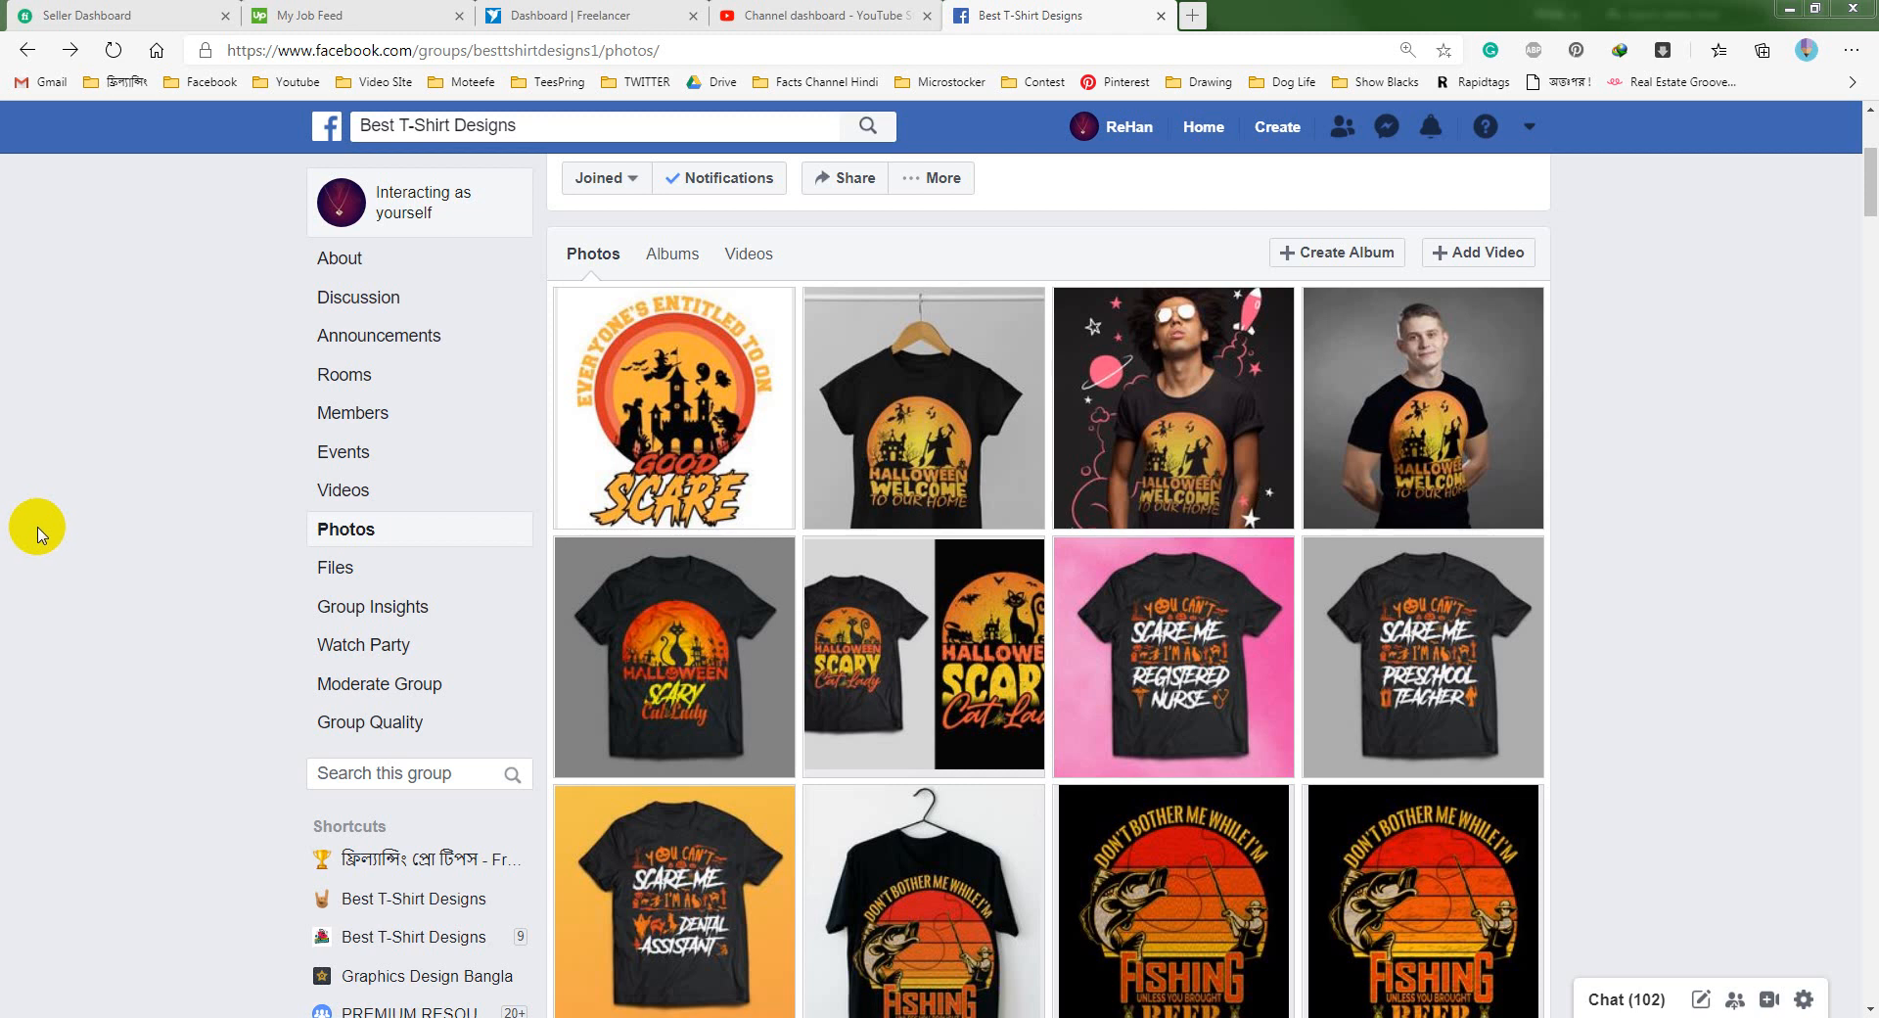
Browse the photos of the Best T-Shirt Designs group for T-shirt typography and layout examples.
click(720, 453)
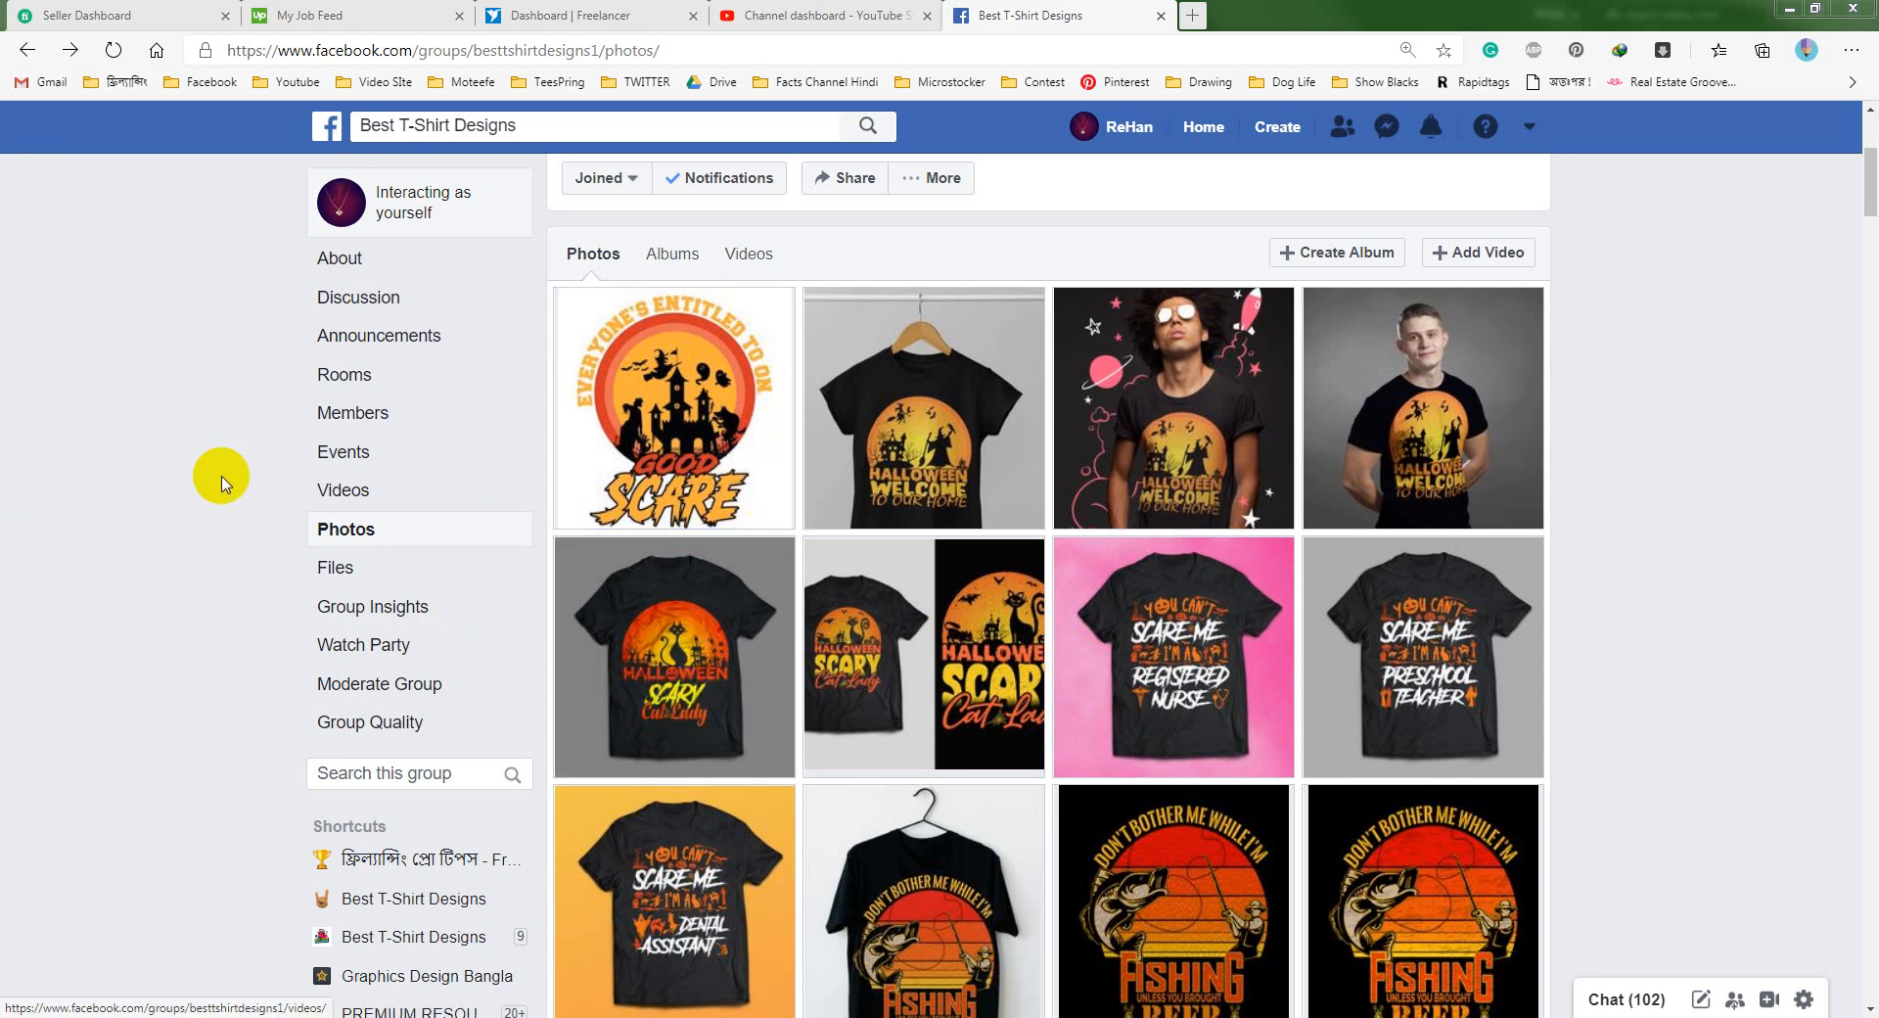
scroll(205, 480, down, 5)
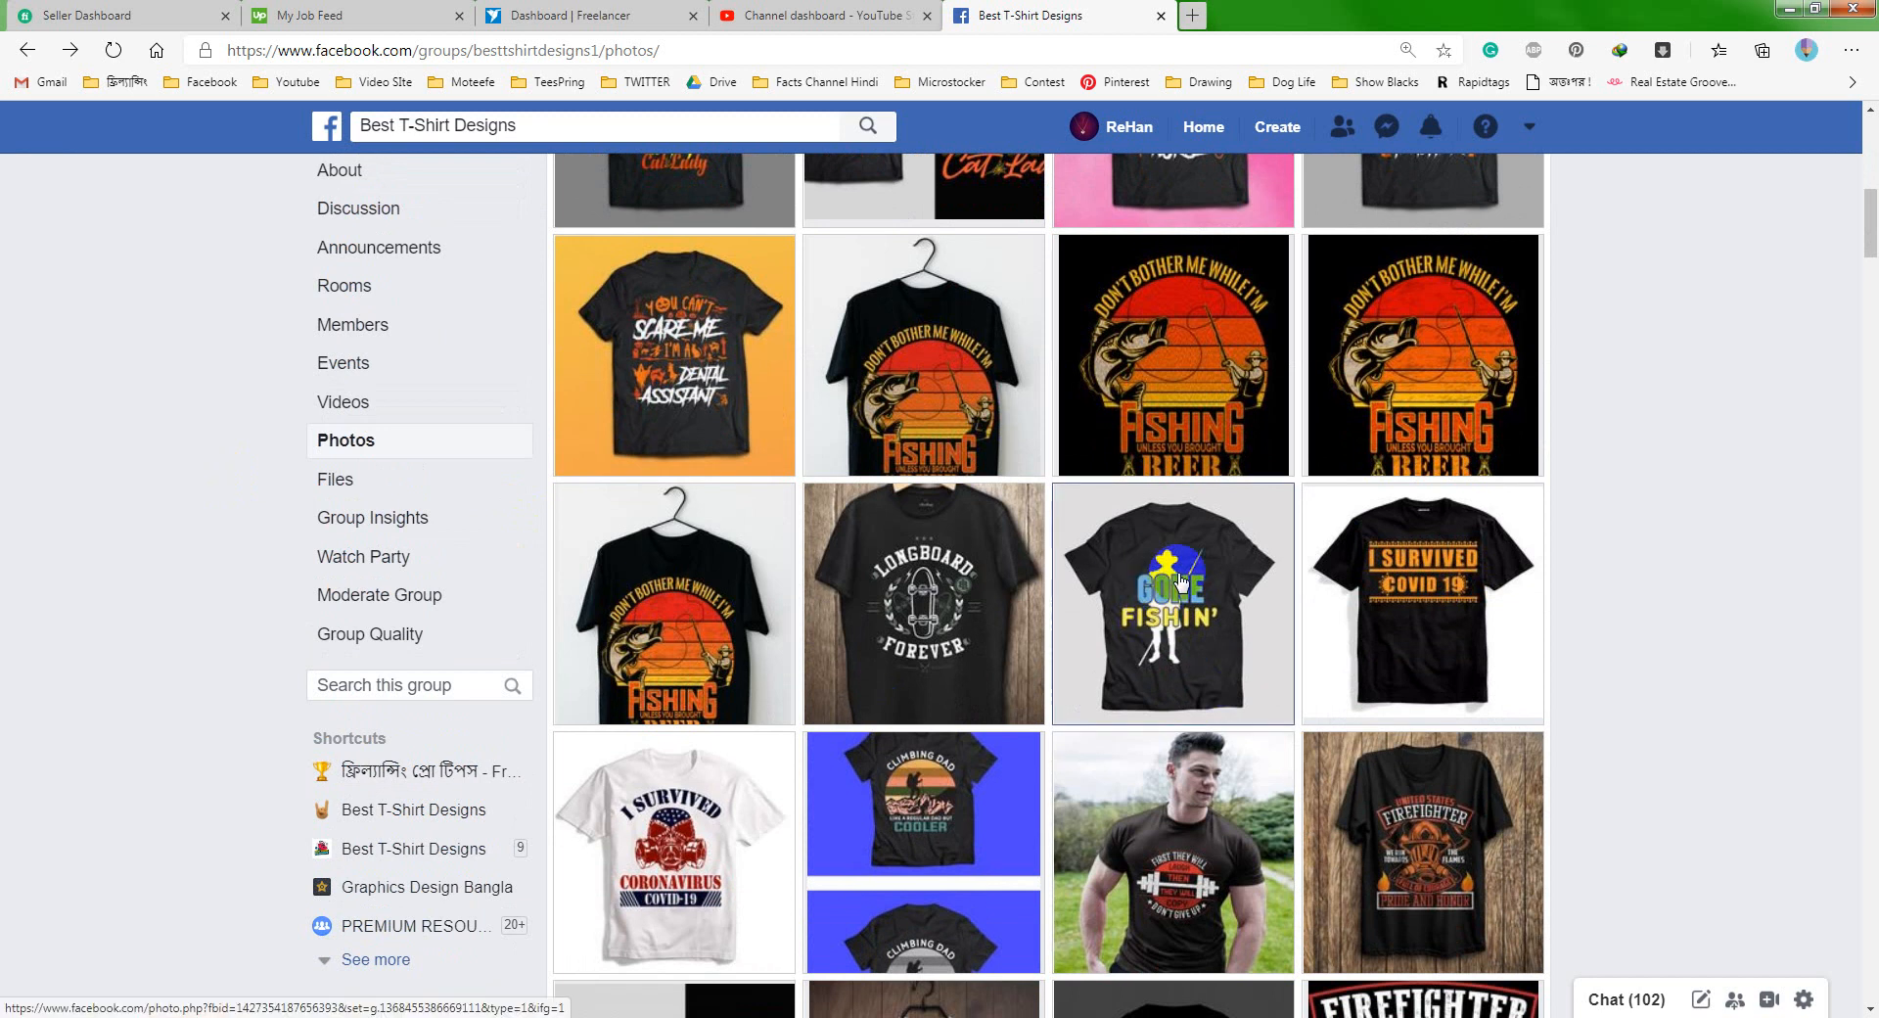
scroll(1179, 580, down, 3)
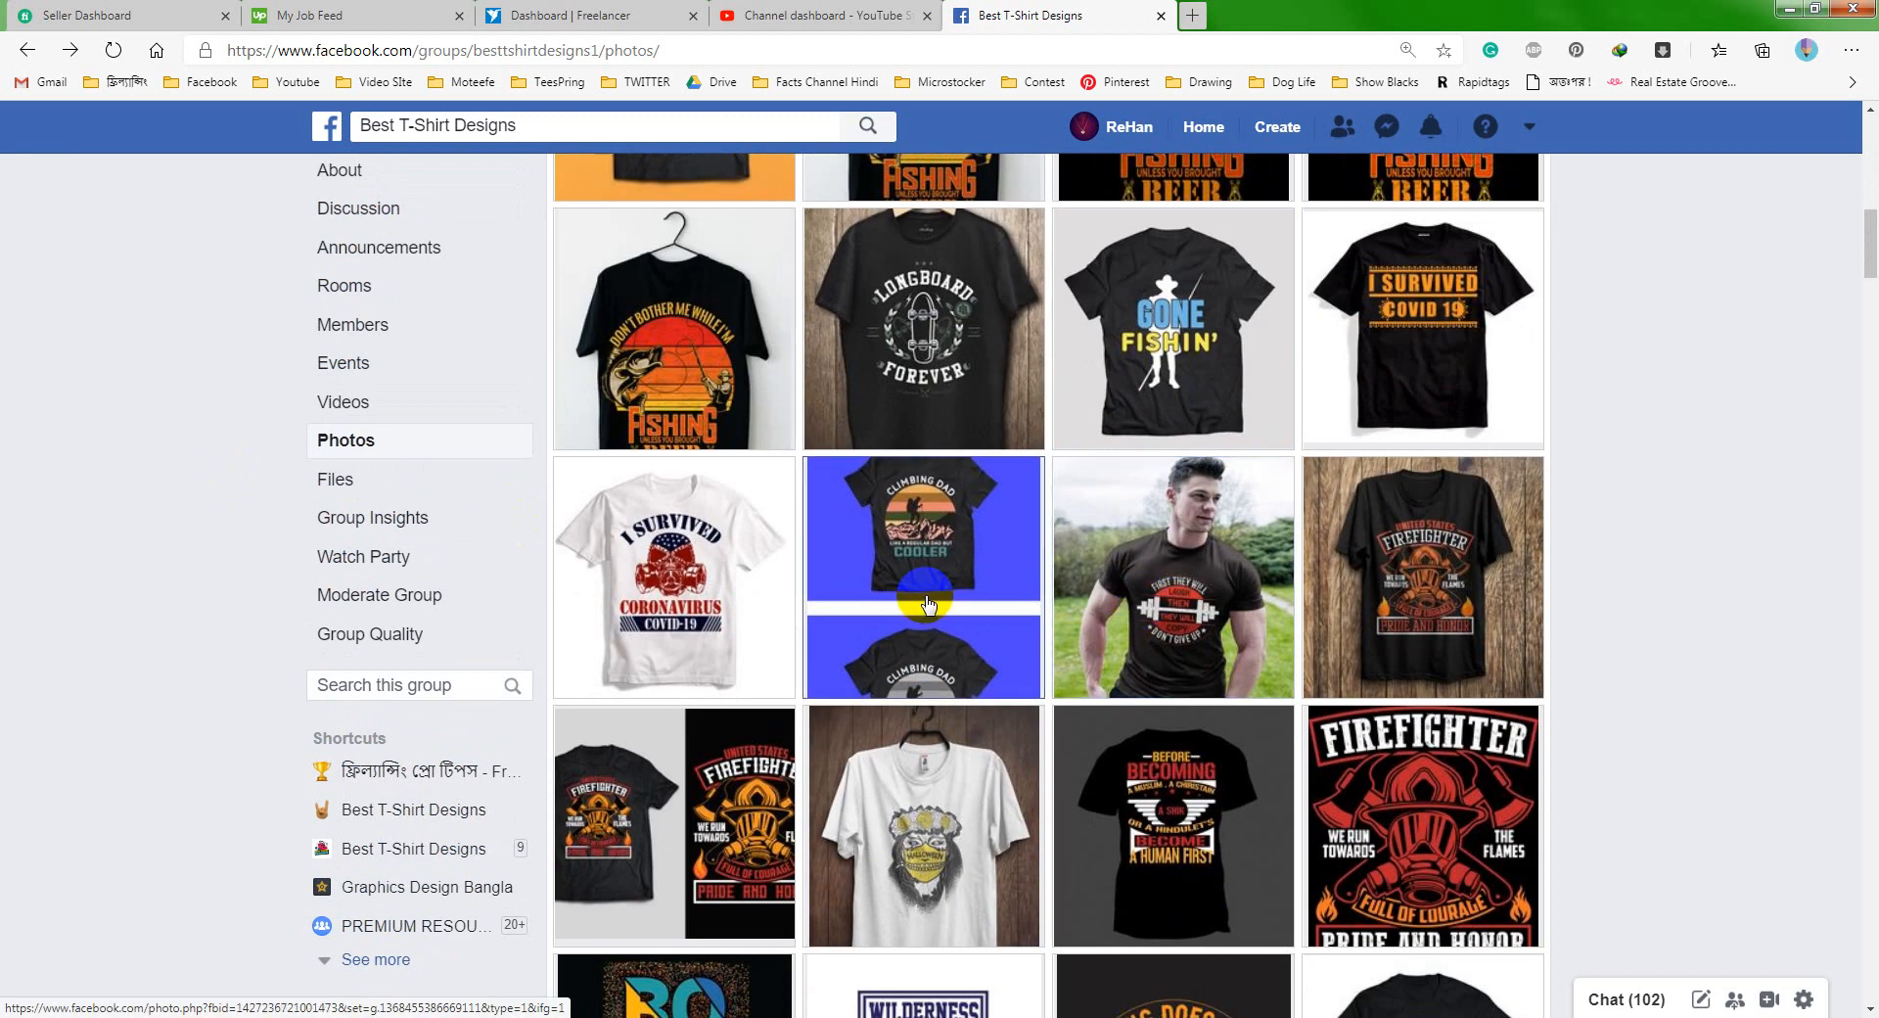
scroll(928, 604, down, 3)
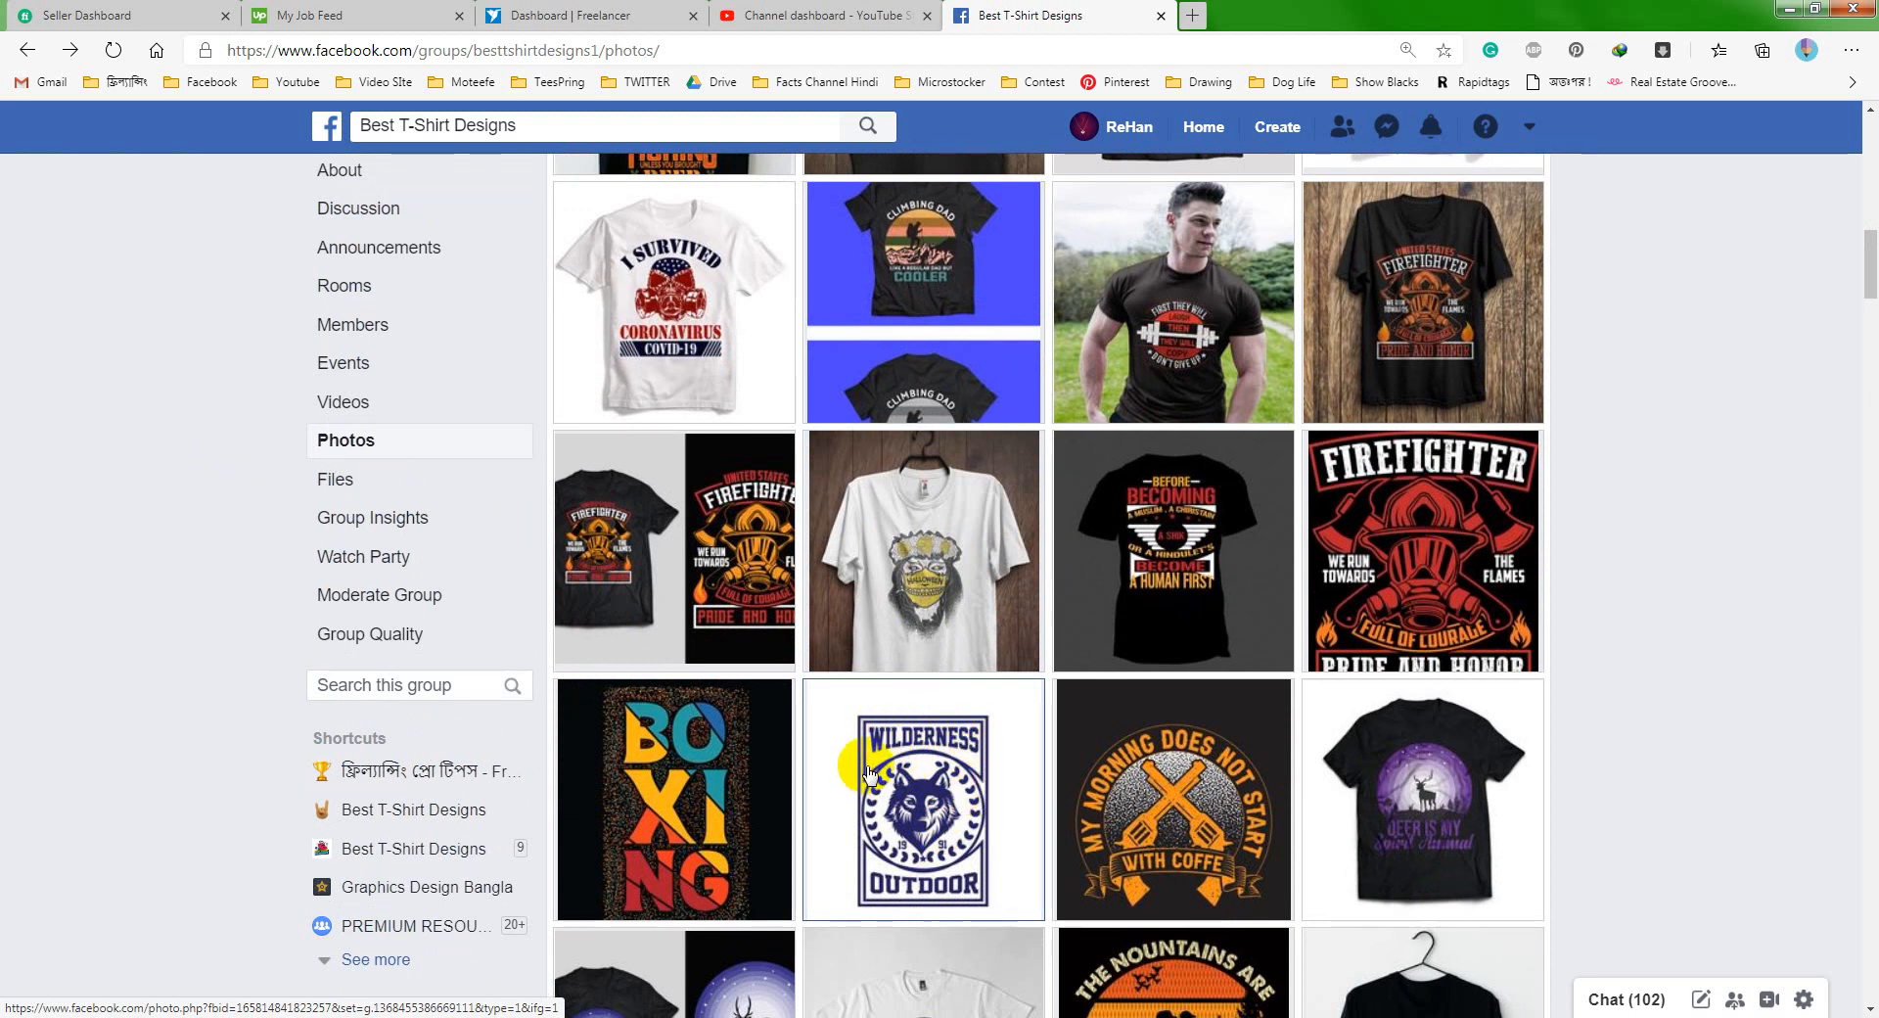
click(1167, 541)
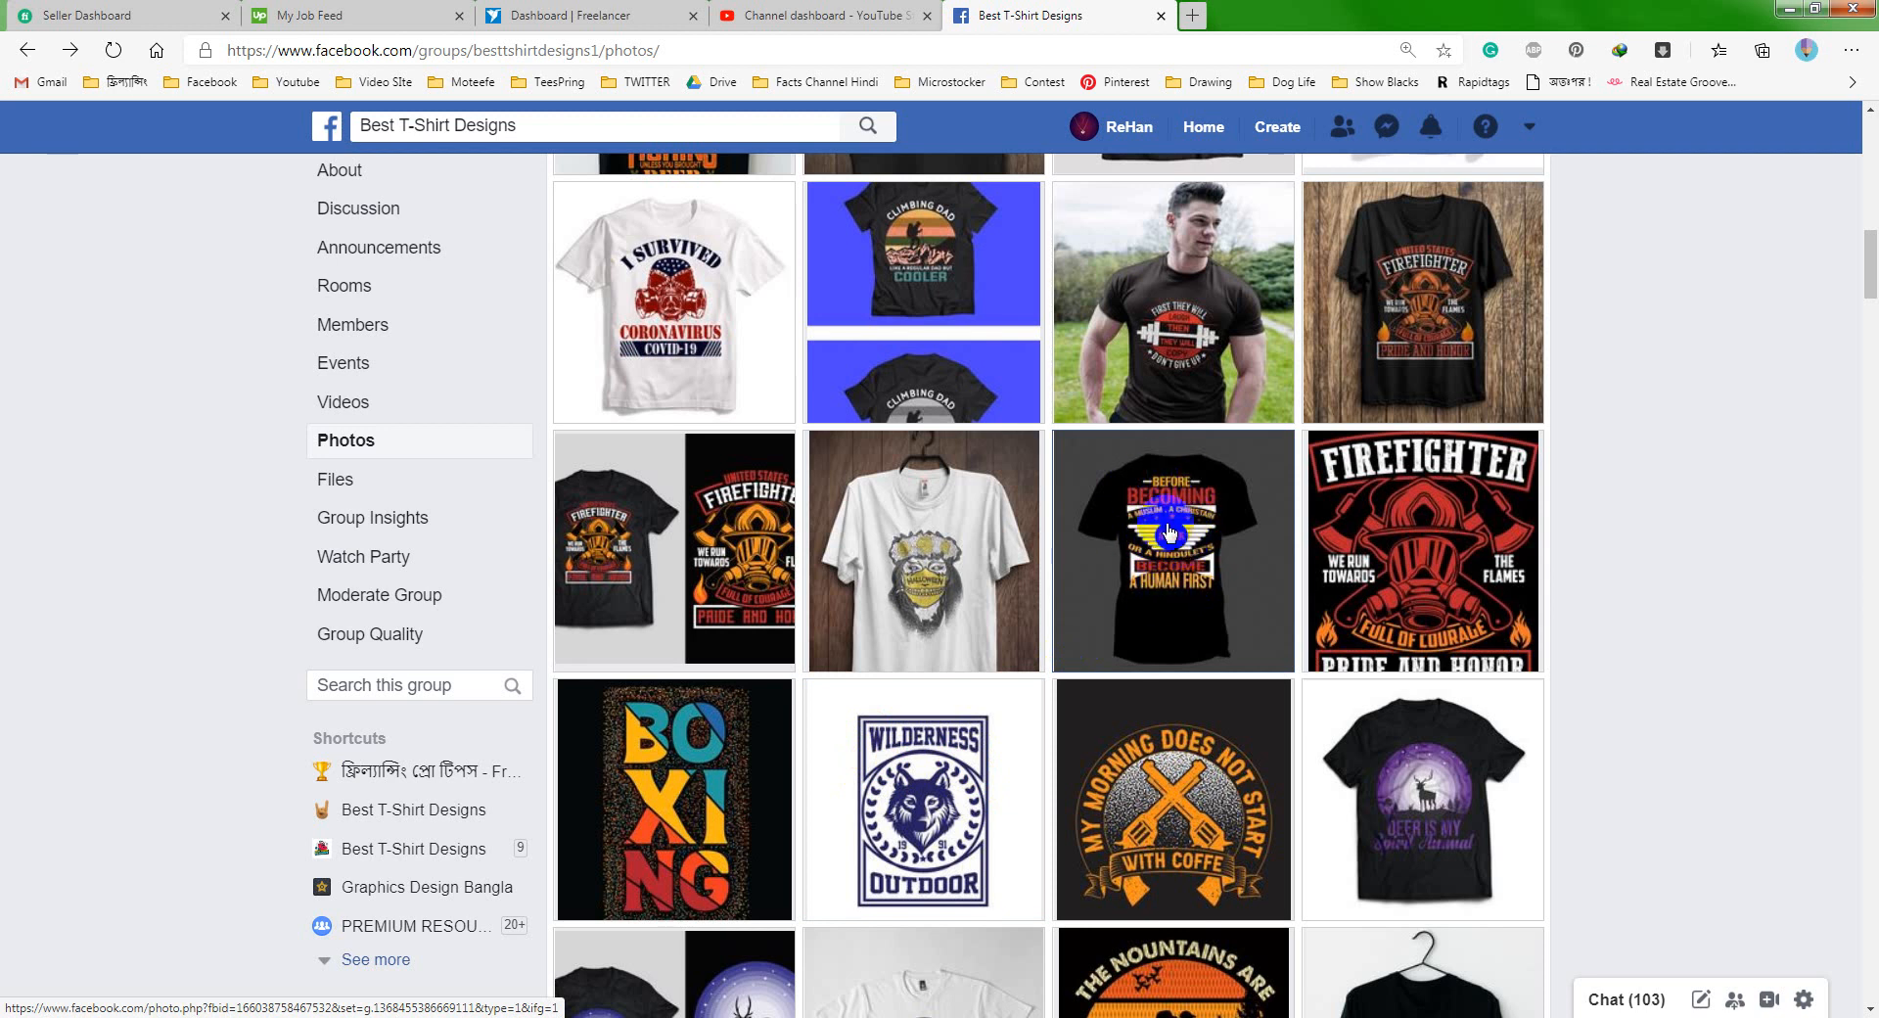
scroll(1152, 528, down, 10)
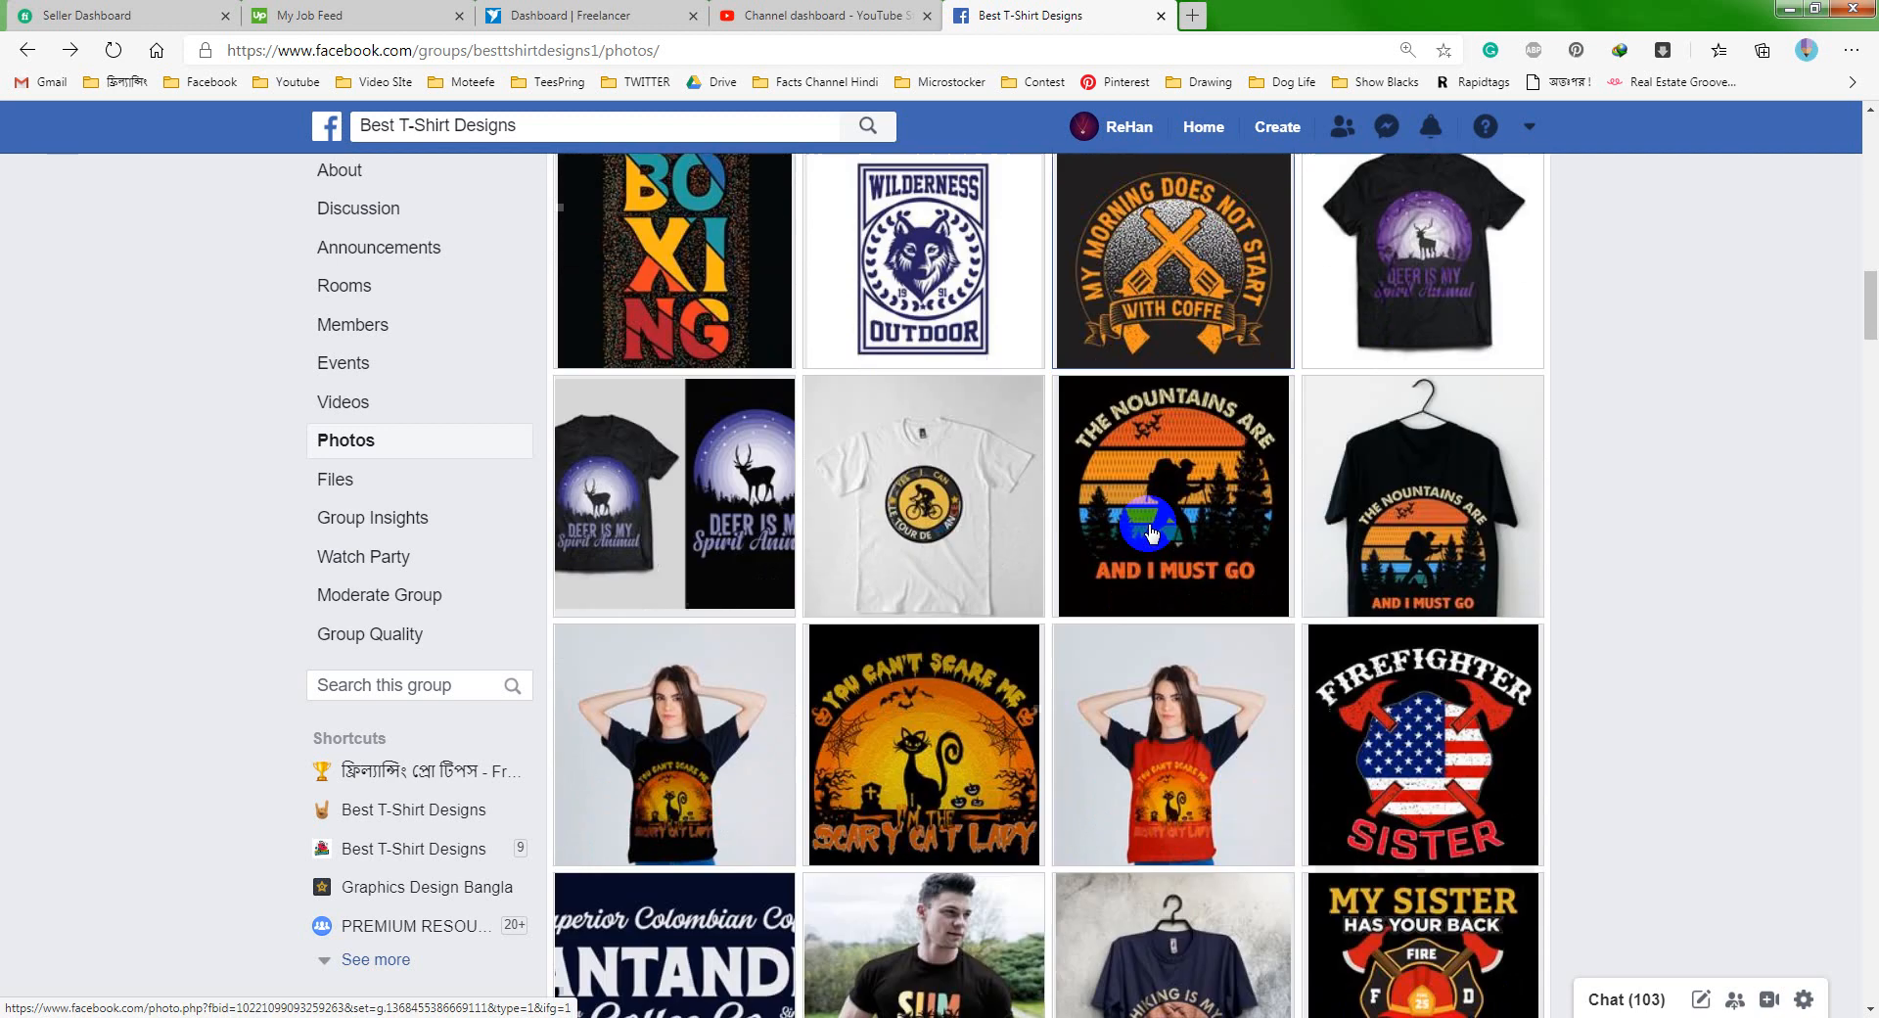
scroll(1152, 534, down, 6)
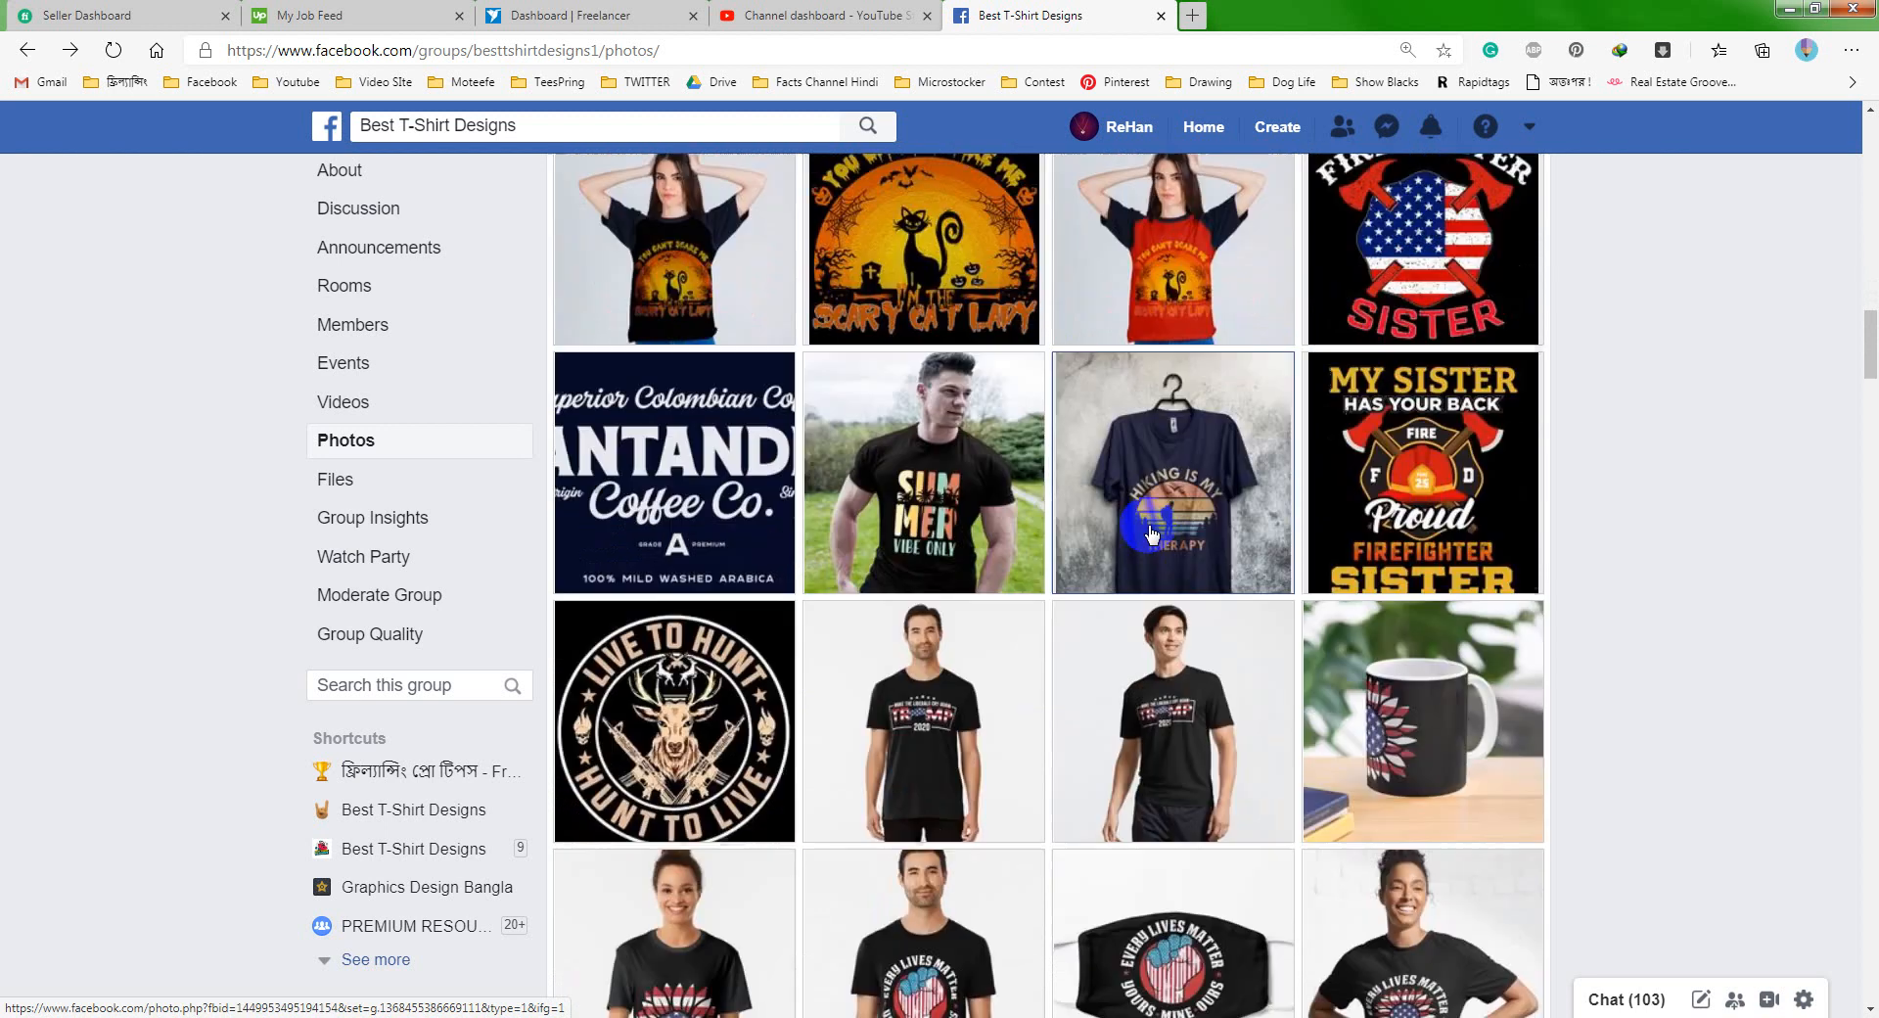
scroll(1150, 533, down, 2)
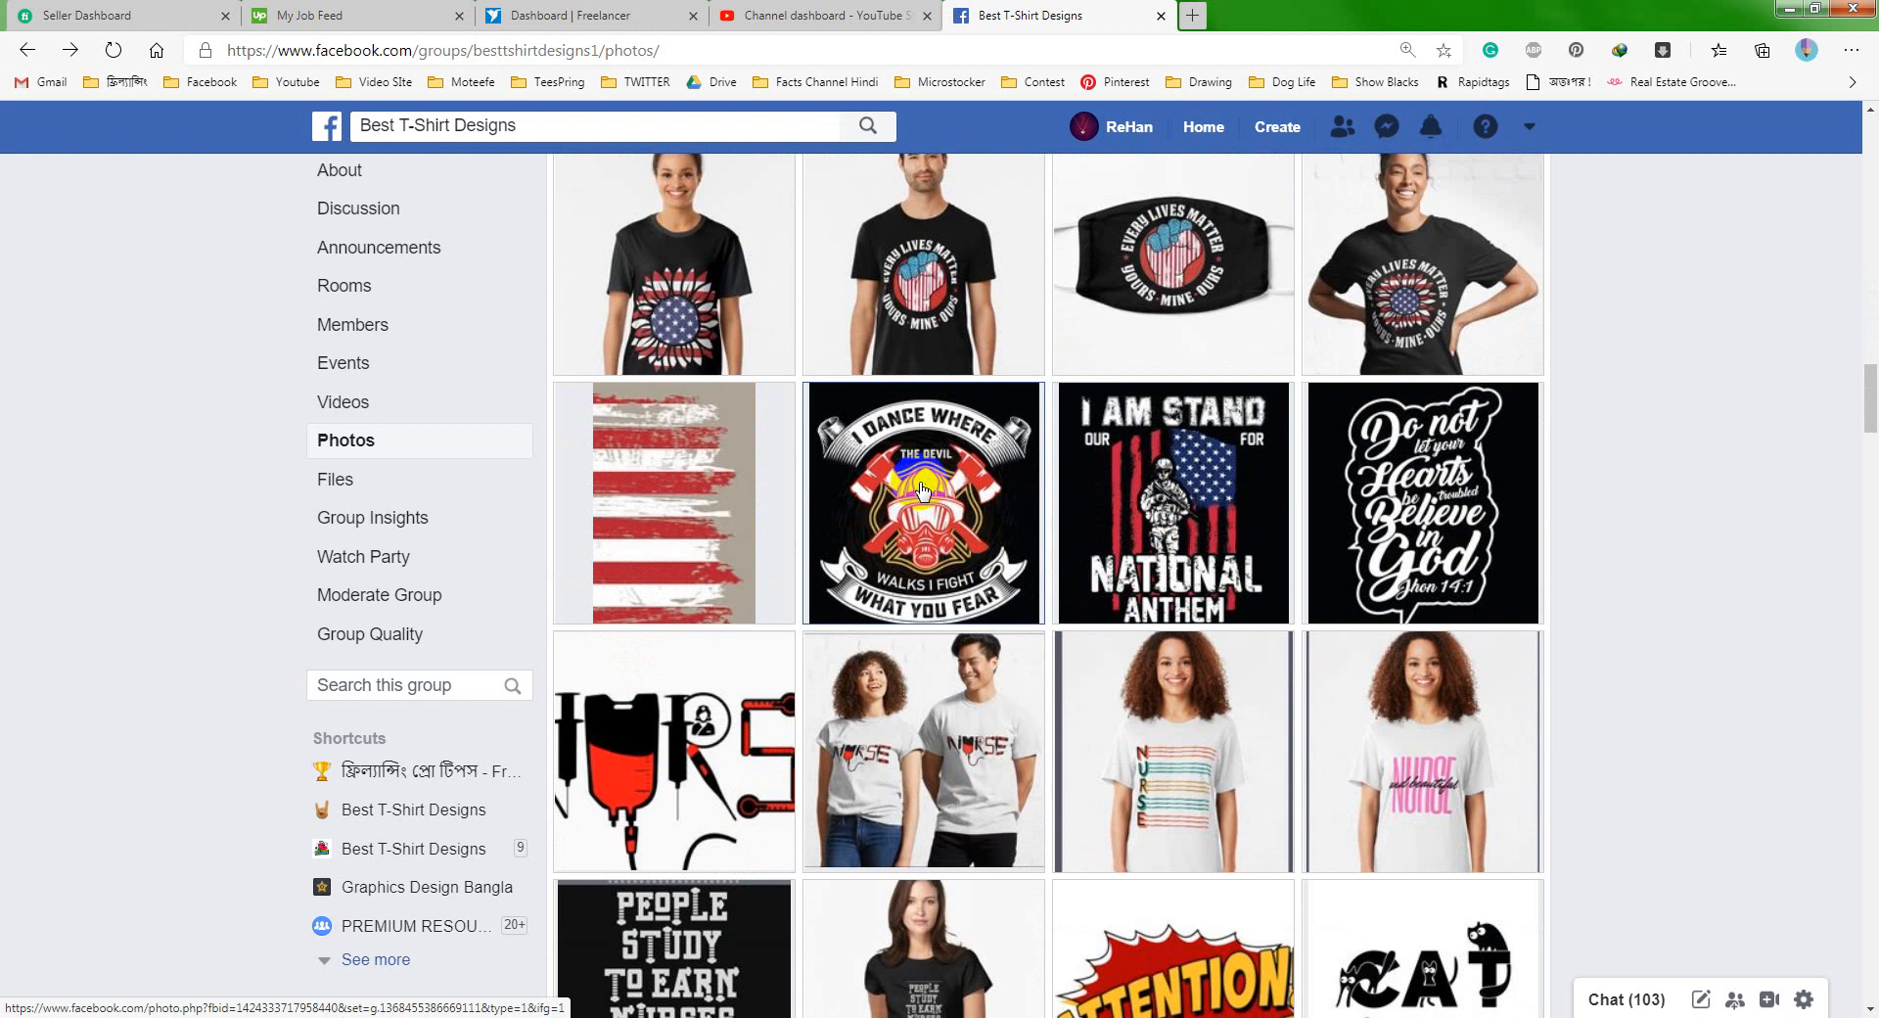
scroll(1175, 656, down, 3)
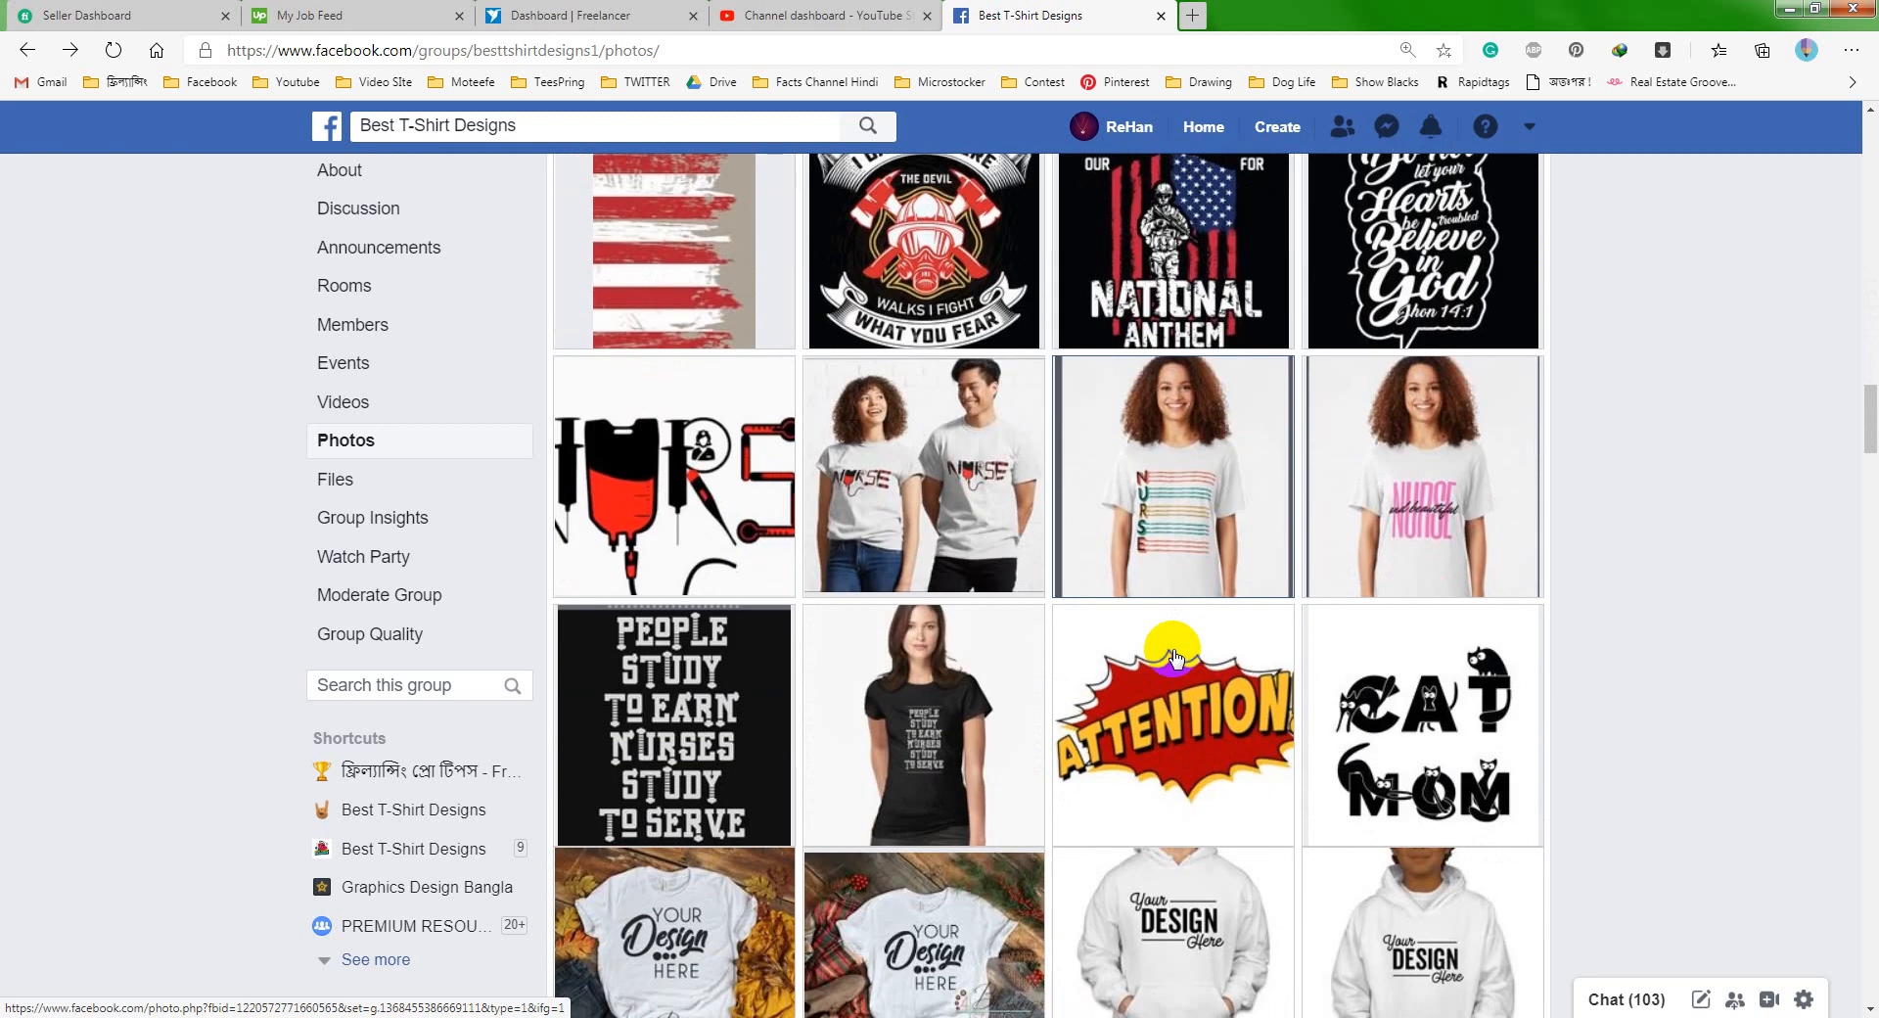
scroll(1175, 656, up, 1)
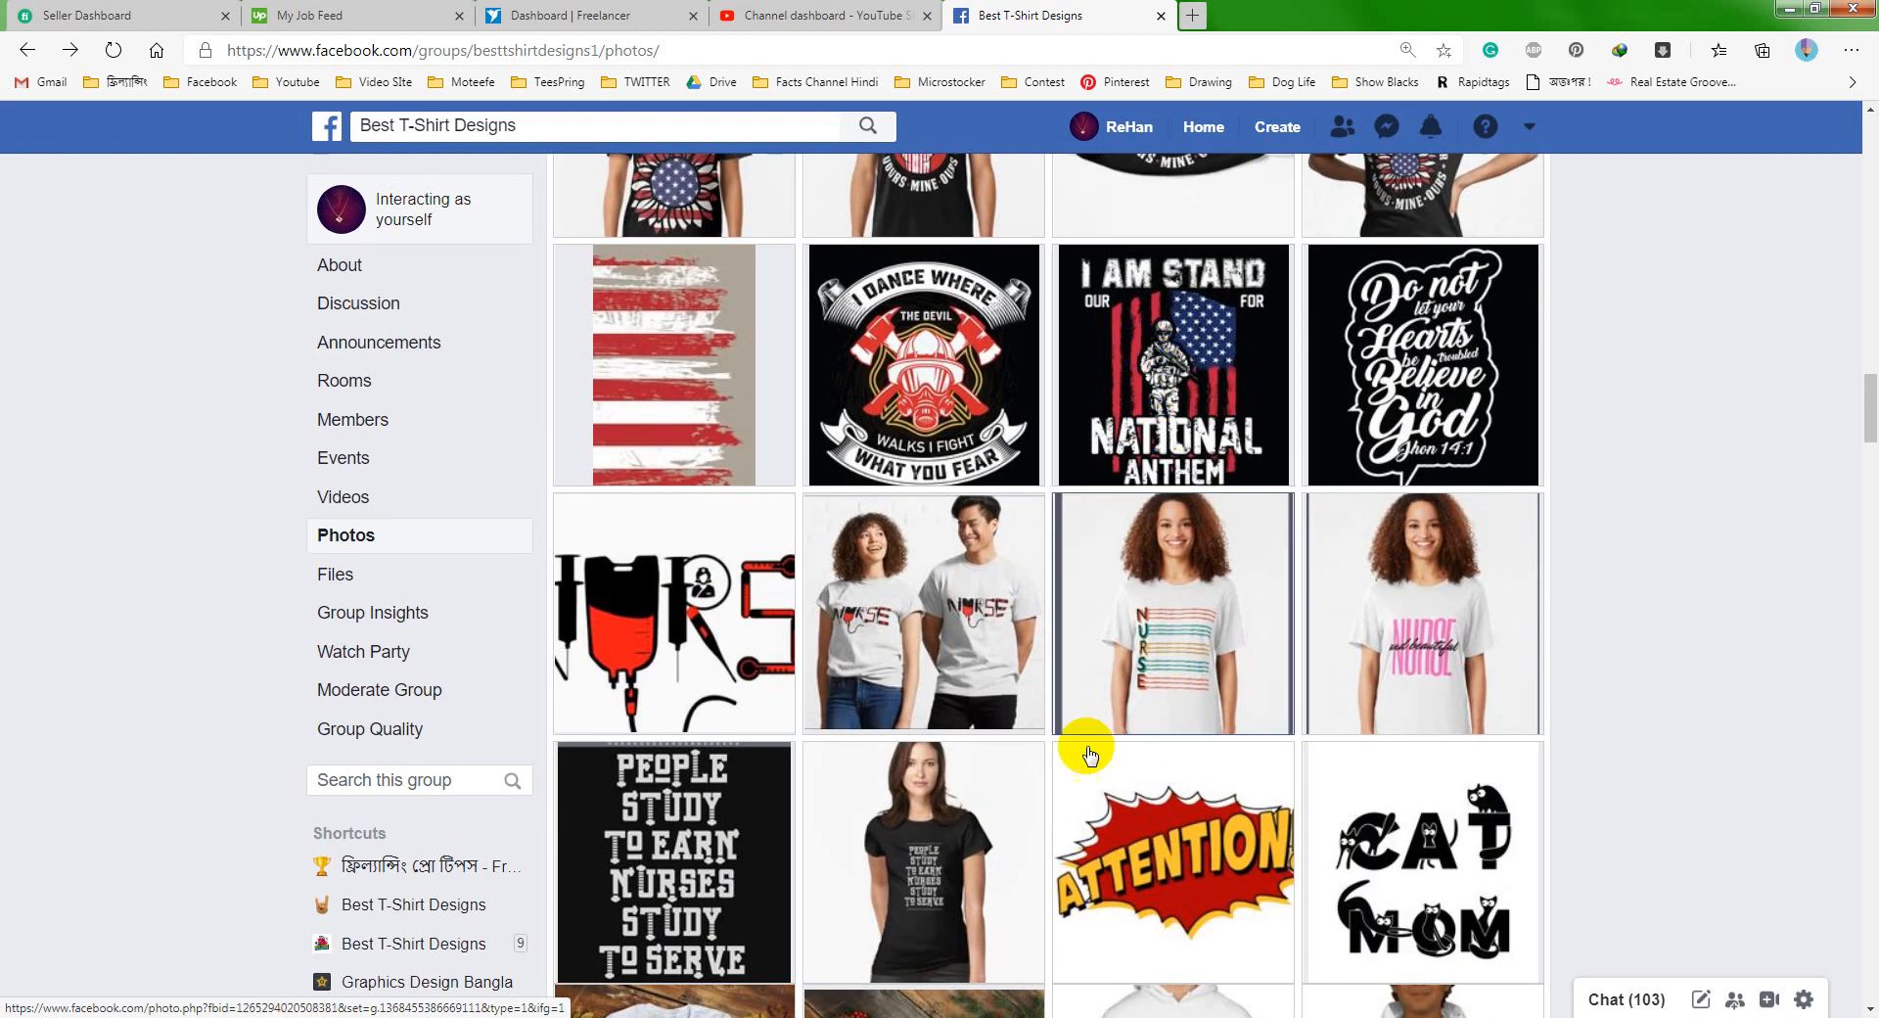
scroll(1090, 753, down, 5)
scroll(1090, 756, down, 6)
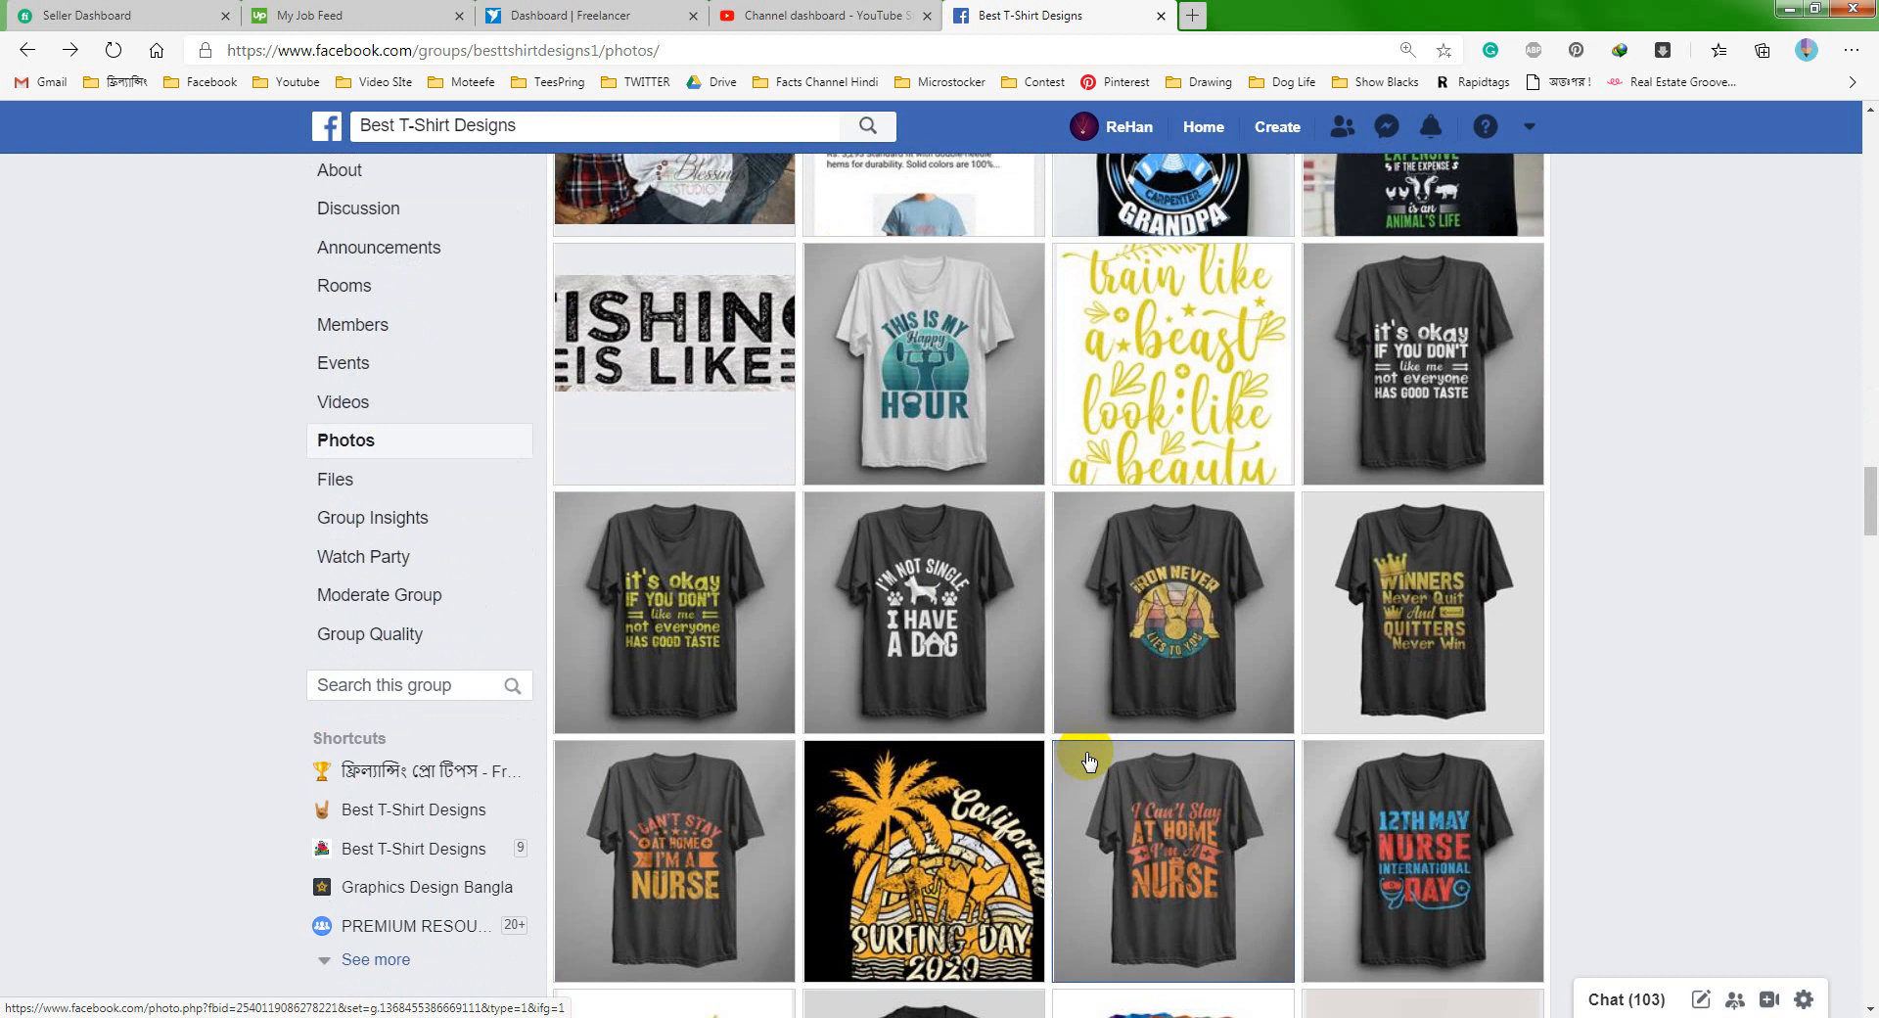
scroll(1090, 761, down, 1)
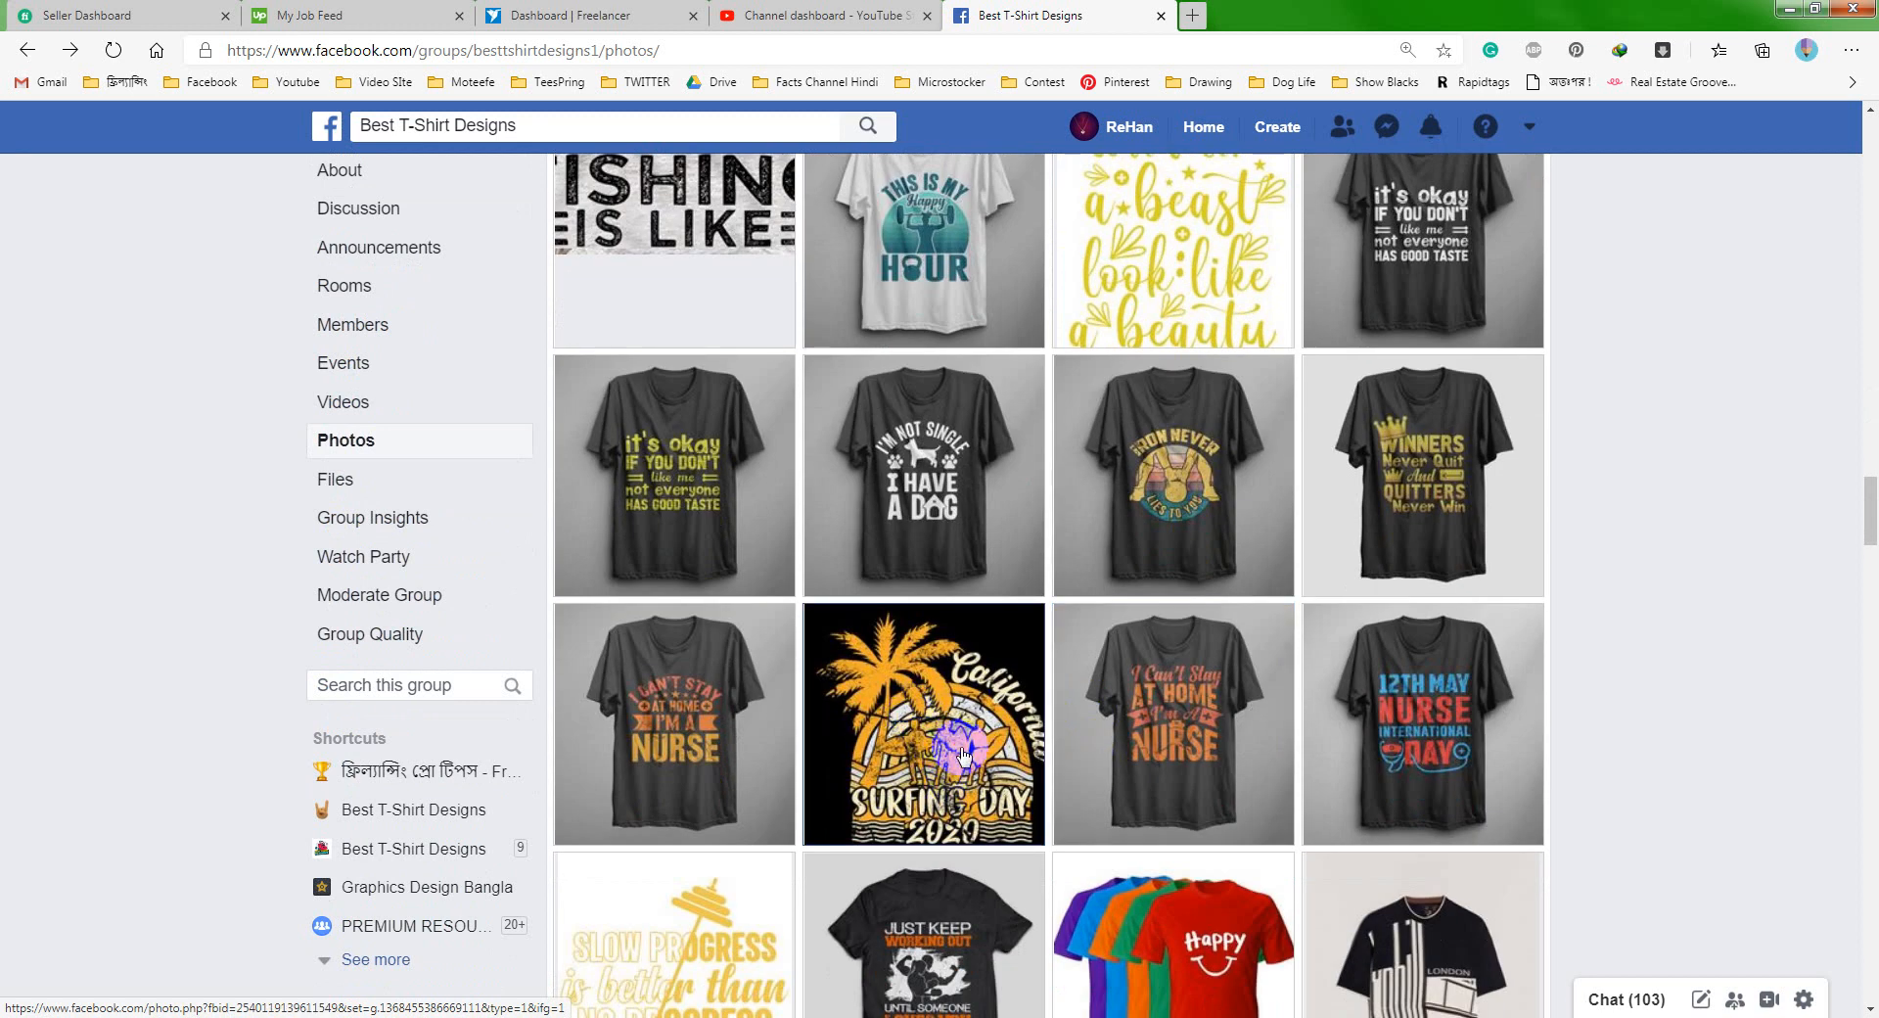
scroll(982, 735, down, 5)
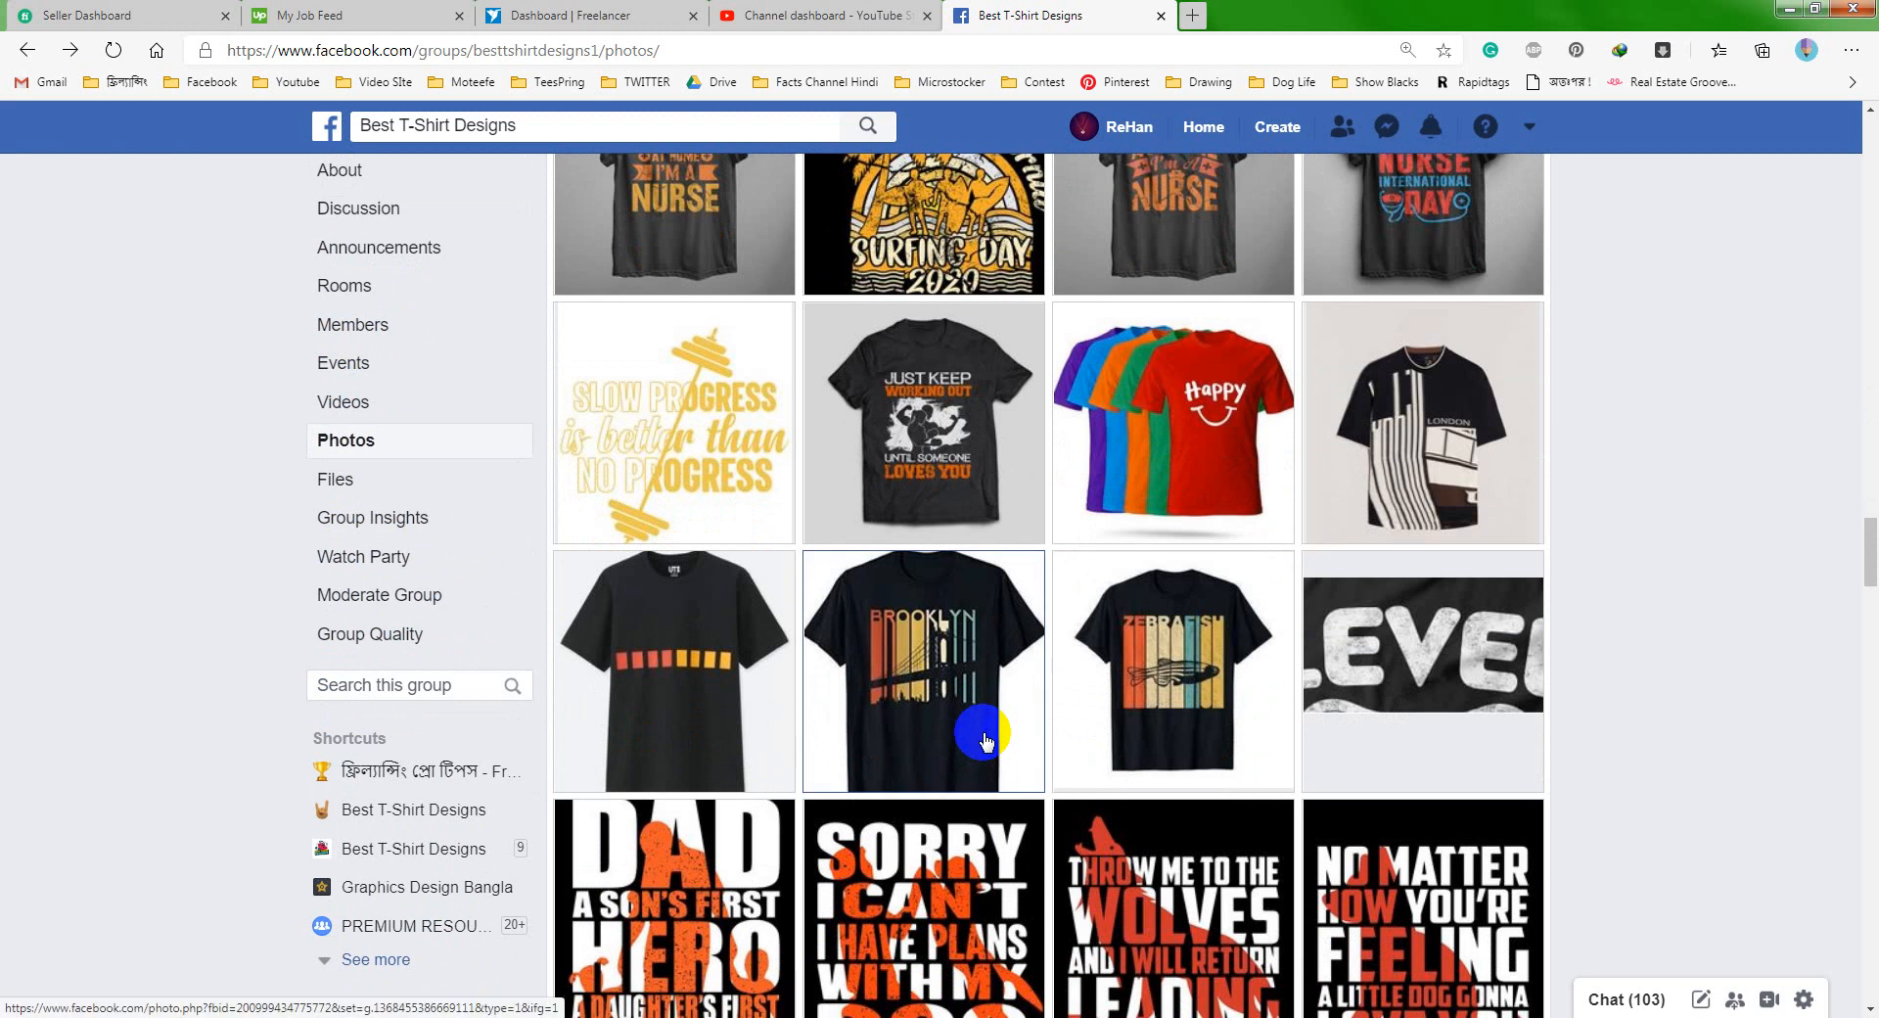
scroll(988, 742, down, 3)
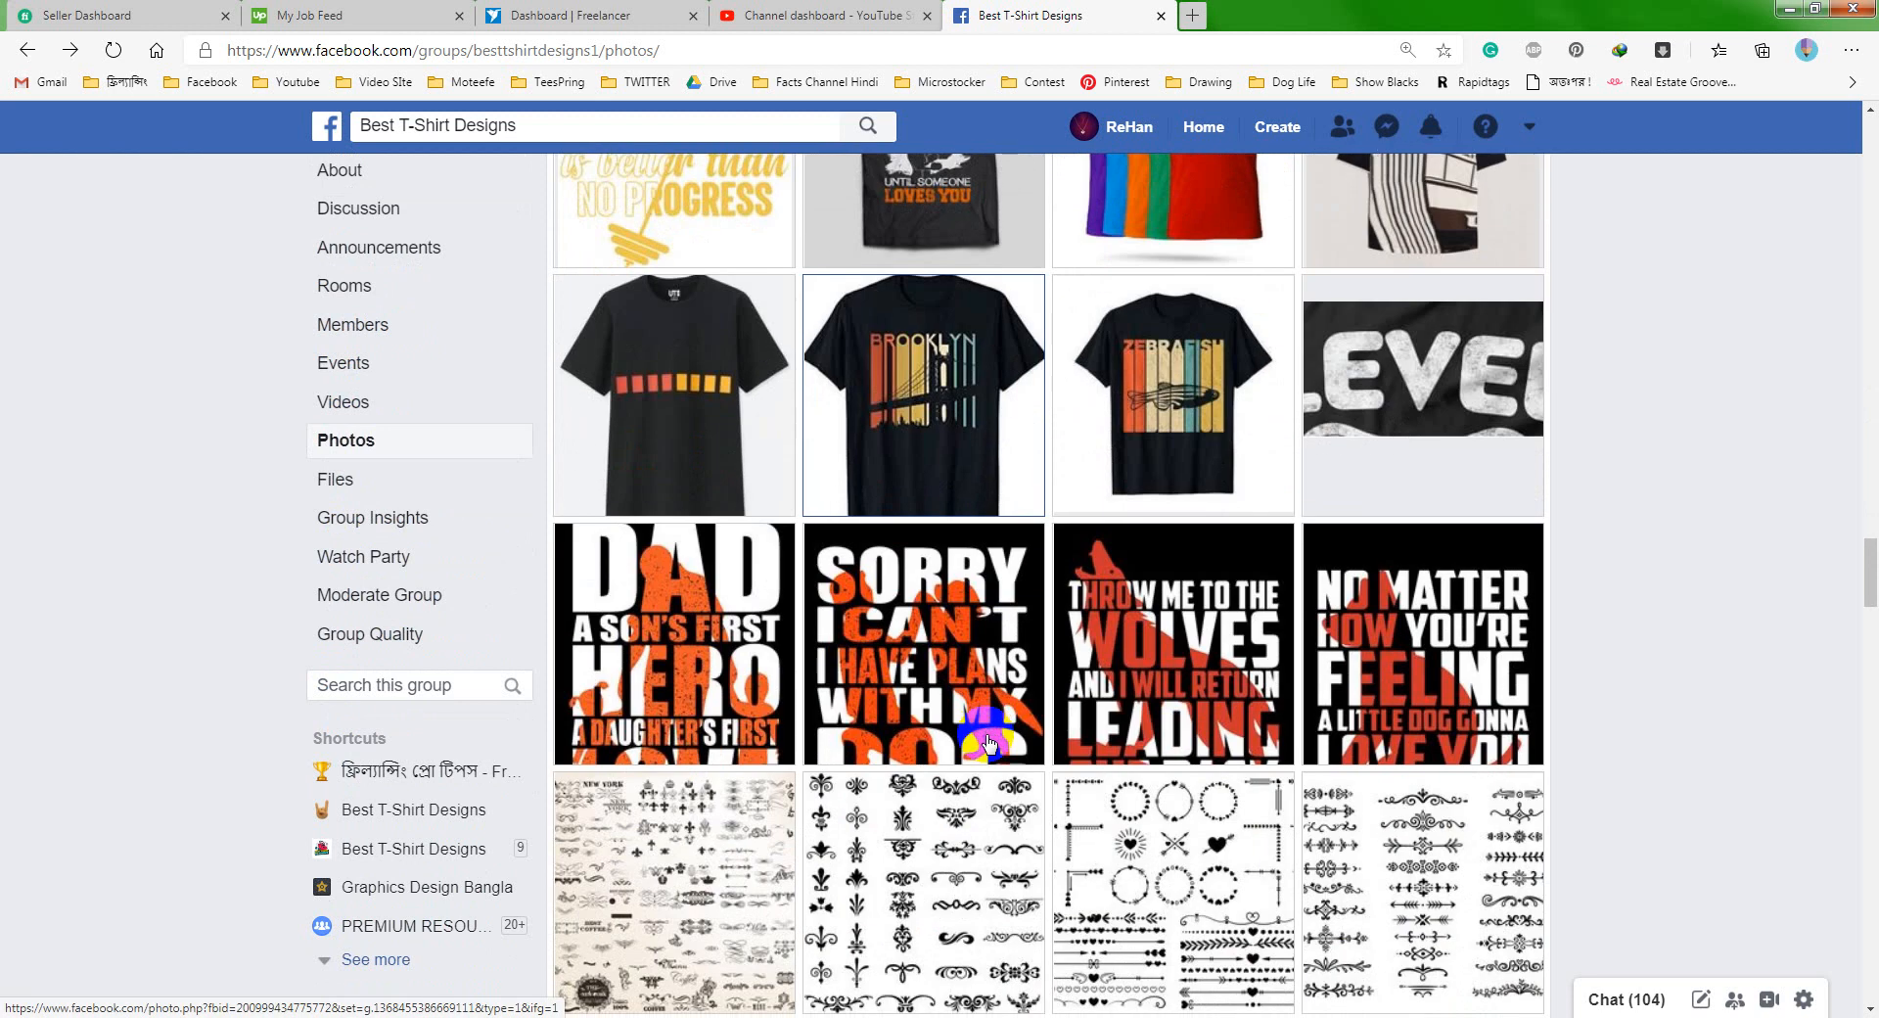
scroll(988, 742, down, 12)
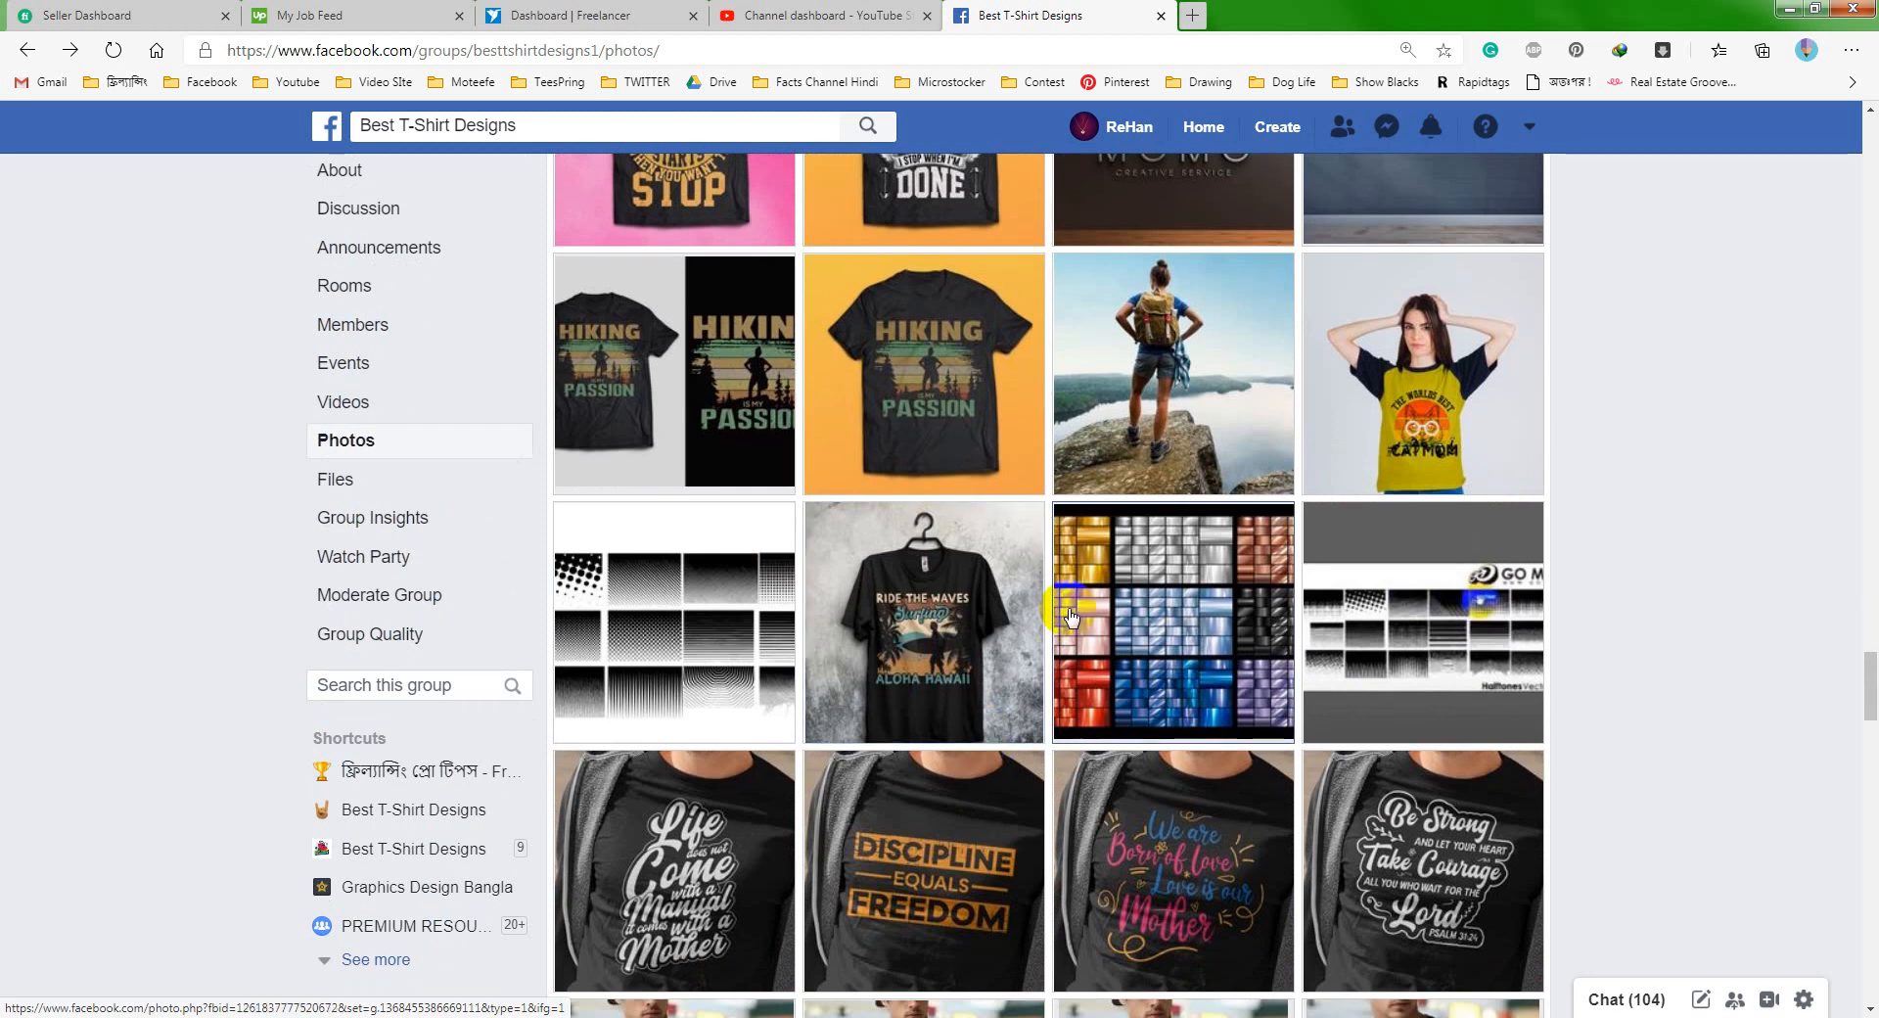
scroll(924, 592, up, 2)
scroll(924, 592, up, 1)
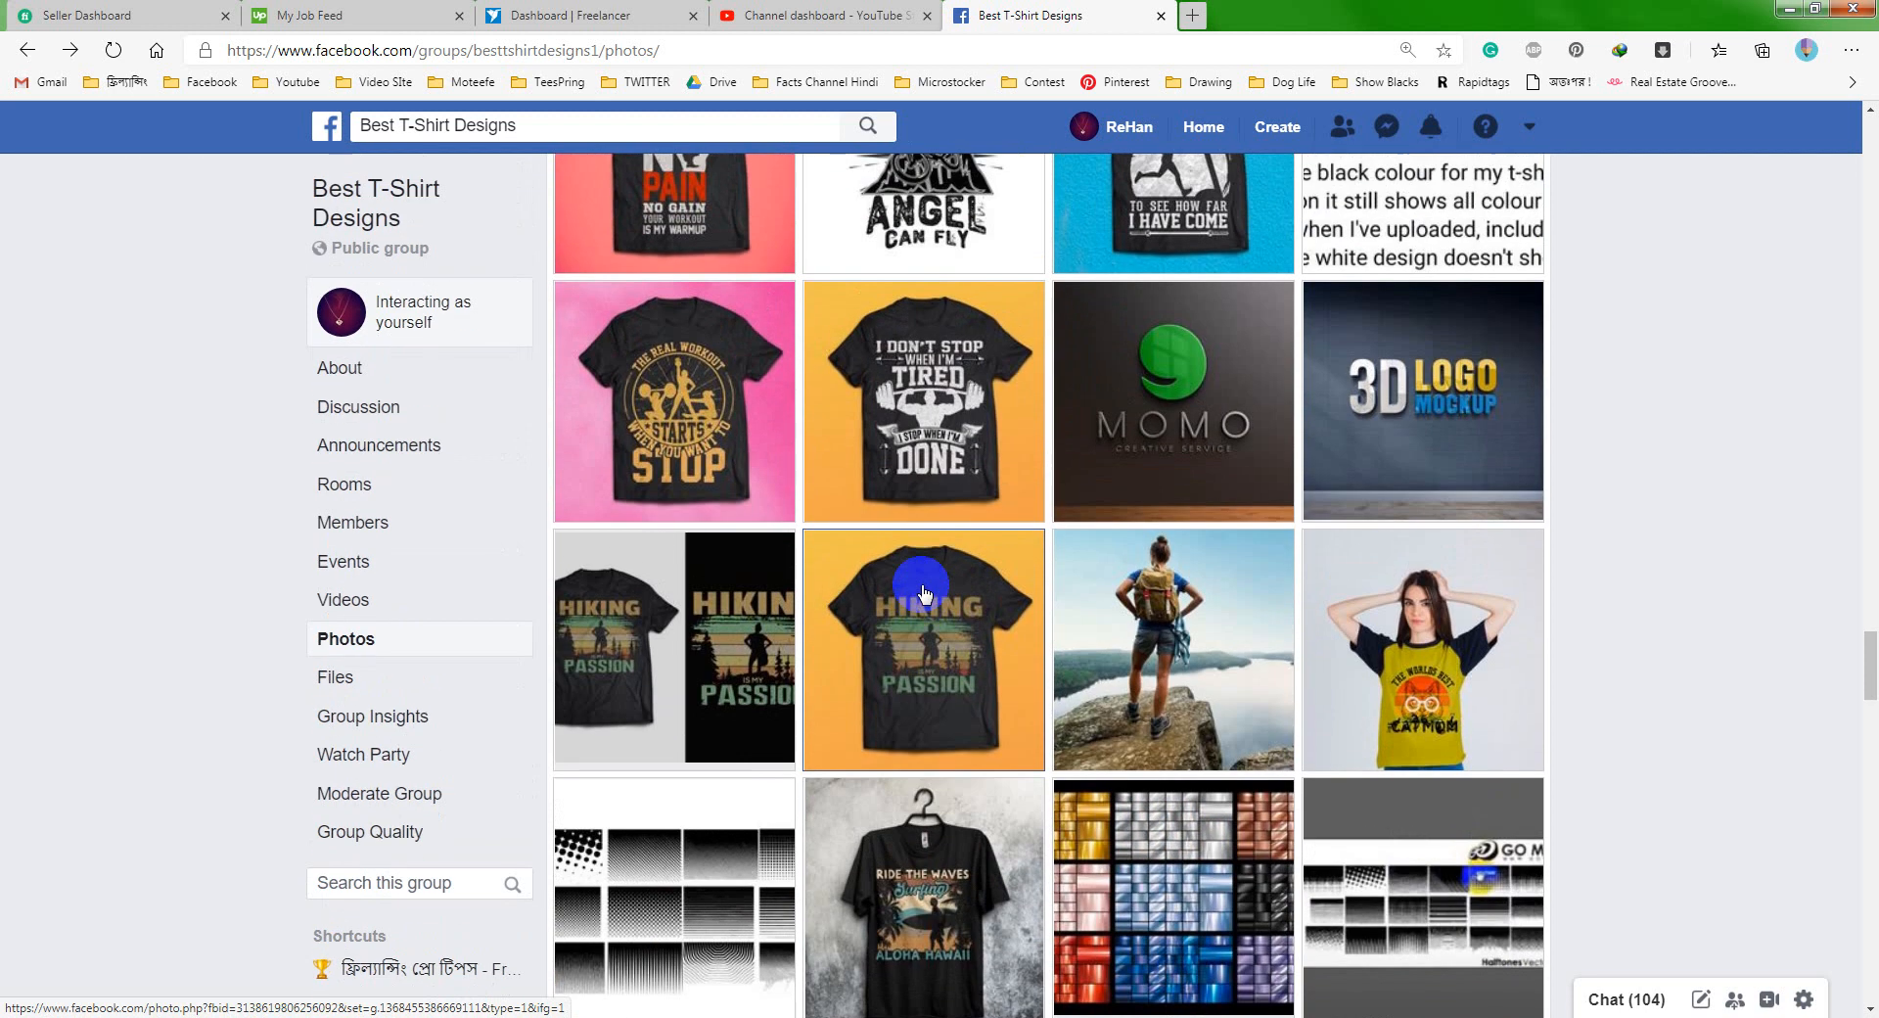
scroll(924, 591, down, 6)
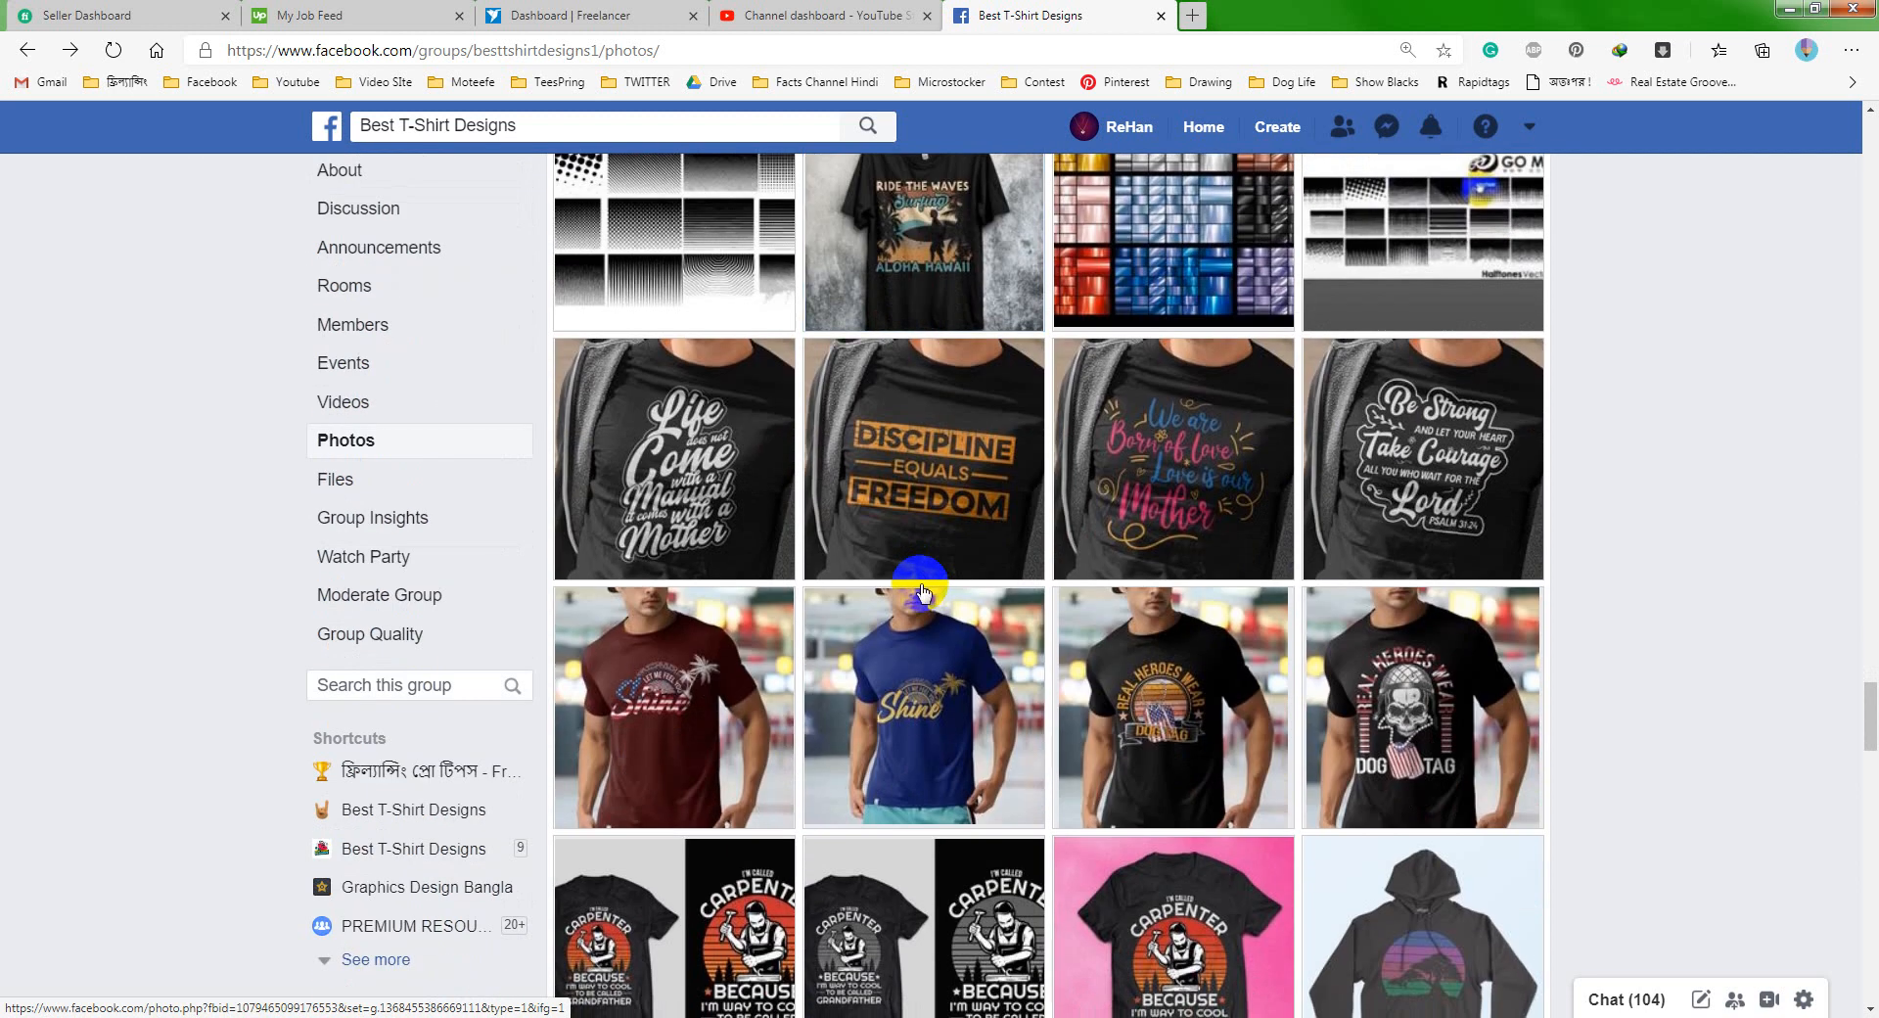
scroll(938, 661, down, 1)
scroll(935, 661, down, 3)
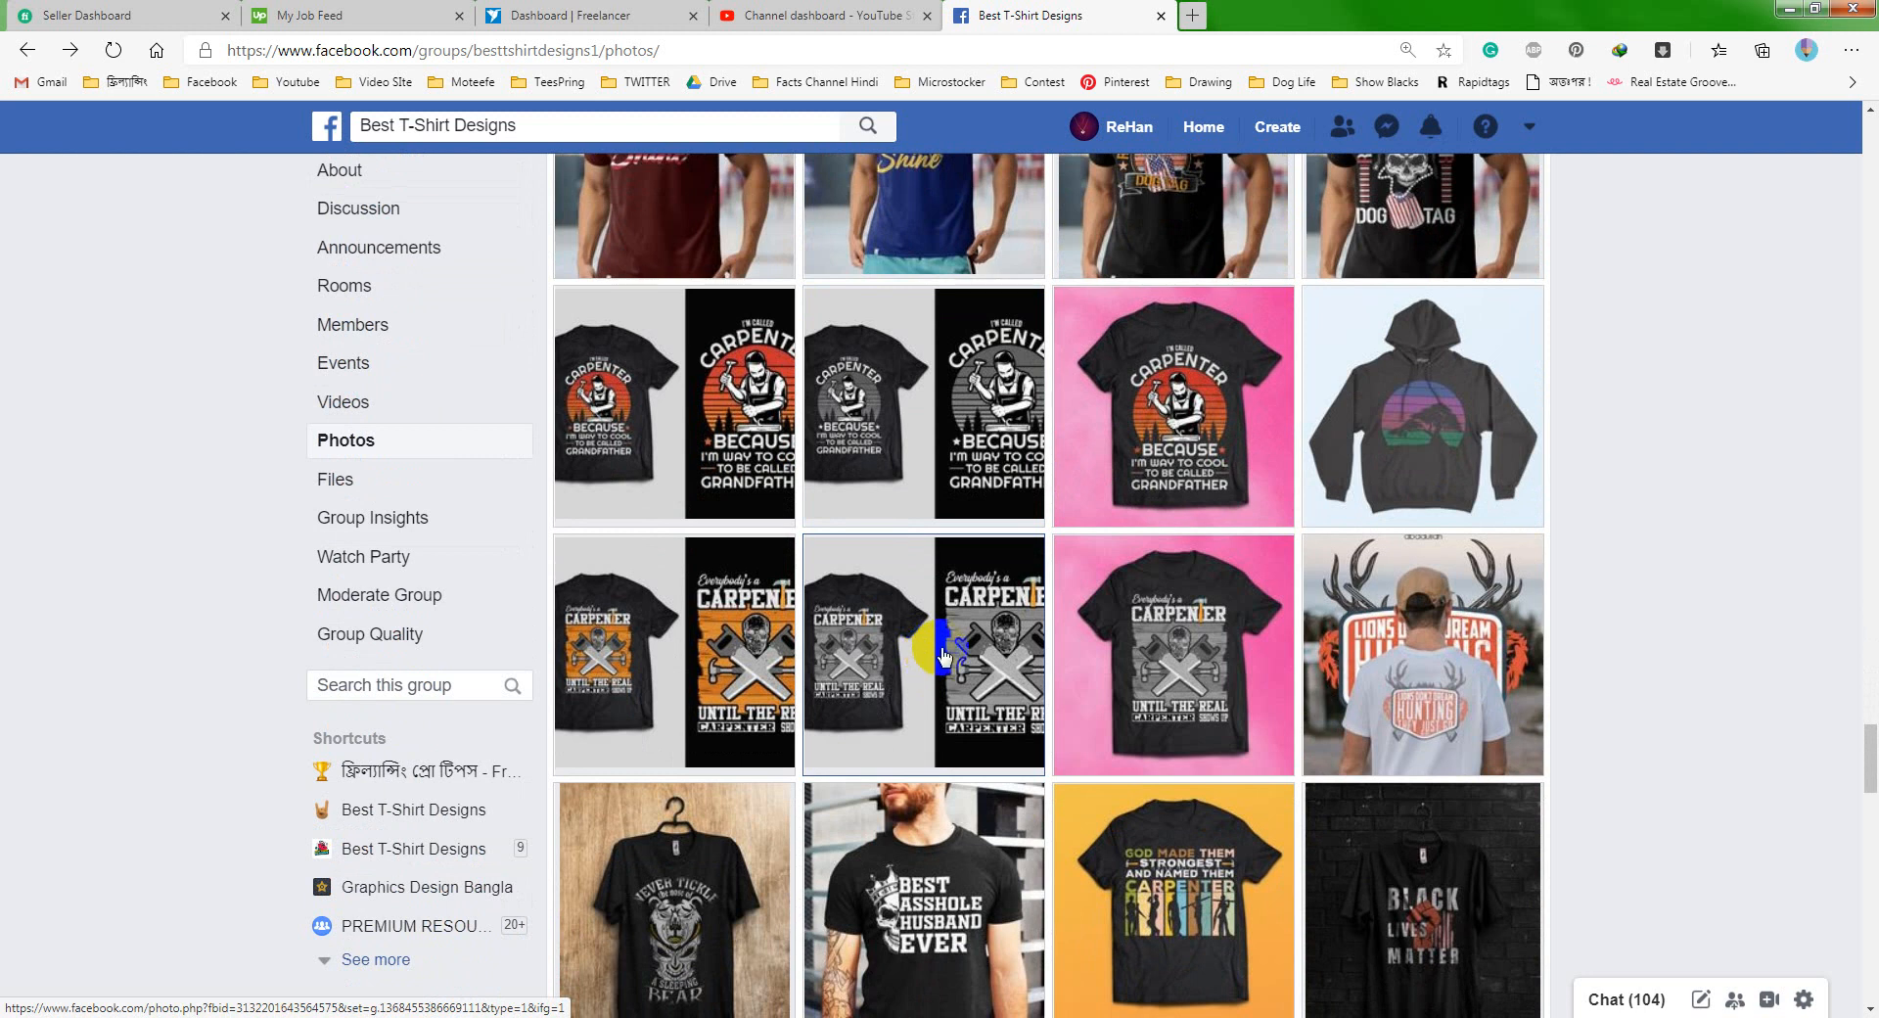
Switch to Illustrator and move the plain quote text block off the artboard, onto the pasteboard to its right.
click(225, 1017)
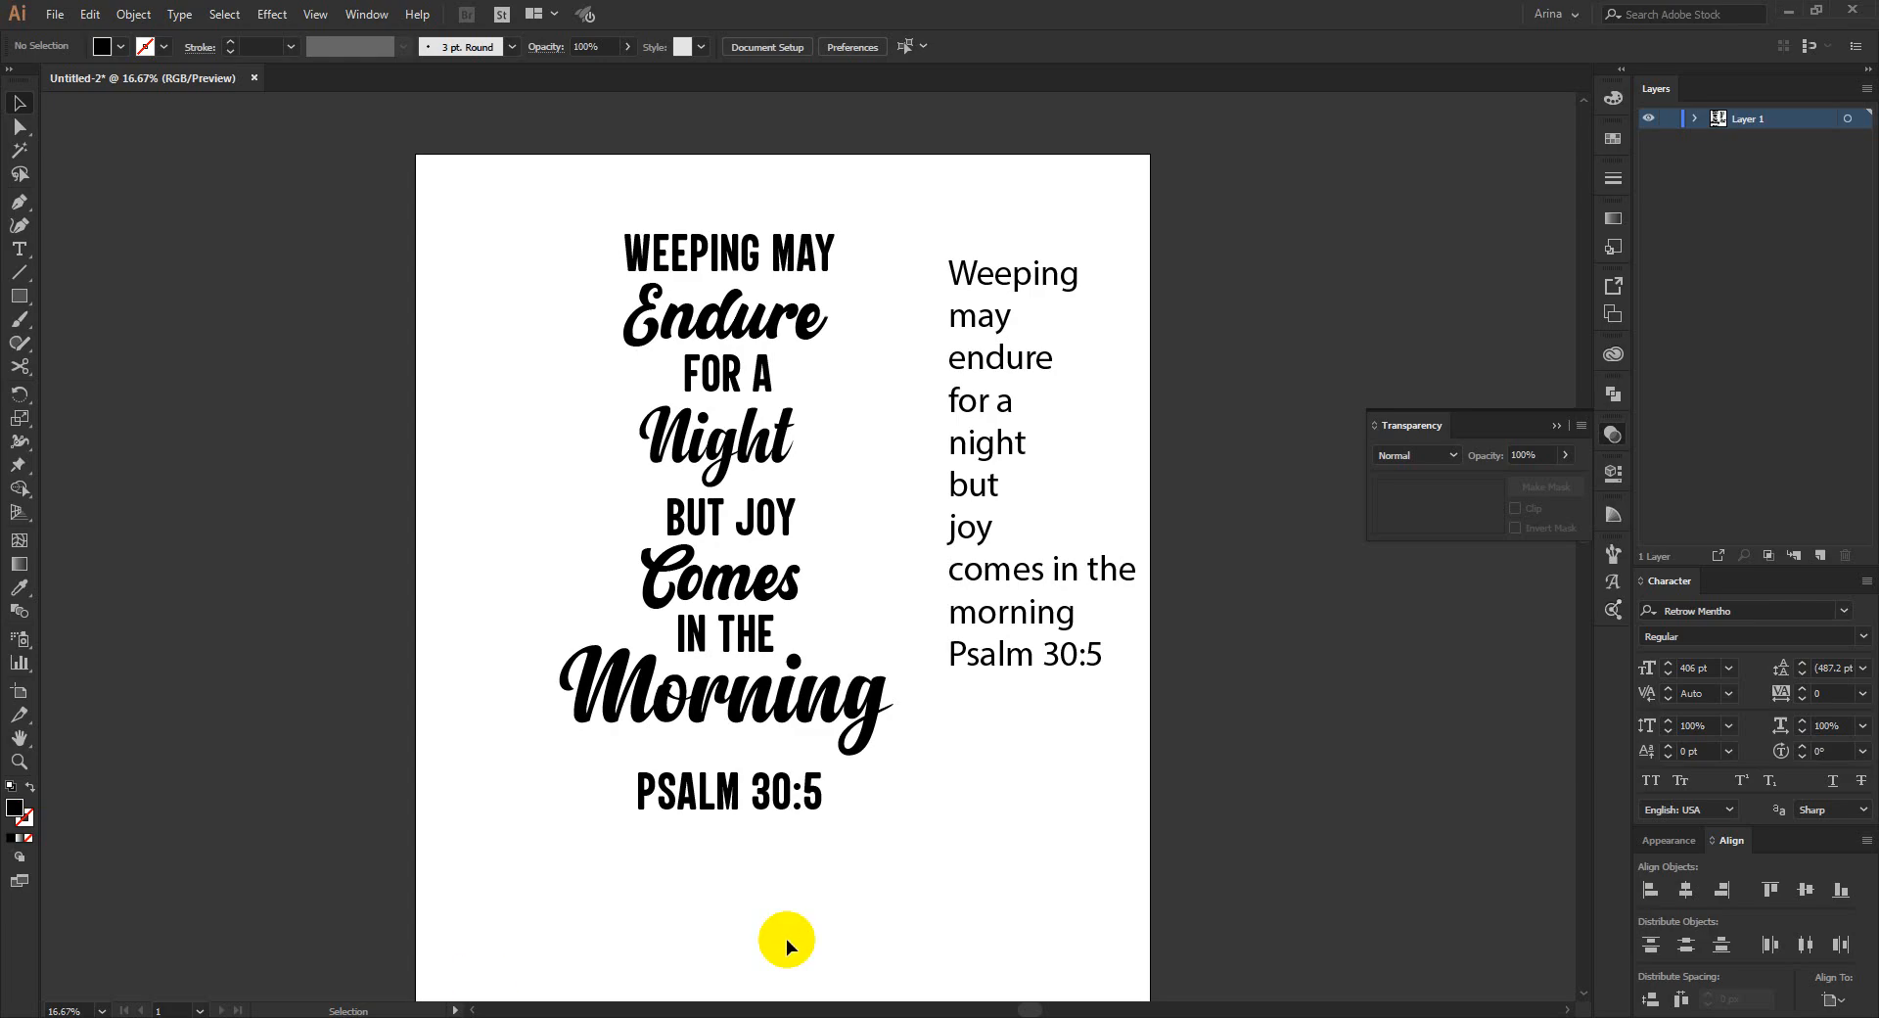
drag(1135, 778, 972, 116)
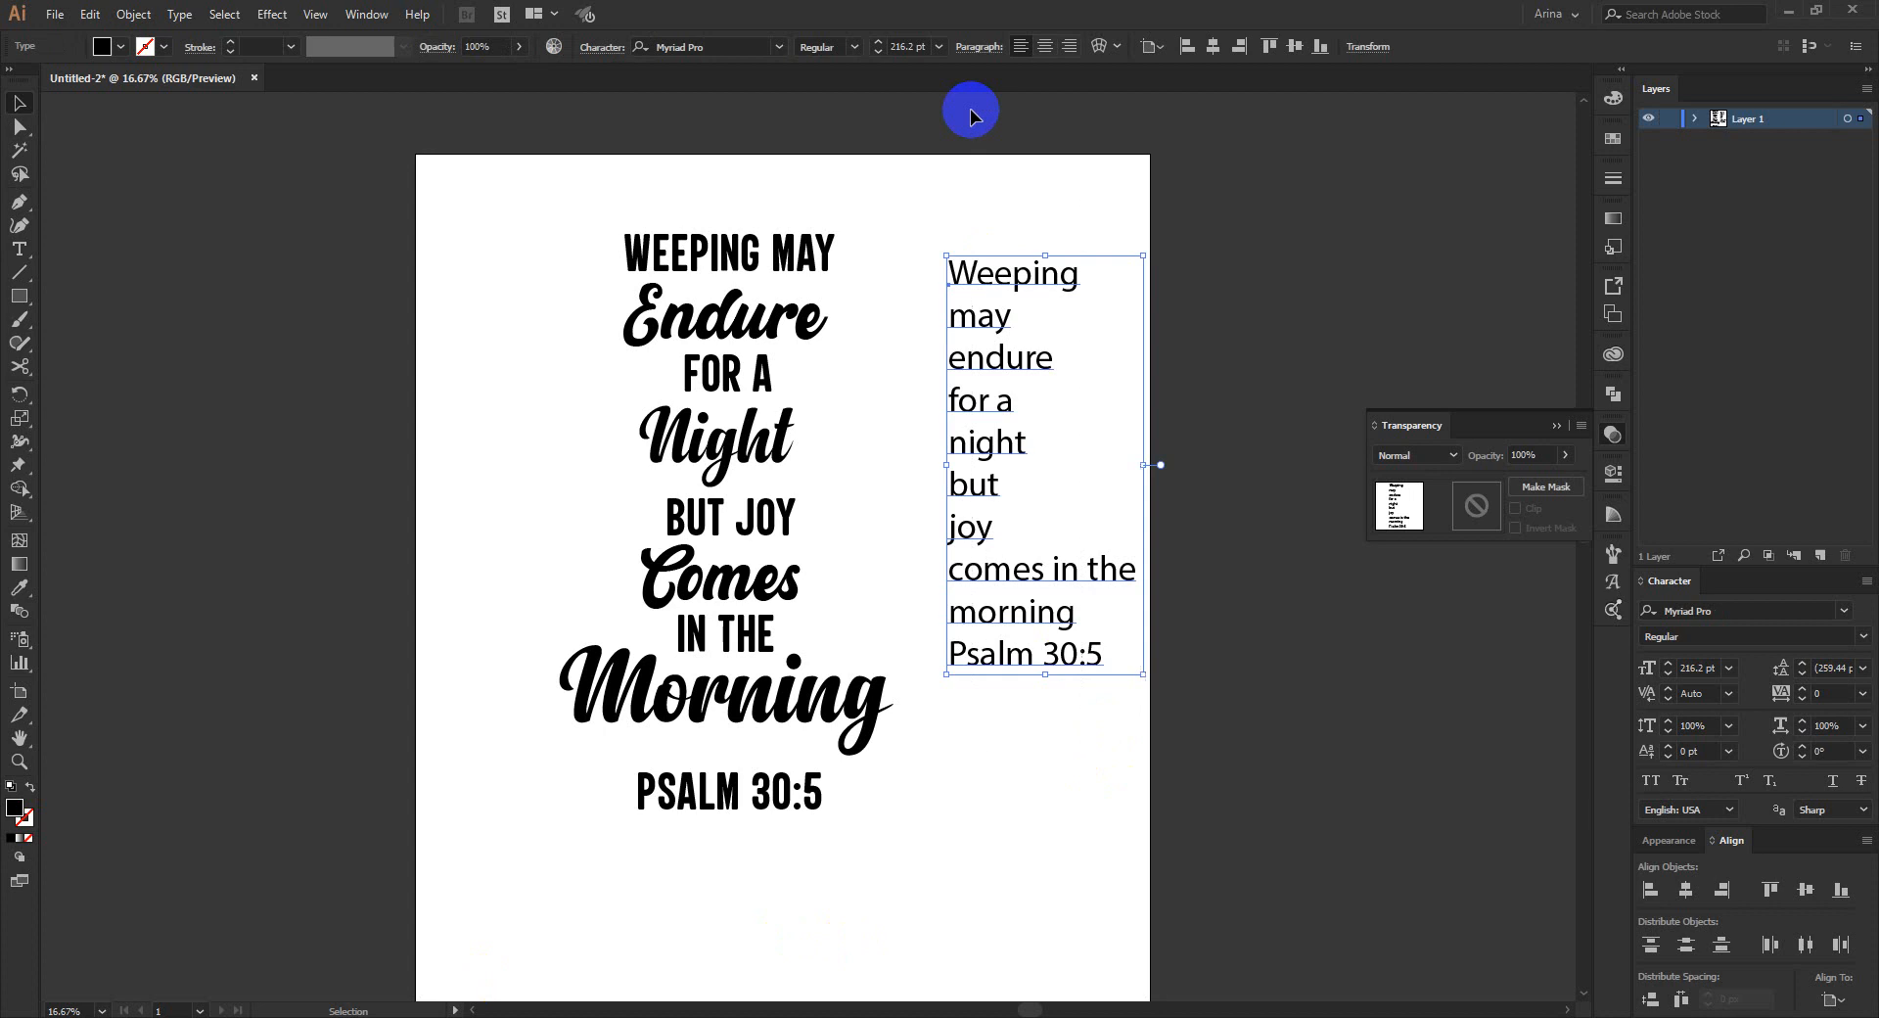
click(1012, 199)
drag(1010, 183, 1106, 775)
click(928, 211)
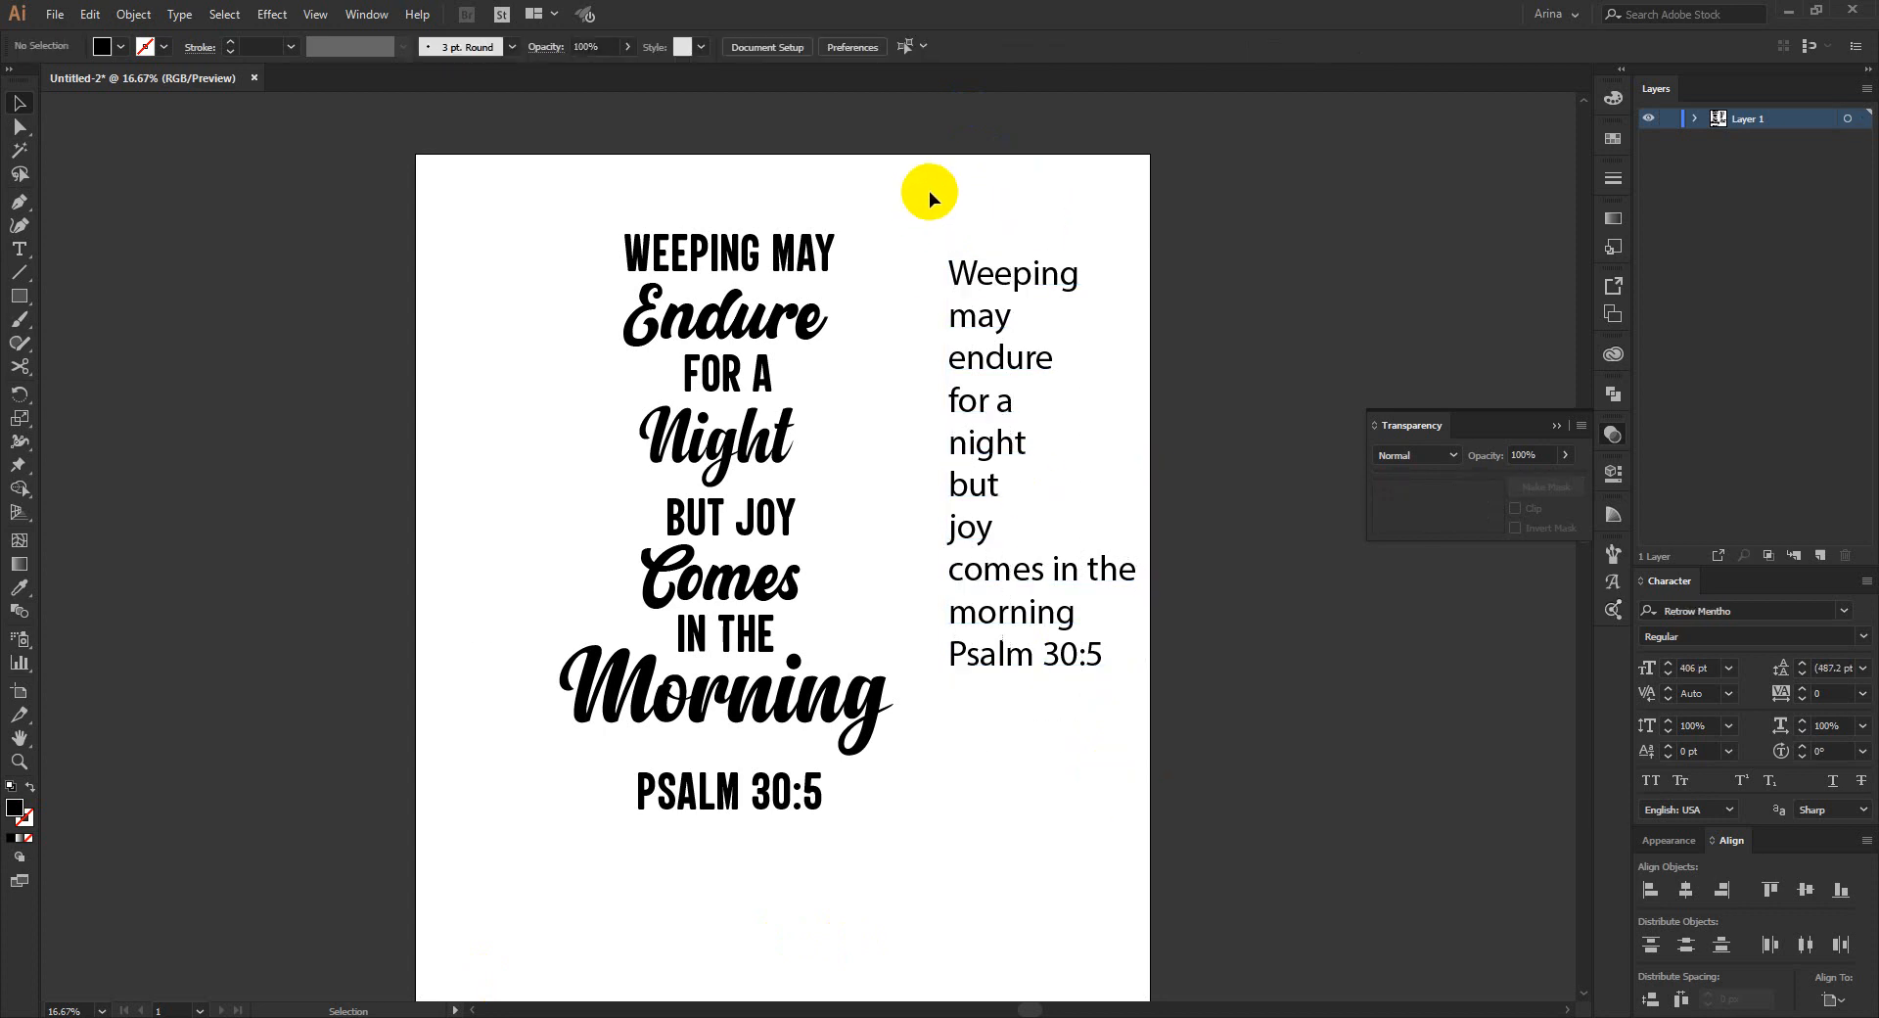
drag(937, 197, 1216, 761)
click(1073, 736)
click(995, 715)
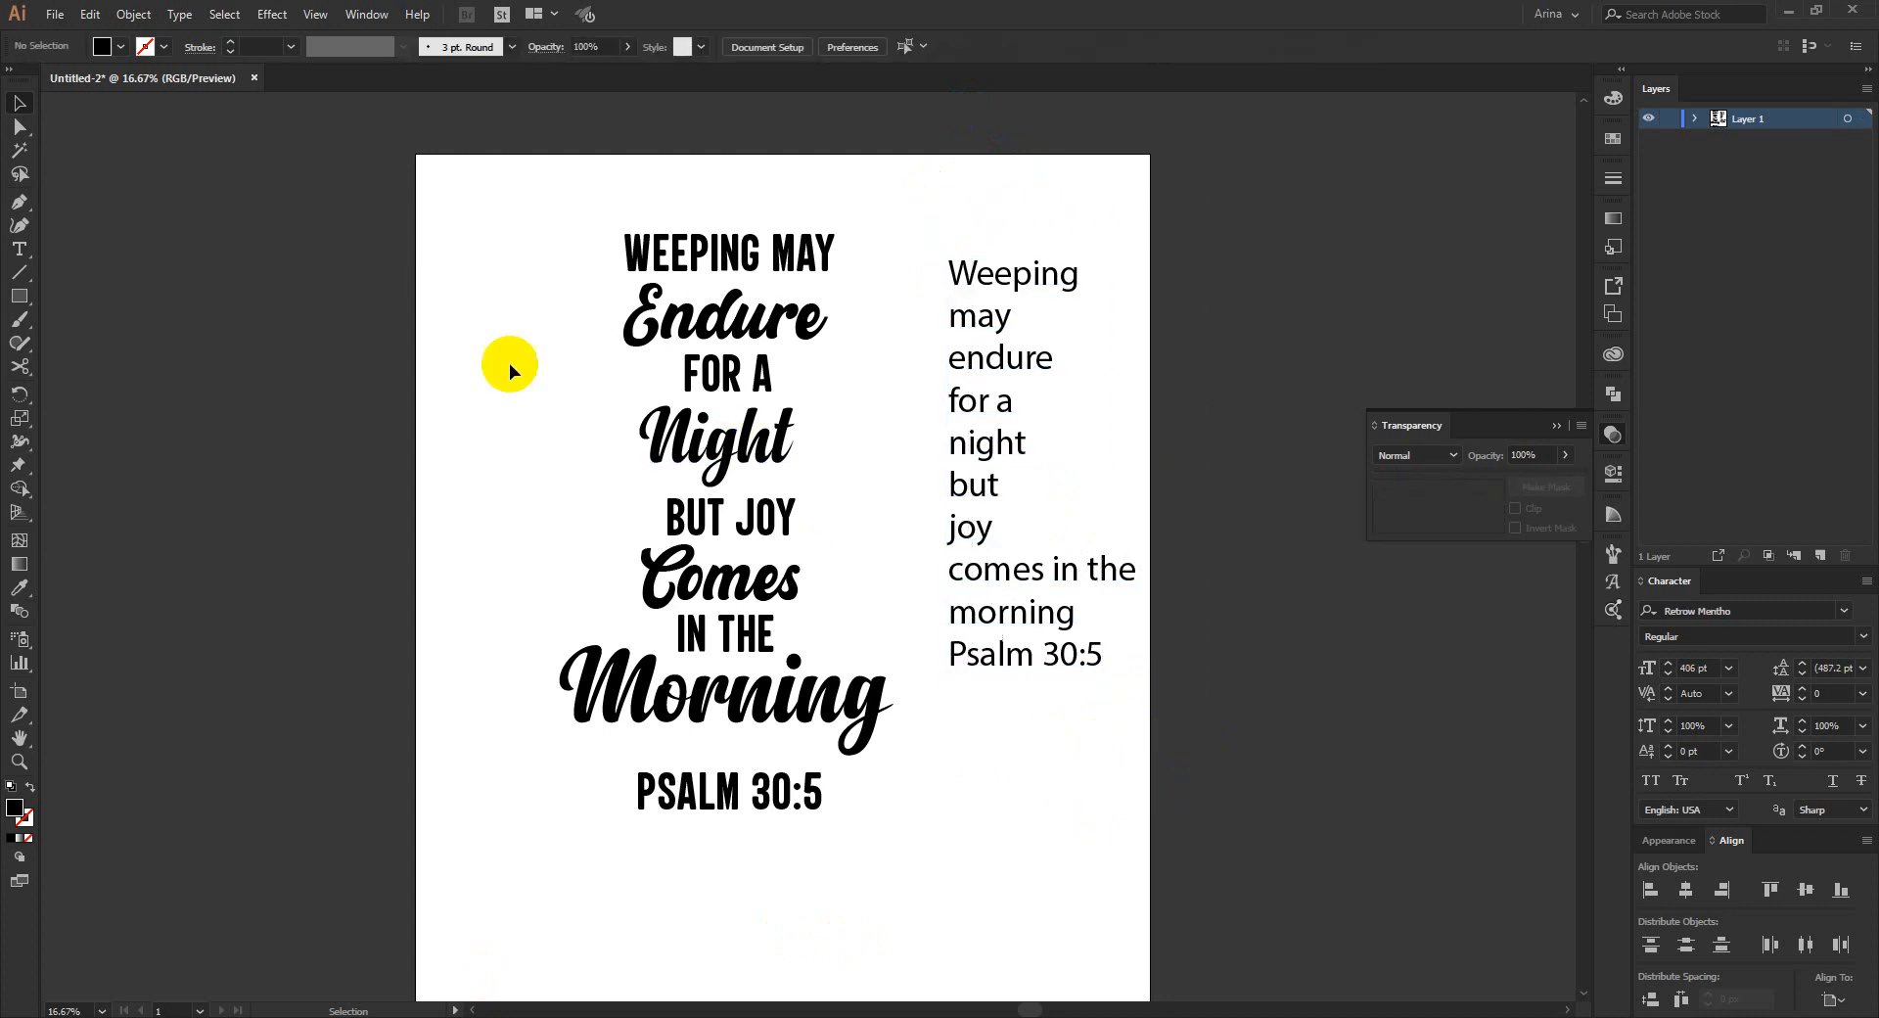
drag(941, 216, 1173, 814)
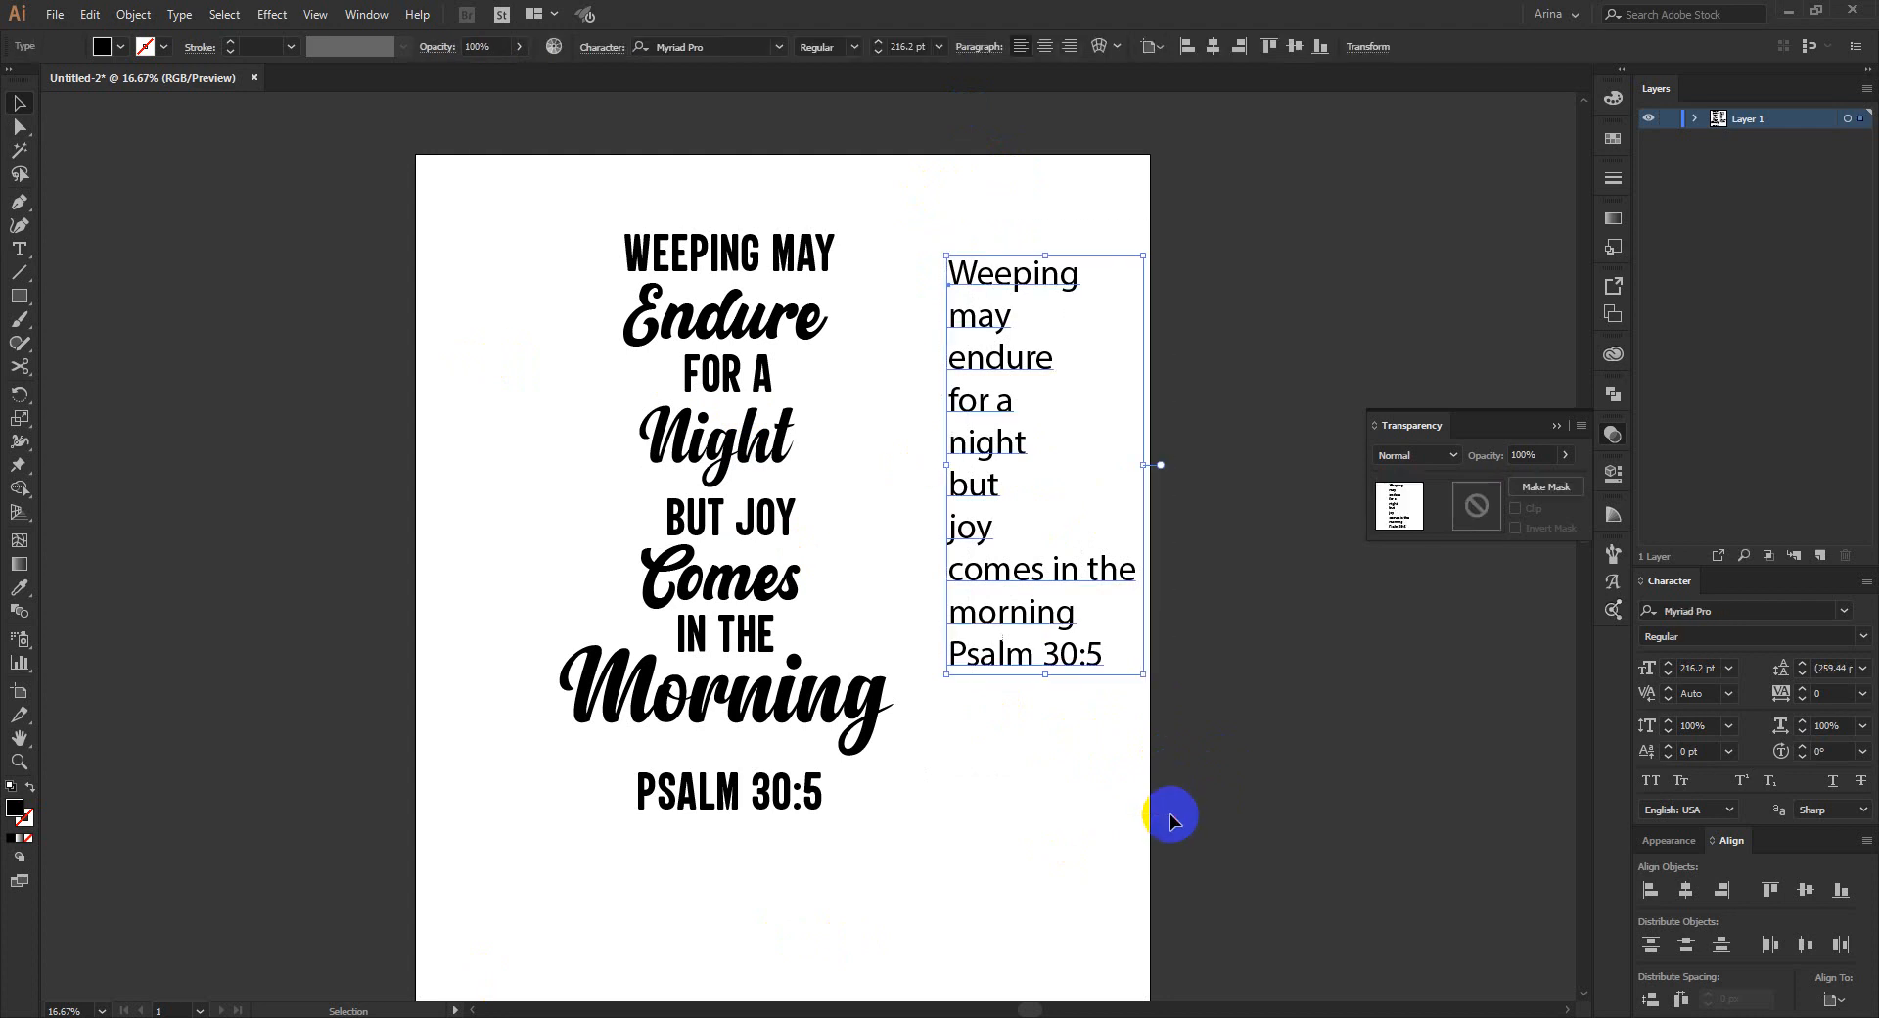
click(1055, 778)
drag(984, 581, 1262, 668)
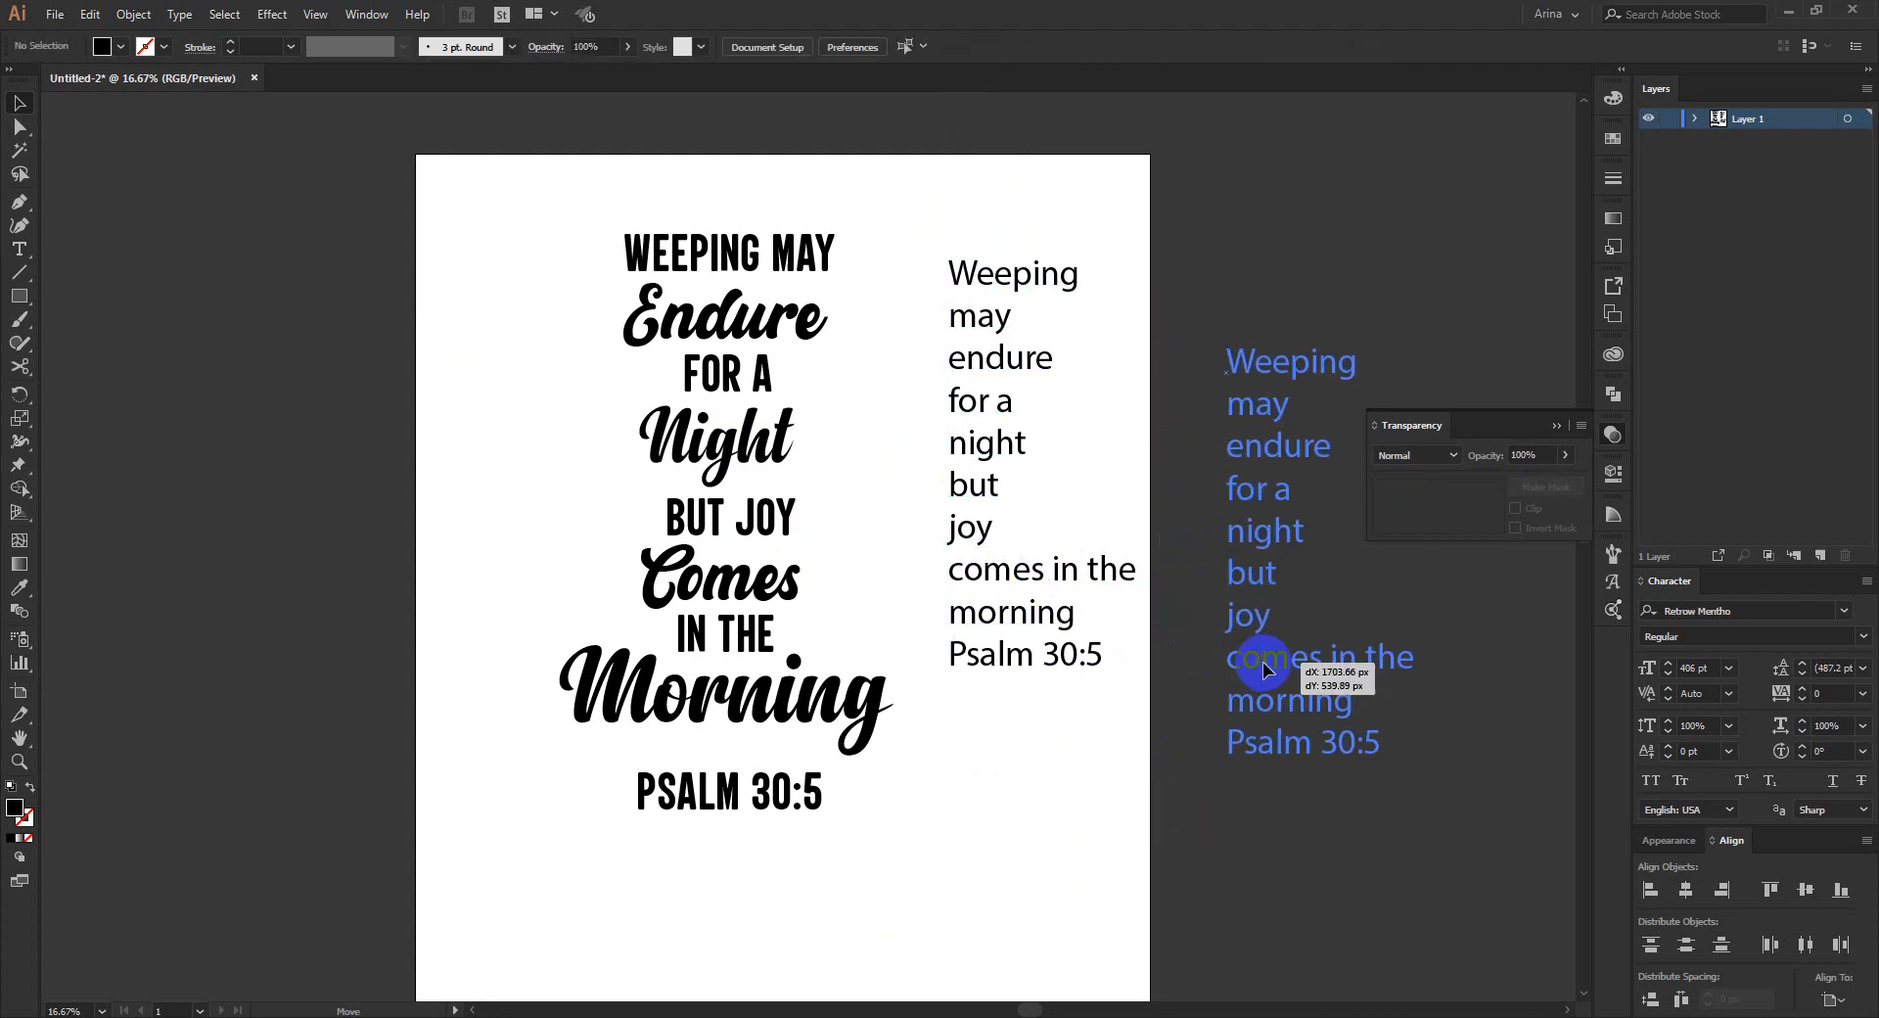
drag(964, 893, 532, 191)
click(549, 235)
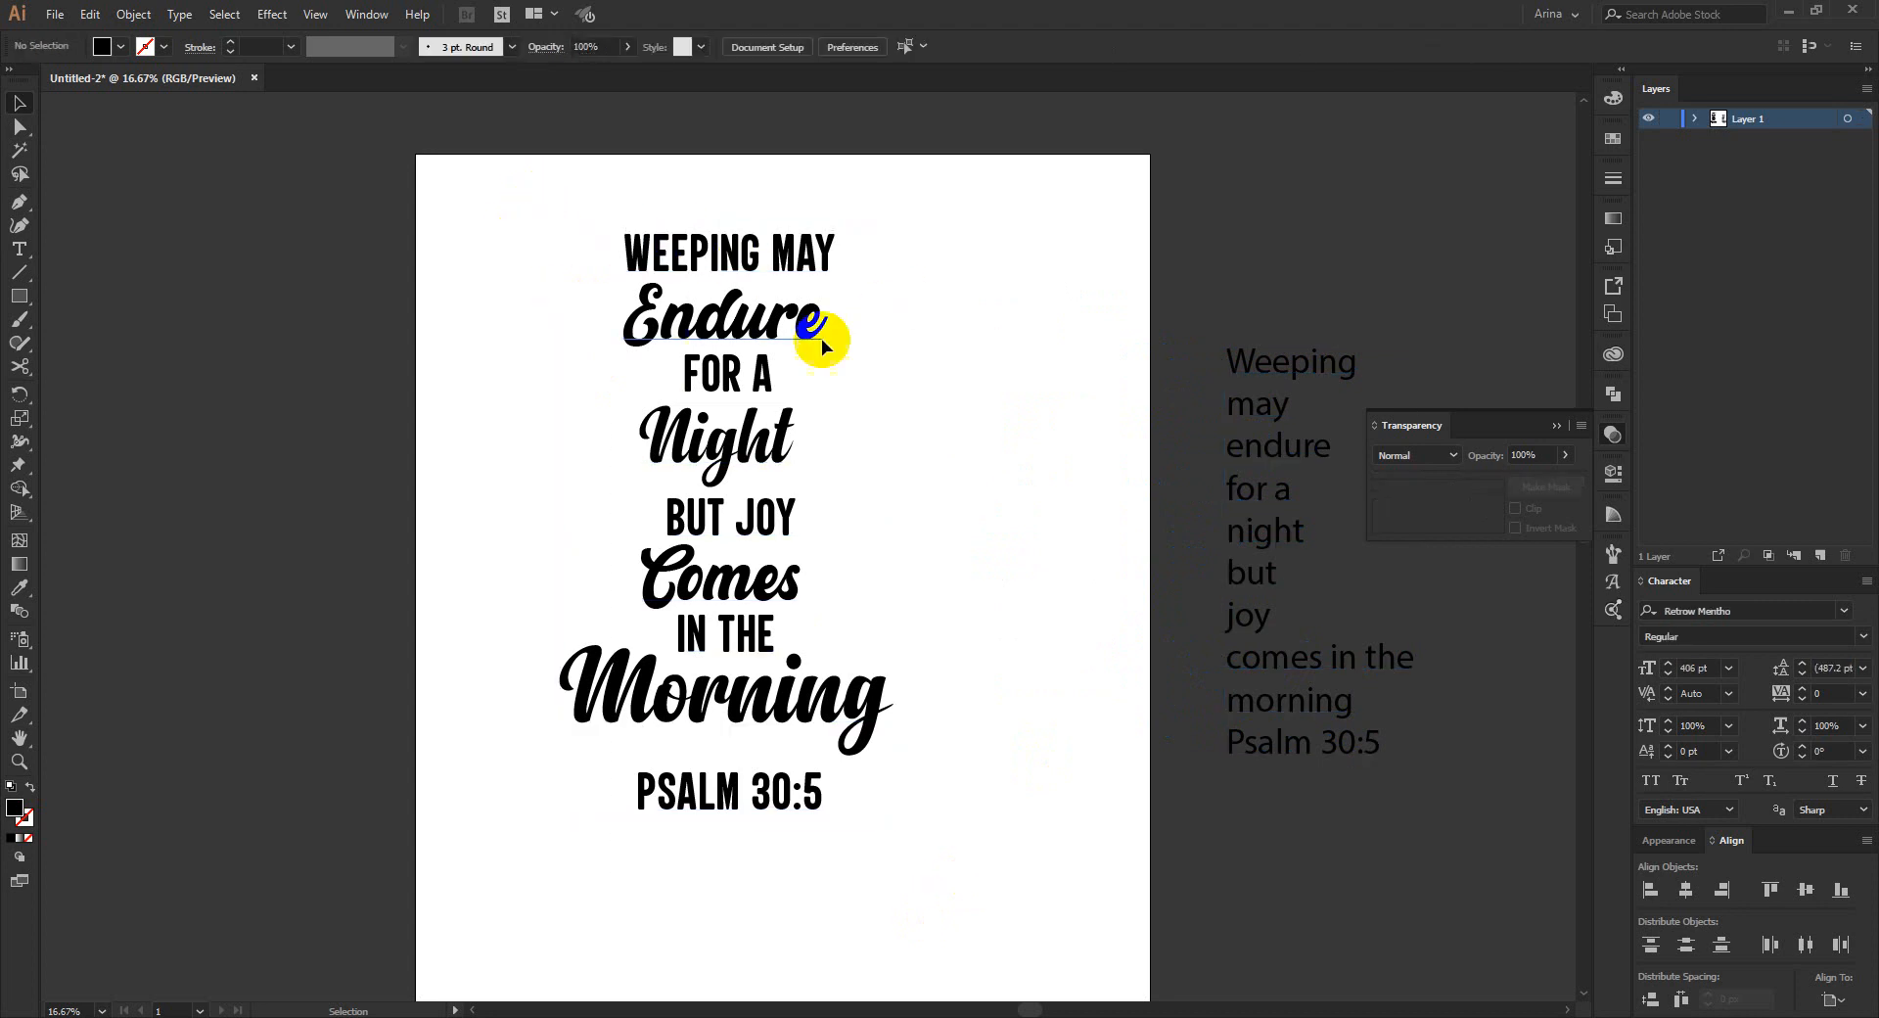
drag(545, 215, 993, 922)
click(976, 816)
drag(996, 859, 526, 200)
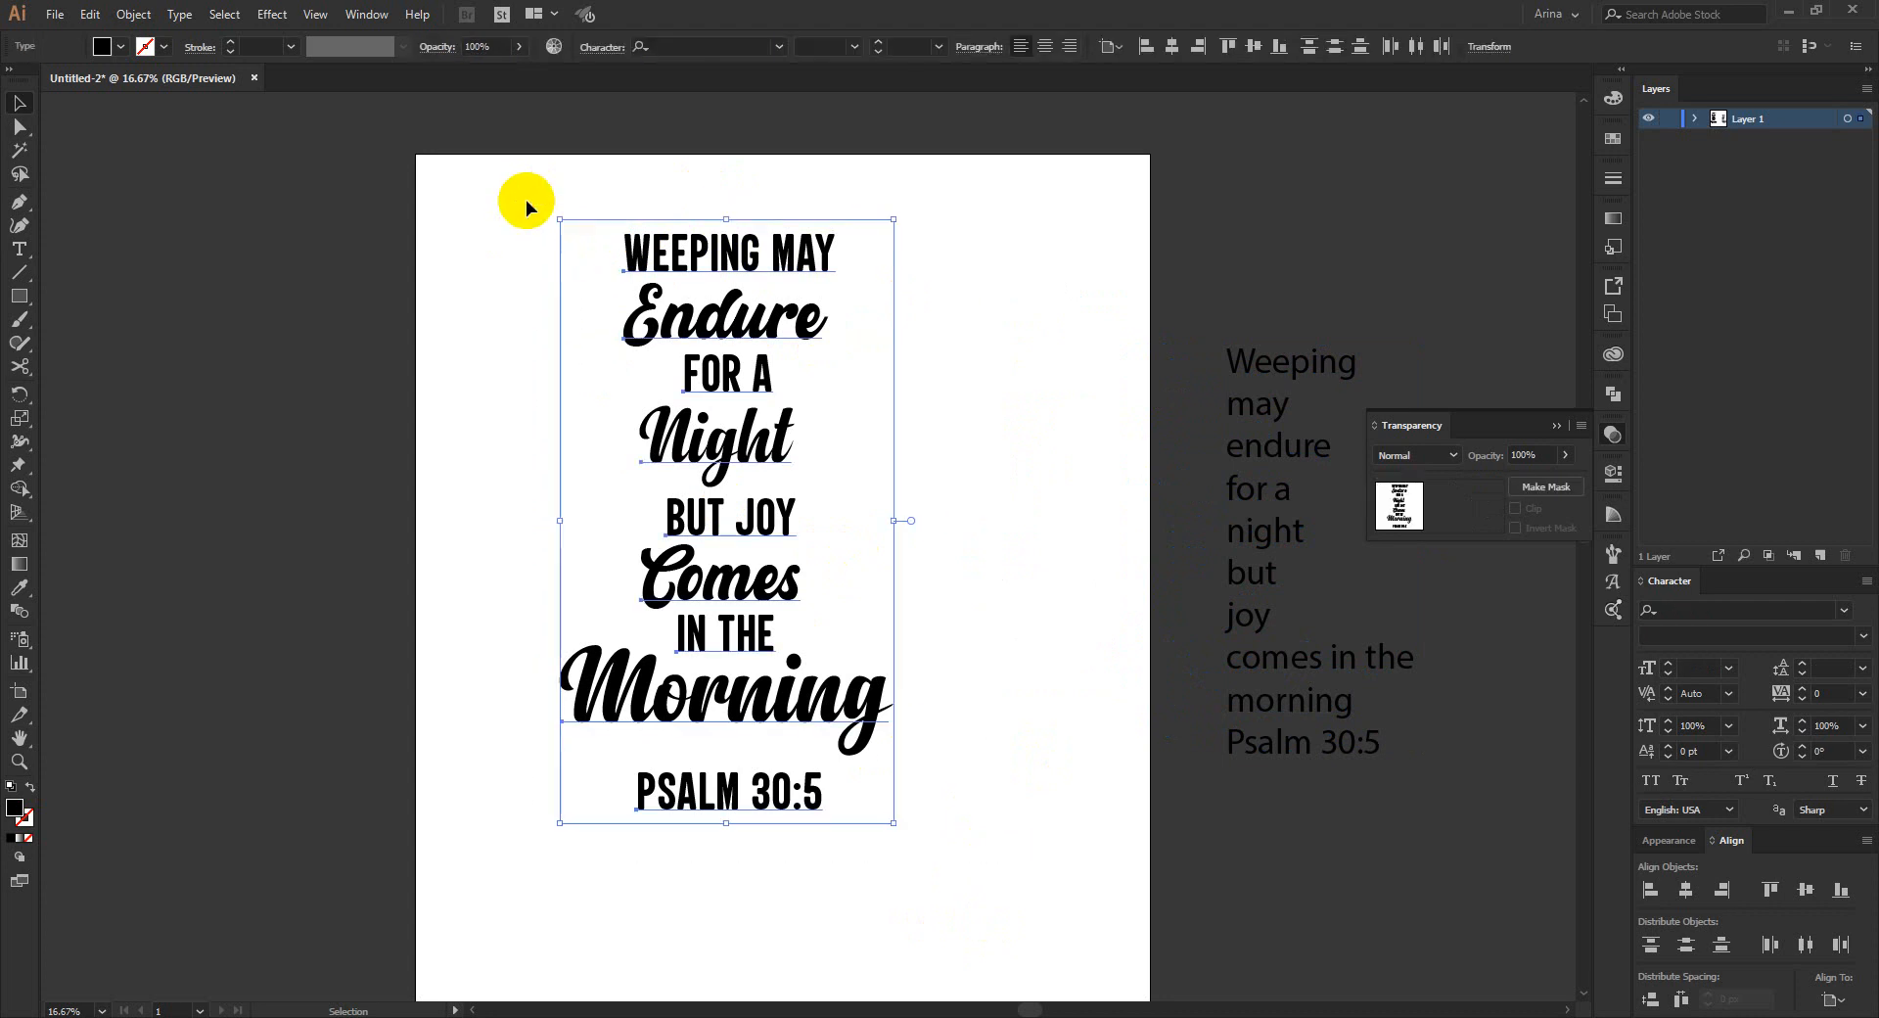
click(525, 200)
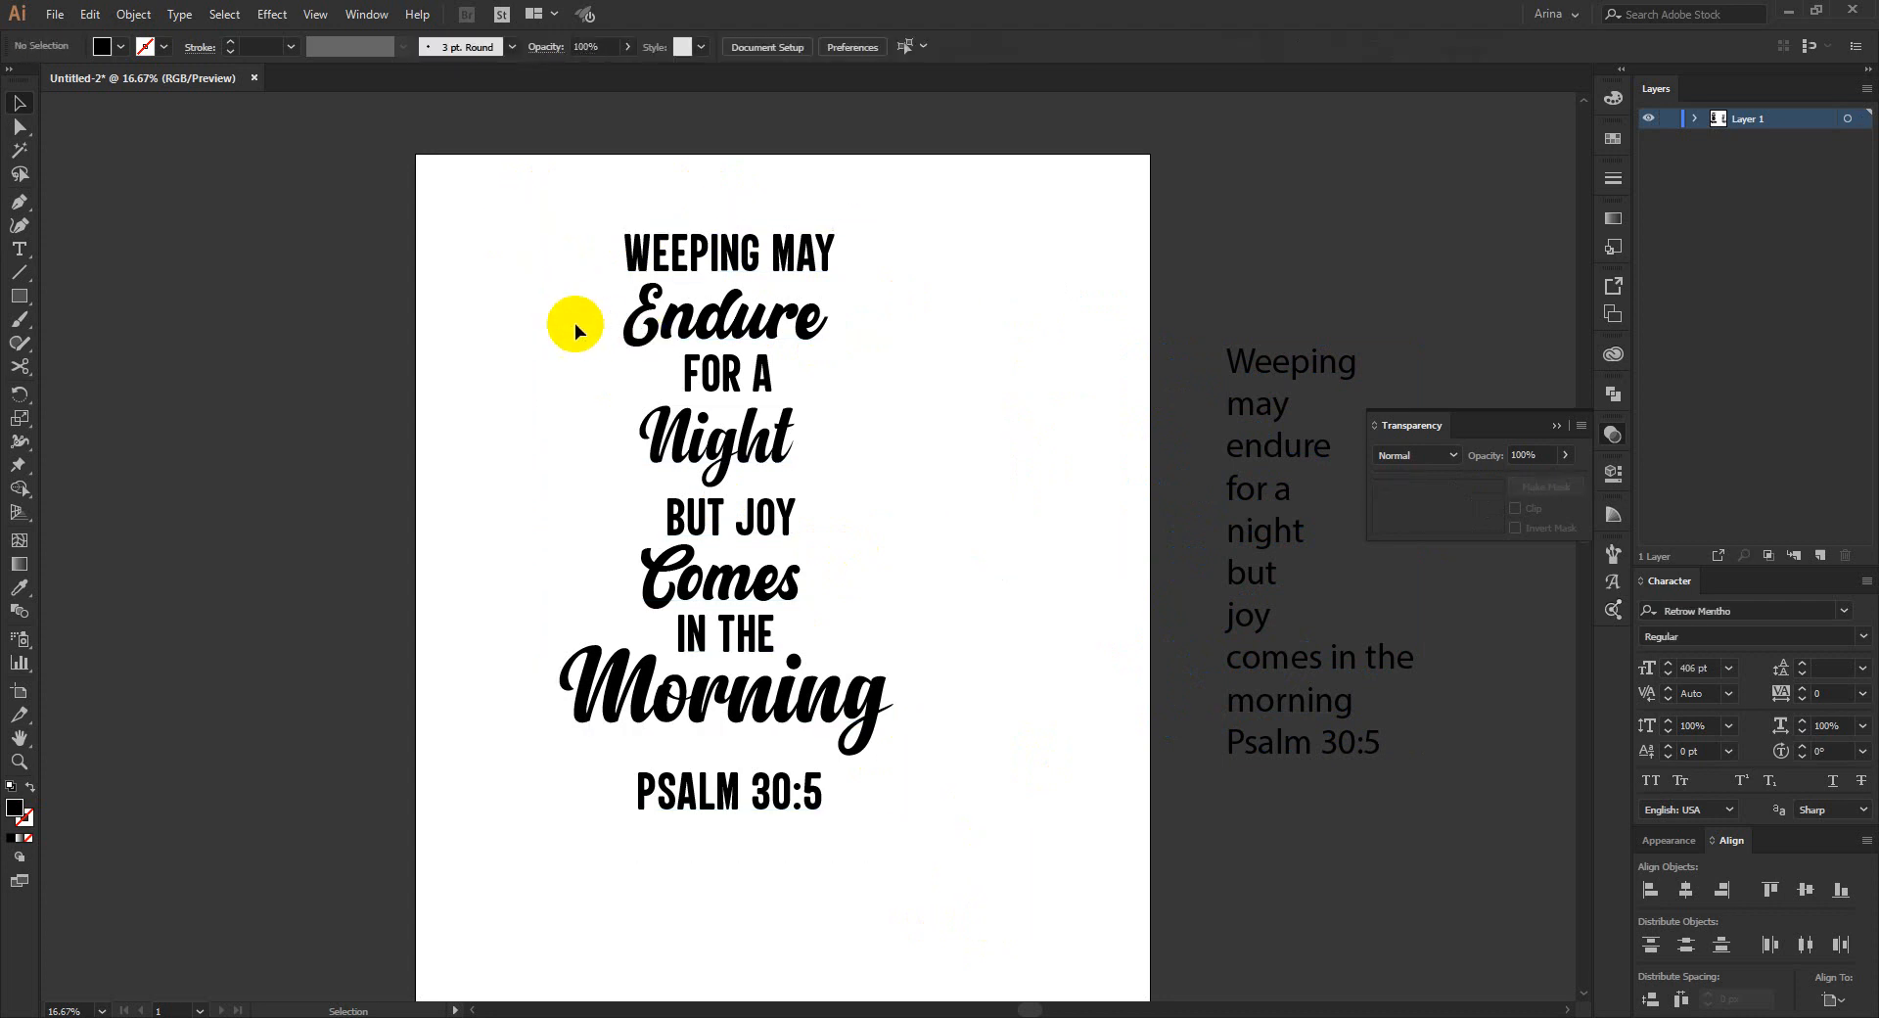
Scale down the styled lines from "FOR A" to "PSALM 30:5" together and move them to the artboard's lower left area.
drag(577, 364, 1028, 772)
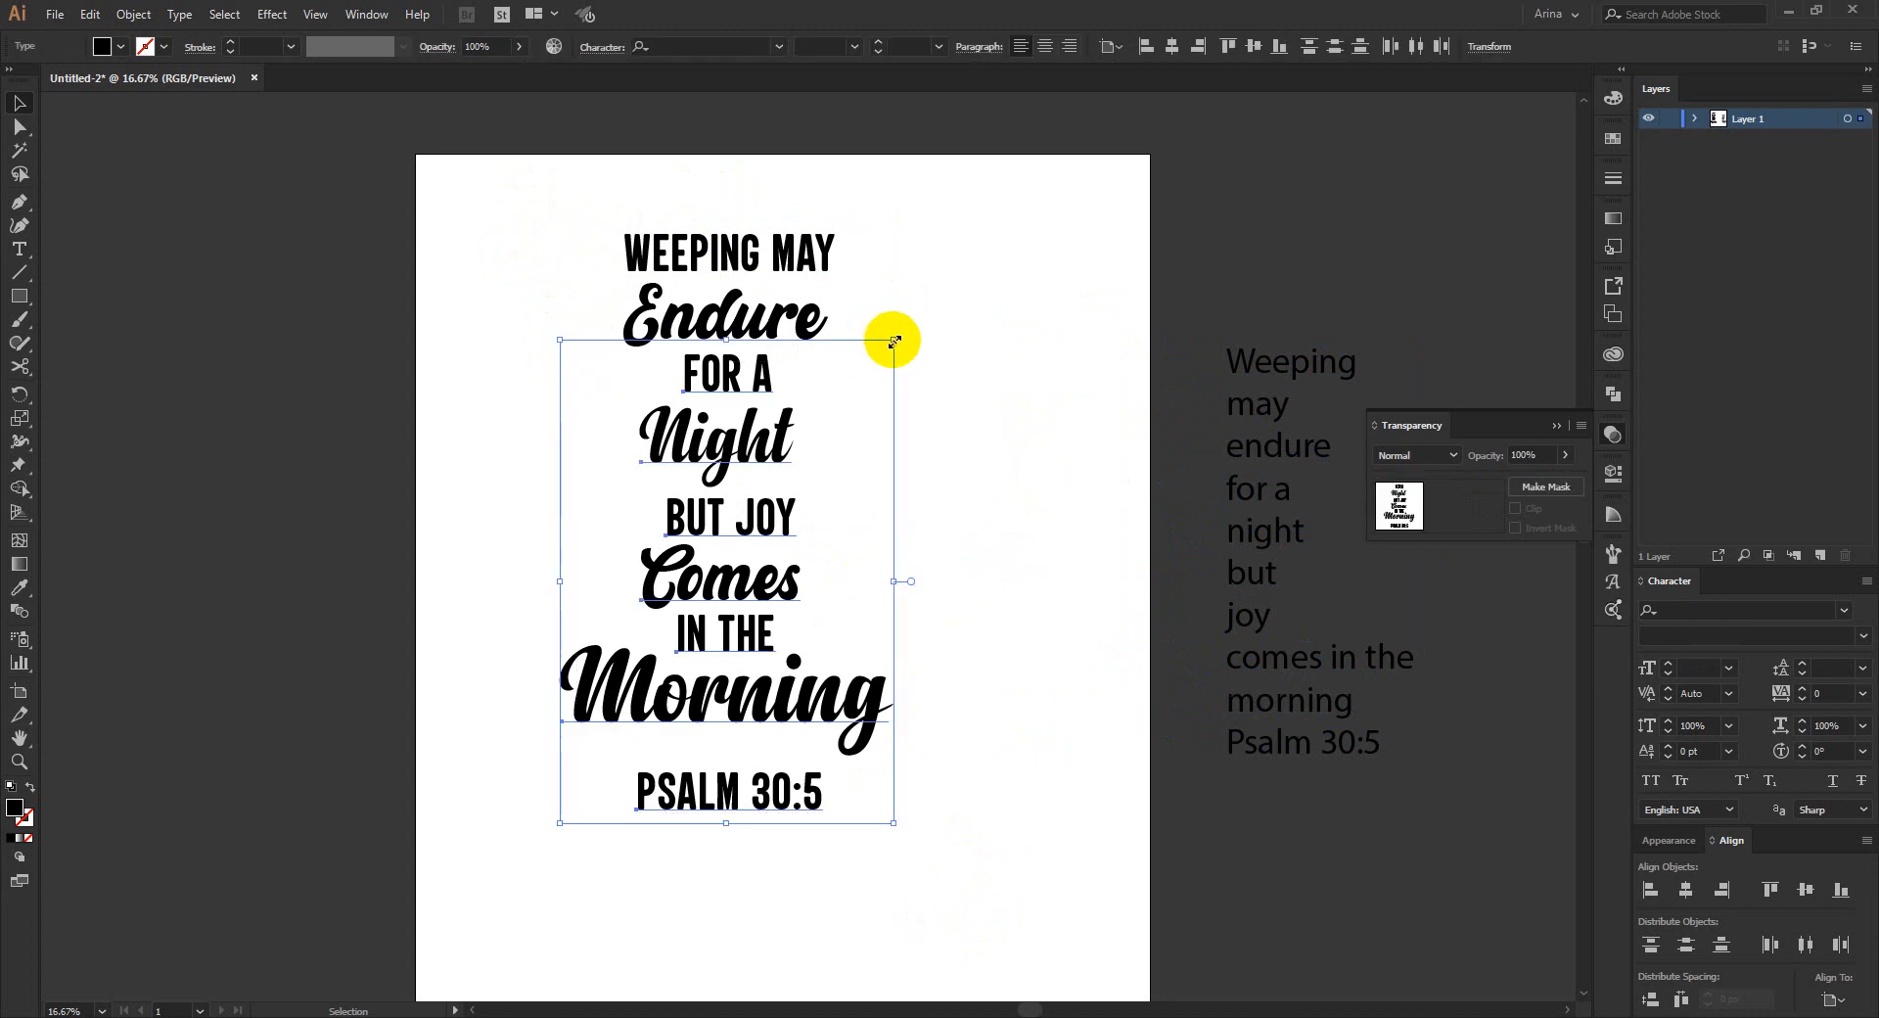
drag(894, 341, 755, 541)
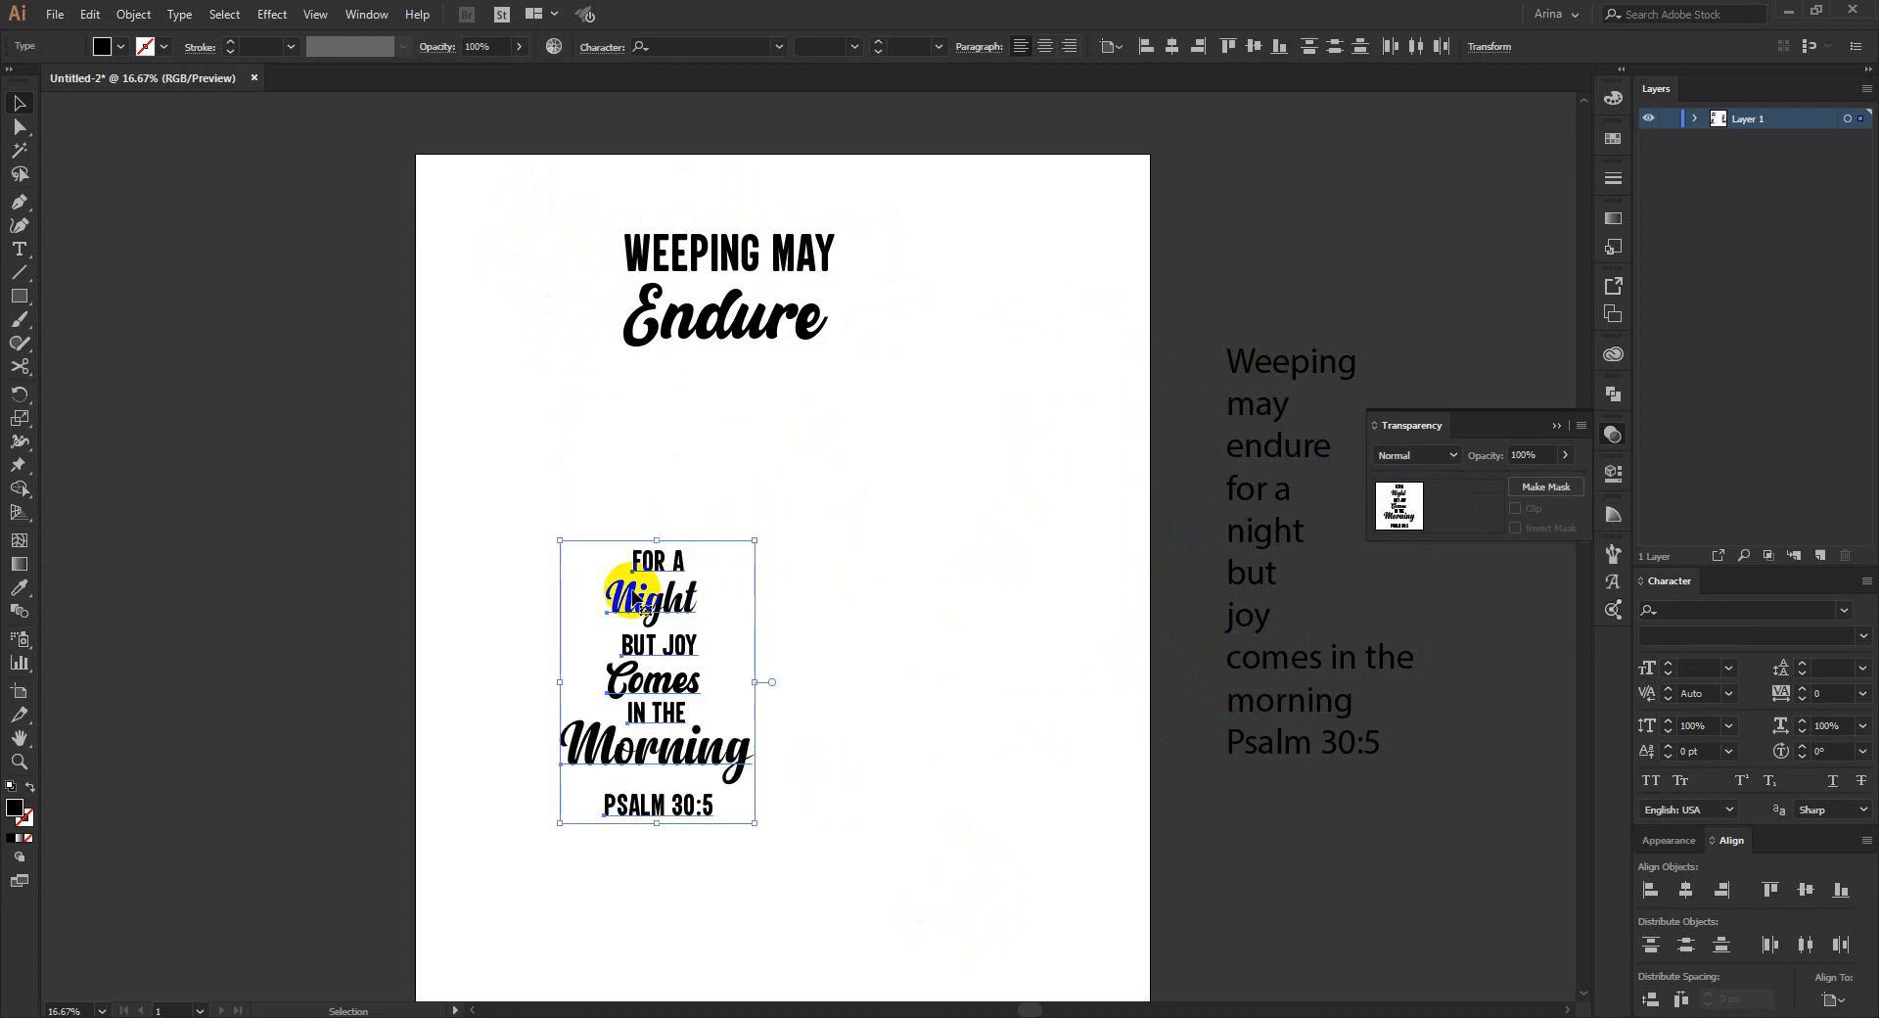
drag(636, 599, 534, 572)
click(781, 537)
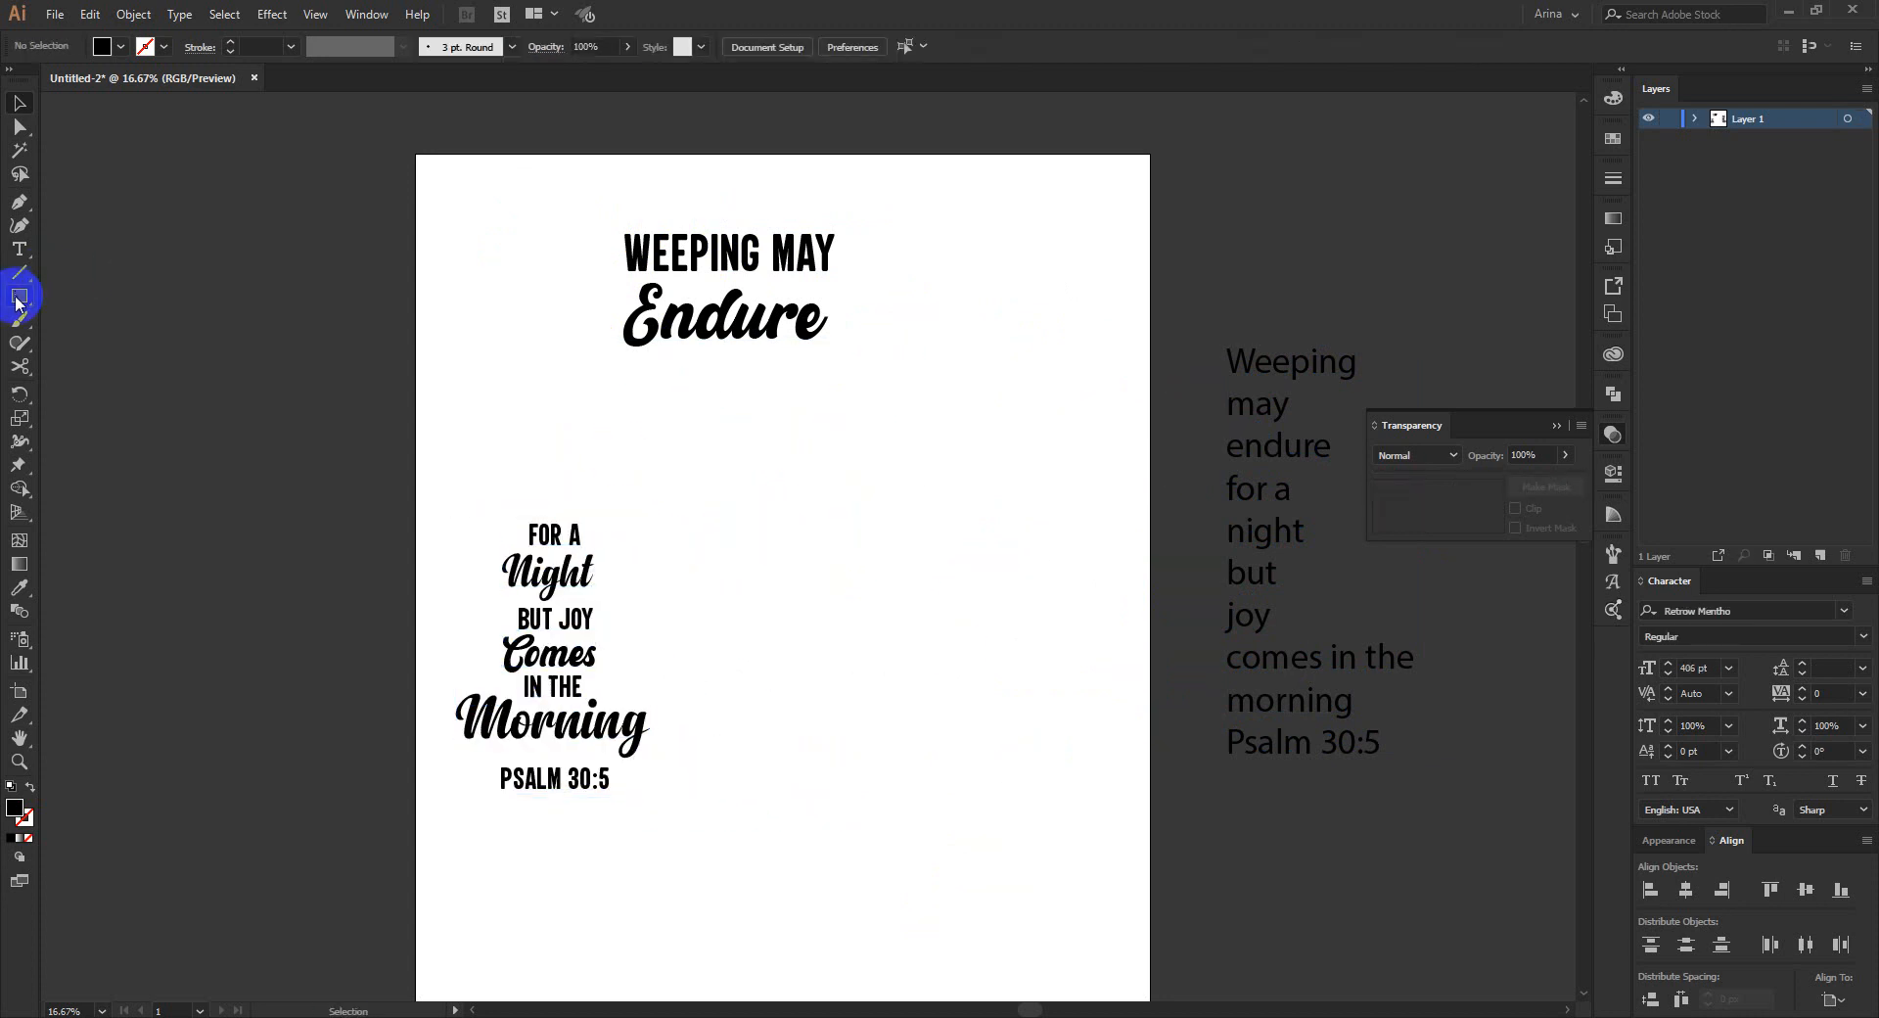
Move "WEEPING MAY" and "Endure" together down and to the right, into the artboard's open area.
drag(18, 298, 613, 533)
click(20, 103)
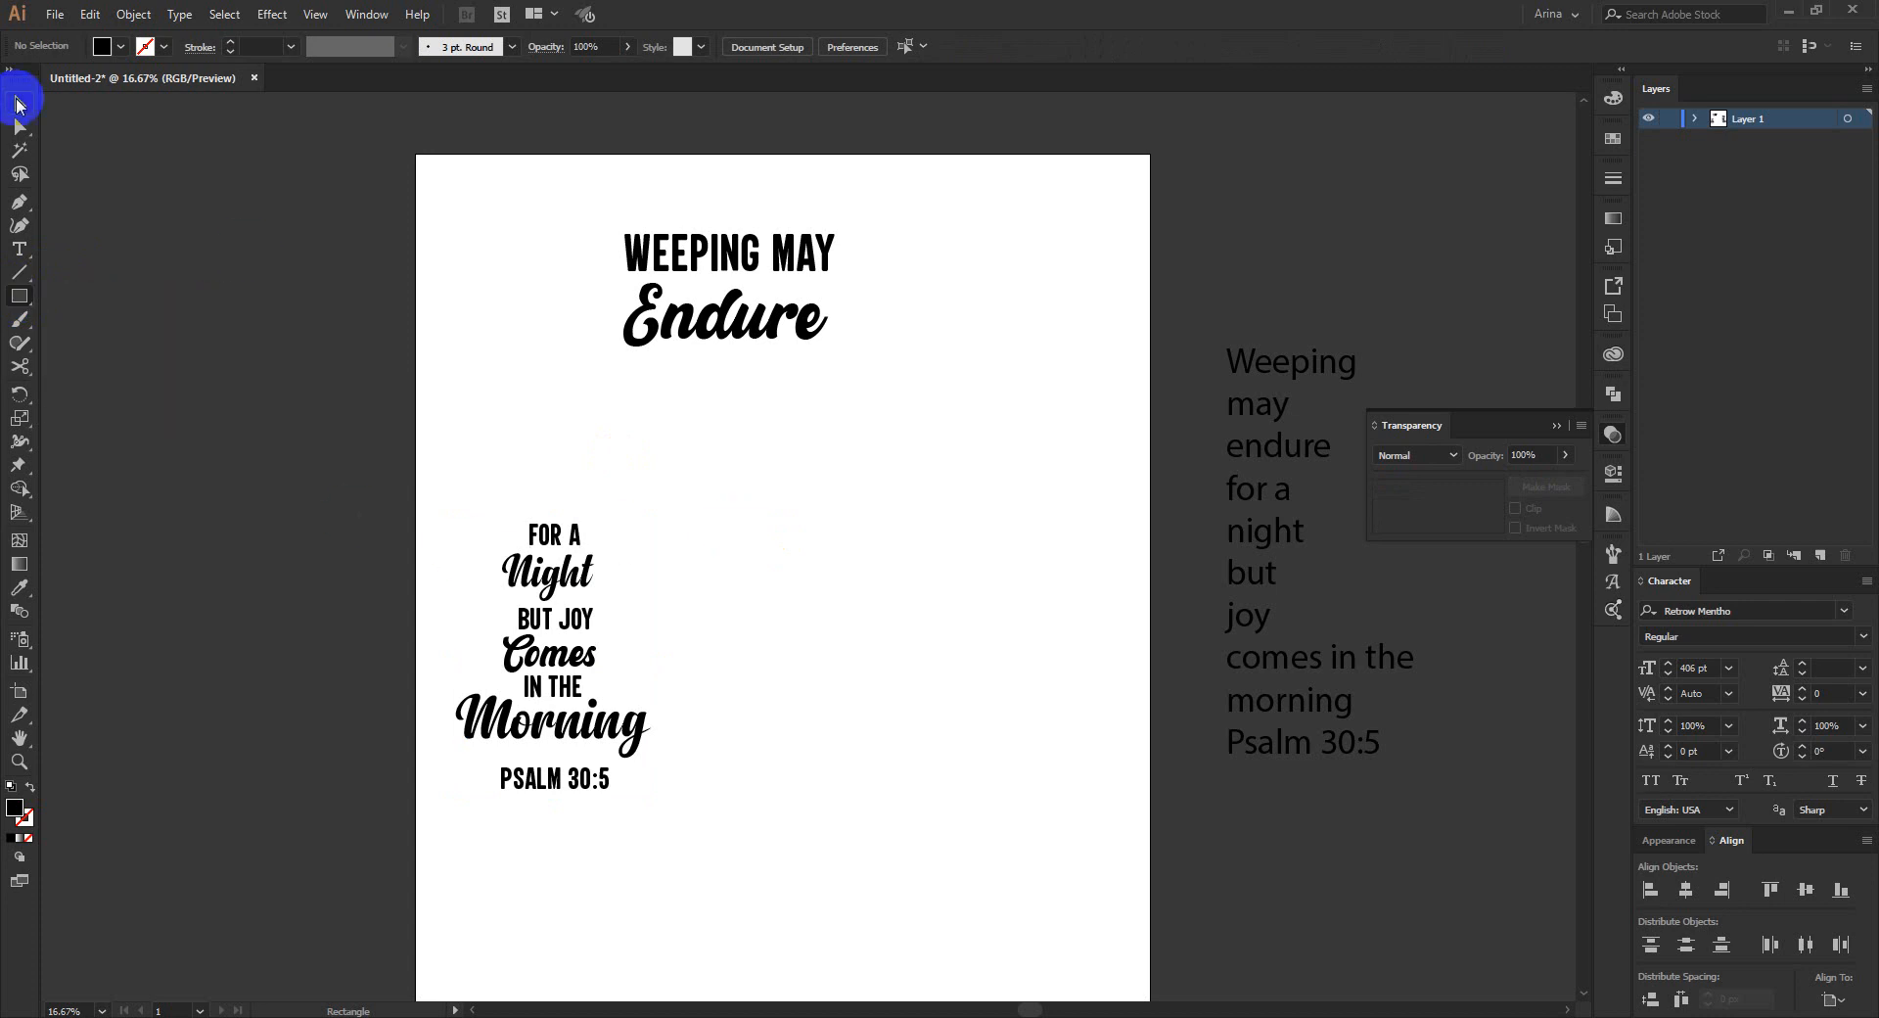
drag(592, 181, 932, 502)
click(928, 572)
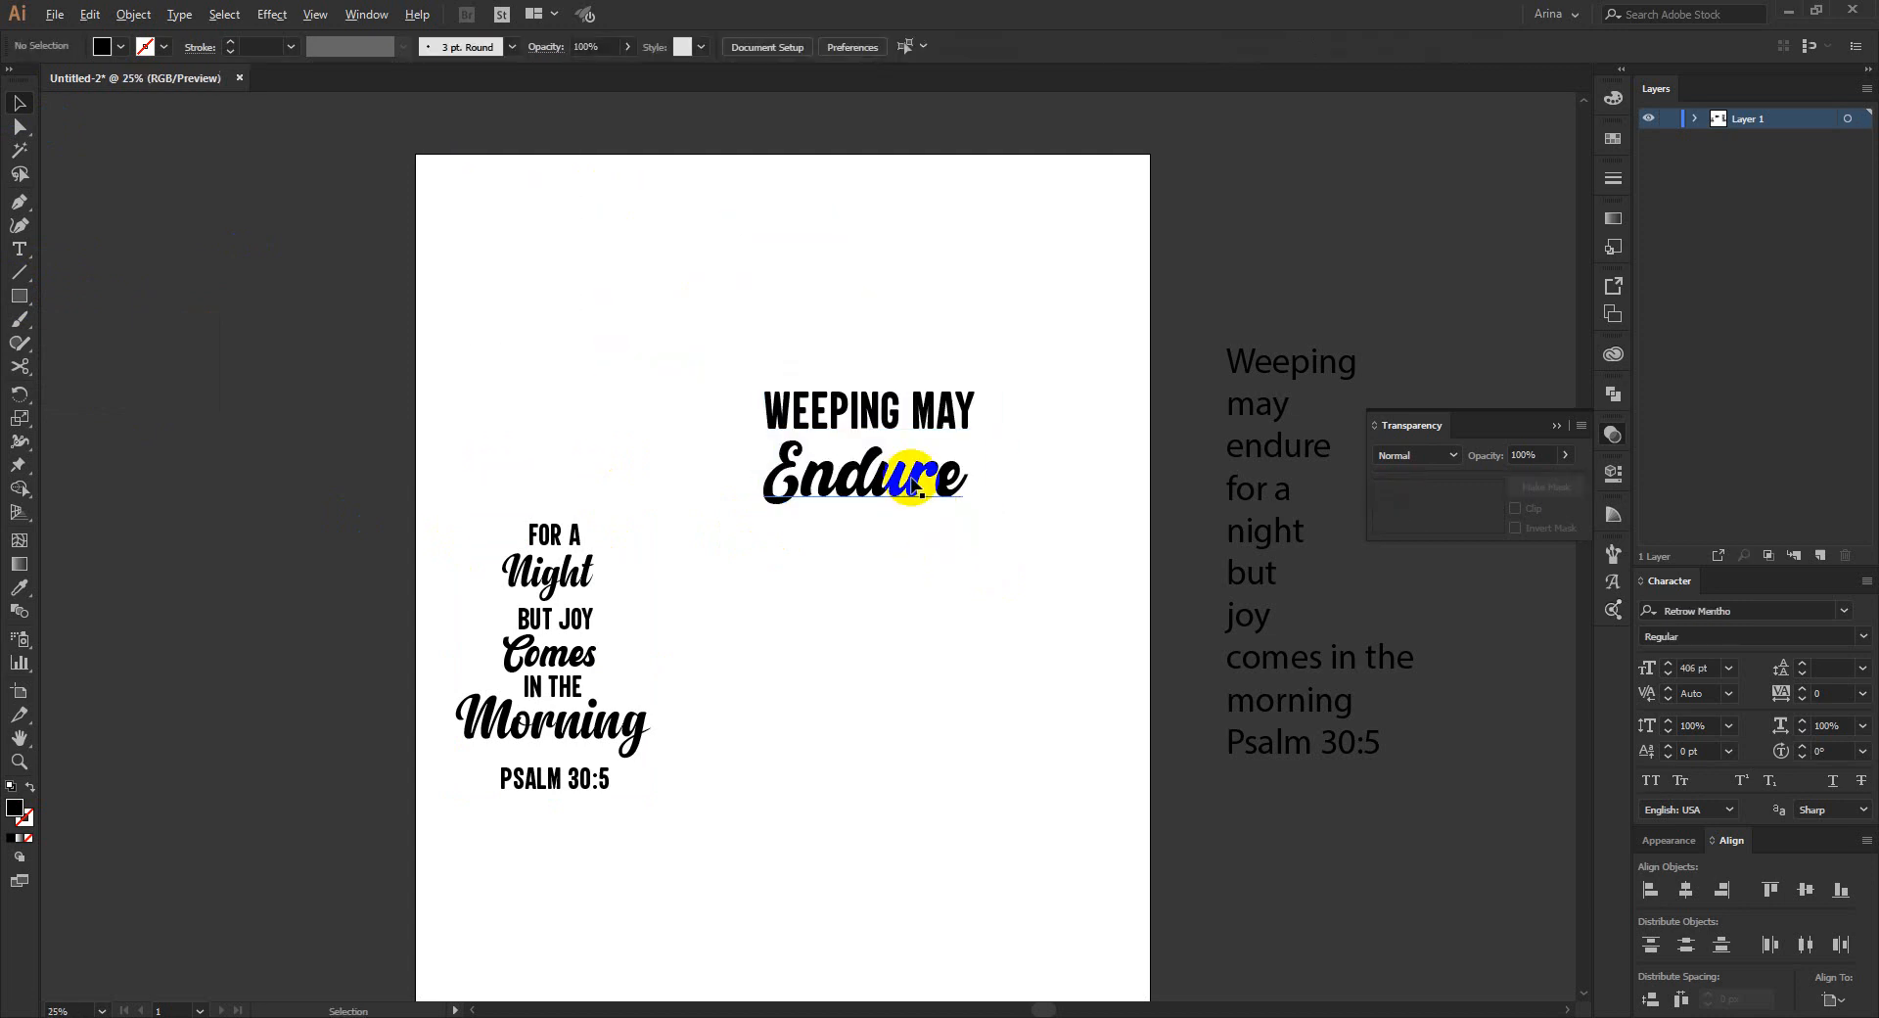
Move the "WEEPING MAY" line up and slightly right to leave a wide gap above "Endure".
scroll(894, 466, up, 2)
drag(846, 357, 904, 230)
scroll(449, 349, up, 1)
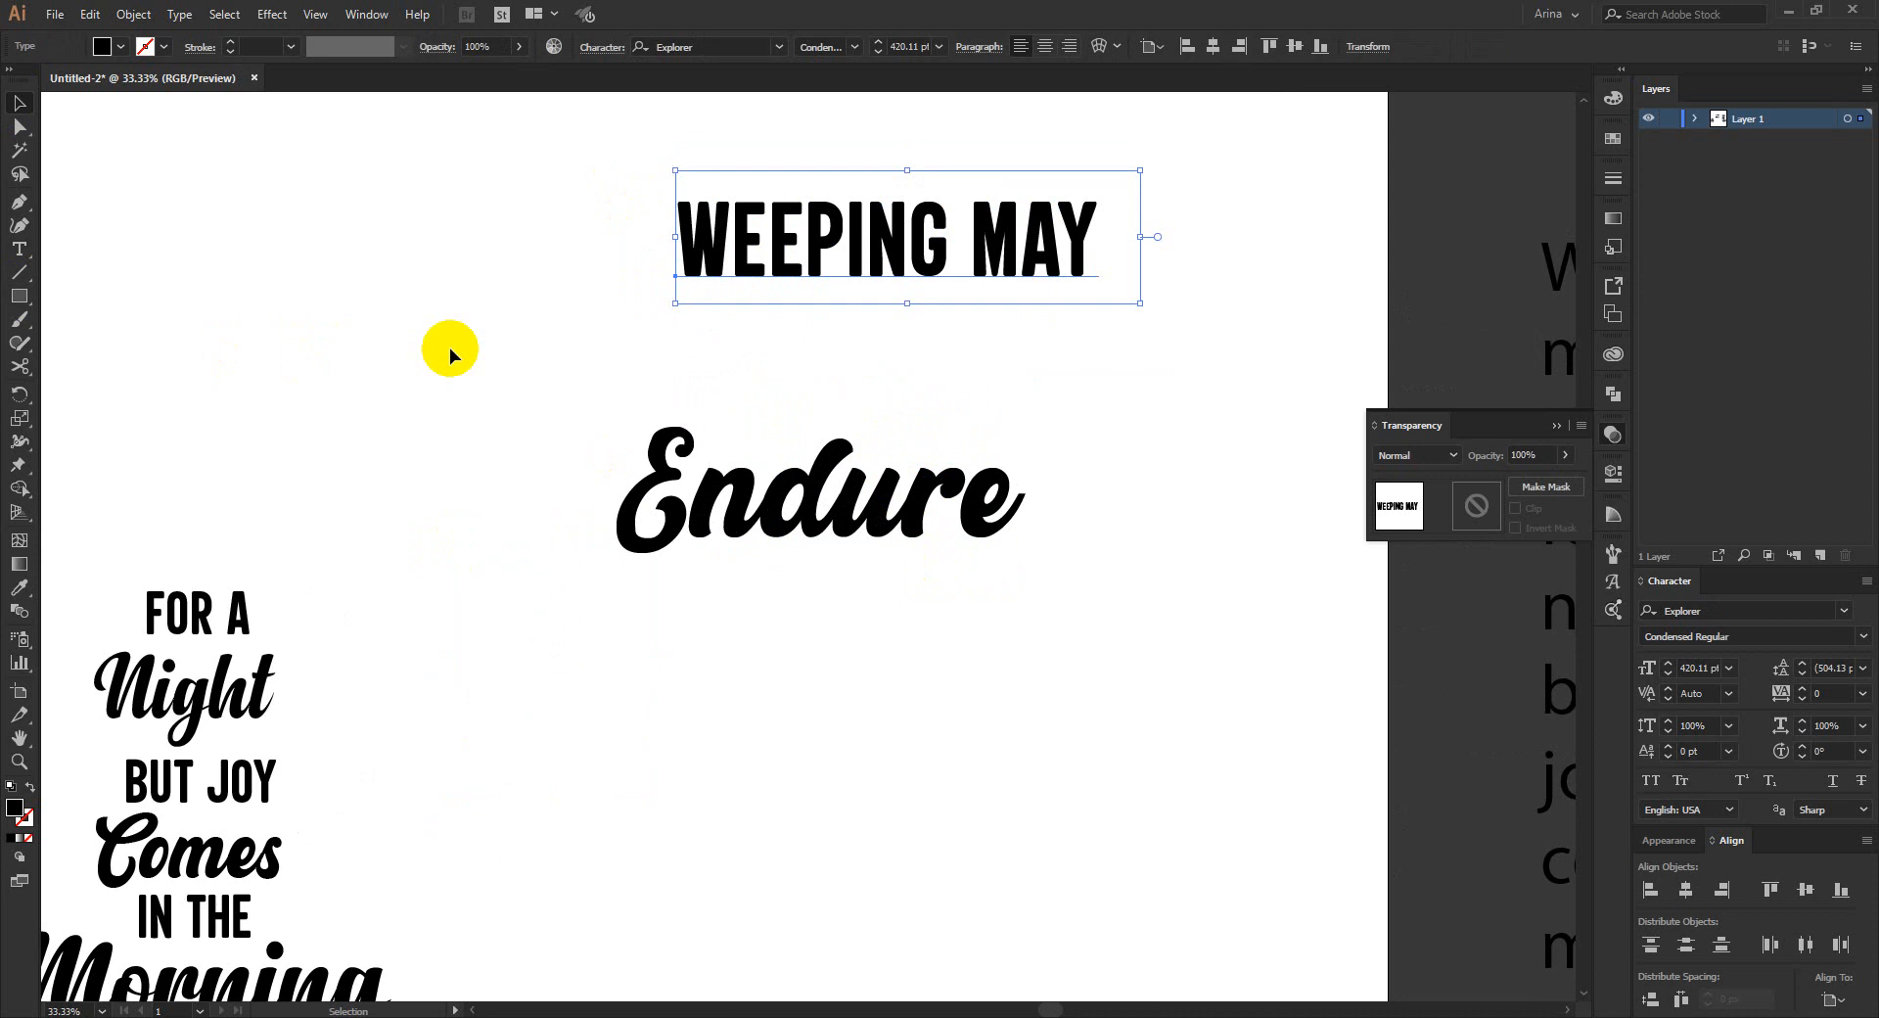
drag(520, 184, 1062, 649)
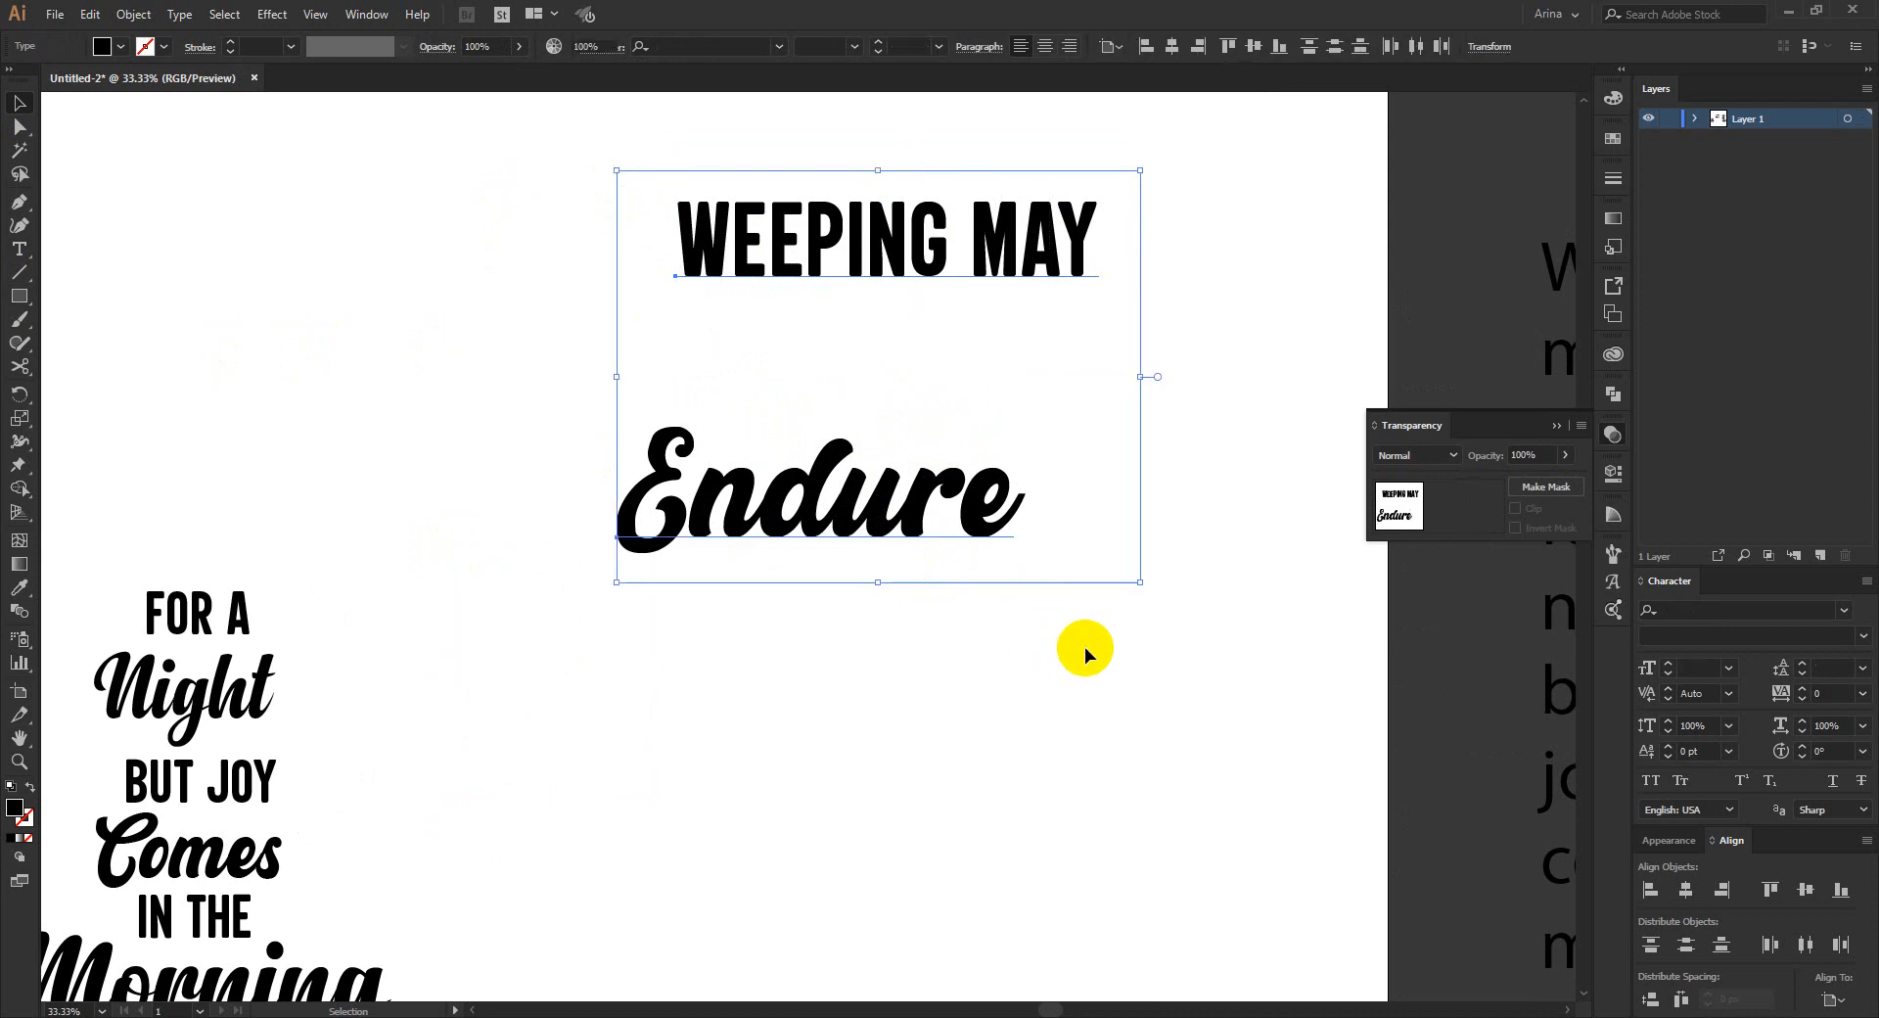
click(1084, 648)
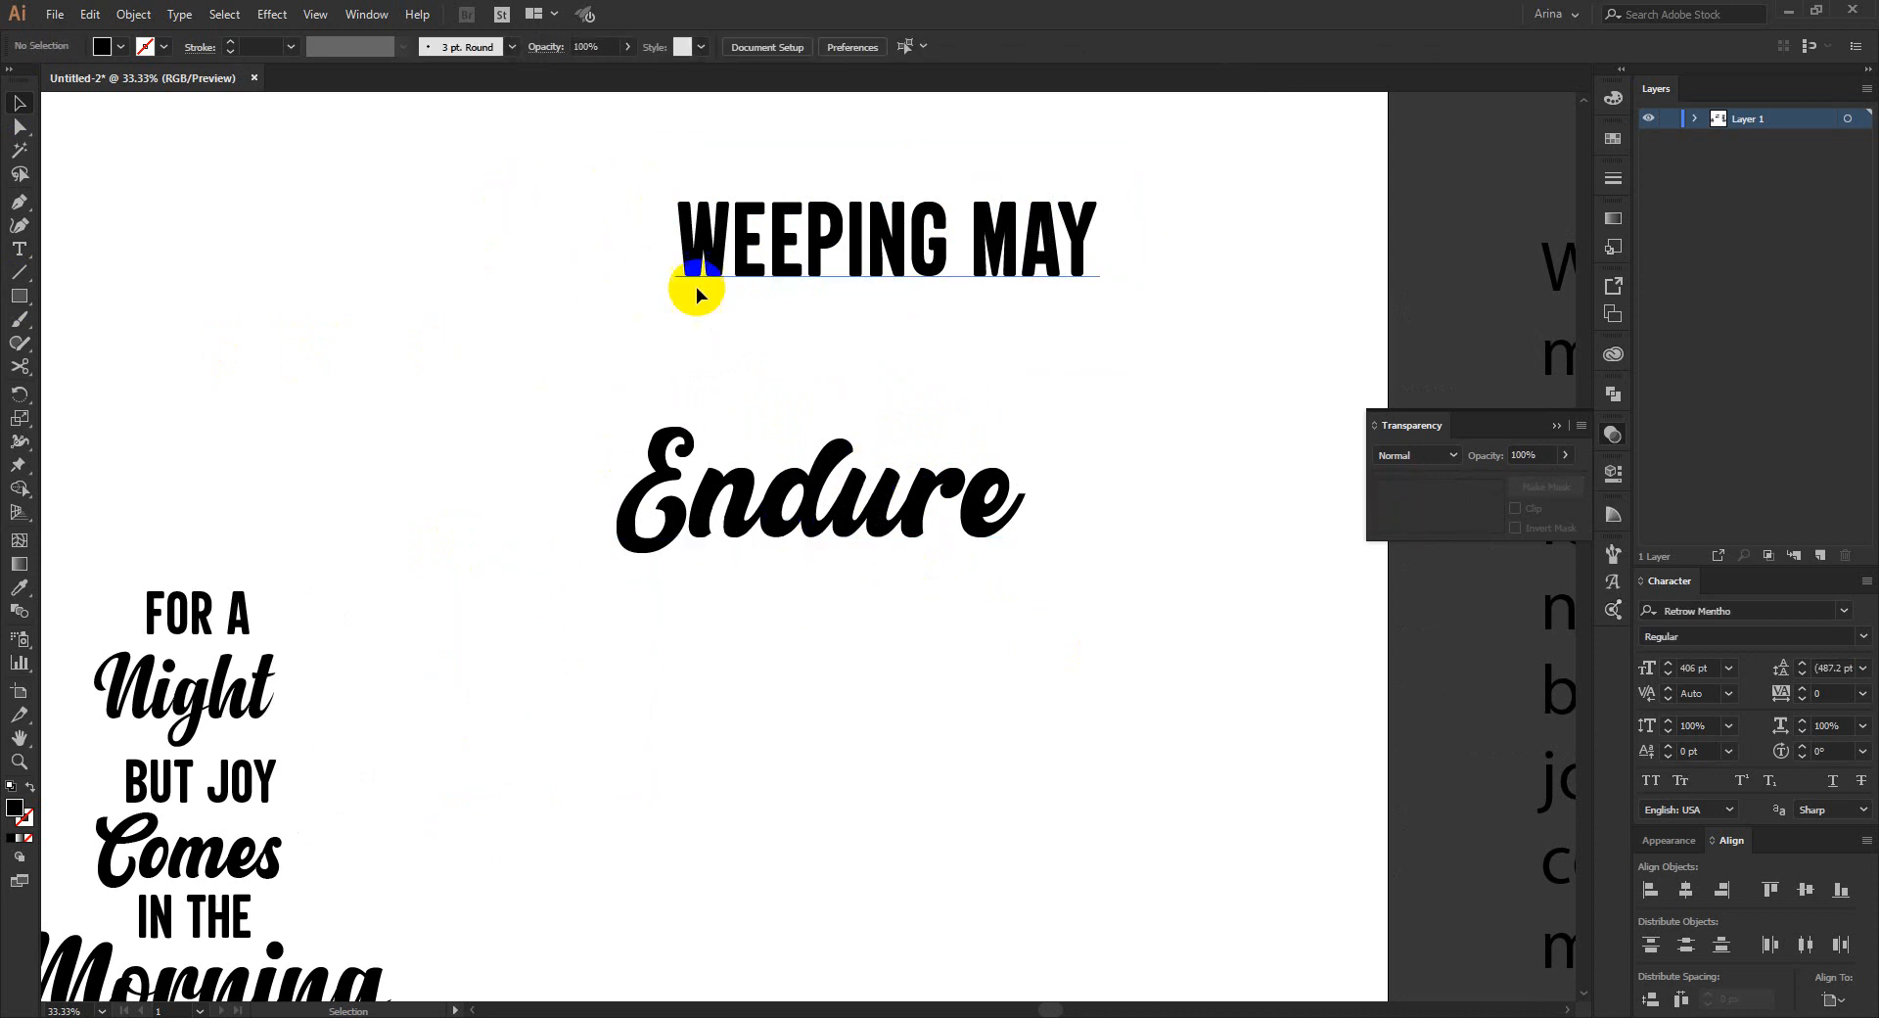
Move the "WEEPING MAY" line down and left so it sits close above "Endure".
scroll(390, 630, down, 3)
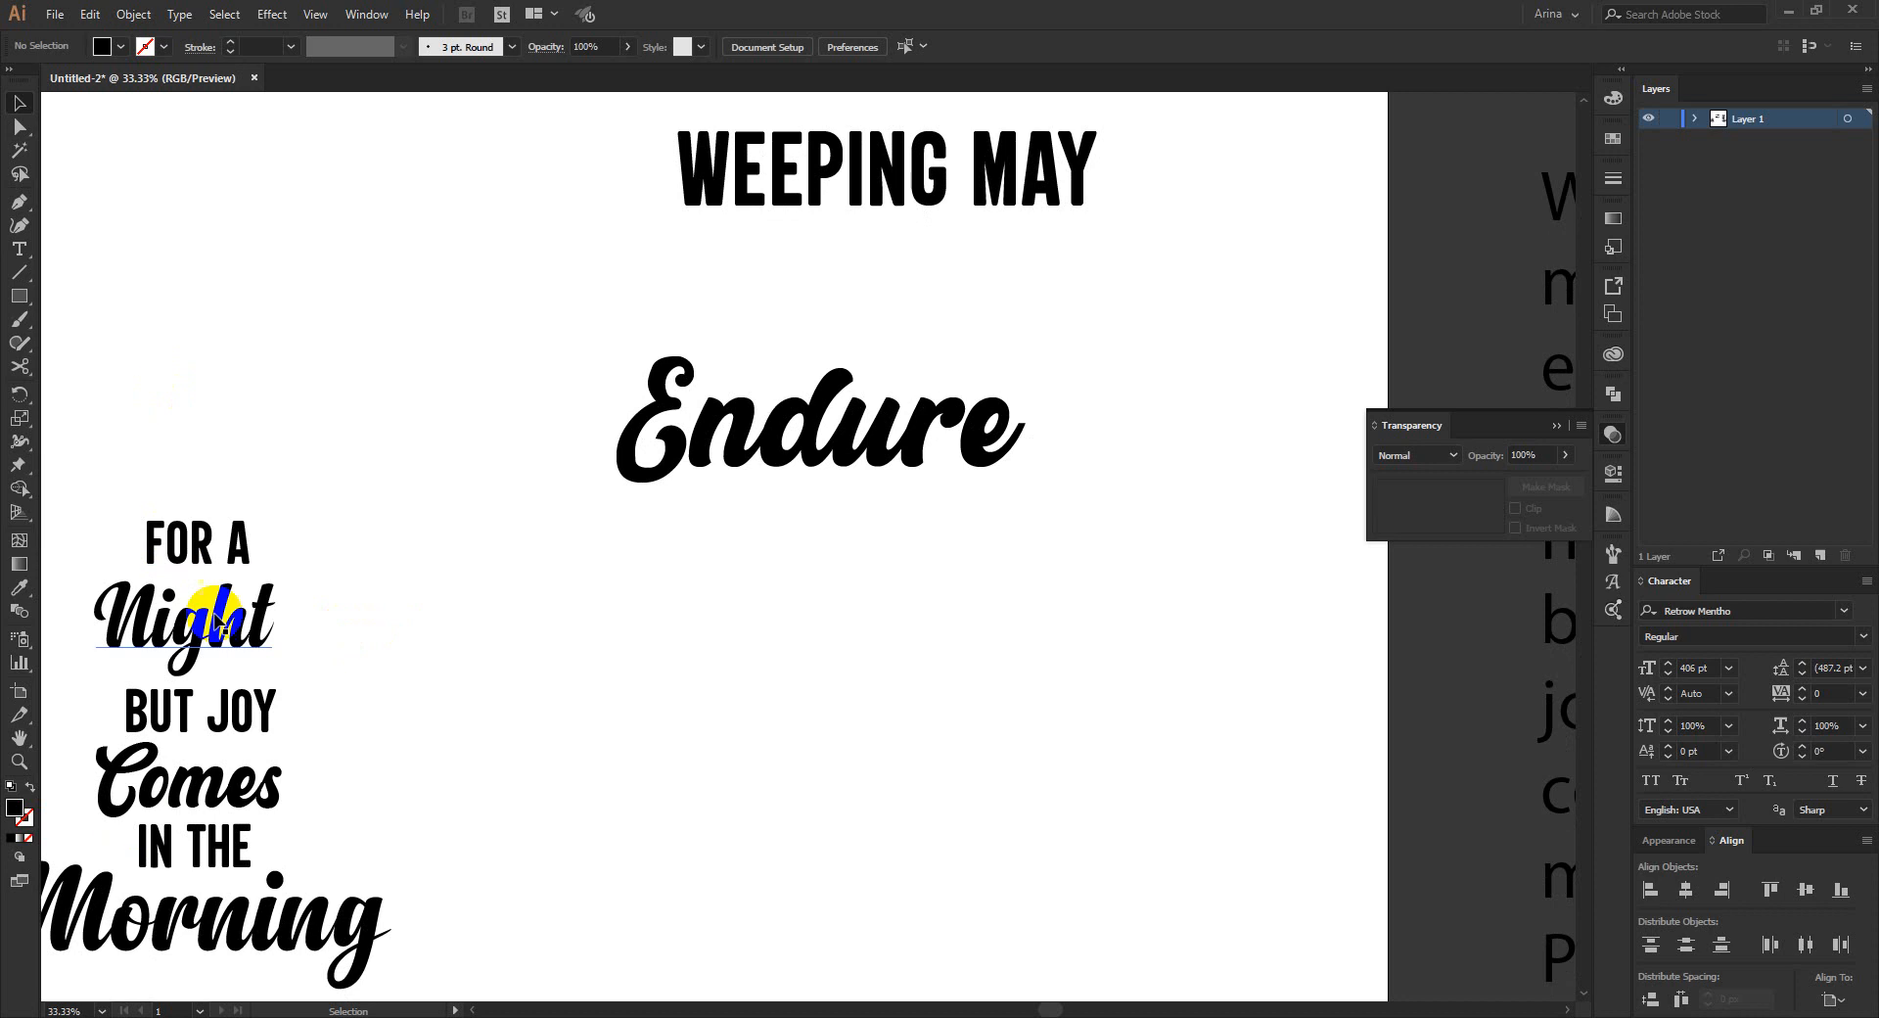
scroll(912, 766, up, 2)
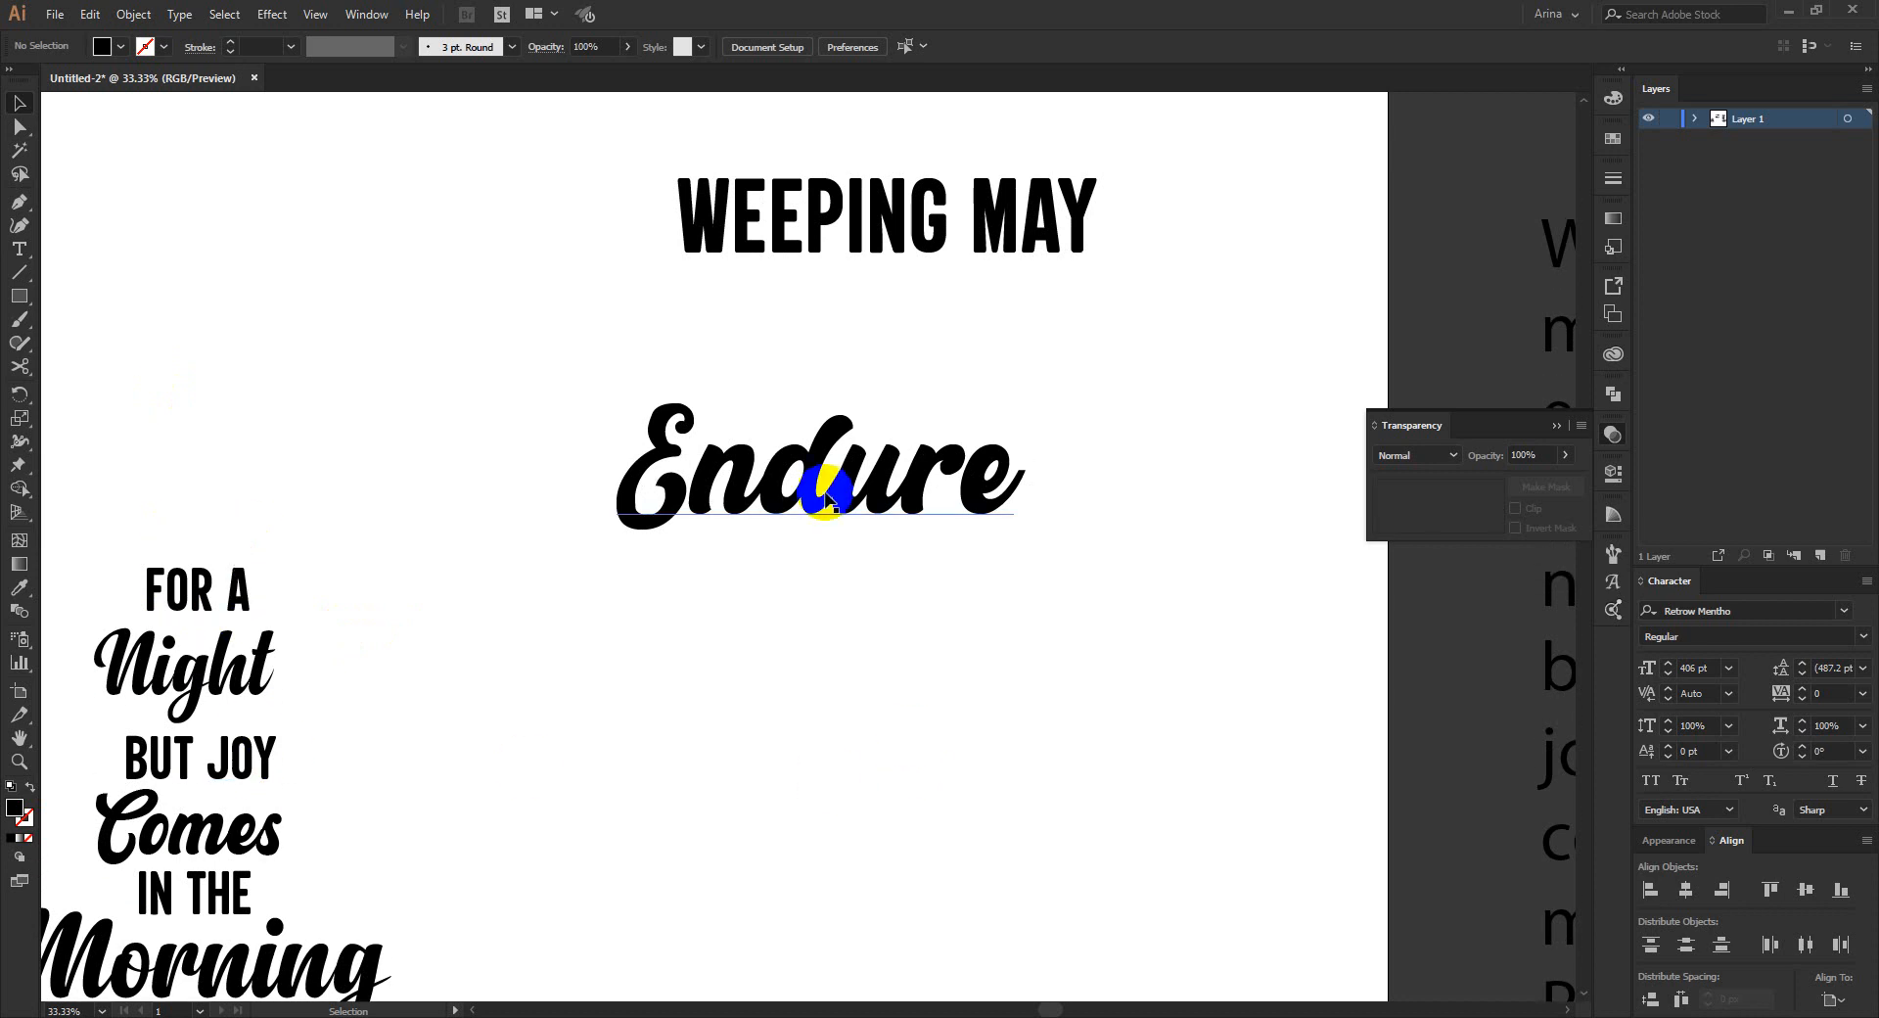
click(827, 499)
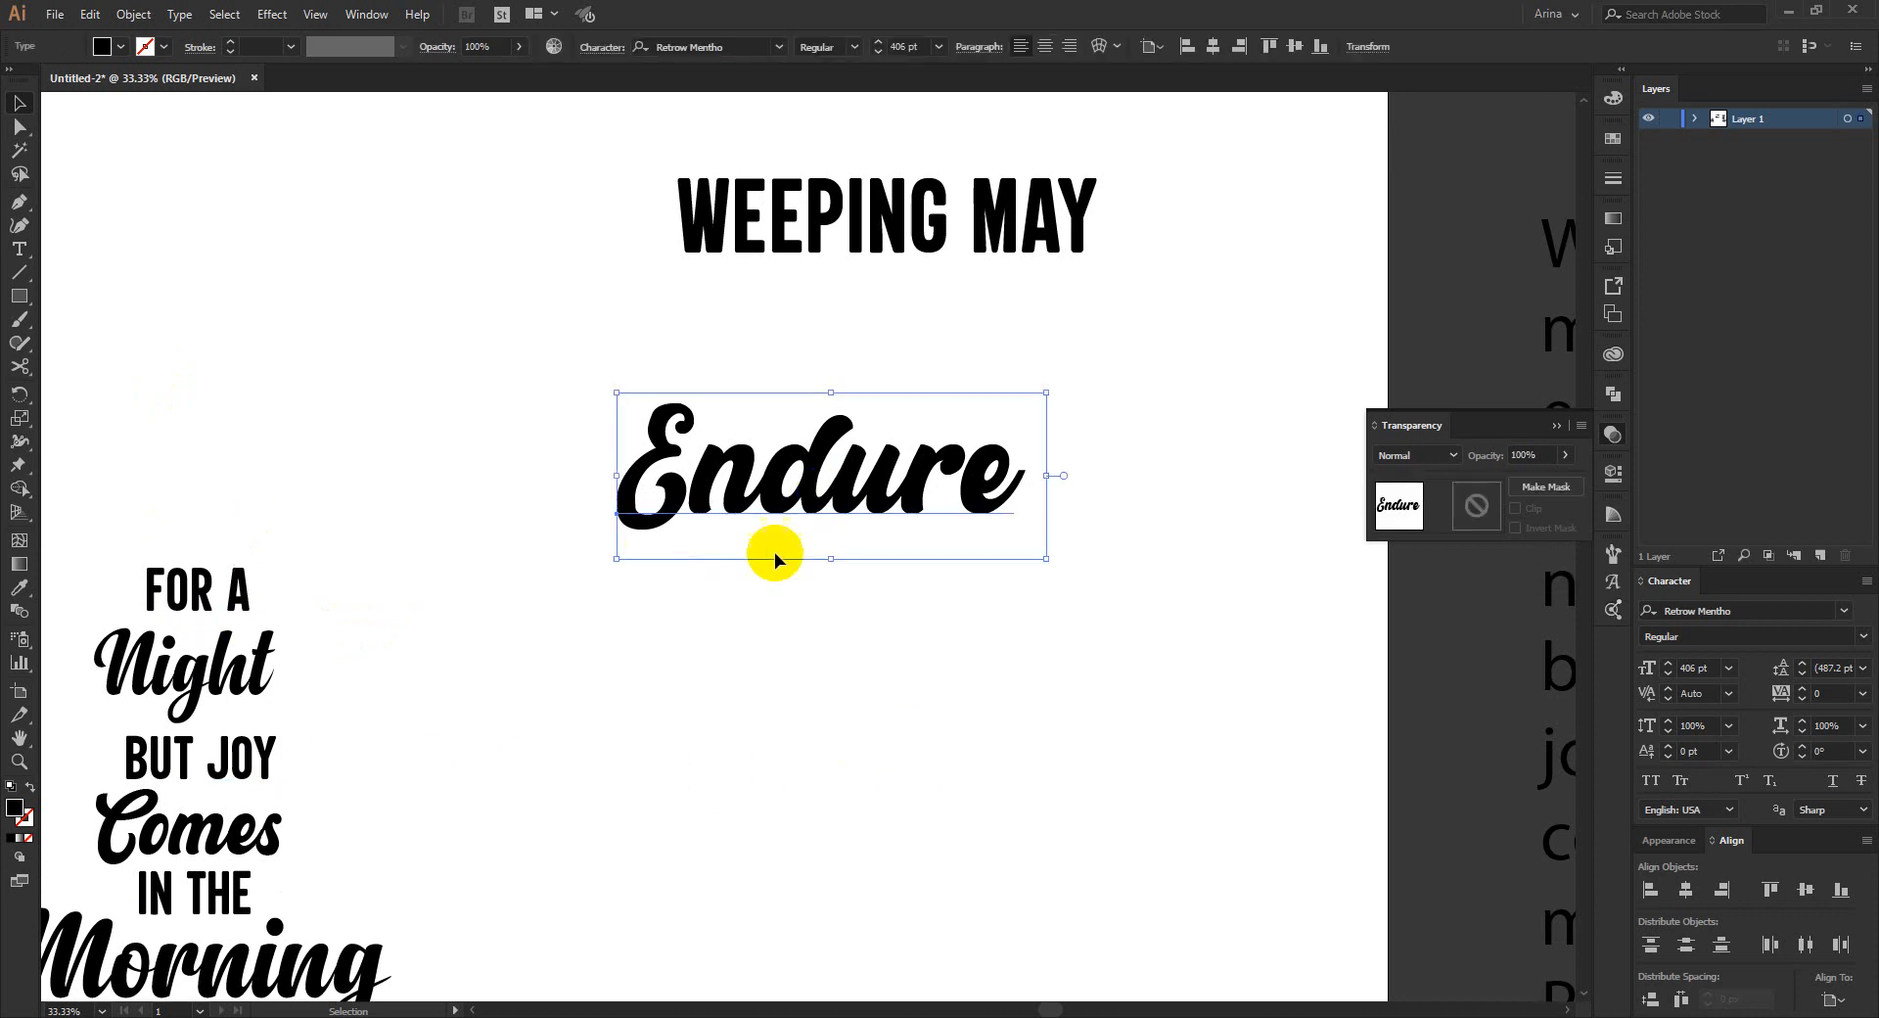
click(912, 690)
drag(895, 237, 839, 370)
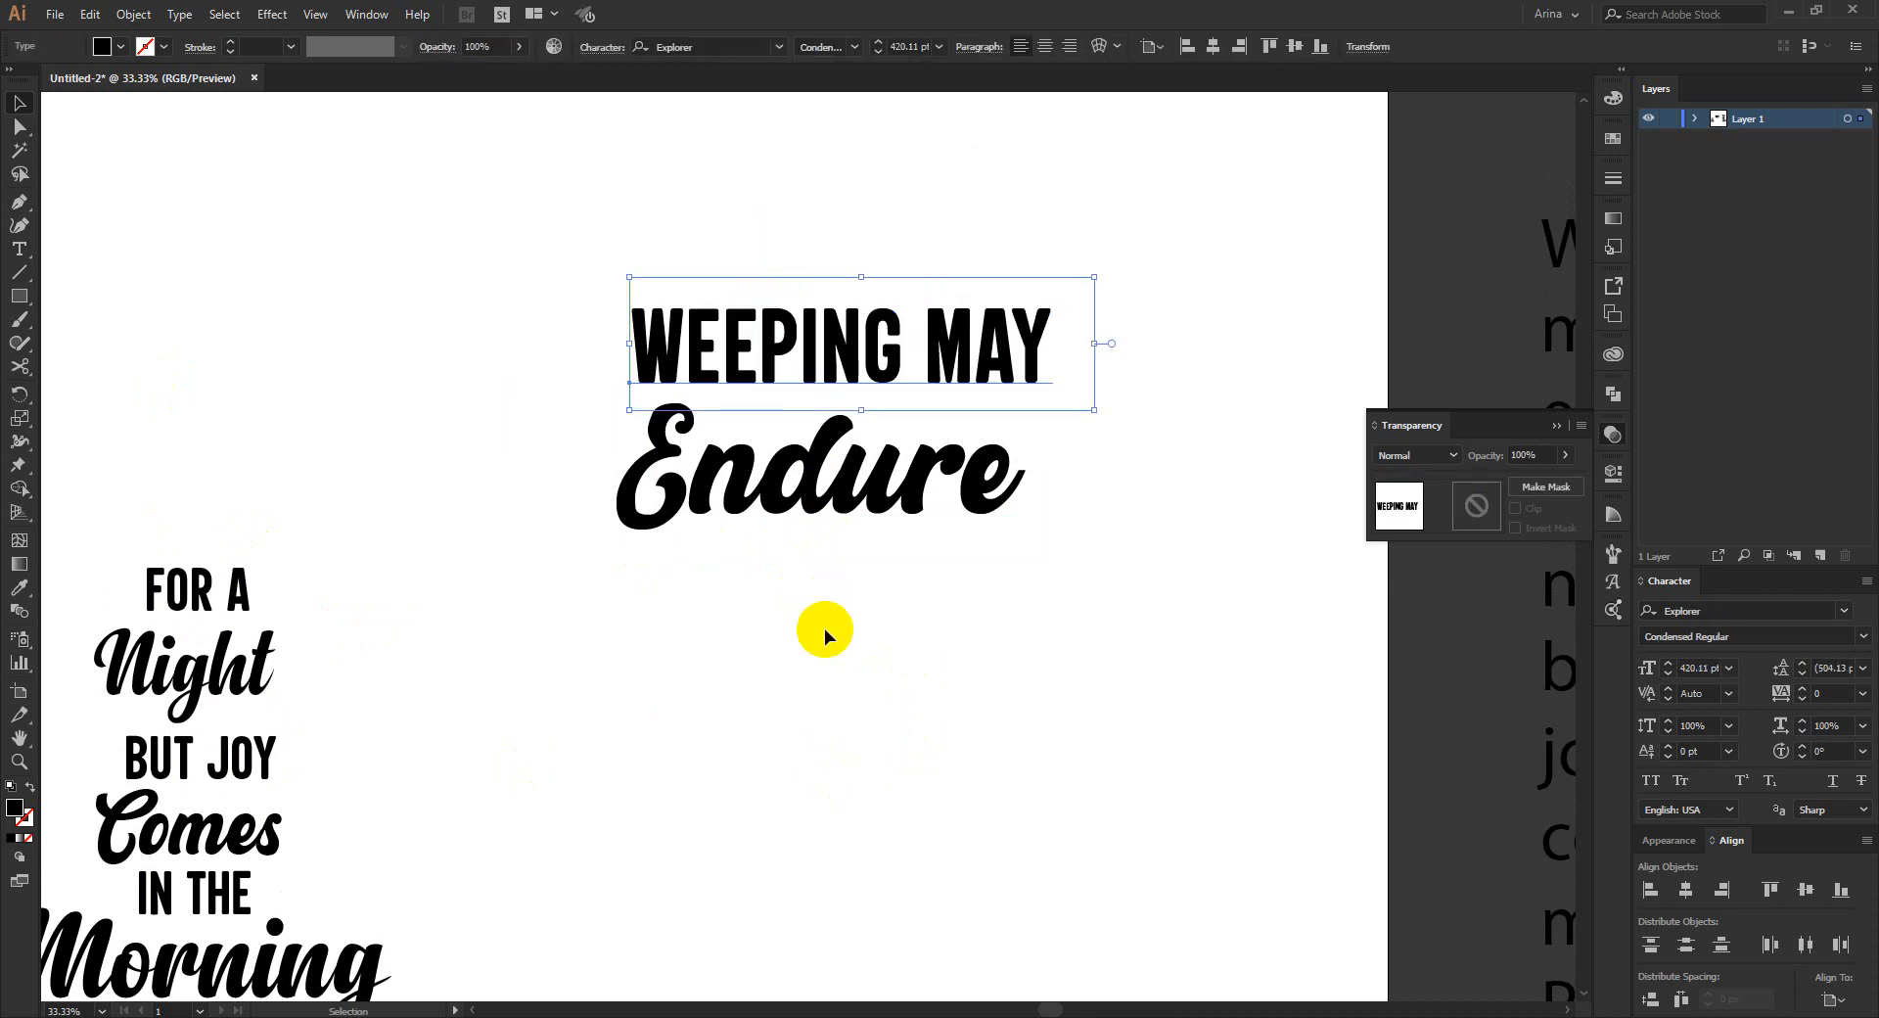
scroll(780, 333, up, 1)
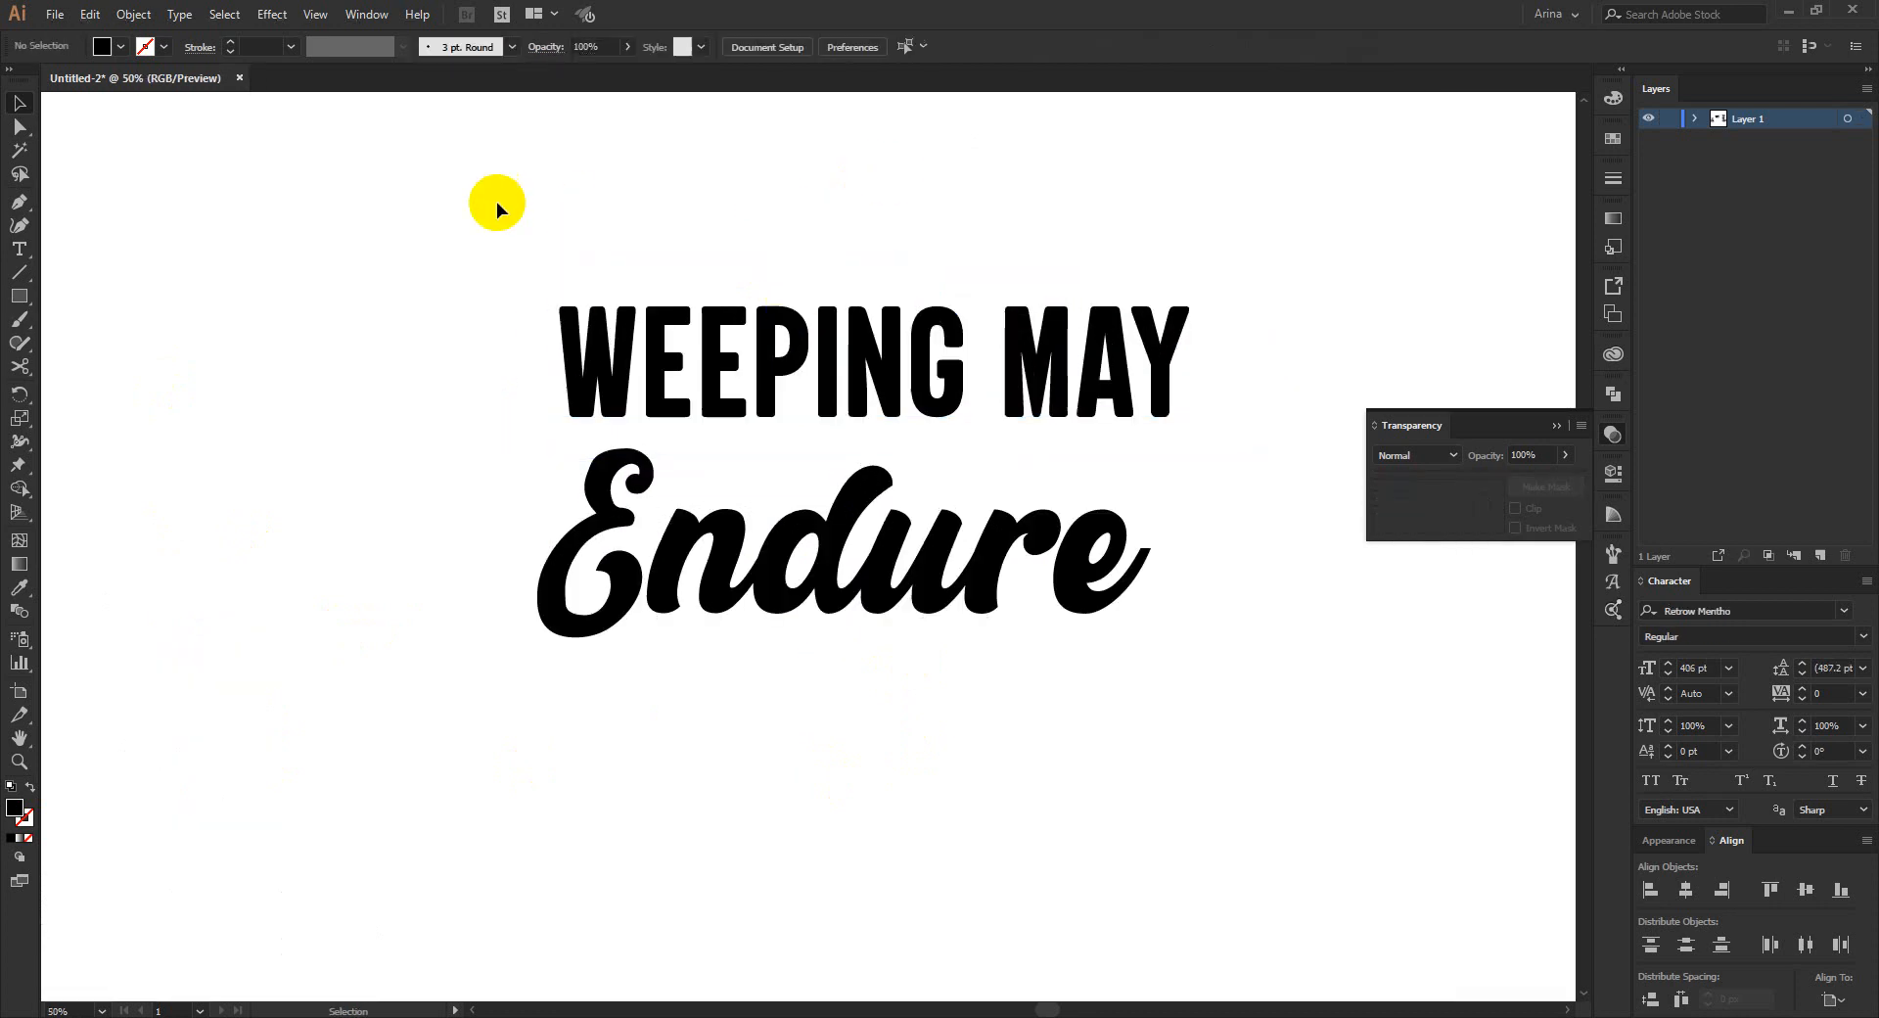
drag(496, 201, 1007, 712)
click(1198, 744)
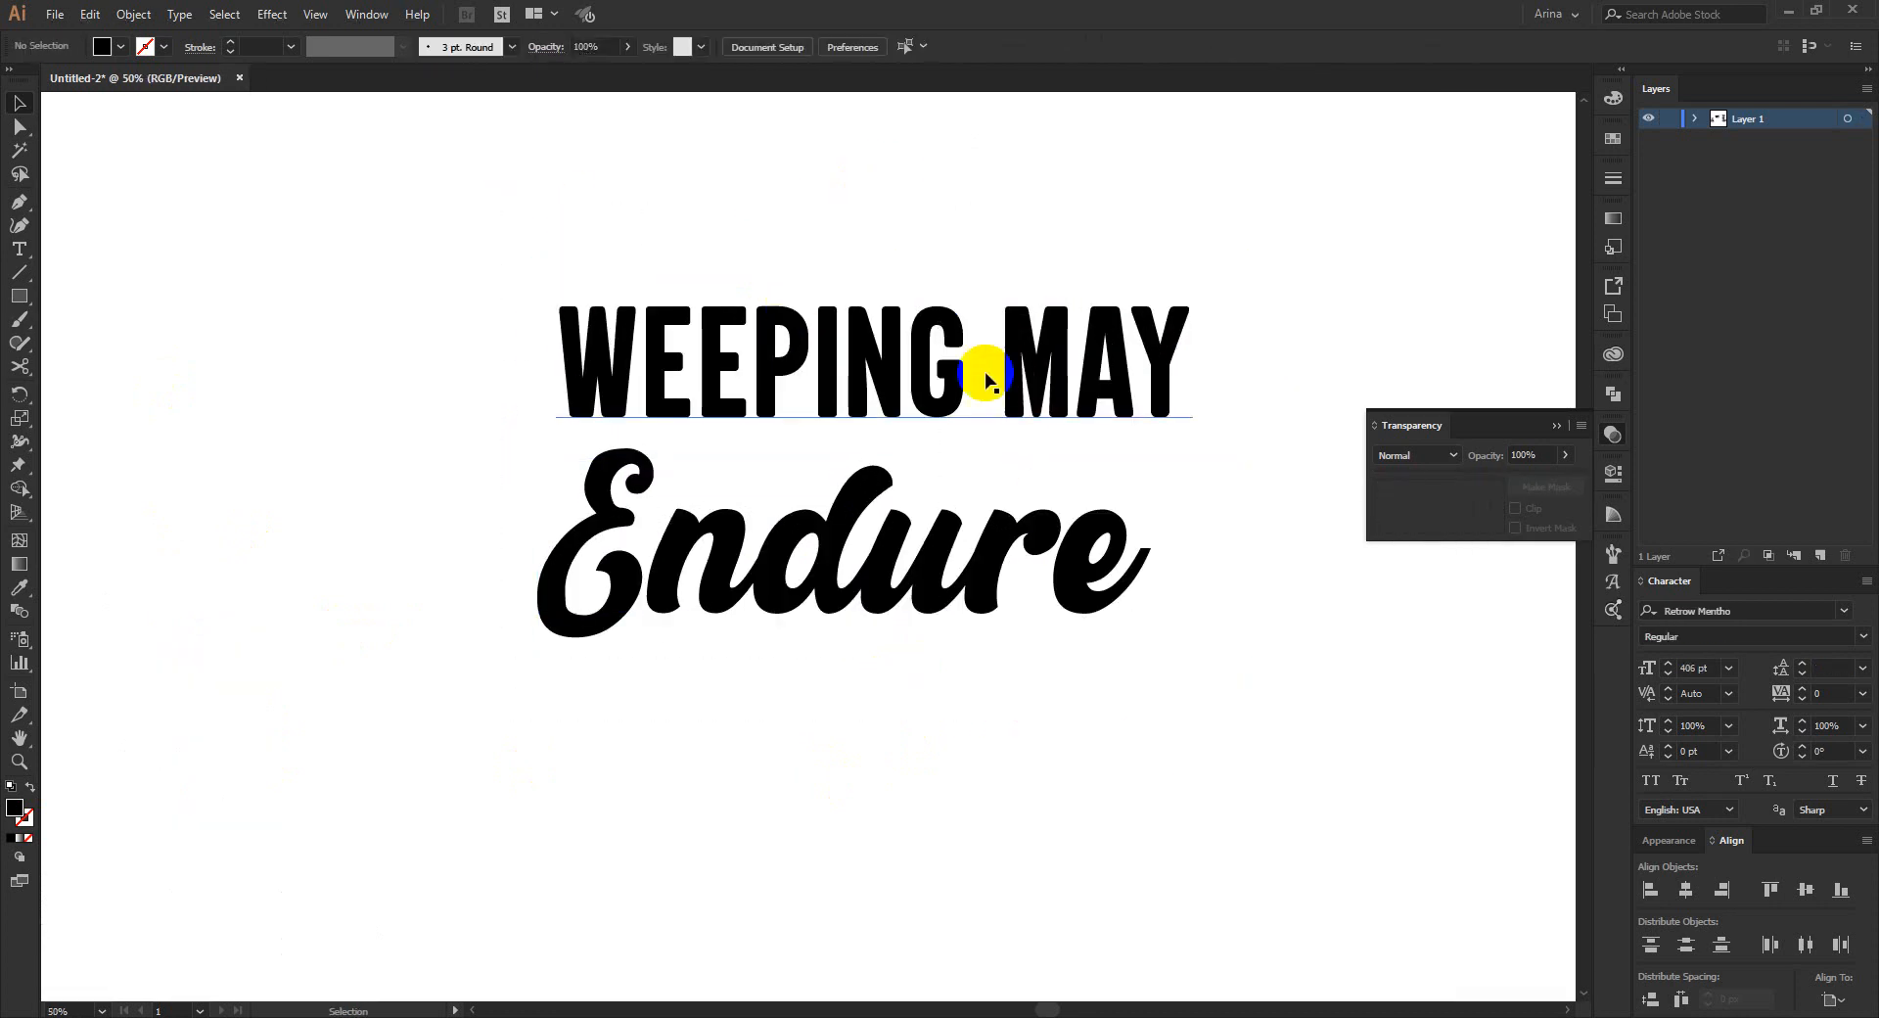
Move the "WEEPING MAY" line up and left, leaving a wide gap above "Endure".
drag(978, 369, 887, 235)
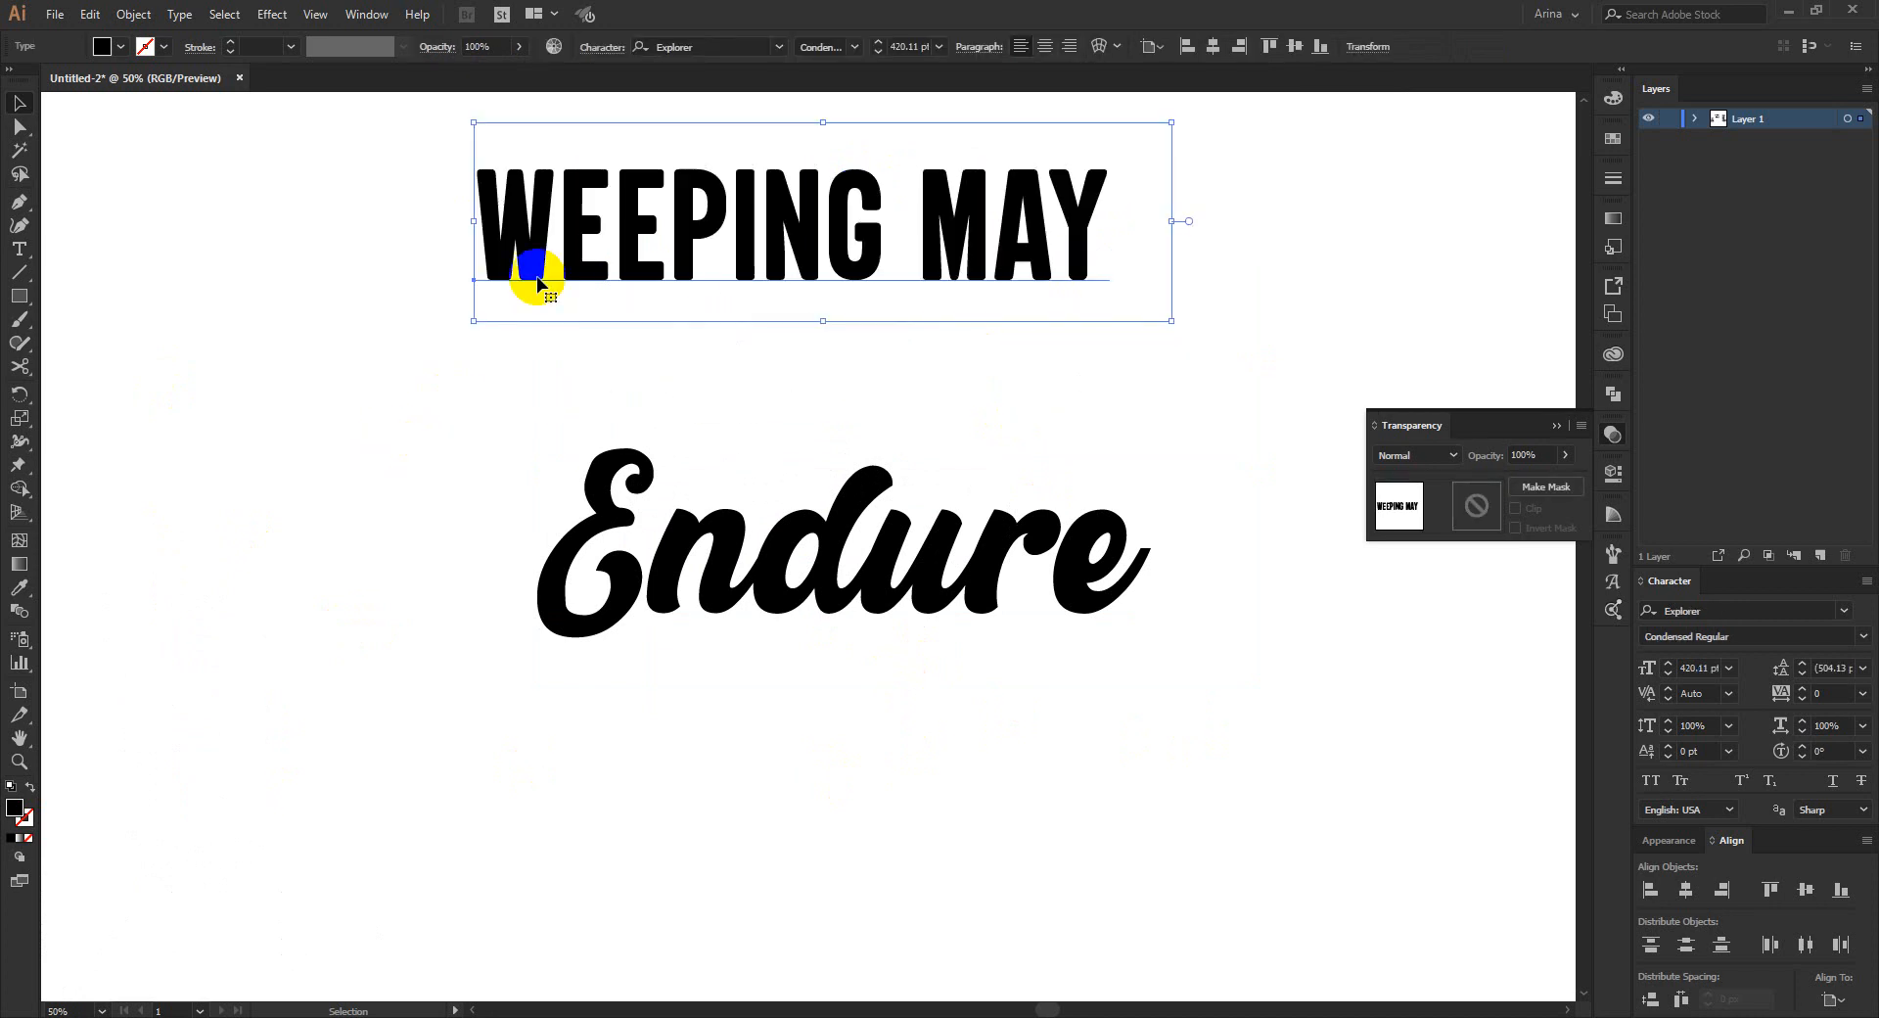
click(777, 421)
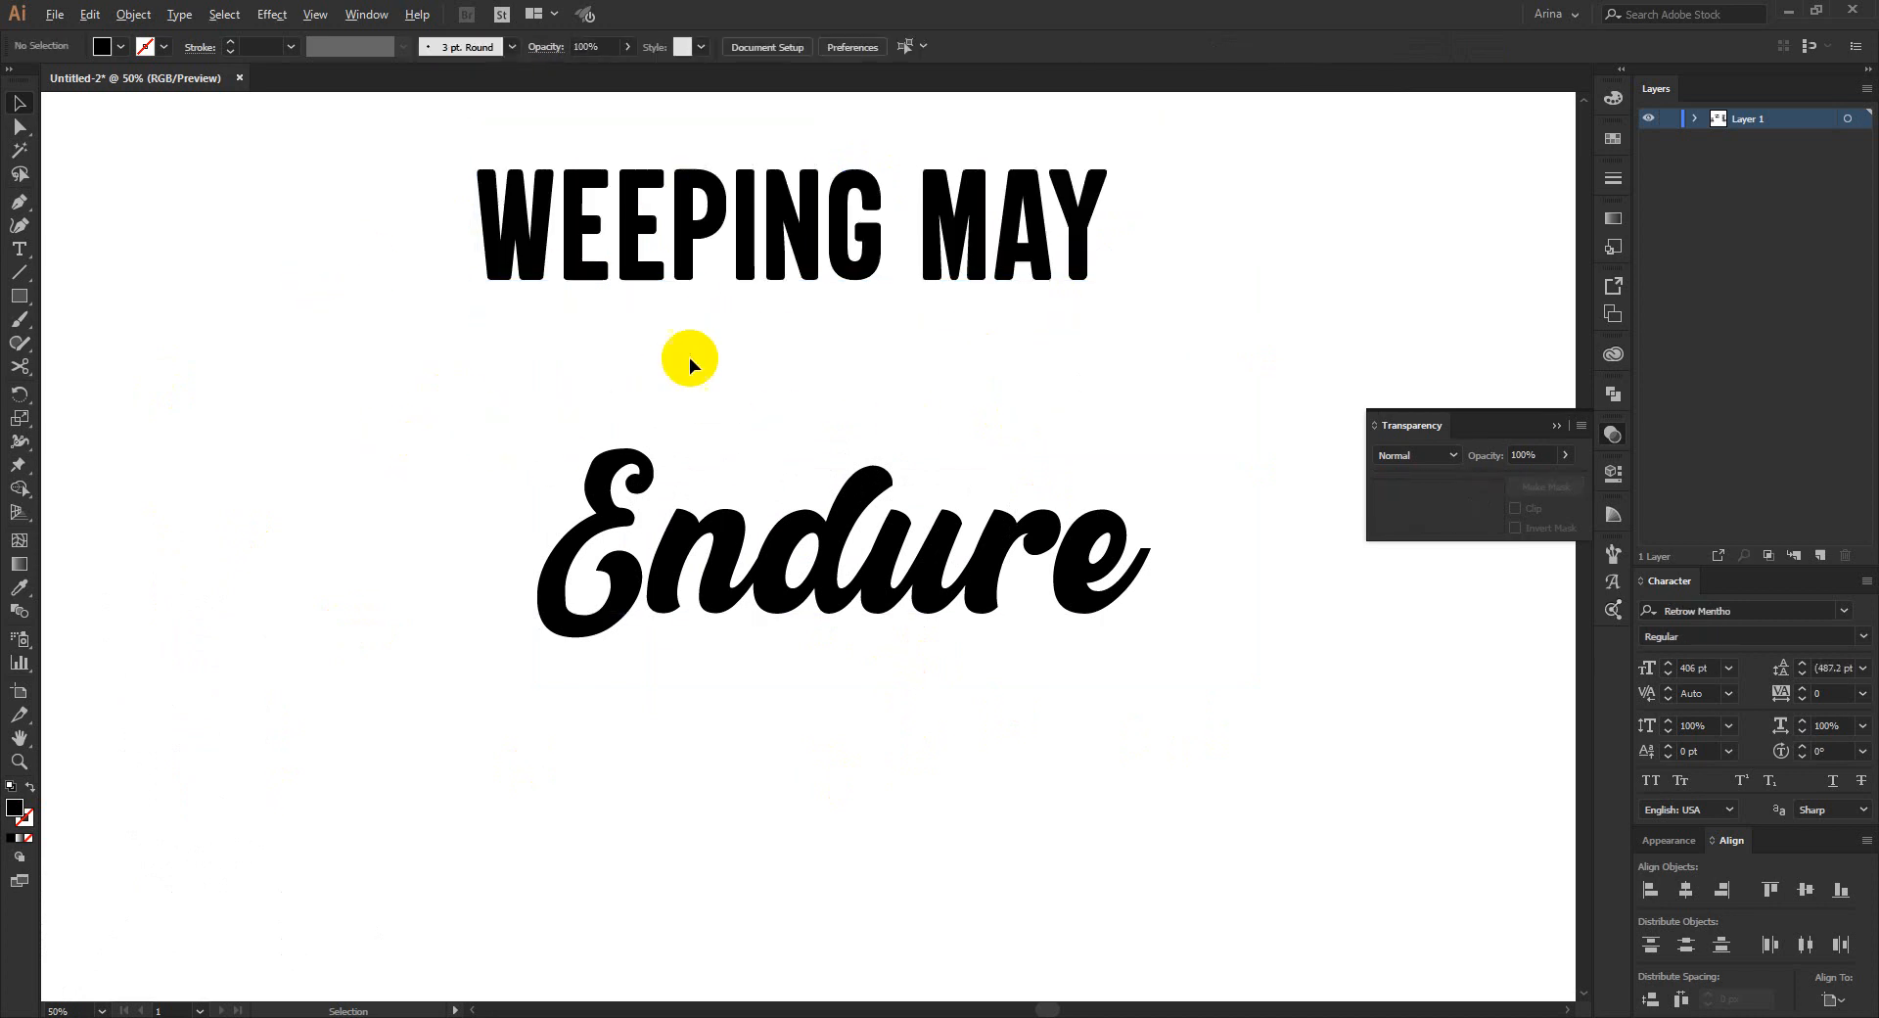
Create a black 4500 × 5400 px rectangle with the Rectangle tool.
scroll(689, 356, down, 3)
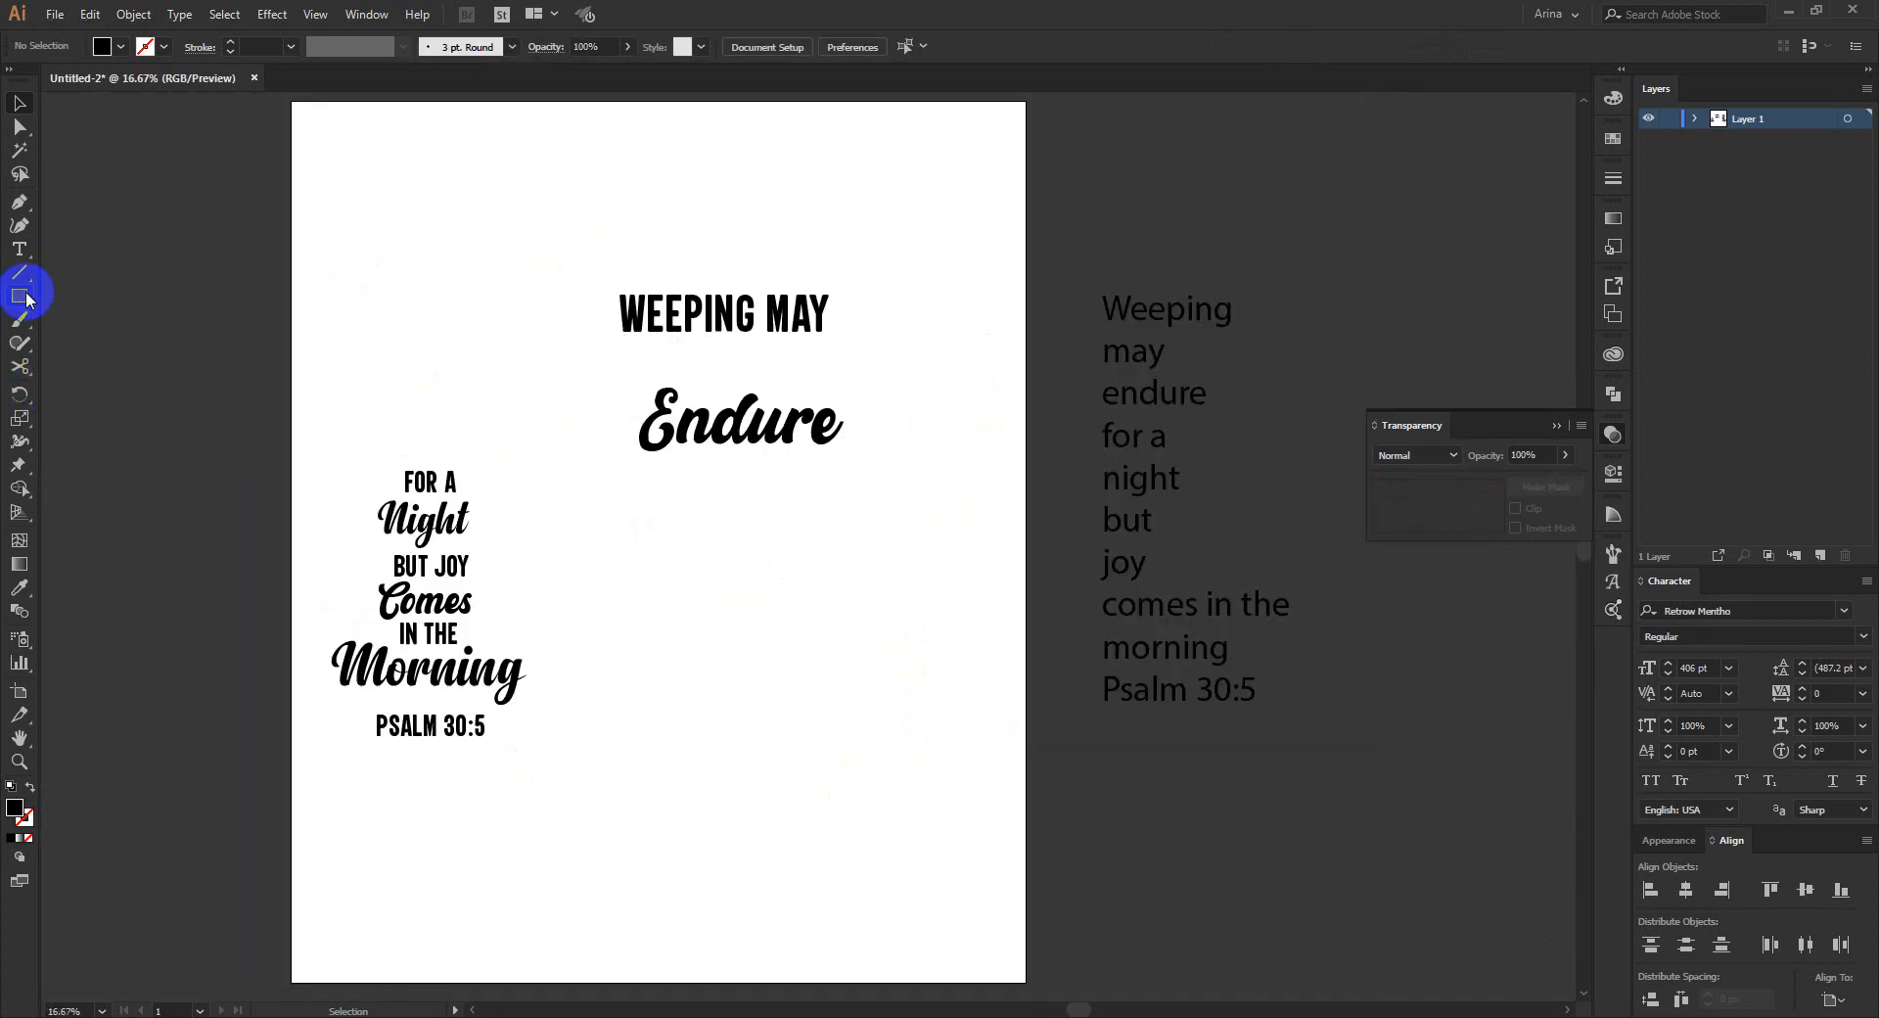
click(19, 296)
click(709, 621)
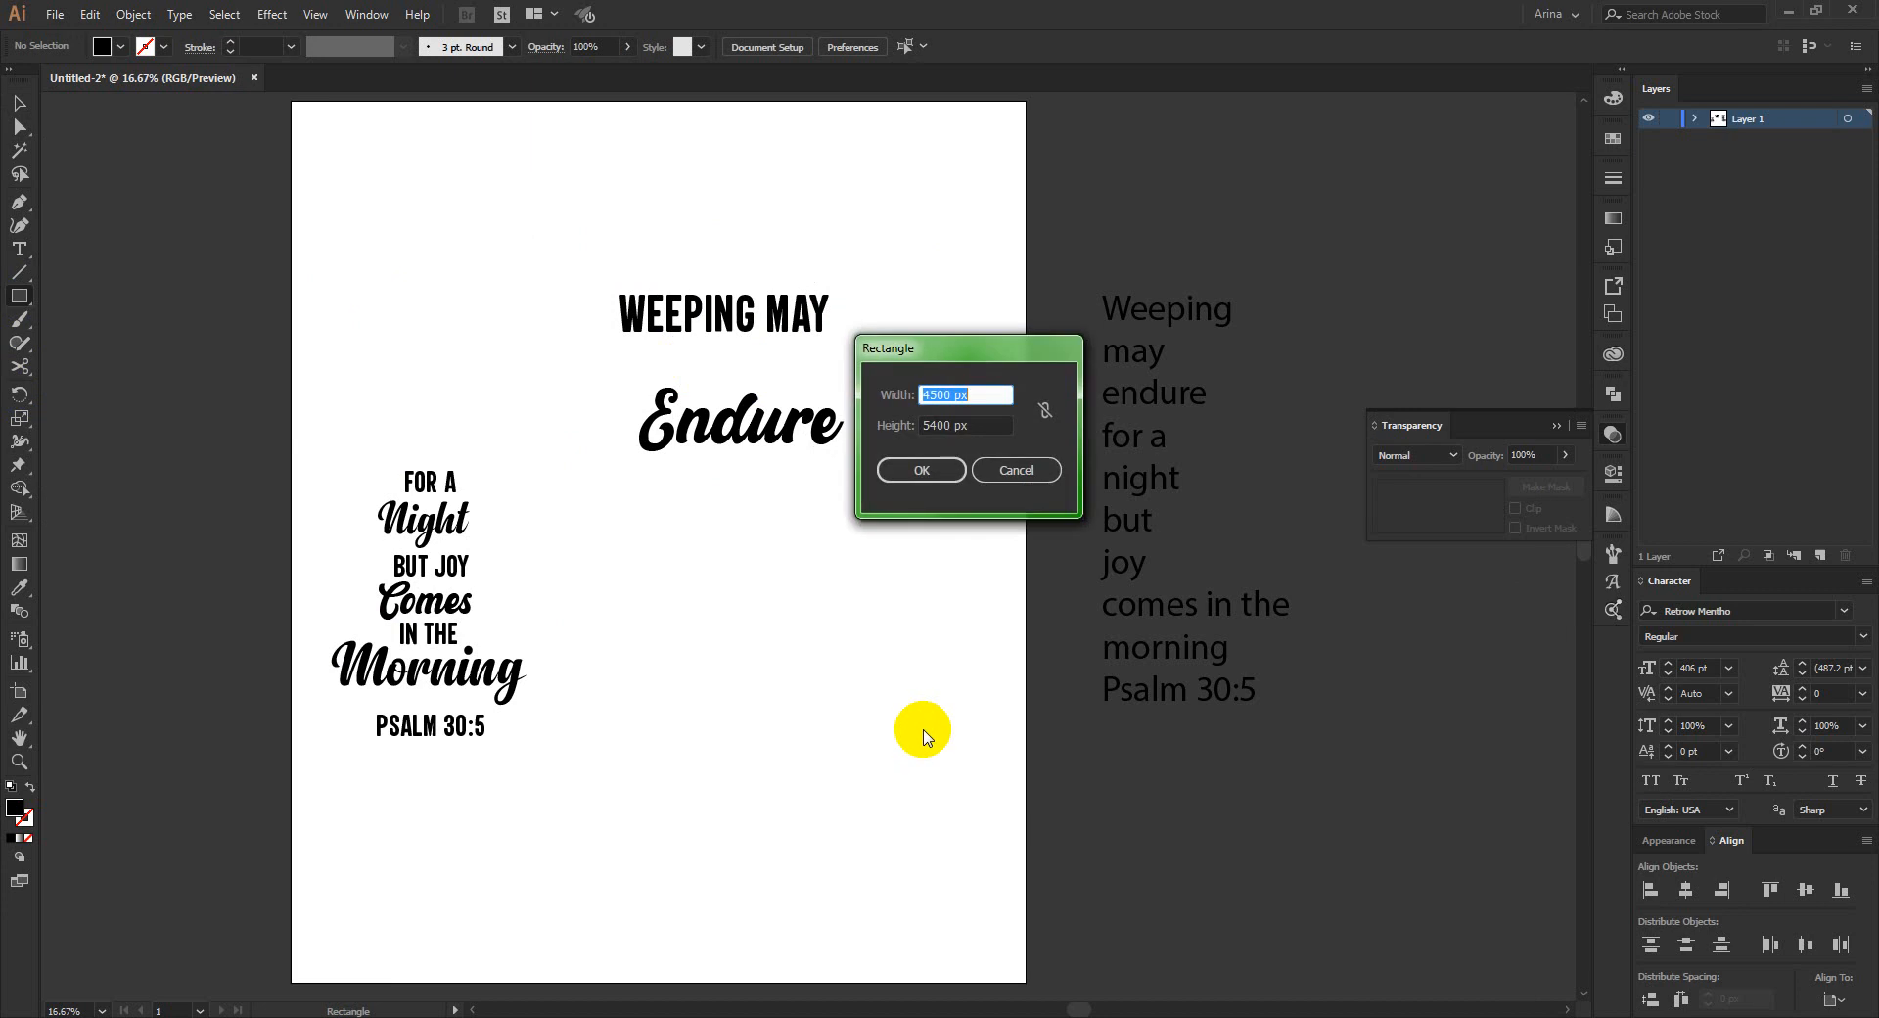
click(916, 469)
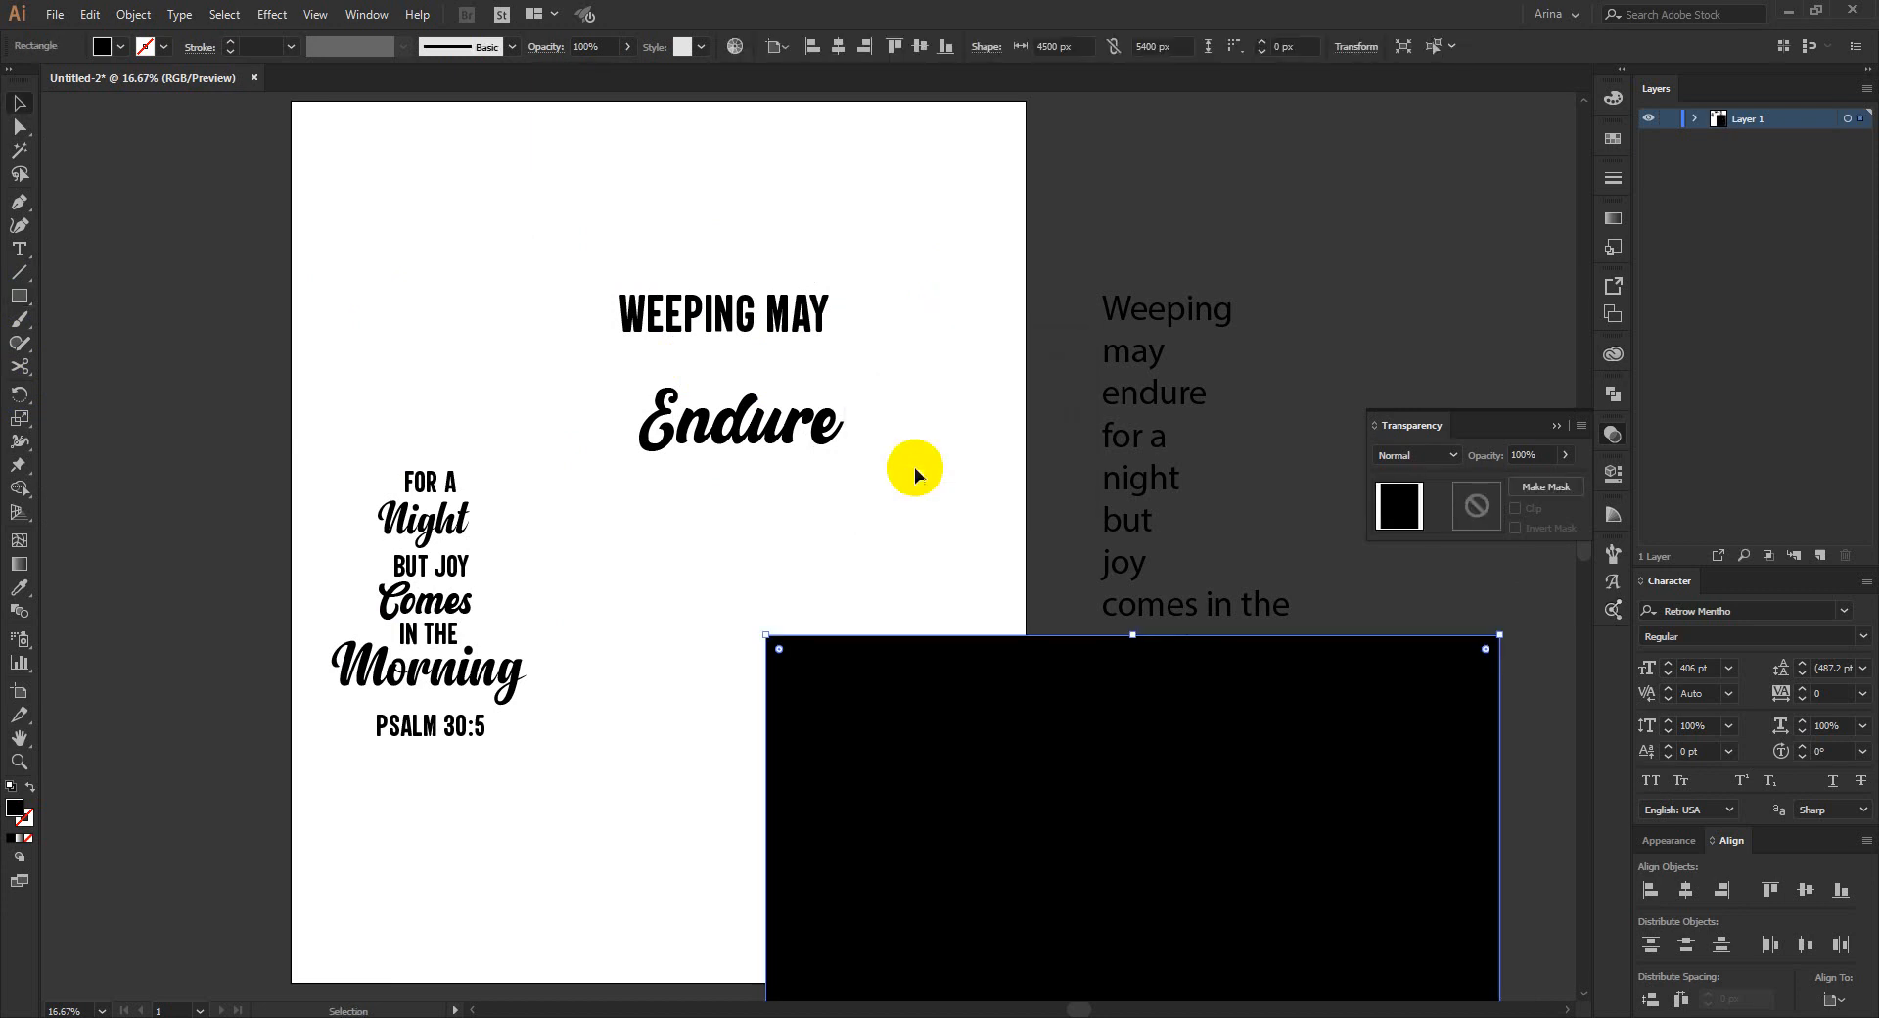
Scale the black rectangle to about 1447 × 1736 px and place it on the artboard below "Endure".
drag(768, 636, 1099, 826)
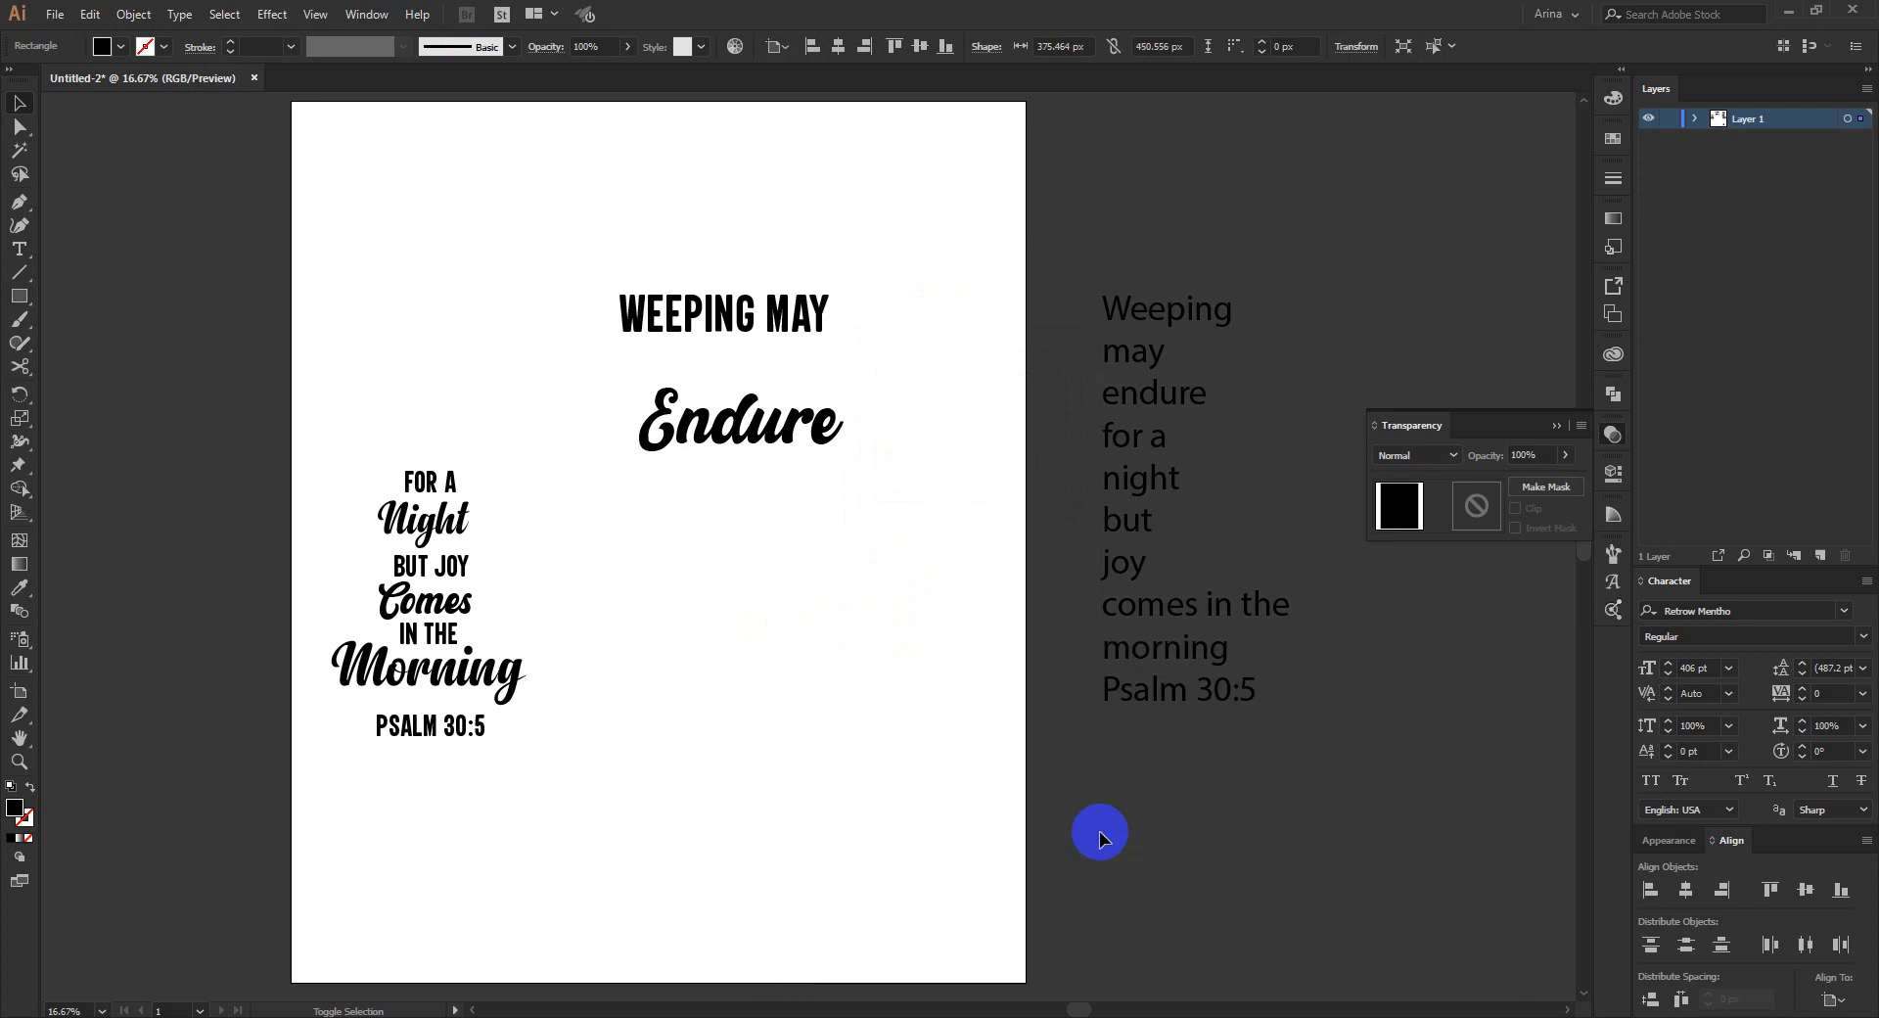
scroll(956, 696, down, 4)
drag(1151, 890, 973, 738)
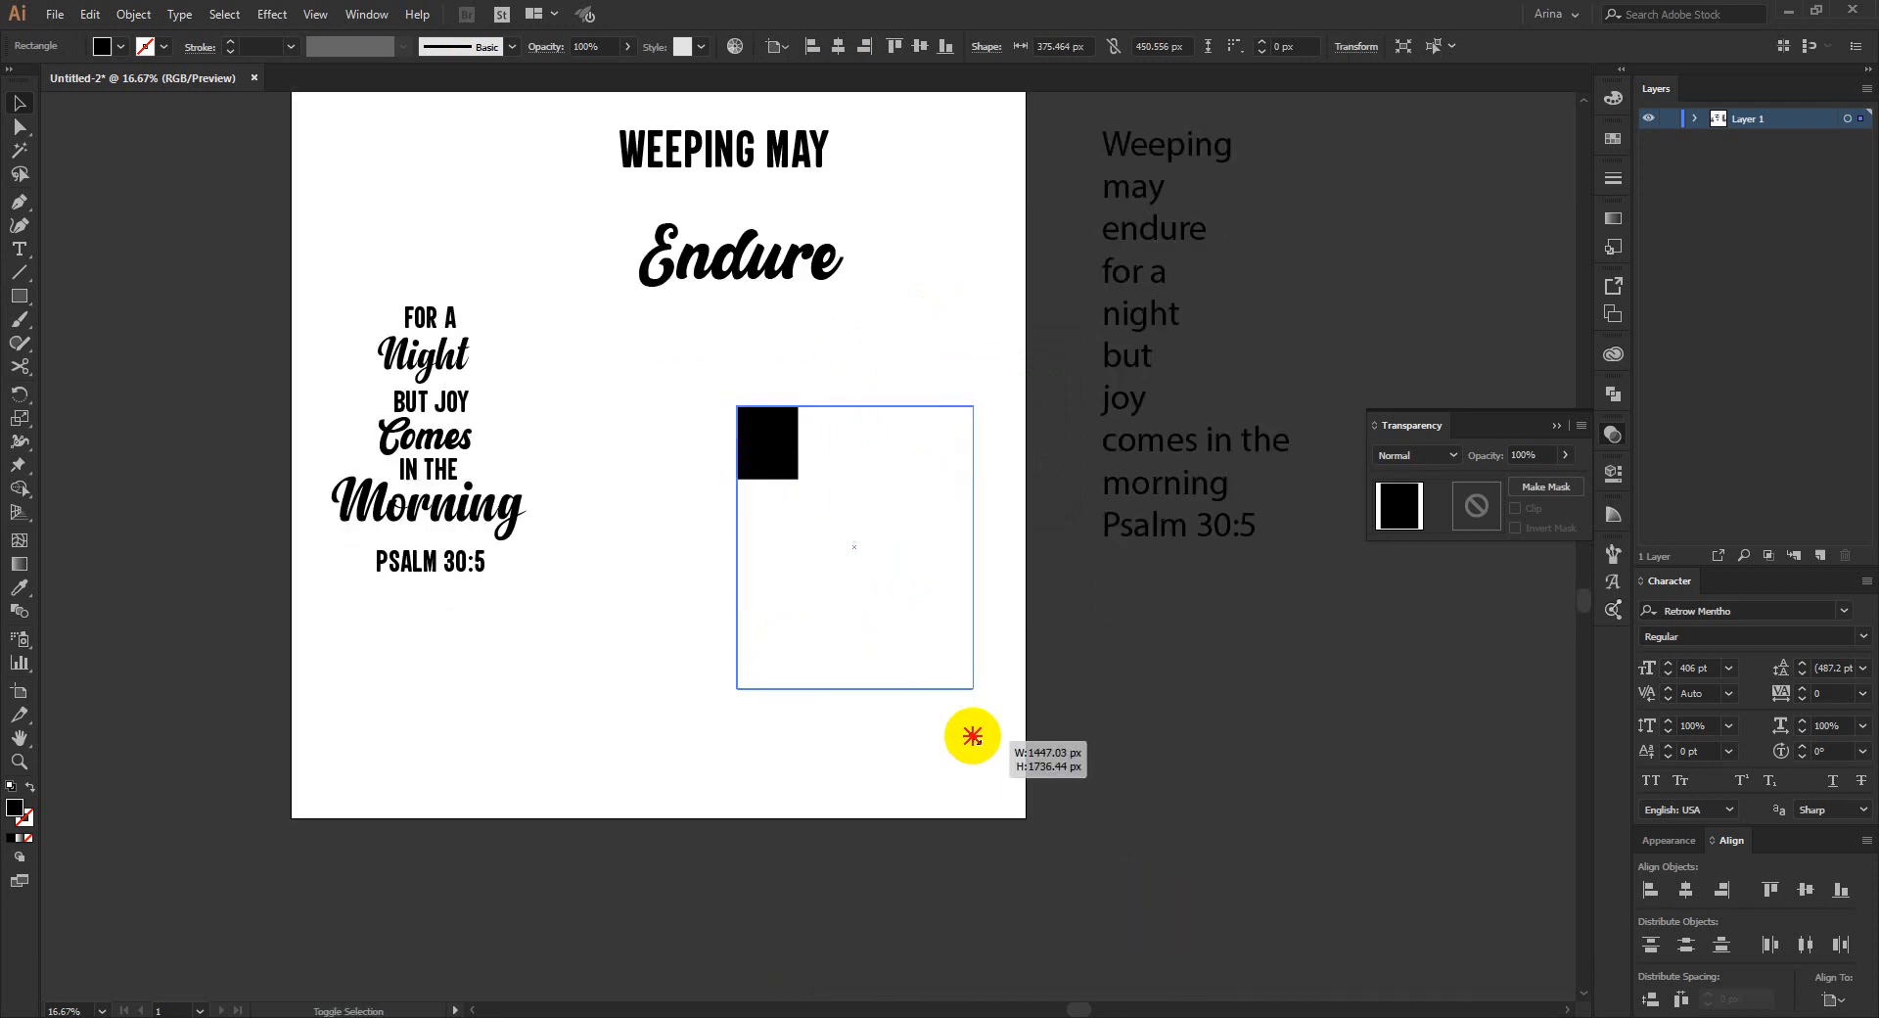
drag(909, 573, 835, 534)
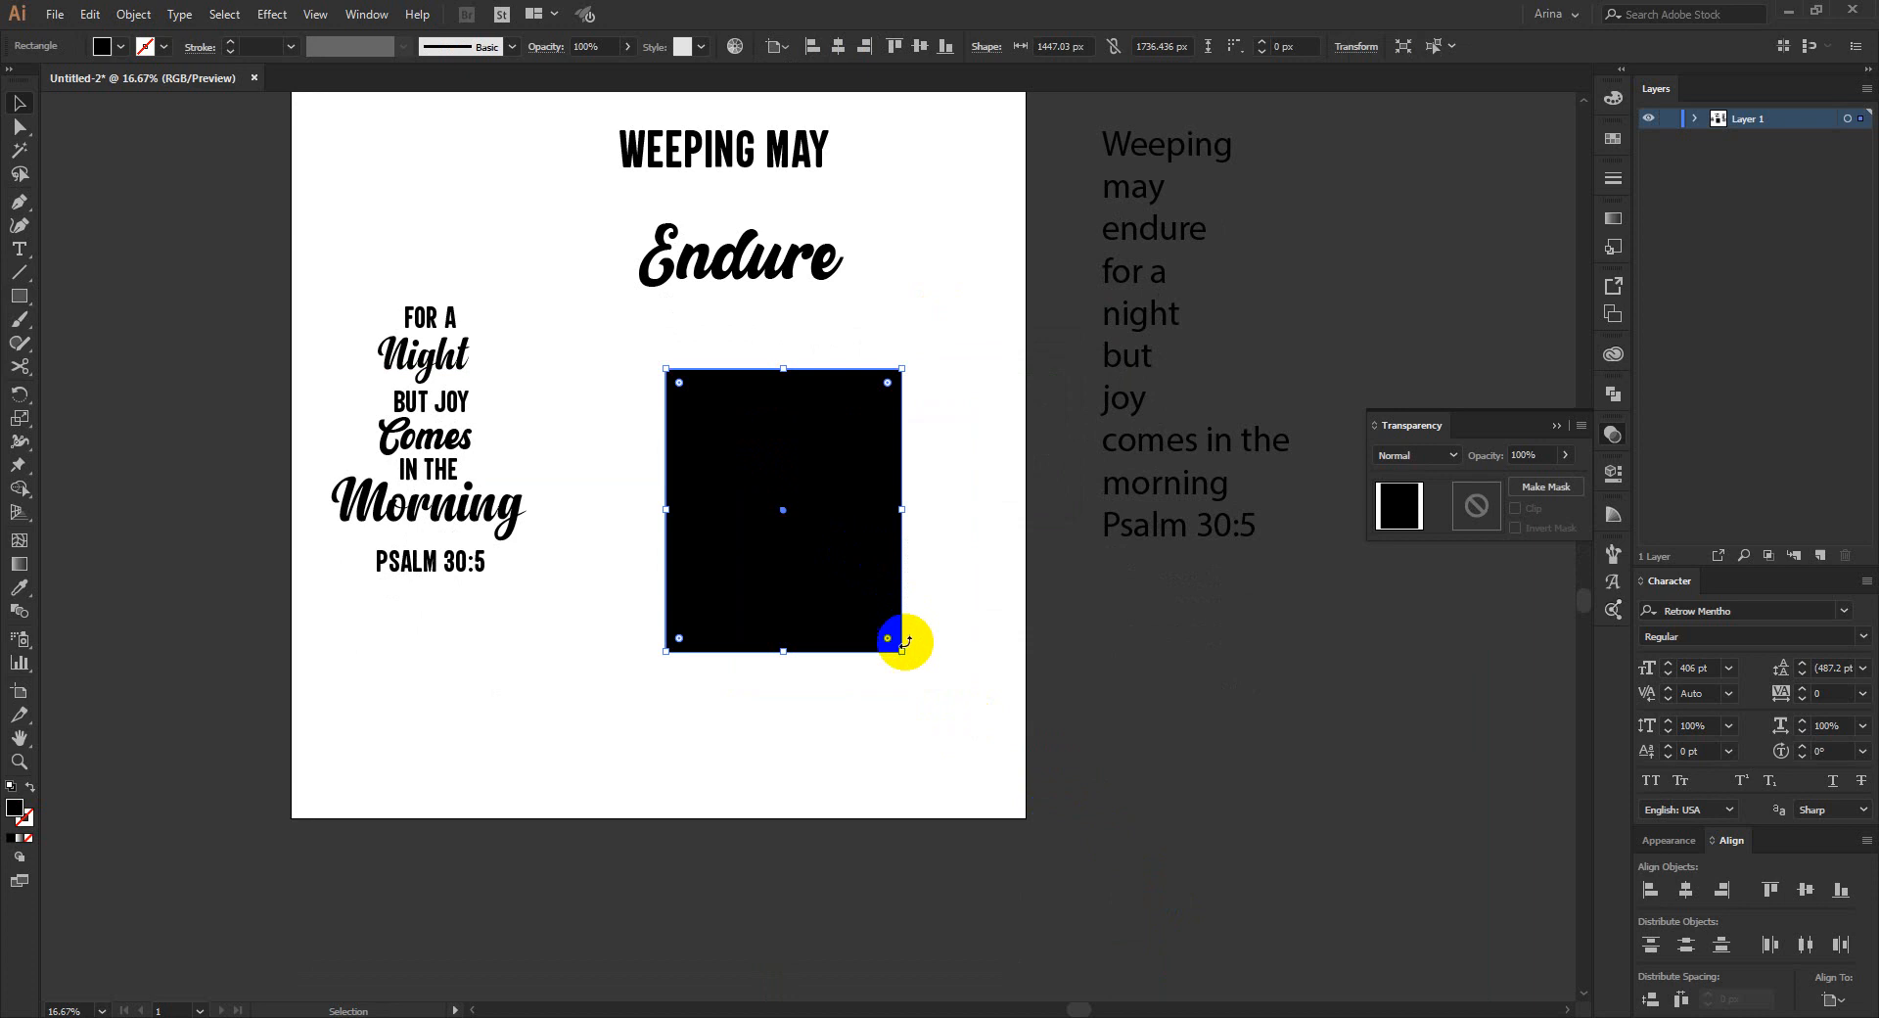
Move the lines from "FOR A" to "PSALM 30:5" off the artboard's left edge and fill them white.
scroll(851, 571, up, 3)
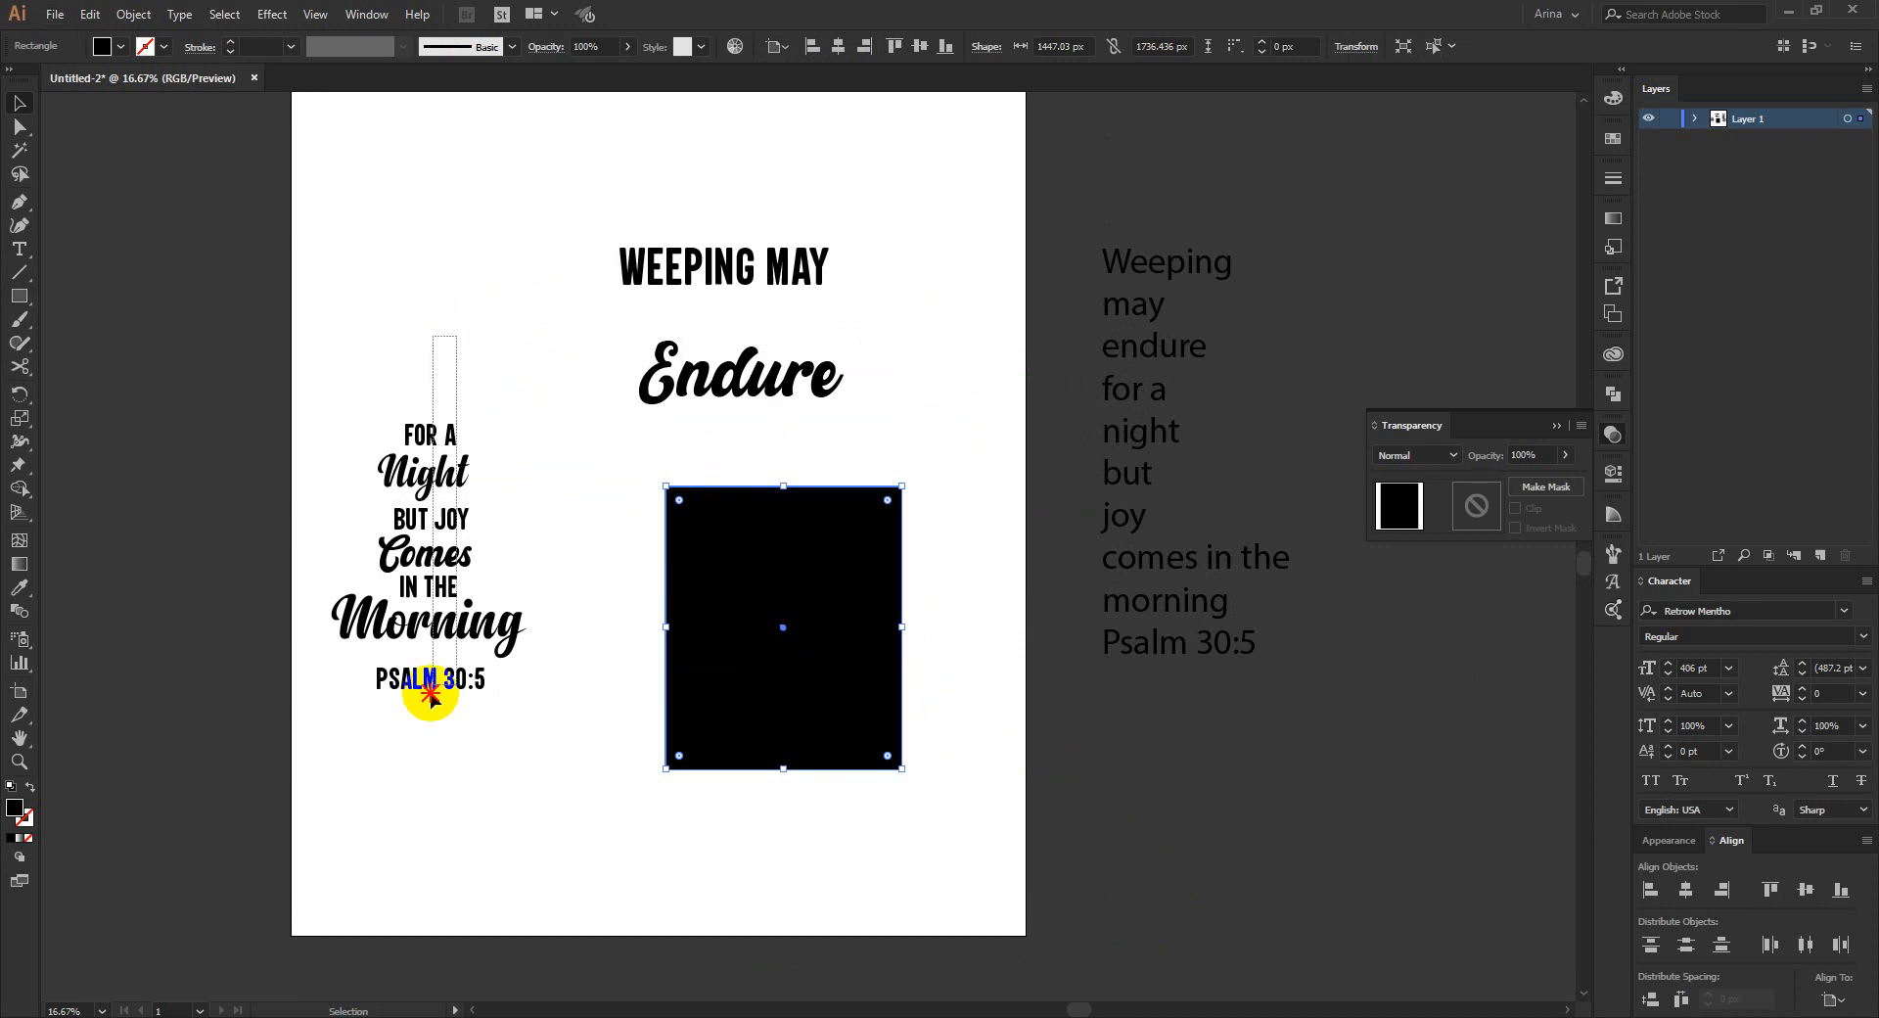
drag(434, 563, 225, 514)
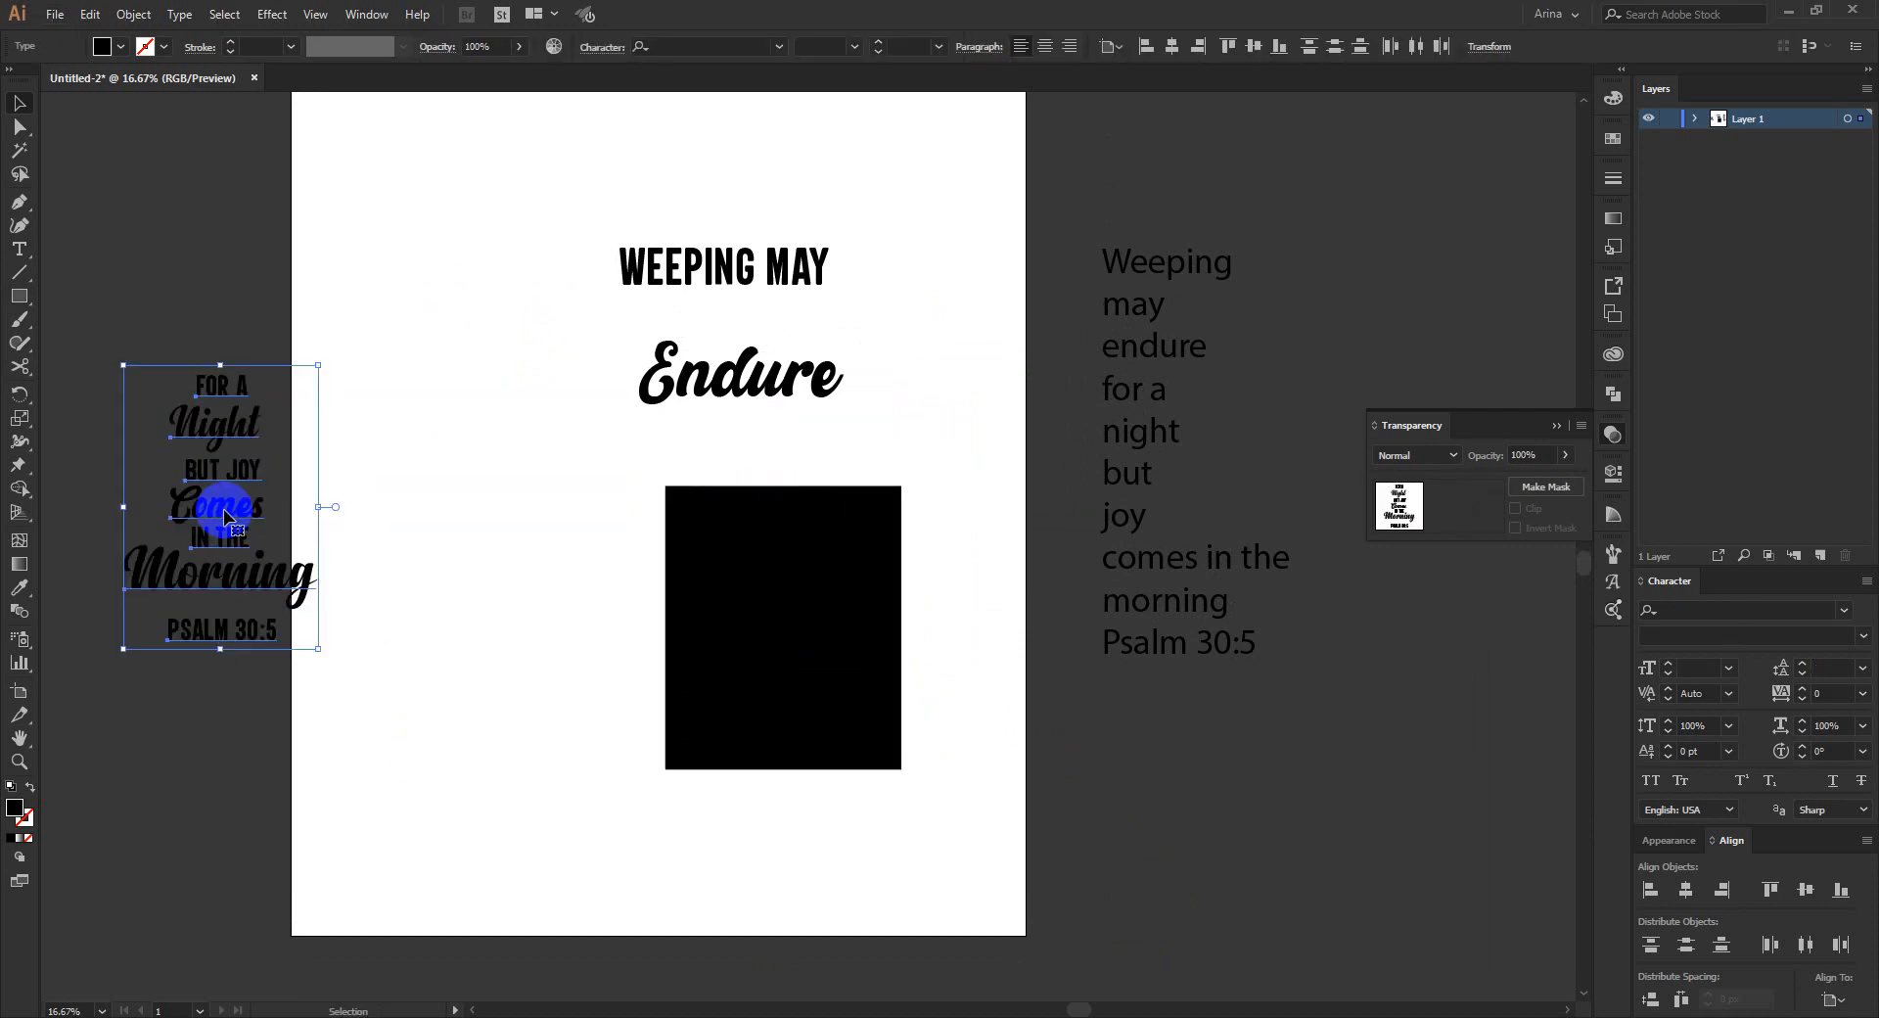
click(120, 46)
click(40, 81)
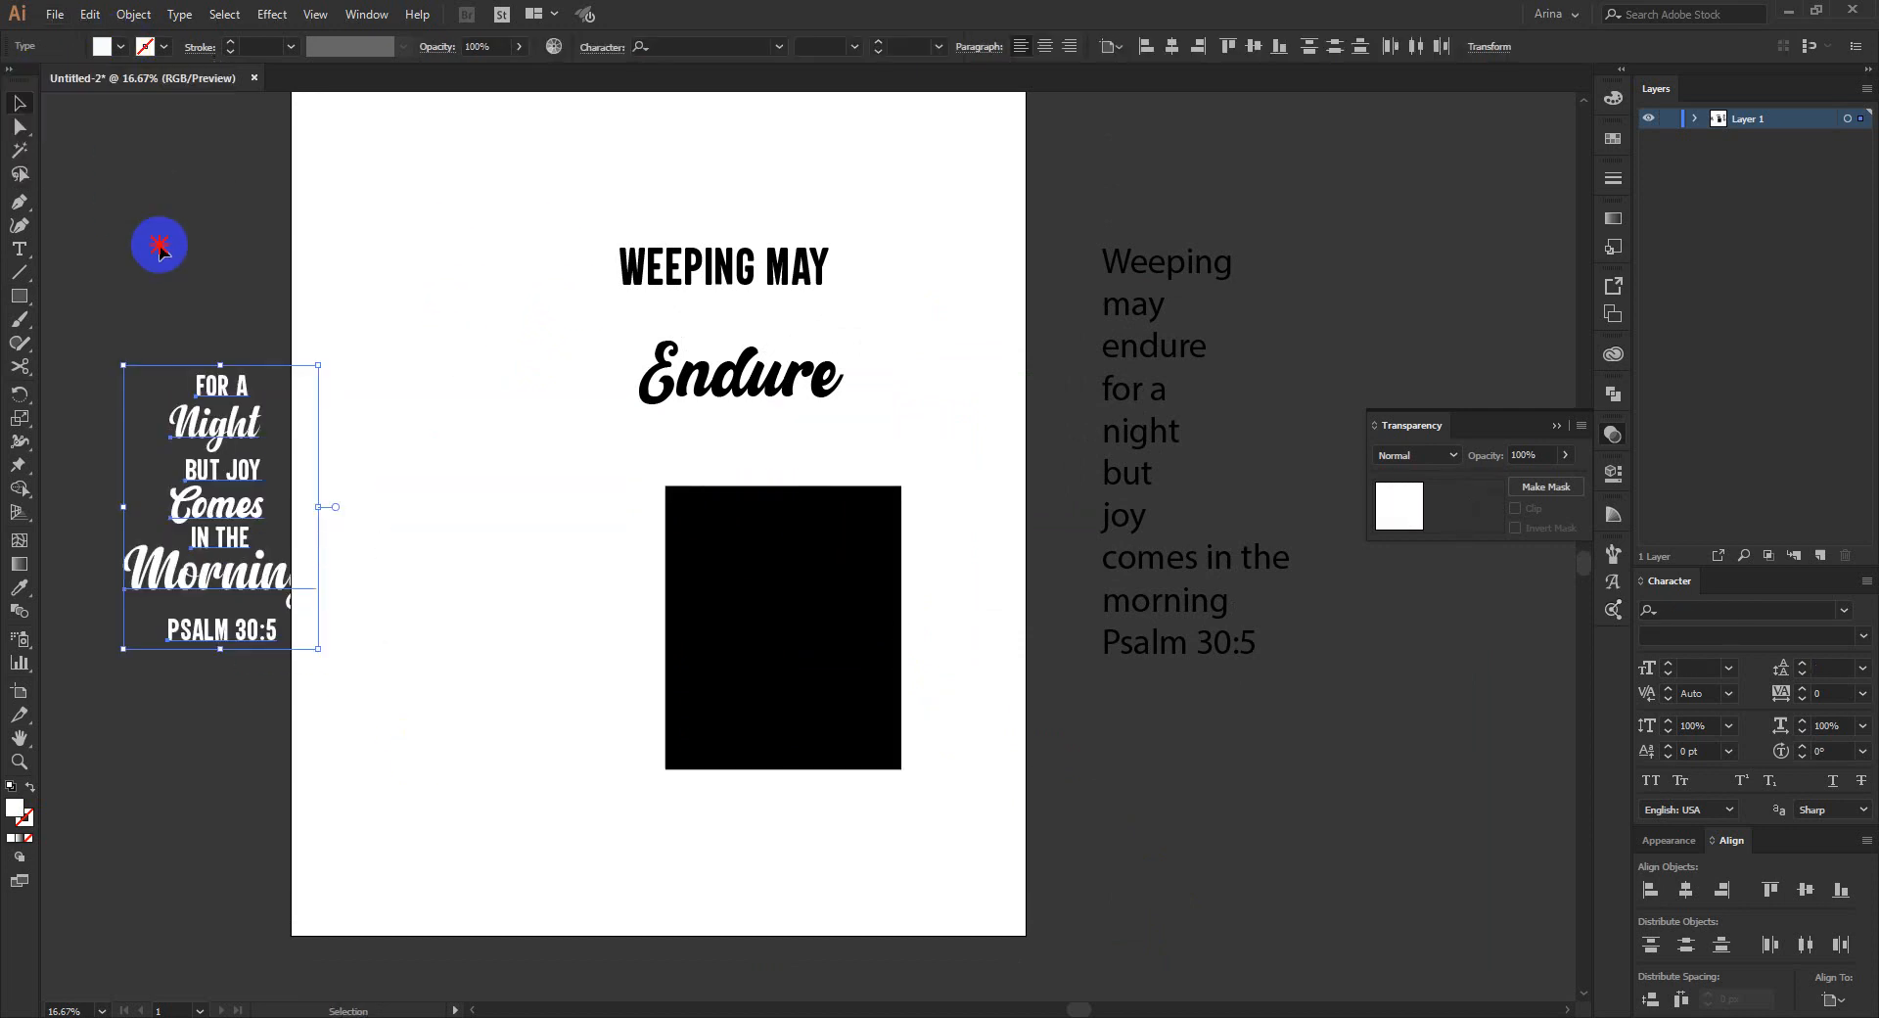
Move "WEEPING MAY" and "Endure" onto the black rectangle, scale them down together and fill them white.
drag(529, 167, 786, 626)
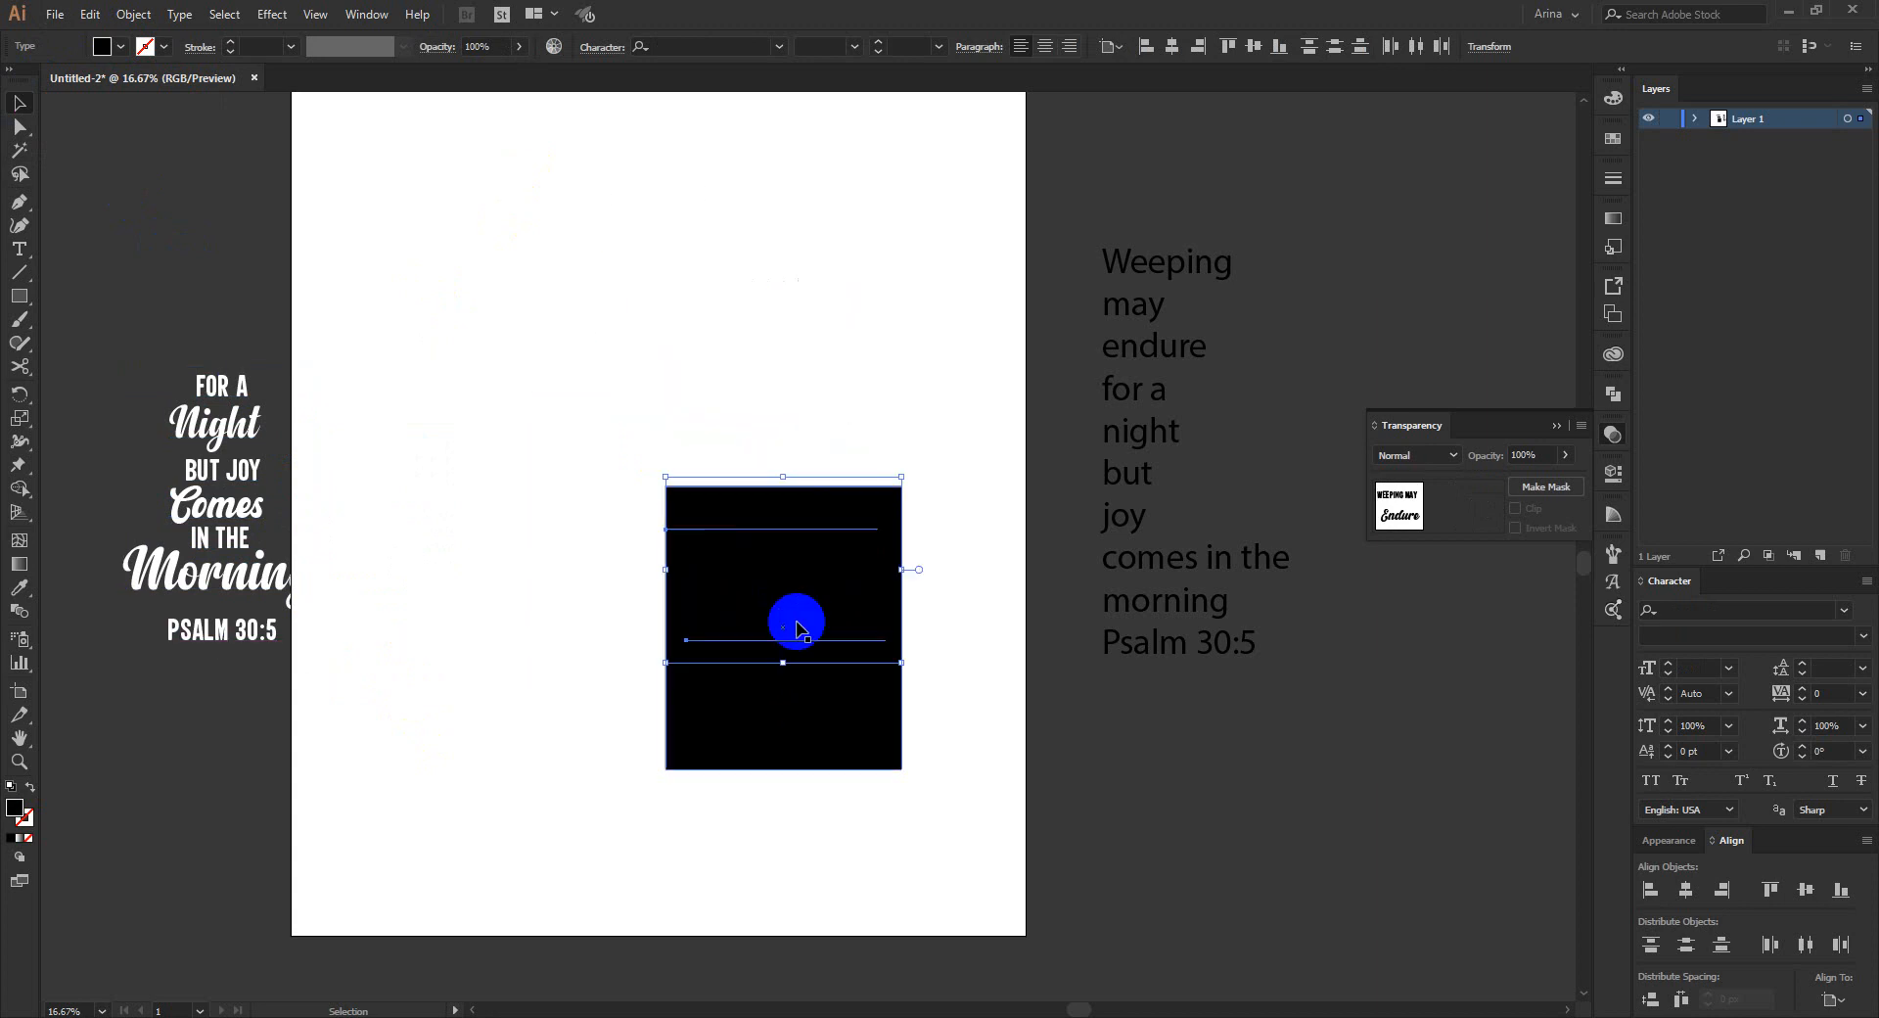
drag(898, 572, 821, 570)
click(121, 51)
click(39, 75)
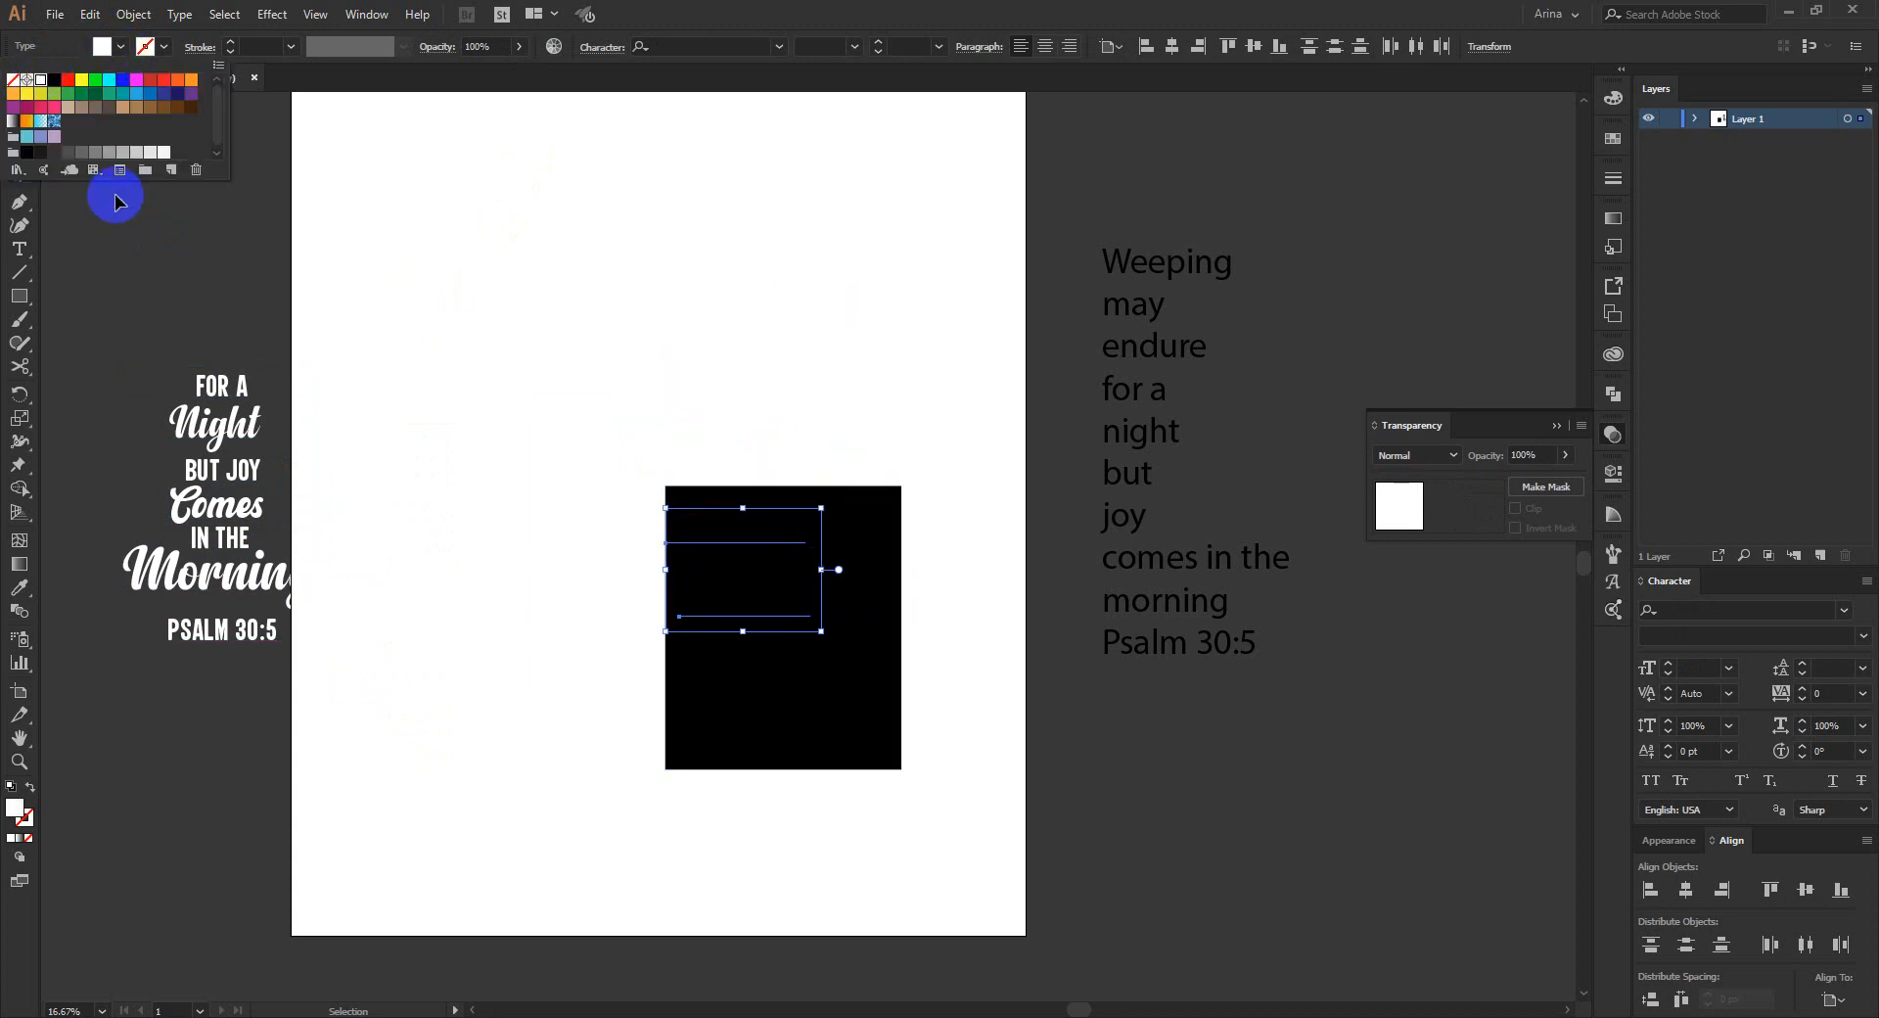
click(138, 216)
Send the black rectangle behind the "WEEPING MAY" and "Endure" text.
click(768, 730)
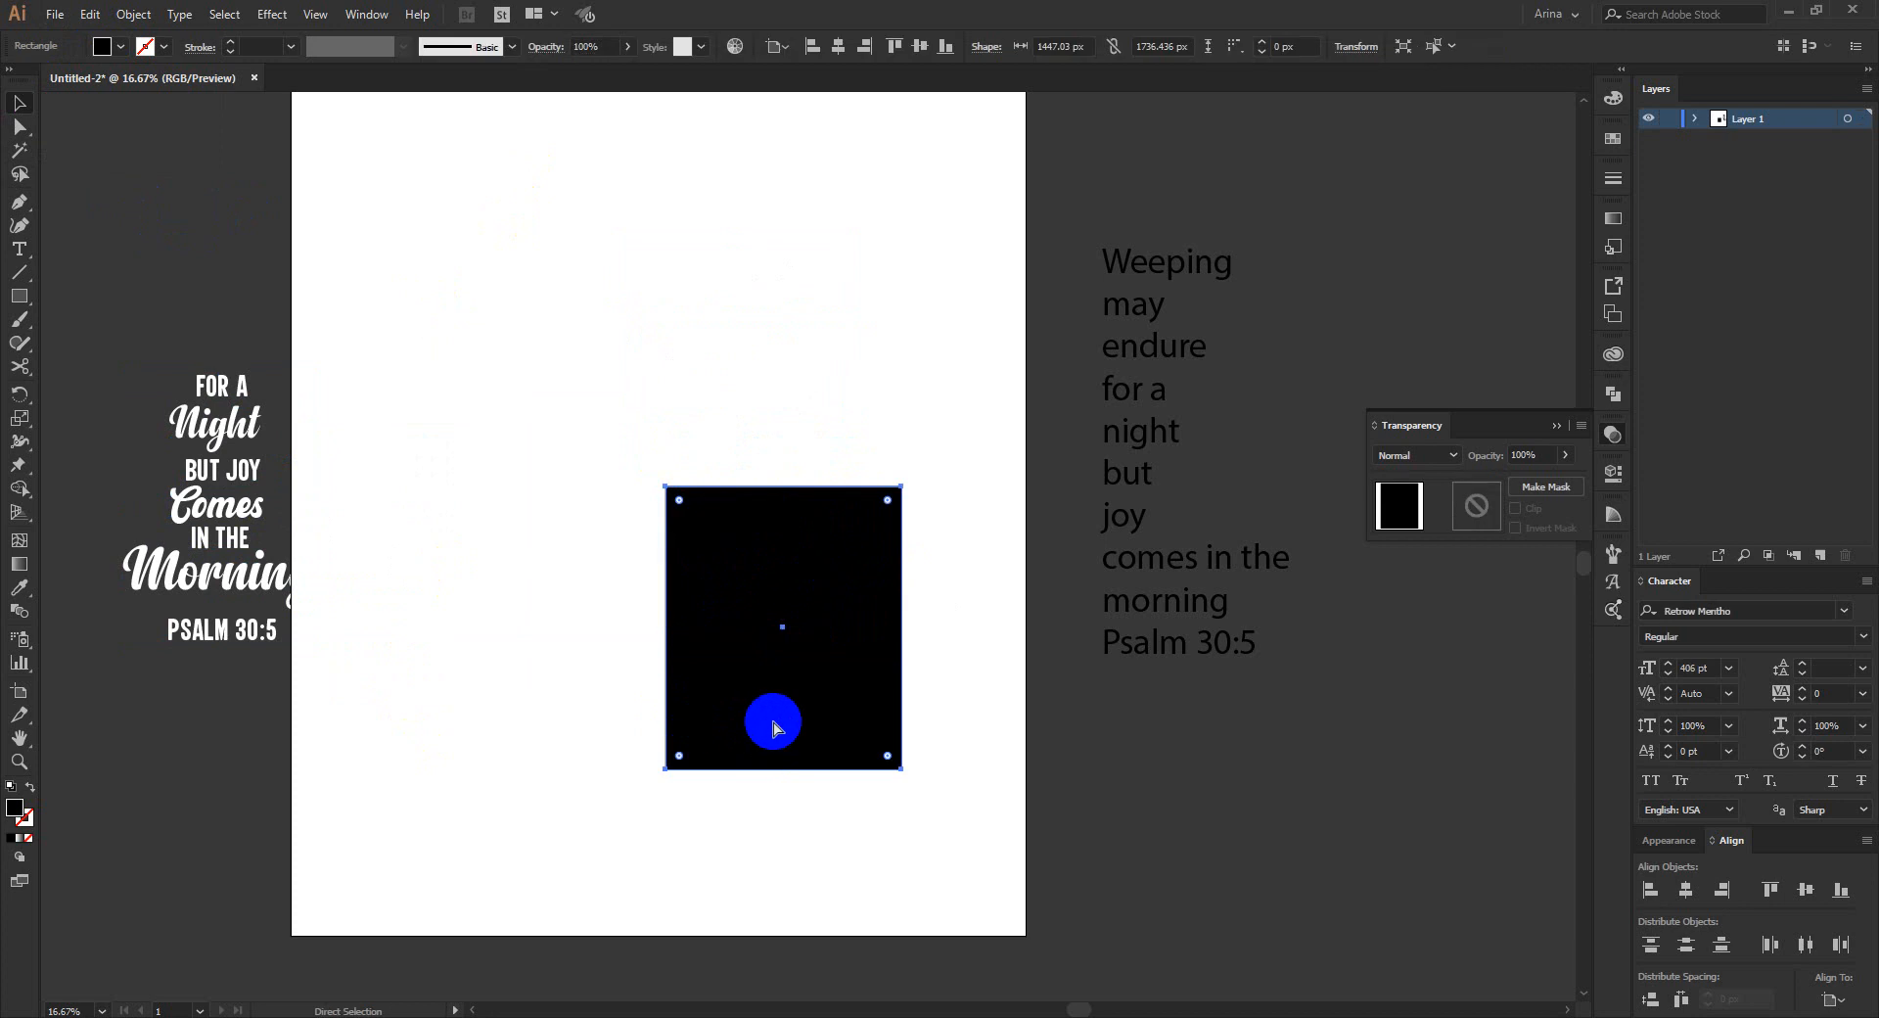
key(Delete)
key(ctrl+z)
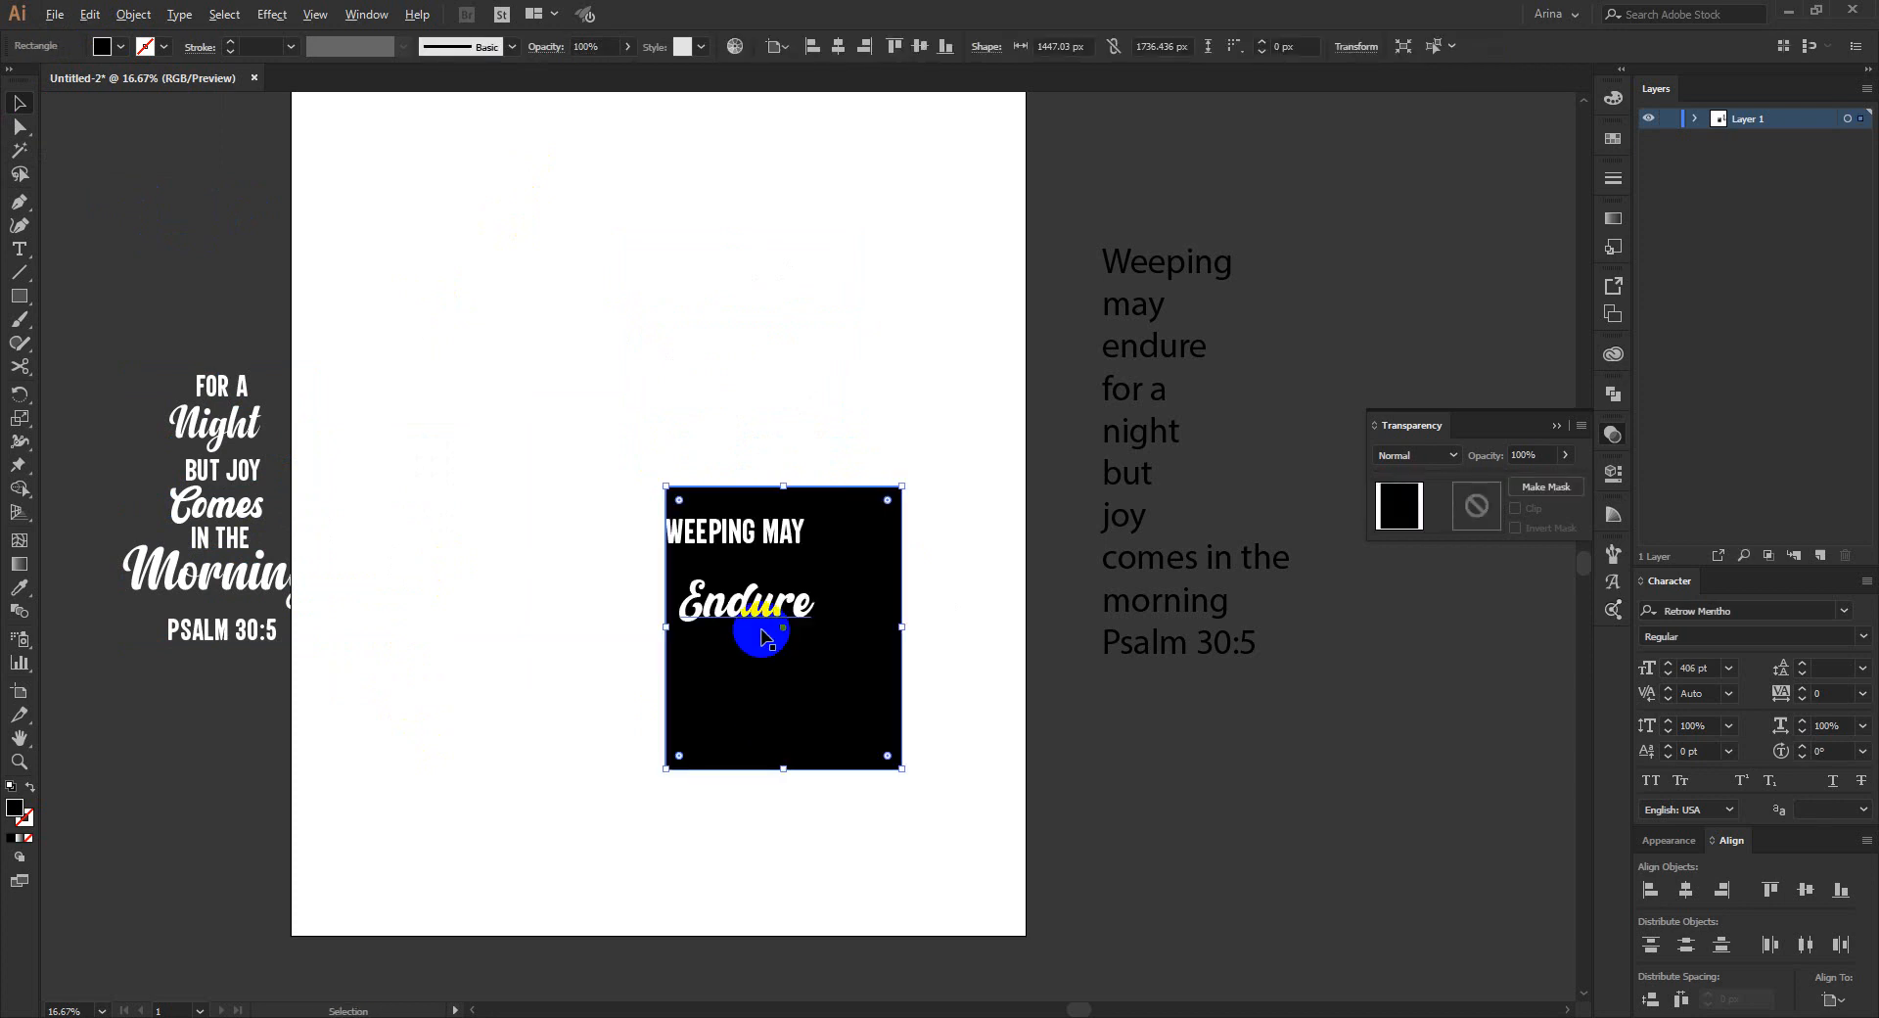
key(ctrl+plus)
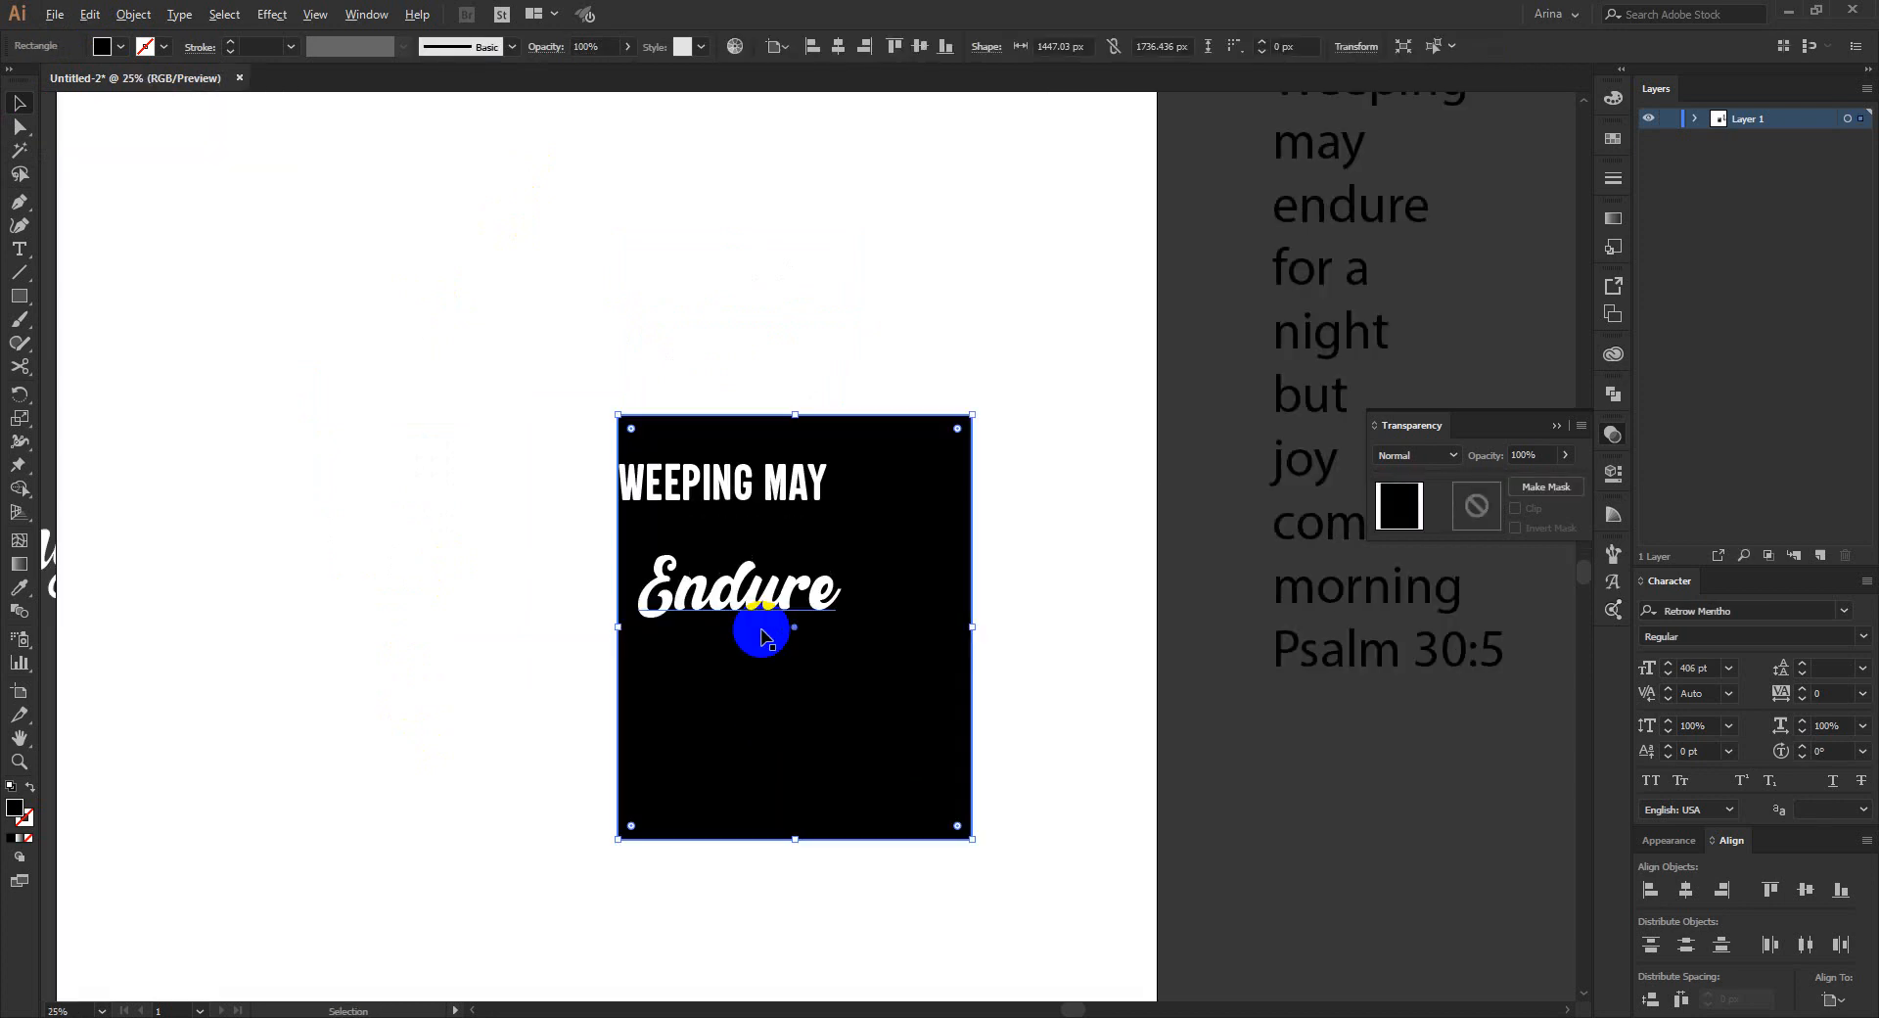
Enlarge the black rectangle toward its lower right and lock it in Layer 1.
click(1696, 119)
drag(972, 839, 1077, 964)
click(1671, 344)
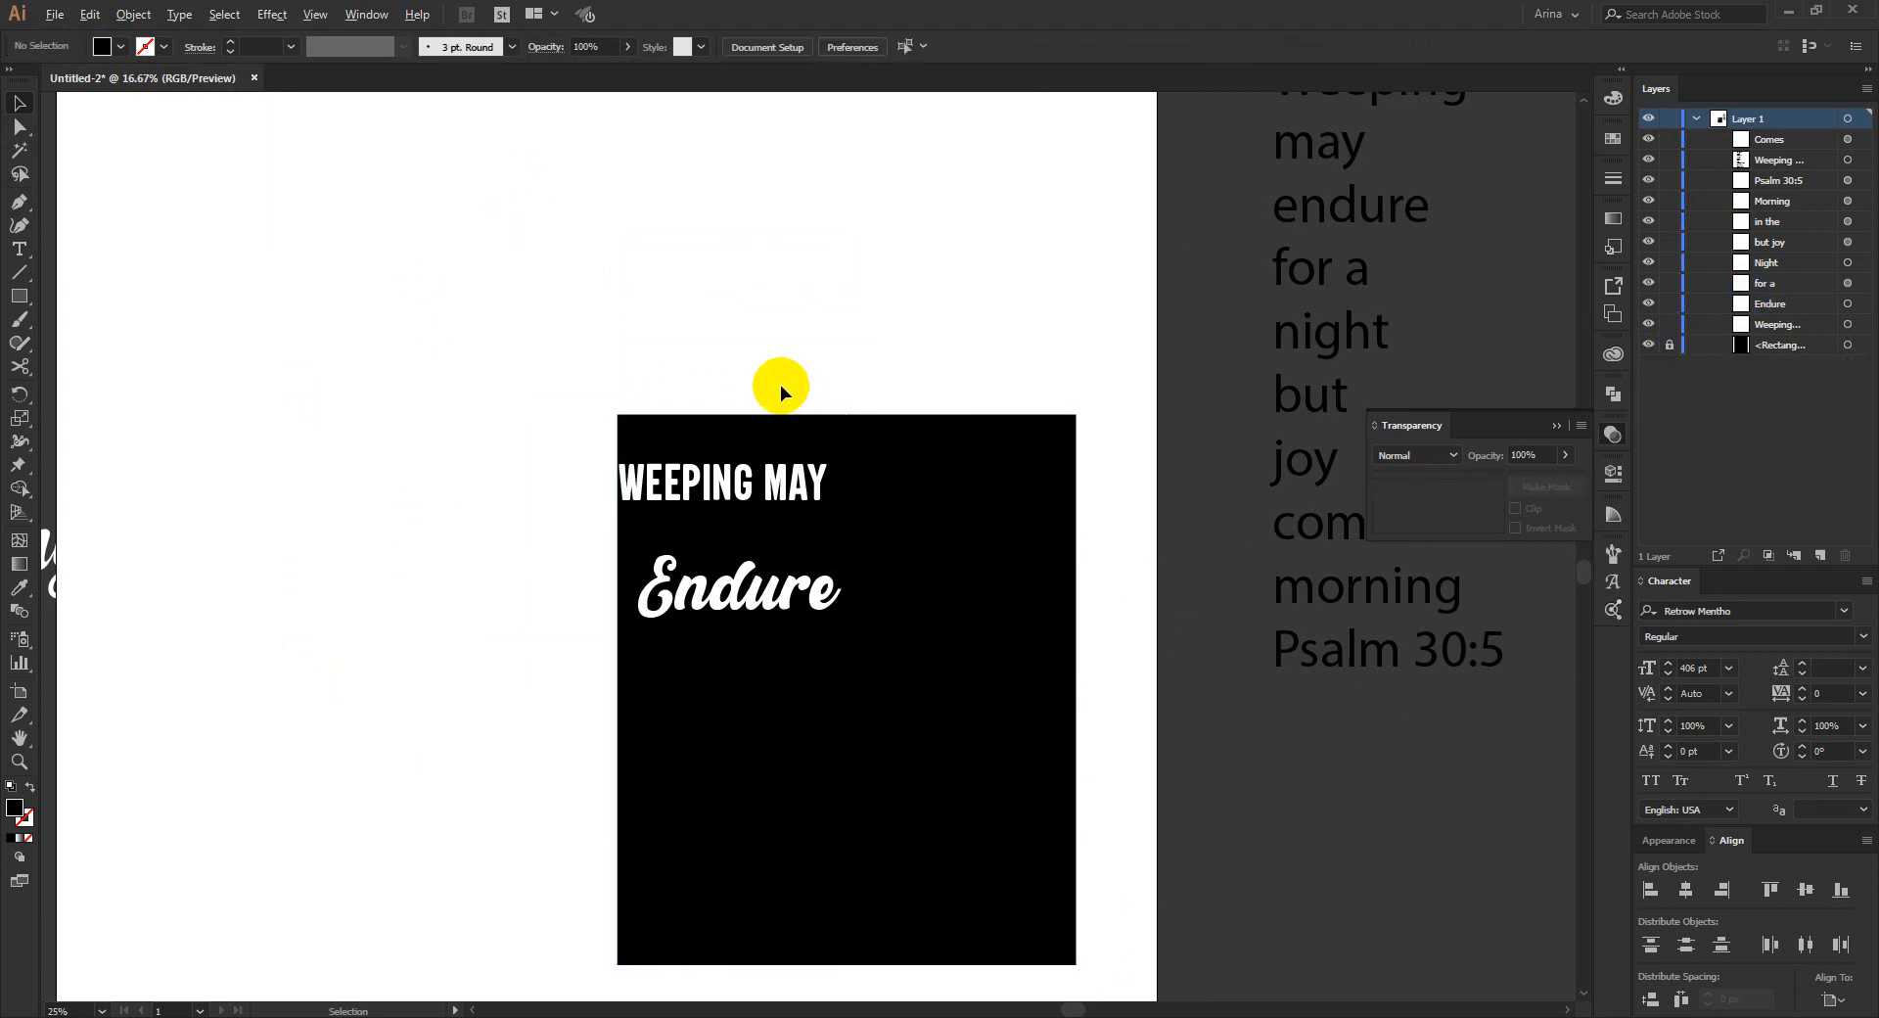
Move "WEEPING MAY" and "Endure" together to the horizontal middle of the black rectangle's upper half.
scroll(781, 386, down, 1)
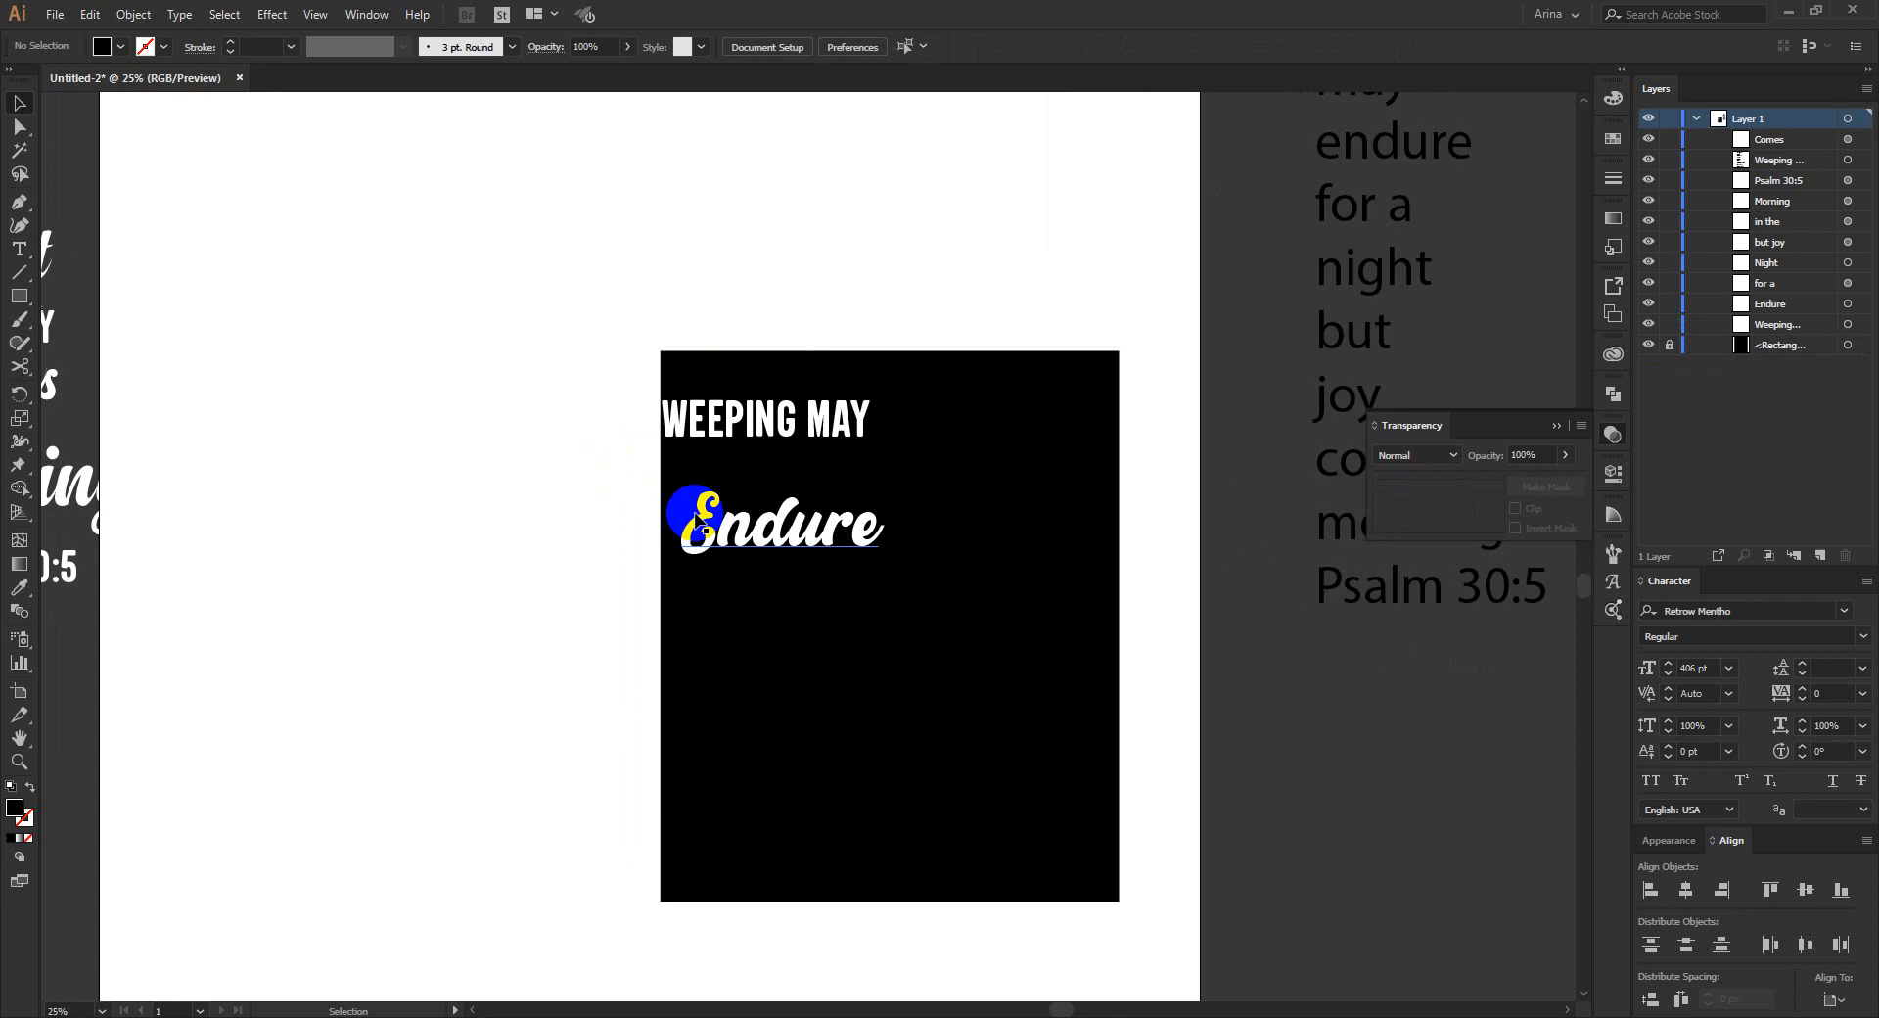
scroll(675, 512, up, 1)
drag(568, 343, 868, 654)
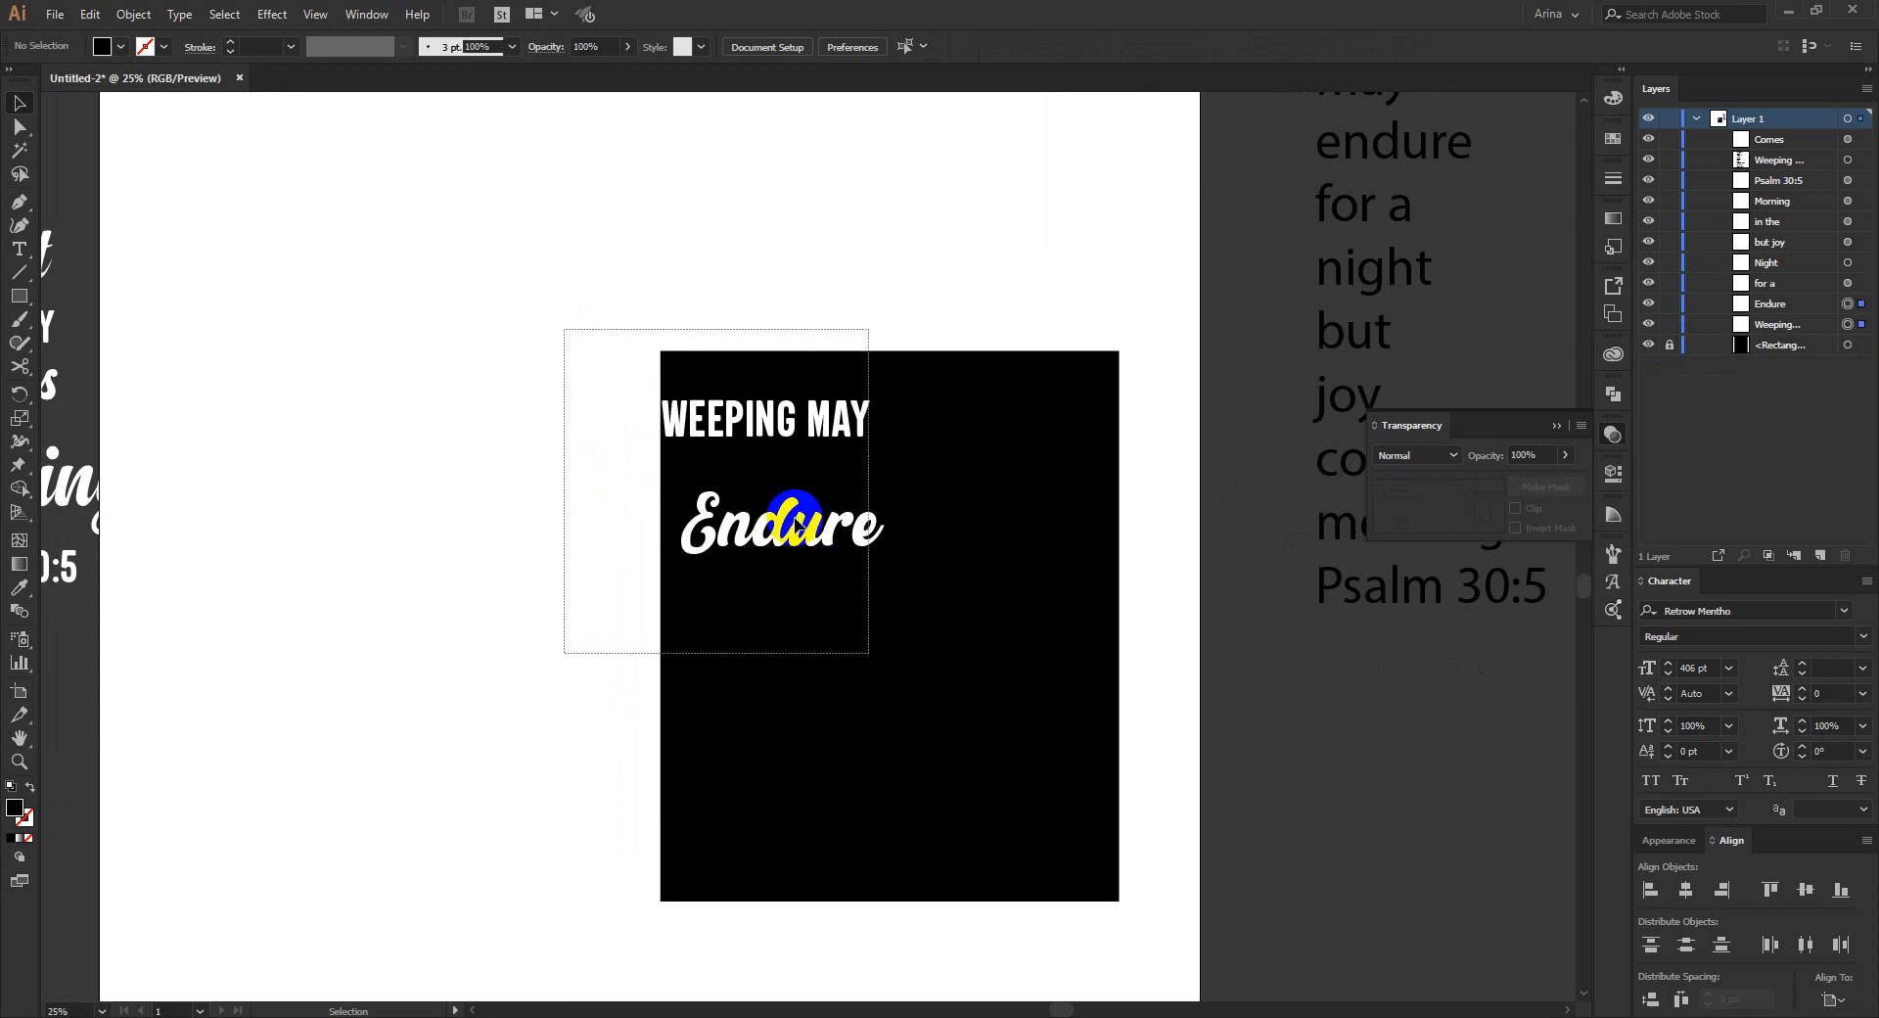
drag(793, 521, 898, 592)
click(949, 764)
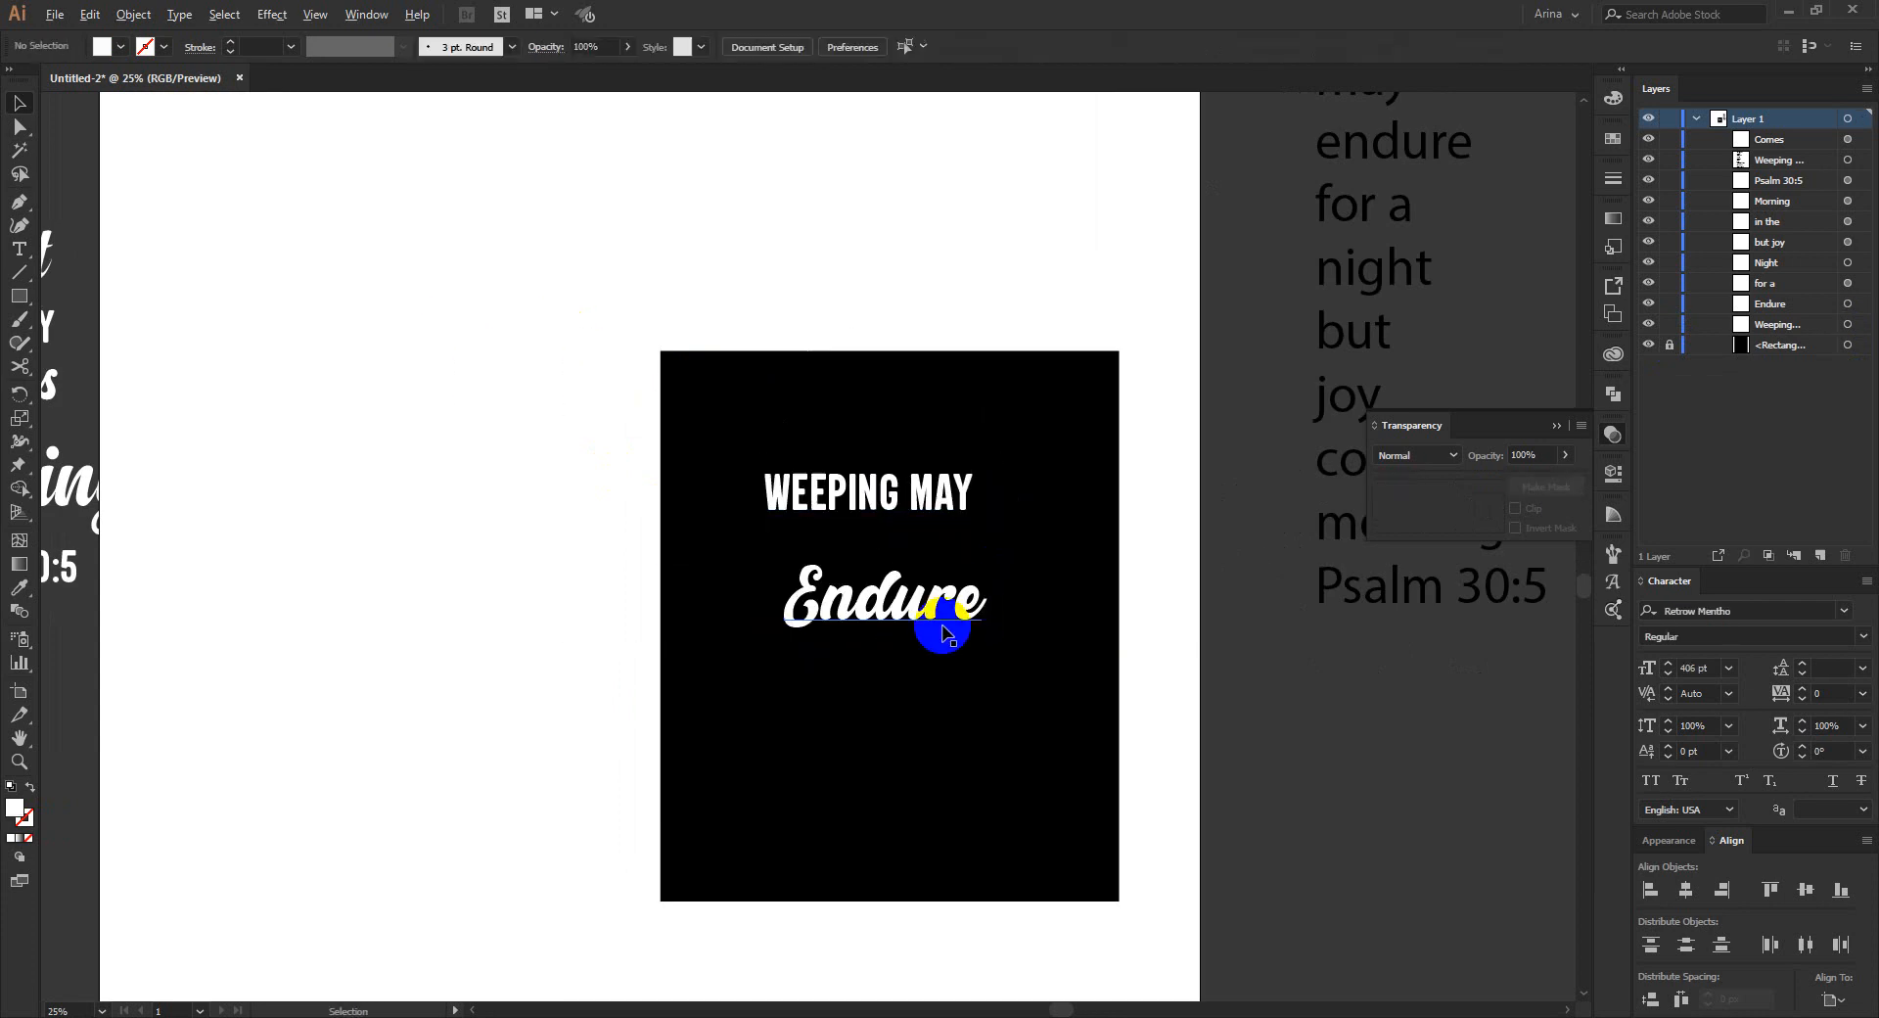
Scale the "WEEPING MAY" line down to about 162 pt and center it above "Endure".
scroll(942, 630, up, 1)
scroll(881, 646, up, 1)
drag(863, 360, 1007, 231)
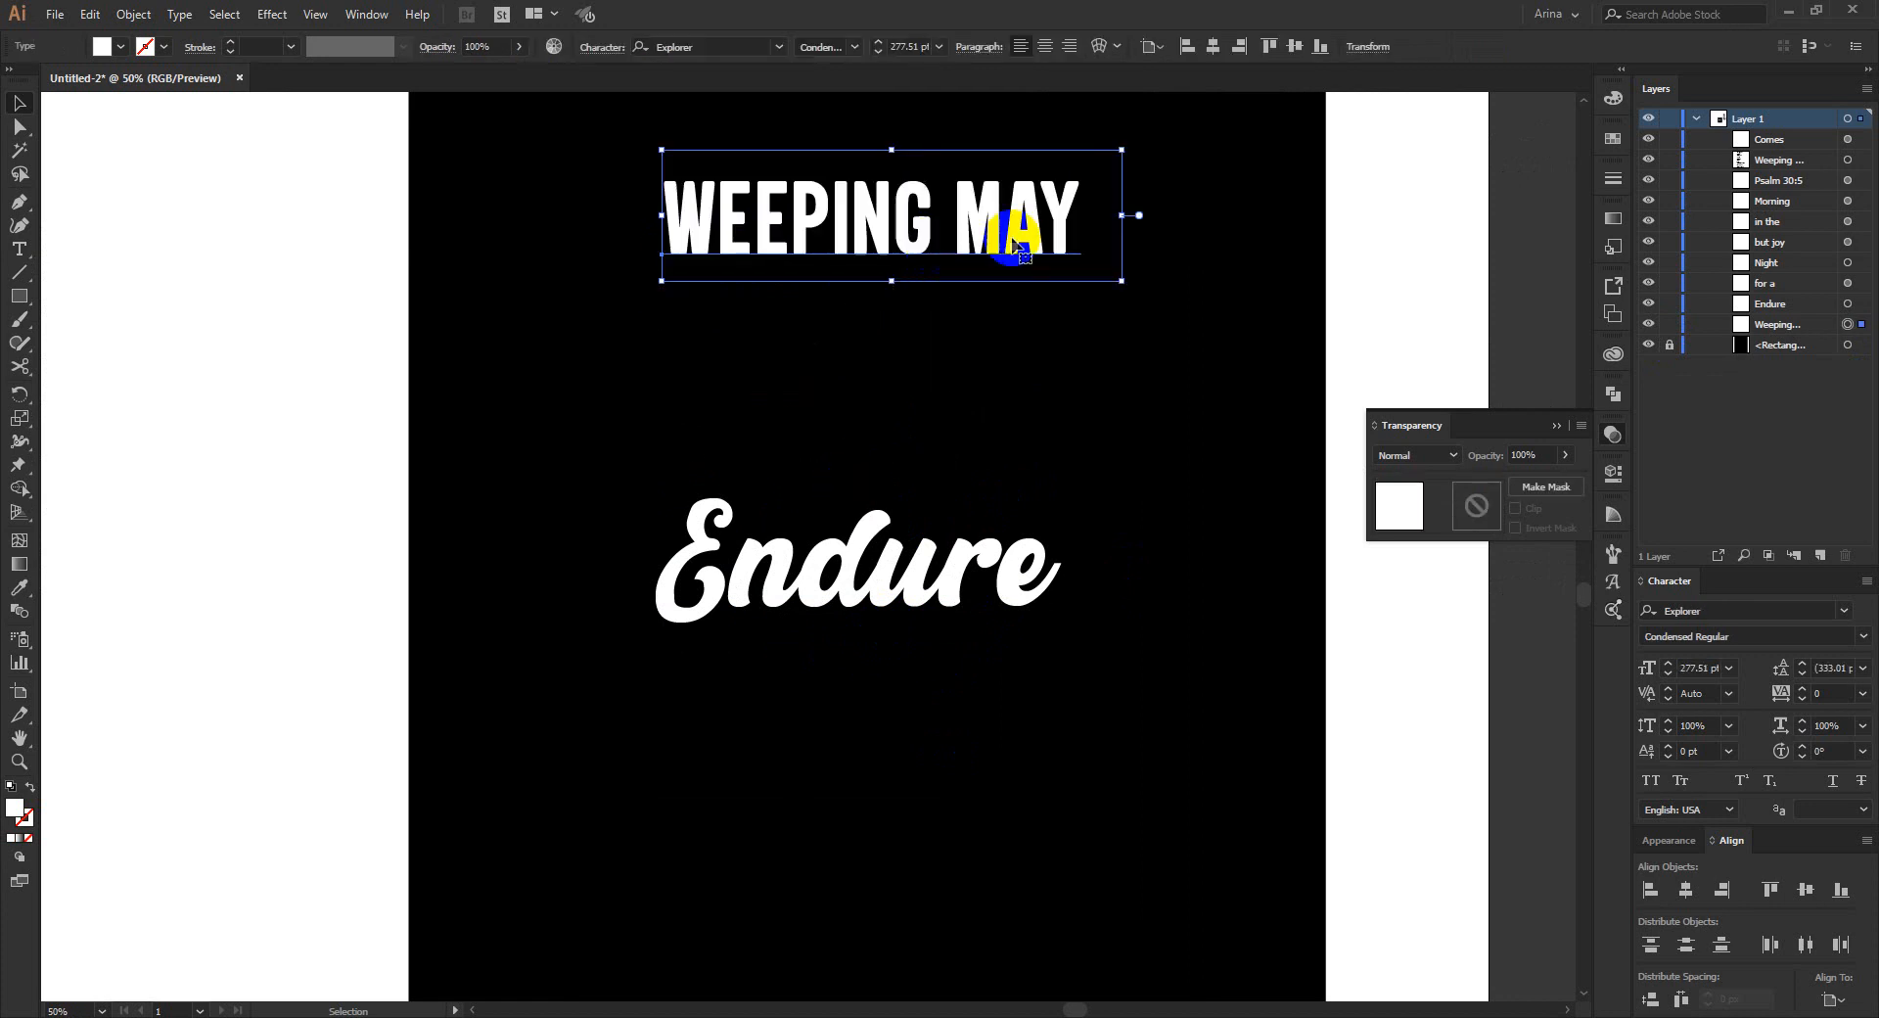
drag(1118, 216, 945, 363)
Draw a circle about 530 px wide over "Endure" with no fill and a 1 pt white stroke.
click(18, 293)
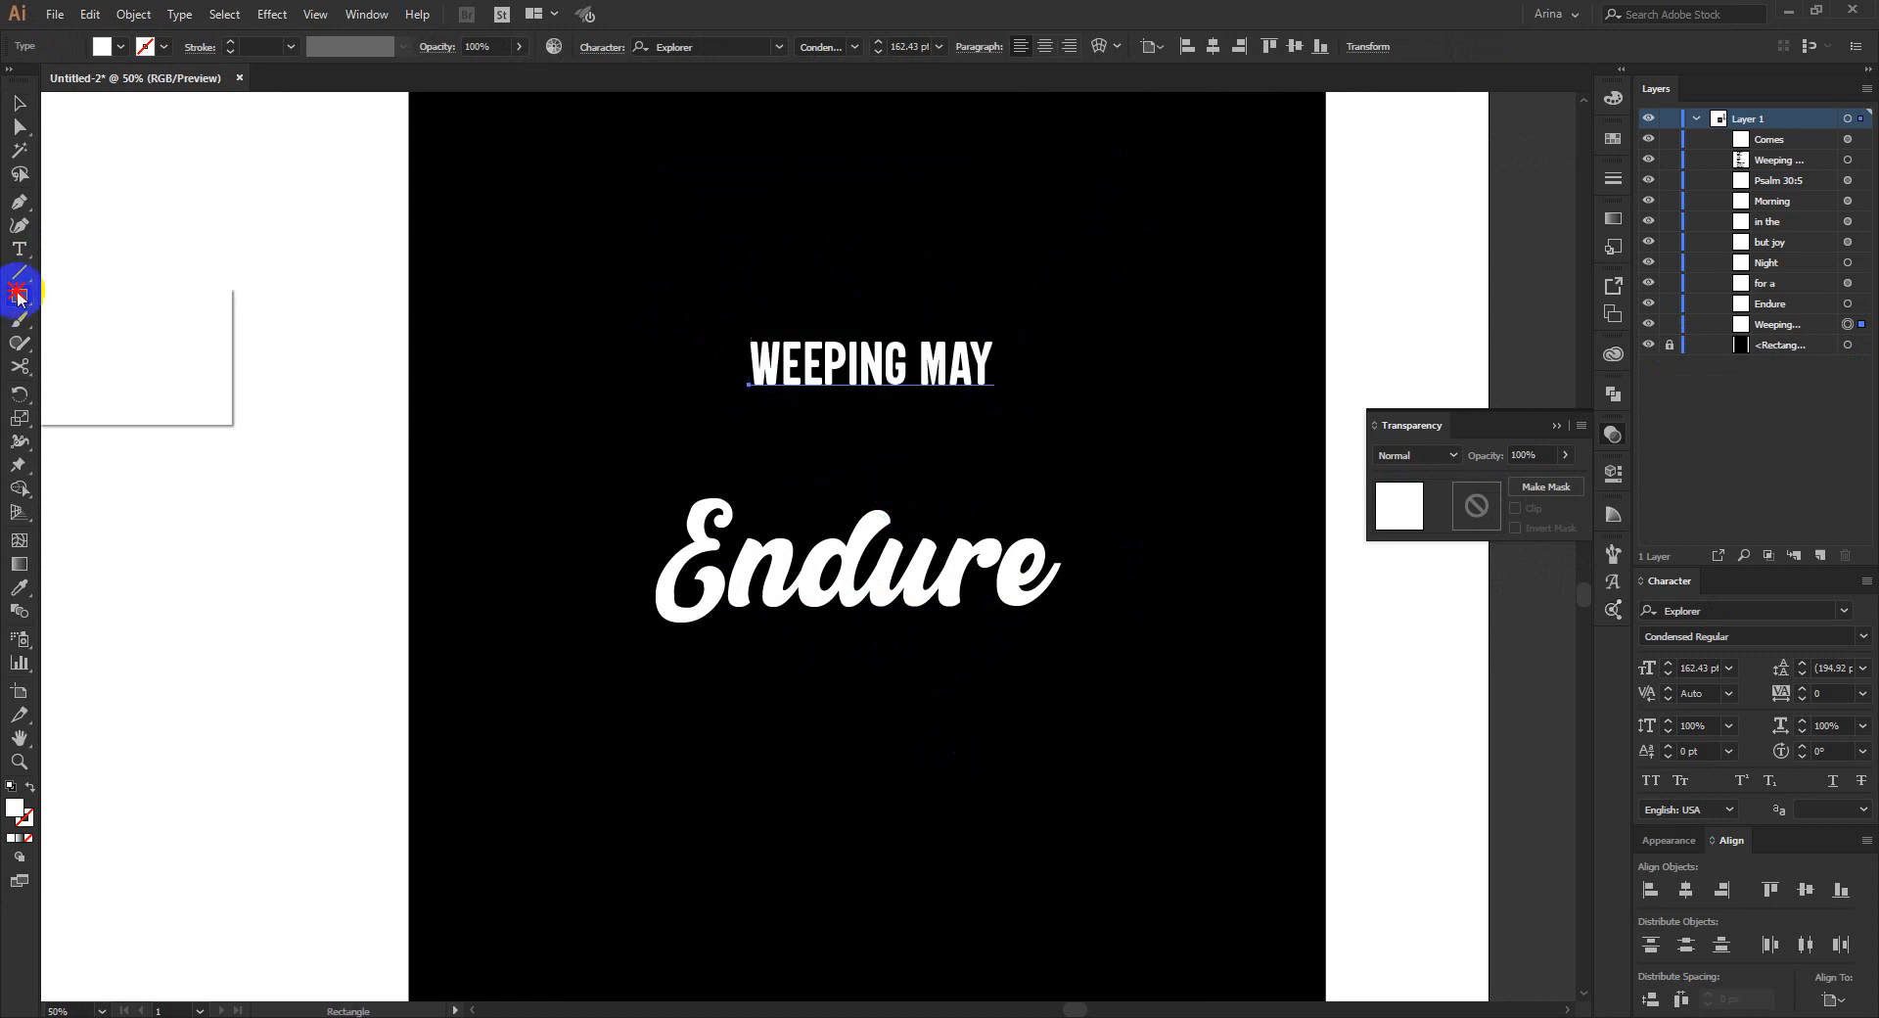
drag(17, 293, 80, 349)
mouse_move(801, 492)
mouse_down()
mouse_move(1058, 721)
mouse_move(996, 661)
mouse_up()
key(shift+x)
key(v)
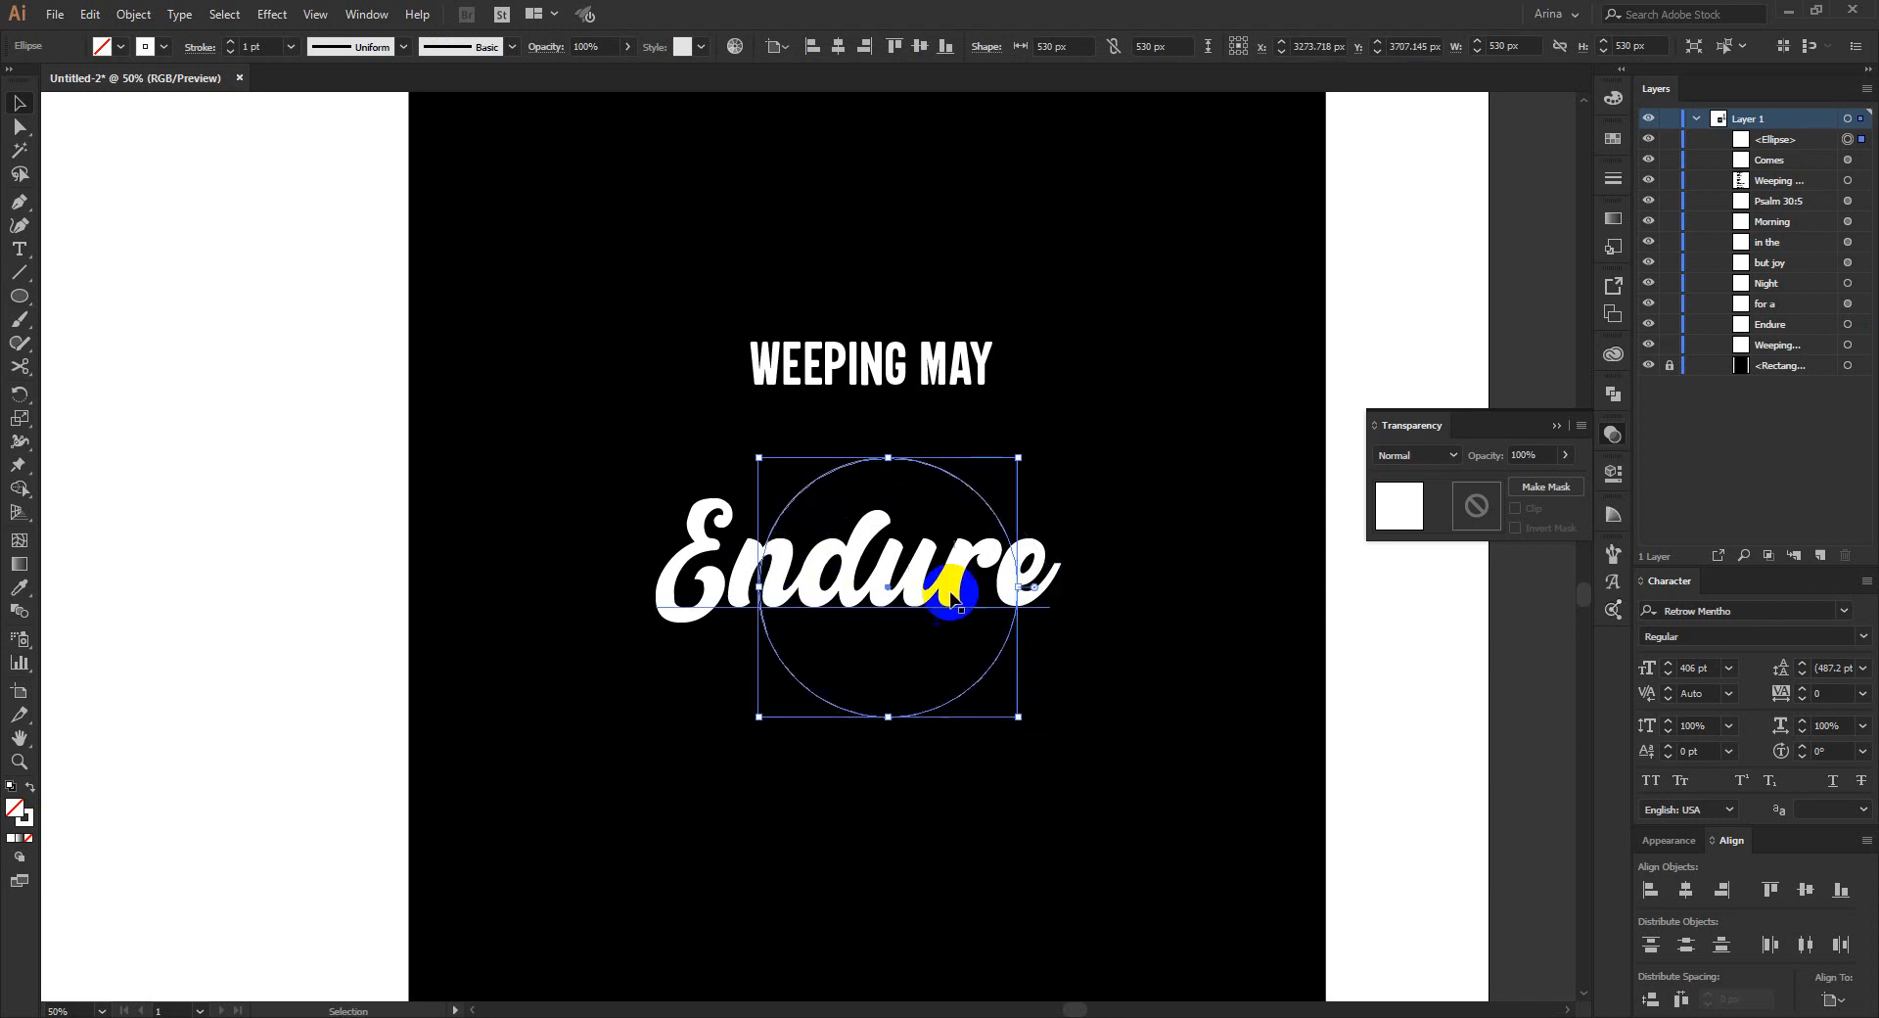
Enlarge the circle to about 654 px and center it on "Endure", nudging it slightly down.
mouse_move(1024, 594)
mouse_down()
mouse_move(1069, 616)
mouse_move(1001, 643)
mouse_up()
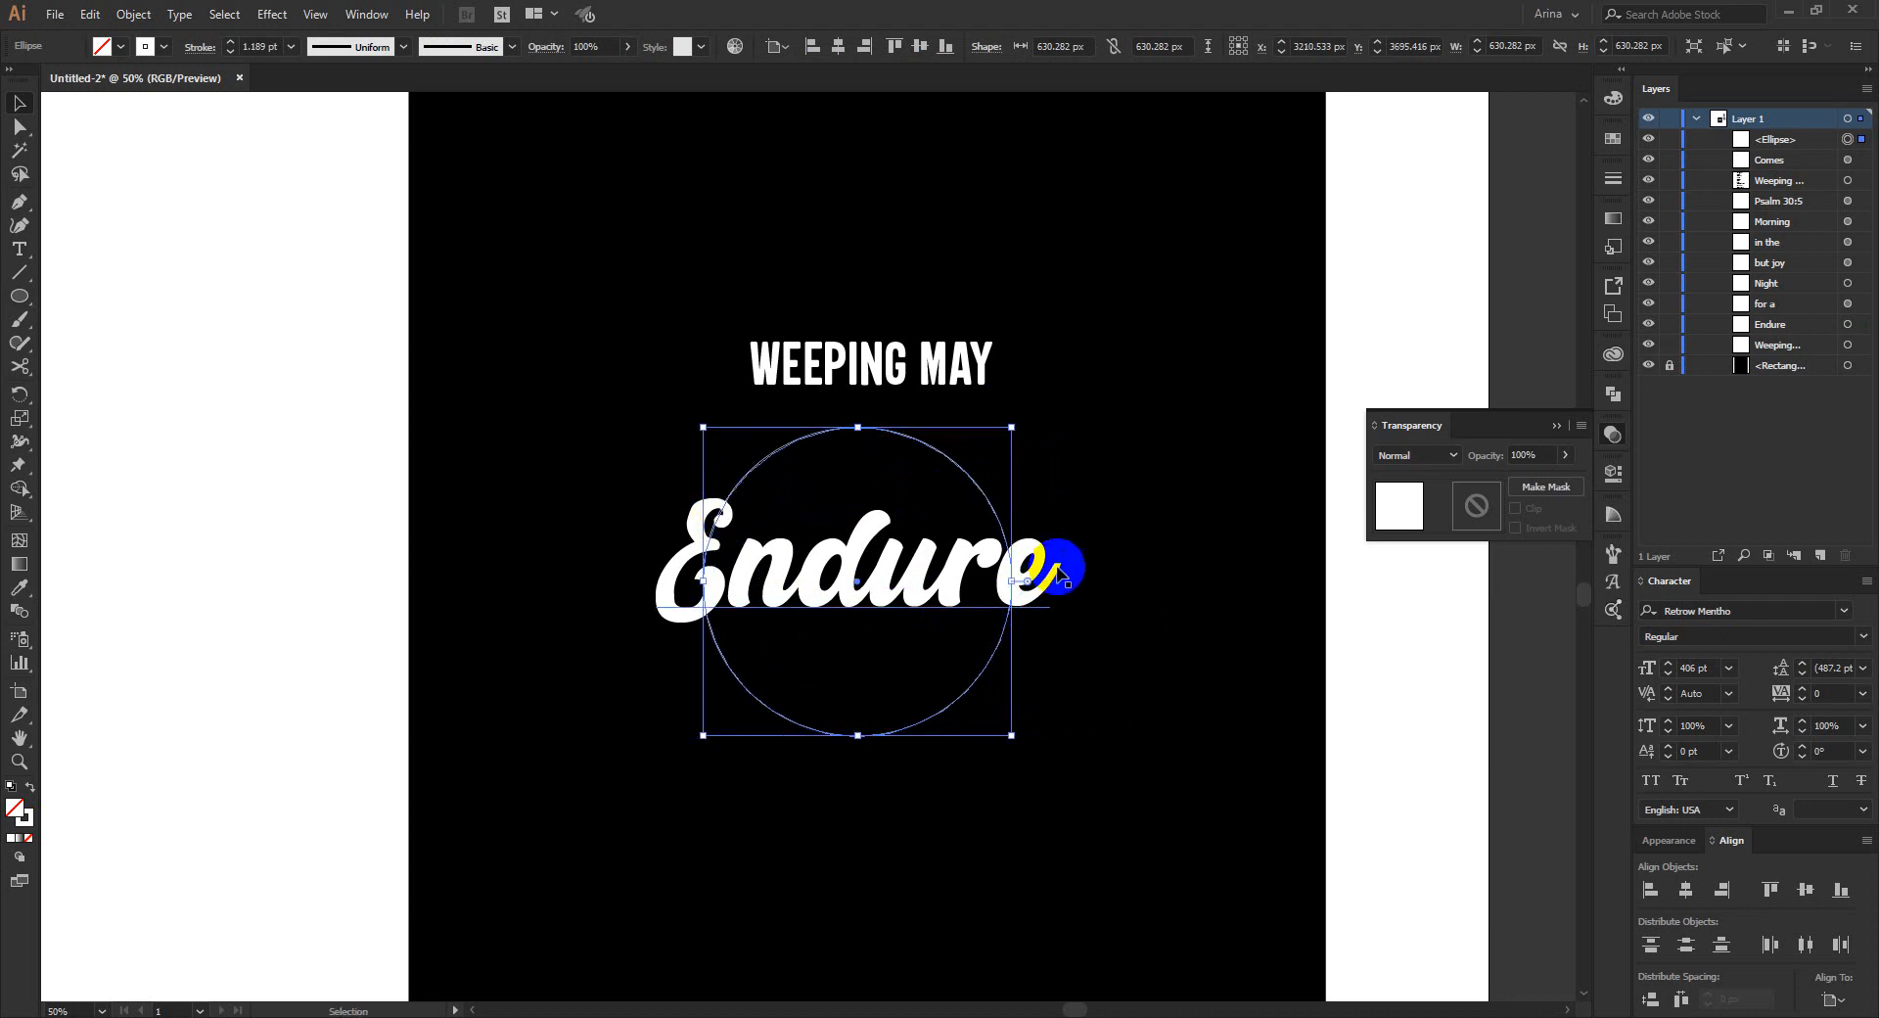
mouse_move(1011, 581)
mouse_down()
mouse_move(1028, 548)
mouse_move(1014, 566)
mouse_up()
key(Down)
key(Down)
key(Down)
key(Down)
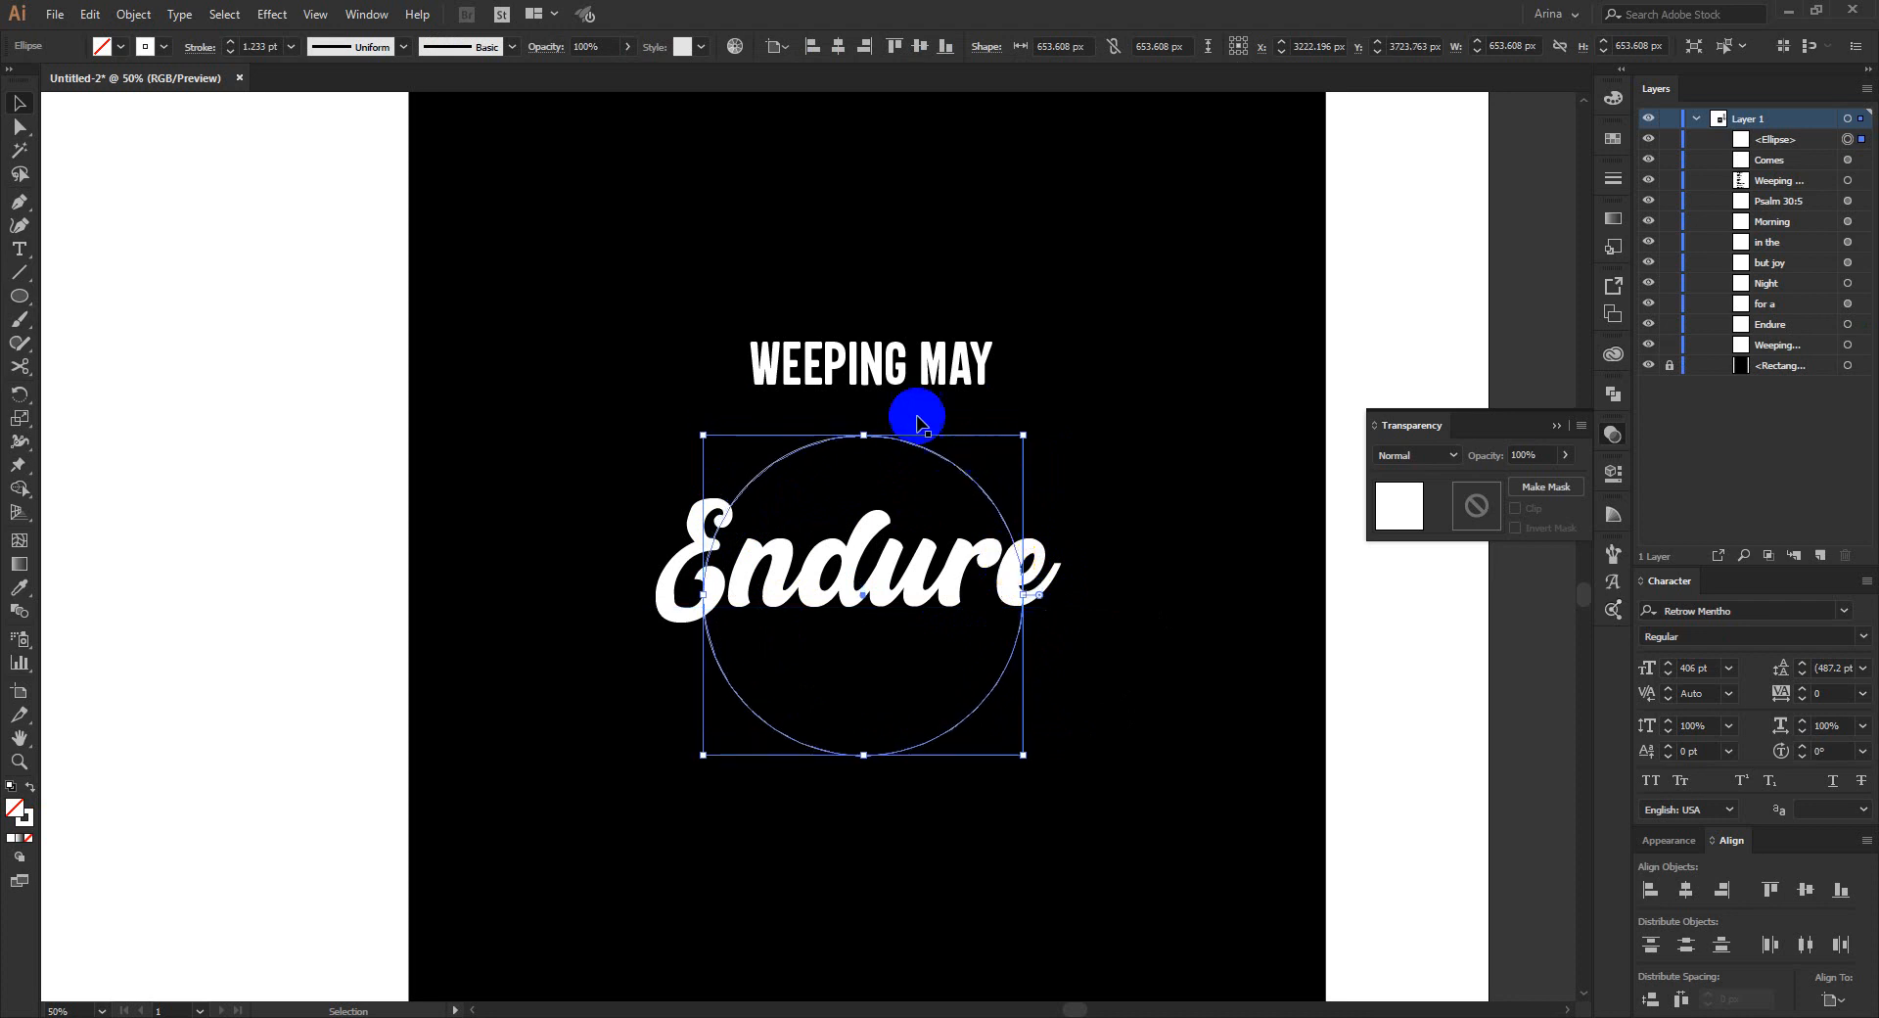
Cut the straight "WEEPING MAY" line and place its text along the circle's upper arc using Type on a Path.
click(897, 380)
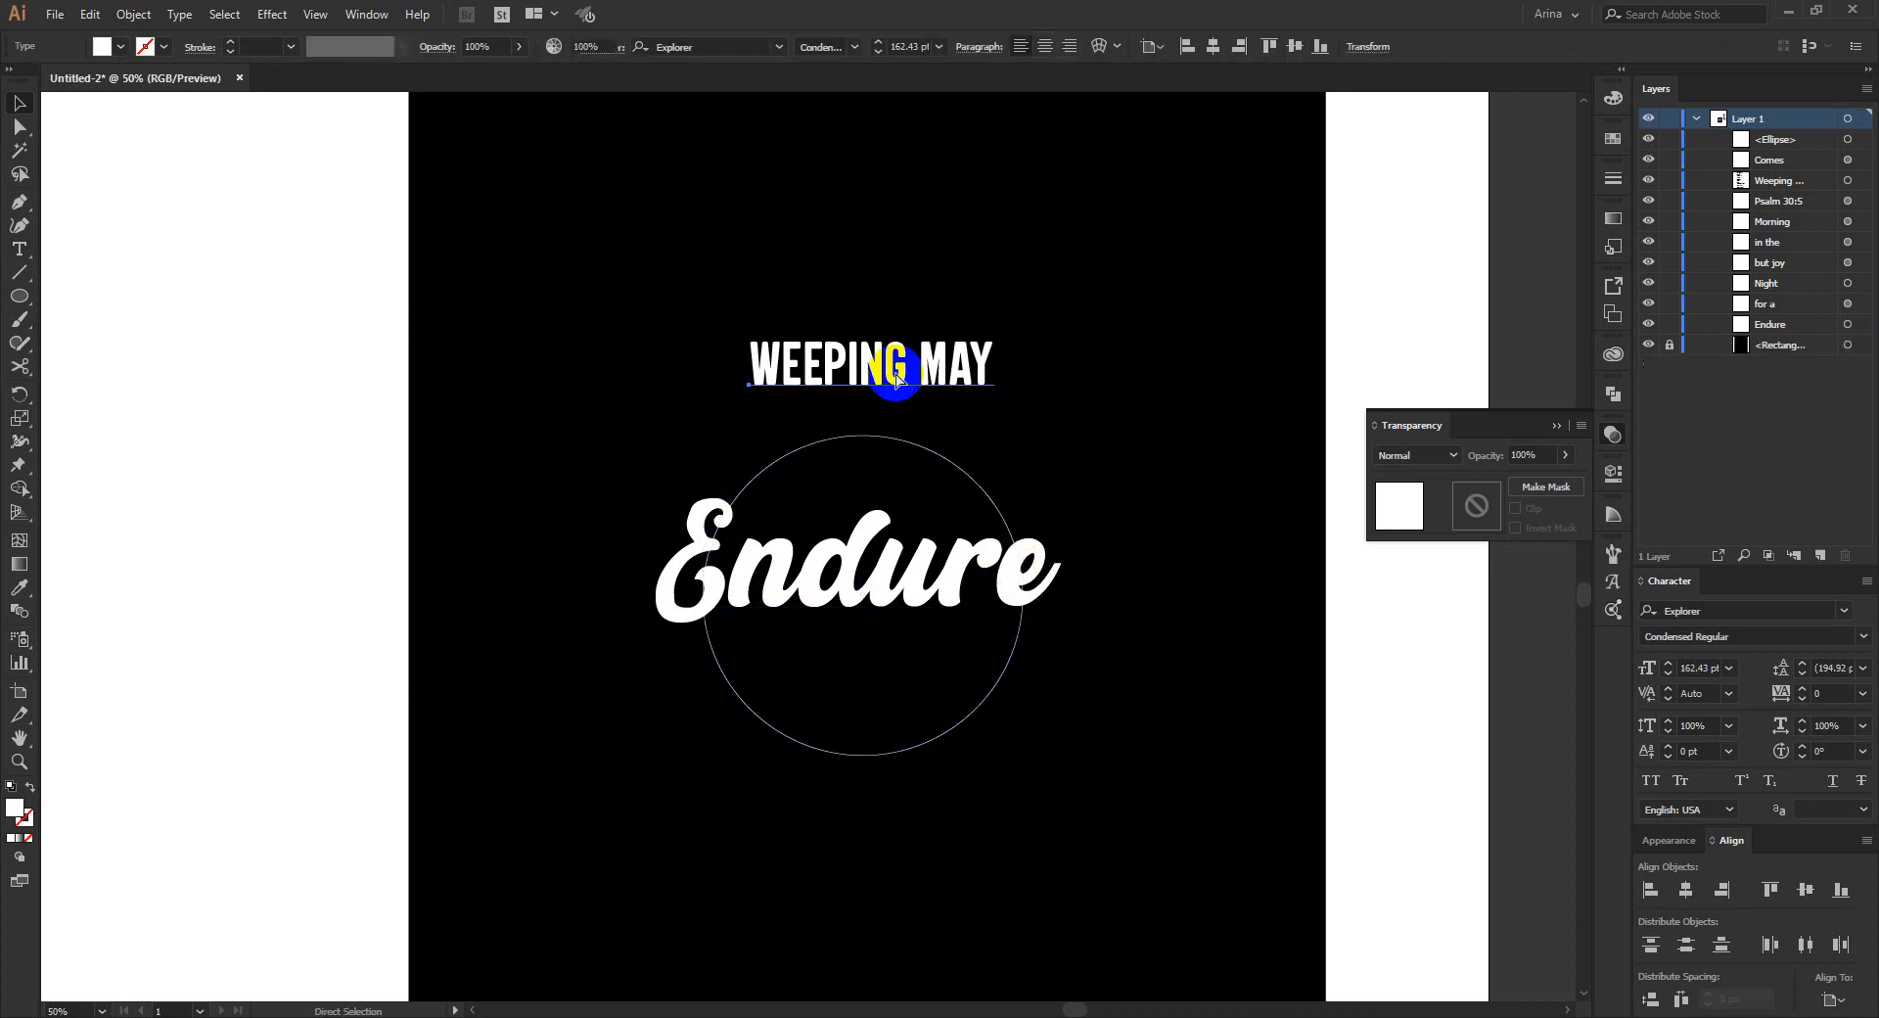
key(Delete)
click(20, 250)
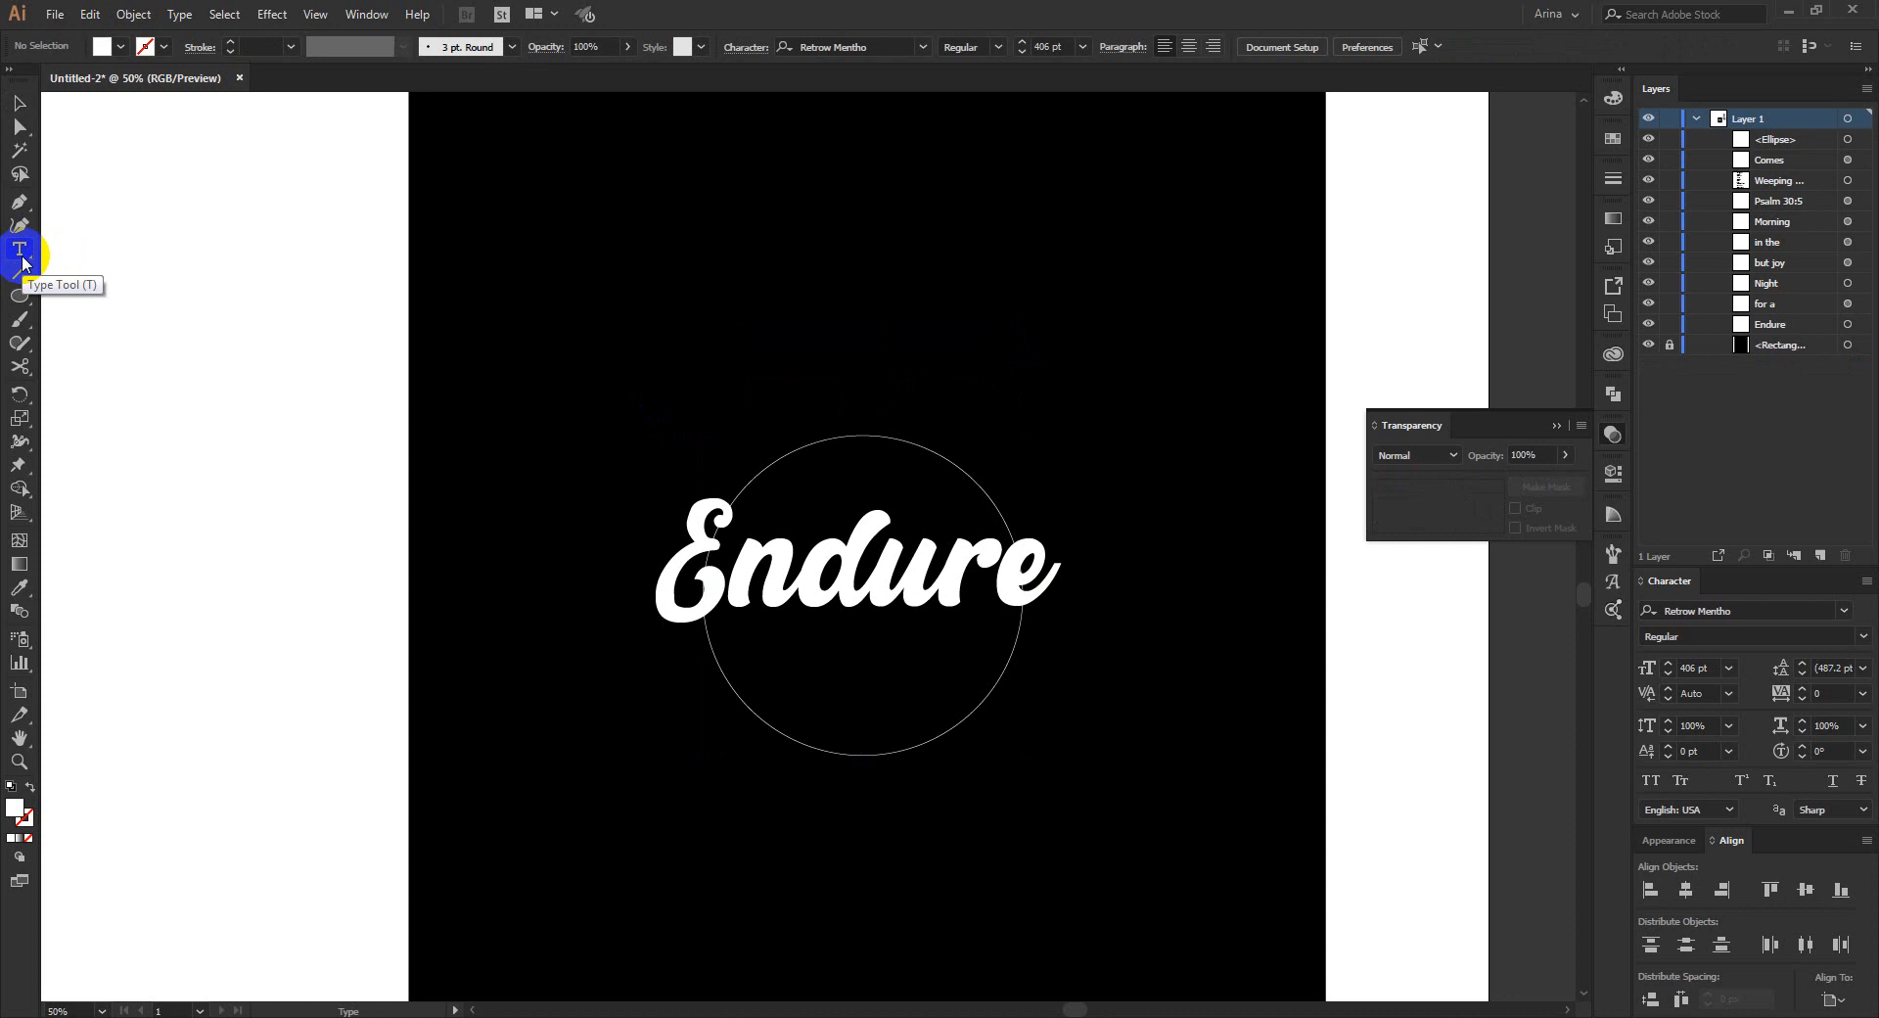
drag(19, 250, 92, 295)
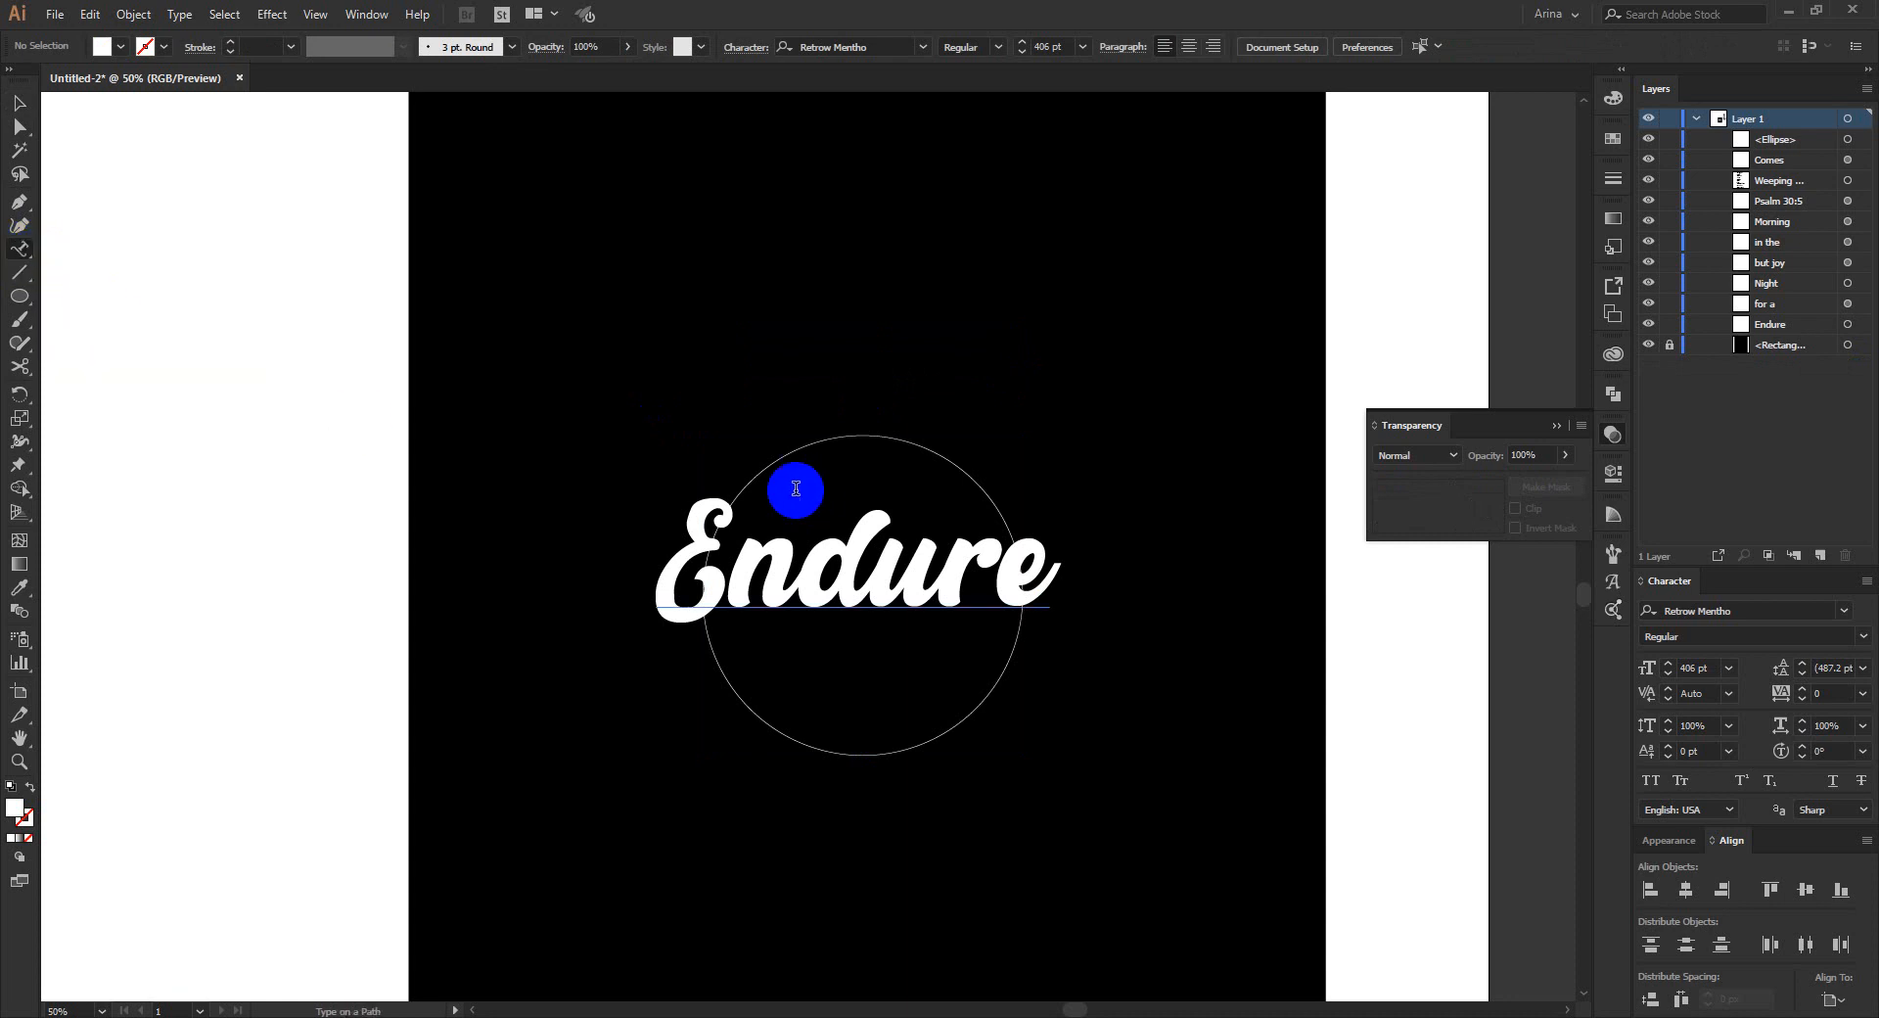
click(751, 479)
text(WEEPING MAY)
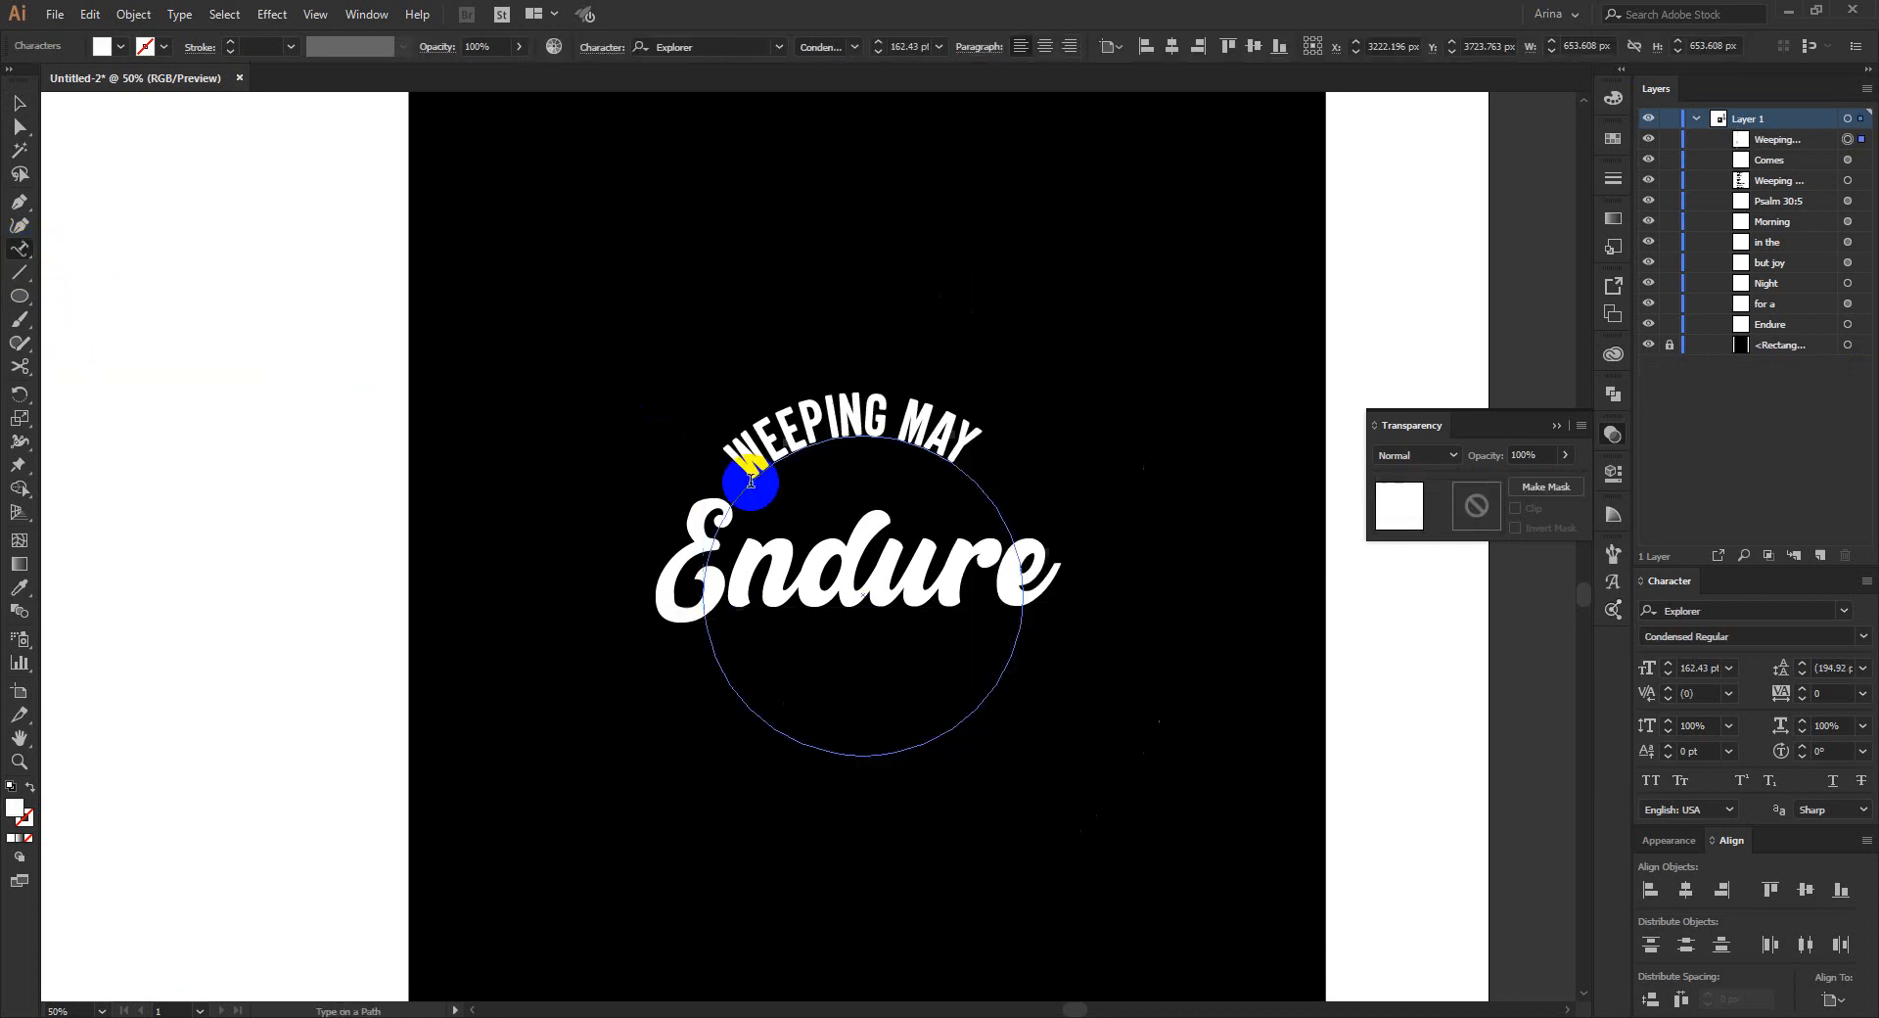
Center the arched "WEEPING MAY" text on the circle's upper arc and set its font size to 180 pt.
click(16, 111)
click(19, 107)
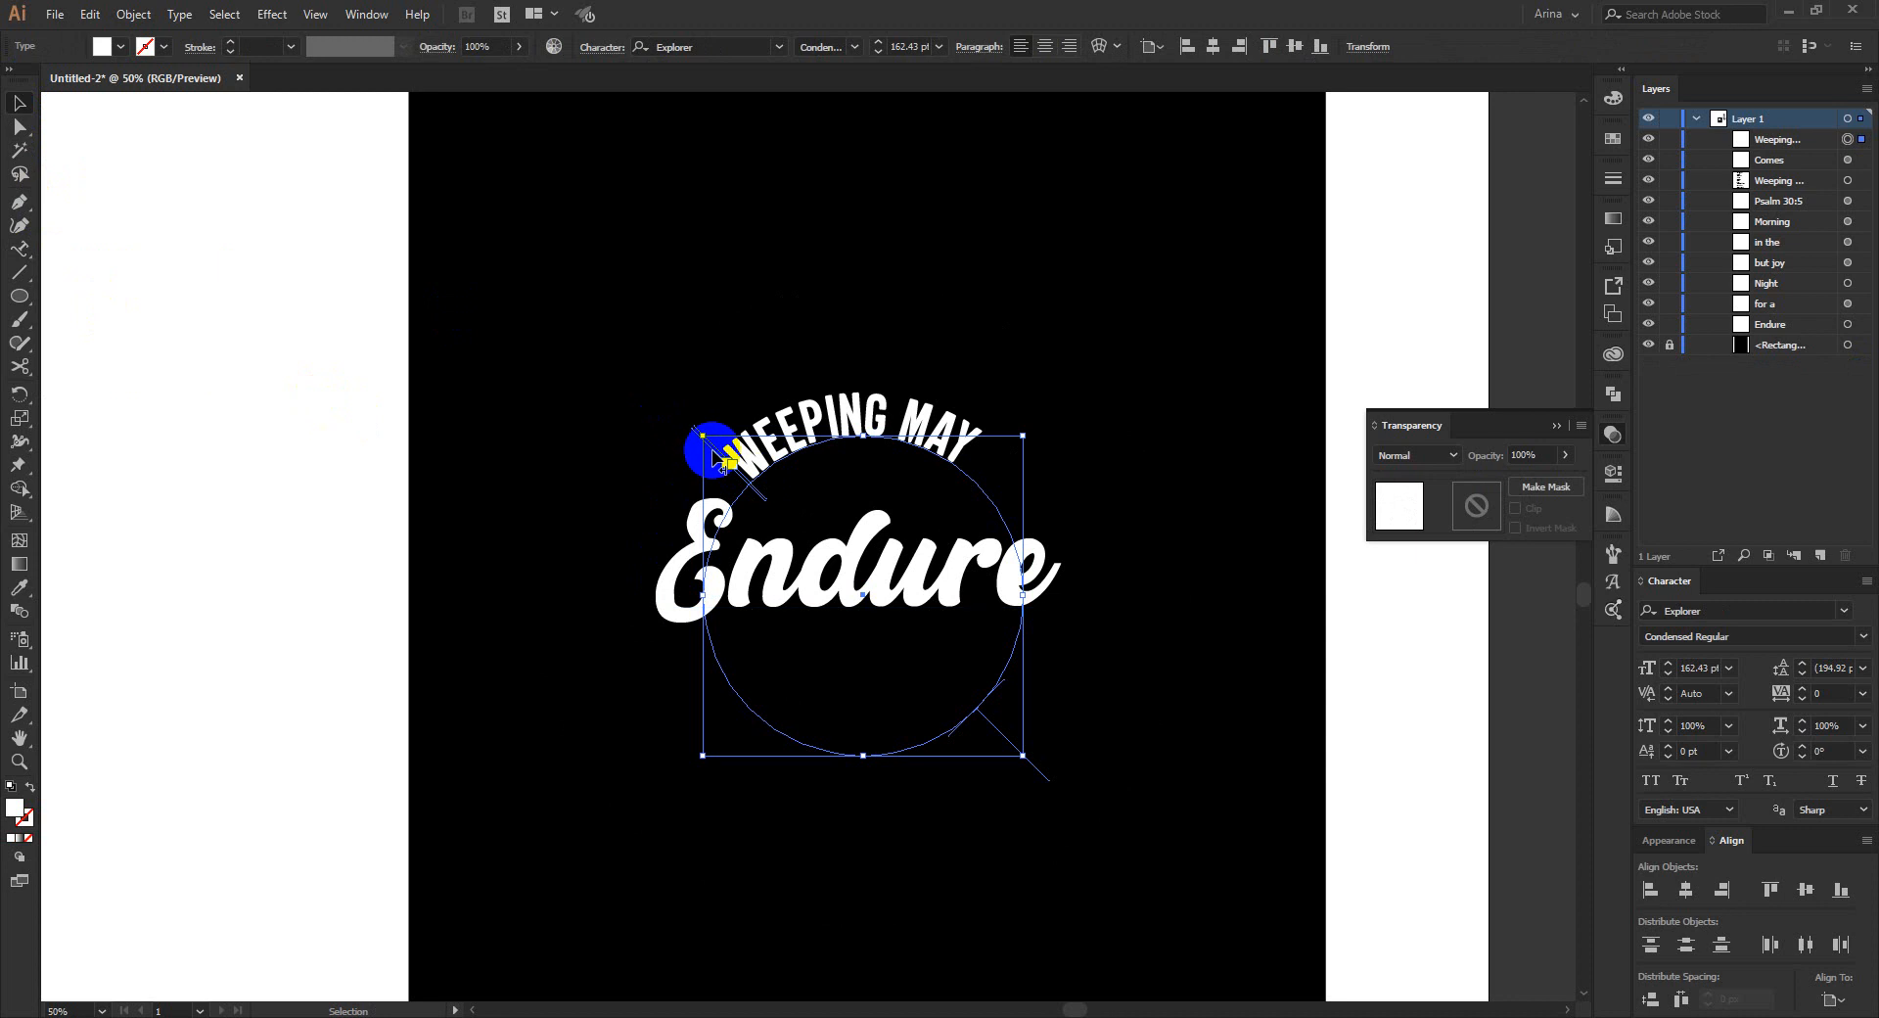
drag(722, 460, 1112, 596)
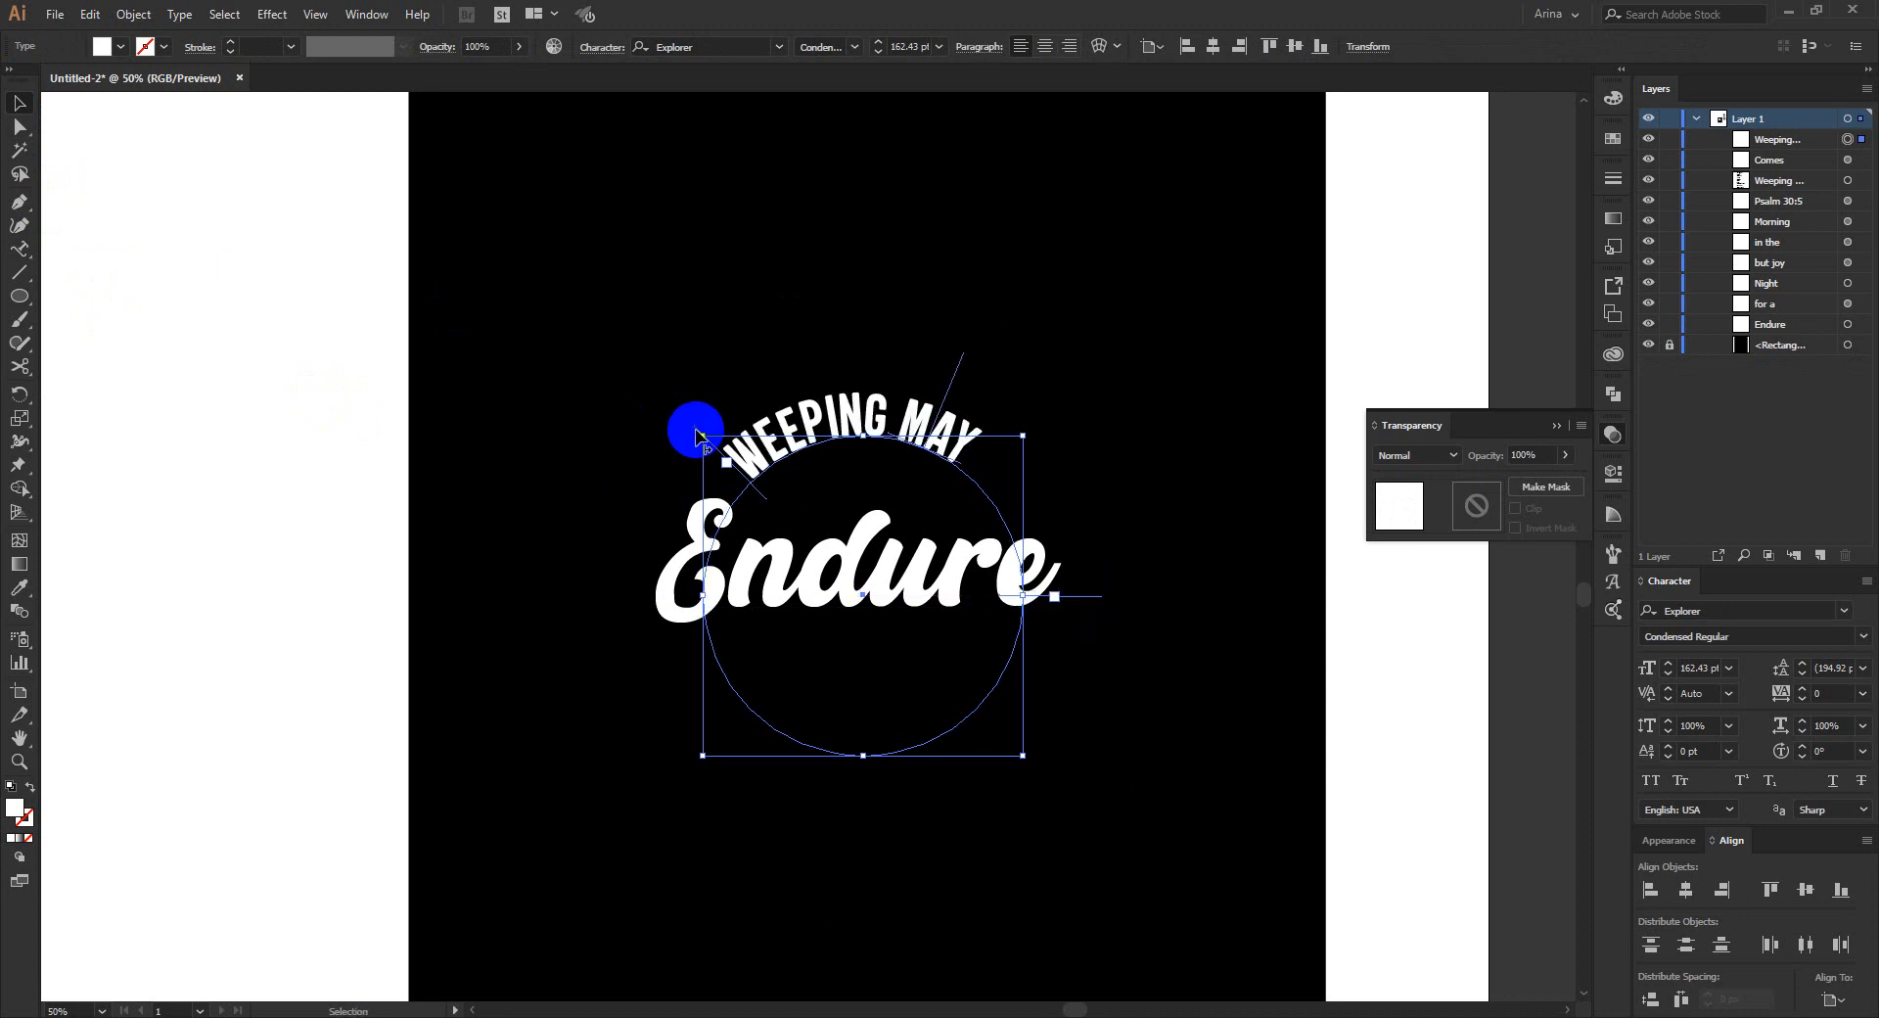
drag(698, 429, 624, 585)
click(1044, 46)
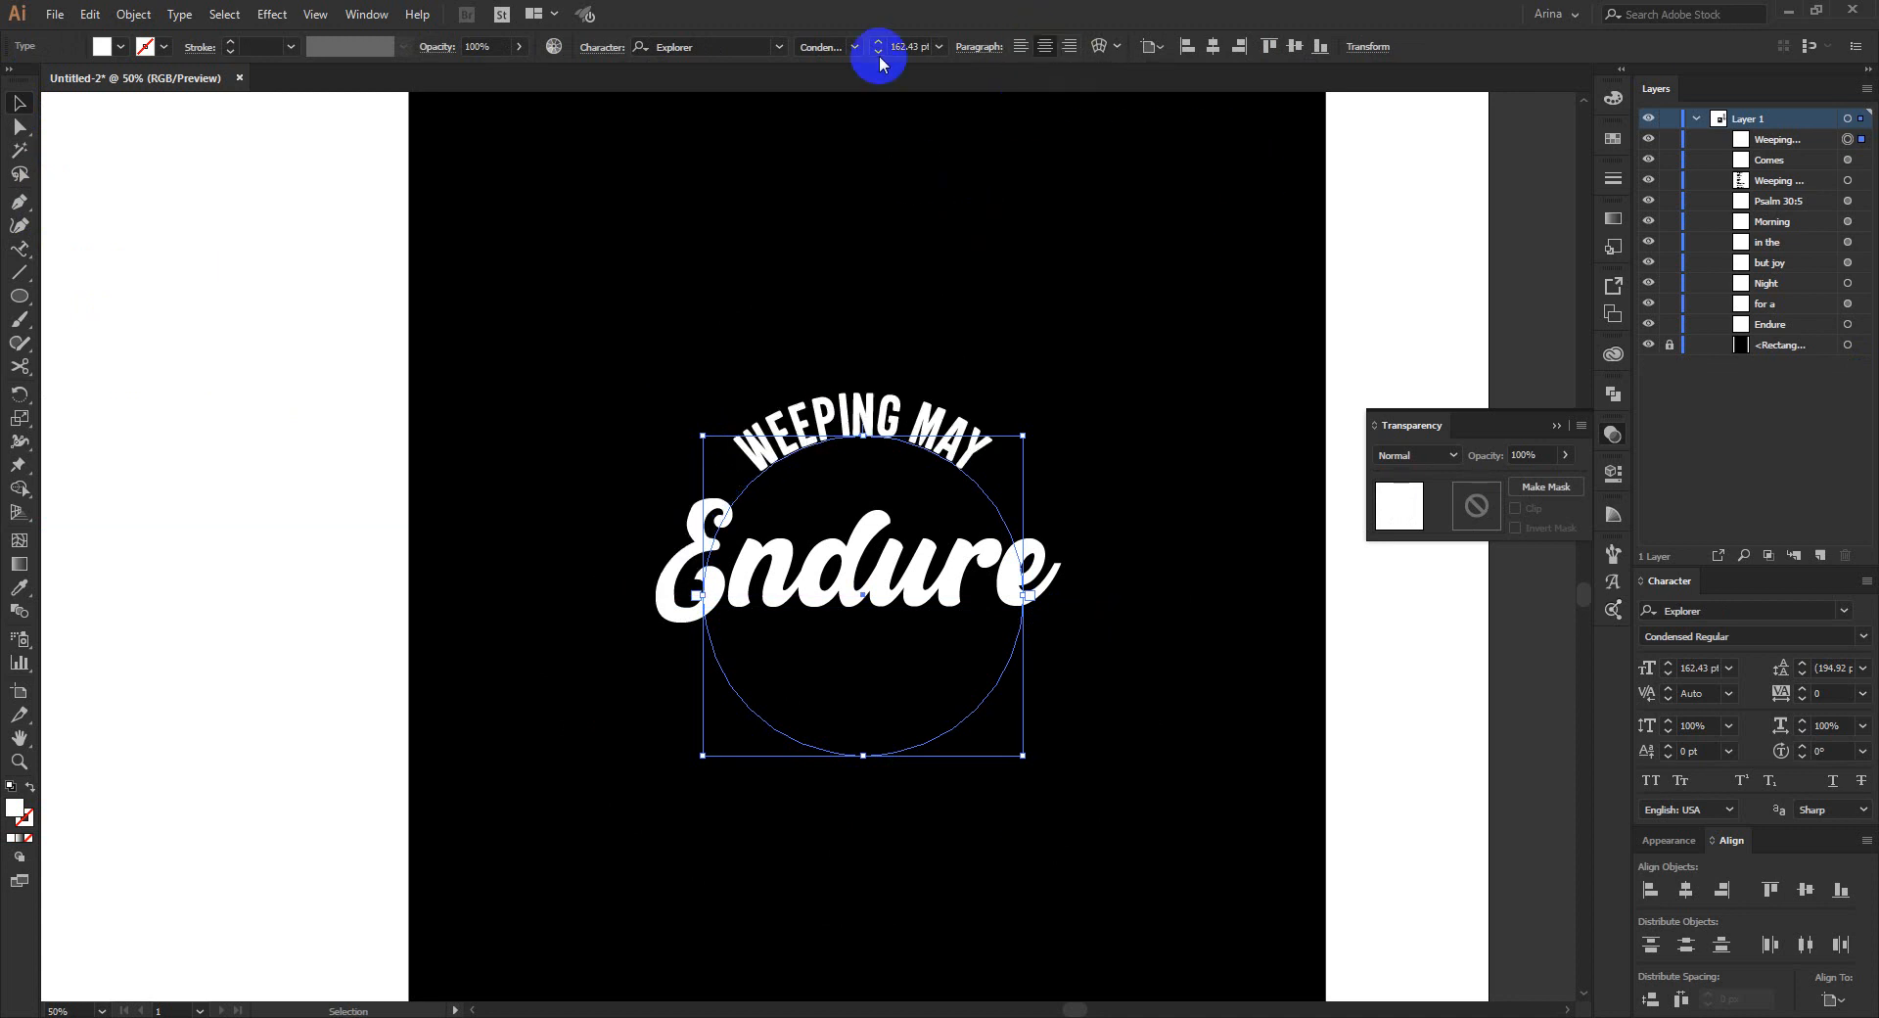
text(180)
key(Return)
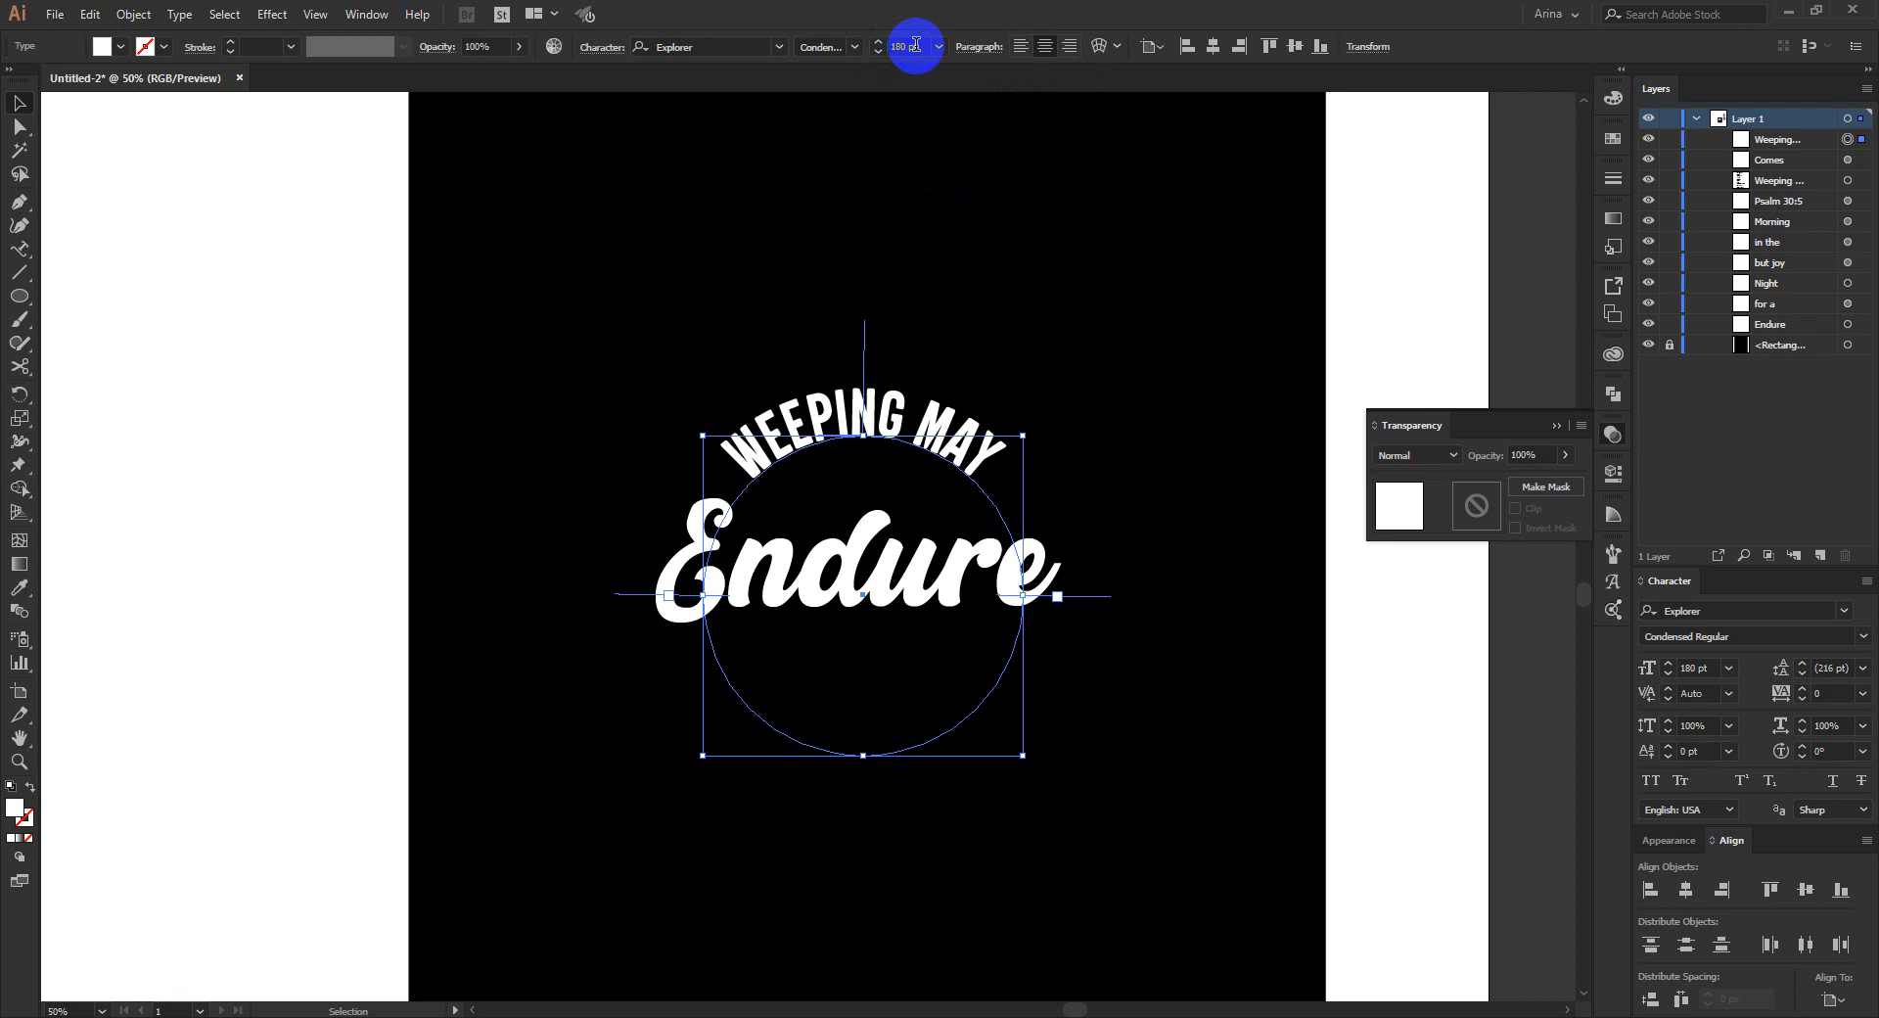
Nudge the arched "WEEPING MAY" text down and slightly right so it sits closer above "Endure".
key(shift+Down)
key(shift+Down)
key(shift+Down)
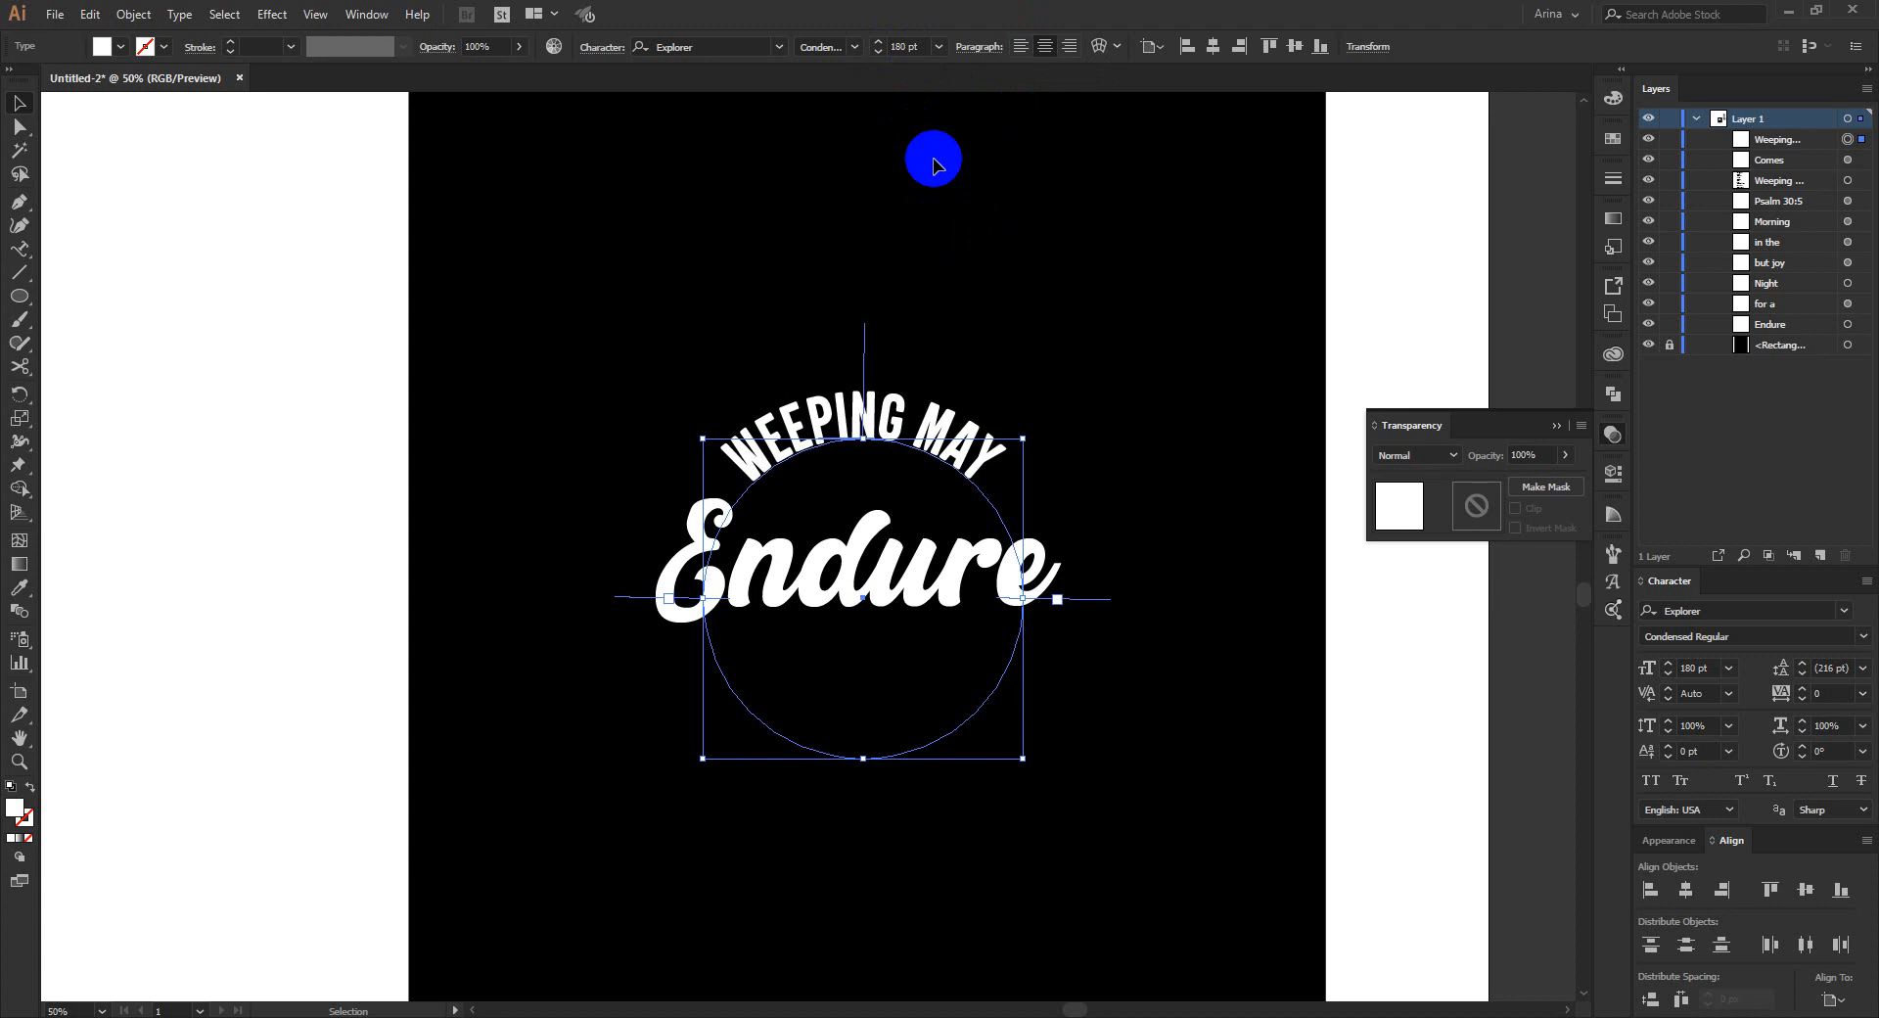
key(shift+Right)
key(shift+Right)
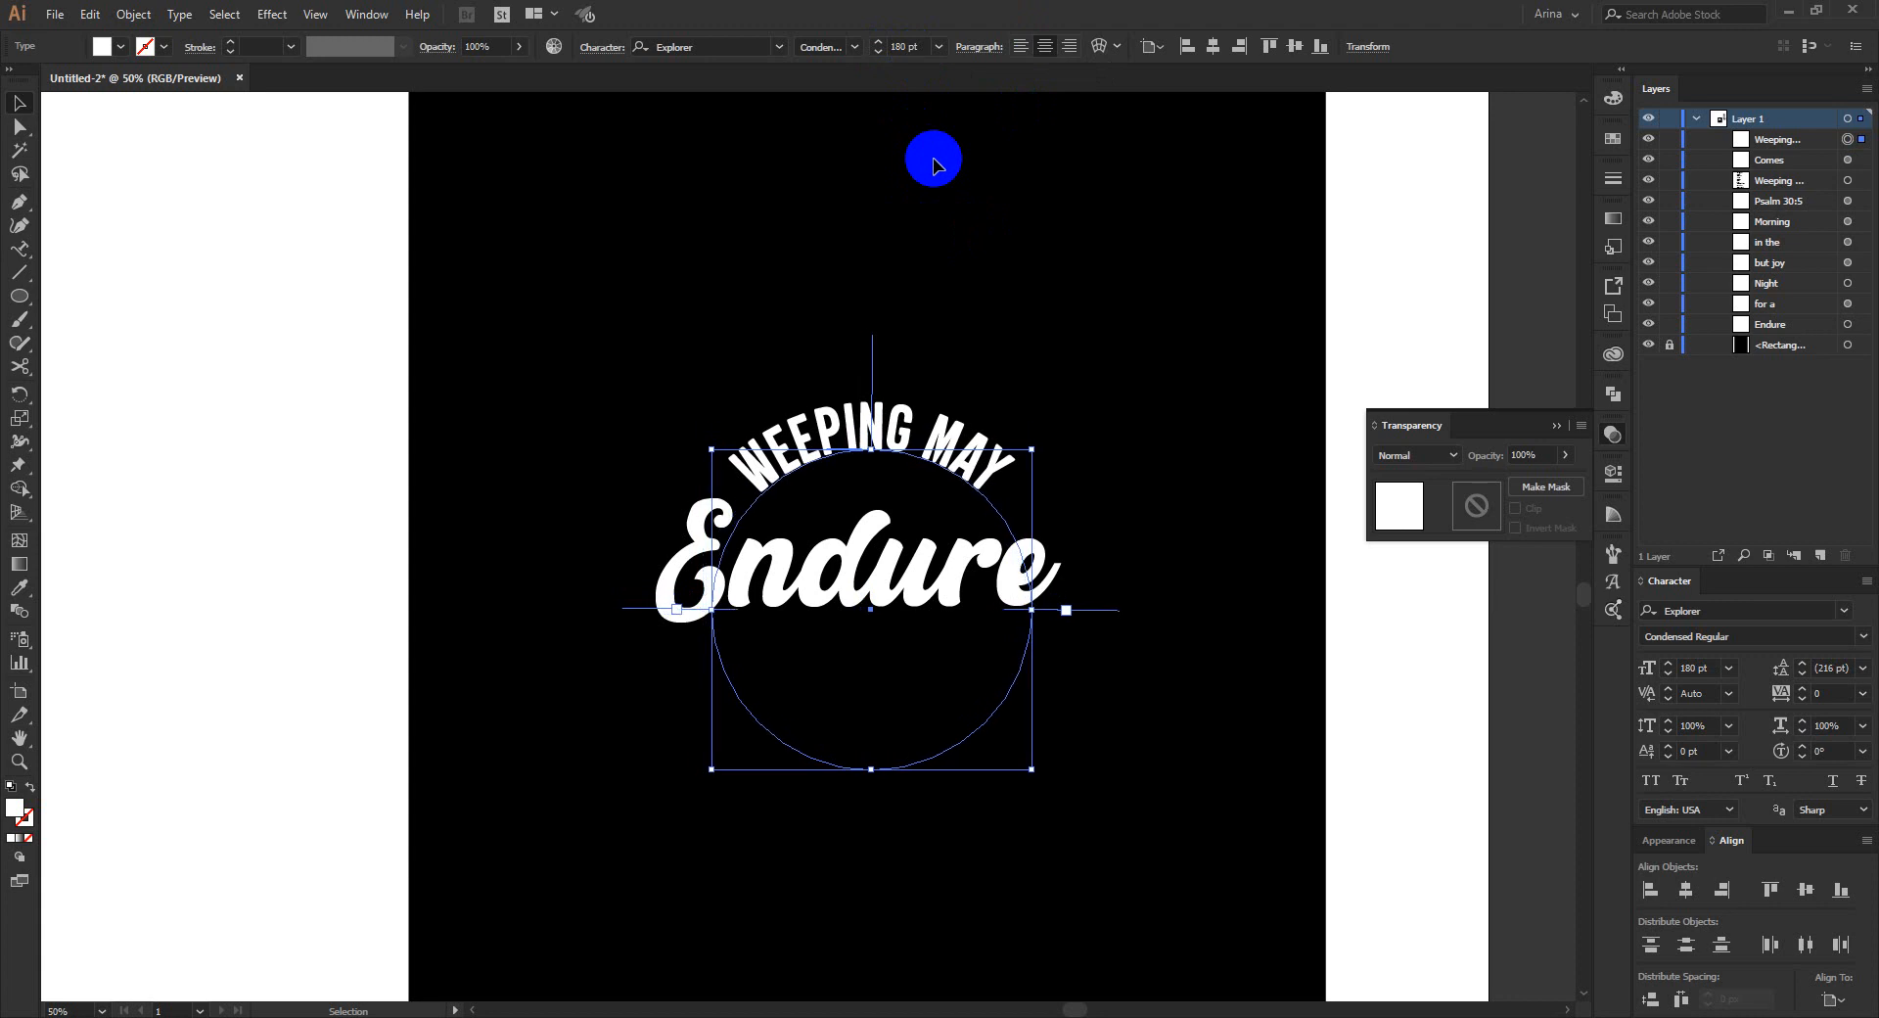
key(shift+Right)
key(shift+Down)
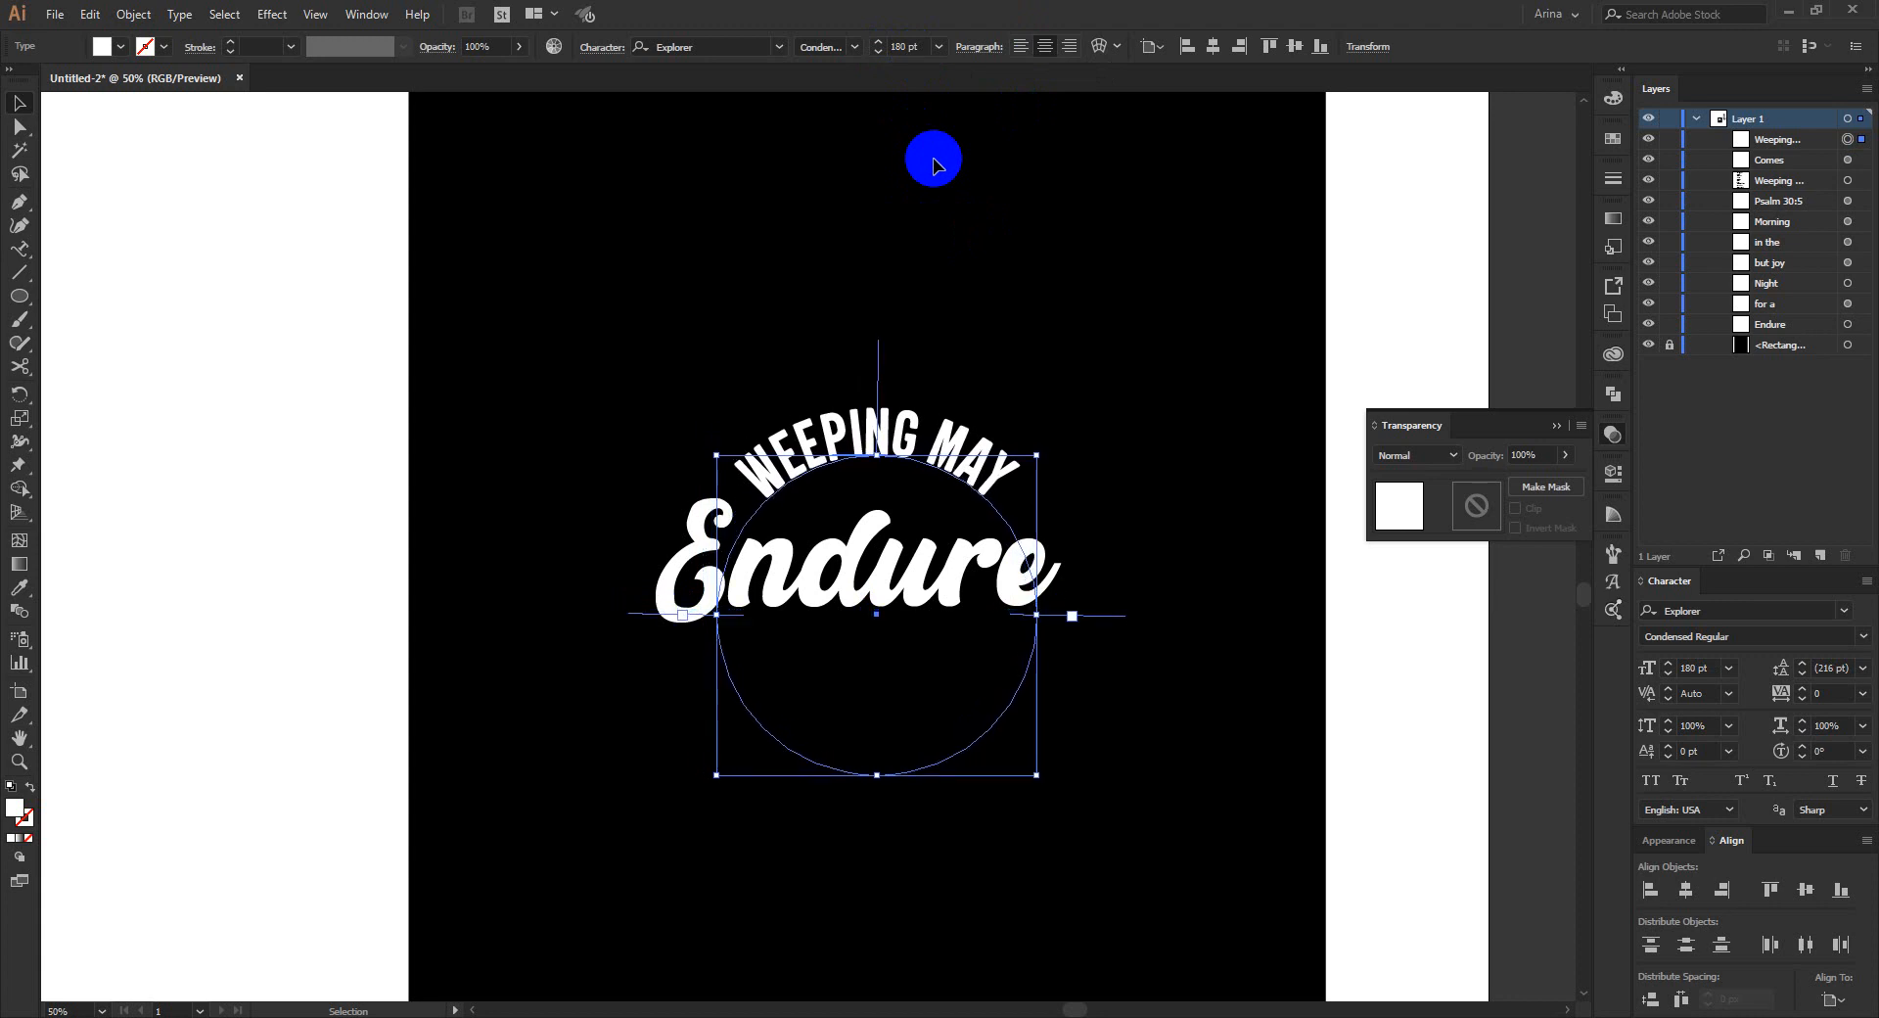
key(shift+Down)
click(932, 284)
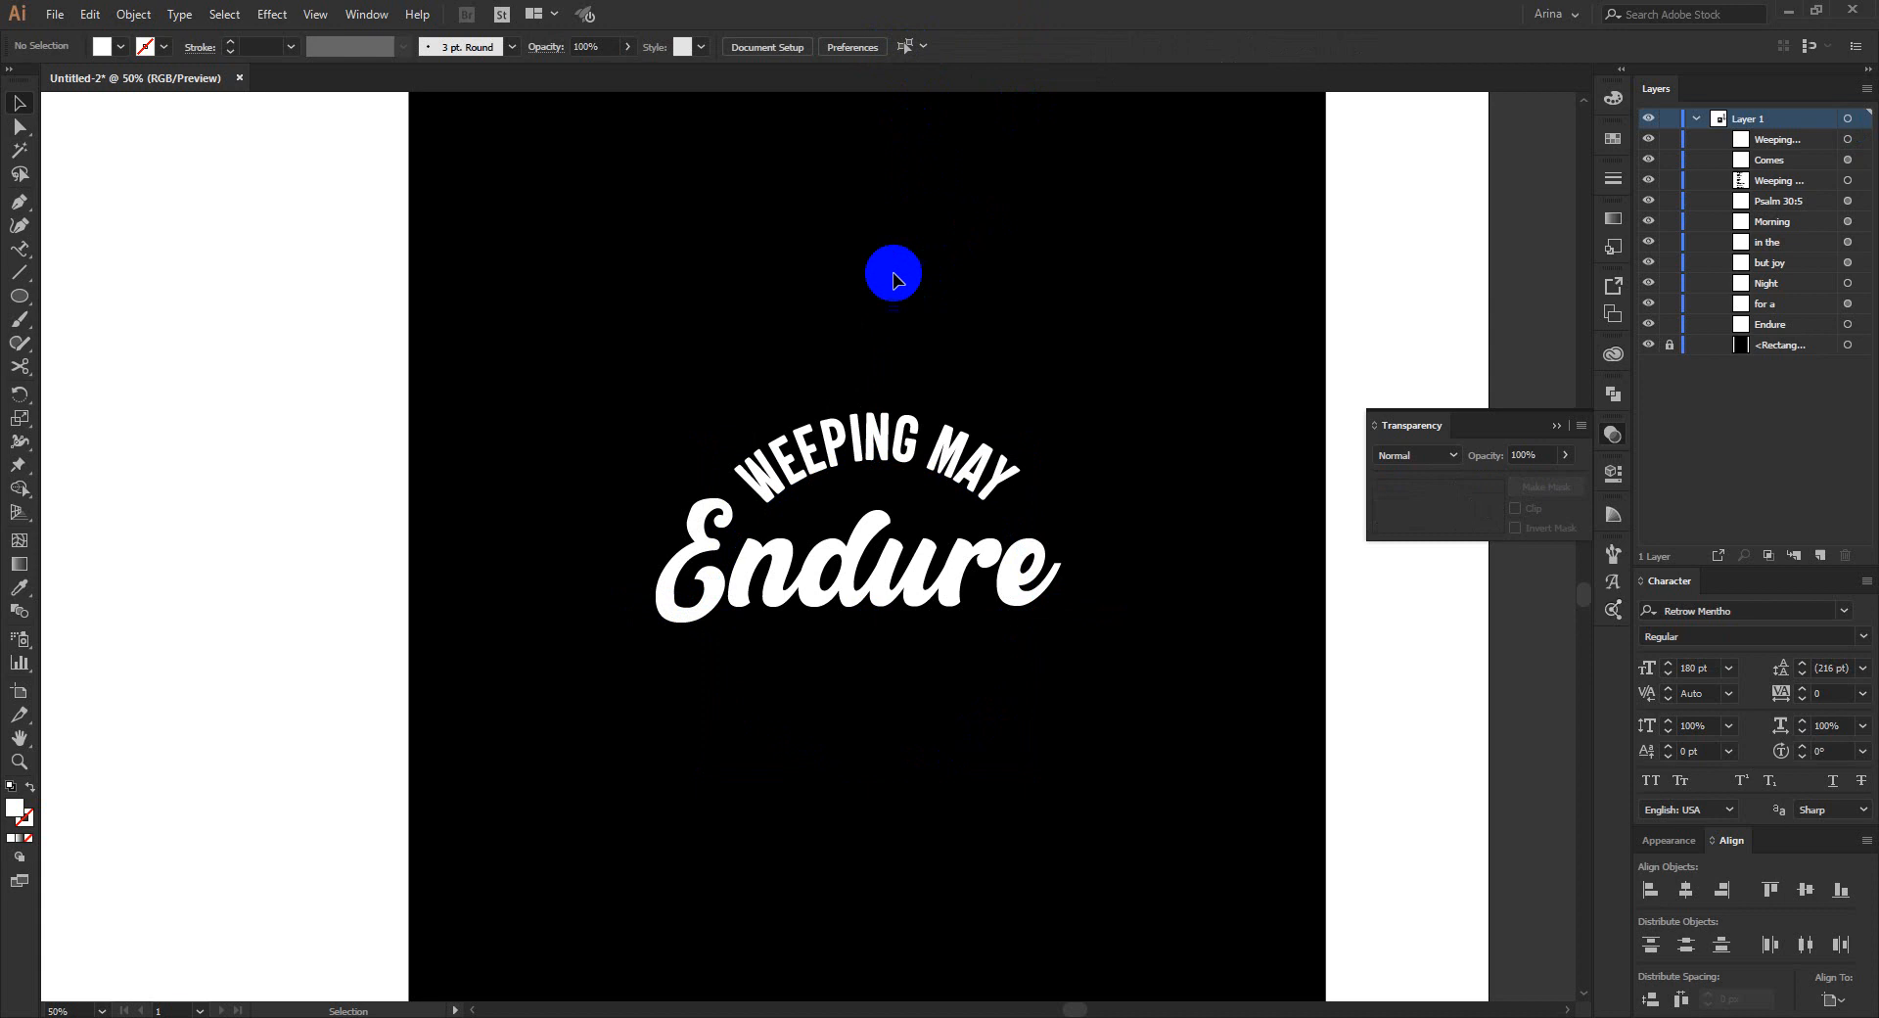
Convert the arched "WEEPING MAY" and the "Endure" text to outlines.
drag(630, 328, 1111, 727)
click(1077, 369)
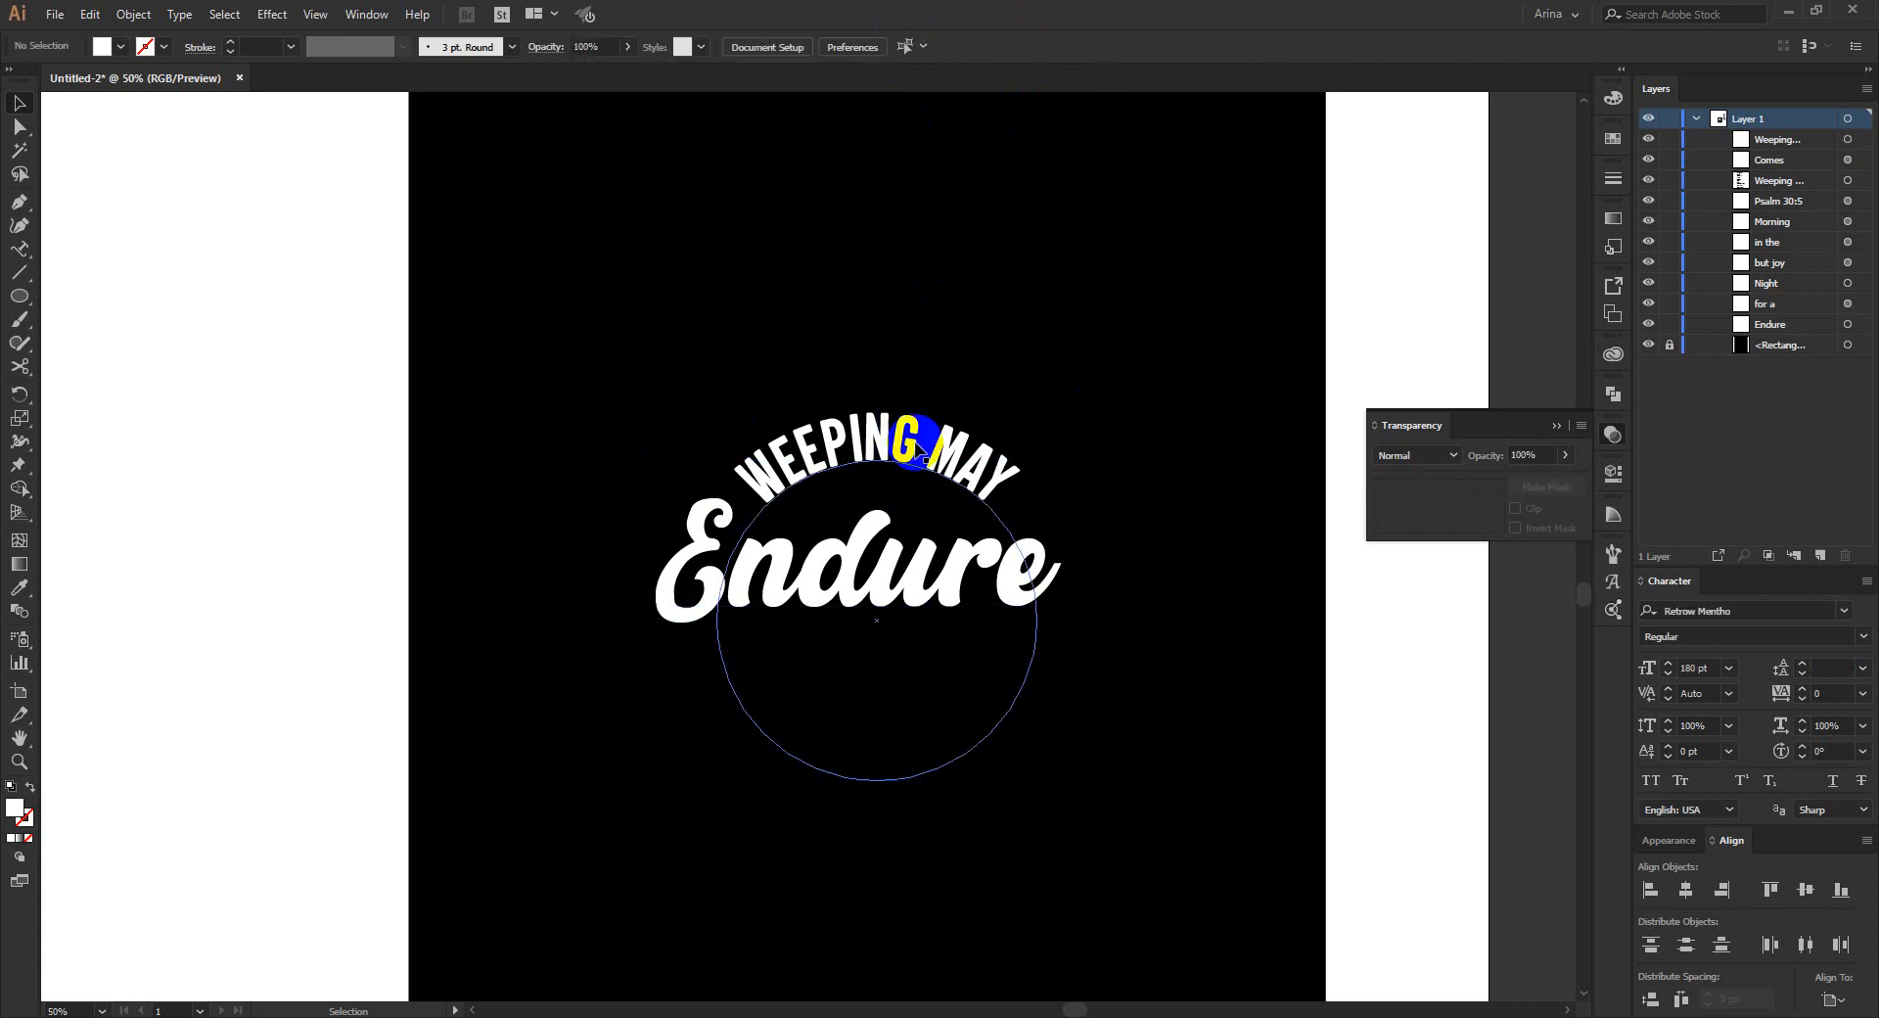
scroll(1036, 312, down, 1)
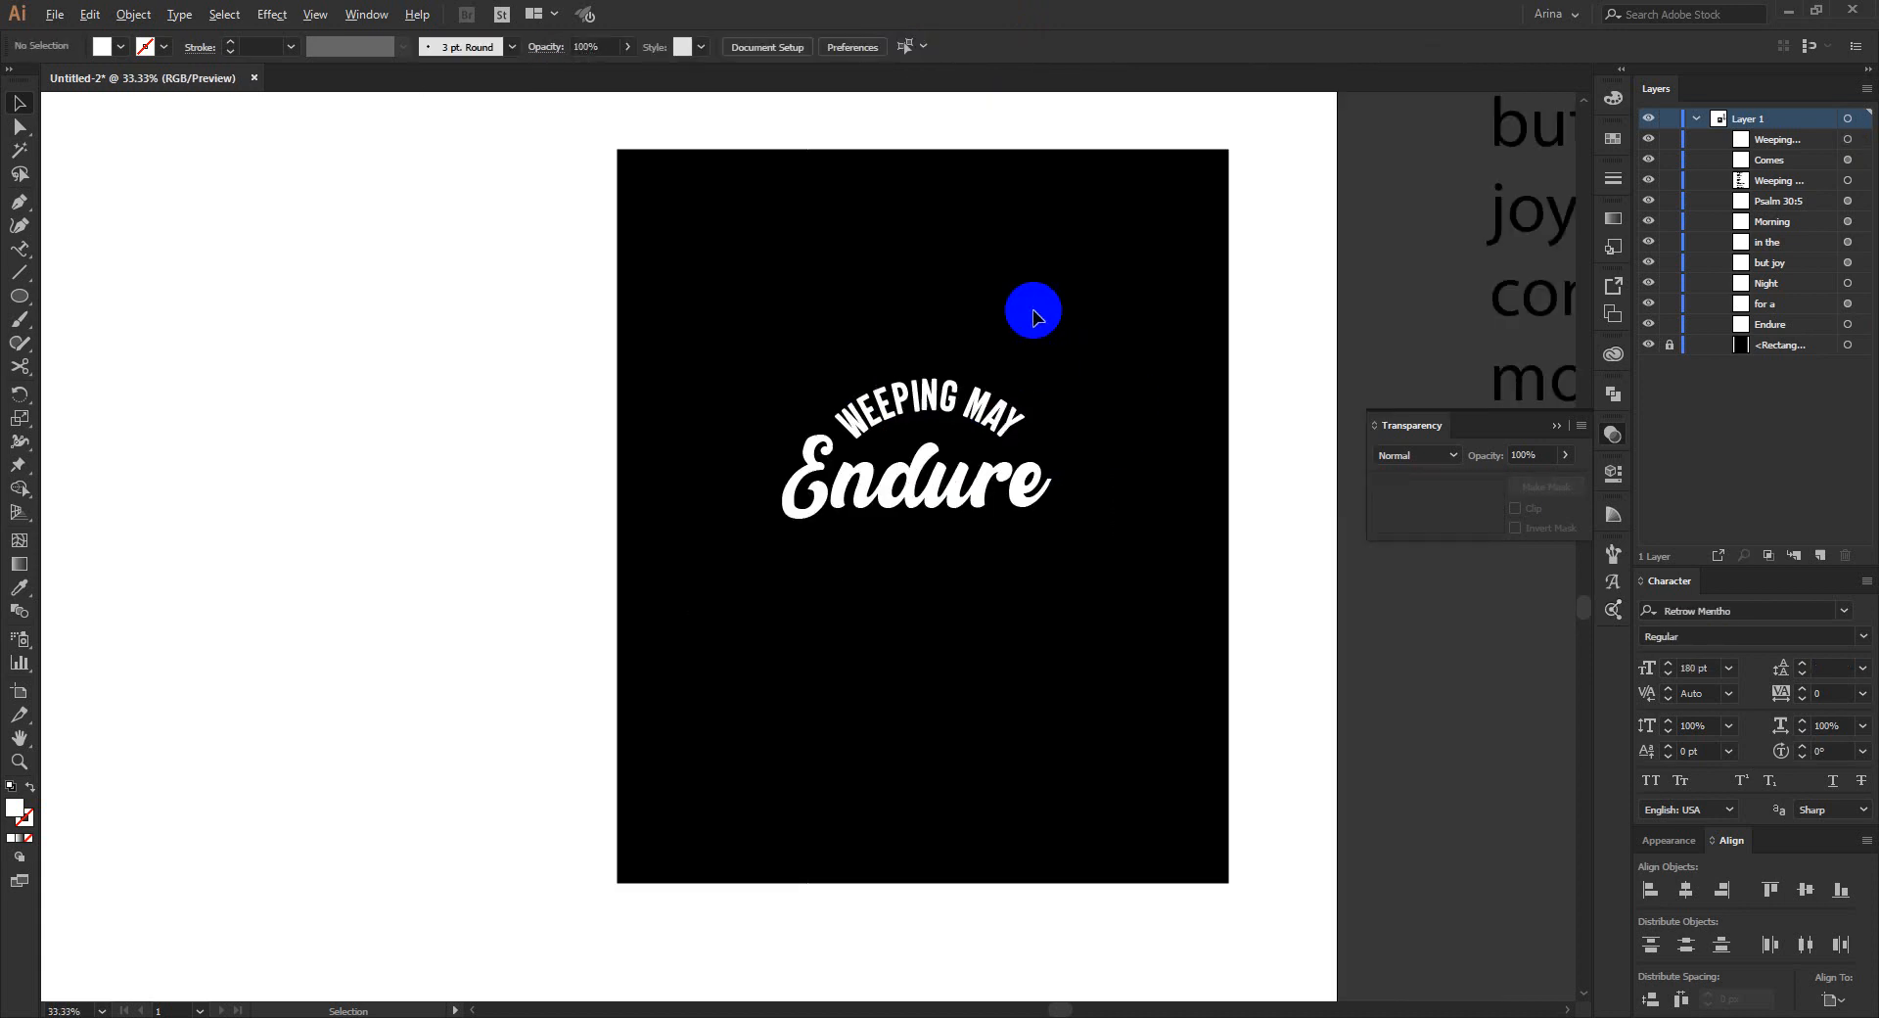
scroll(1033, 314, down, 1)
scroll(1019, 537, up, 2)
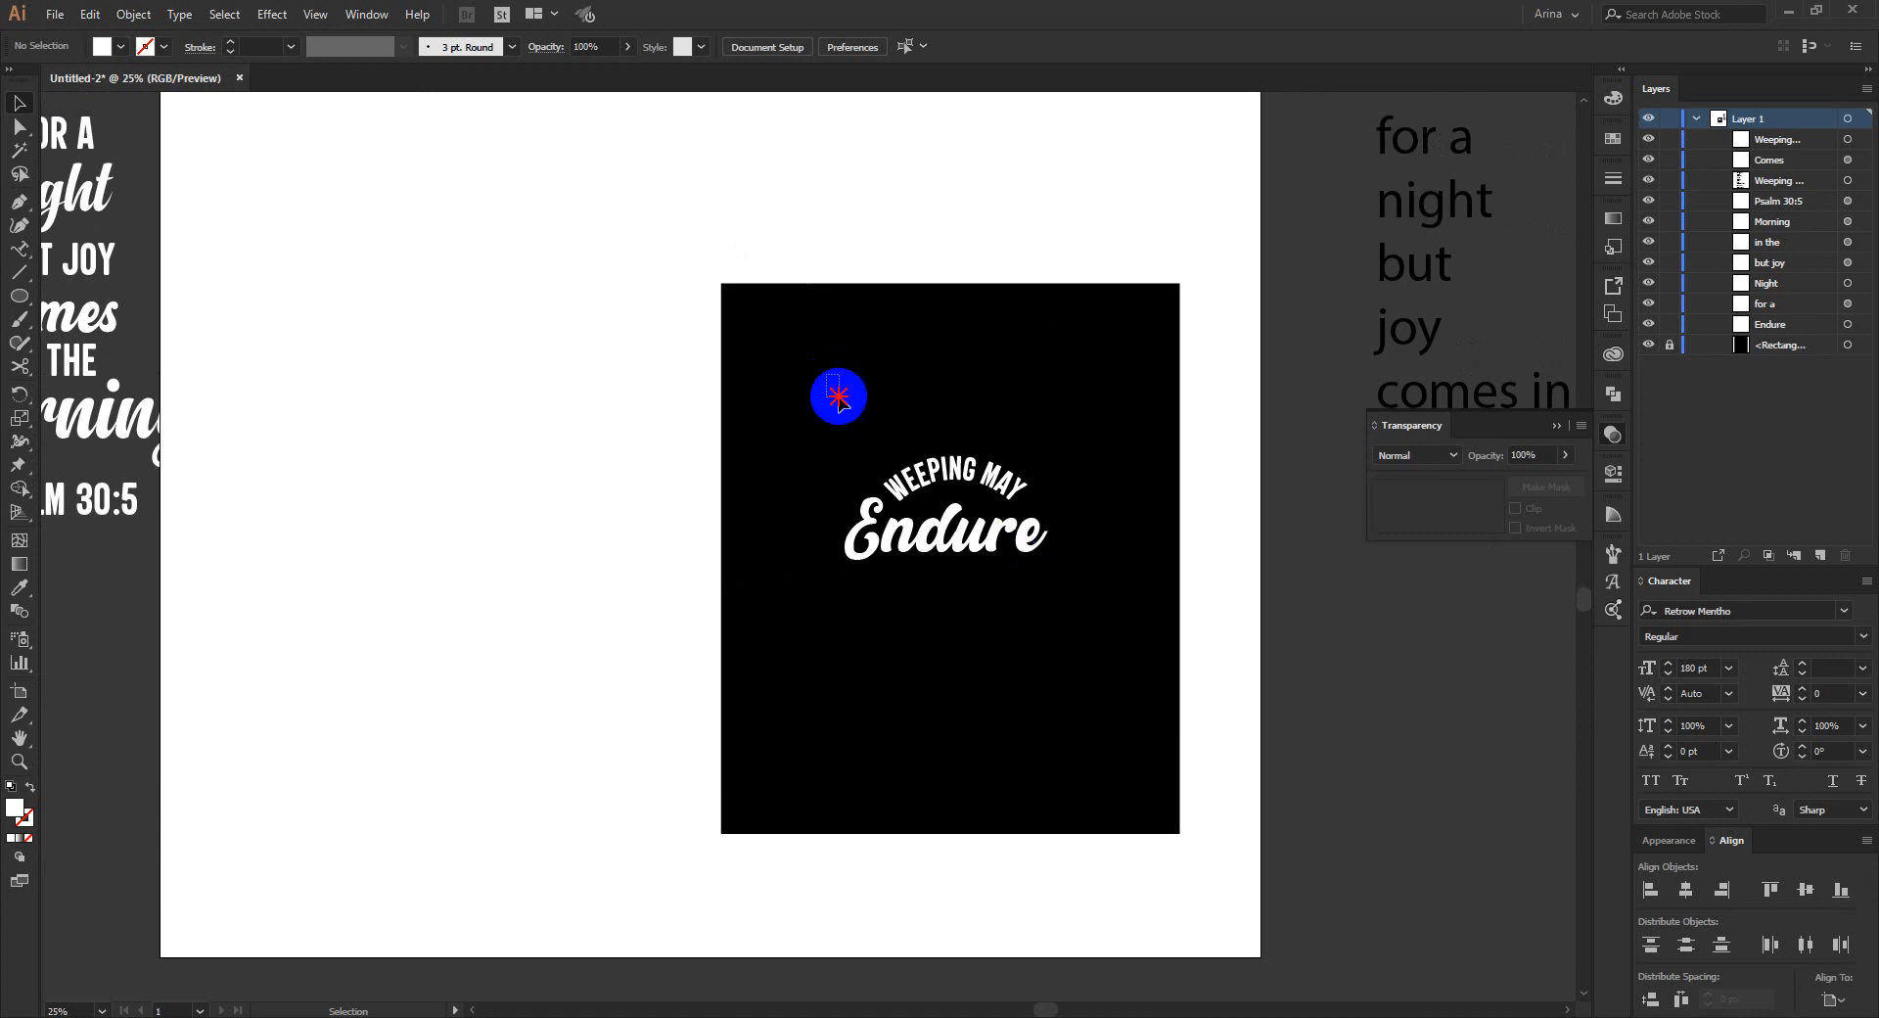
drag(839, 395, 1055, 551)
right_click(1020, 538)
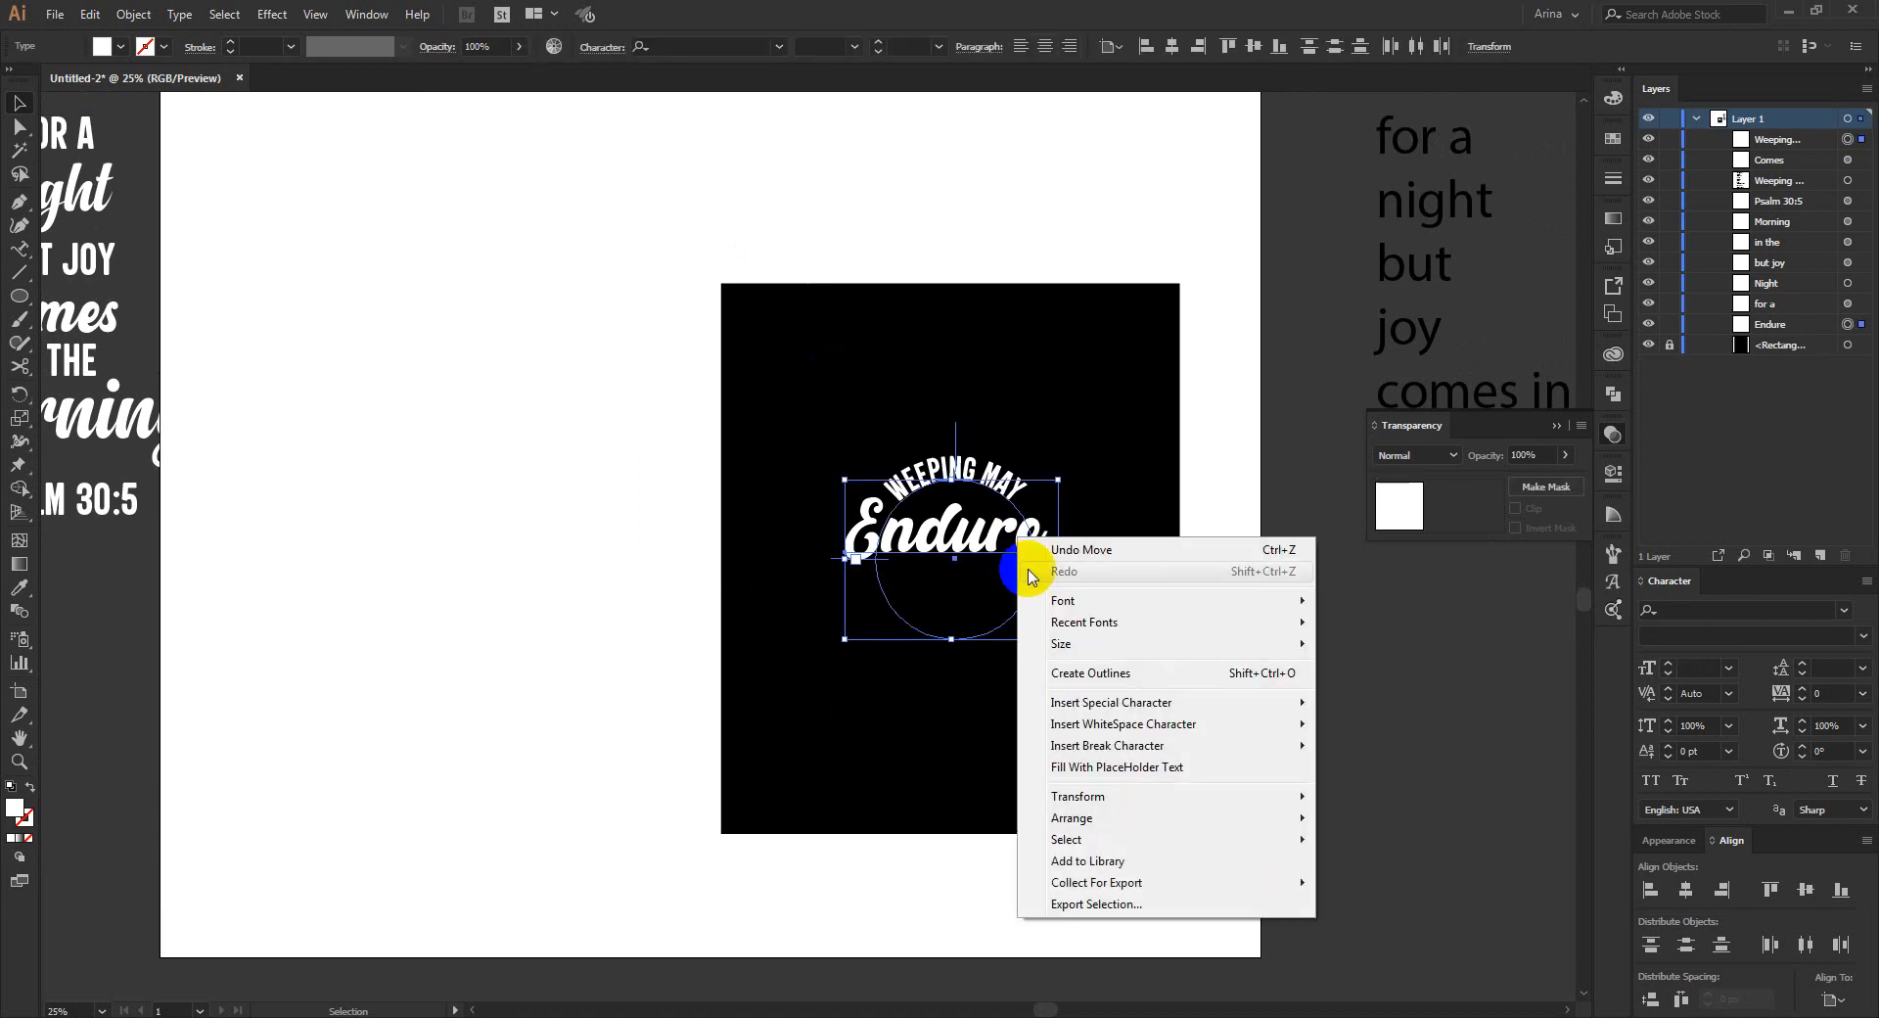
click(1075, 675)
click(415, 658)
scroll(415, 658, up, 1)
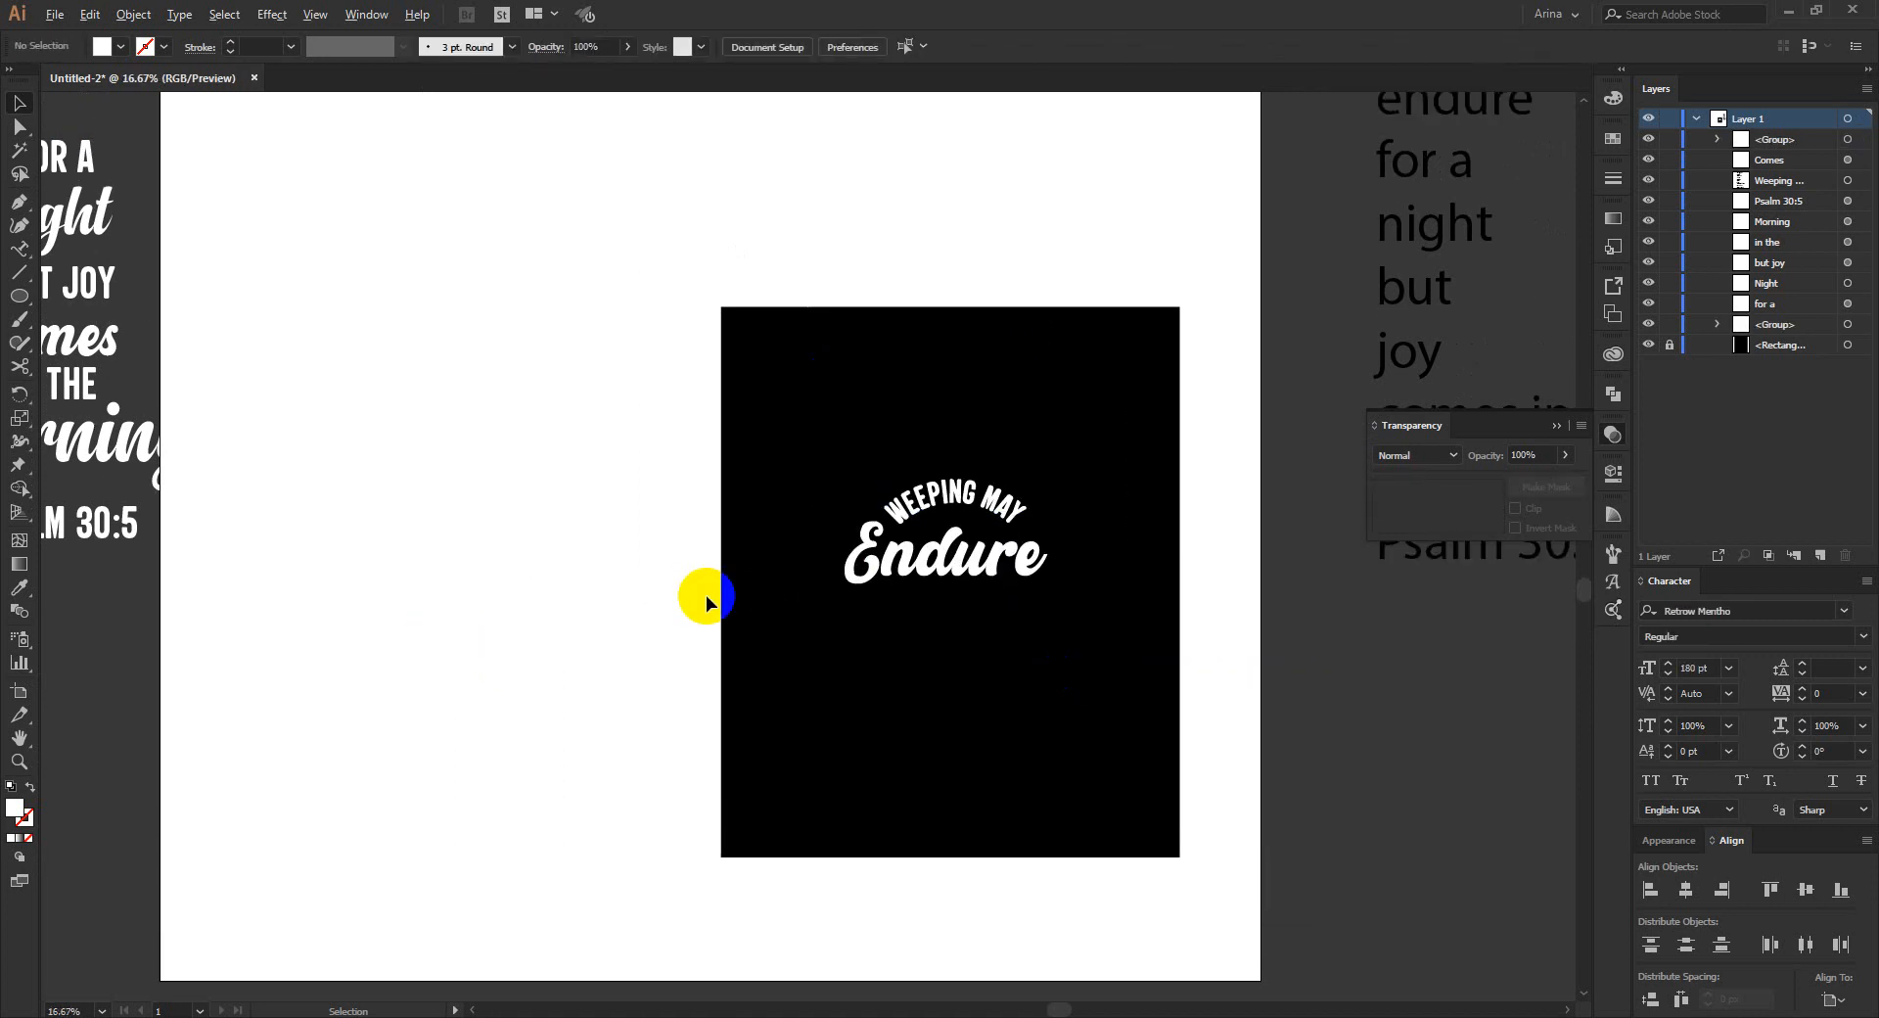
Move the "FOR A" line from beside the artboard onto the black rectangle, just below "Endure".
scroll(707, 596, down, 1)
drag(260, 302, 876, 556)
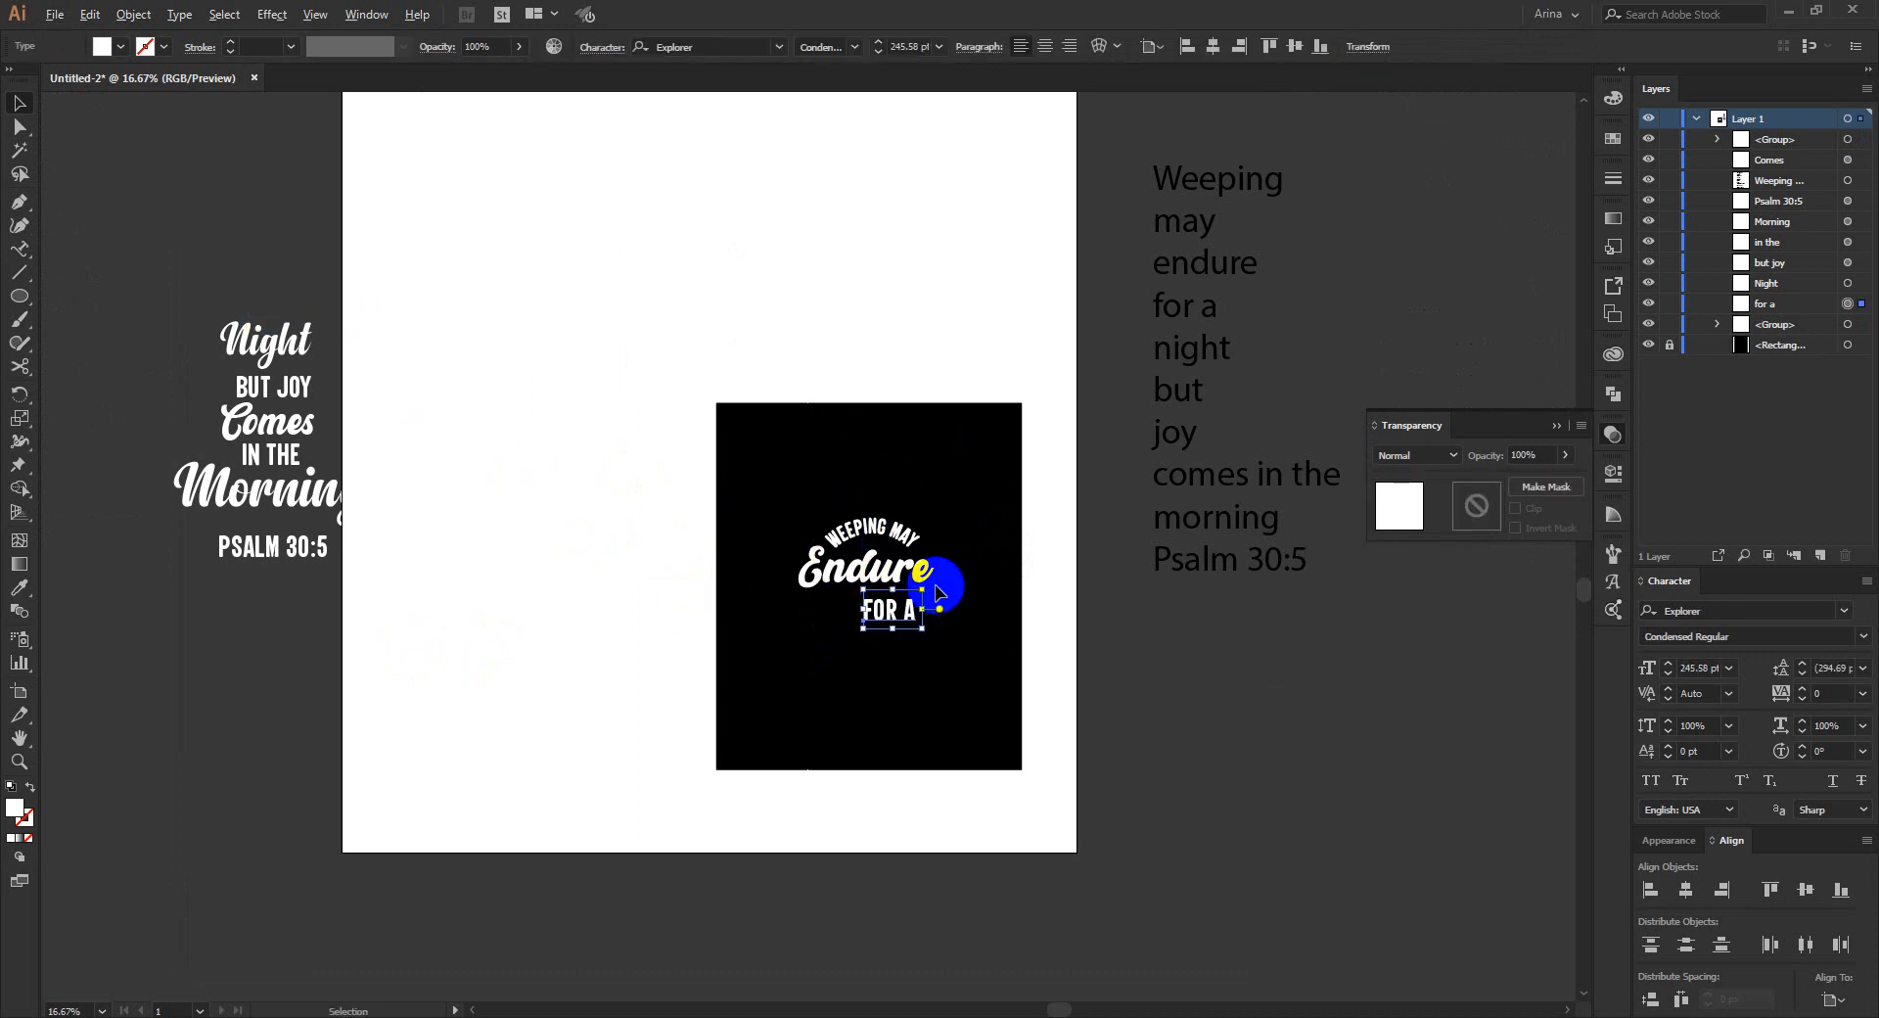
scroll(940, 583, up, 3)
scroll(936, 590, down, 2)
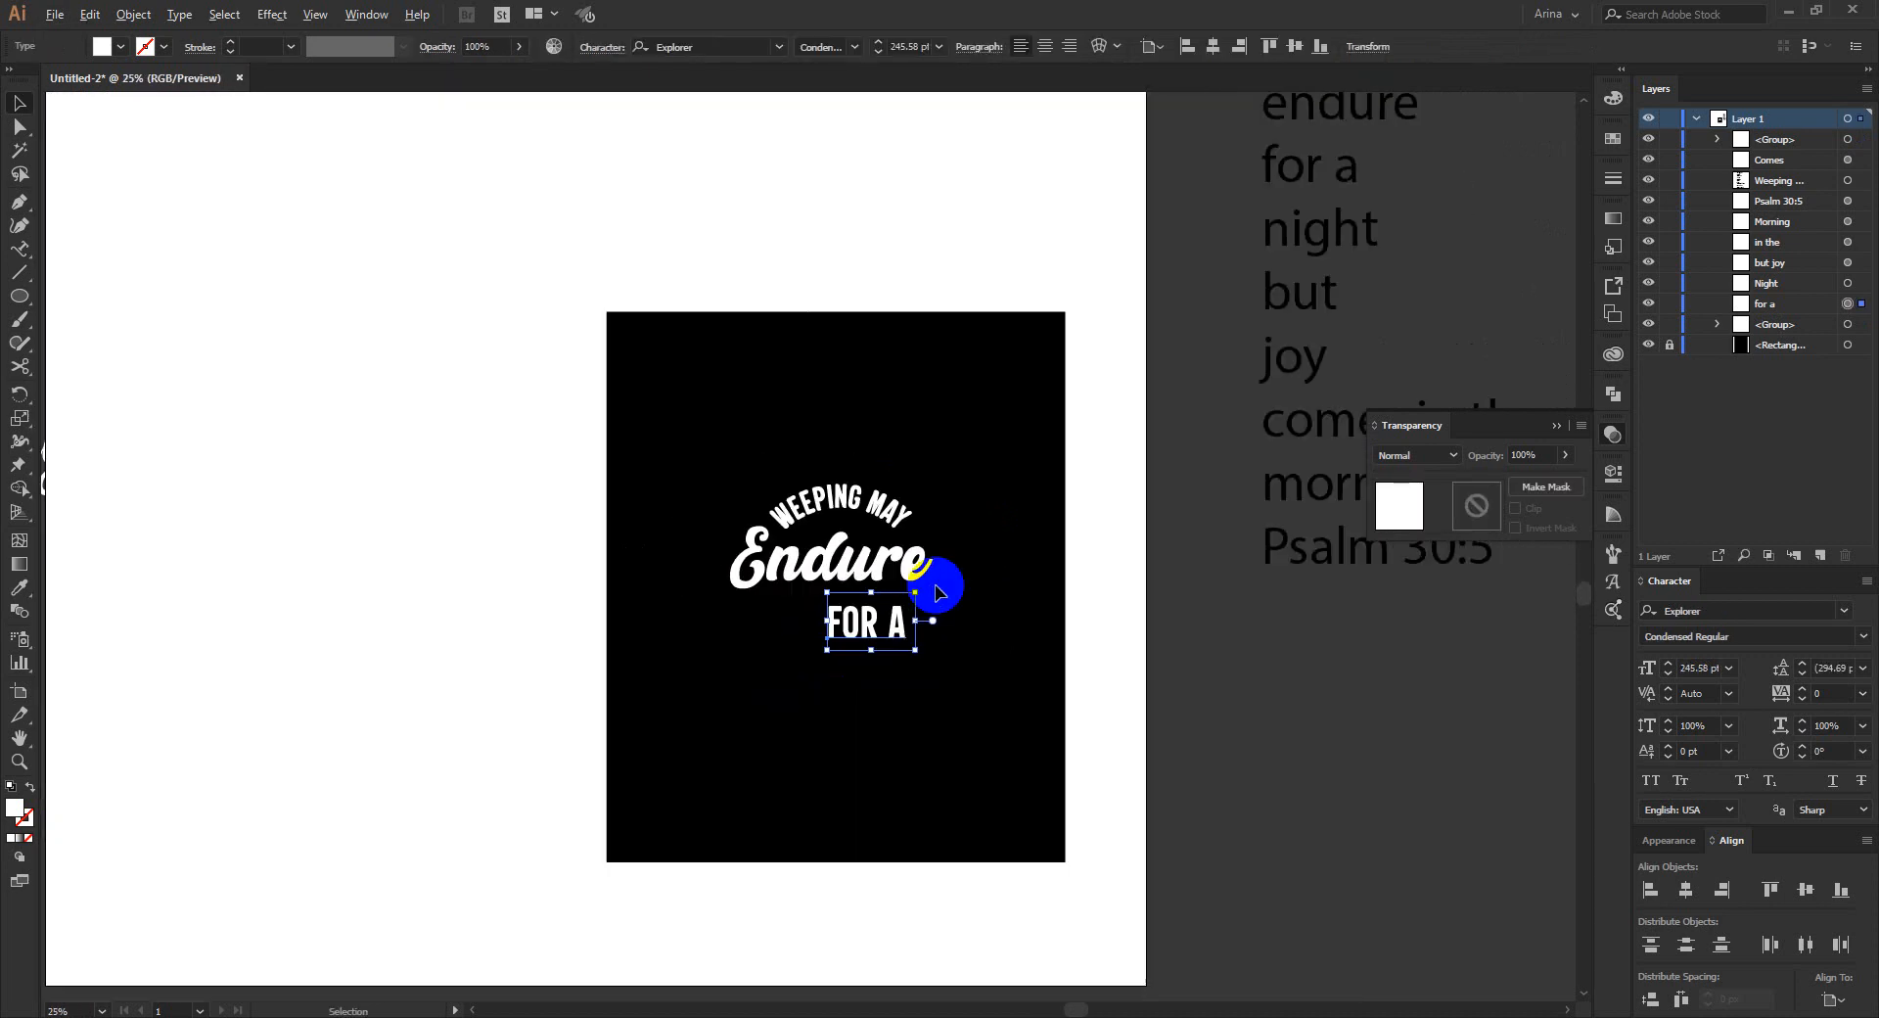
scroll(937, 590, down, 1)
Bring the "Night" text onto the black rectangle and place it centered directly beneath "FOR A".
drag(279, 353, 824, 645)
scroll(881, 568, up, 2)
scroll(884, 570, up, 1)
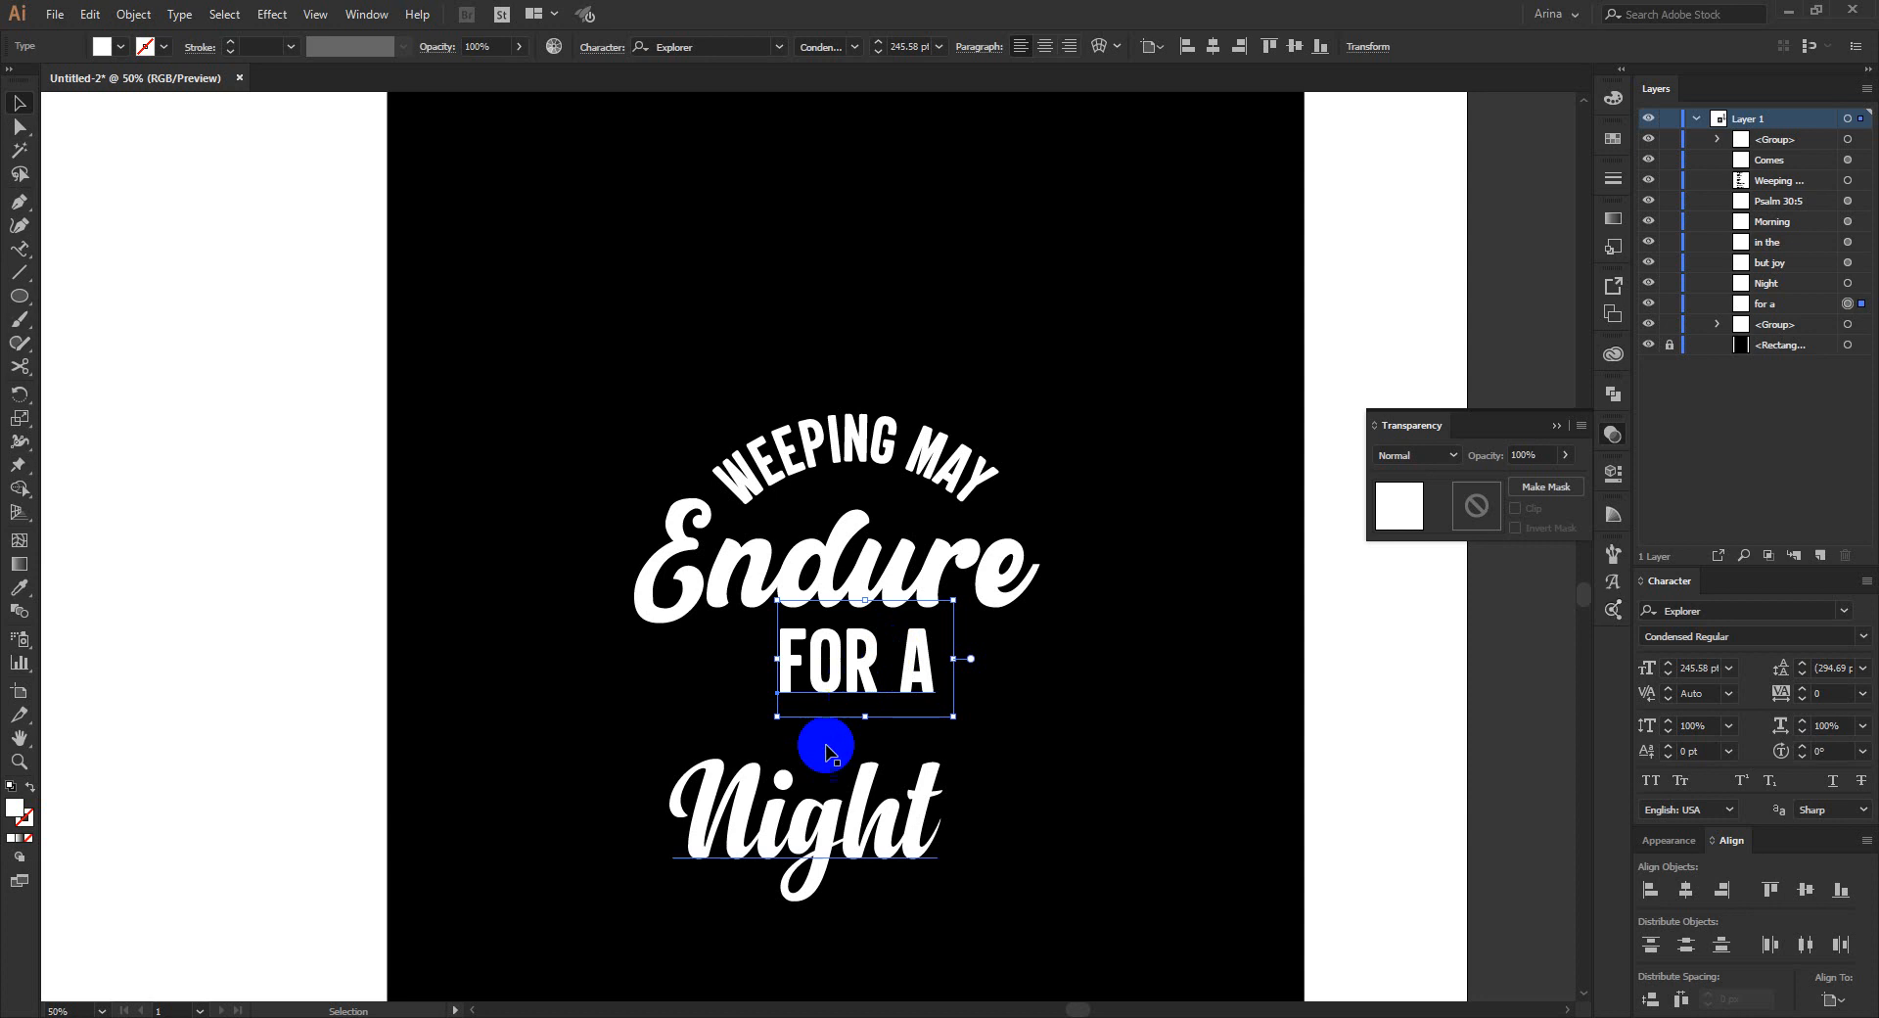
click(811, 827)
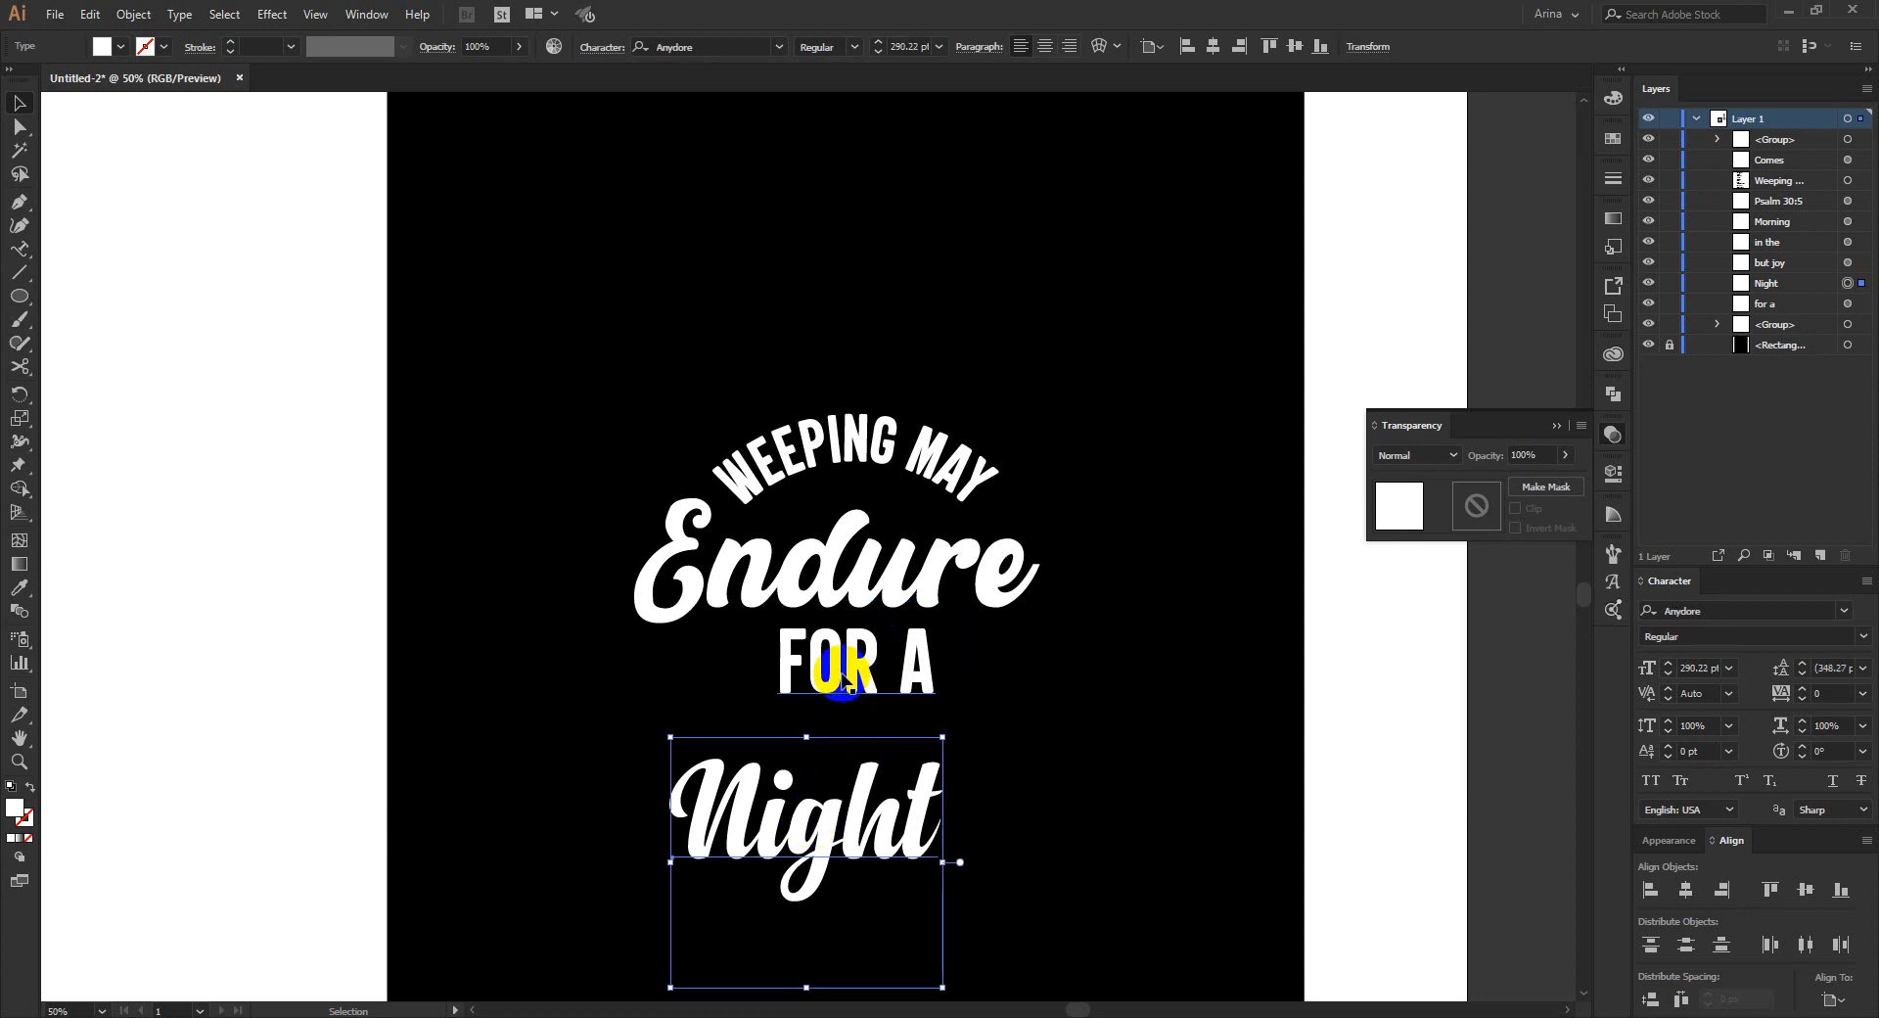
drag(891, 814, 938, 759)
scroll(862, 685, up, 1)
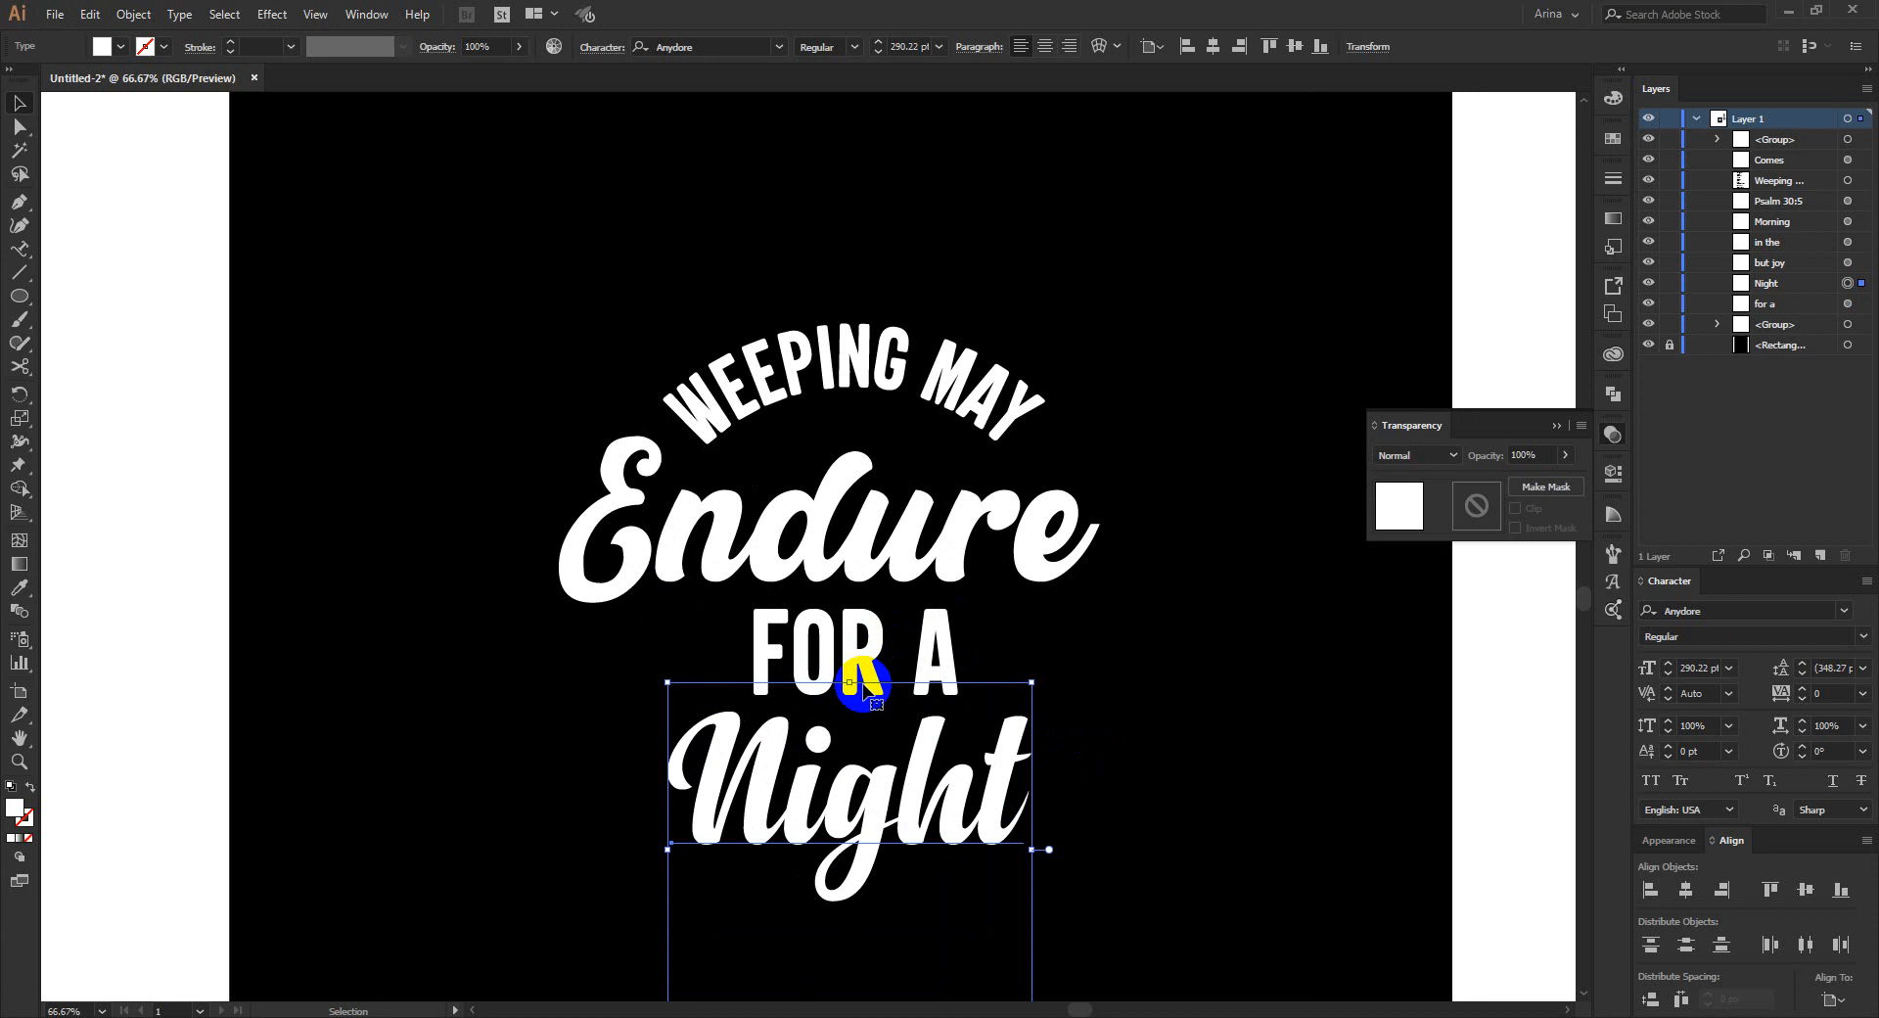
click(546, 469)
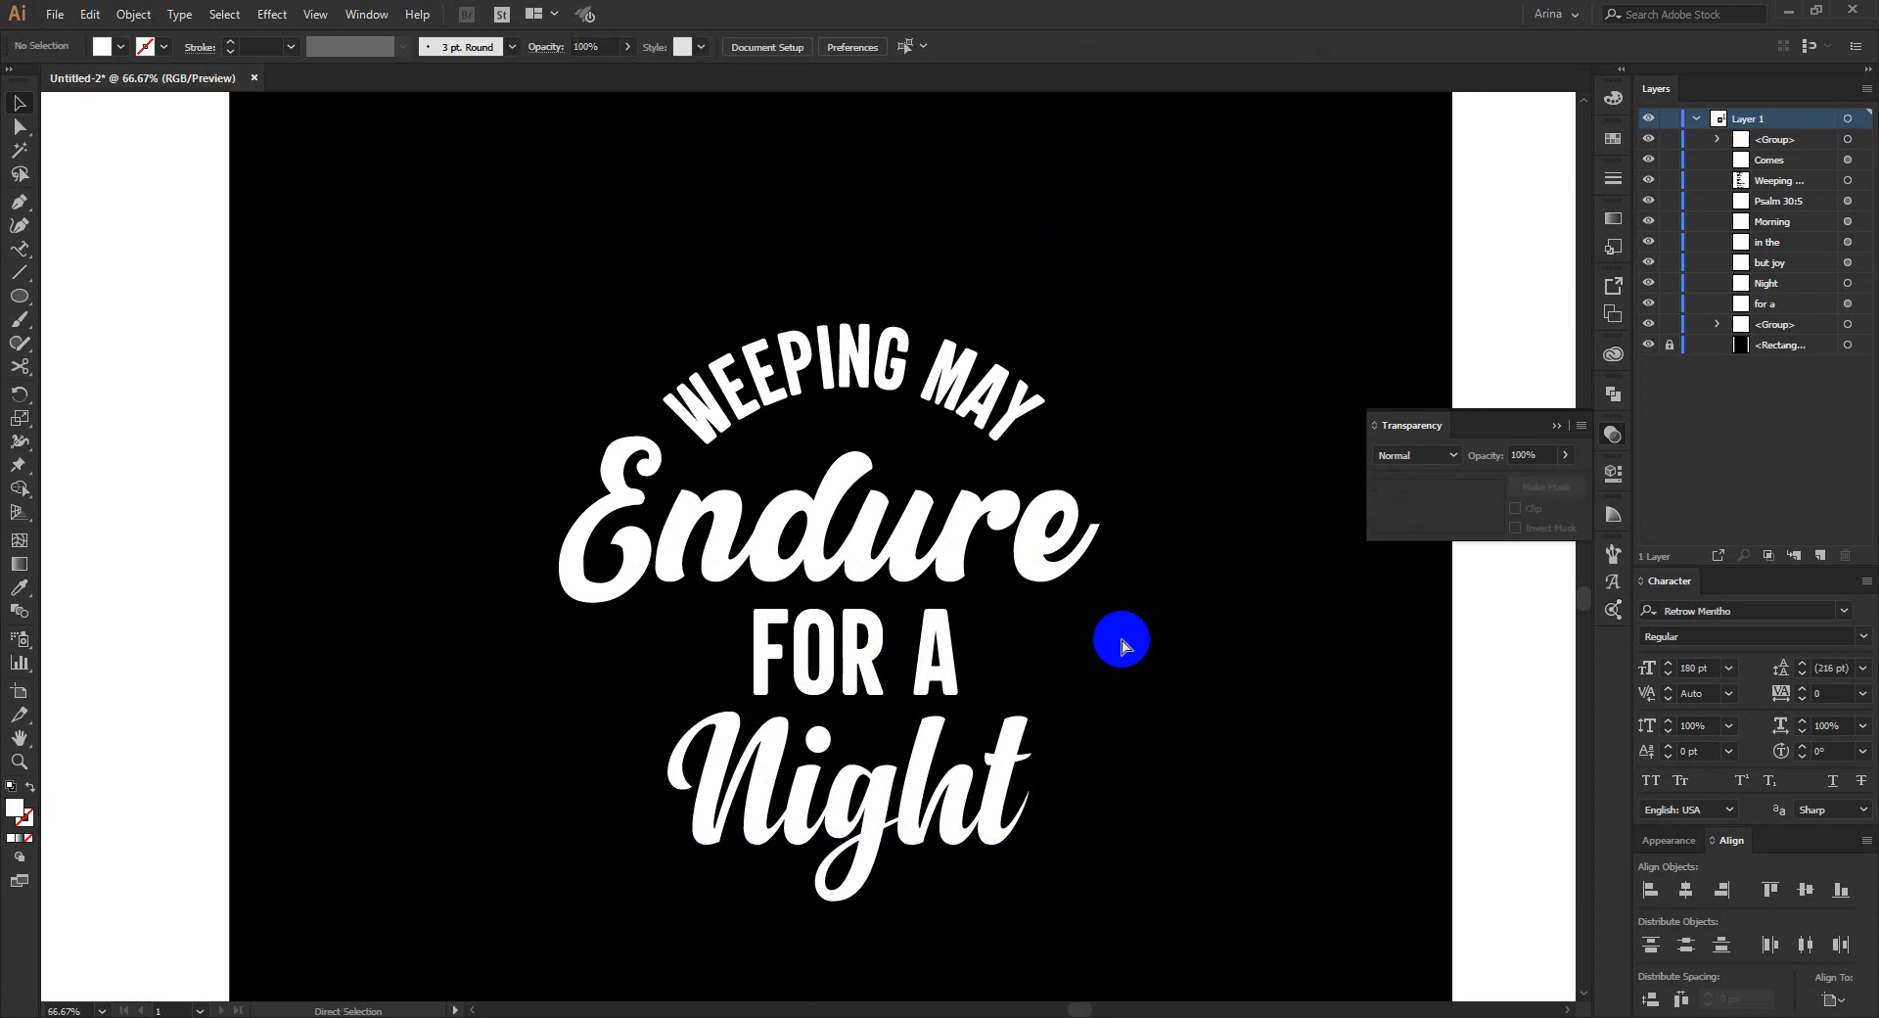
Show the rulers and place vertical guides at the left and right edges of "Endure".
key(ctrl+r)
drag(1069, 100, 558, 672)
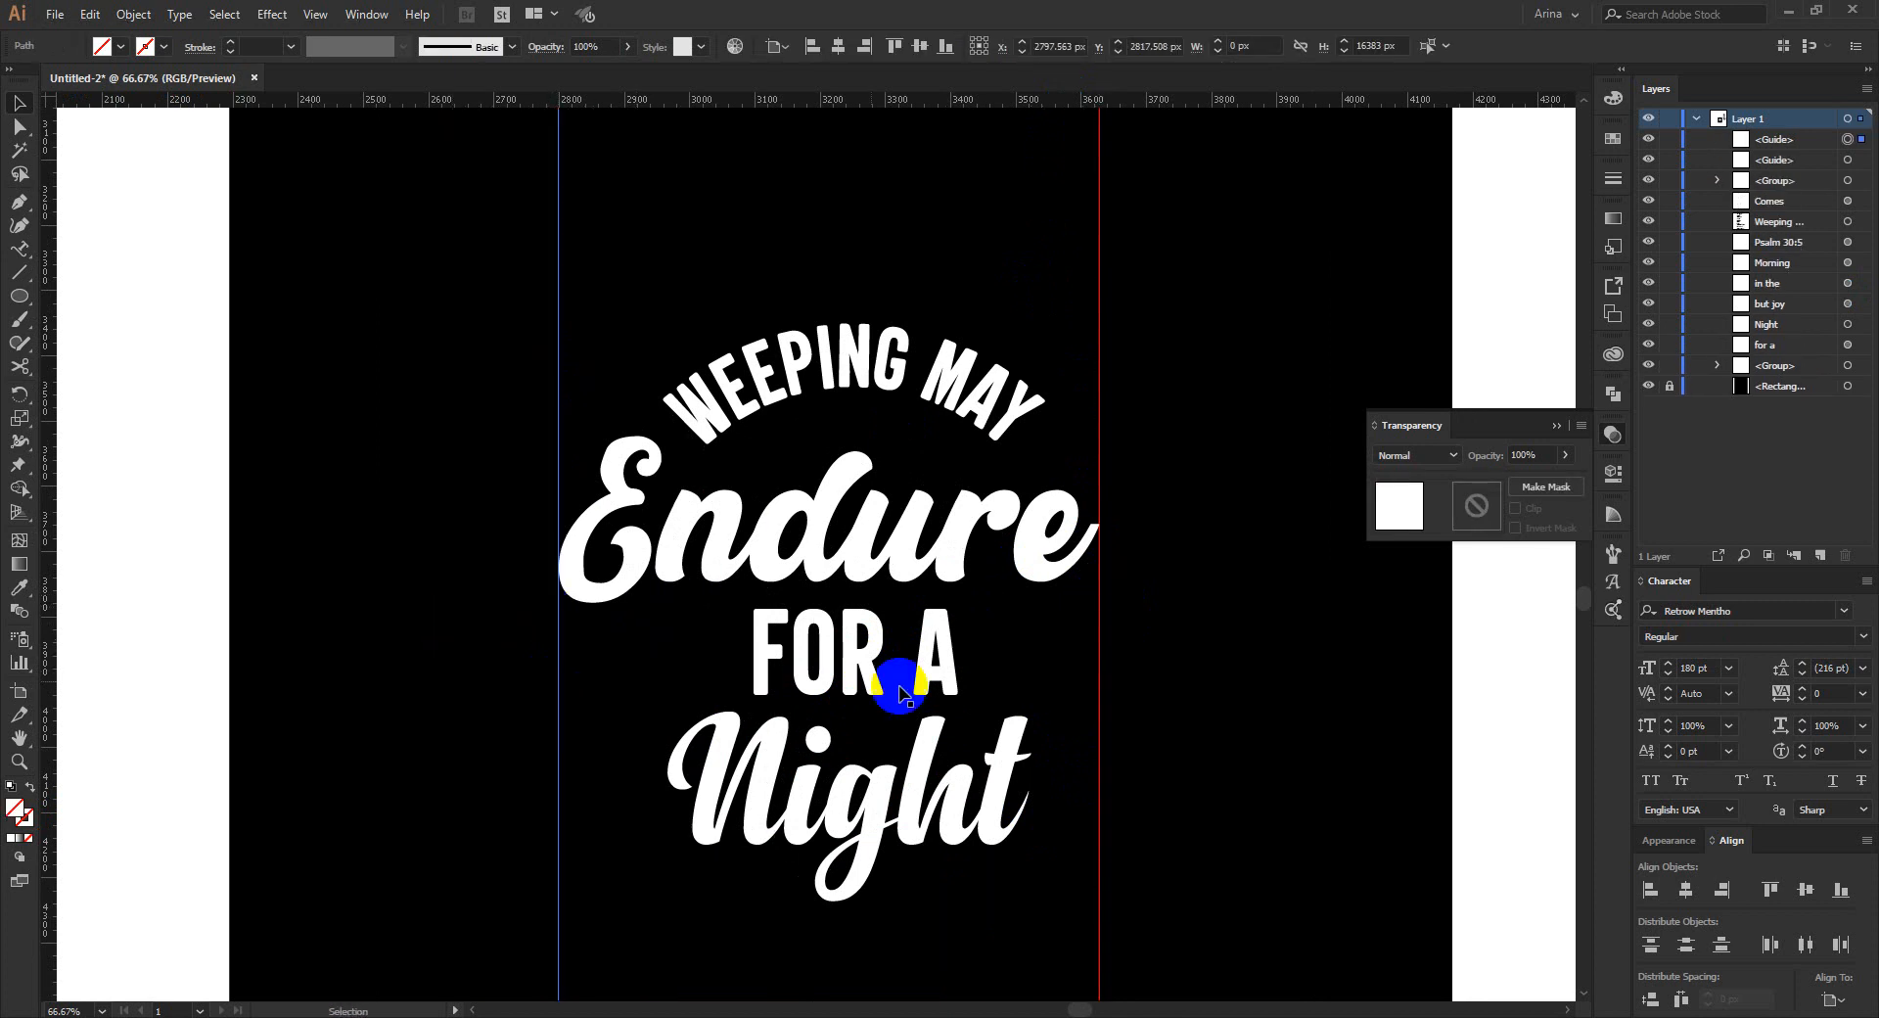
click(1198, 718)
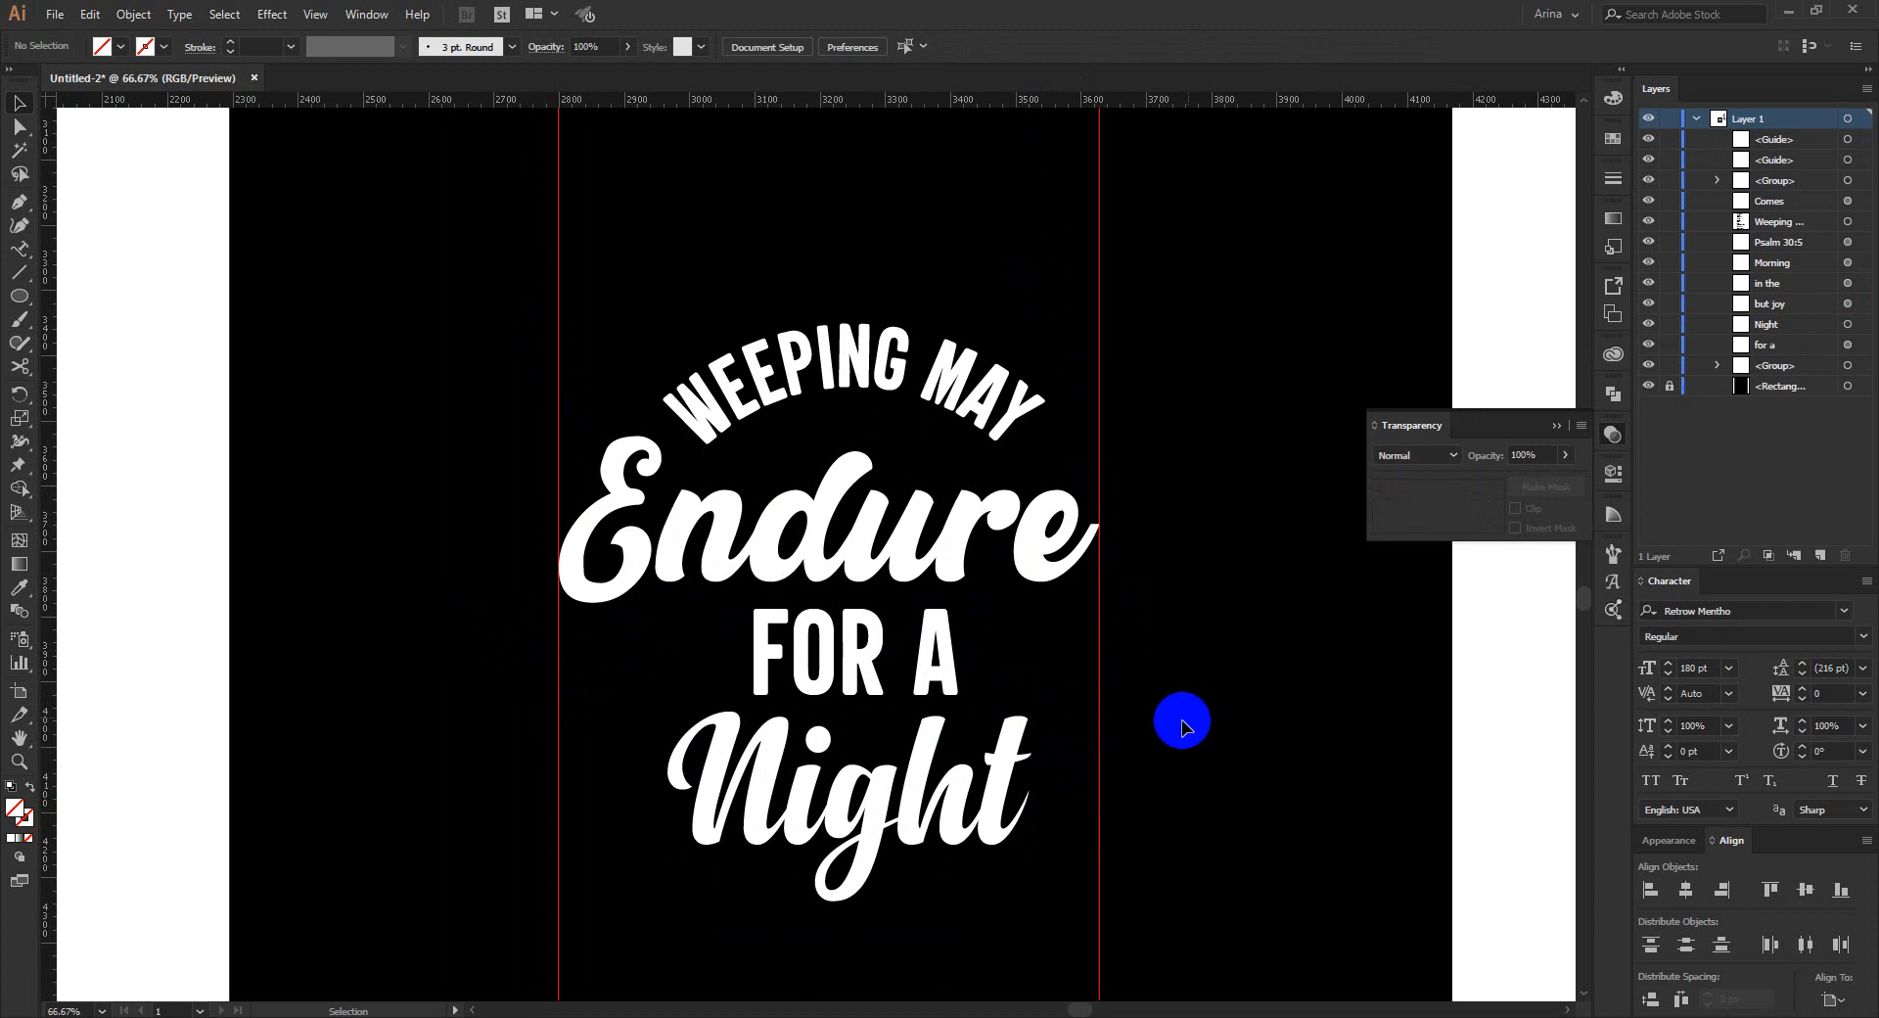
Convert "Night" to outlines and scale it proportionally to about 828 px wide, filling the space between the two guides.
right_click(885, 812)
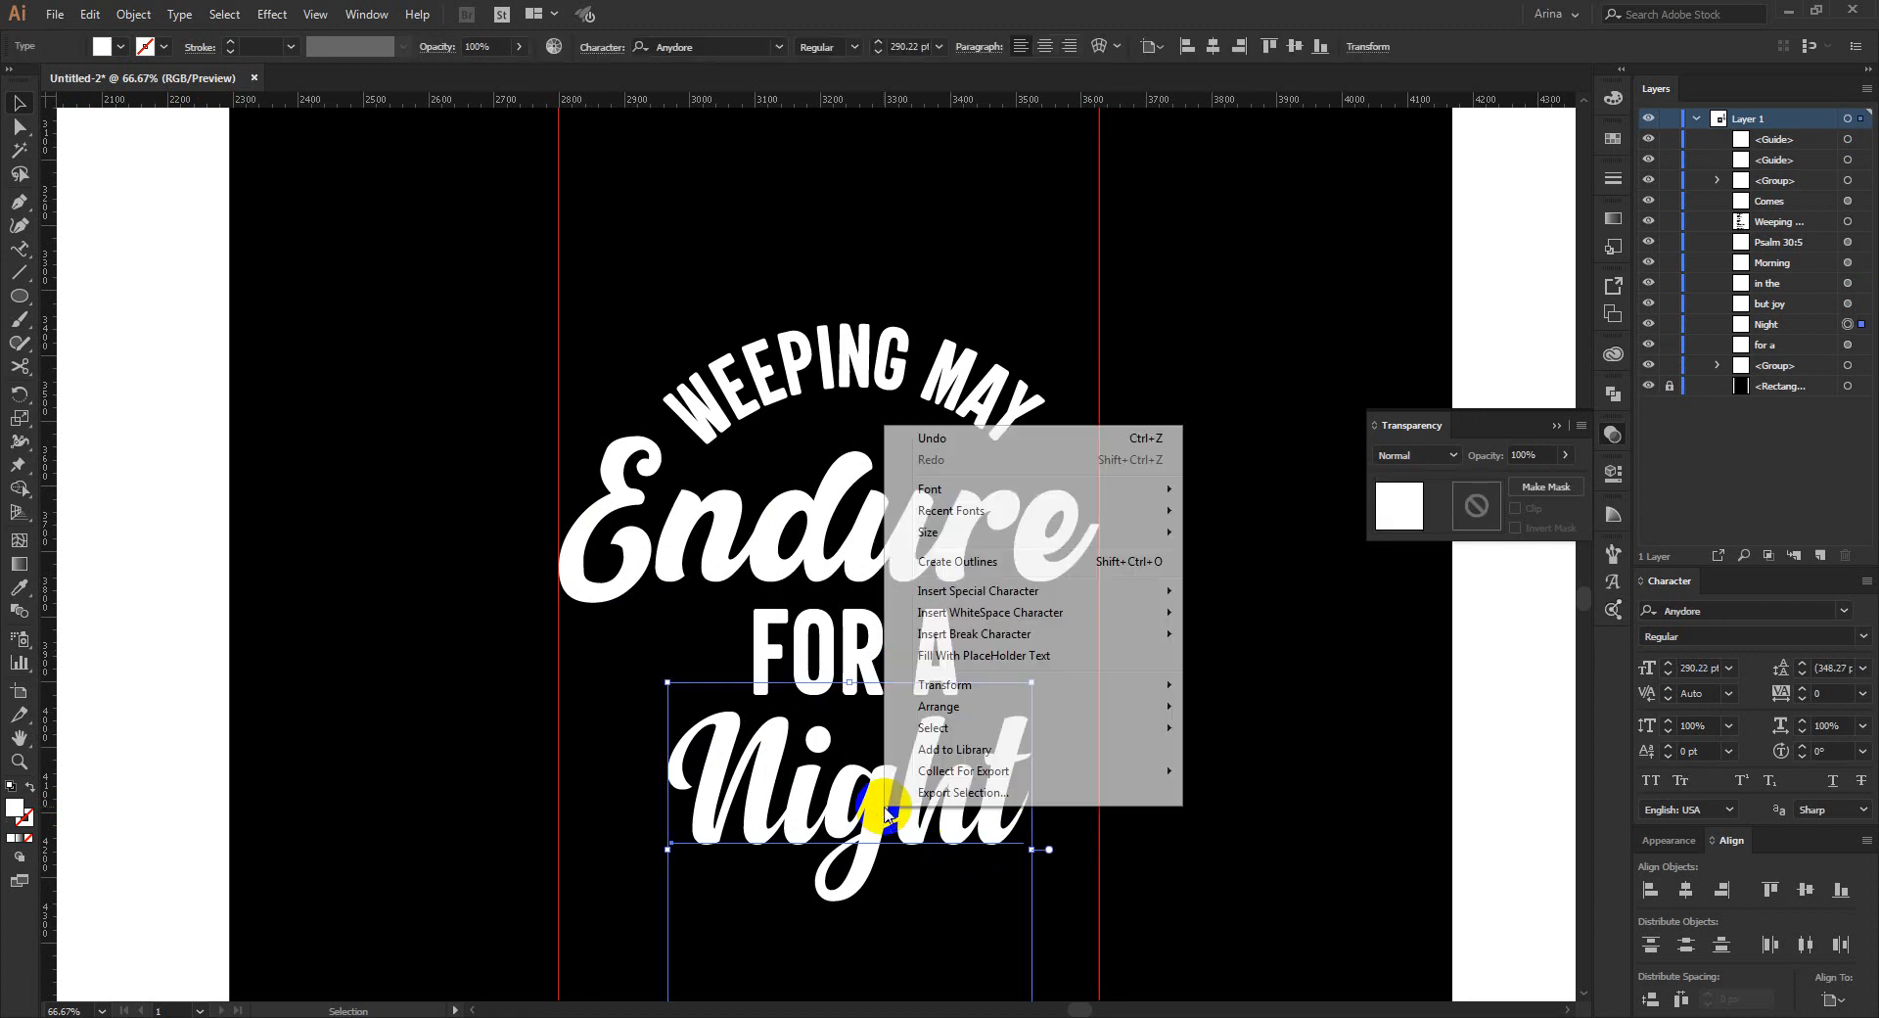
click(997, 565)
drag(1033, 808, 1099, 820)
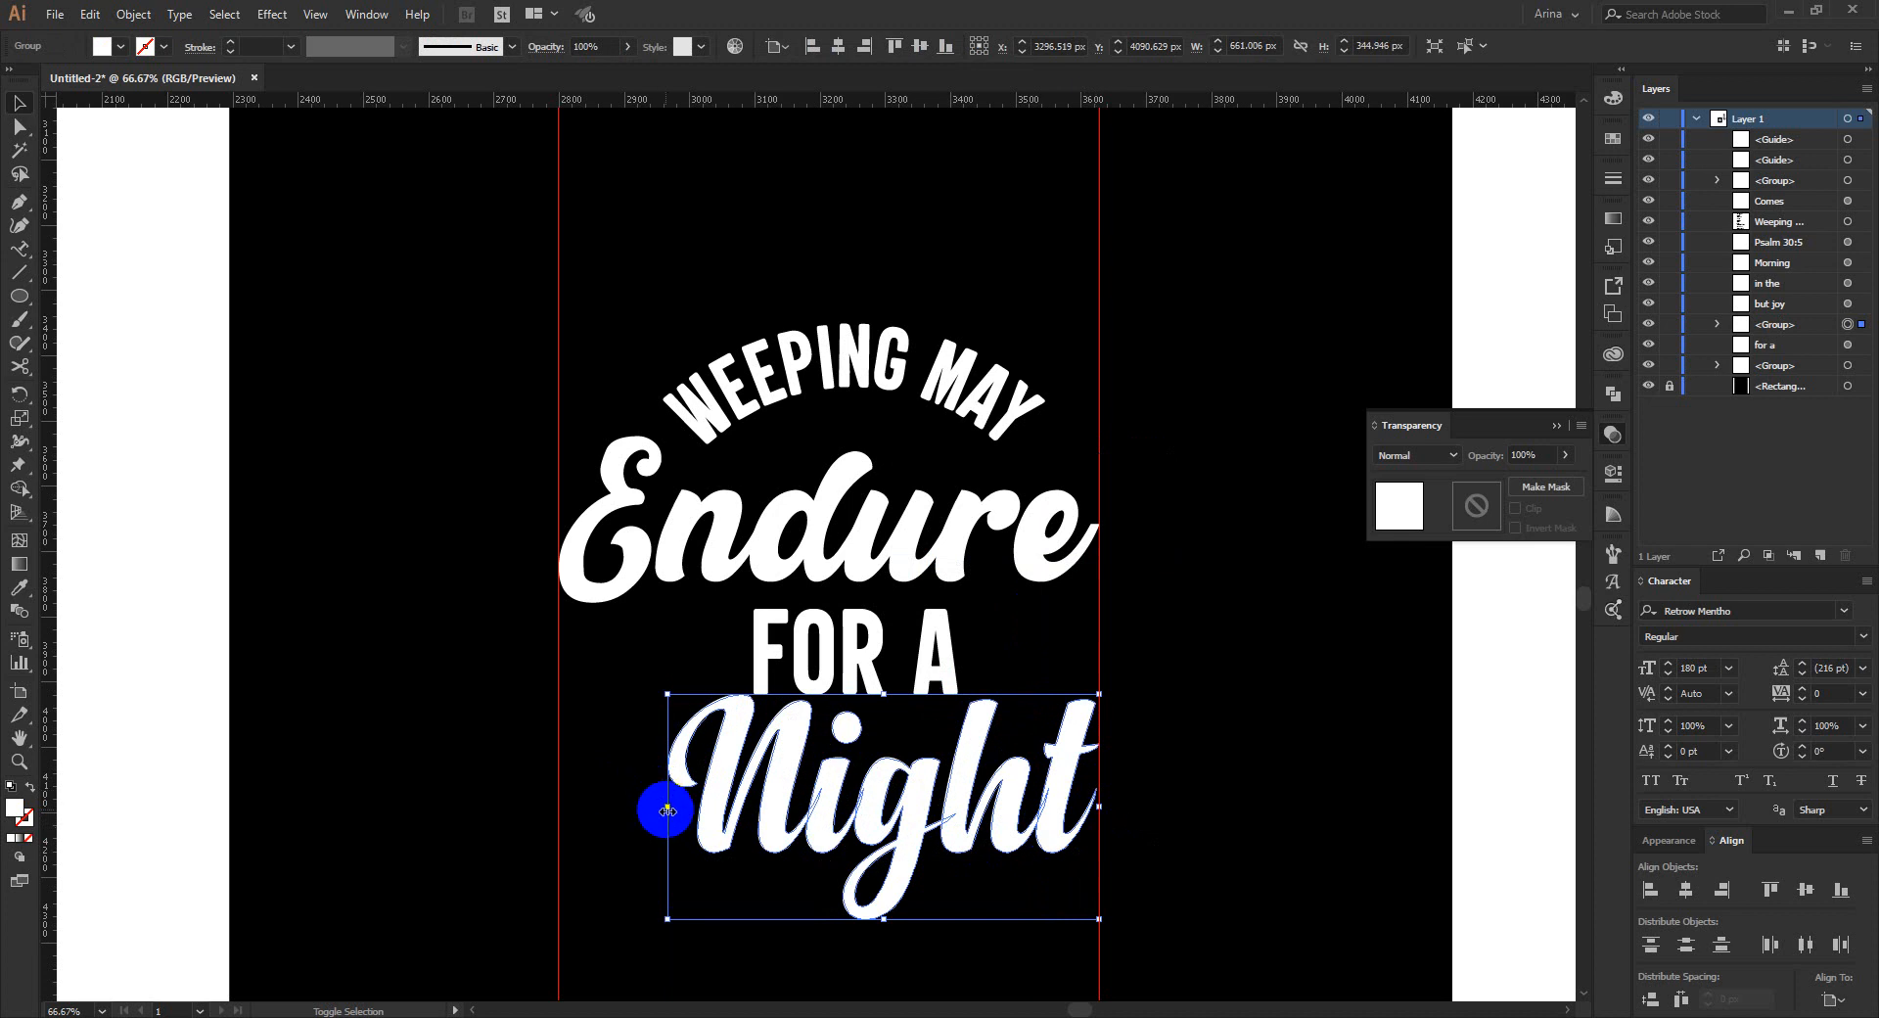
drag(667, 811, 560, 798)
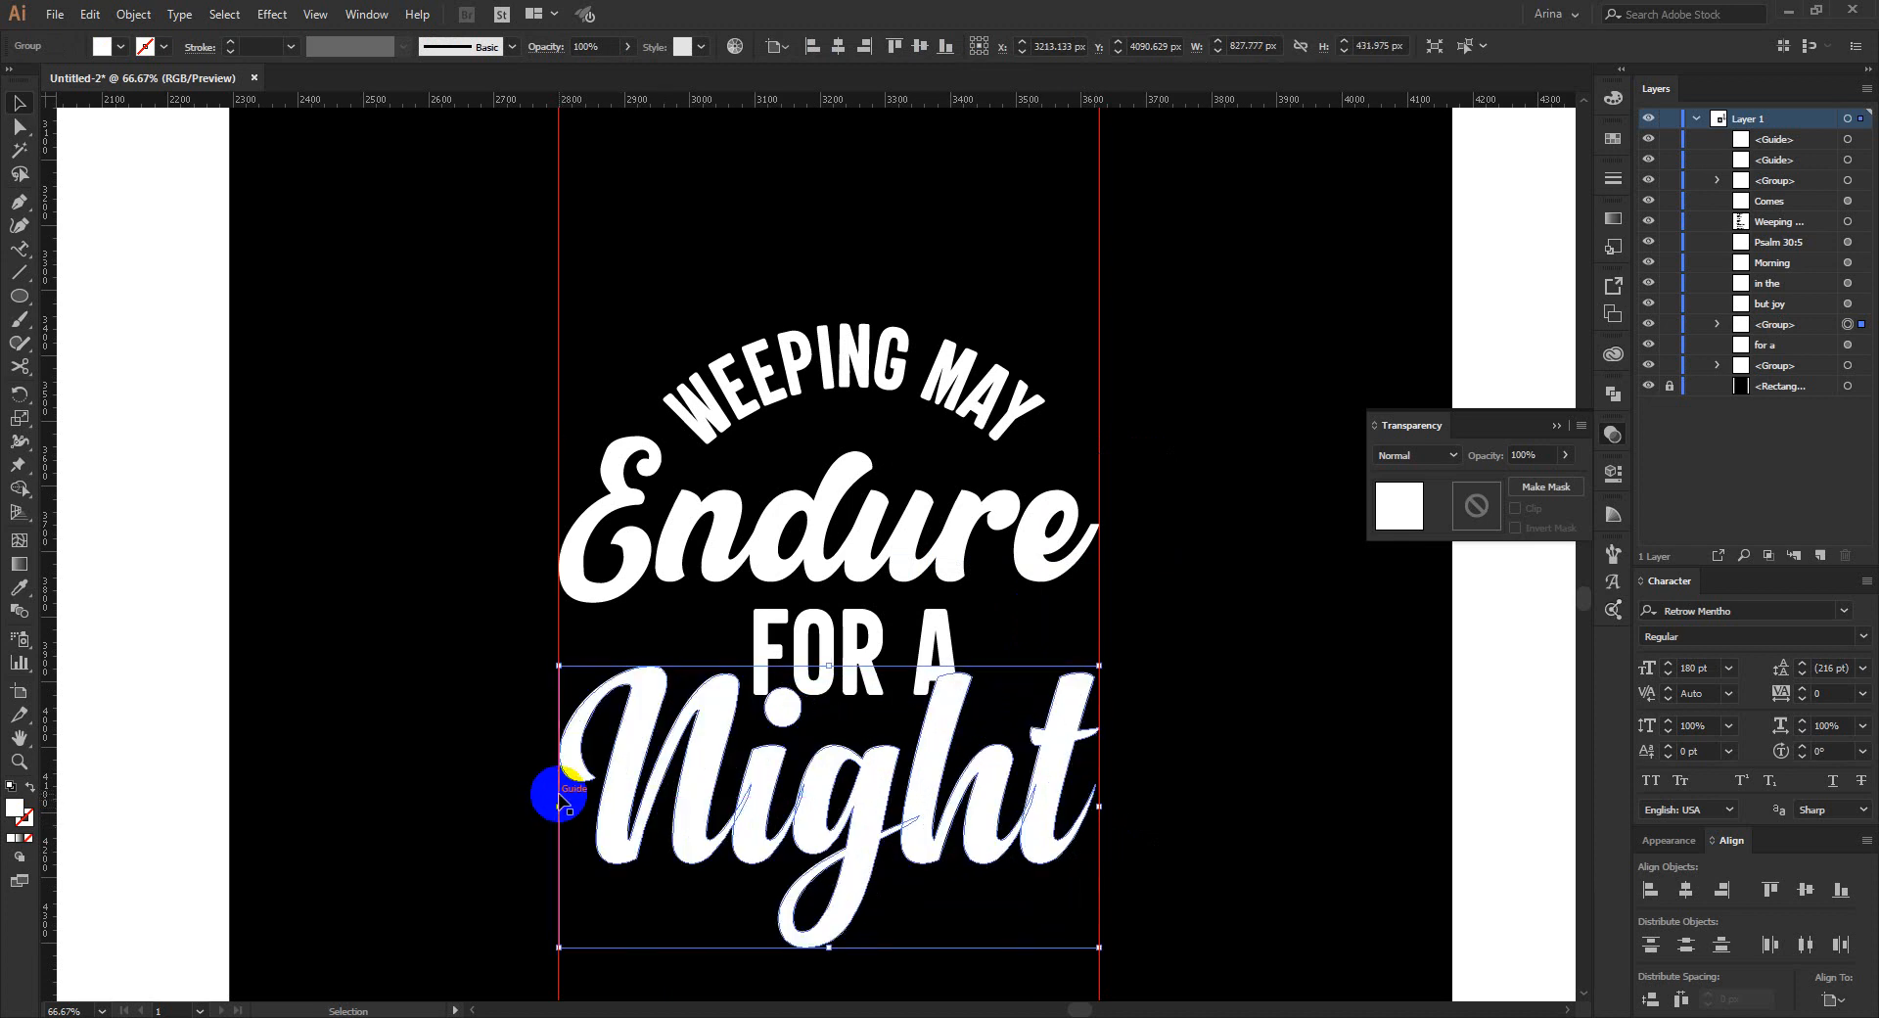
click(1173, 715)
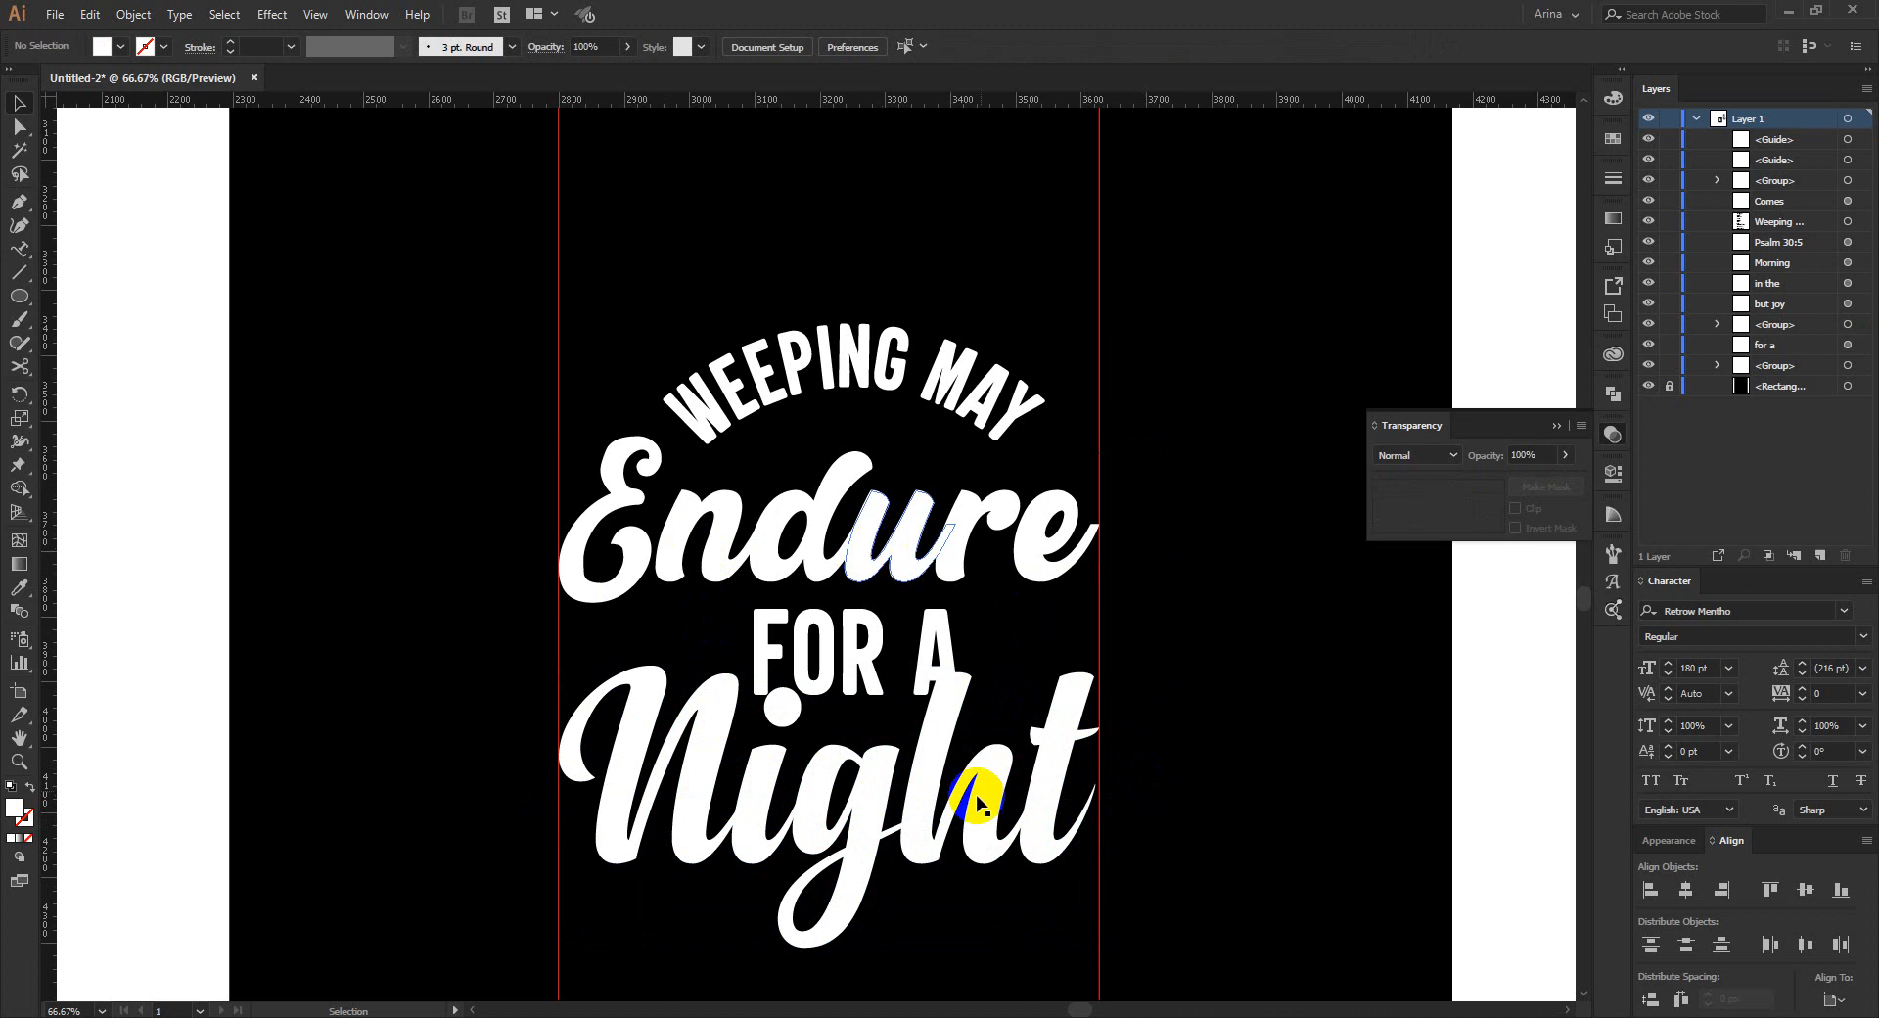
Convert "FOR A" to outlines, scale it down to about 211 px wide and center it between "Endure" and "Night".
right_click(854, 672)
click(920, 425)
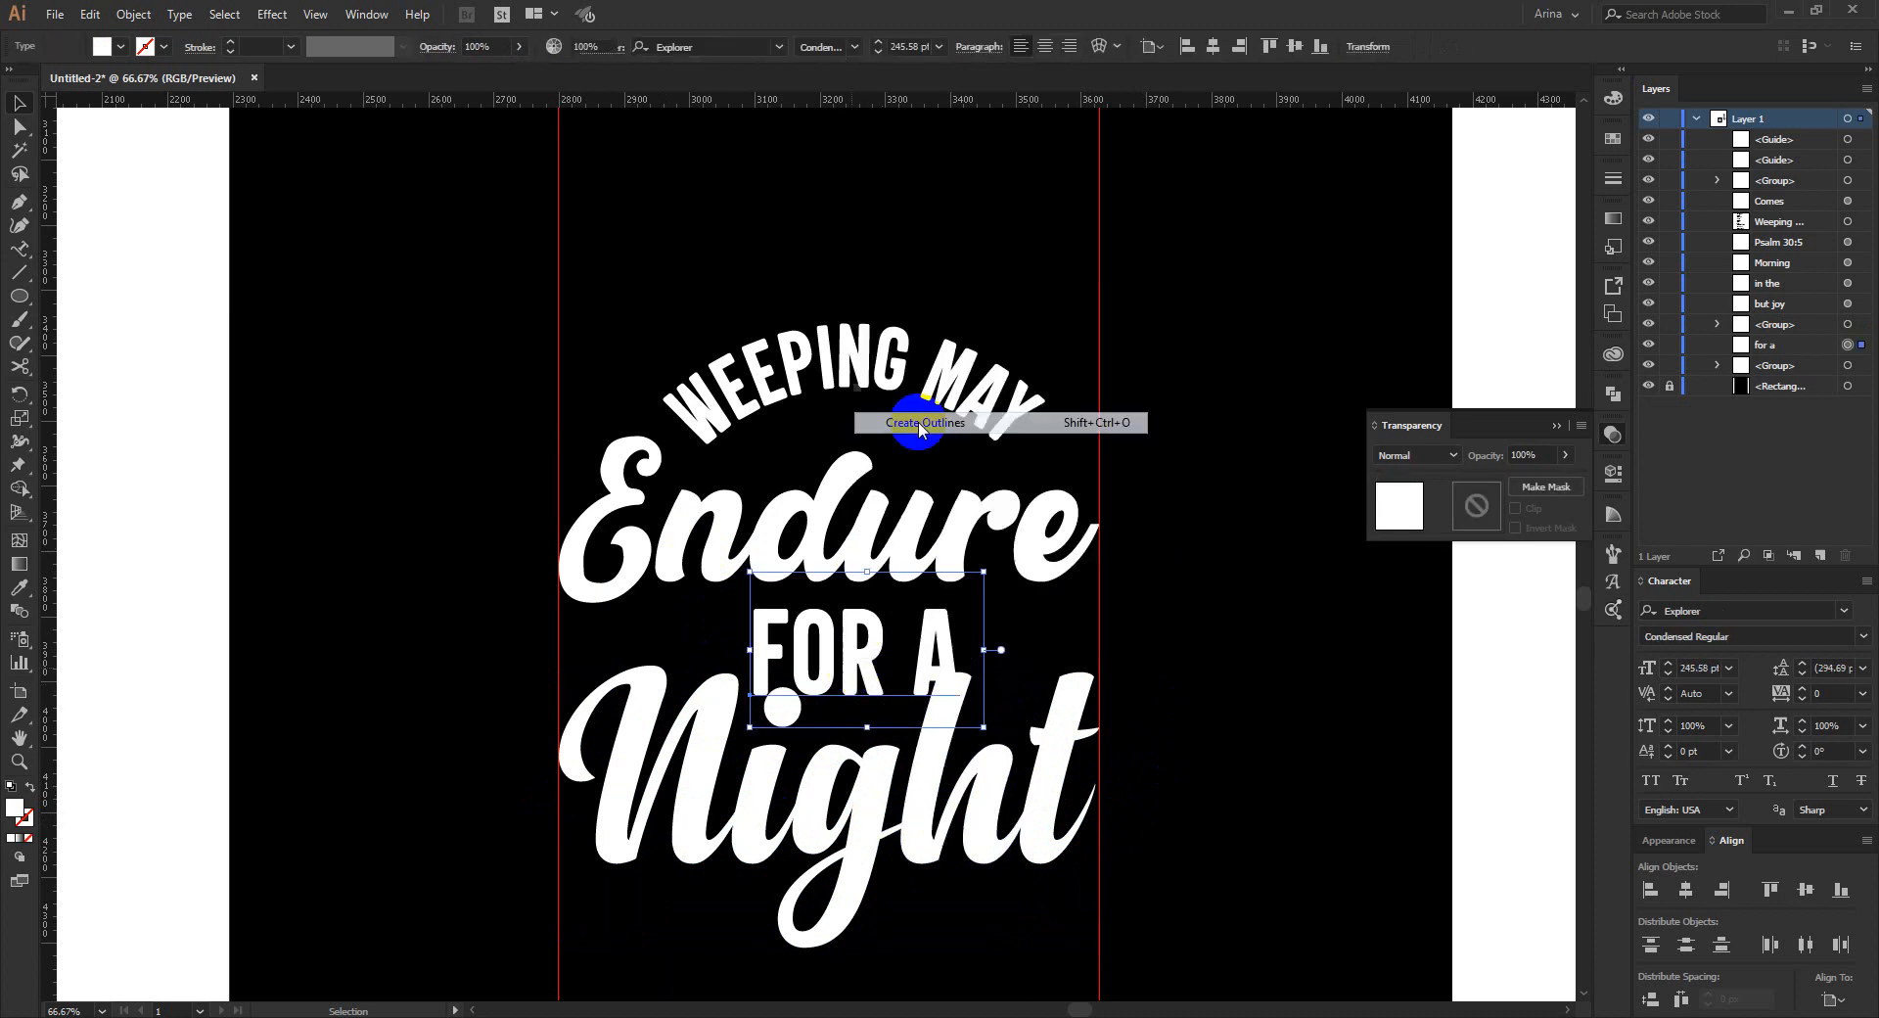
drag(959, 654, 850, 644)
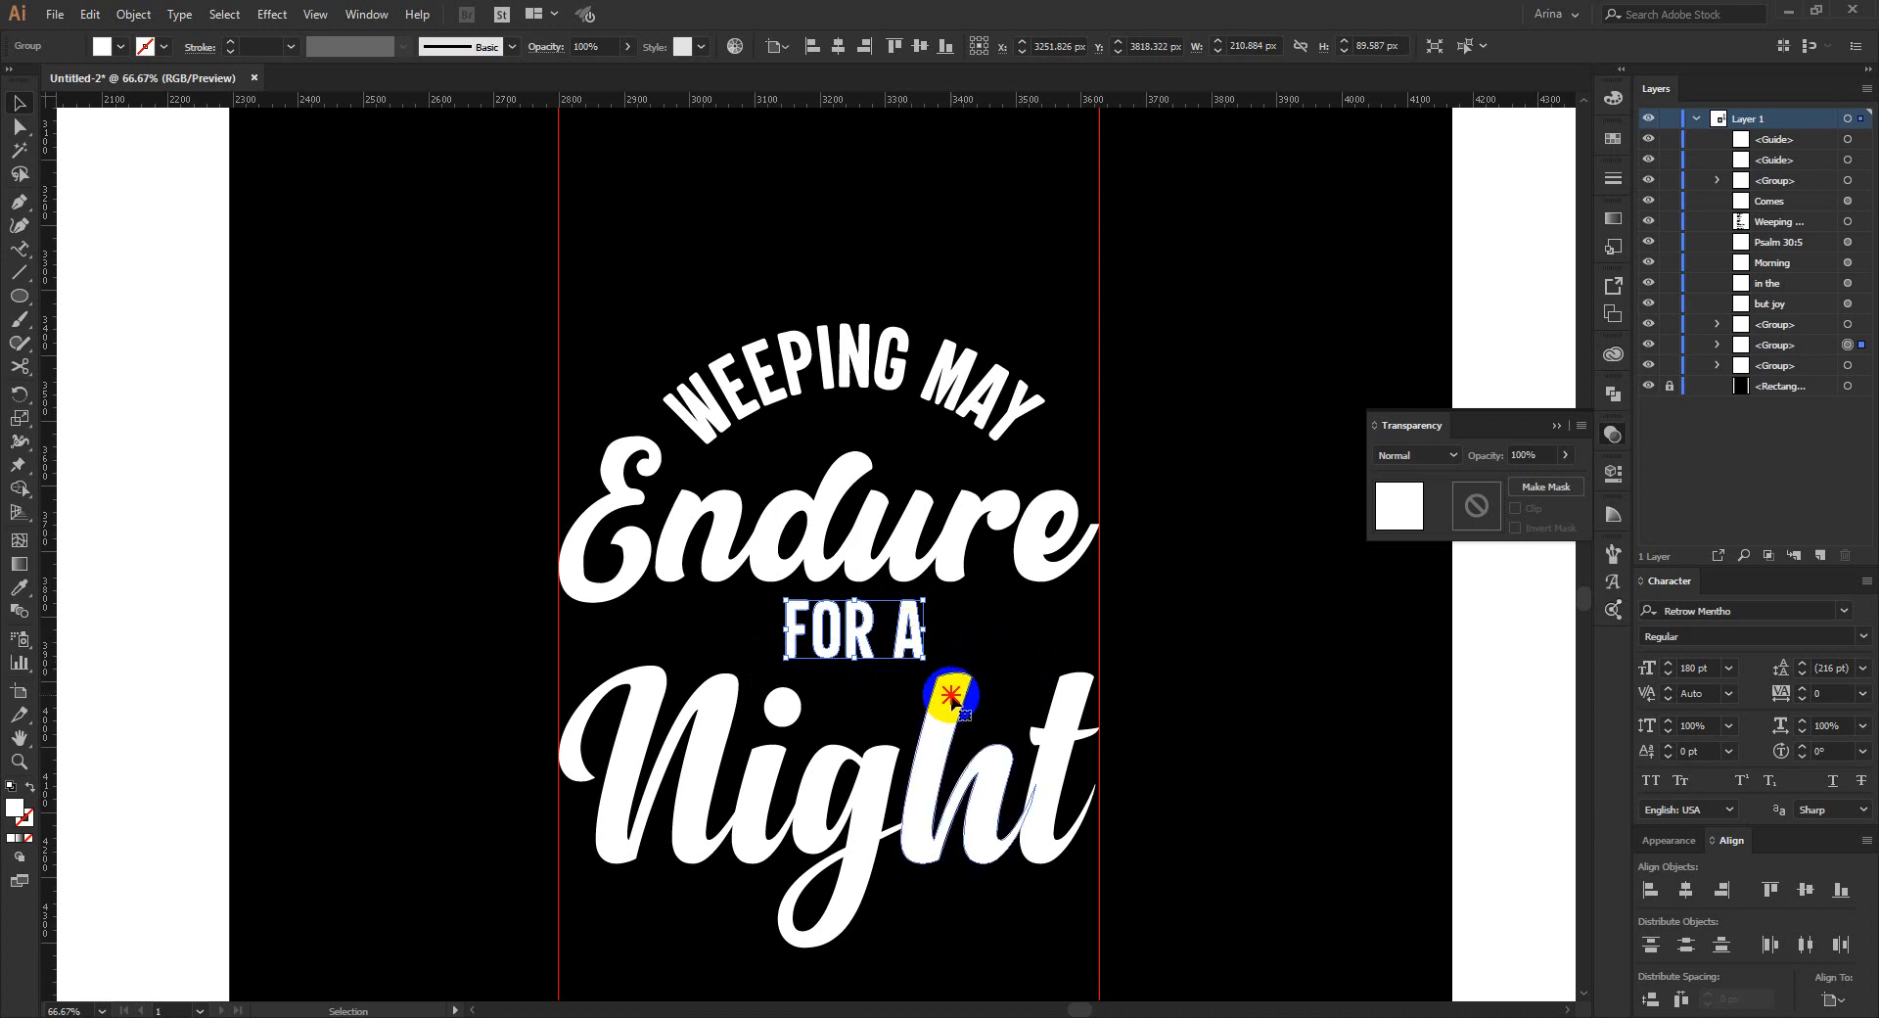
Move "Night" up closer to "FOR A" and nudge "FOR A" slightly up toward "Endure".
click(942, 691)
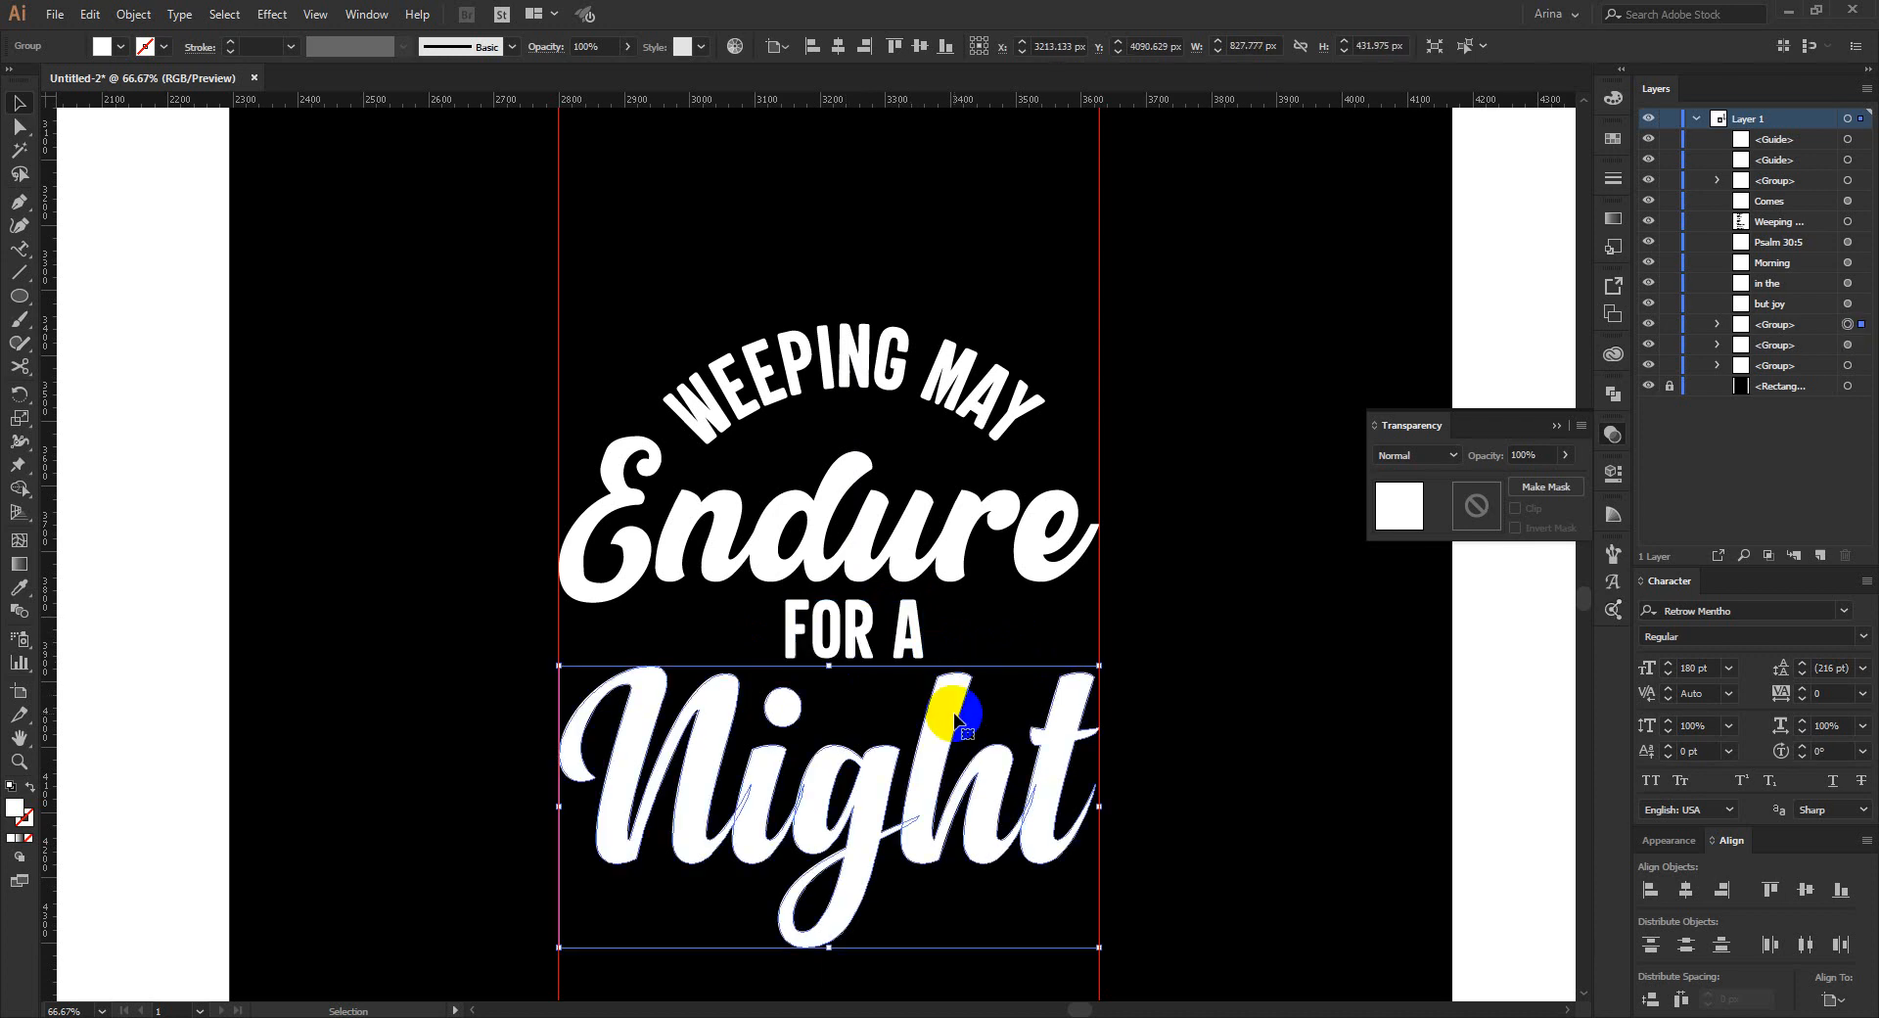
drag(957, 727, 957, 719)
click(956, 637)
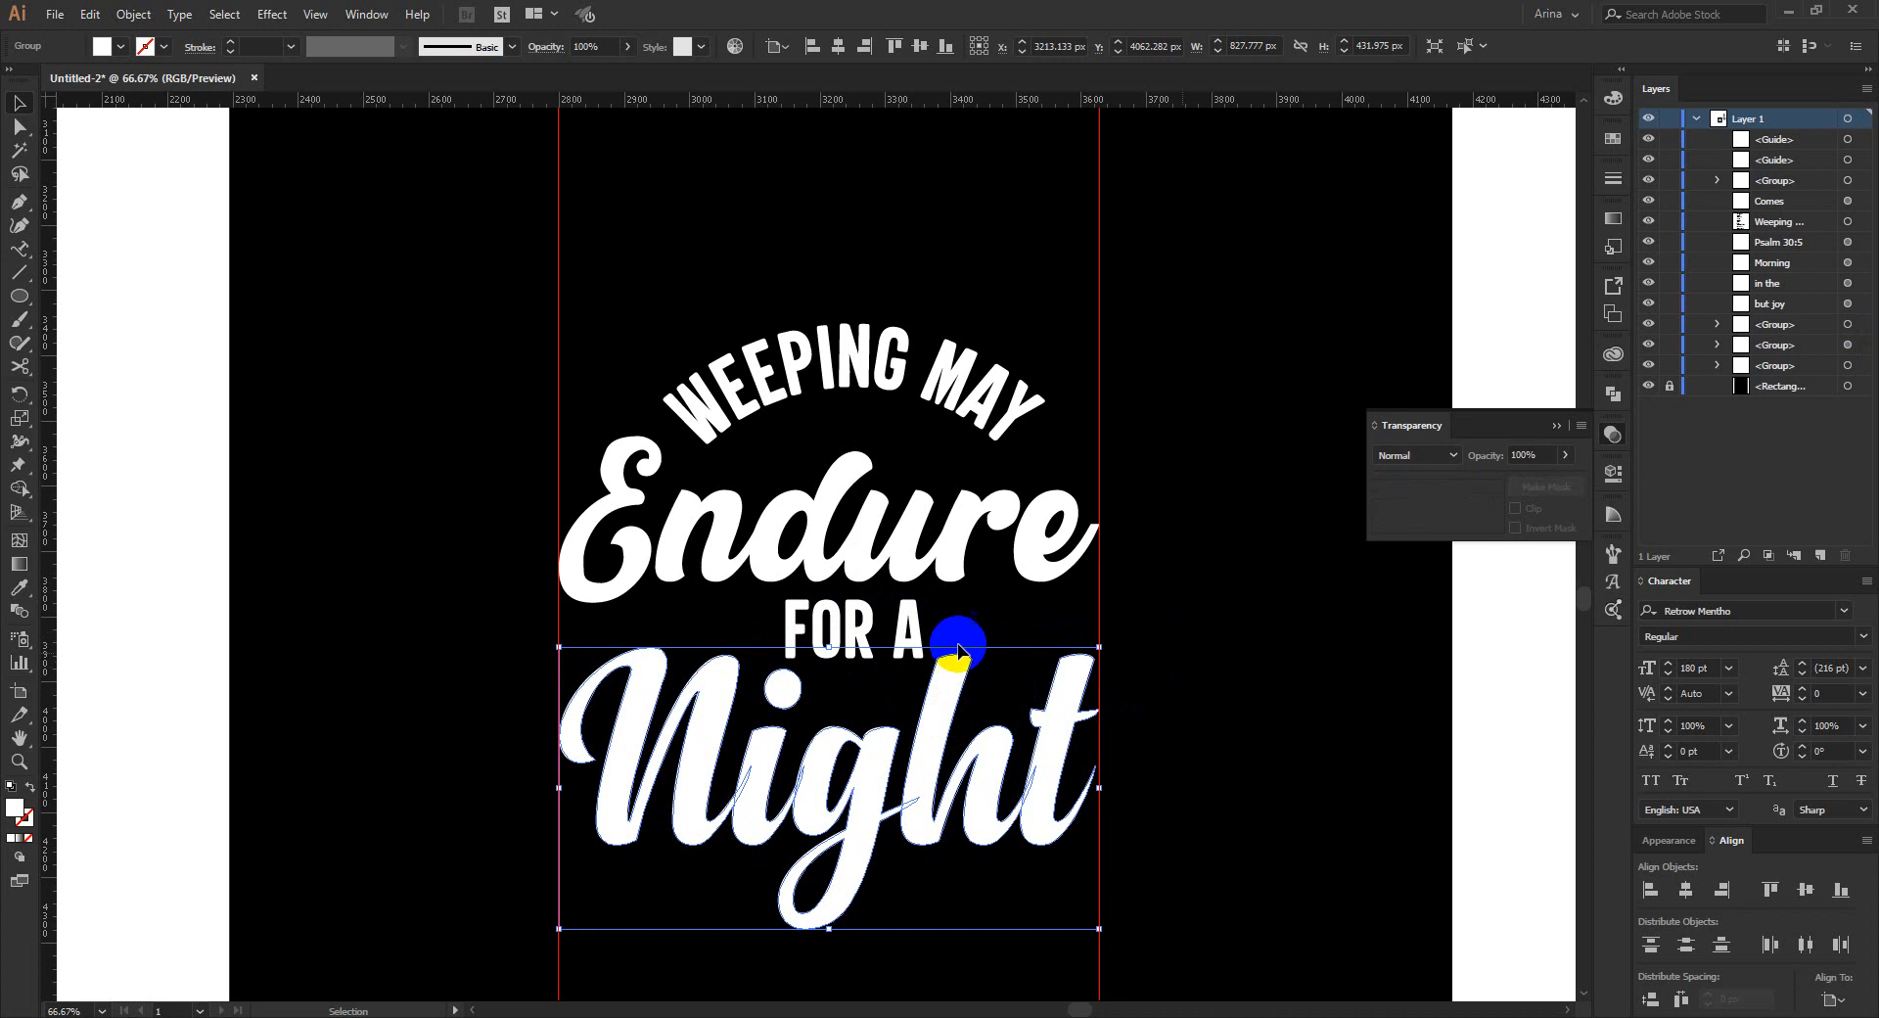
click(908, 615)
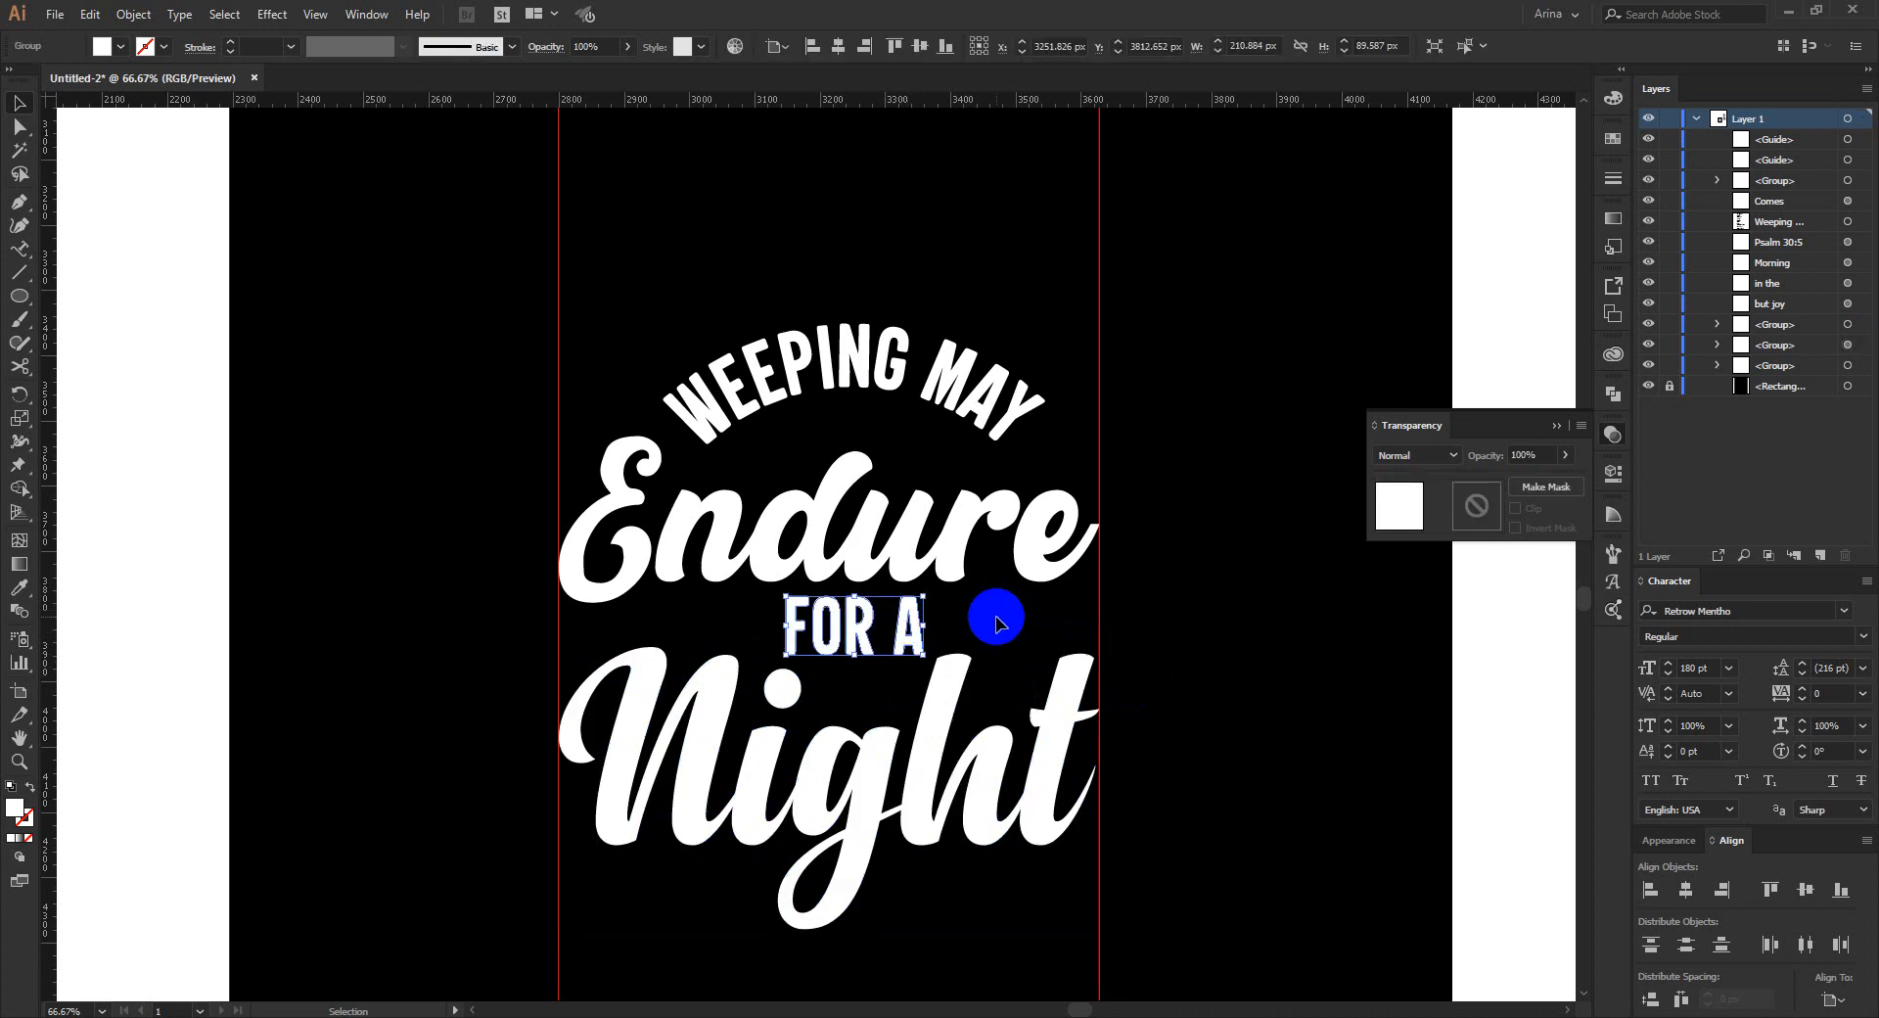
click(996, 624)
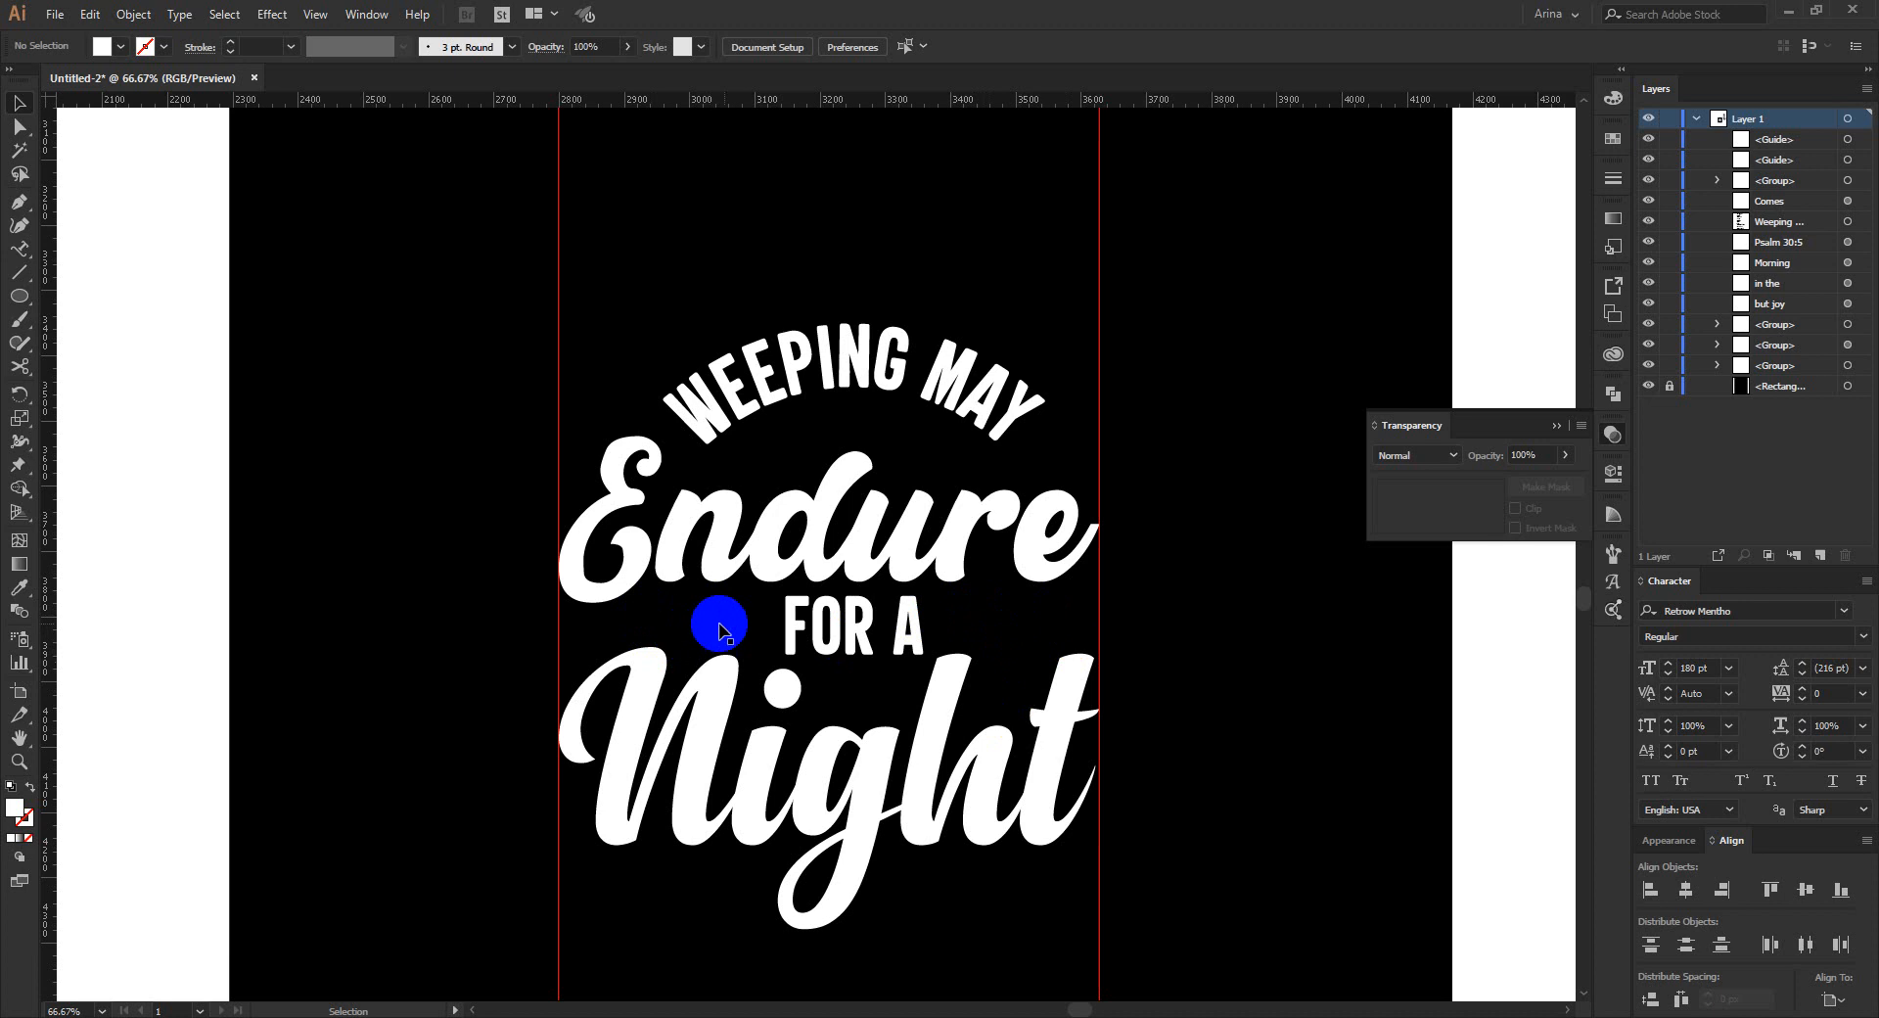
drag(617, 281, 1031, 890)
click(1045, 644)
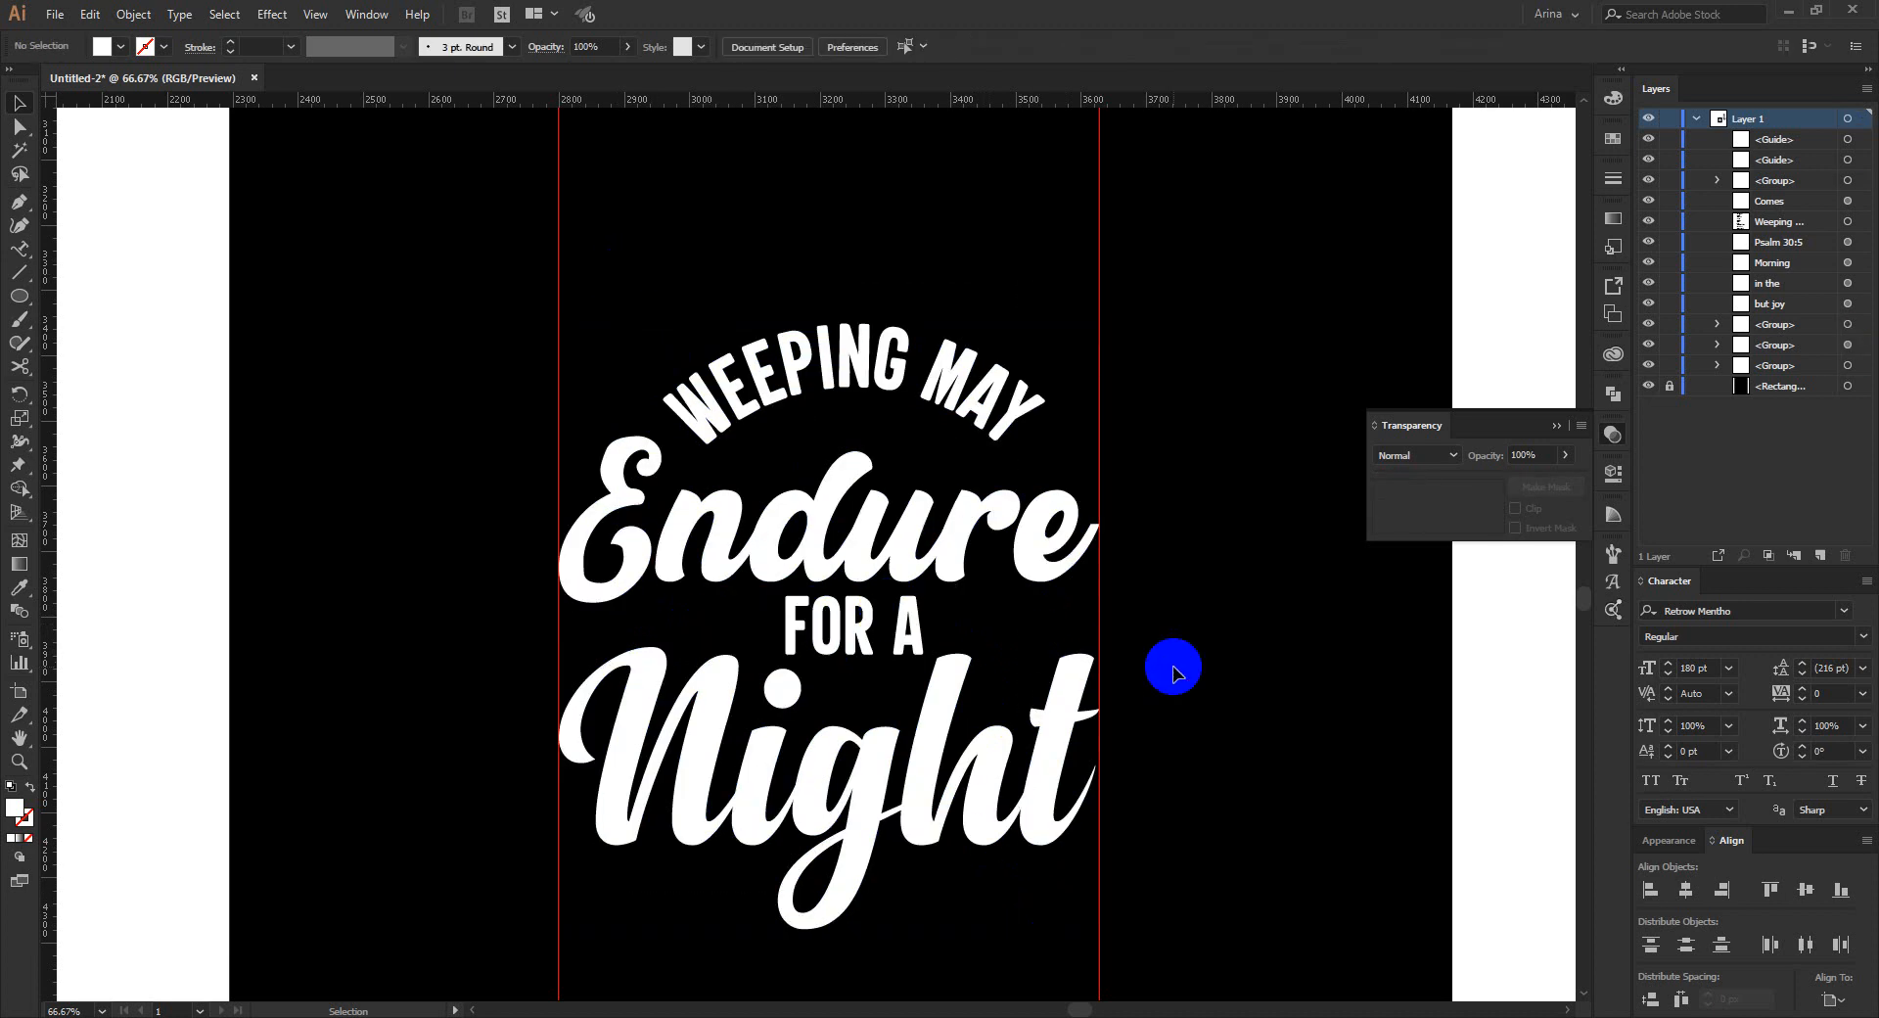
Move the "BUT JOY" and "Comes" texts onto the black rectangle, stacked below "Night".
scroll(790, 509, down, 1)
scroll(792, 513, down, 1)
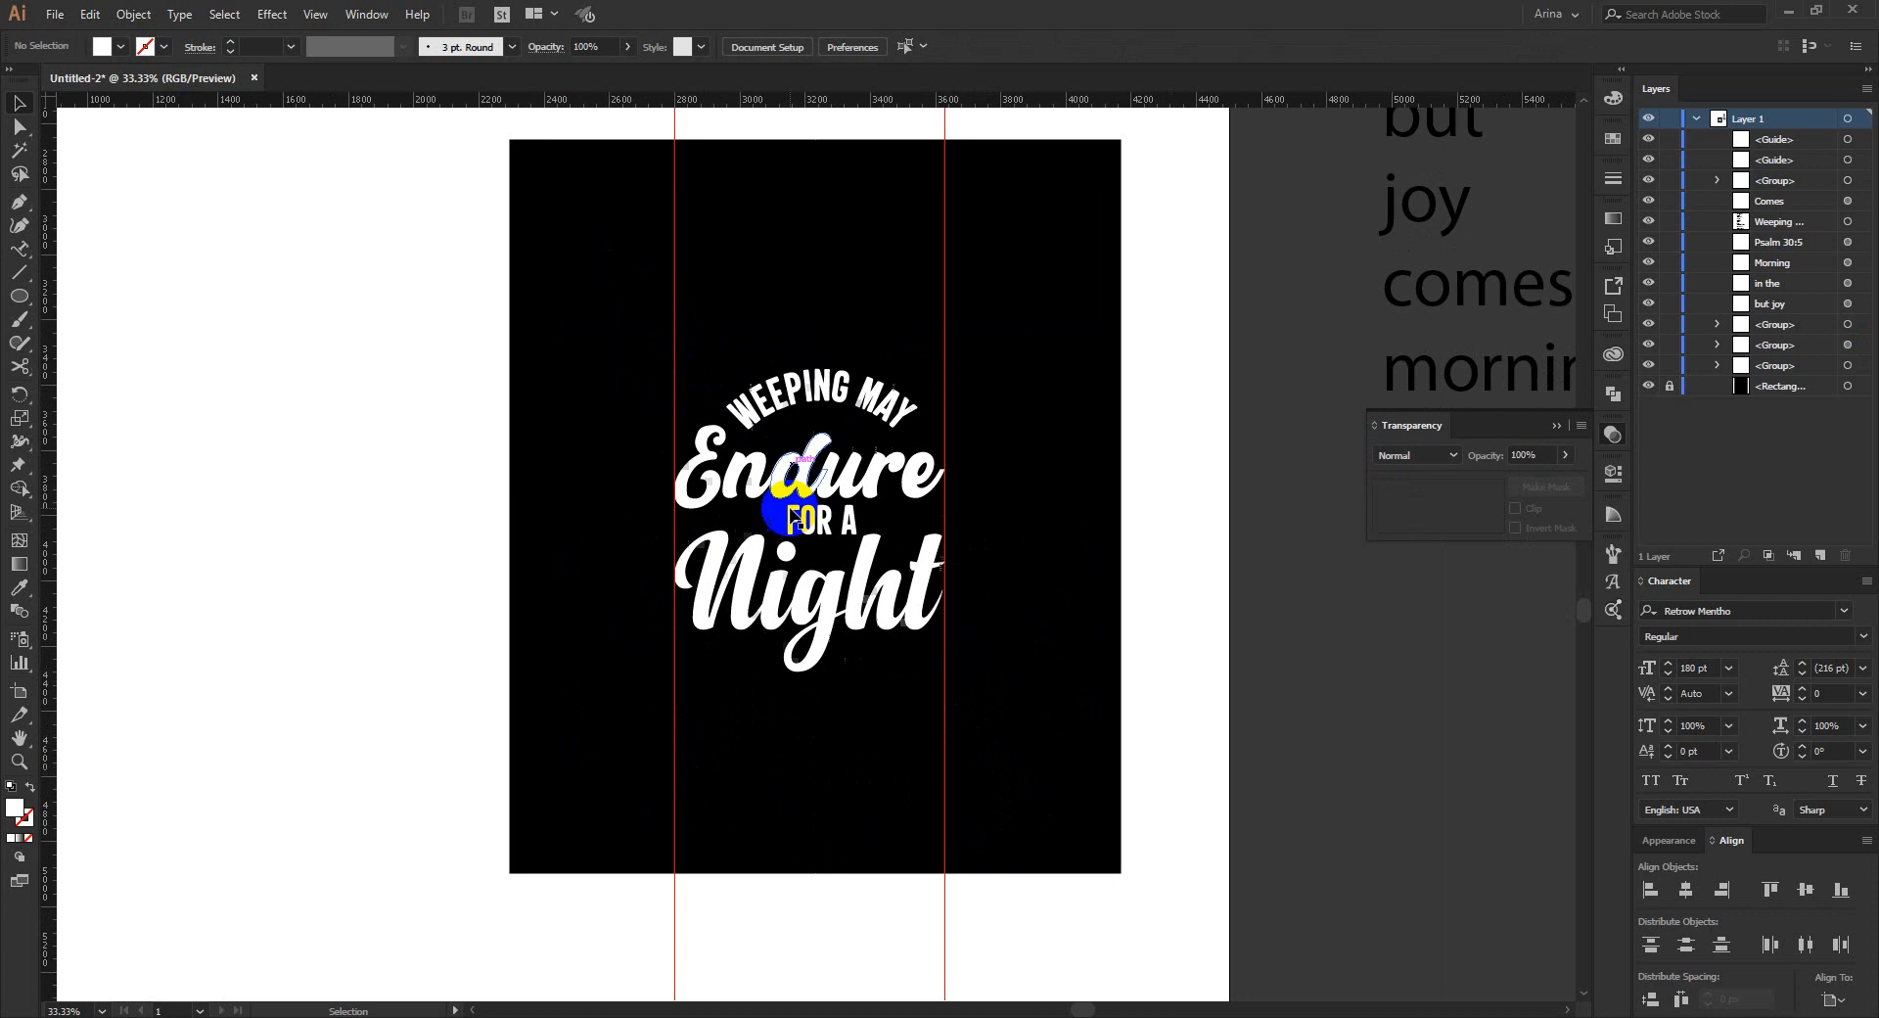
scroll(743, 493, down, 1)
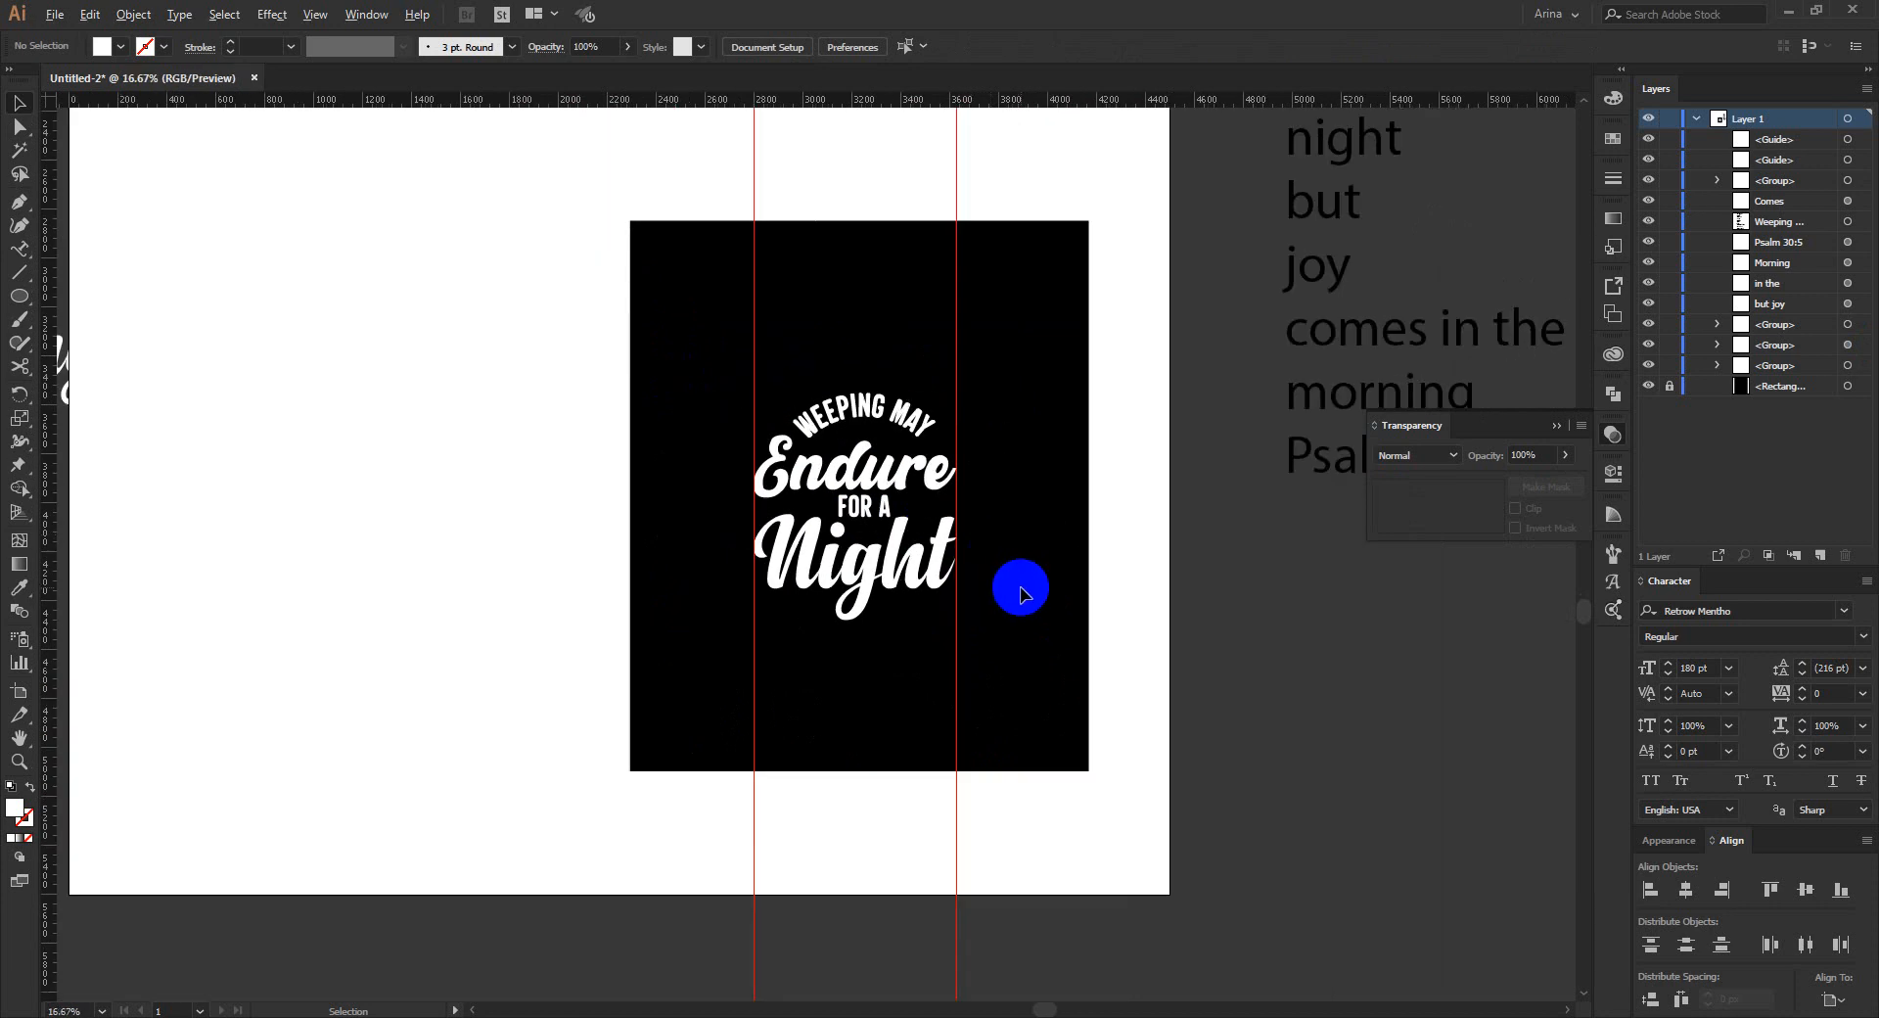
scroll(1020, 592, down, 1)
drag(311, 338, 891, 678)
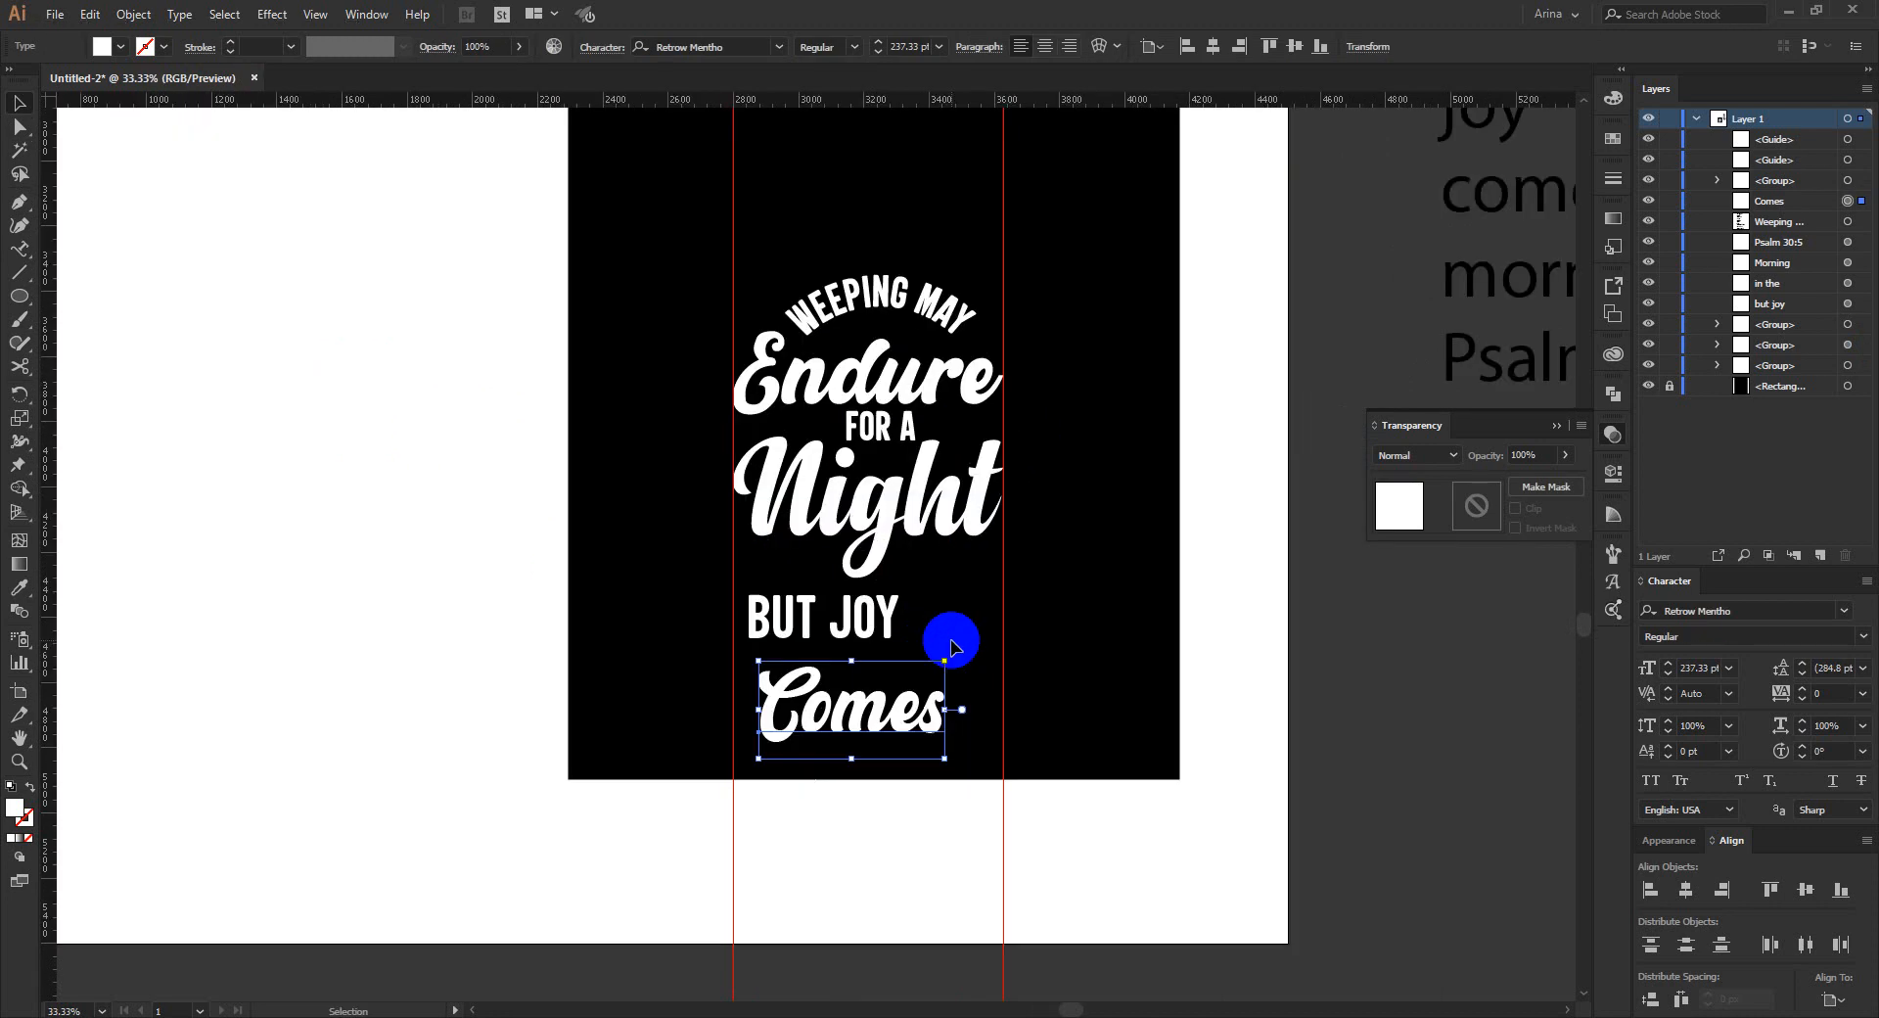
Convert the "BUT JOY" and "Comes" texts below "Night" to outlines.
scroll(953, 646, down, 1)
scroll(952, 646, down, 1)
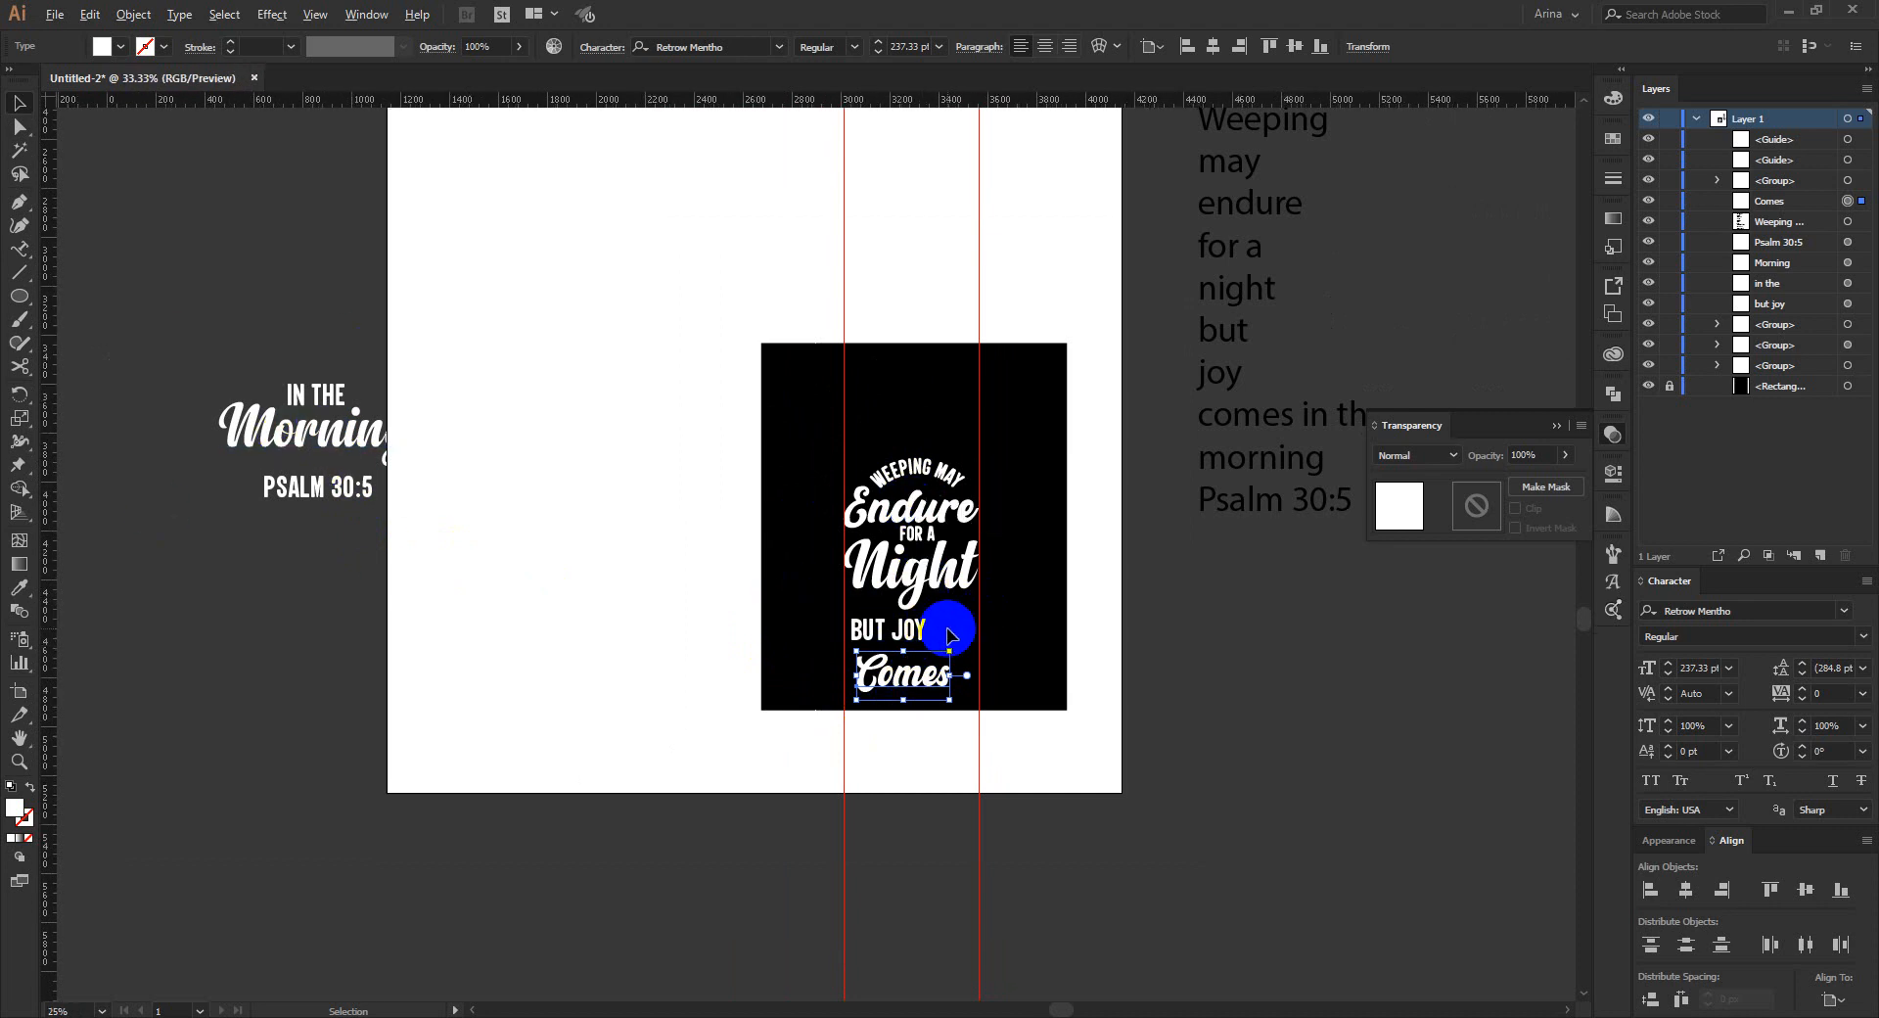
scroll(948, 634, up, 2)
scroll(948, 635, up, 3)
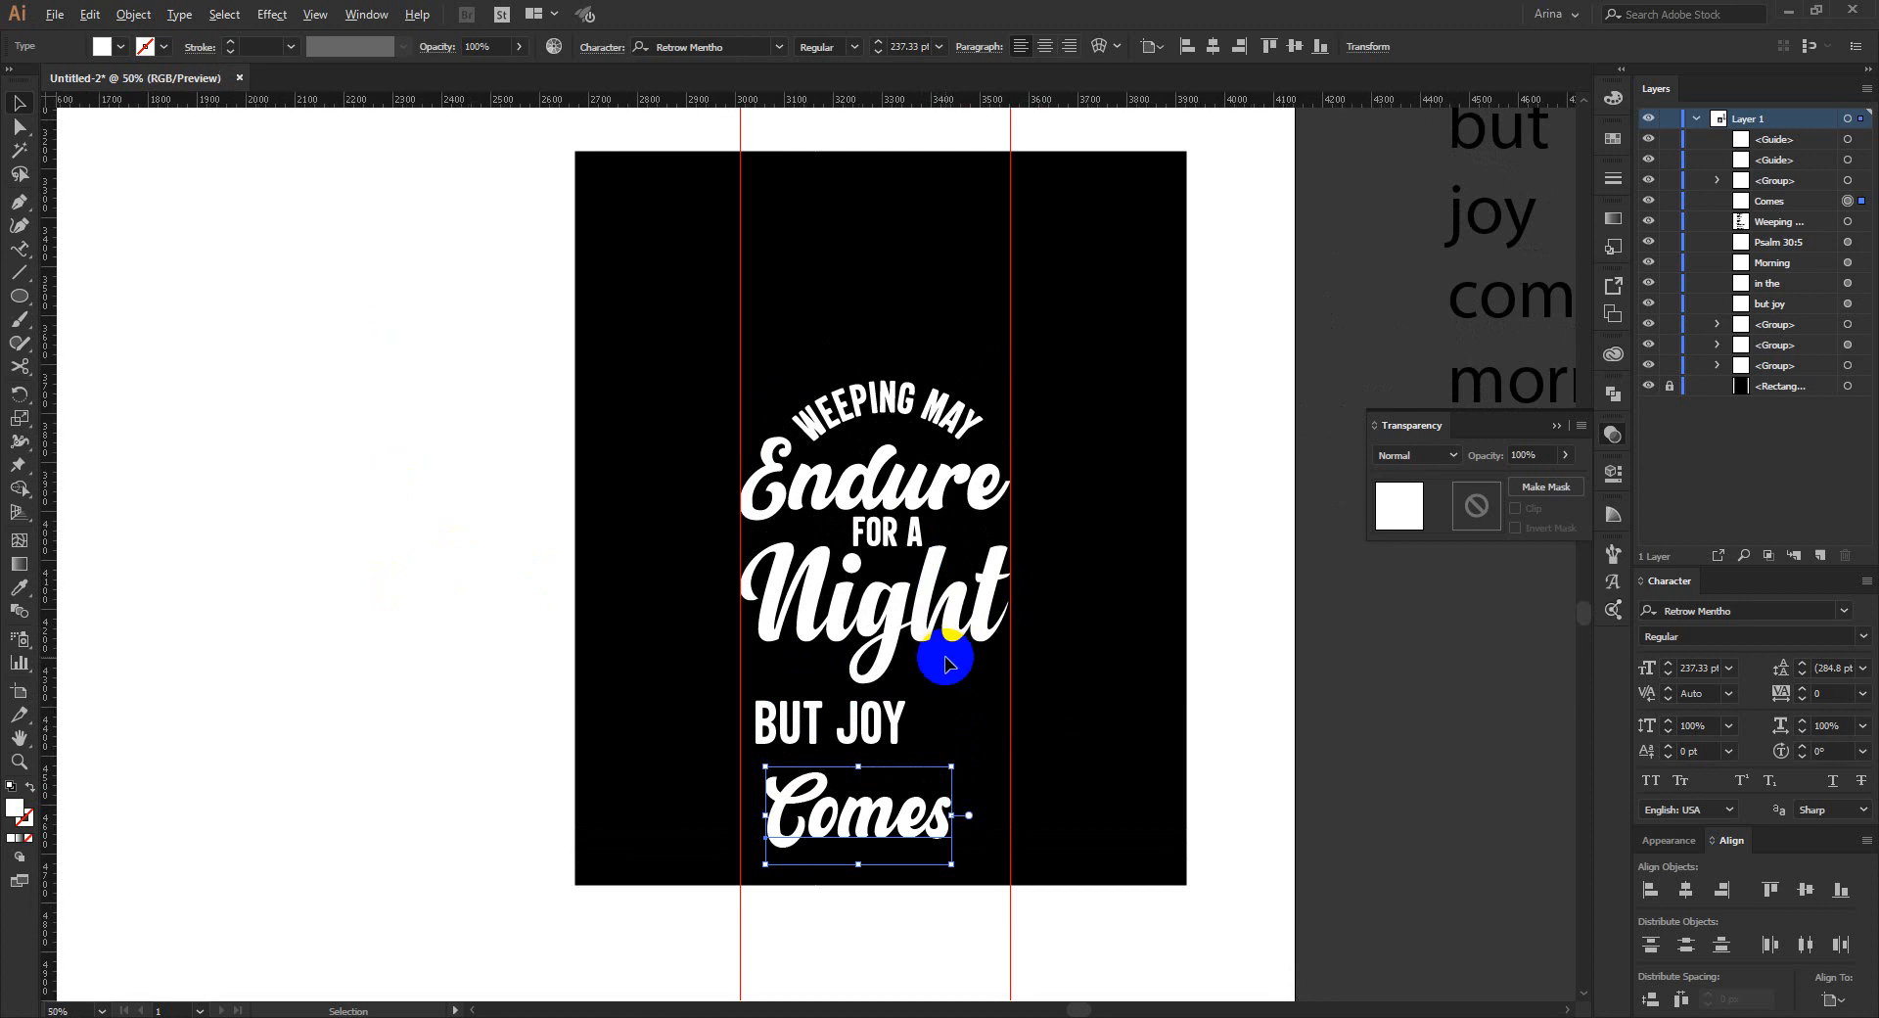
scroll(952, 656, up, 1)
shift+click(860, 771)
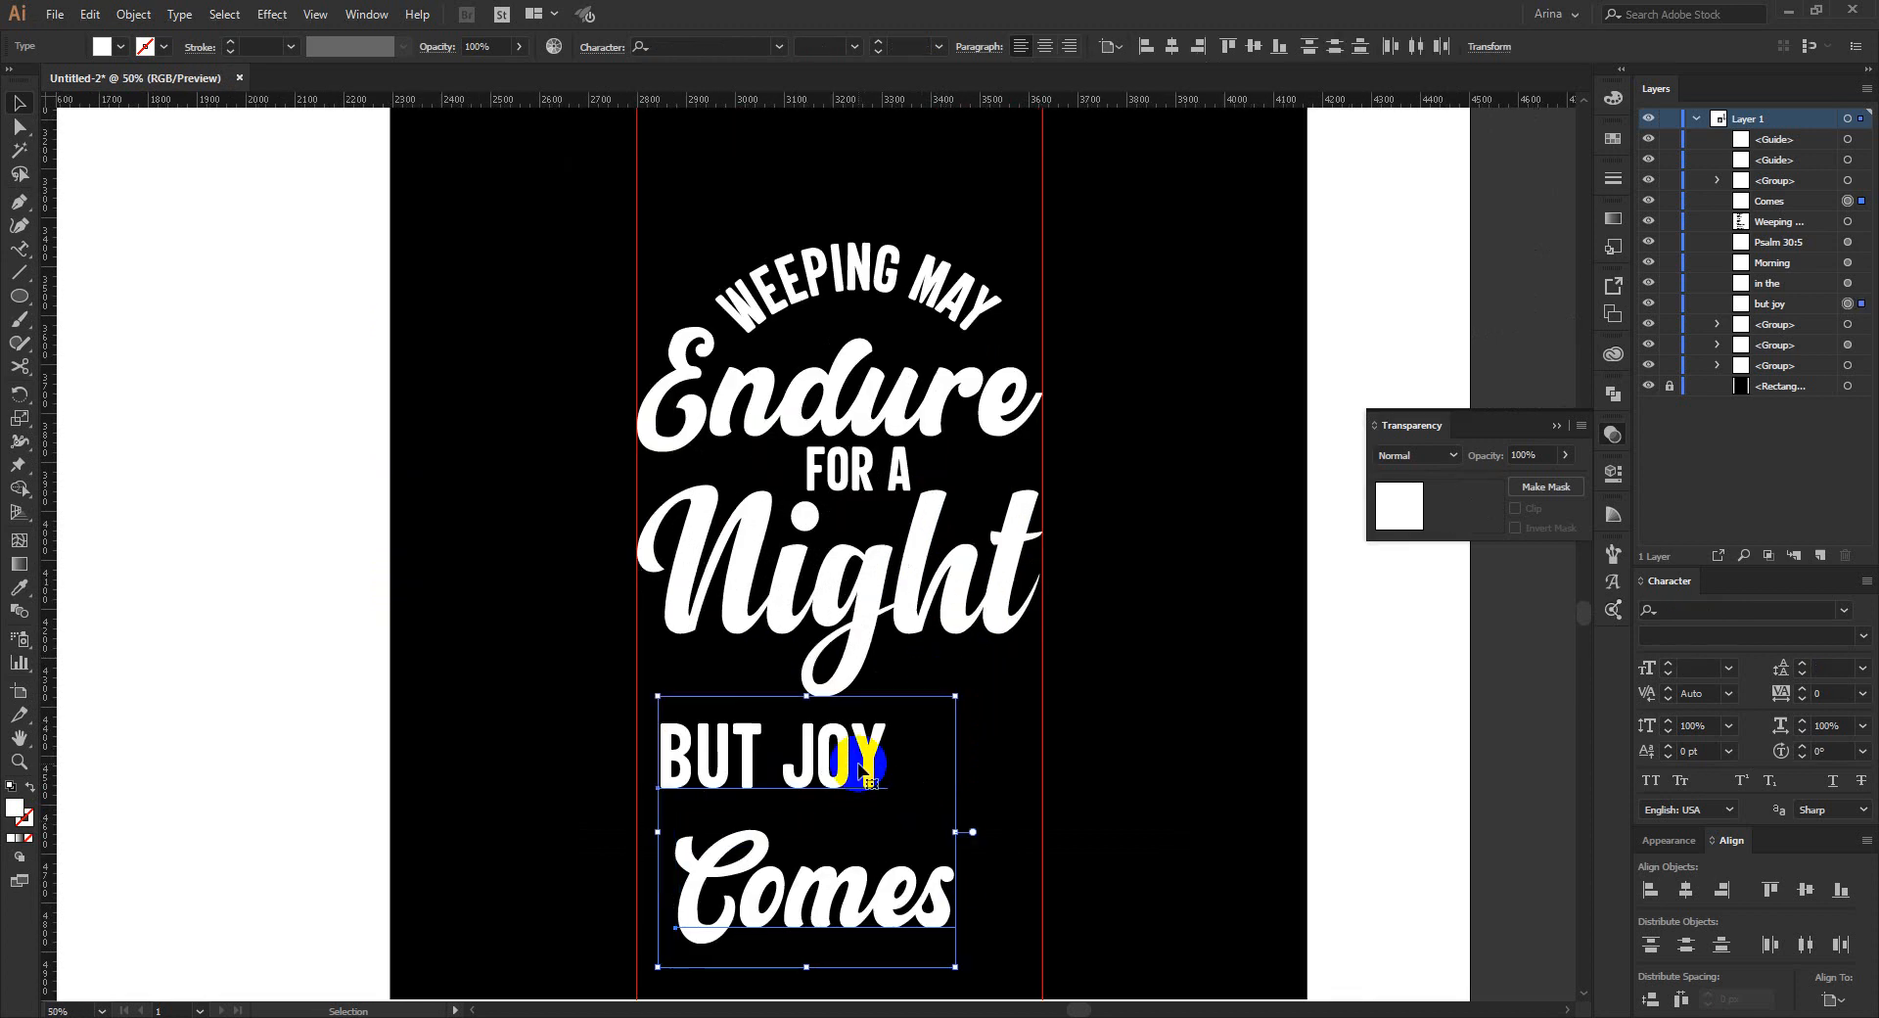
right_click(859, 770)
click(925, 519)
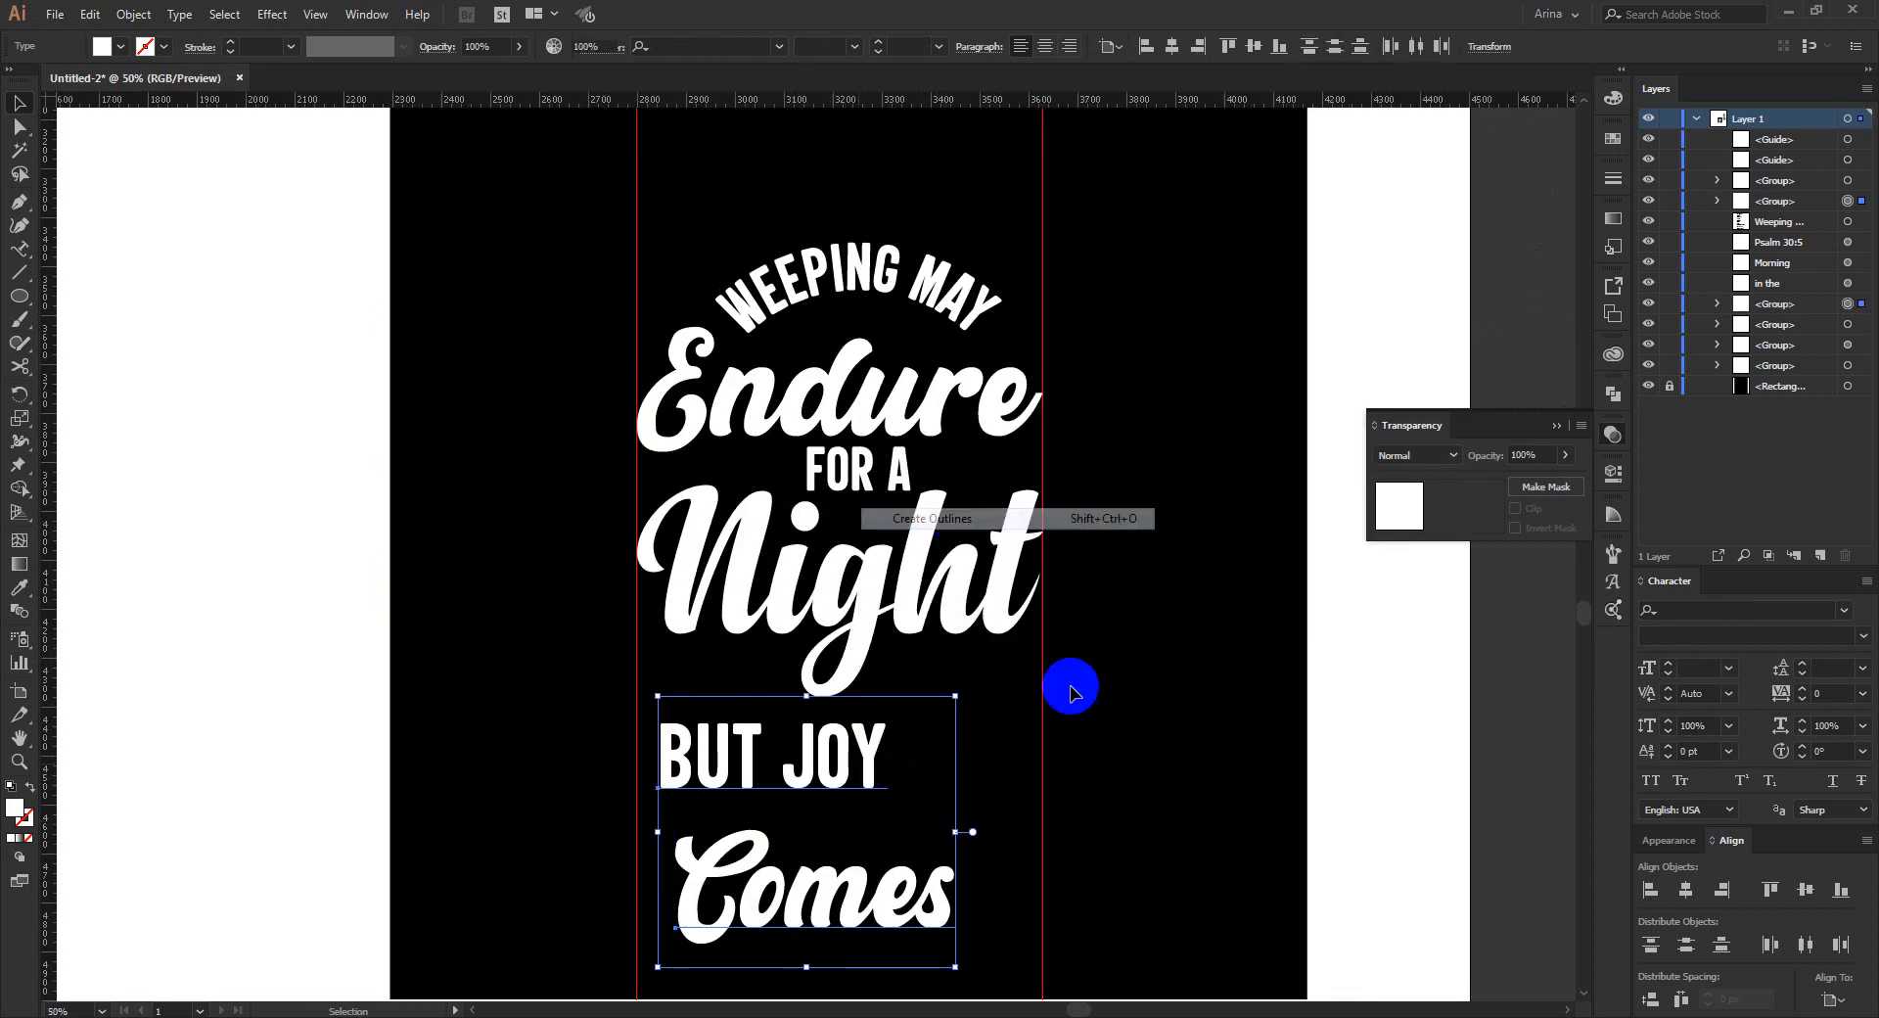
click(1057, 831)
Move "BUT JOY" aside beyond the second guide and scale "Comes" proportionally to about 828 px wide, filling the space between the guides.
drag(885, 763, 1018, 899)
click(930, 888)
drag(676, 888, 637, 884)
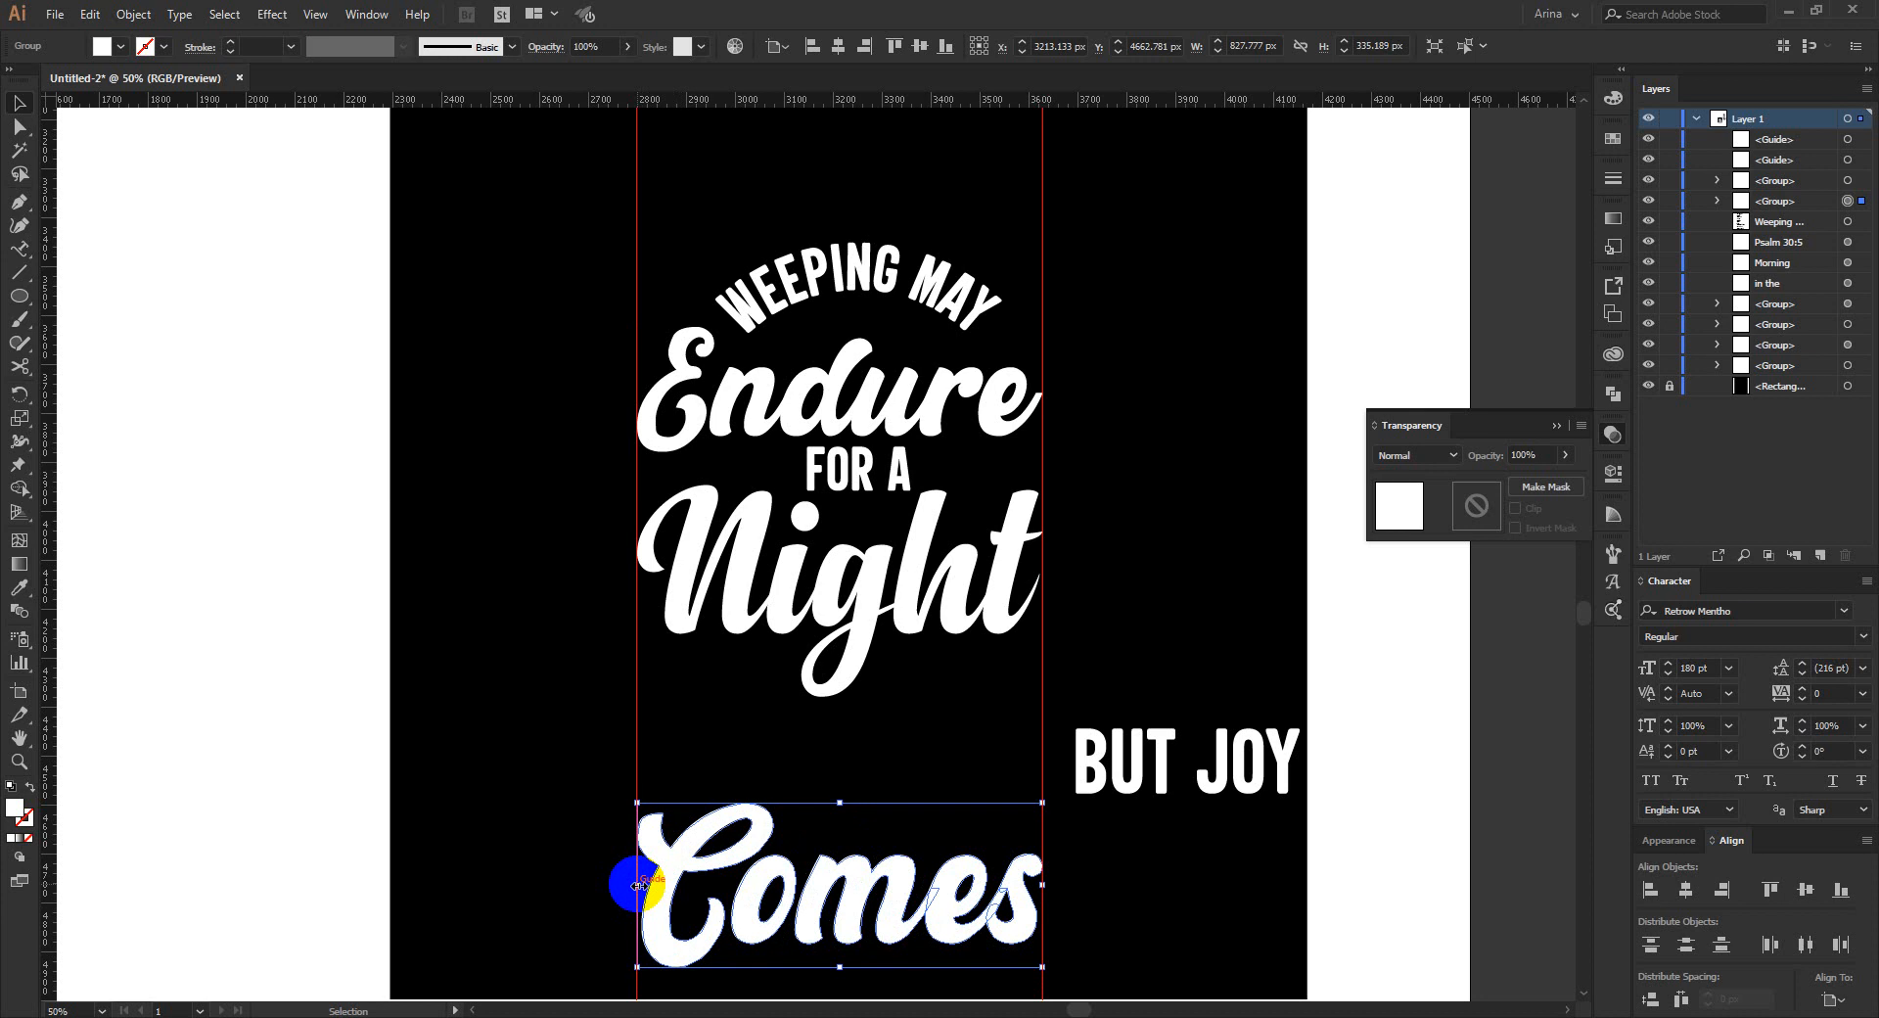
Nudge "Comes" straight up until it sits close beneath "Night", clear of the descender of the "g".
key(Up)
key(shift+Up)
key(shift+Up)
key(Up)
key(shift+Up)
key(shift+Up)
key(shift+Up)
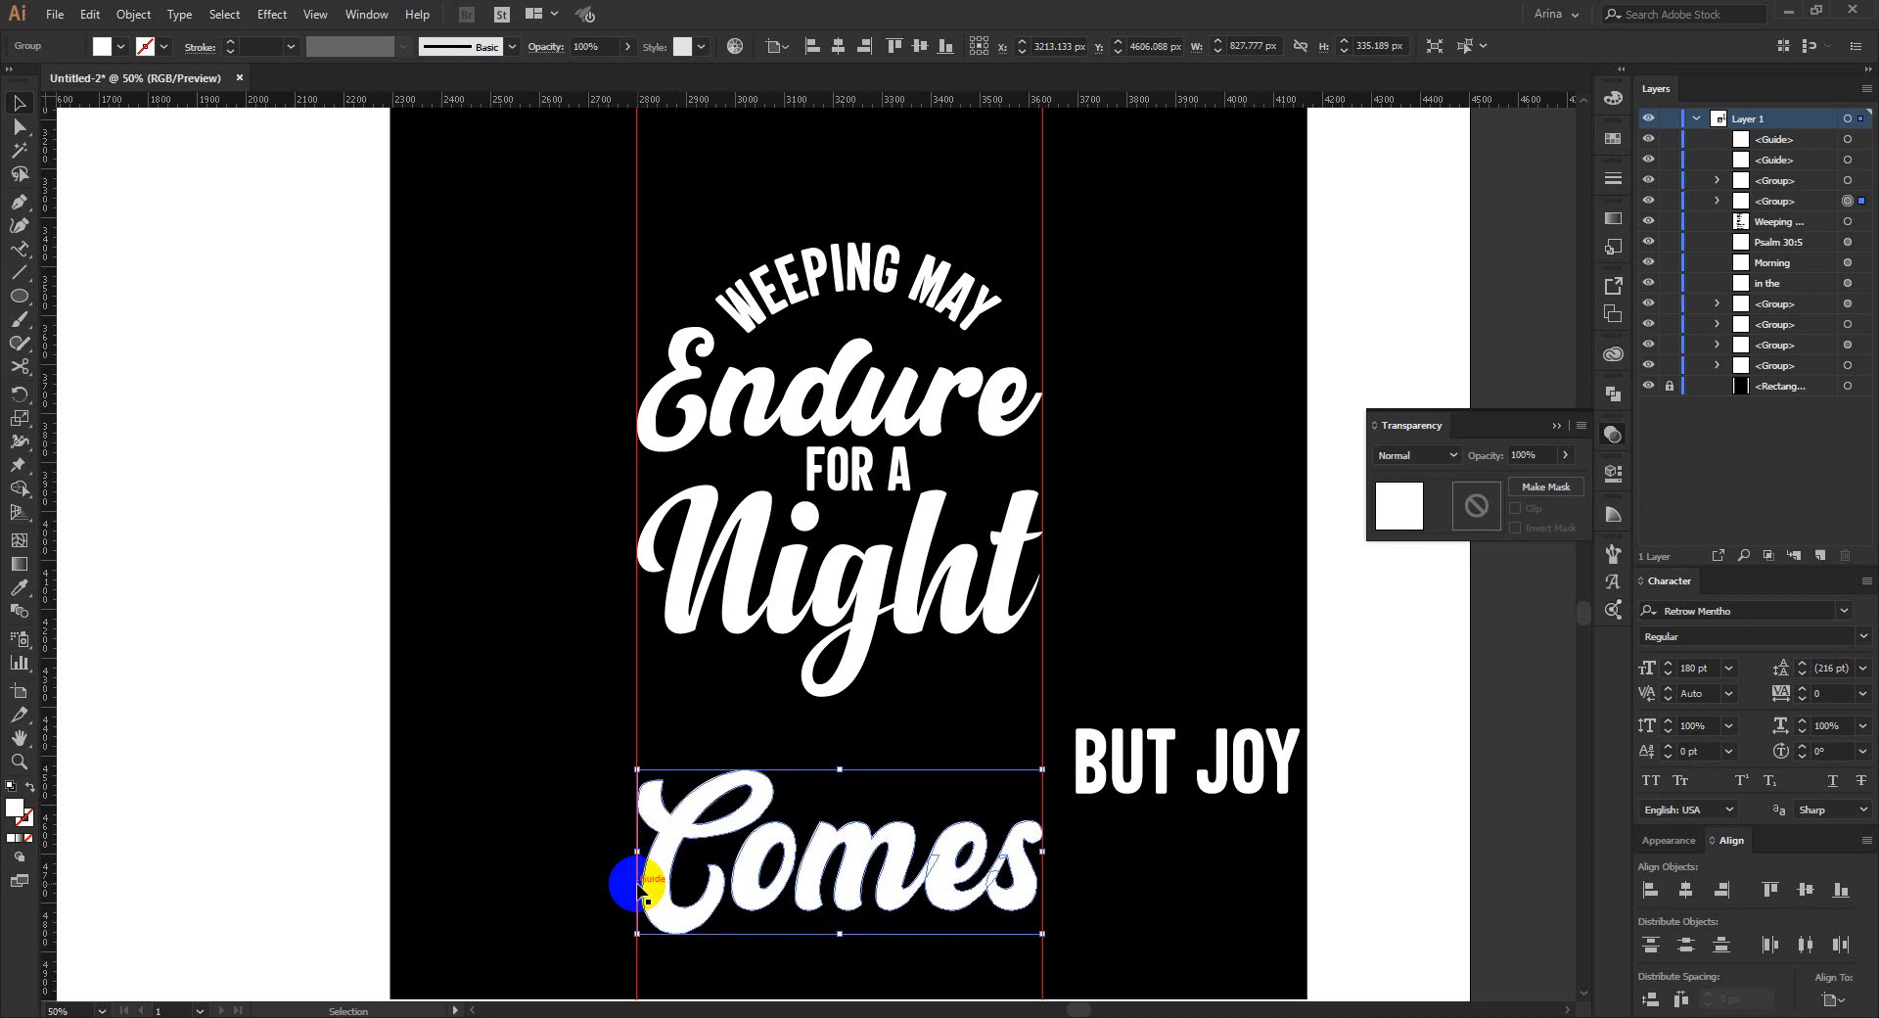
key(Up)
key(Up)
key(Up)
key(Up)
key(Up)
key(Up)
key(Up)
key(Up)
key(Up)
key(Up)
key(Up)
key(Up)
key(Up)
key(Up)
key(Up)
key(Up)
key(Up)
key(Up)
key(Up)
key(Up)
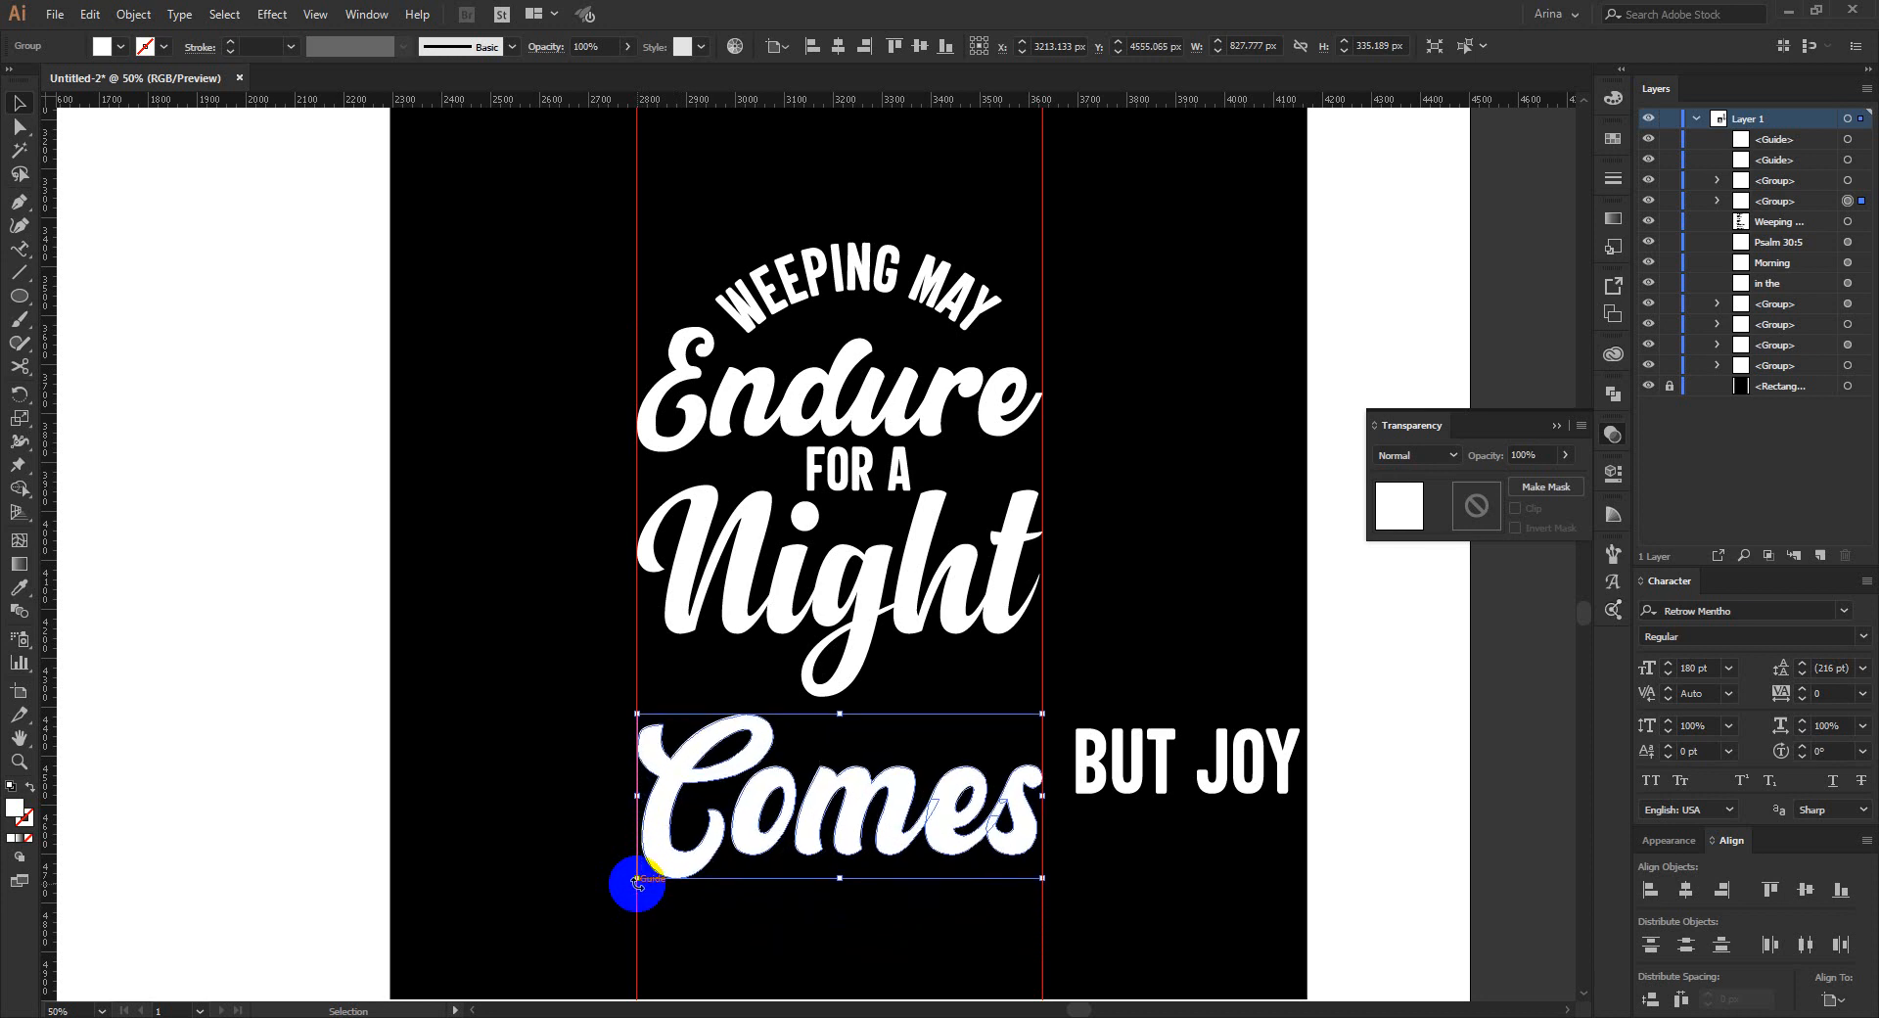
key(Up)
key(Up)
key(Up)
key(Up)
key(Up)
key(Up)
key(Up)
key(Up)
key(Up)
key(Up)
key(Up)
key(Up)
key(Up)
key(Up)
key(Up)
key(Up)
key(Up)
key(Up)
key(Up)
key(Up)
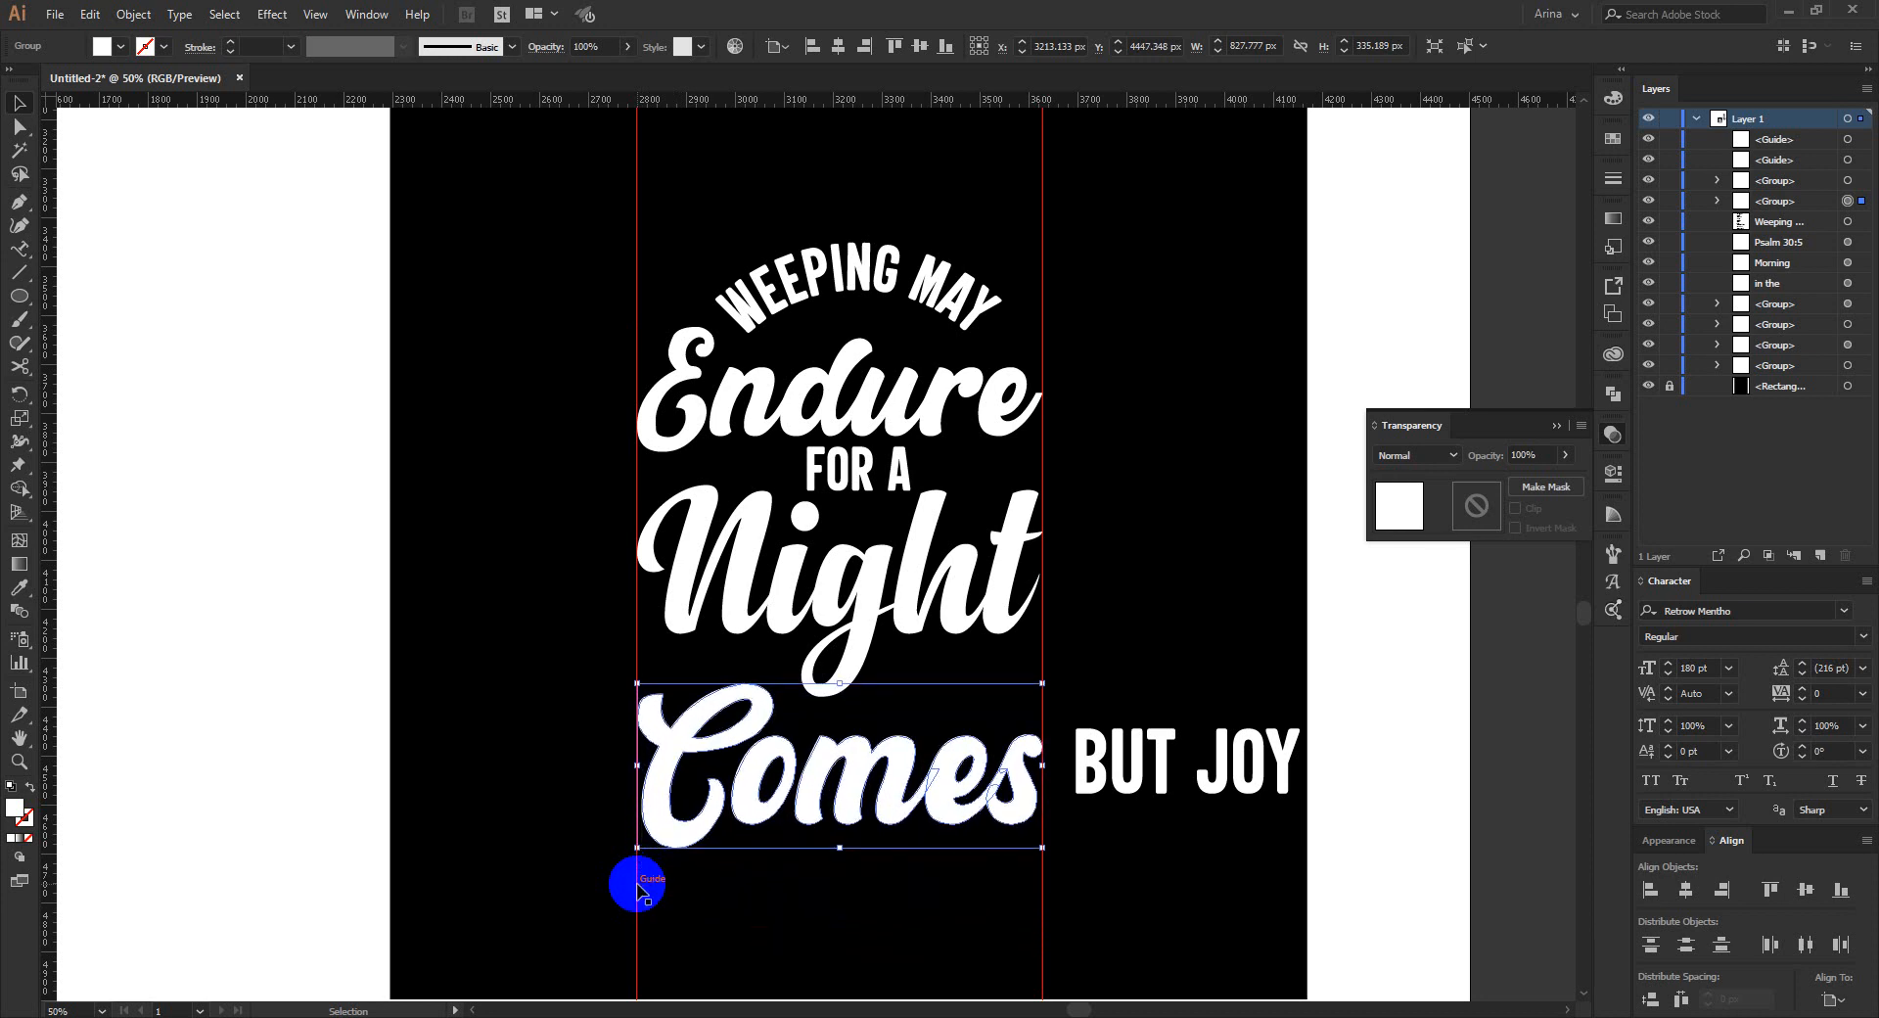
key(Up)
key(Up)
key(Up)
key(Up)
key(Up)
key(Up)
key(Up)
key(Up)
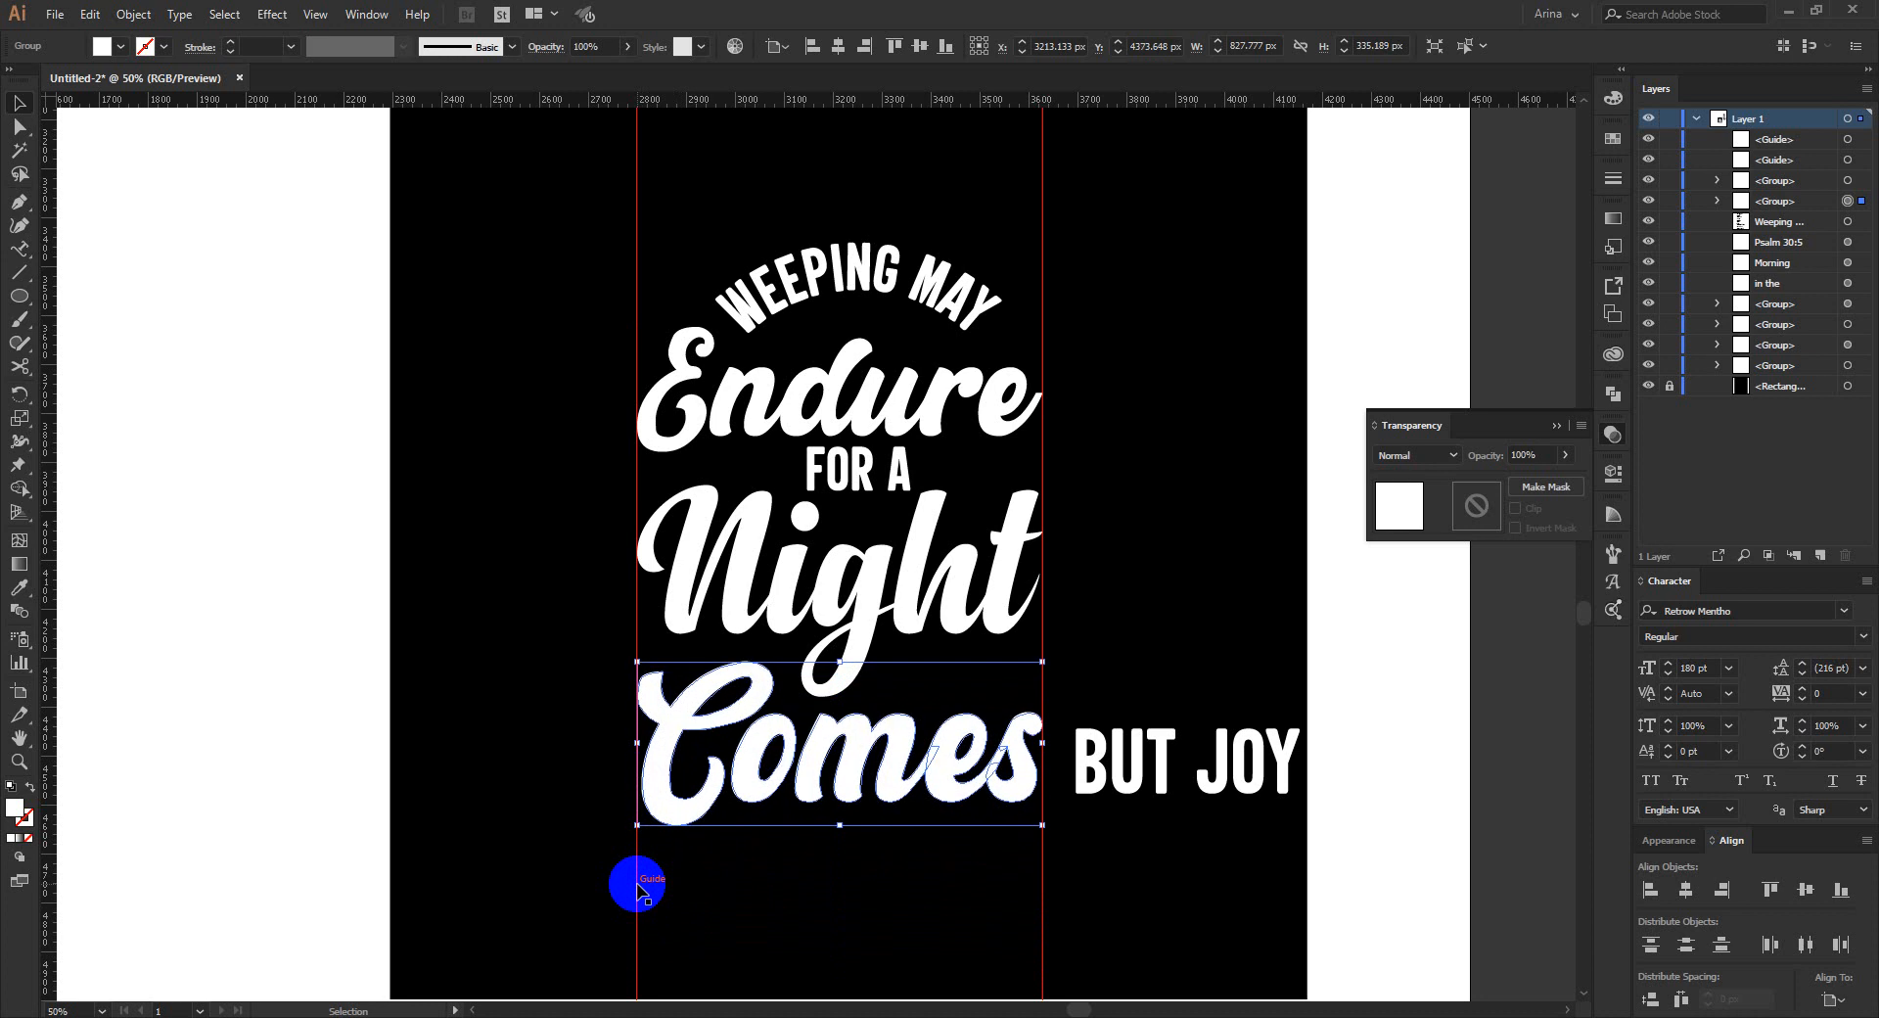
click(752, 890)
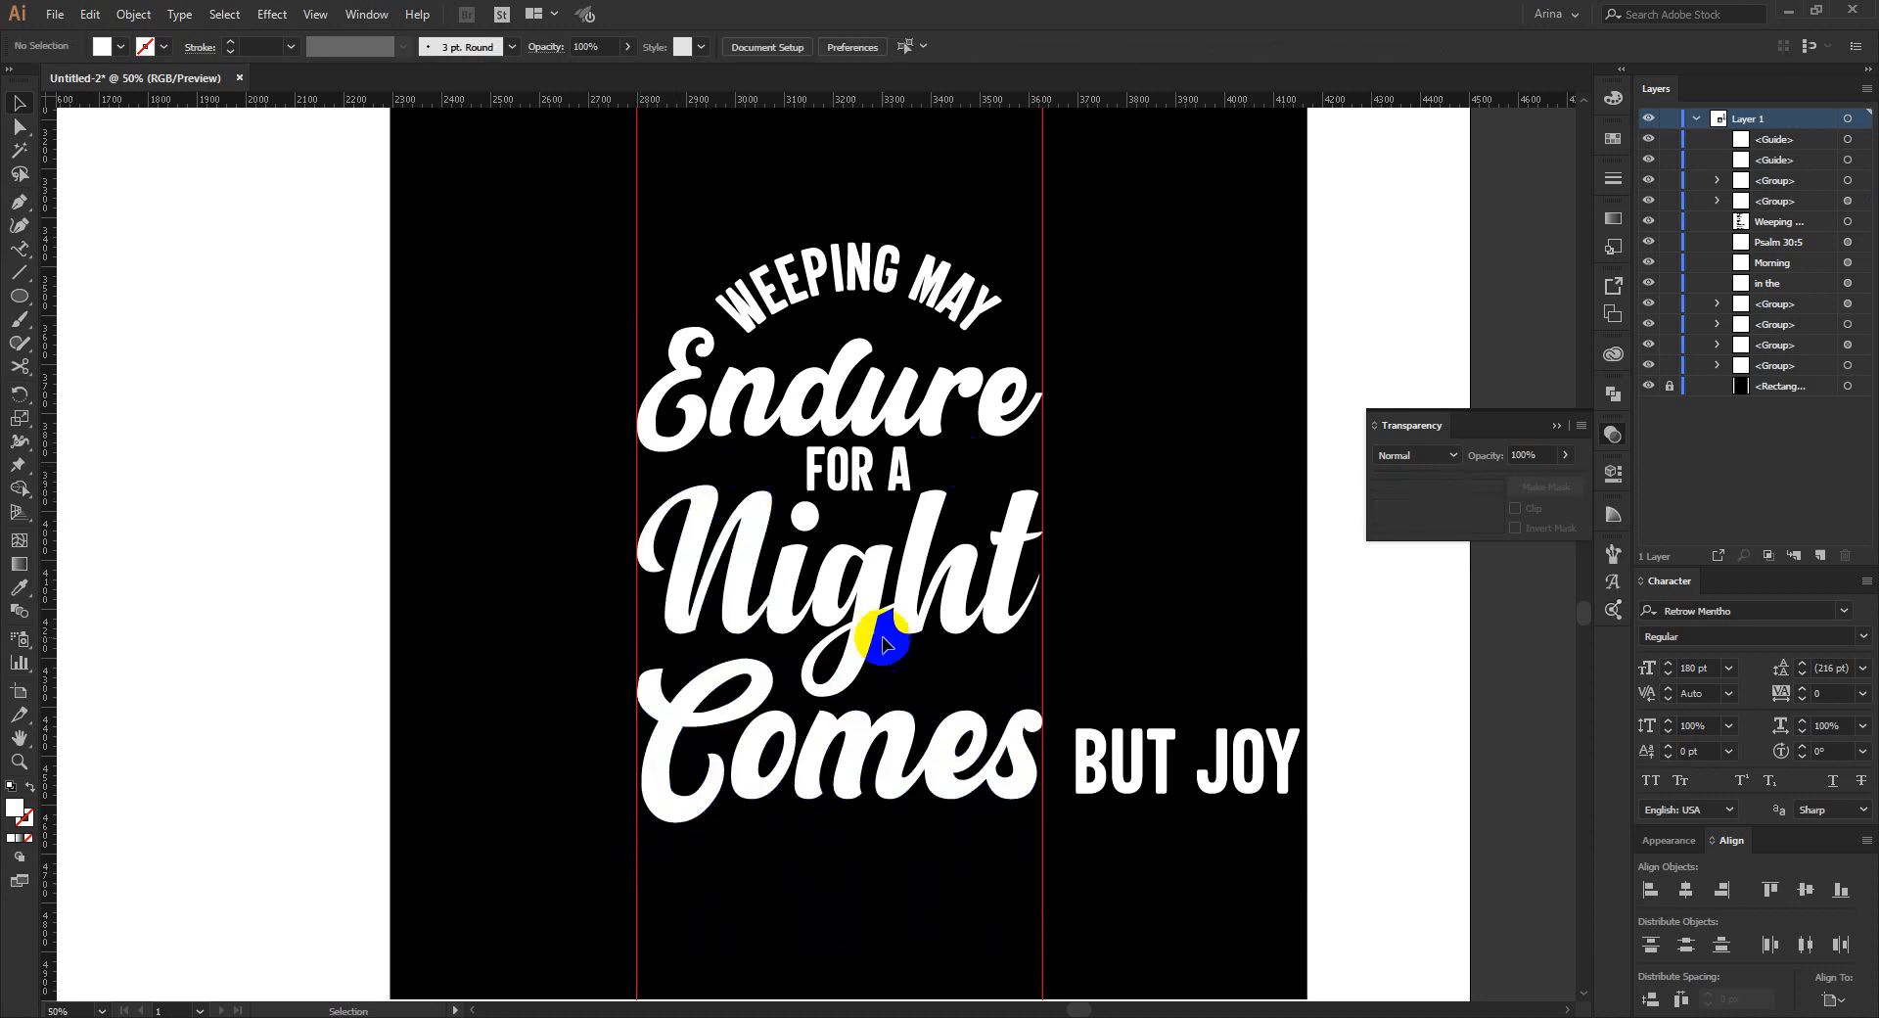
Fit "BUT JOY" into the gap between "Night" and "Comes", scaled down to about 310 px wide and ending at the second guide.
click(1161, 758)
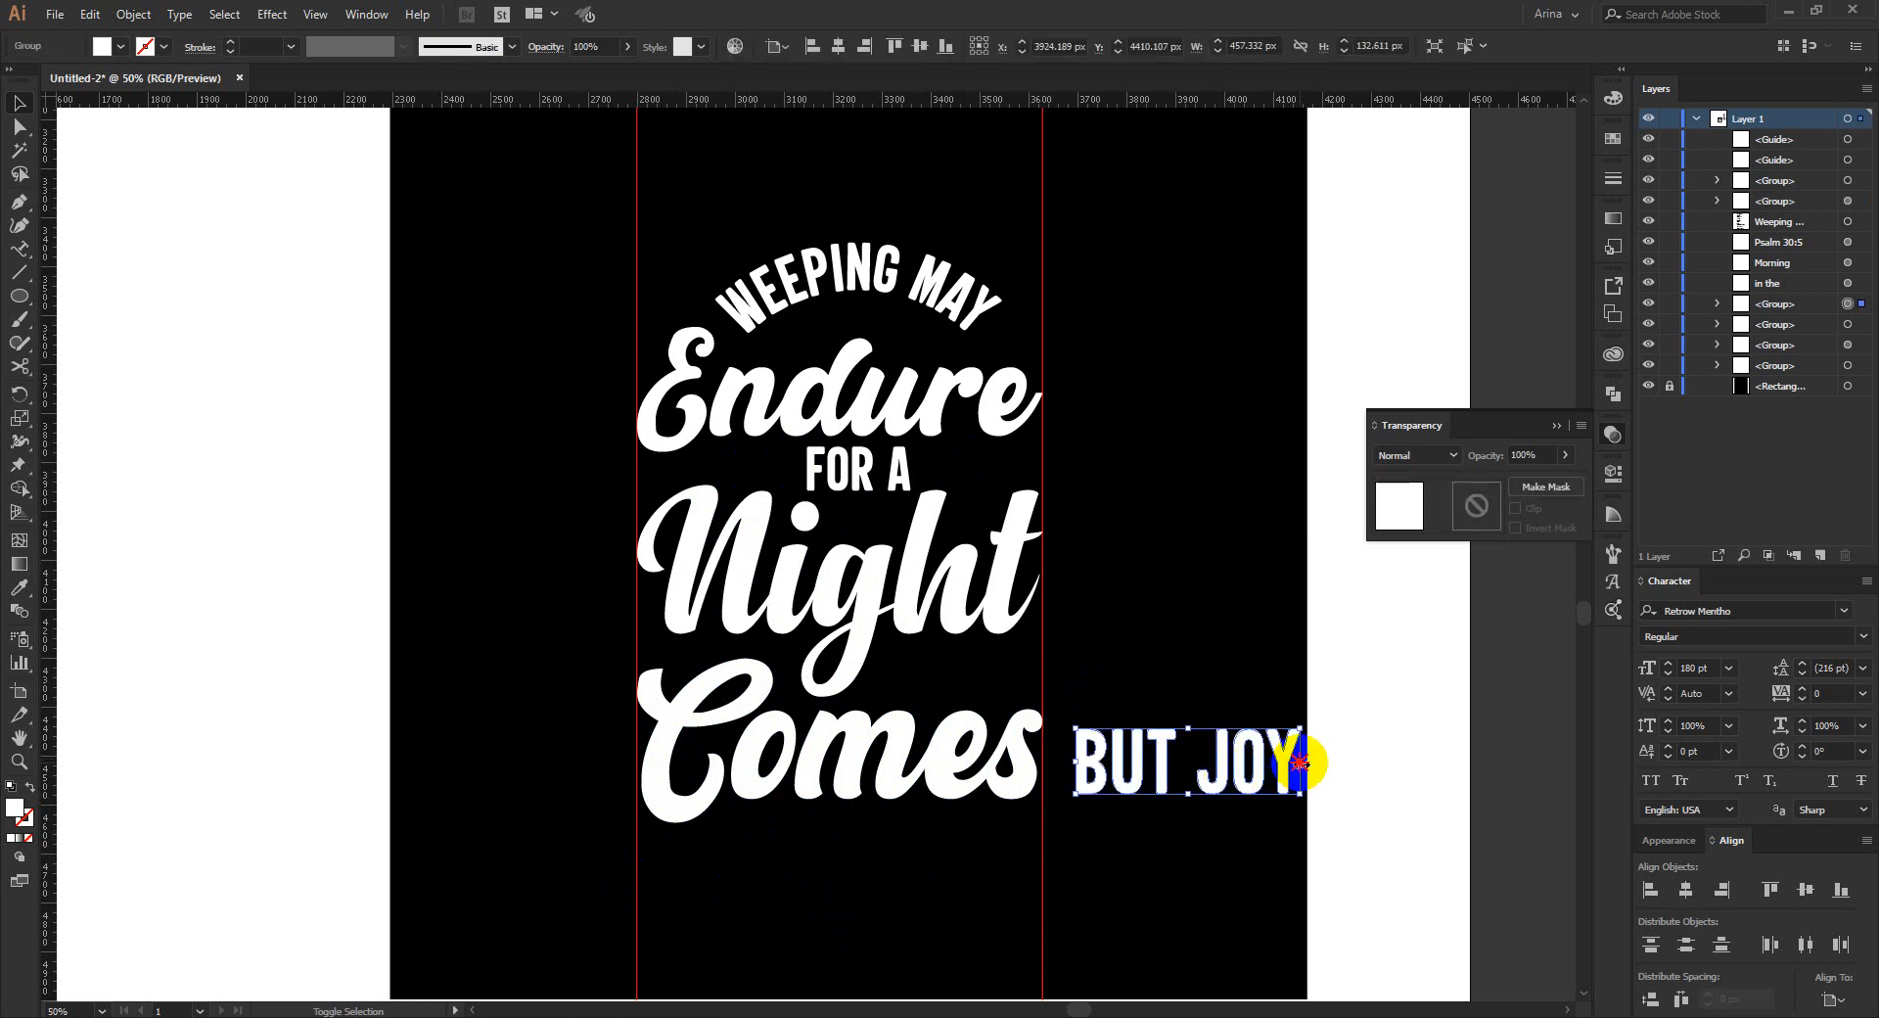
drag(1300, 762, 1042, 676)
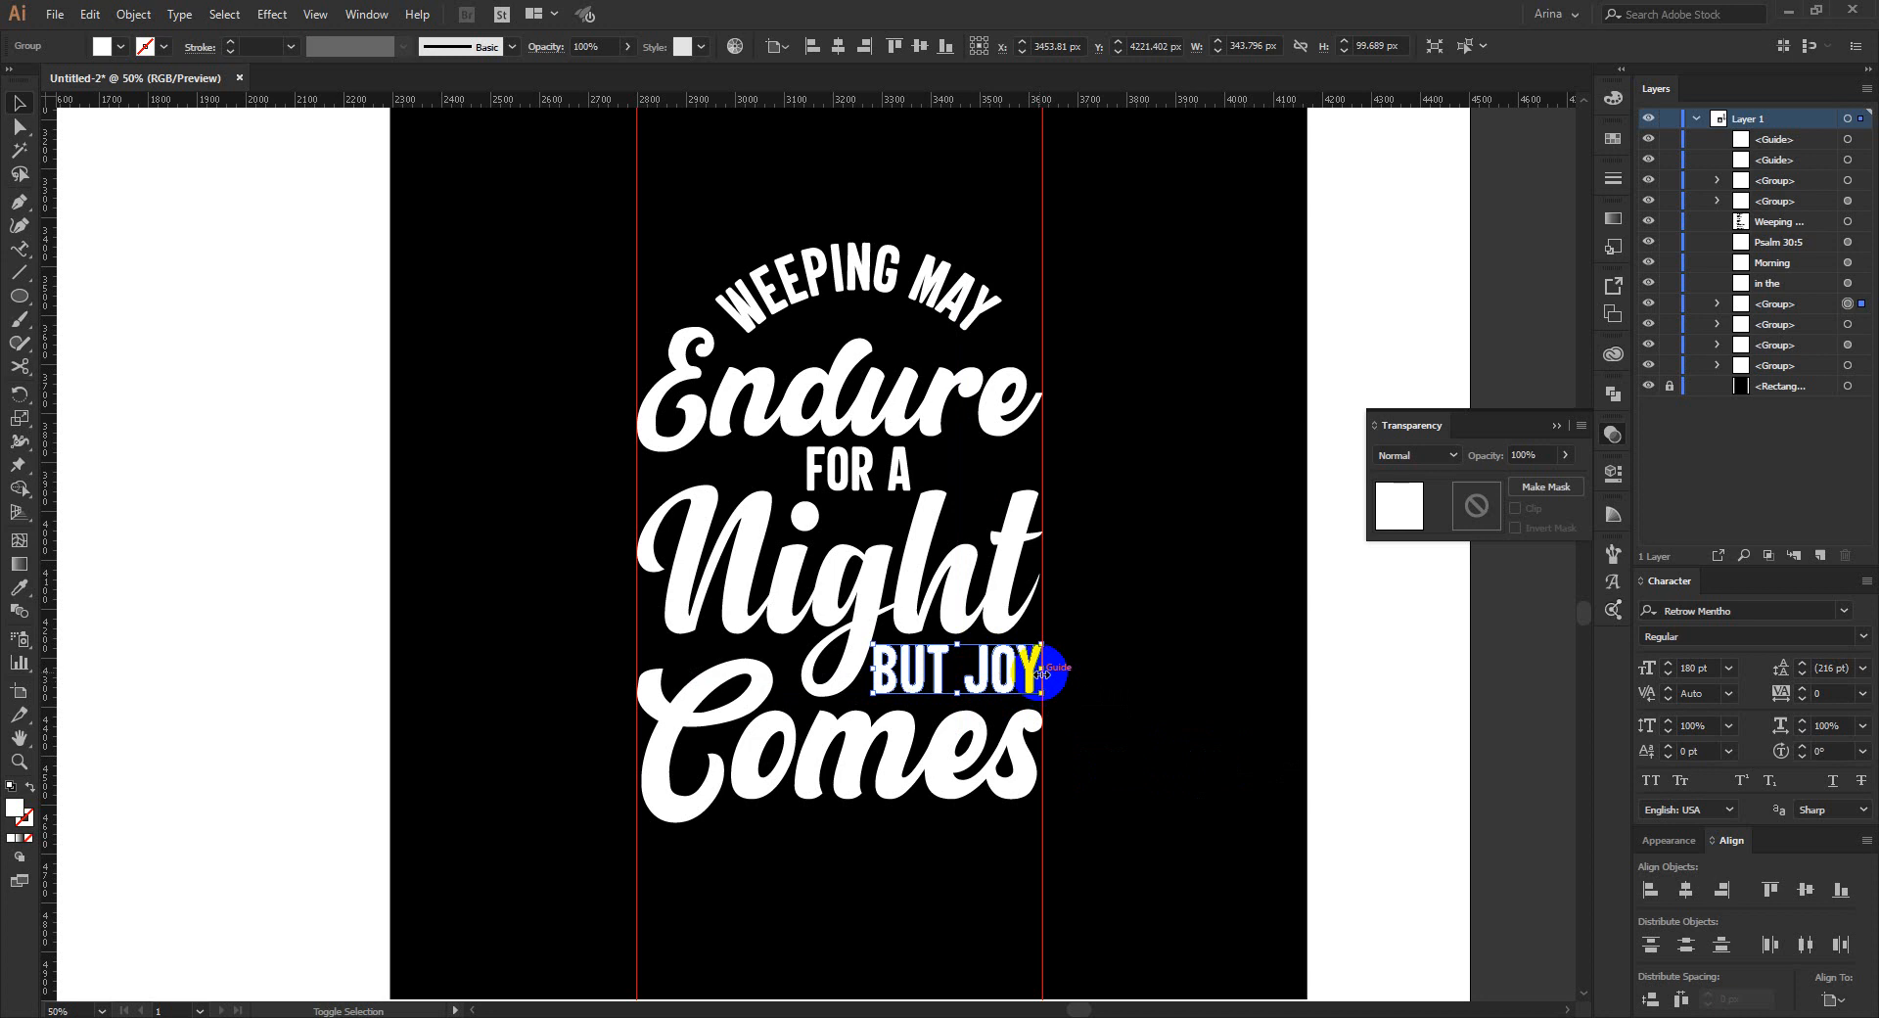
drag(873, 671, 890, 672)
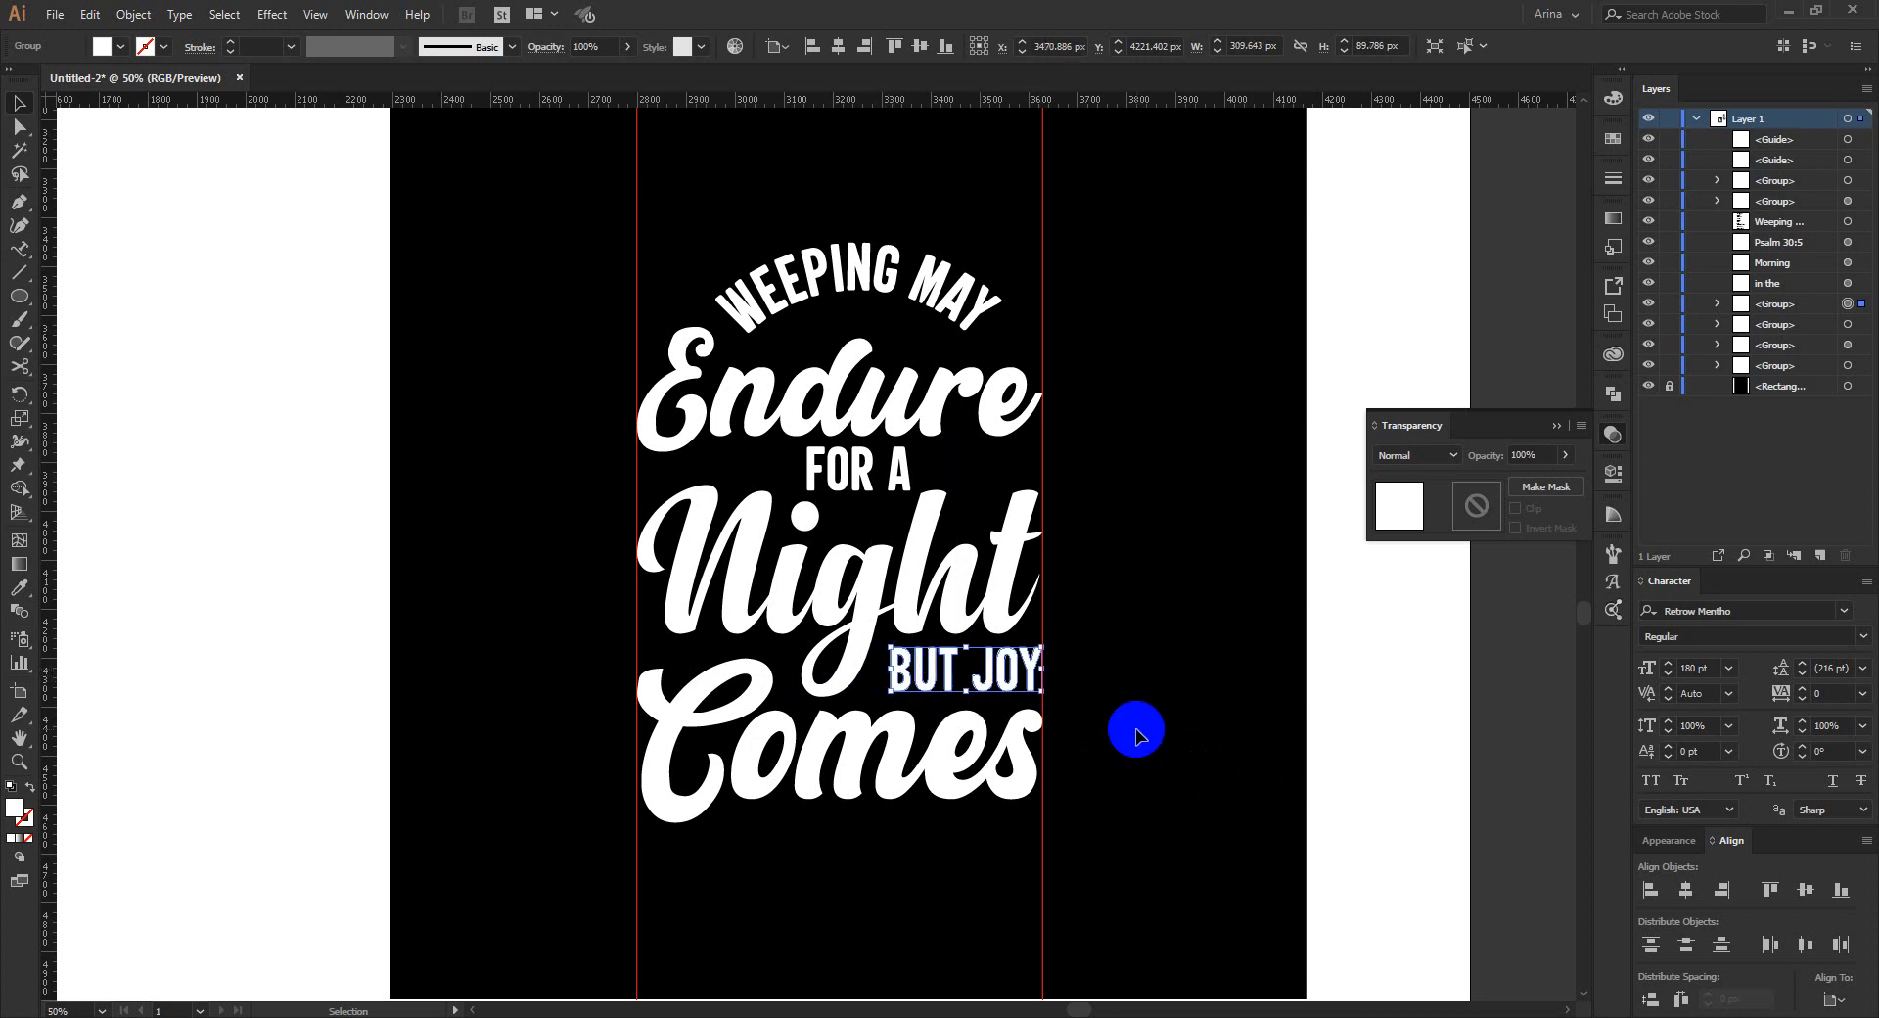
click(1145, 716)
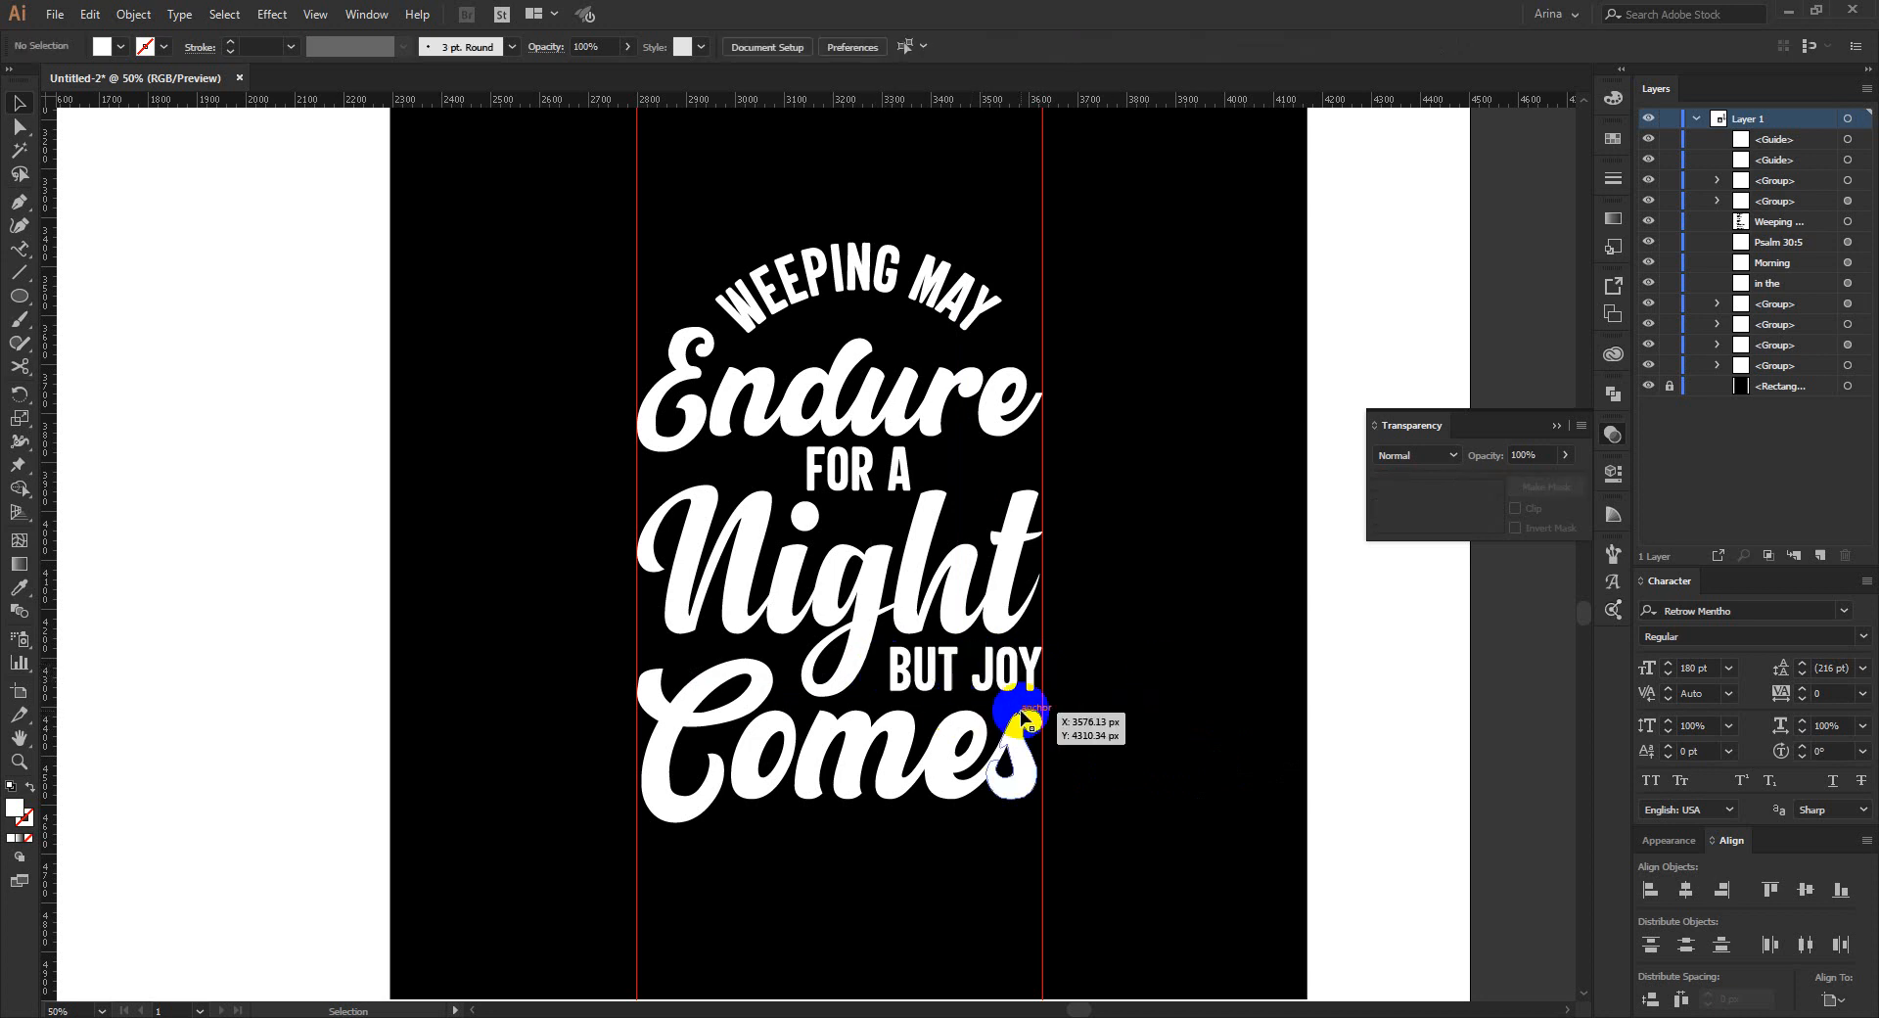
Move the "IN THE" text onto the black rectangle directly below "Comes" and convert it to outlines.
scroll(977, 553, down, 1)
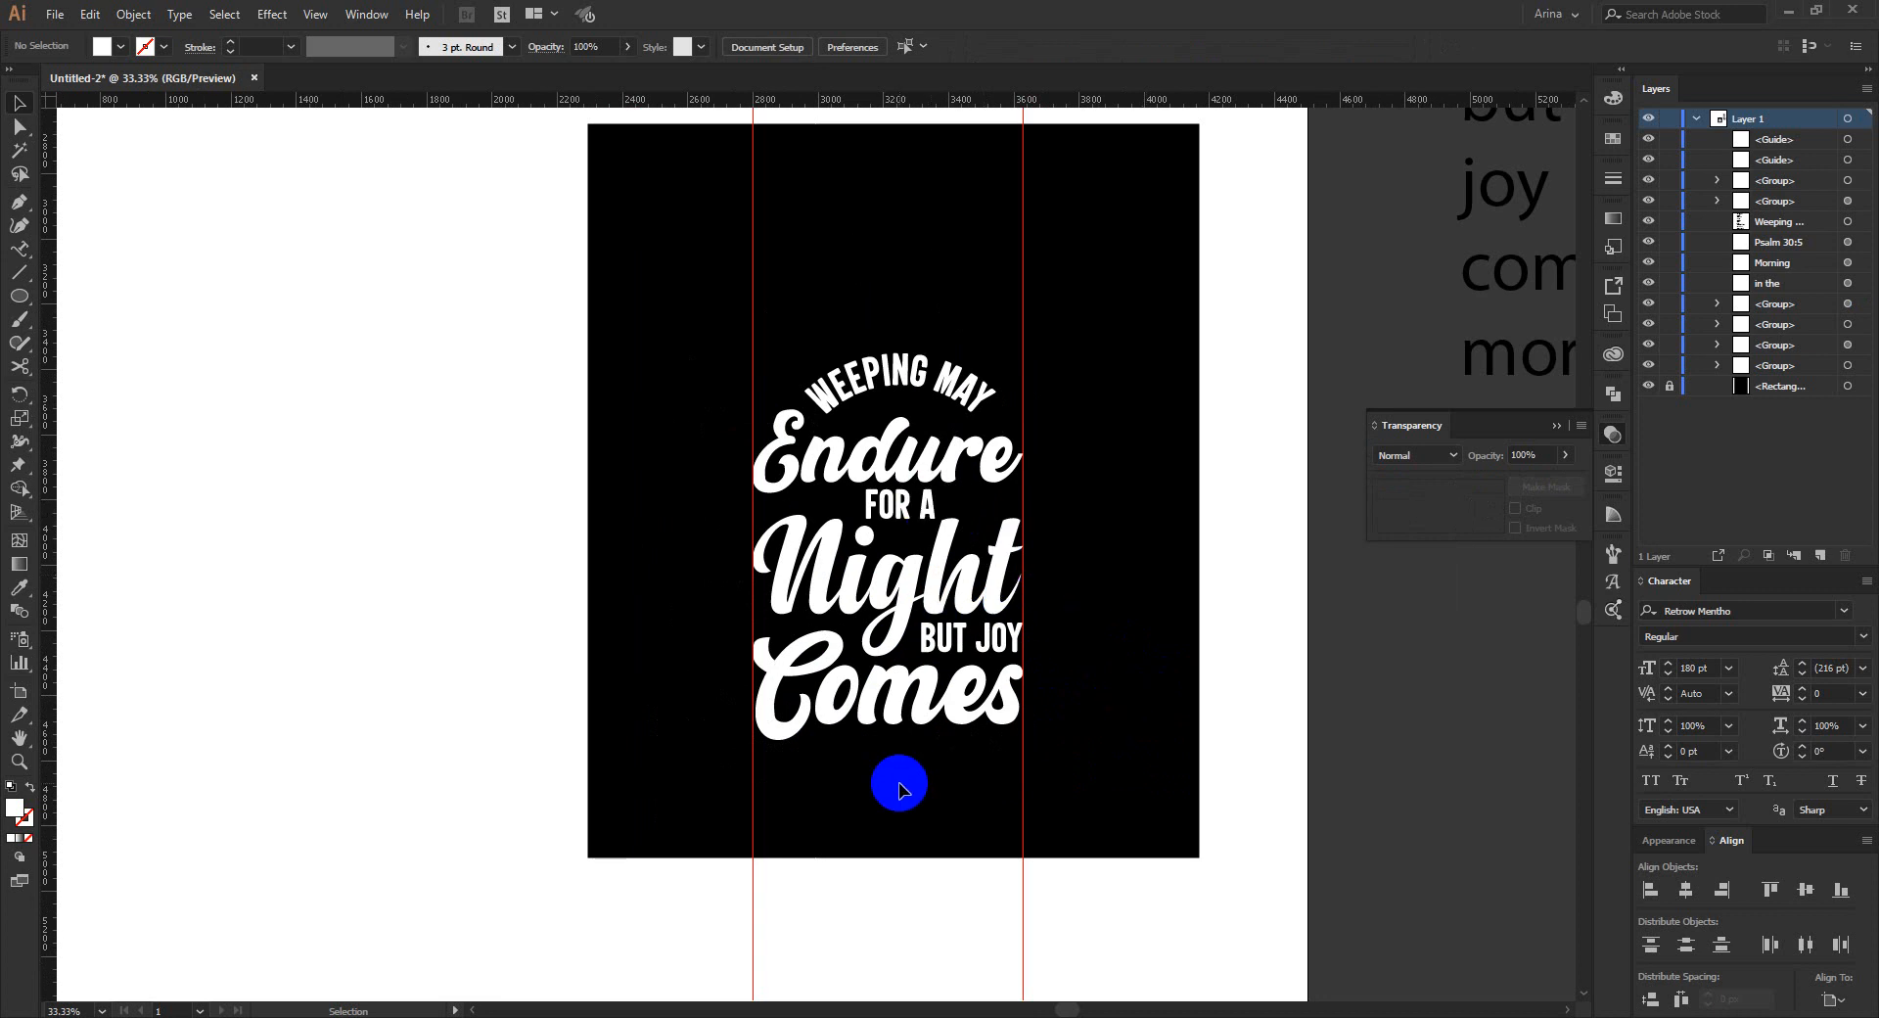
scroll(1078, 778, up, 1)
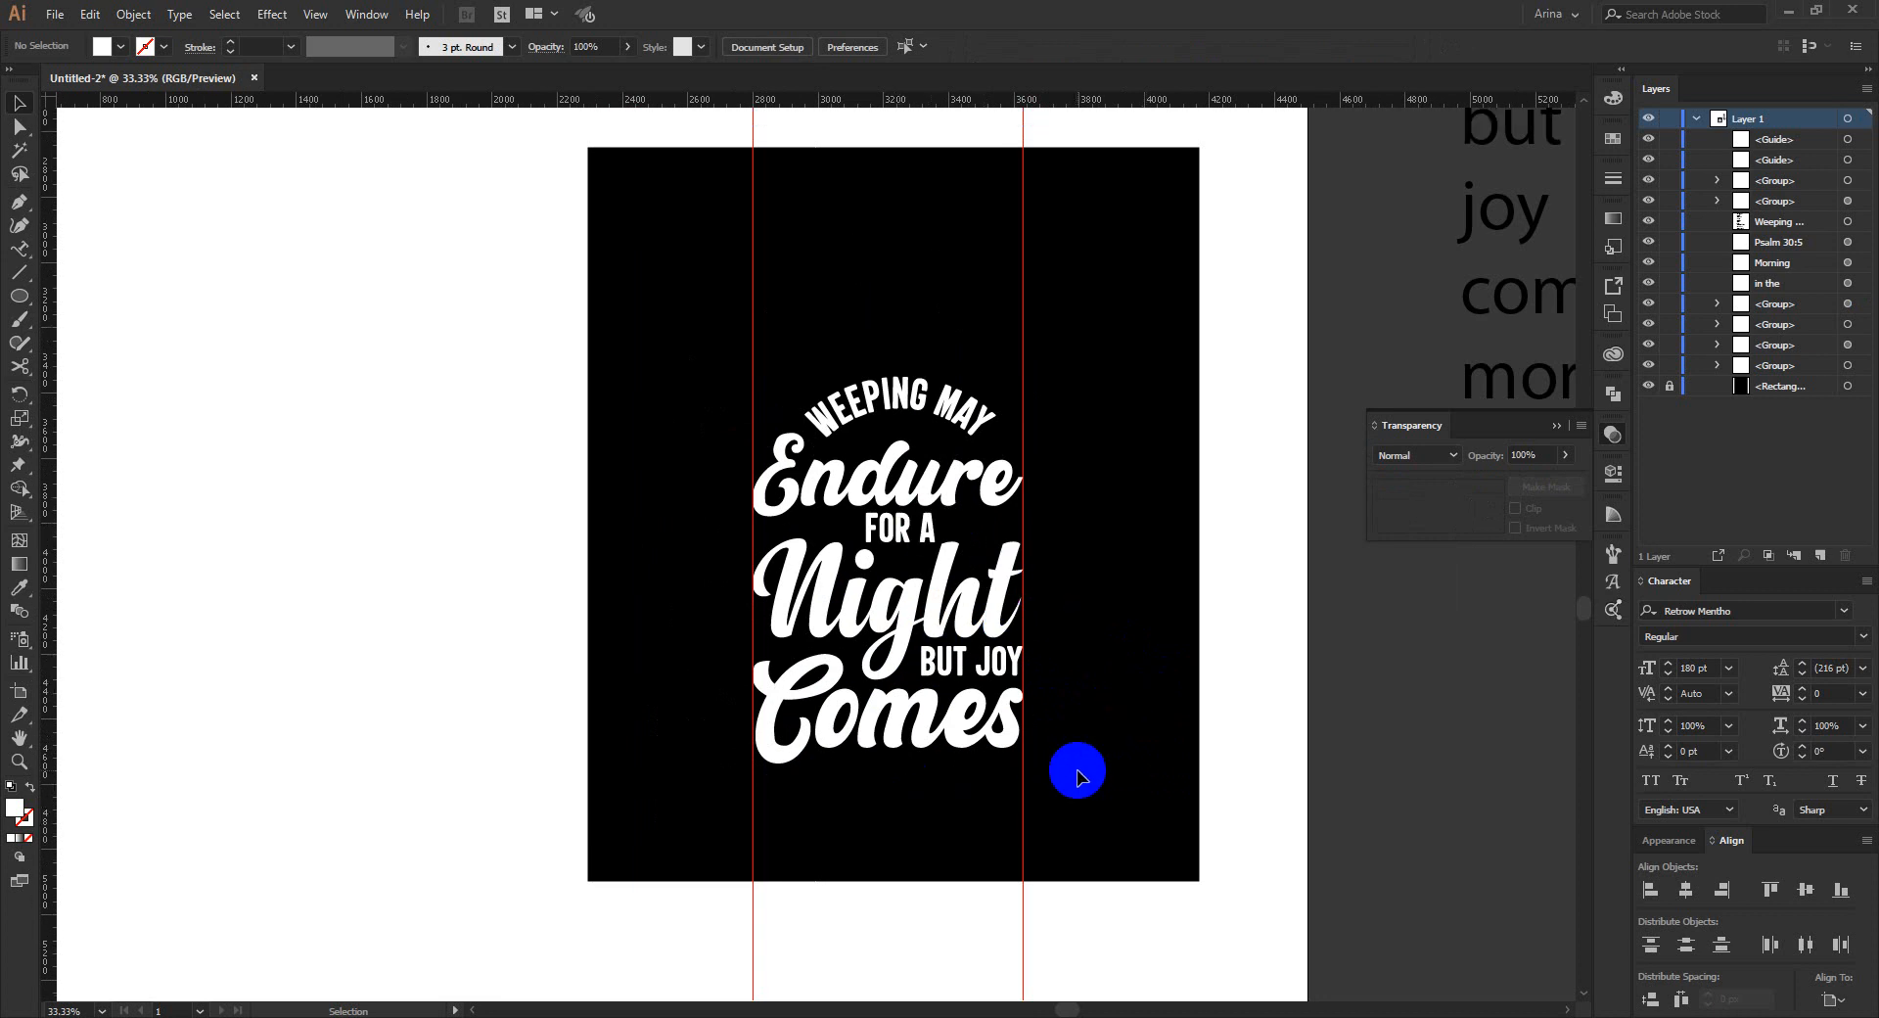
alt+scroll(1077, 773, down, 1)
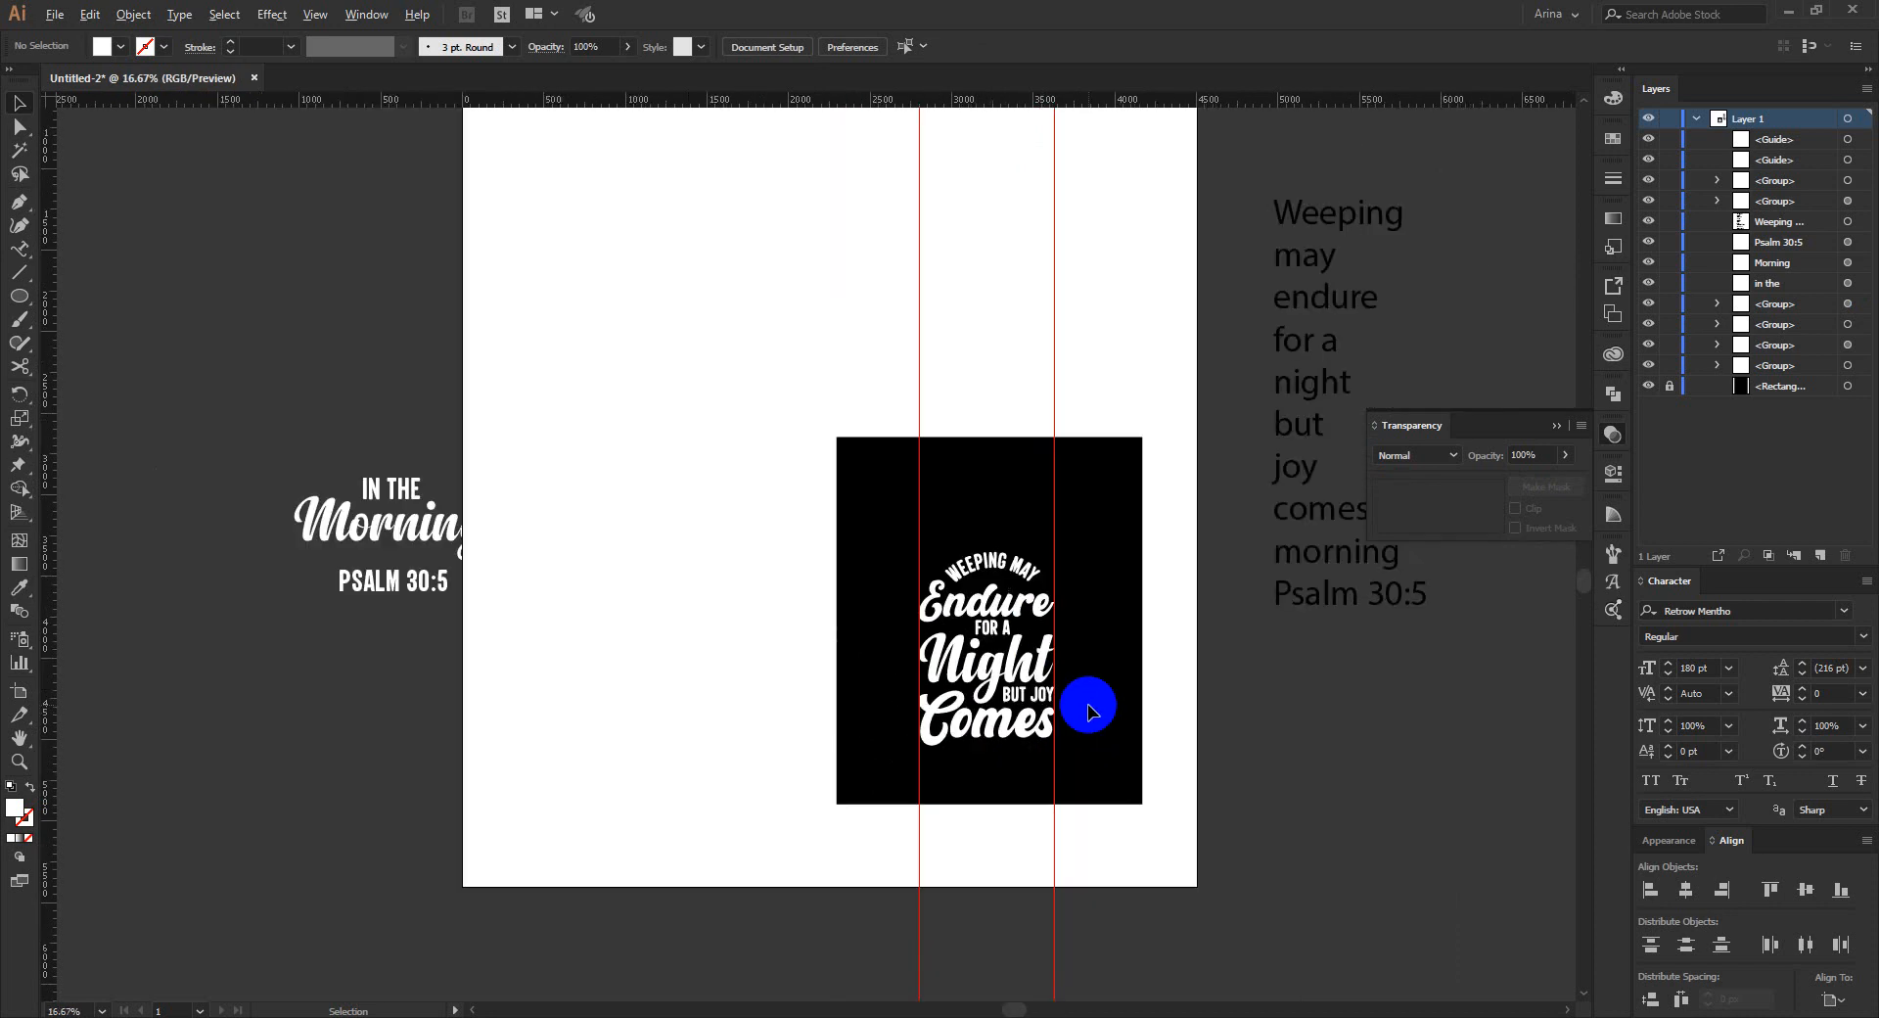
scroll(1089, 704, up, 2)
scroll(1089, 704, down, 2)
scroll(1089, 704, down, 1)
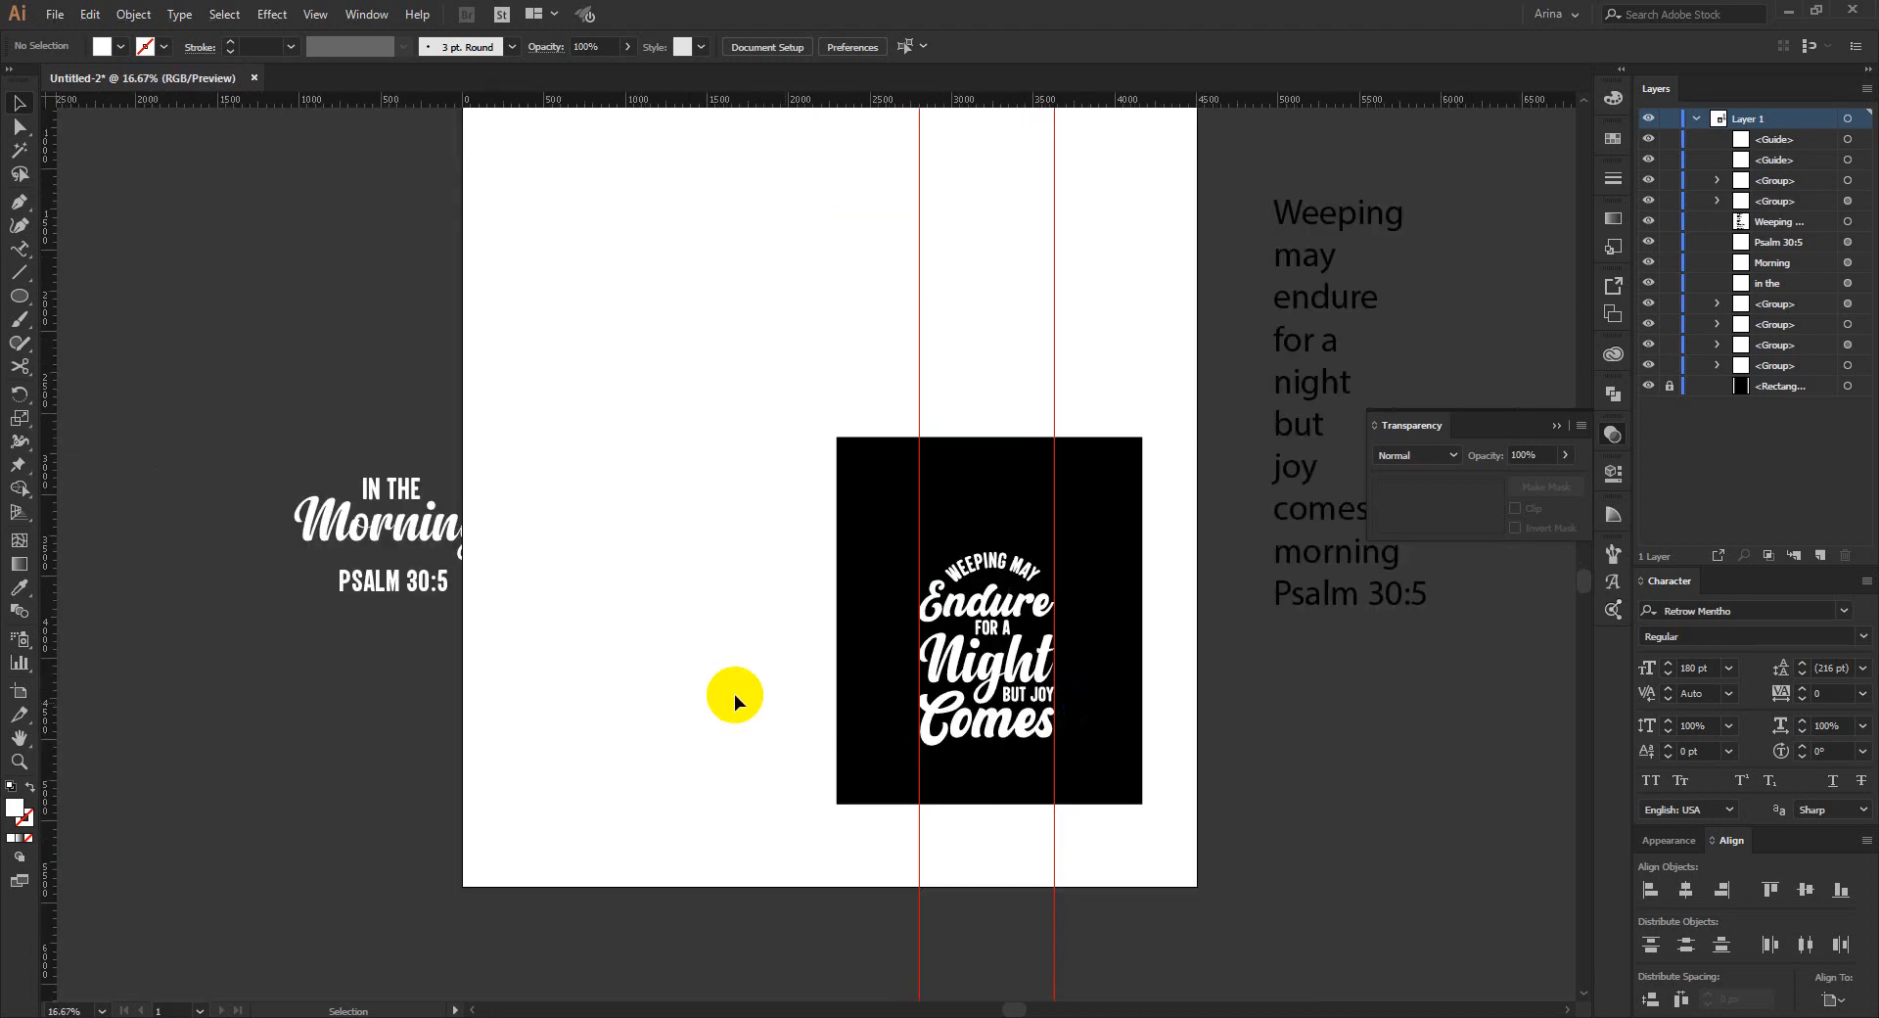
drag(389, 490, 1016, 750)
scroll(1016, 751, up, 3)
right_click(1000, 749)
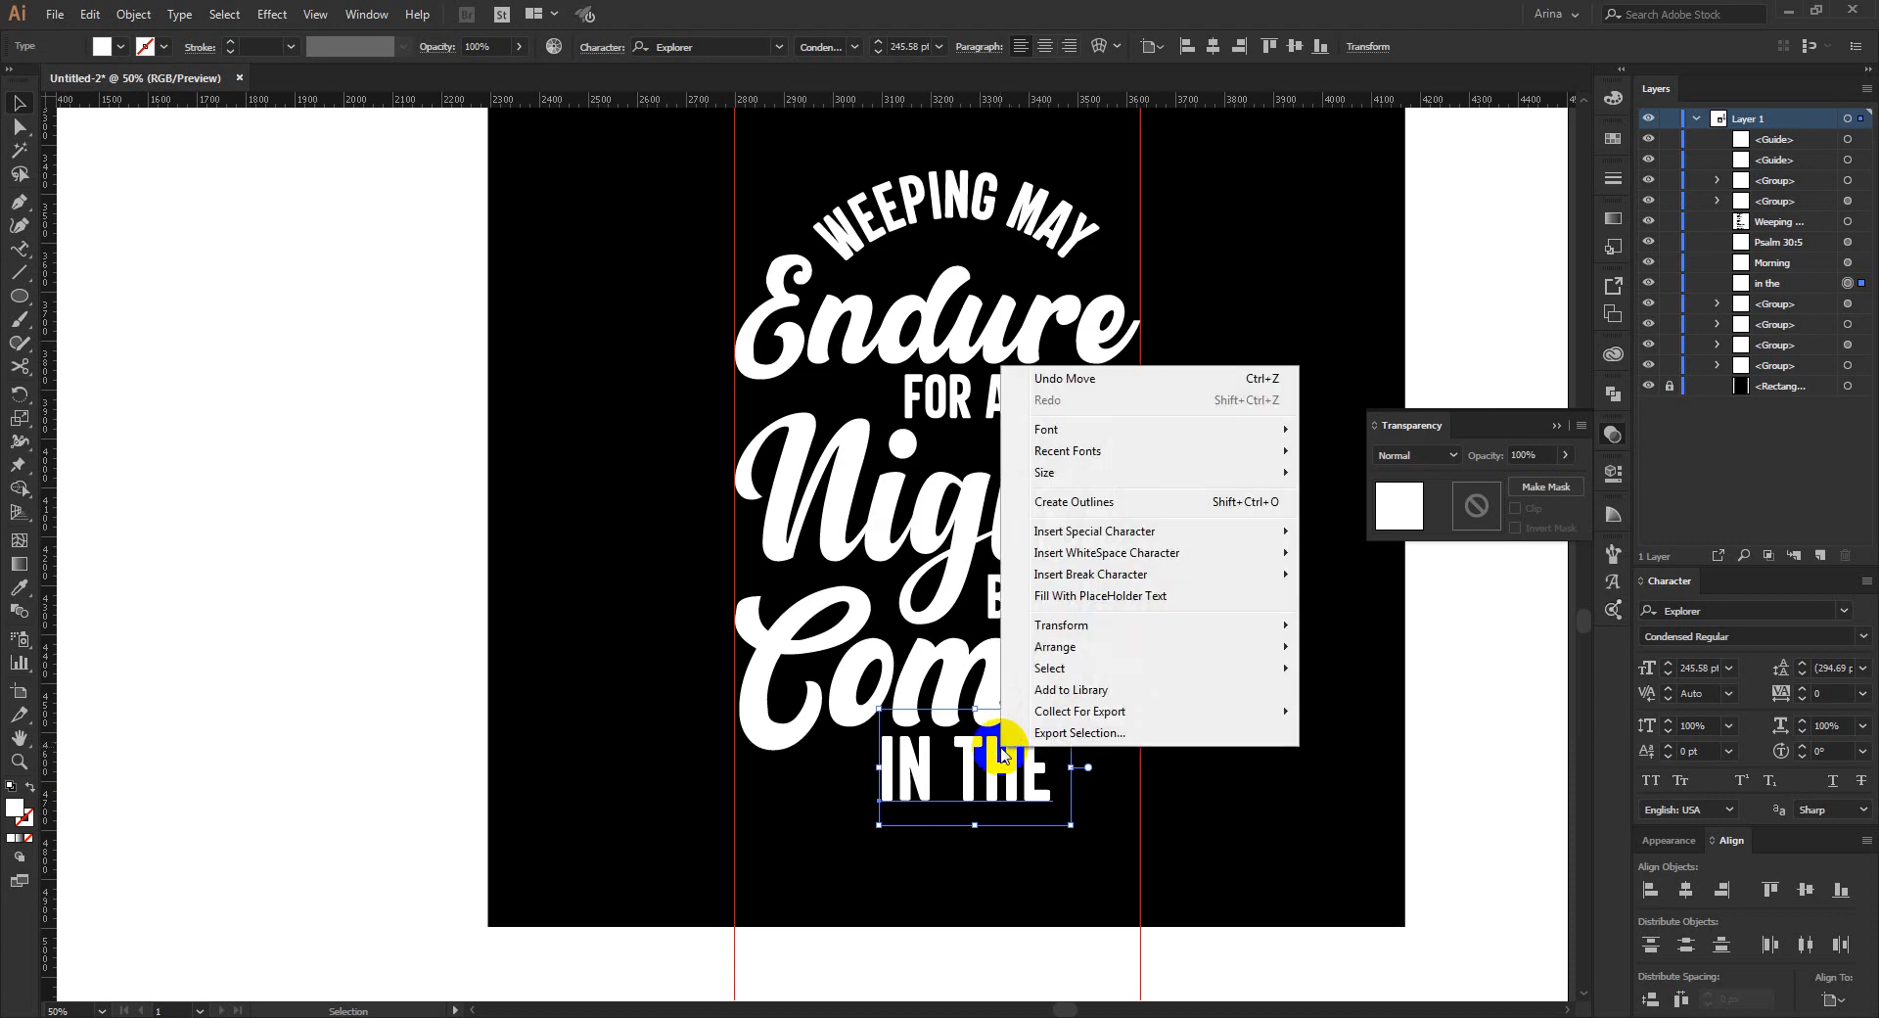
click(1103, 503)
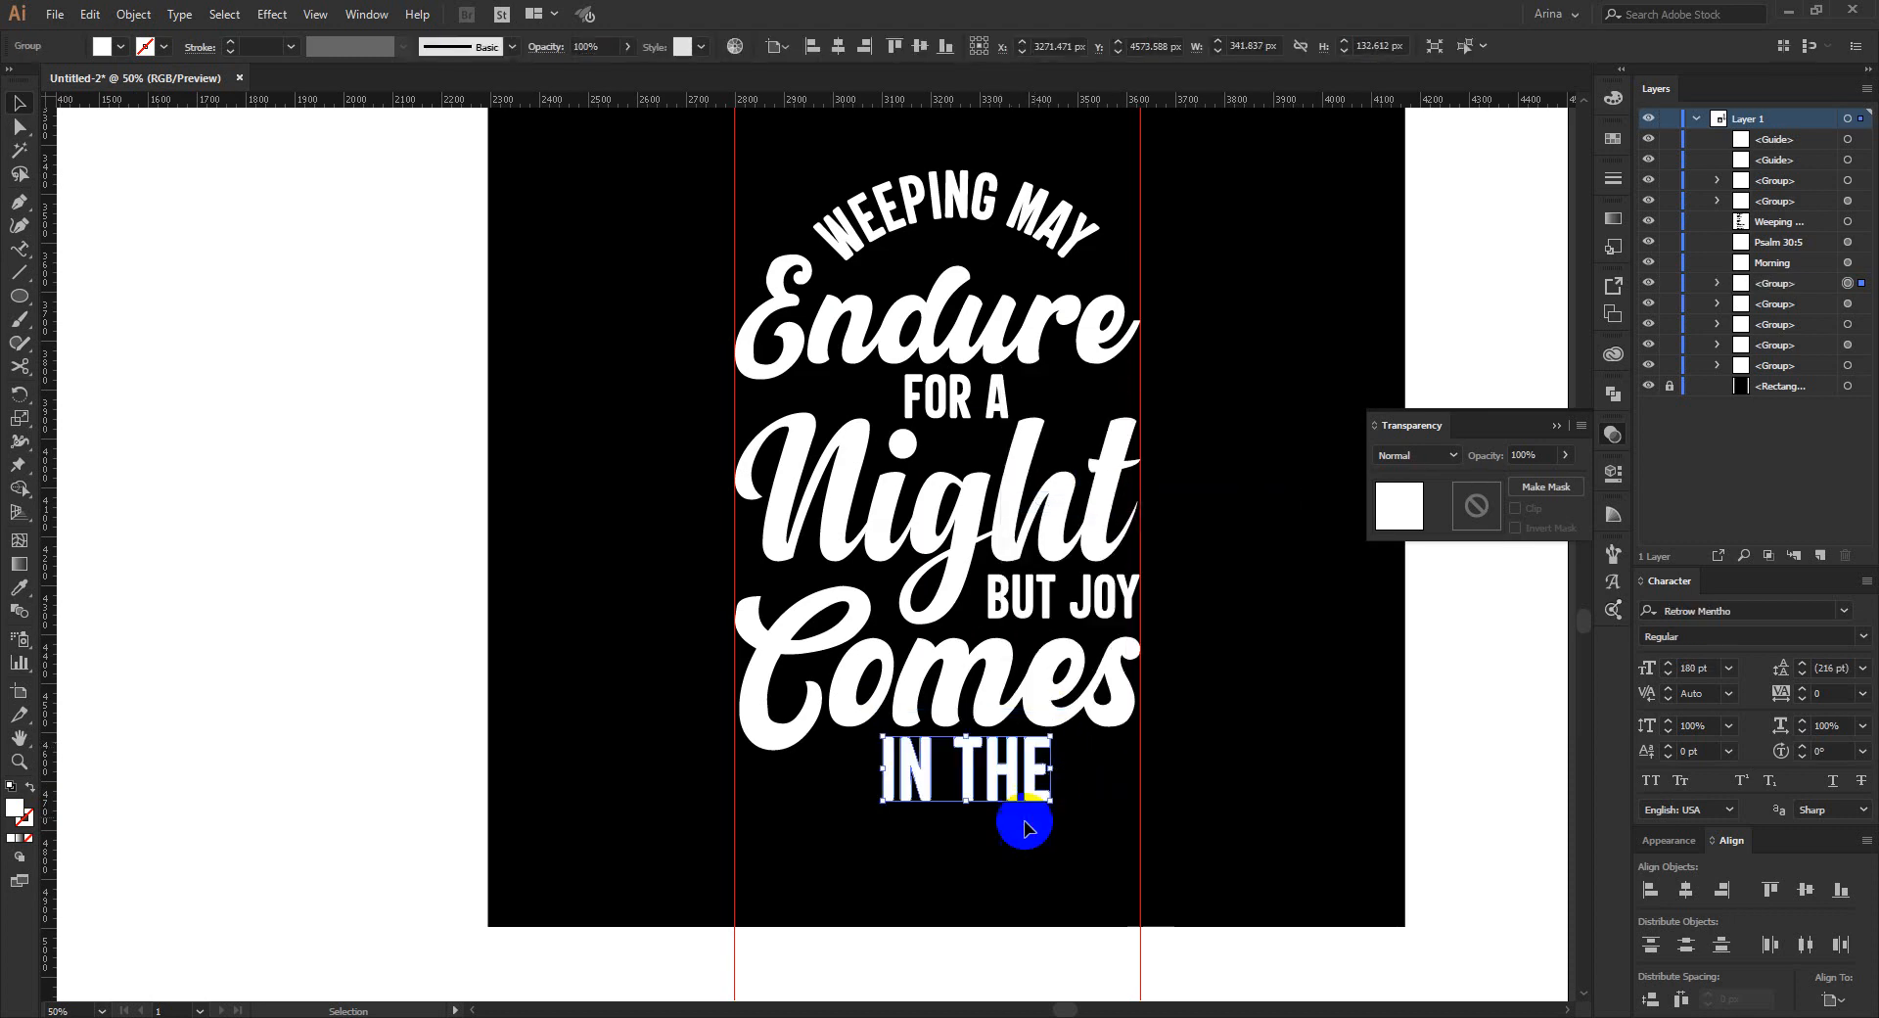
click(976, 854)
Move the "Morning" text below "IN THE" and convert it to outlines.
scroll(956, 776, down, 2)
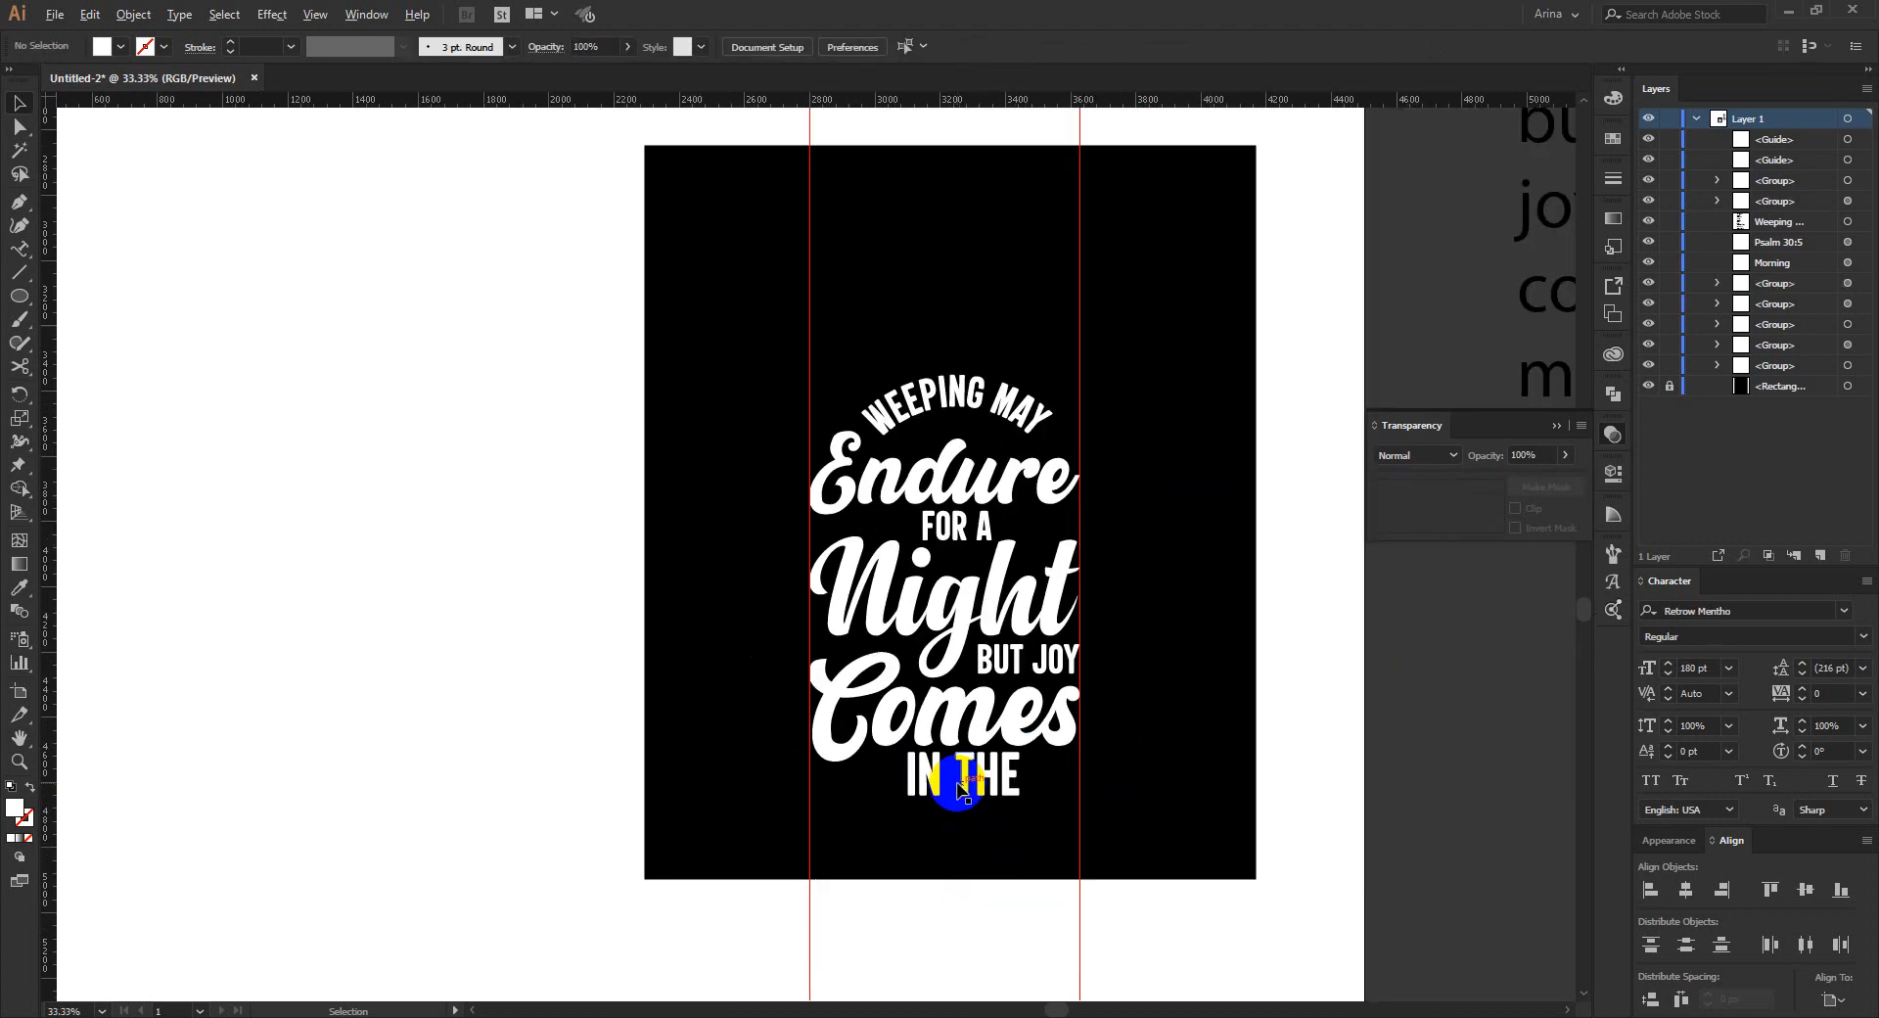
drag(180, 435, 1028, 837)
right_click(1028, 834)
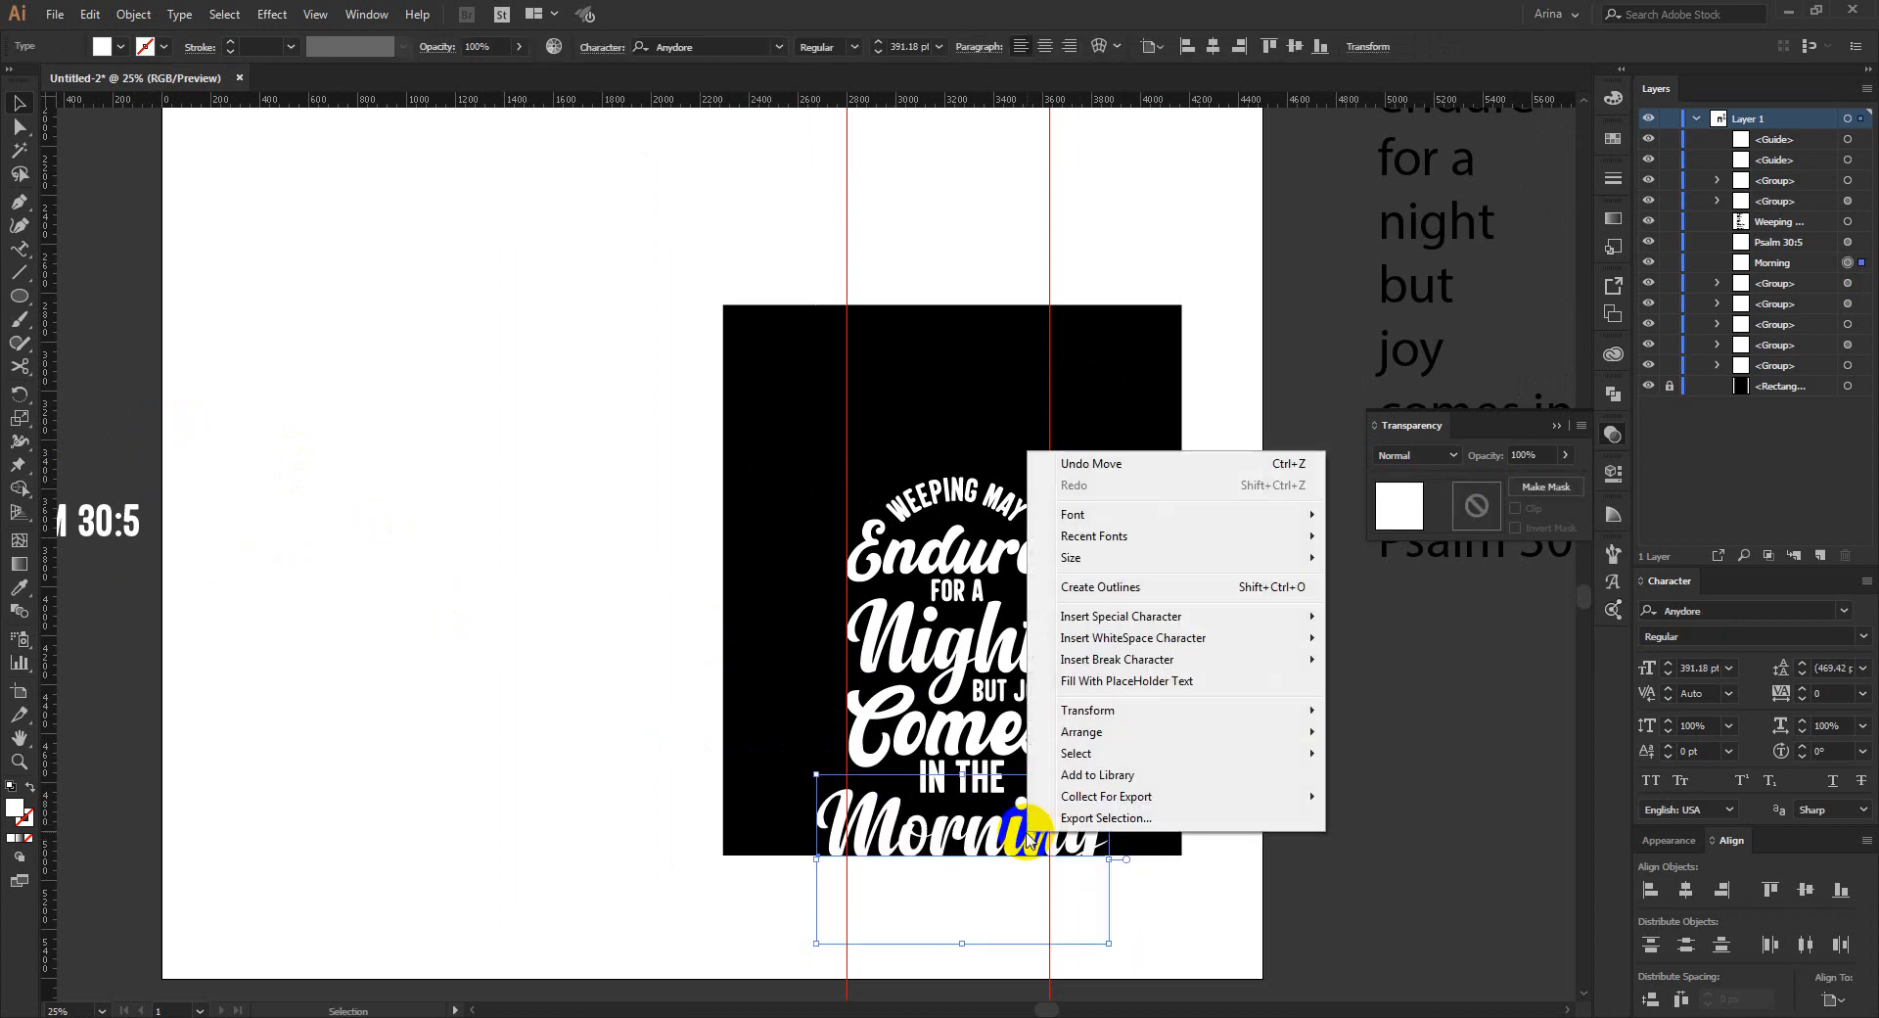
click(1099, 586)
Scale "Morning" down proportionally to about 829 px wide so it fits between the two guides.
scroll(1038, 827, up, 2)
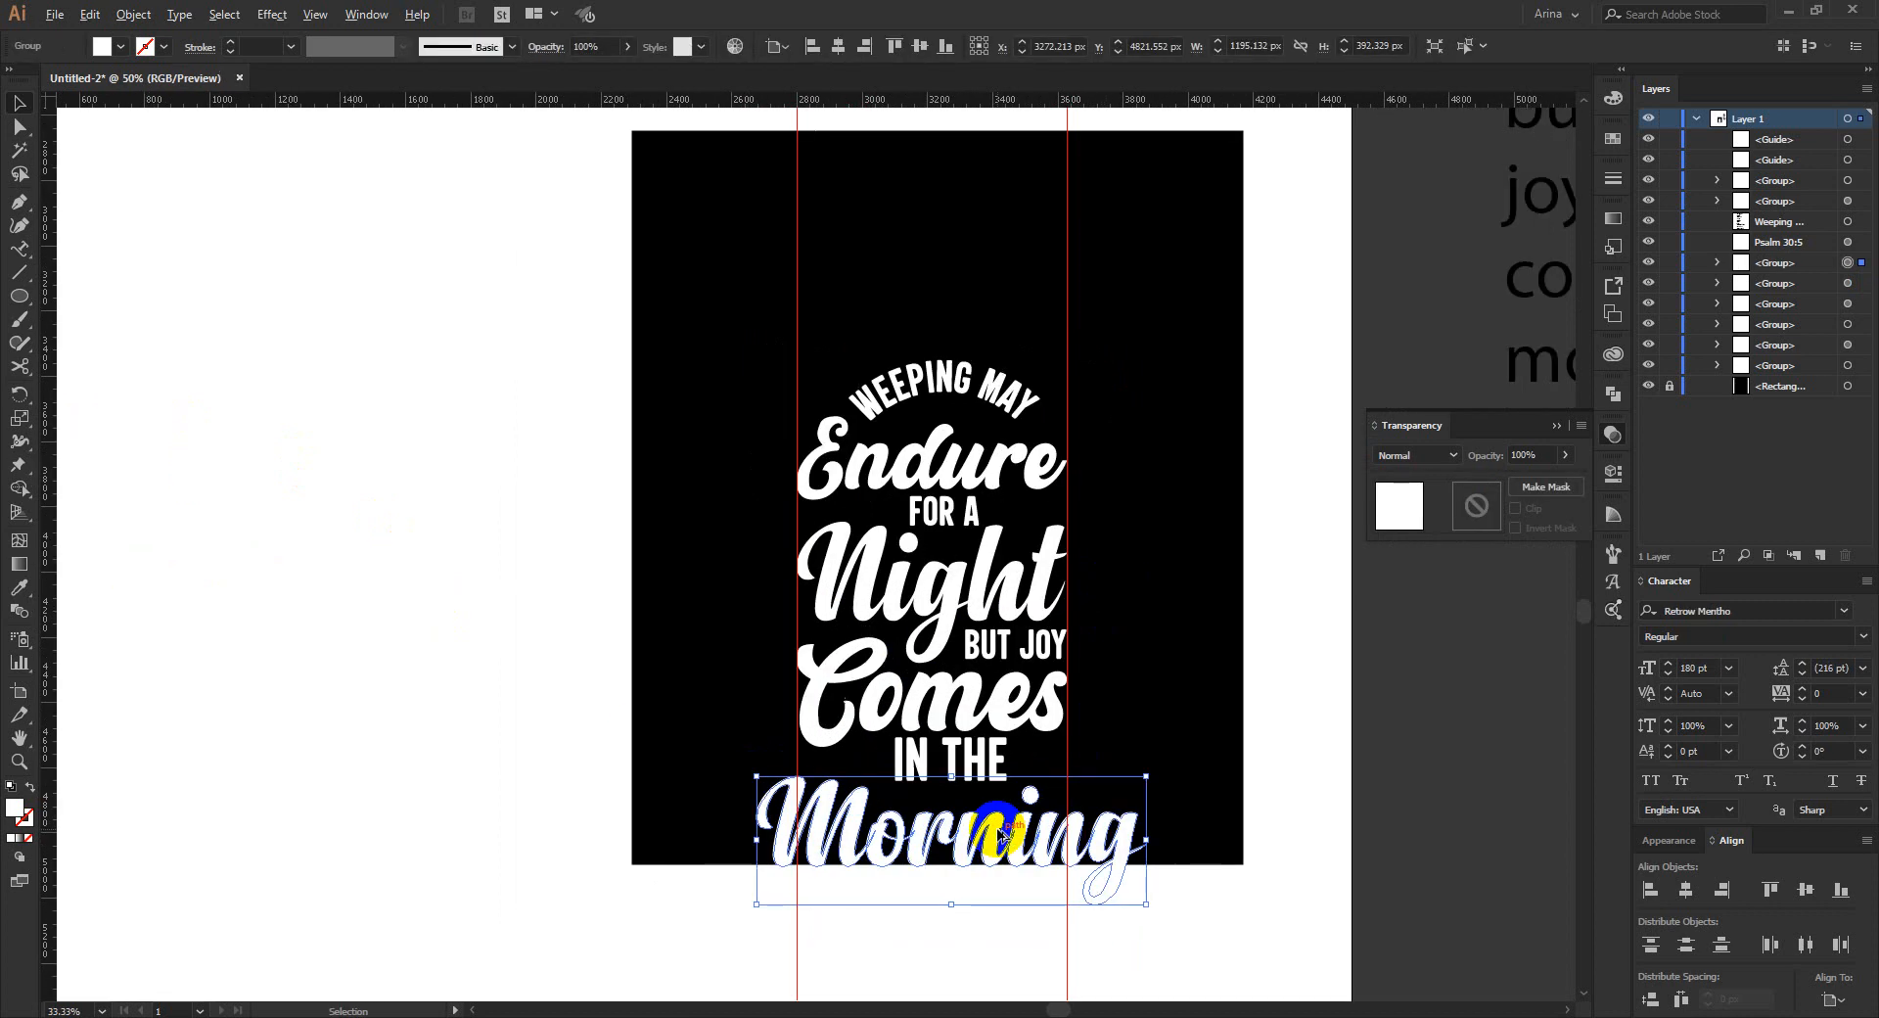
drag(1219, 847, 1101, 845)
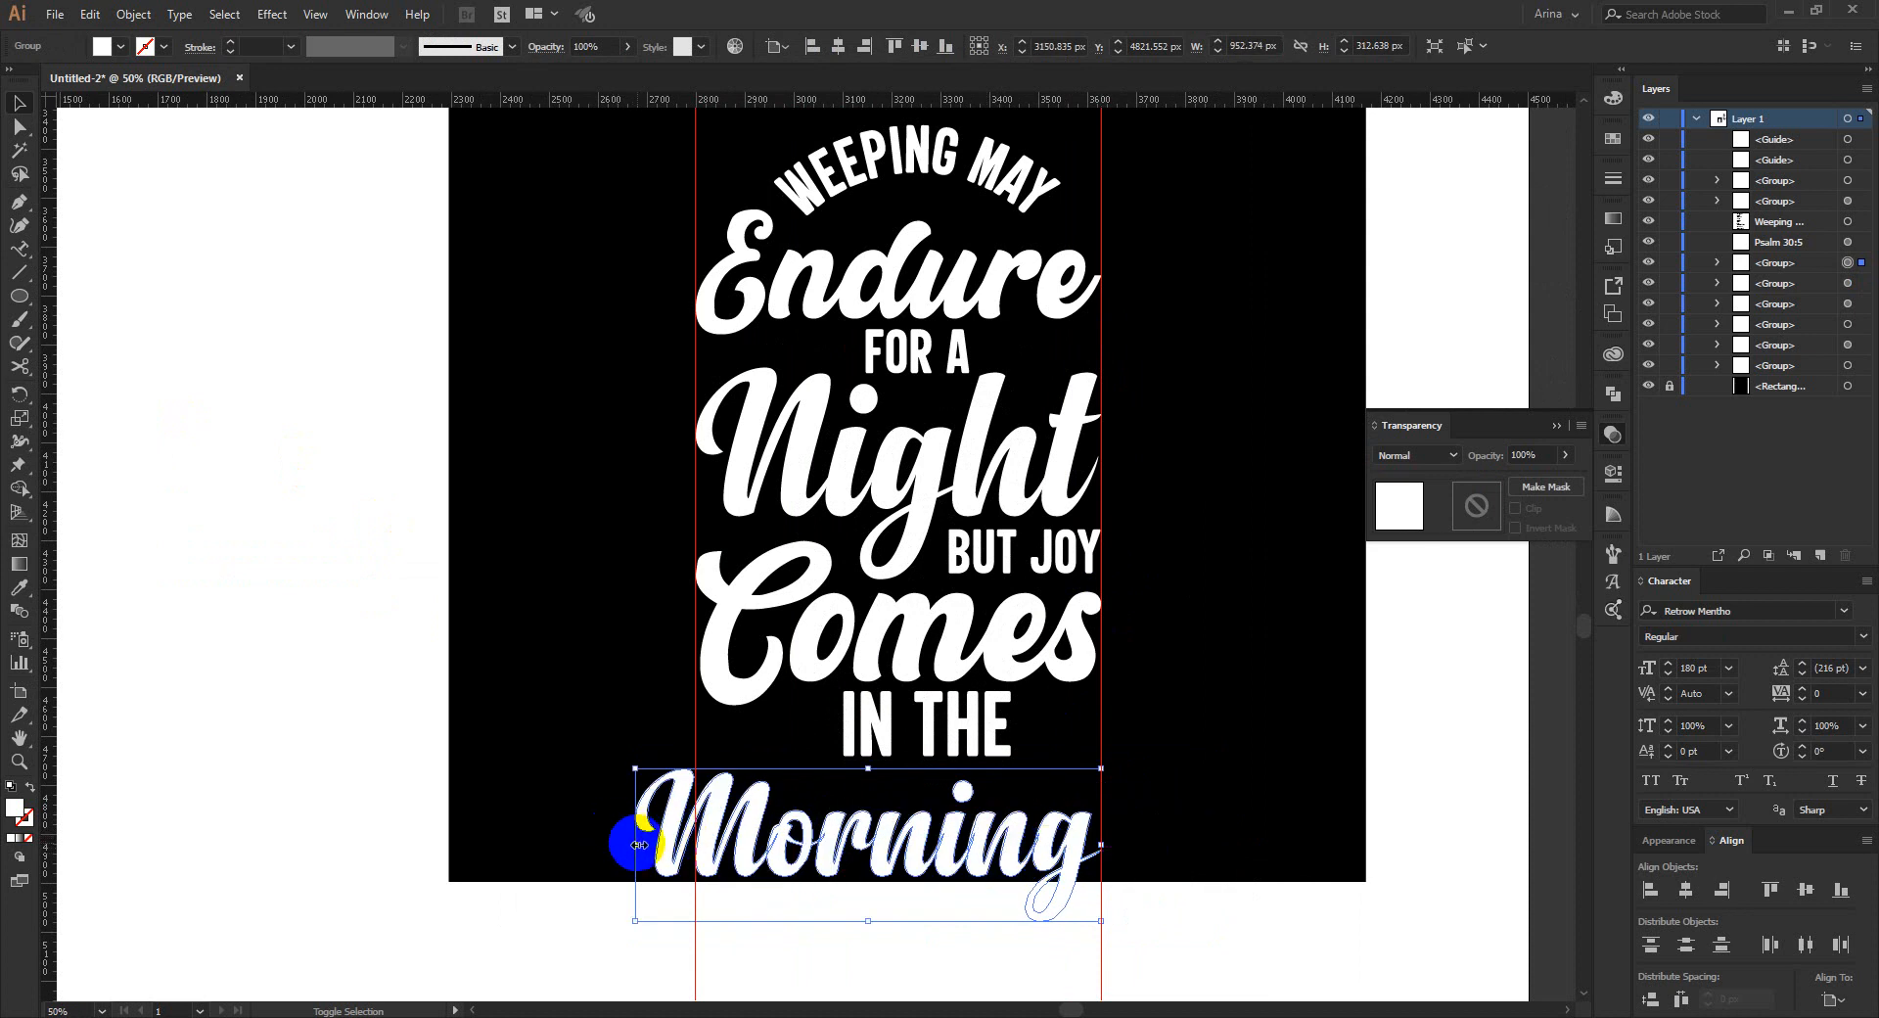
drag(637, 845, 694, 845)
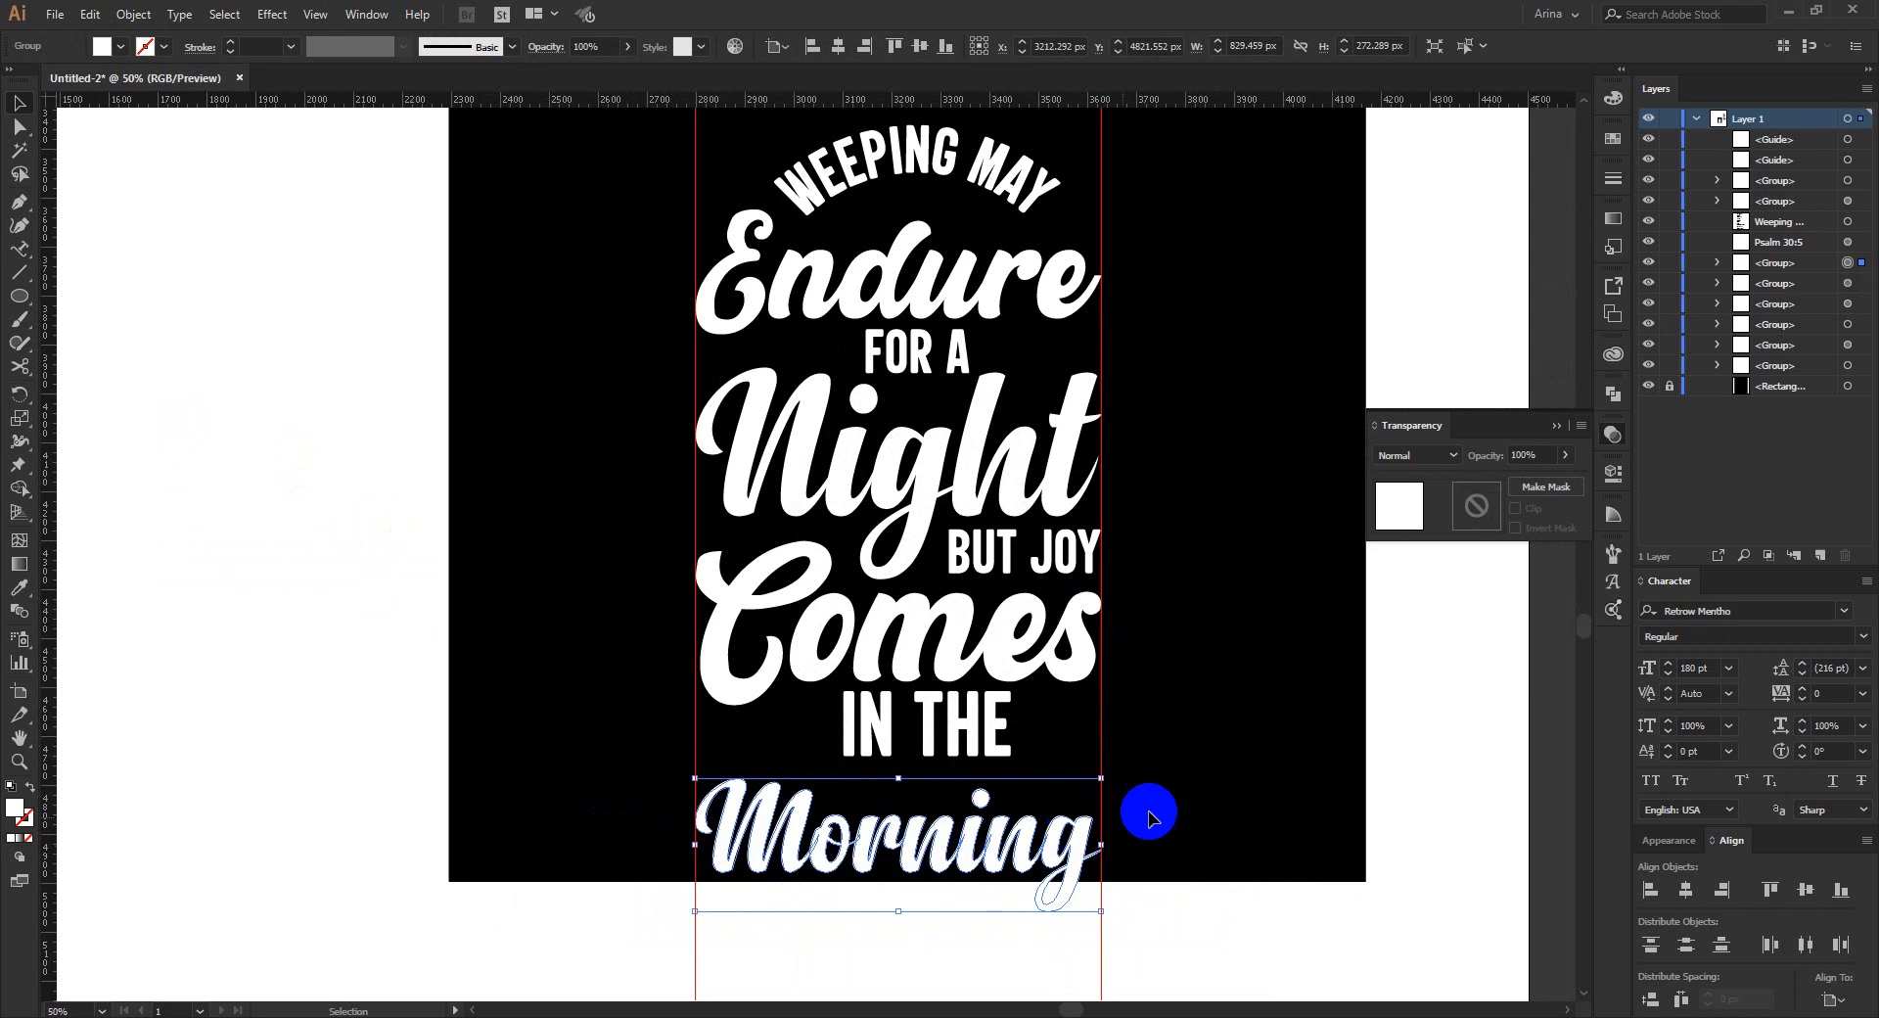
Nudge "Morning" straight up toward "Comes" until its capital M overlaps the height of "IN THE".
key(Up)
key(Up)
key(Up)
key(Up)
key(Up)
key(Up)
key(Up)
key(Up)
key(Up)
key(Up)
key(Up)
key(Up)
key(Up)
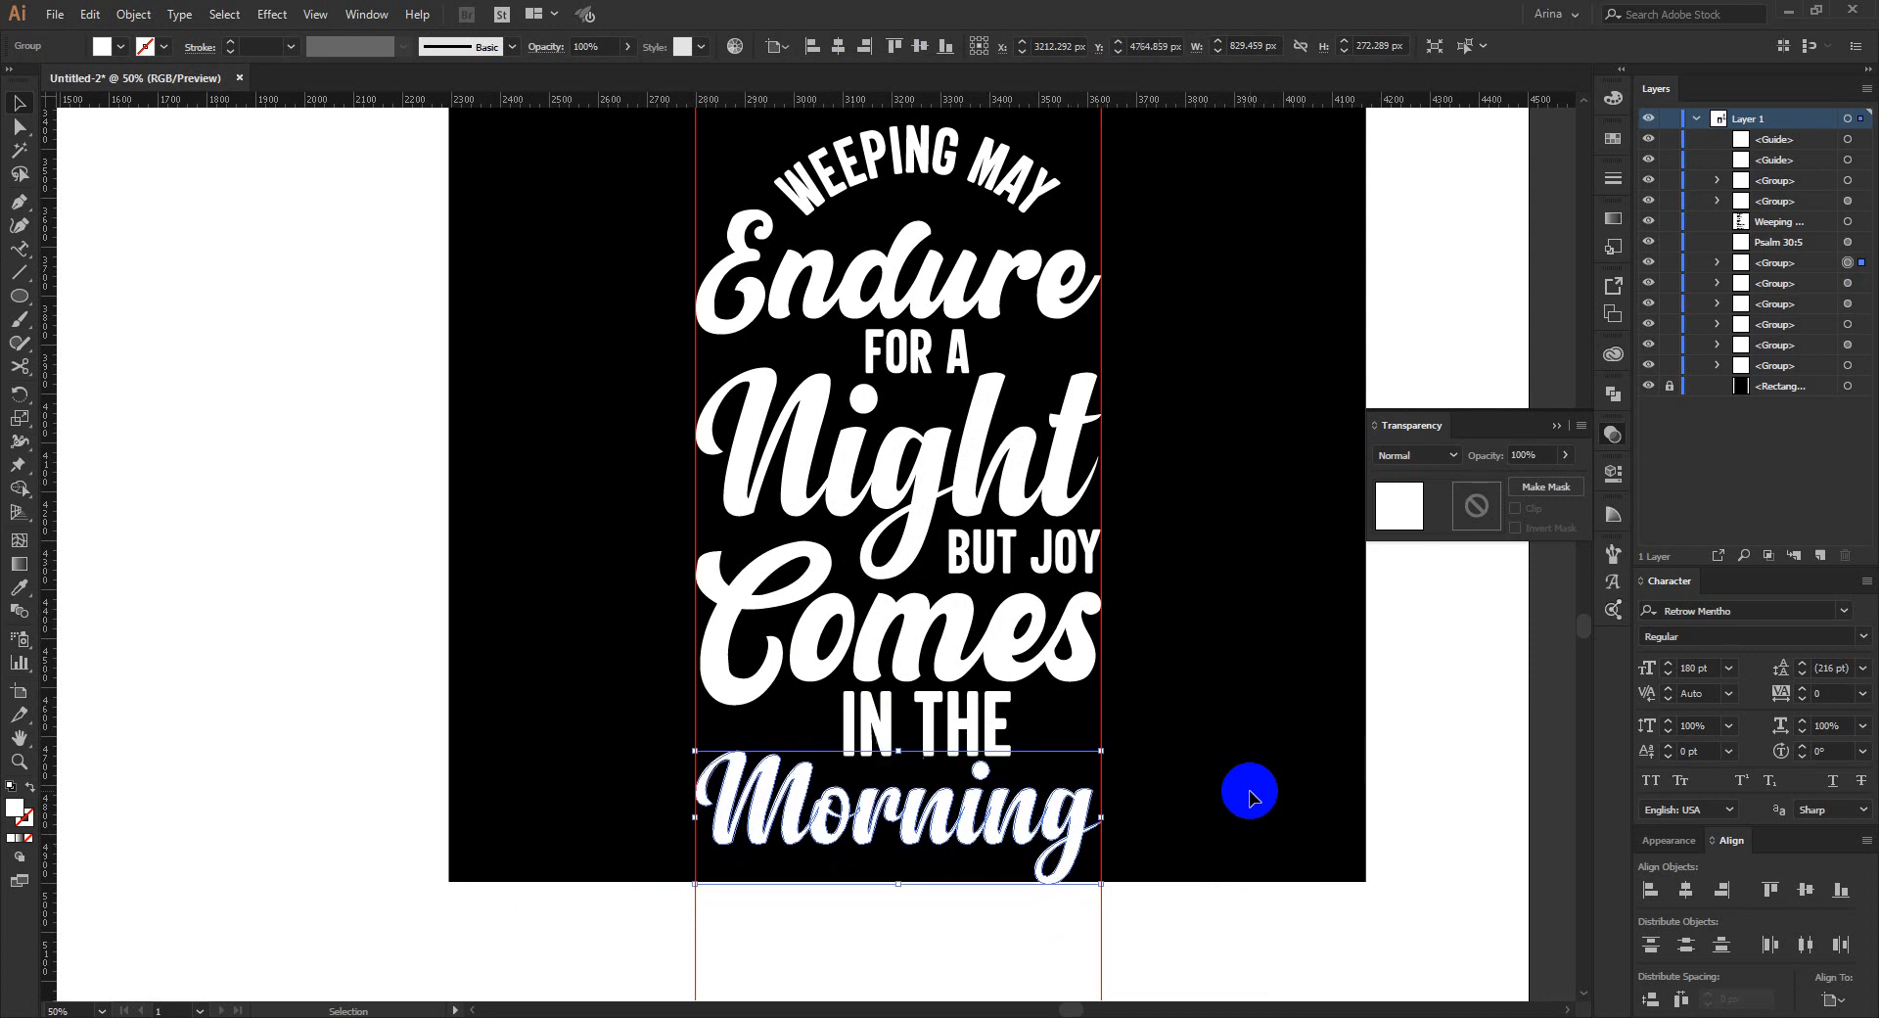
key(Up)
key(Up)
key(Up)
key(Up)
key(Up)
key(Up)
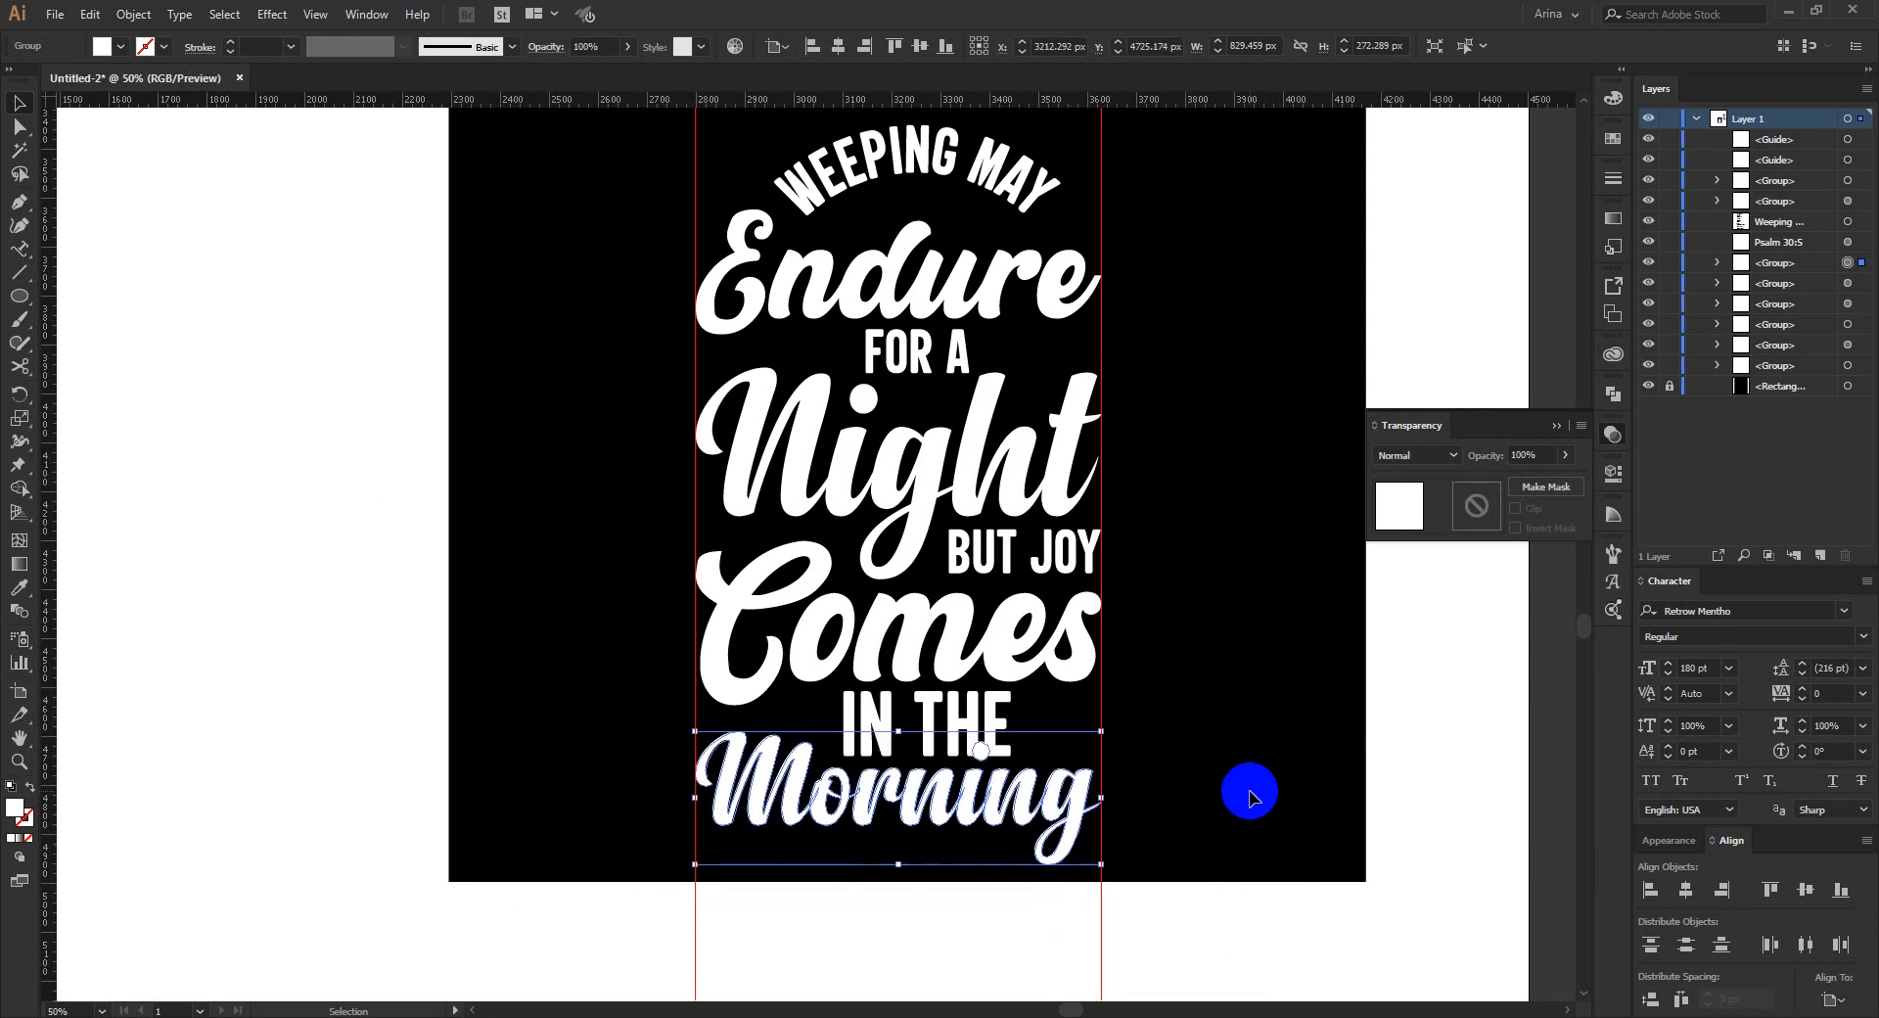
key(Up)
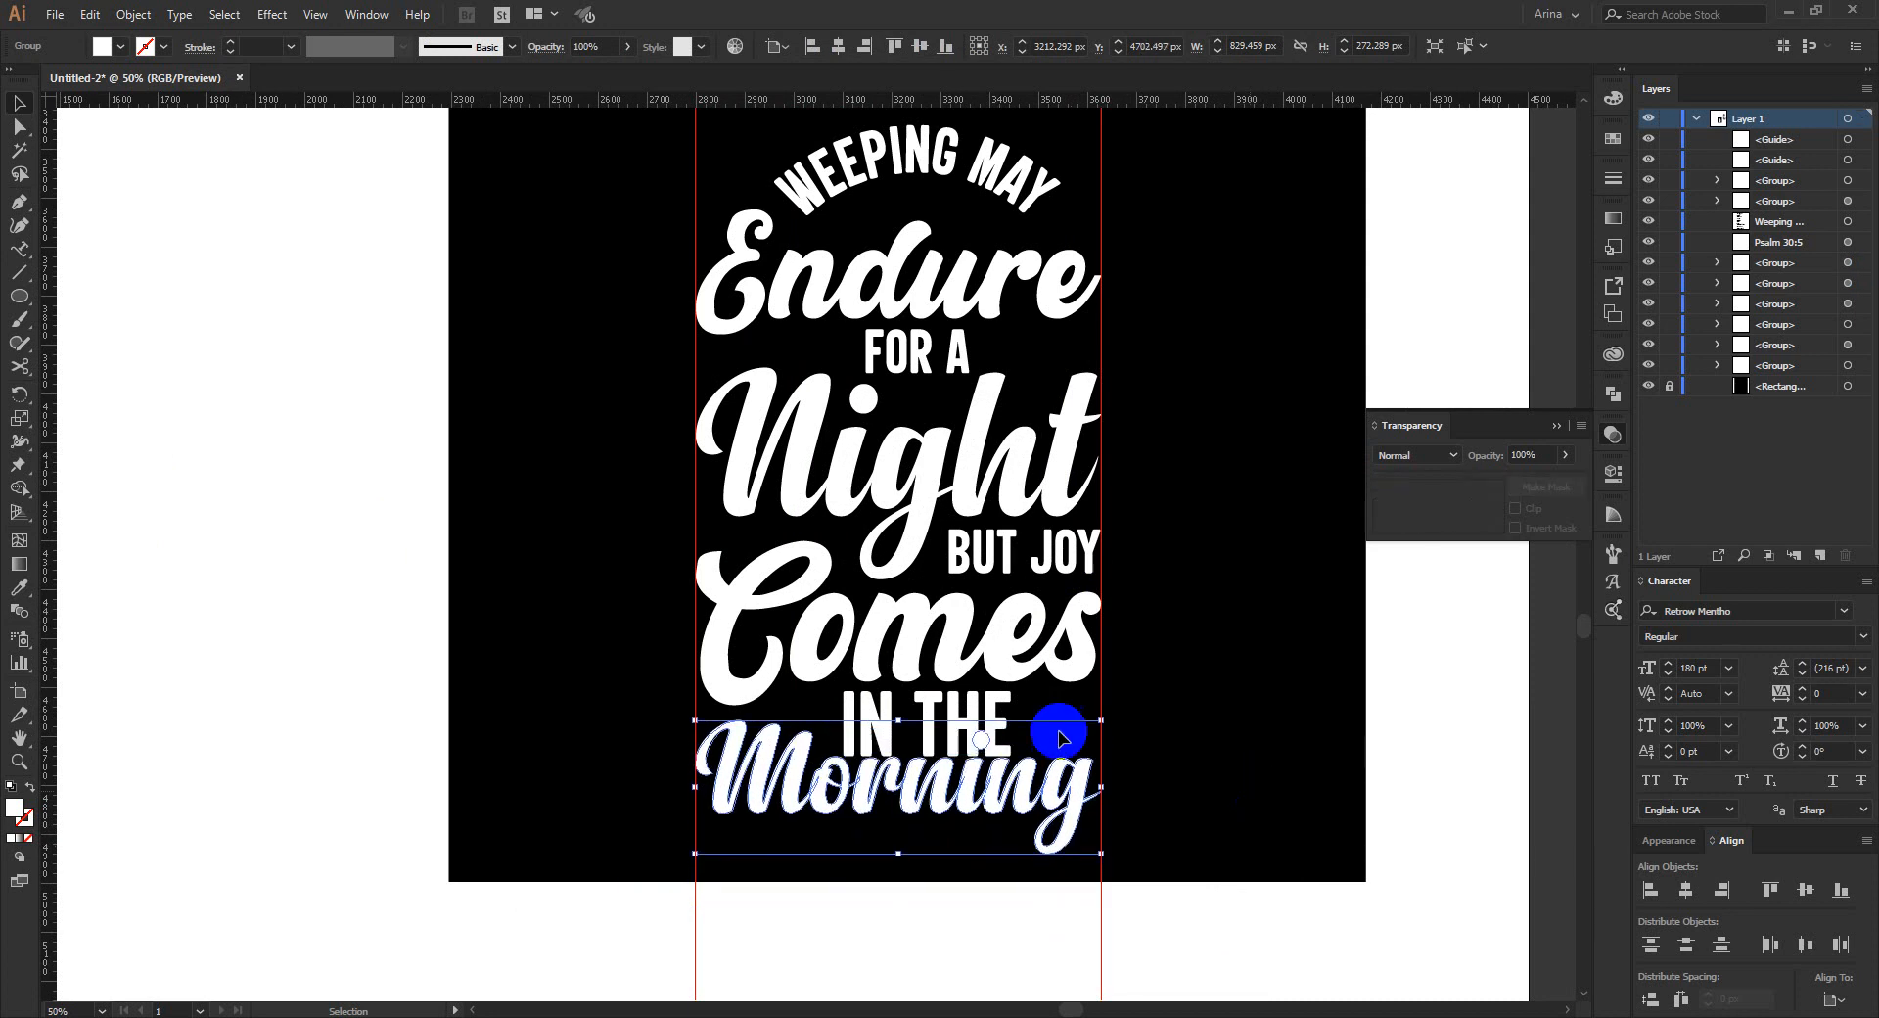
click(1061, 733)
Scale "IN THE" down to about 221 px wide and center it in the gap between "Comes" and "Morning".
click(997, 730)
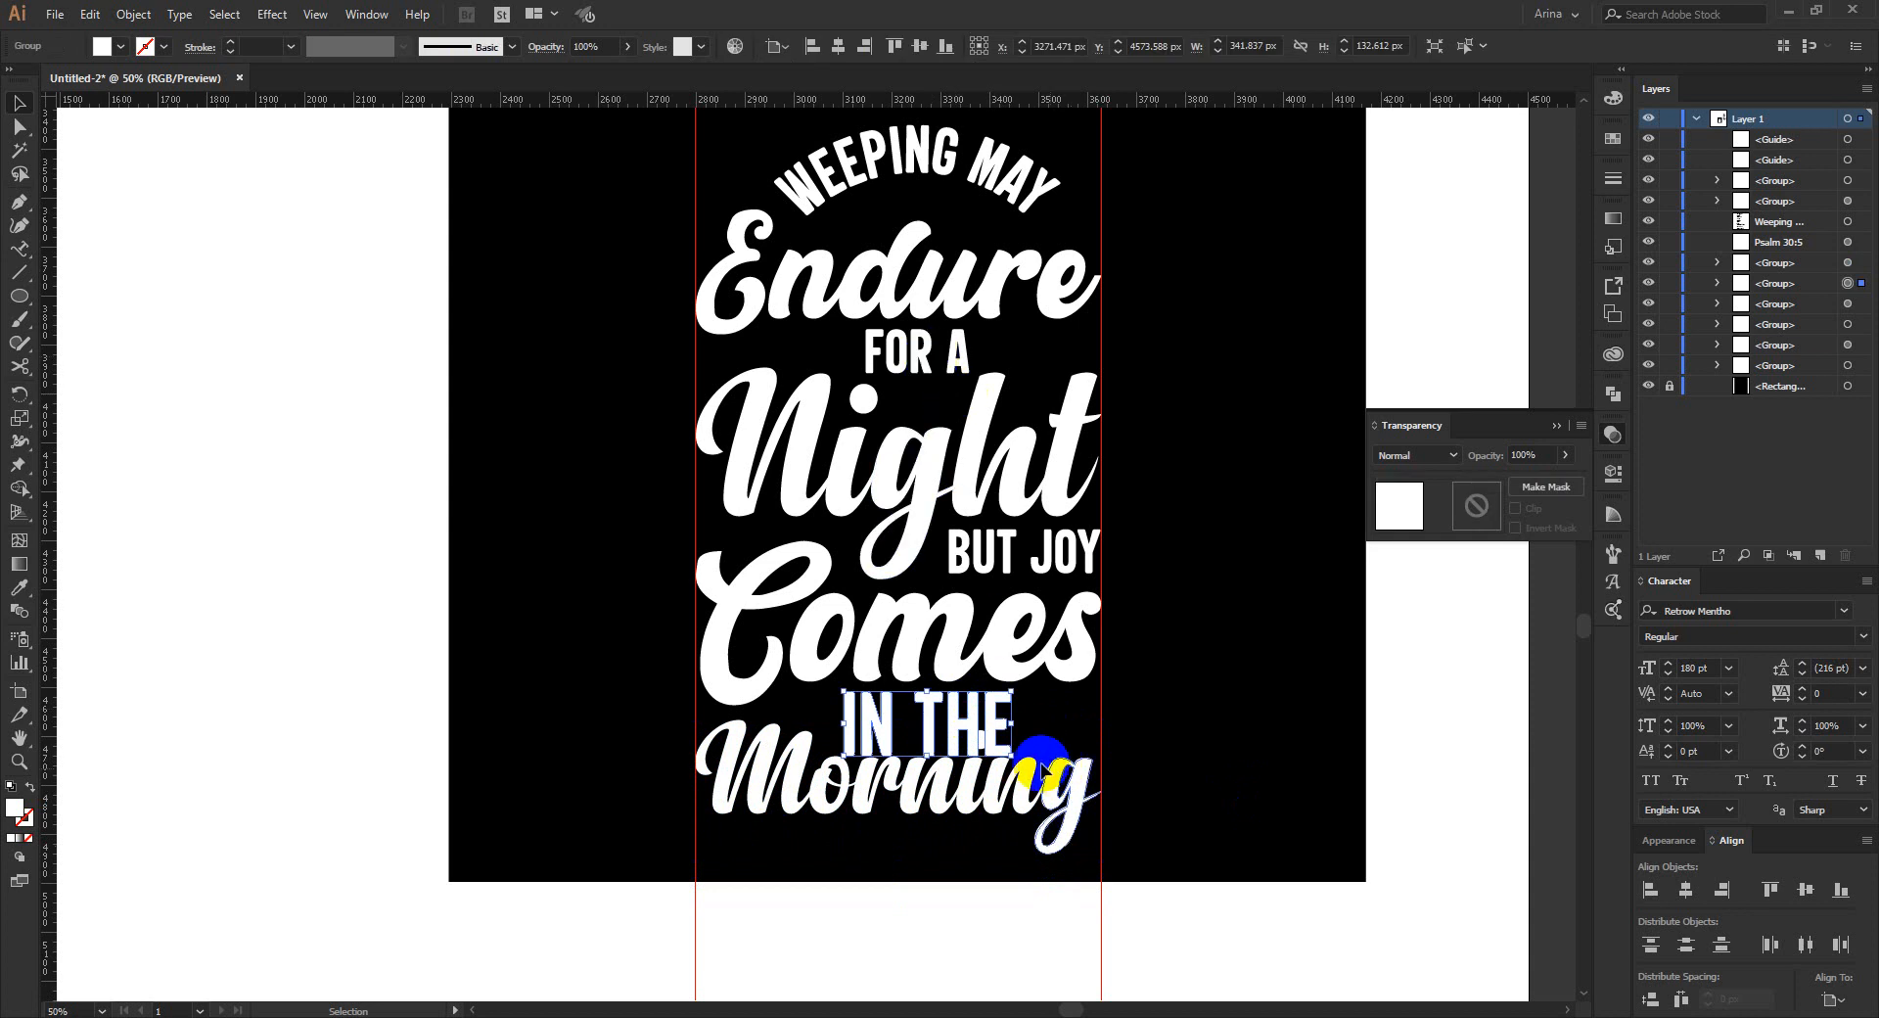
drag(1011, 734, 921, 722)
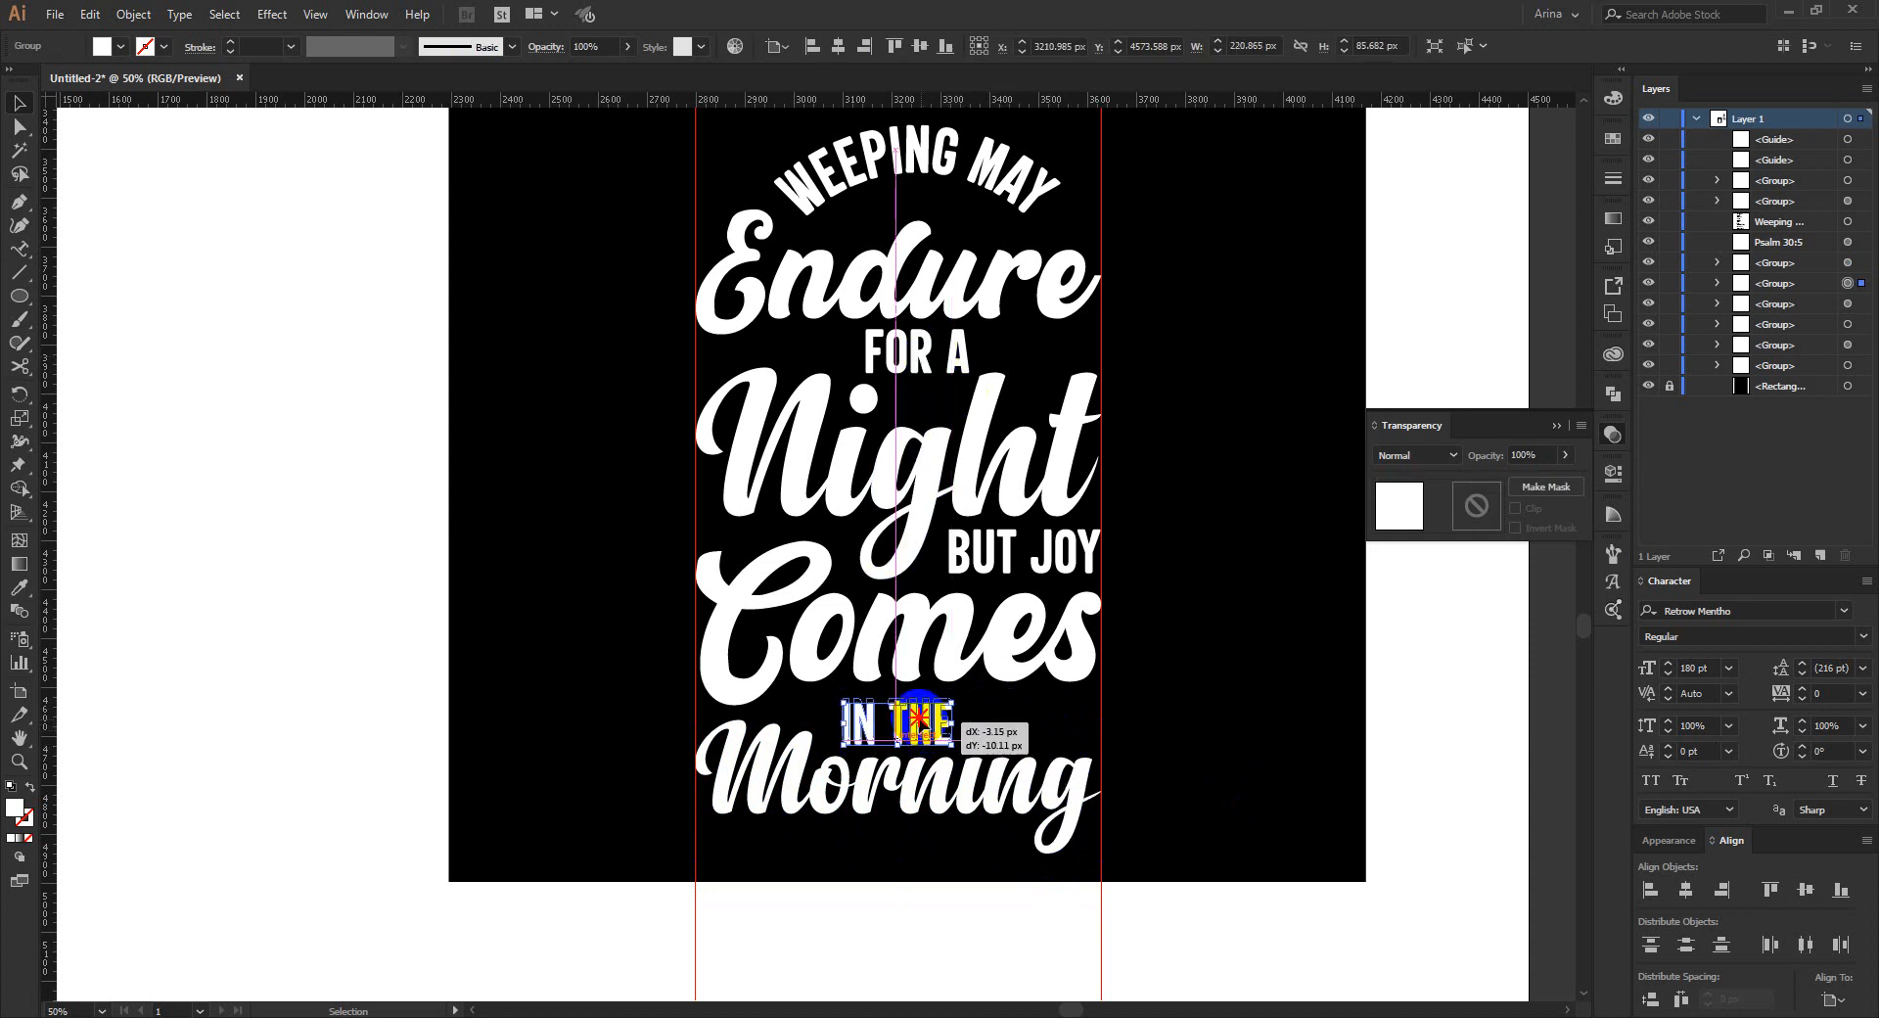
click(1049, 721)
Select all the stacked words from "WEEPING MAY" to "Morning" and move them together toward the upper part of the black rectangle.
scroll(1049, 722, down, 1)
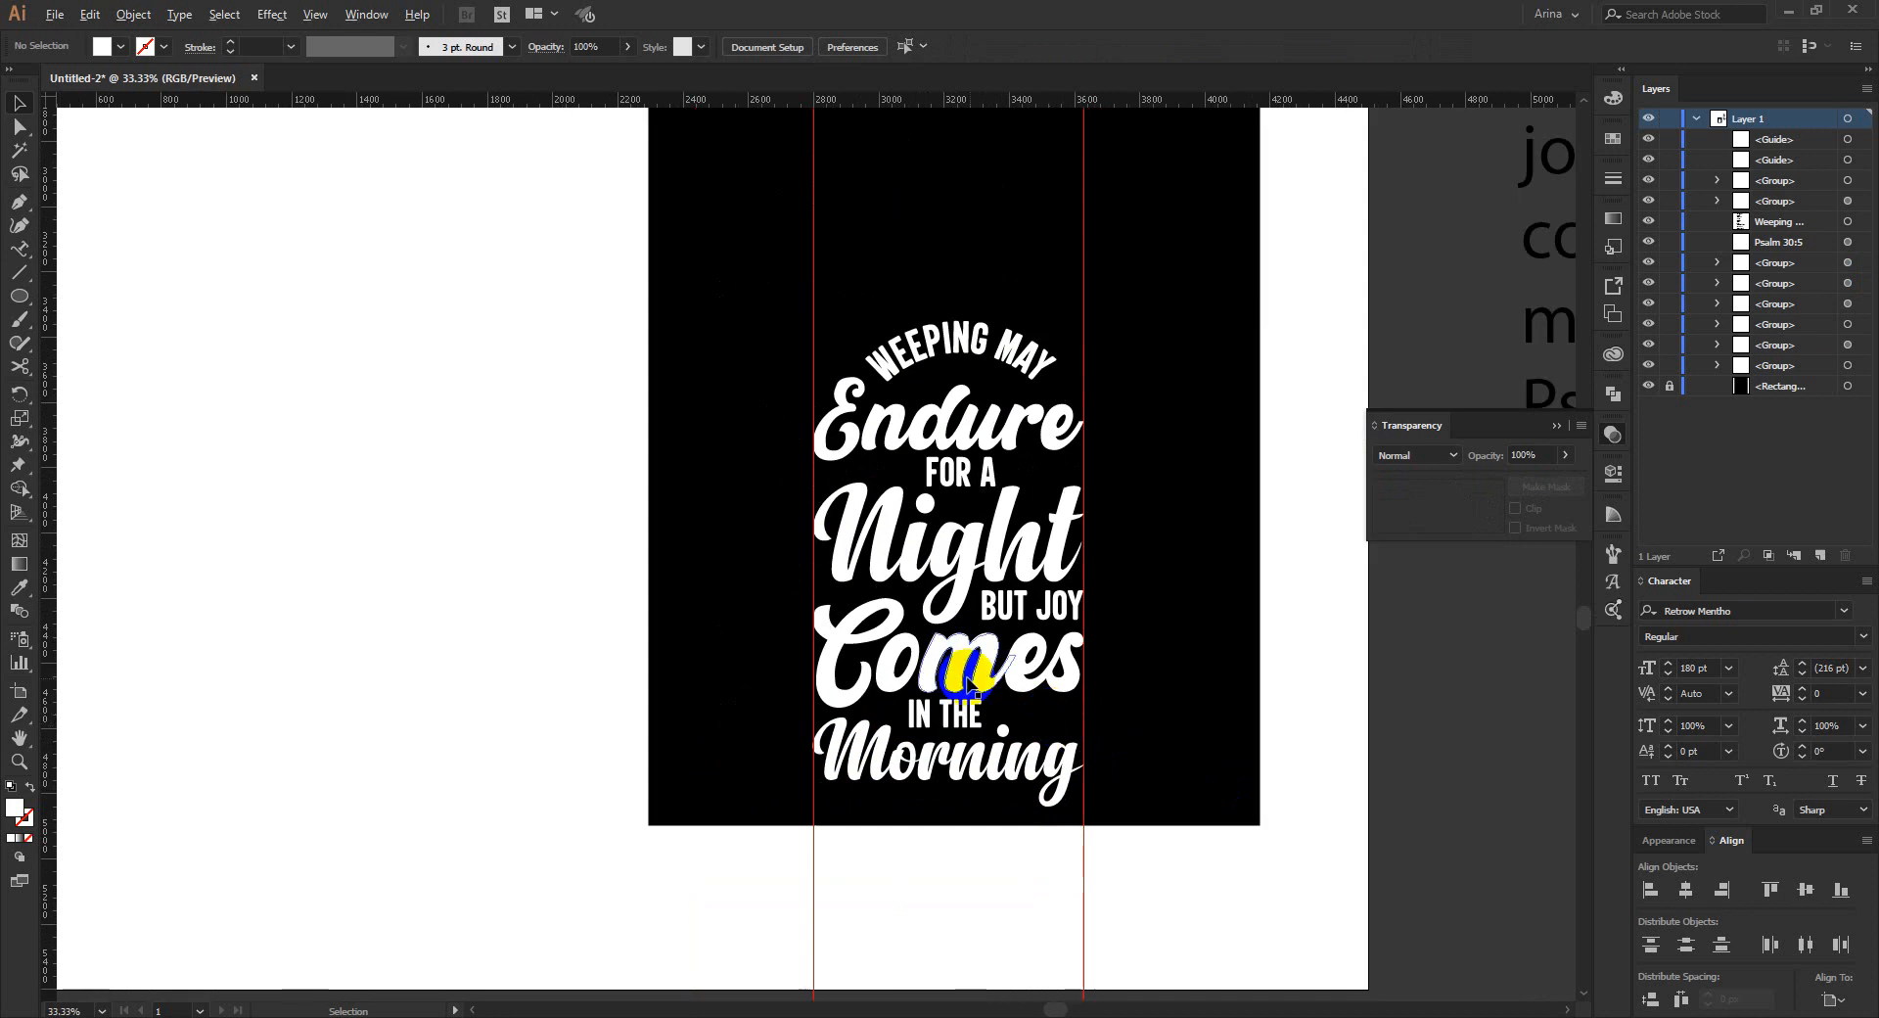
scroll(964, 669, down, 1)
drag(872, 388, 1041, 794)
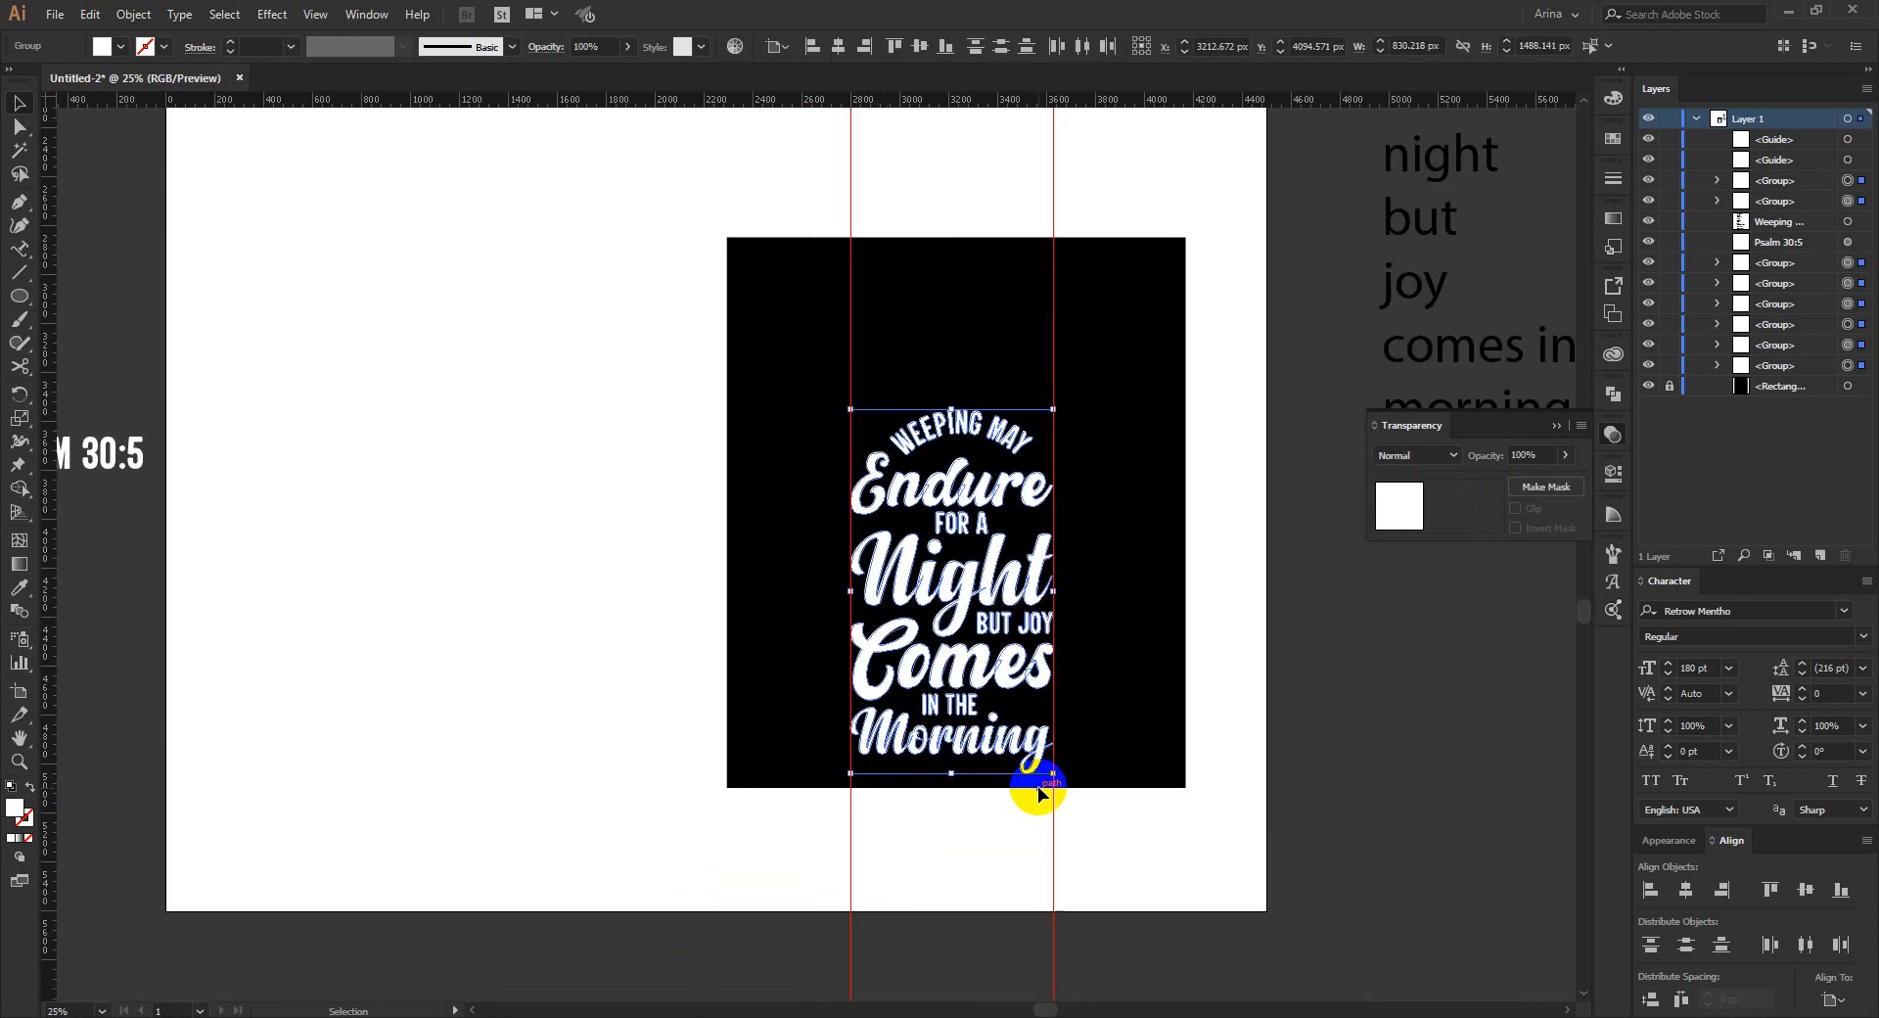
key(shift+Up)
key(shift+Up)
key(shift+Up)
key(shift+Up)
key(shift+Up)
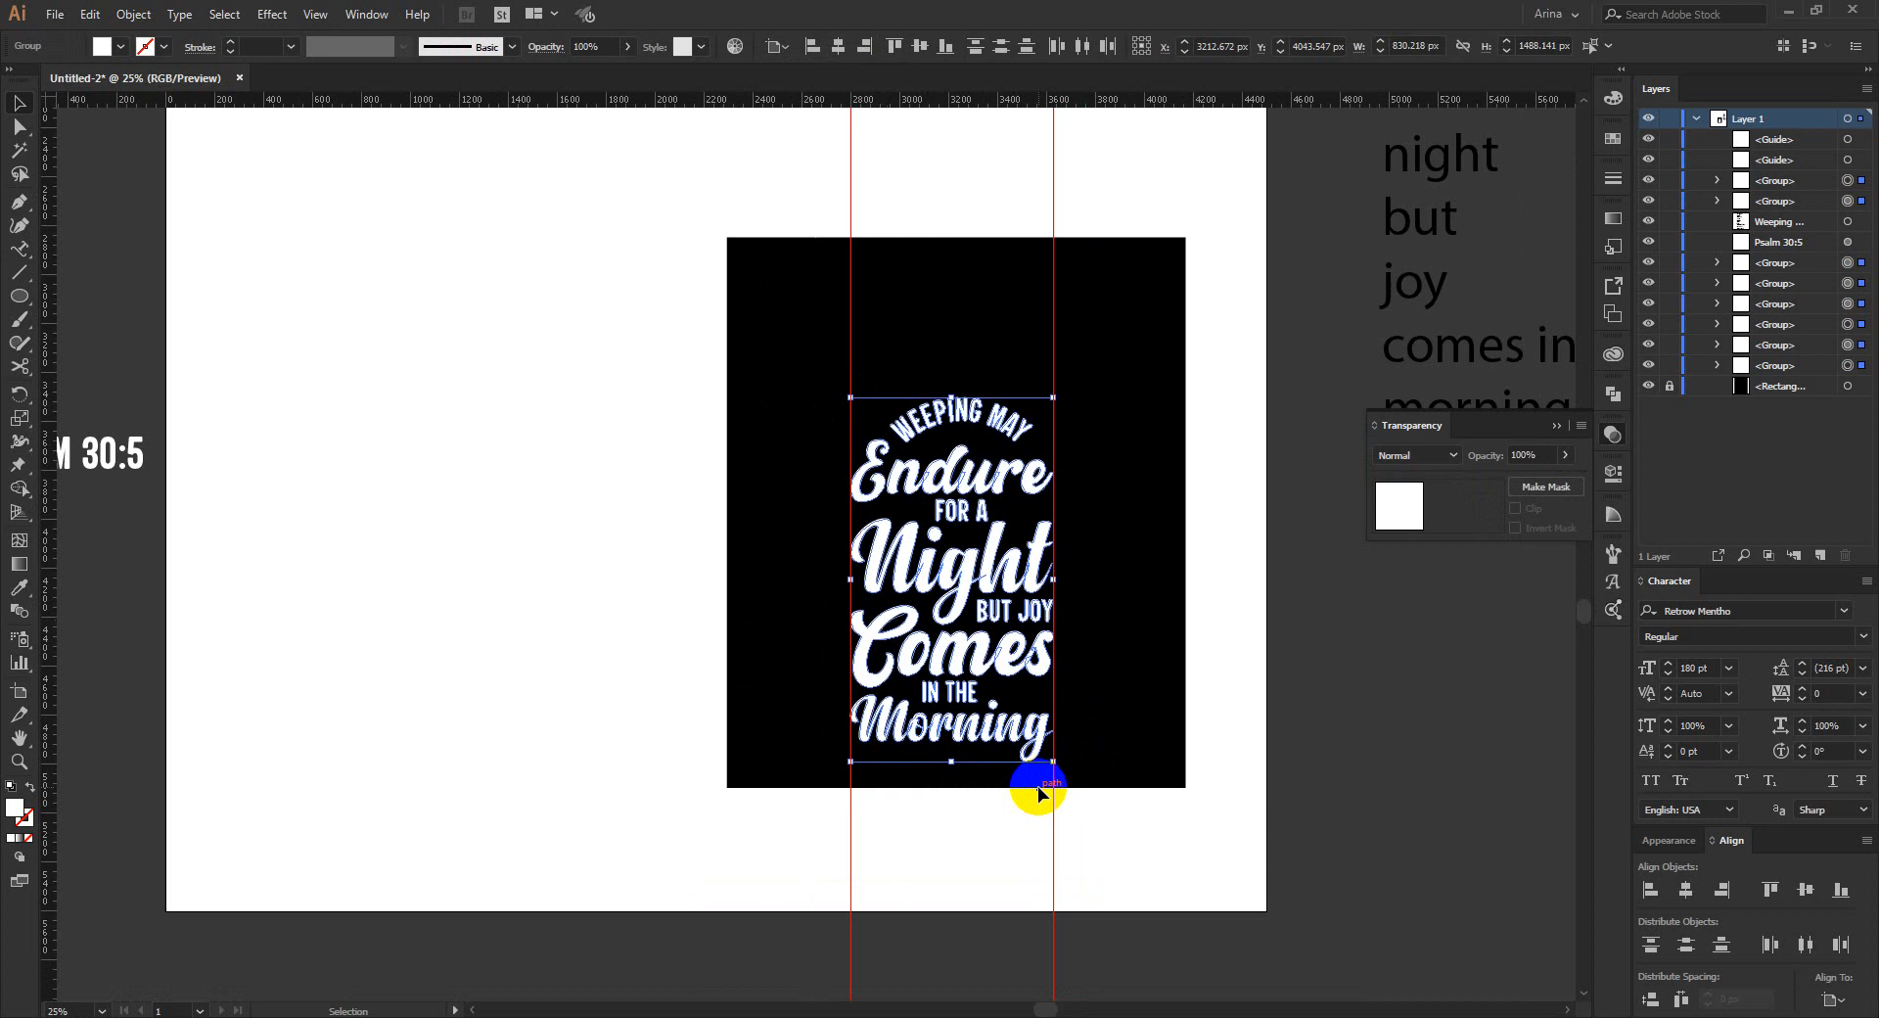
drag(981, 644, 977, 537)
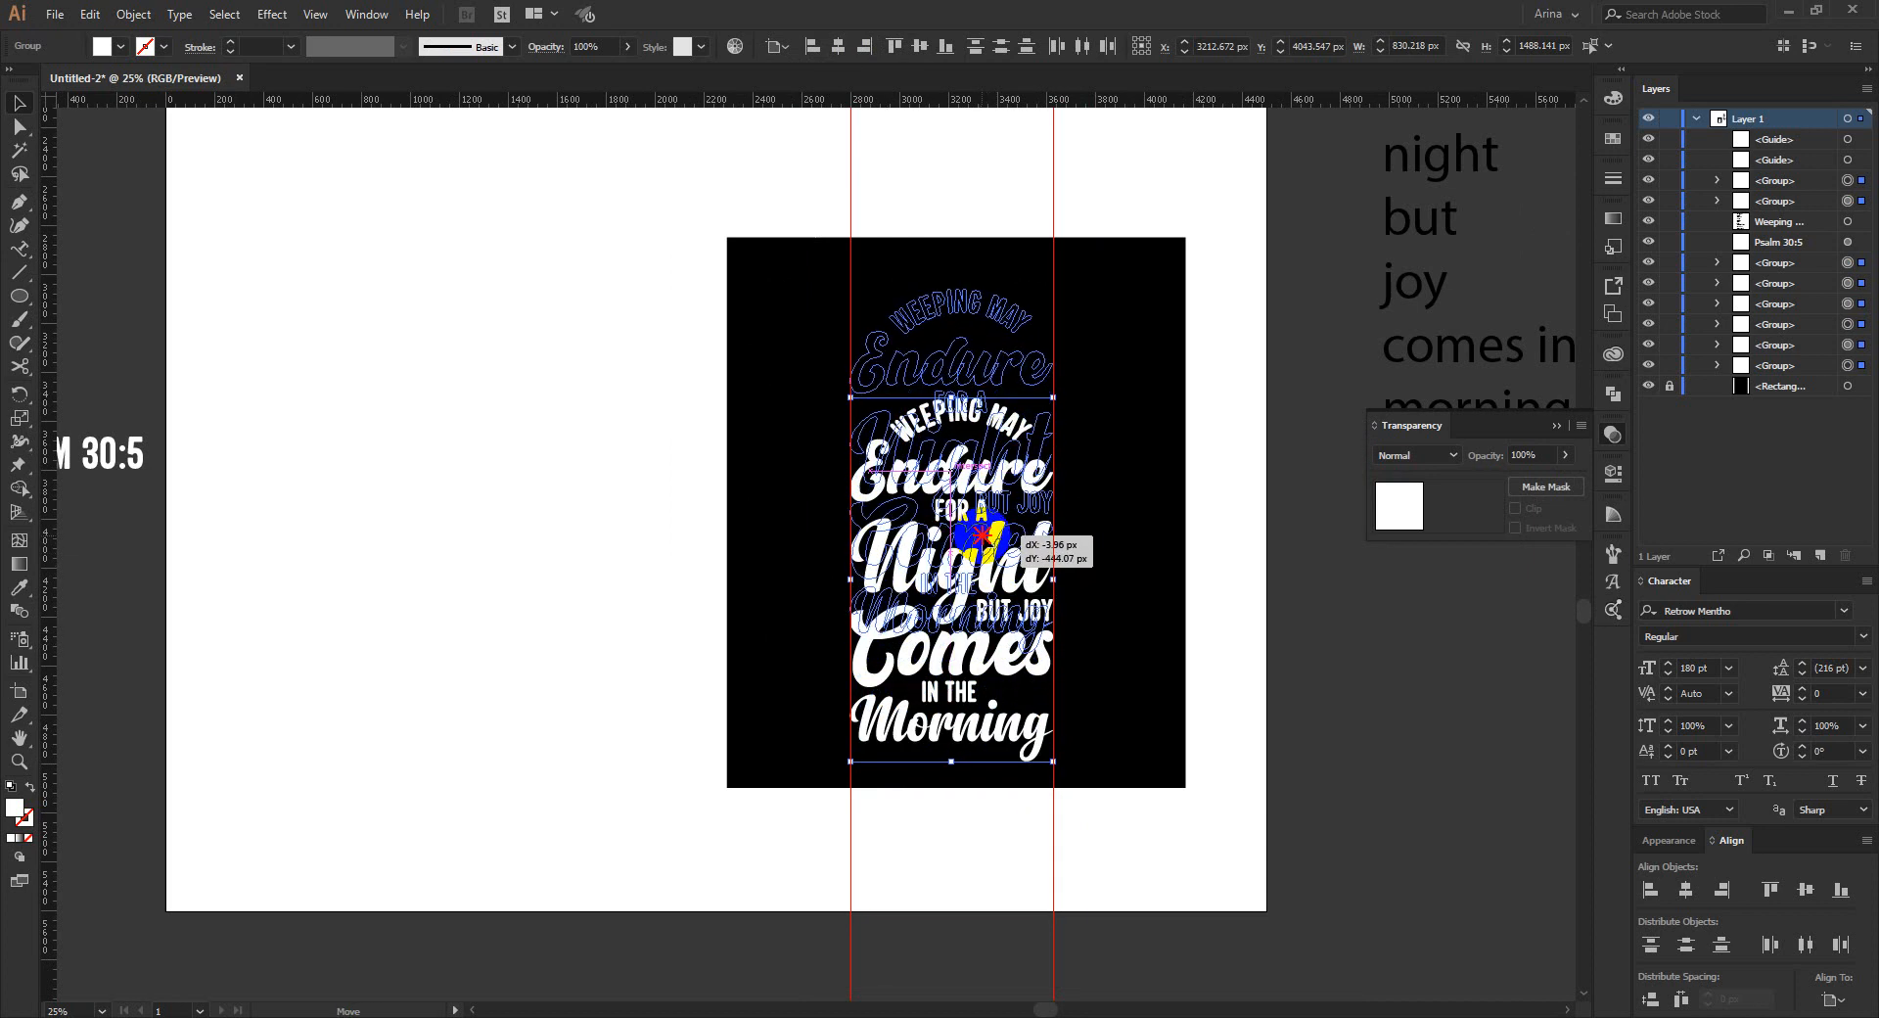
key(Left)
click(1105, 619)
scroll(287, 521, down, 1)
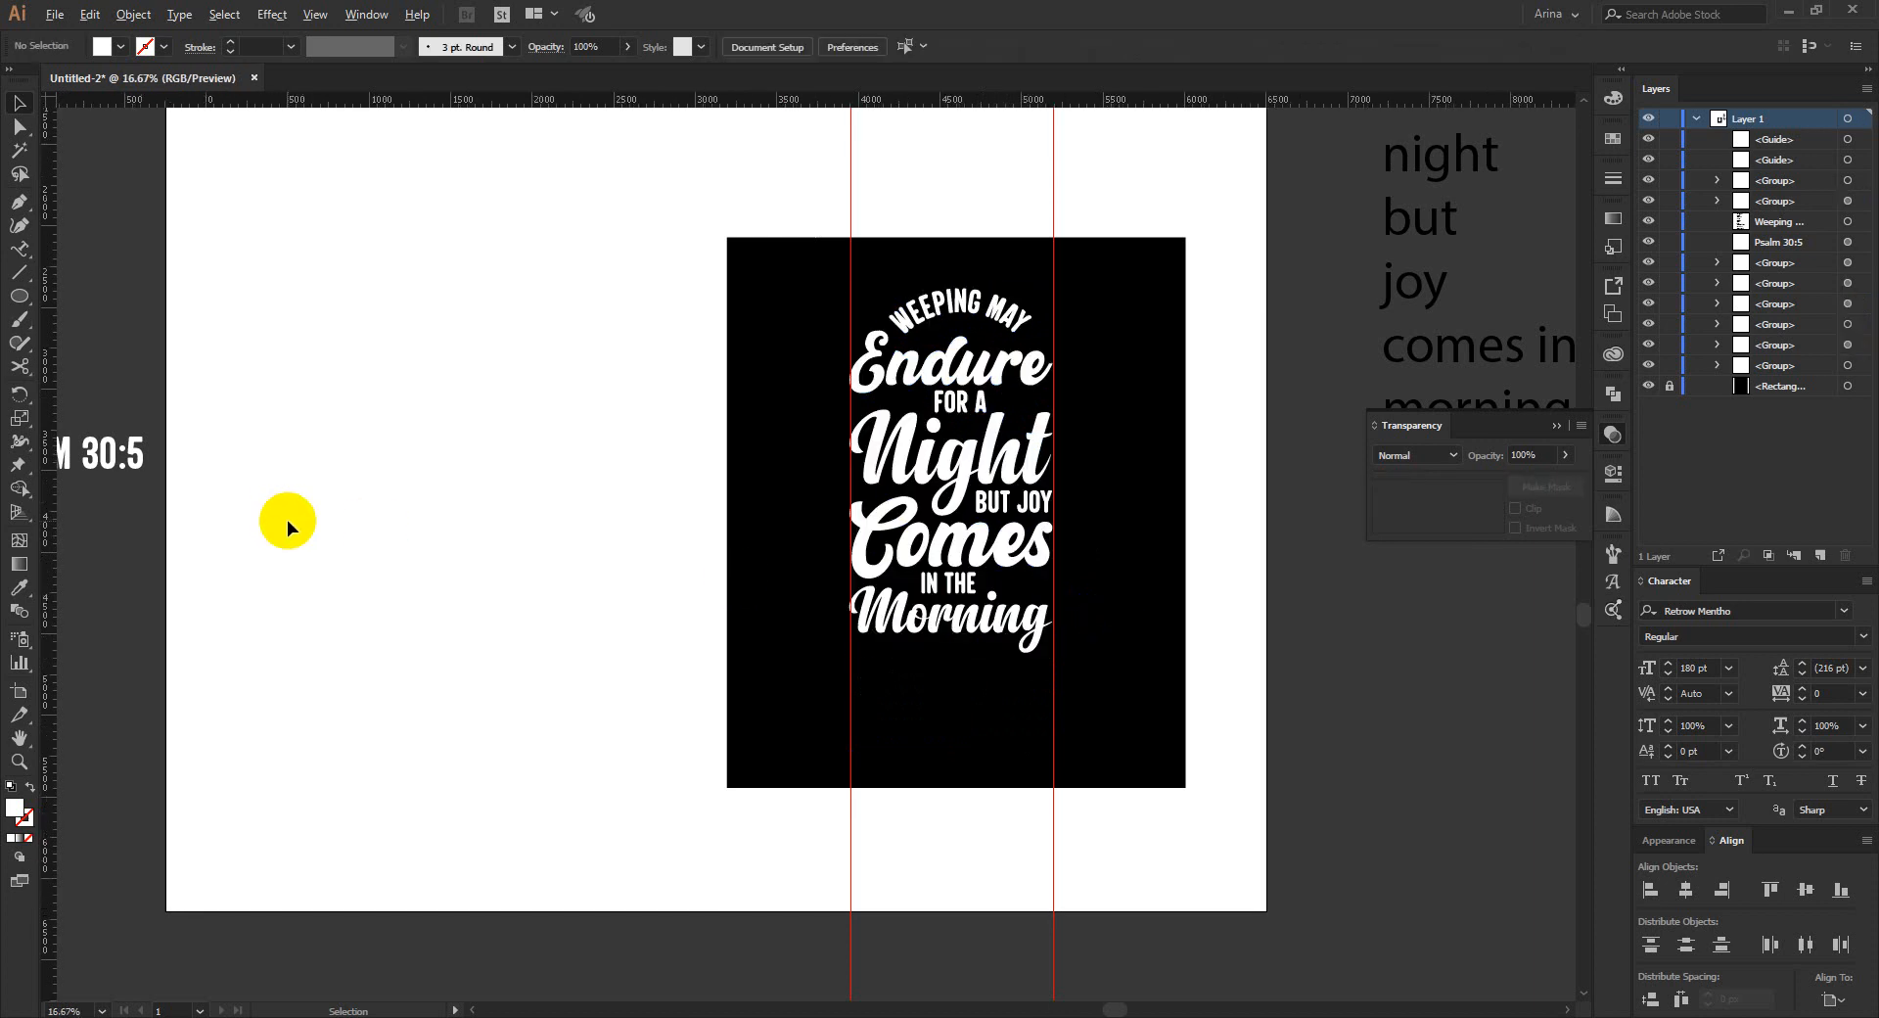
Move the "PSALM 30:5" text directly beneath "Morning" and convert it to outlines.
drag(179, 472, 759, 617)
scroll(760, 618, up, 3)
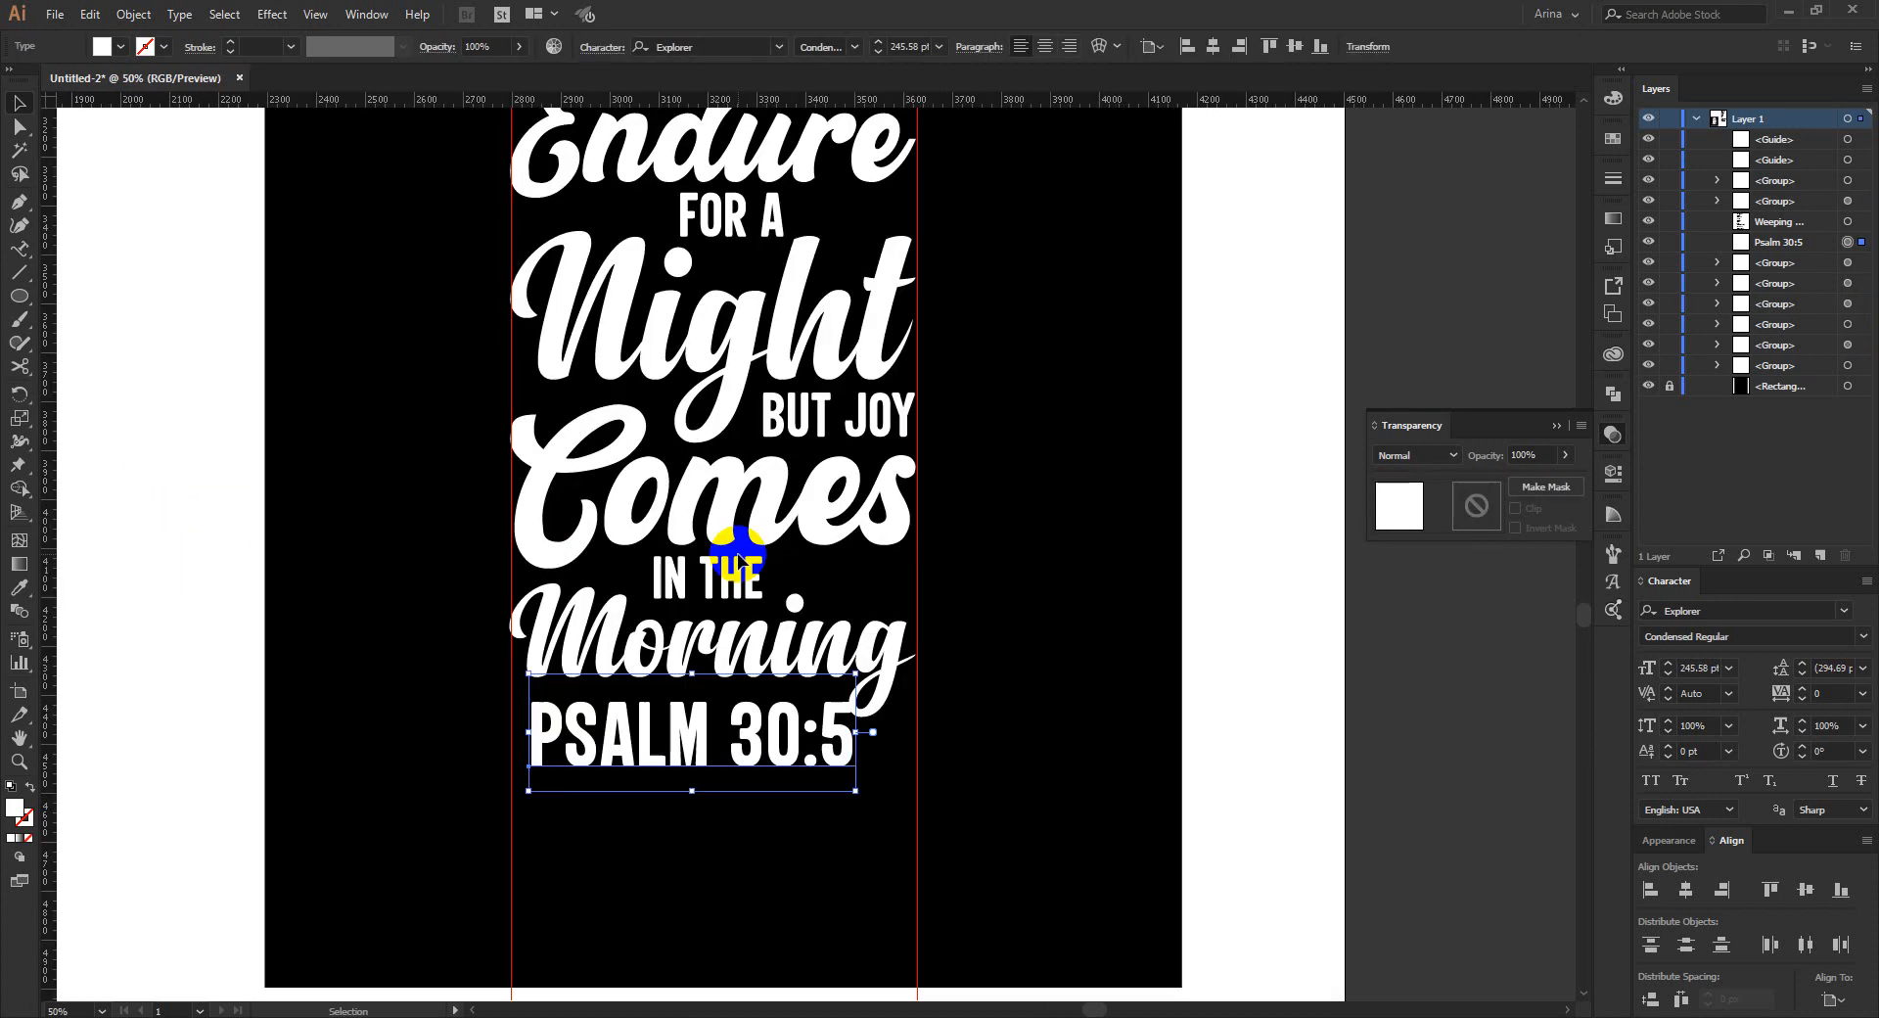
right_click(791, 736)
click(835, 474)
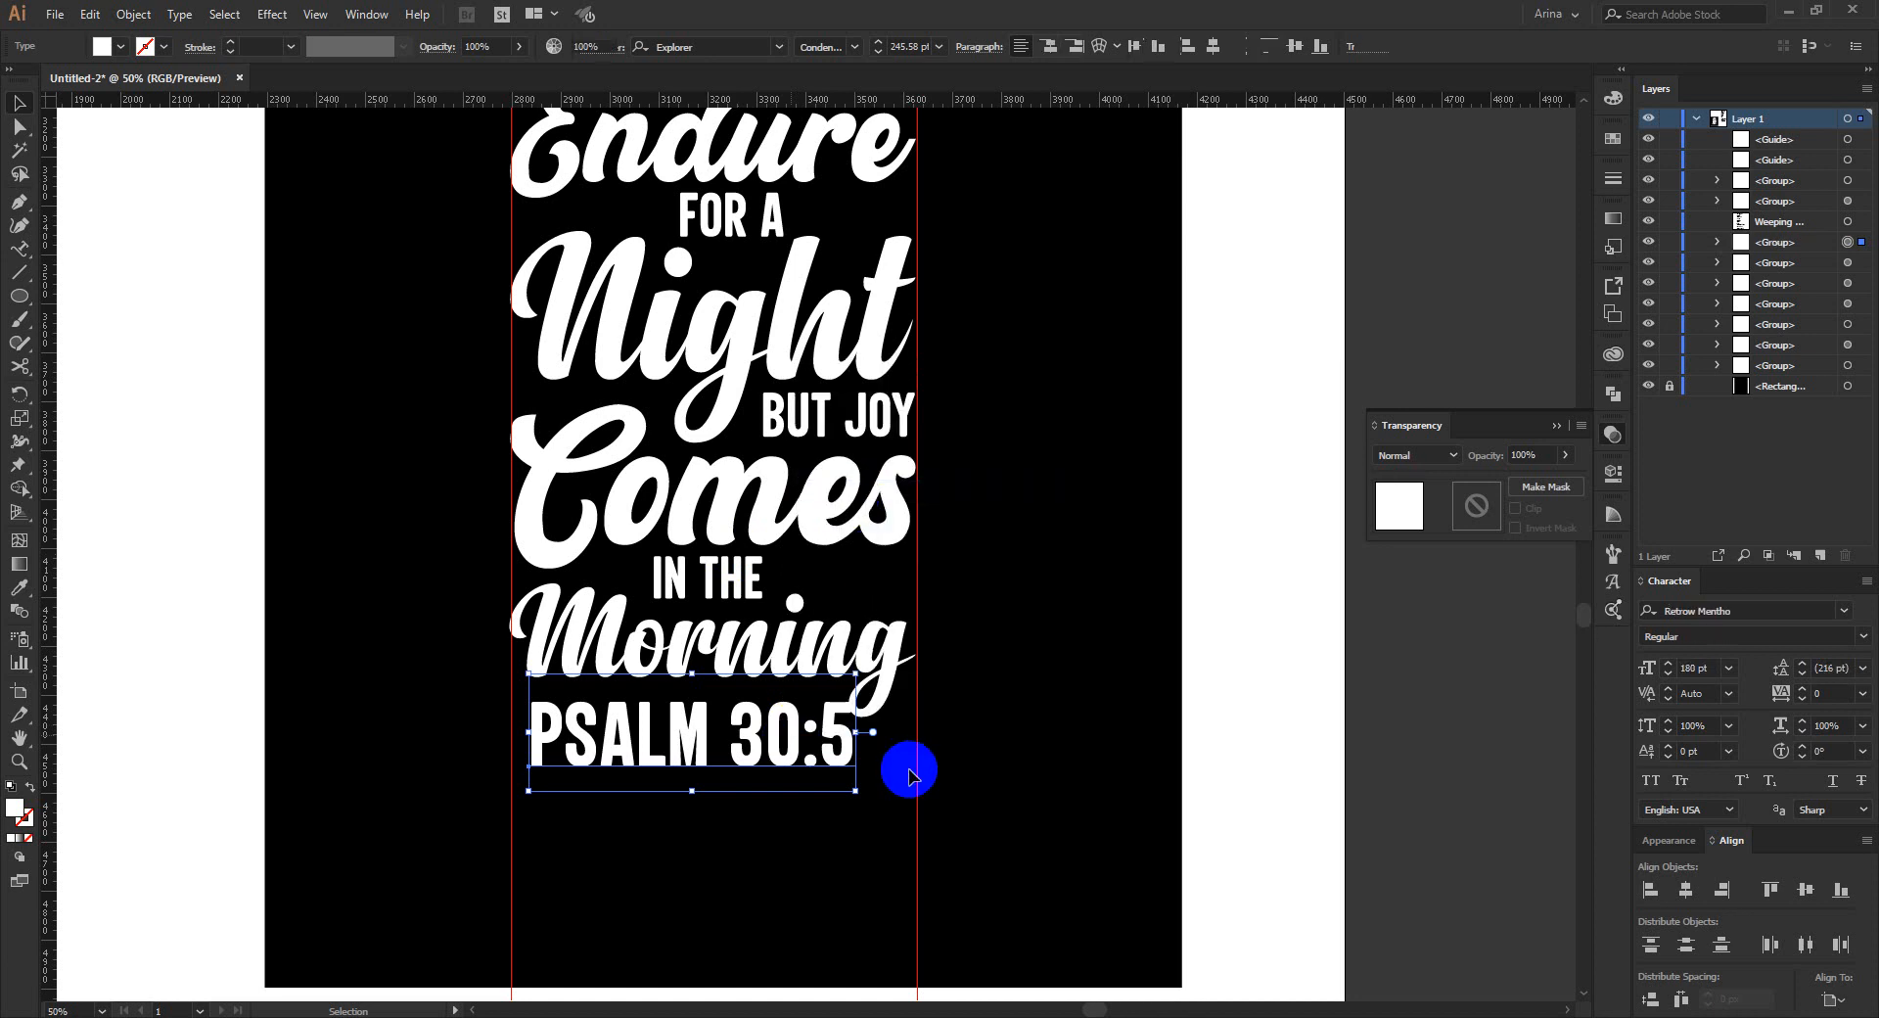
Scale the outlined "PSALM 30:5" to about 609 px wide and nudge its start against the left guide.
drag(853, 744, 831, 733)
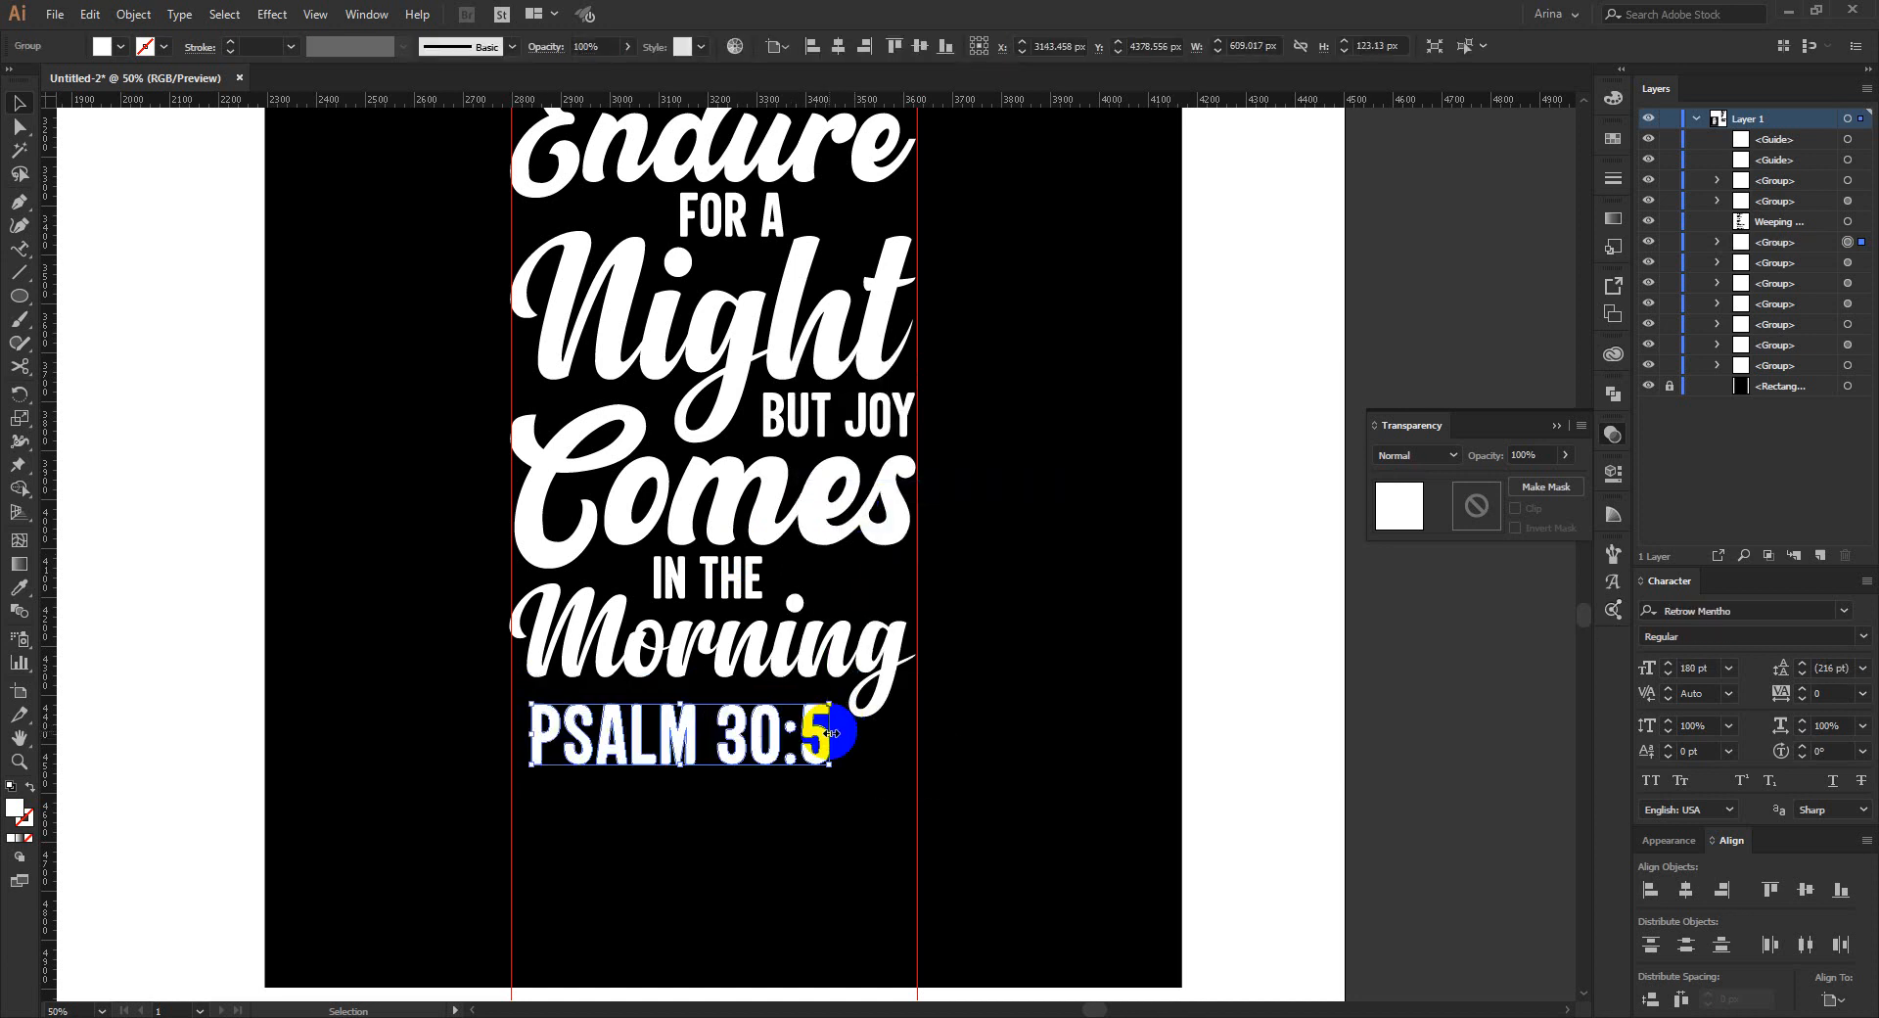
key(Left)
key(Left)
key(Left)
key(Left)
key(Left)
key(Left)
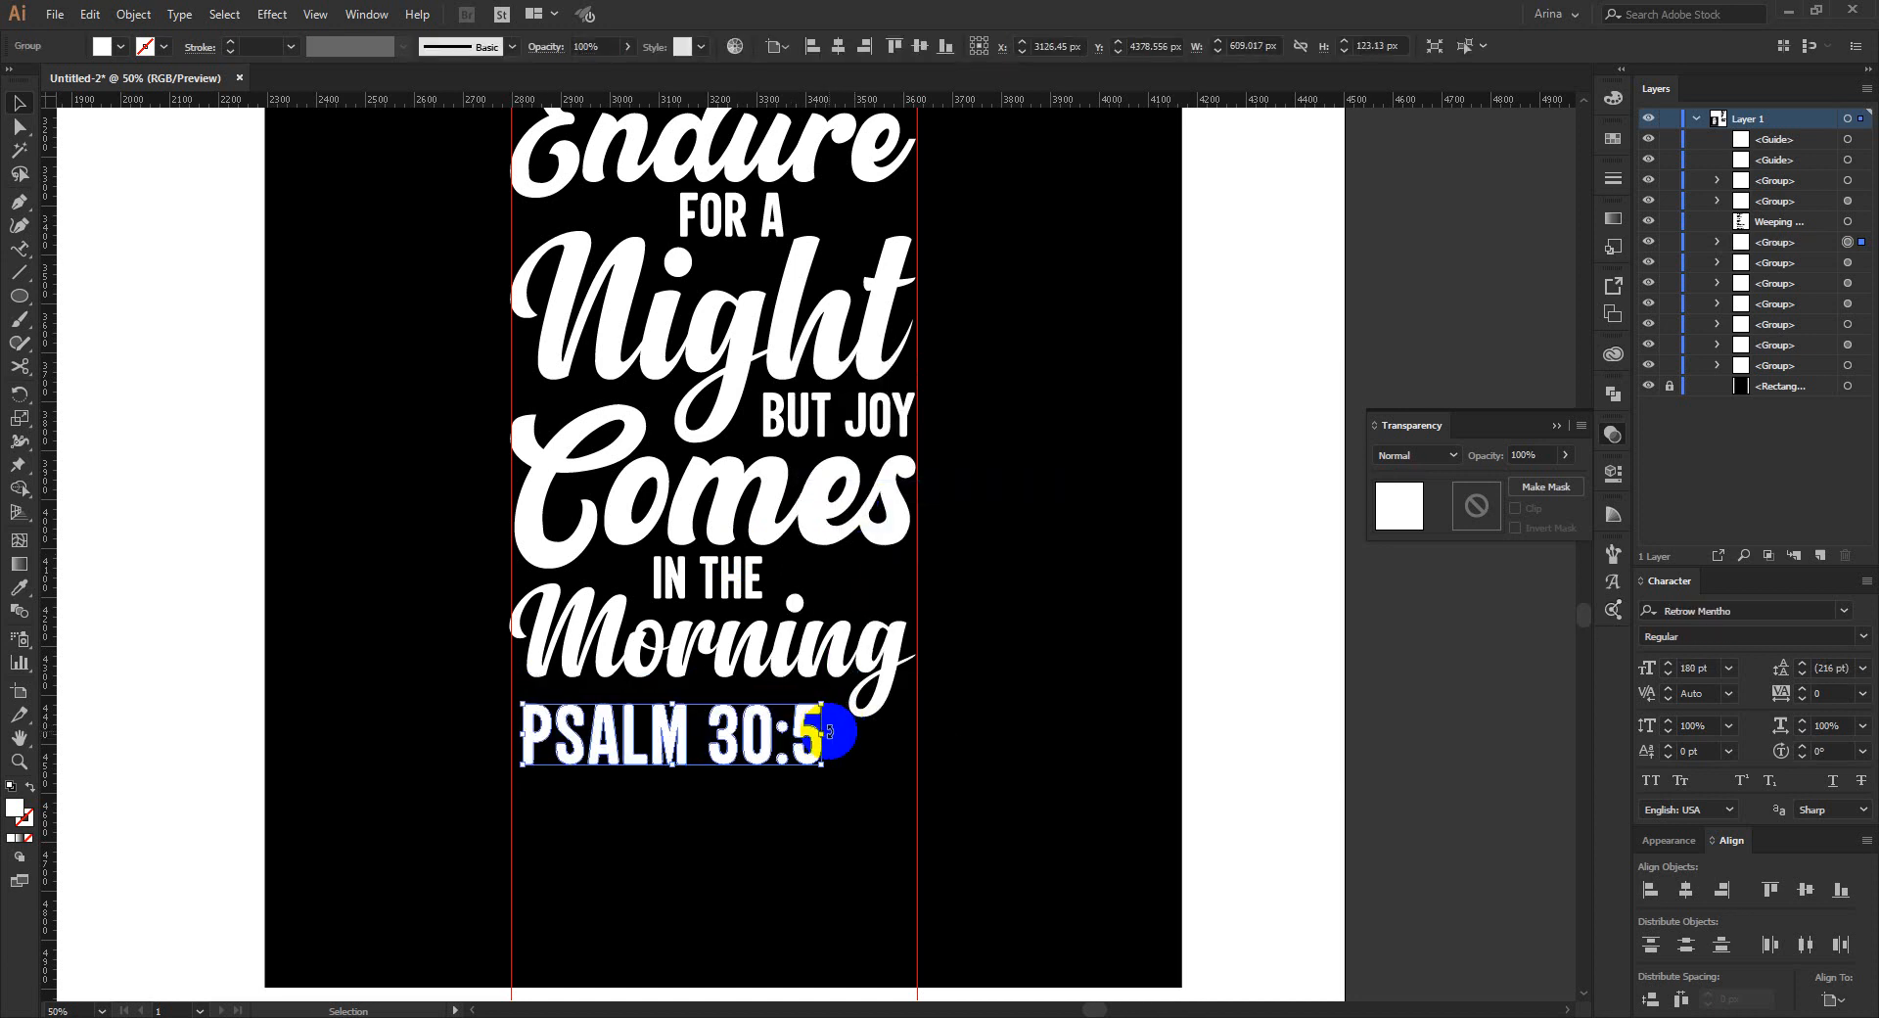
key(Left)
key(Left)
key(Left)
key(Left)
key(Left)
key(Left)
key(Left)
key(Left)
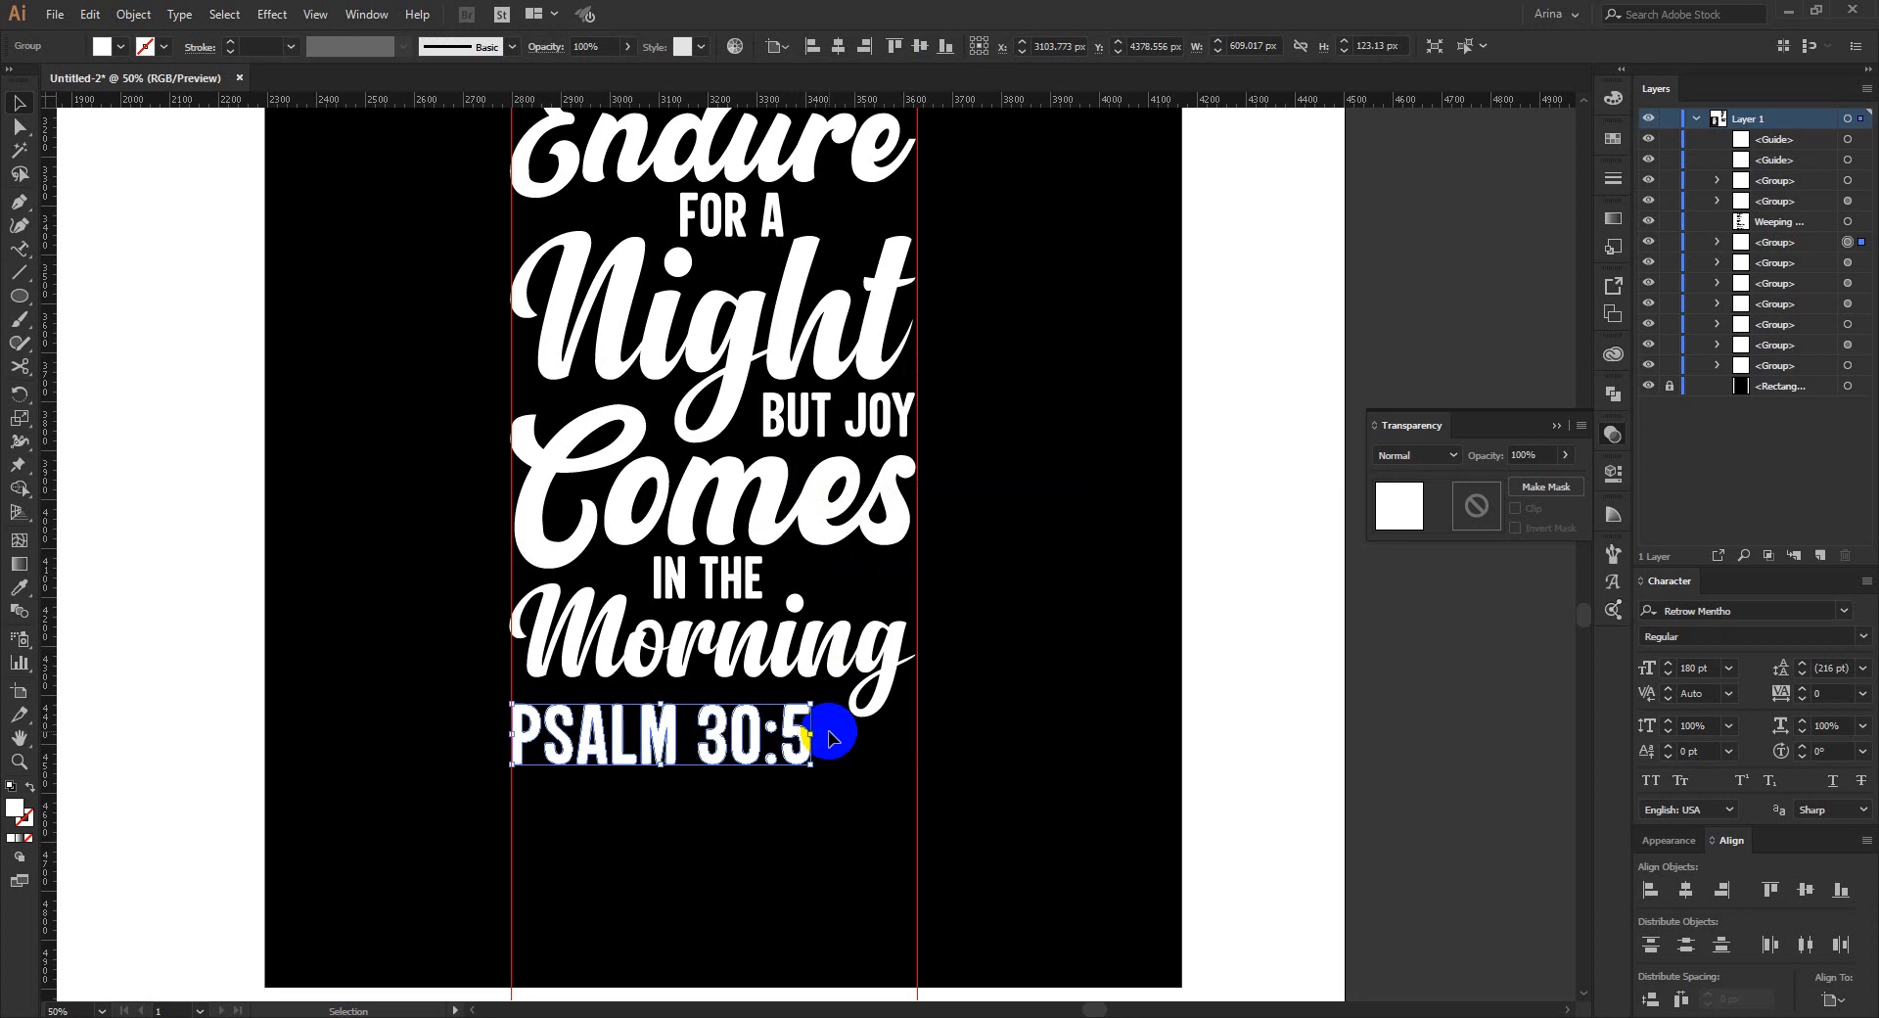
Nudge "PSALM 30:5" straight up until it sits close beneath "Morning", clear of the descending g.
key(Up)
key(Up)
key(Up)
key(Up)
key(Up)
key(Up)
key(Up)
key(Up)
key(Up)
key(Up)
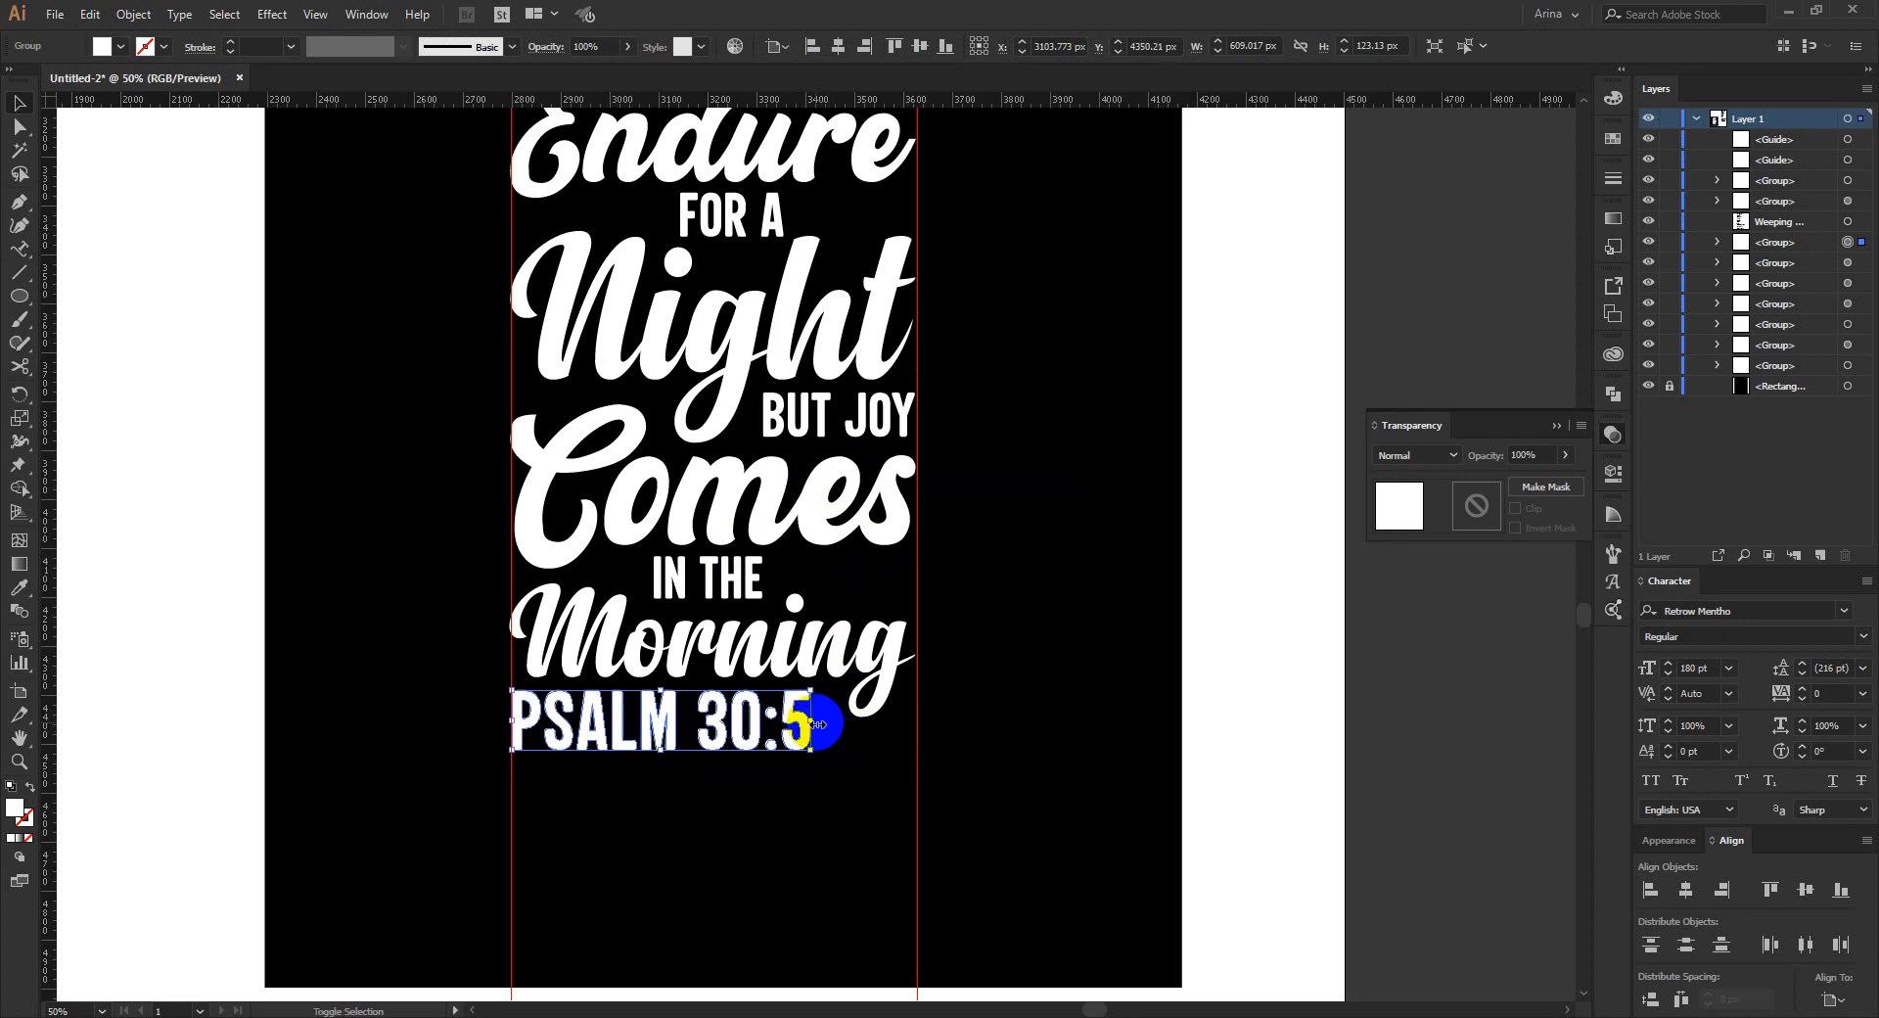
click(854, 741)
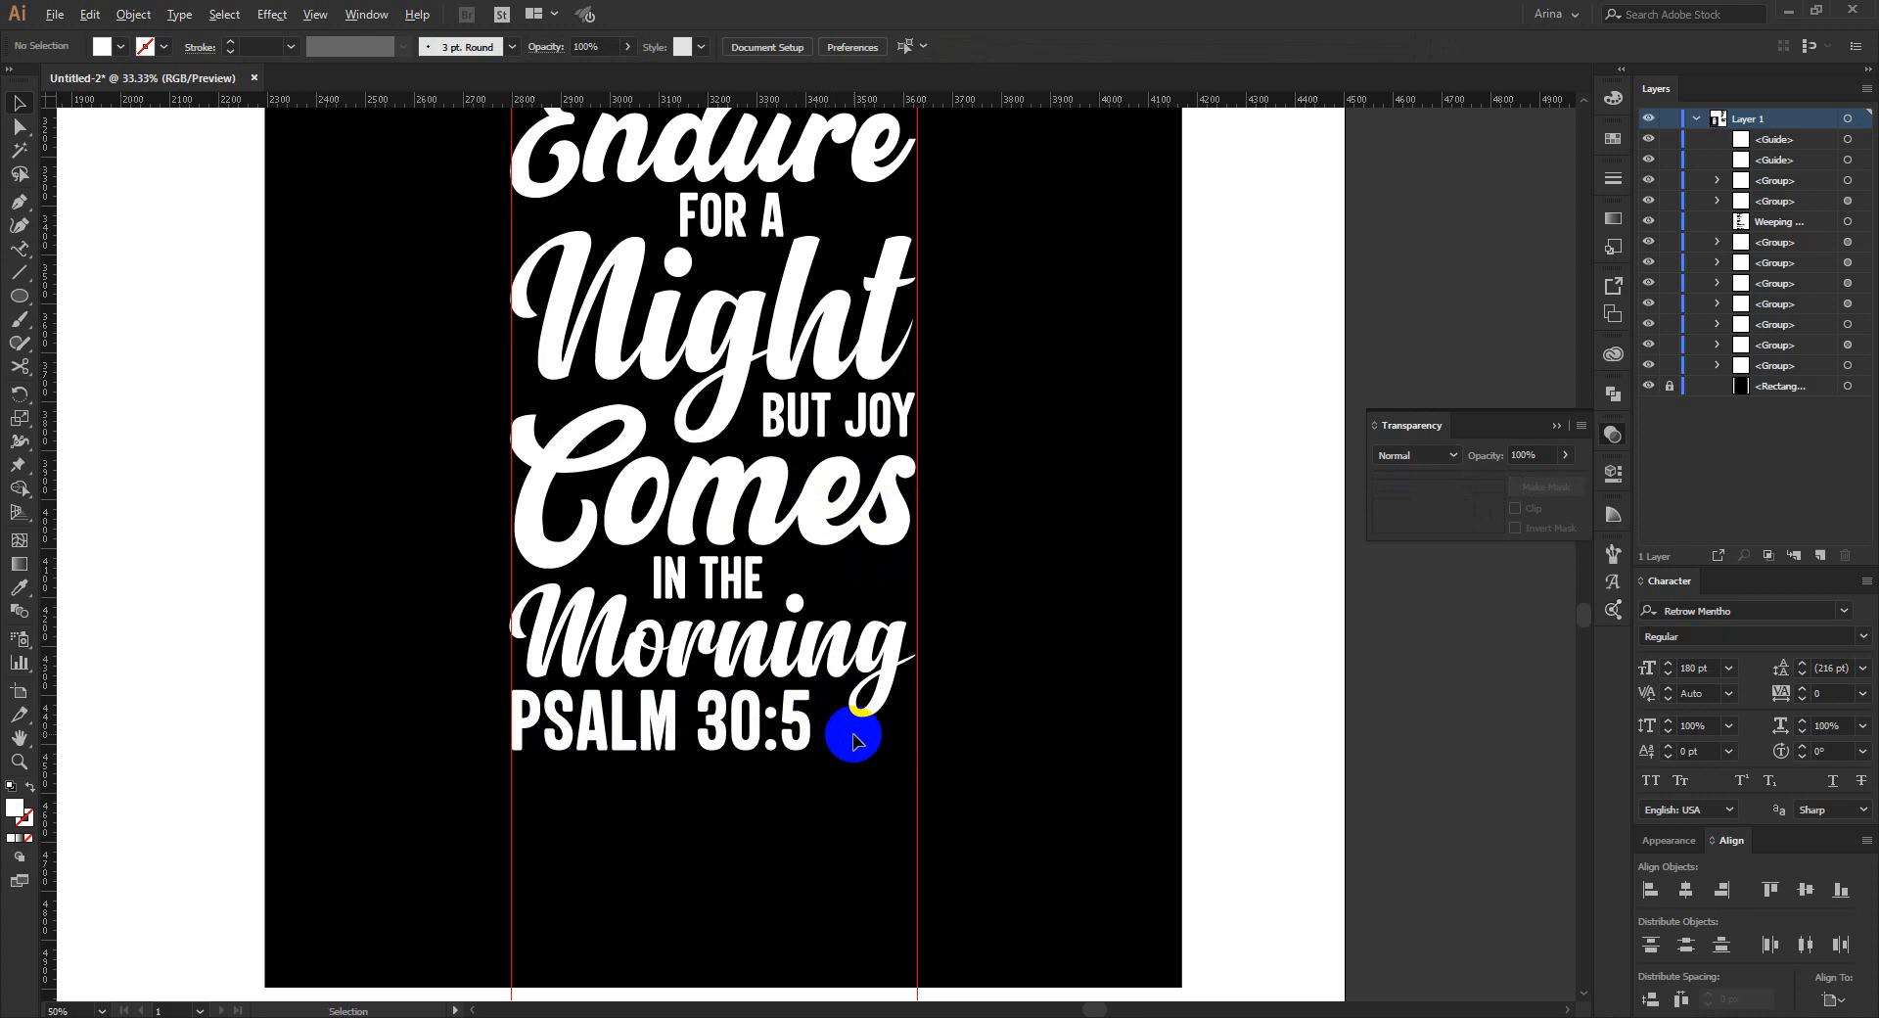
scroll(854, 734, down, 1)
scroll(621, 484, up, 1)
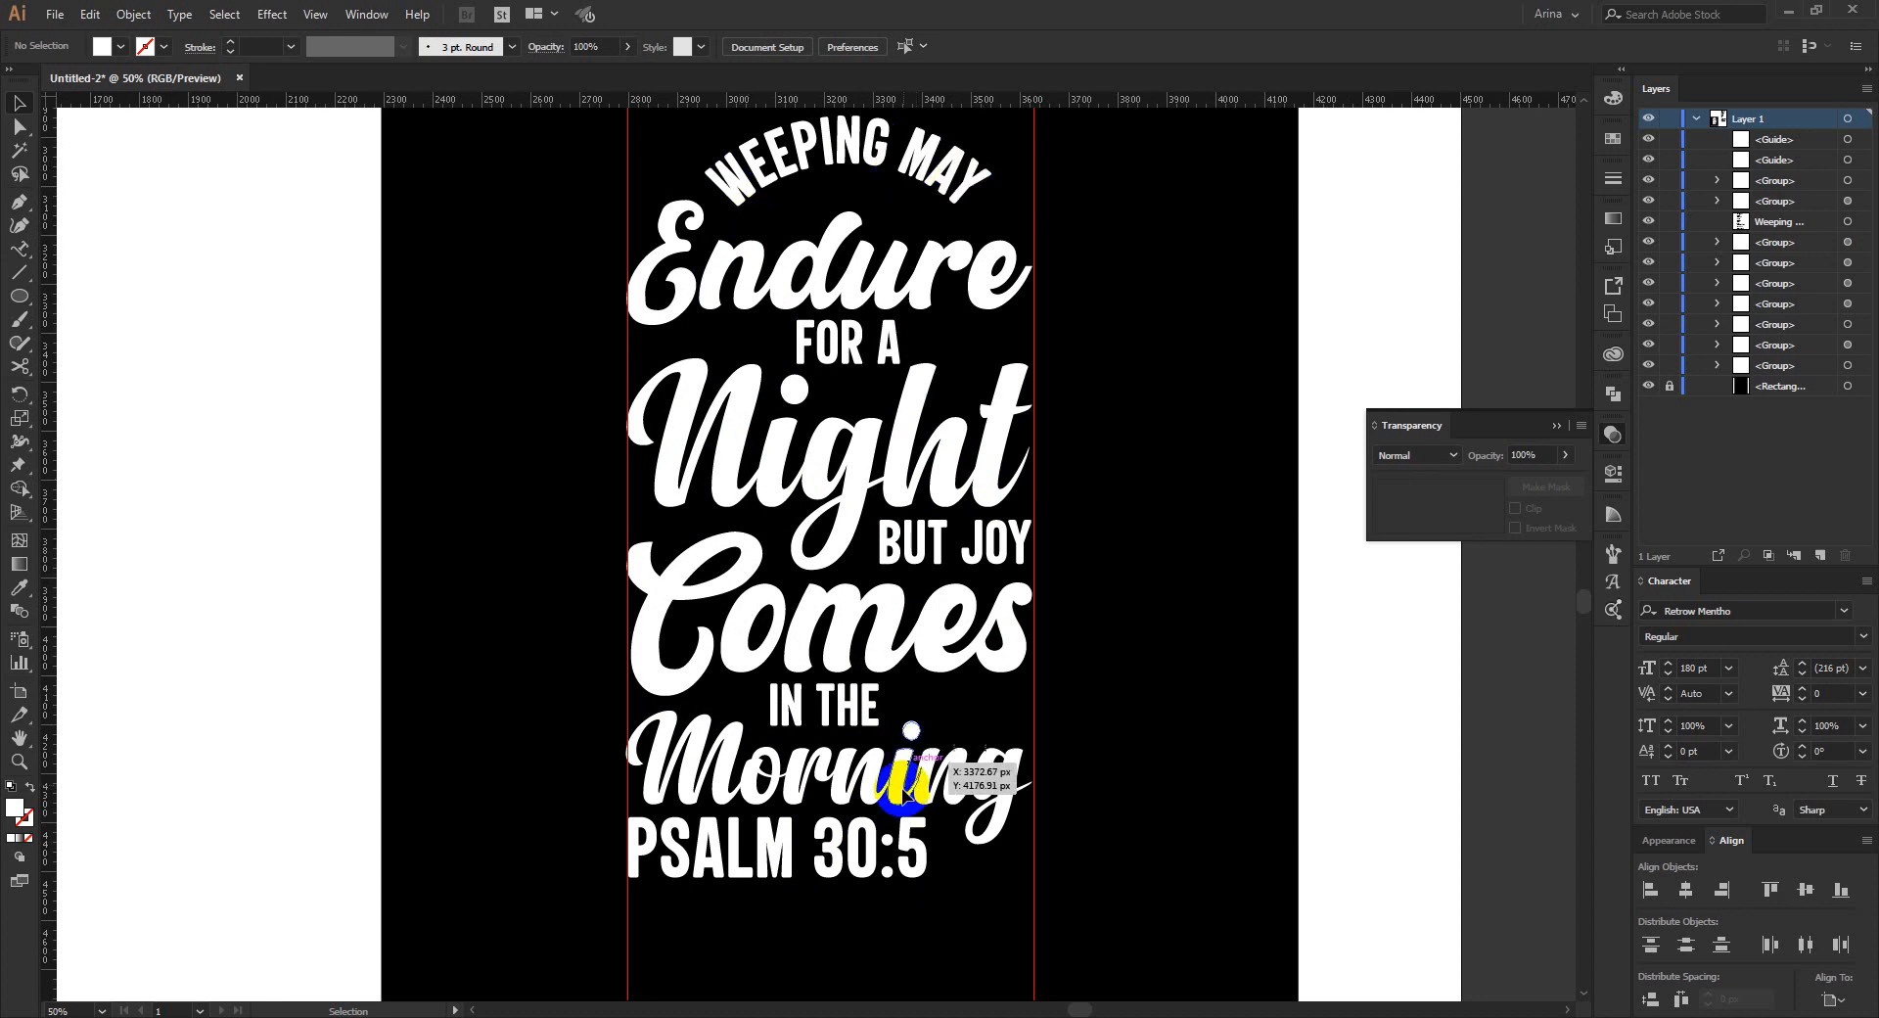
Undo the nudging, scaling and outlining of "PSALM 30:5" back to live text.
click(883, 850)
key(a)
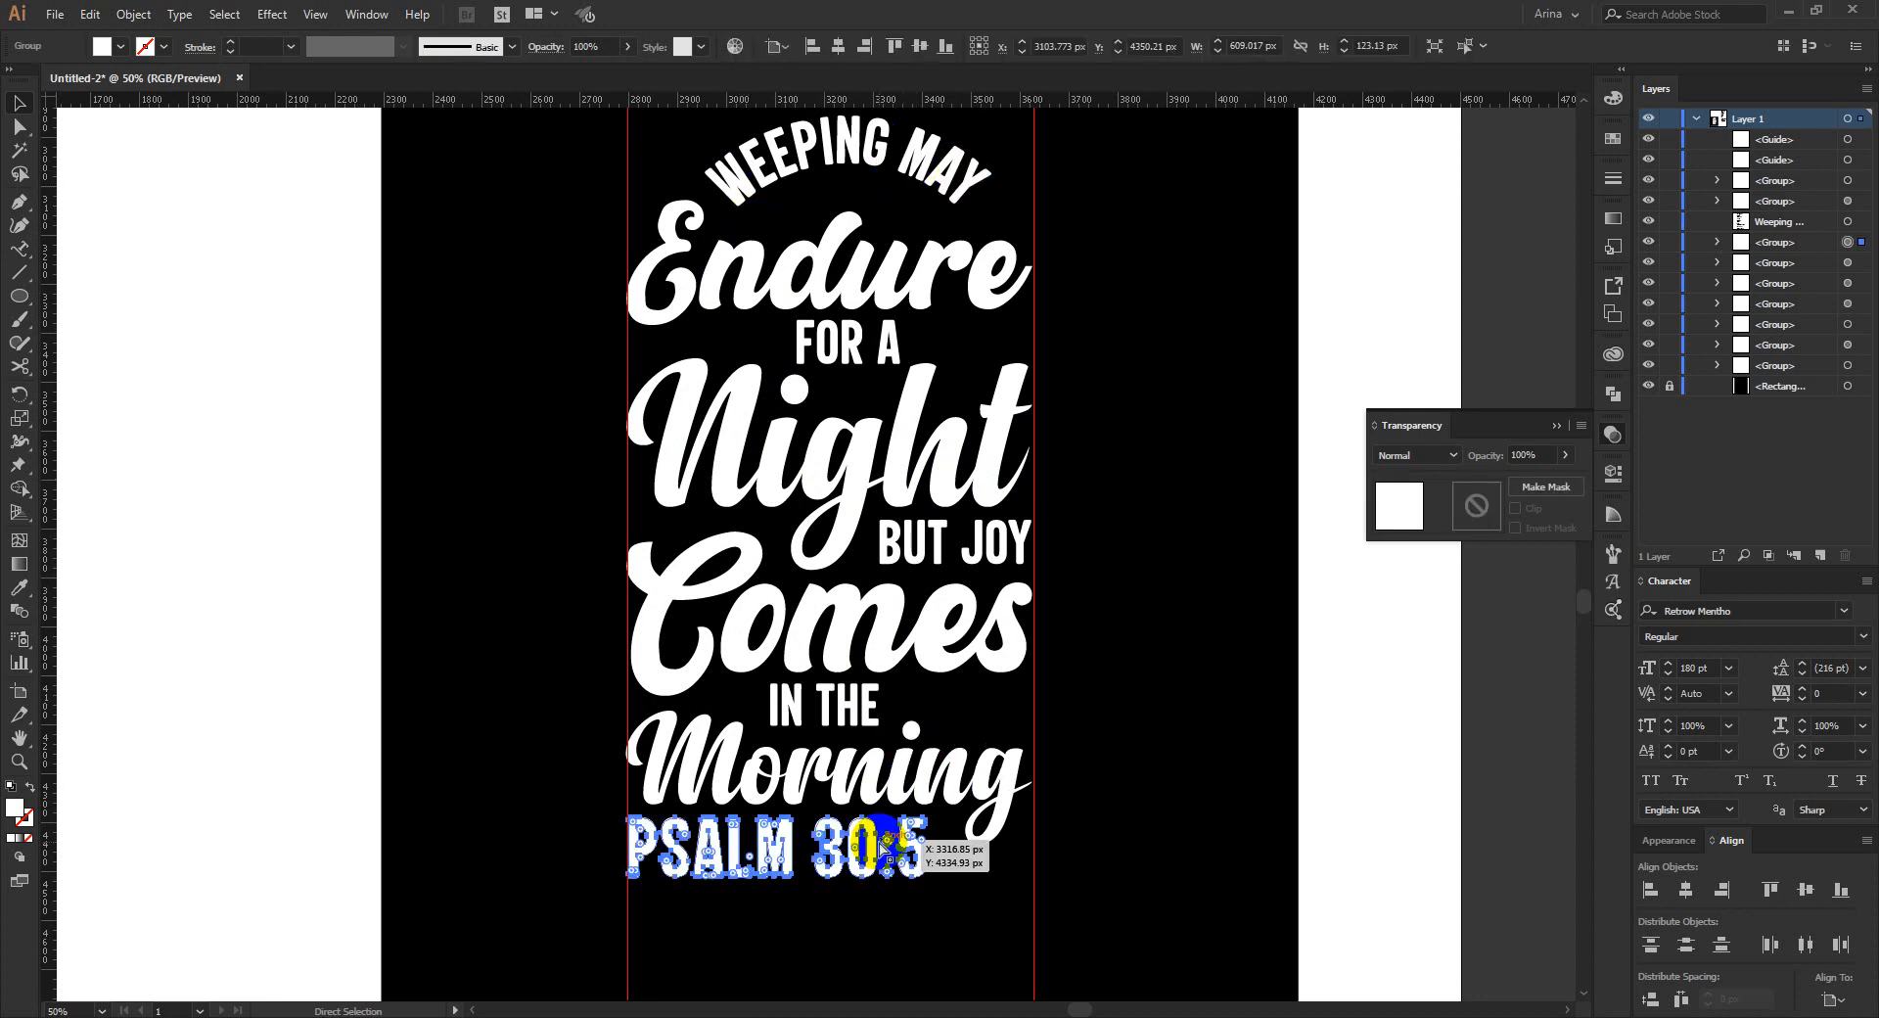
key(ctrl+z)
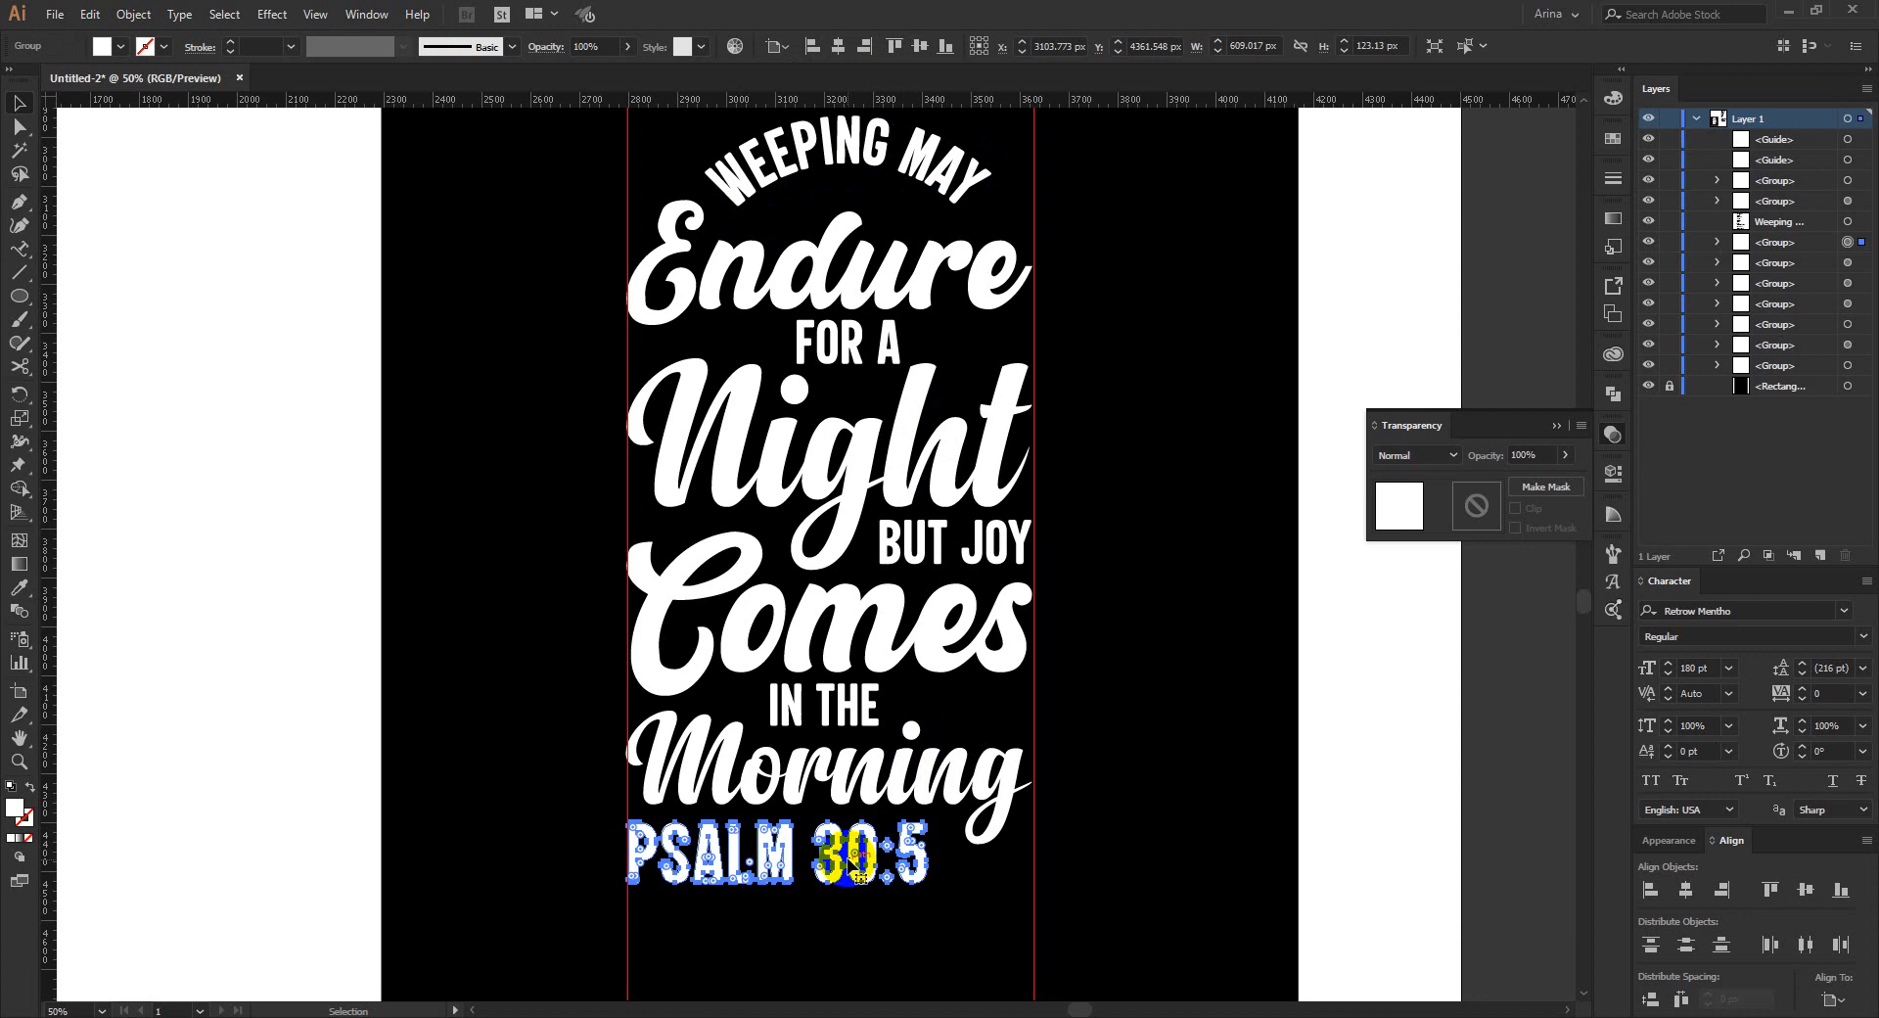
key(ctrl+z)
key(ctrl+z)
key(ctrl+z)
key(ctrl+z)
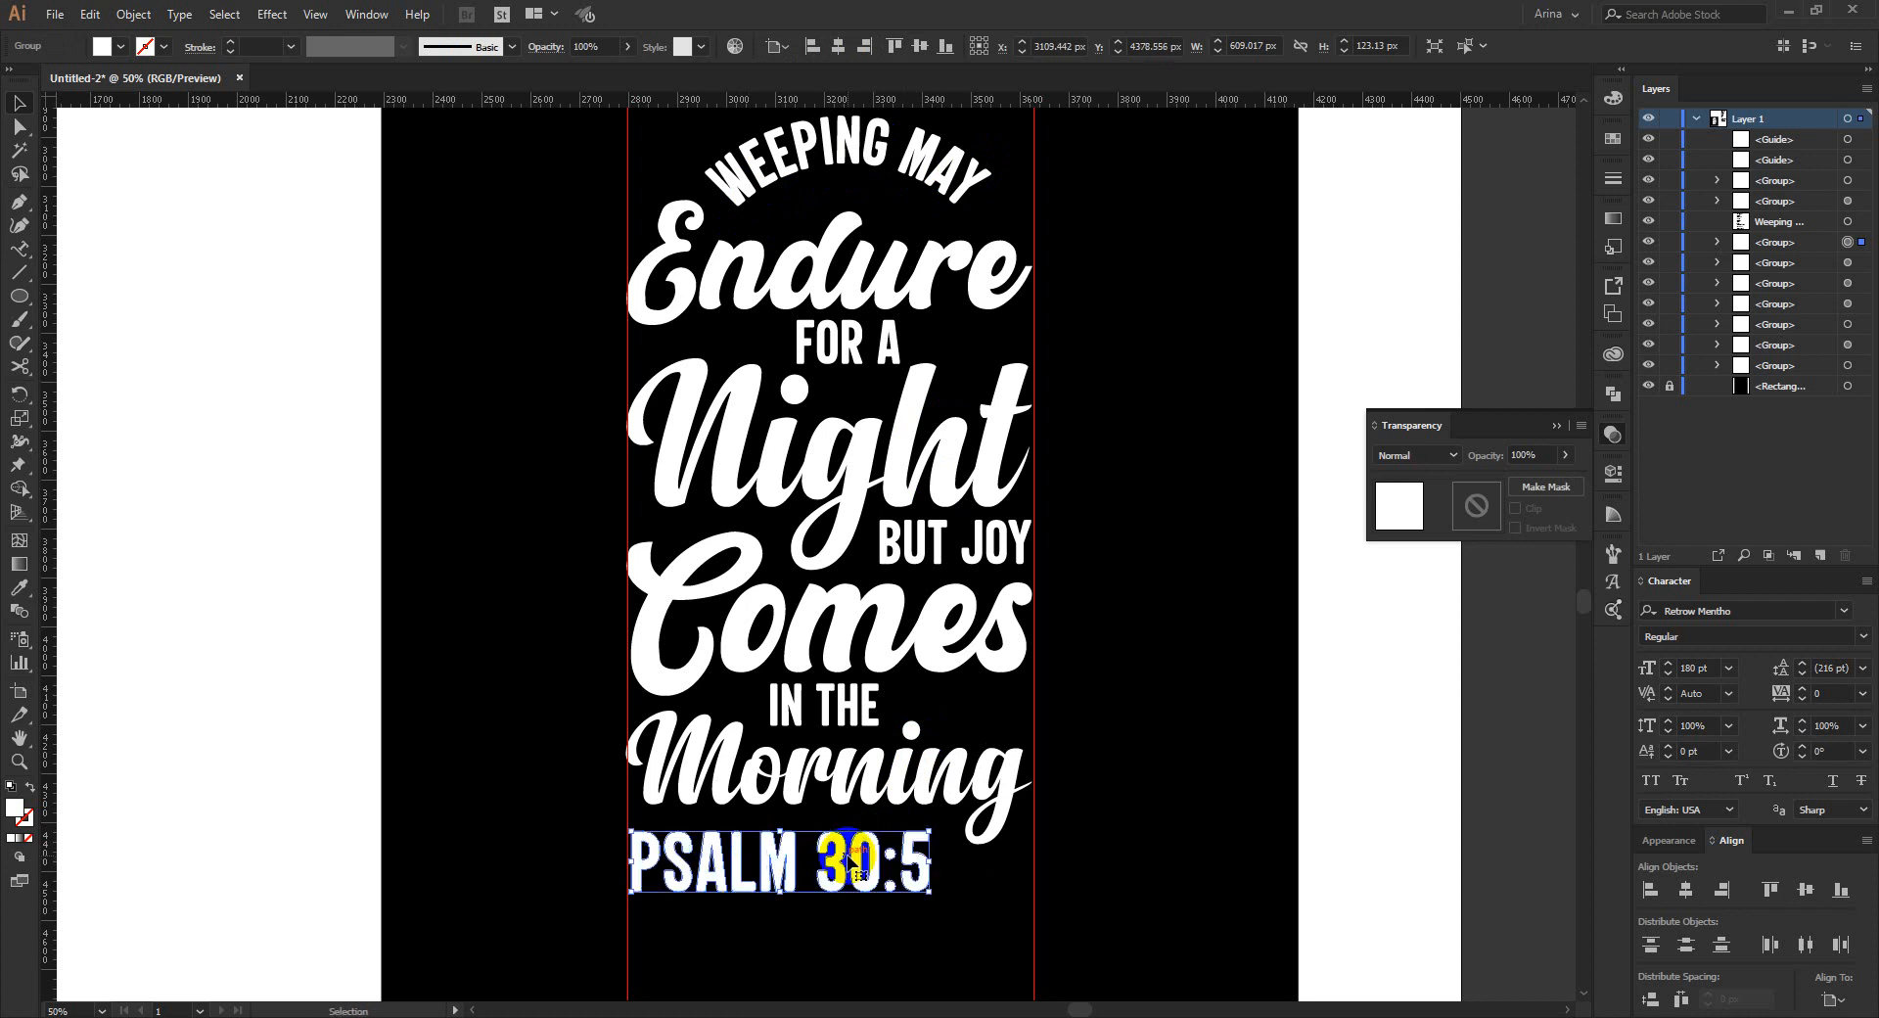
key(ctrl+z)
key(ctrl+z)
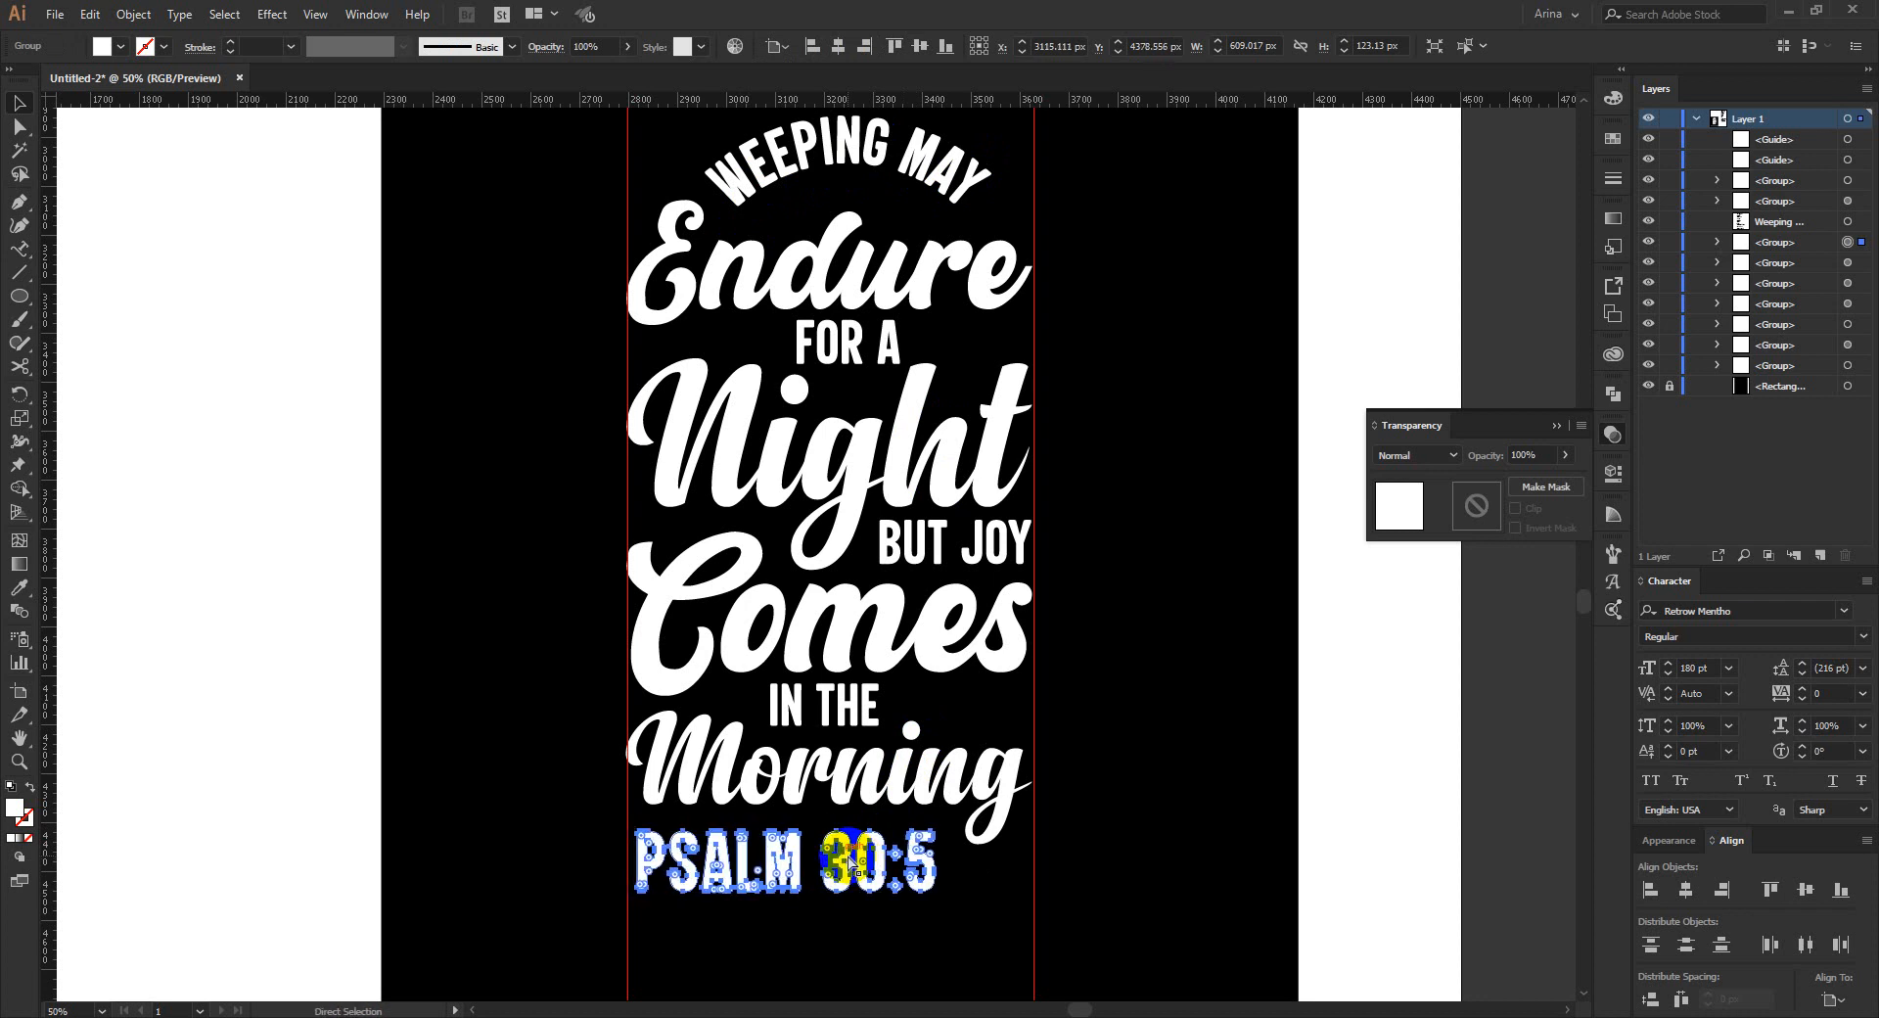
key(ctrl+z)
key(ctrl+z)
key(ctrl+z)
key(ctrl+z)
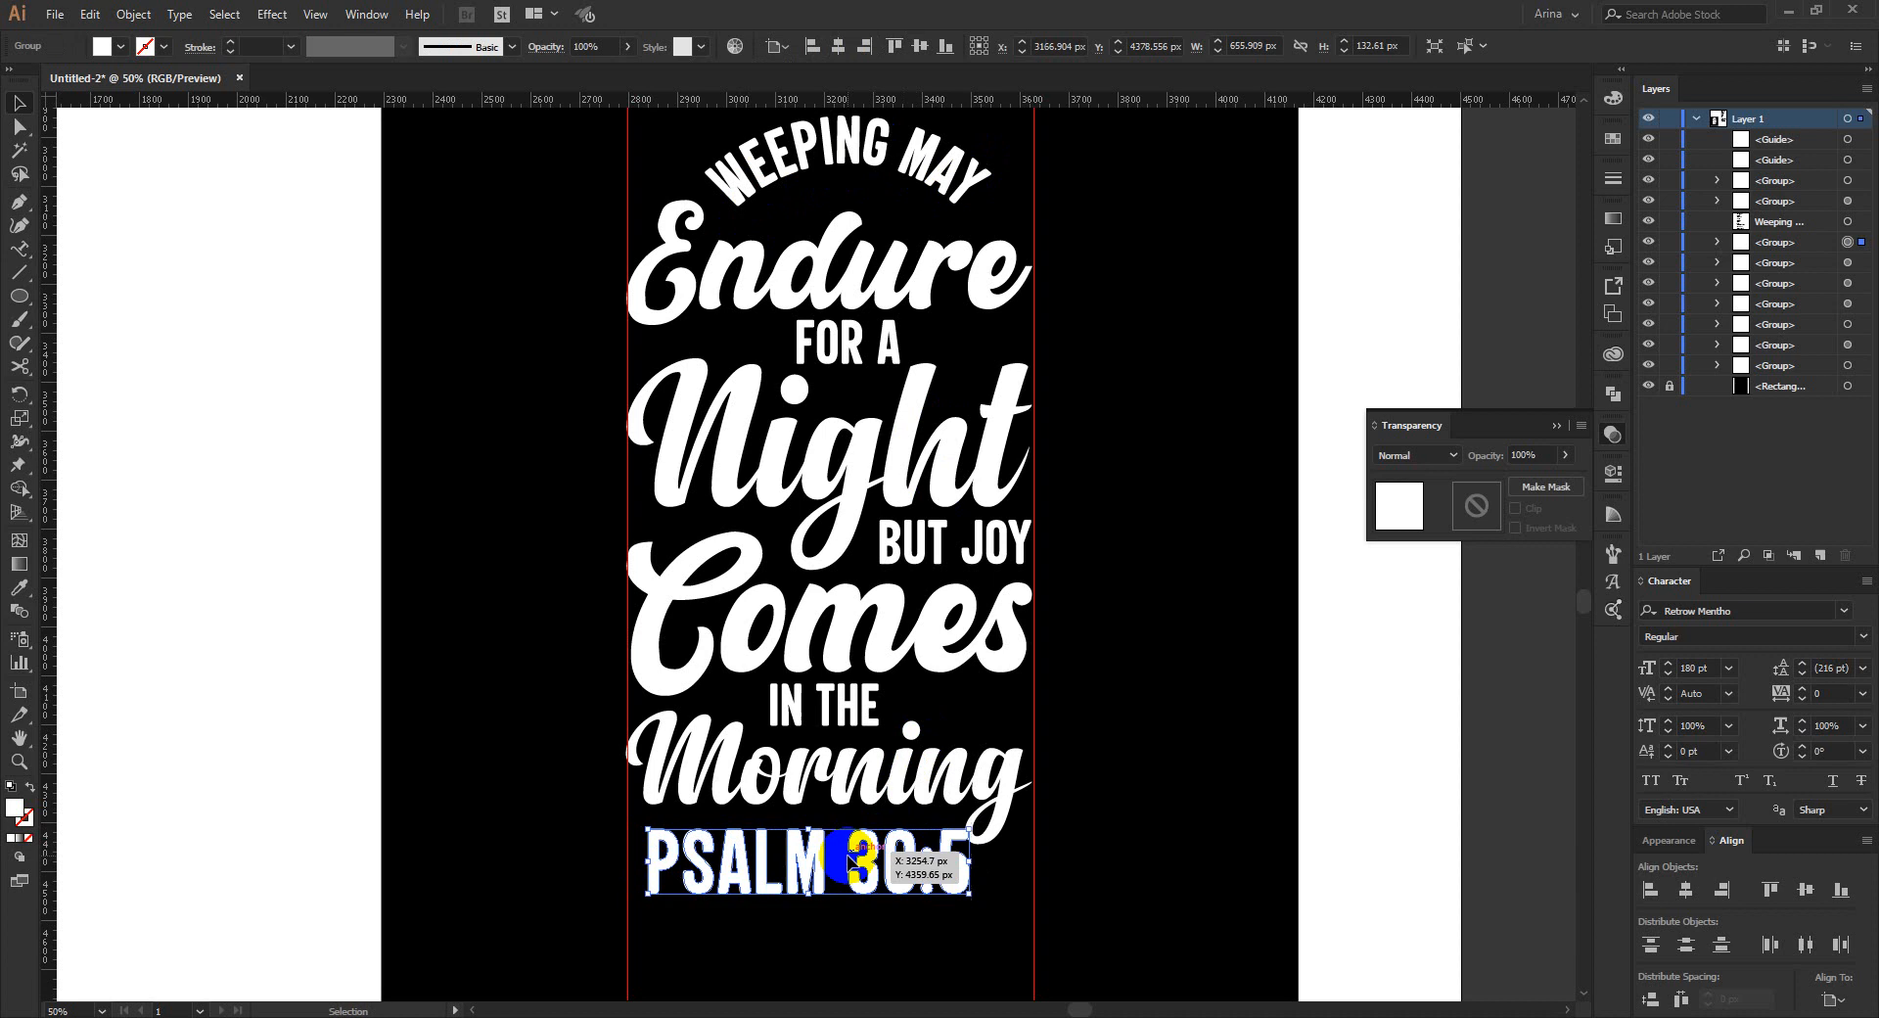
key(ctrl+z)
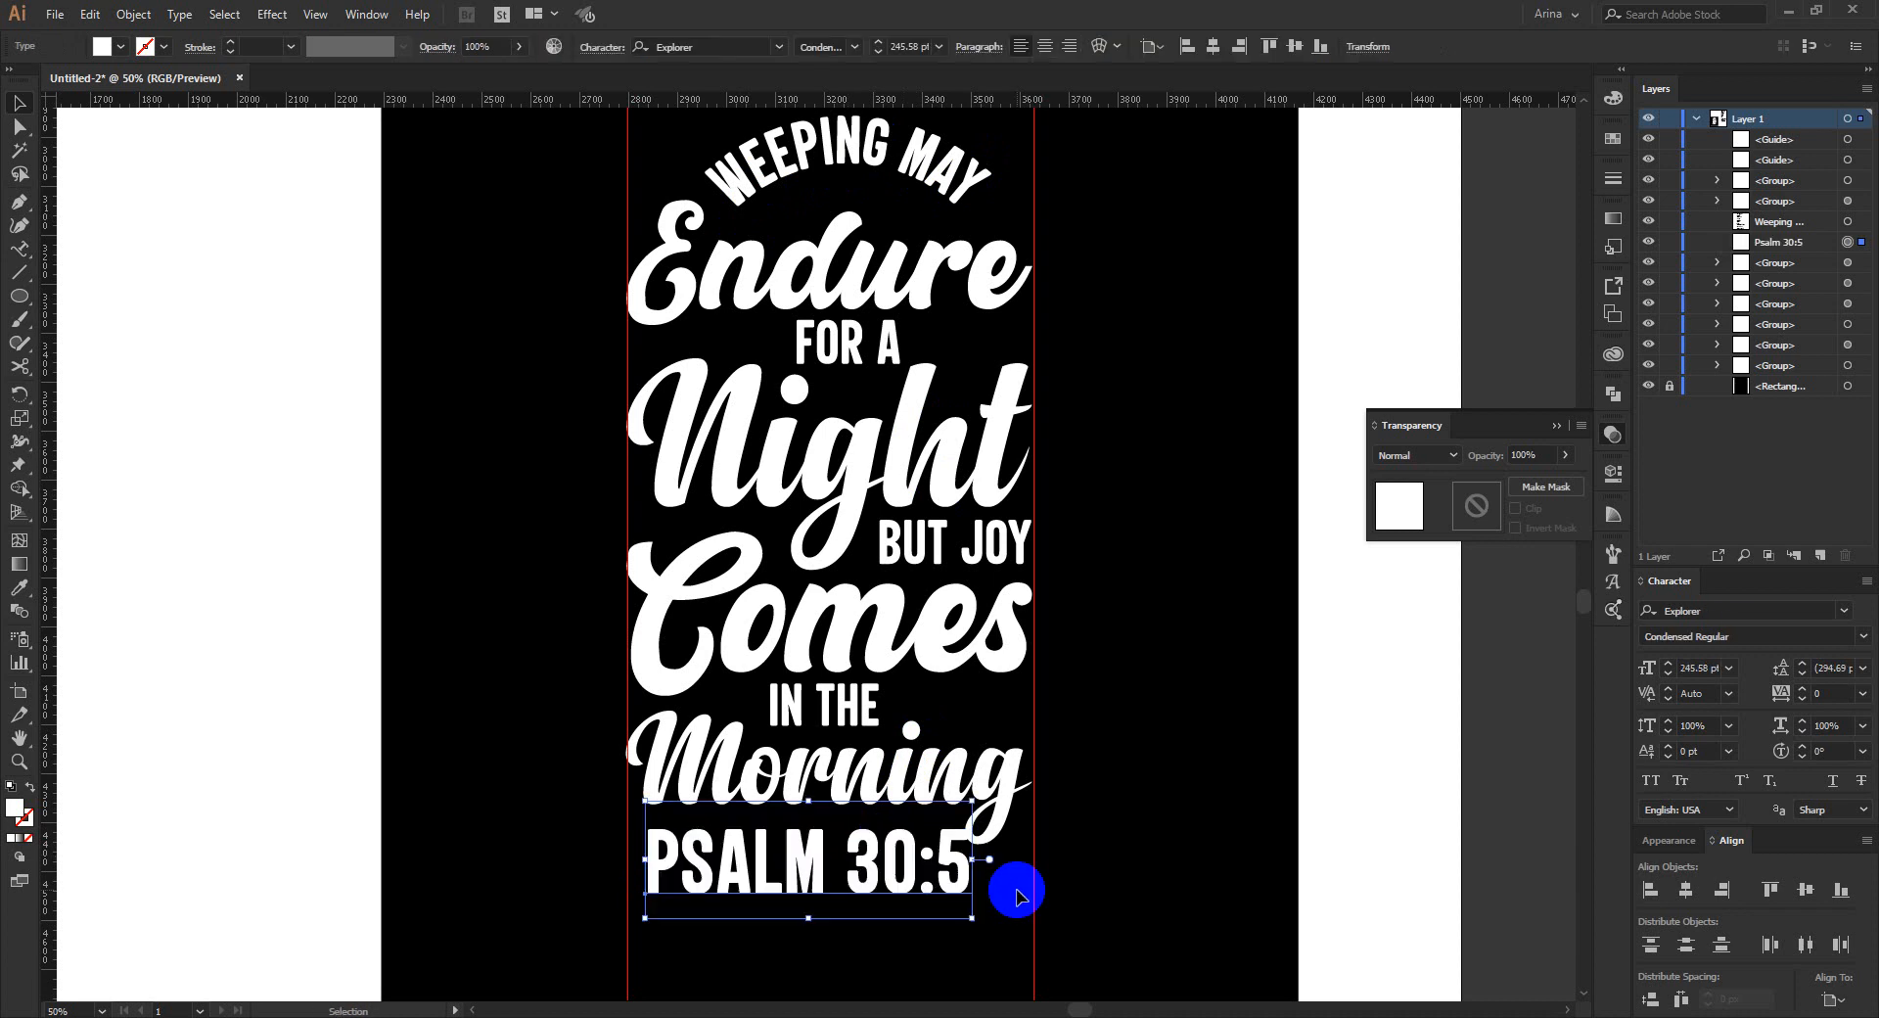
Move "PSALM 30:5" aside past the right guide and draw a stroke-only circle about 650 px wide over "Comes" and "Morning".
drag(892, 878, 1238, 747)
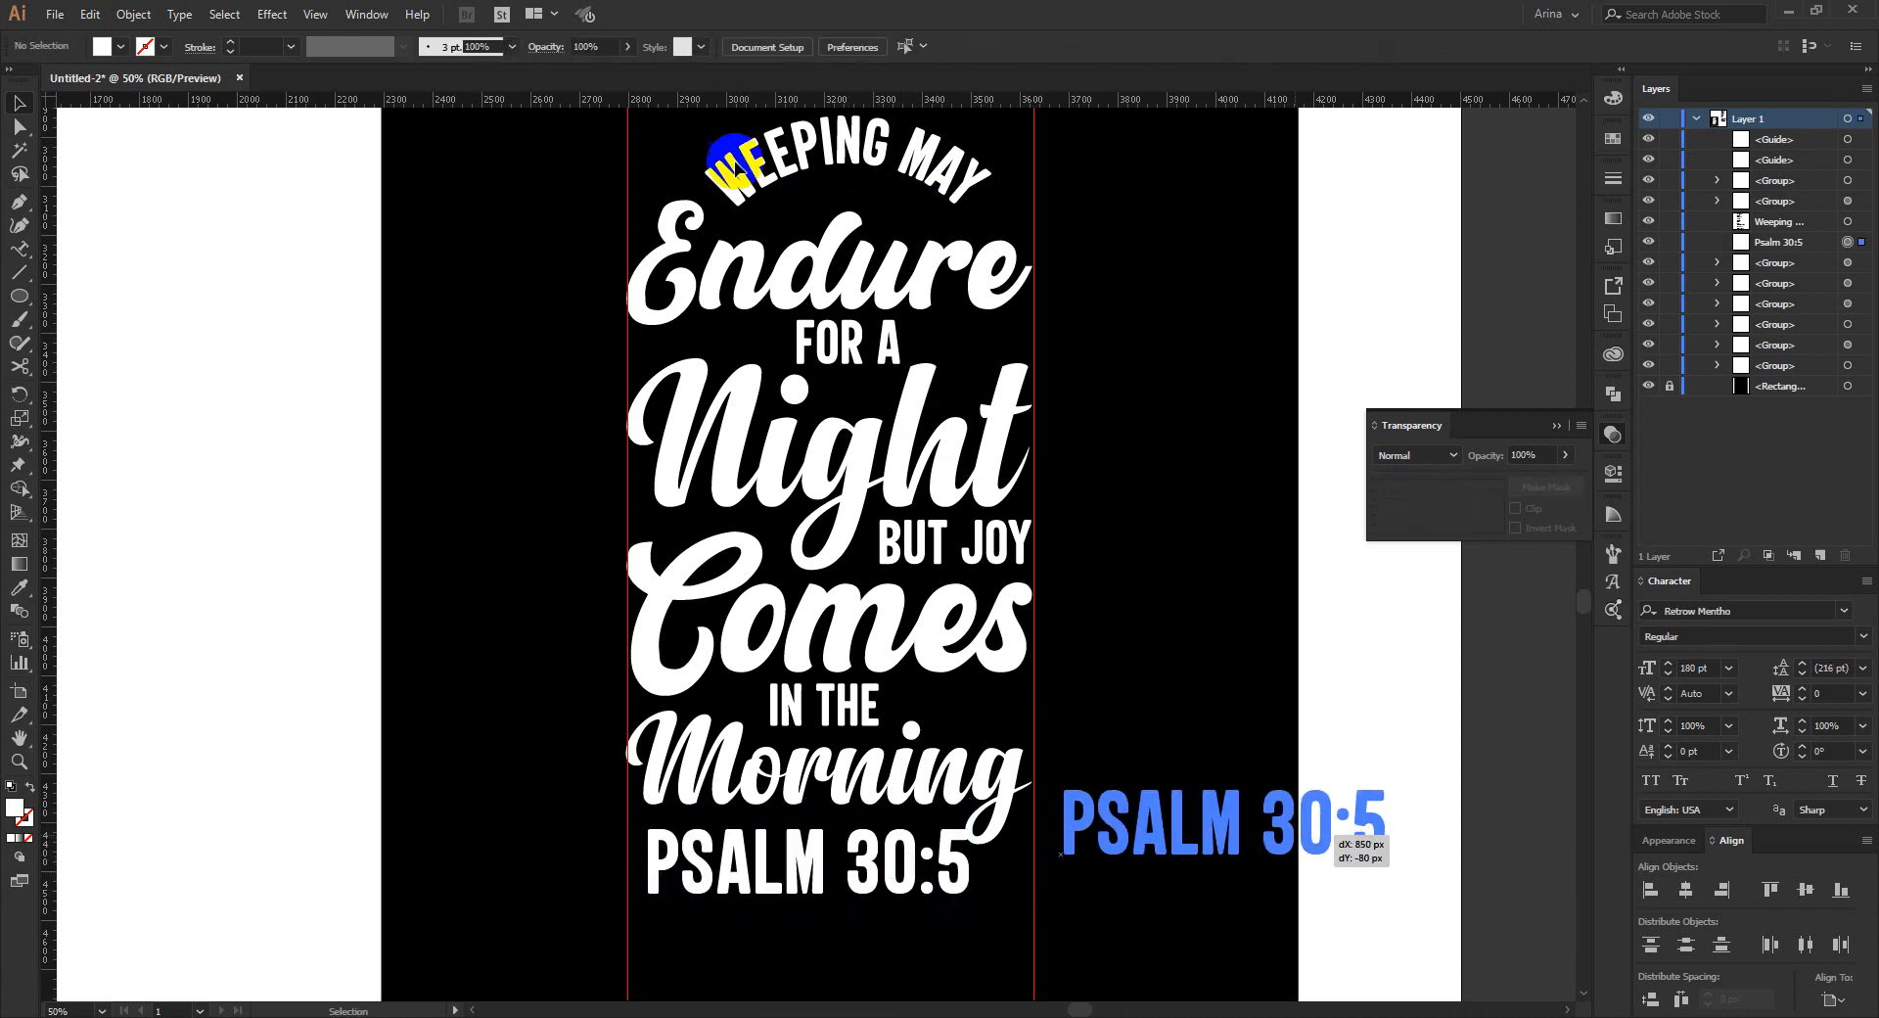
click(22, 295)
drag(687, 622, 958, 916)
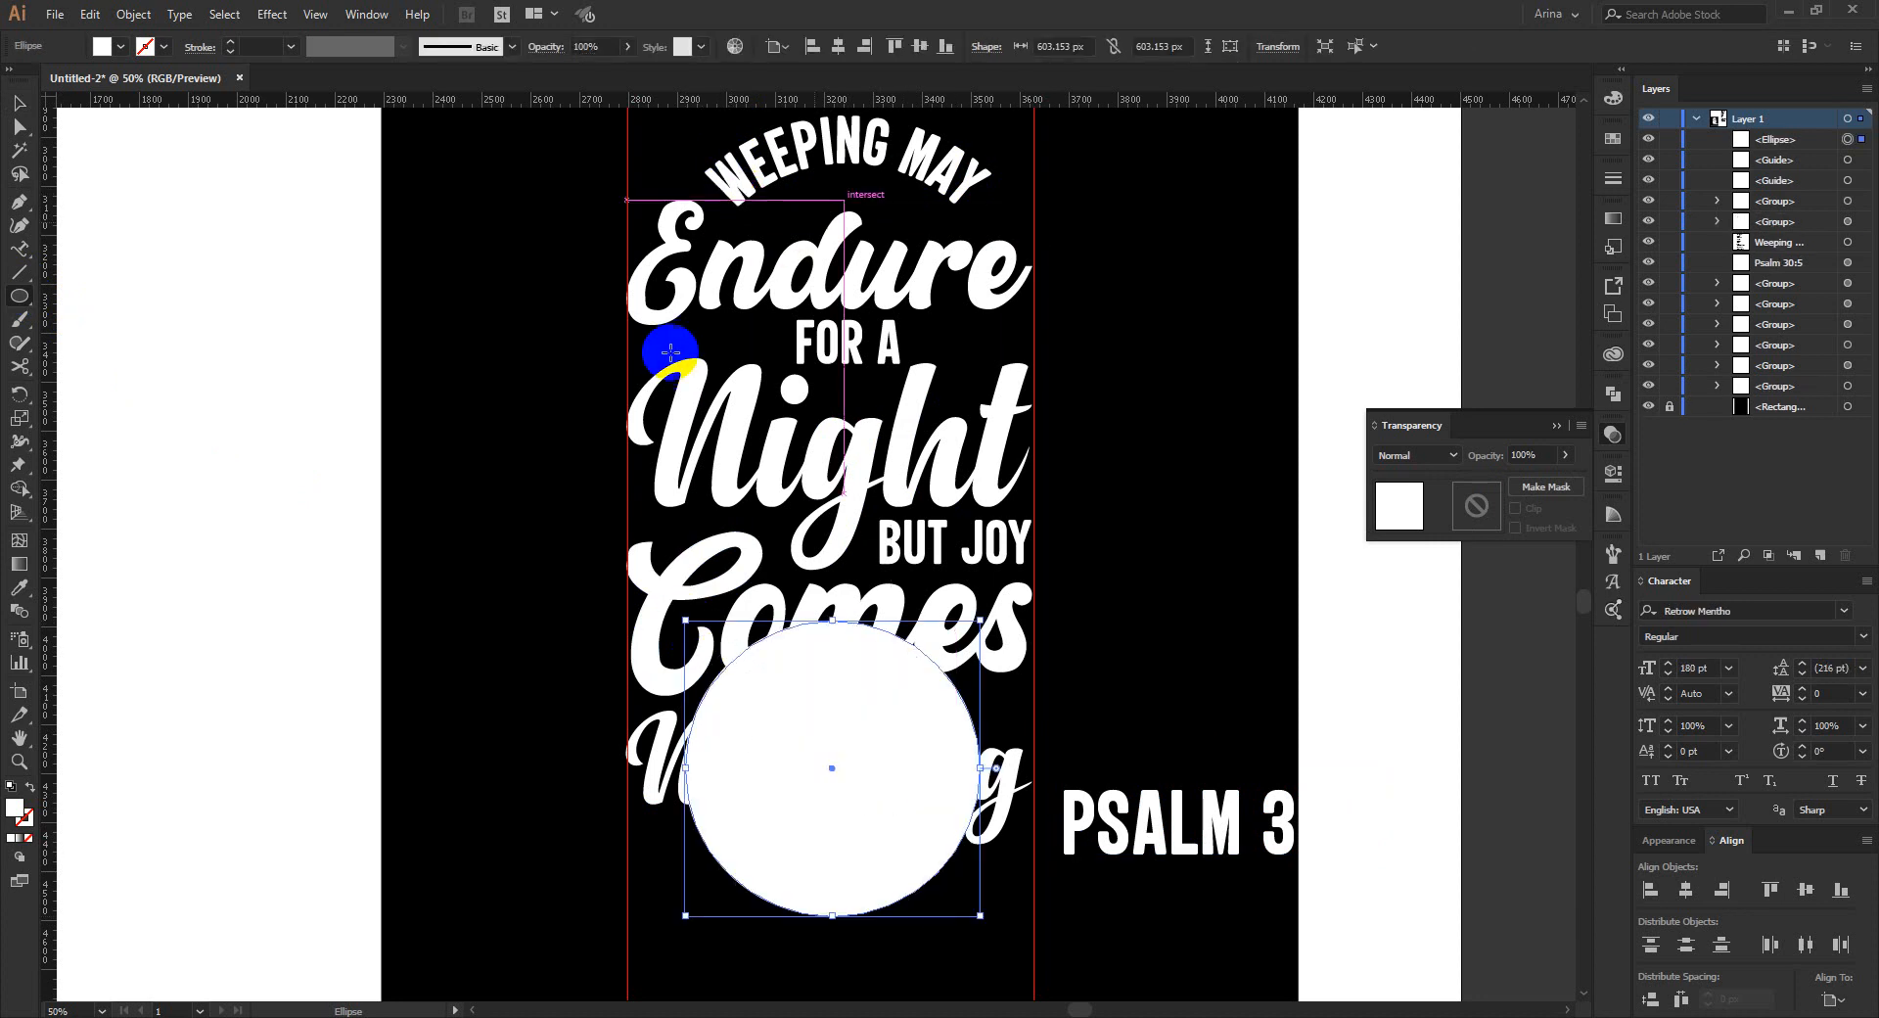
key(v)
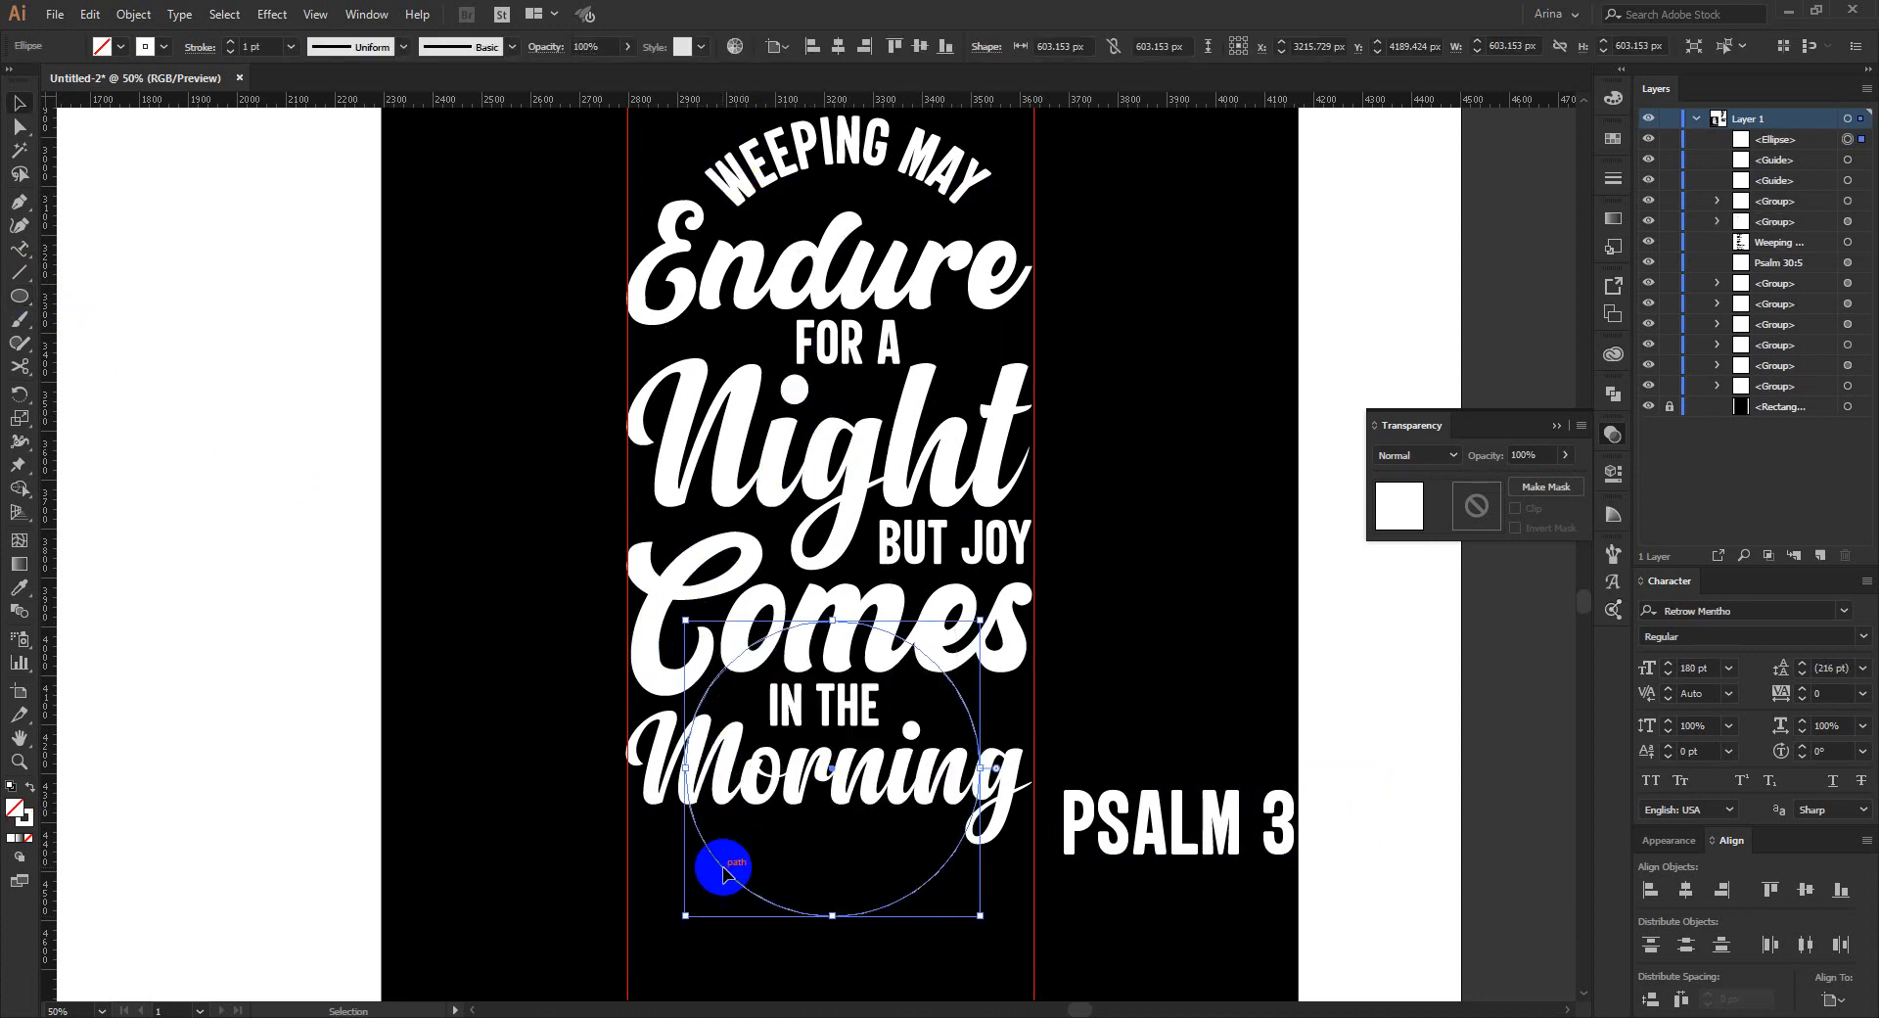
drag(688, 769, 662, 771)
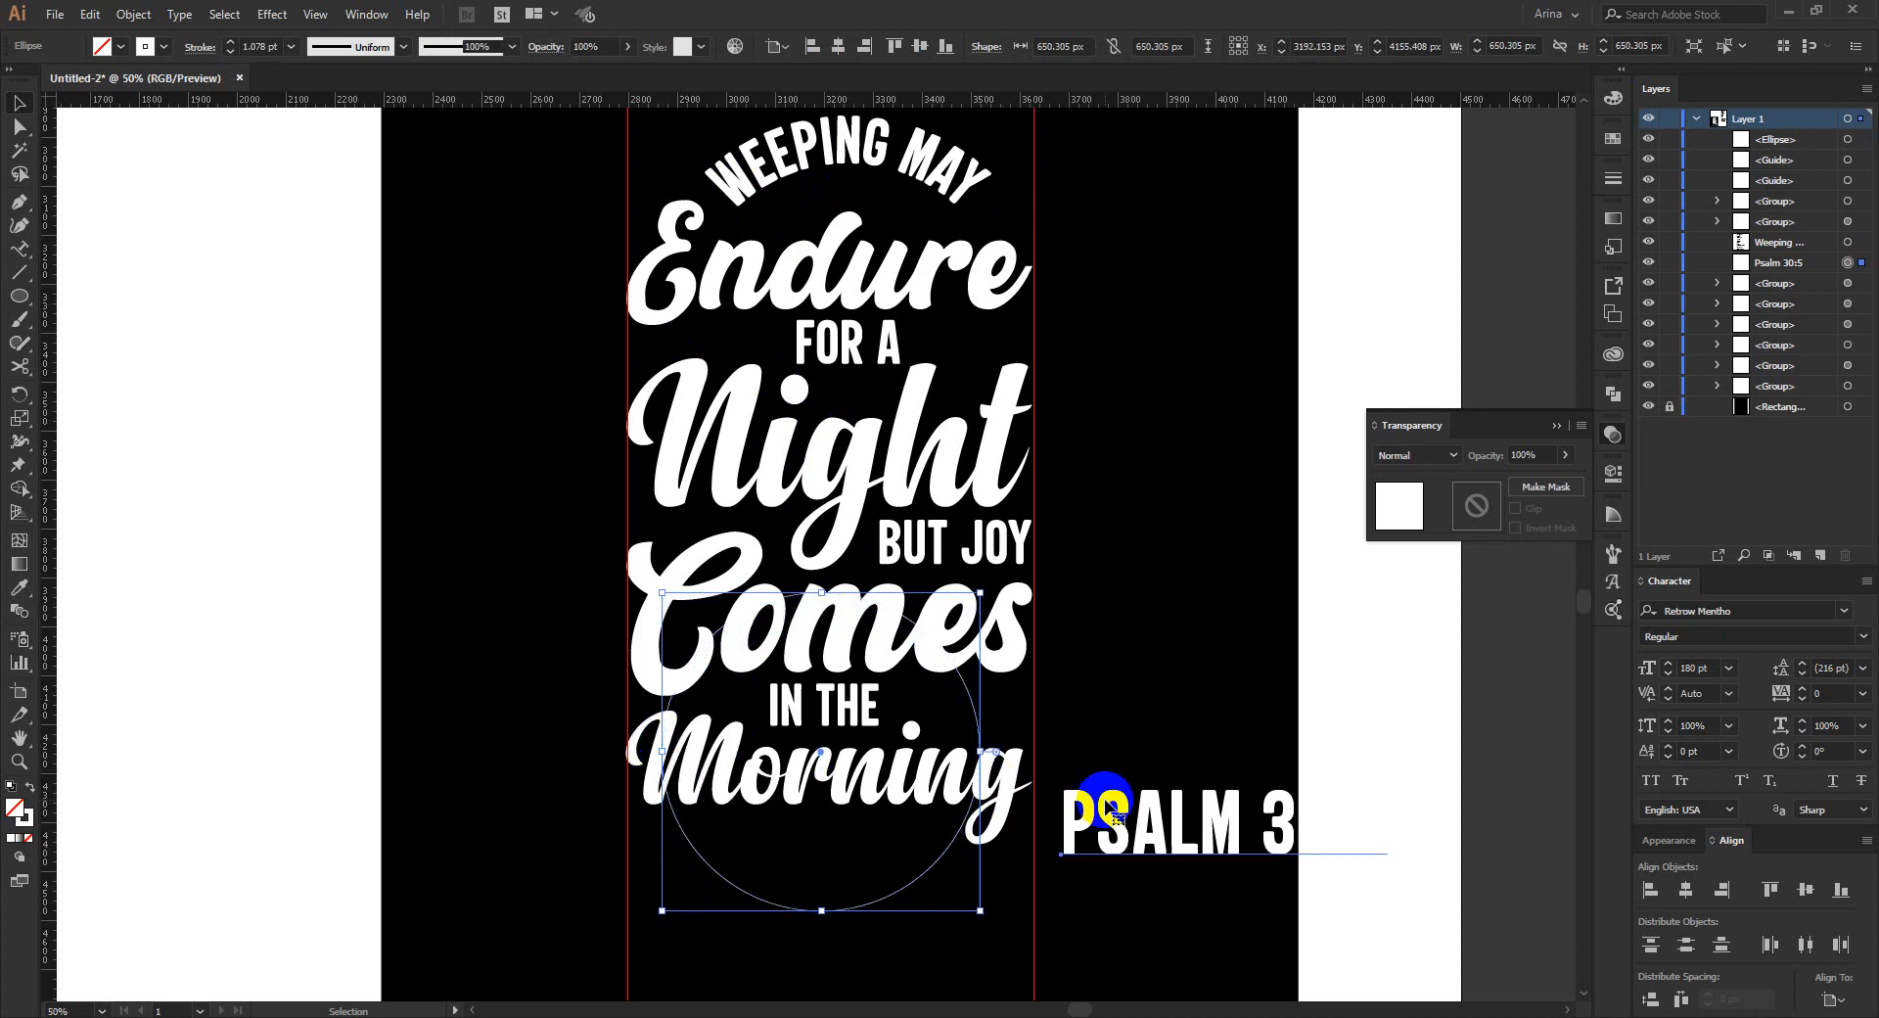
Remove the loose "PSALM 30:5" text and enter the same wording as type along the circle's path.
click(1109, 806)
key(Delete)
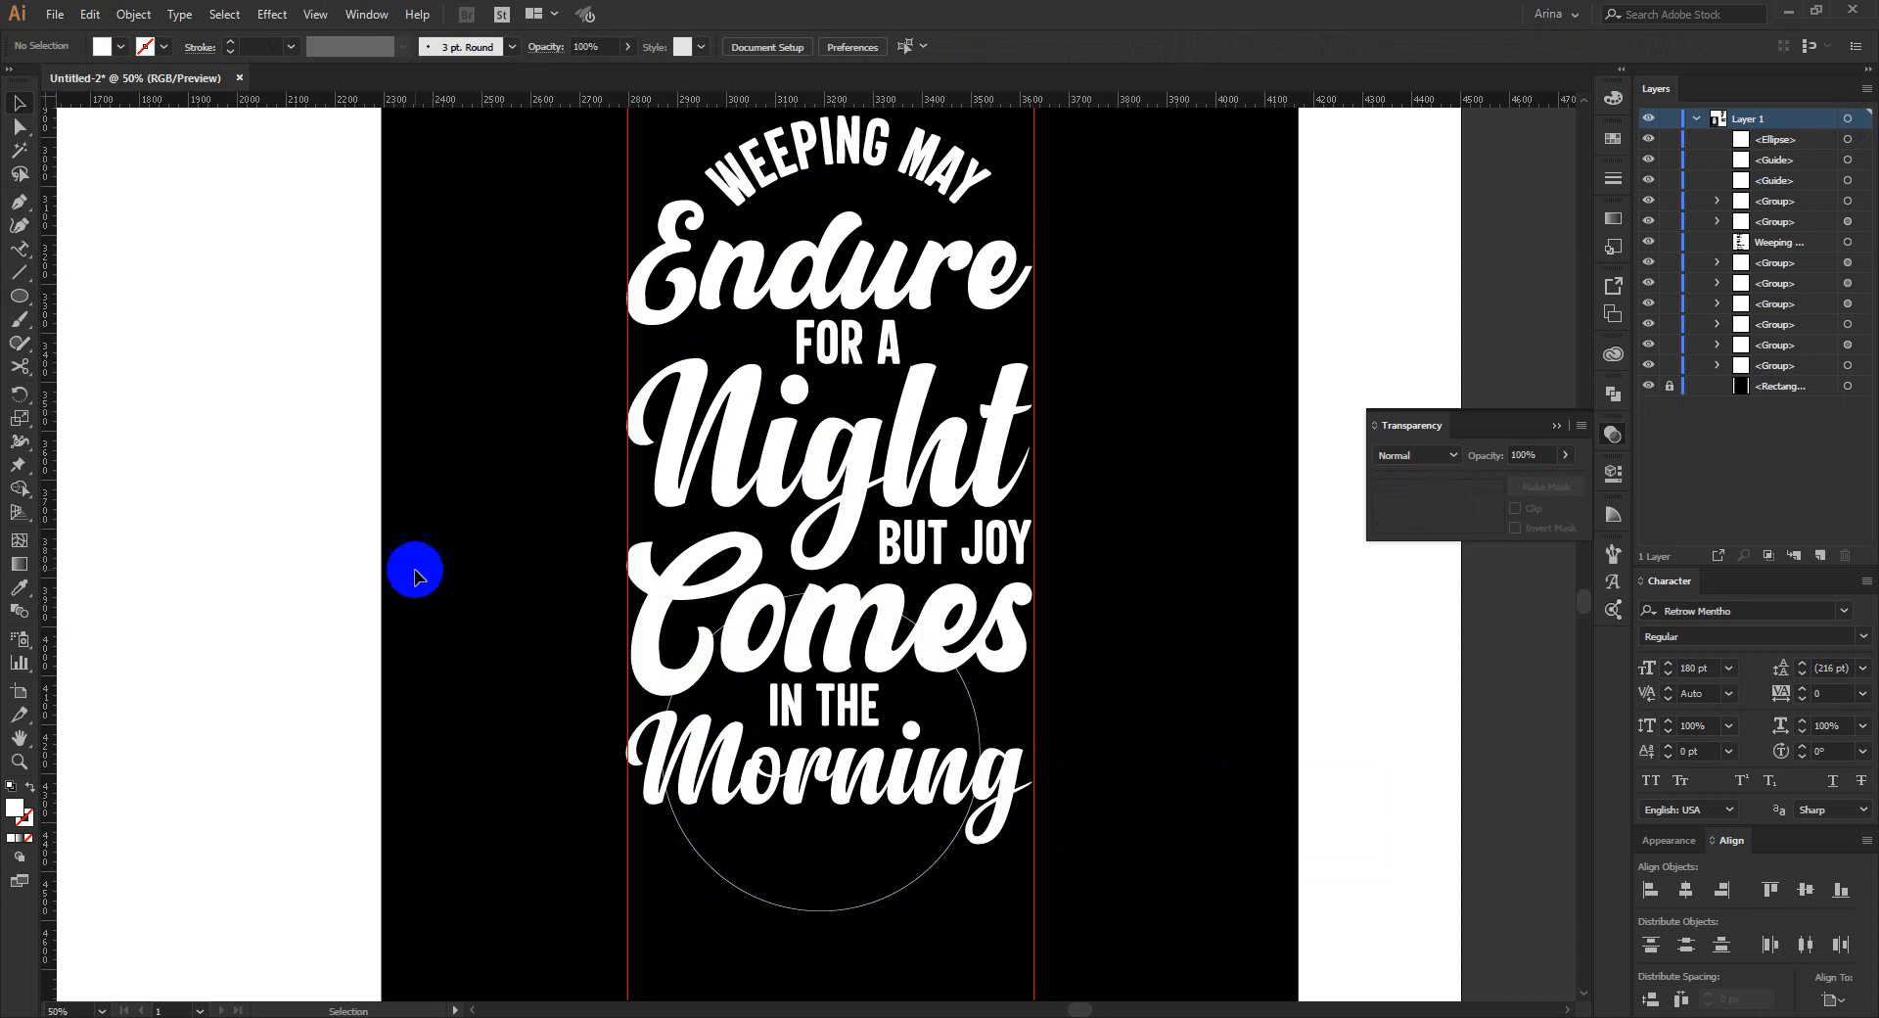
click(19, 251)
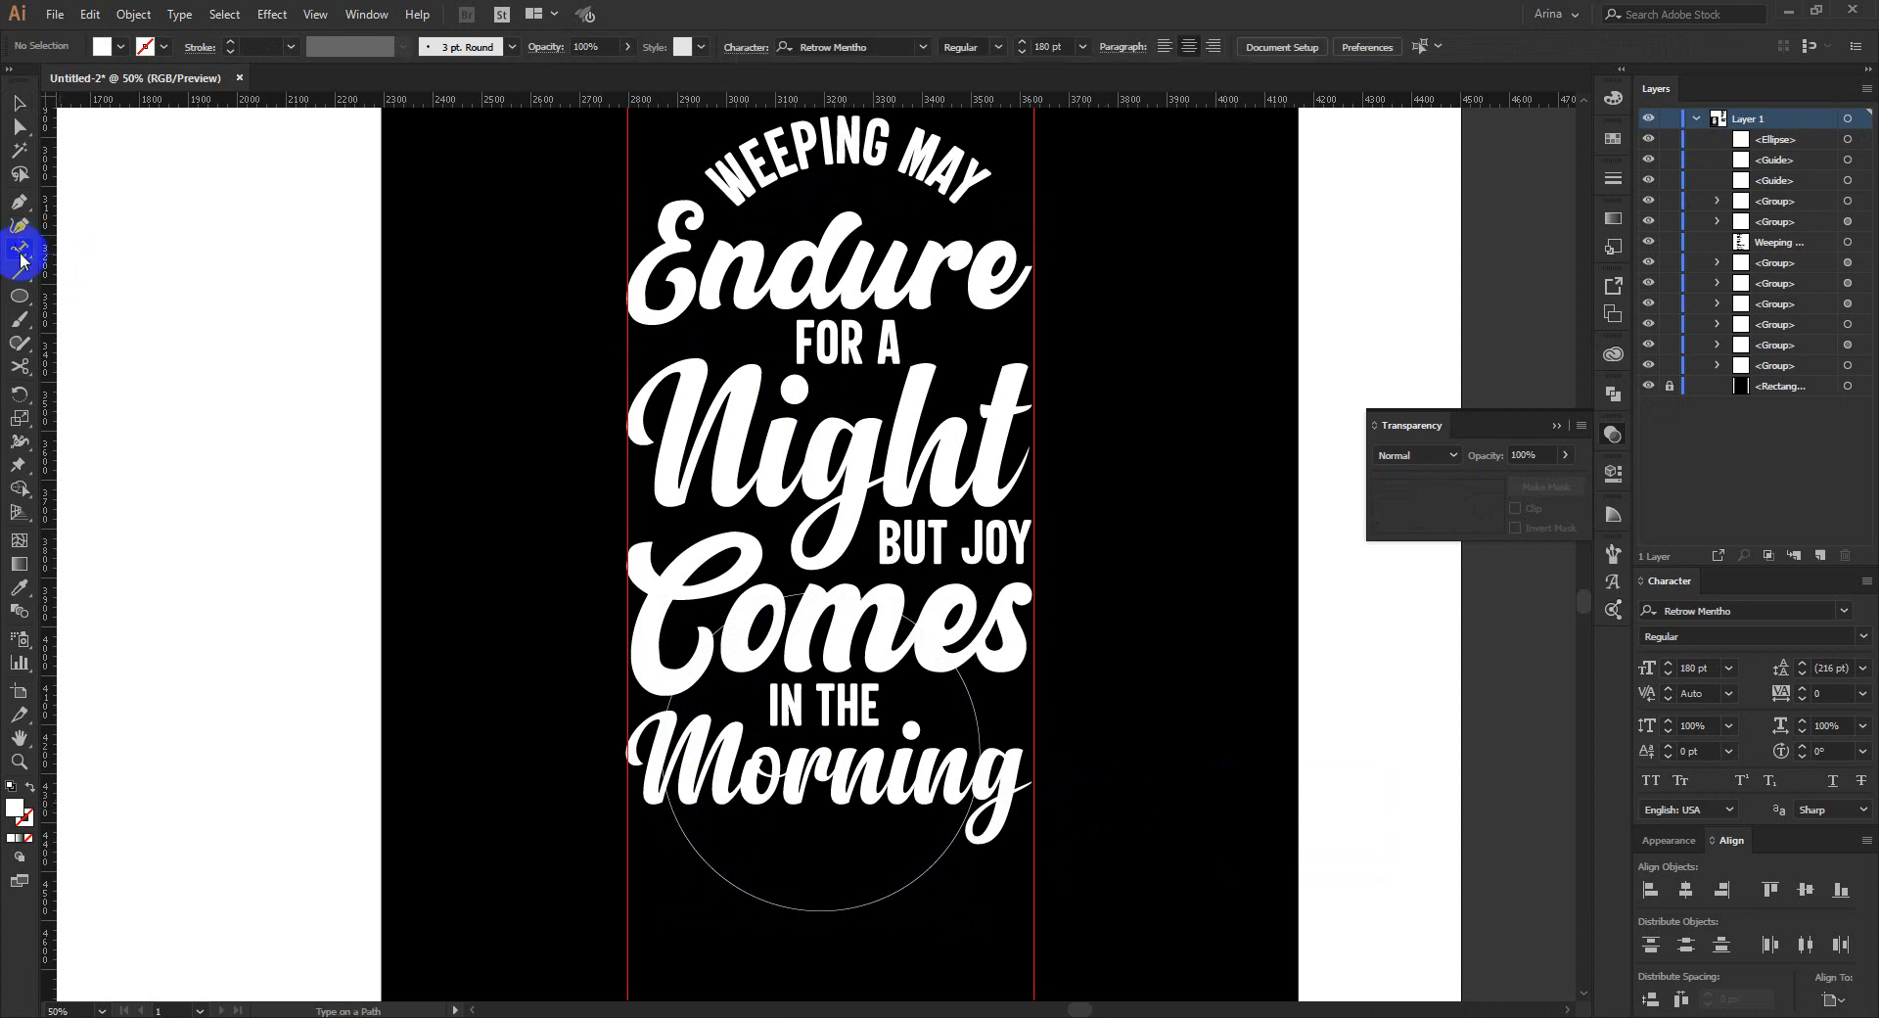
click(738, 885)
key(Escape)
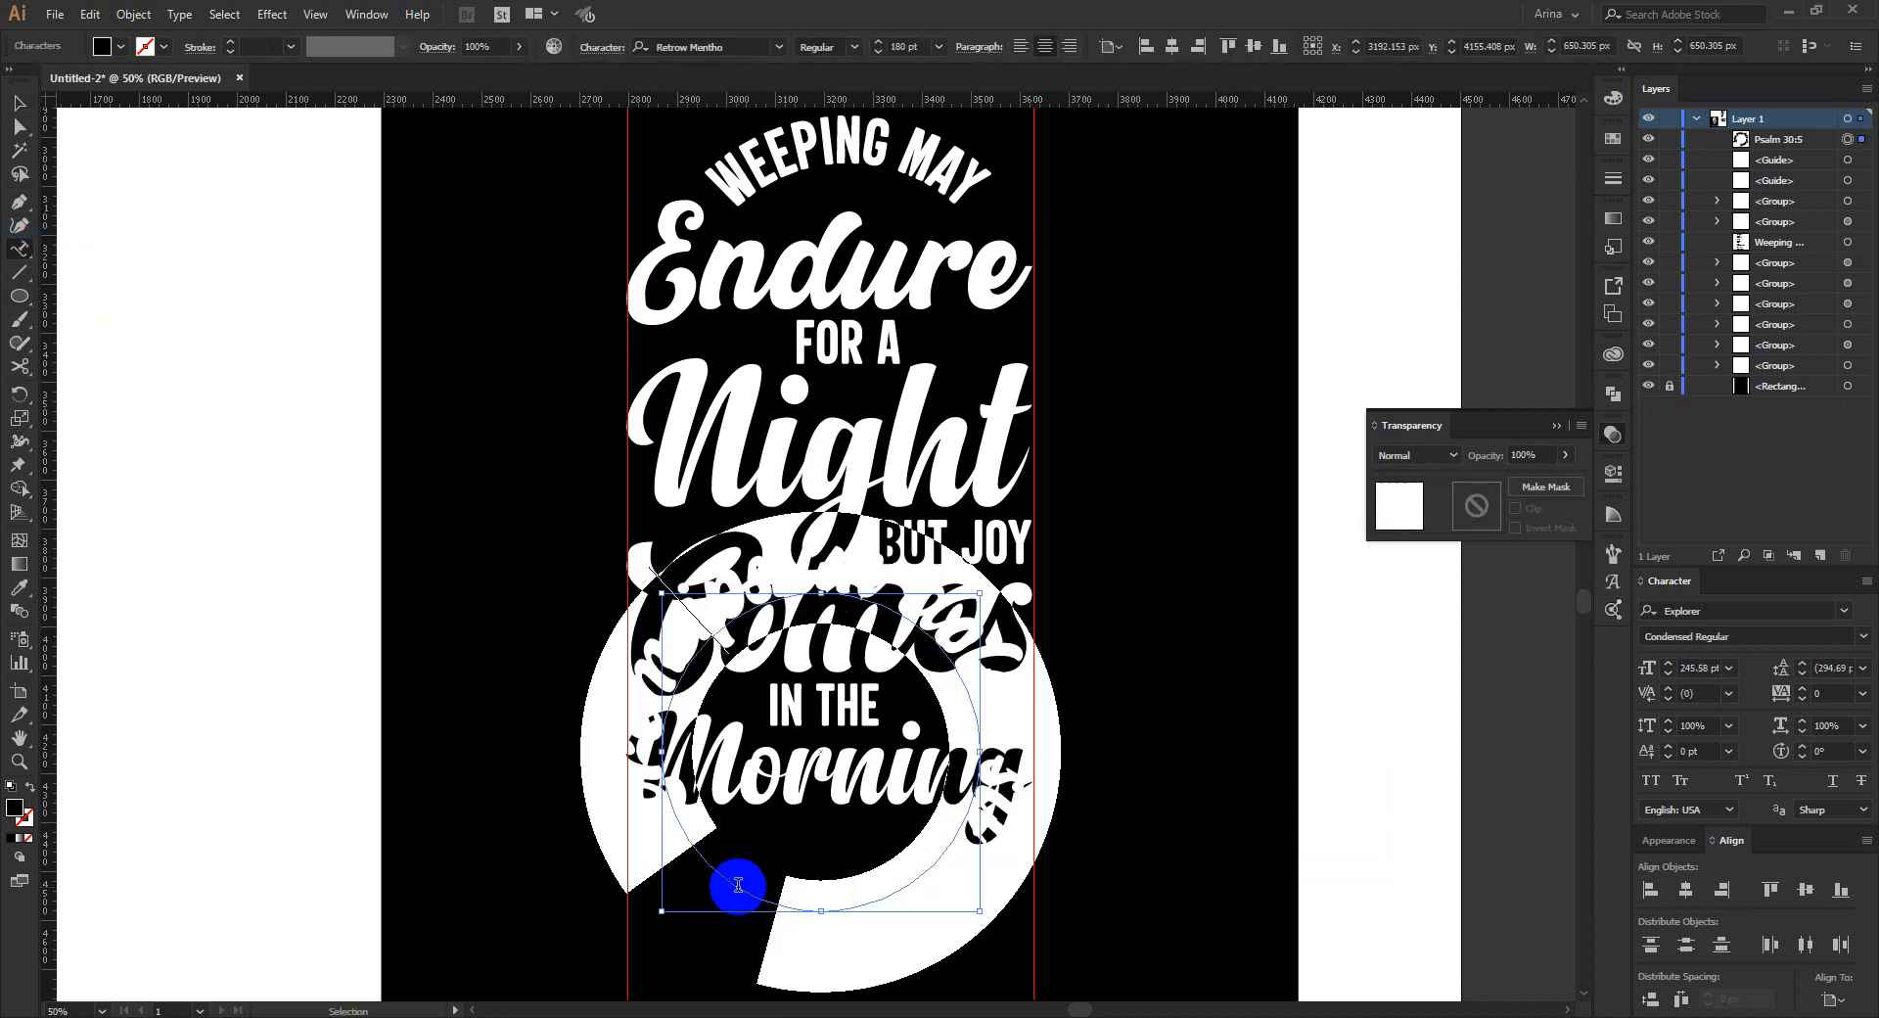
text(PSALM 30:5)
click(19, 103)
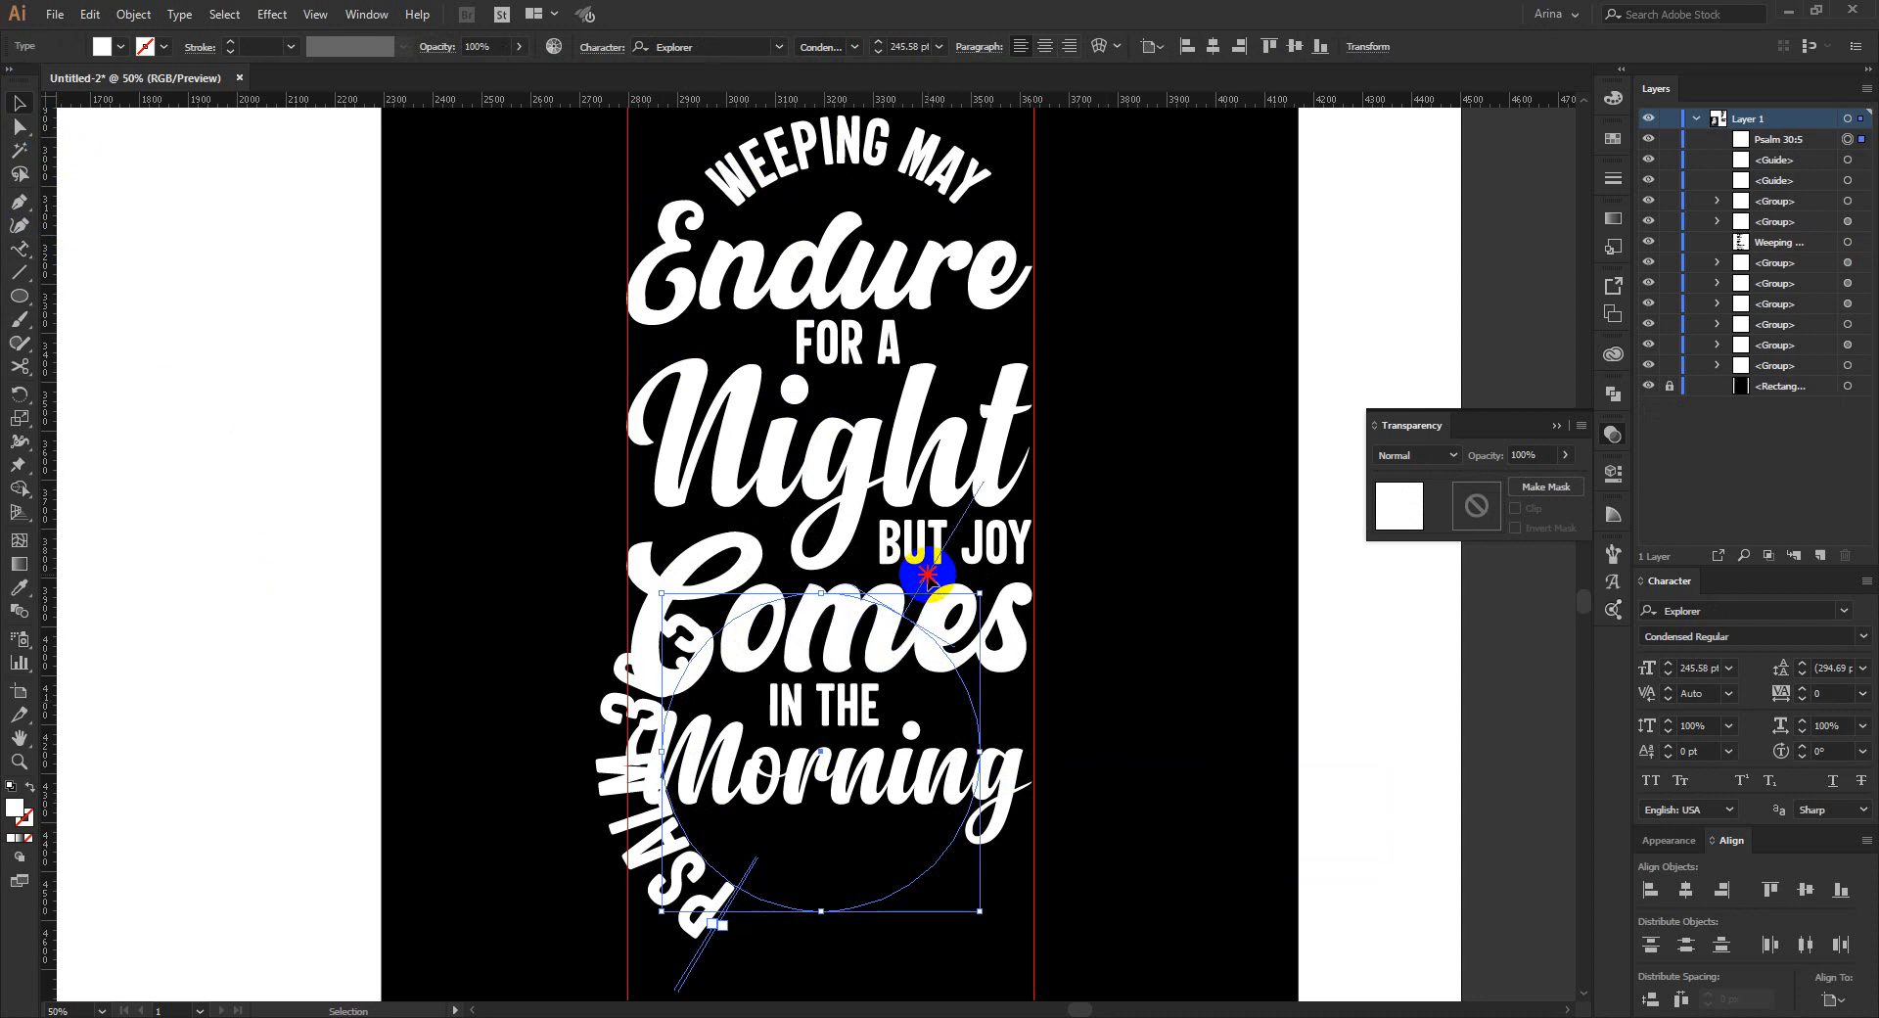
Flip the "PSALM 30:5" path text inside the circle at 180 pt, centered along the lower arc.
drag(928, 576, 839, 747)
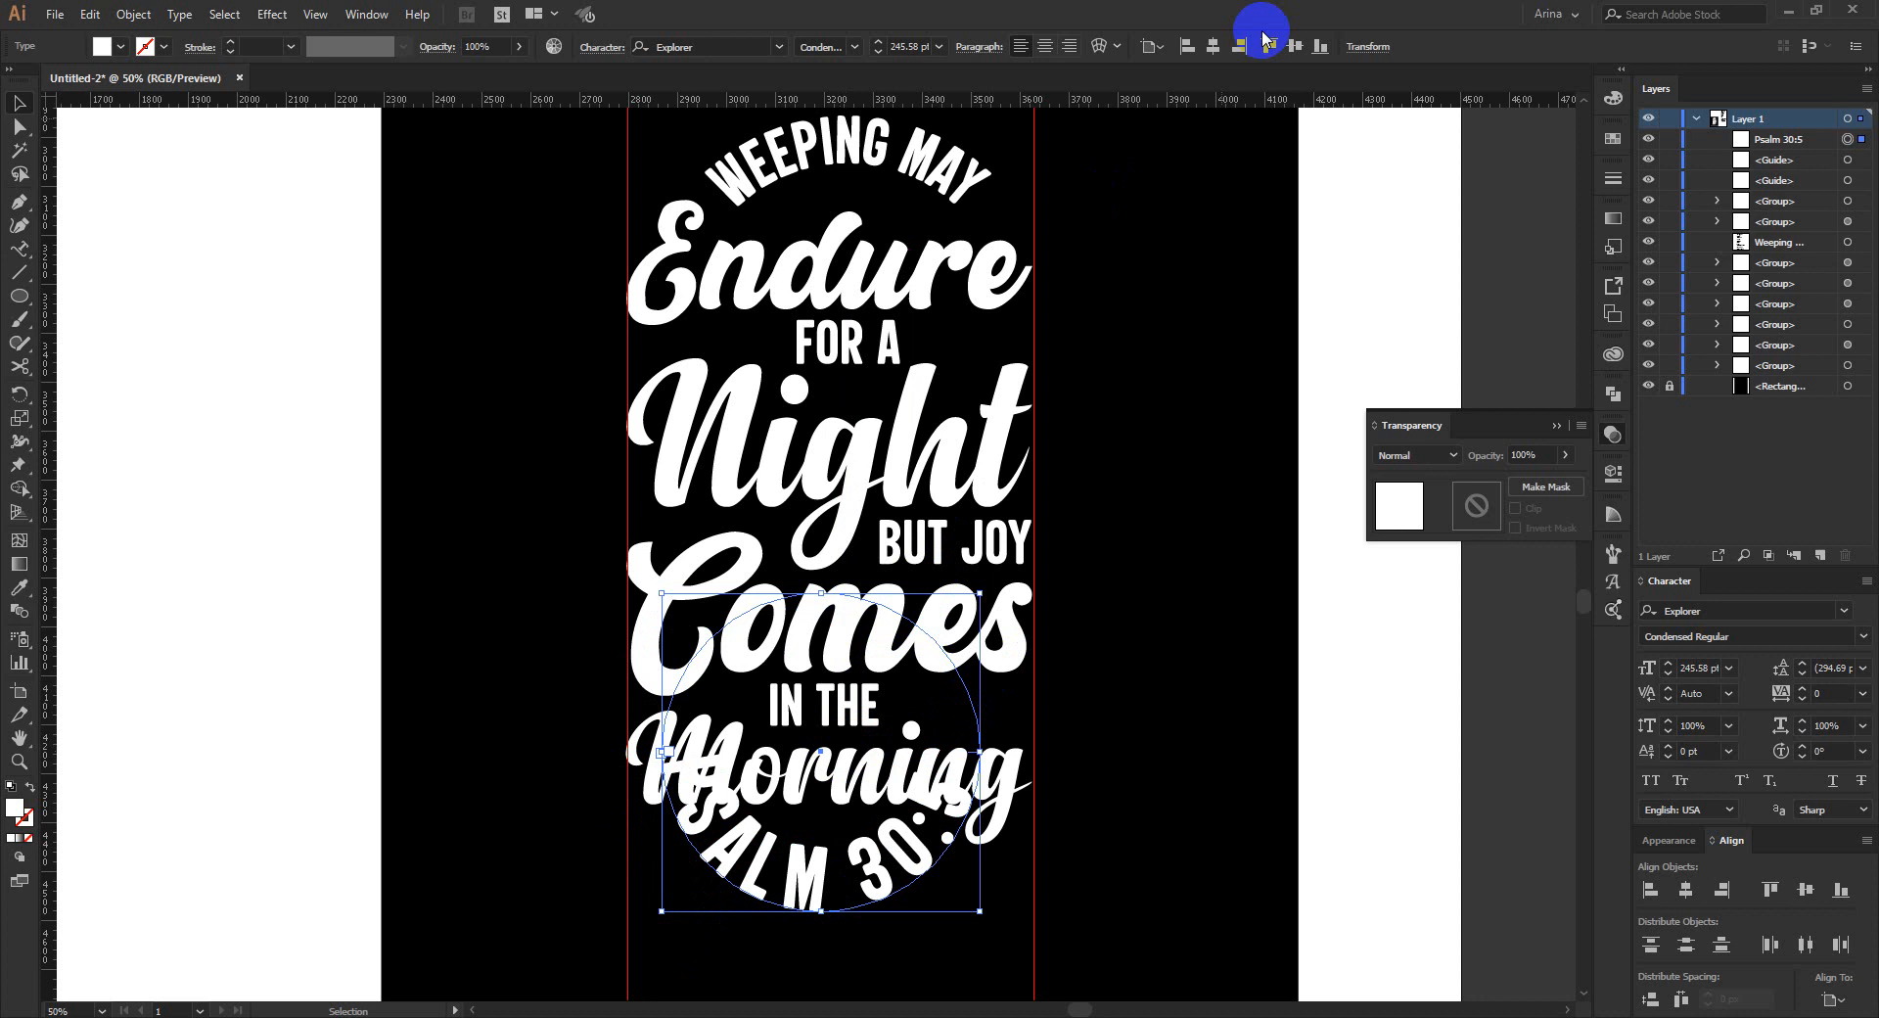
scroll(920, 49, down, 7)
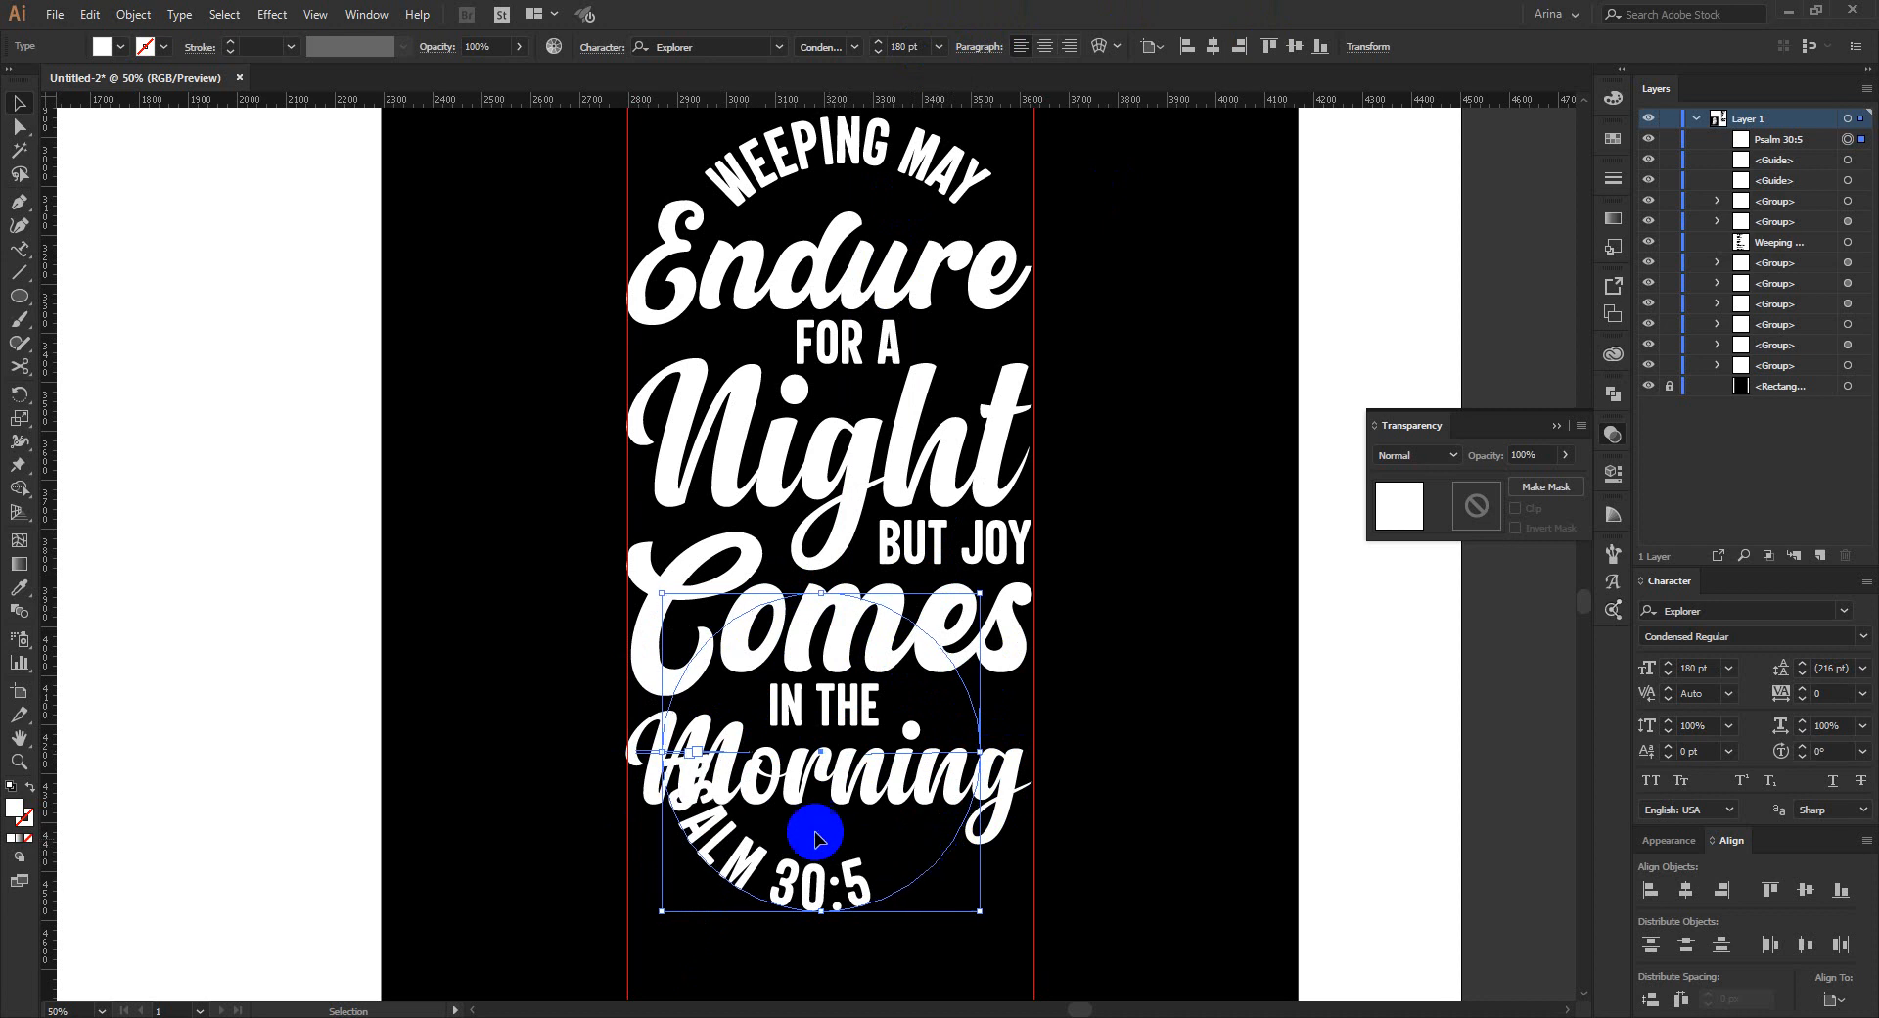
click(638, 764)
drag(648, 758, 692, 844)
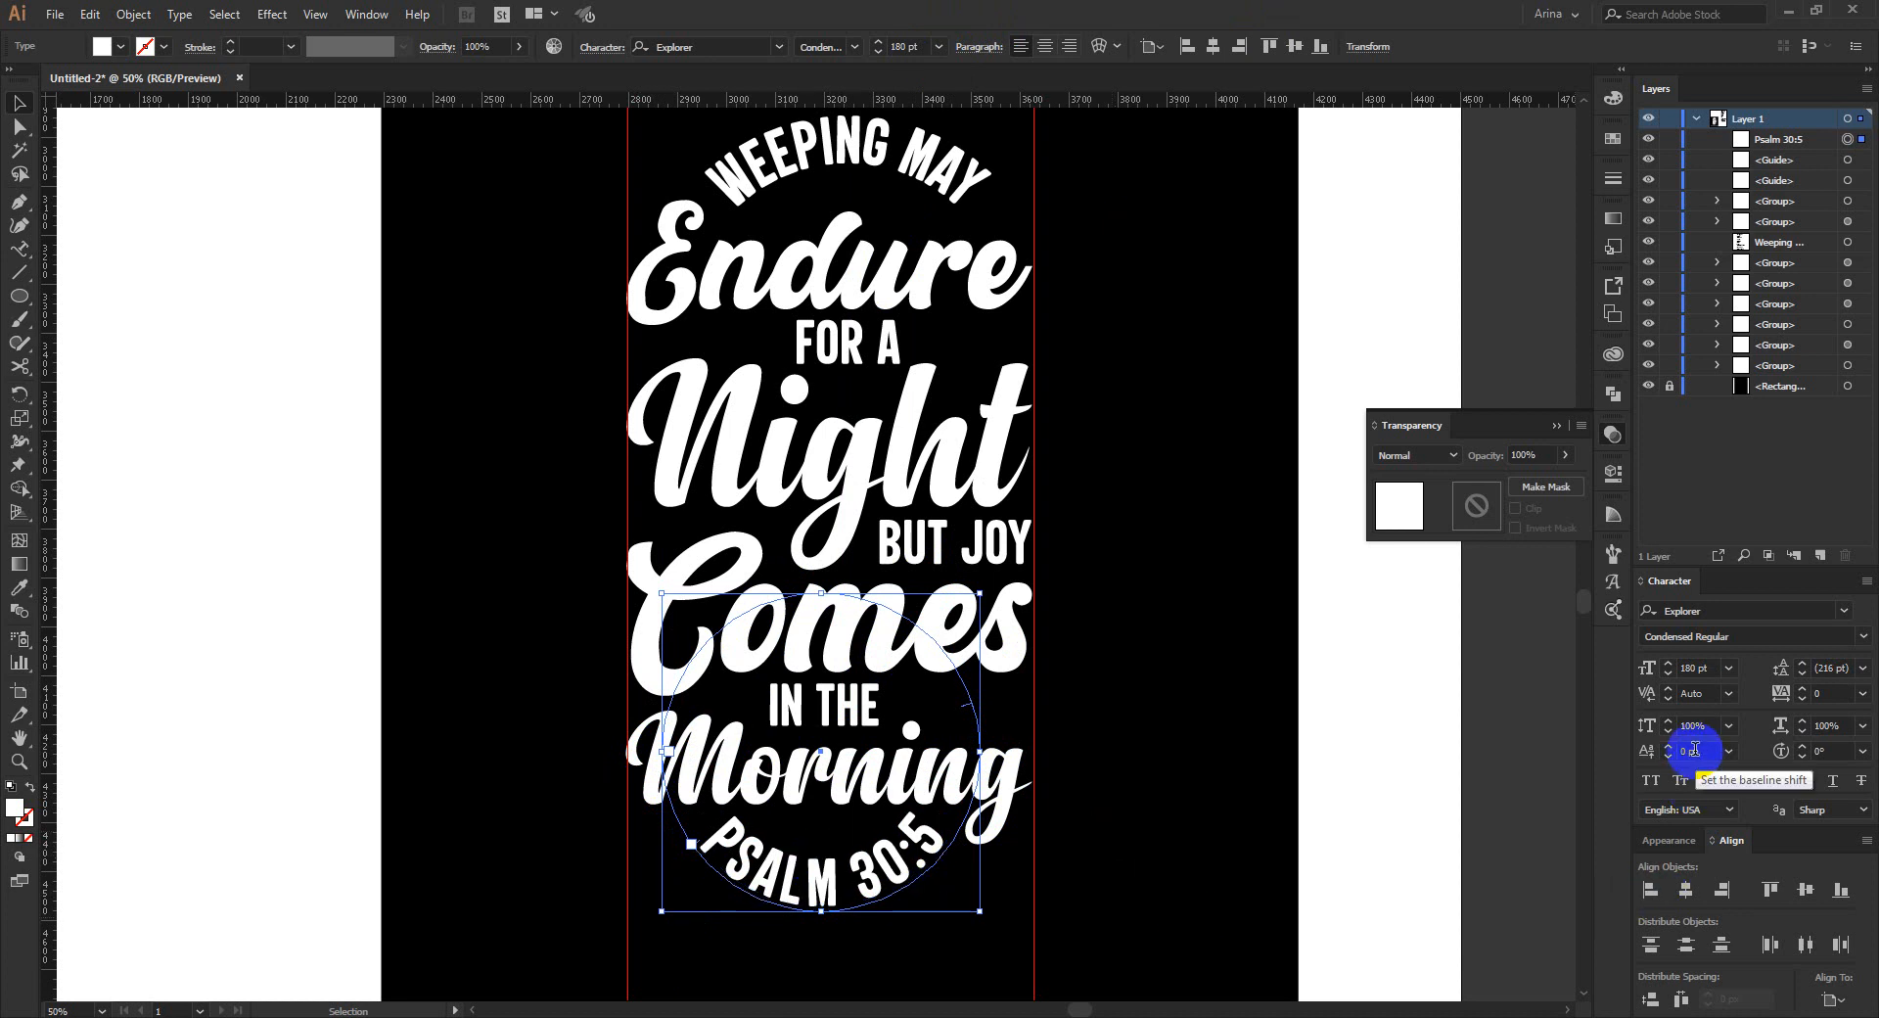
Set the curved text's baseline shift to -40 pt and tracking to -20, recentering it along the arc.
scroll(1696, 750, down, 20)
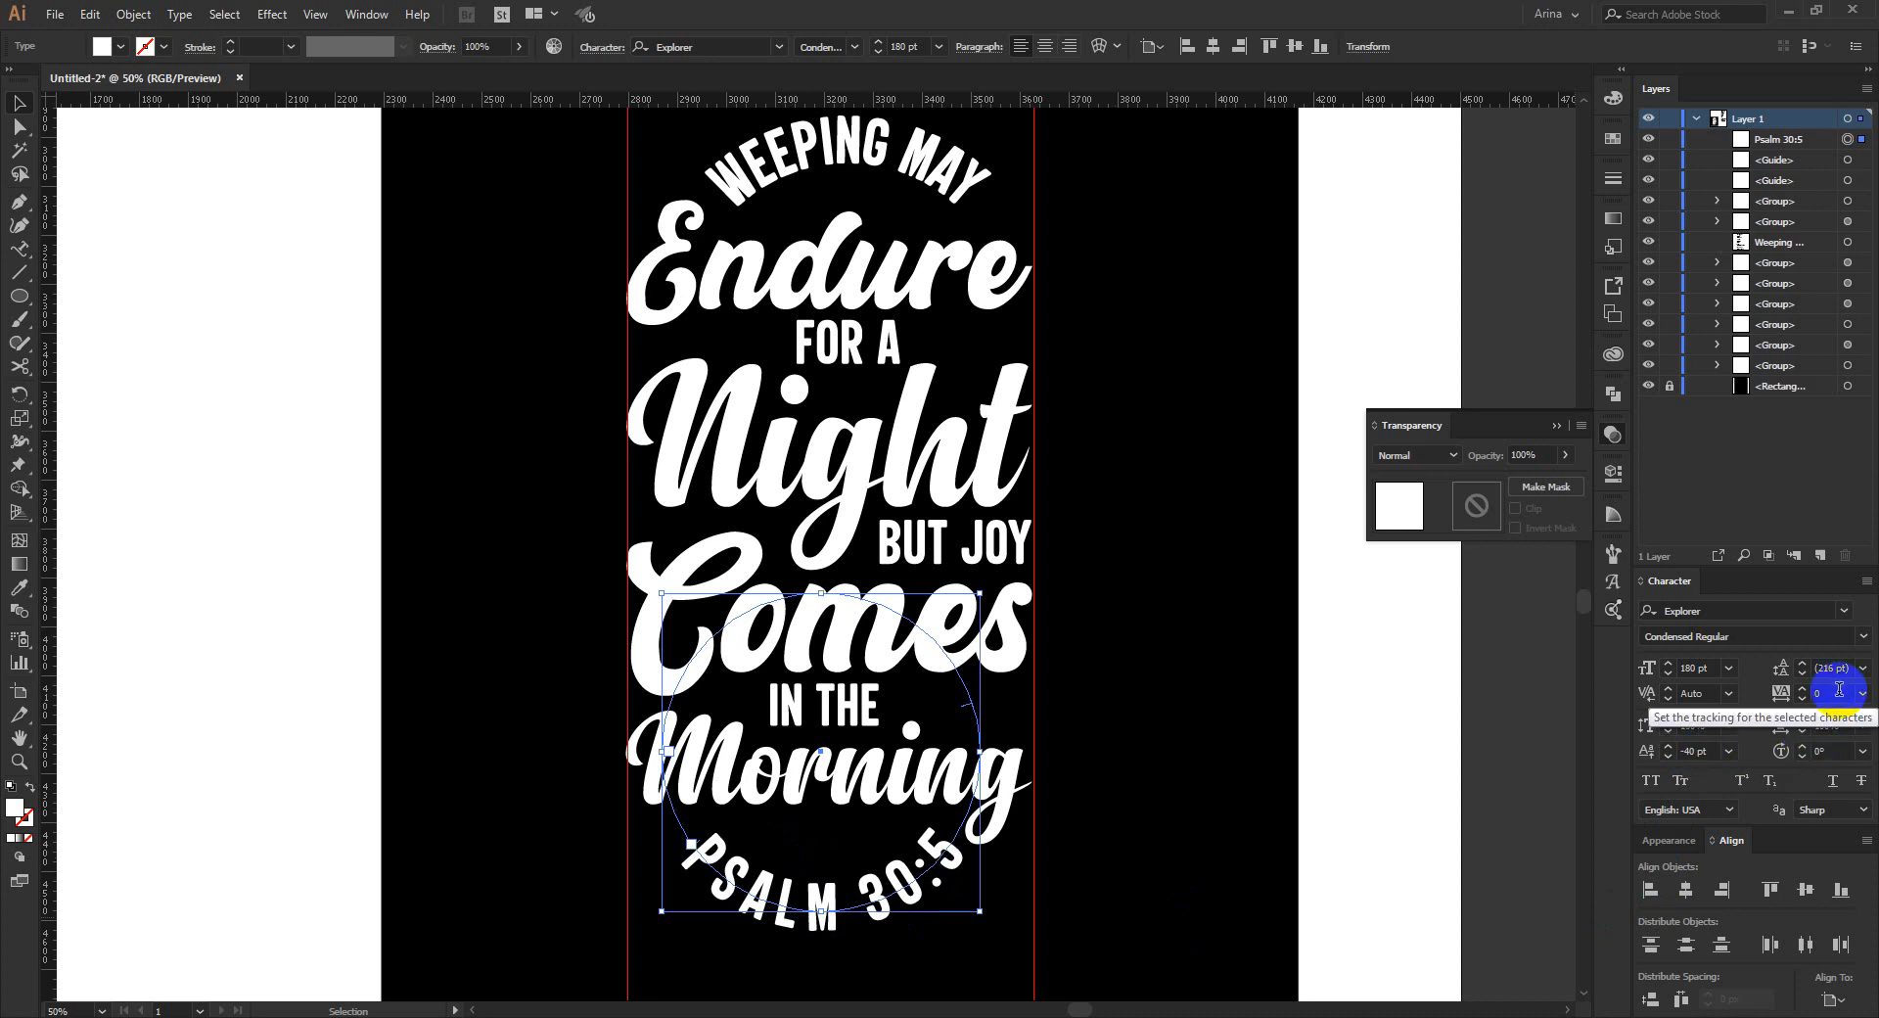
scroll(1840, 691, down, 1)
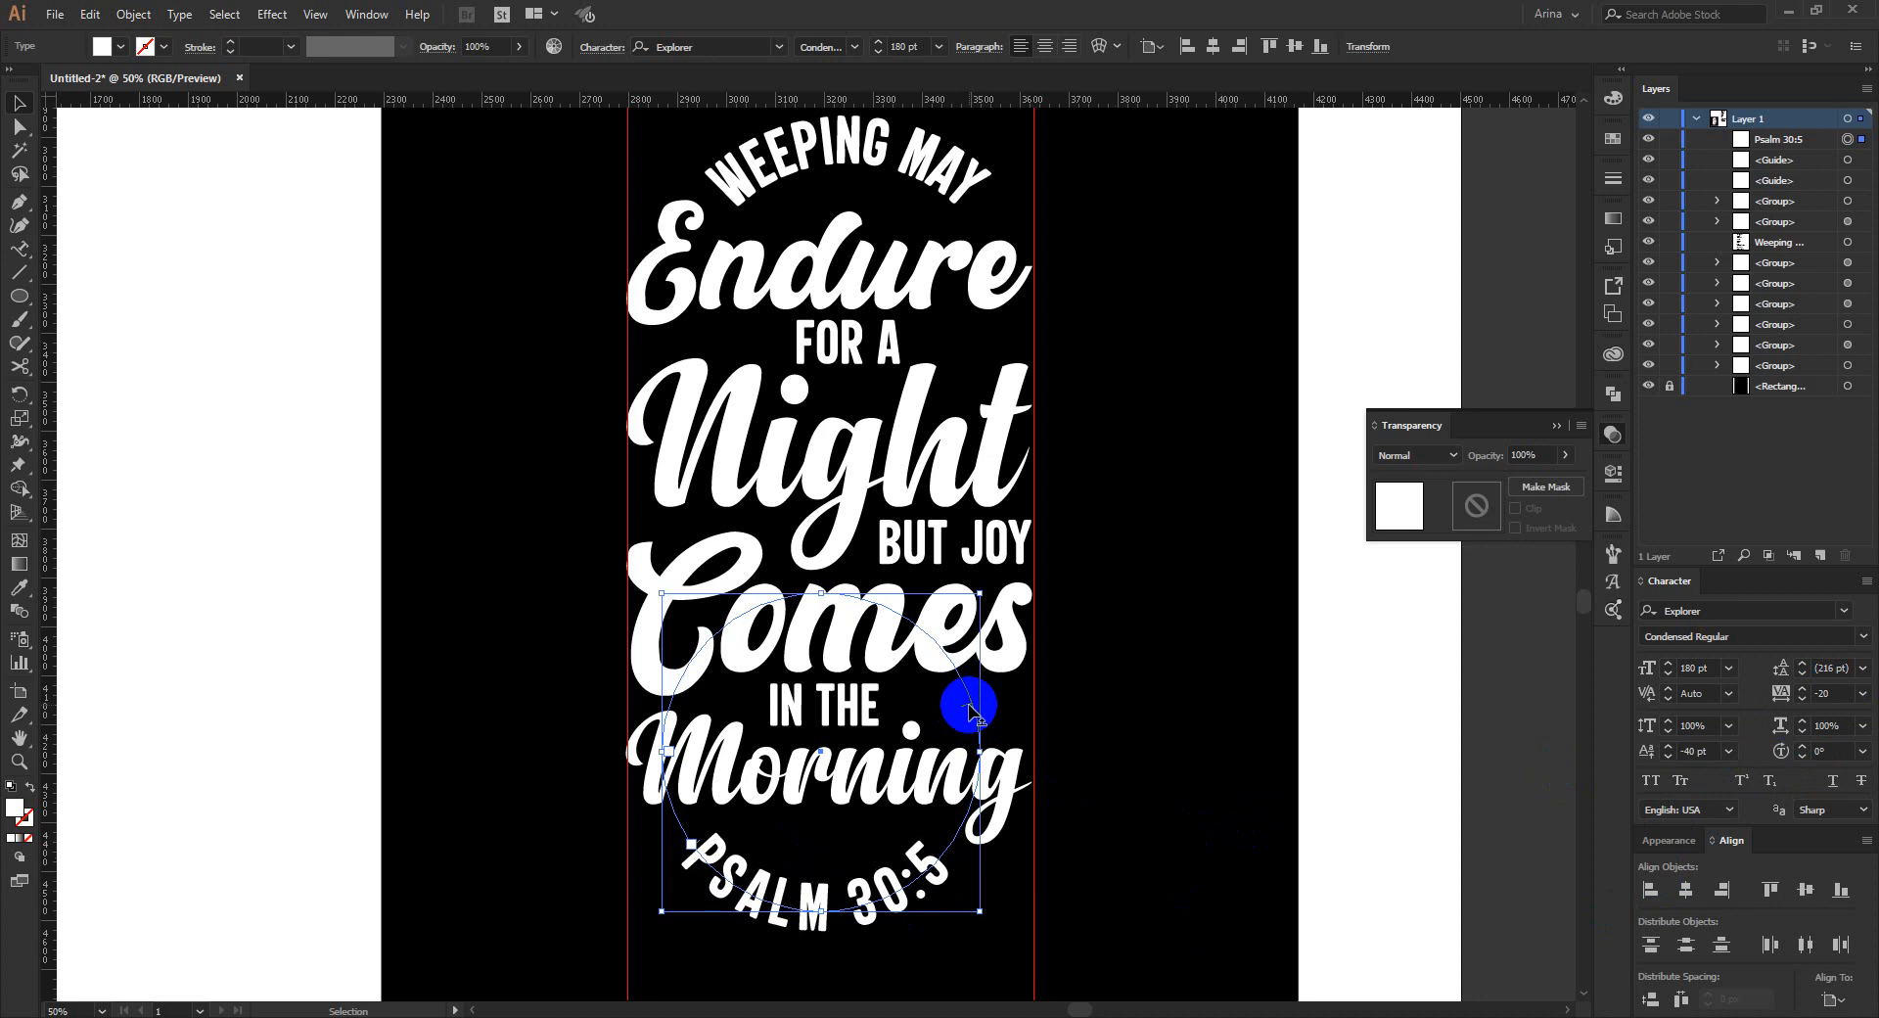
drag(969, 702, 969, 698)
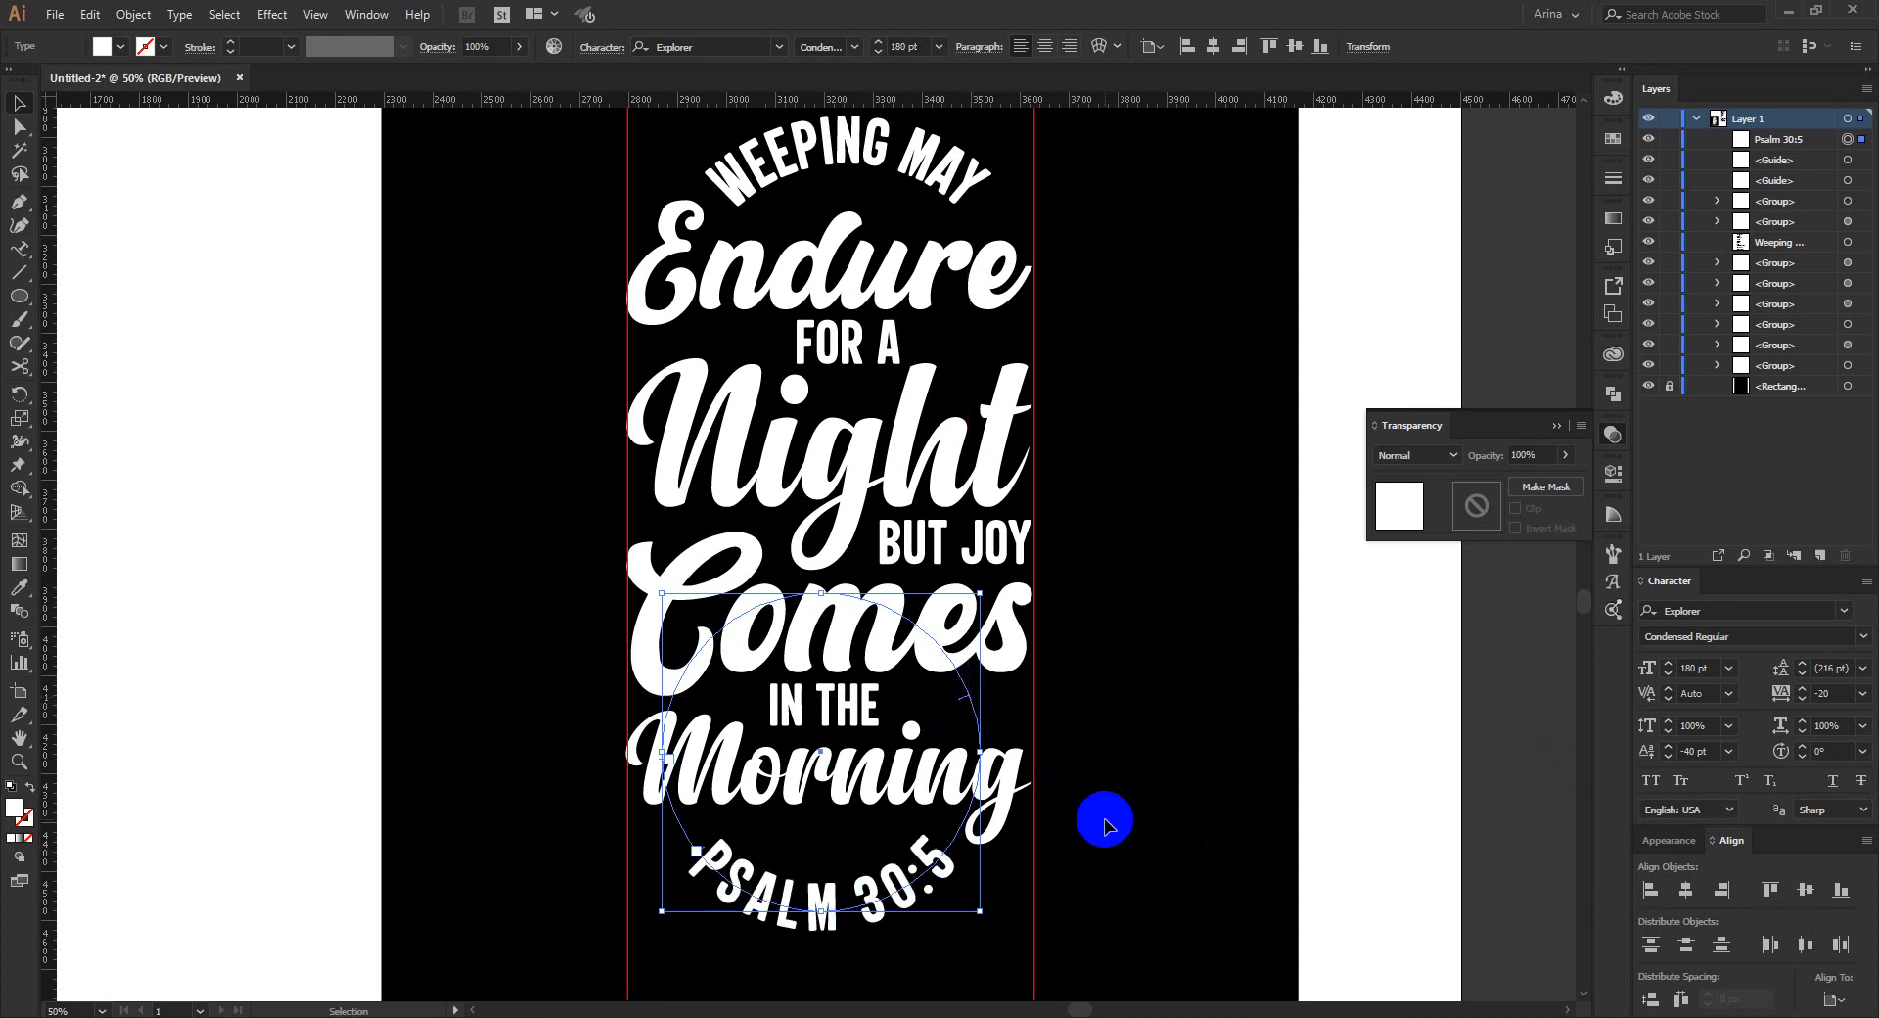
Nudge the curved "PSALM 30:5" straight up so it sits closer beneath "Morning".
key(Up)
key(Up)
key(Up)
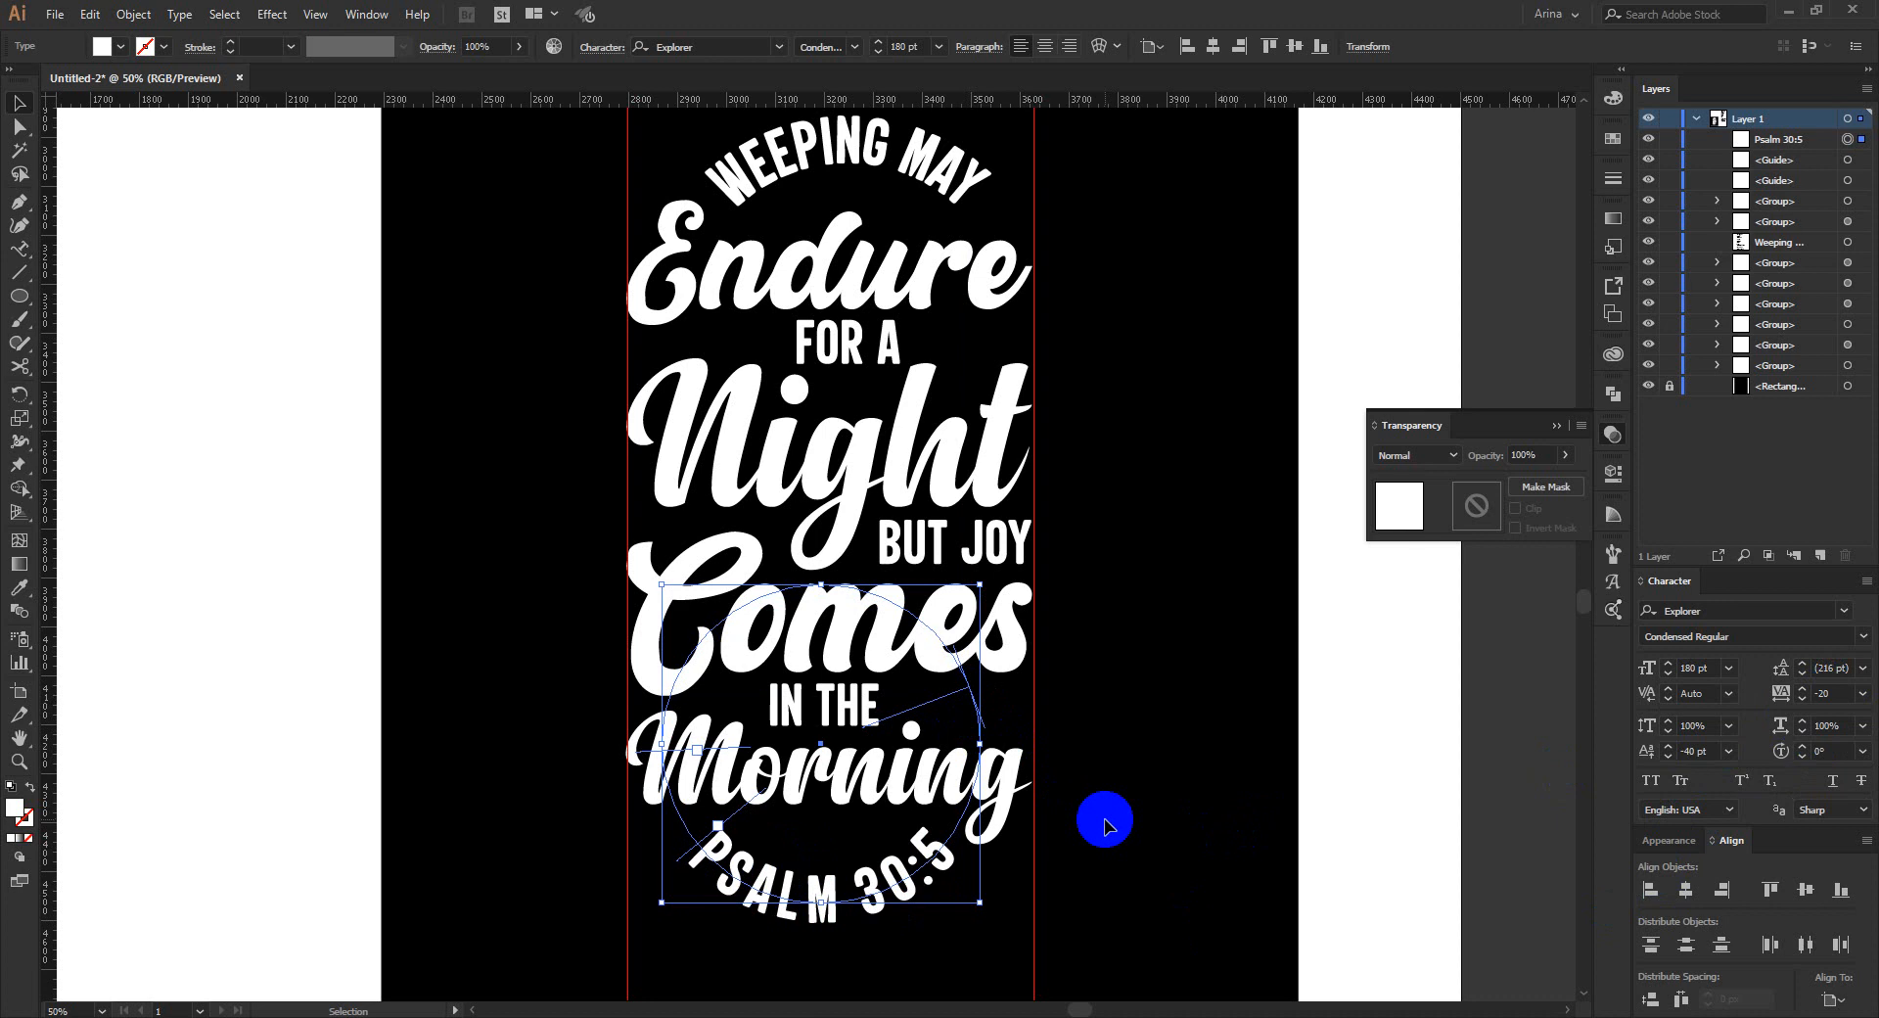
key(Up)
key(Up)
click(1104, 822)
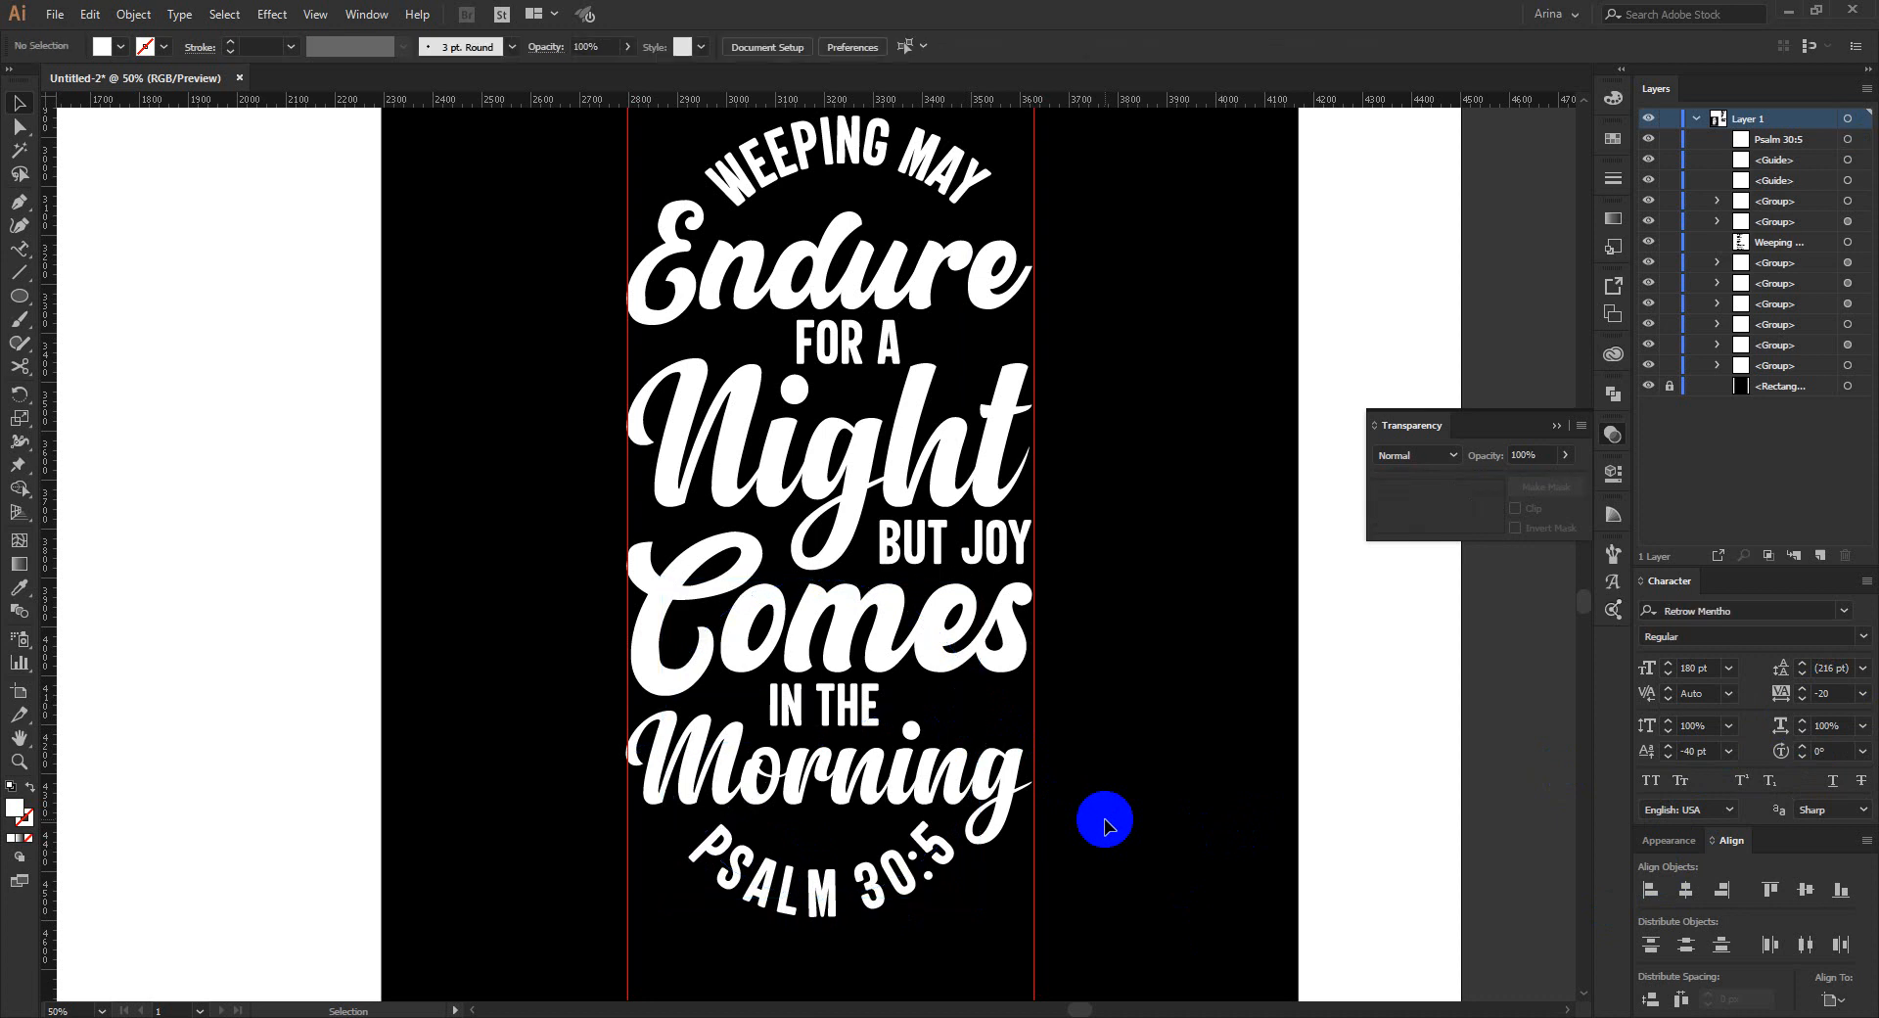
scroll(1104, 817, up, 1)
scroll(813, 627, down, 1)
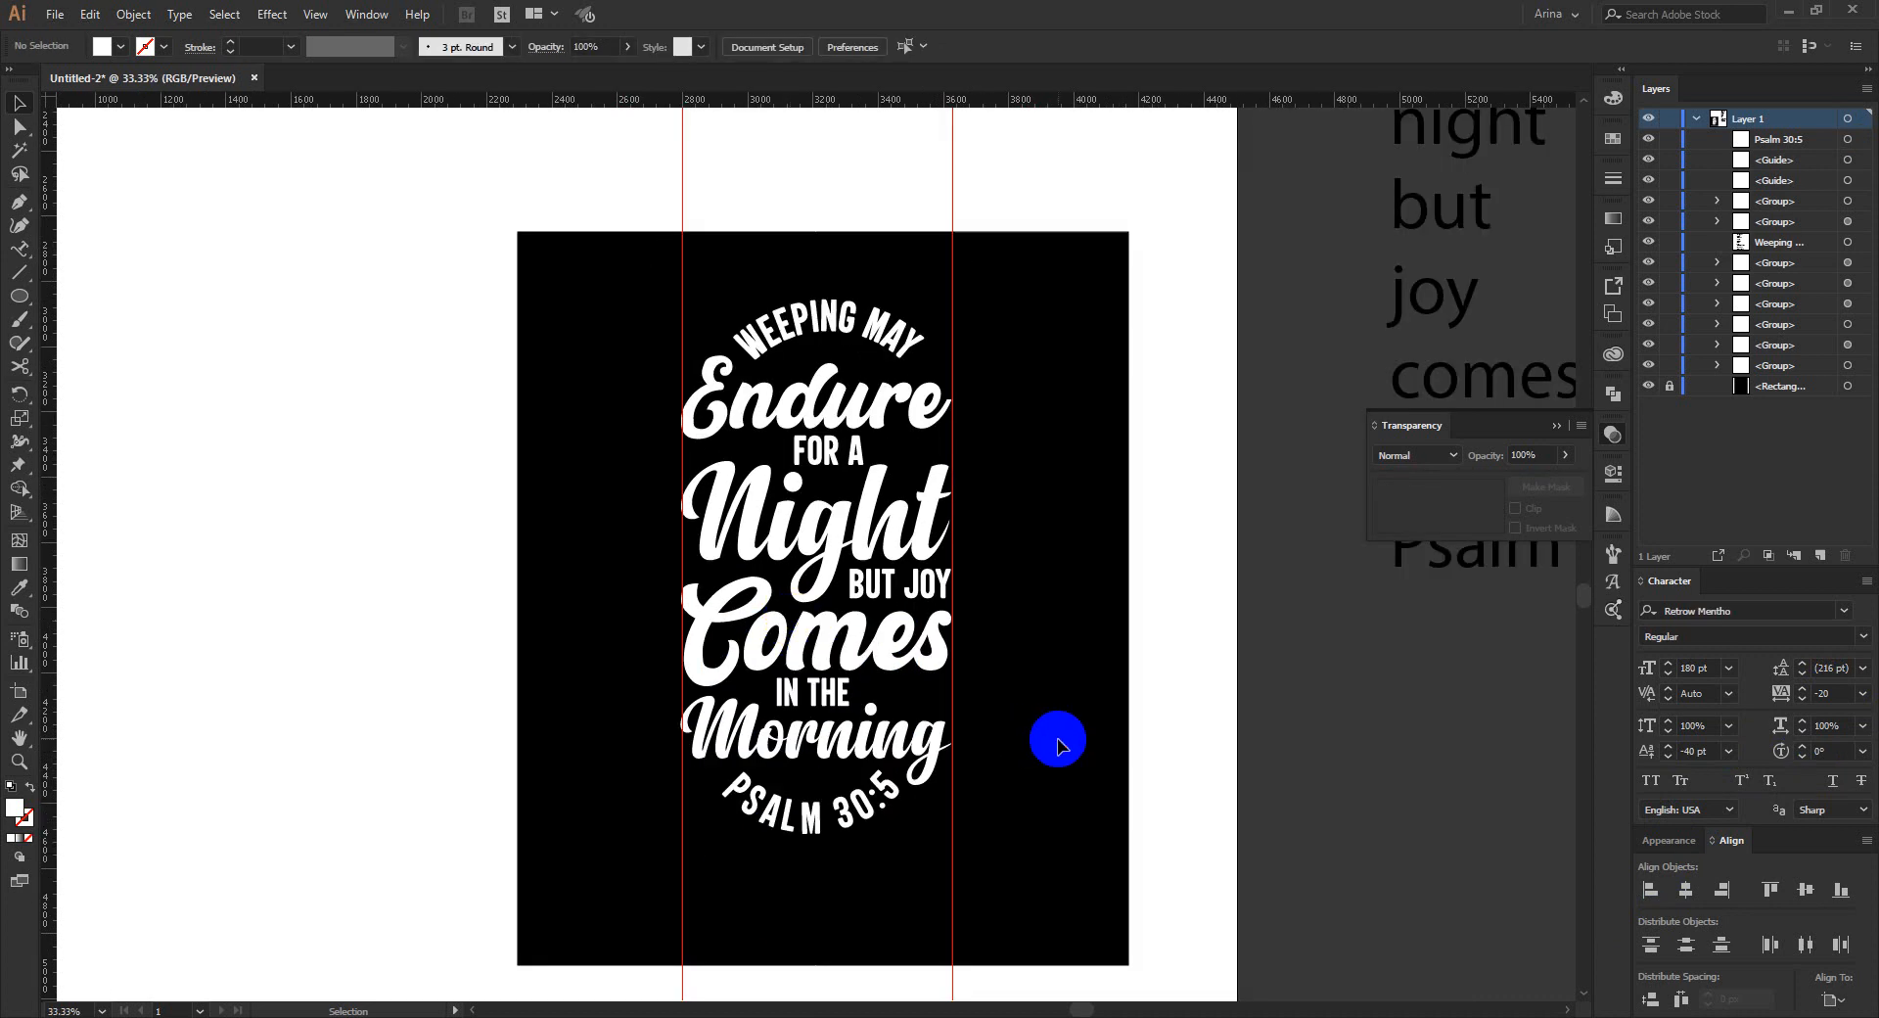
Delete both vertical guides and convert the curved "PSALM 30:5" text to outlines.
drag(989, 905, 495, 922)
key(Delete)
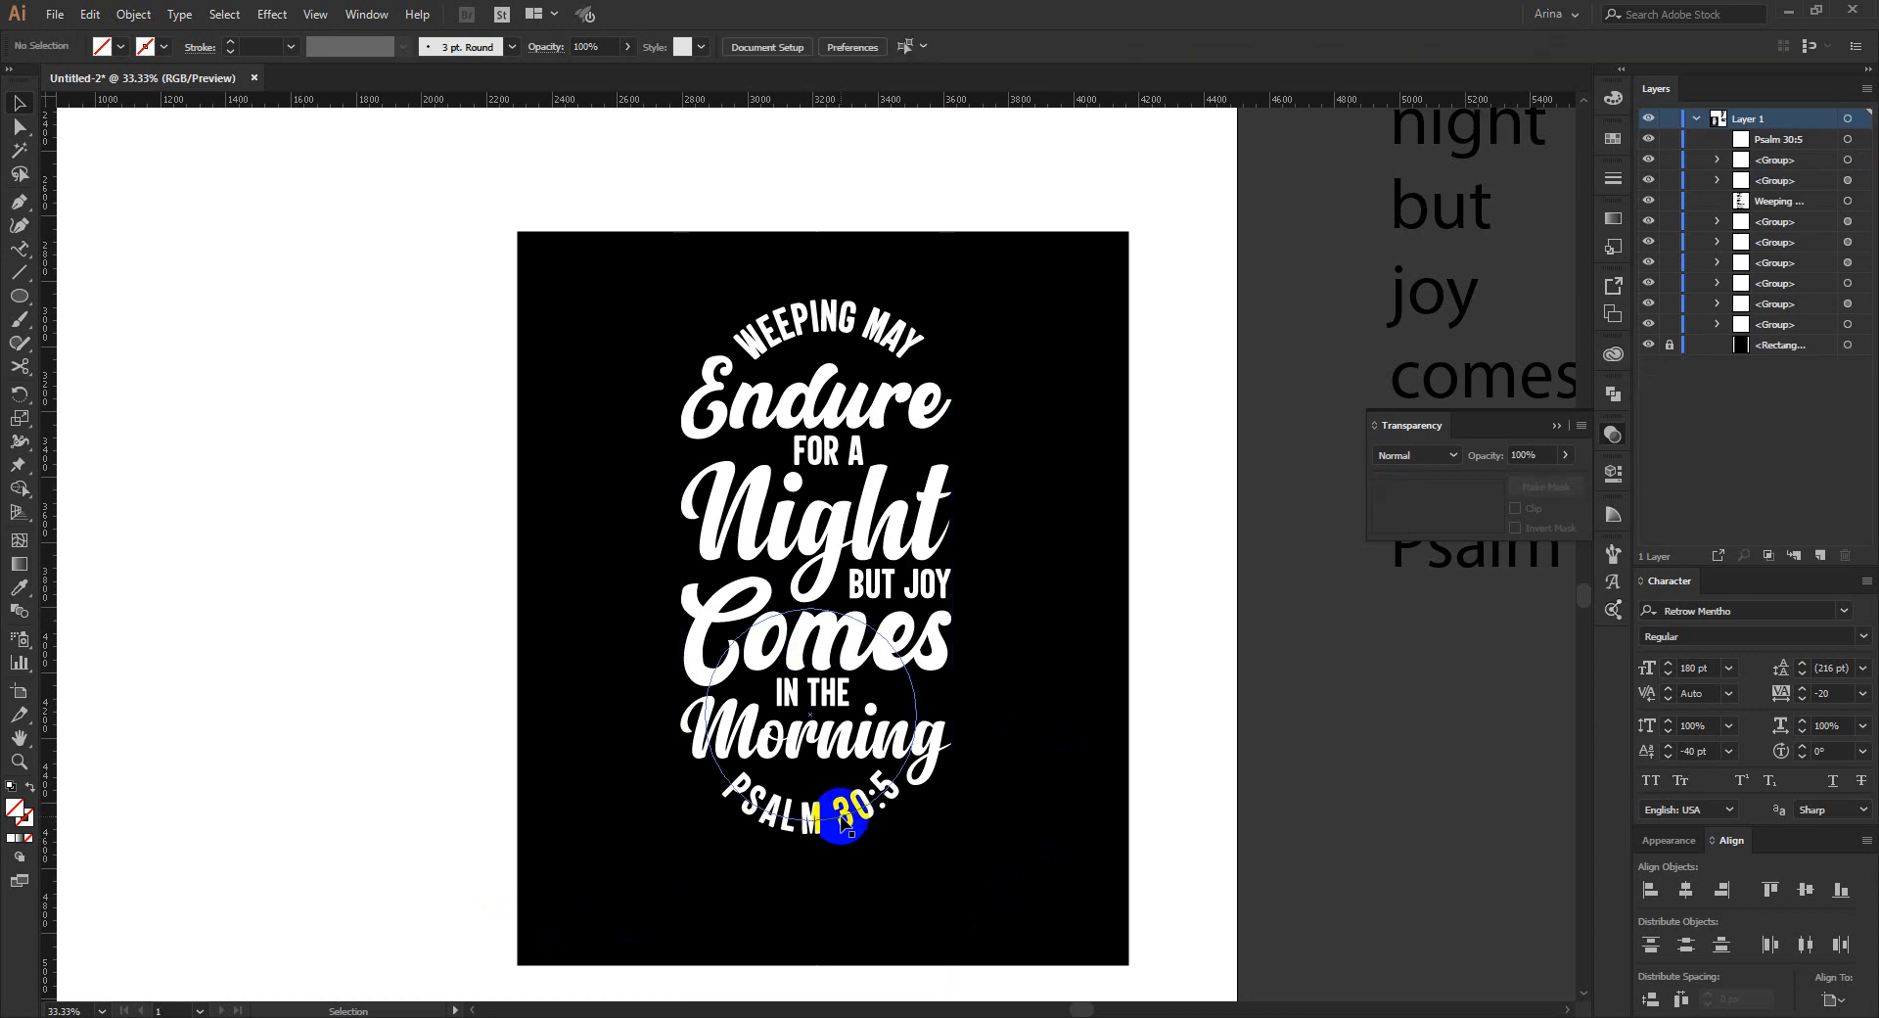
click(841, 820)
right_click(840, 818)
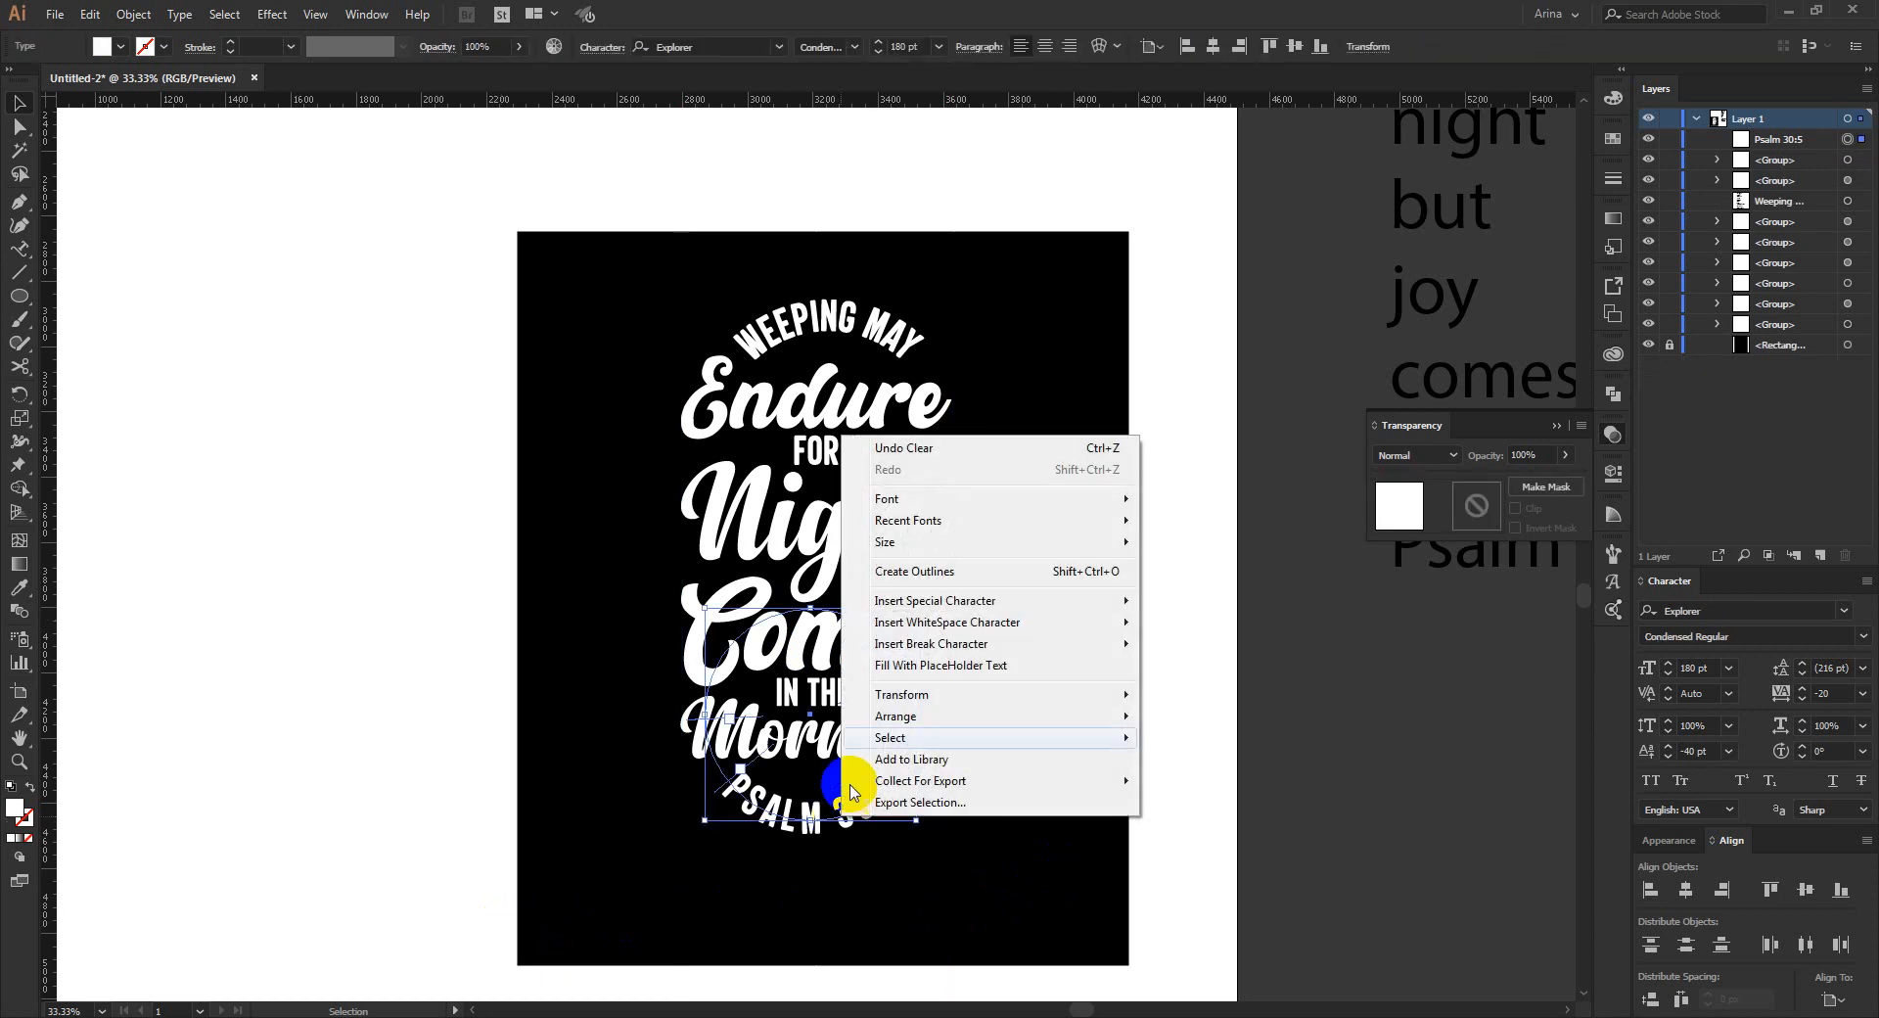
click(927, 562)
click(1057, 675)
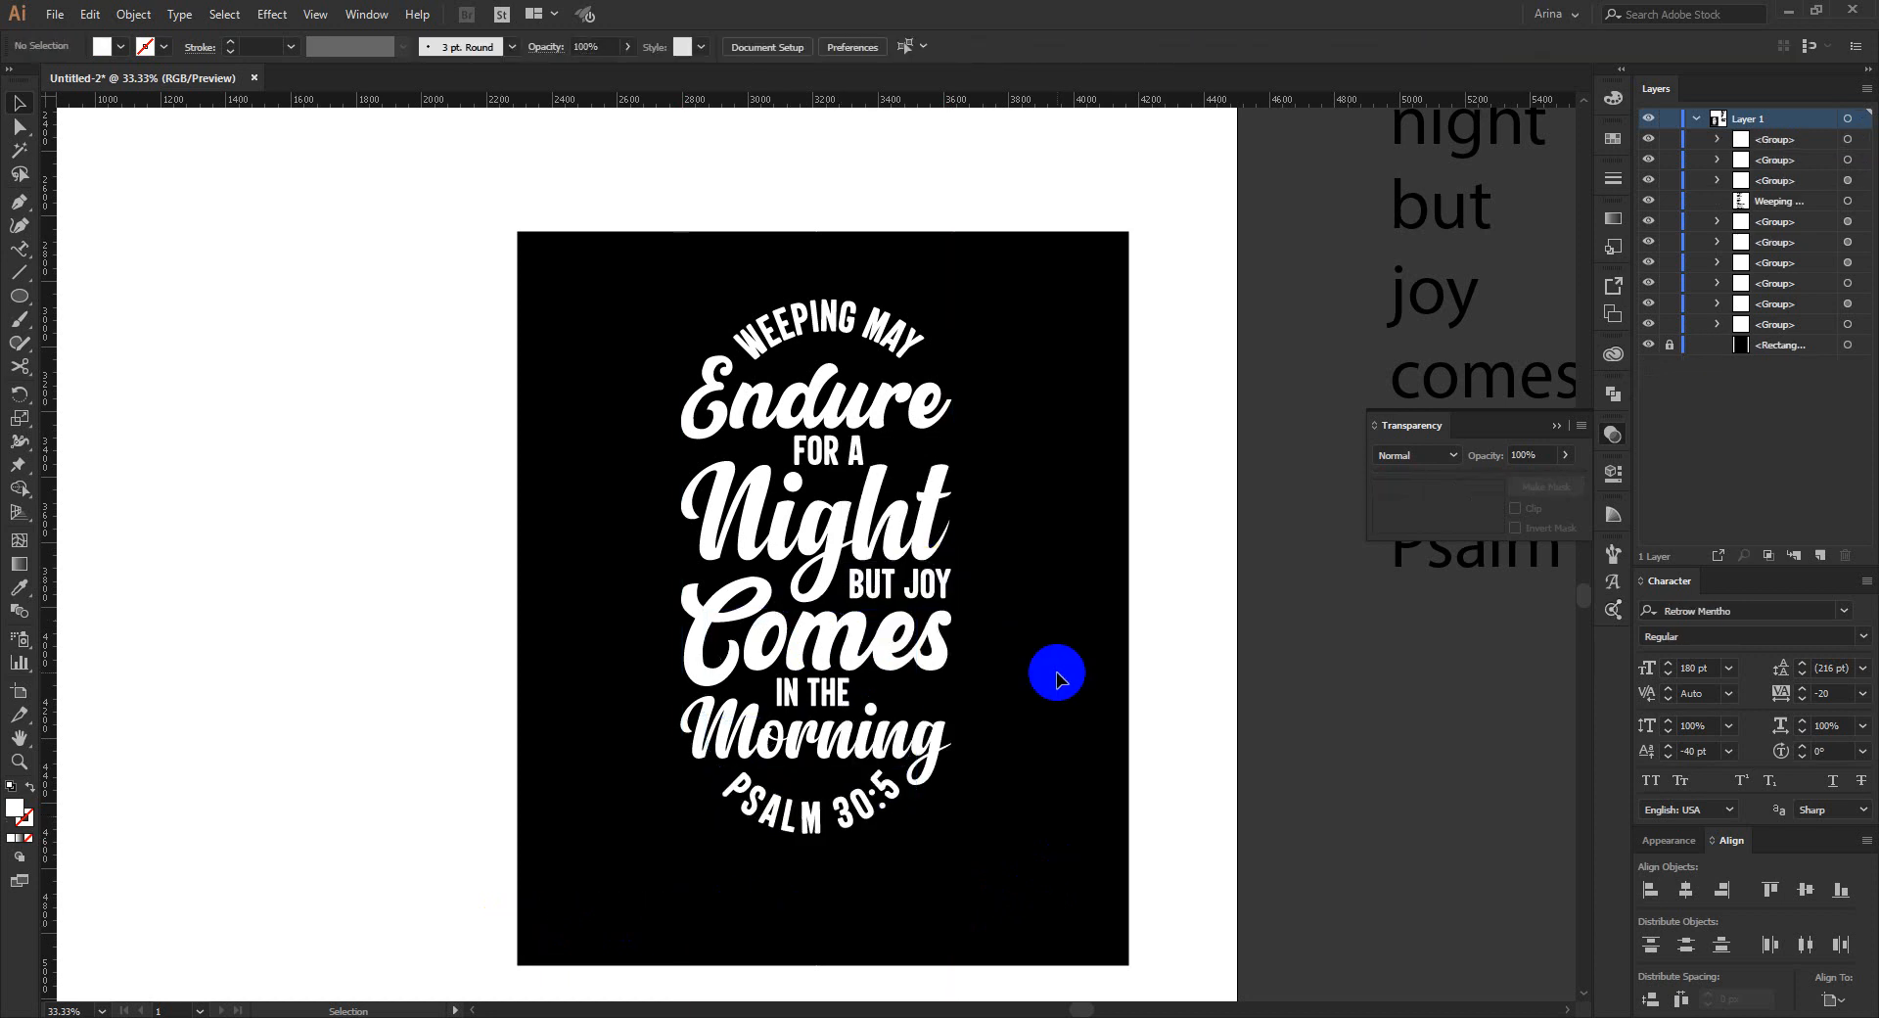
Examine the complete lettering from "WEEPING MAY" down to "PSALM 30:5" and the empty areas around "FOR A".
drag(633, 272, 1048, 842)
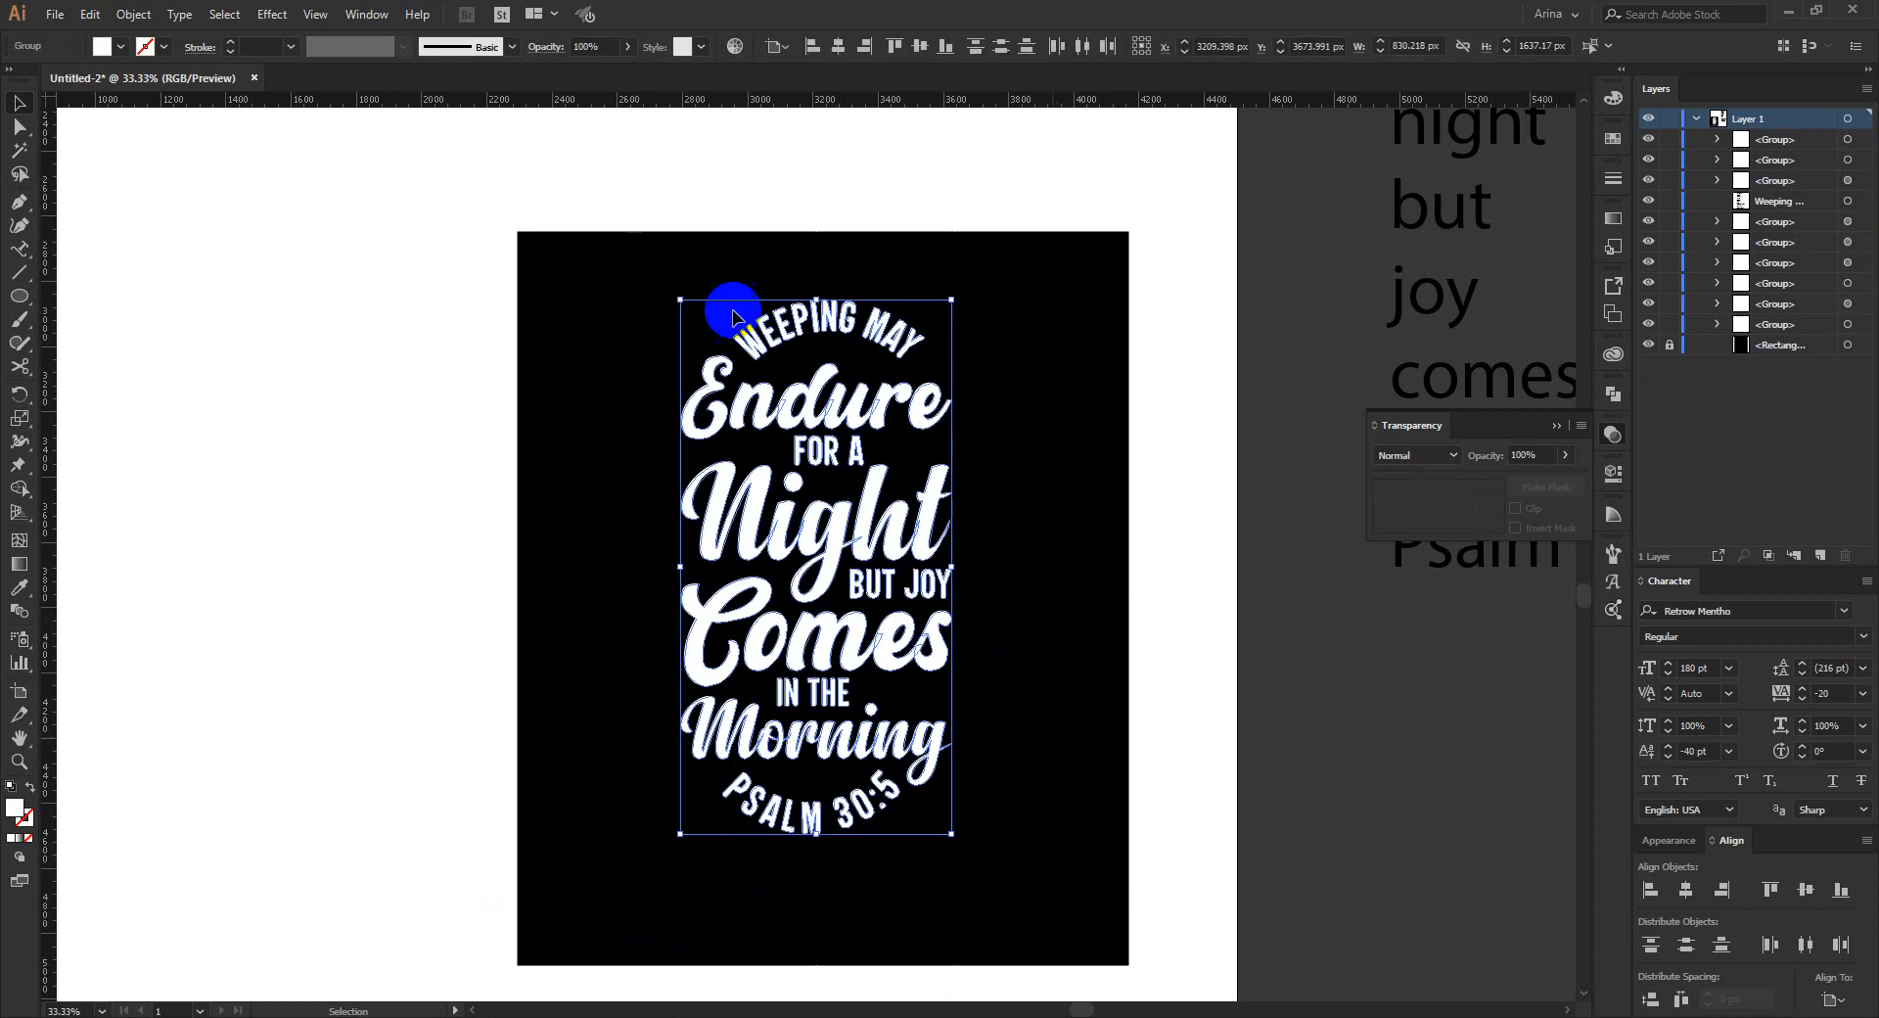
click(685, 279)
drag(643, 269, 1053, 873)
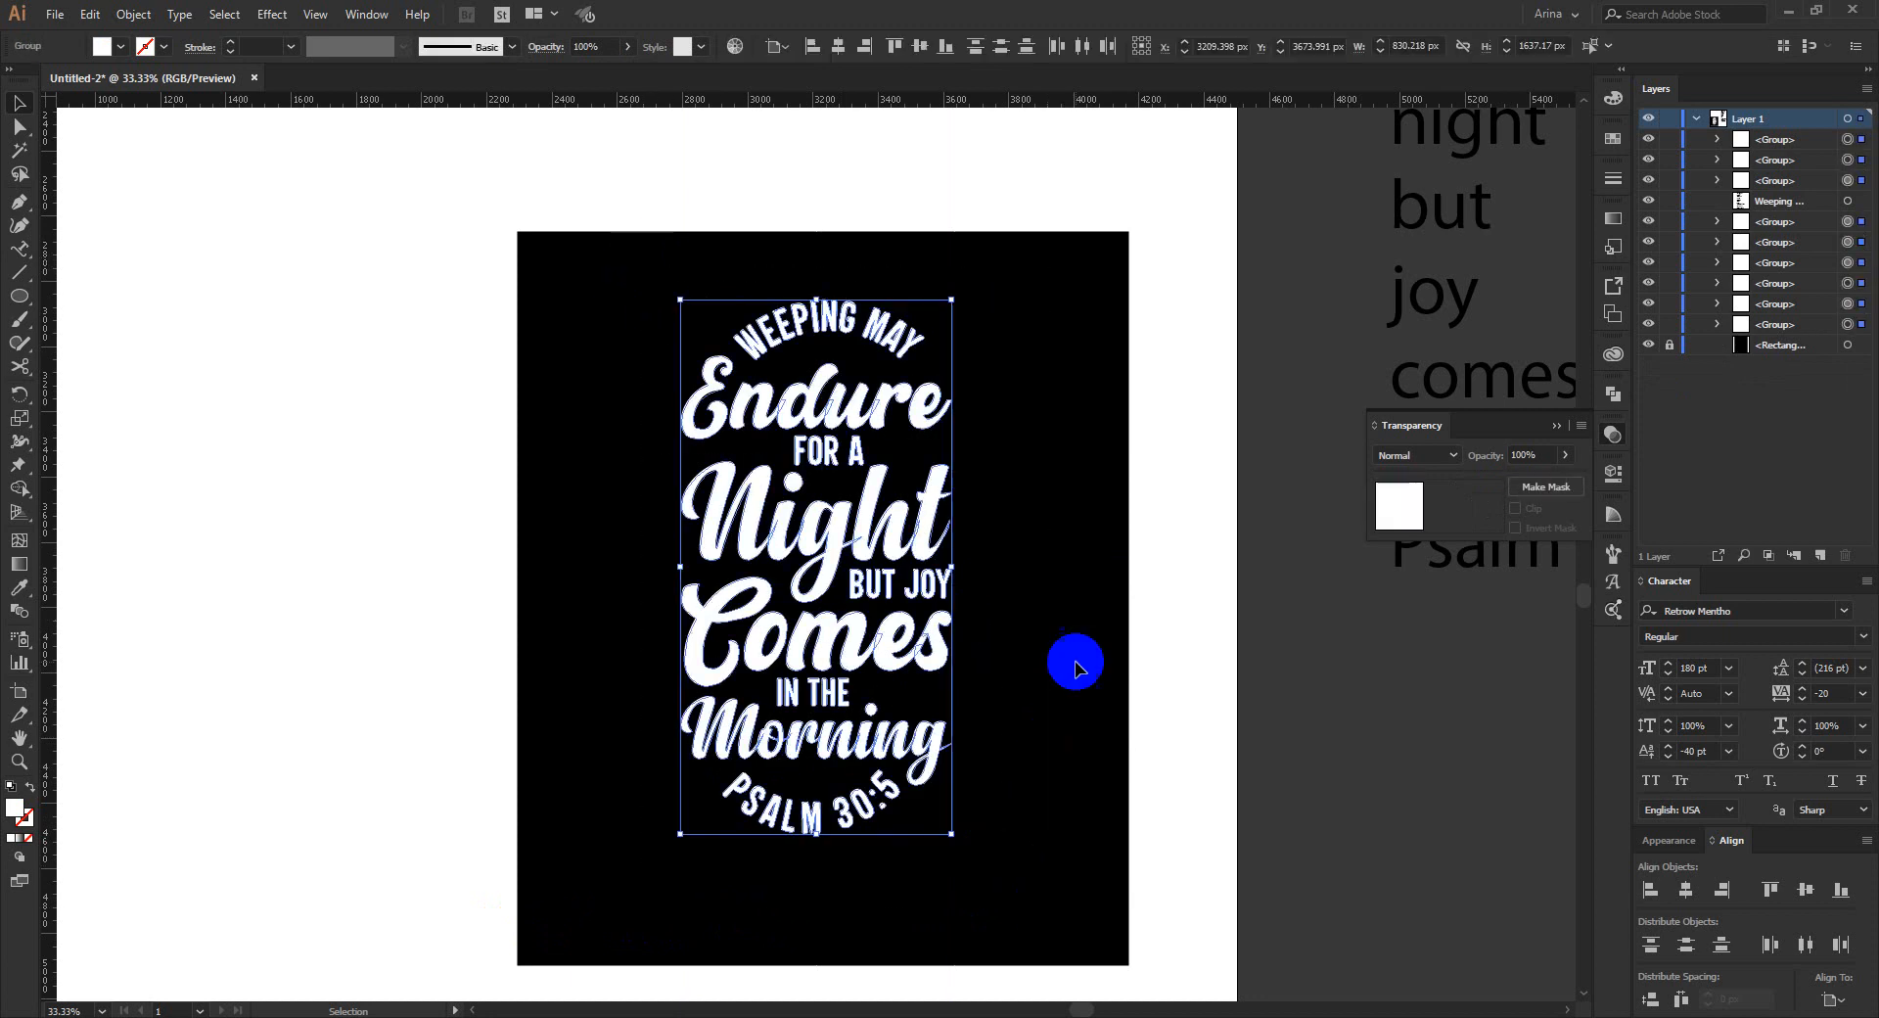
click(1074, 668)
scroll(747, 301, up, 1)
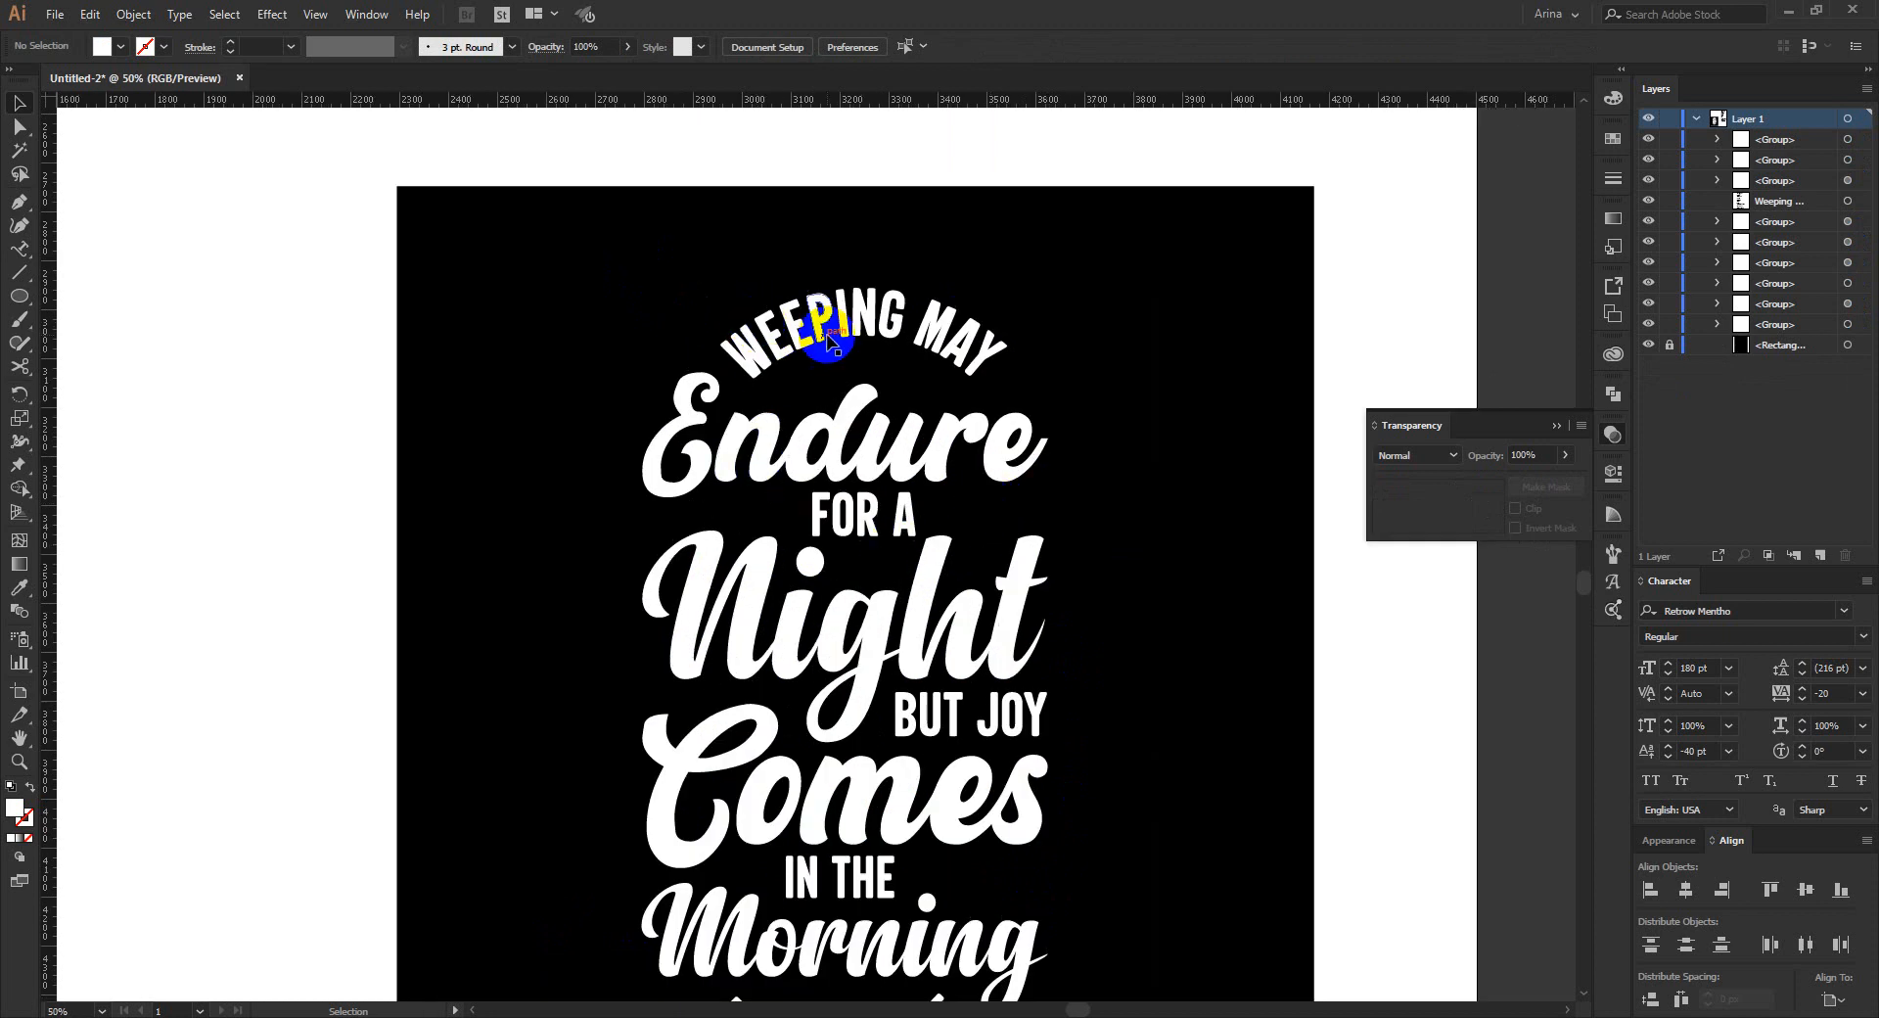
scroll(682, 526, down, 2)
scroll(683, 525, down, 2)
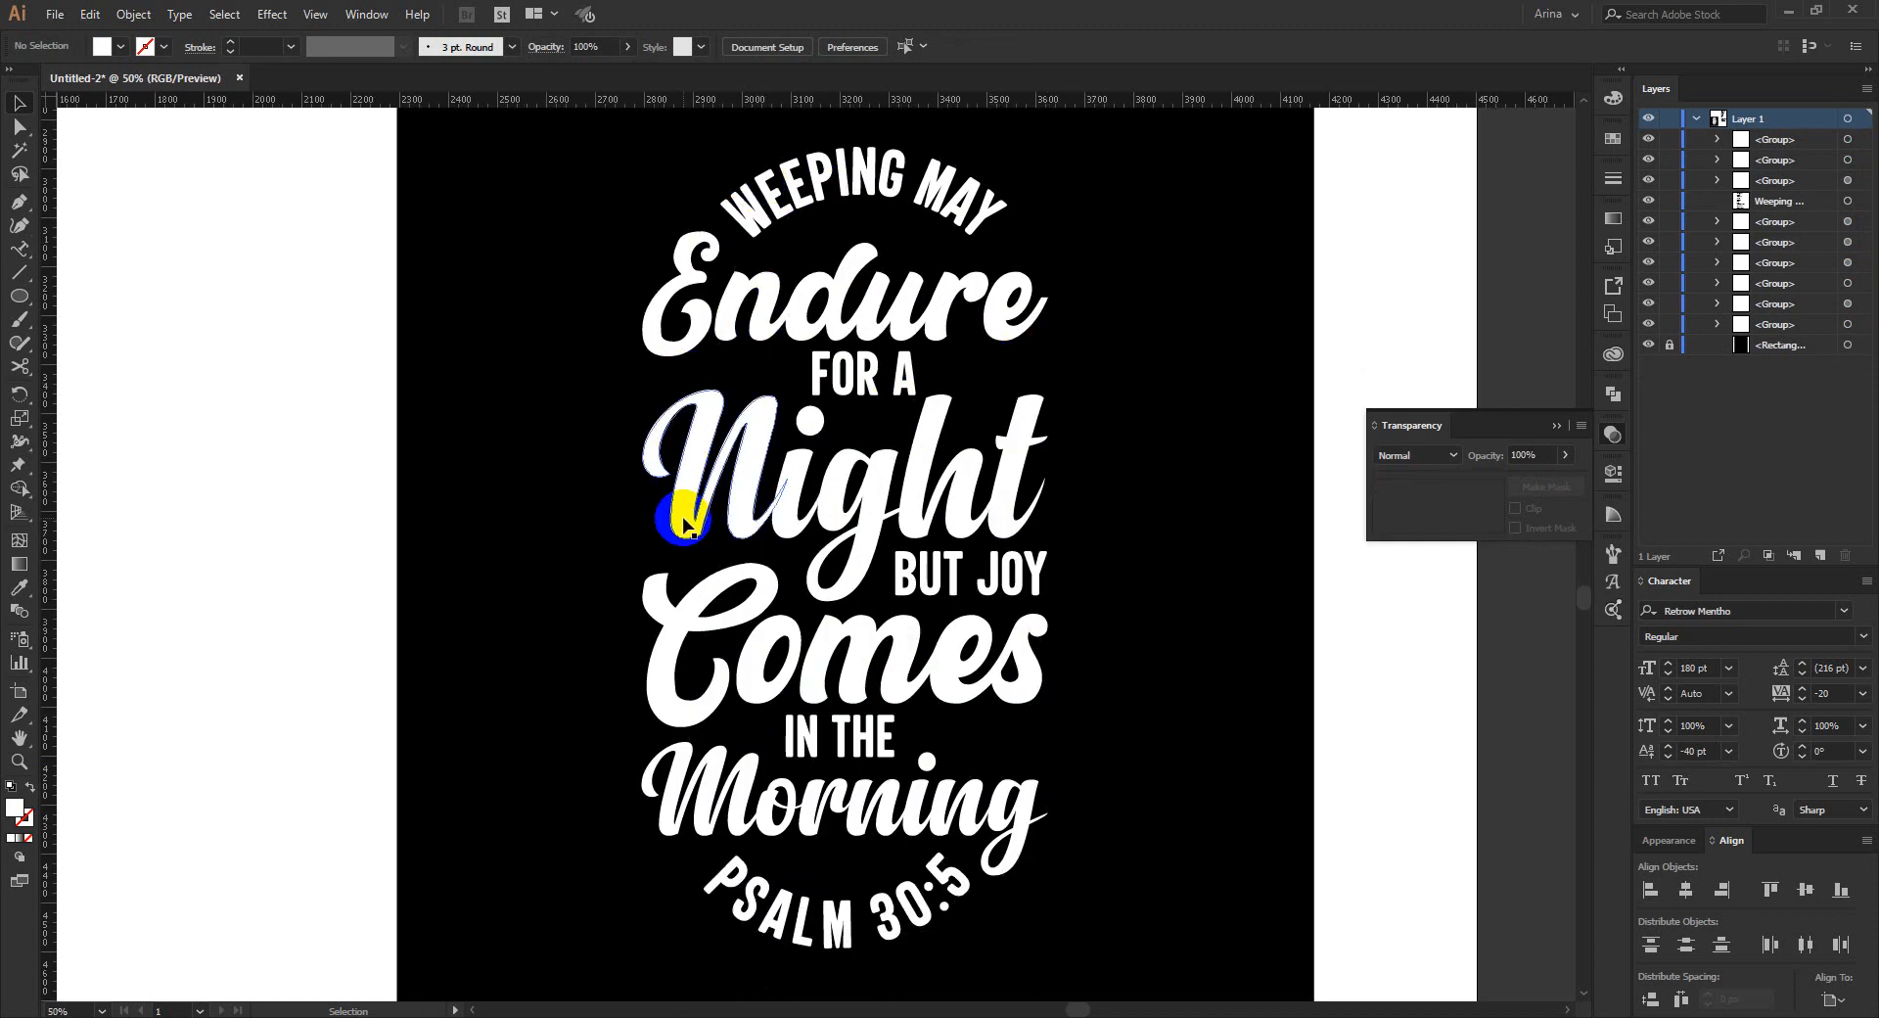
click(873, 489)
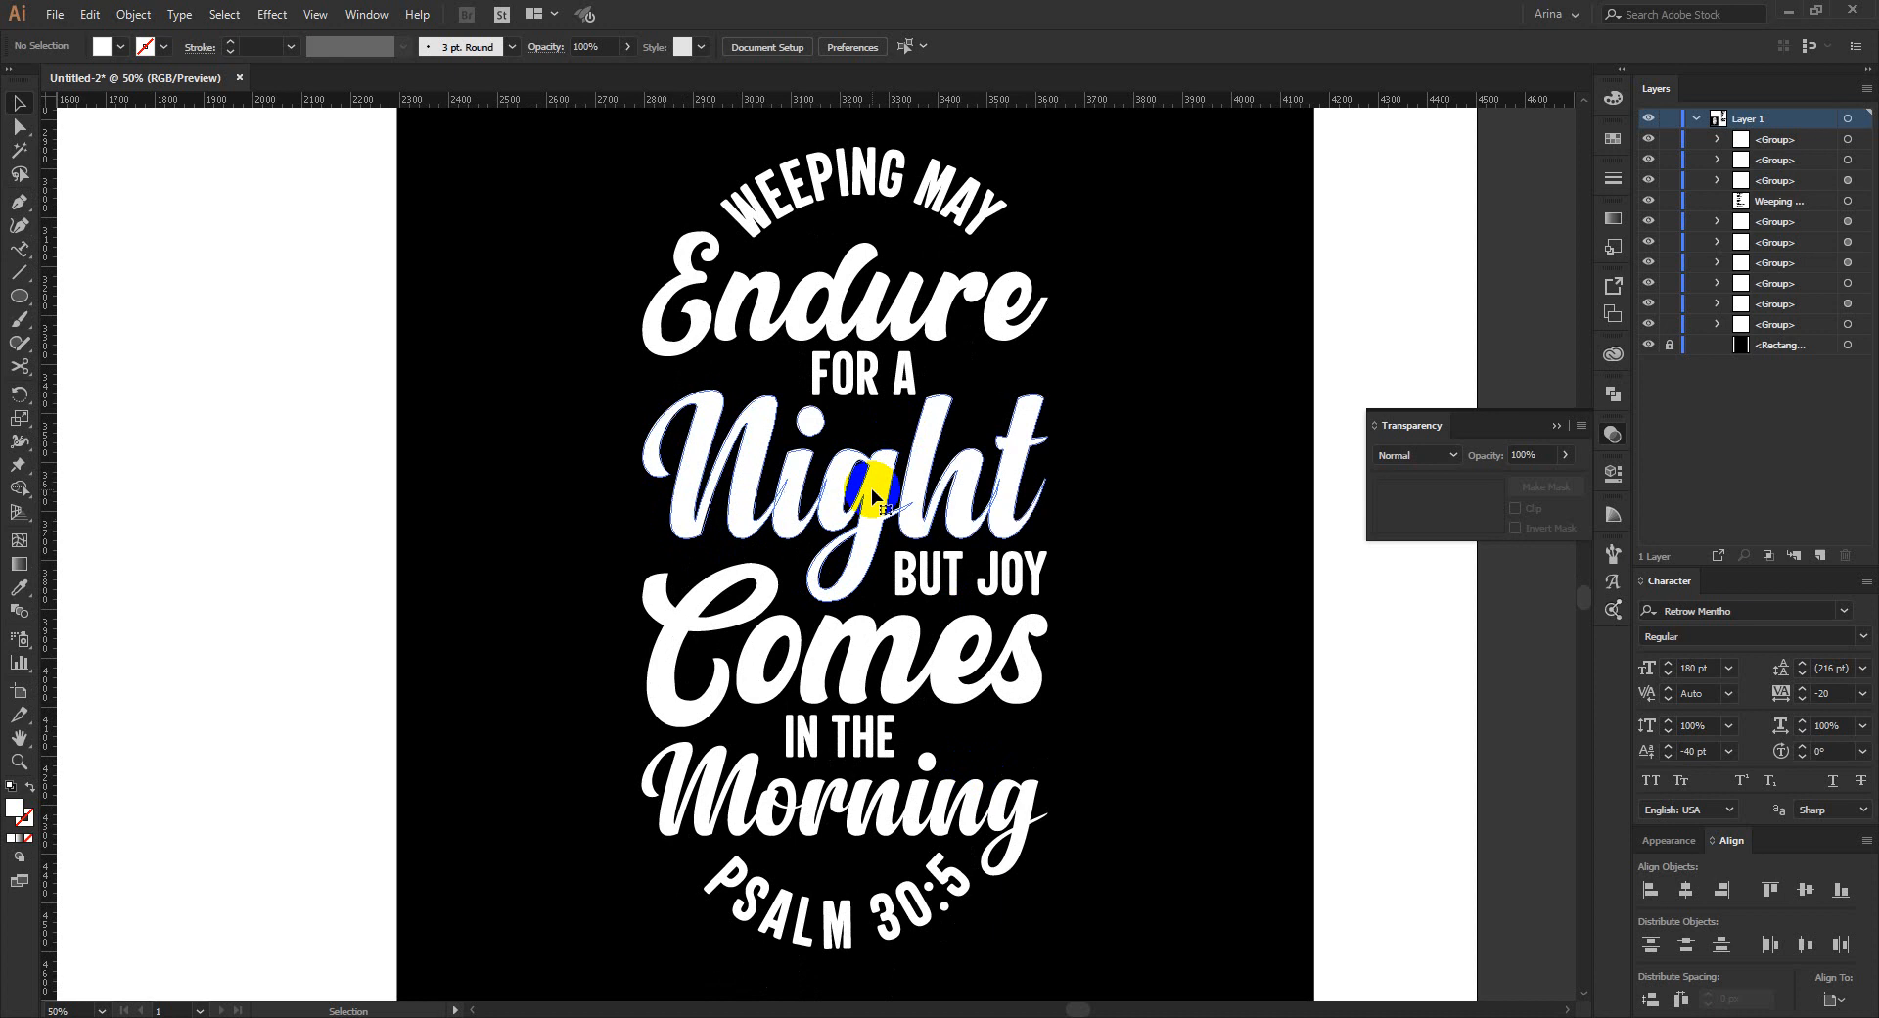
click(511, 385)
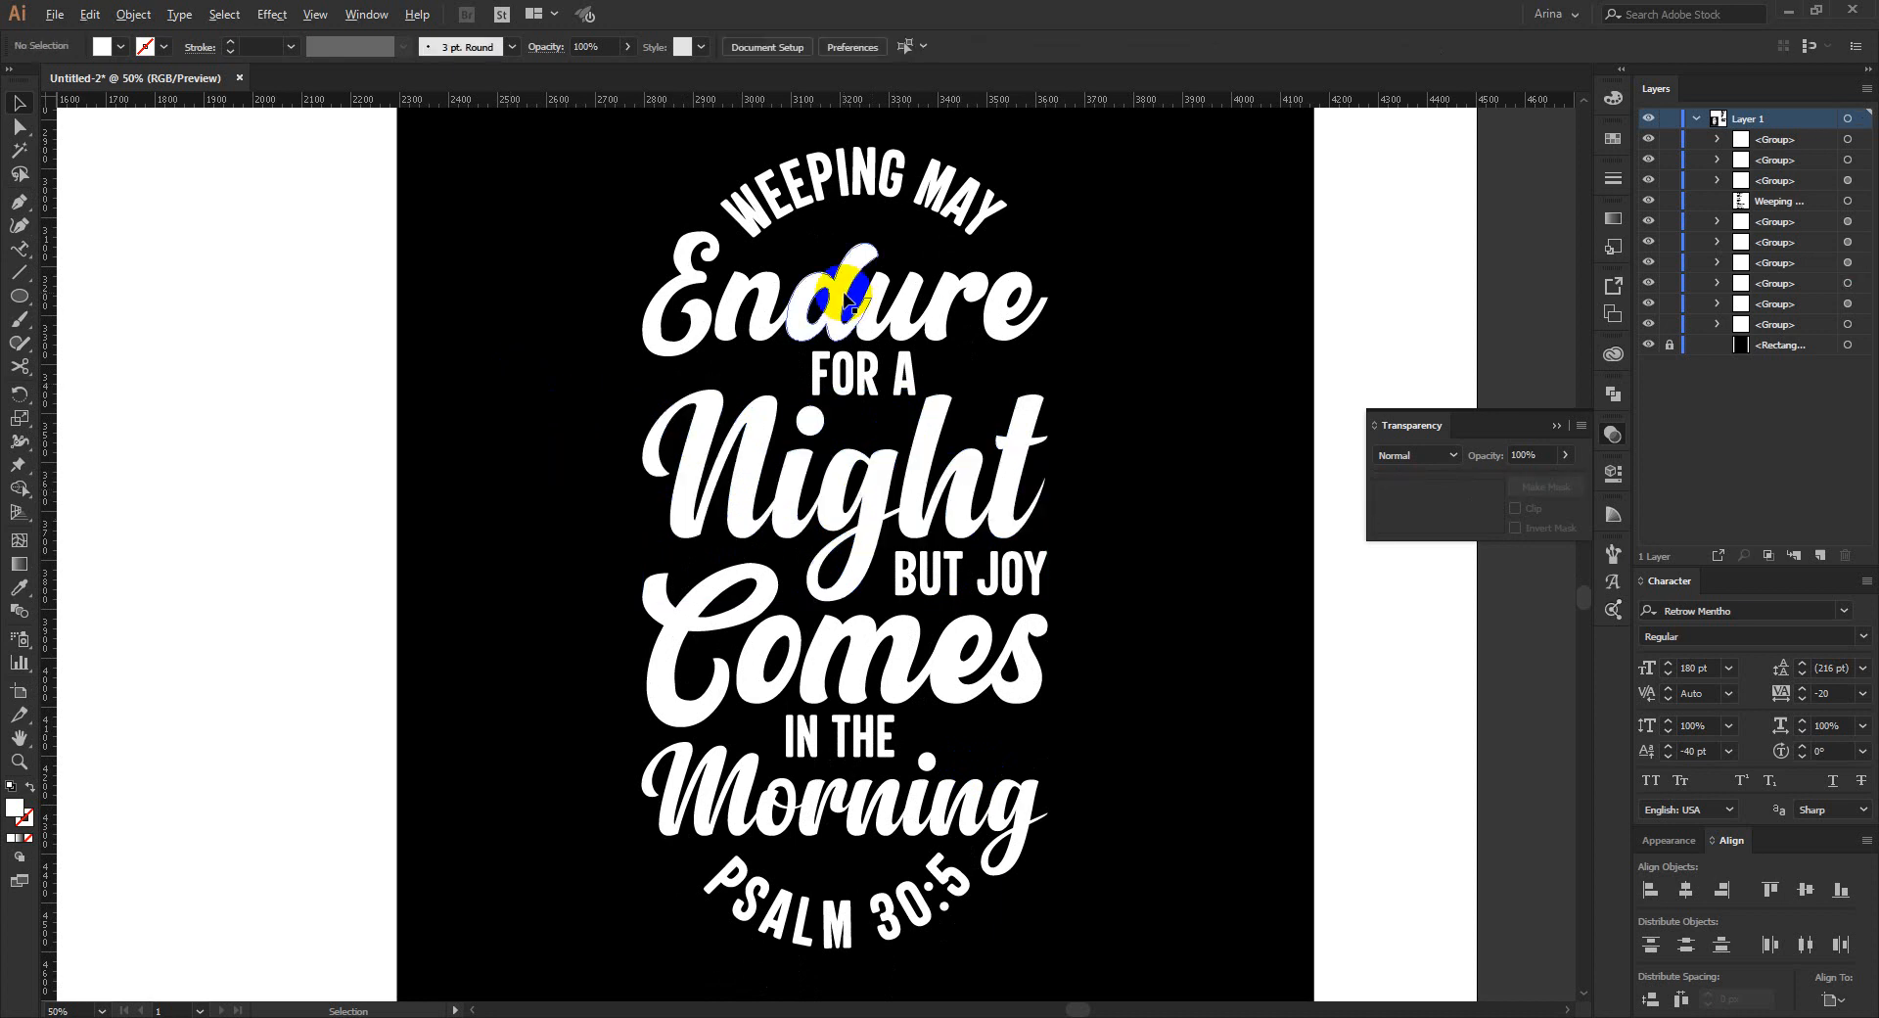
scroll(843, 296, up, 1)
scroll(747, 310, up, 1)
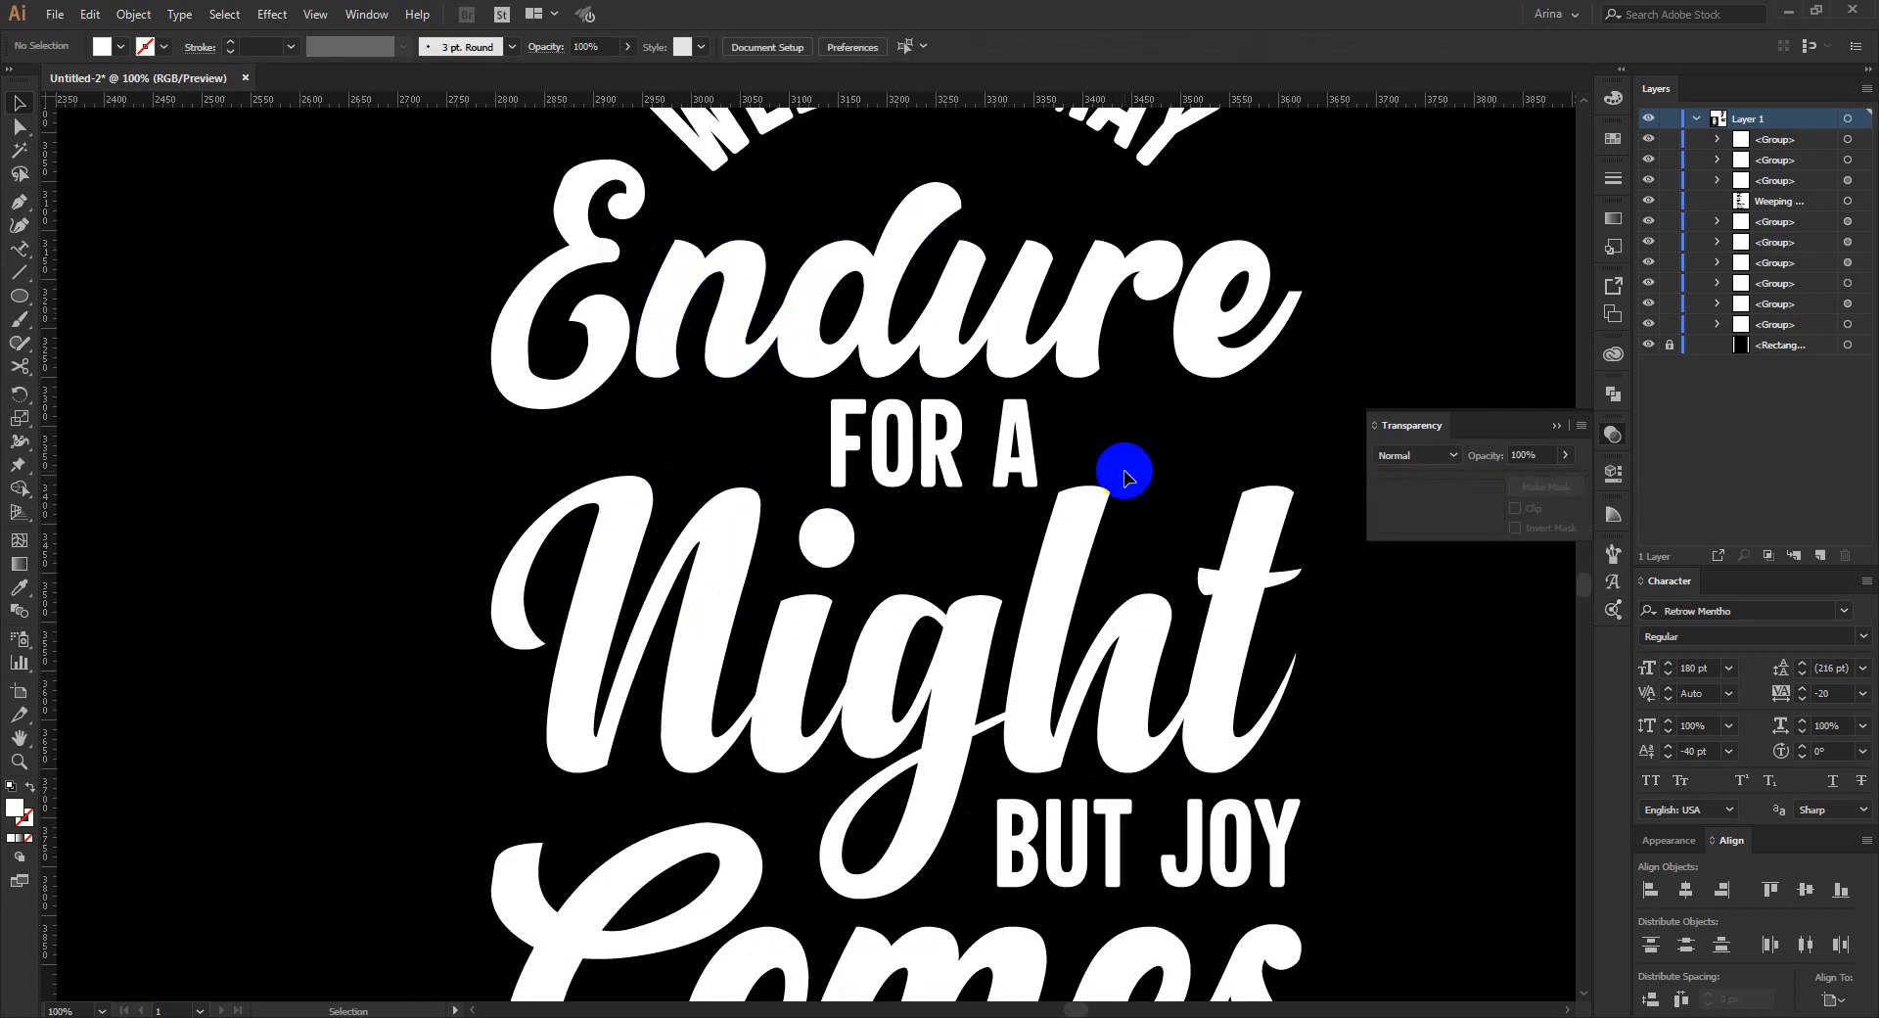
scroll(923, 548, up, 1)
scroll(921, 551, up, 1)
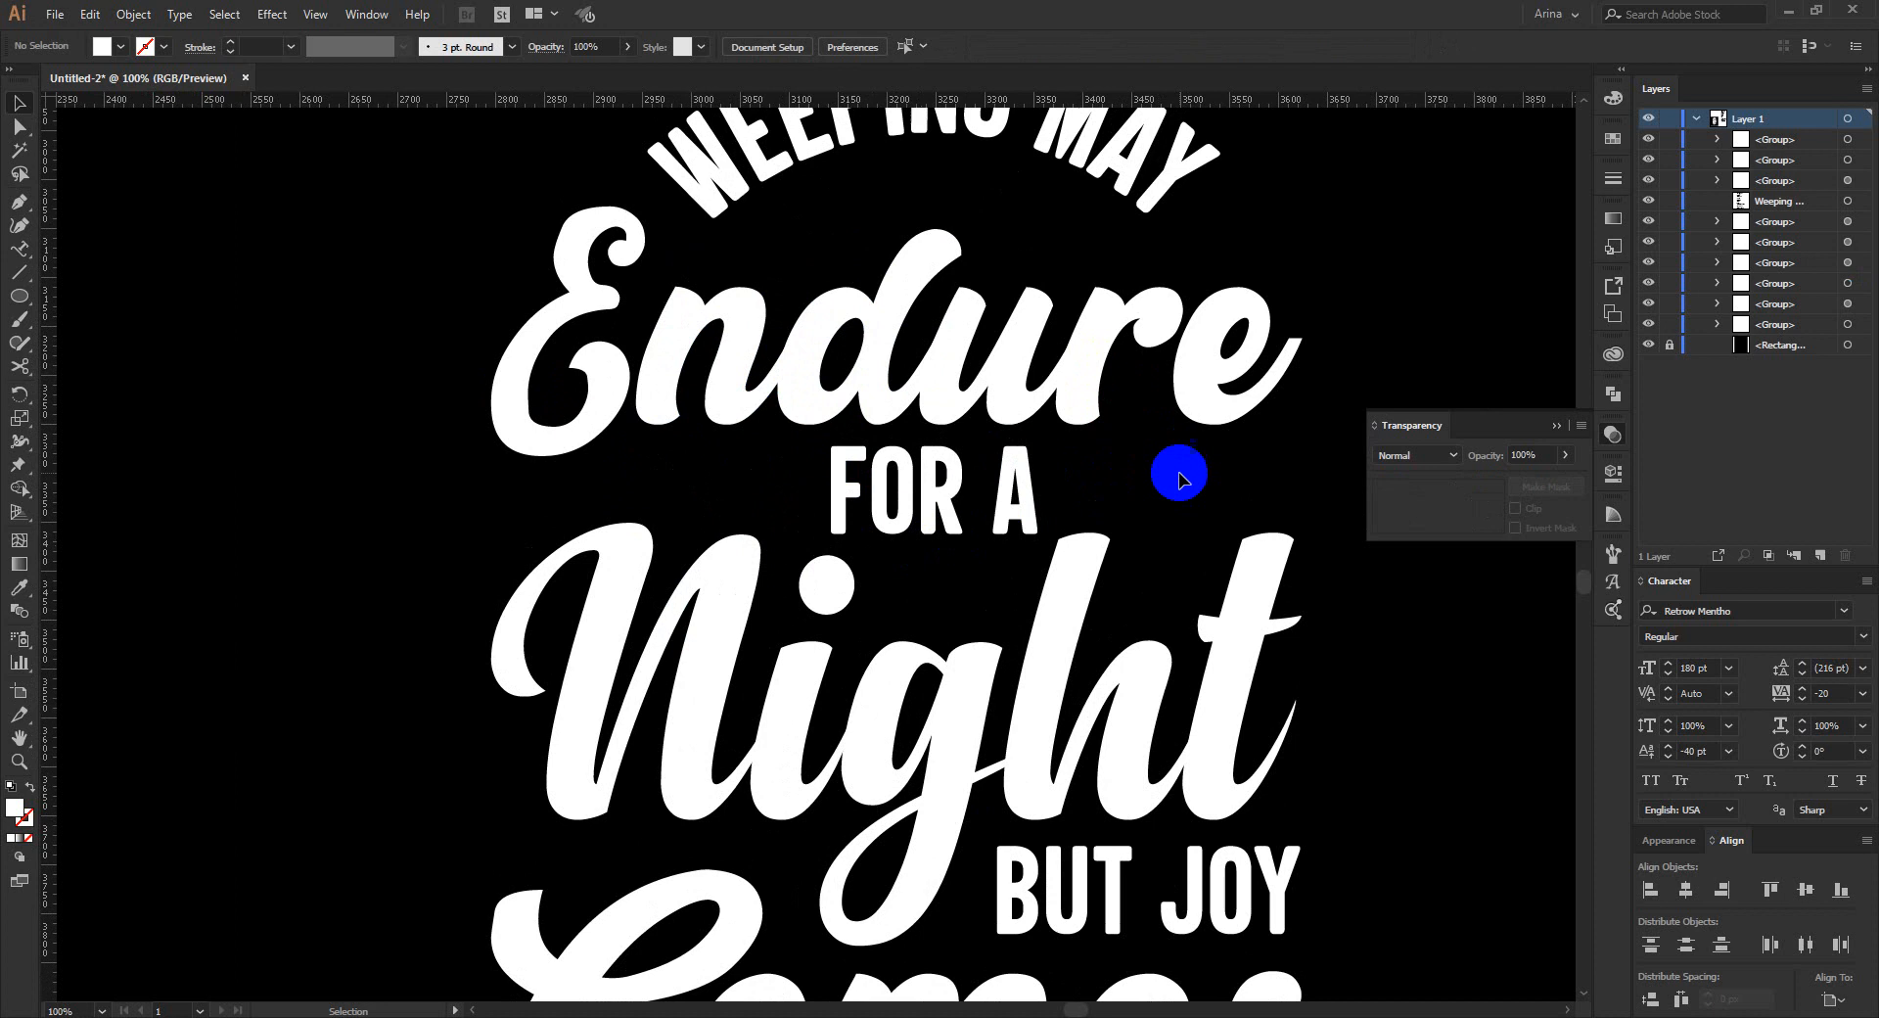
drag(1161, 473, 1063, 476)
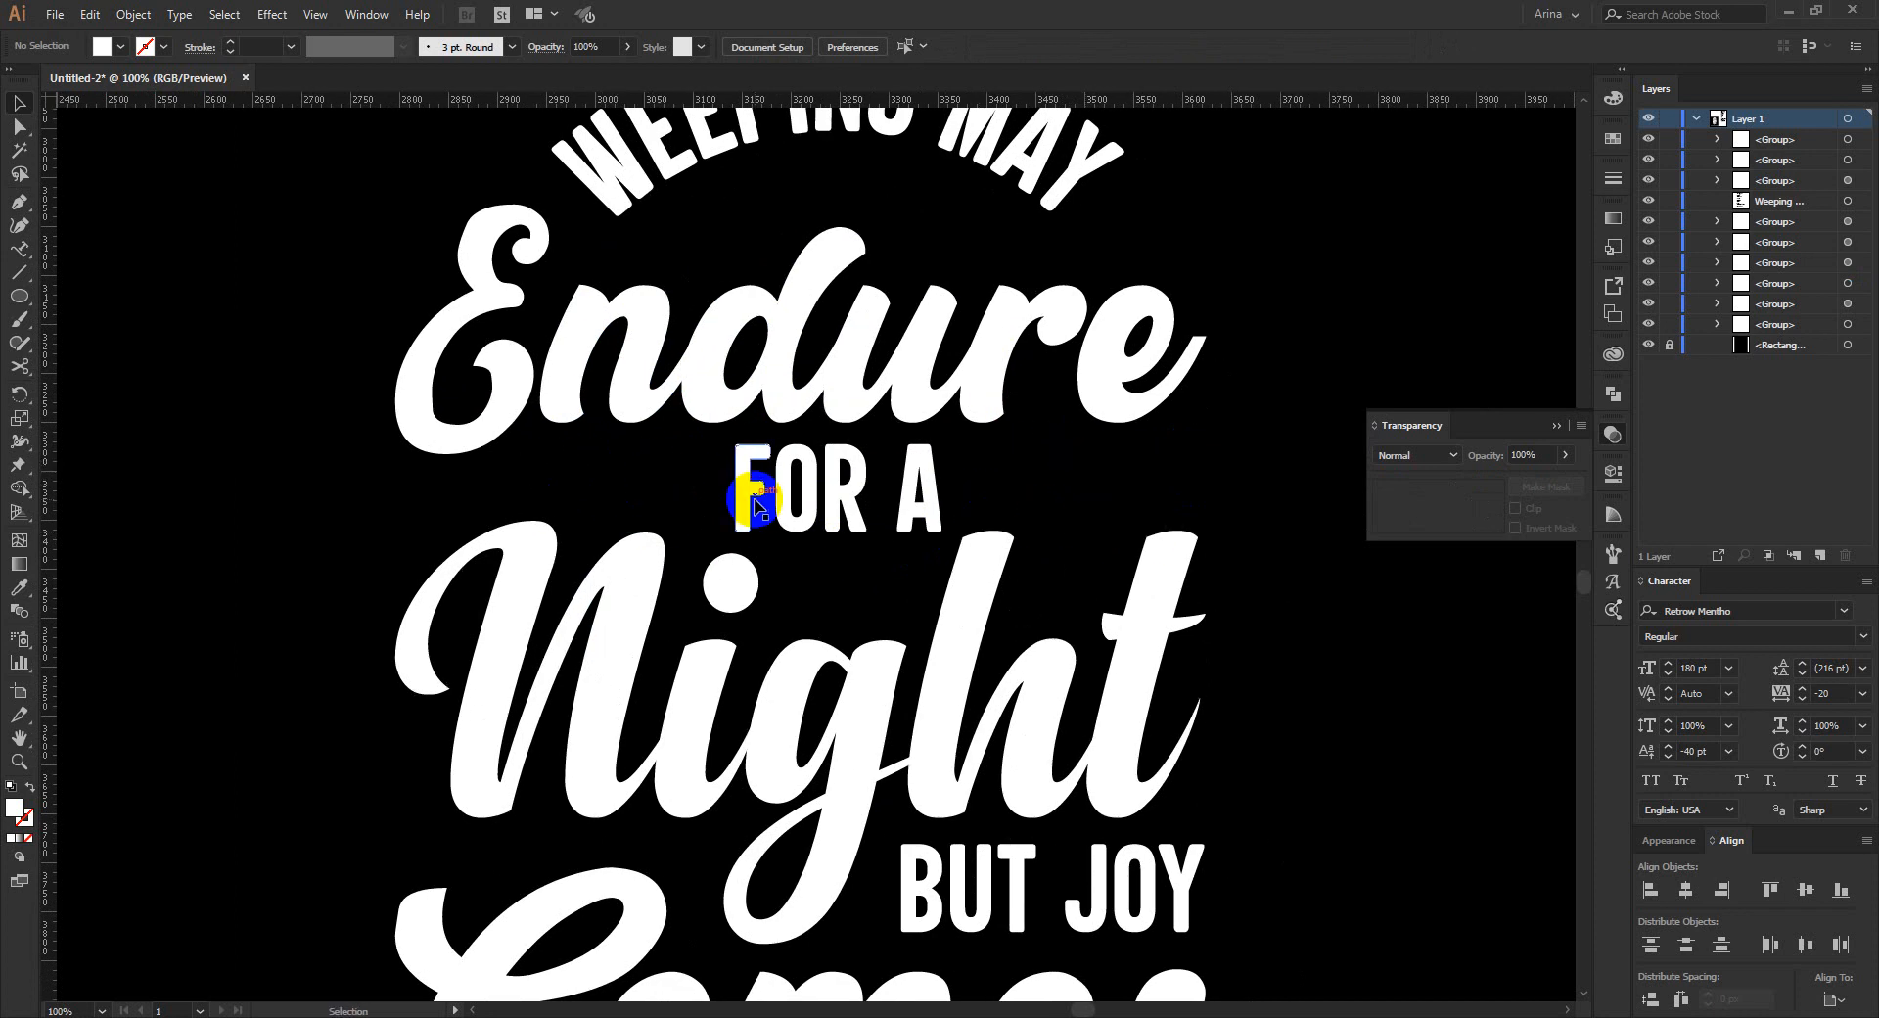
Draw a small white five-pointed star about 31 px wide in the empty area after "FOR A", using the Star tool.
drag(19, 297, 88, 387)
scroll(690, 416, down, 1)
scroll(684, 424, down, 3)
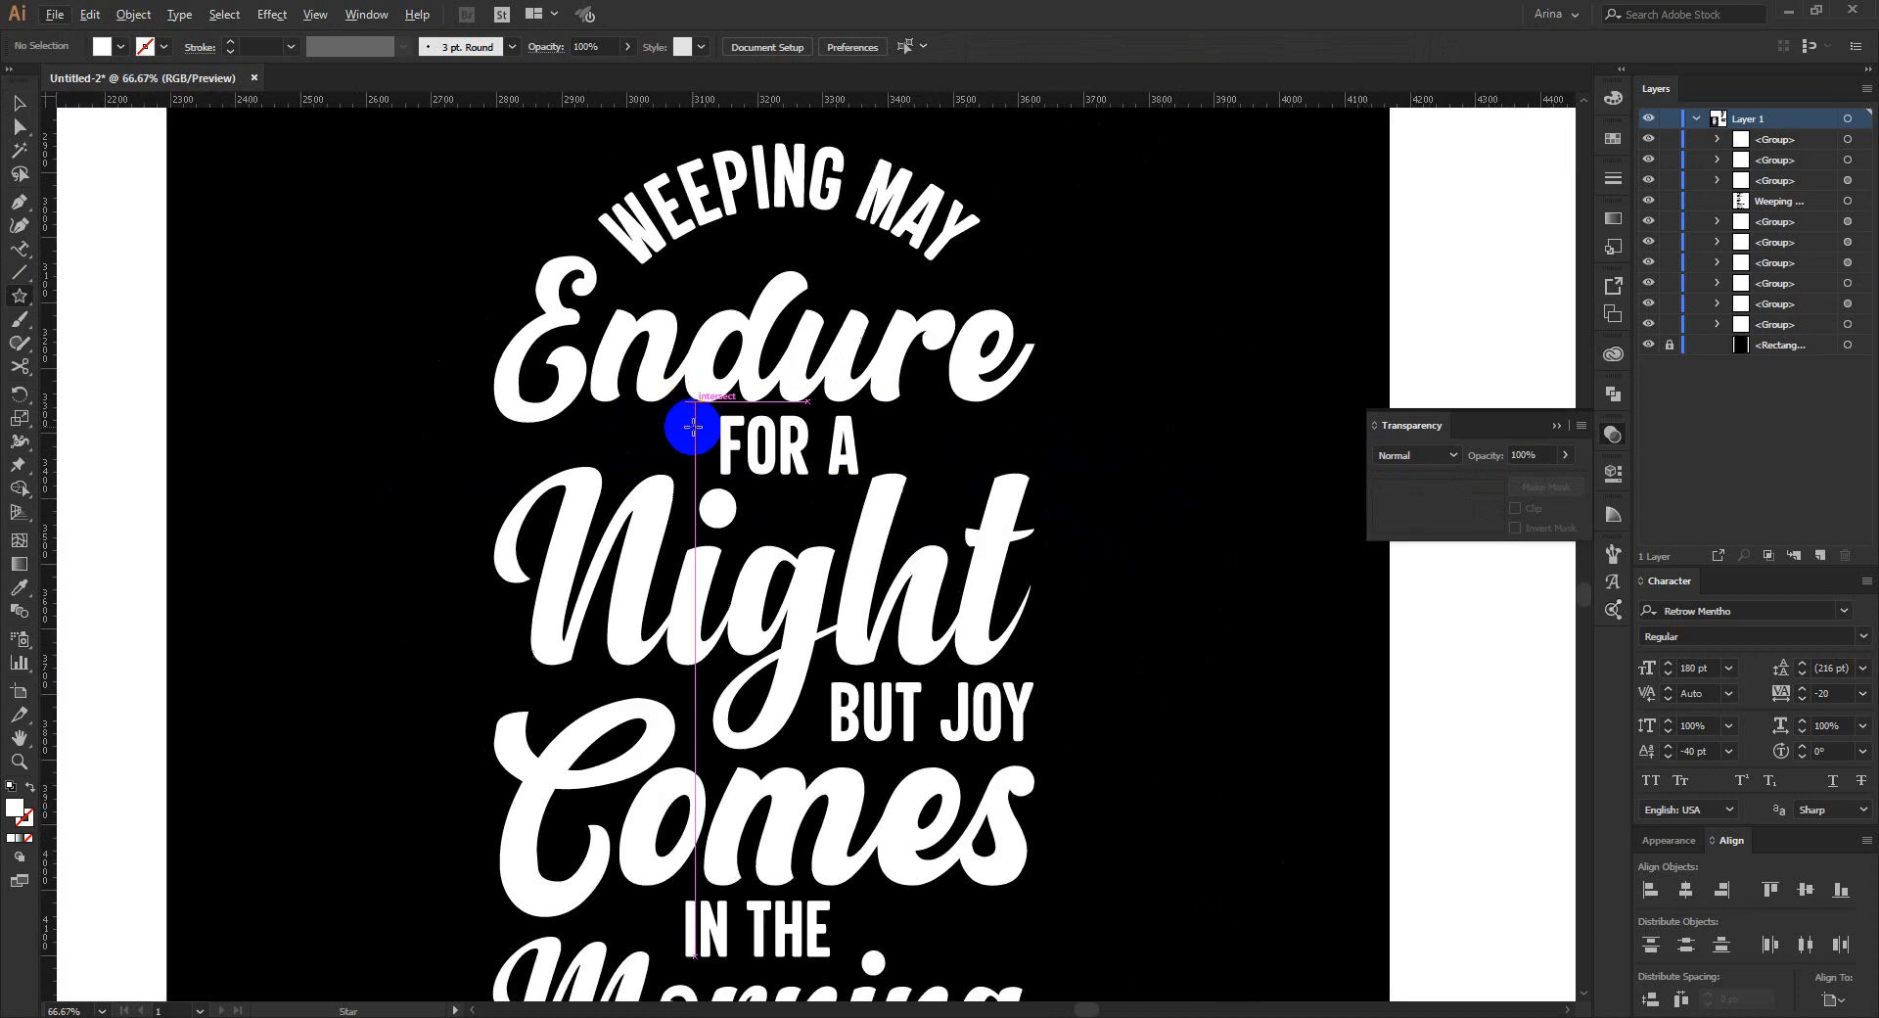
scroll(859, 467, down, 2)
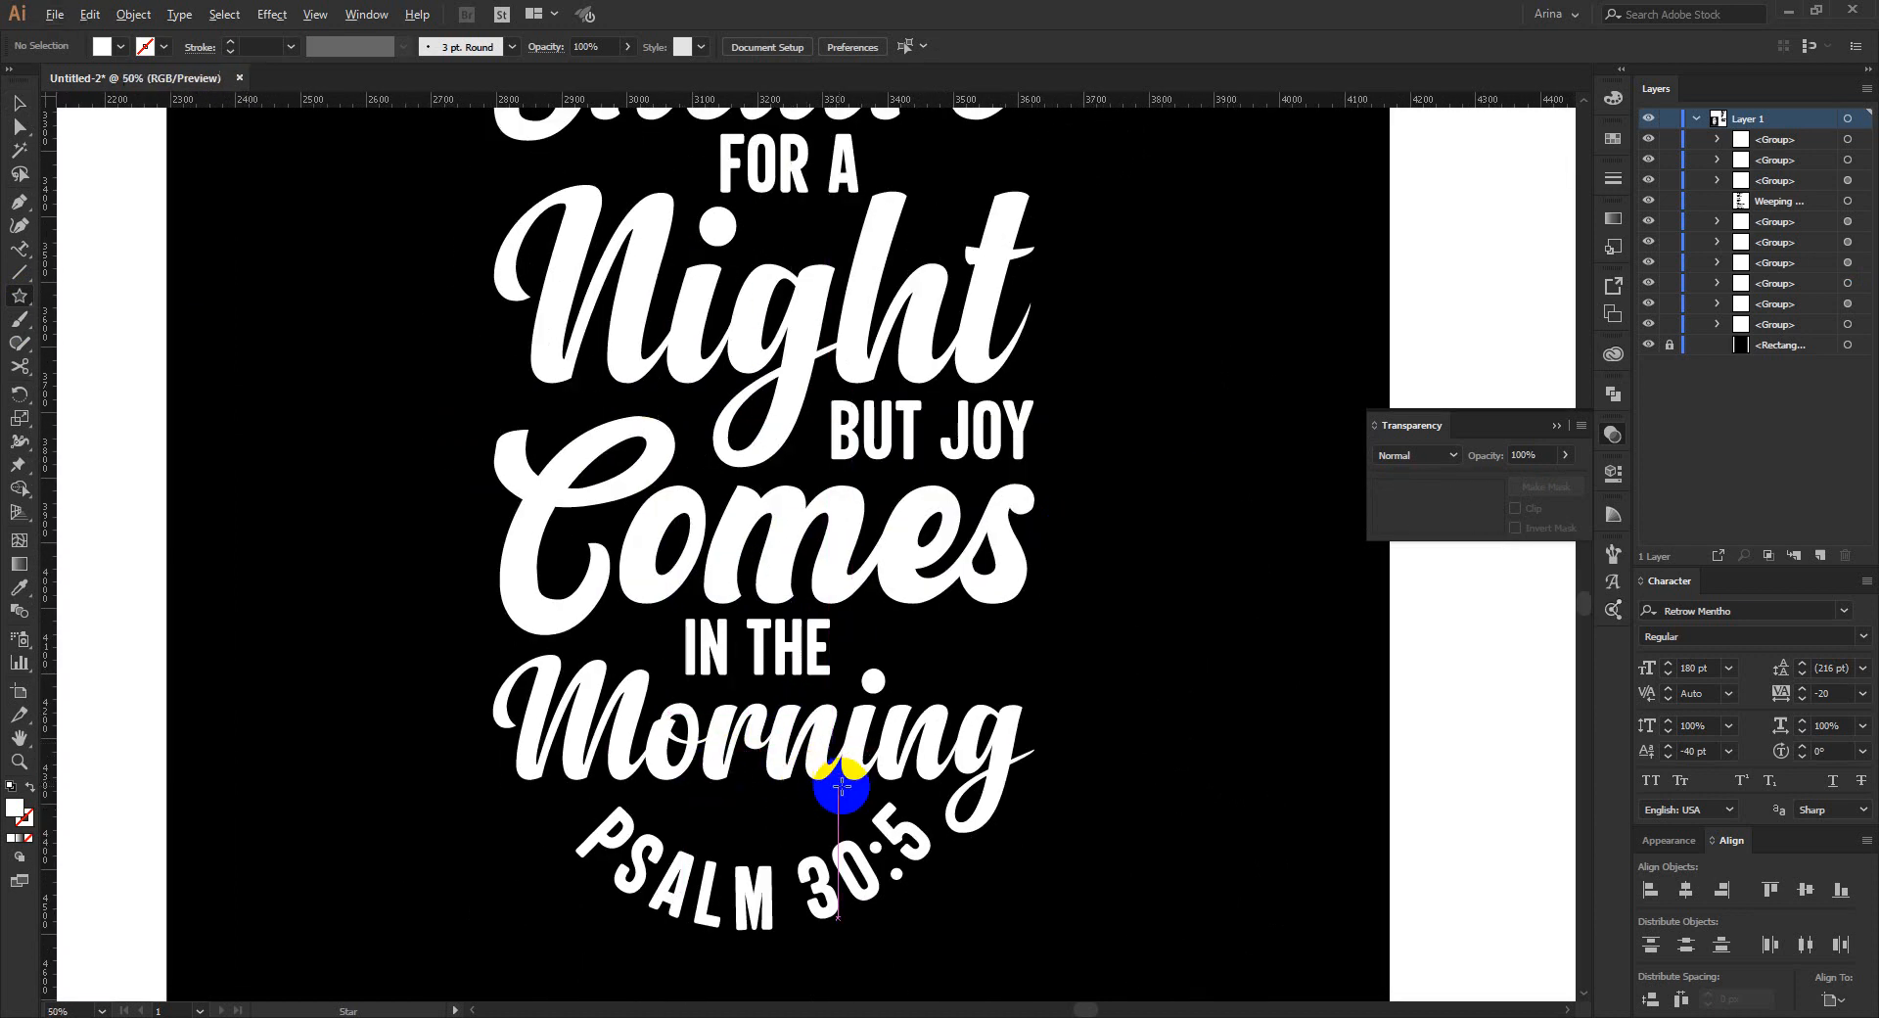
scroll(837, 785, down, 1)
scroll(841, 786, up, 1)
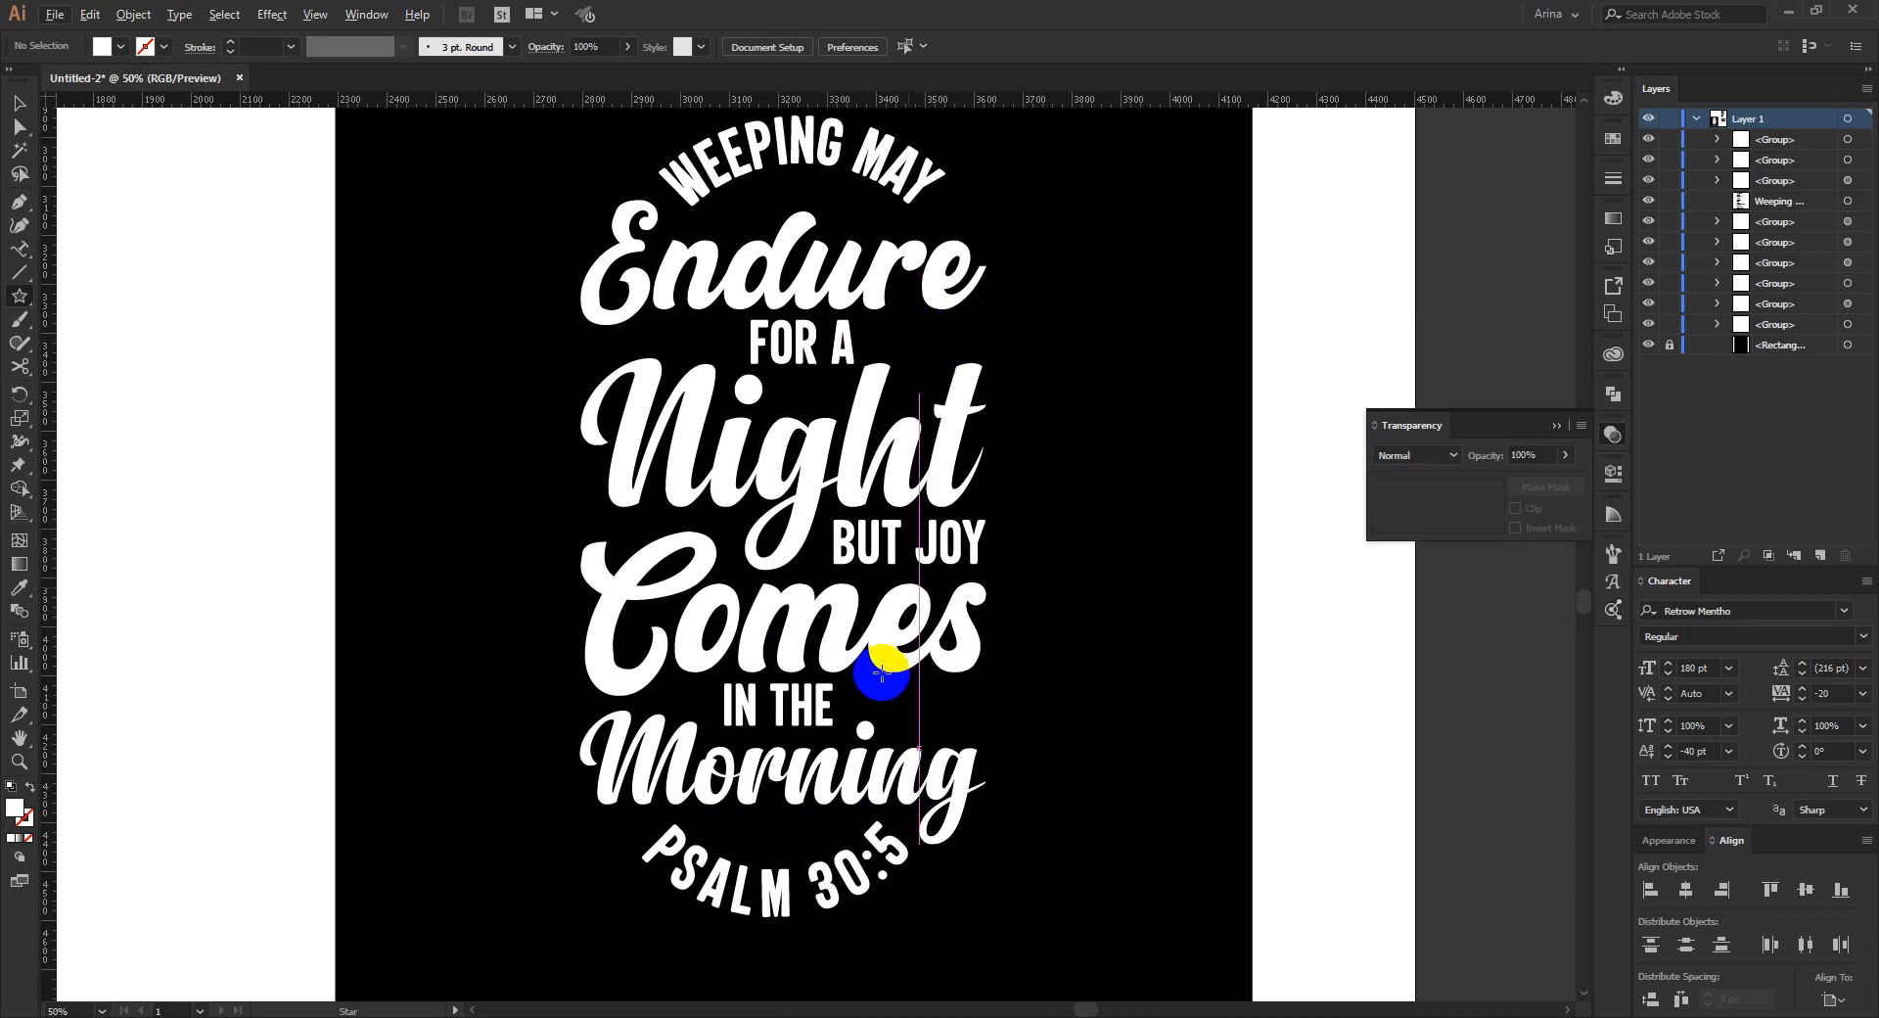
scroll(713, 213, up, 2)
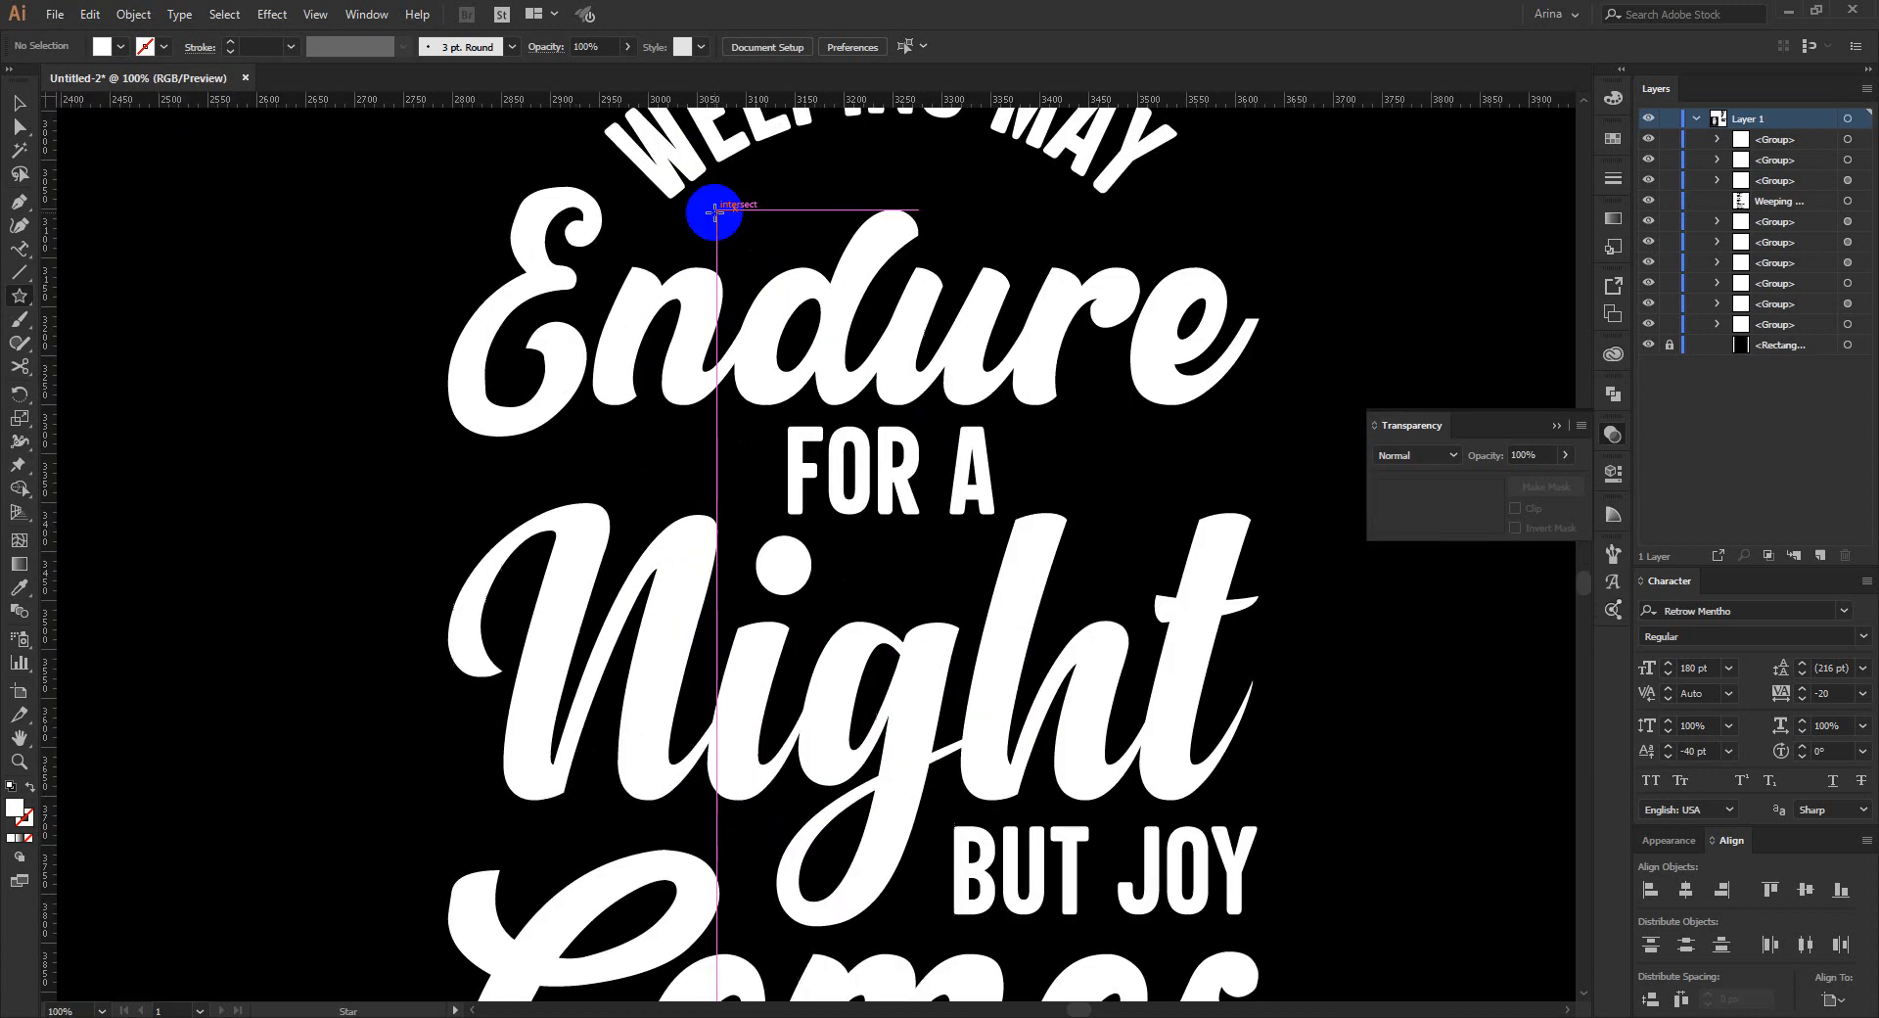
scroll(1078, 431, up, 1)
drag(1101, 475, 1166, 452)
Duplicate the five-pointed star four times, placing two copies above "Night" and two in the gap before "FOR A".
key(v)
drag(1165, 451, 1143, 605)
drag(1143, 605, 347, 453)
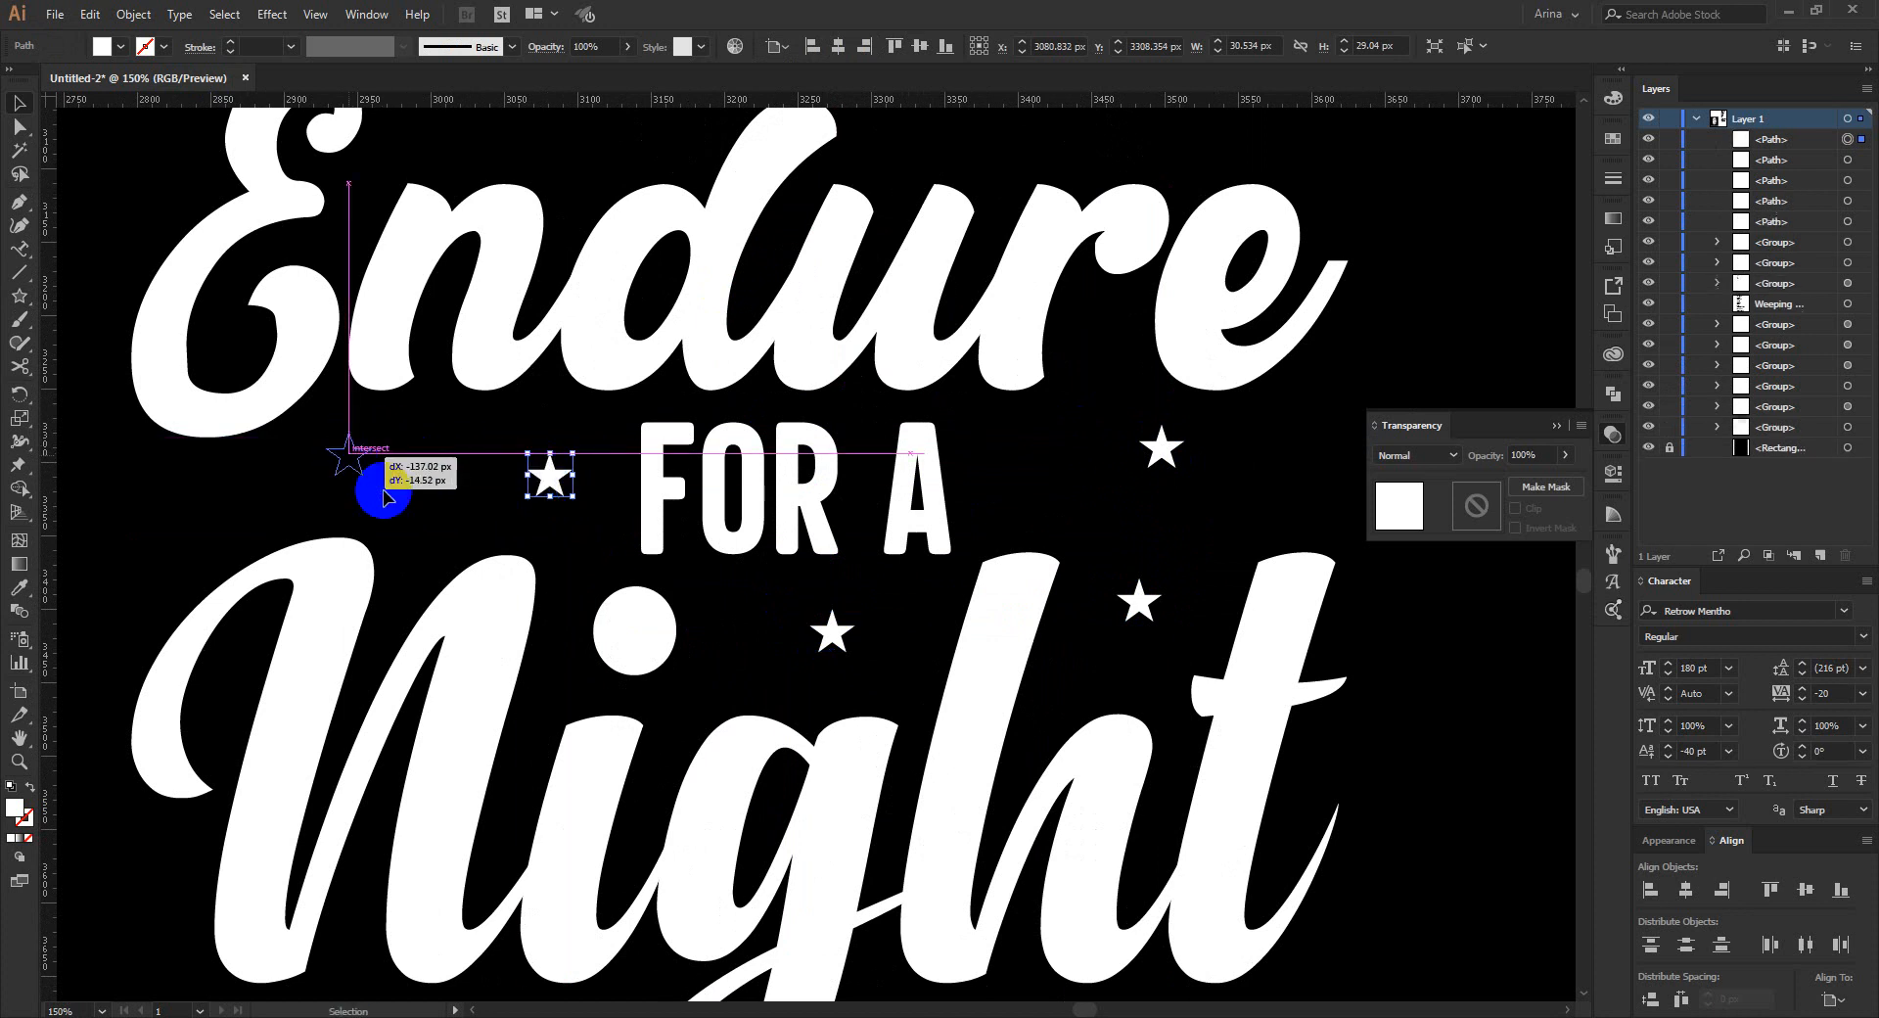
click(450, 482)
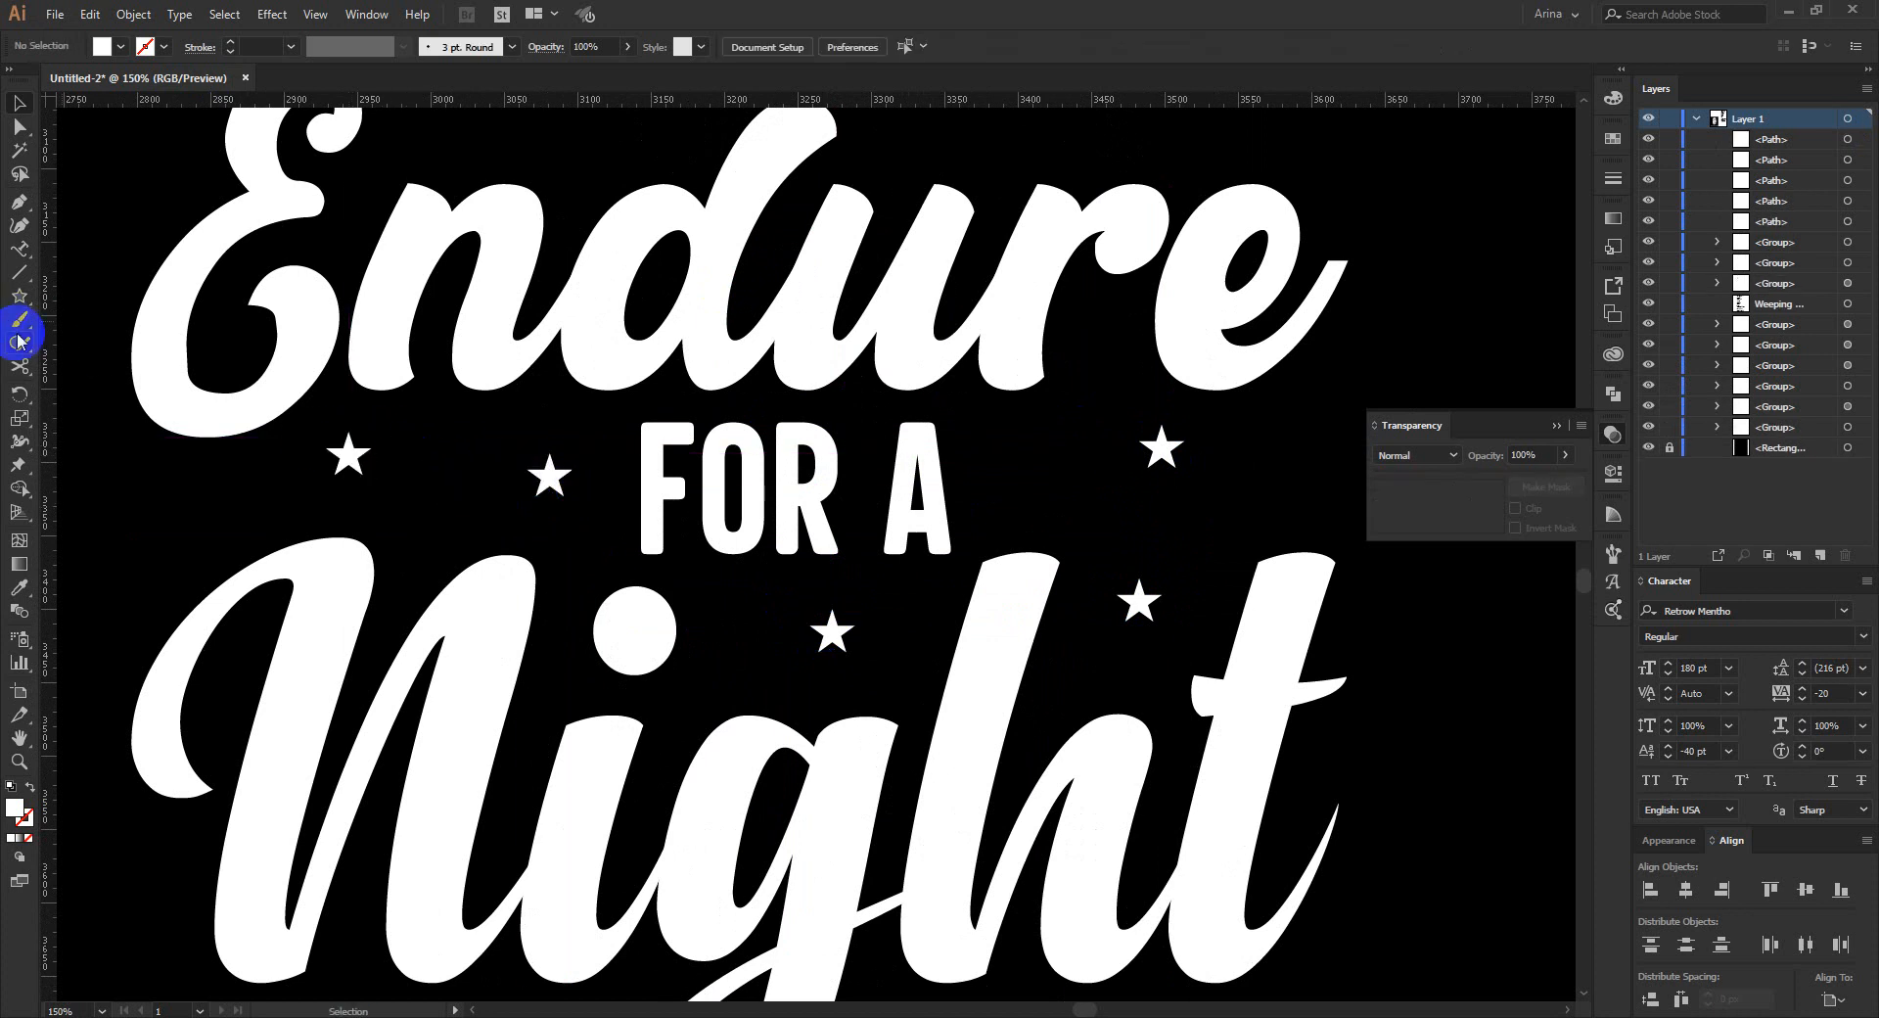
Draw a four-pointed star about 37 px wide between the two small stars before "FOR A".
click(19, 300)
drag(434, 434, 447, 456)
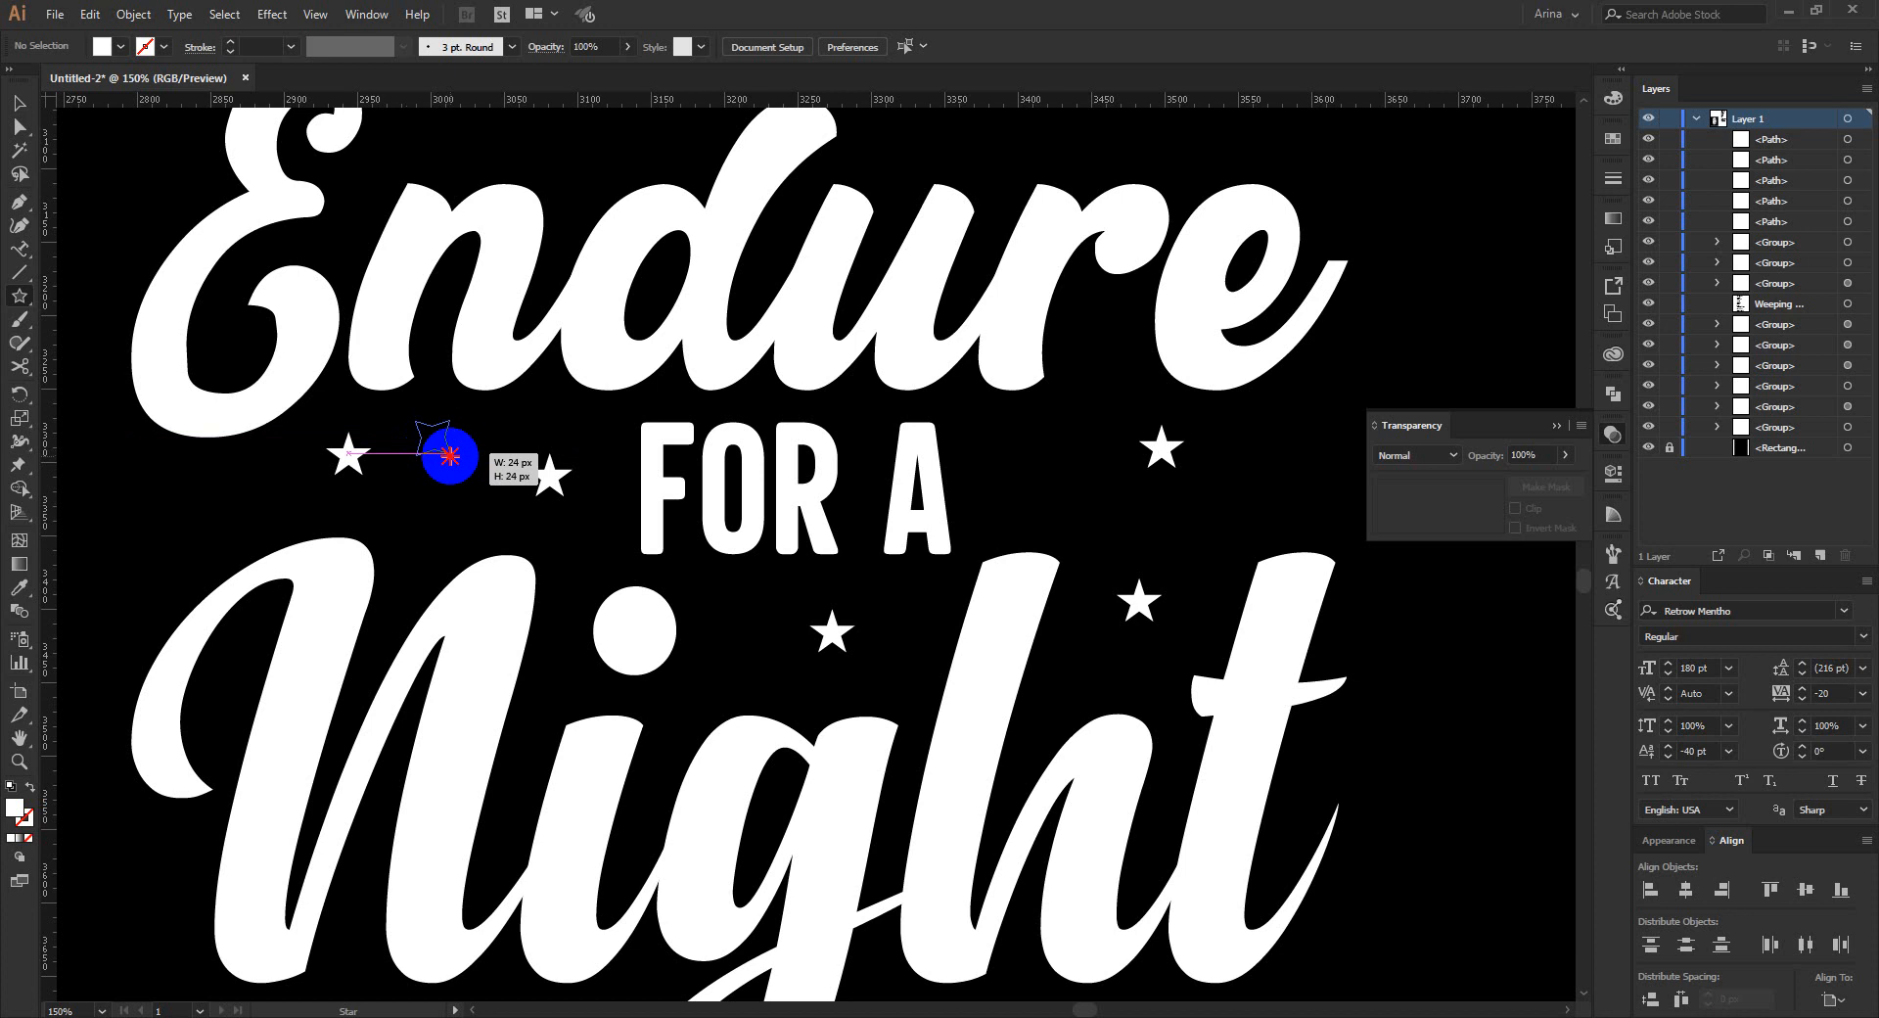
drag(449, 455, 430, 464)
click(21, 103)
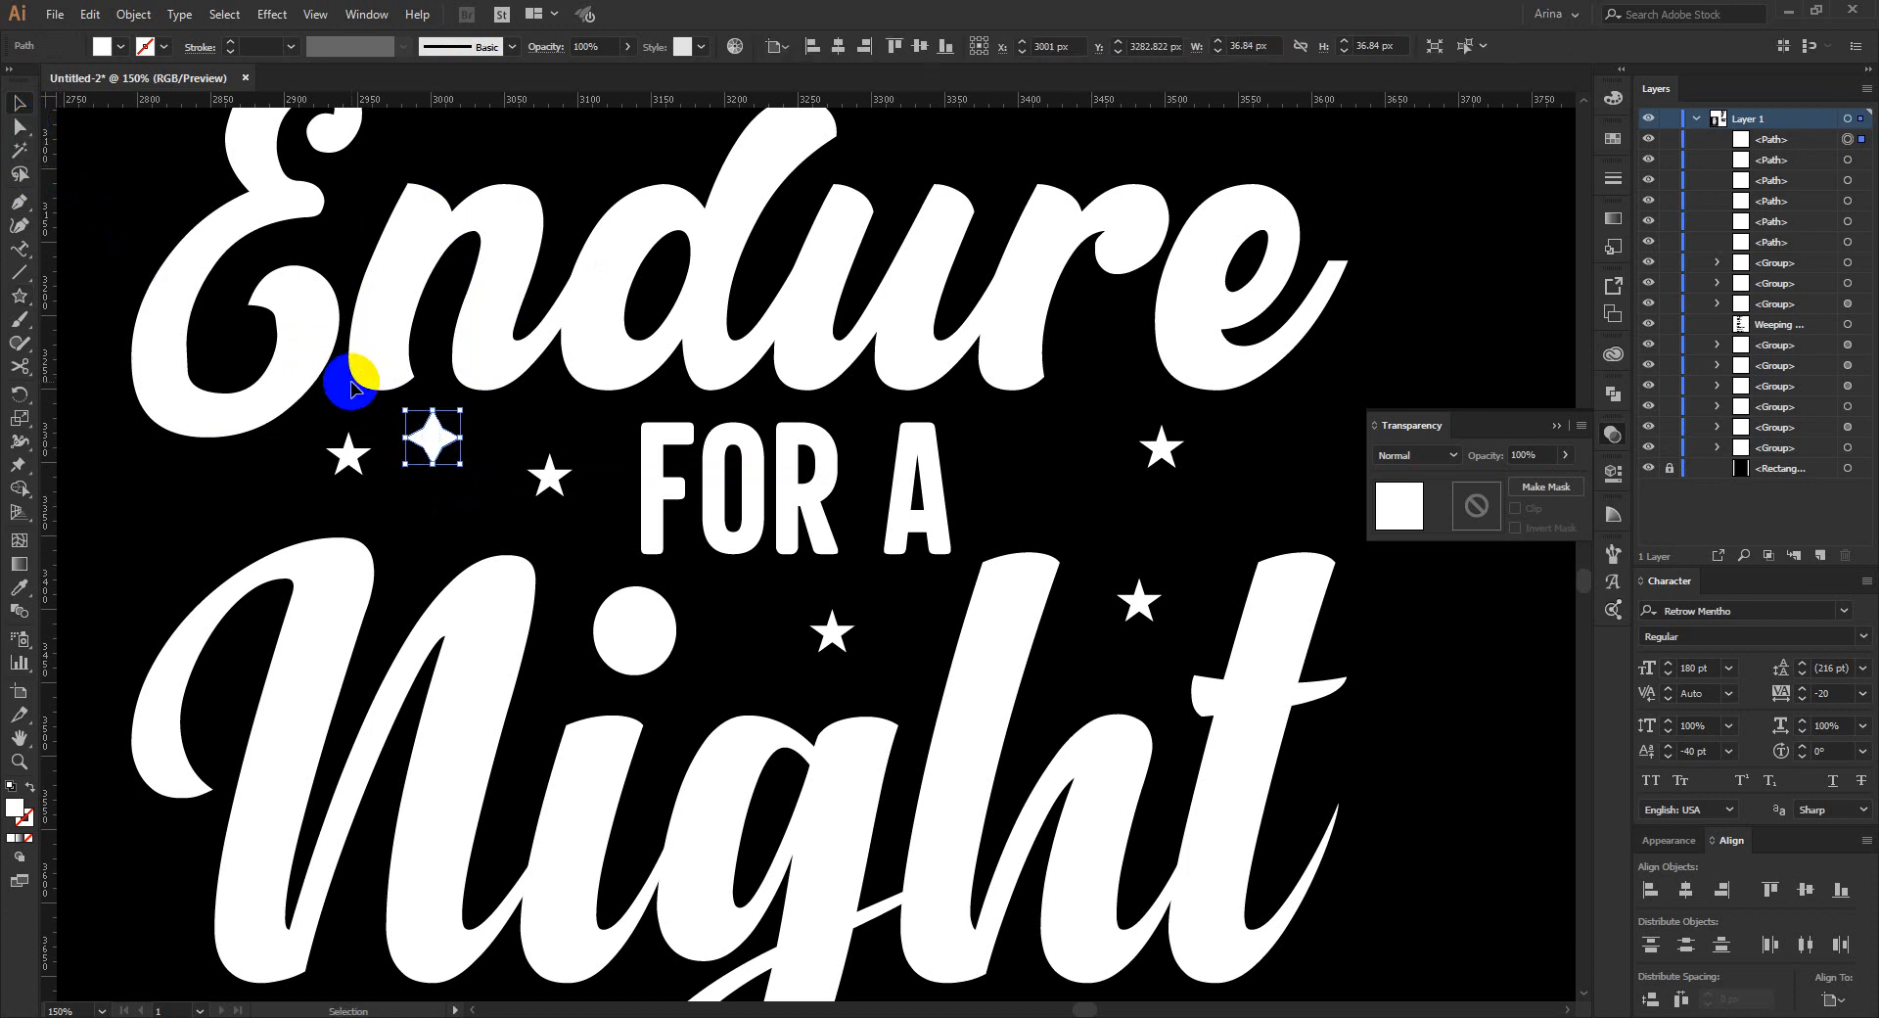
Pull the four-pointed star's inner anchor points toward its center to form thin, sharp rays.
scroll(405, 421, up, 1)
scroll(405, 421, up, 3)
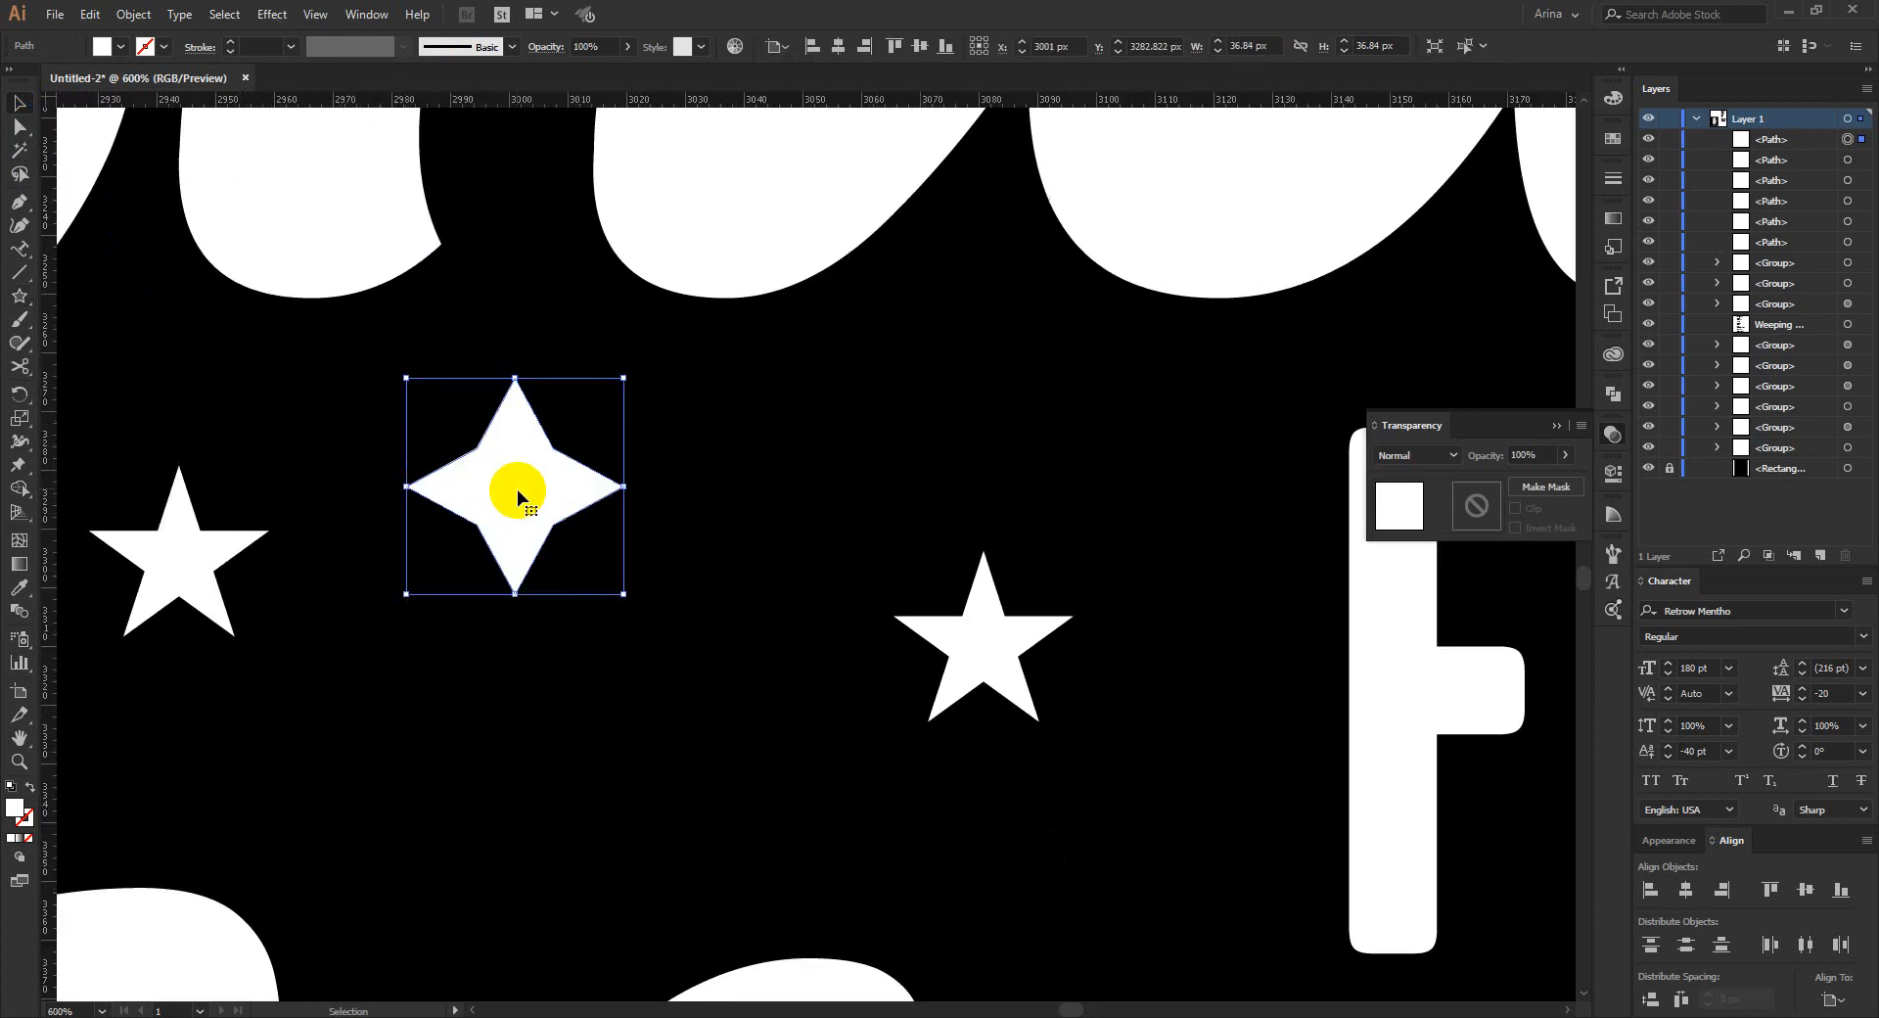
key(a)
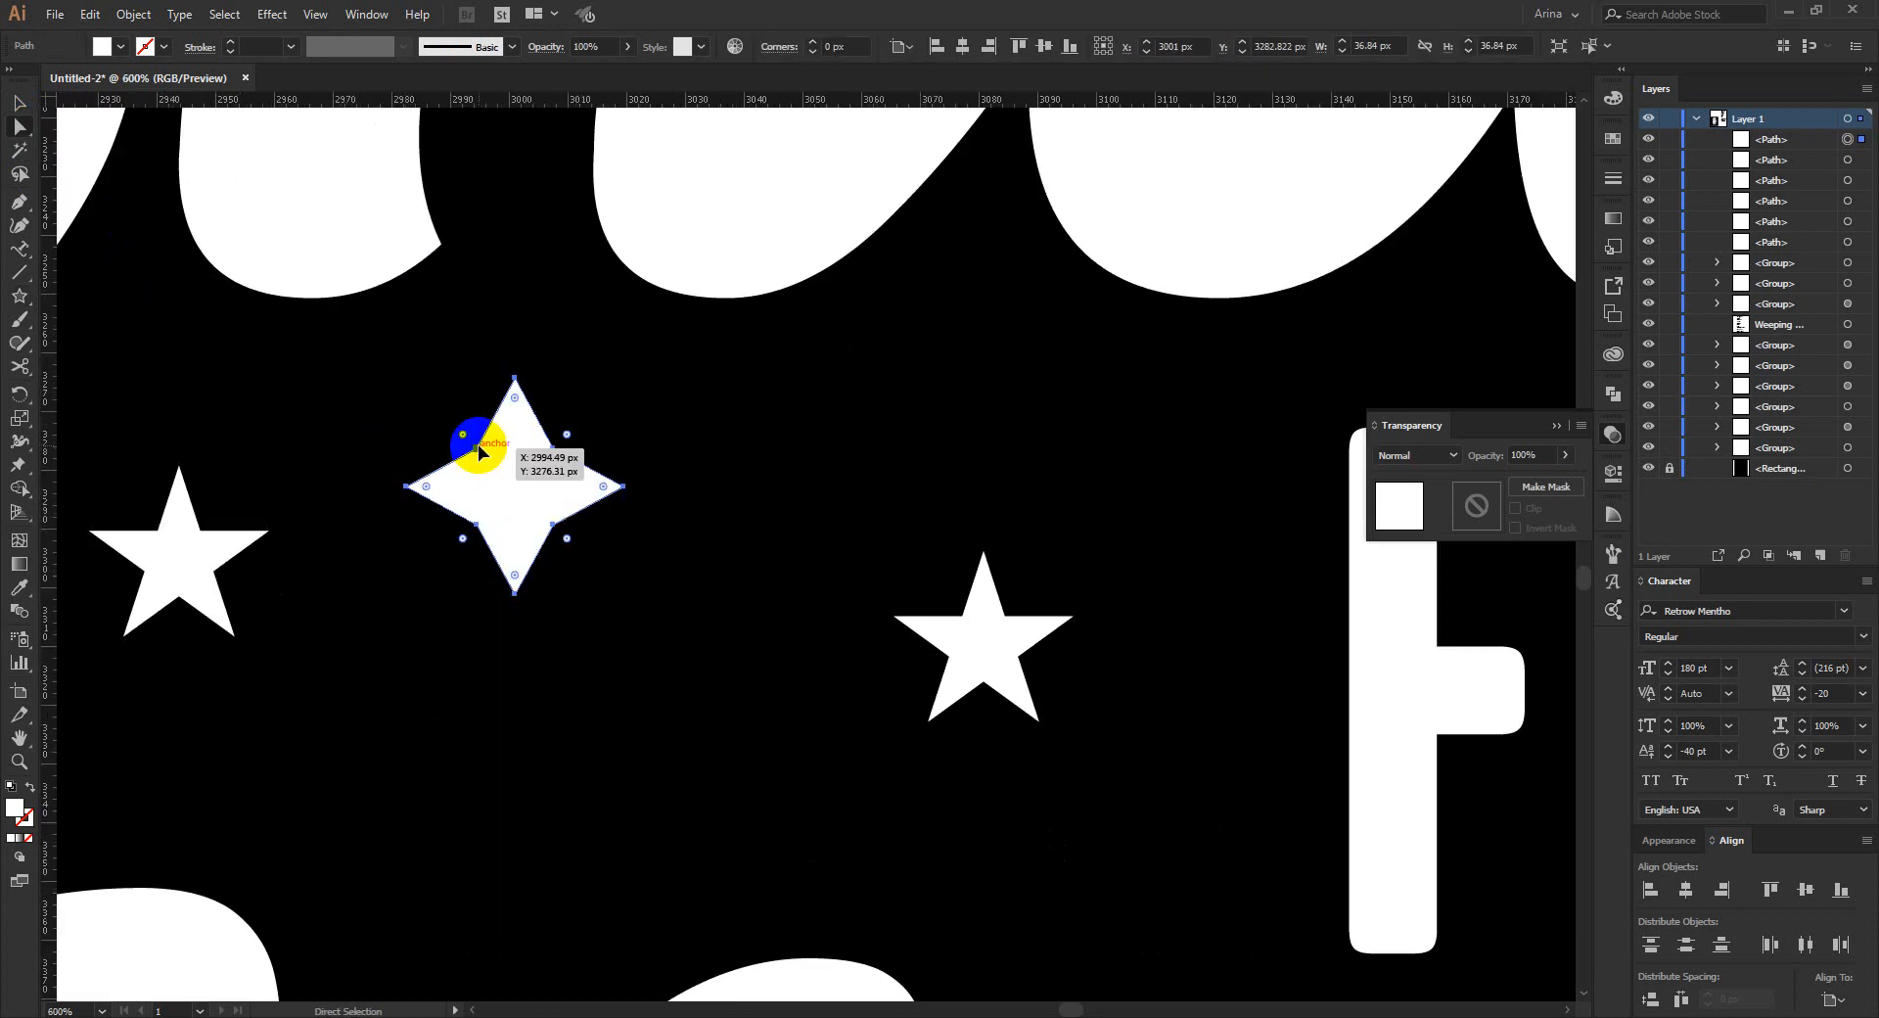
drag(479, 450, 529, 467)
key(v)
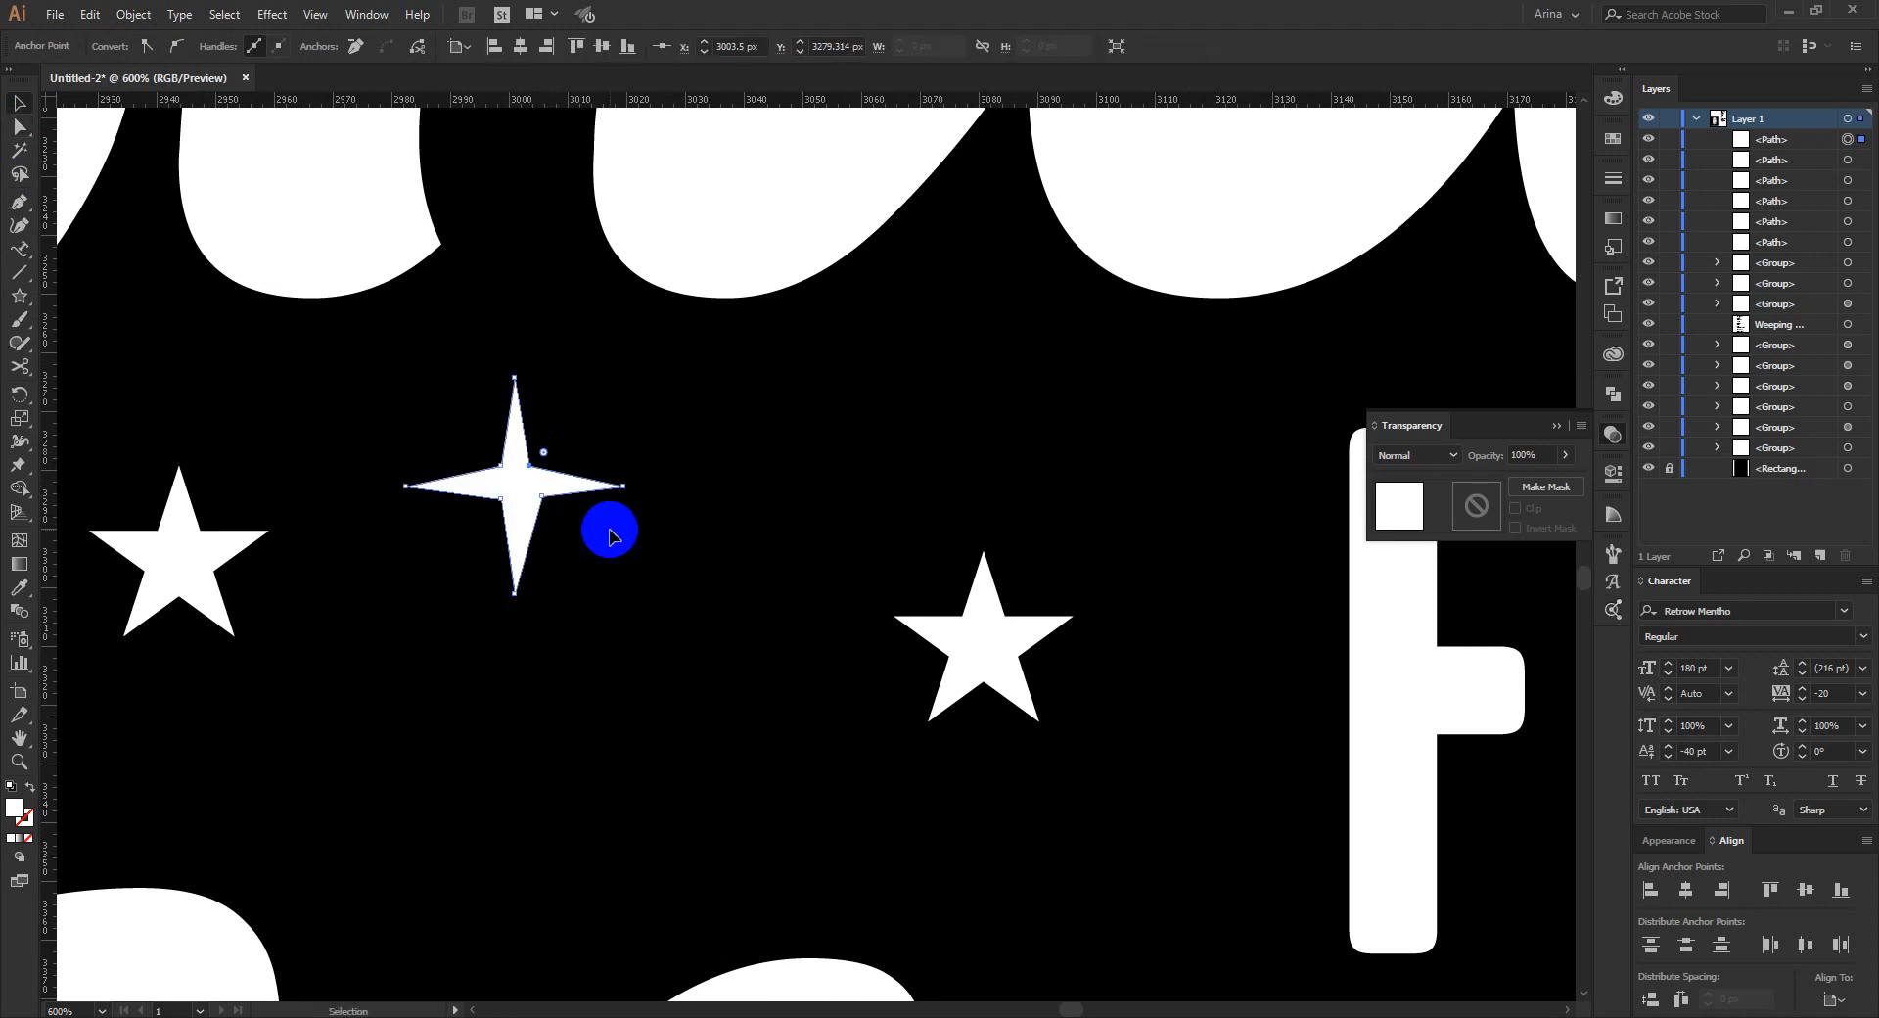
Duplicate the thin four-pointed star in place and rotate the copy 45° to form an eight-pointed sparkle.
click(704, 590)
drag(702, 596, 480, 445)
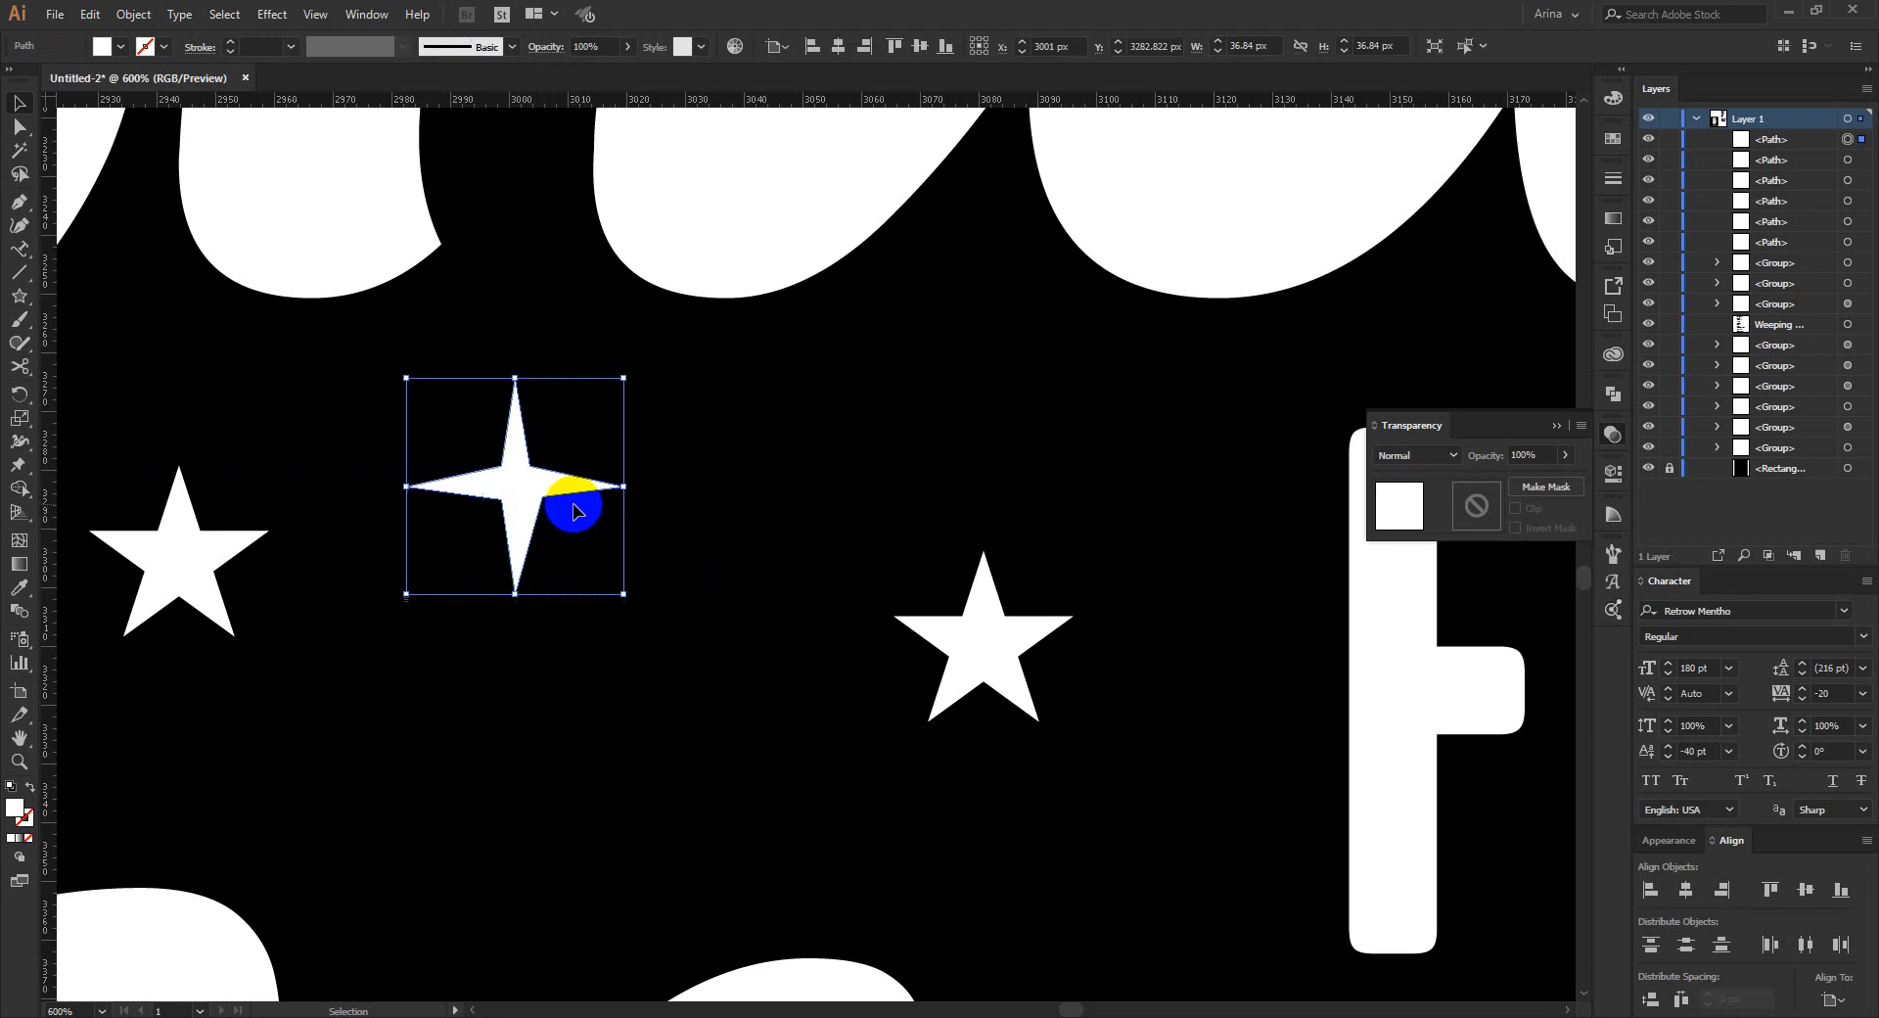
key(a)
key(v)
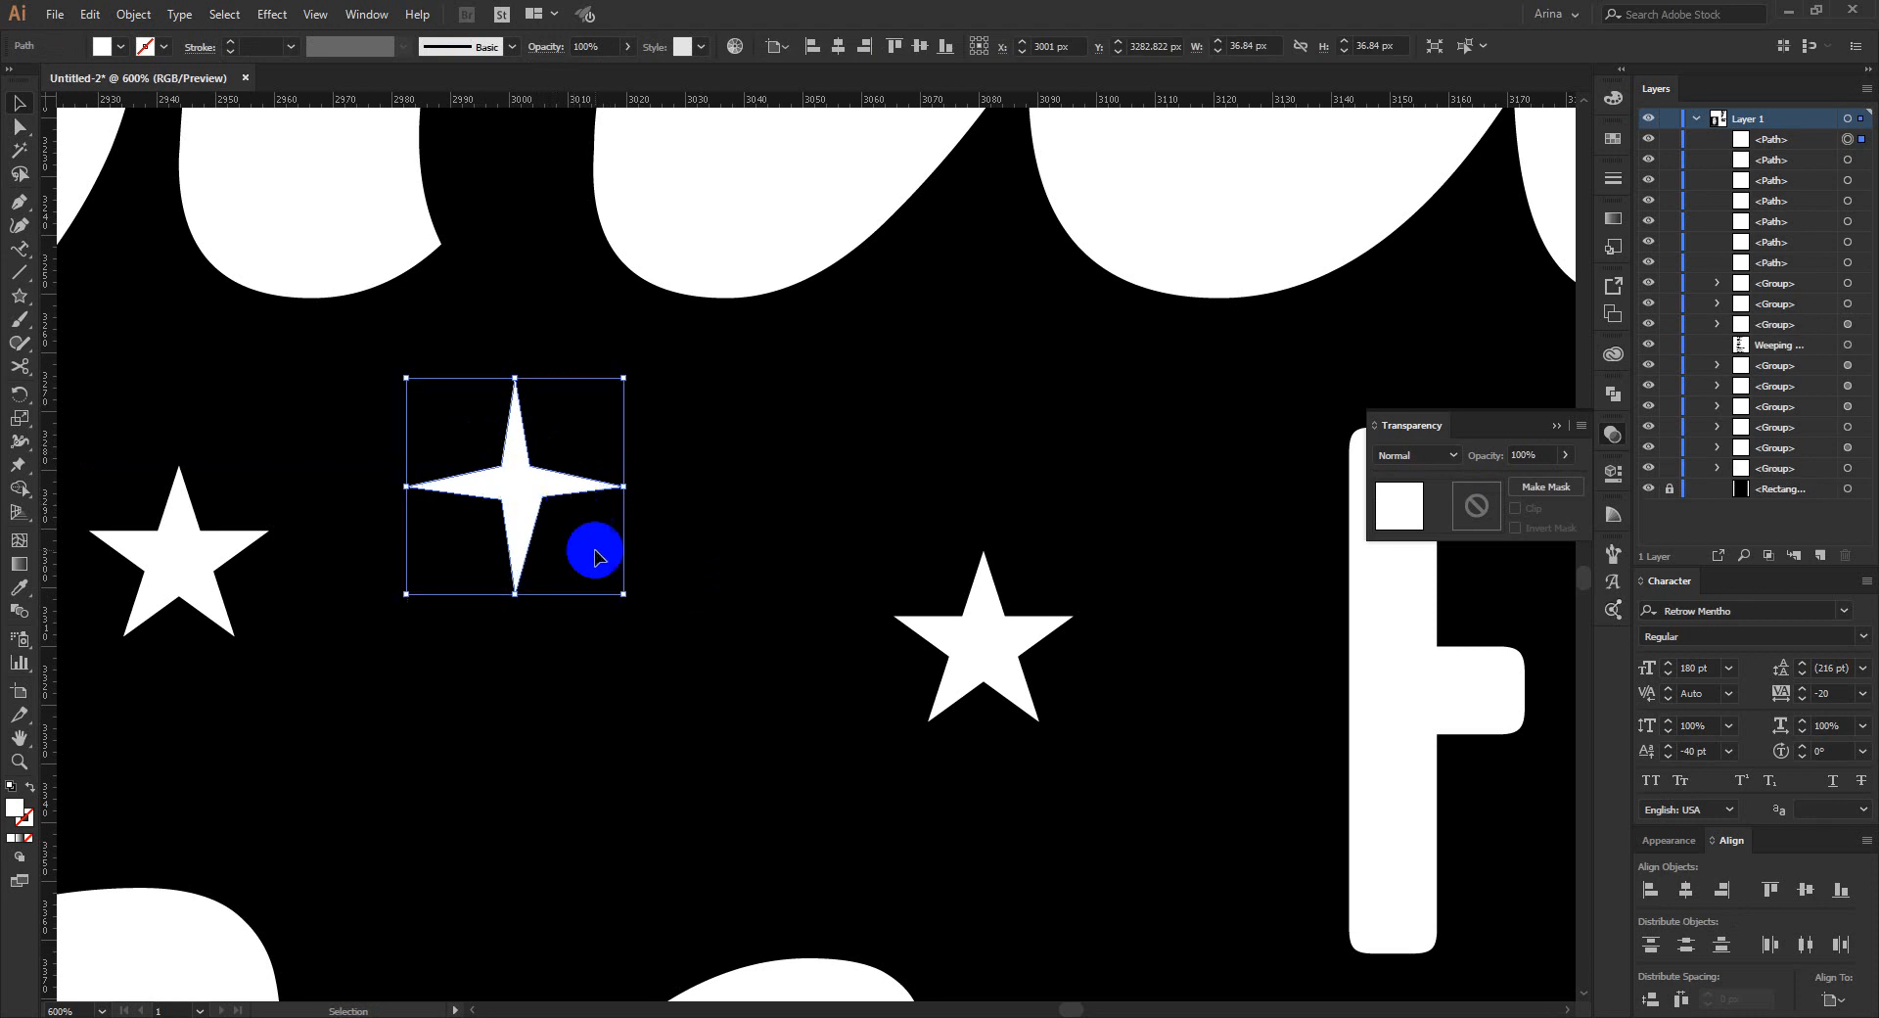
drag(628, 601, 567, 616)
click(679, 612)
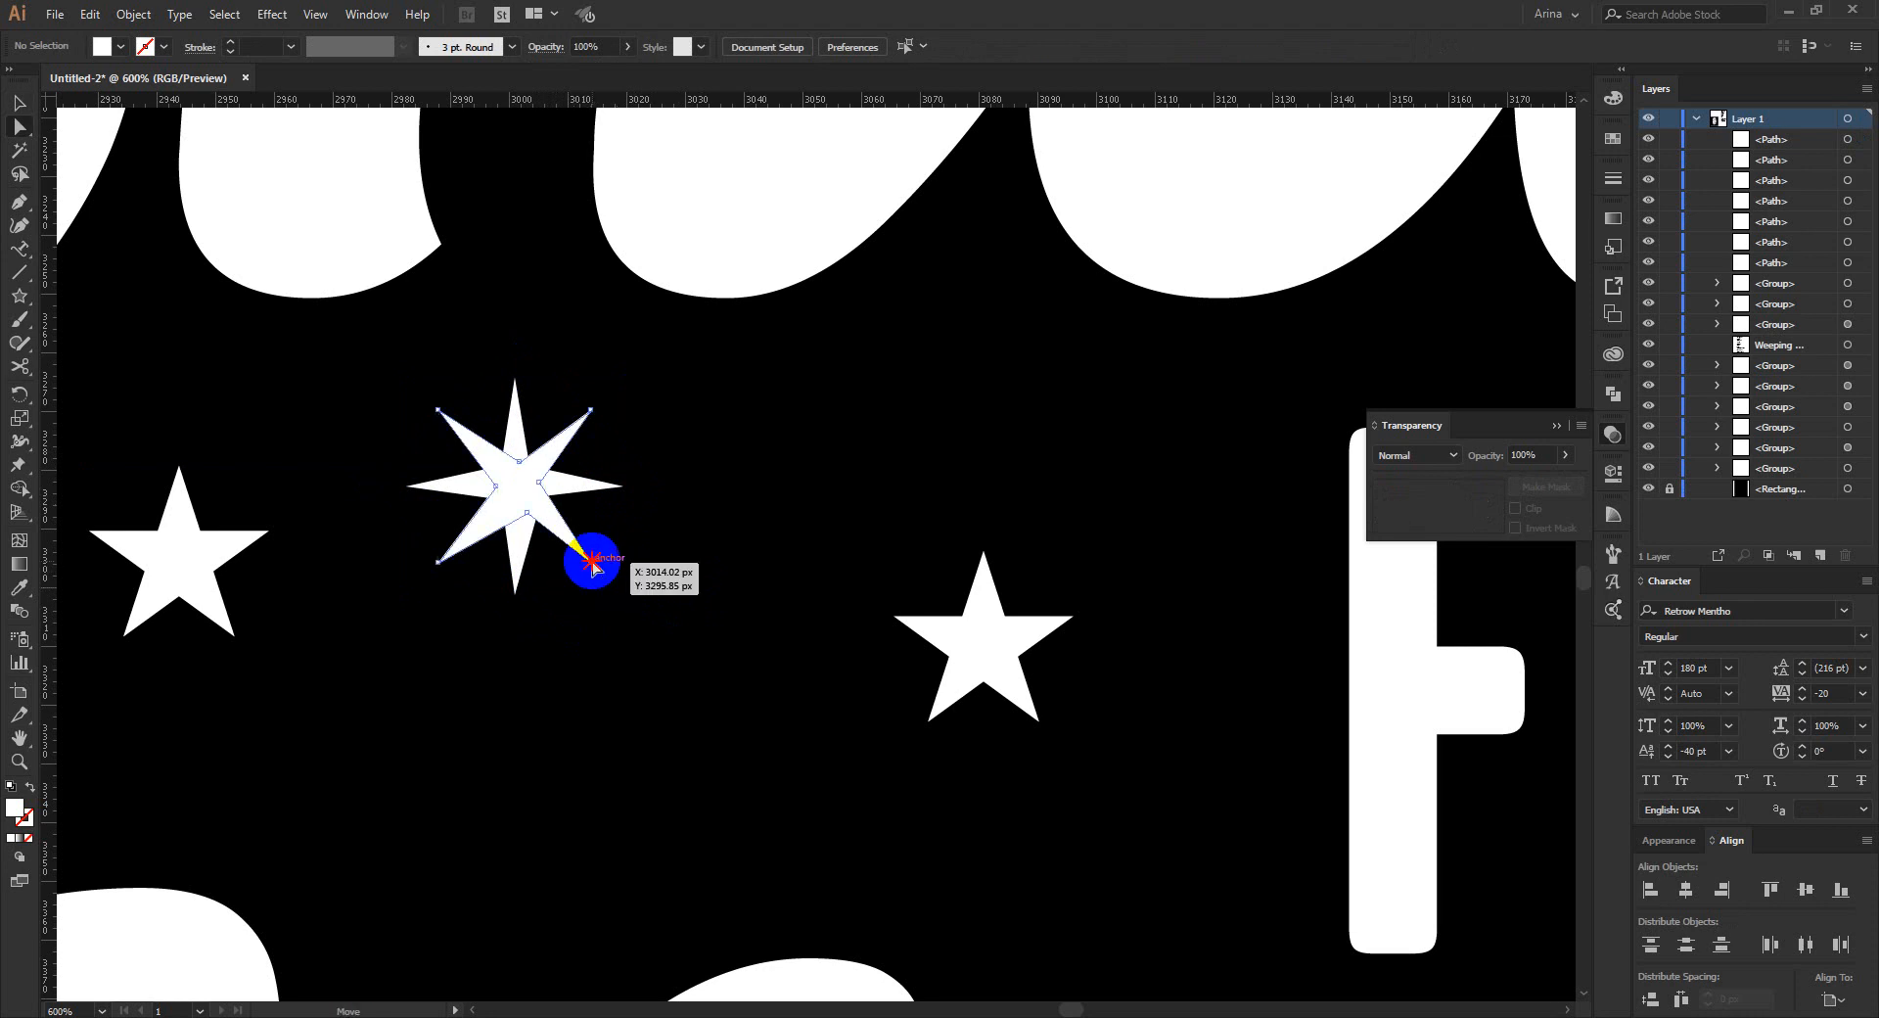
Lengthen the sparkle's top and two lower diagonal rays, and unite its two overlapping shapes into one about 40 × 48 px.
drag(591, 563, 446, 576)
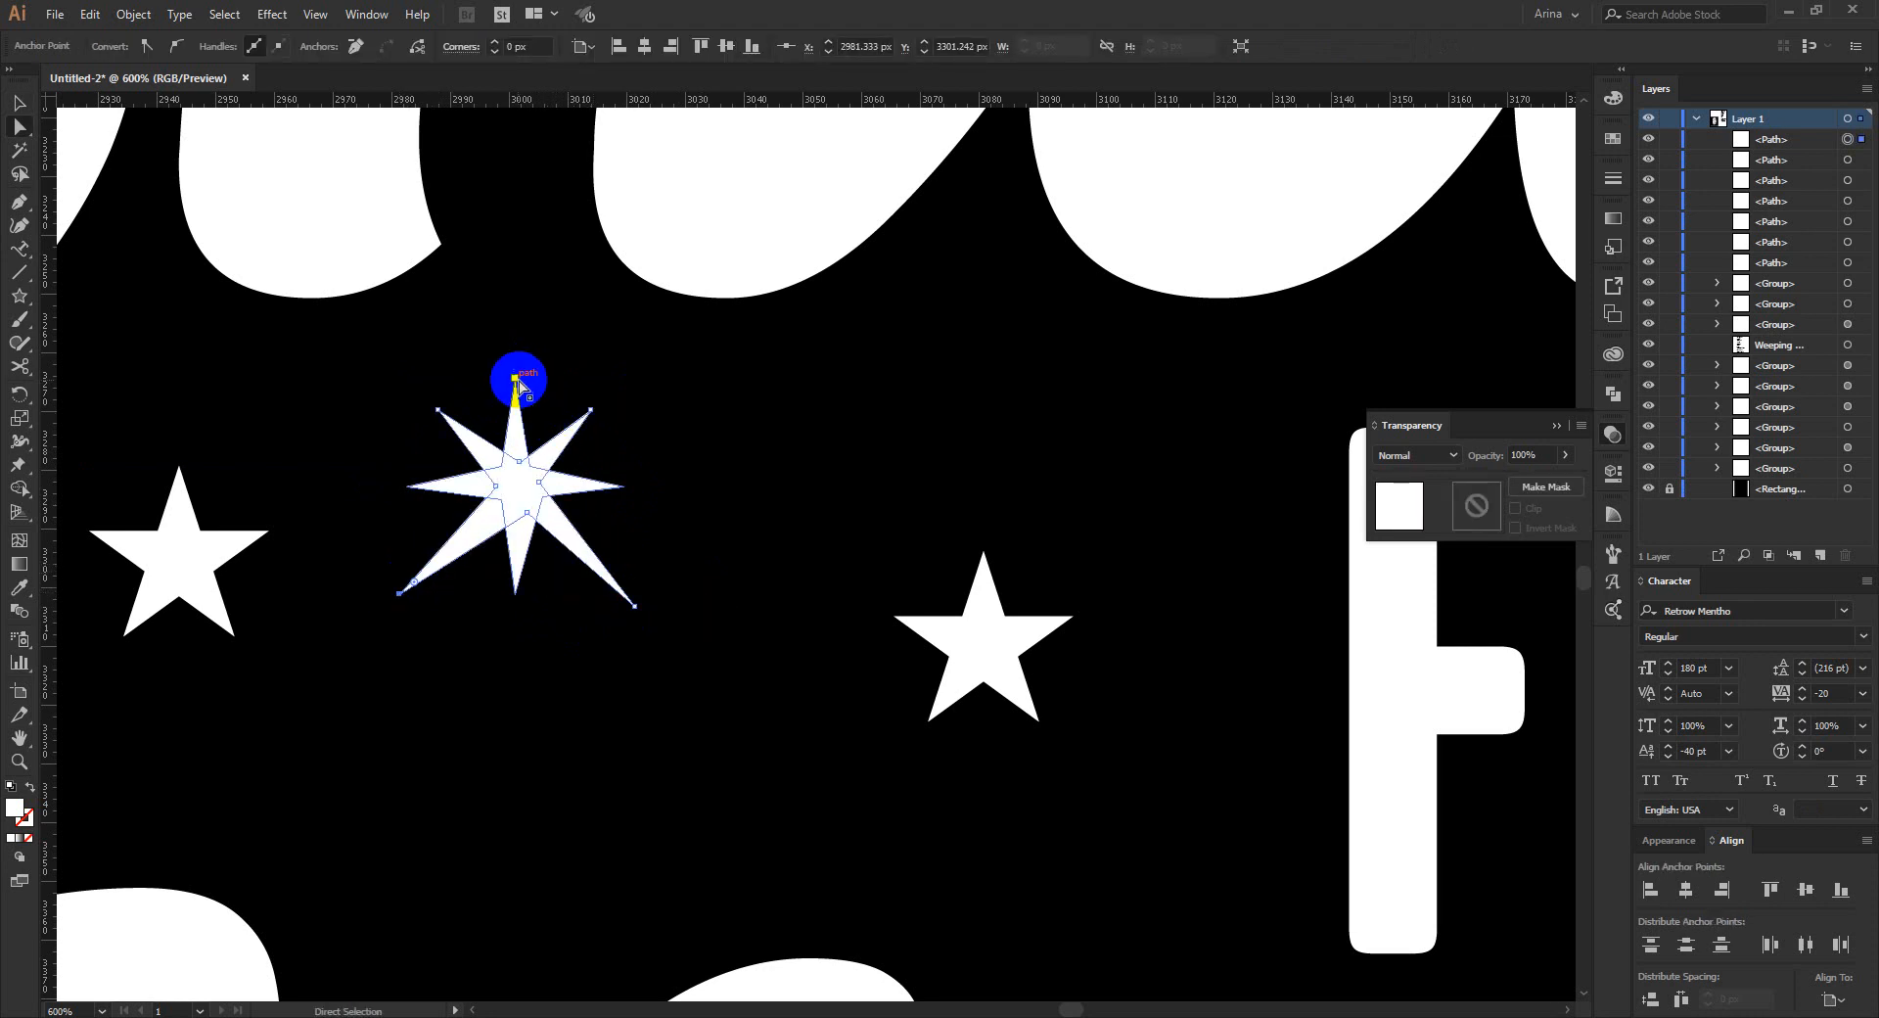
drag(517, 382, 516, 323)
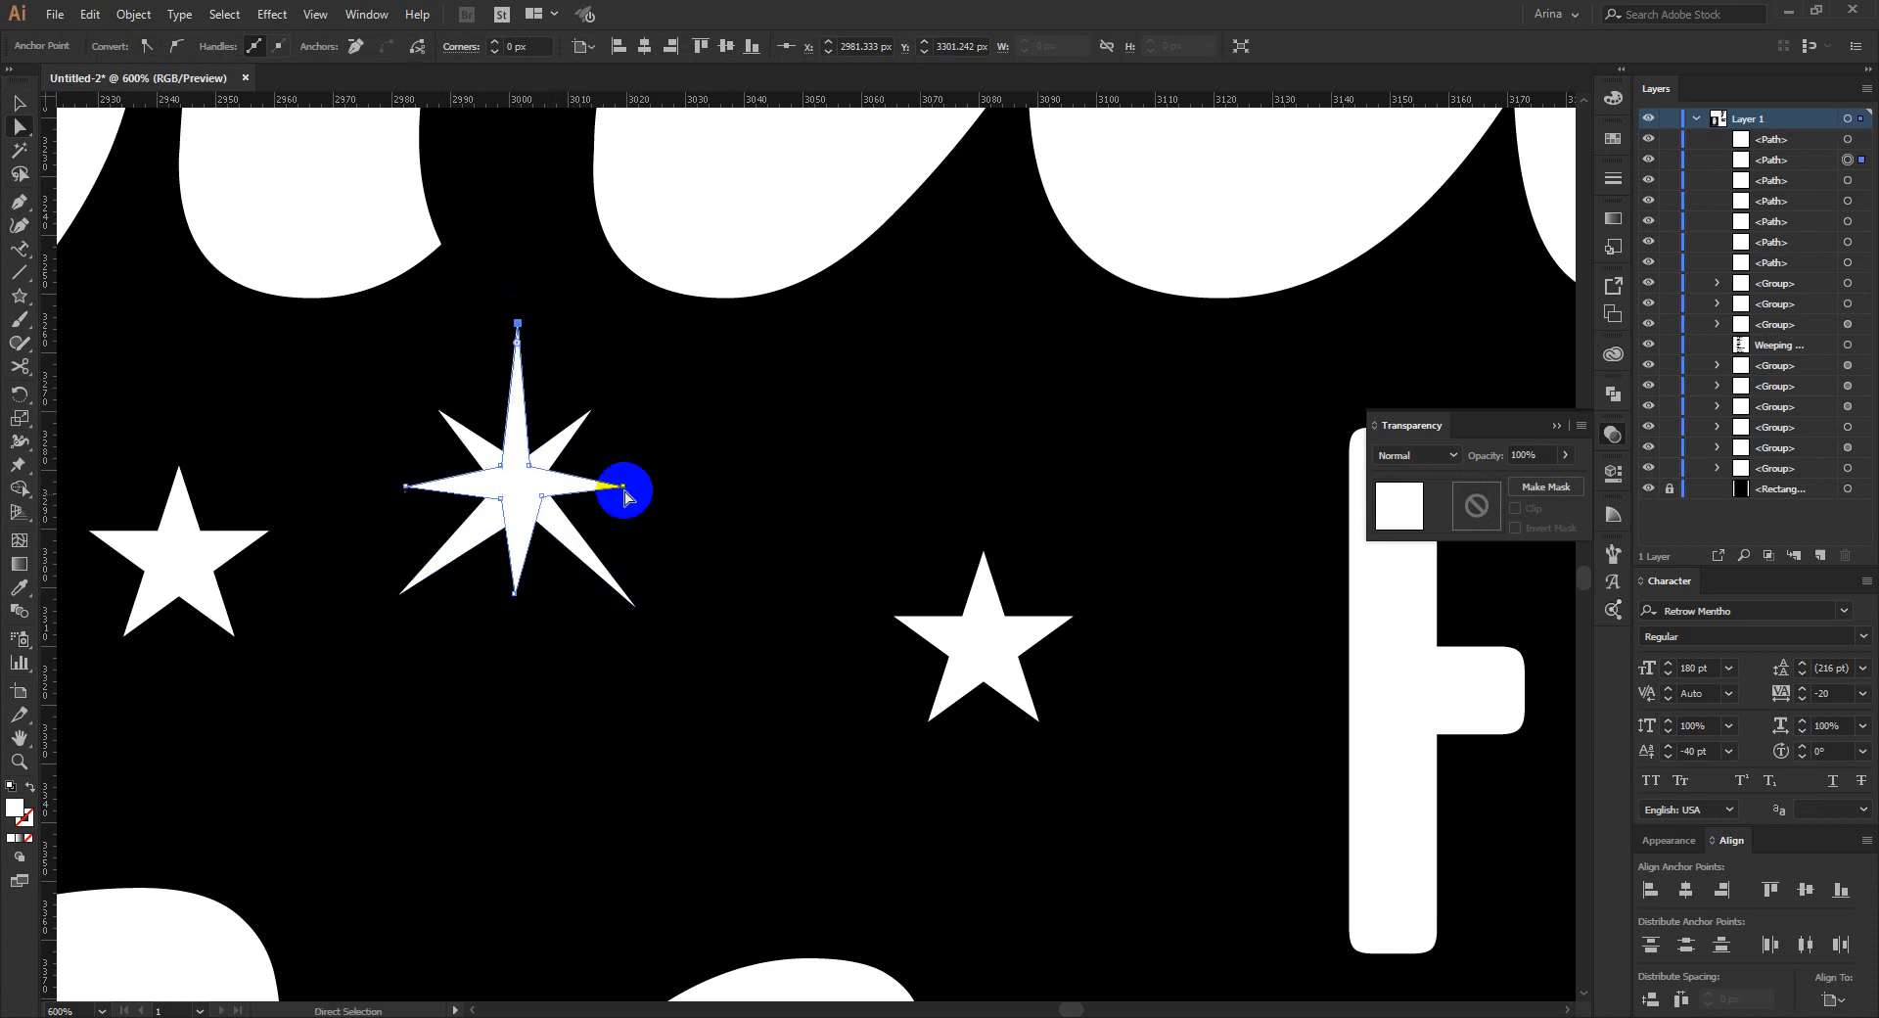
key(v)
drag(707, 578, 437, 451)
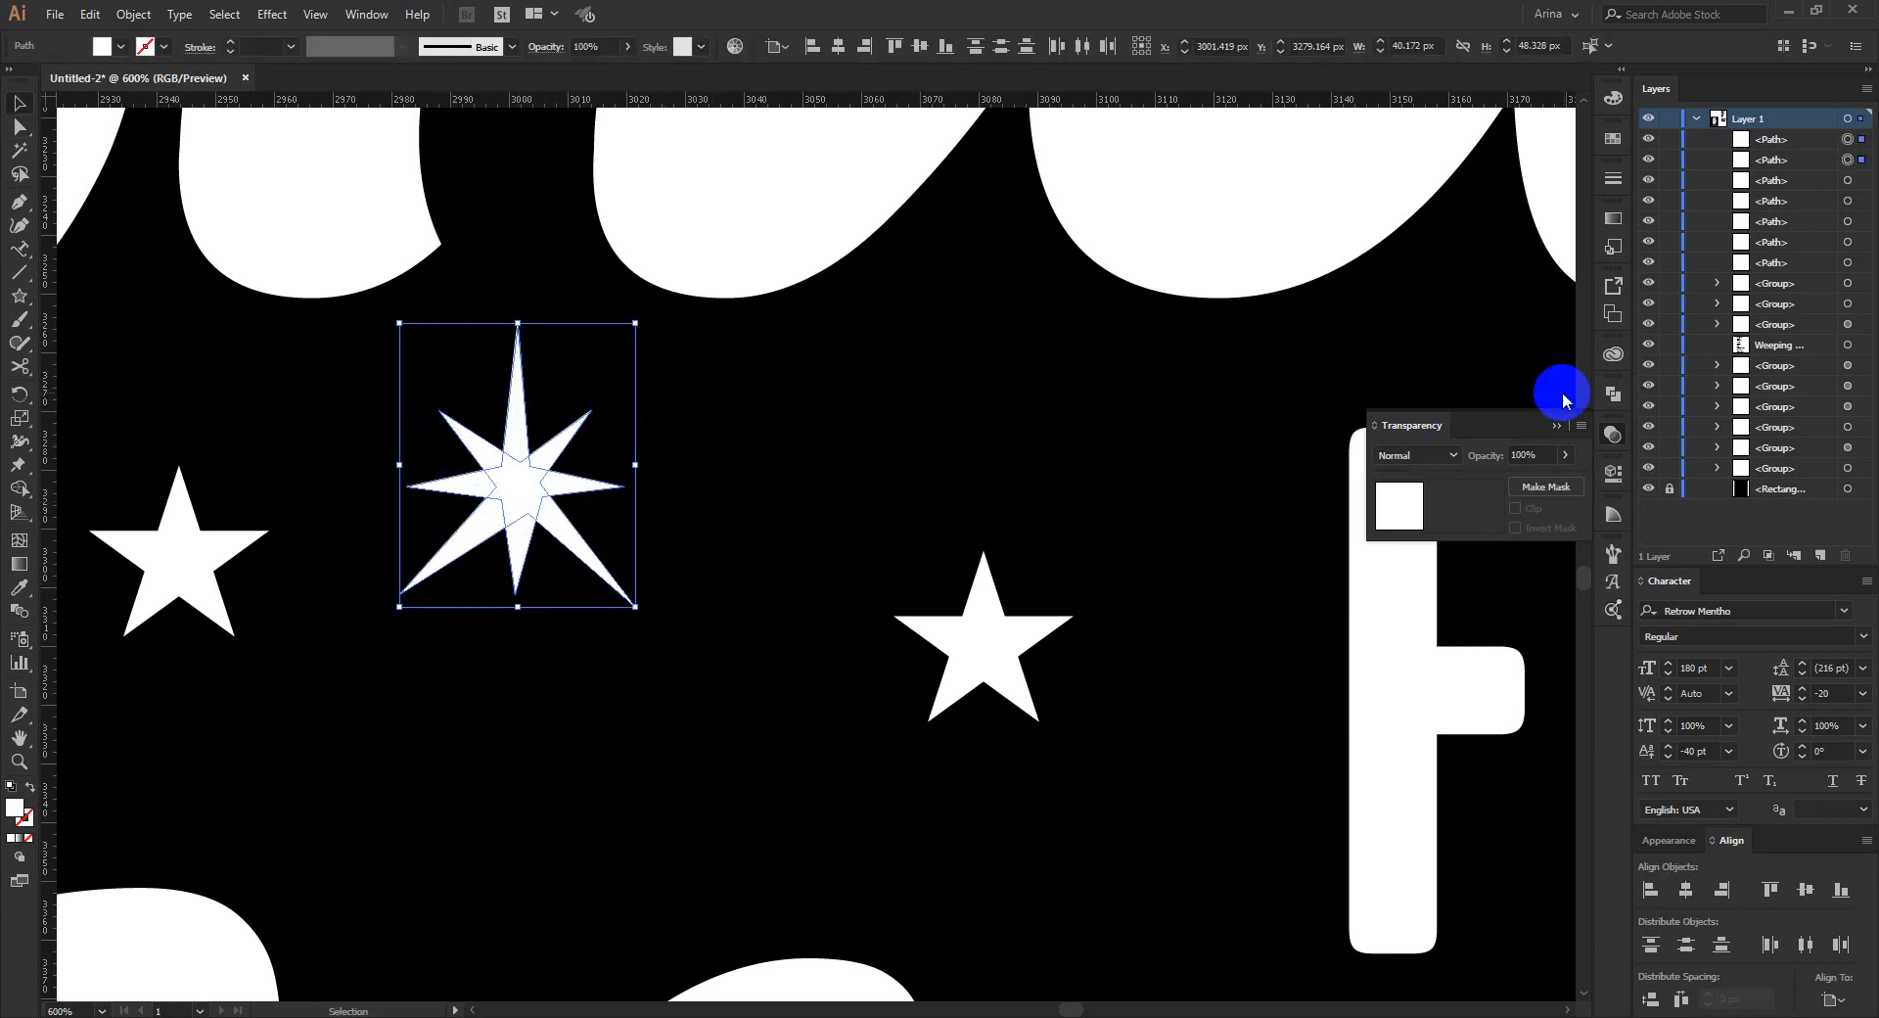
click(1611, 393)
click(1388, 434)
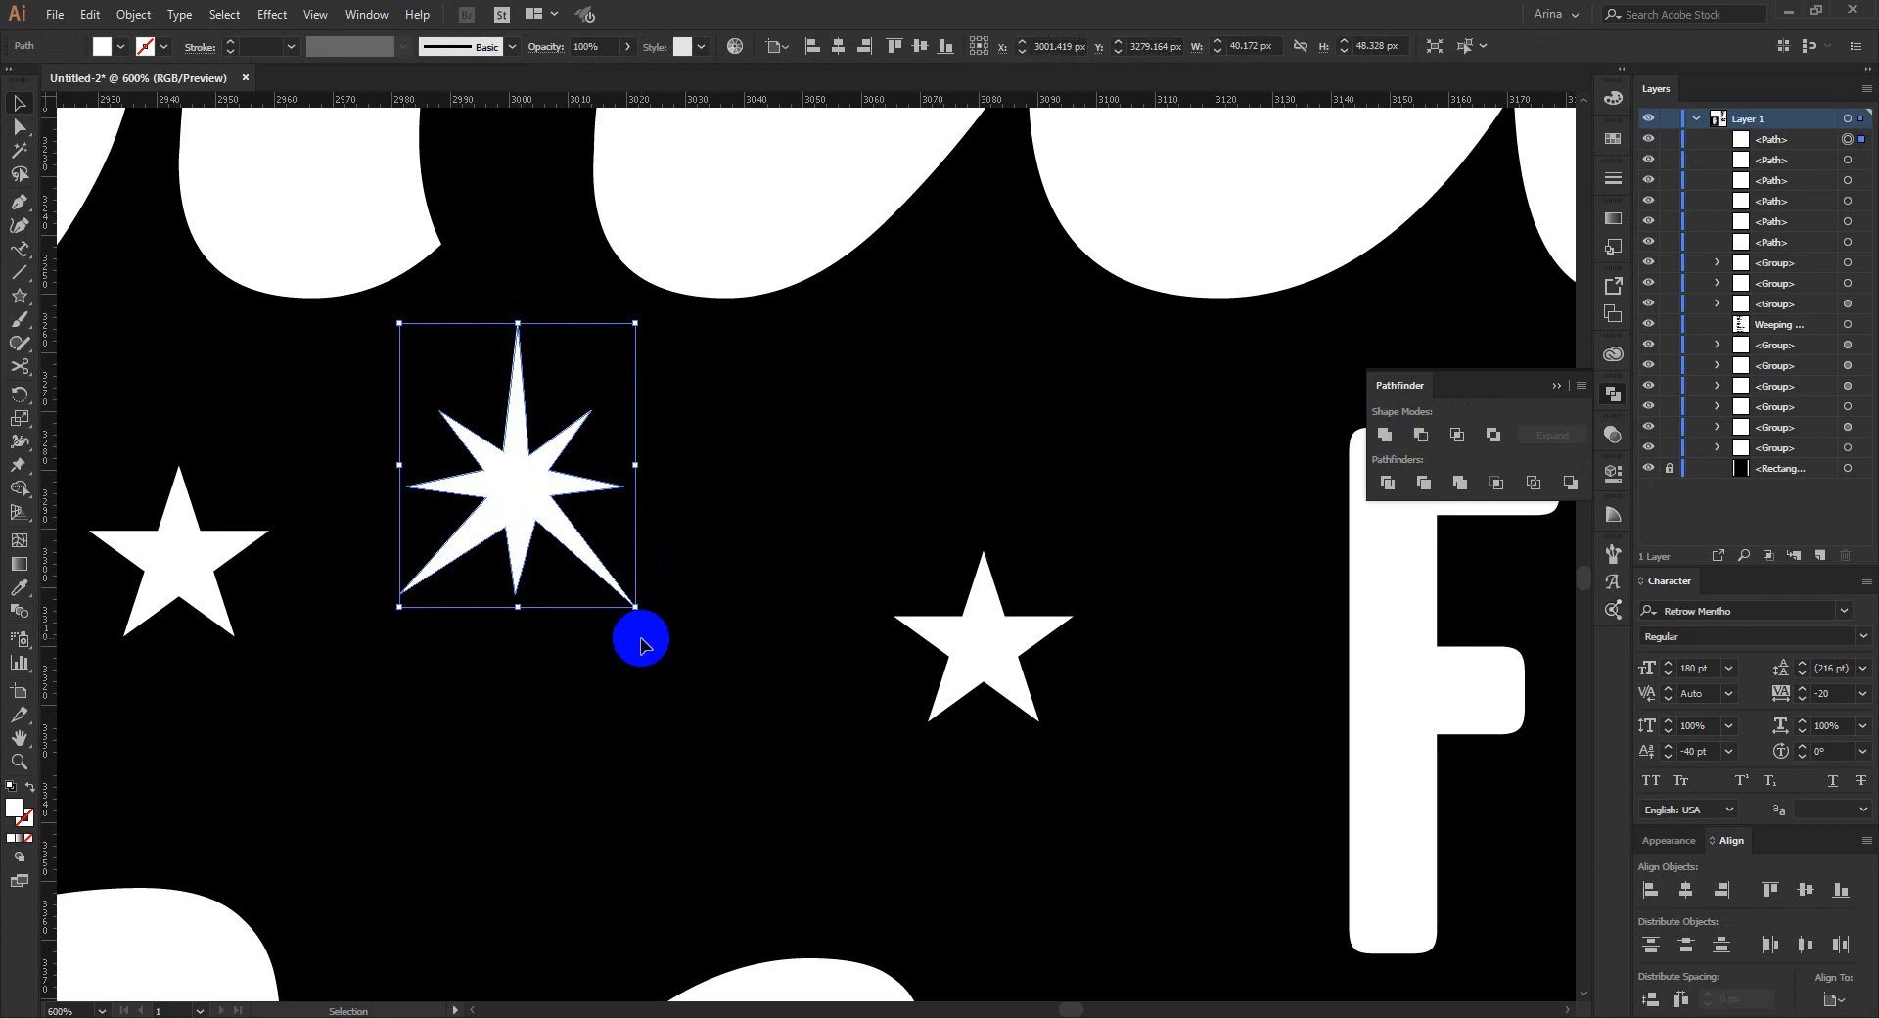
Scale the sparkle to about 28 × 34 px and scatter four copies among the stars near "Endure", "FOR A" and "Night".
click(532, 588)
scroll(532, 592, down, 4)
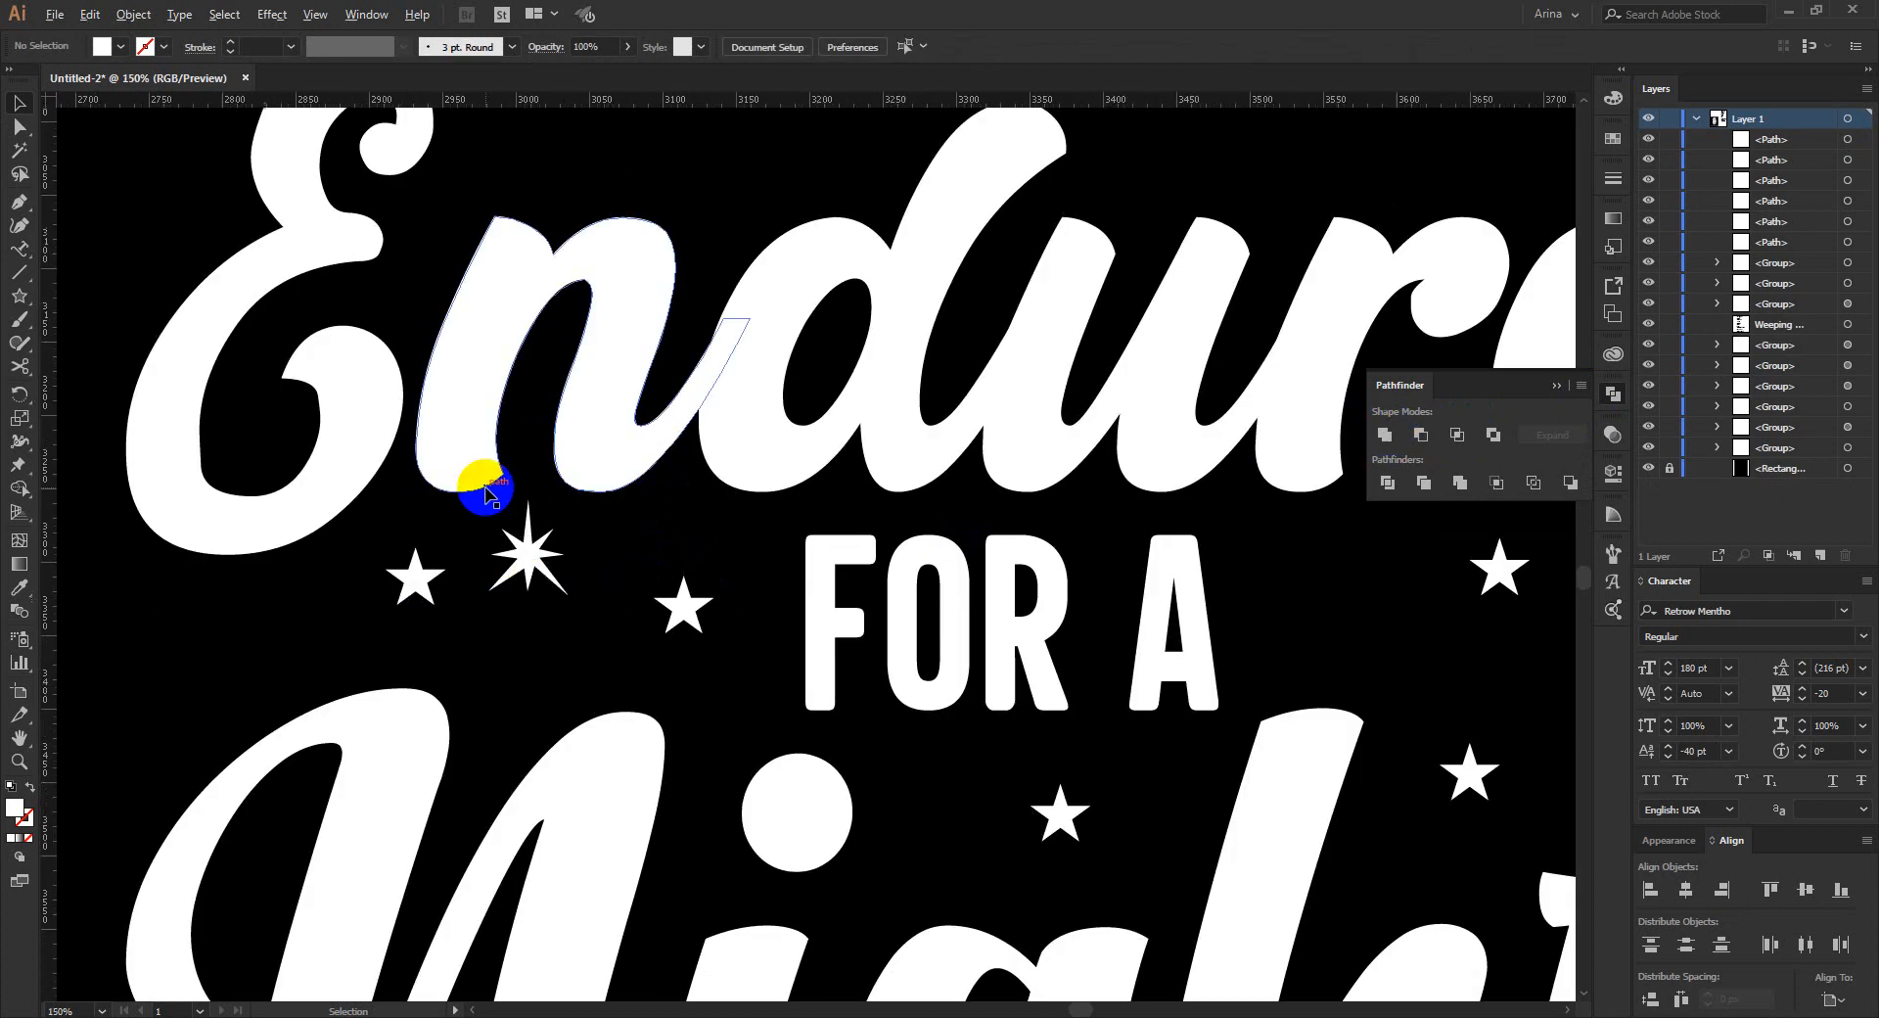
drag(526, 538, 528, 619)
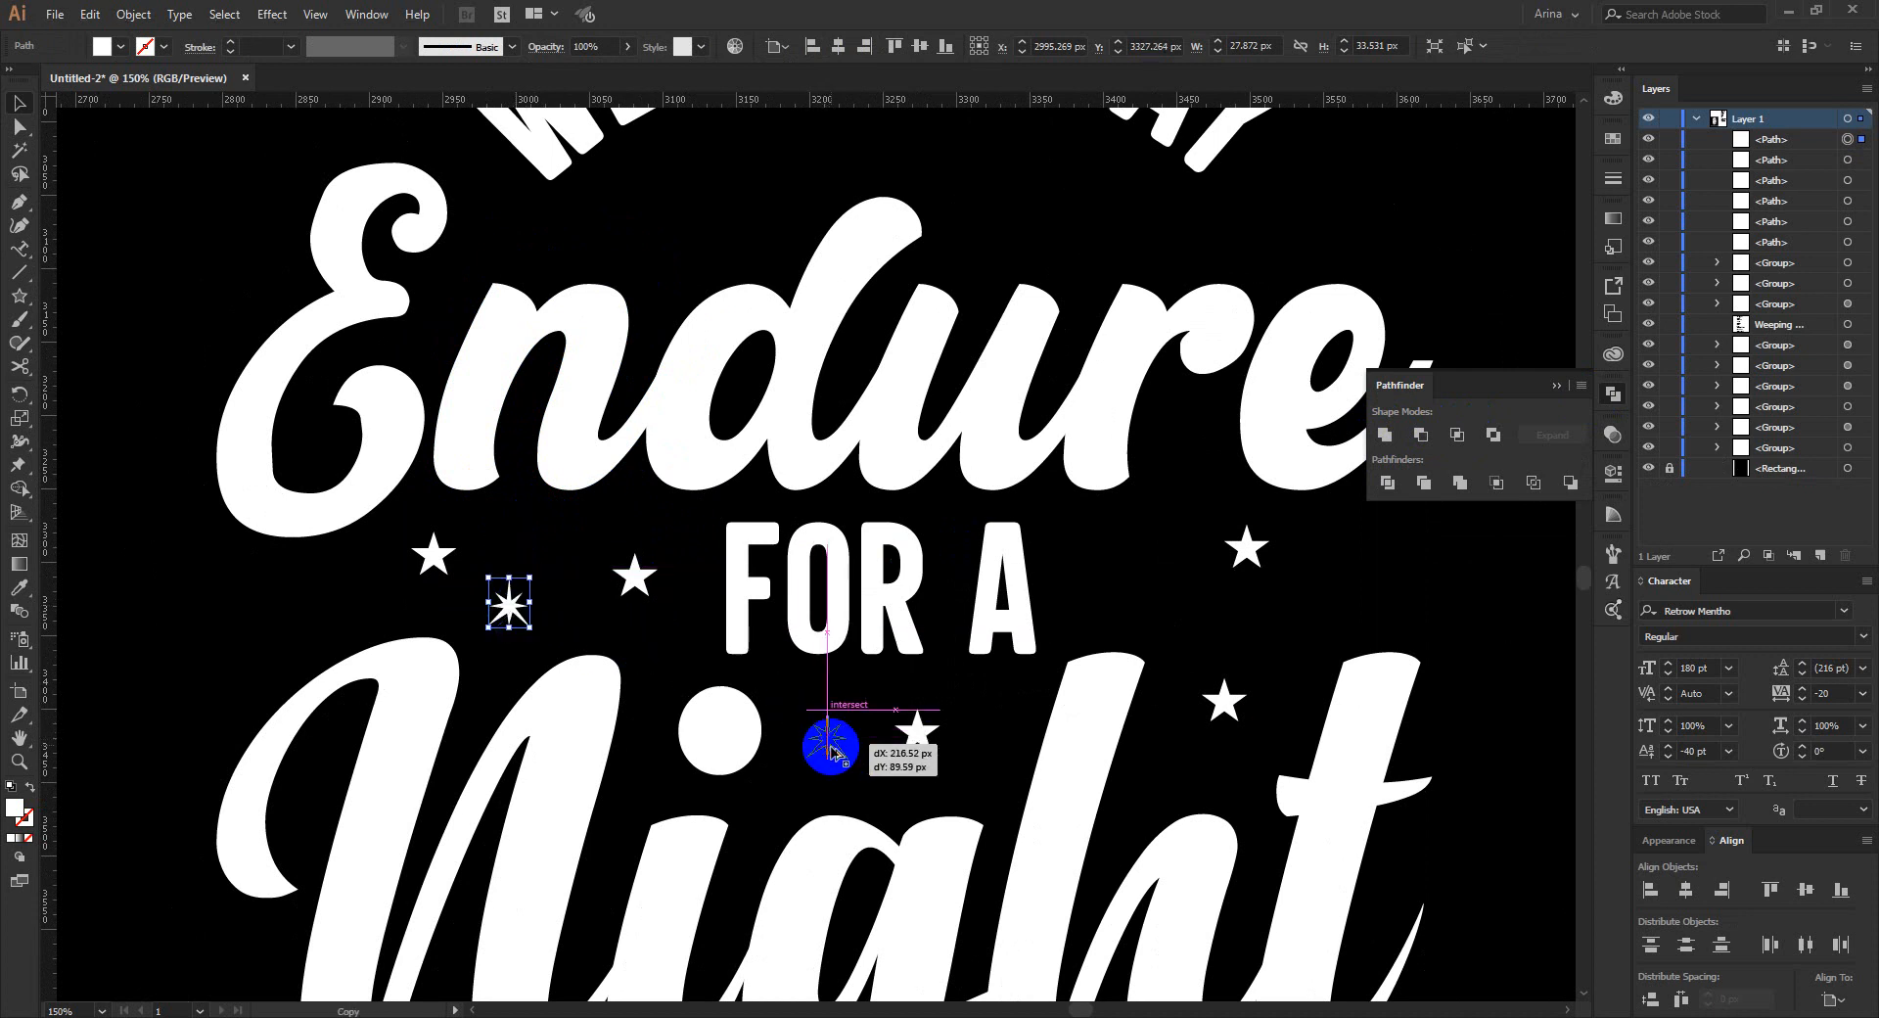
drag(832, 736, 1116, 555)
drag(1116, 555, 1195, 445)
click(1193, 615)
drag(1194, 614, 902, 583)
scroll(985, 587, down, 1)
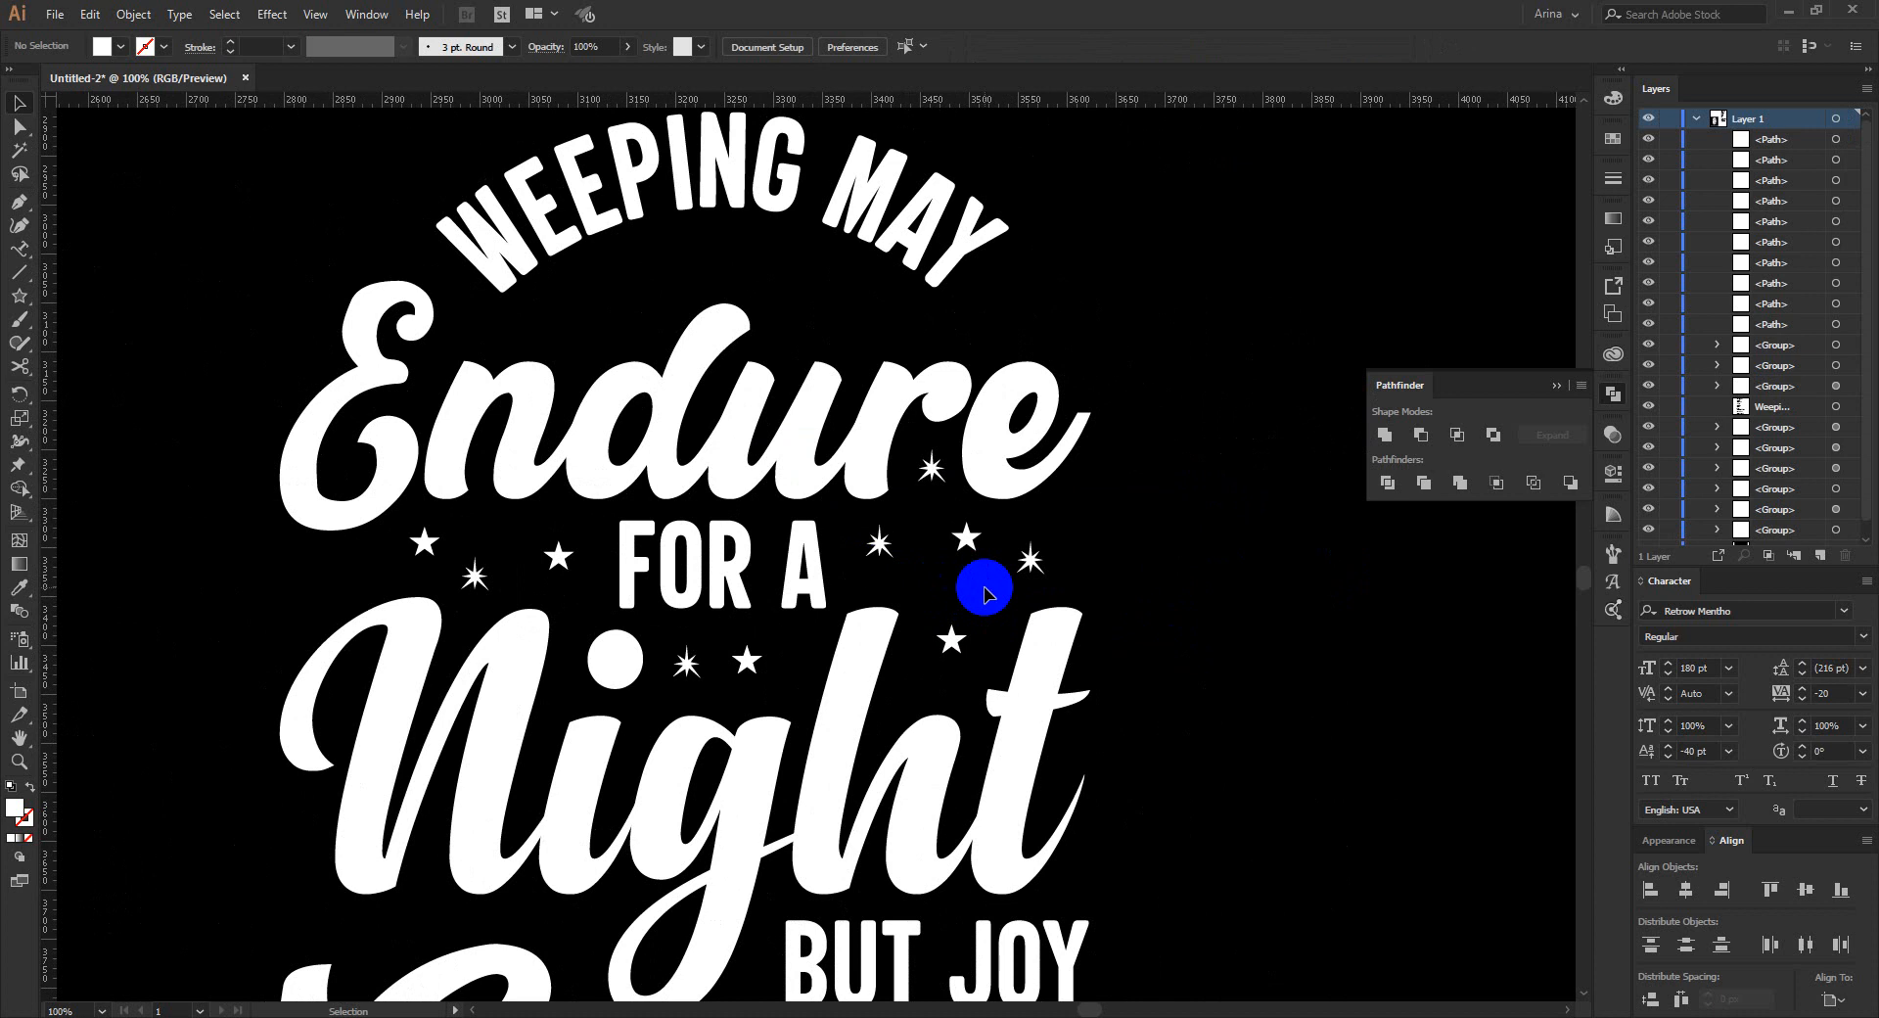
click(1213, 606)
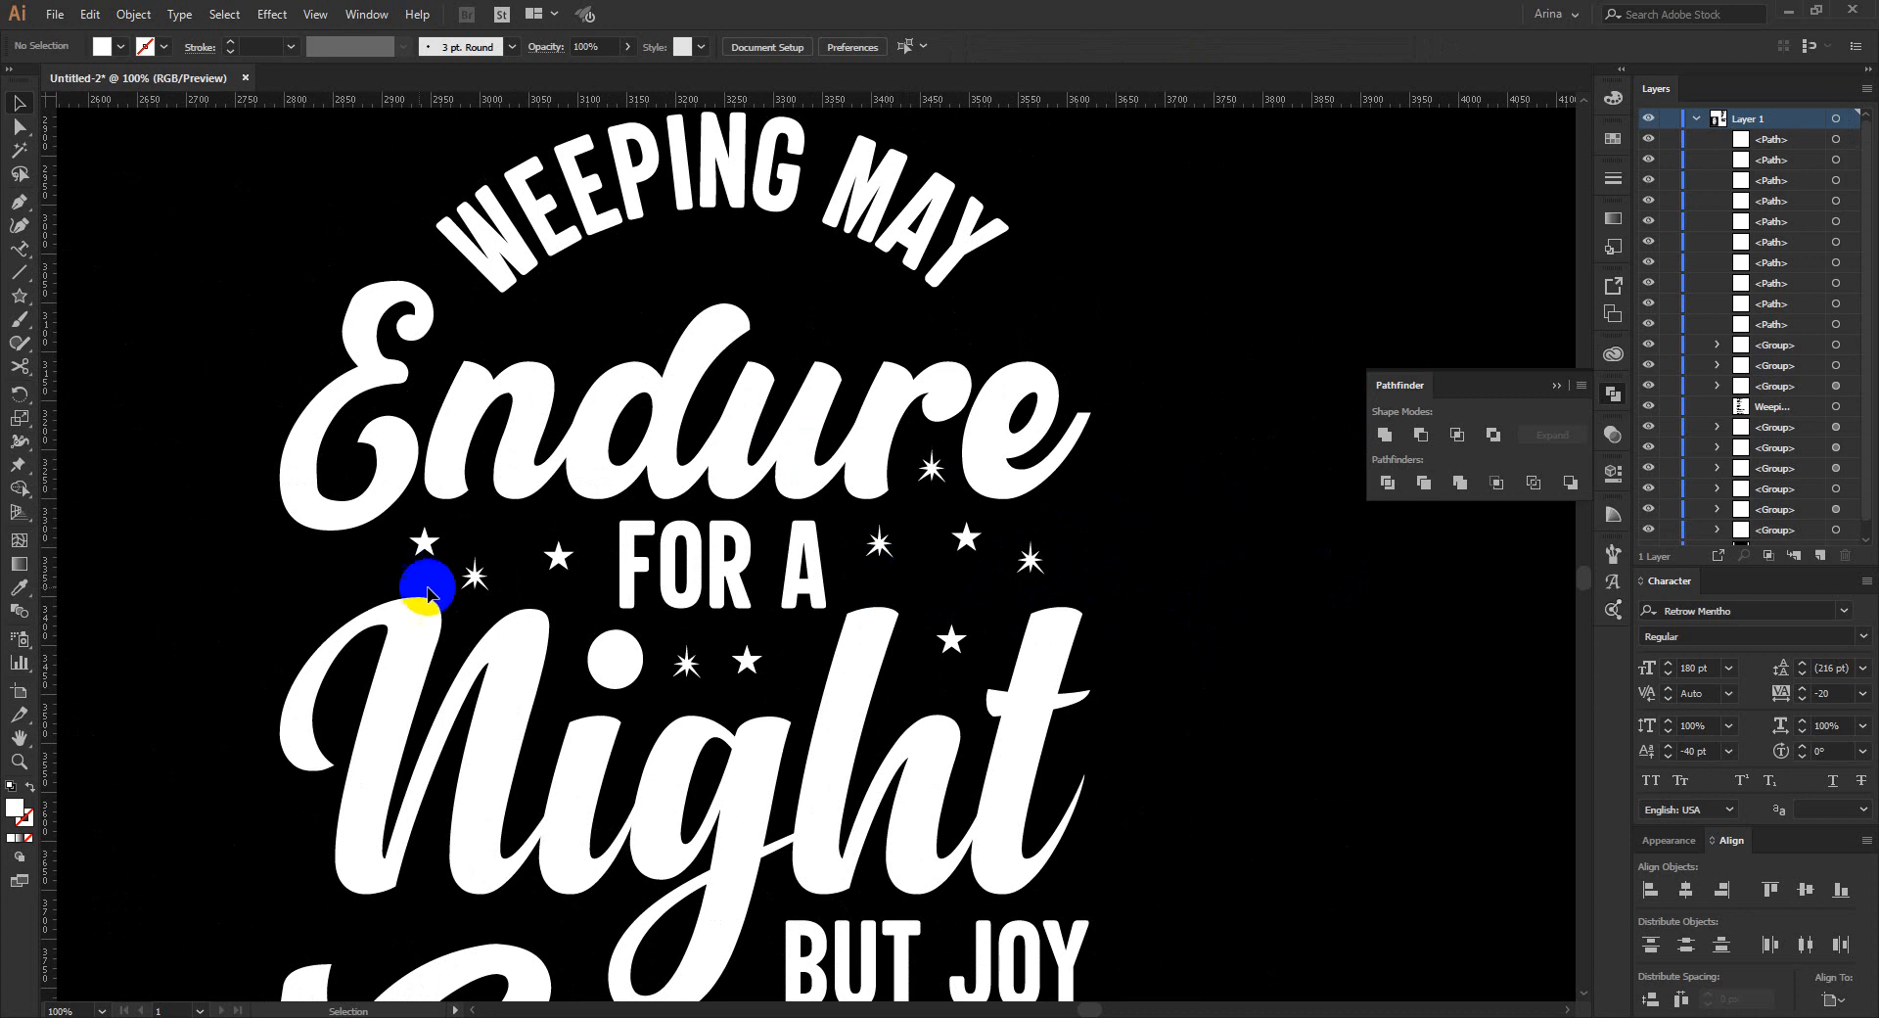
click(301, 566)
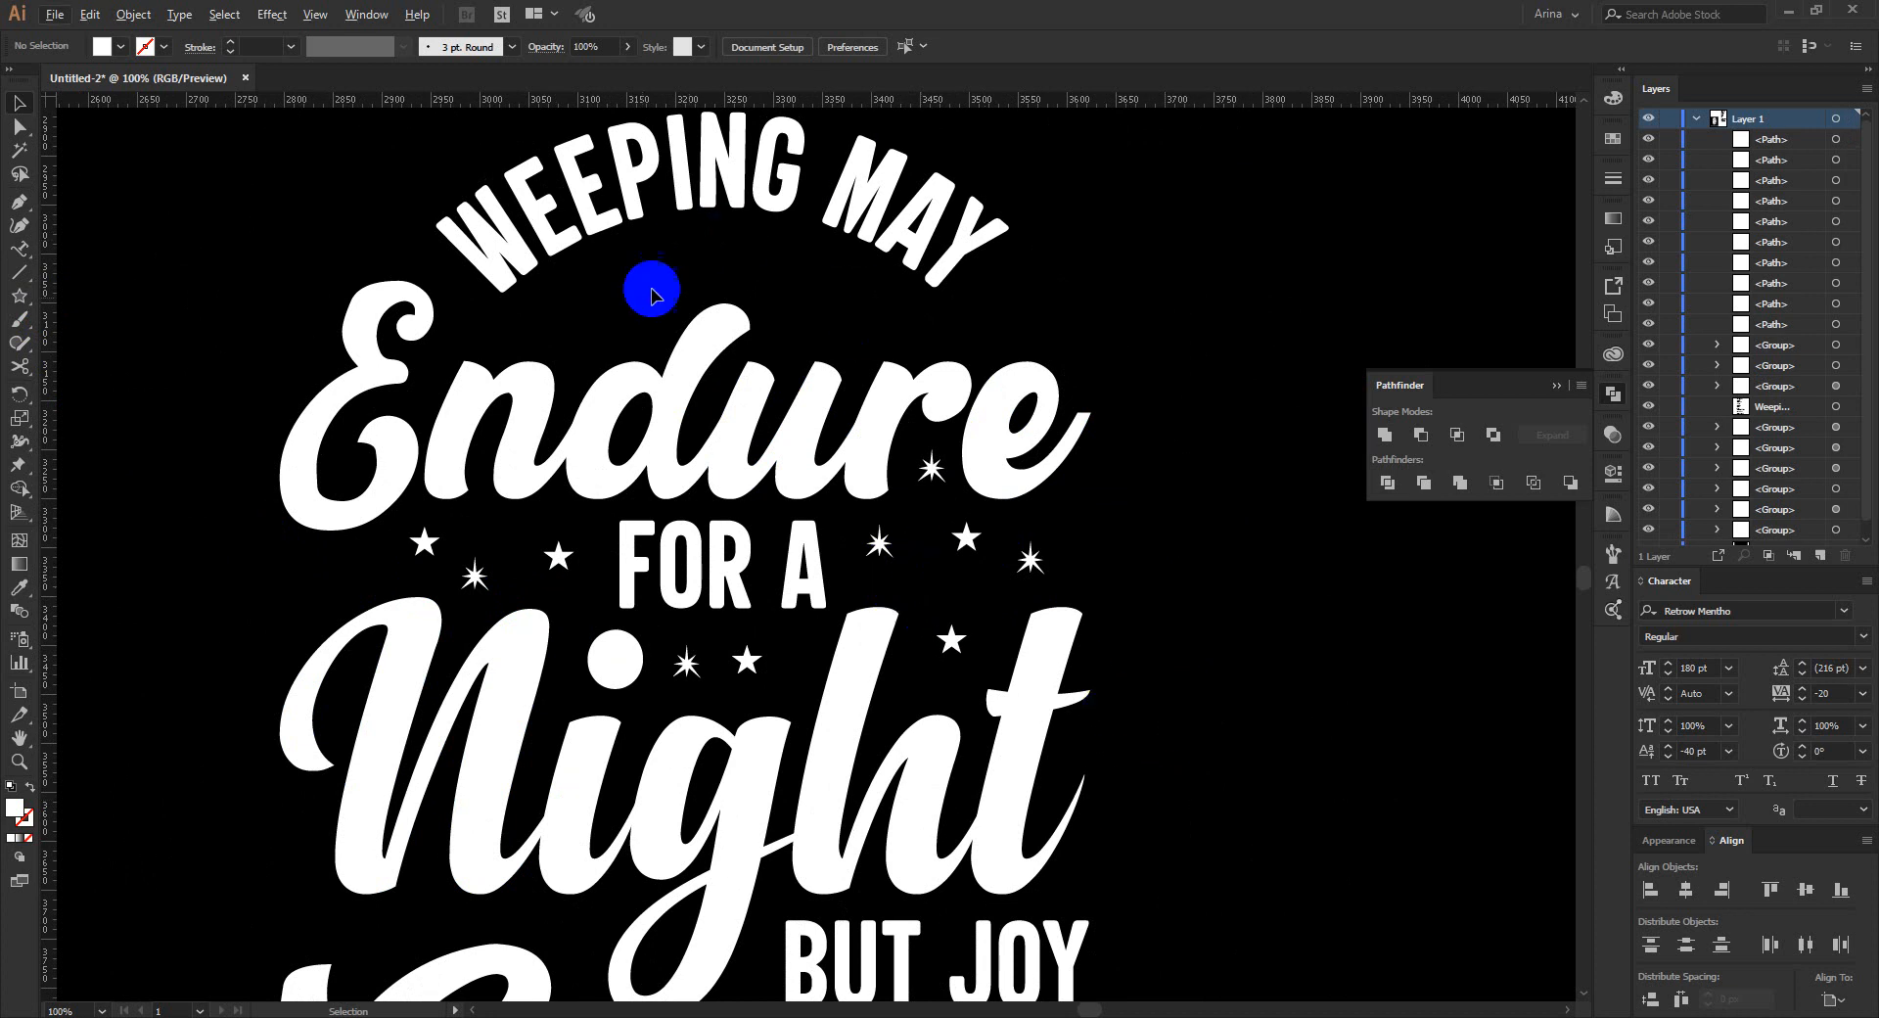
scroll(593, 331, up, 1)
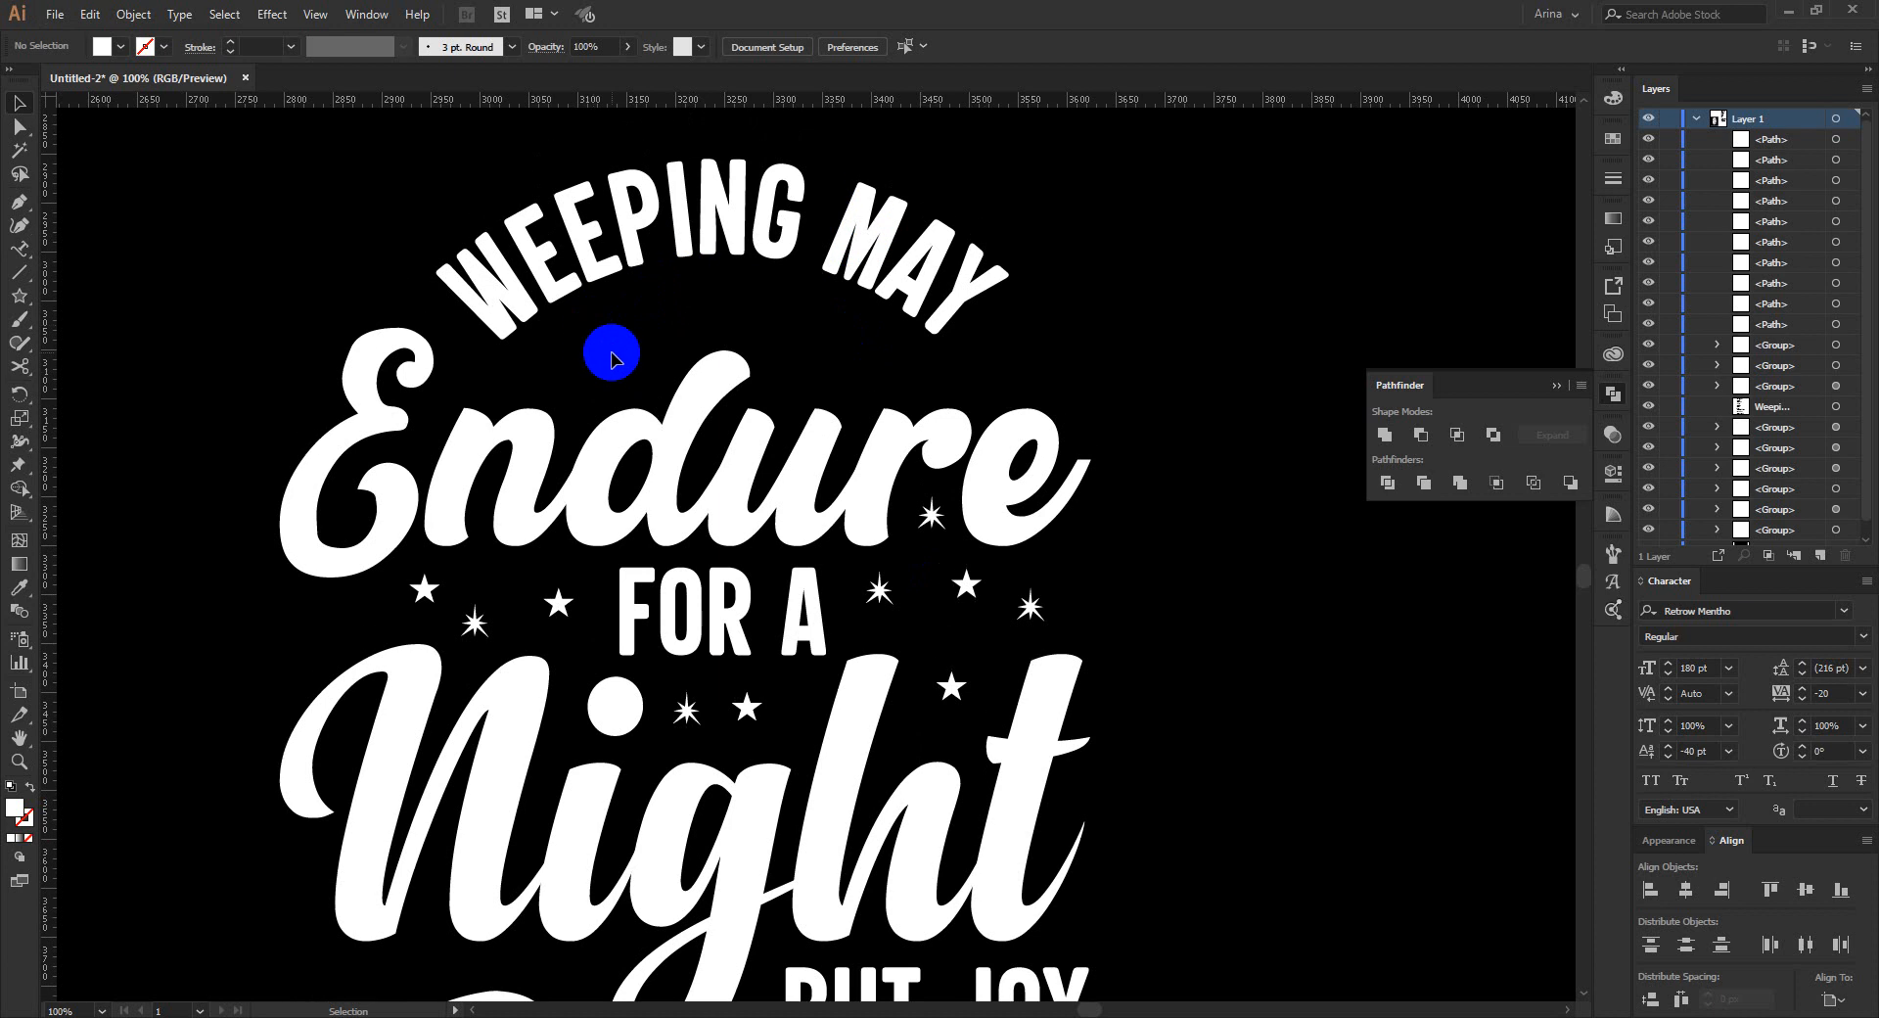
drag(218, 157, 1115, 484)
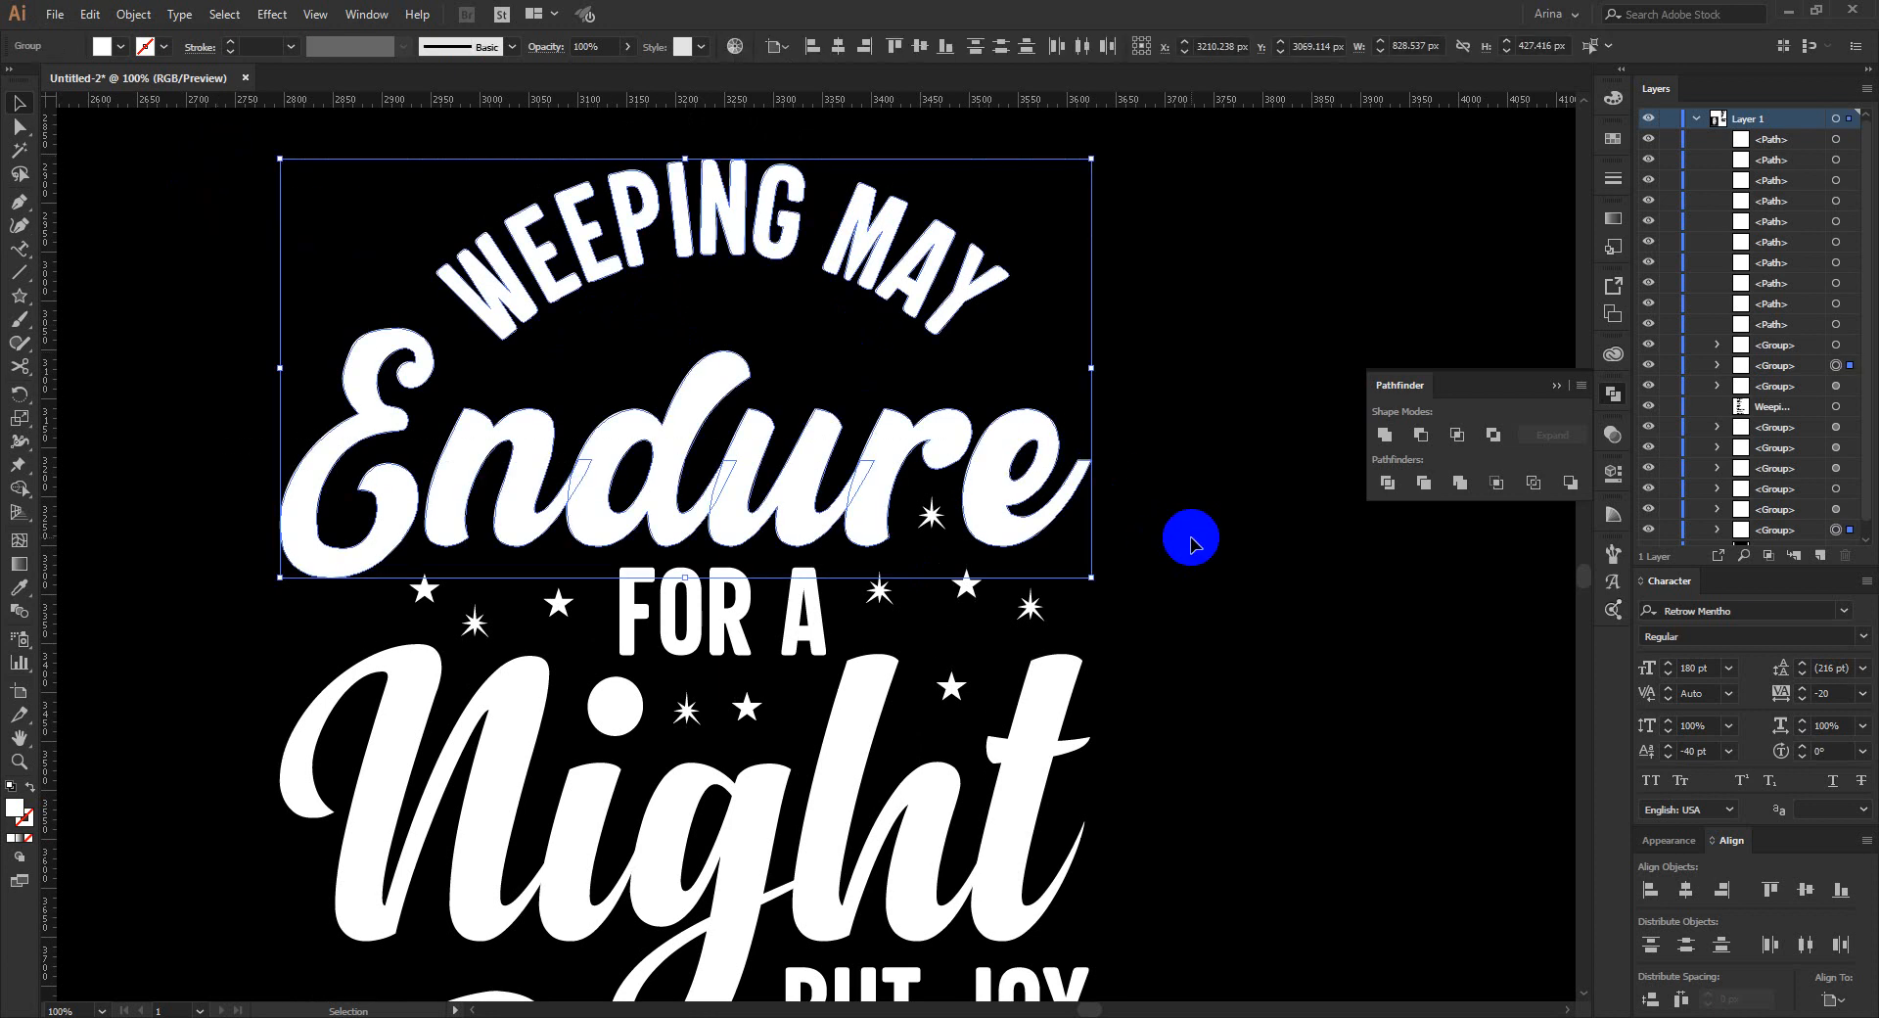
click(1192, 541)
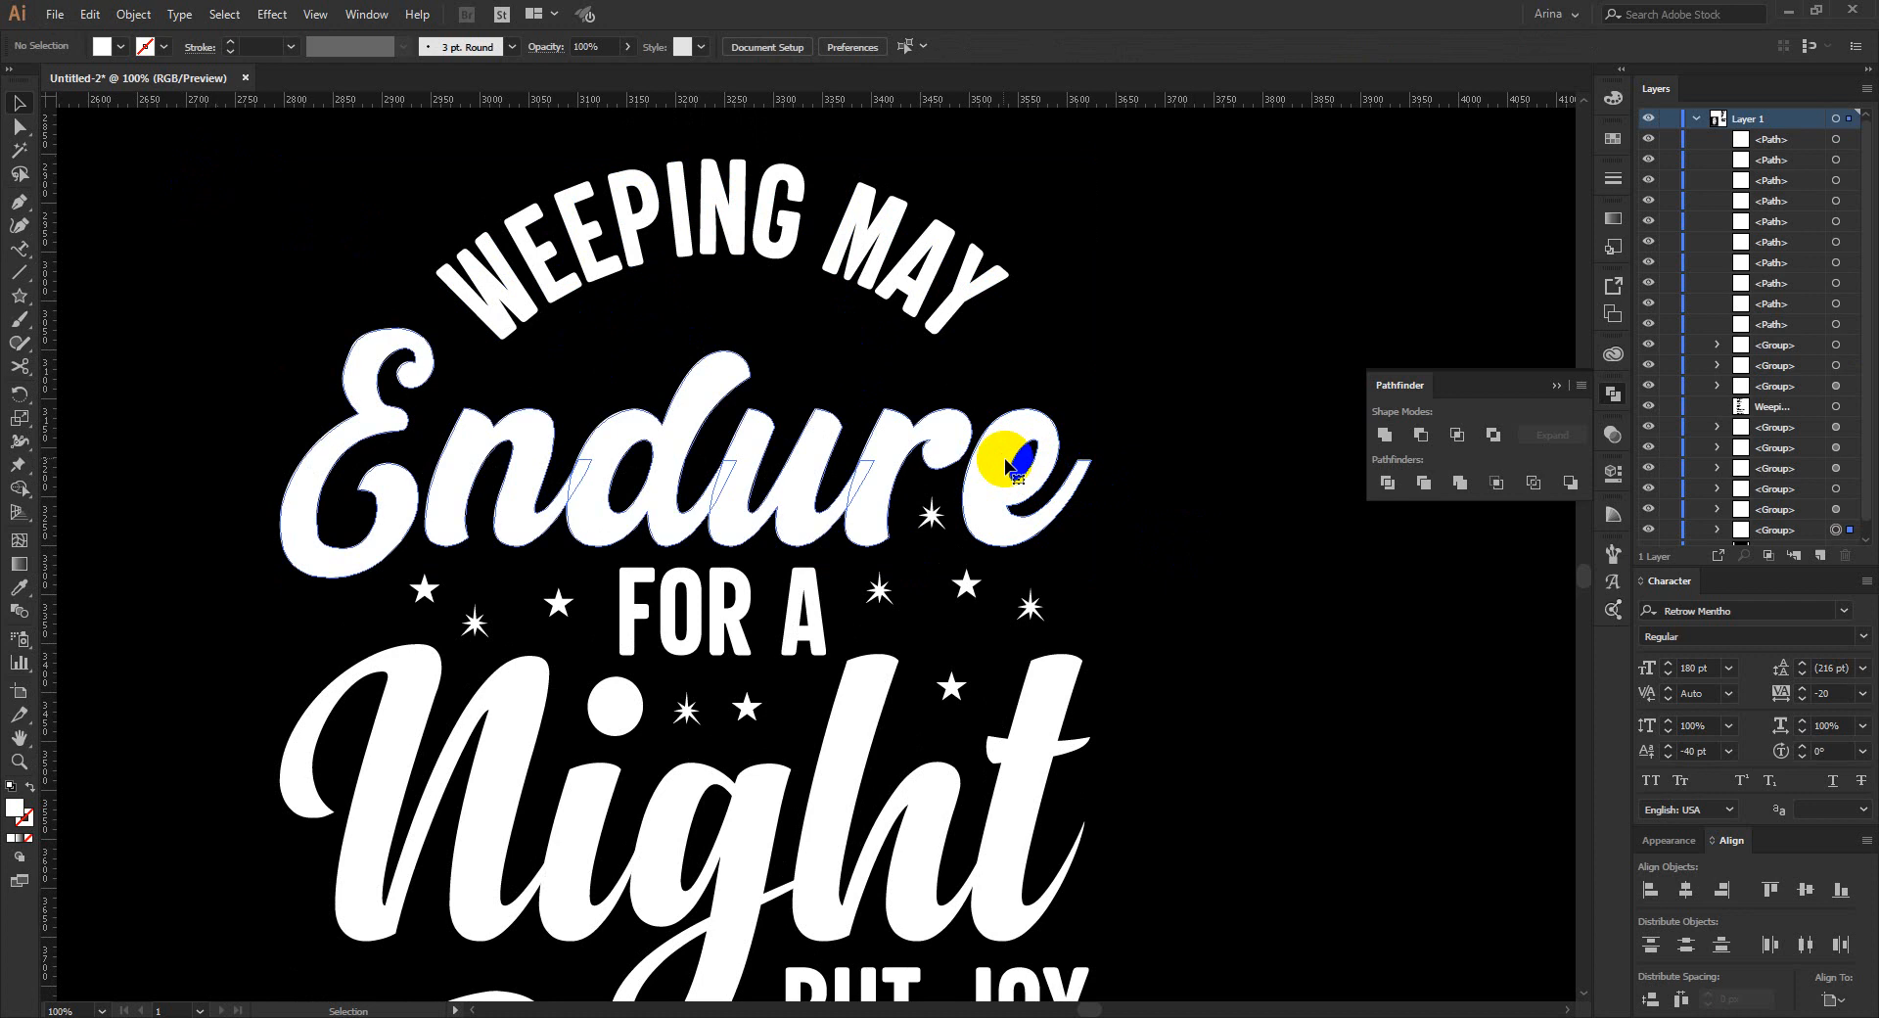
click(1013, 468)
click(1171, 548)
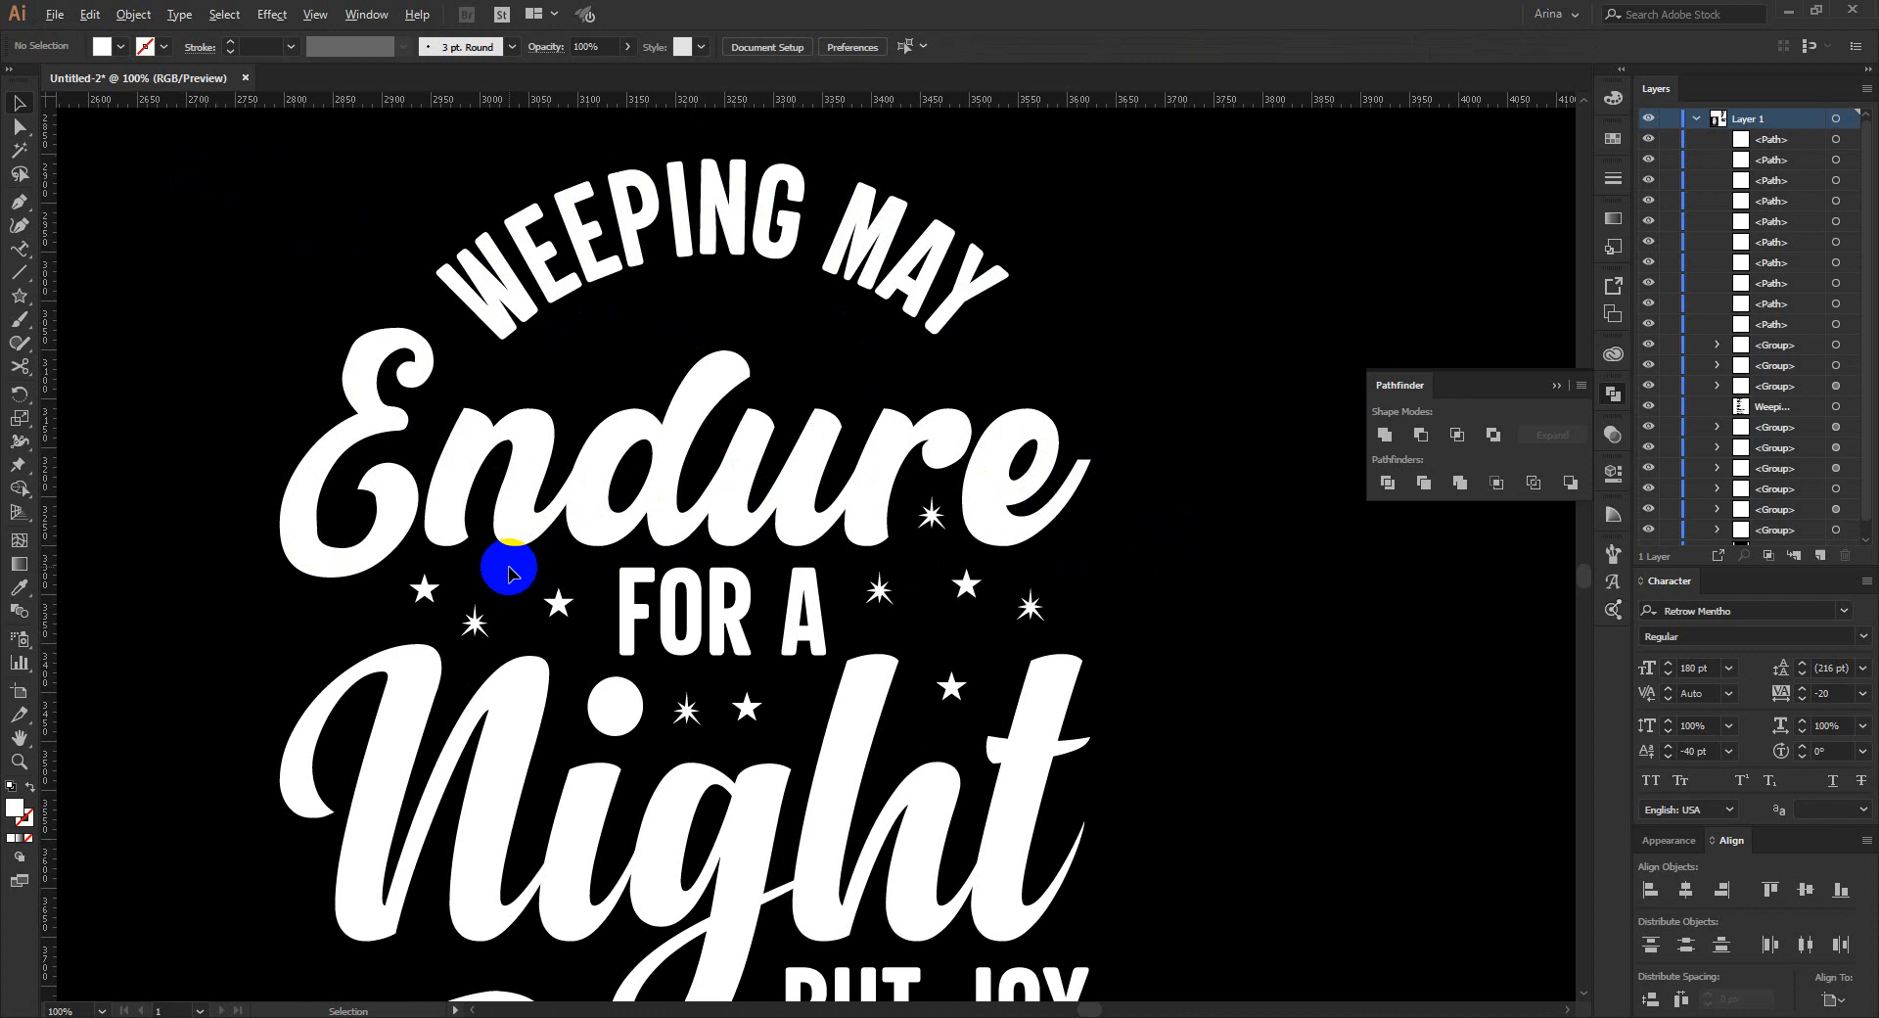
scroll(509, 573, up, 2)
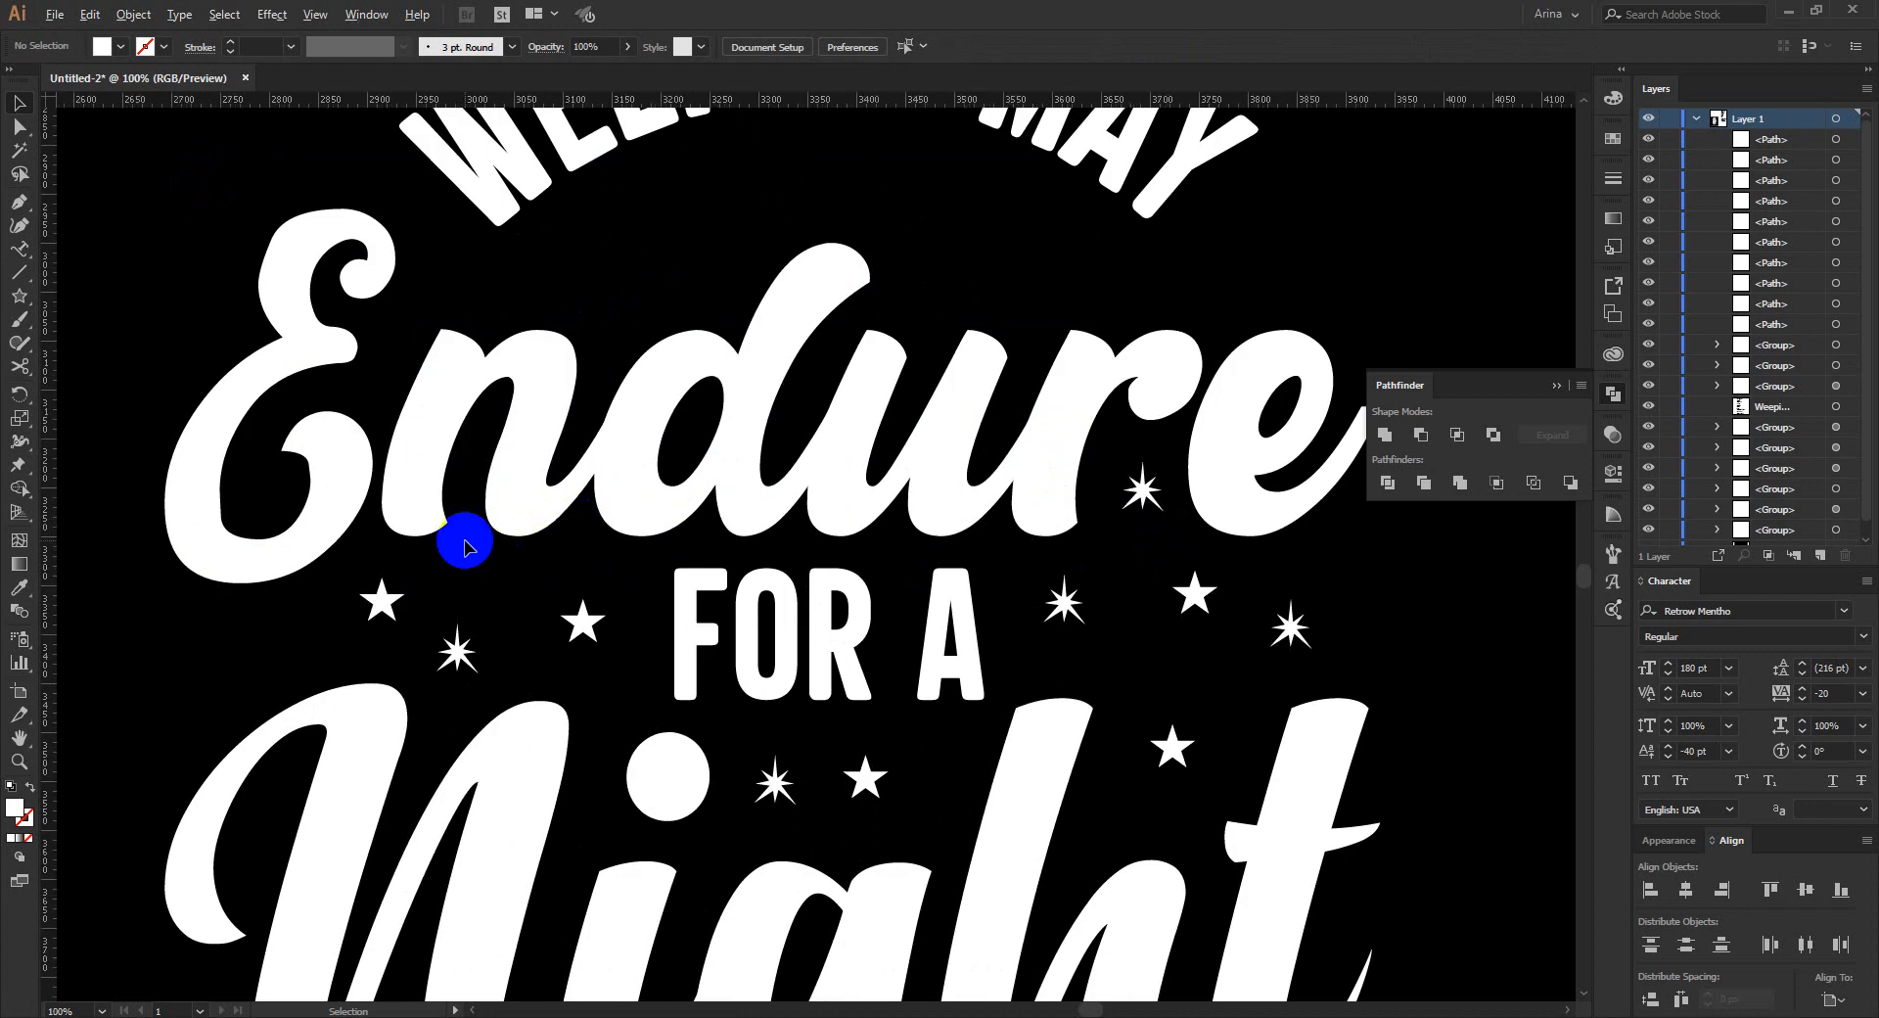
scroll(465, 546, down, 2)
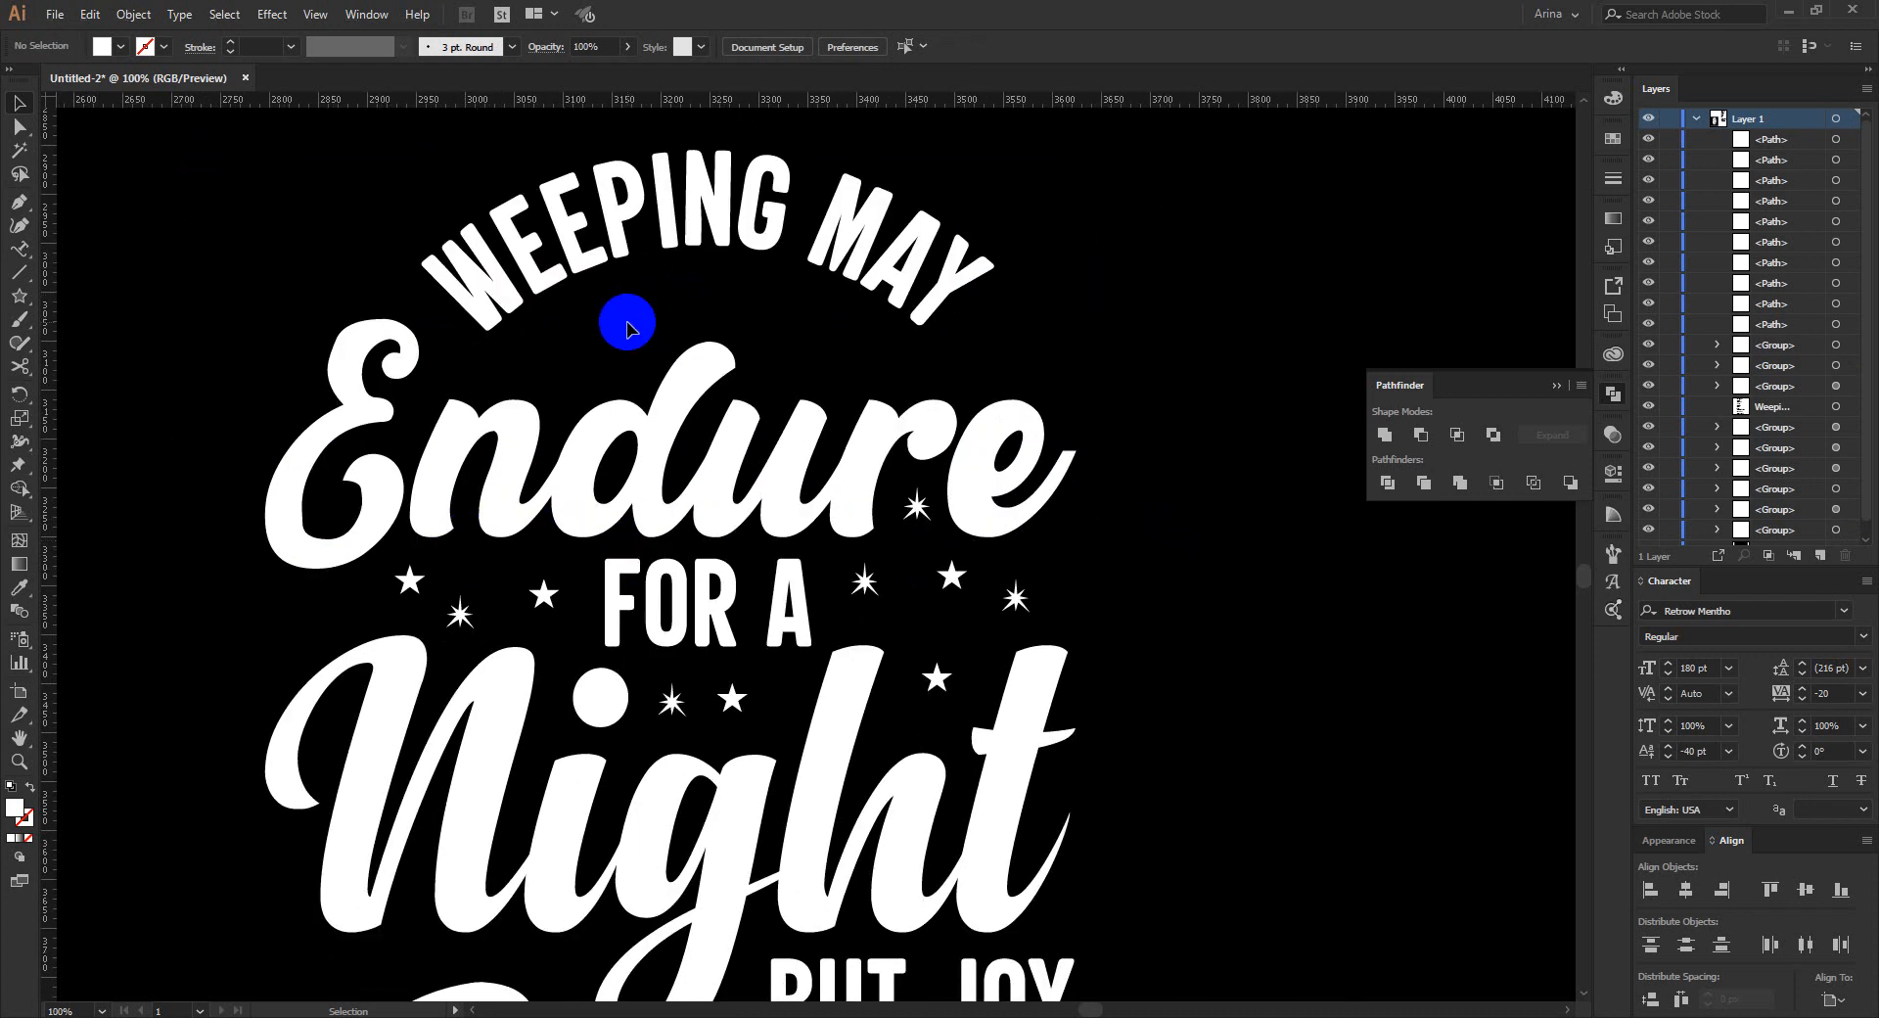
click(17, 302)
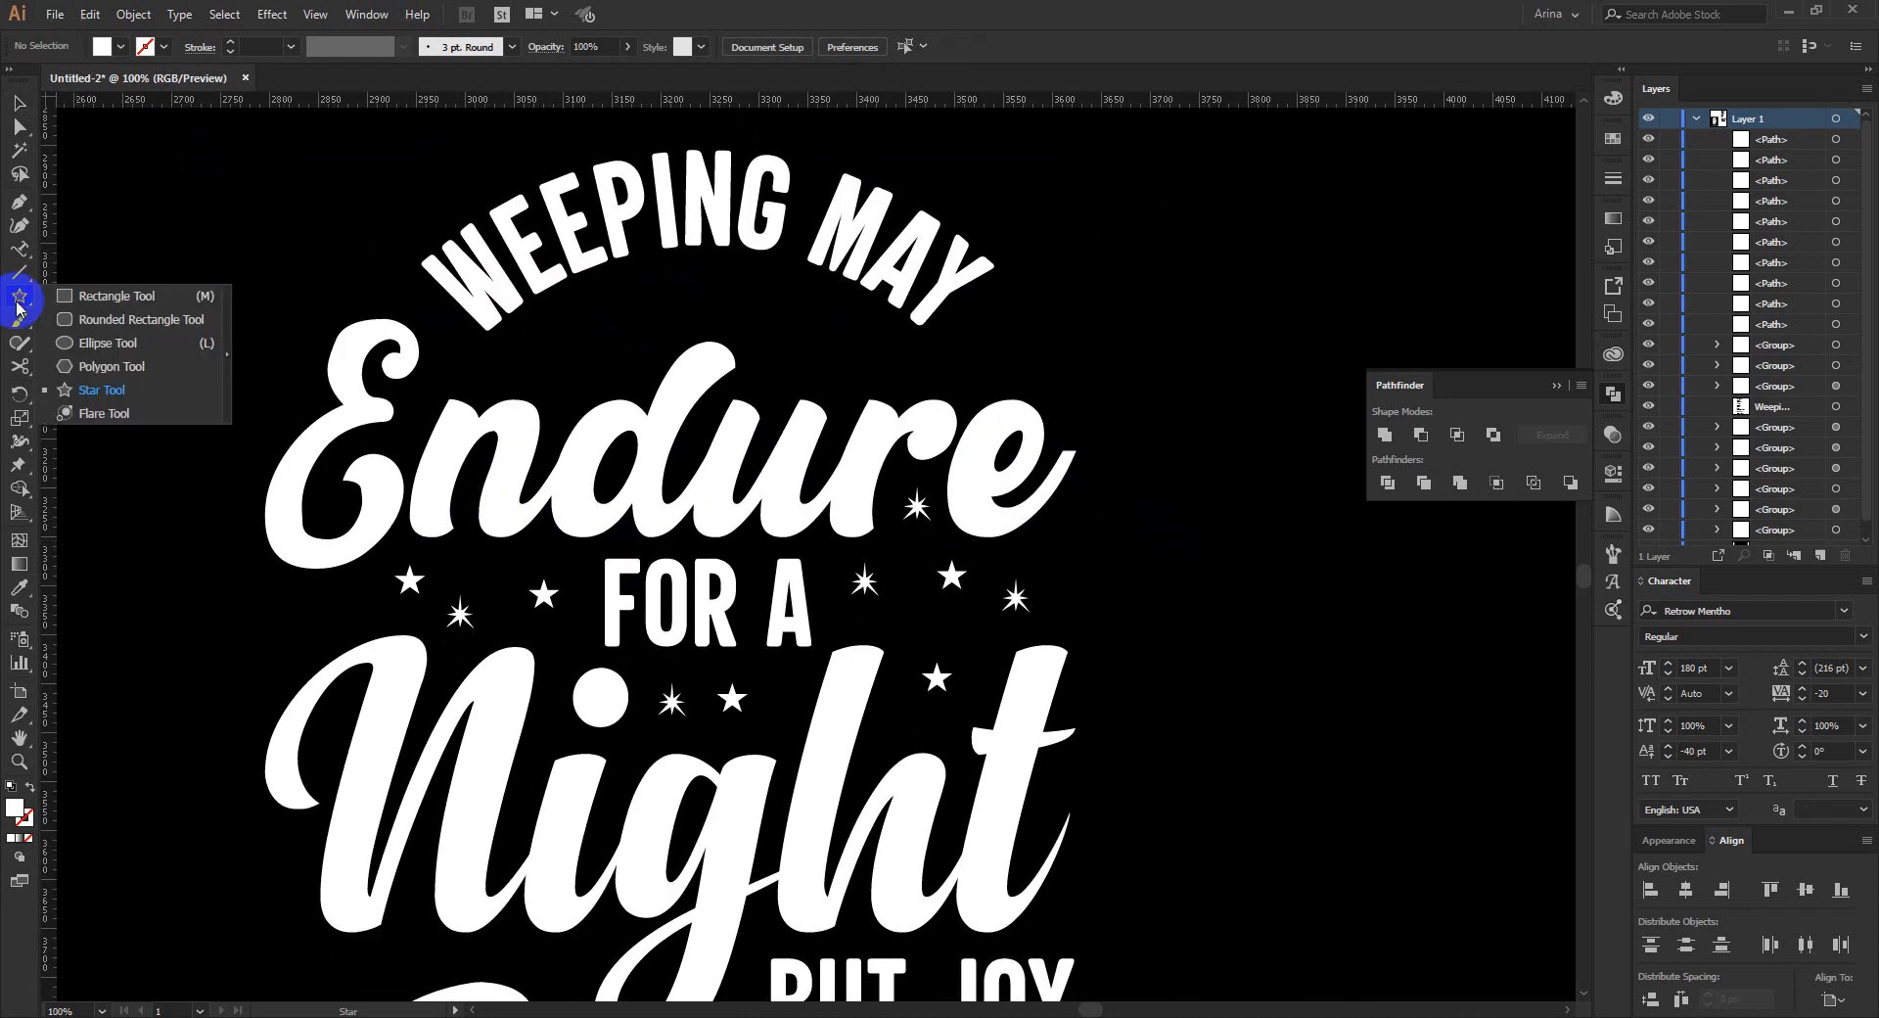
click(25, 230)
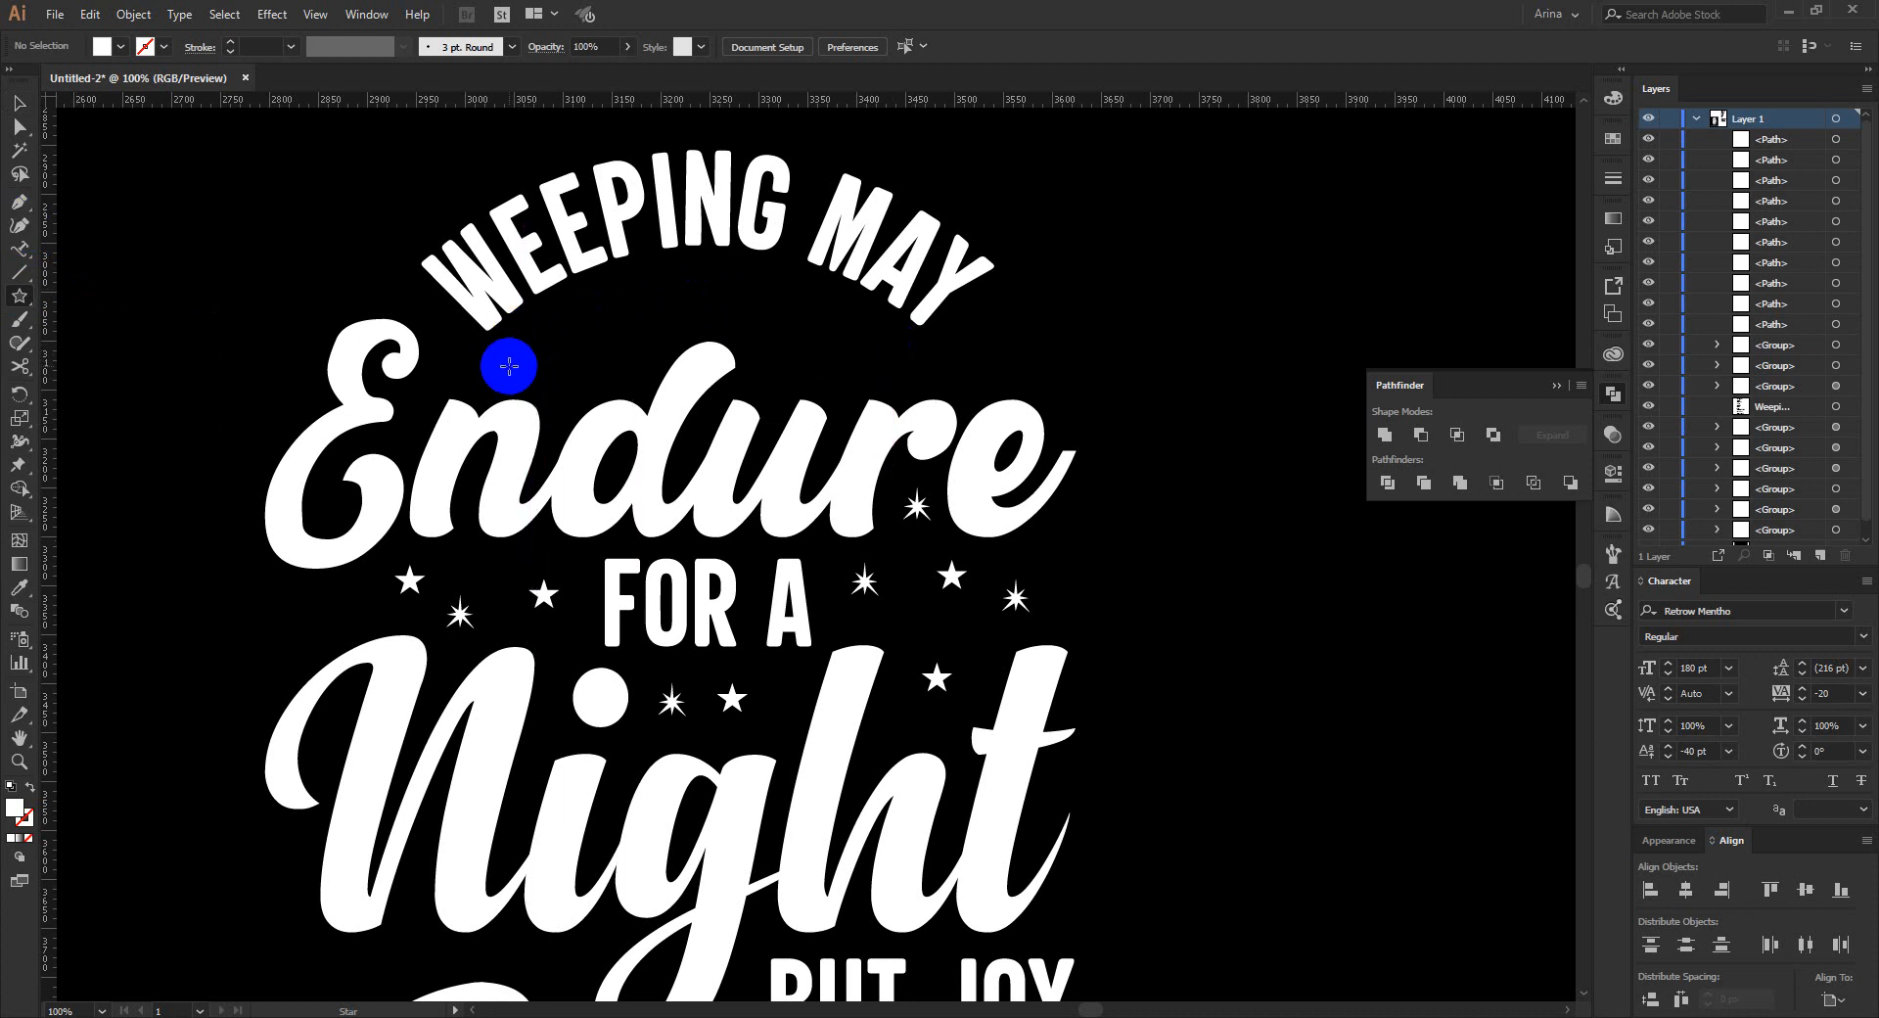
click(509, 366)
click(984, 577)
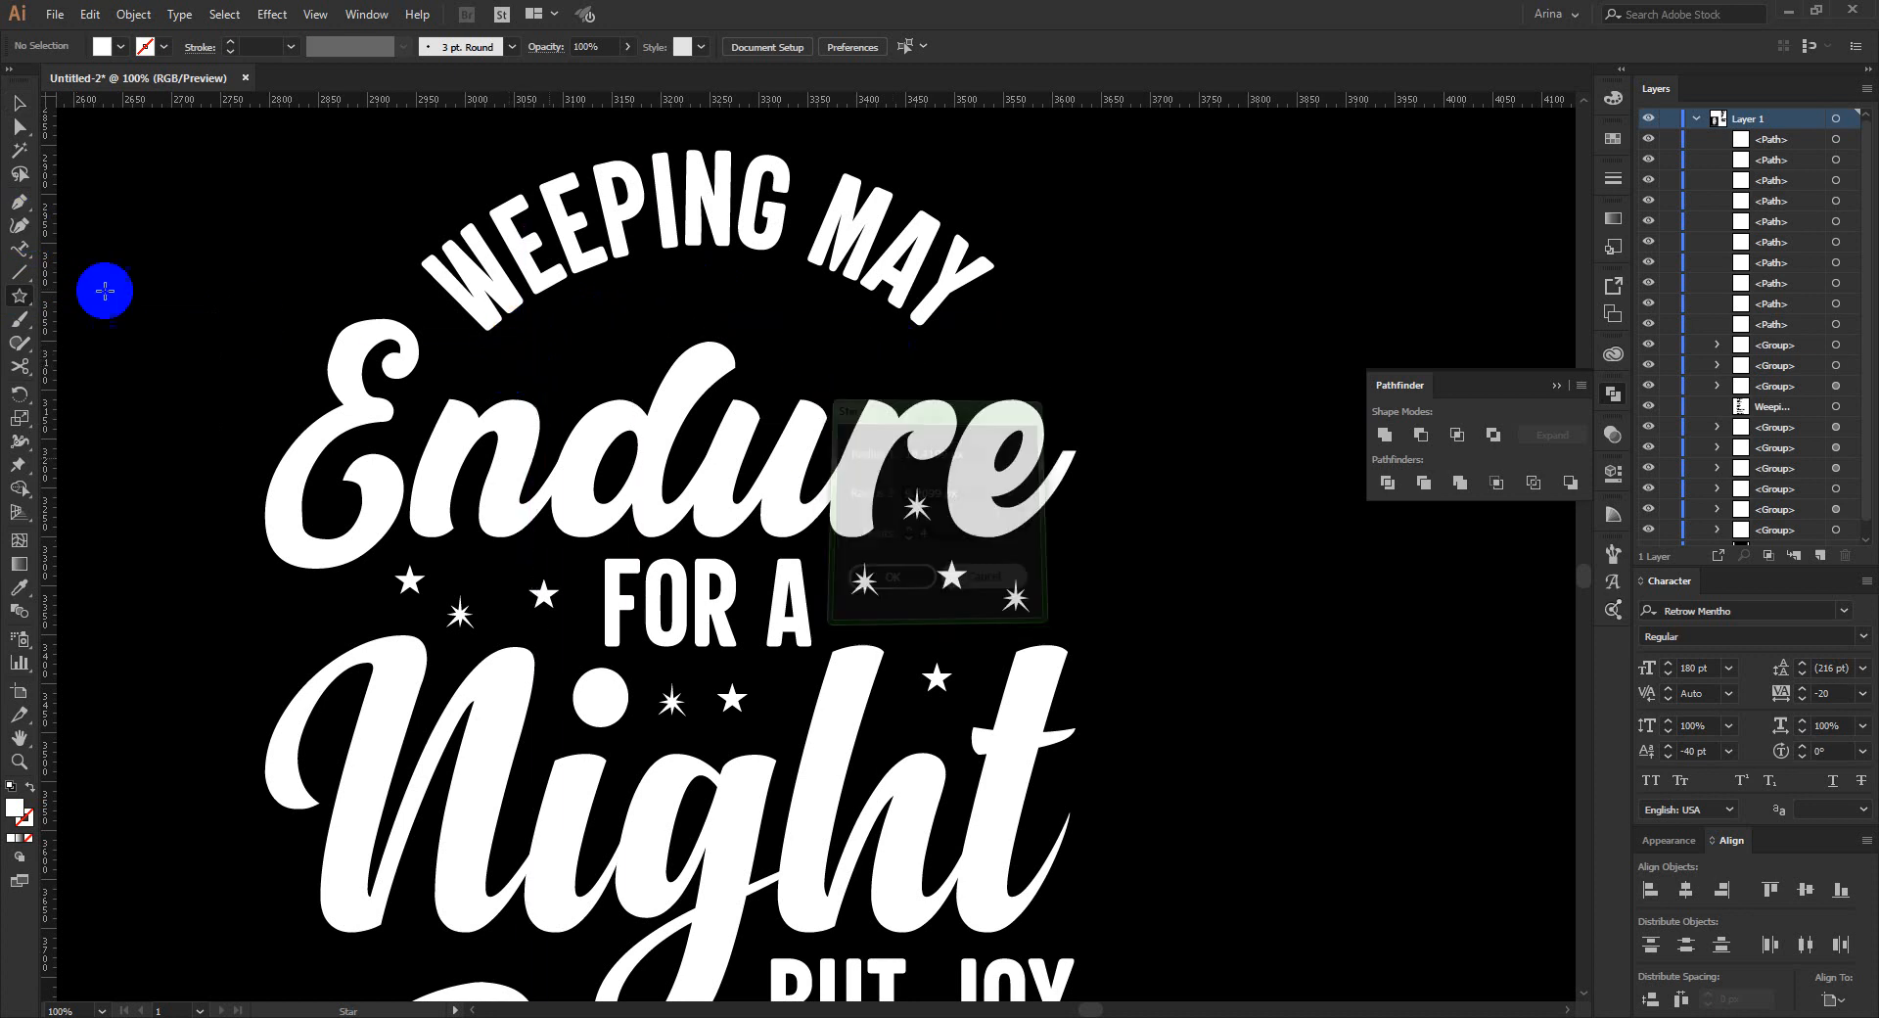
Draw a shallow upward arc about 385 px wide beneath "WEEPING MAY" with the Curvature tool, using a white stroke and no fill.
click(18, 225)
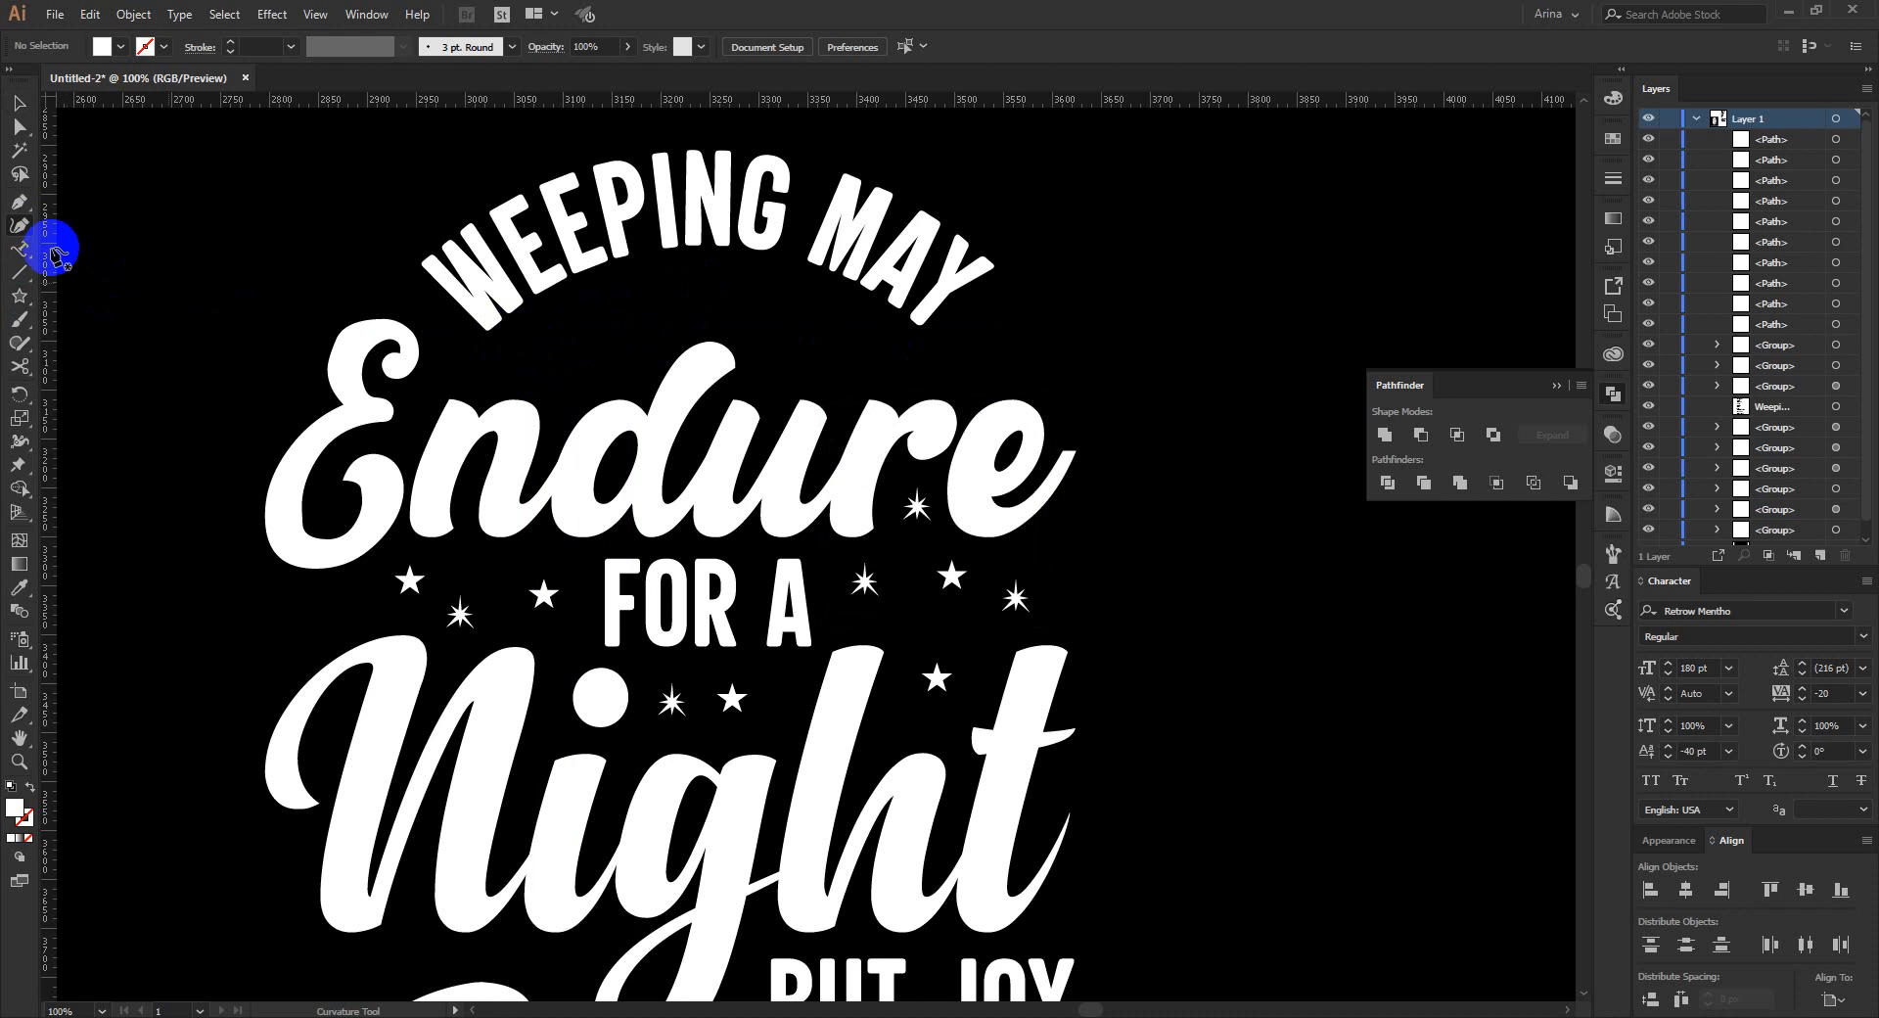
click(514, 353)
click(703, 281)
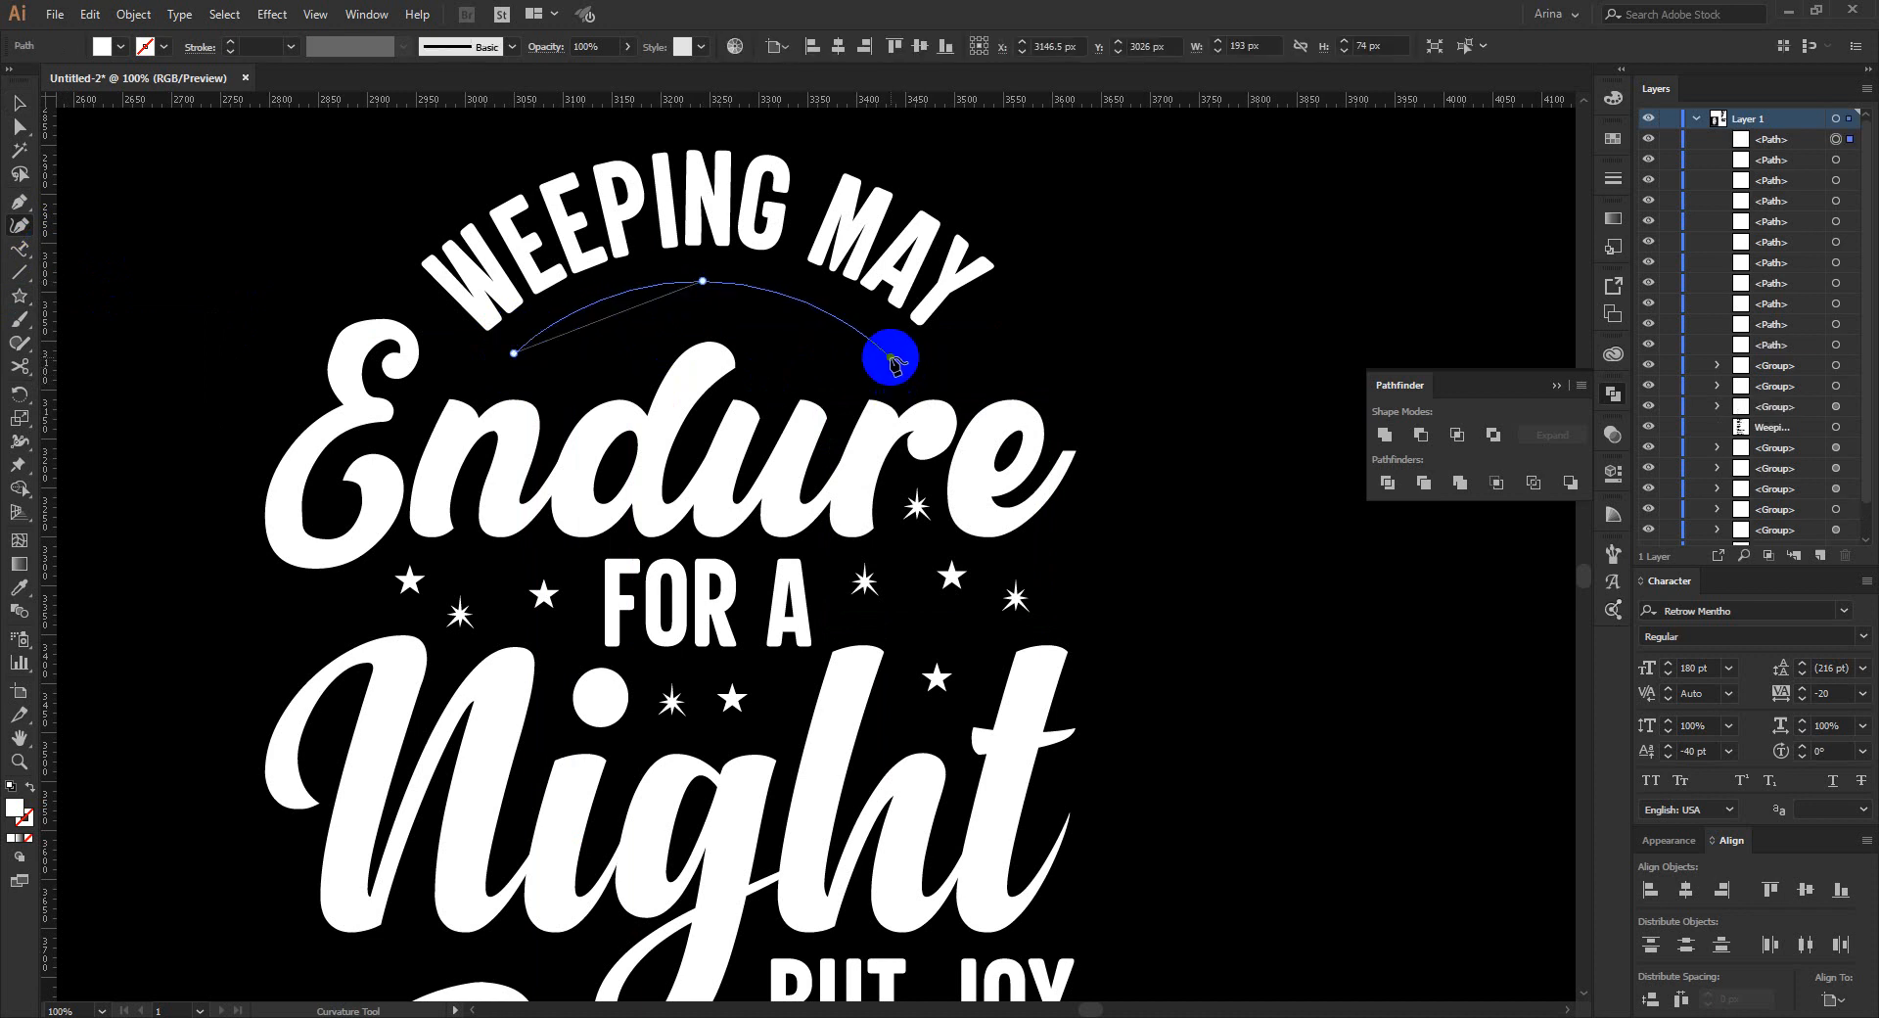
click(890, 359)
key(shift+x)
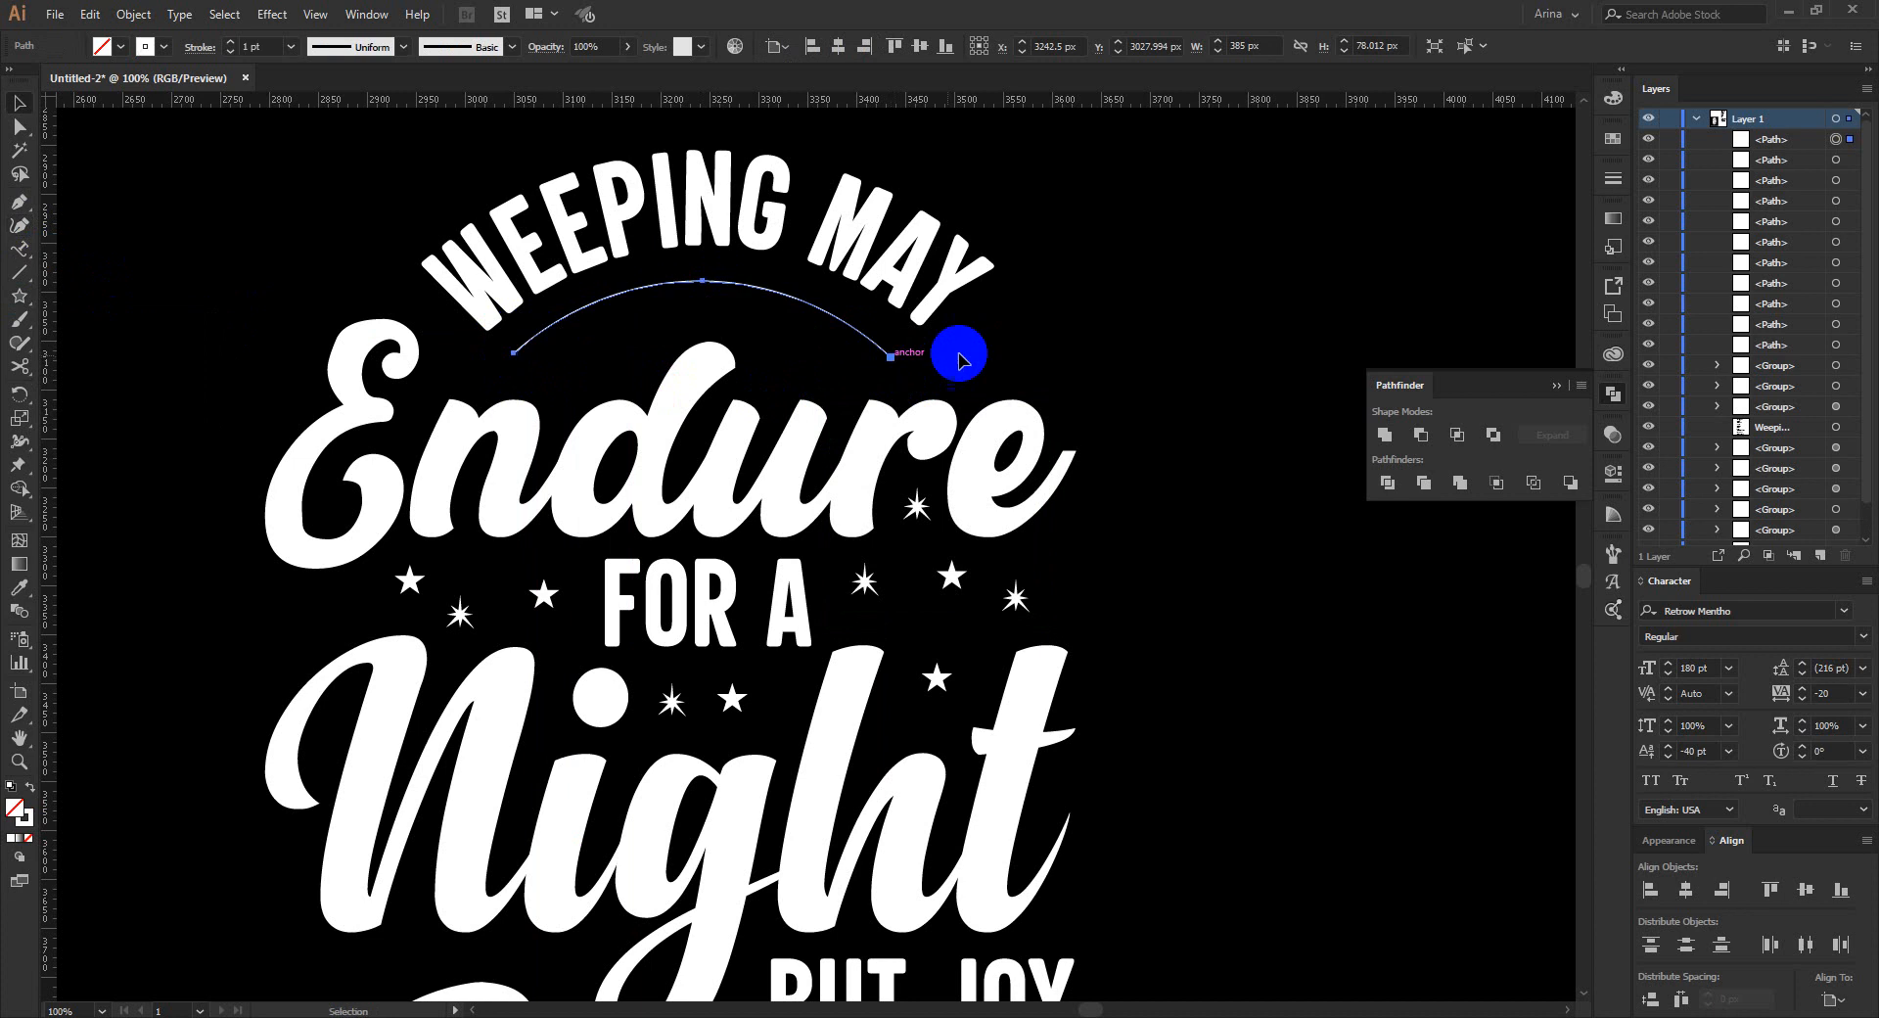
key(v)
click(784, 304)
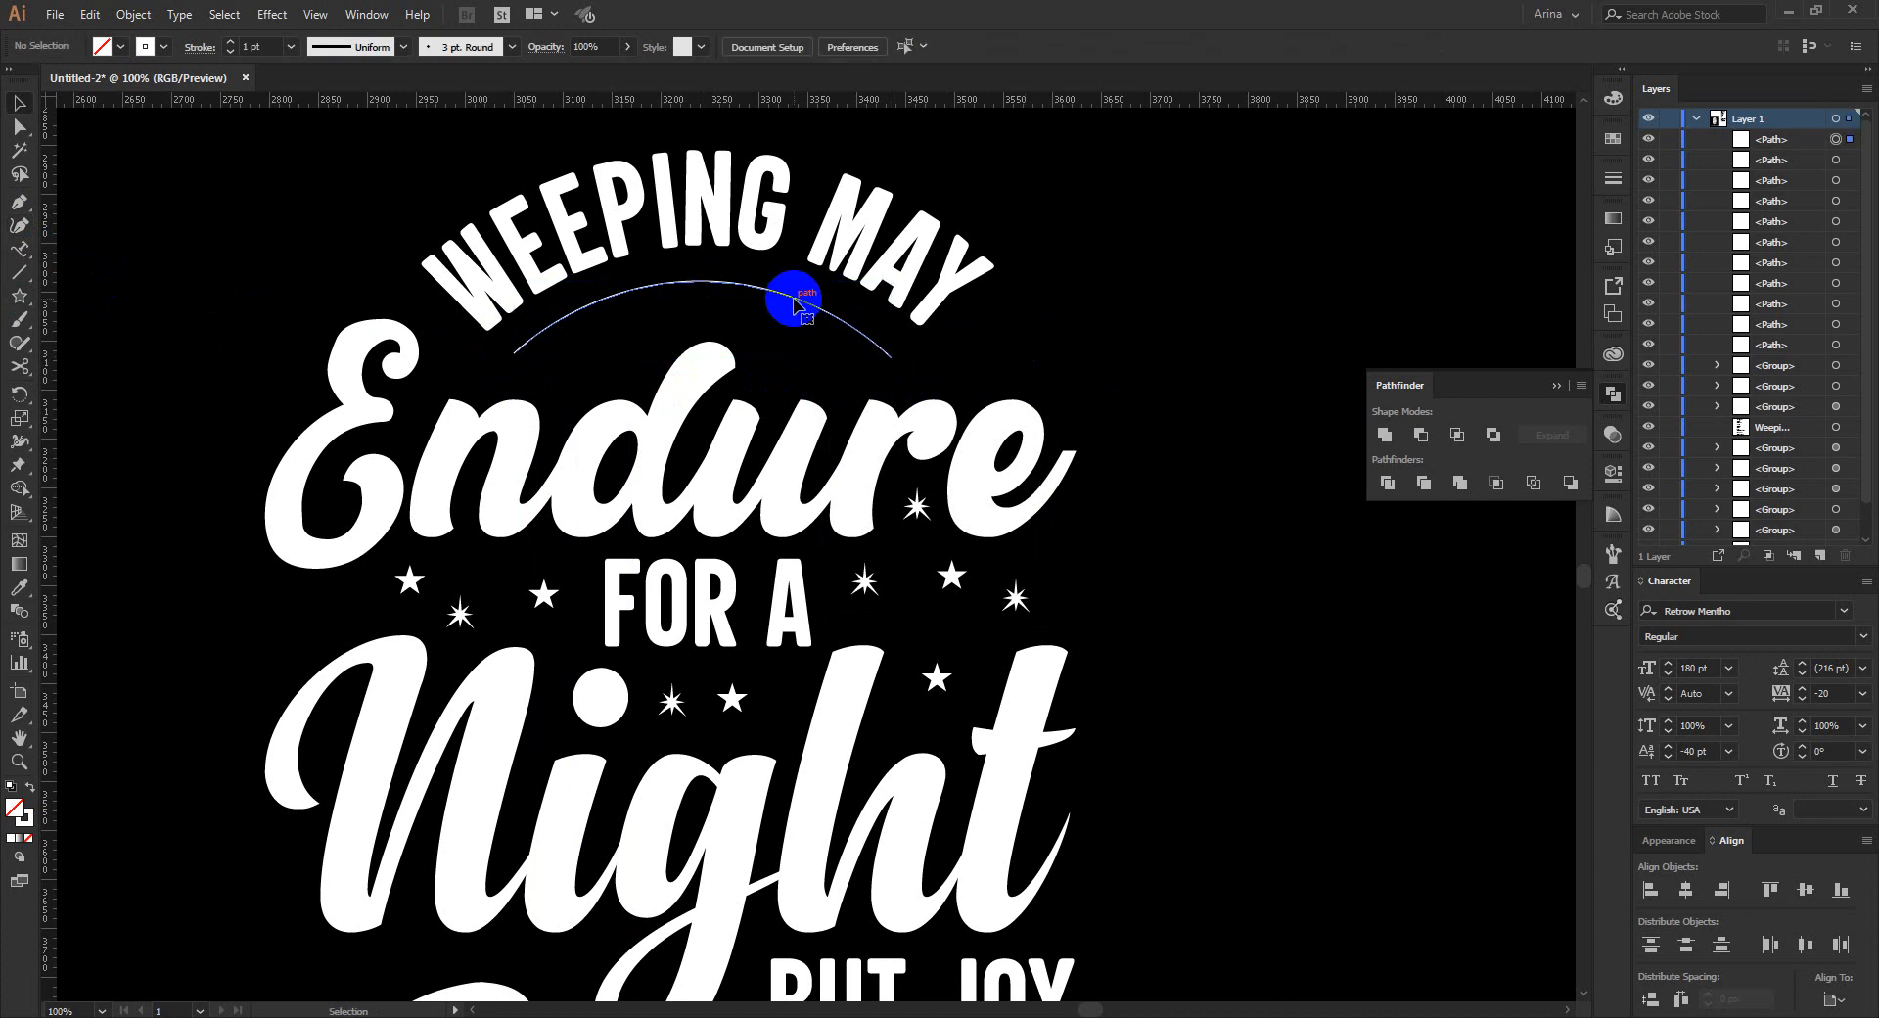
Enlarge the arc to about 412 × 84 px and nudge it up closer to the "WEEPING MAY" lettering.
click(884, 352)
drag(893, 360, 915, 364)
drag(914, 364, 913, 365)
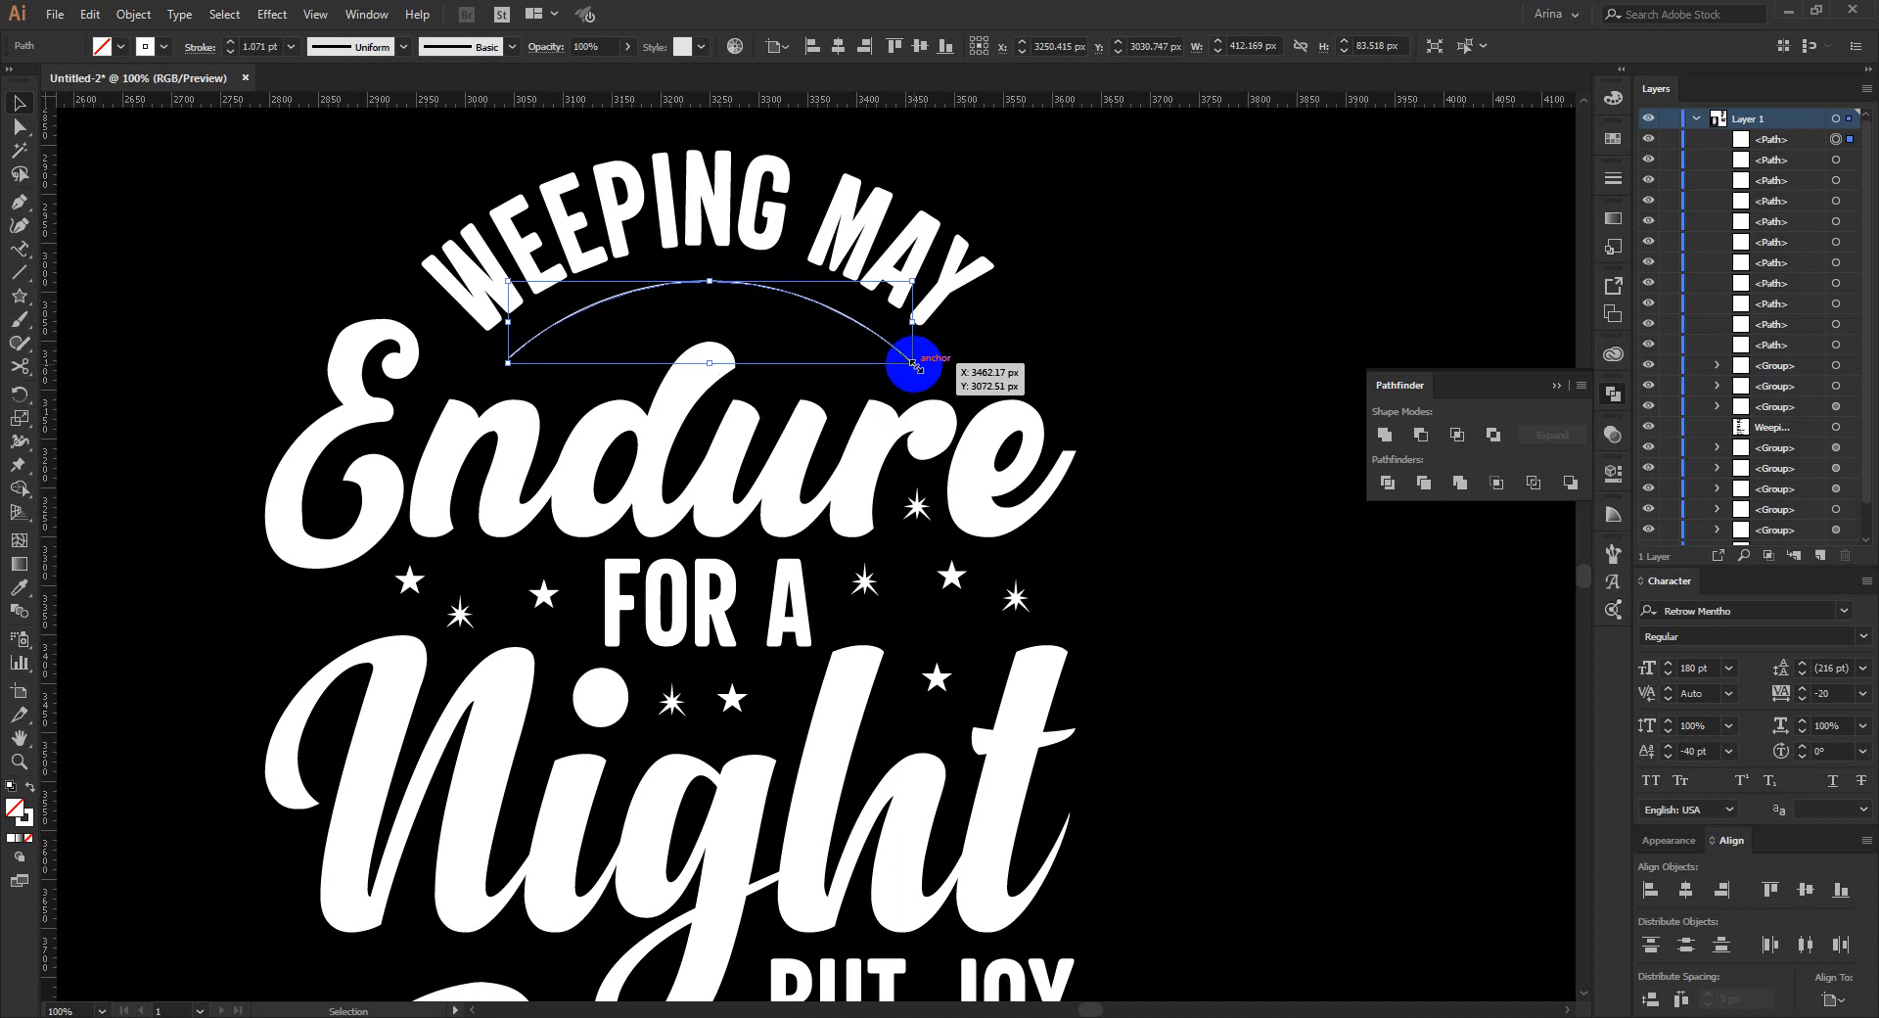
key(Up)
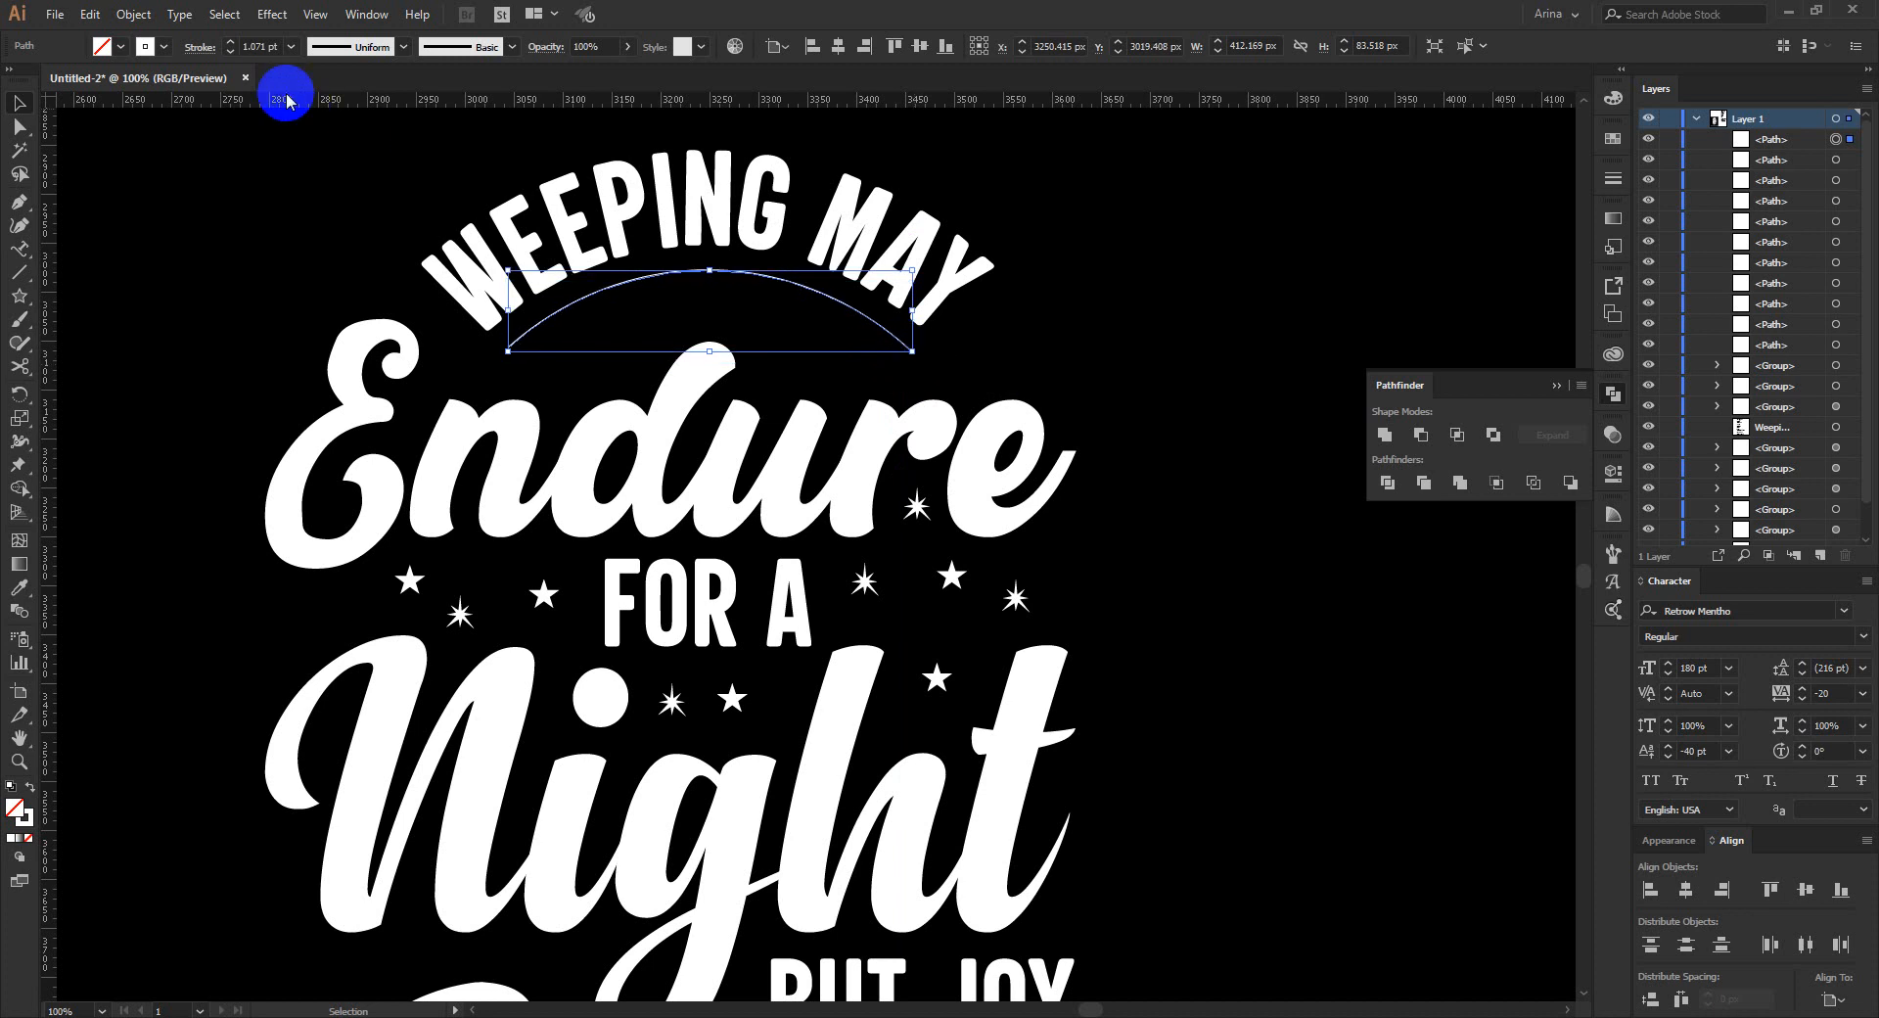
Set the arc's stroke weight to 10 pt with rounded ends.
key(Return)
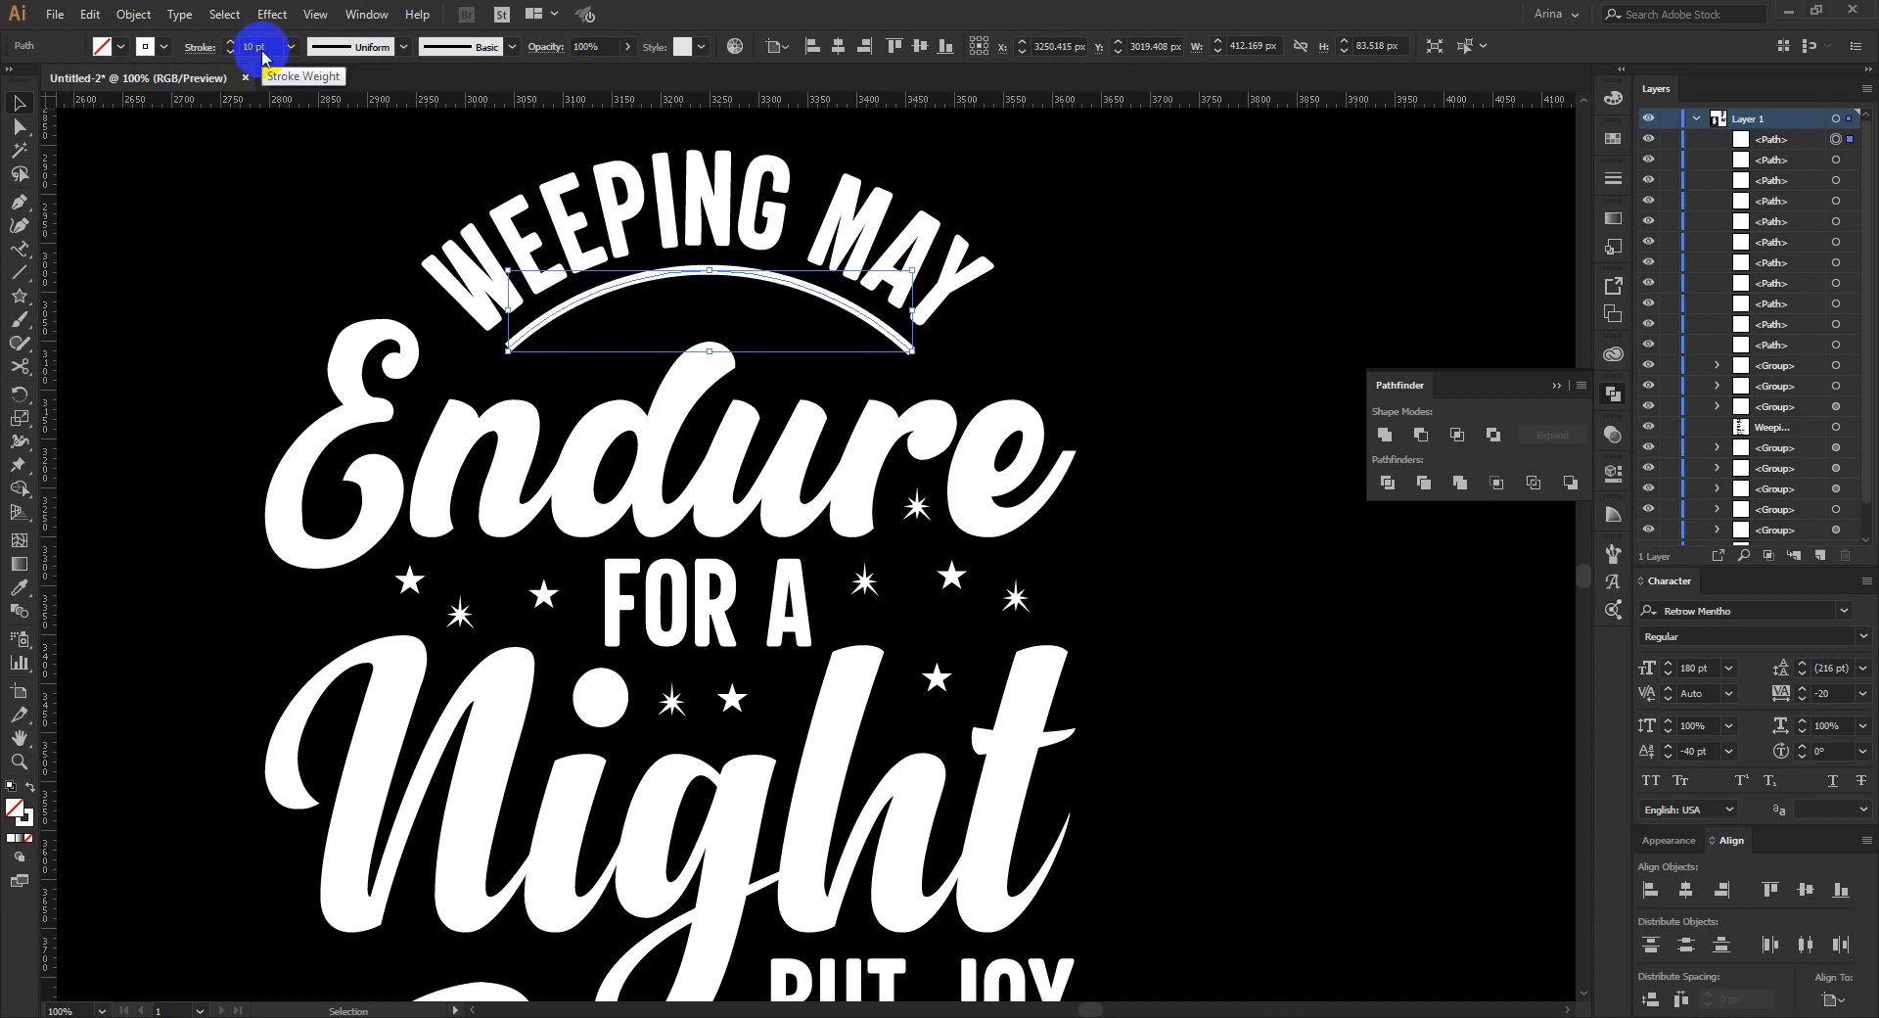
click(200, 47)
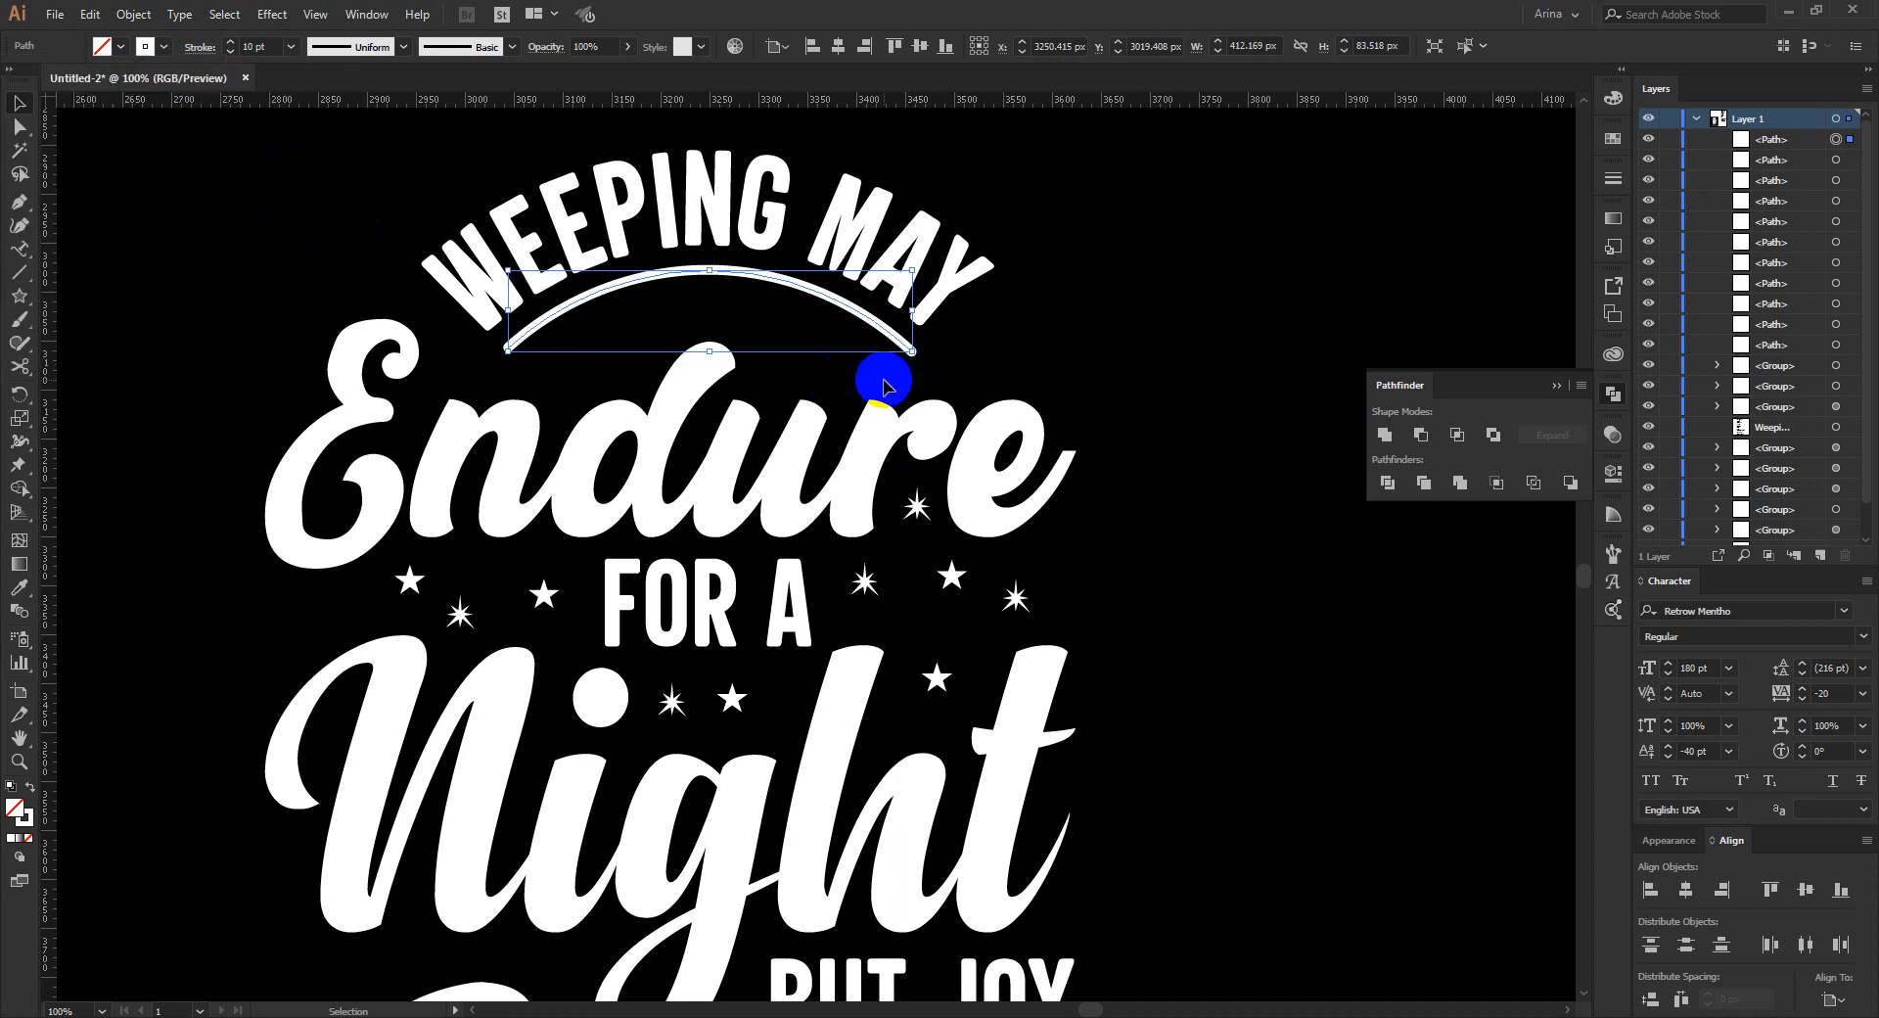
click(1011, 365)
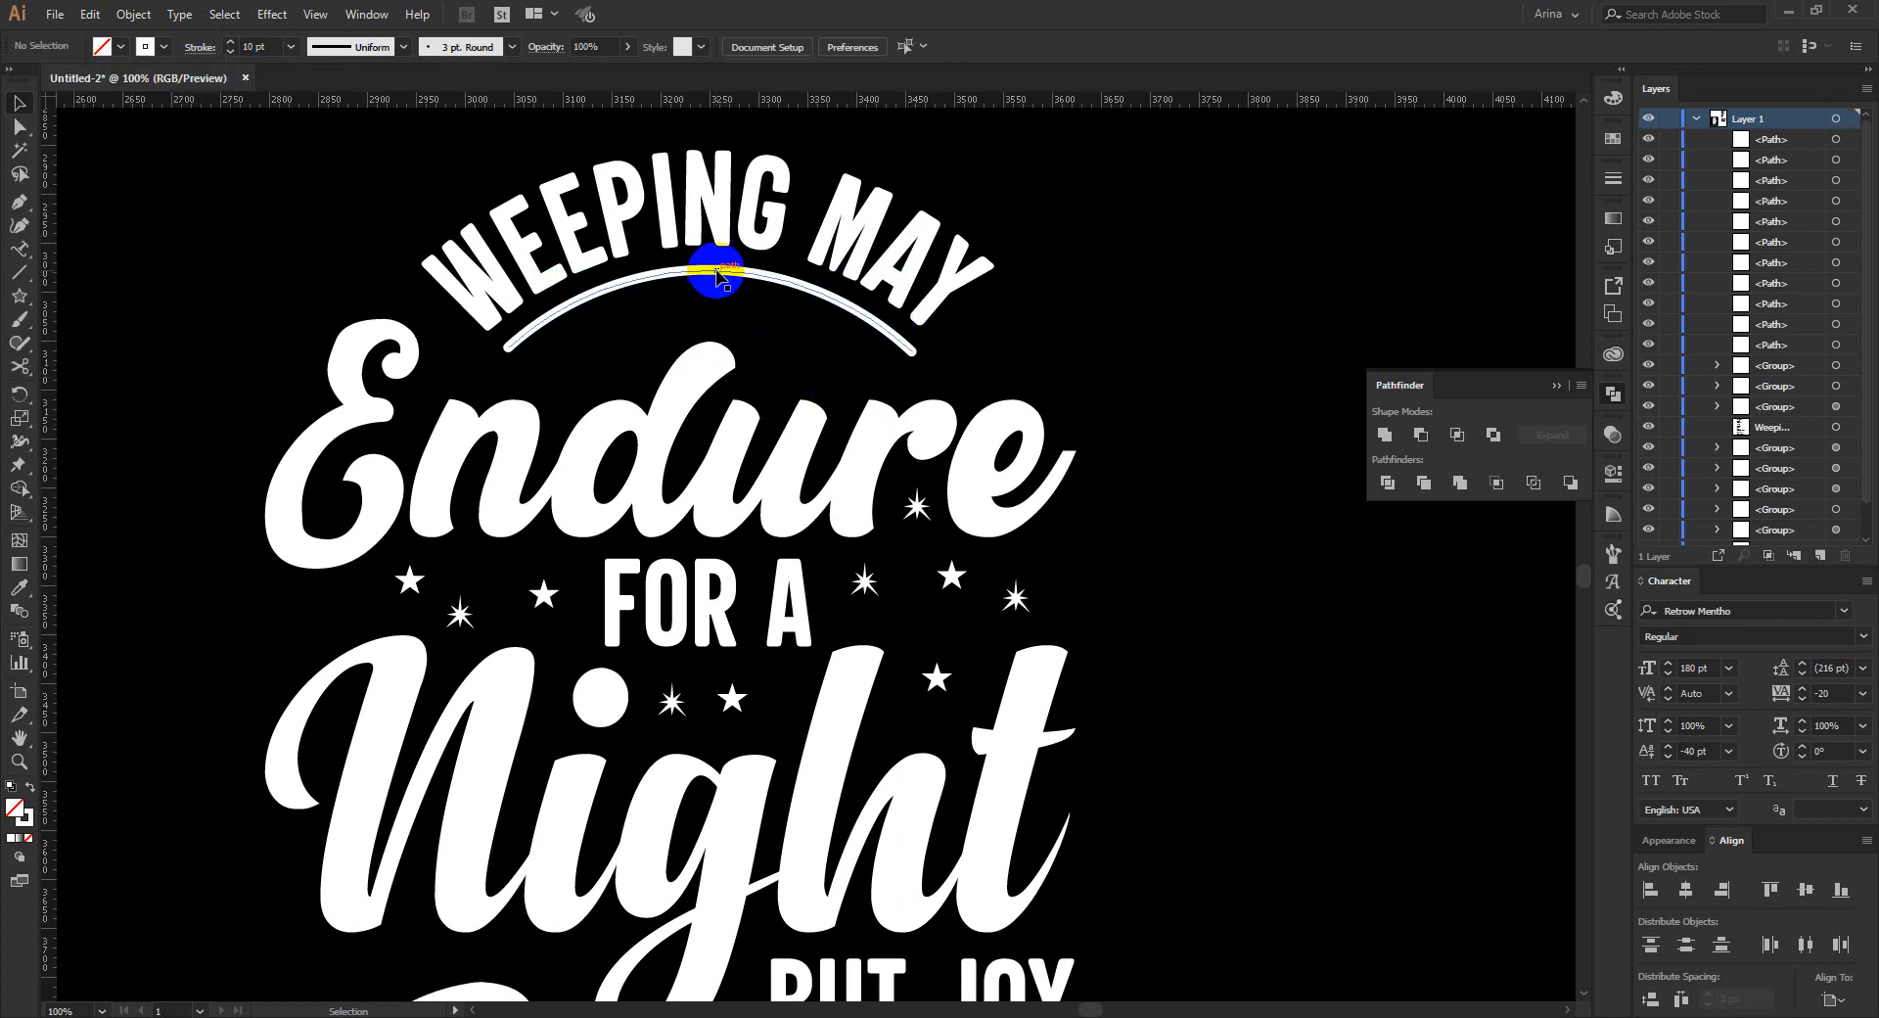
Duplicate the arc in place and move the copy down about 28 px.
click(718, 274)
key(a)
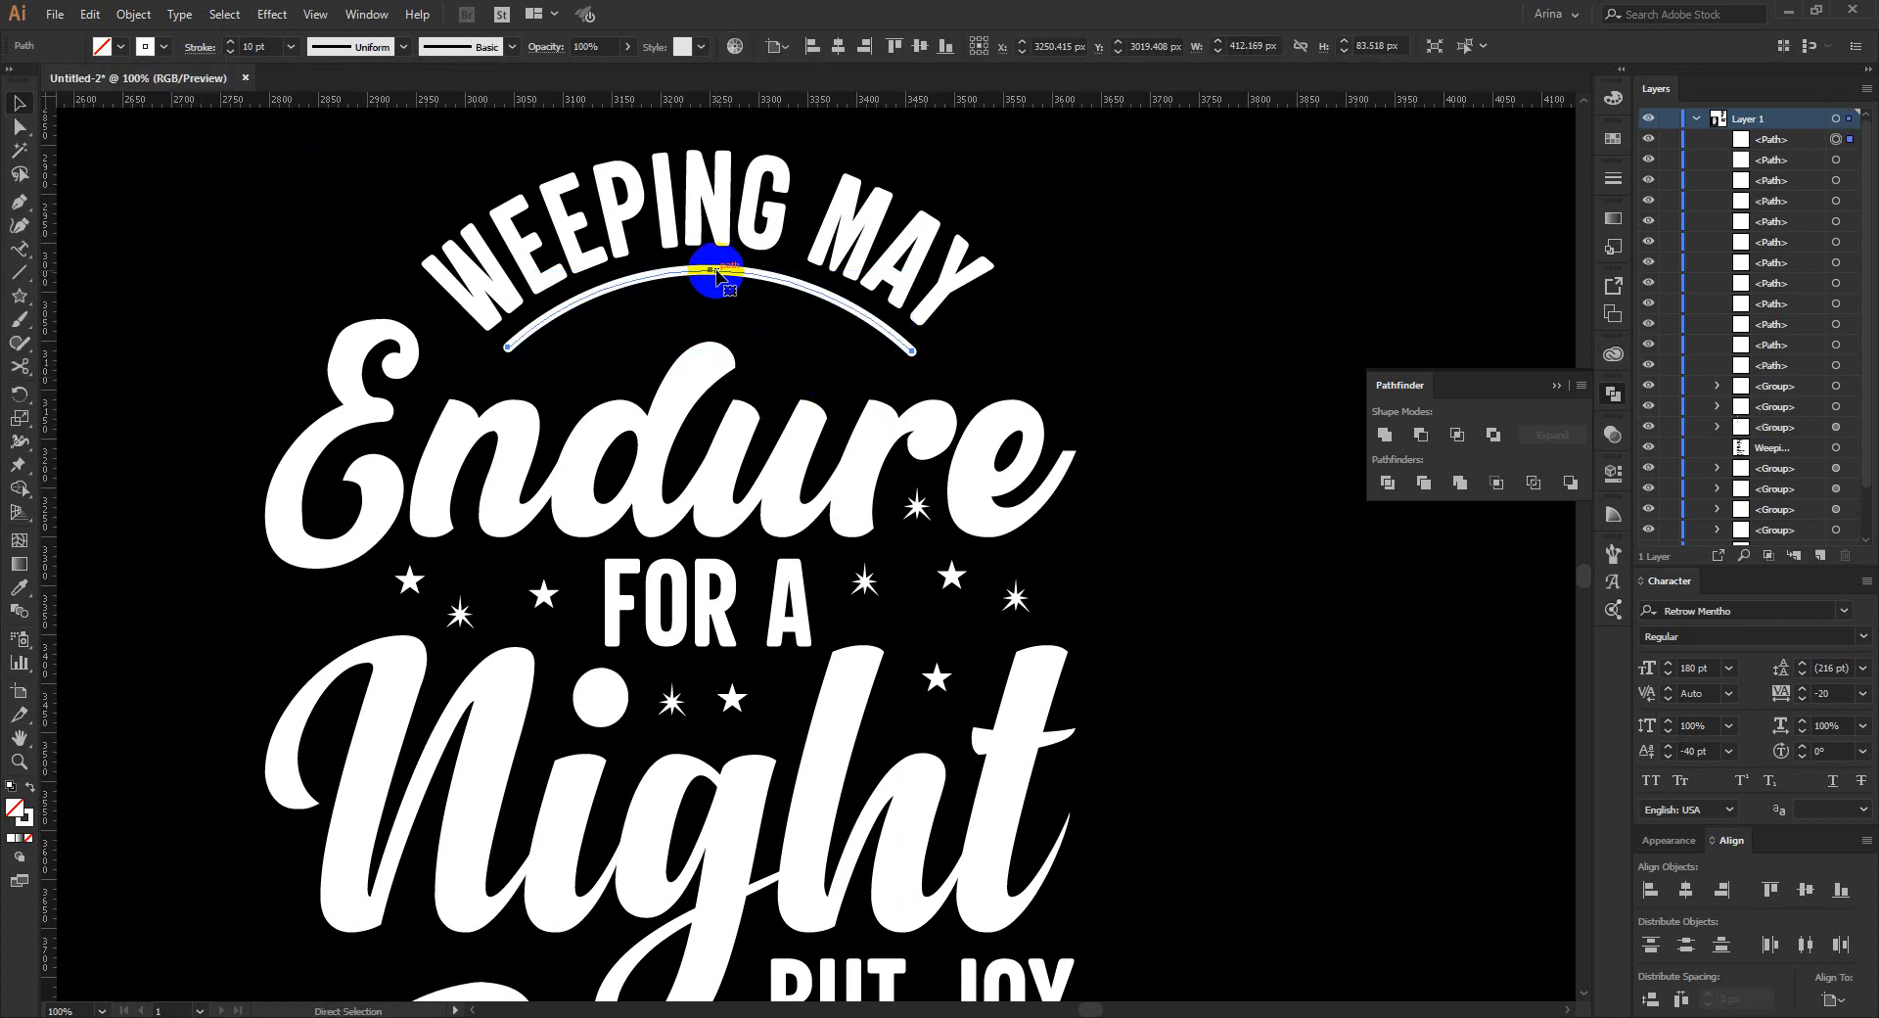
key(v)
key(Down)
key(Down)
key(Down)
key(Down)
key(Down)
key(Down)
key(Down)
key(Down)
key(Down)
key(Down)
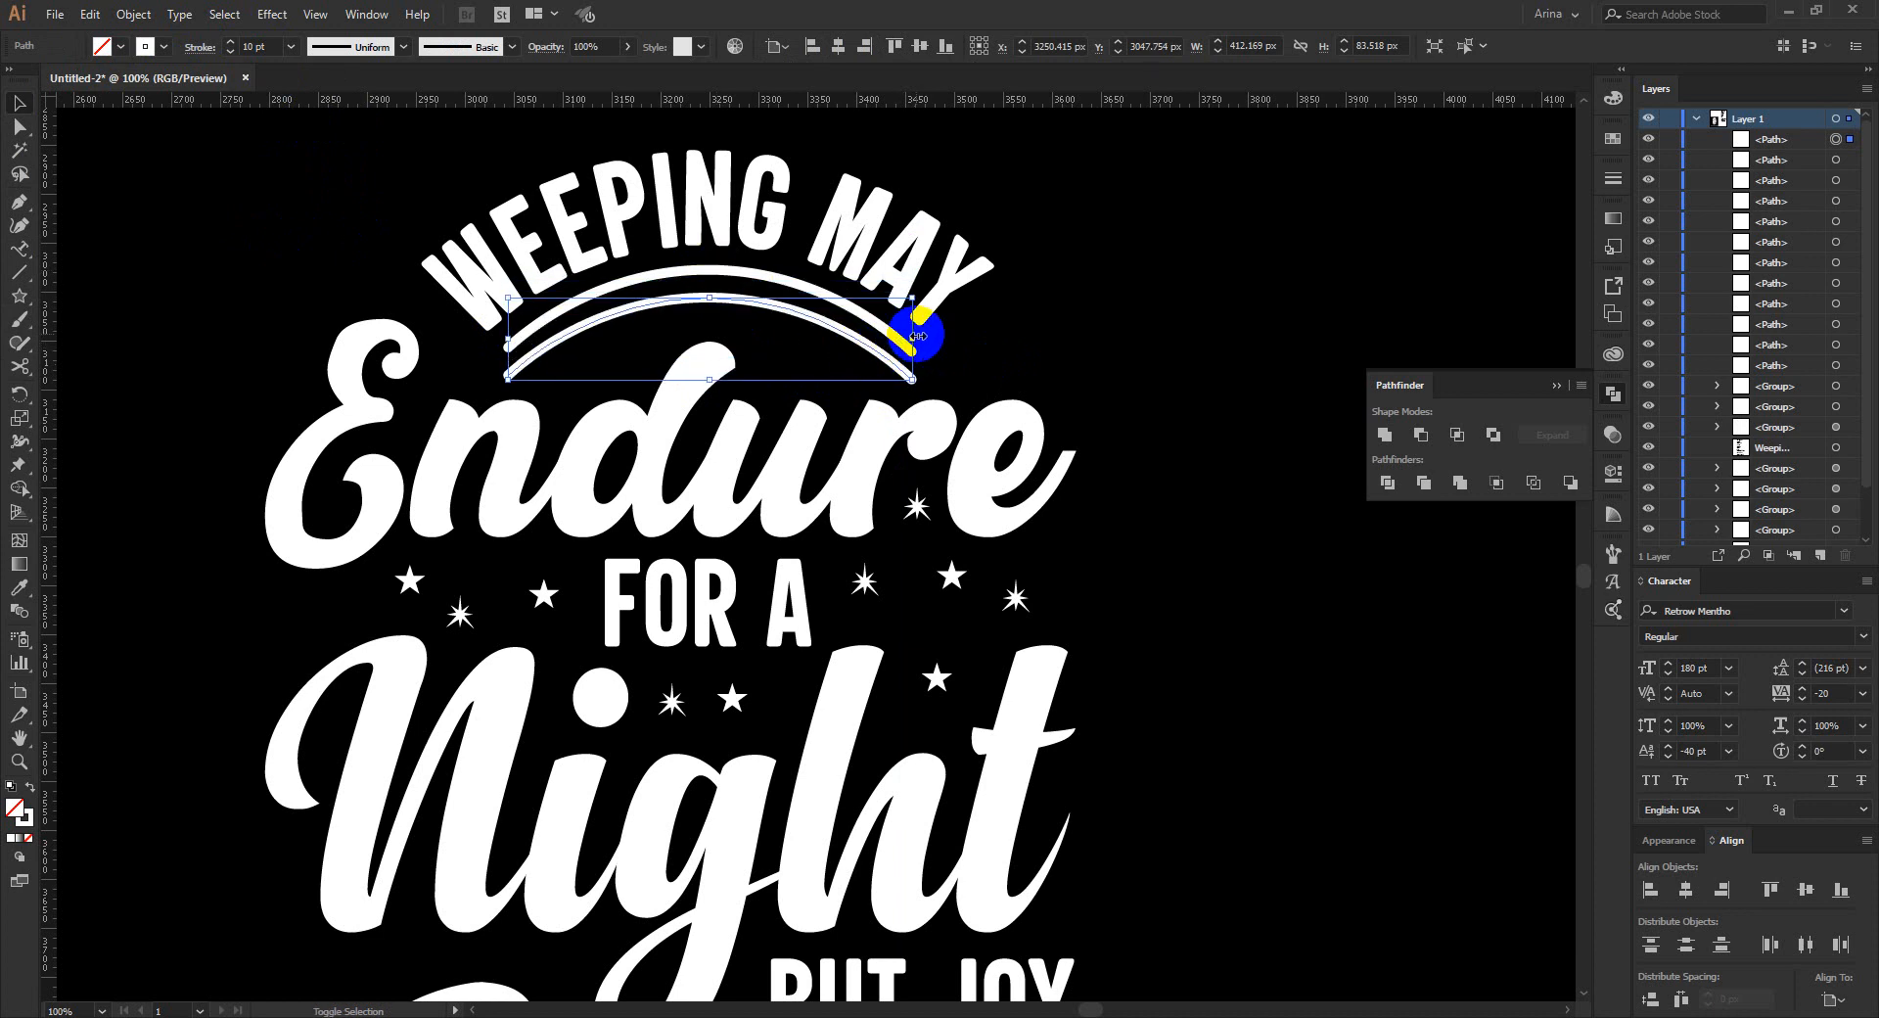
Shrink the lower arc to about 400 × 81 px, nudged slightly up, and set its stroke weight to 6 pt.
drag(912, 338, 909, 335)
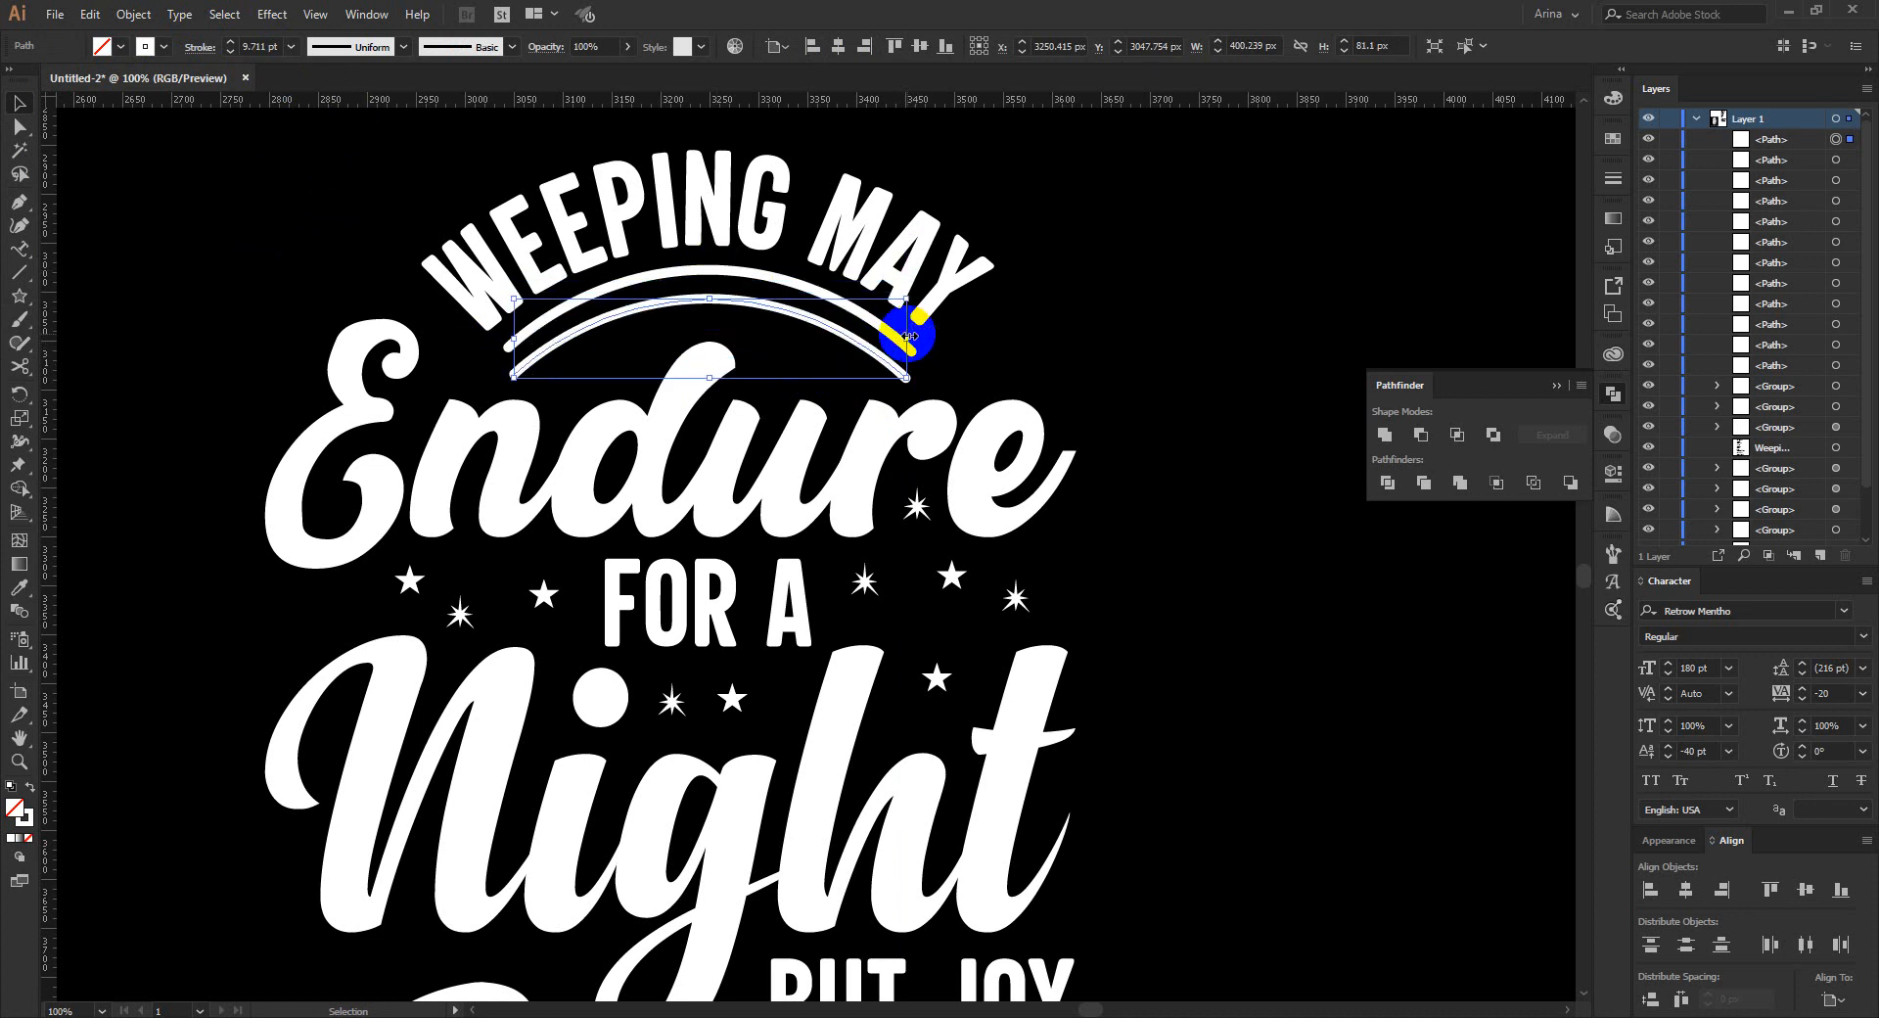
key(Up)
key(Up)
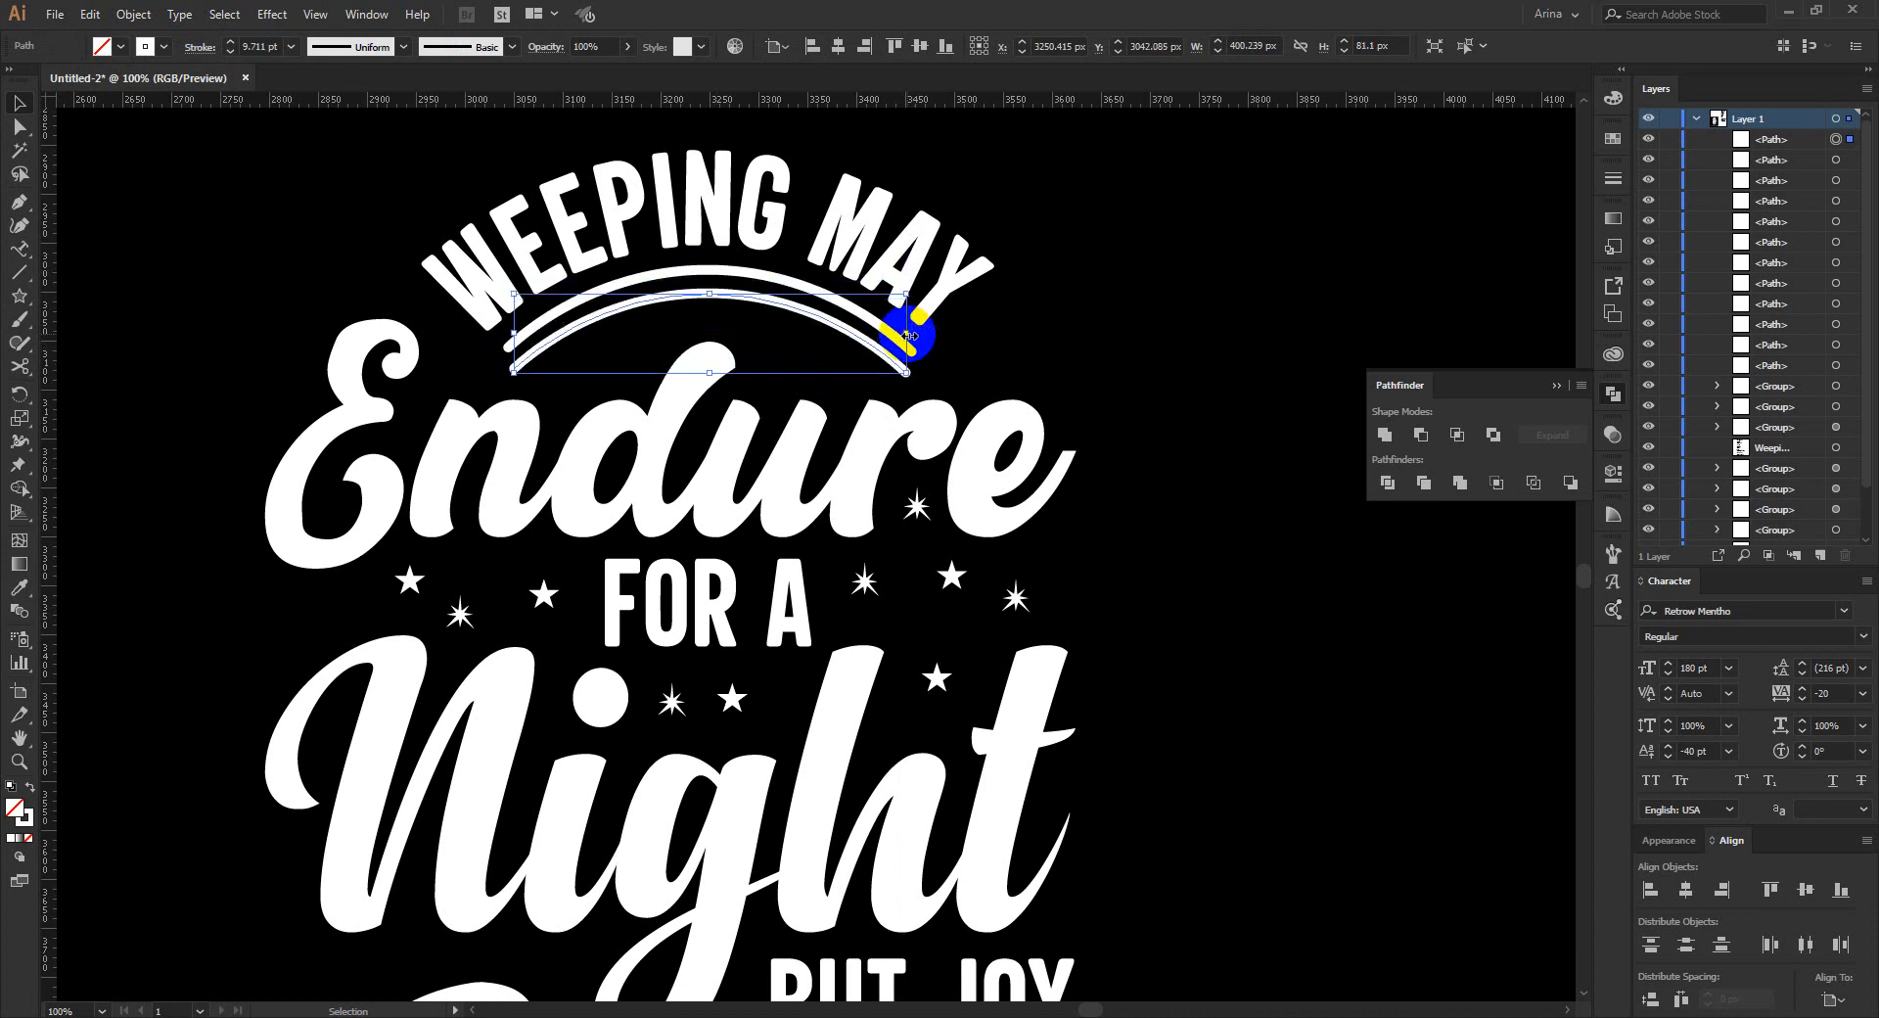
click(256, 45)
text(6)
key(Return)
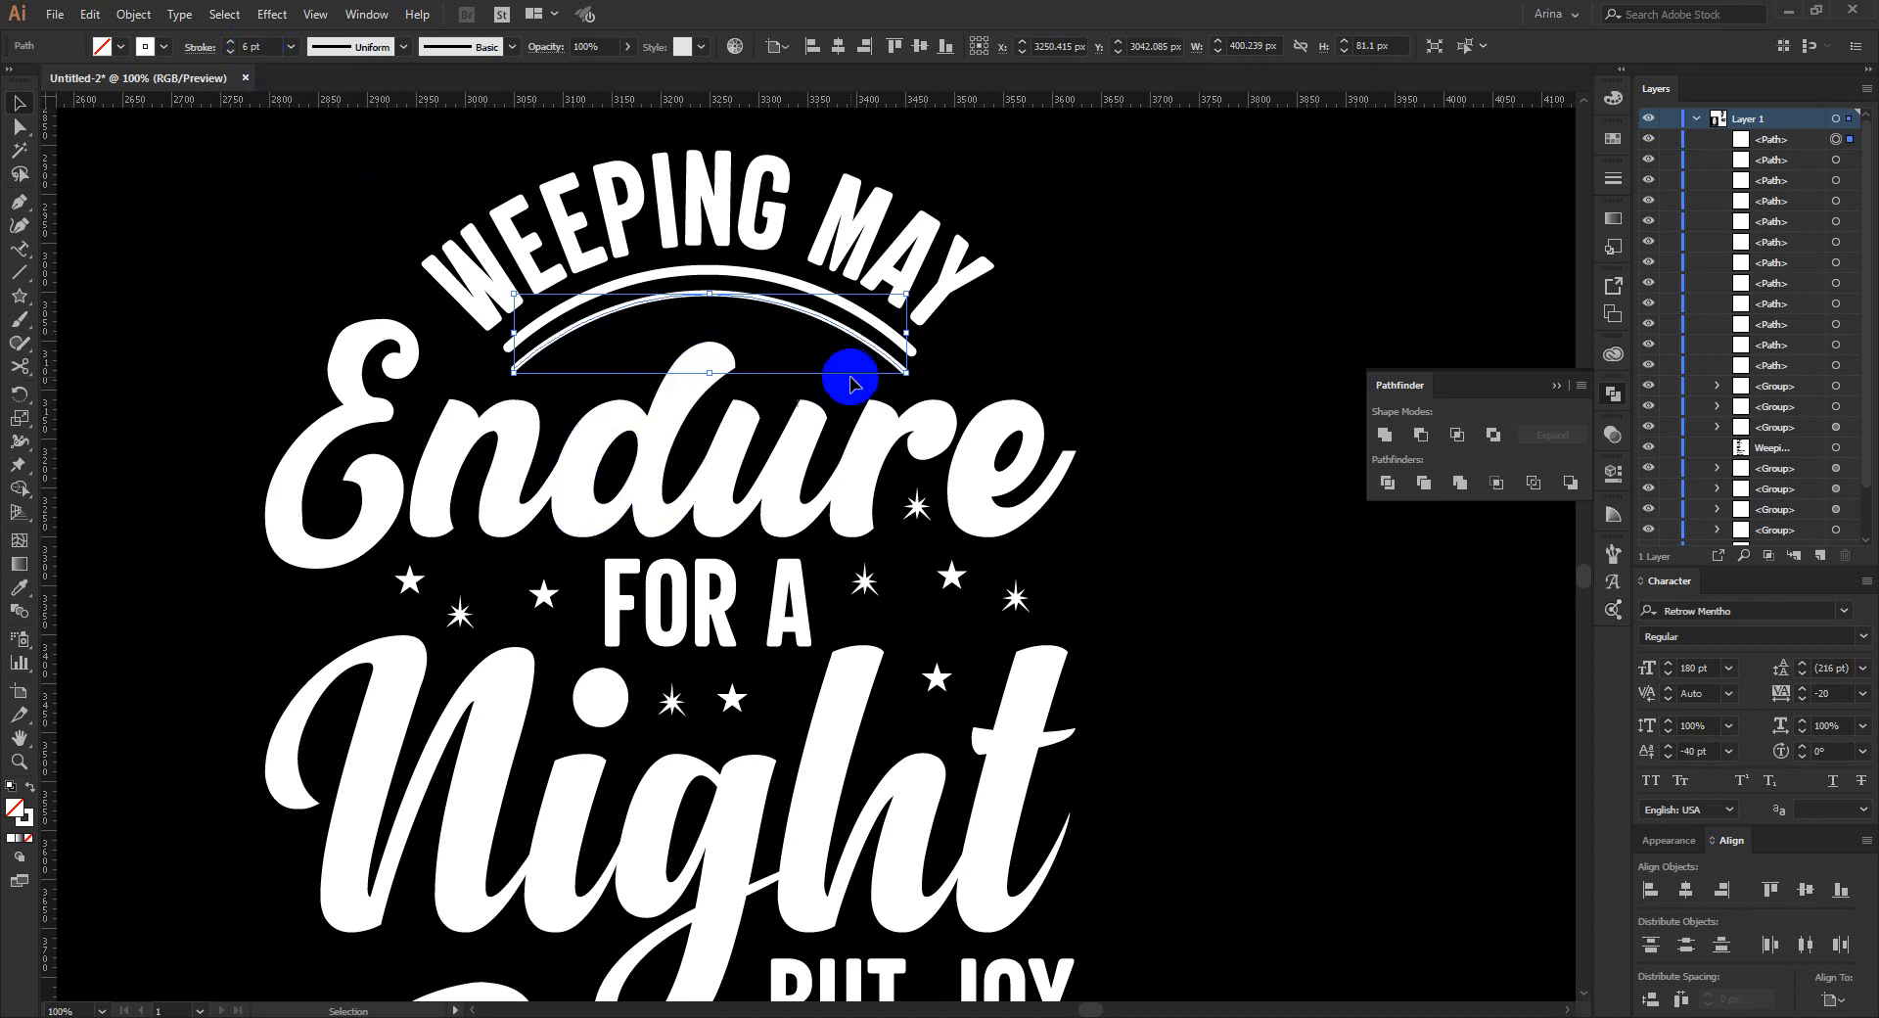
Scale the lower arc down to about 389 × 79 px and nudge it up closer to the thick arc.
drag(905, 336, 900, 331)
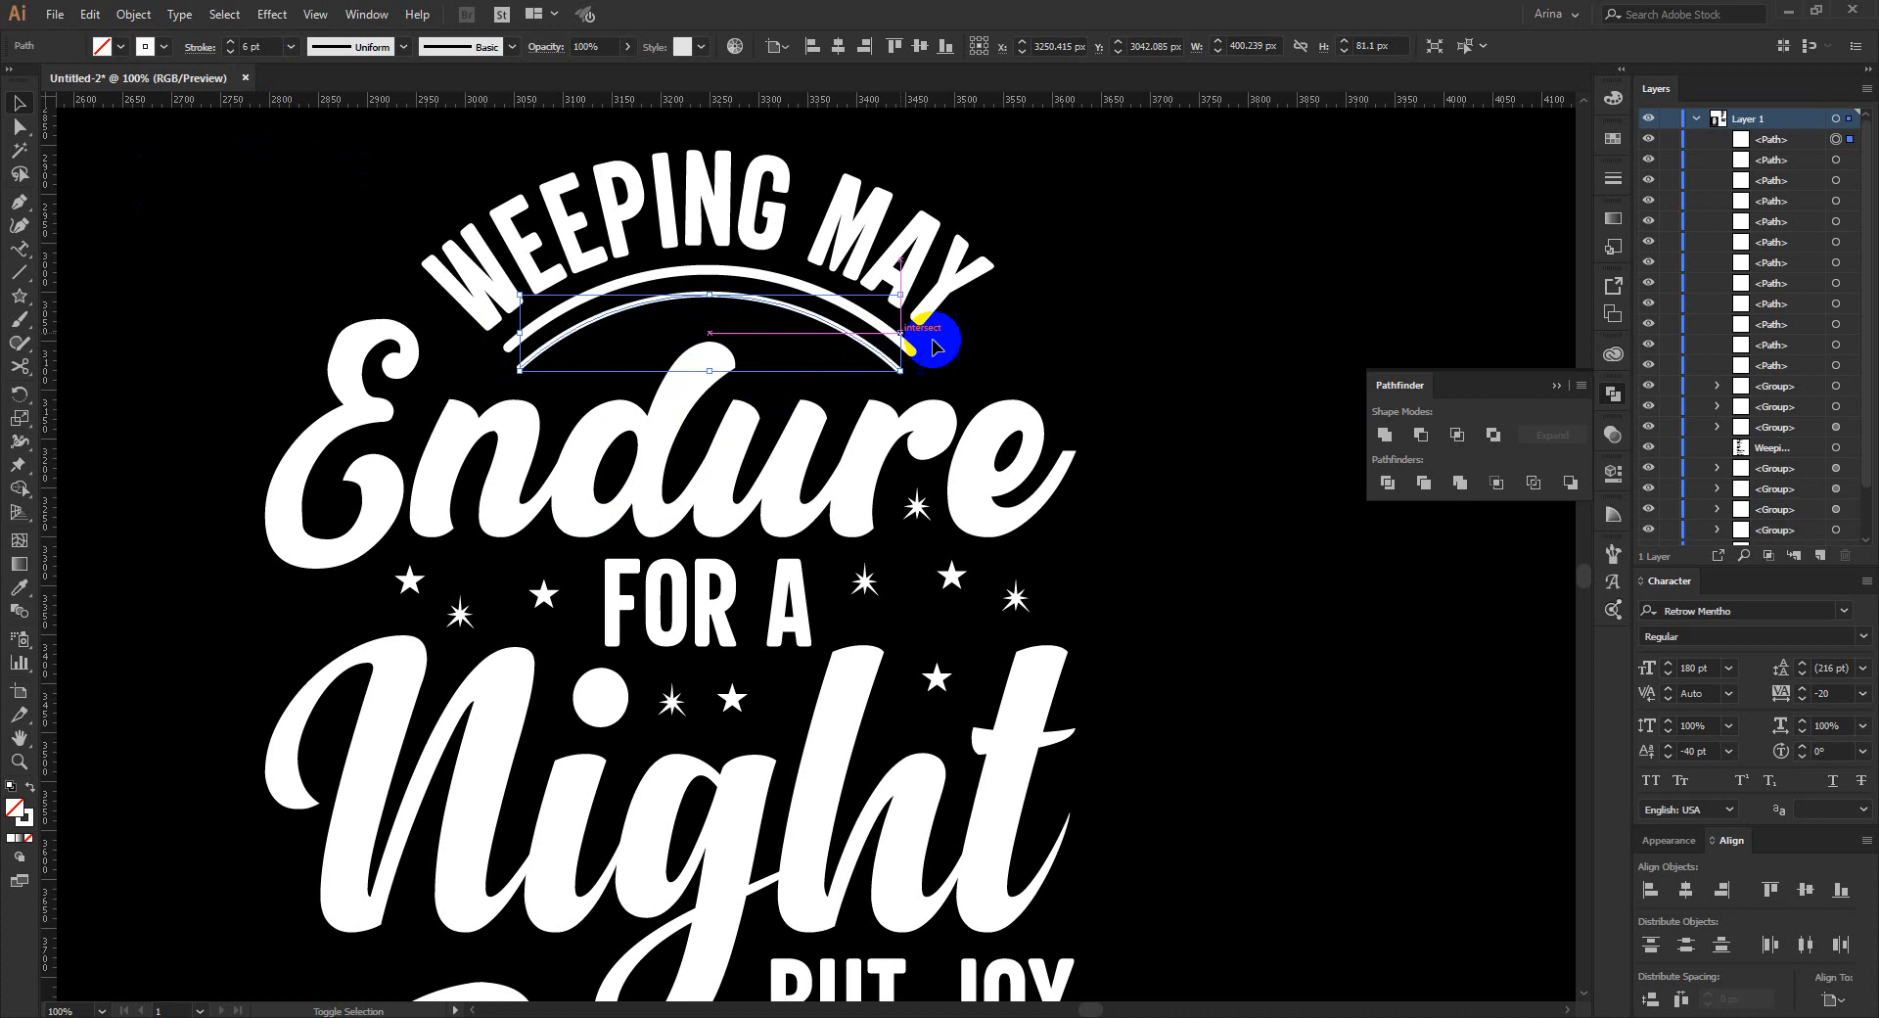
key(Up)
key(Up)
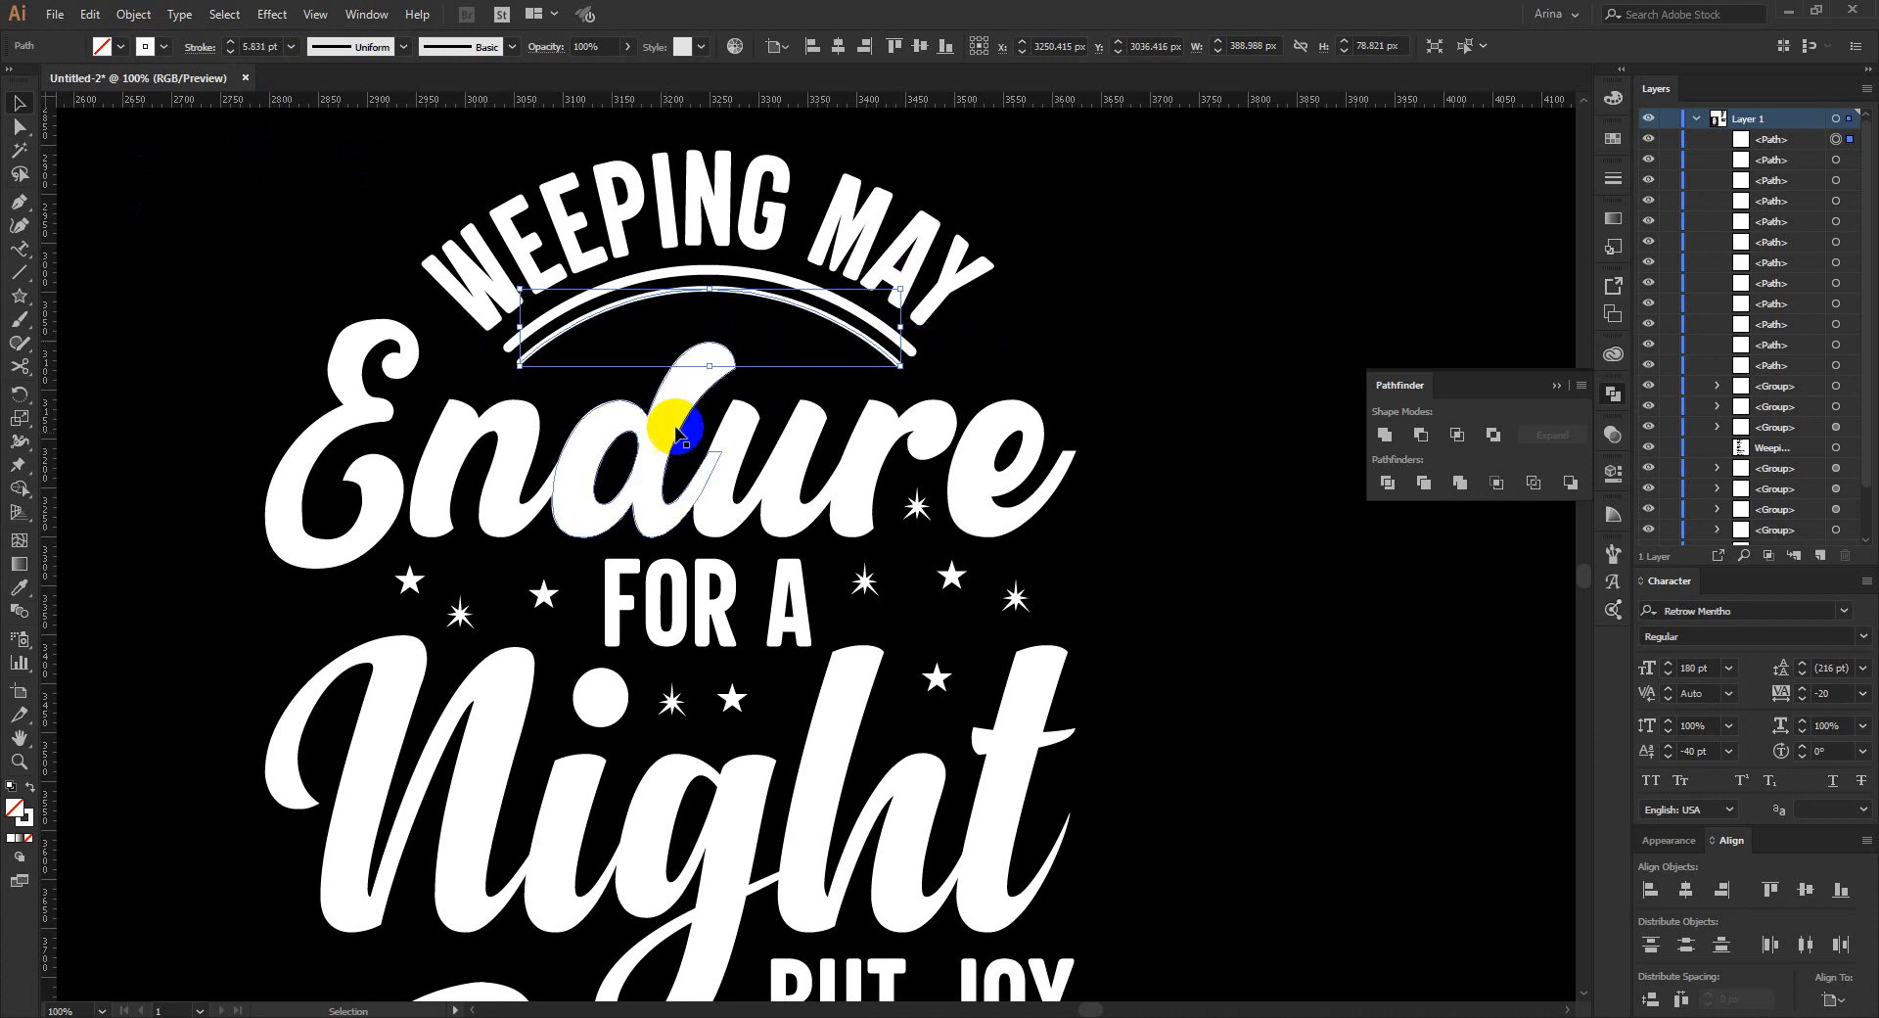
Turn the lower arc's stroke into a dashed line.
key(alt)
click(200, 47)
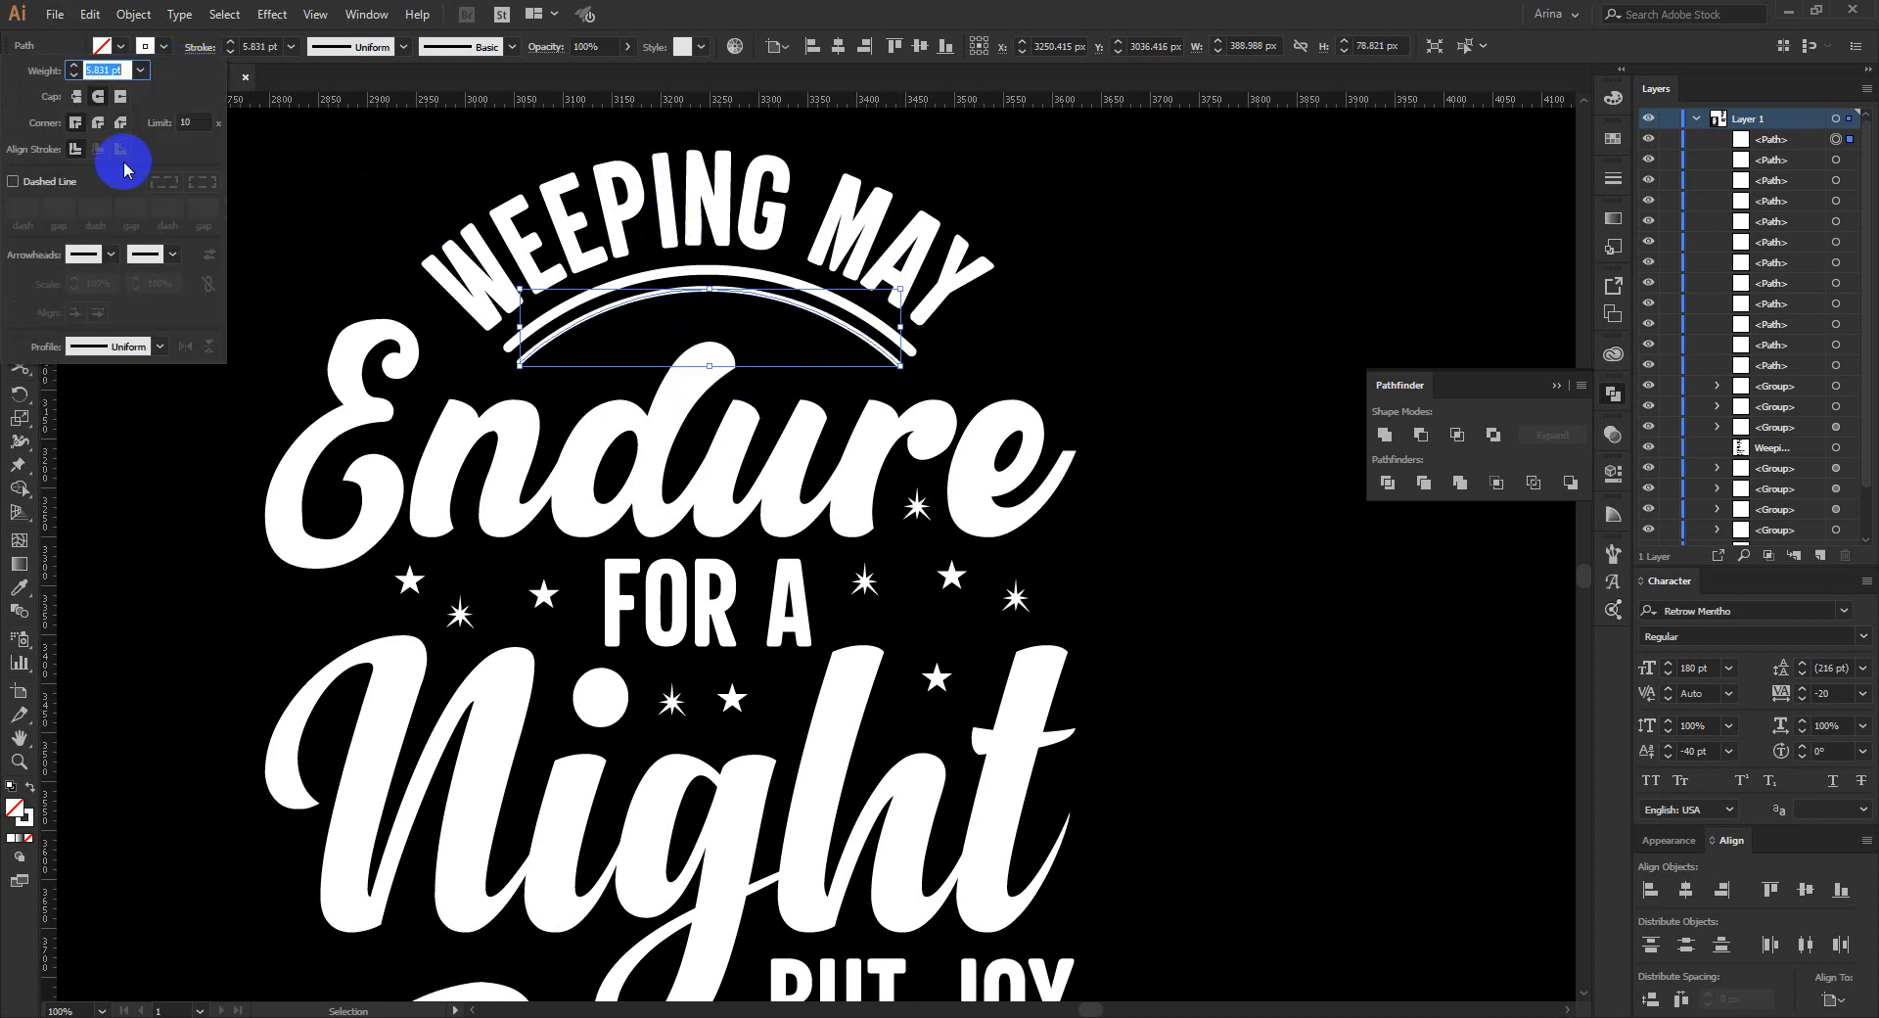
click(11, 182)
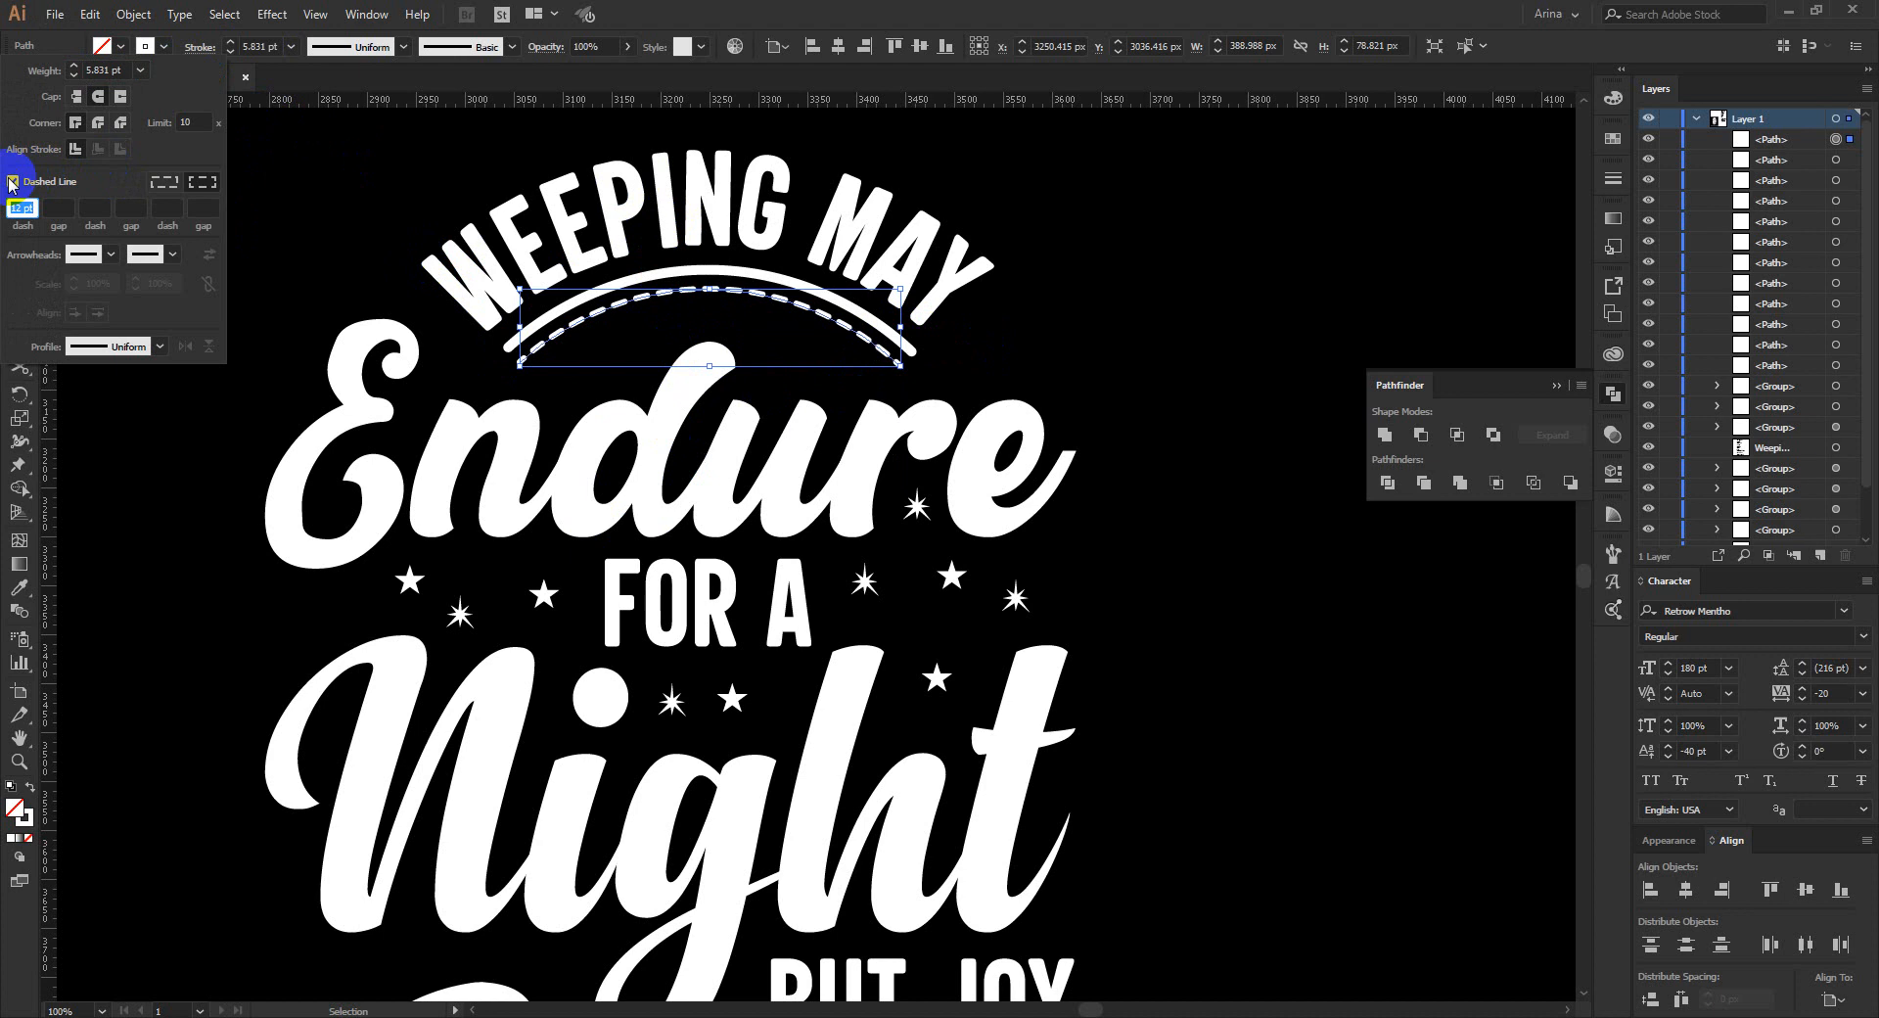
click(370, 265)
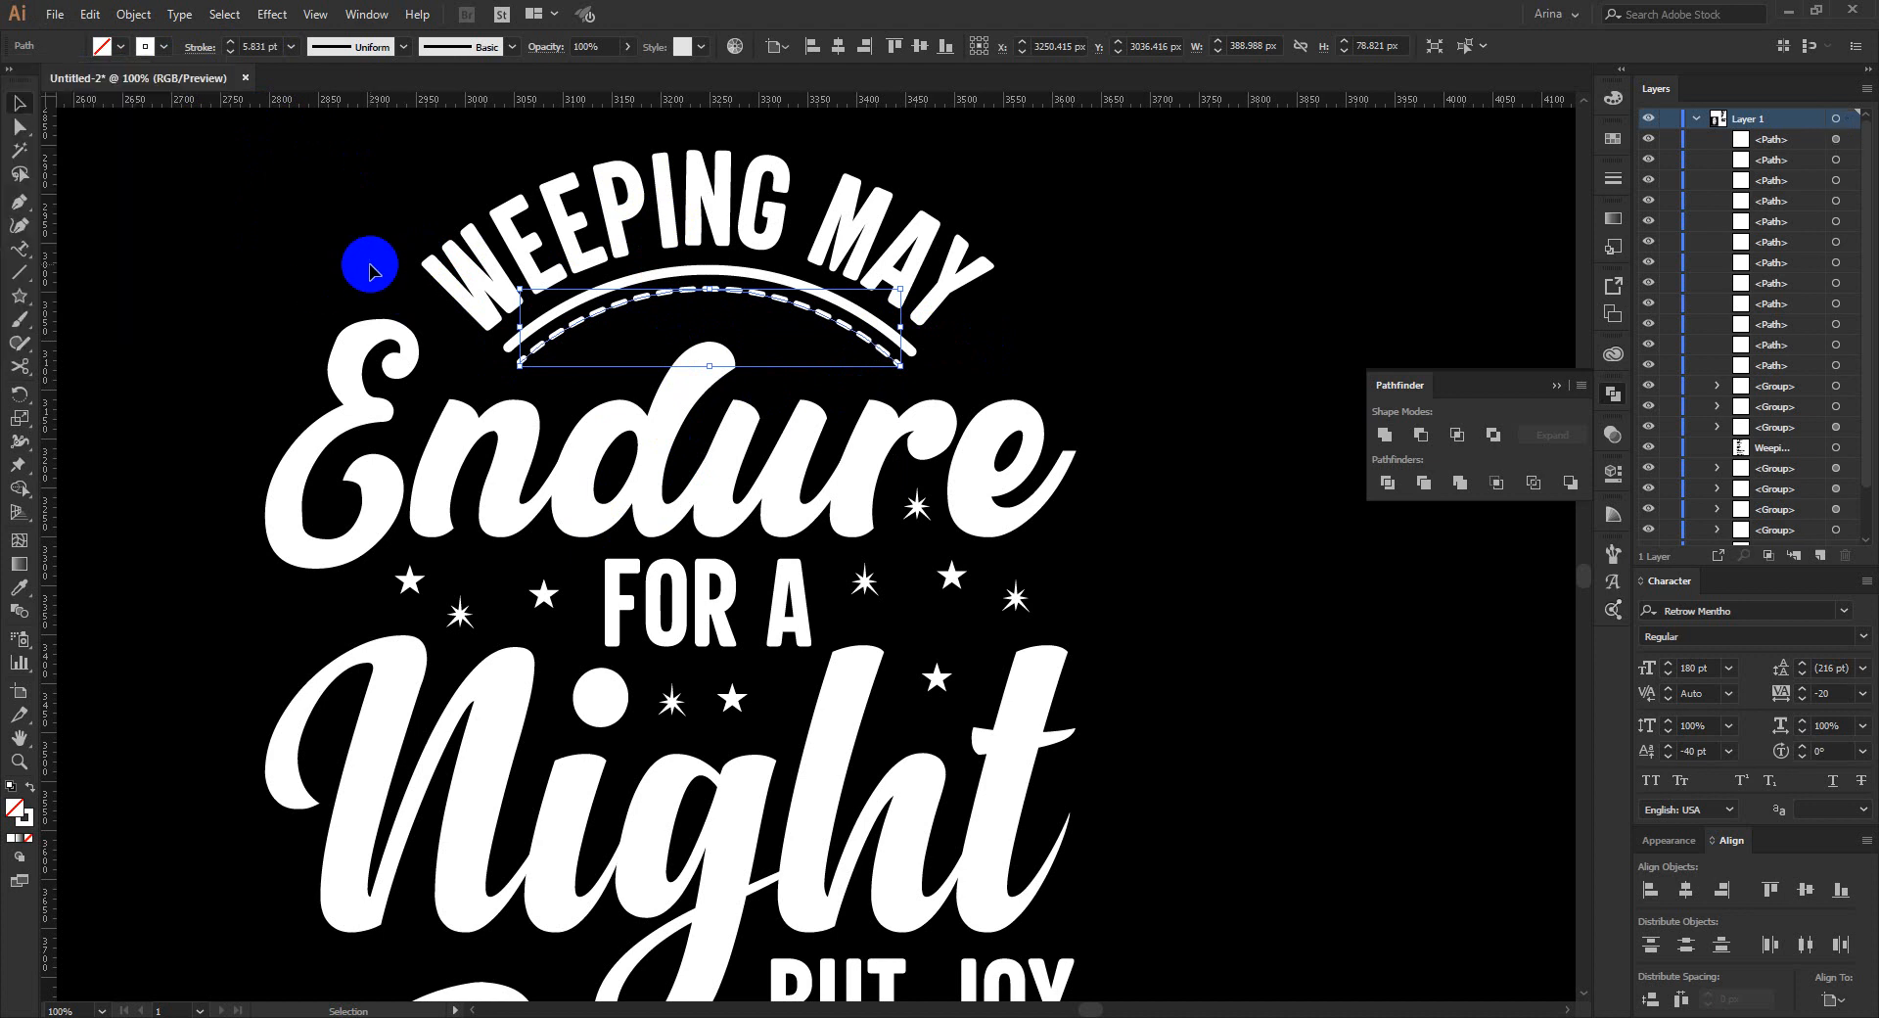
scroll(786, 399, down, 1)
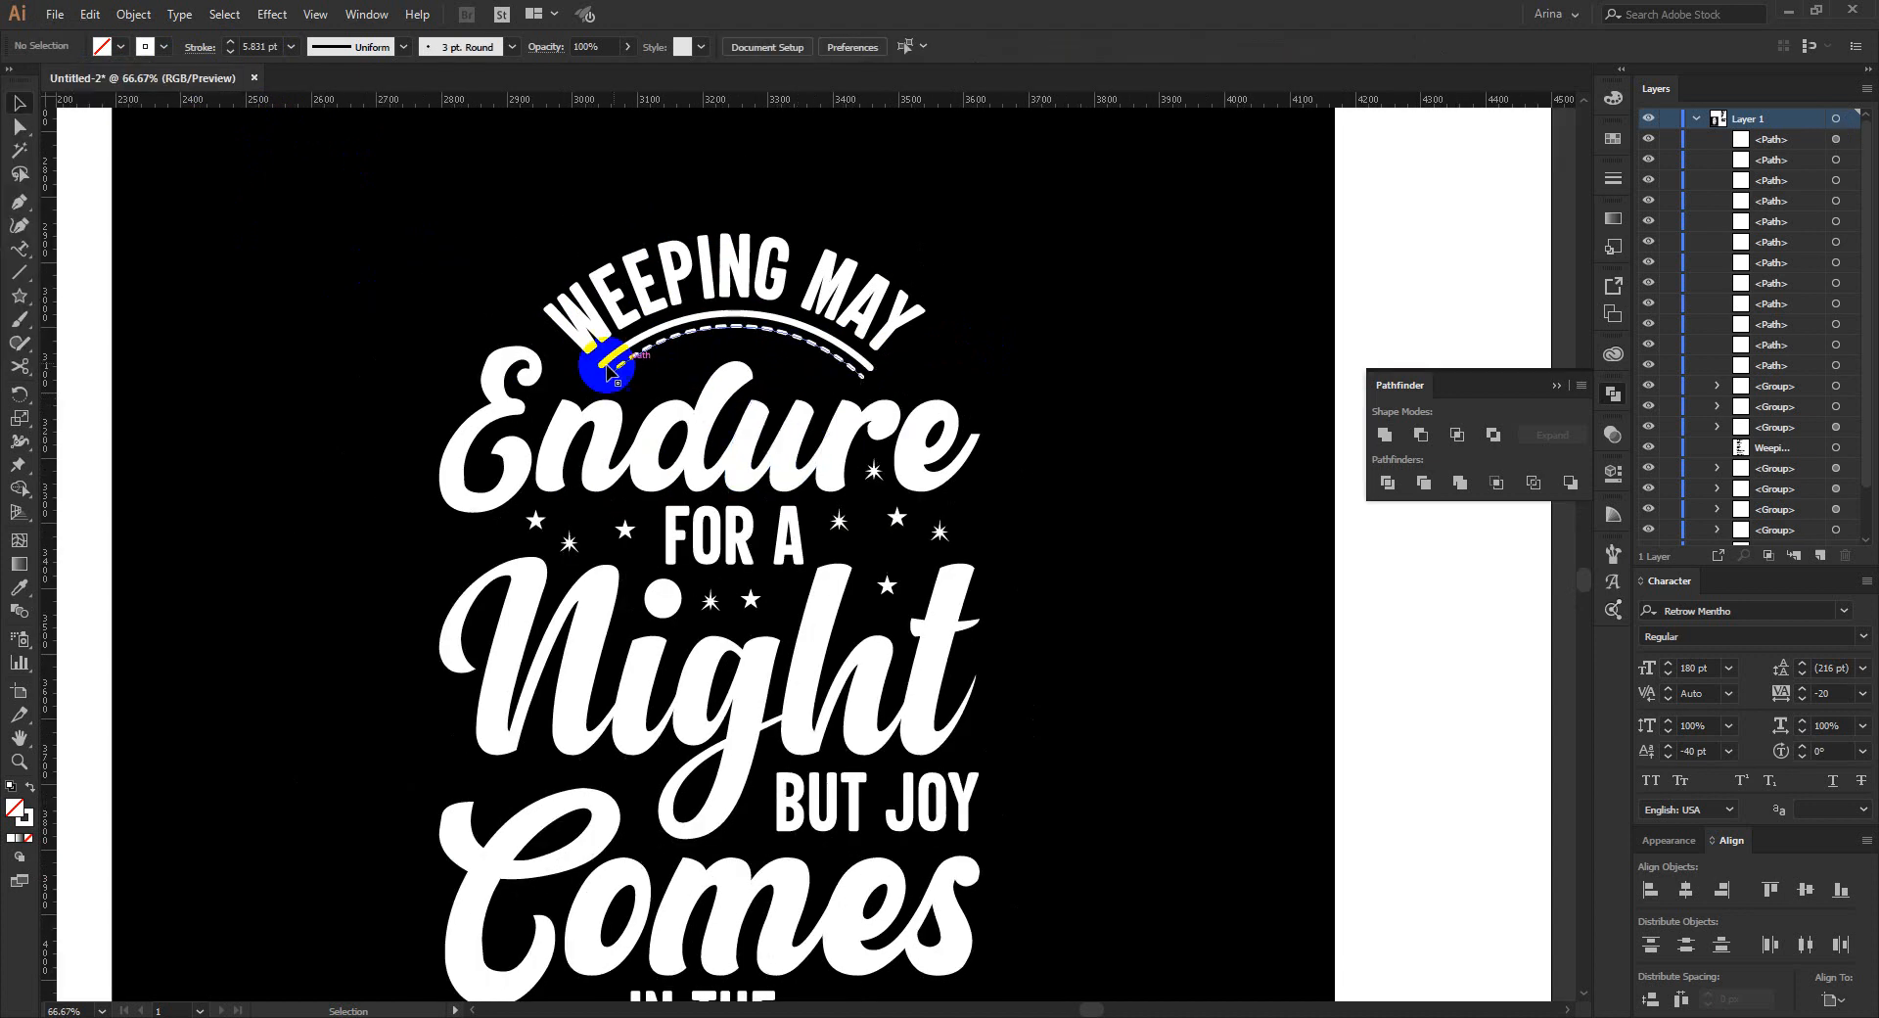
scroll(797, 285, up, 1)
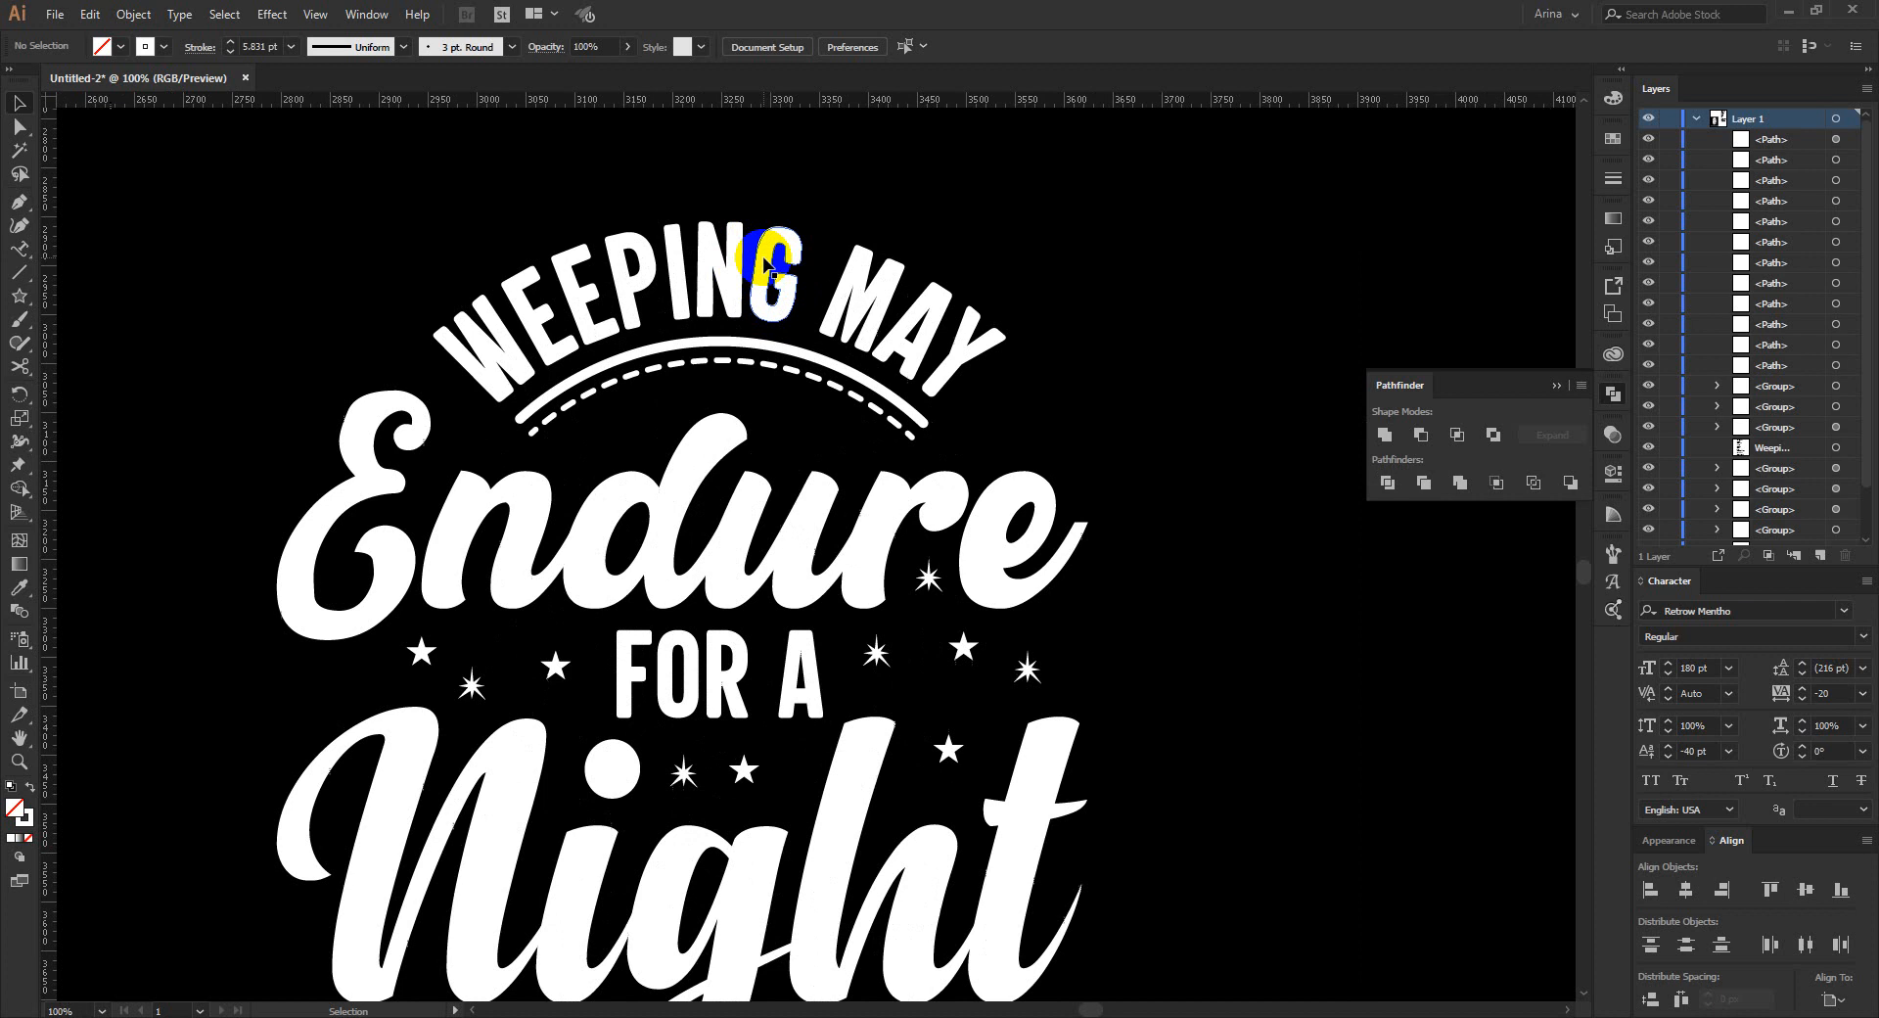
scroll(802, 367, down, 1)
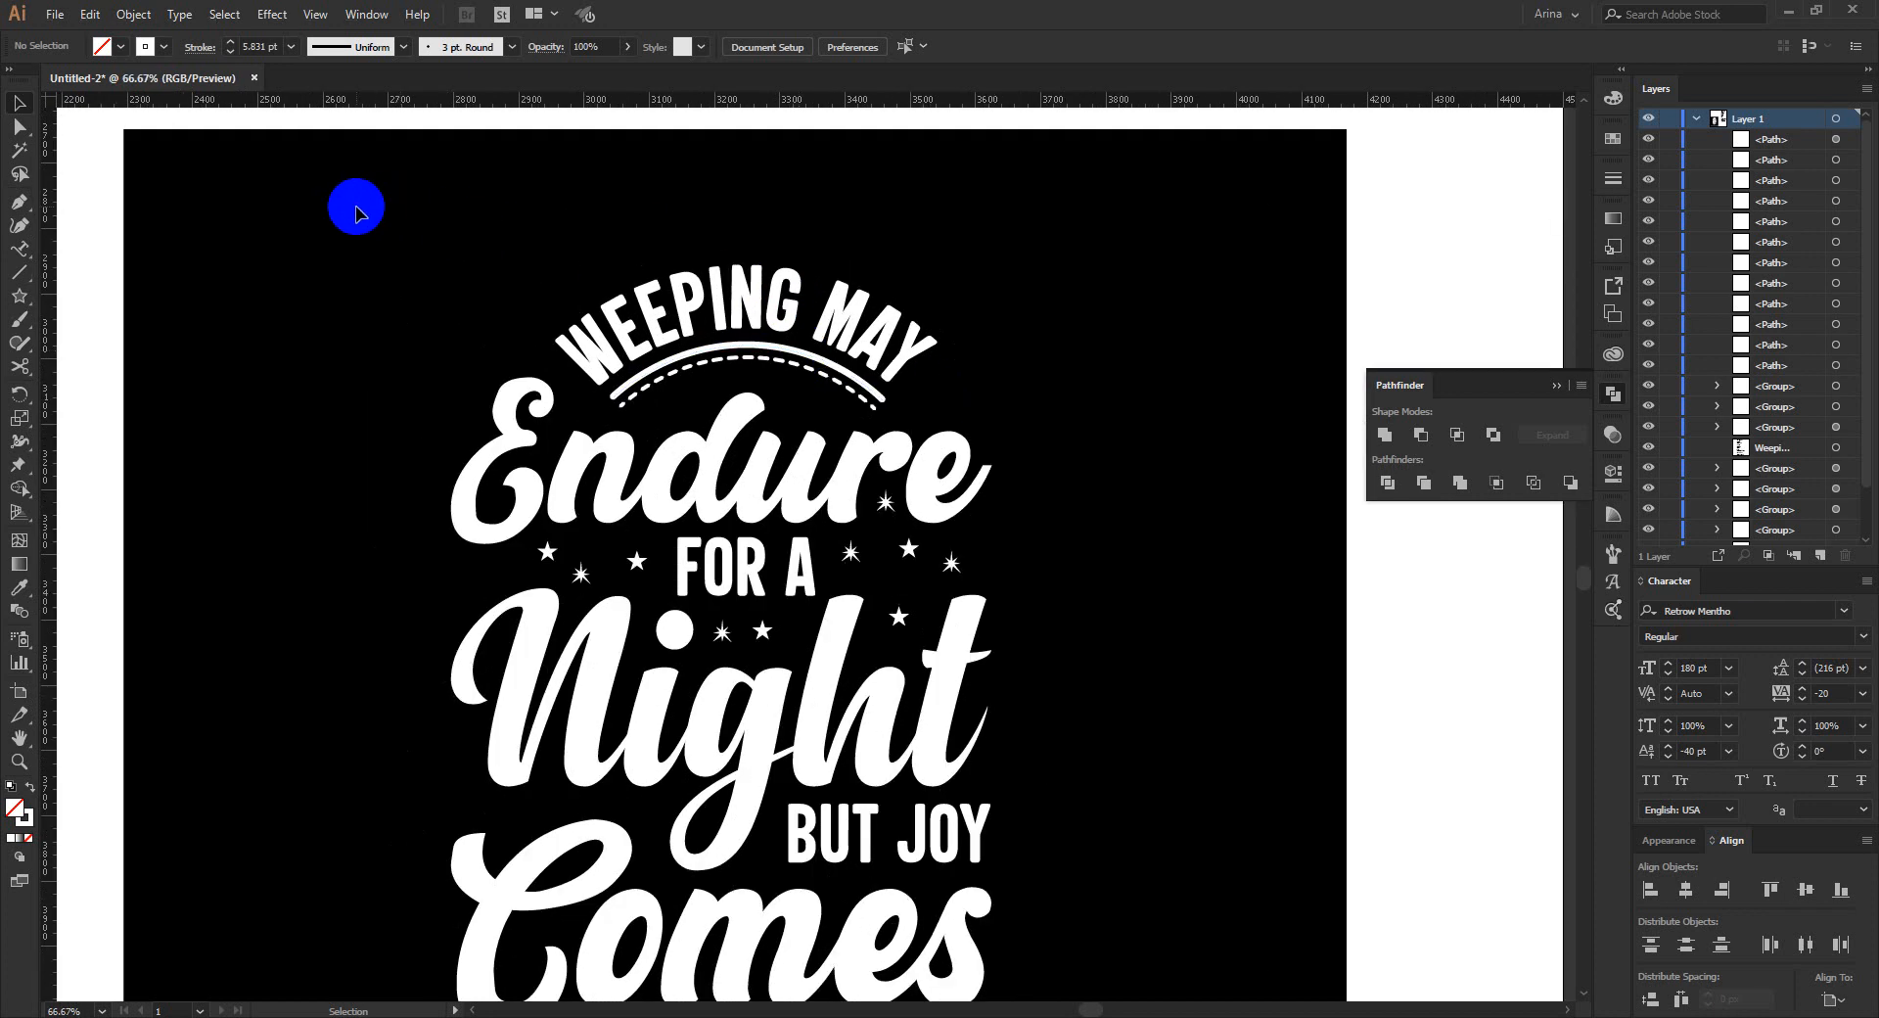
click(1077, 529)
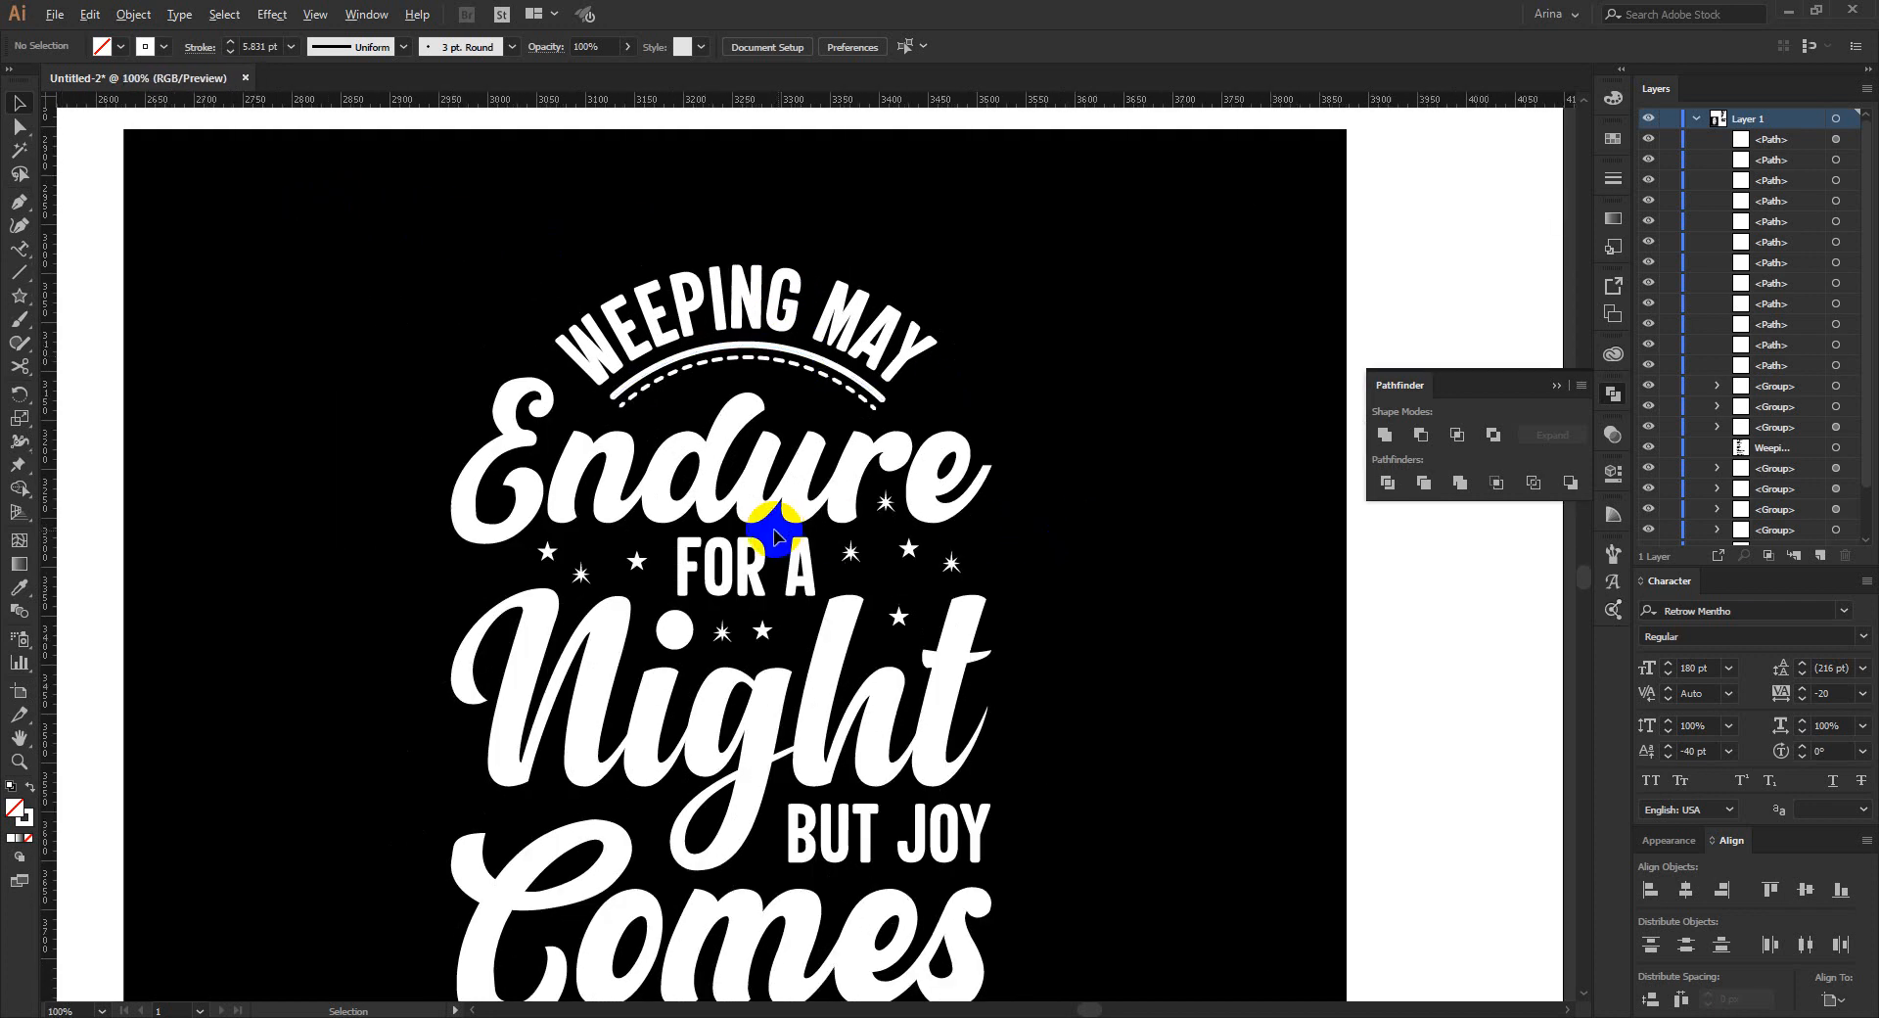
Isolate the dot of the "i" in "Night" and erase its upper-right part to leave a crescent moon.
scroll(776, 532, up, 1)
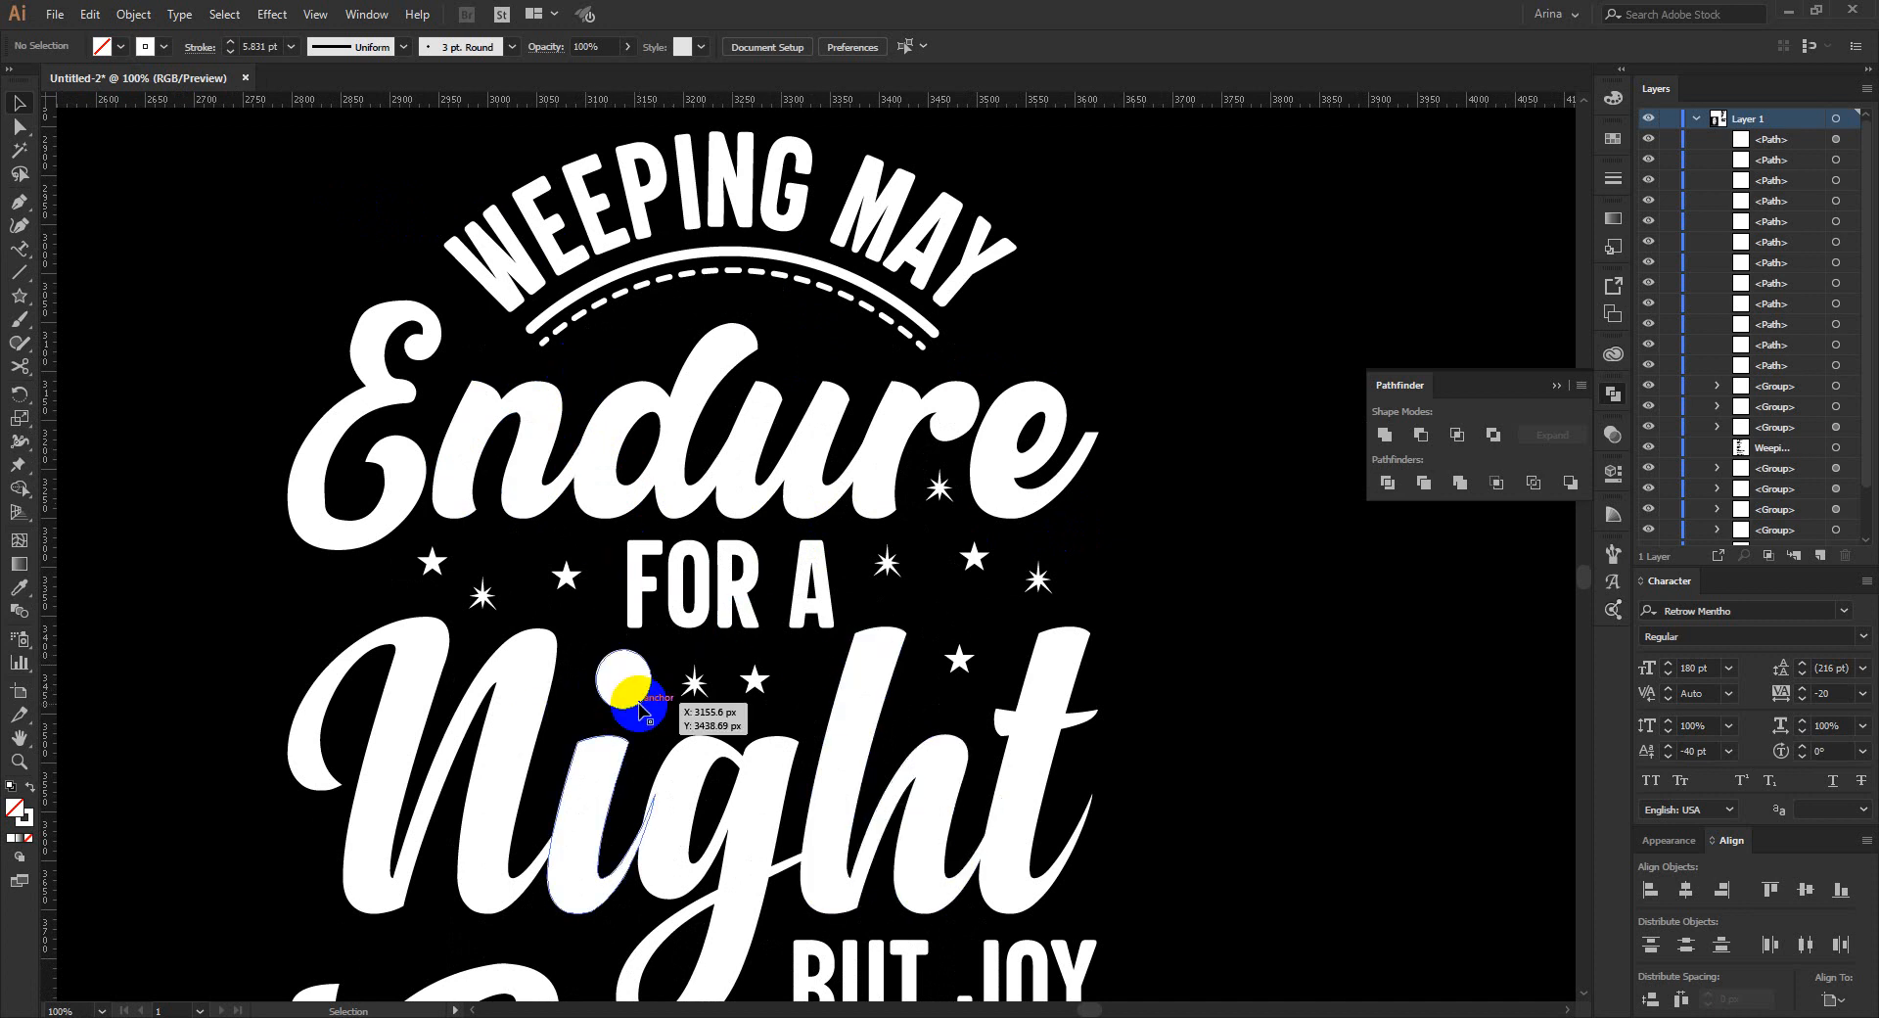
scroll(619, 674, up, 1)
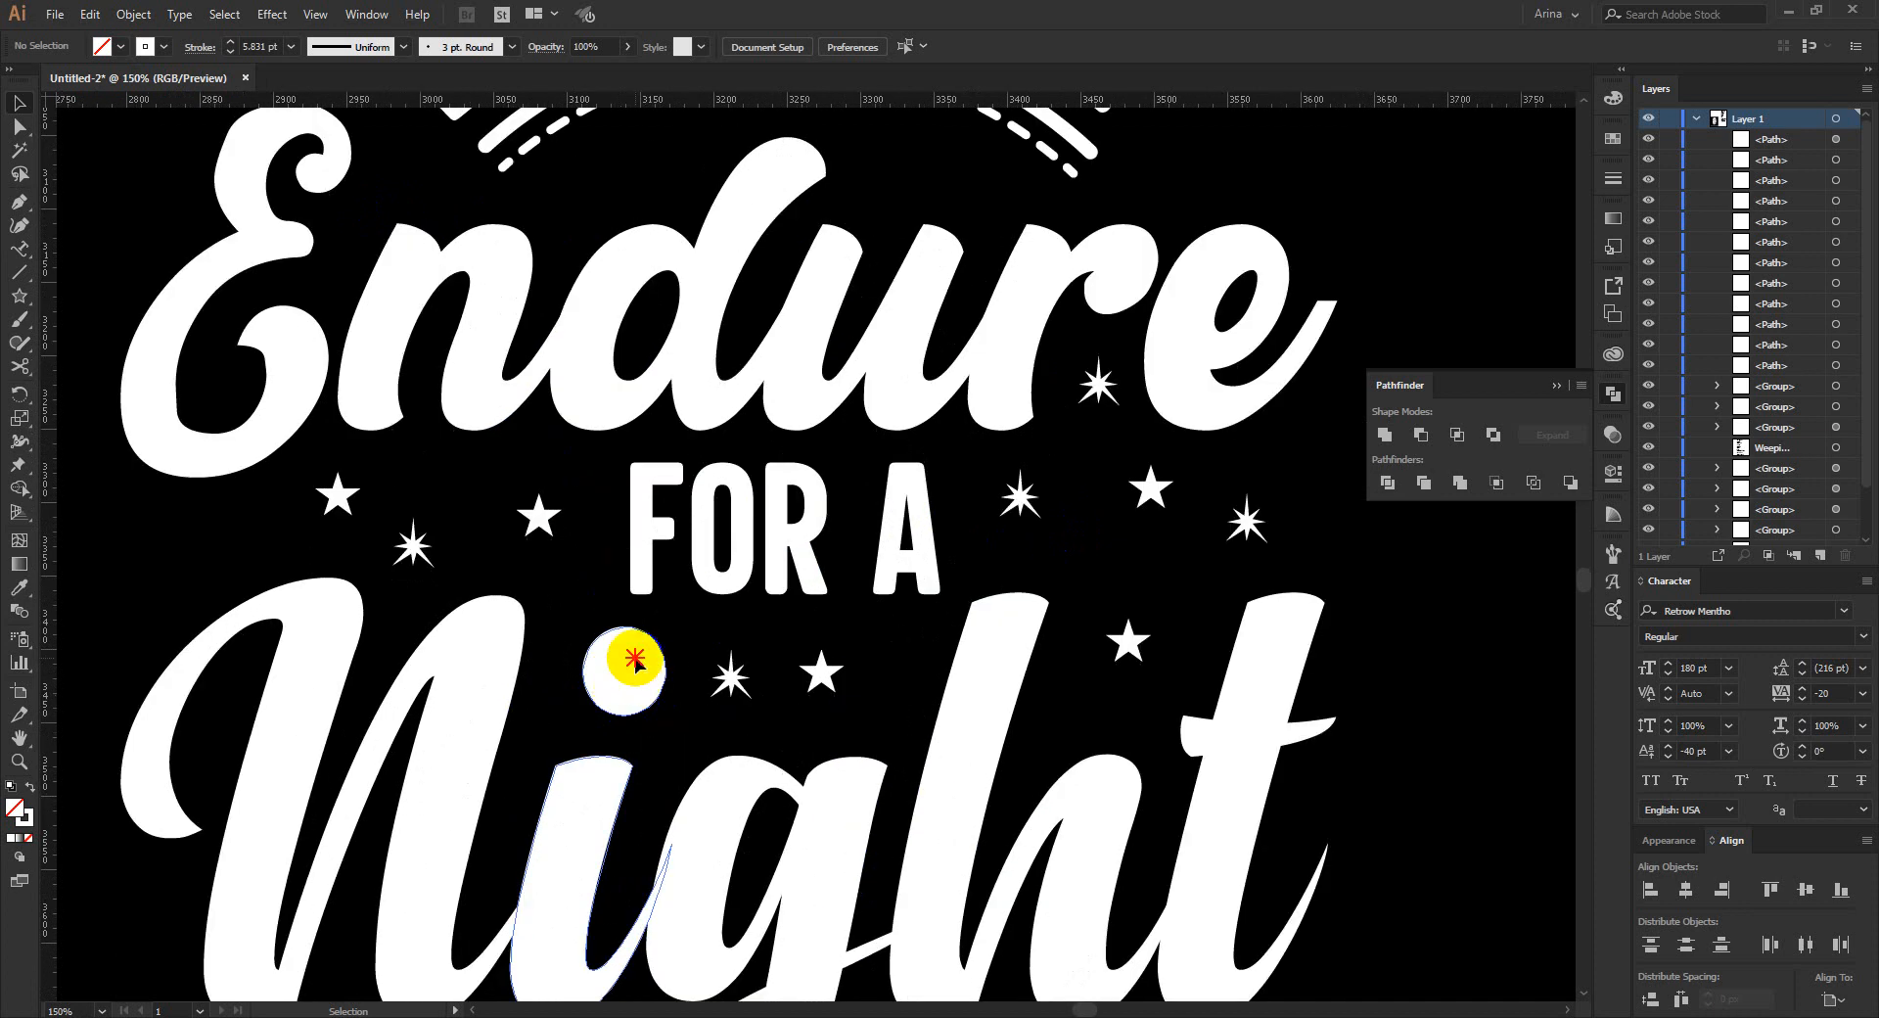
click(634, 666)
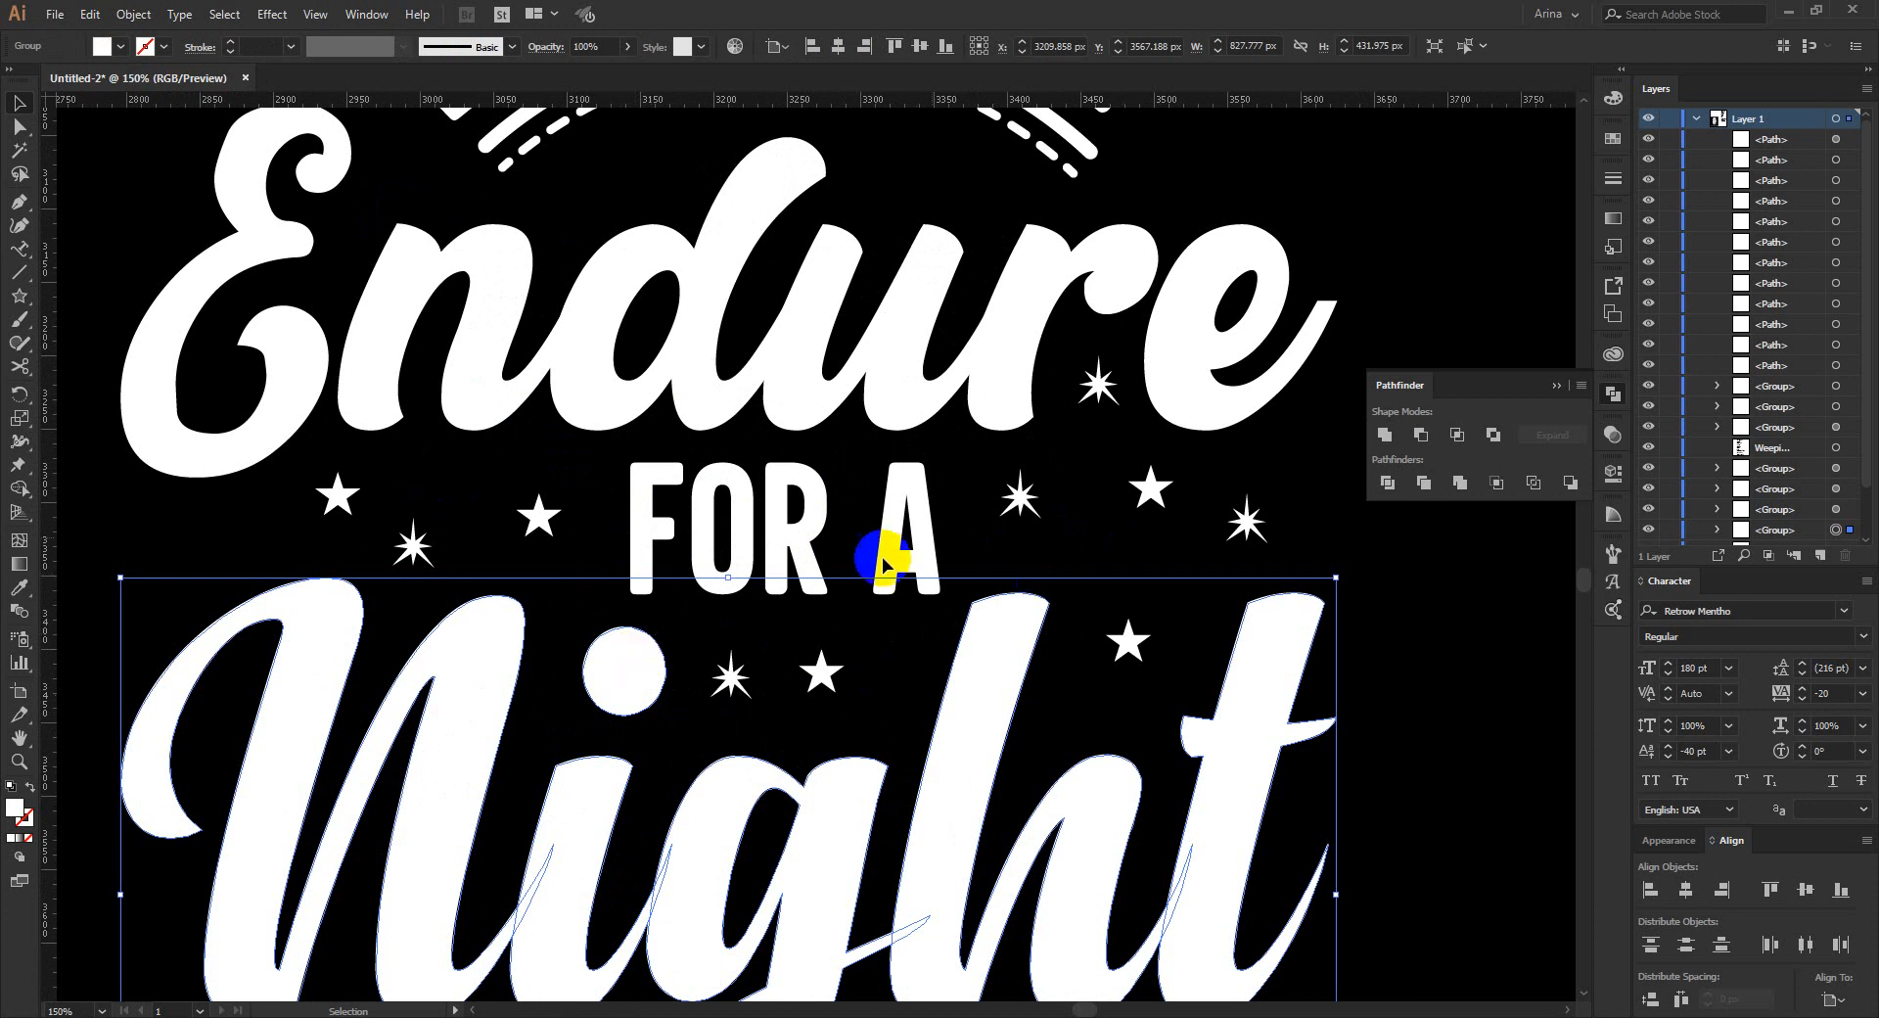
double_click(634, 688)
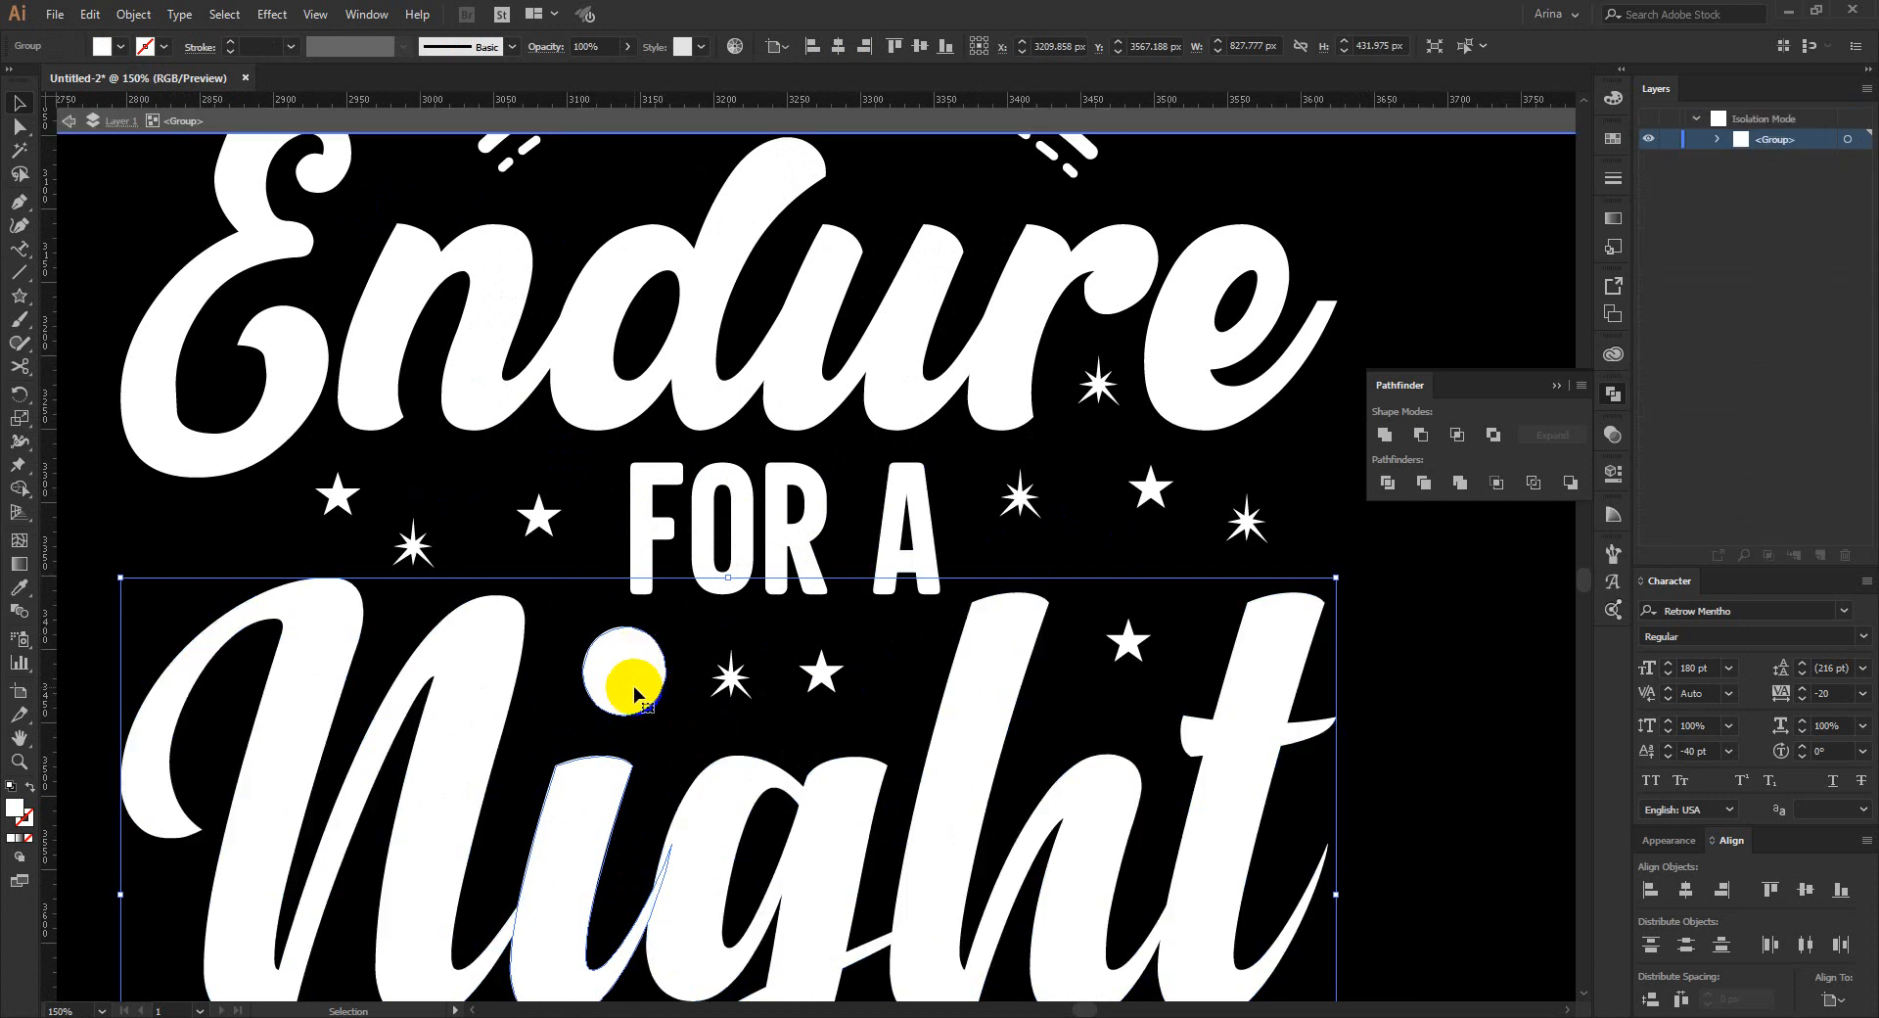
click(609, 673)
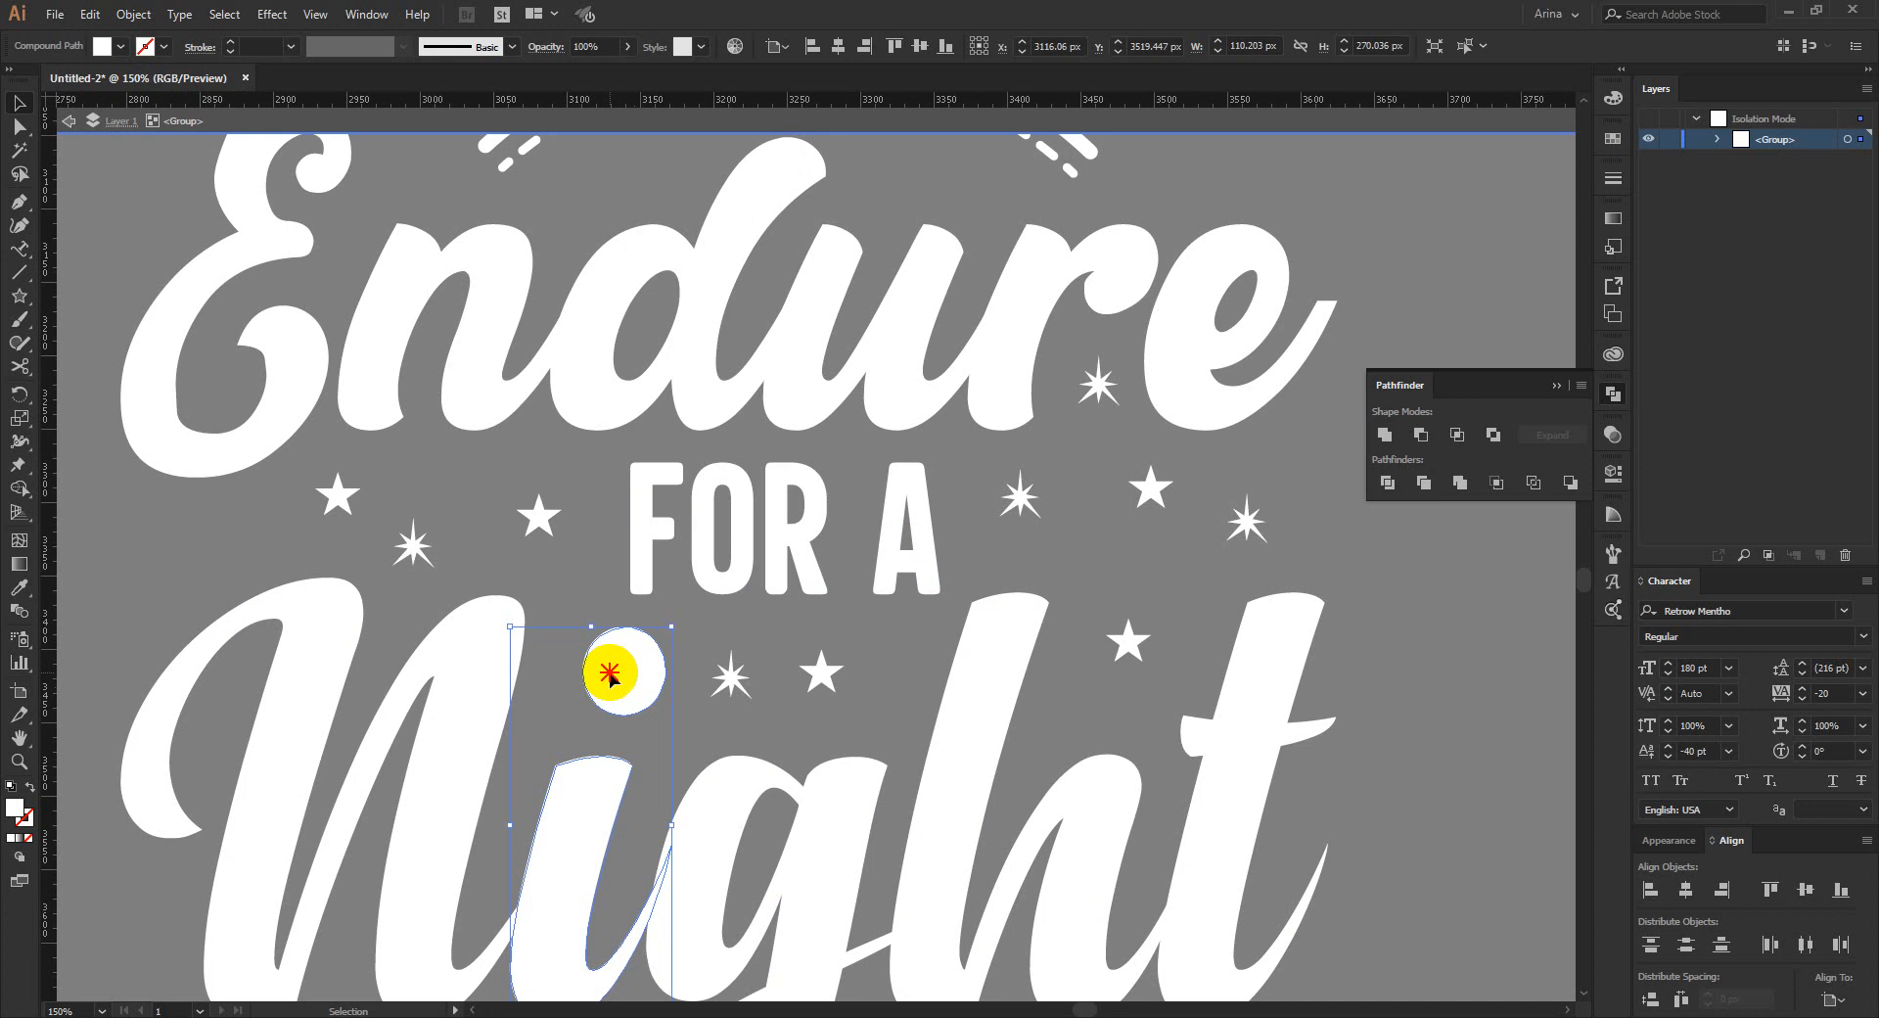
double_click(610, 675)
click(614, 671)
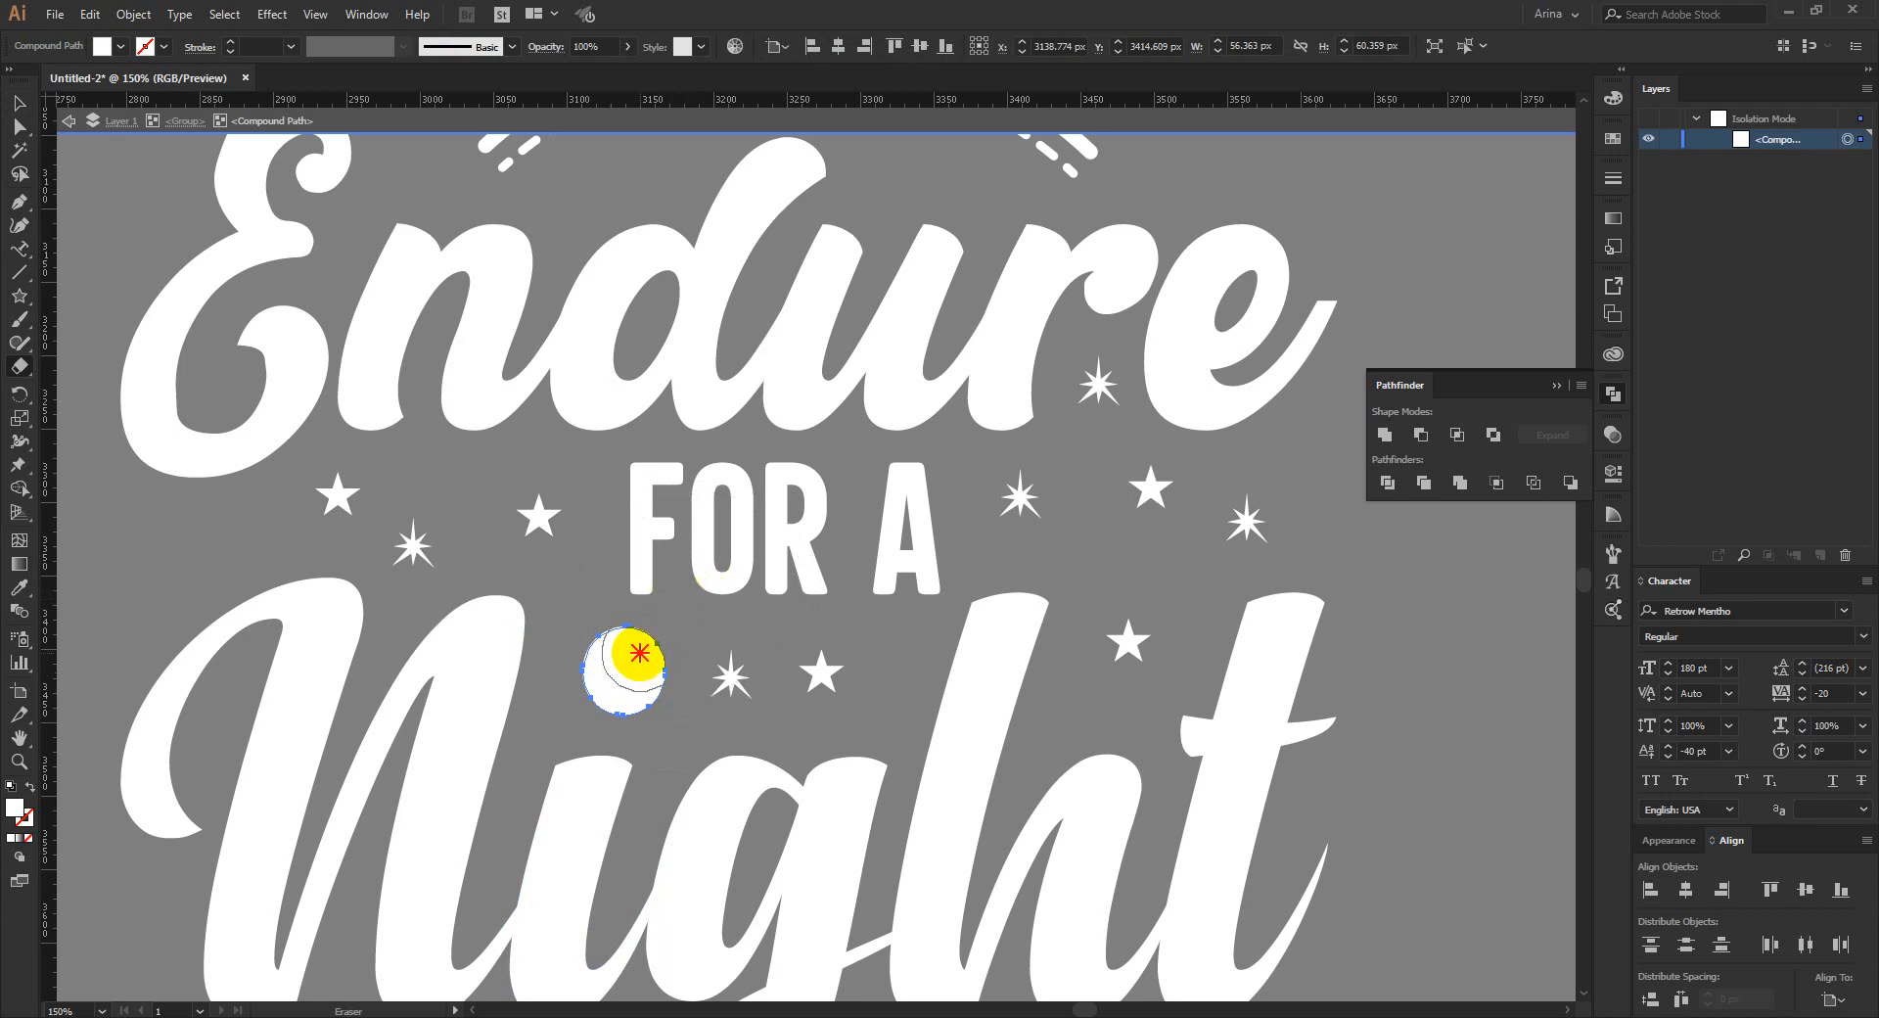
drag(641, 653, 642, 654)
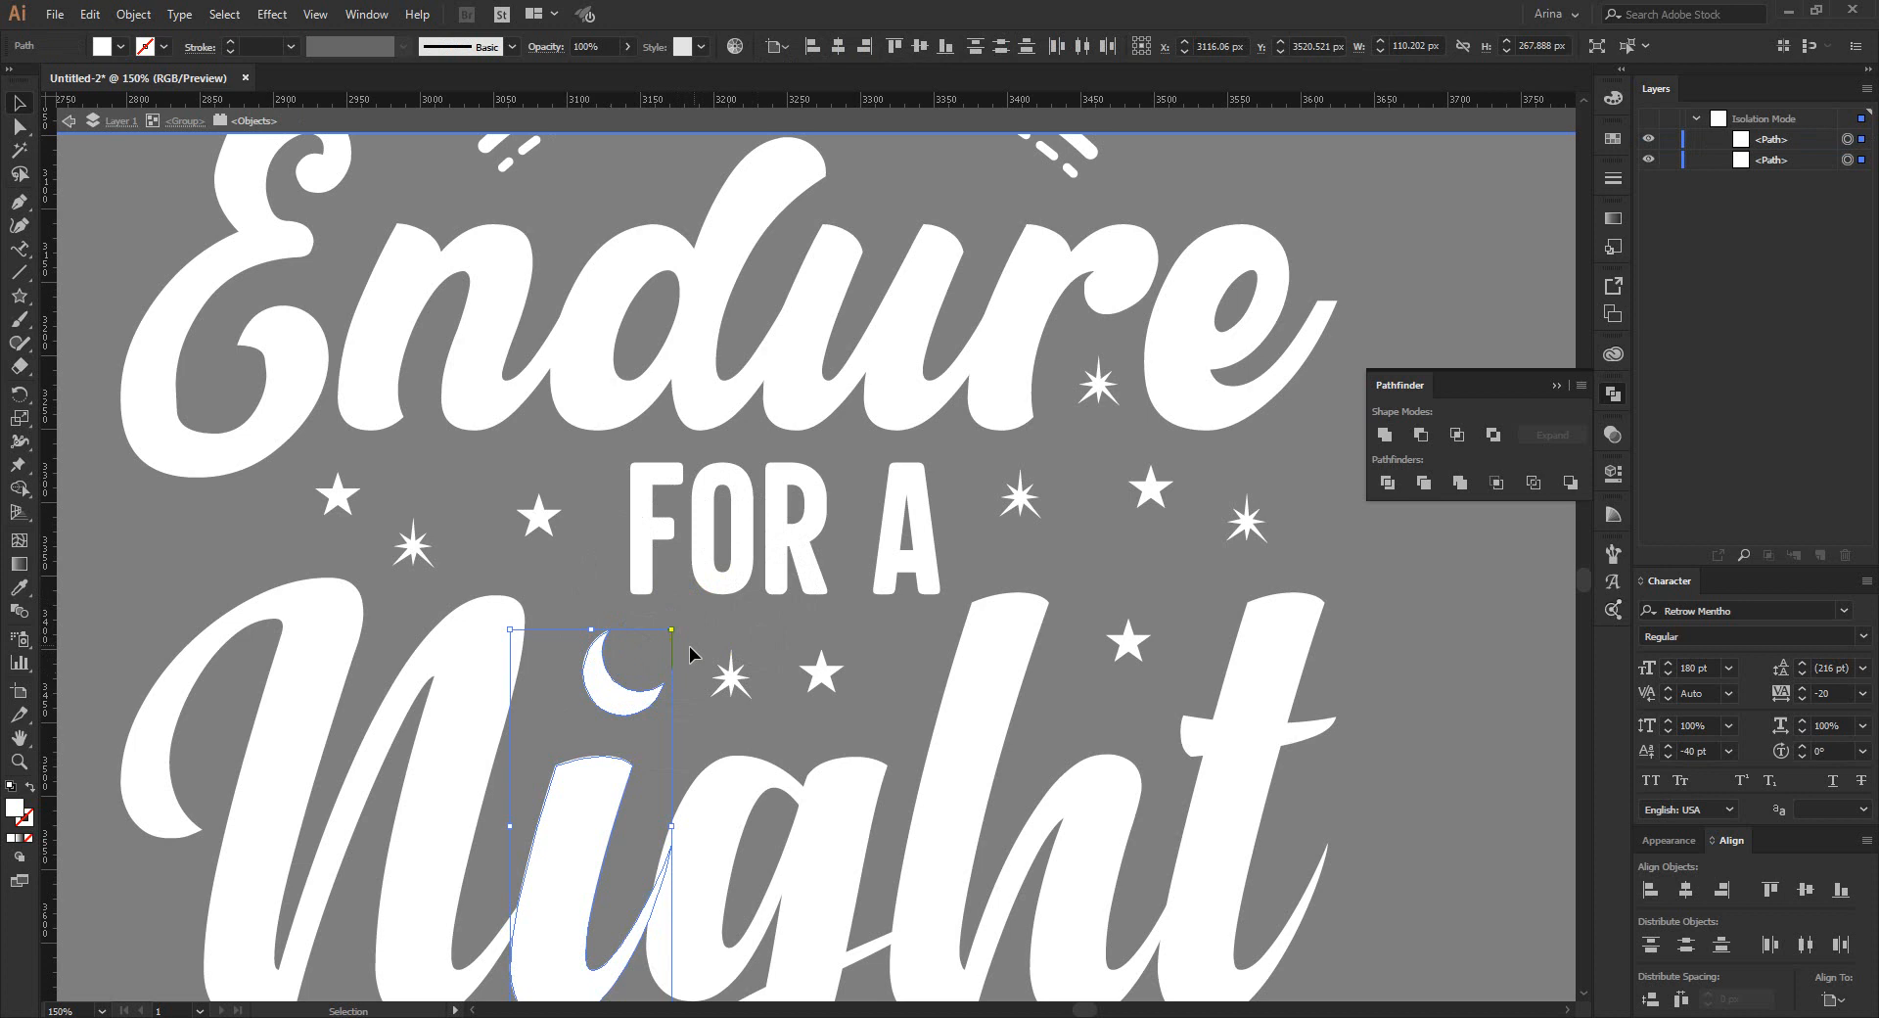
Enlarge the crescent moon to about 89 × 94 px, shift it slightly left and down, and leave isolation mode.
double_click(619, 691)
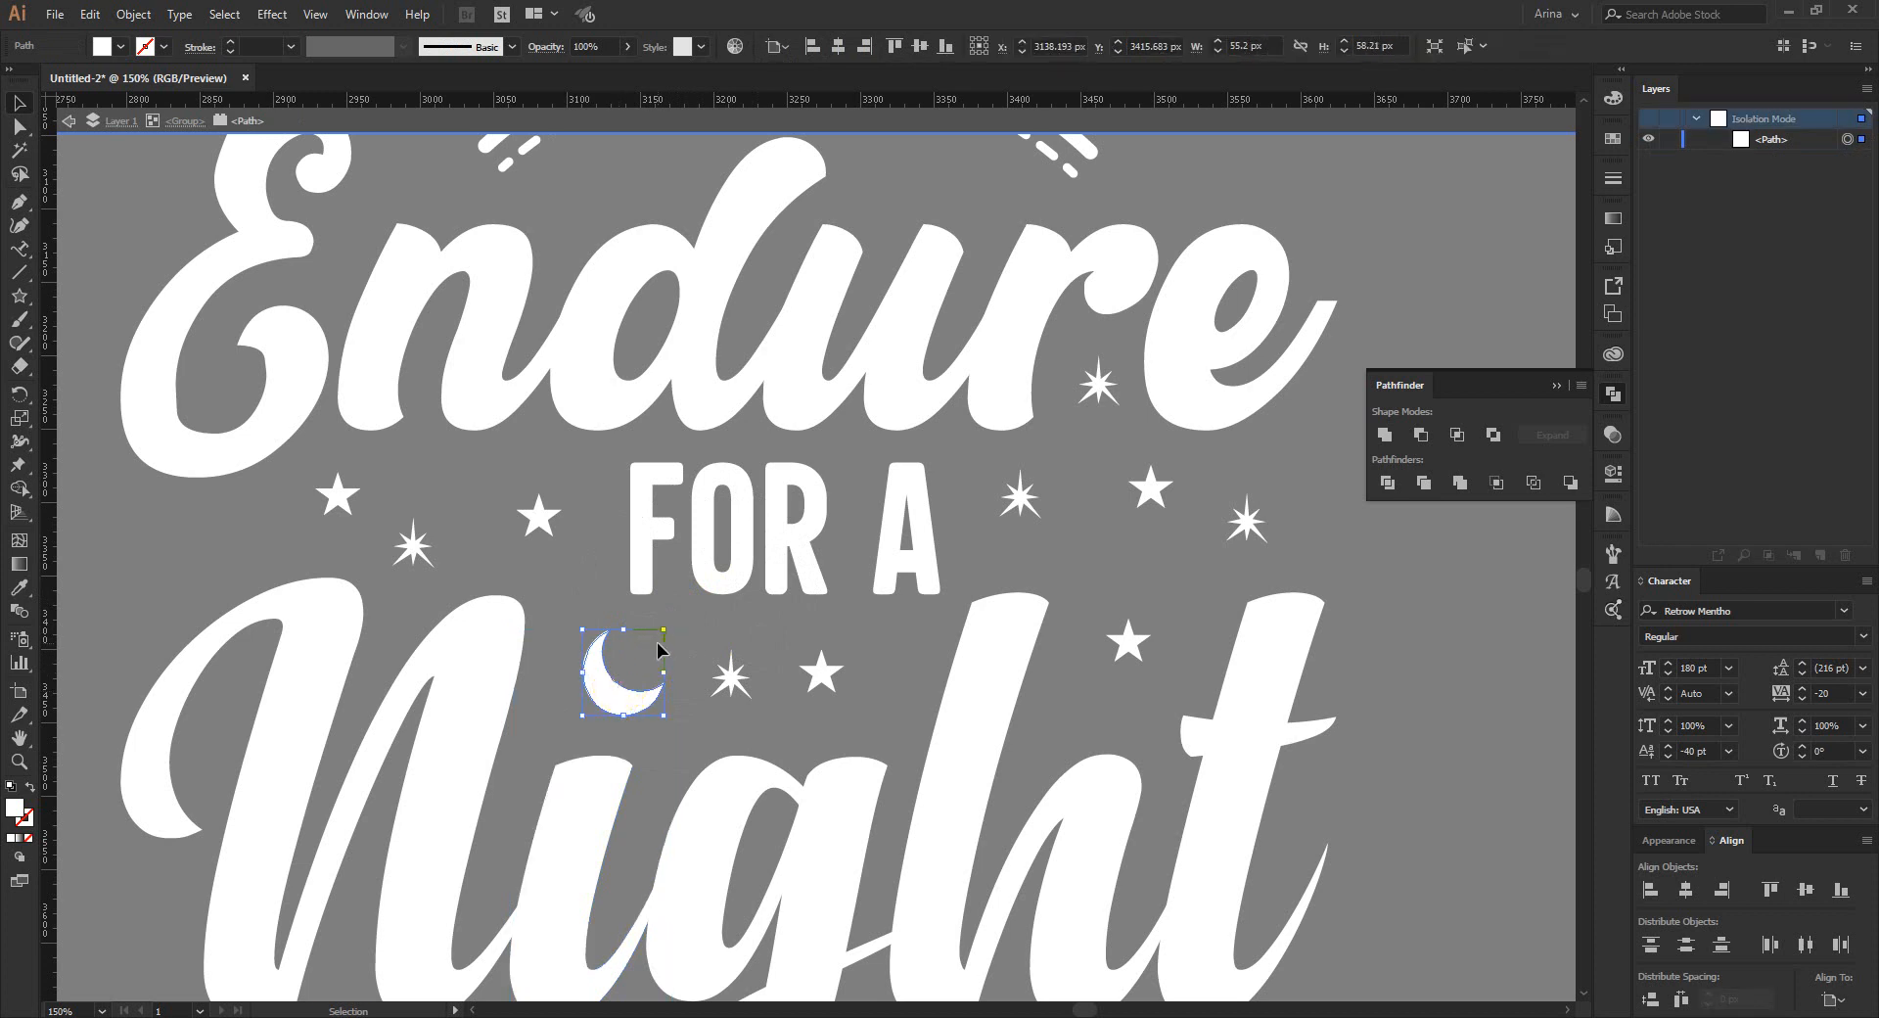
drag(664, 627, 713, 577)
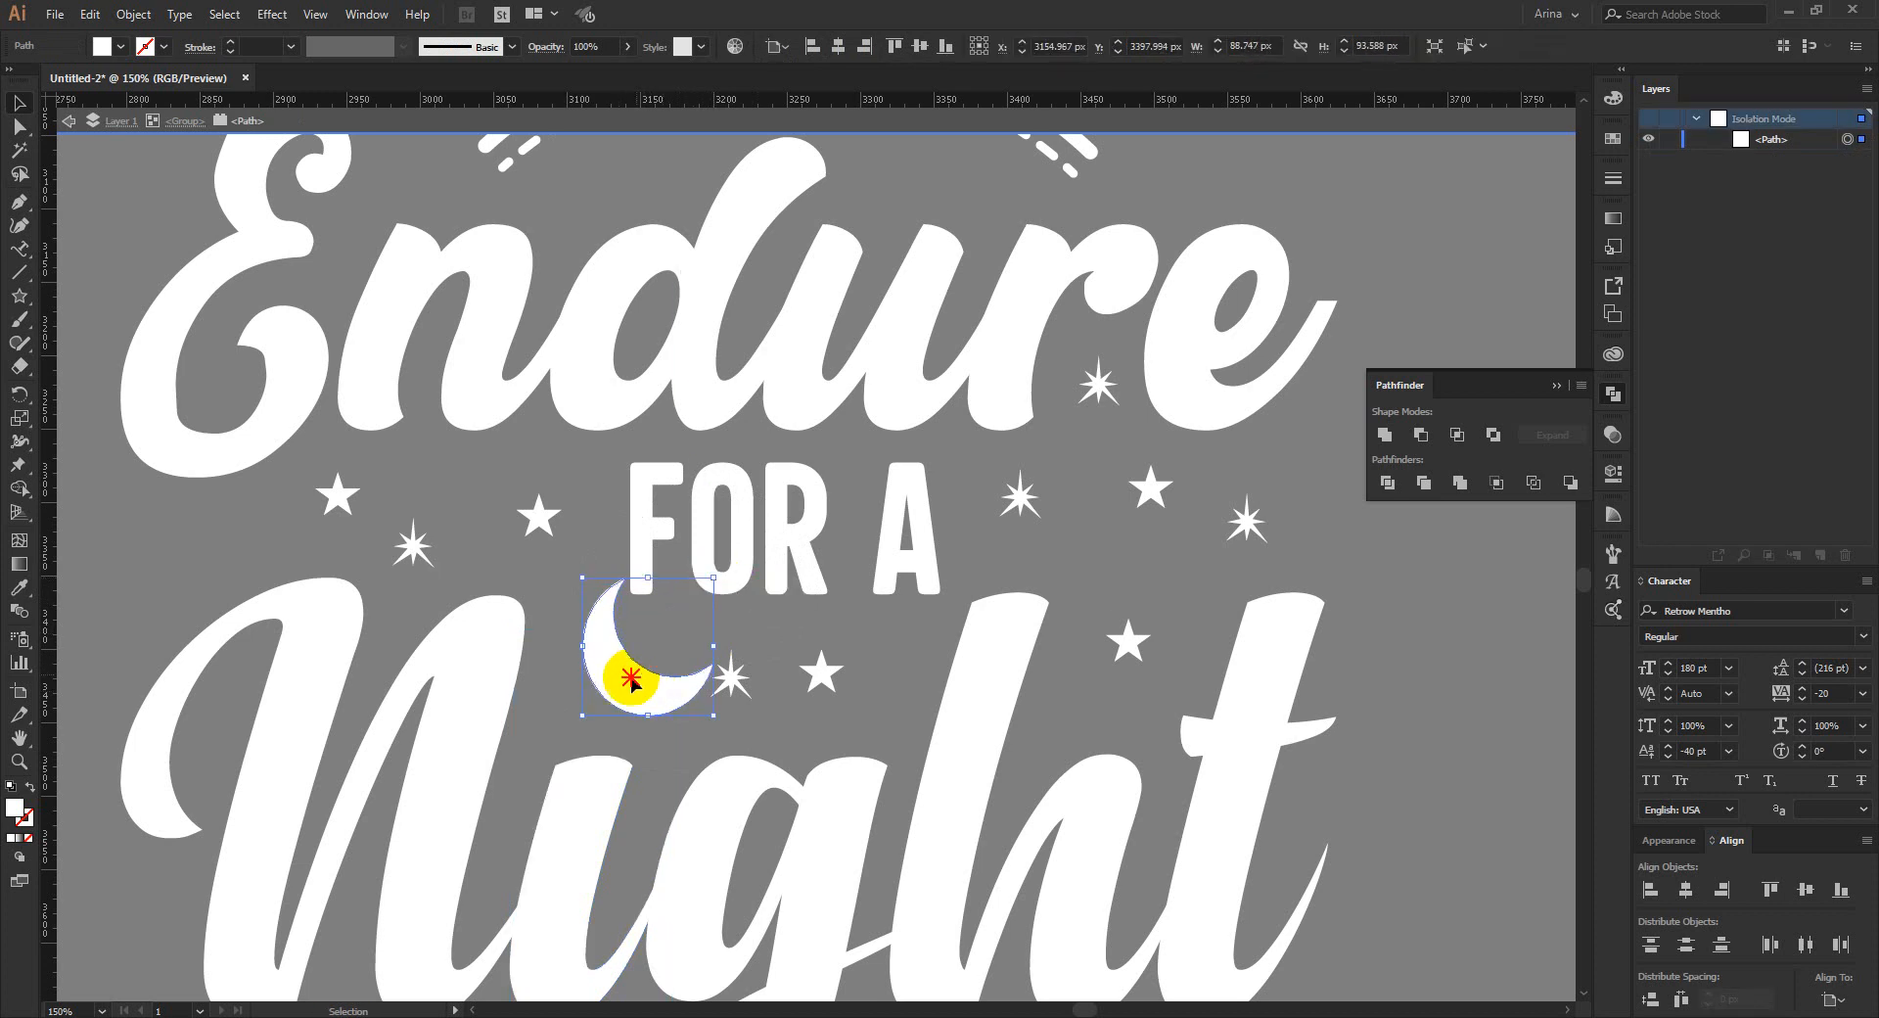
drag(631, 677, 615, 685)
double_click(792, 713)
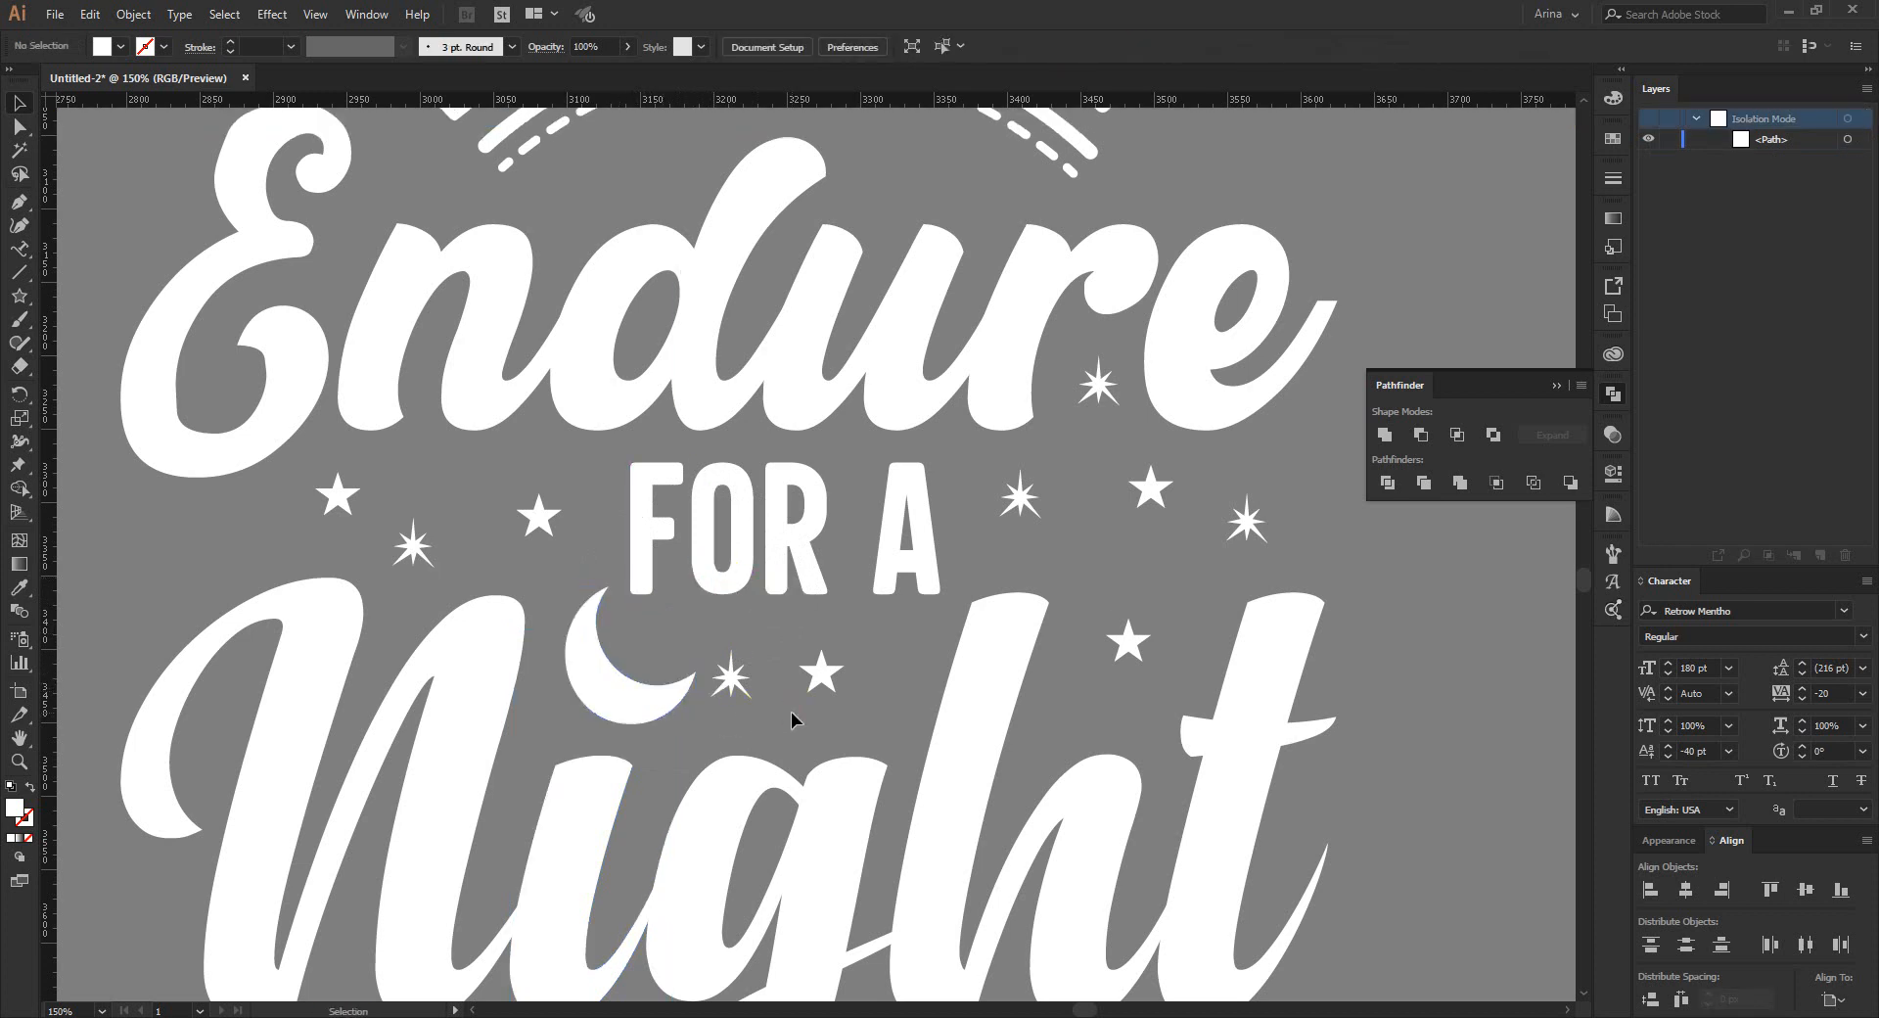
Move the eight-pointed star beside the moon about 38 px right and 19 px down, and place the five-pointed star inside the crescent at about 23 × 22 px.
scroll(665, 545, down, 2)
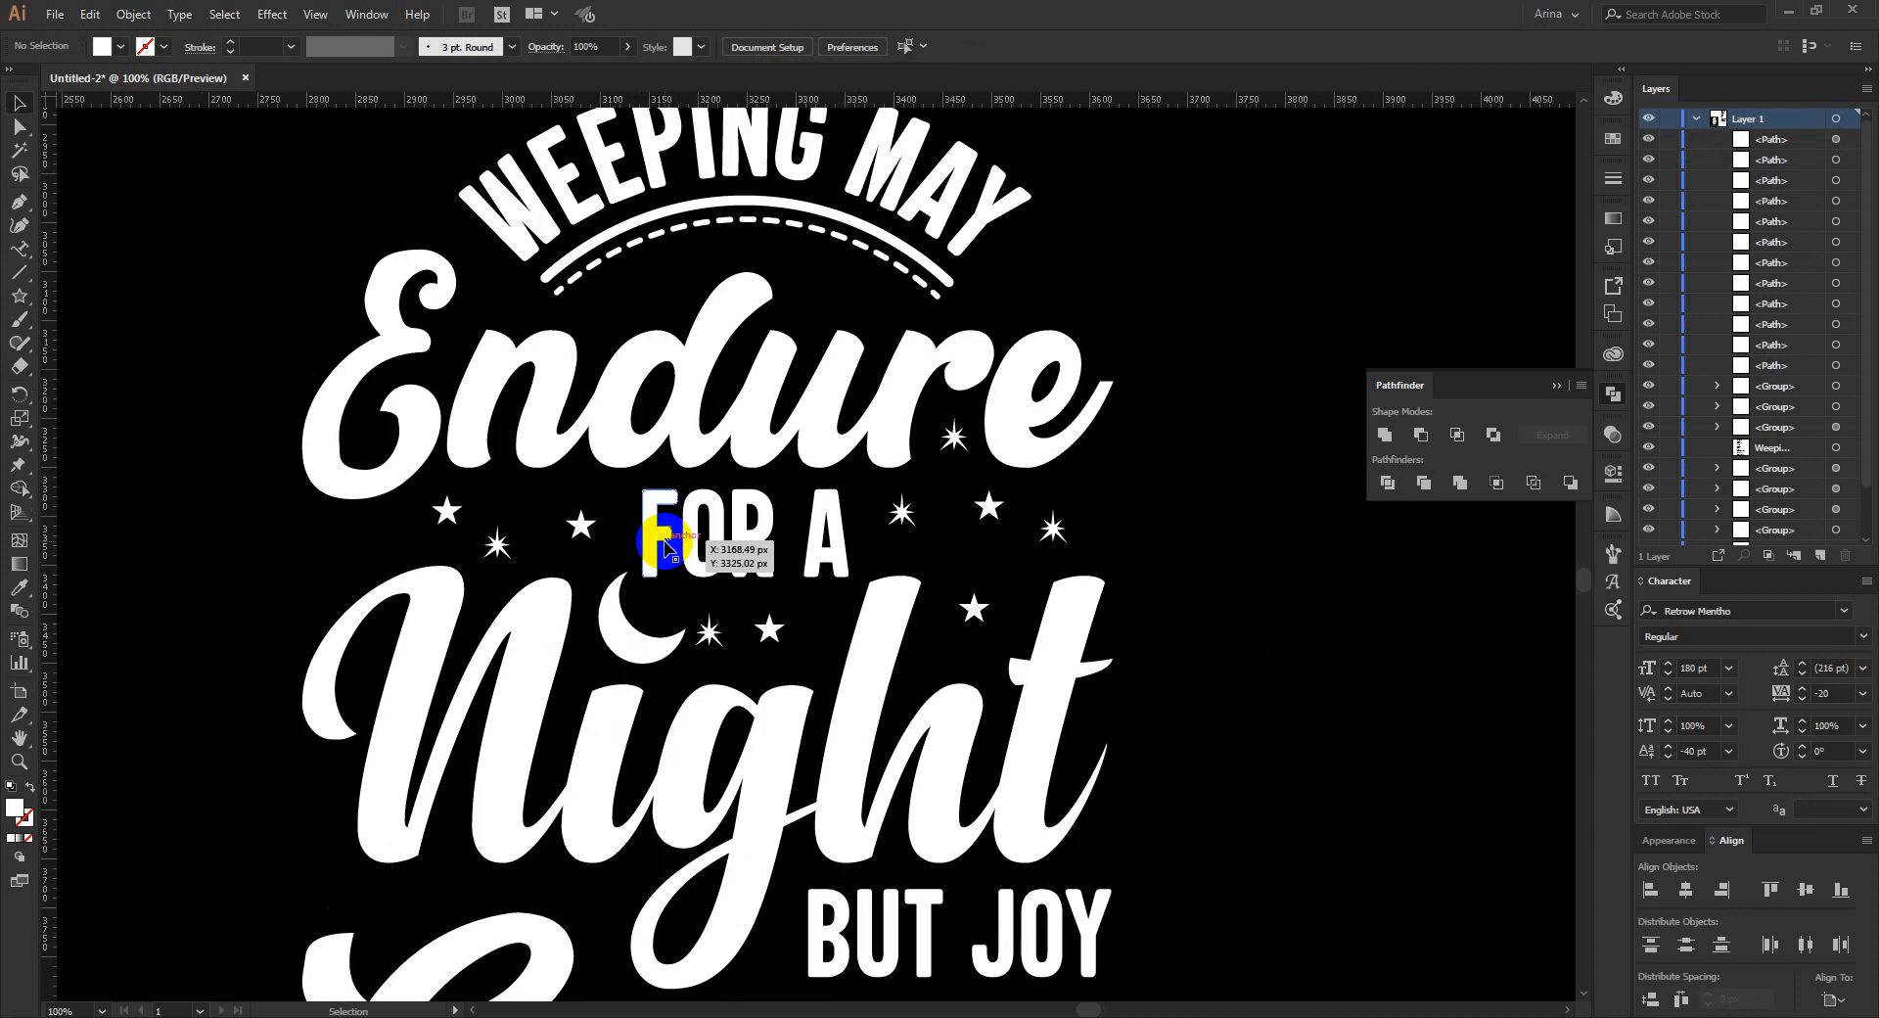
scroll(720, 609, up, 2)
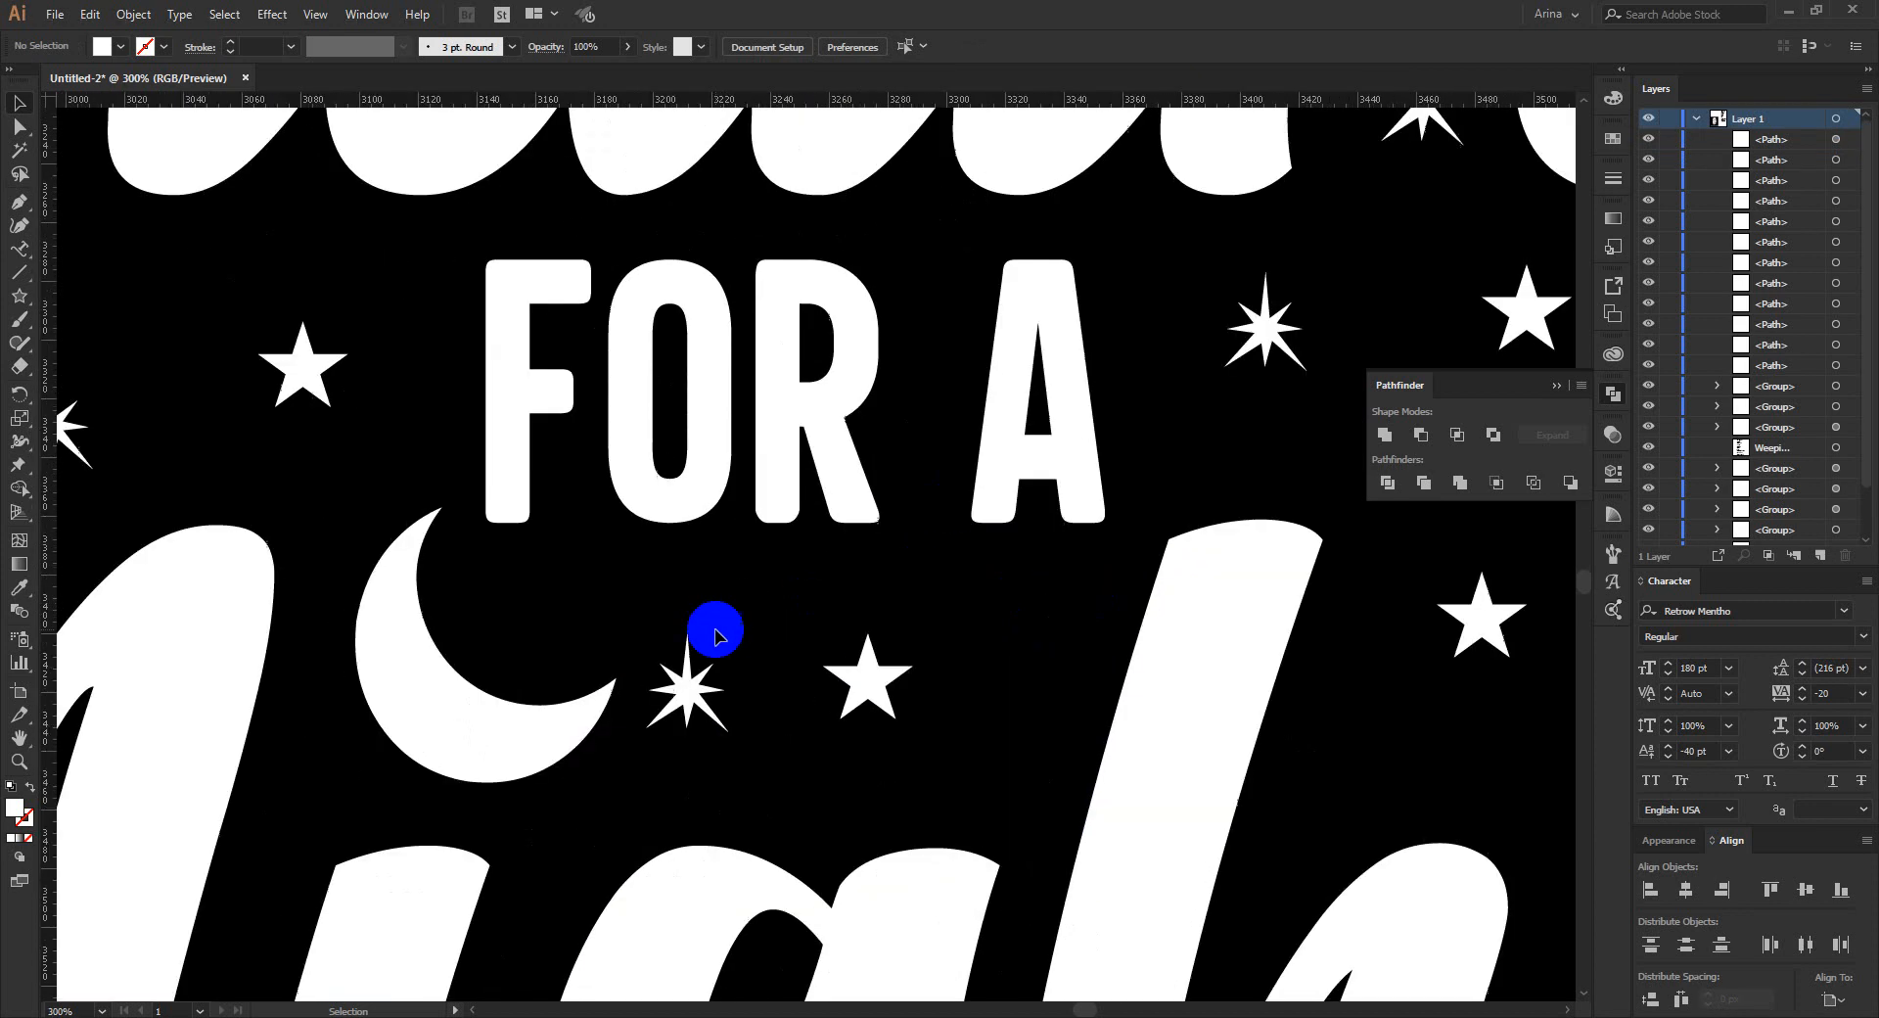
drag(707, 697, 824, 748)
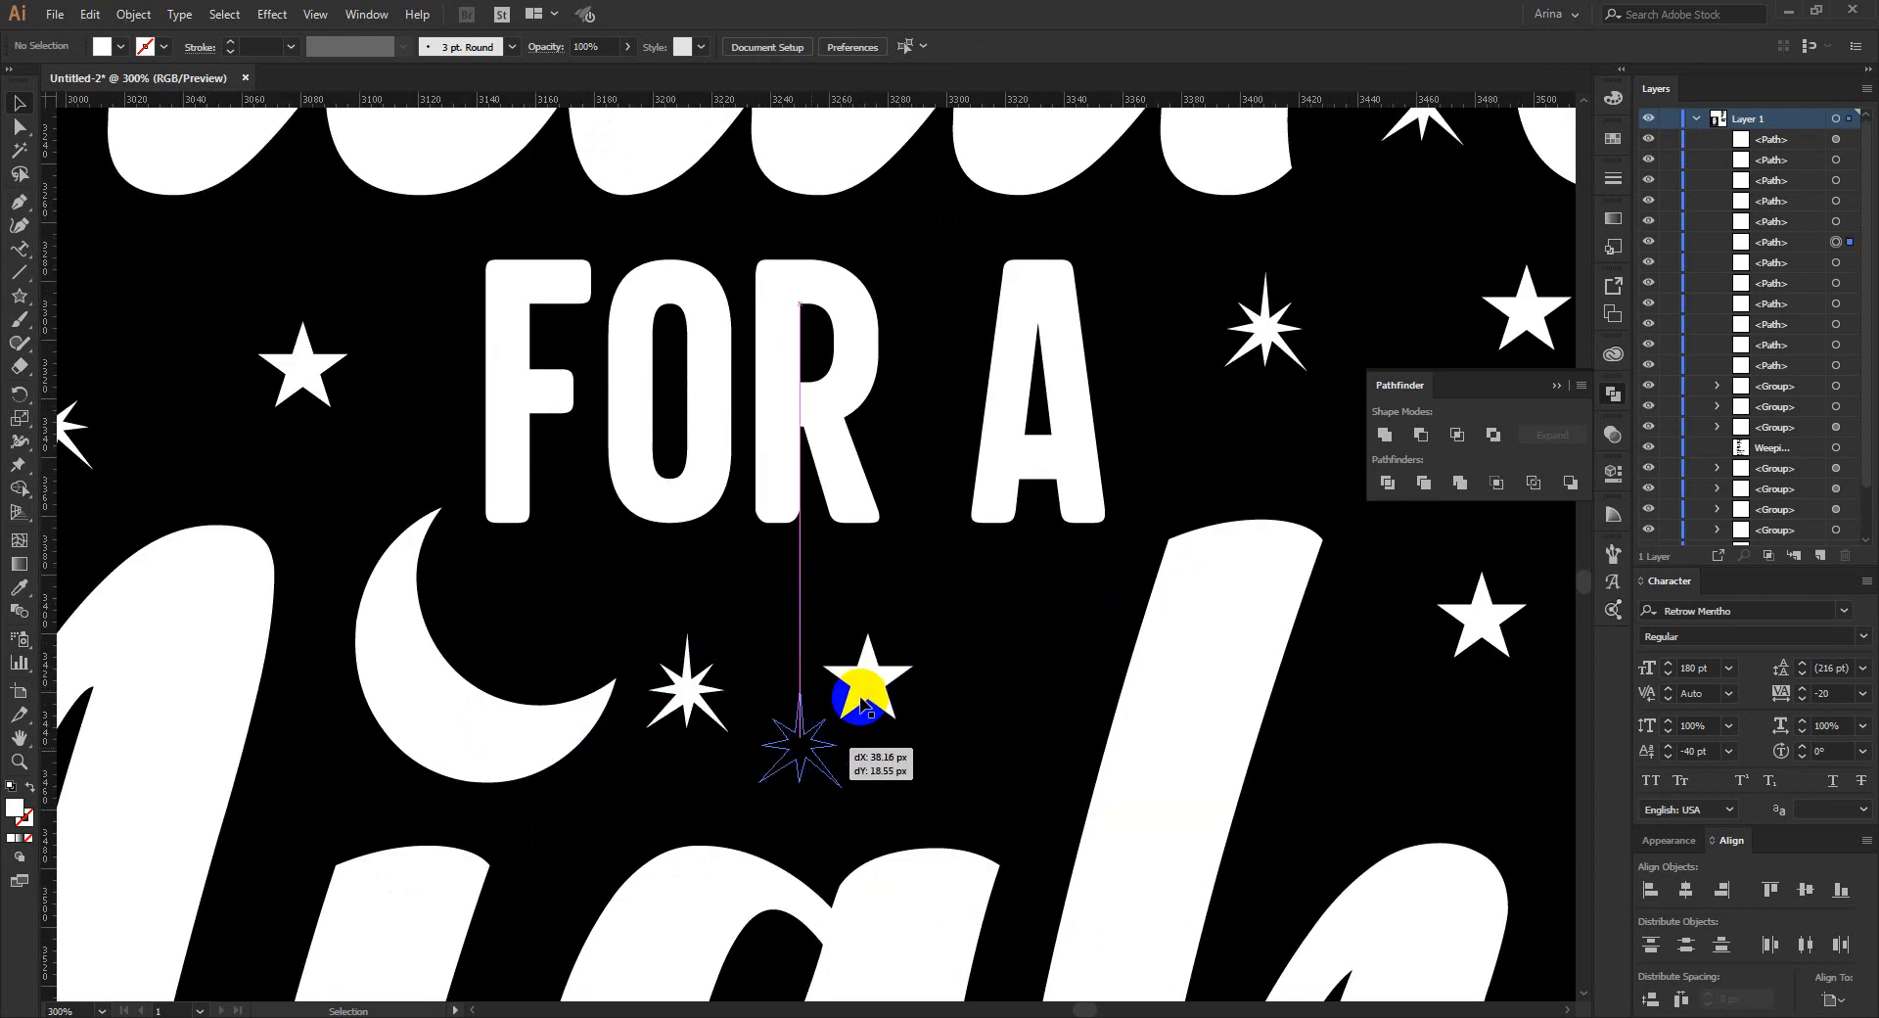
drag(868, 682, 509, 609)
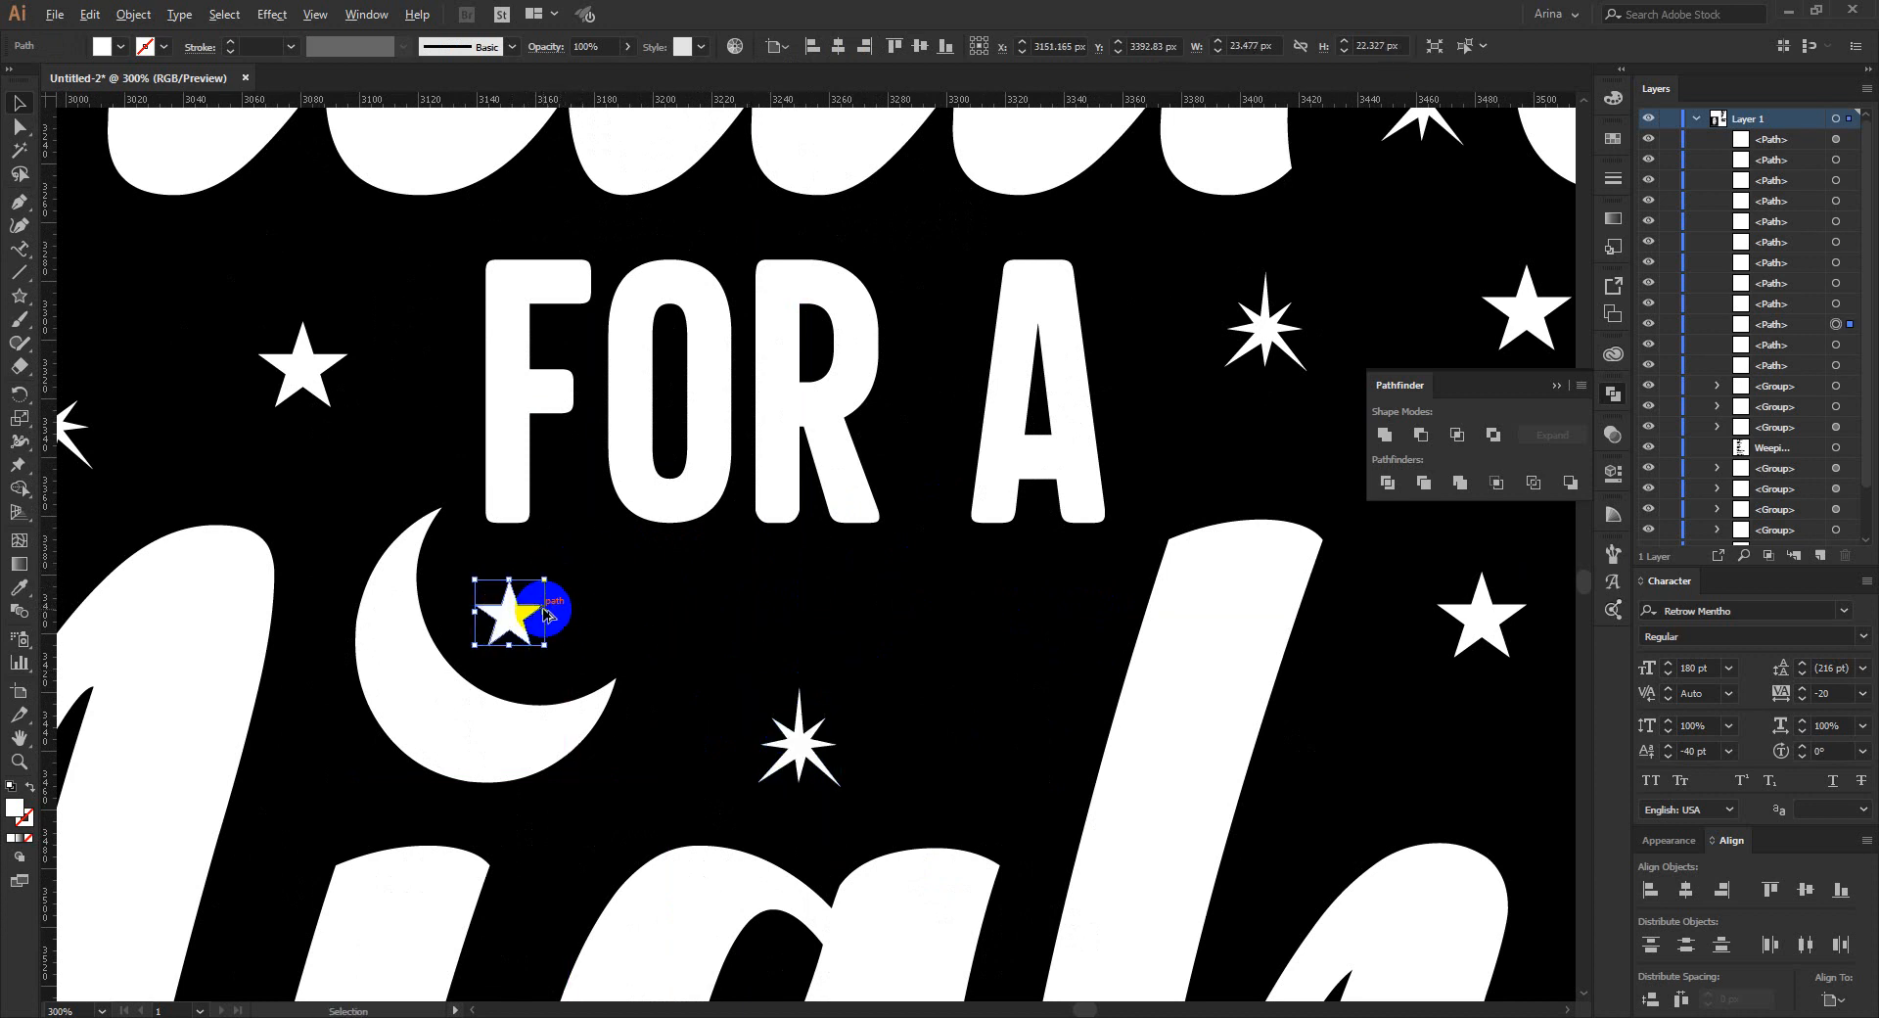
click(831, 656)
Build a 13.5 × 13.5 px plus sign from two crossed, united rounded rectangles and place copies among the stars around "FOR A".
click(33, 298)
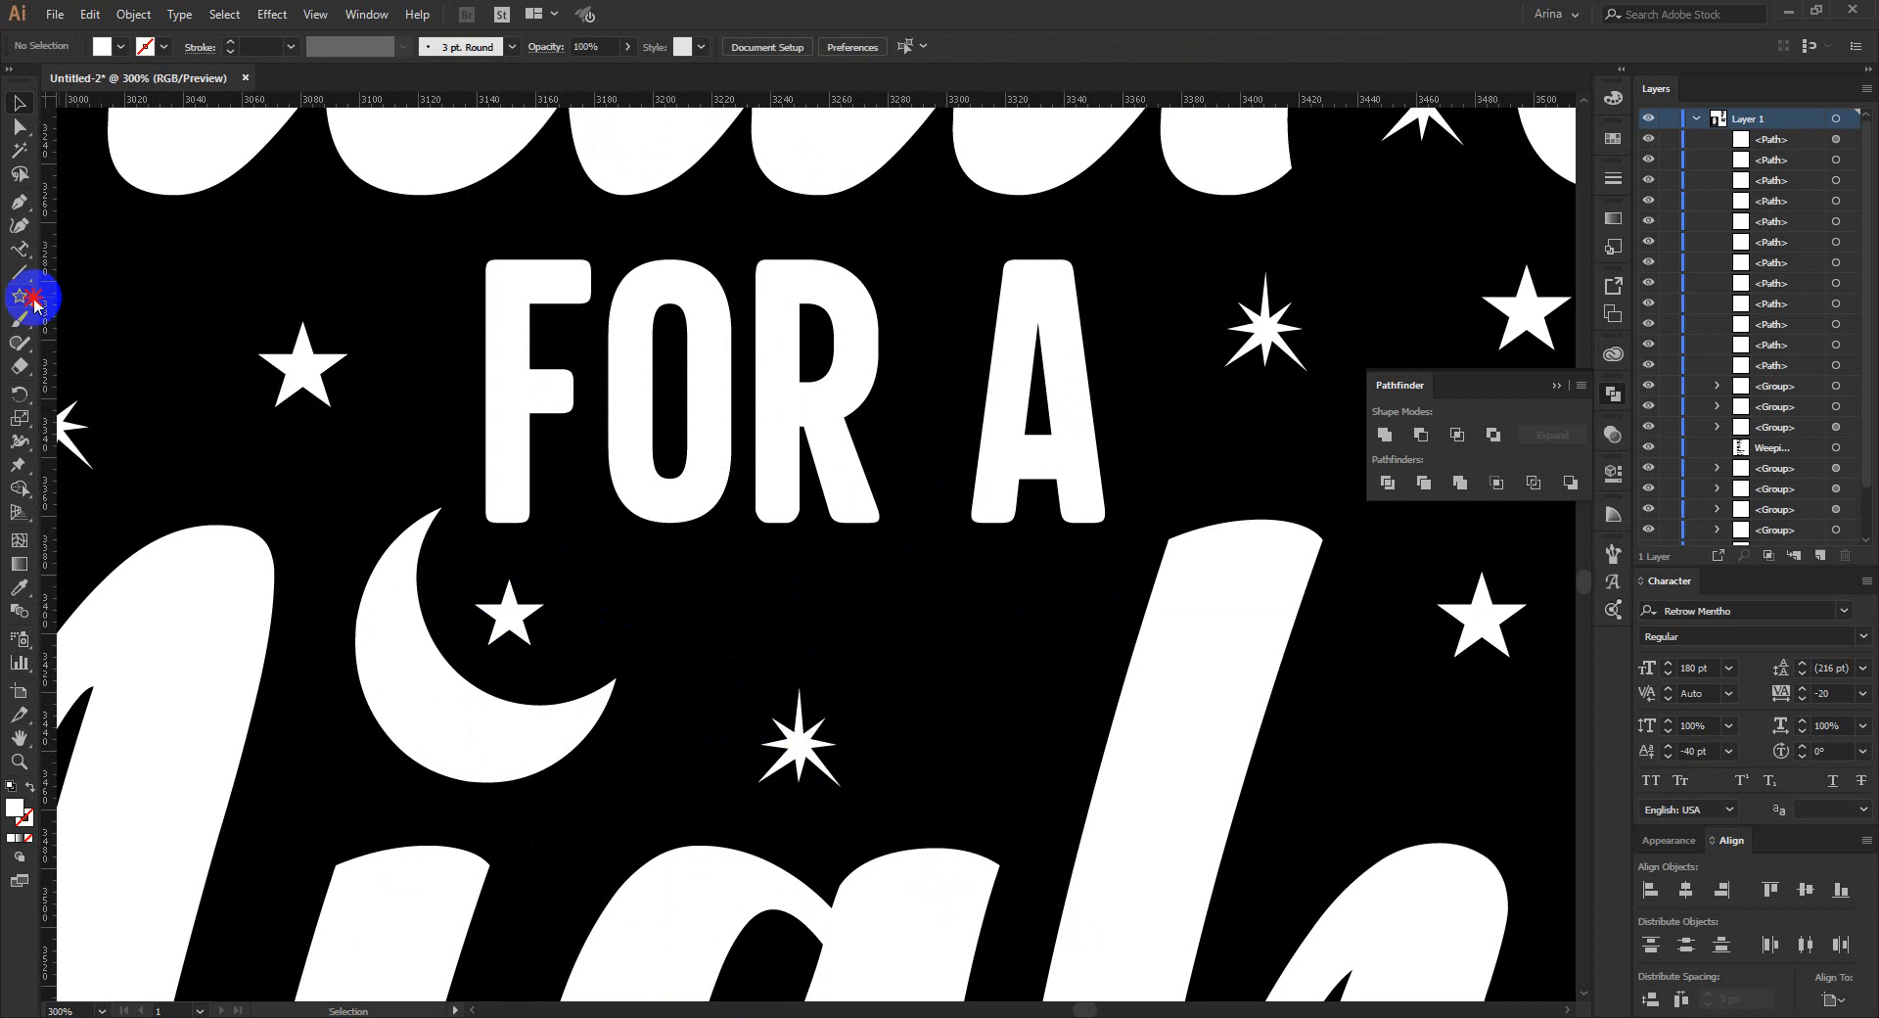
drag(34, 297, 83, 319)
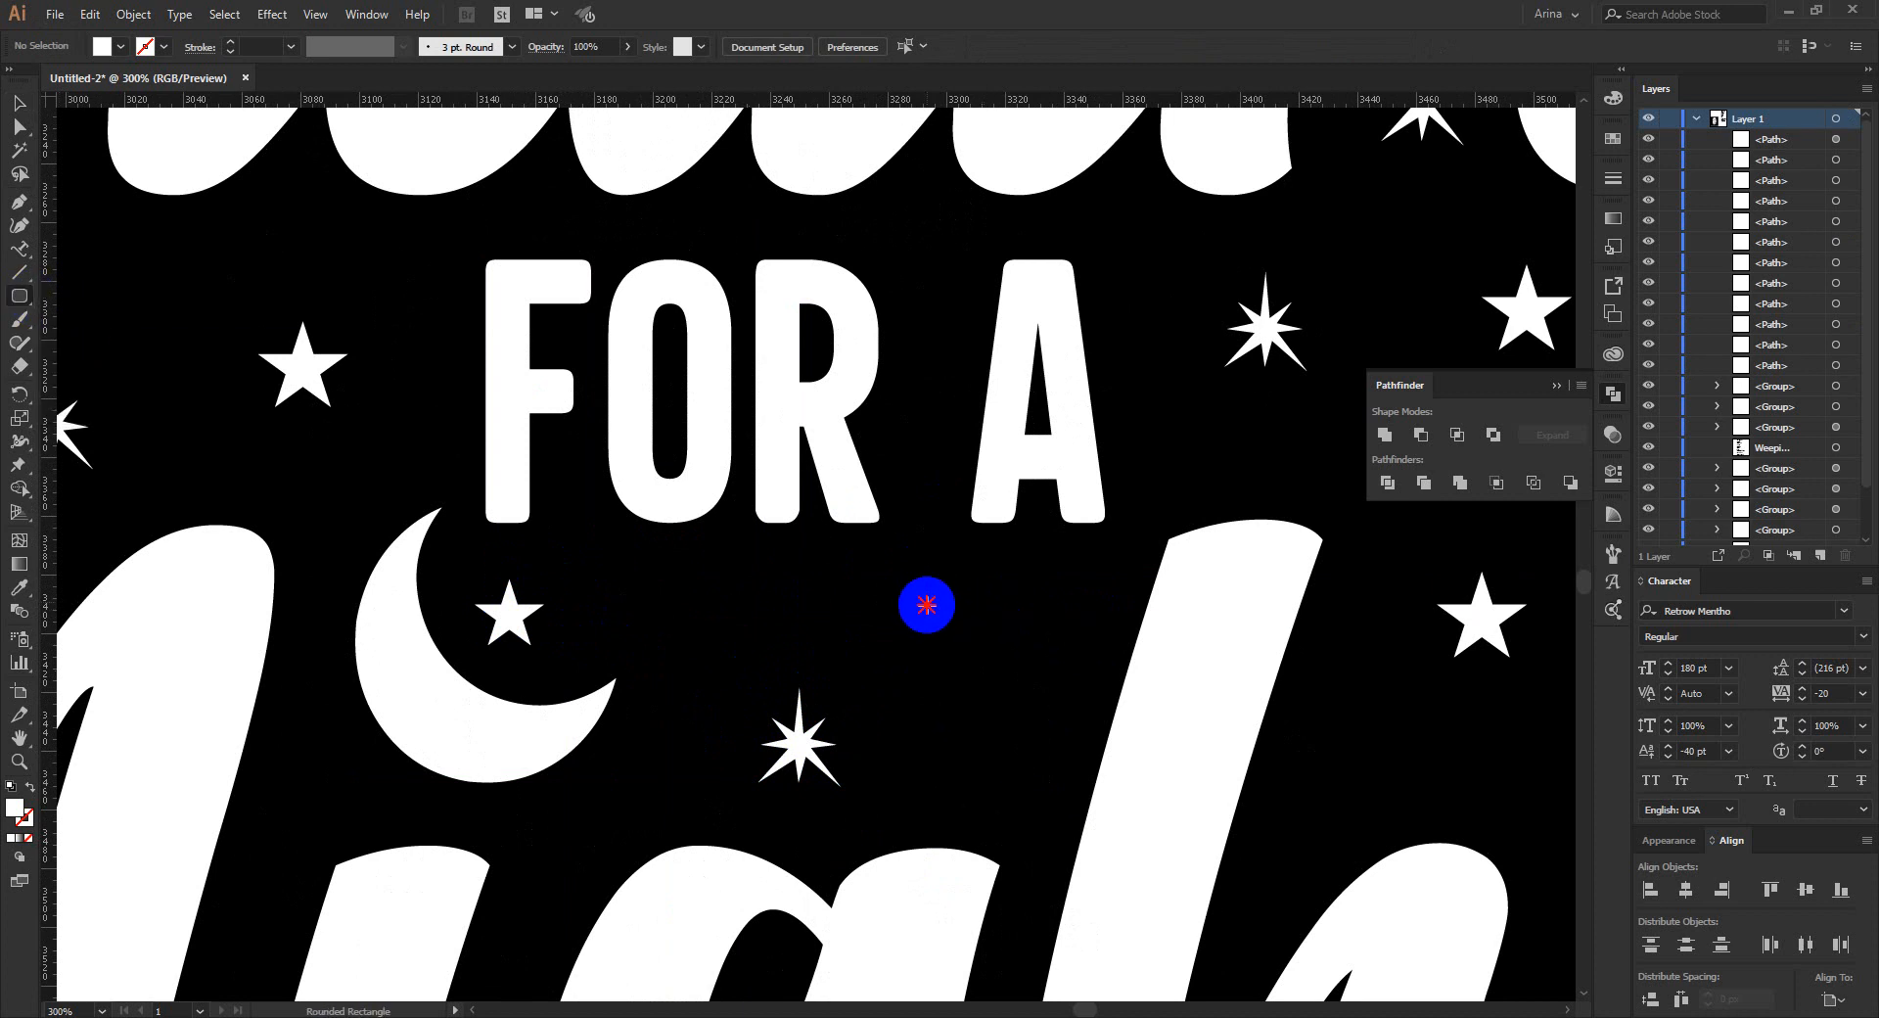
drag(929, 604, 1196, 732)
key(v)
key(ctrl+f)
click(1388, 437)
scroll(784, 676, down, 1)
scroll(690, 602, down, 1)
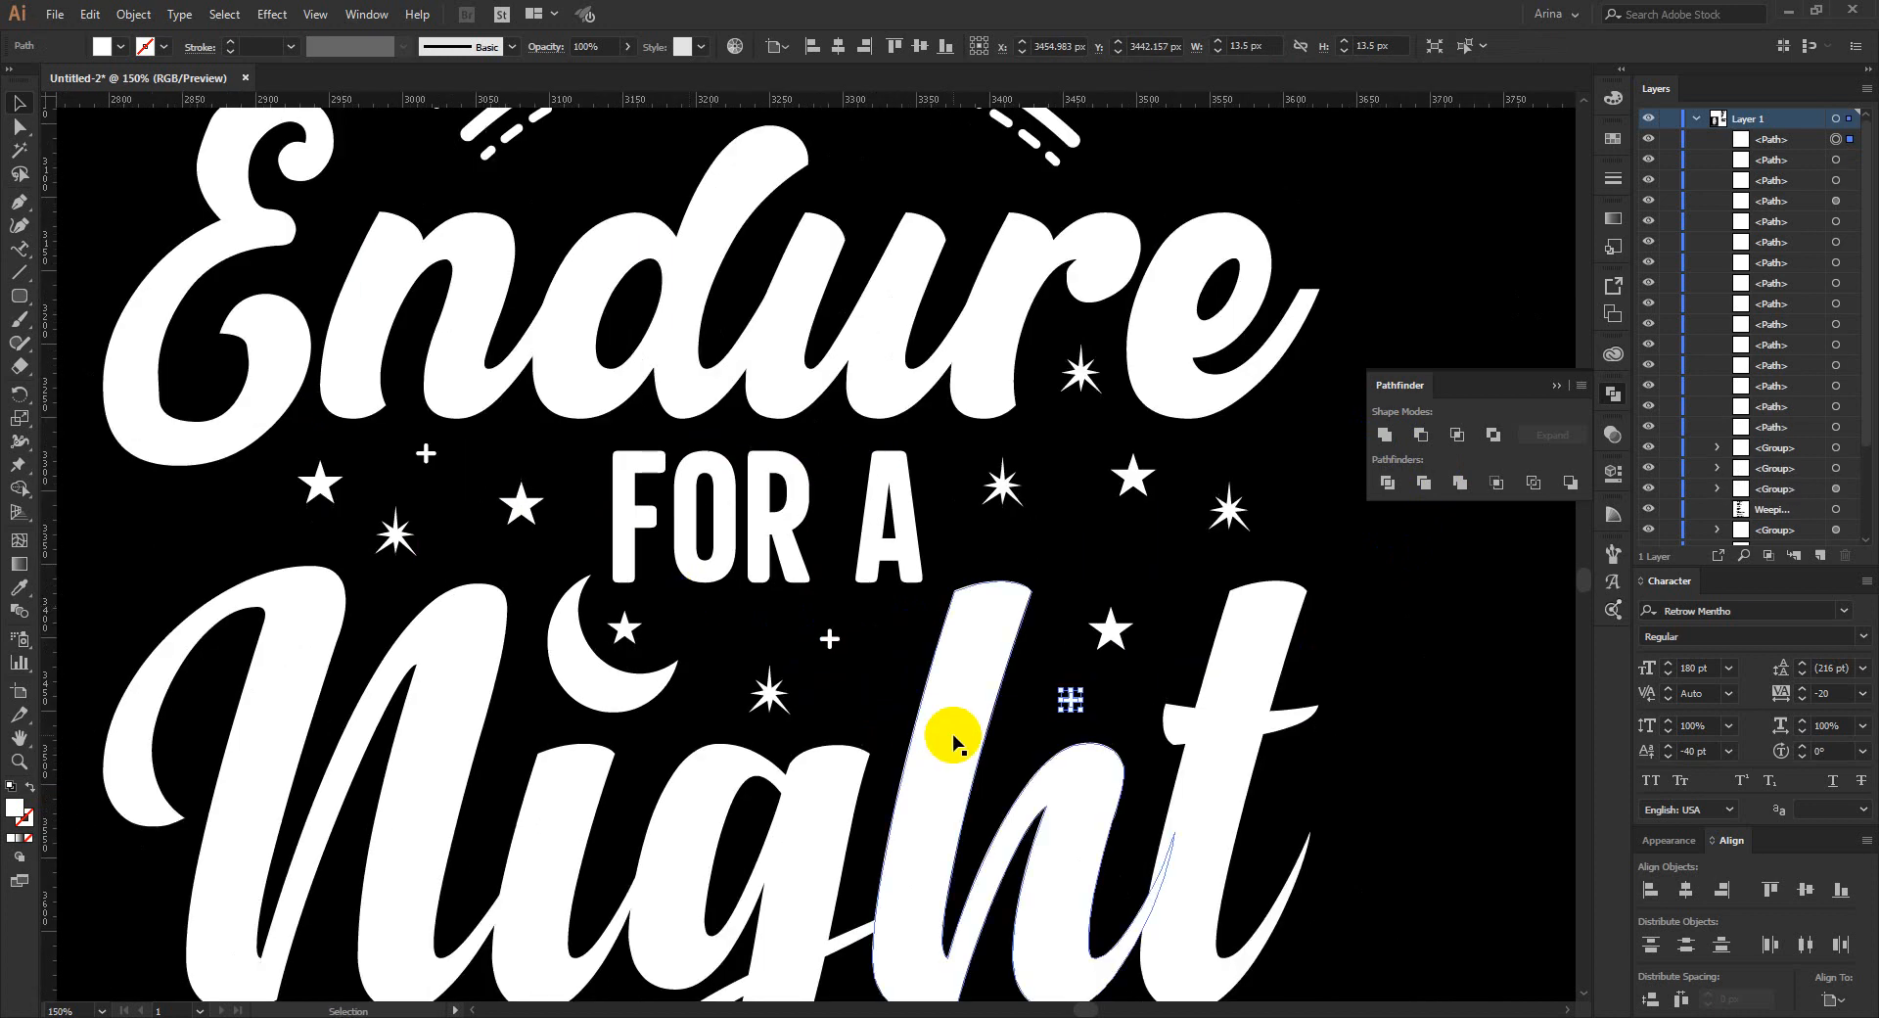
Duplicate the plus sign above the "h" of "Night" twice, among the stars to the right of "FOR A".
scroll(1126, 666, up, 1)
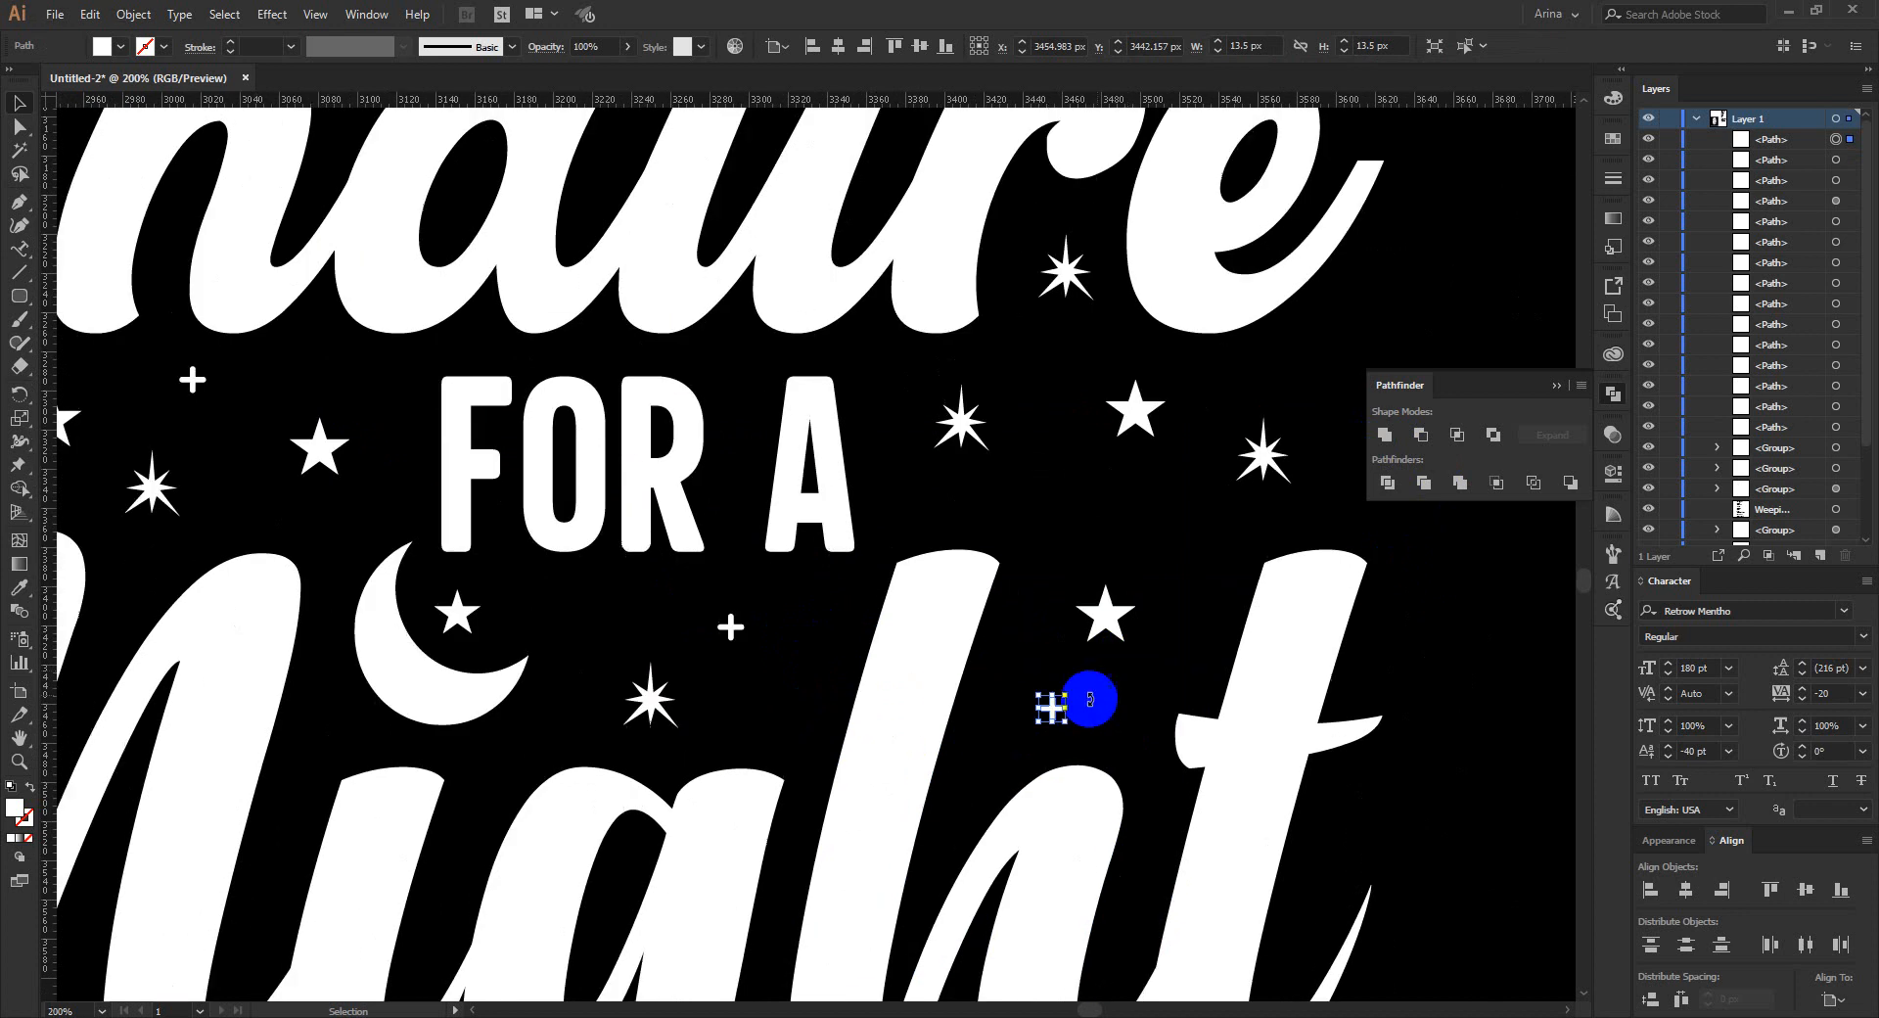
drag(1055, 707, 1057, 452)
drag(1057, 452, 1183, 544)
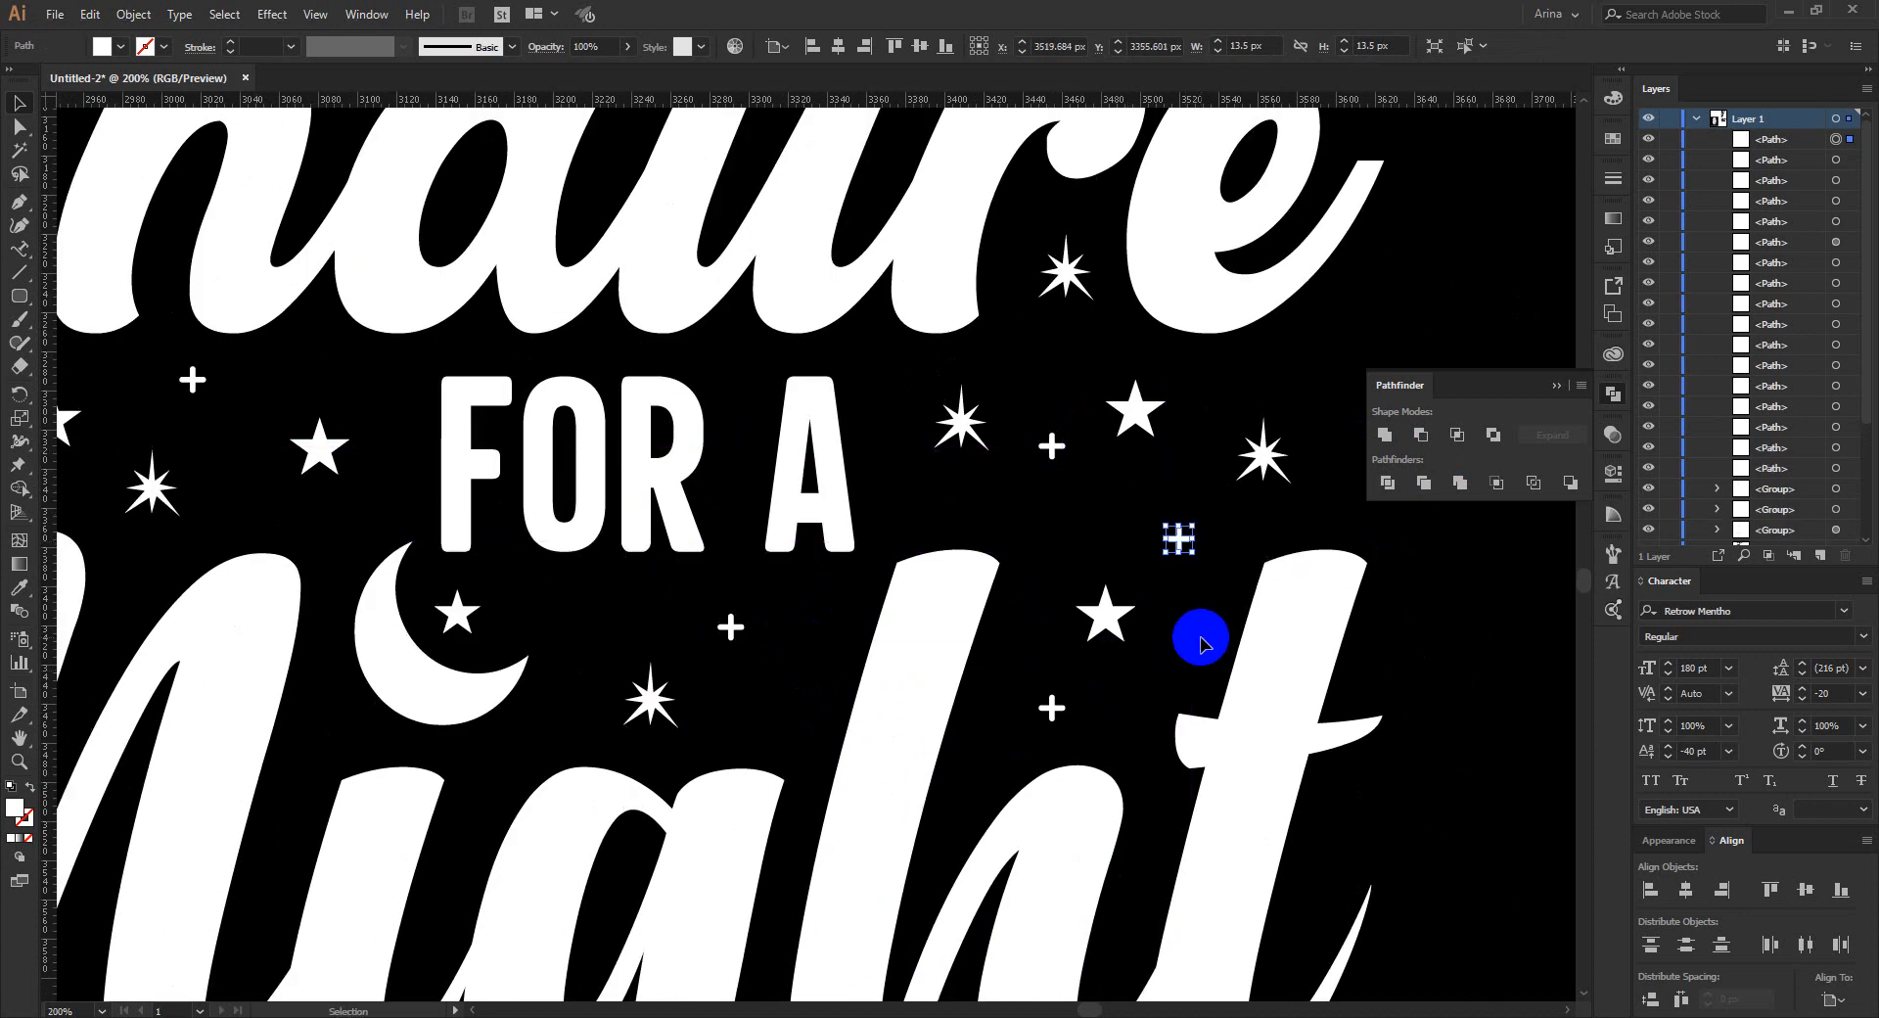
click(1202, 641)
Add one more plus sign copy between the upper plus sign and the five-pointed star above the "h".
scroll(1200, 636, down, 1)
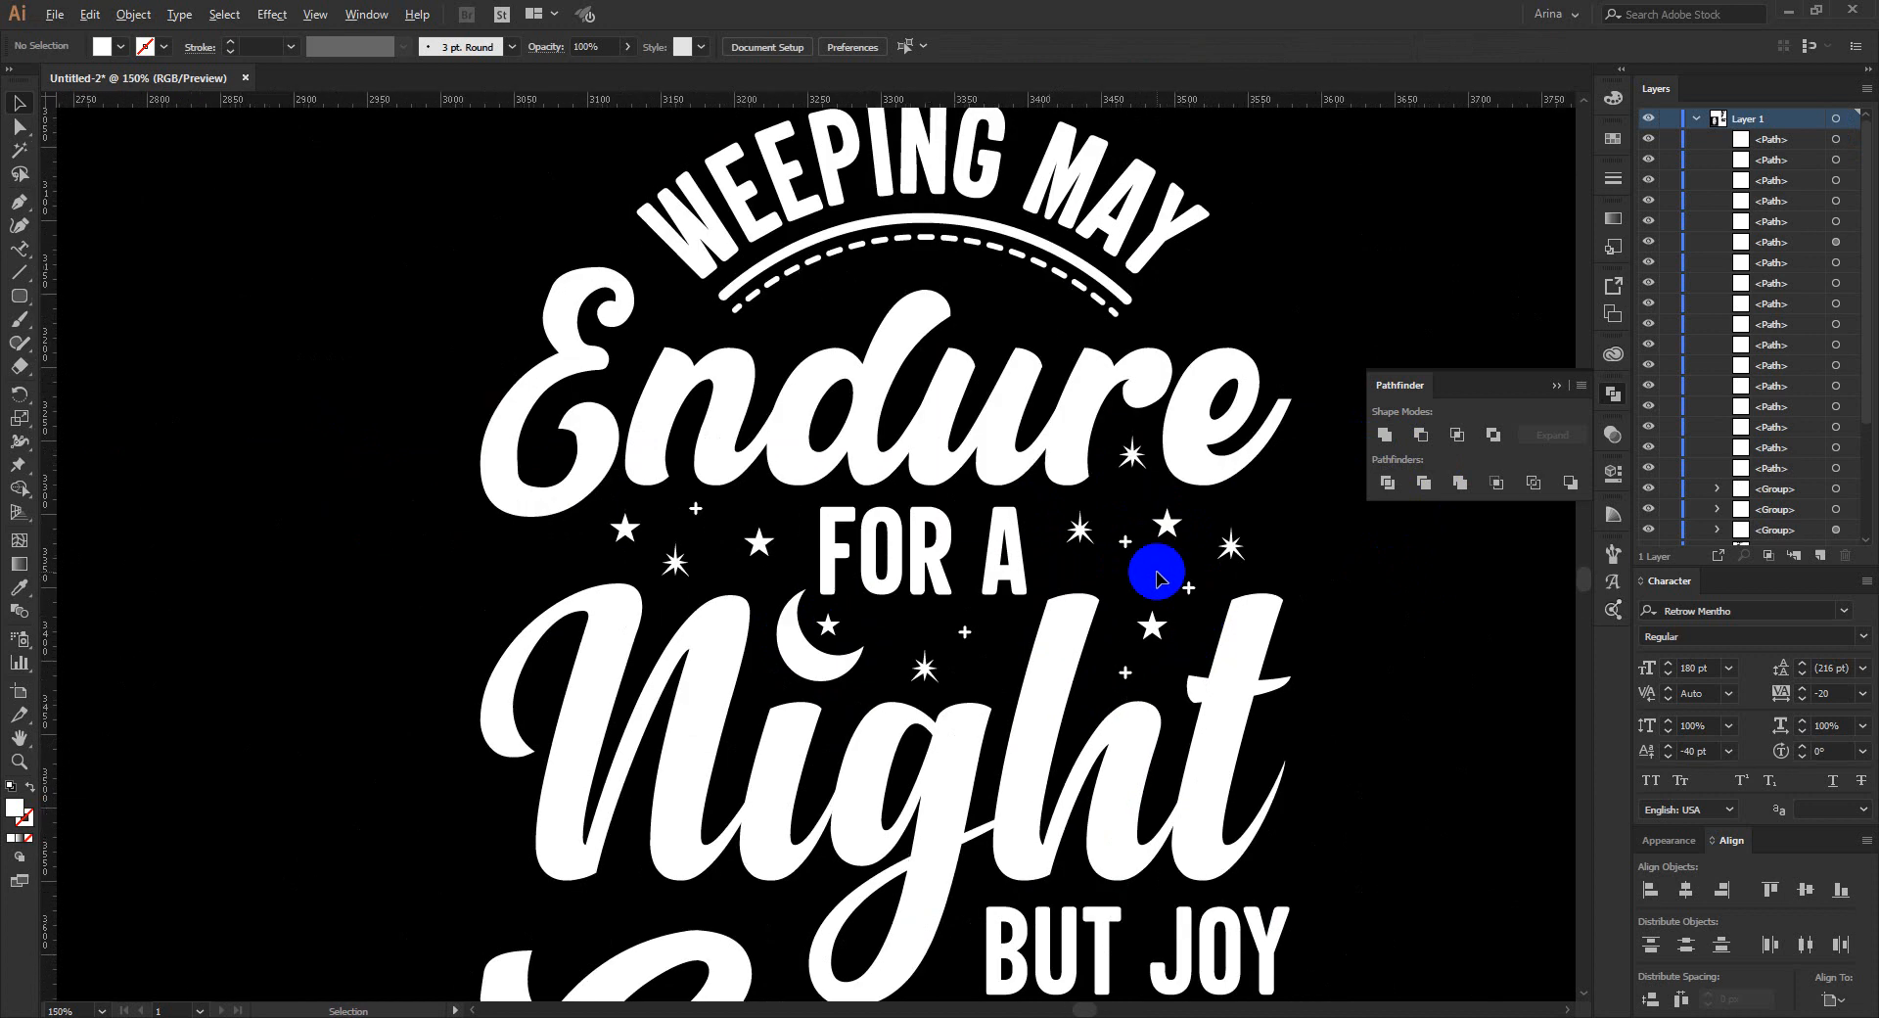
scroll(1157, 578, up, 1)
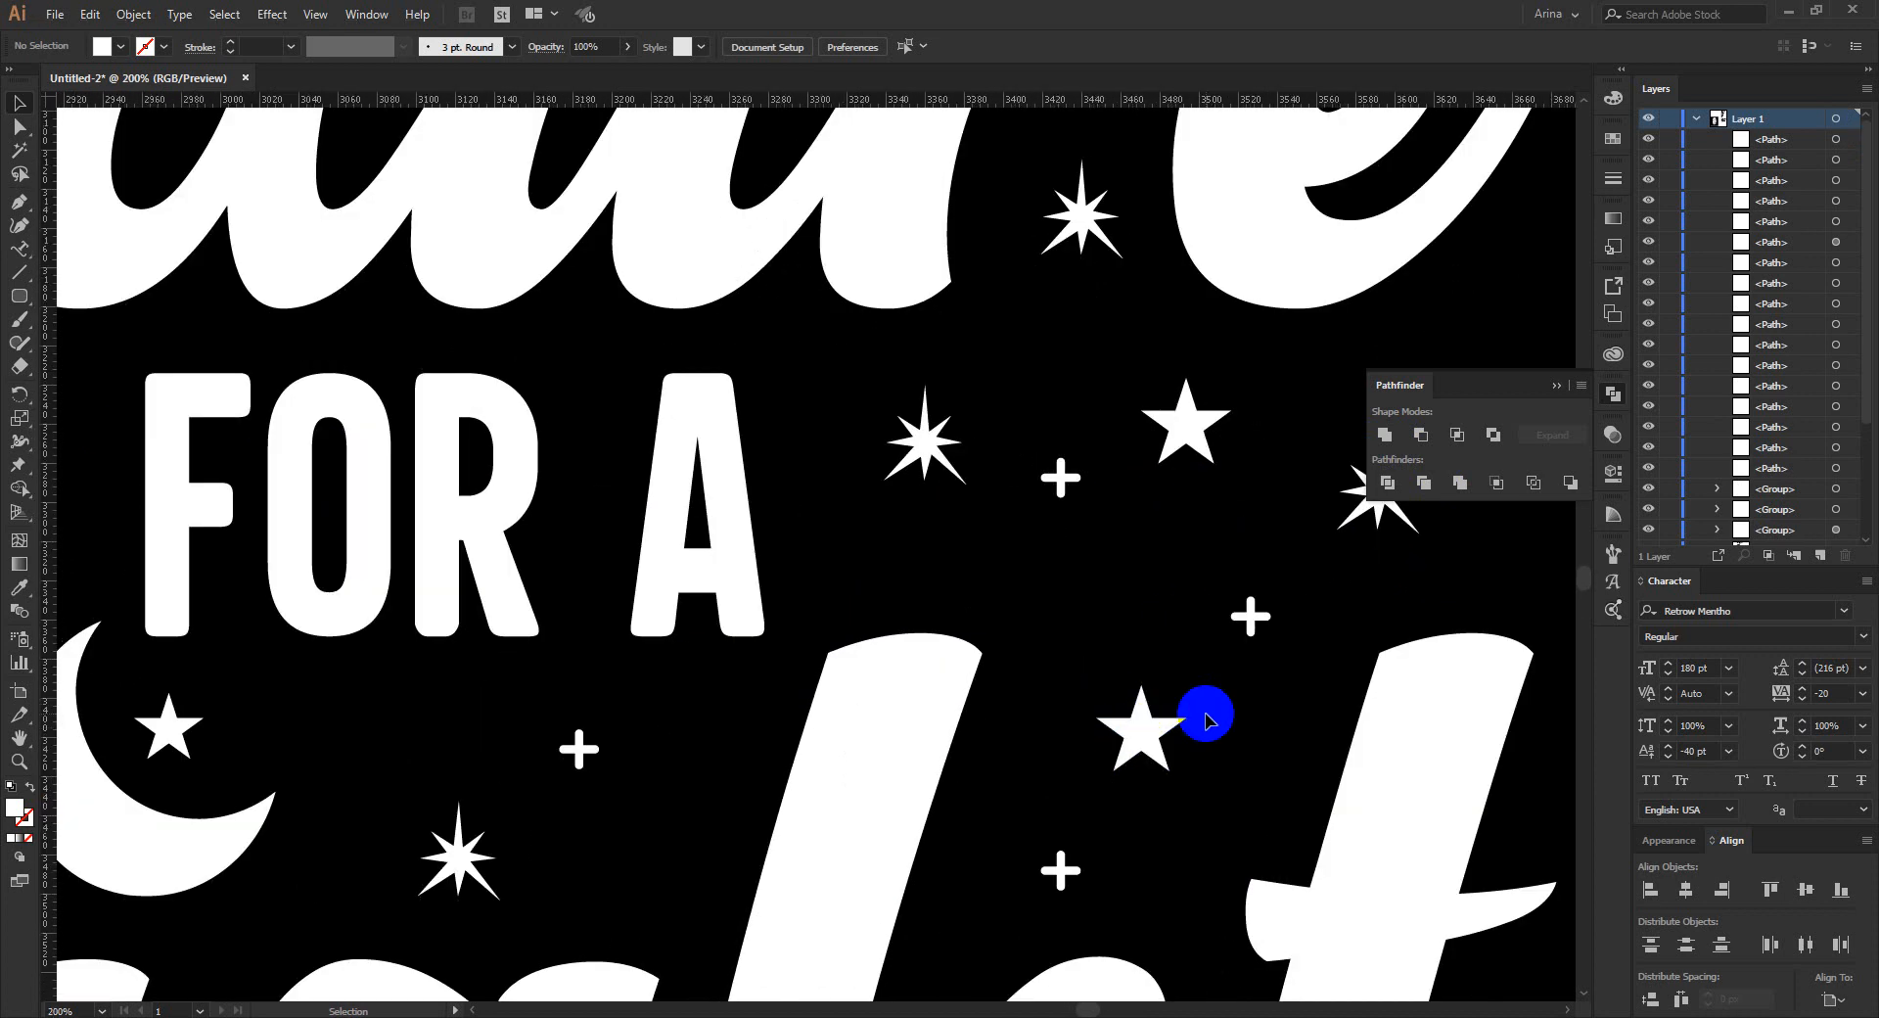
scroll(1205, 722, down, 1)
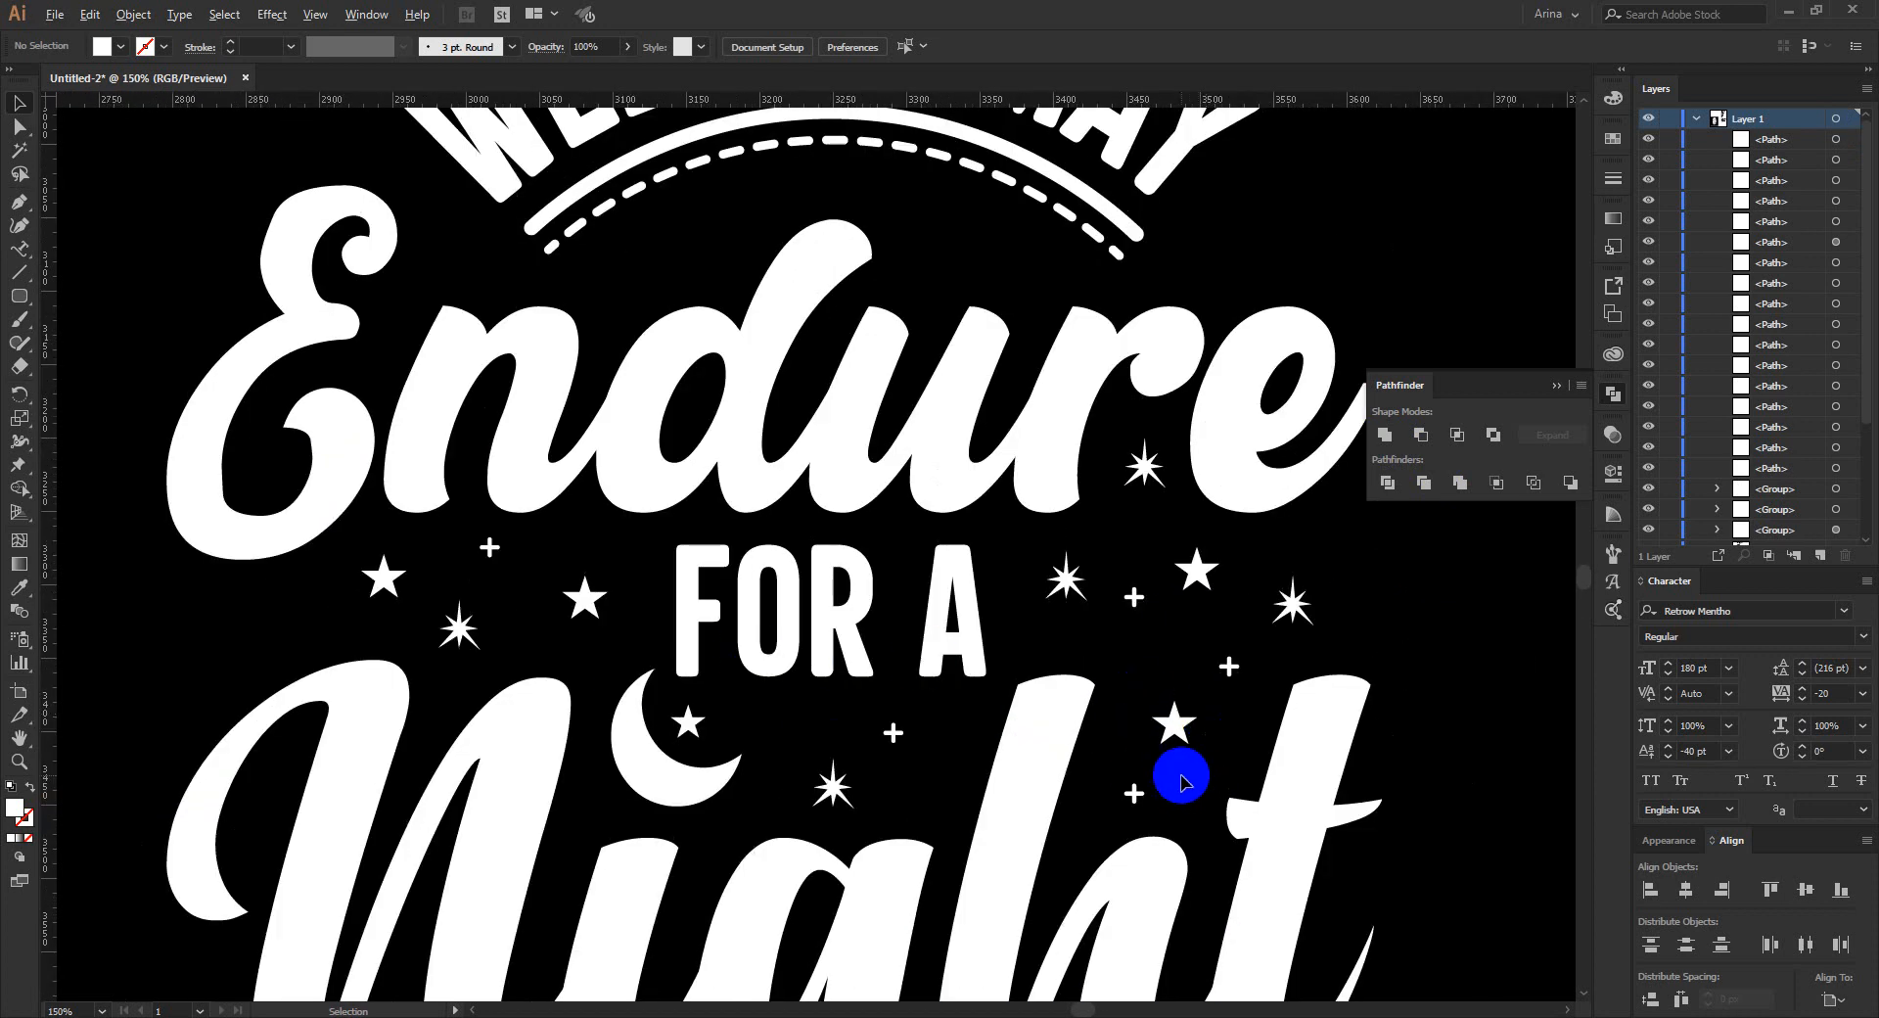
scroll(1183, 780, up, 3)
drag(1057, 822, 1069, 472)
scroll(910, 518, down, 3)
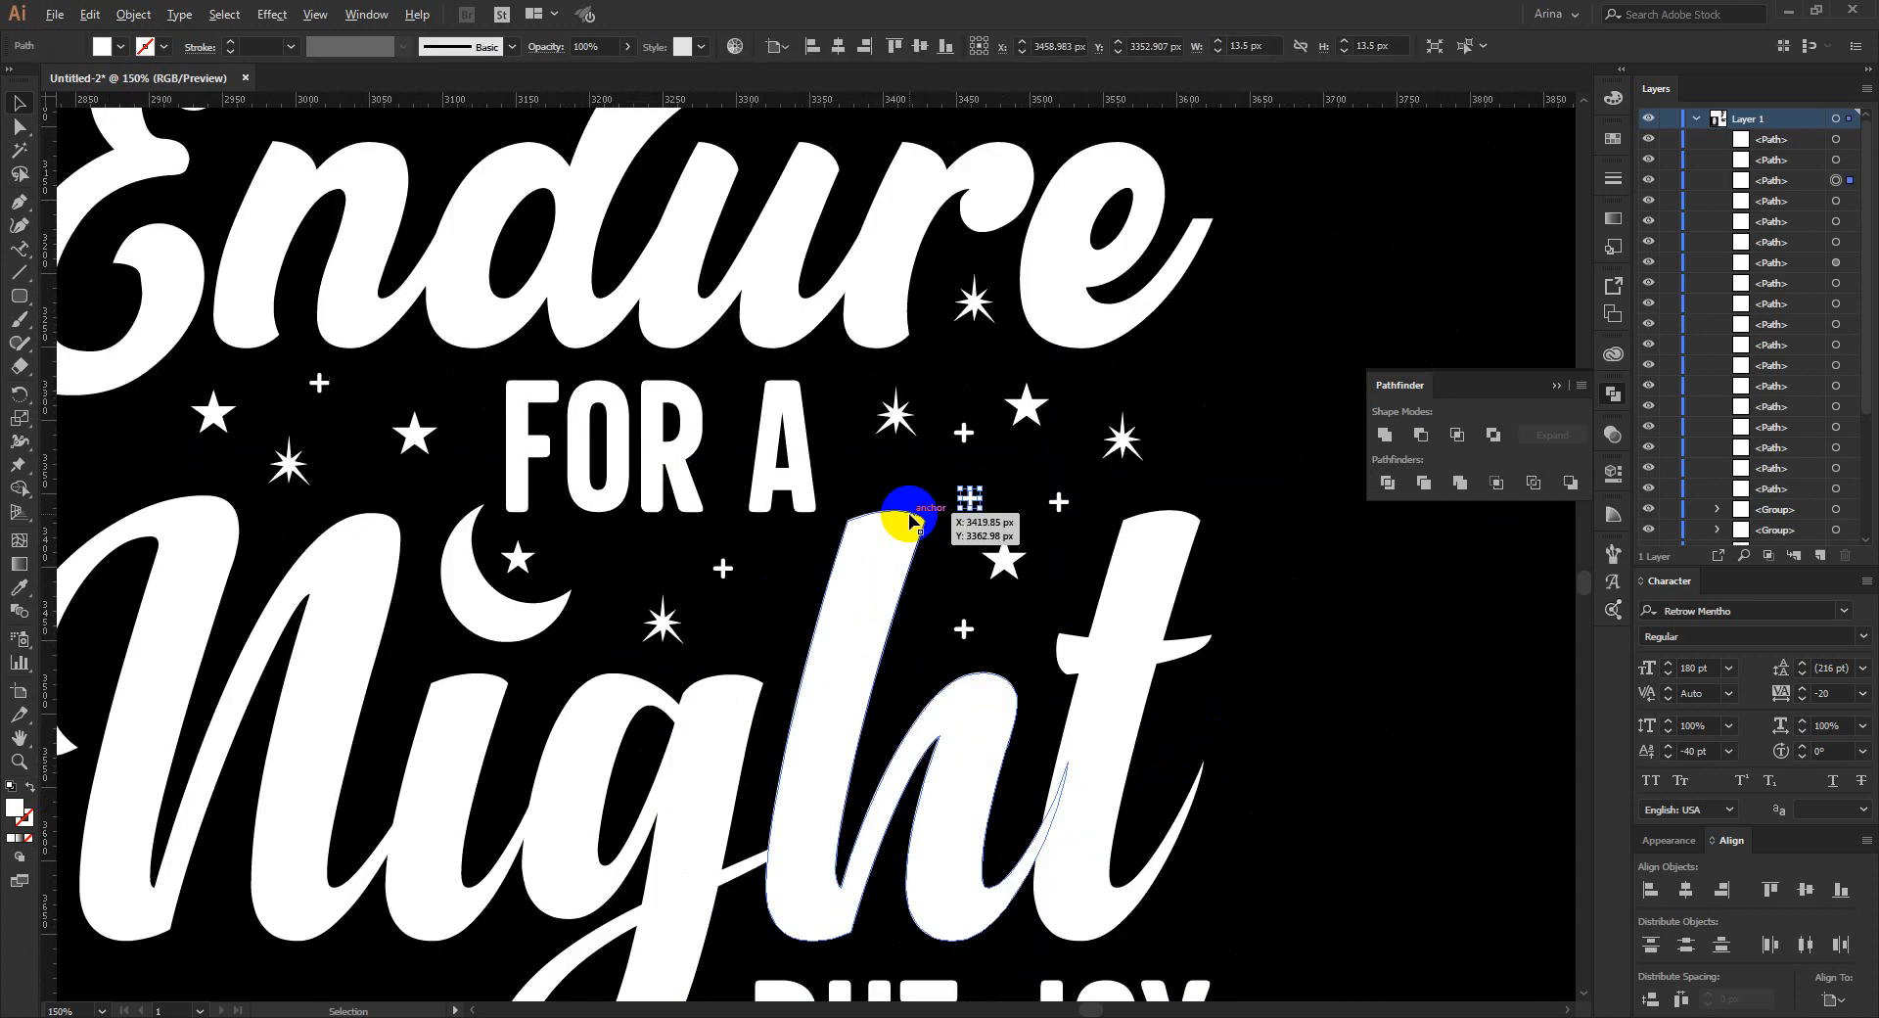
scroll(911, 518, down, 1)
click(1219, 602)
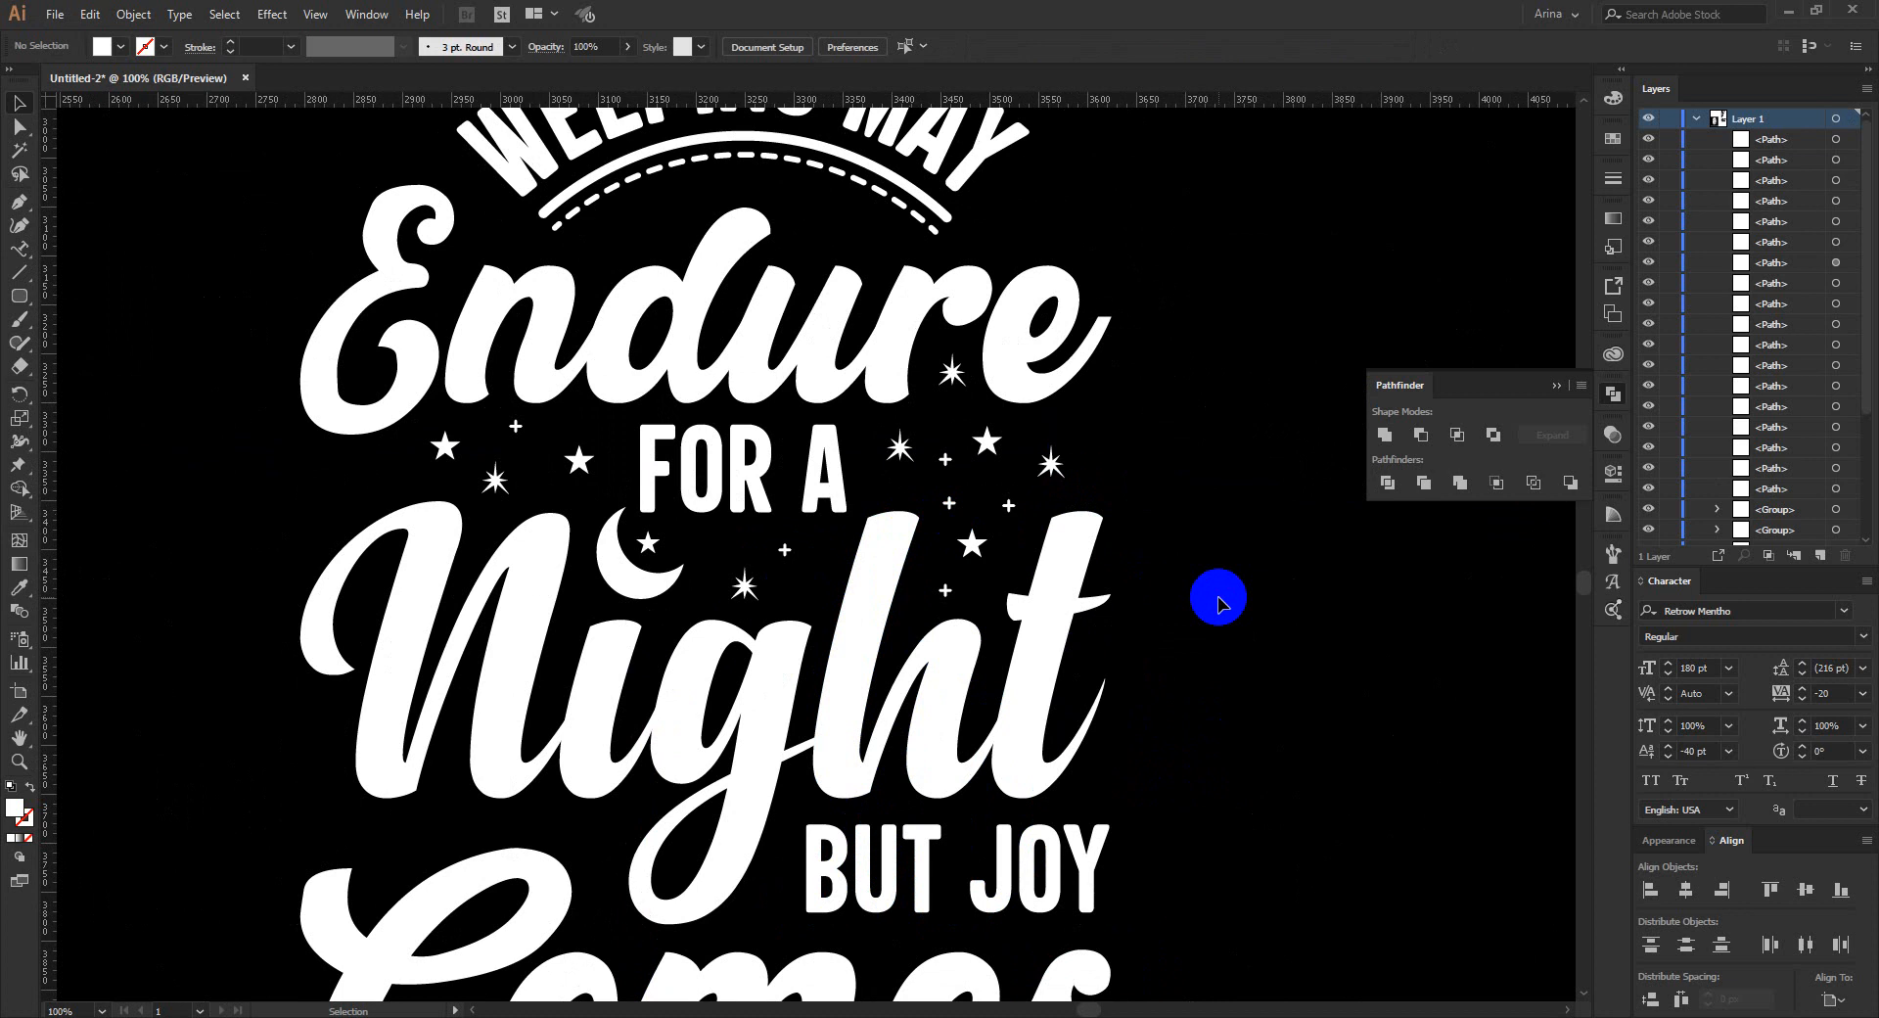
Copy a five-pointed star and a plus sign into the empty area above the left end of the "N" in "Night".
scroll(754, 392, down, 1)
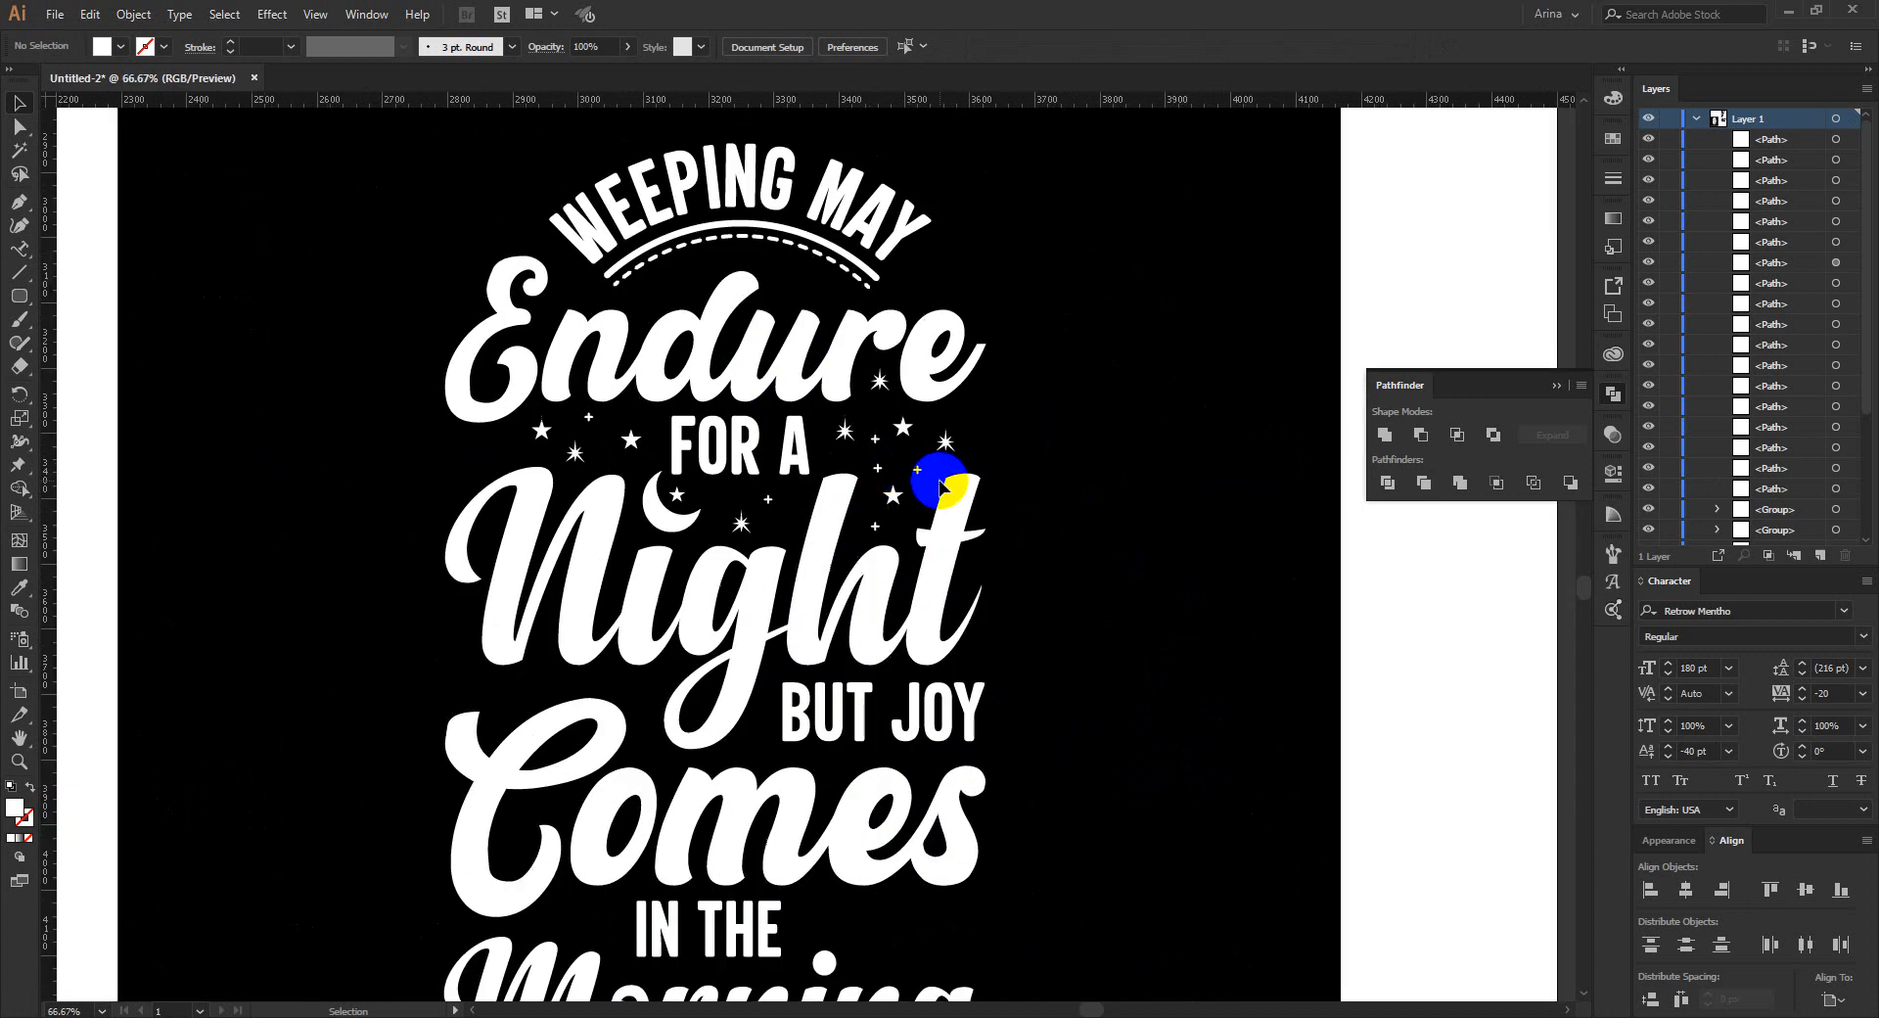
scroll(1019, 483, up, 1)
scroll(1019, 483, up, 1)
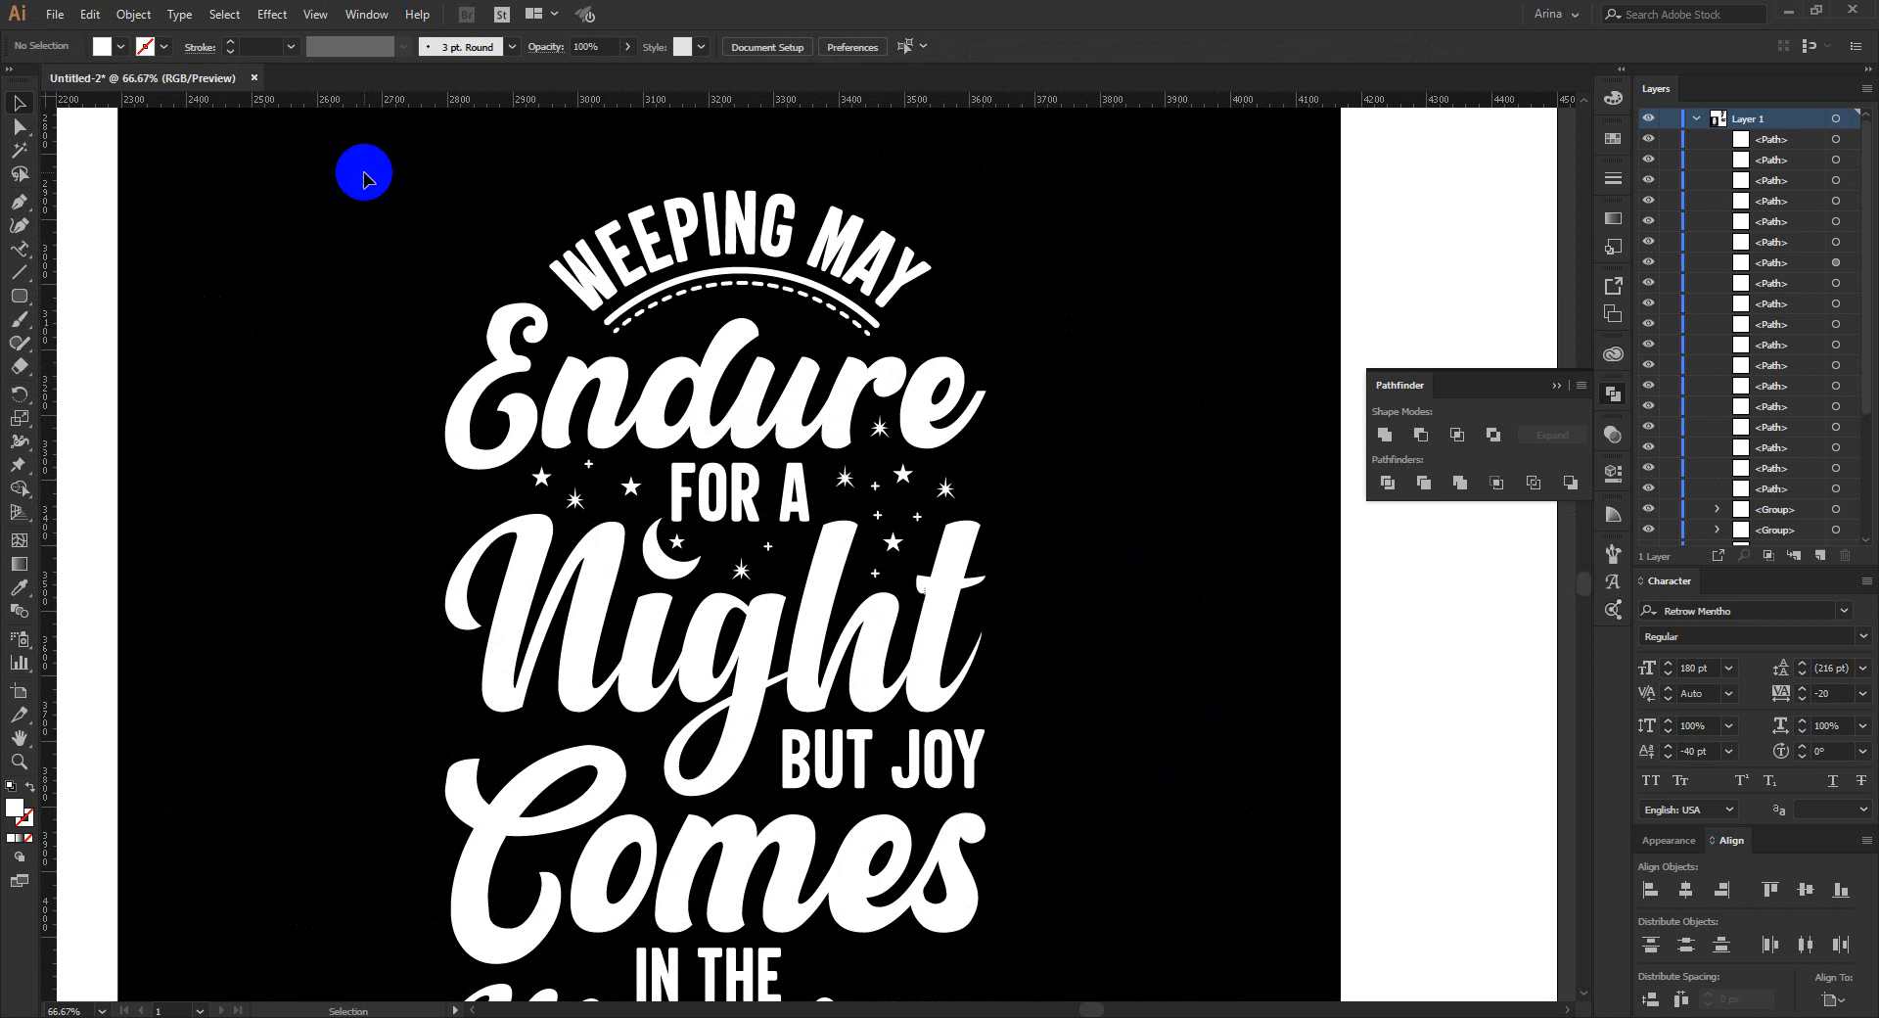
scroll(1107, 671, down, 2)
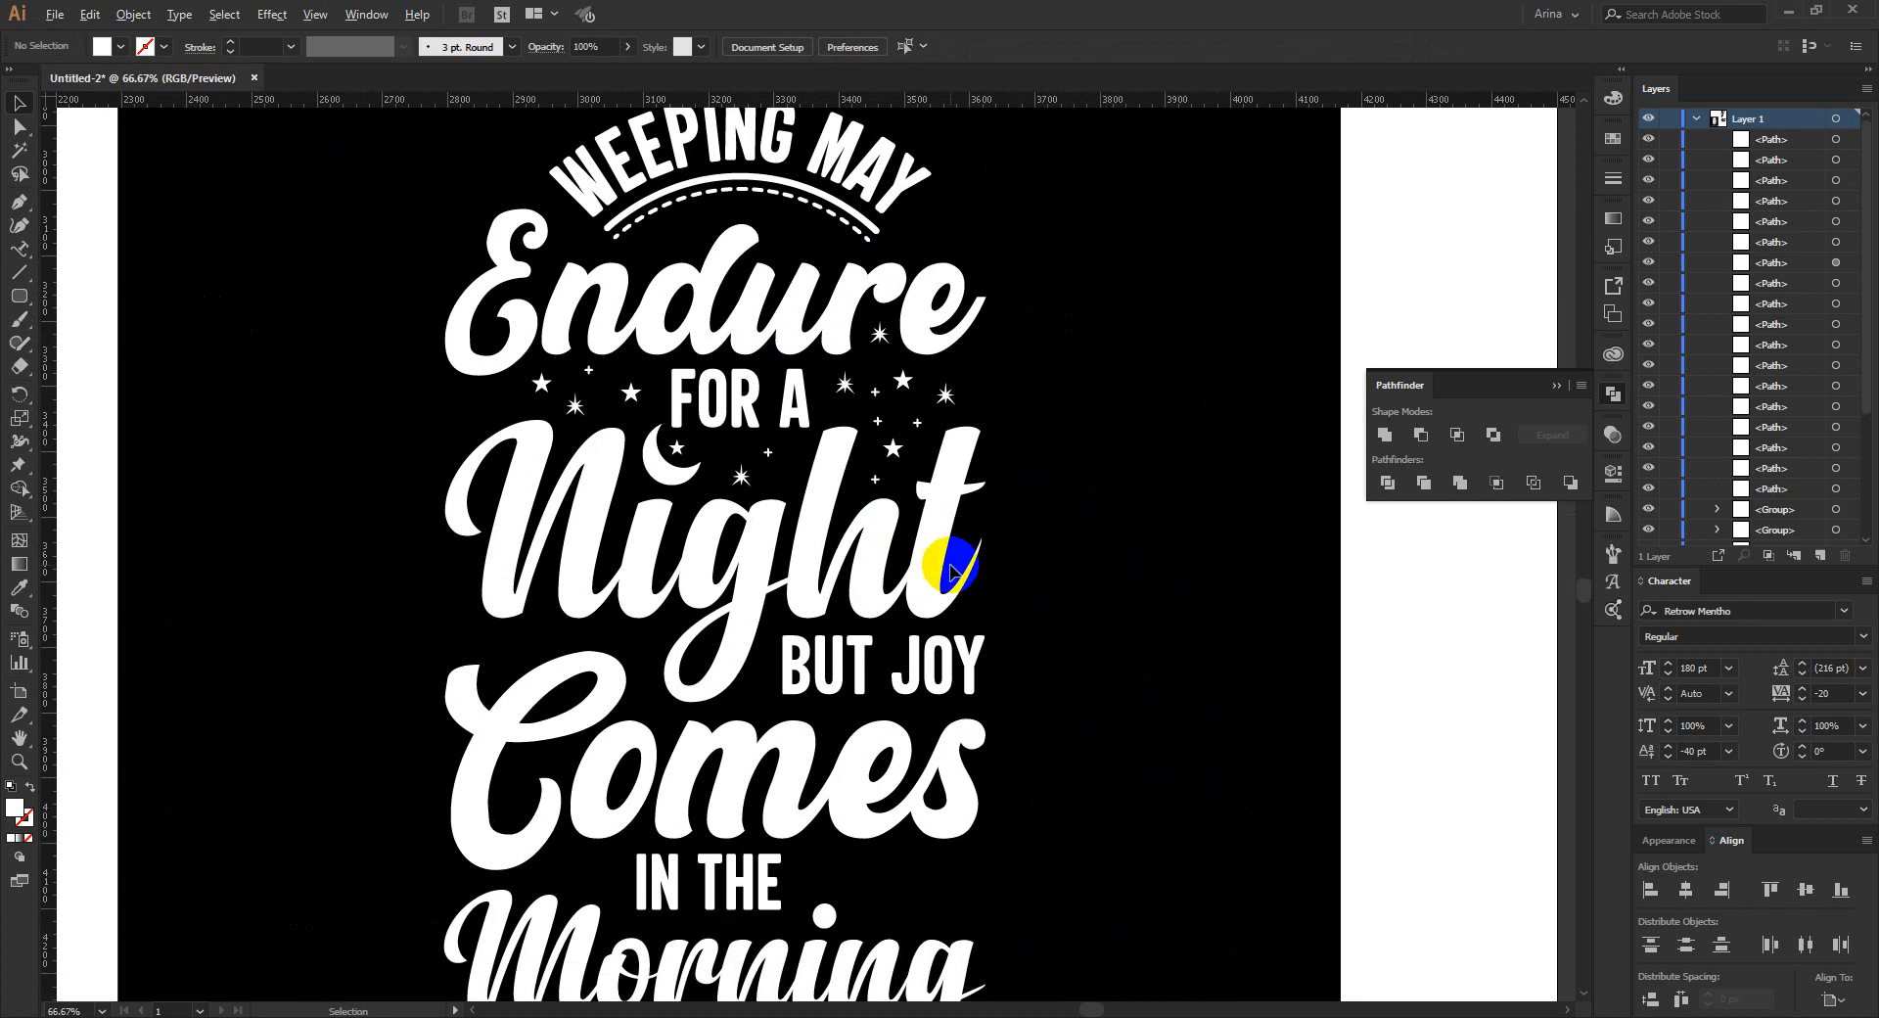
scroll(951, 572, down, 1)
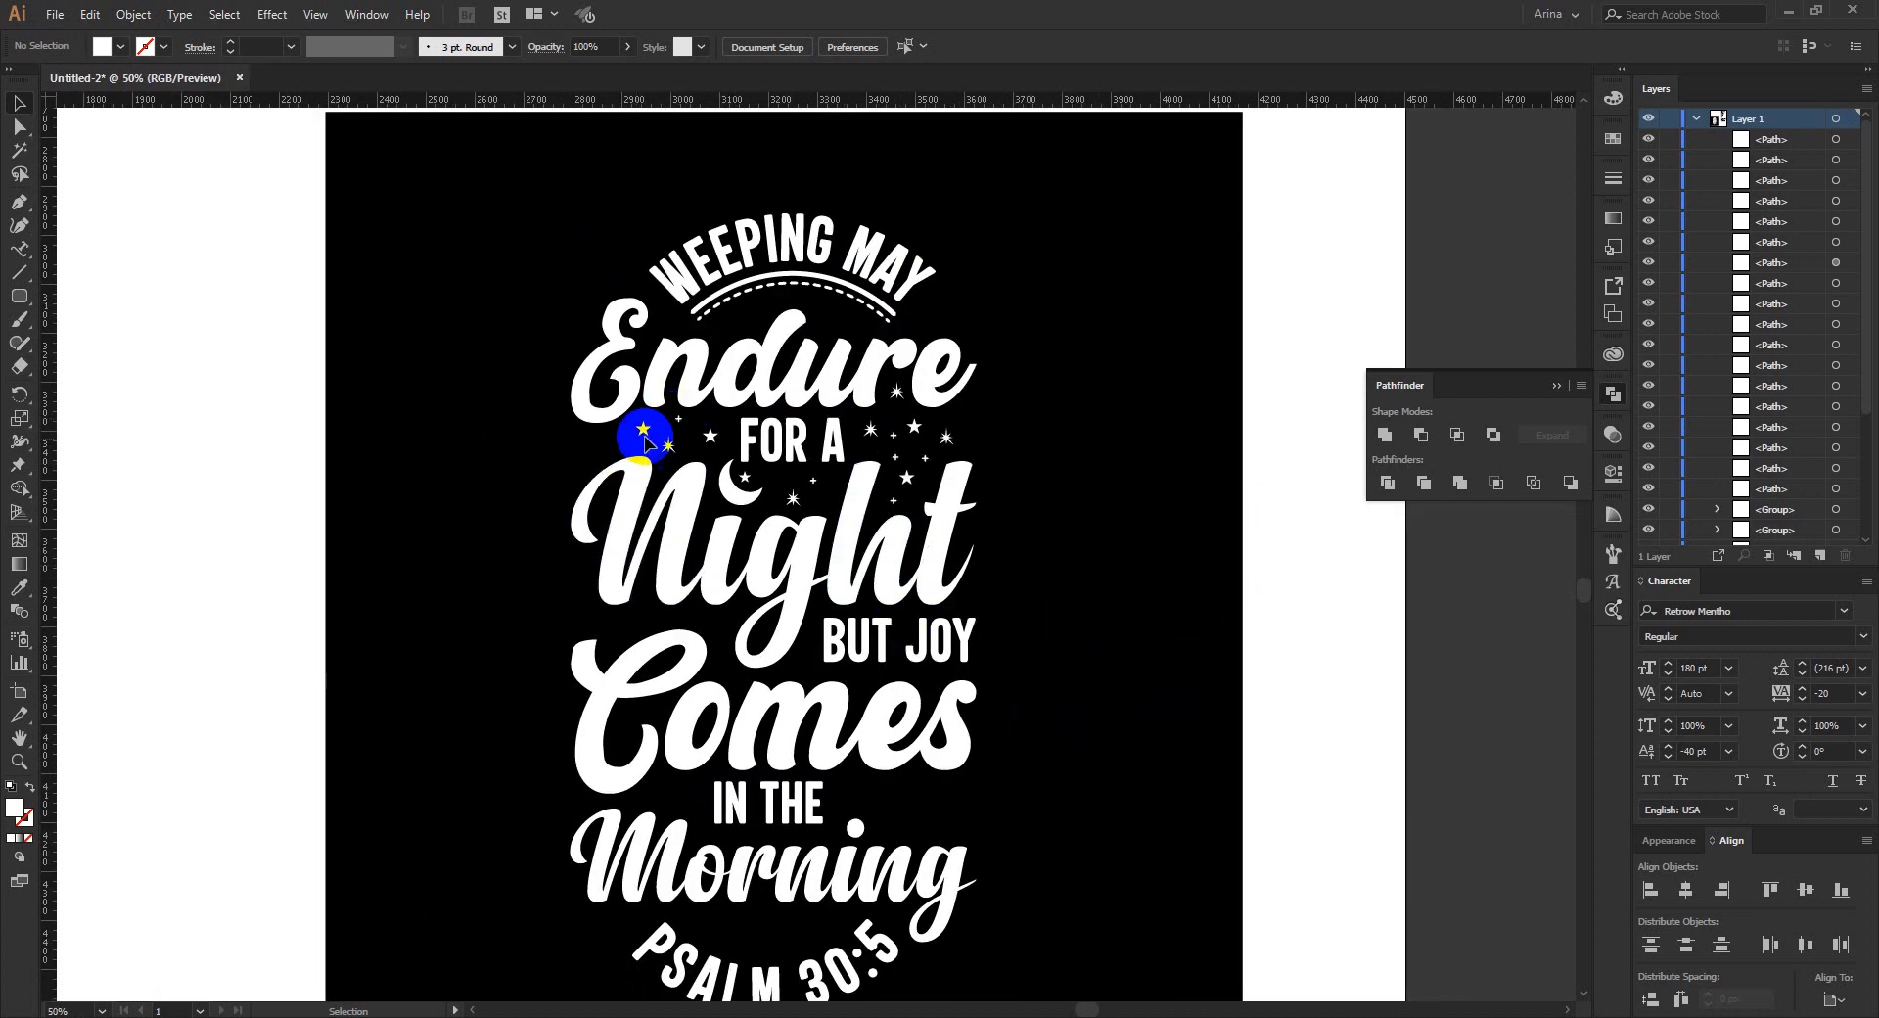
scroll(553, 411, up, 2)
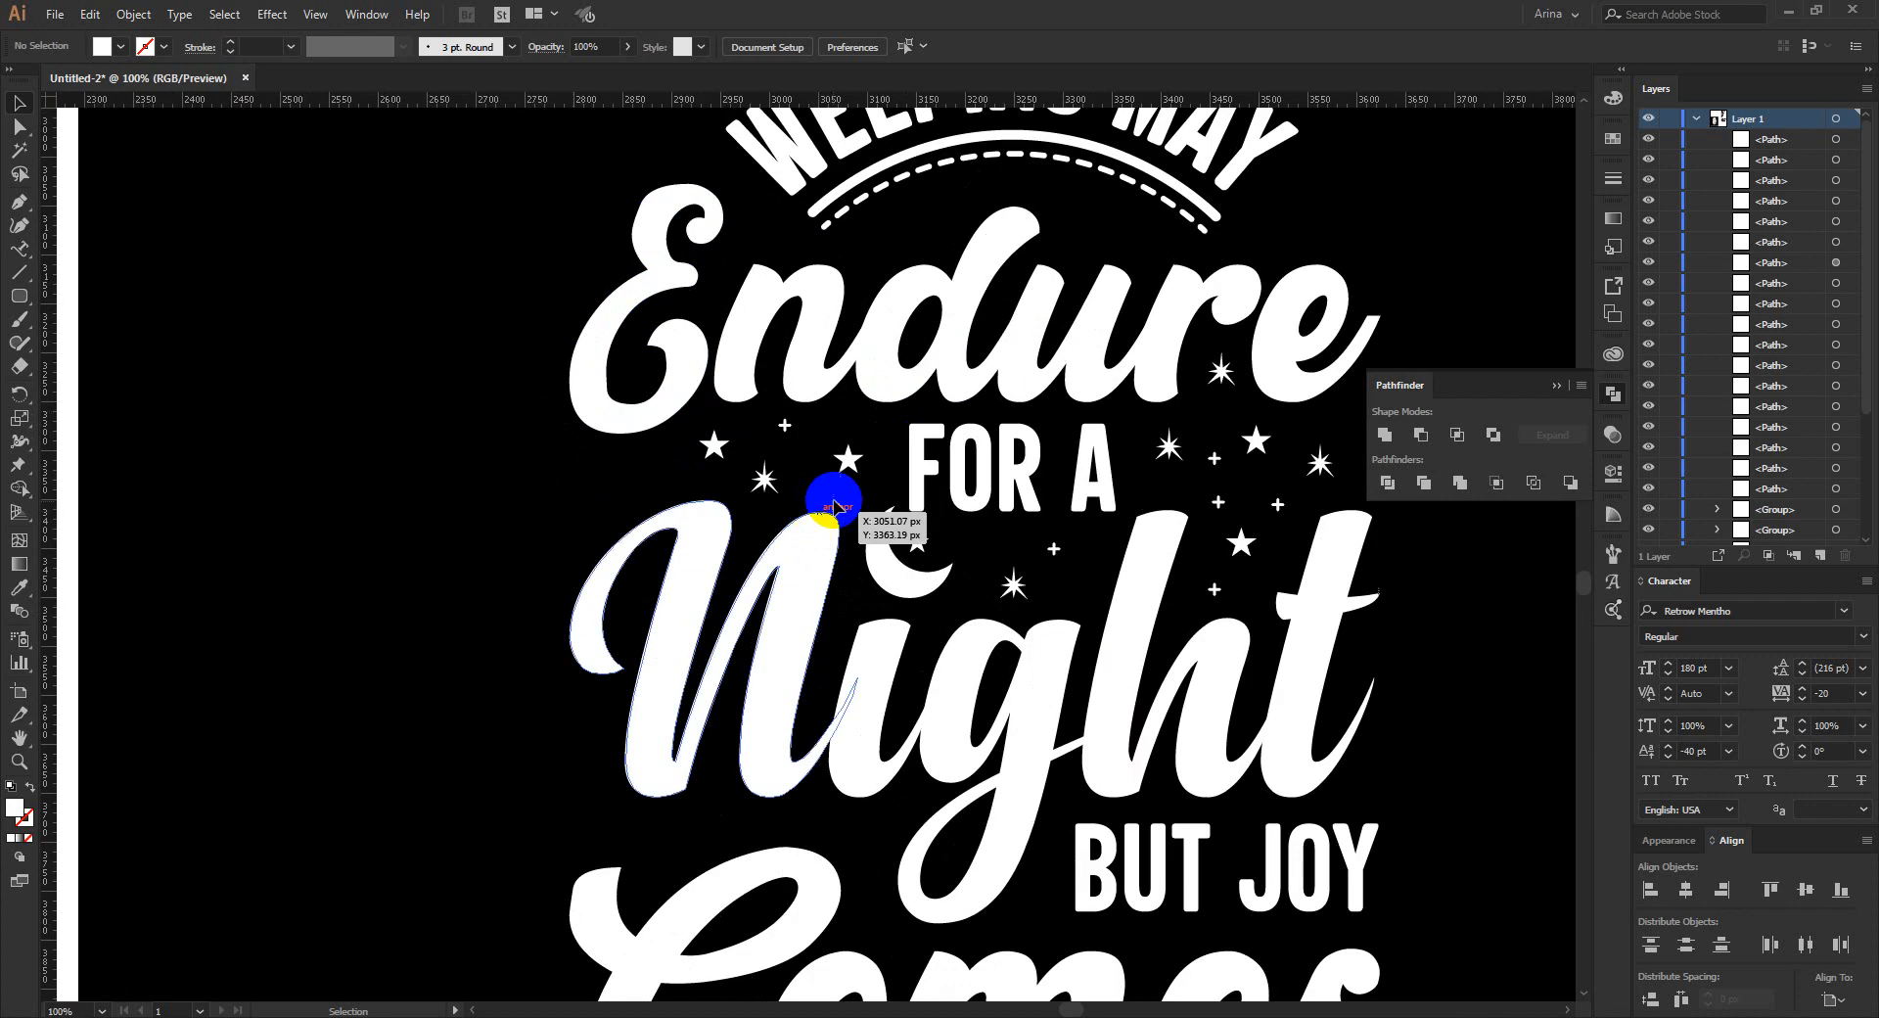
scroll(833, 506, up, 1)
drag(810, 454, 481, 491)
click(691, 487)
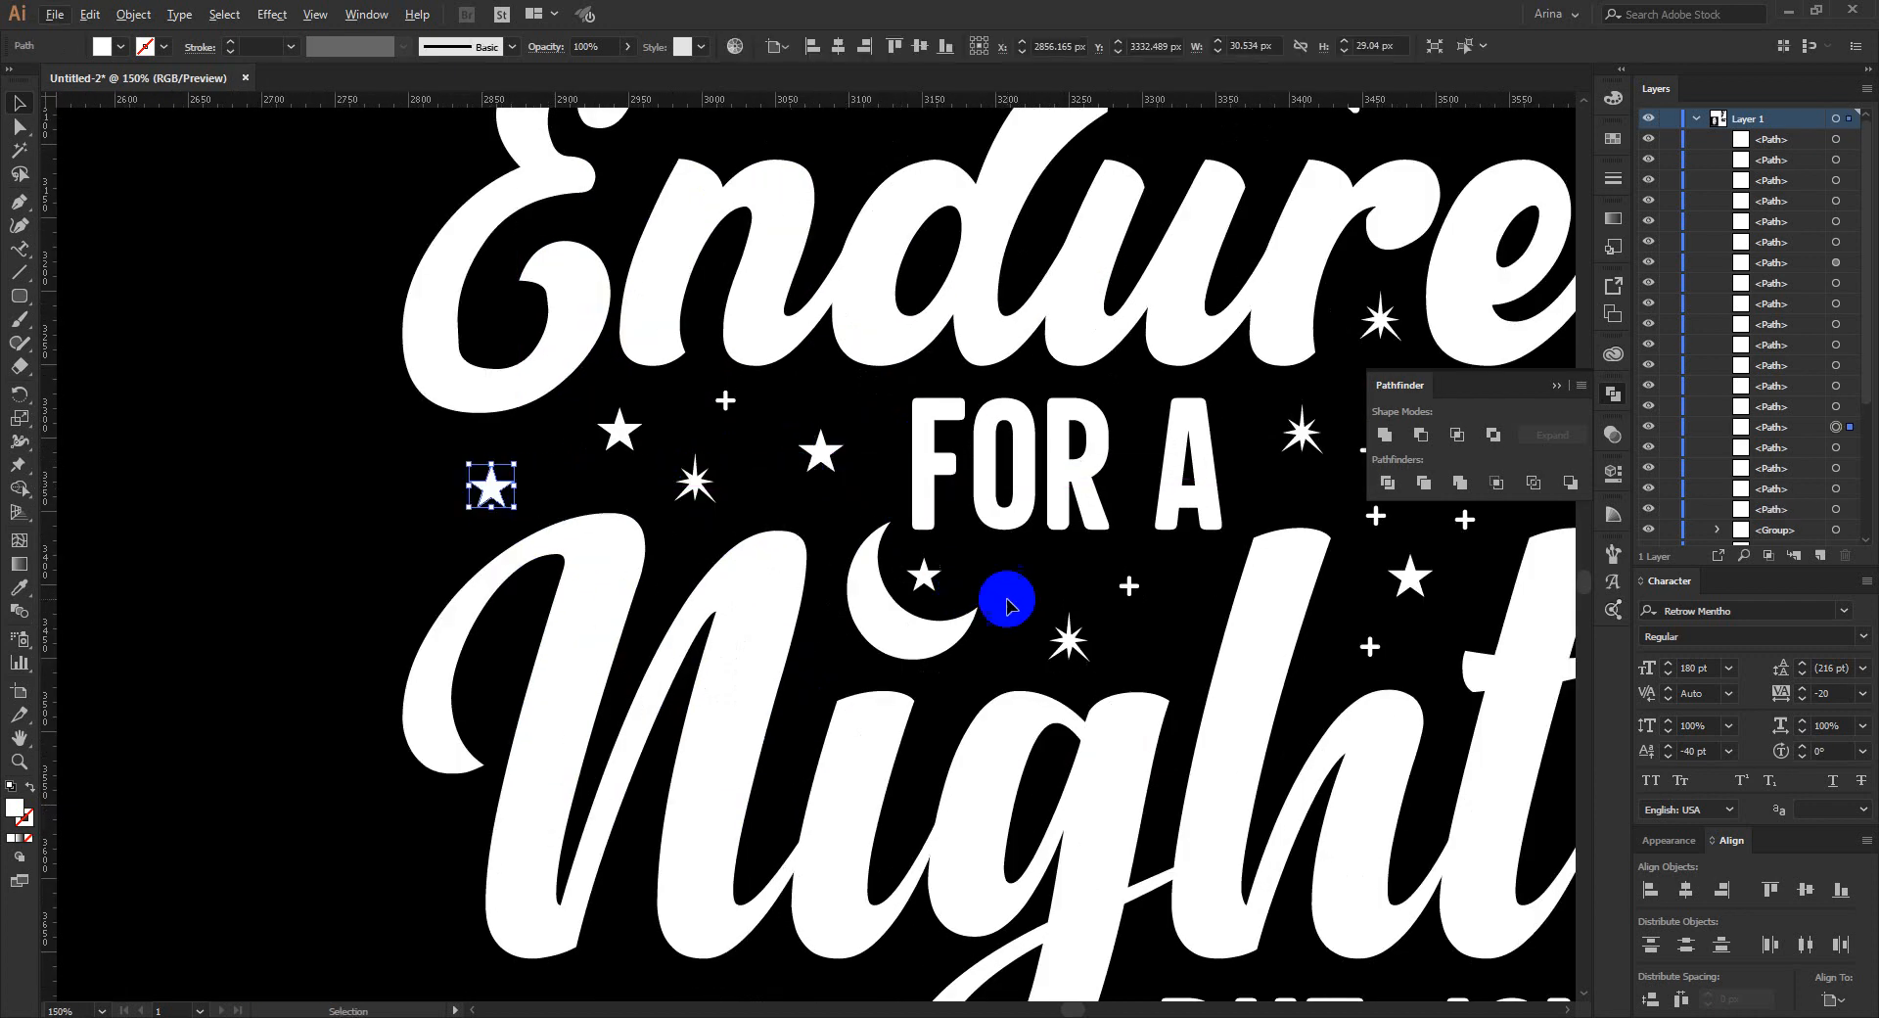
mouse_move(1127, 585)
mouse_down()
mouse_move(549, 503)
mouse_move(573, 476)
mouse_up()
click(408, 427)
alt+scroll(408, 427, down, 2)
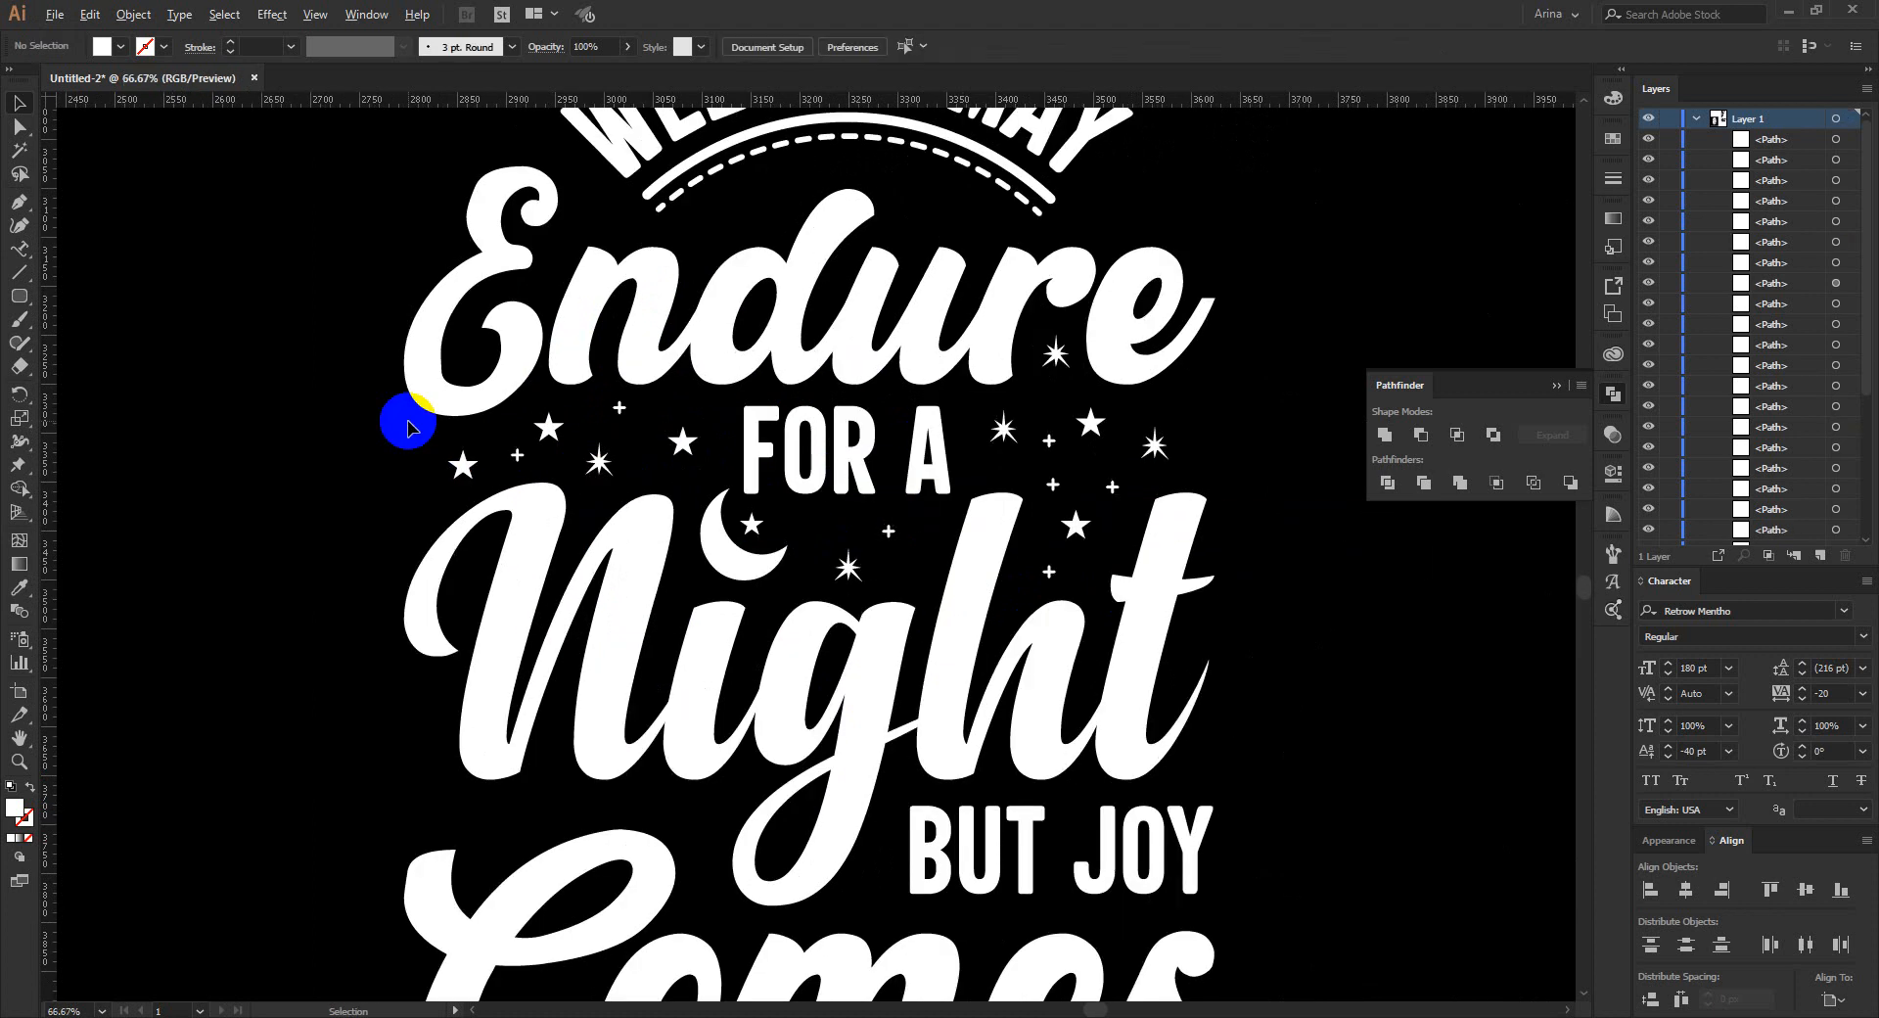
Draw a wide rectangle and a separate narrow one about 73 × 102 px side by side to the right of "BUT JOY".
scroll(408, 425, down, 2)
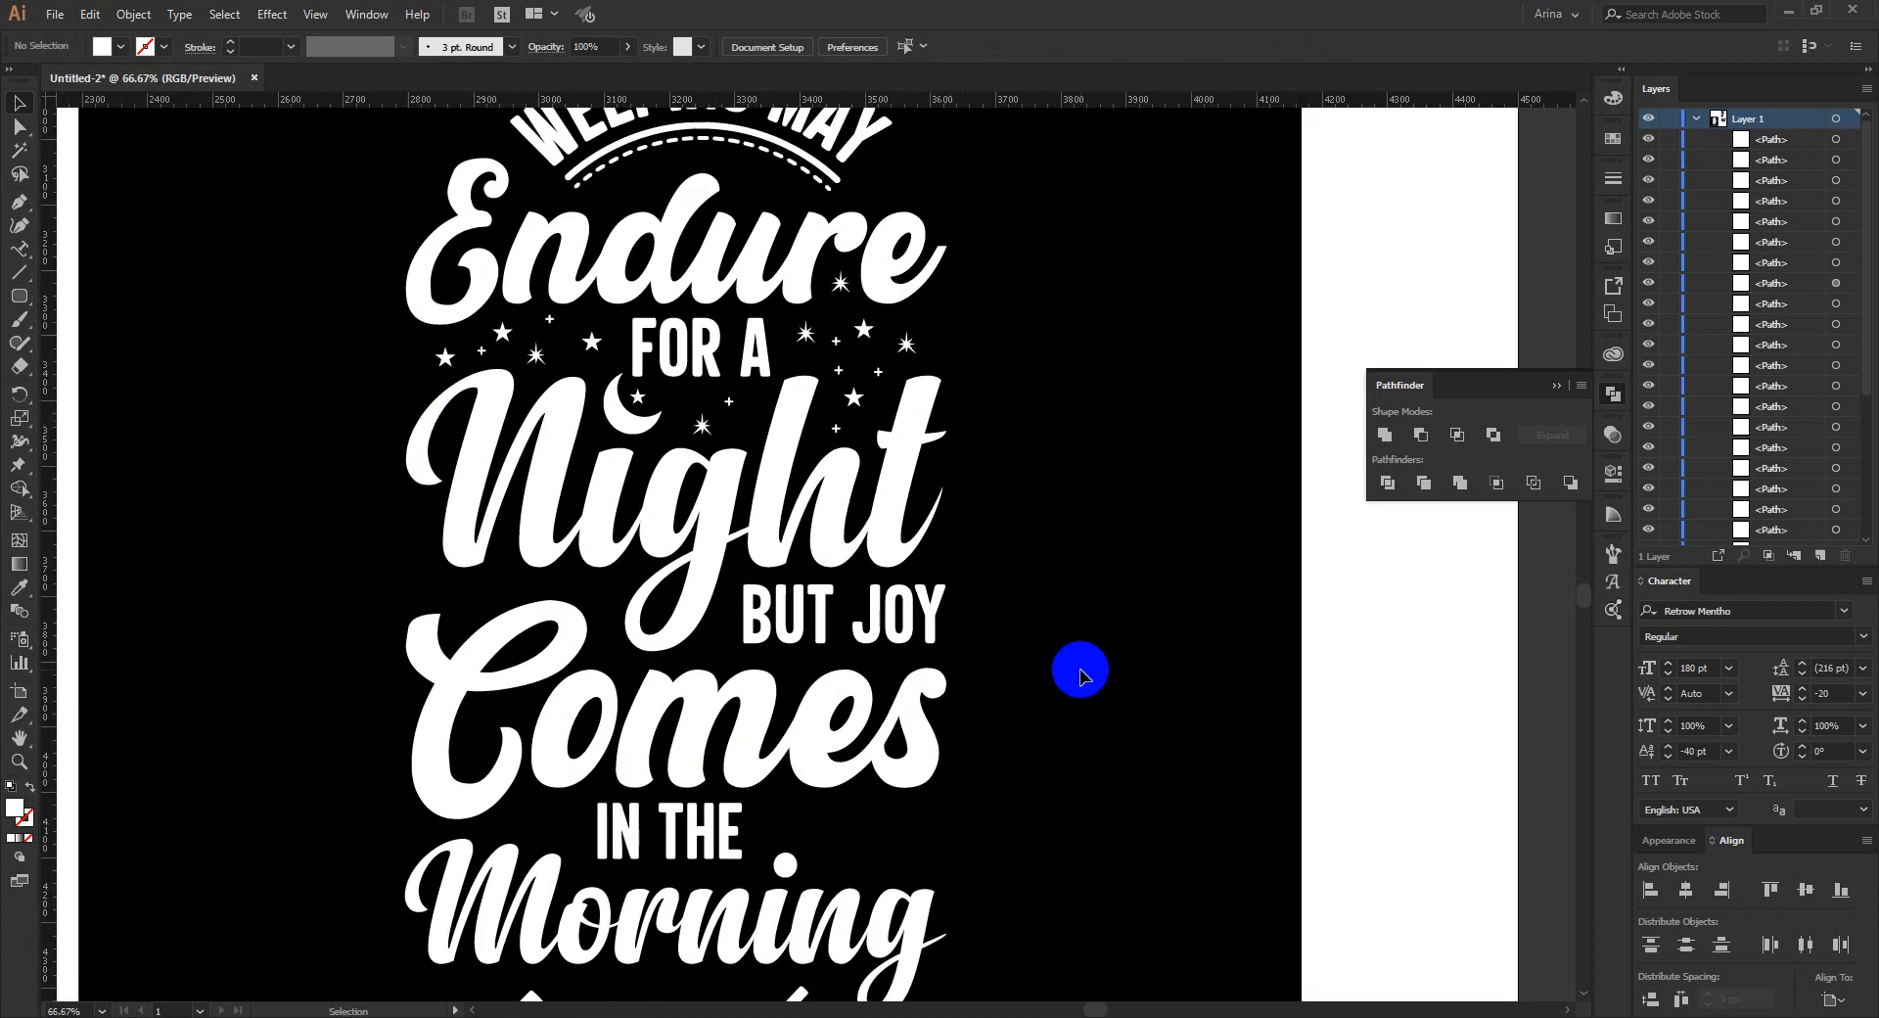
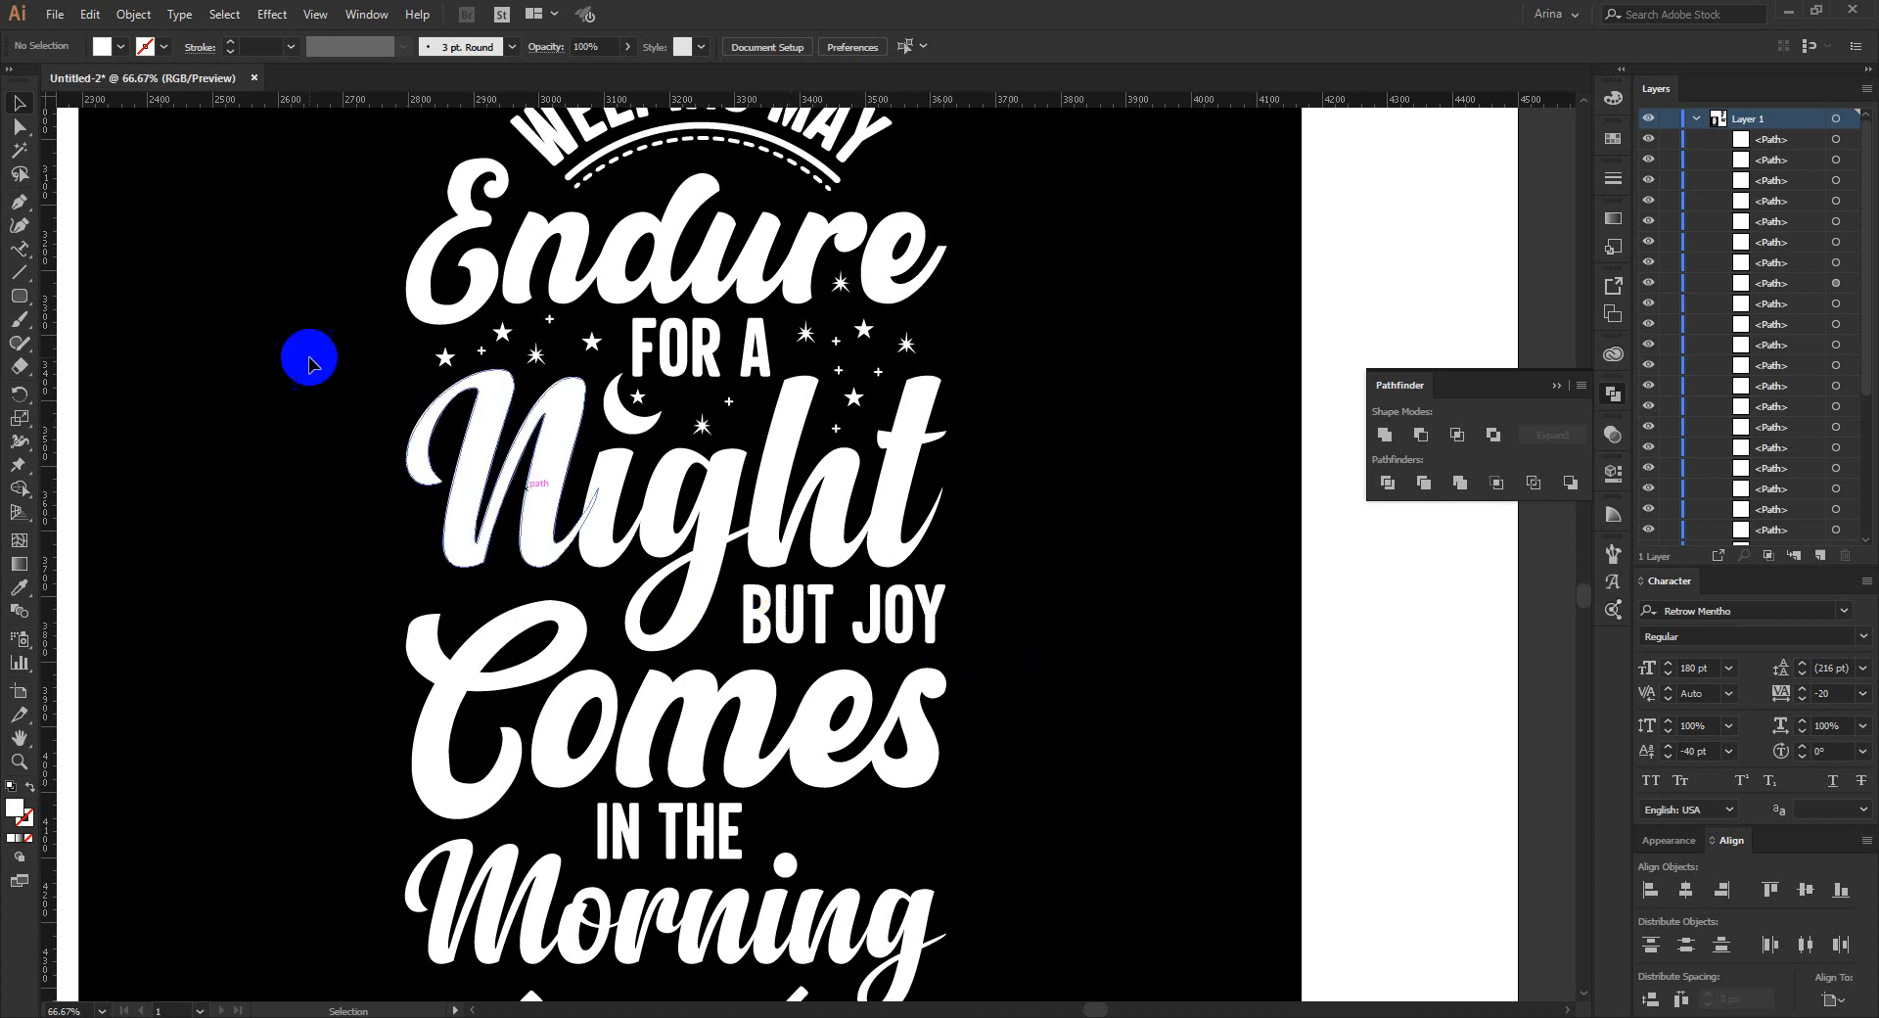
drag(18, 304, 92, 294)
drag(988, 584, 1221, 617)
Notch the narrow rectangle into a ribbon tail by adding an anchor point midway on its right edge and moving it about 40 px inward.
key(v)
key(a)
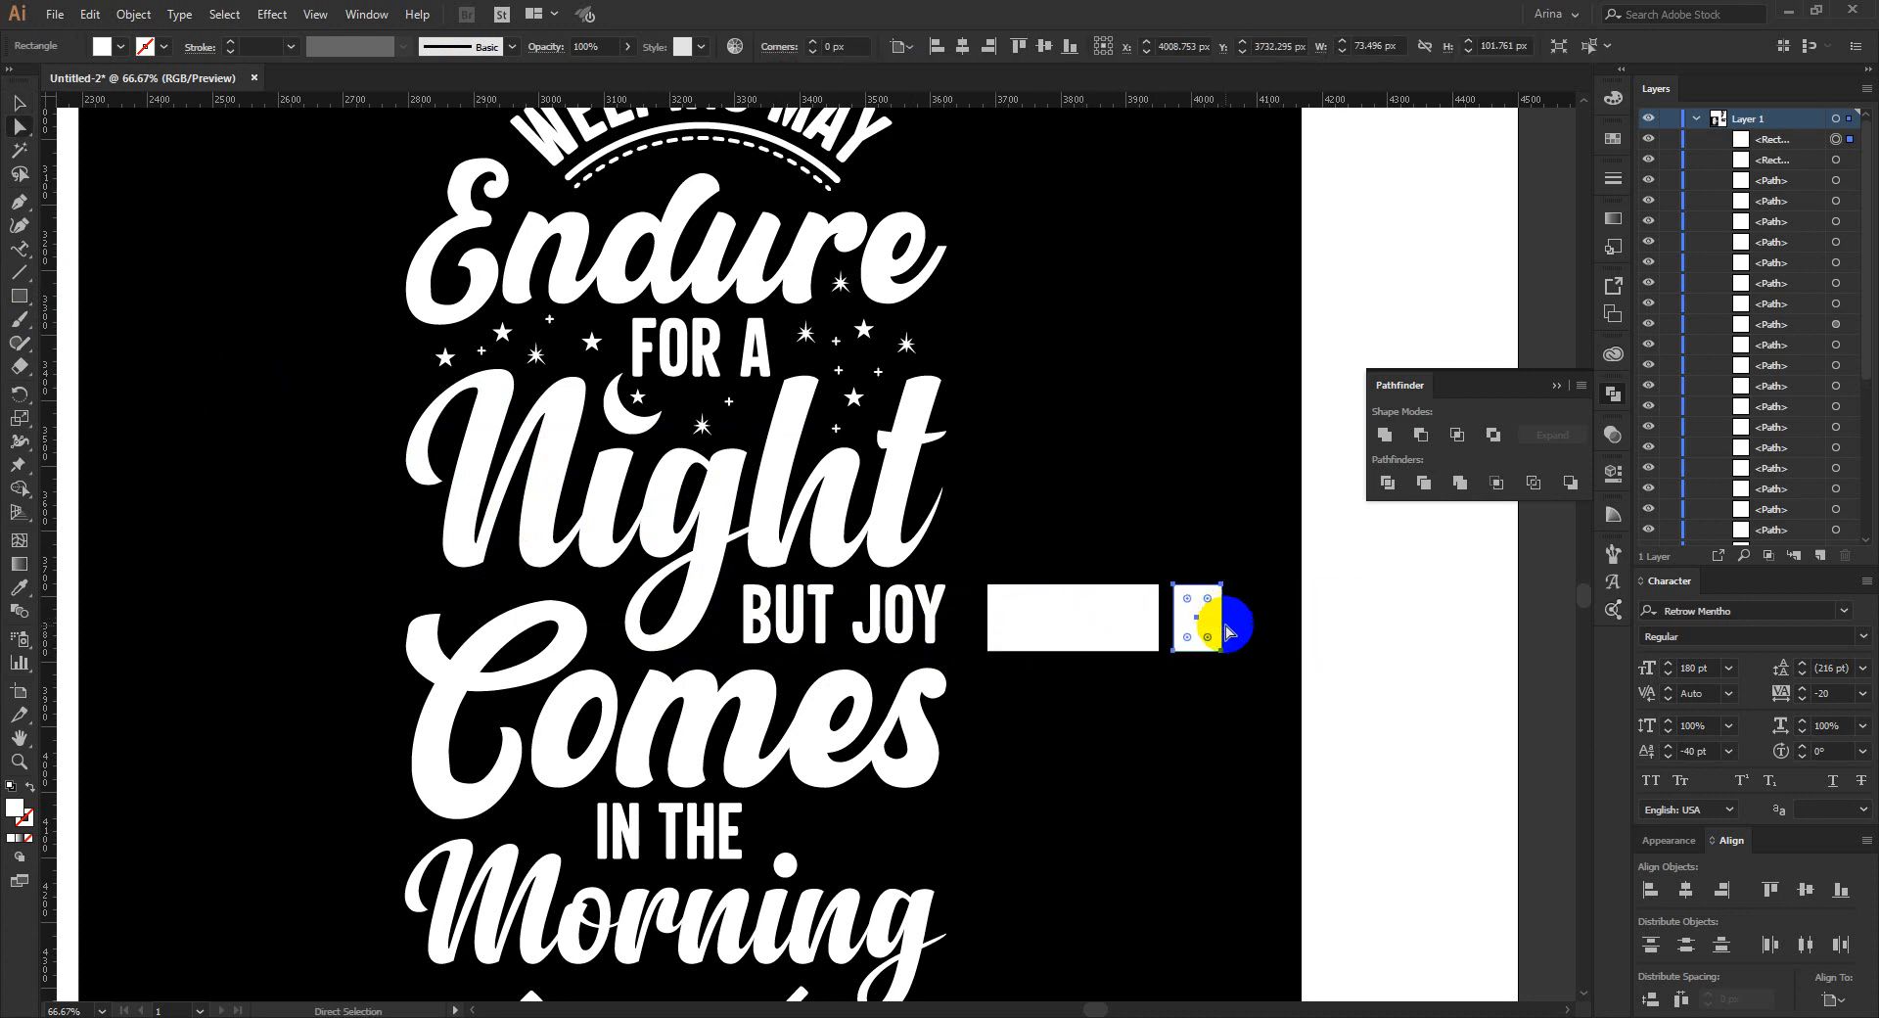
drag(15, 217, 93, 237)
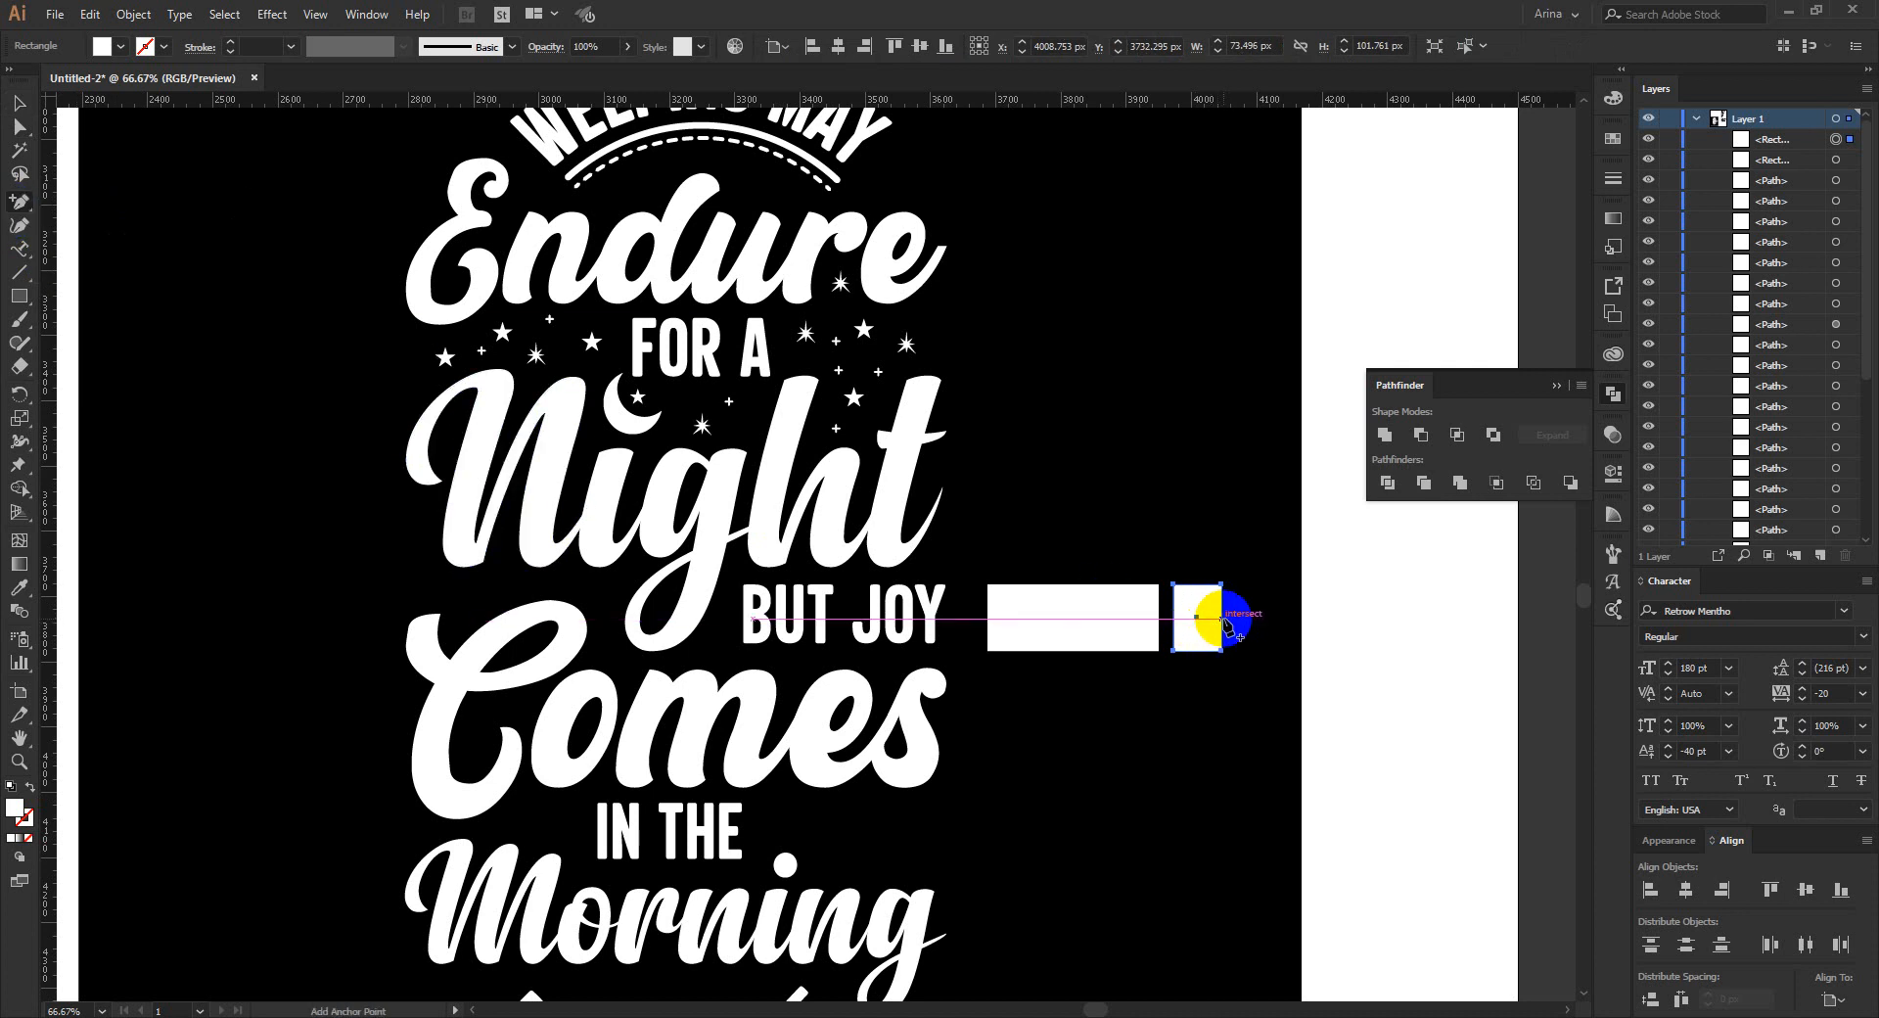
click(1223, 618)
key(a)
click(1224, 621)
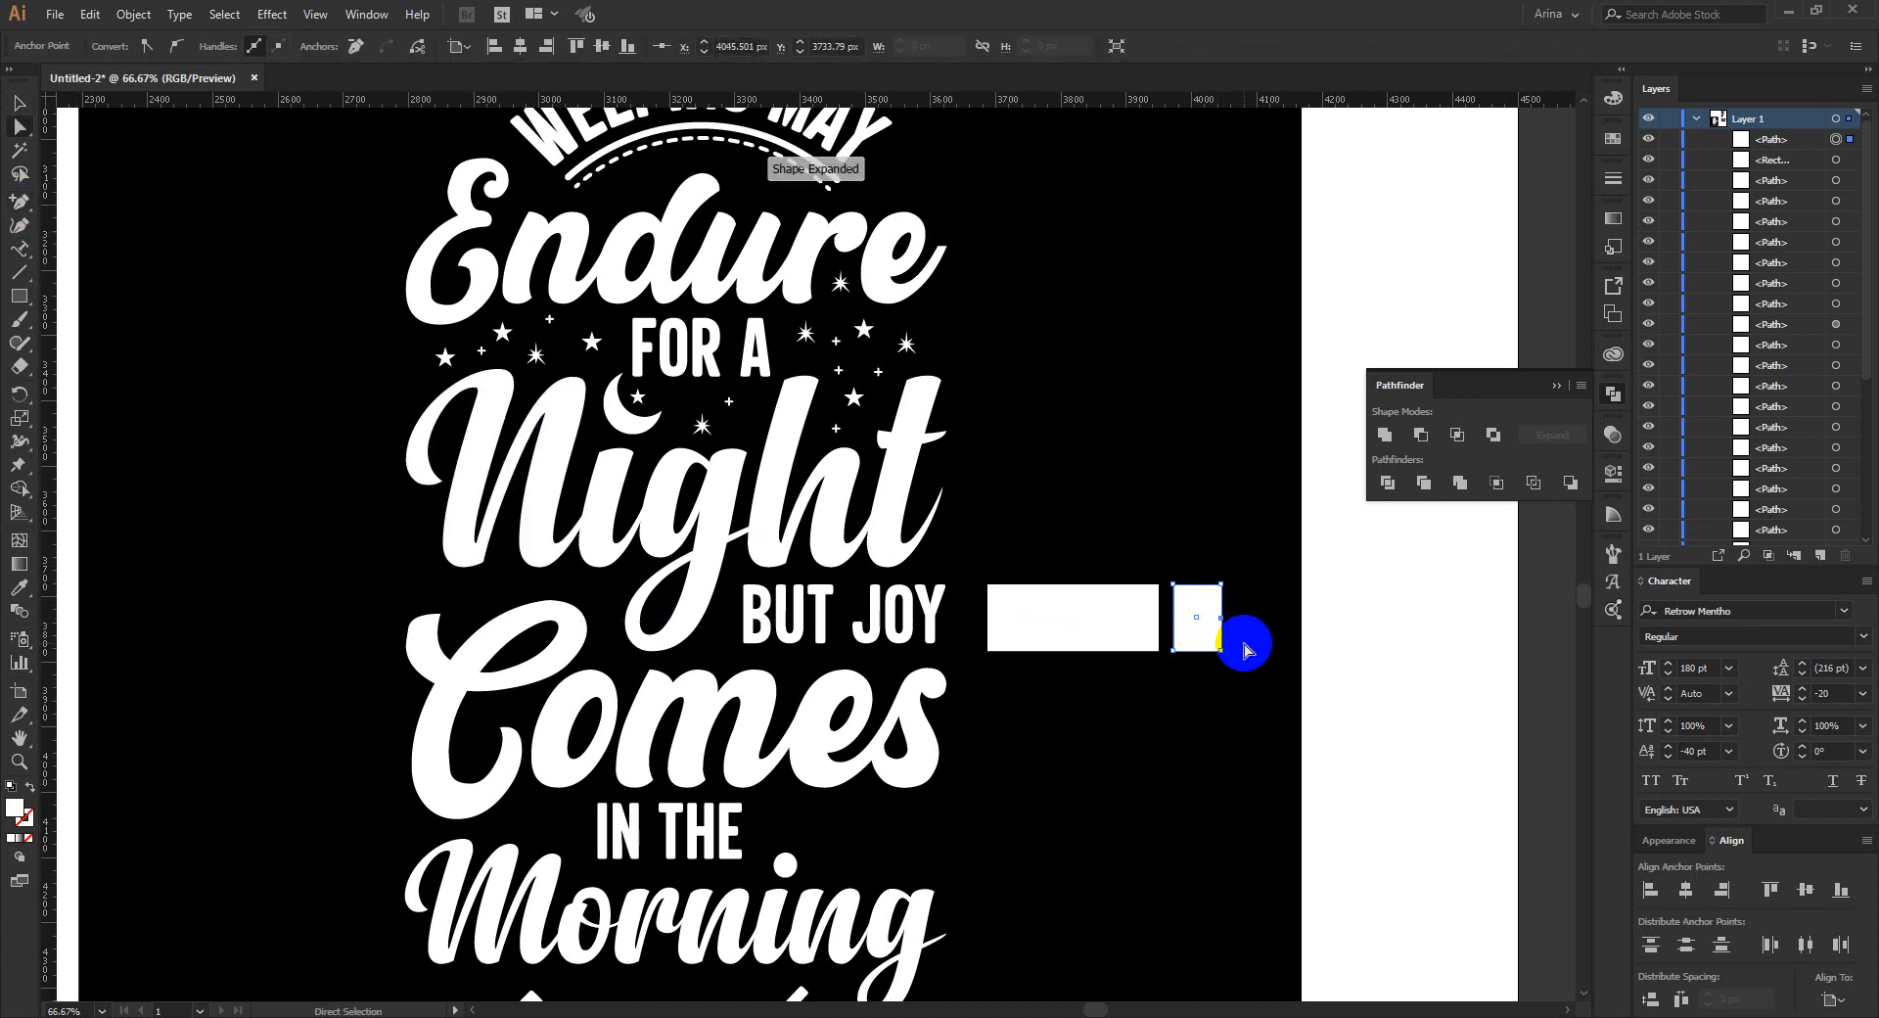
key(Left)
key(Left)
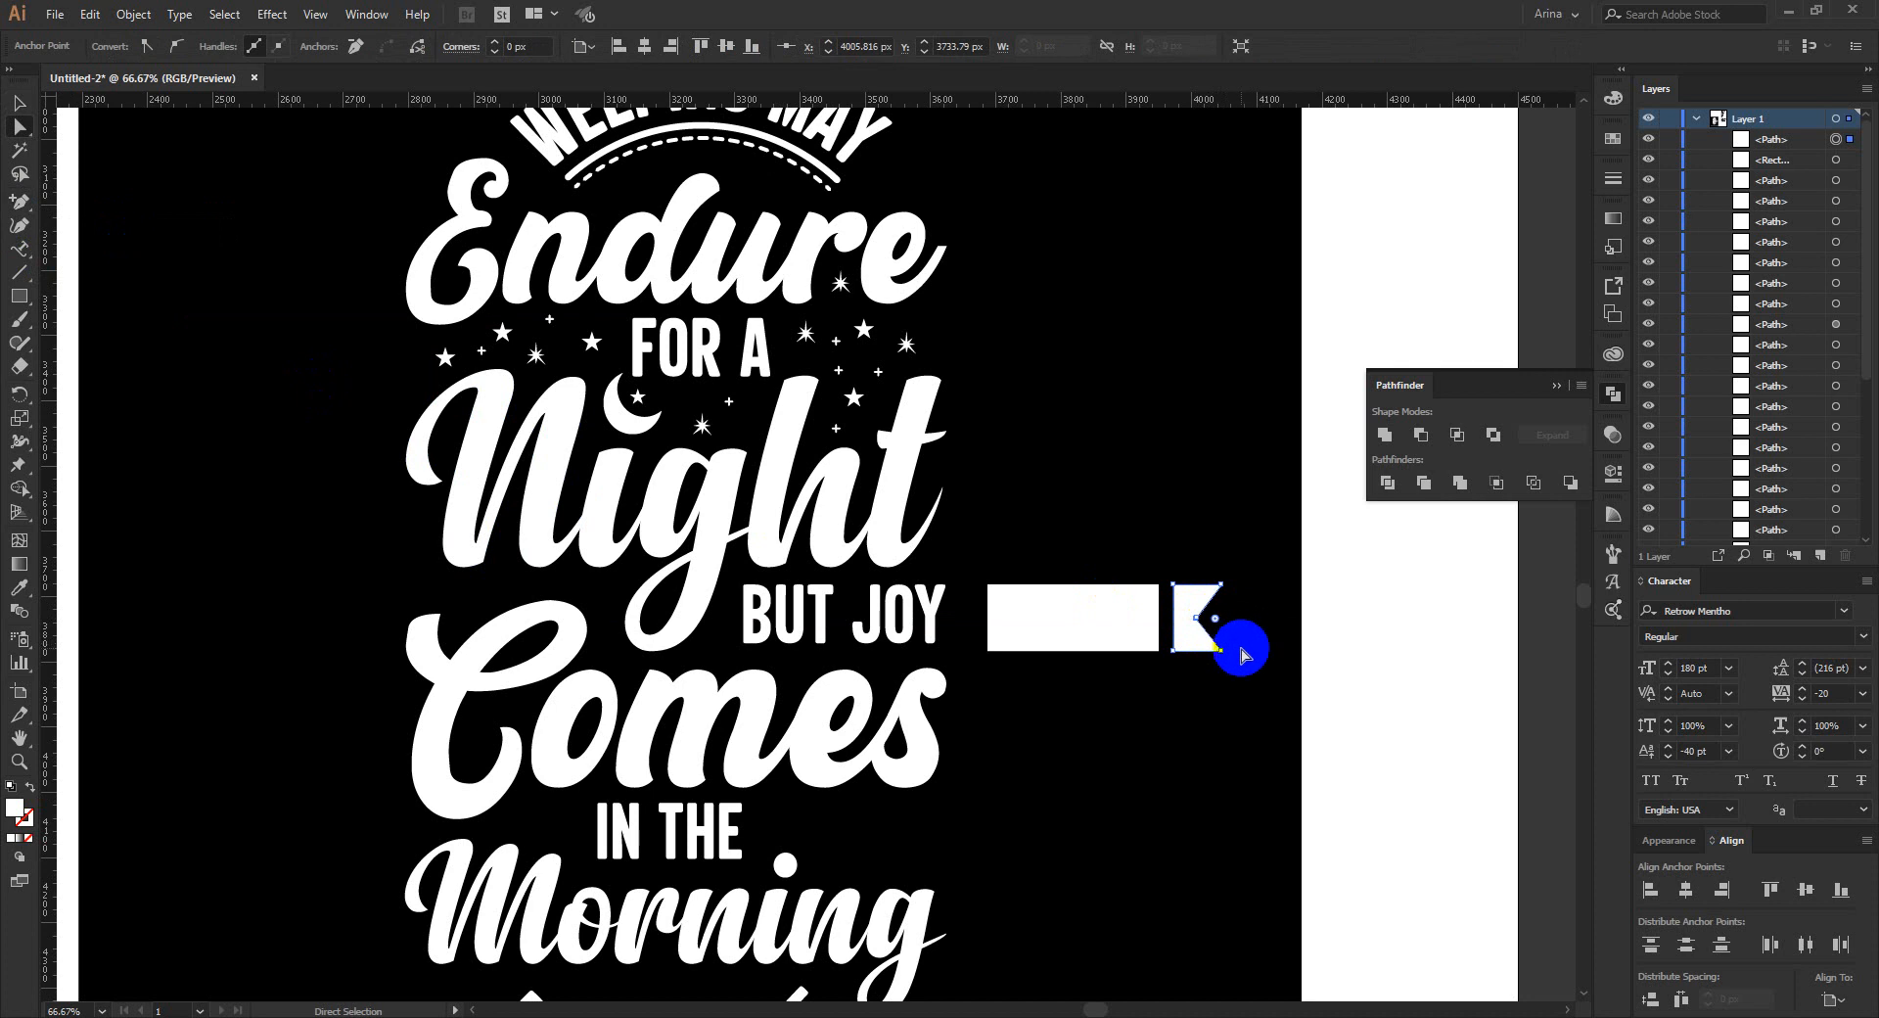
Place a mirrored copy of the ribbon tail at the wide rectangle's left end, then vertically center and evenly space all three pieces.
key(v)
drag(1198, 617, 852, 619)
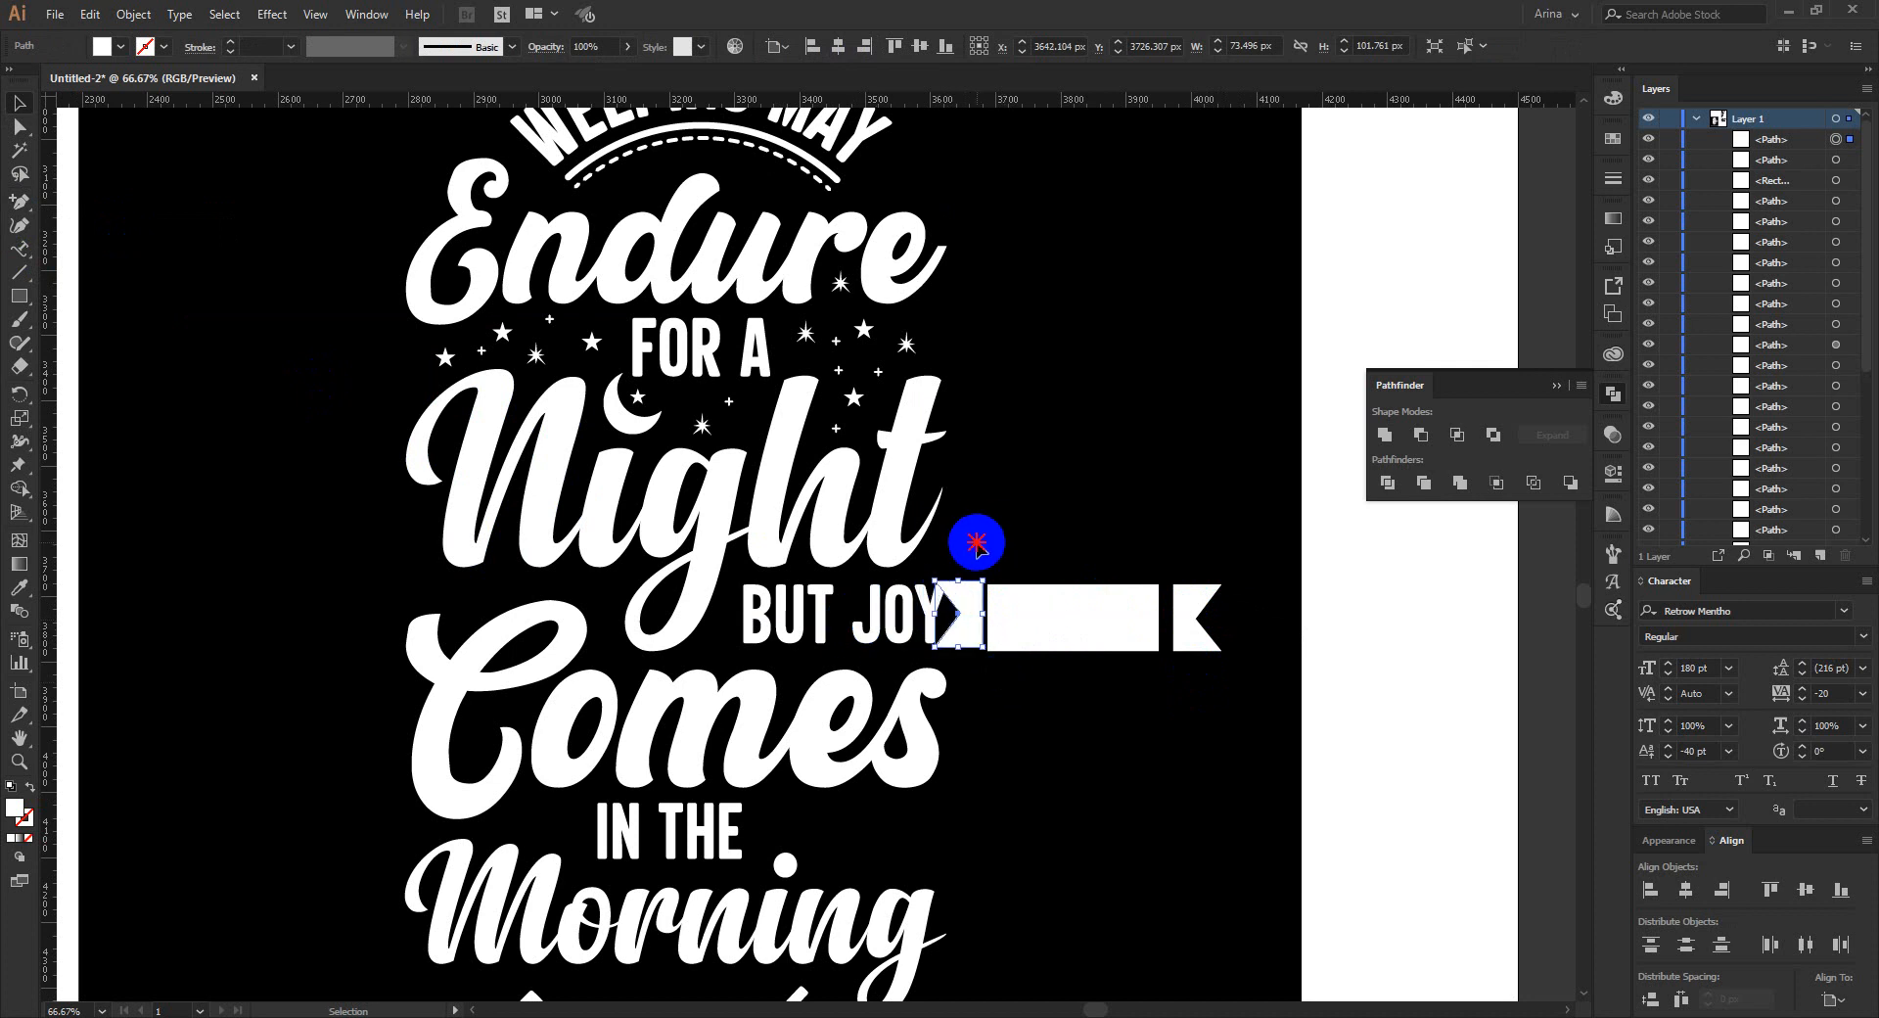
shift+click(1187, 629)
shift+click(1103, 637)
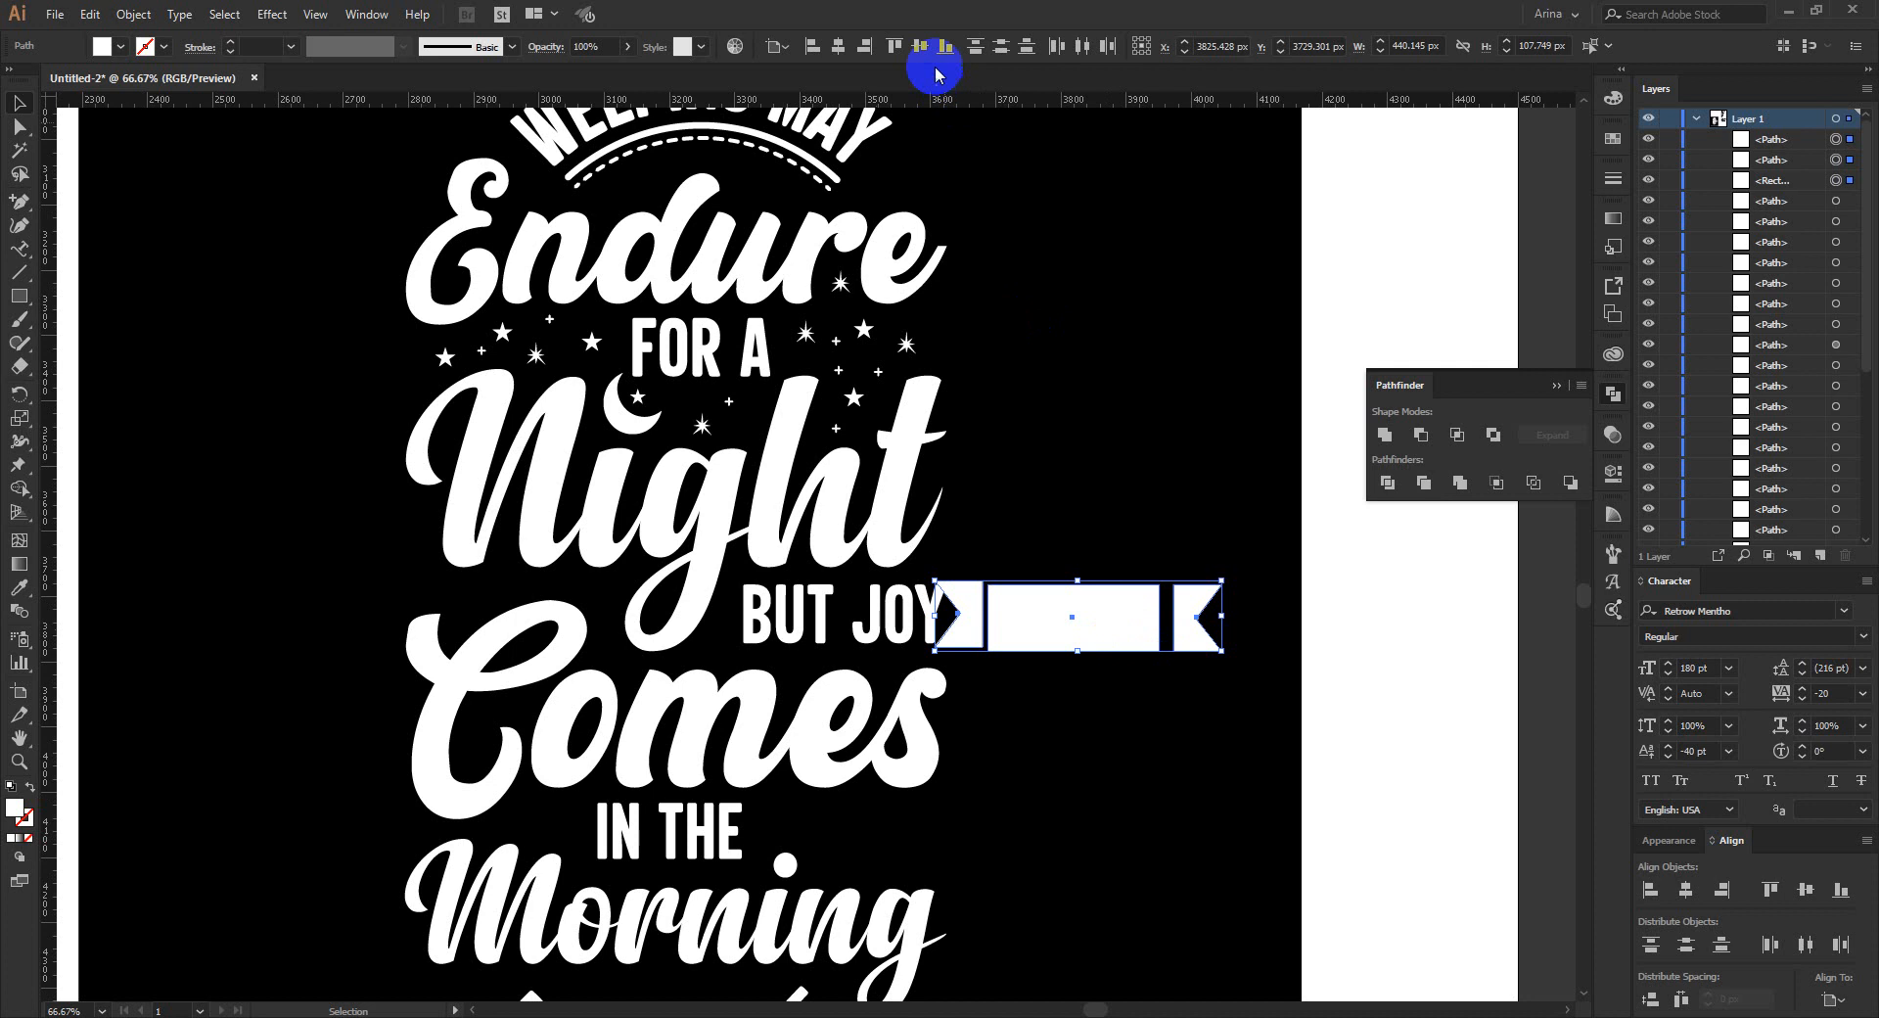
click(825, 70)
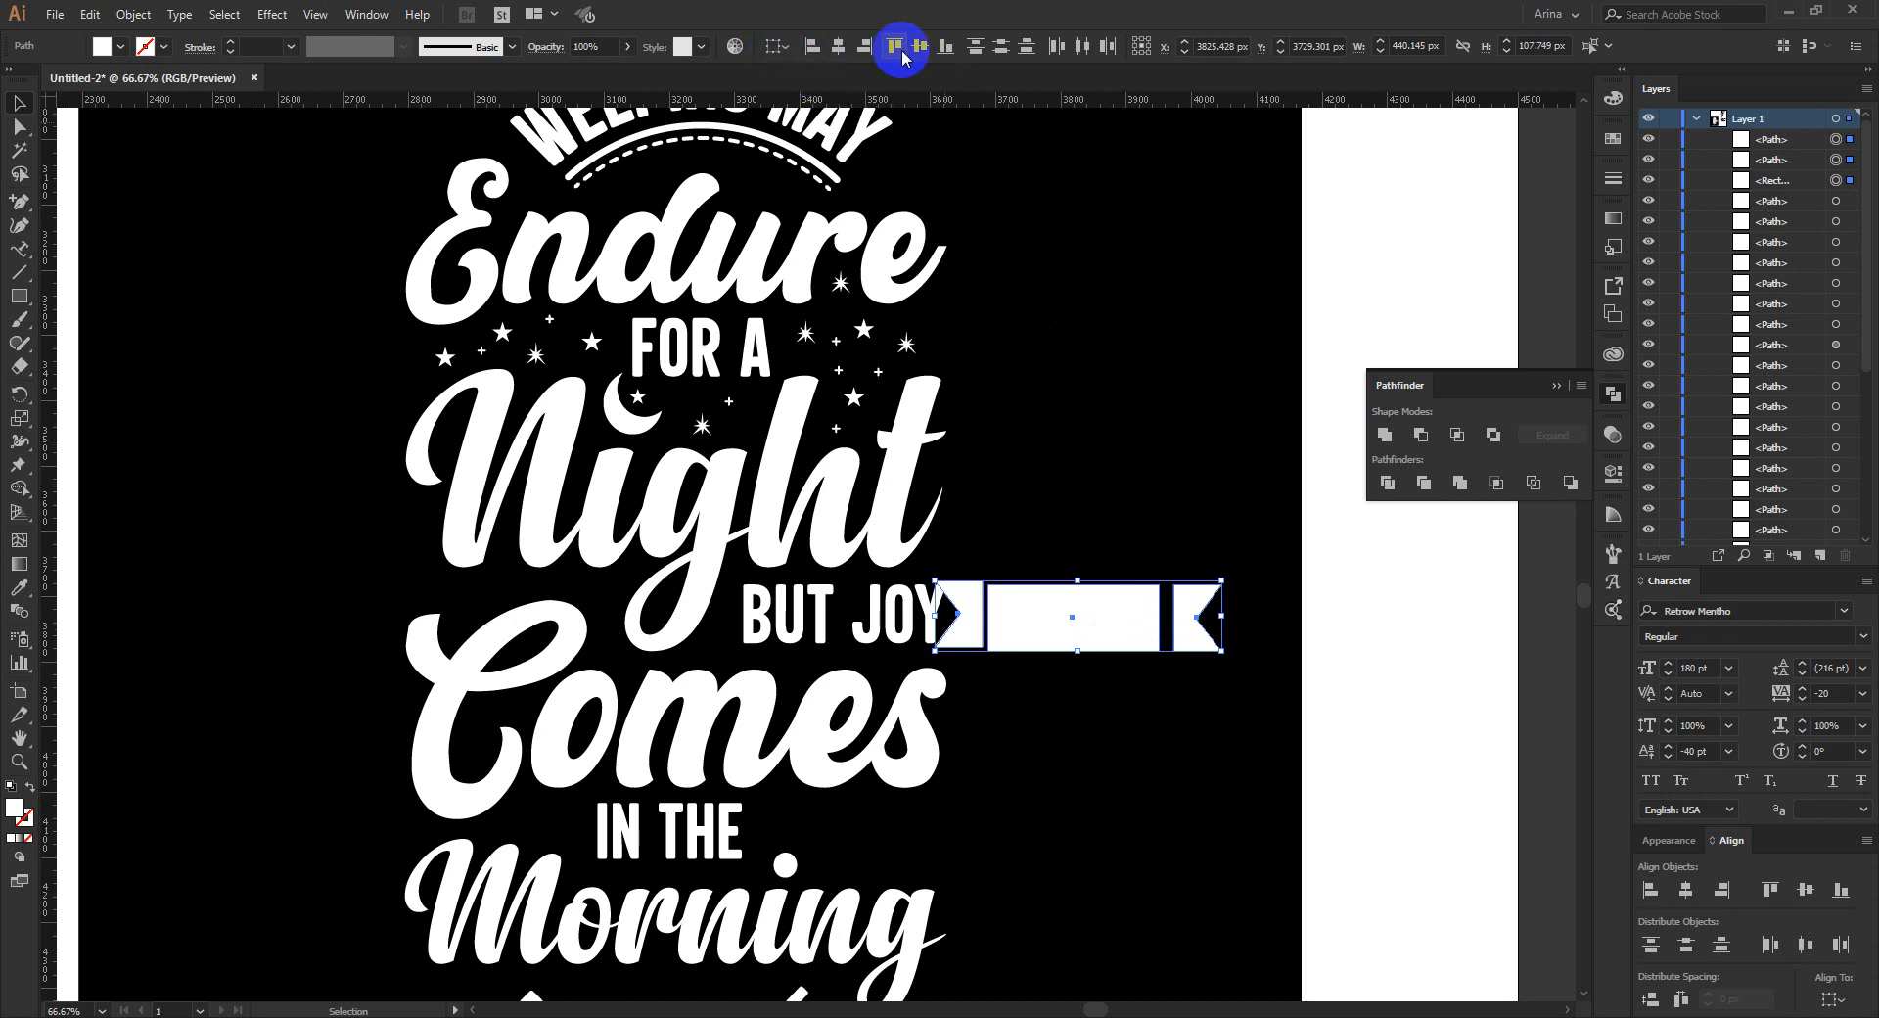
click(920, 54)
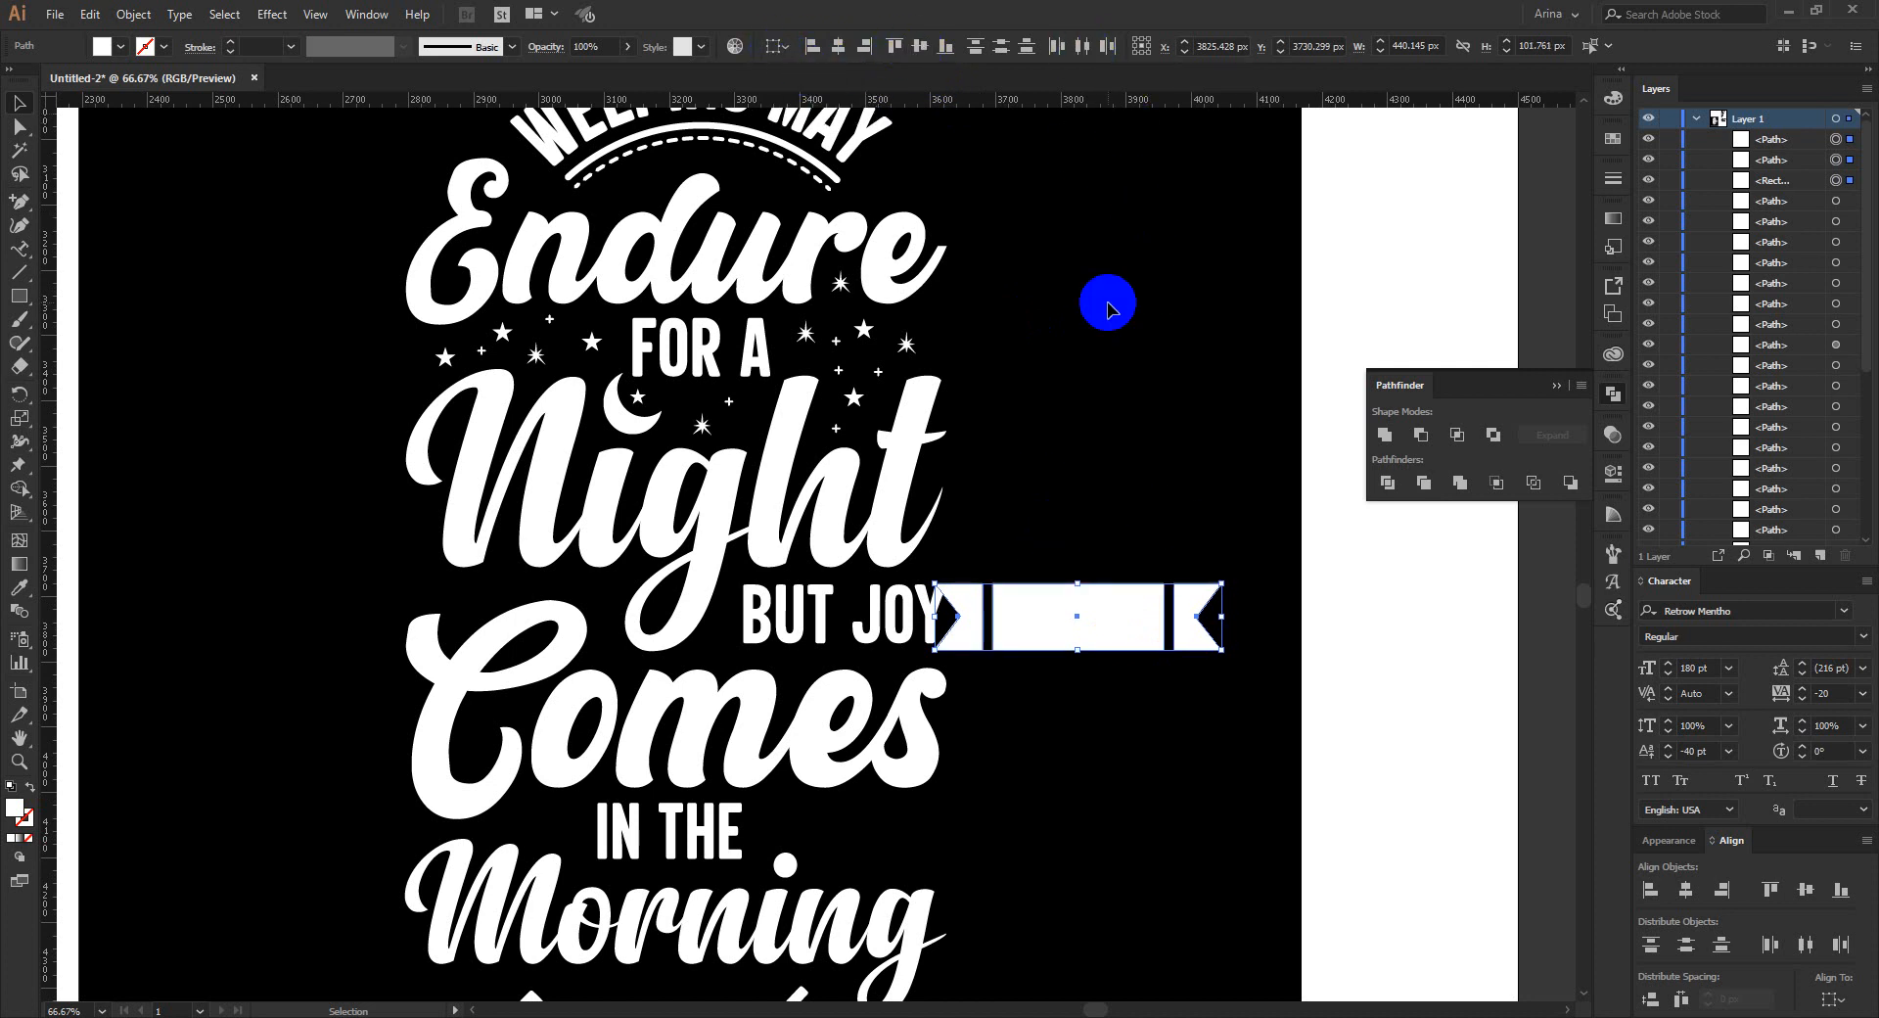
Move the "BUT JOY" text onto the ribbon banner and scale it down to fit the banner's middle section.
click(1109, 310)
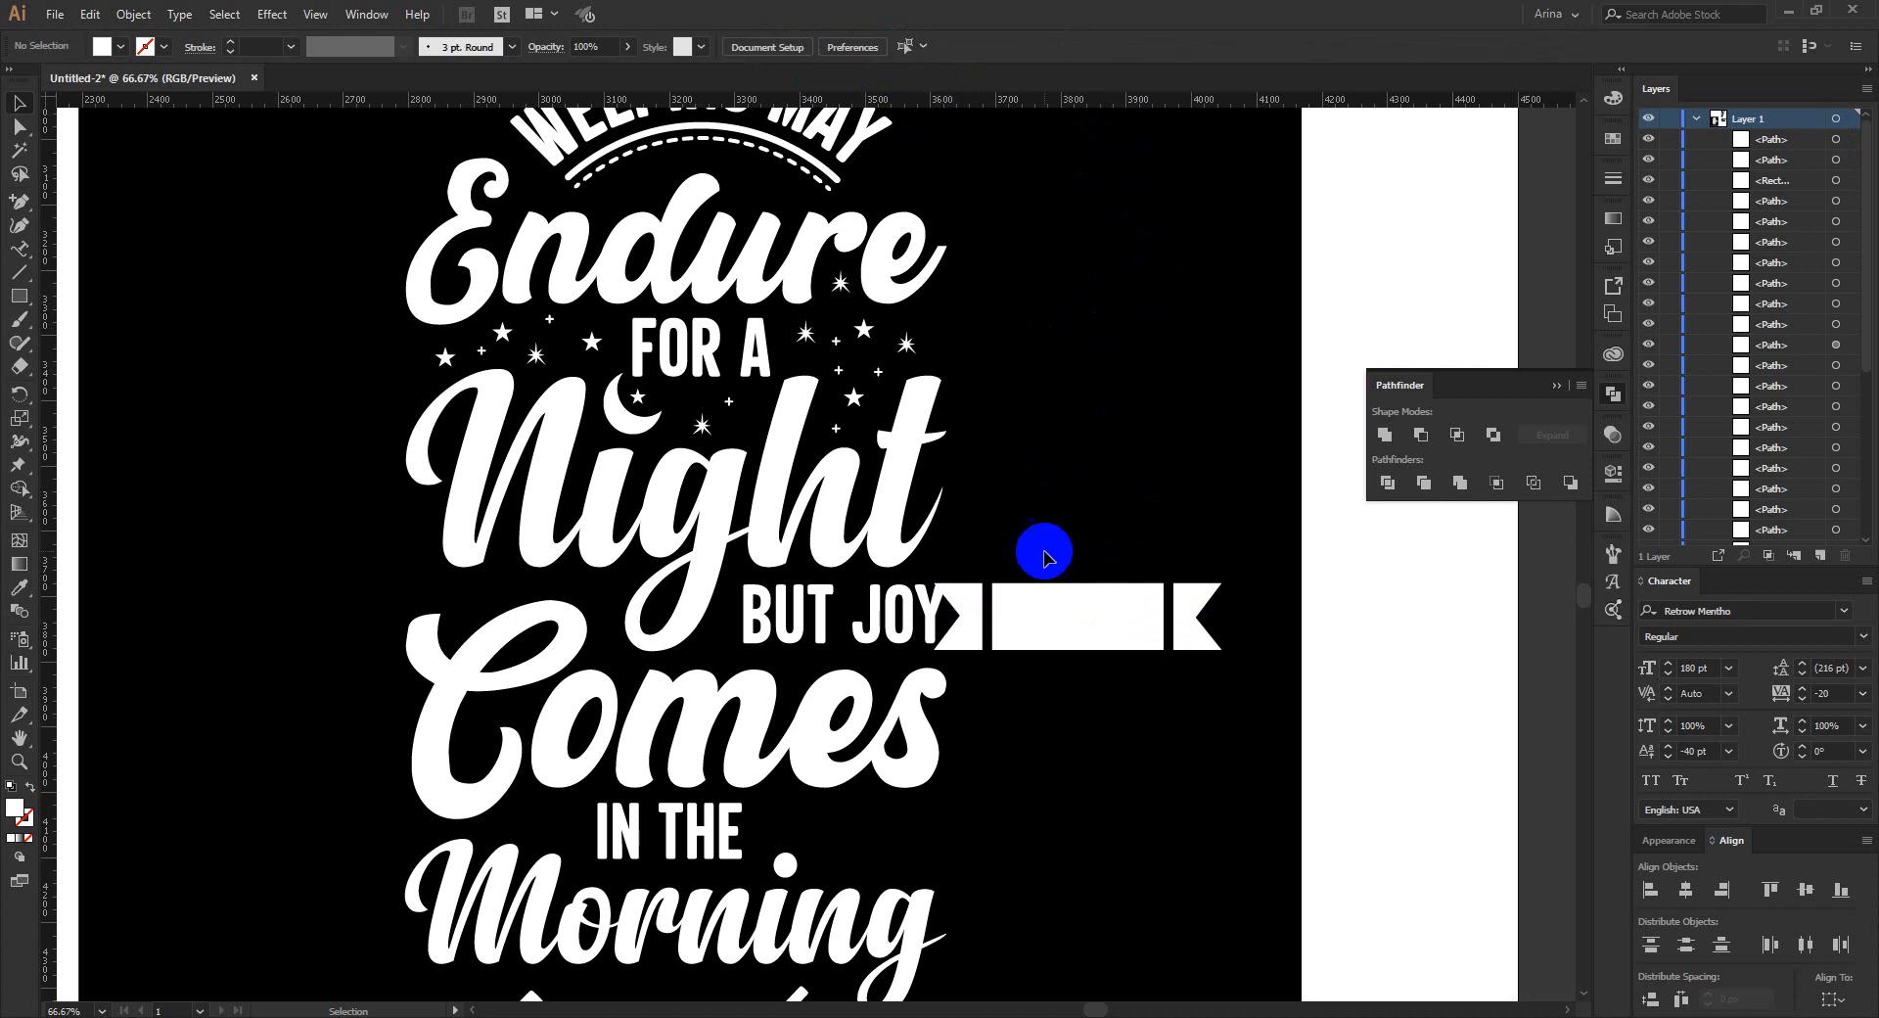
drag(958, 615, 1113, 611)
scroll(1126, 612, up, 3)
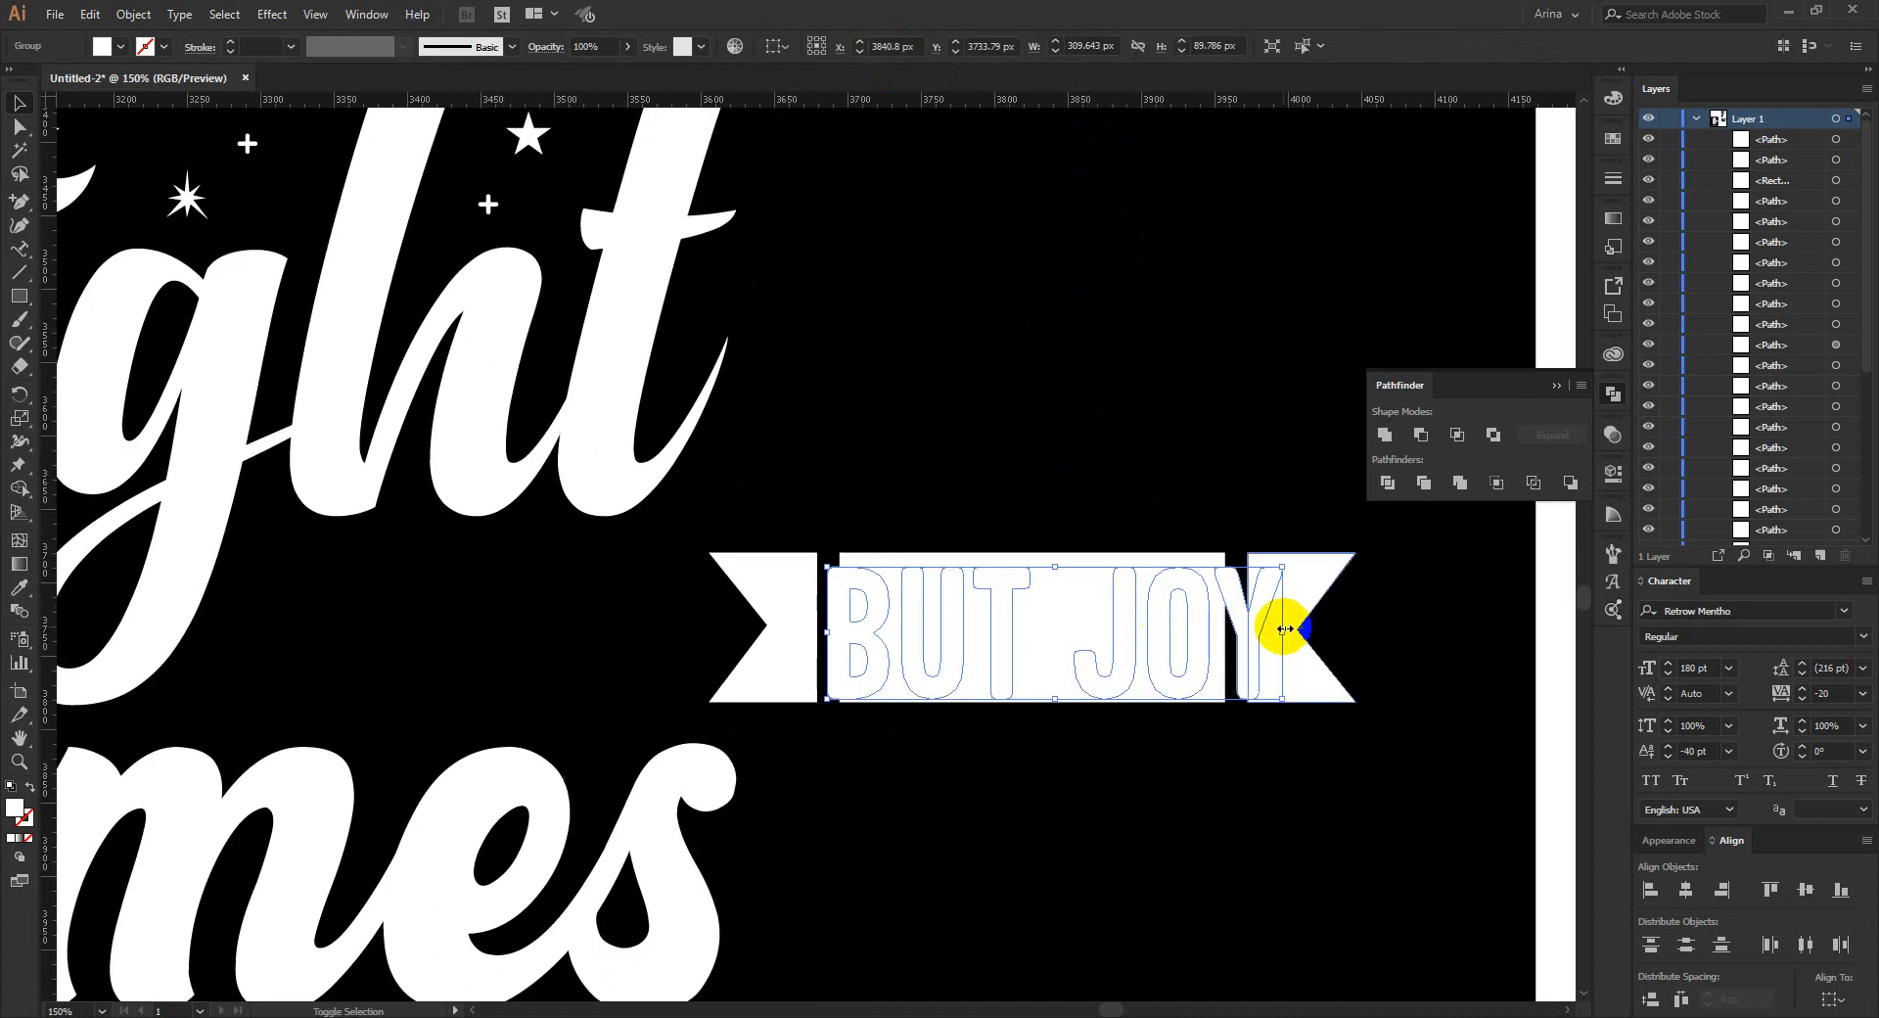
drag(1285, 628, 1197, 626)
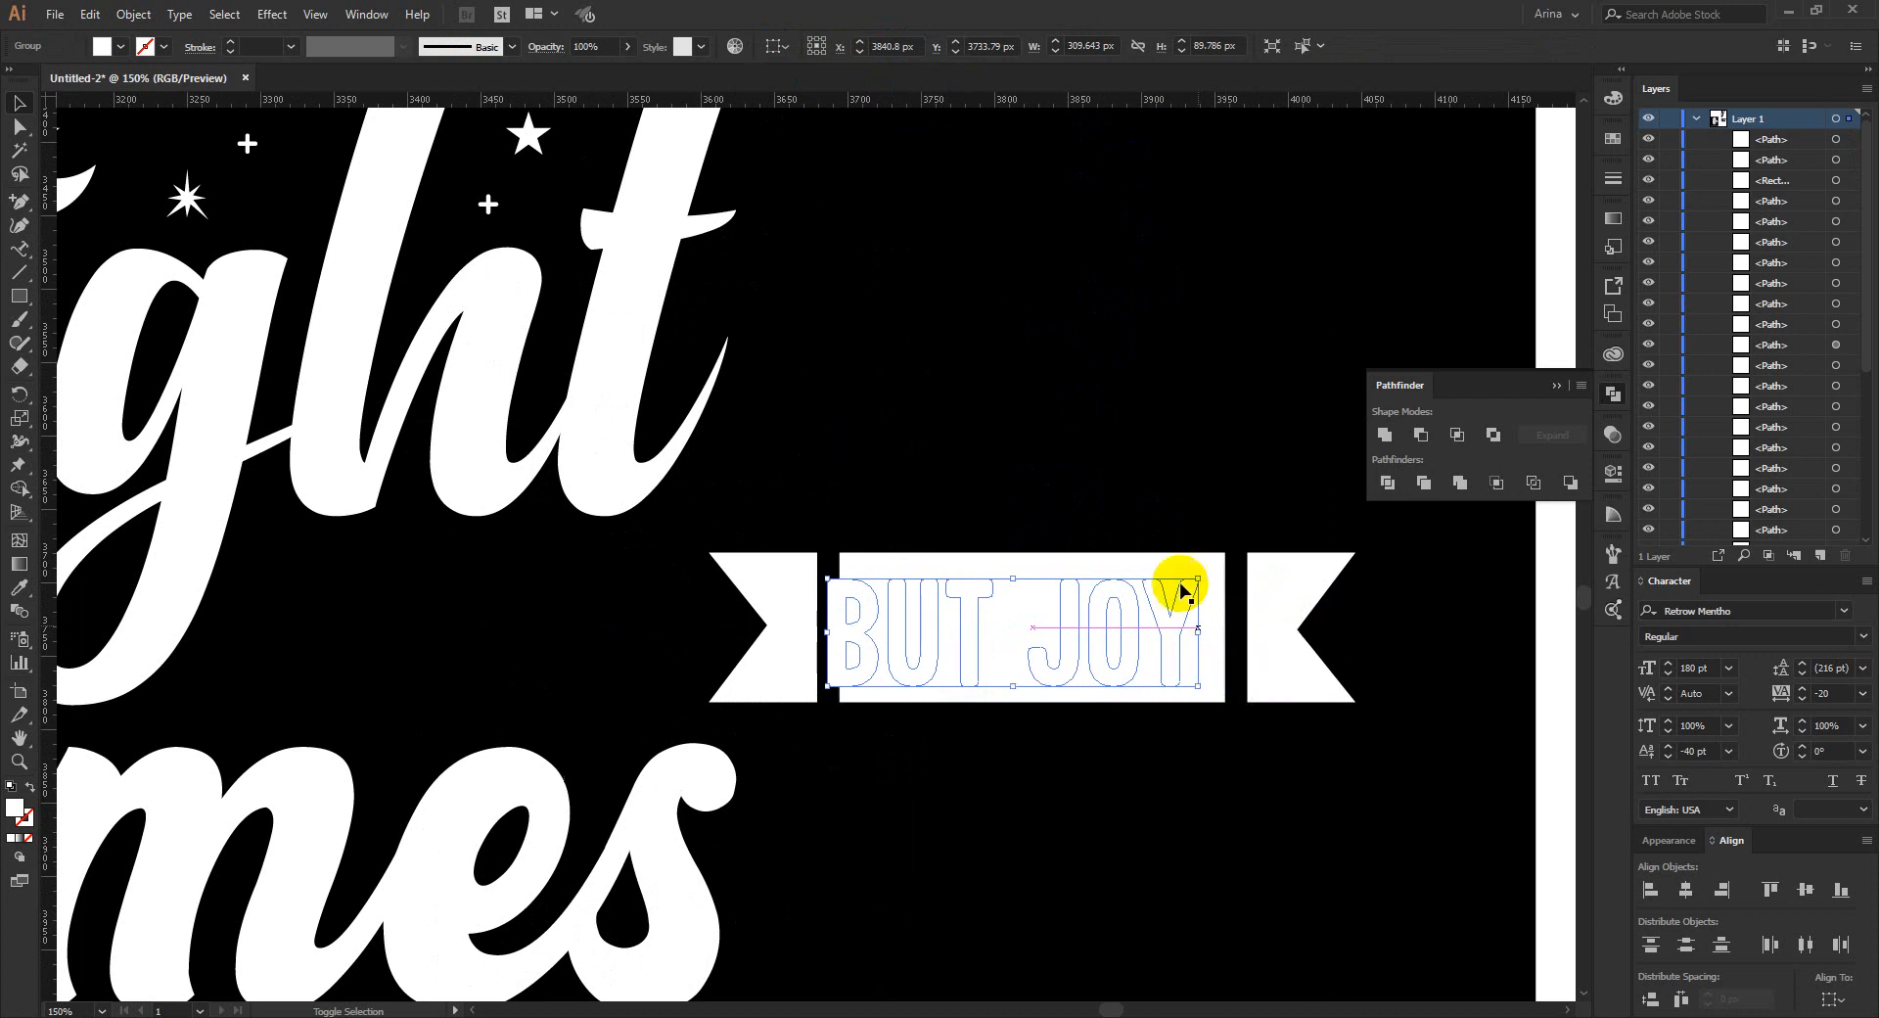
Group the three banner pieces and center the group and the "BUT JOY" text on each other horizontally and vertically.
drag(762, 520, 1337, 565)
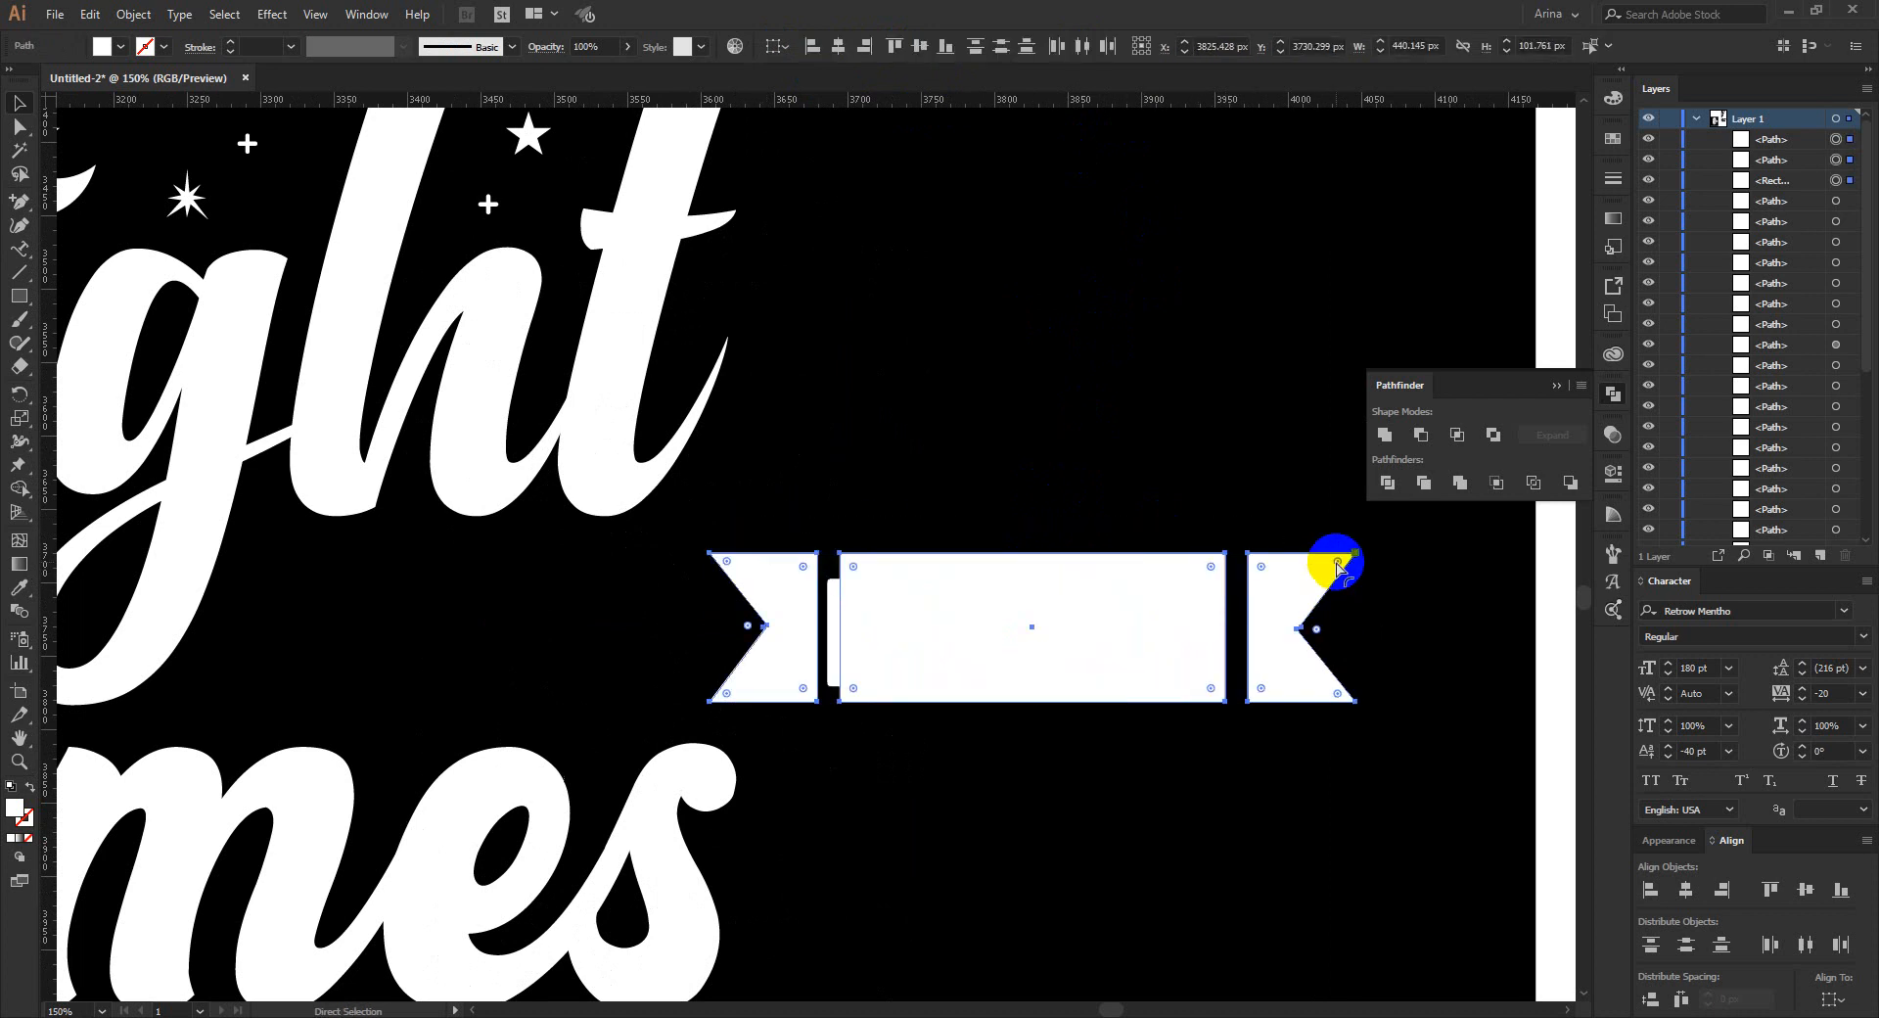
key(ctrl+g)
drag(982, 493, 1090, 671)
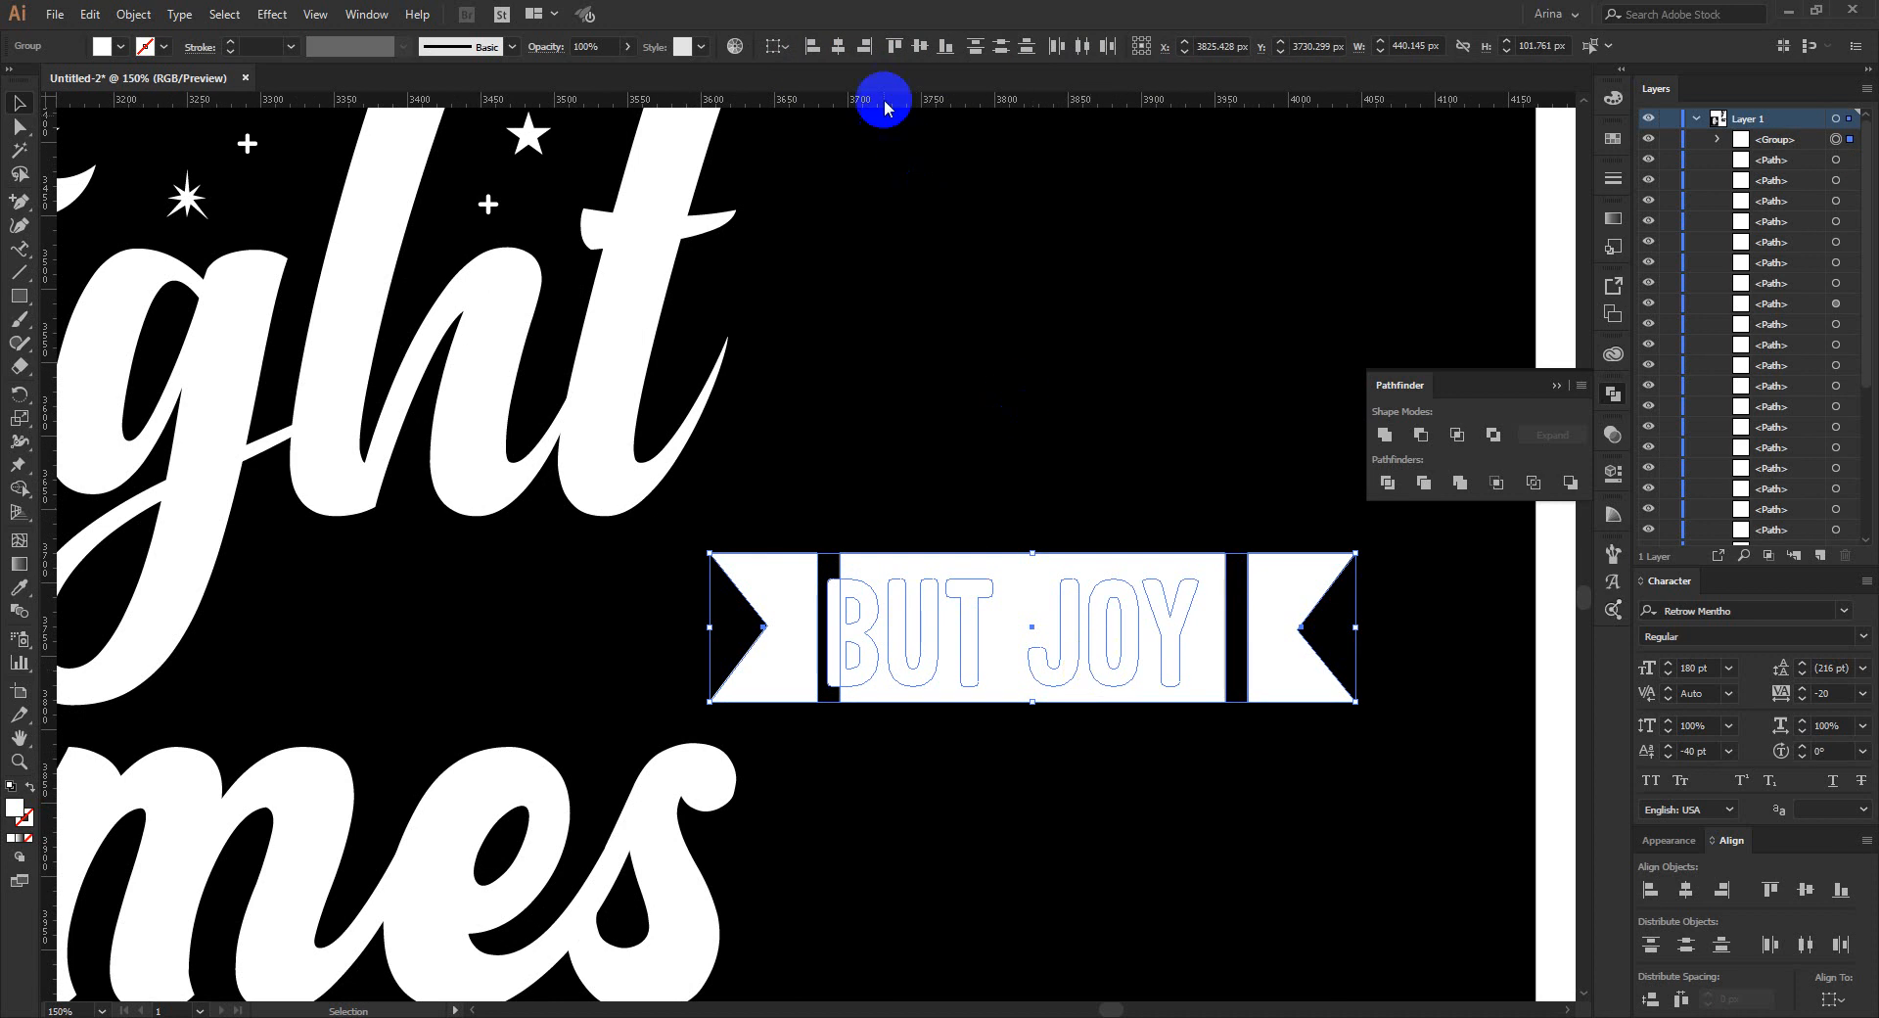
click(838, 46)
click(920, 46)
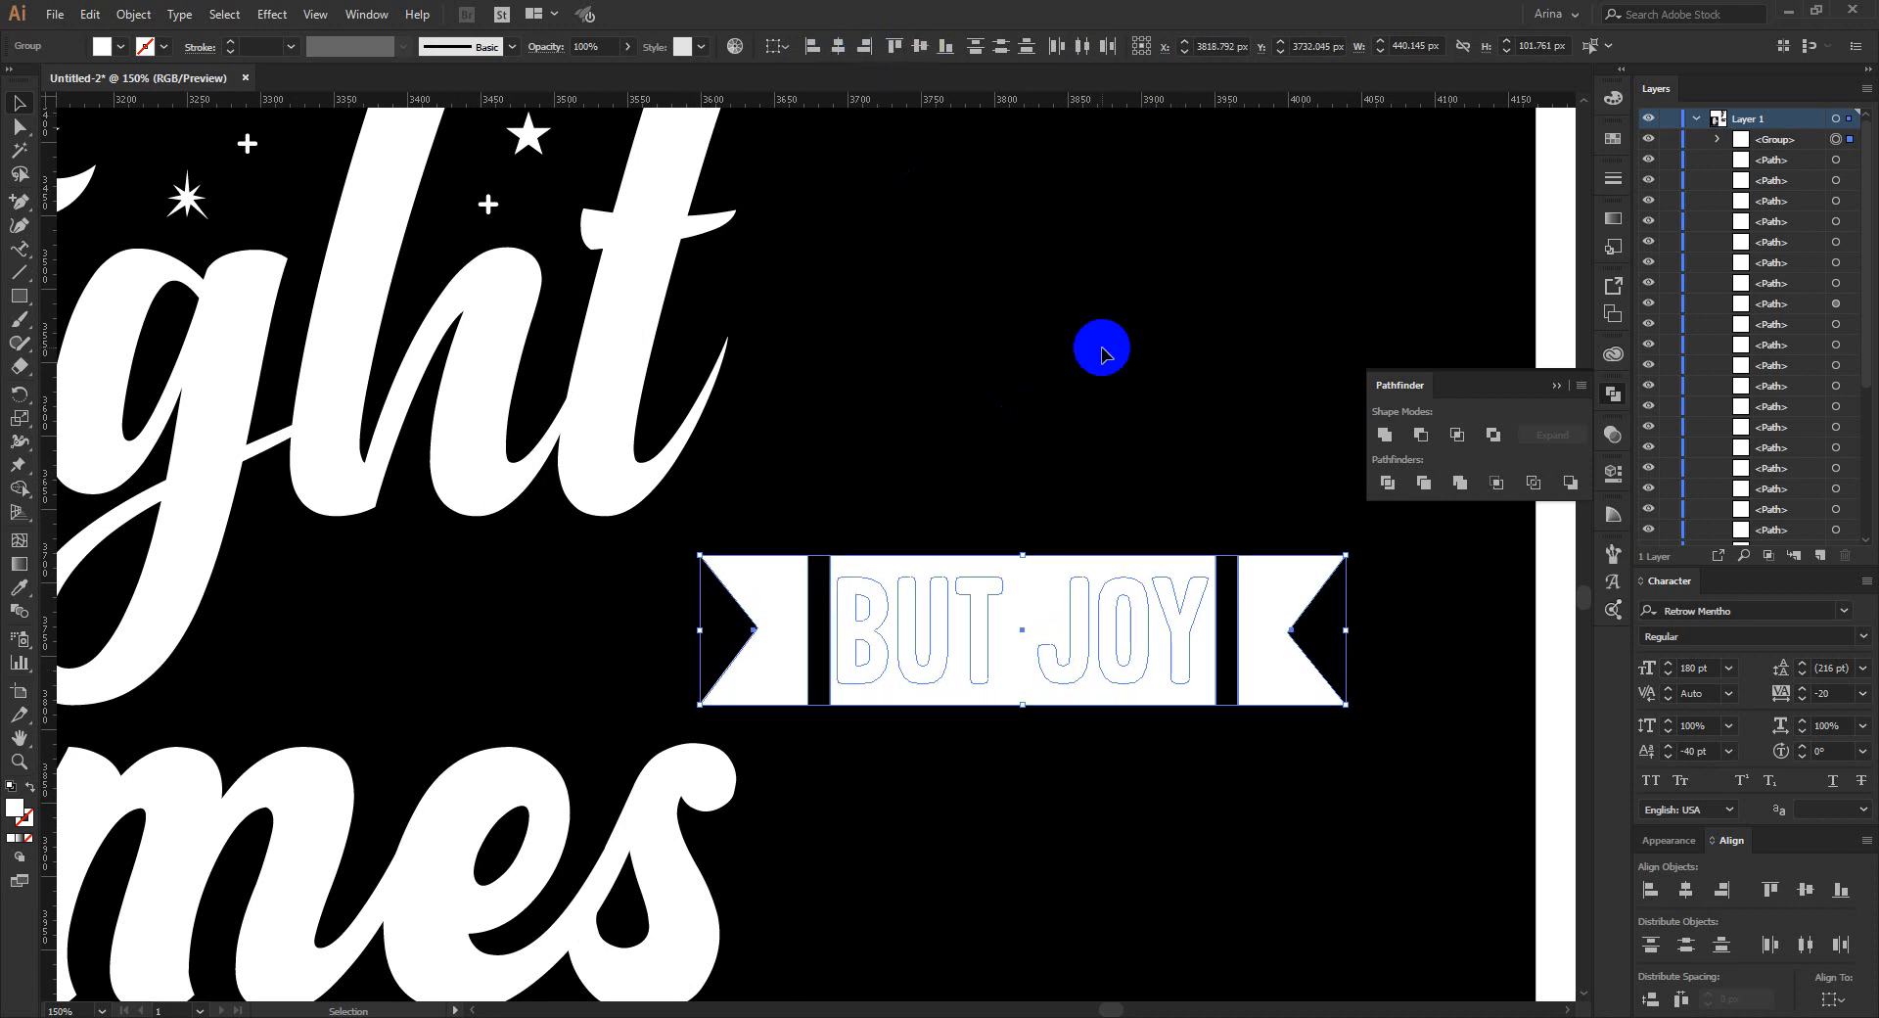
Place the banner group behind the "BUT JOY" text and cut the letters out of it with Minus Front as a compound shape.
click(1112, 596)
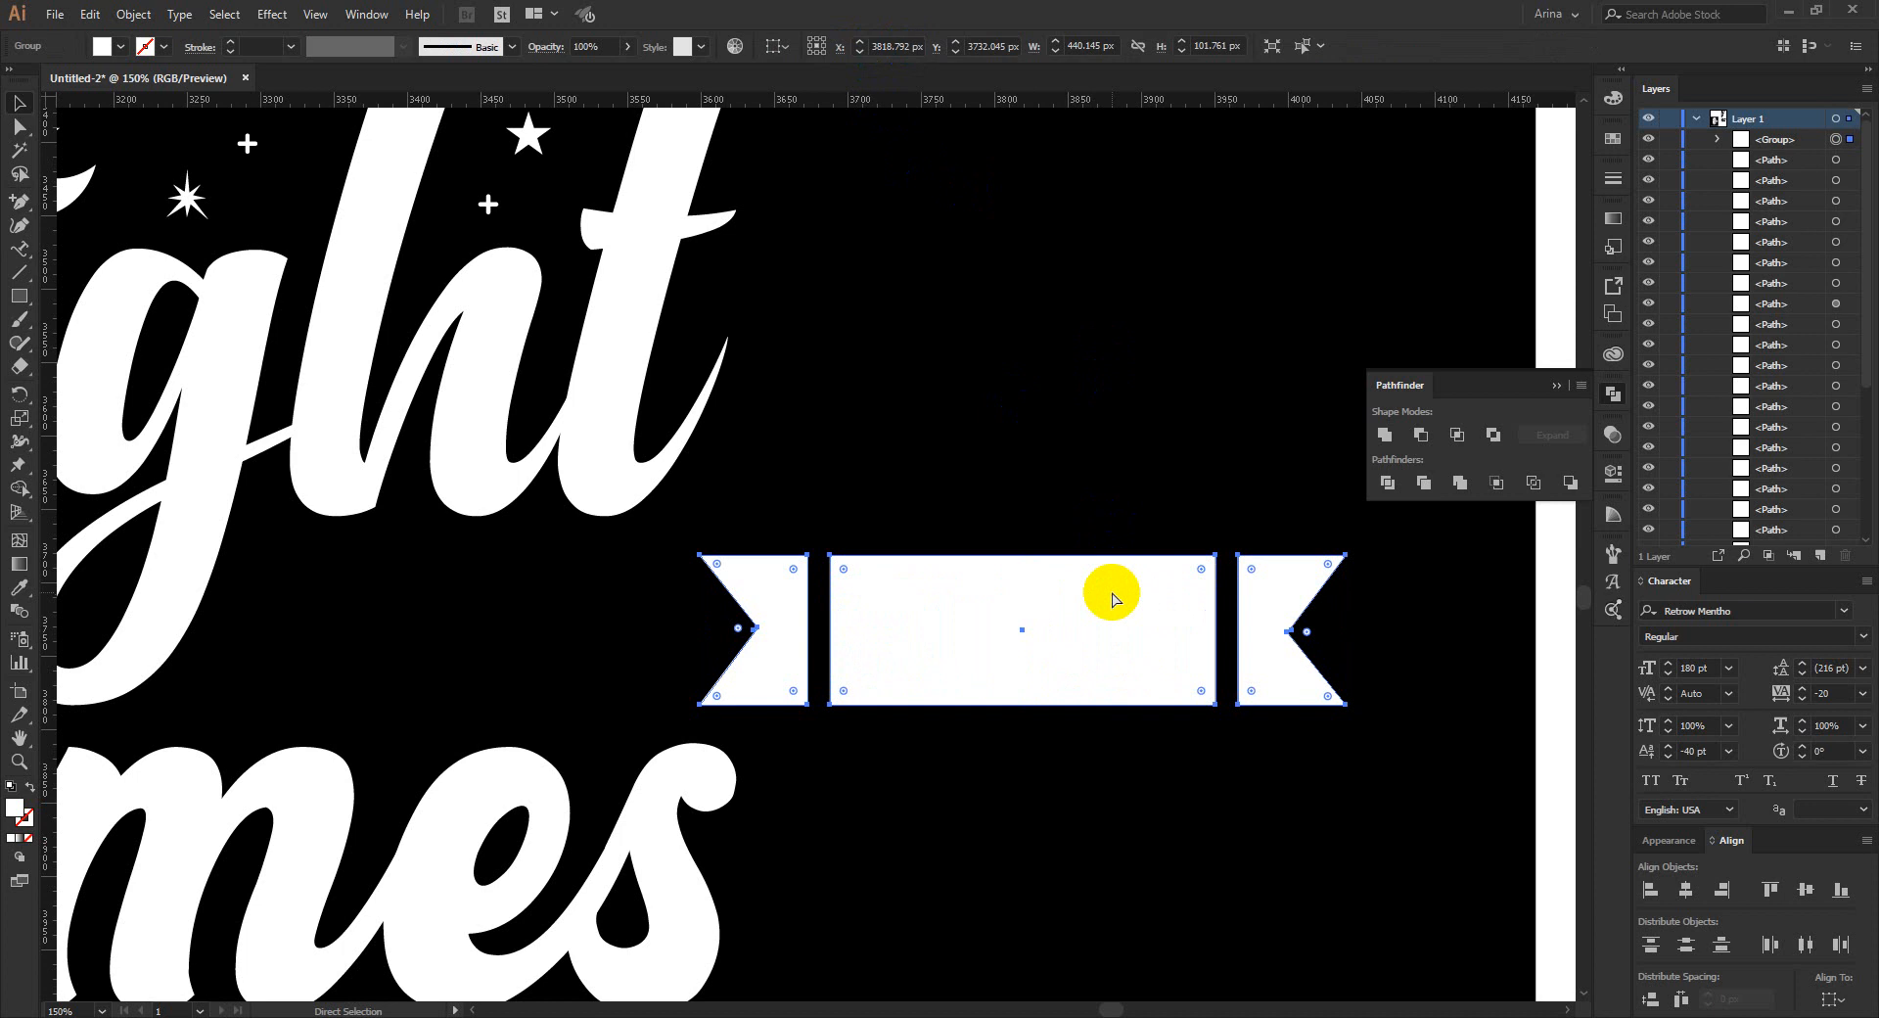
key(Delete)
key(ctrl+z)
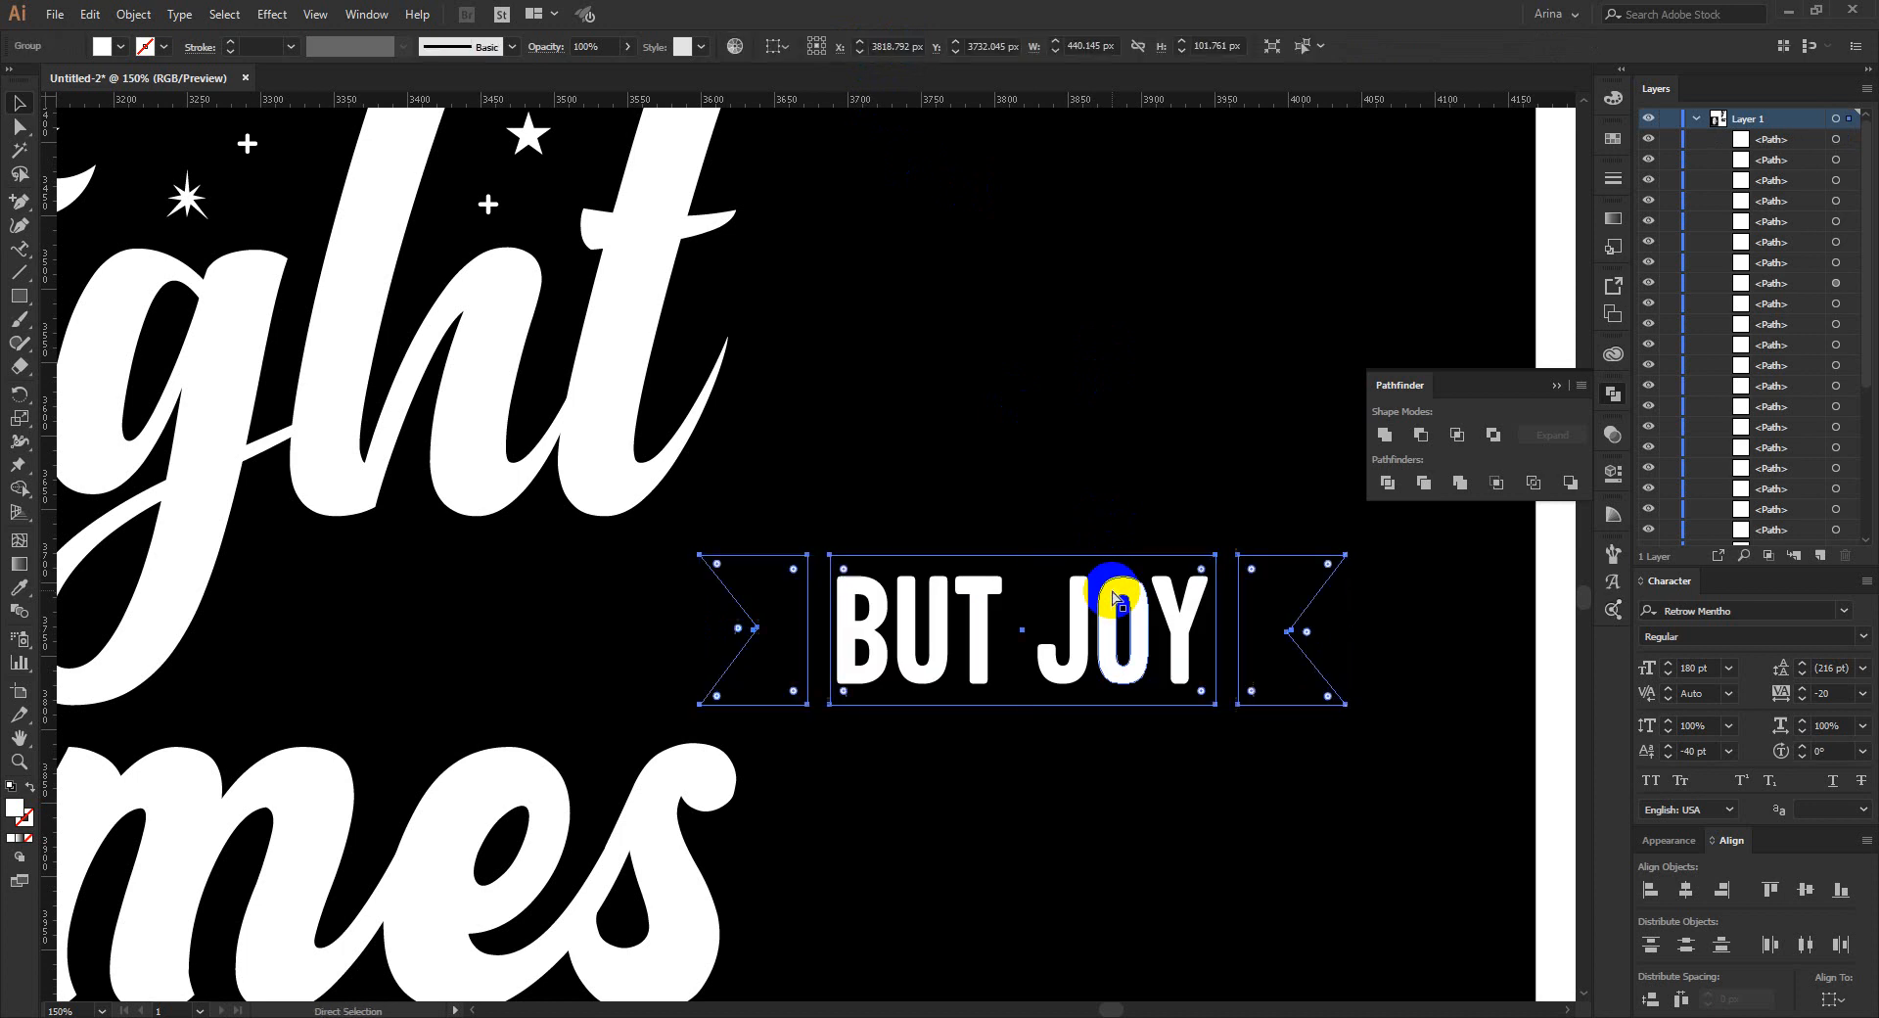
shift+click(1122, 590)
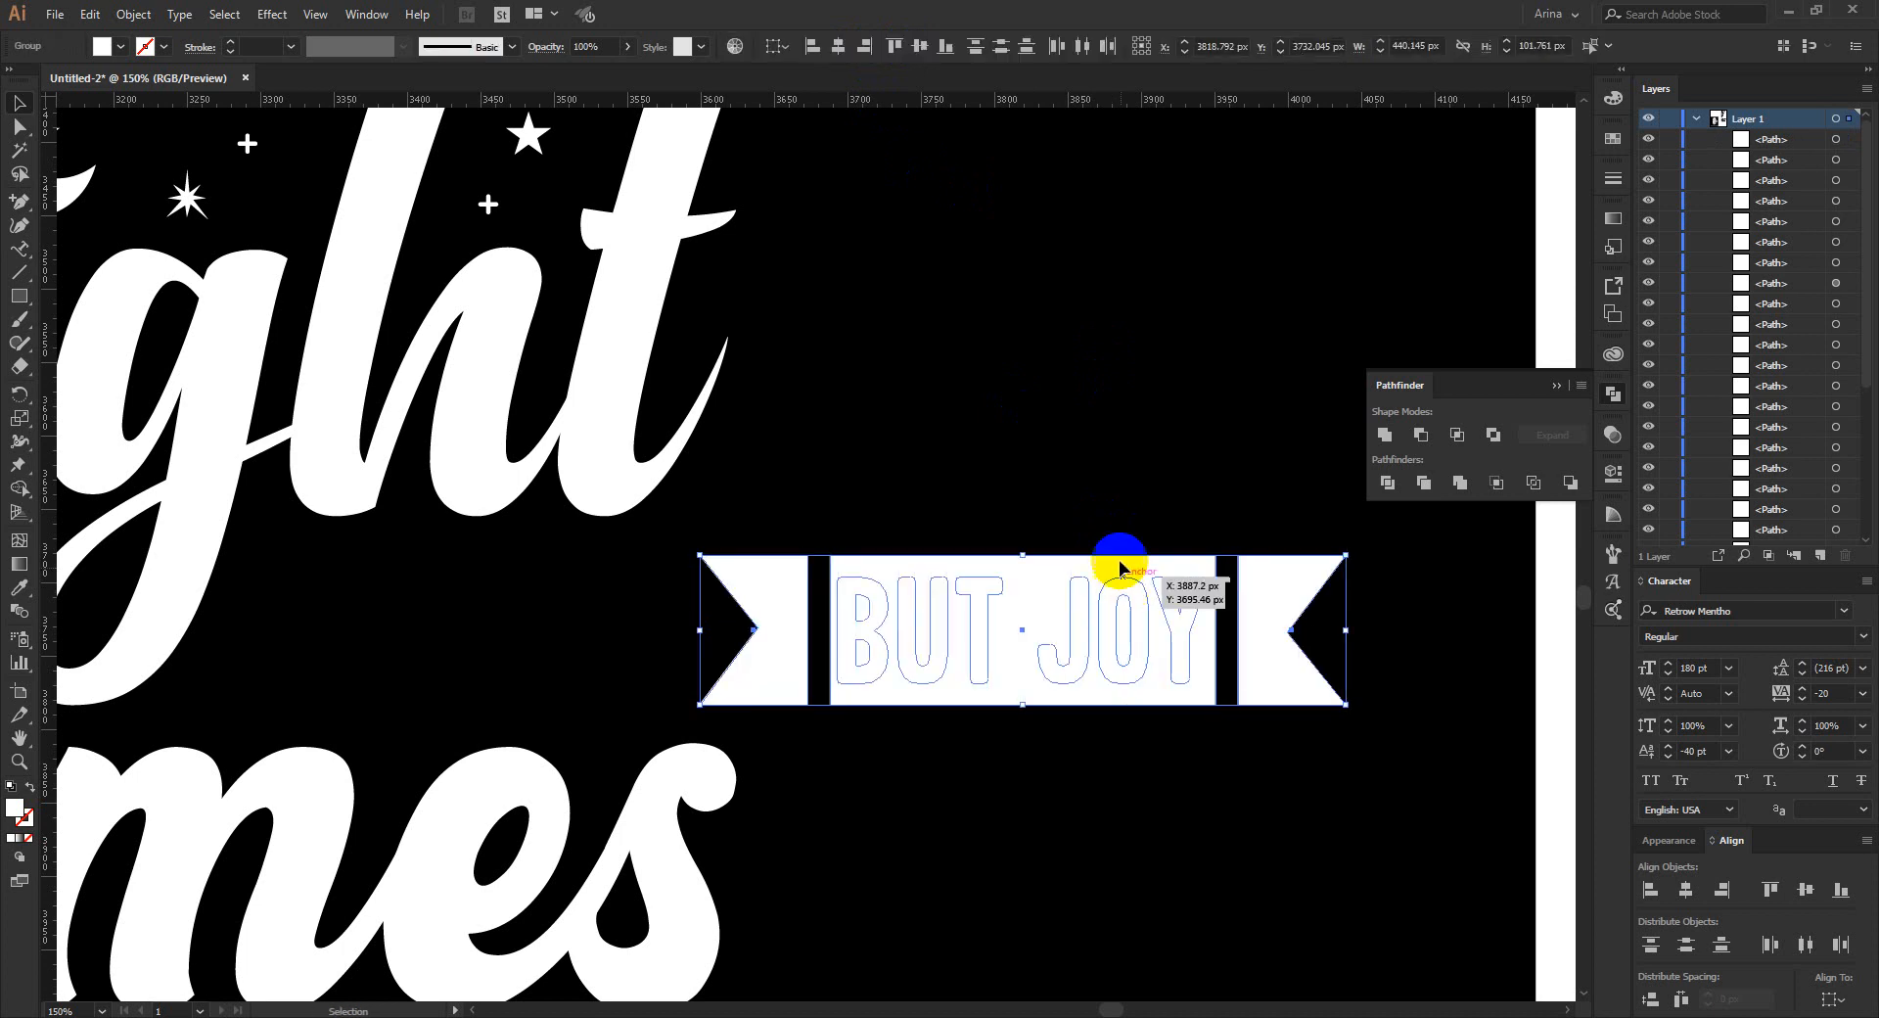
click(1419, 435)
Move the "BUT JOY" banner into the gap between "Night" and "Comes" and scale it down to about 346 px wide.
drag(872, 419, 767, 621)
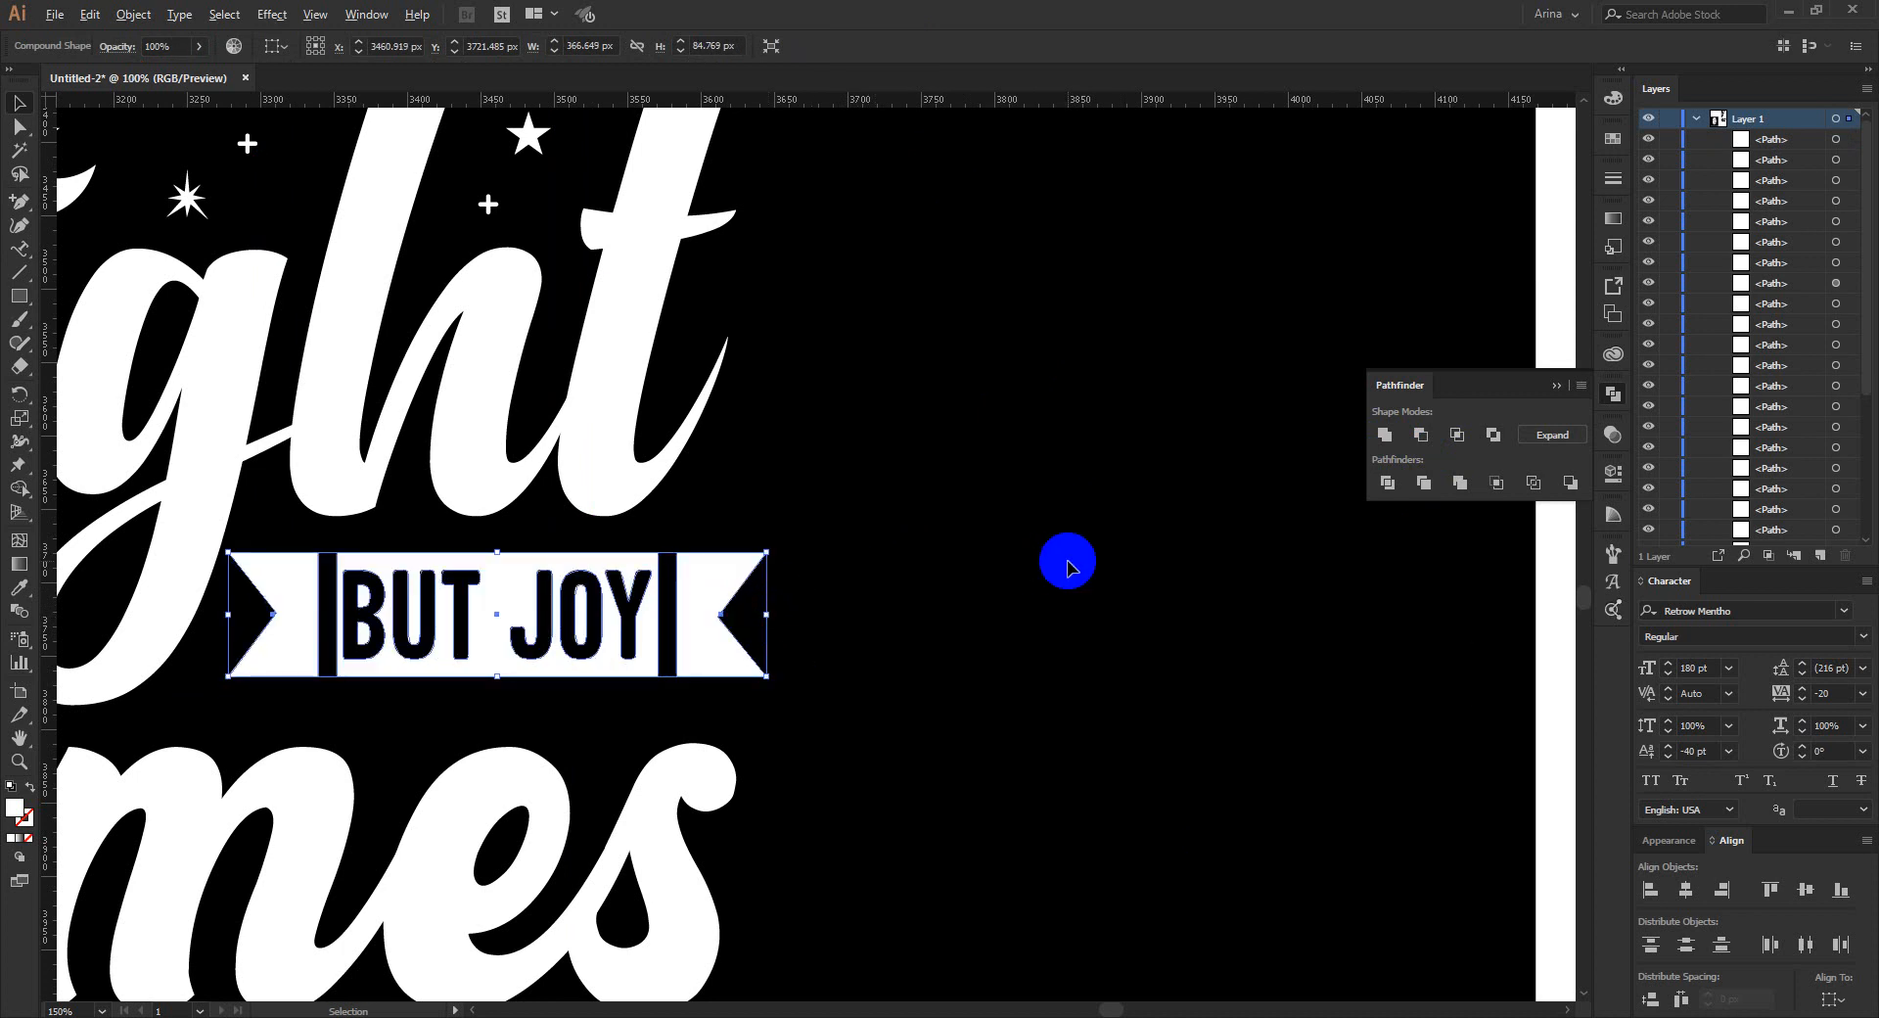
scroll(1066, 554, down, 3)
scroll(473, 545, up, 1)
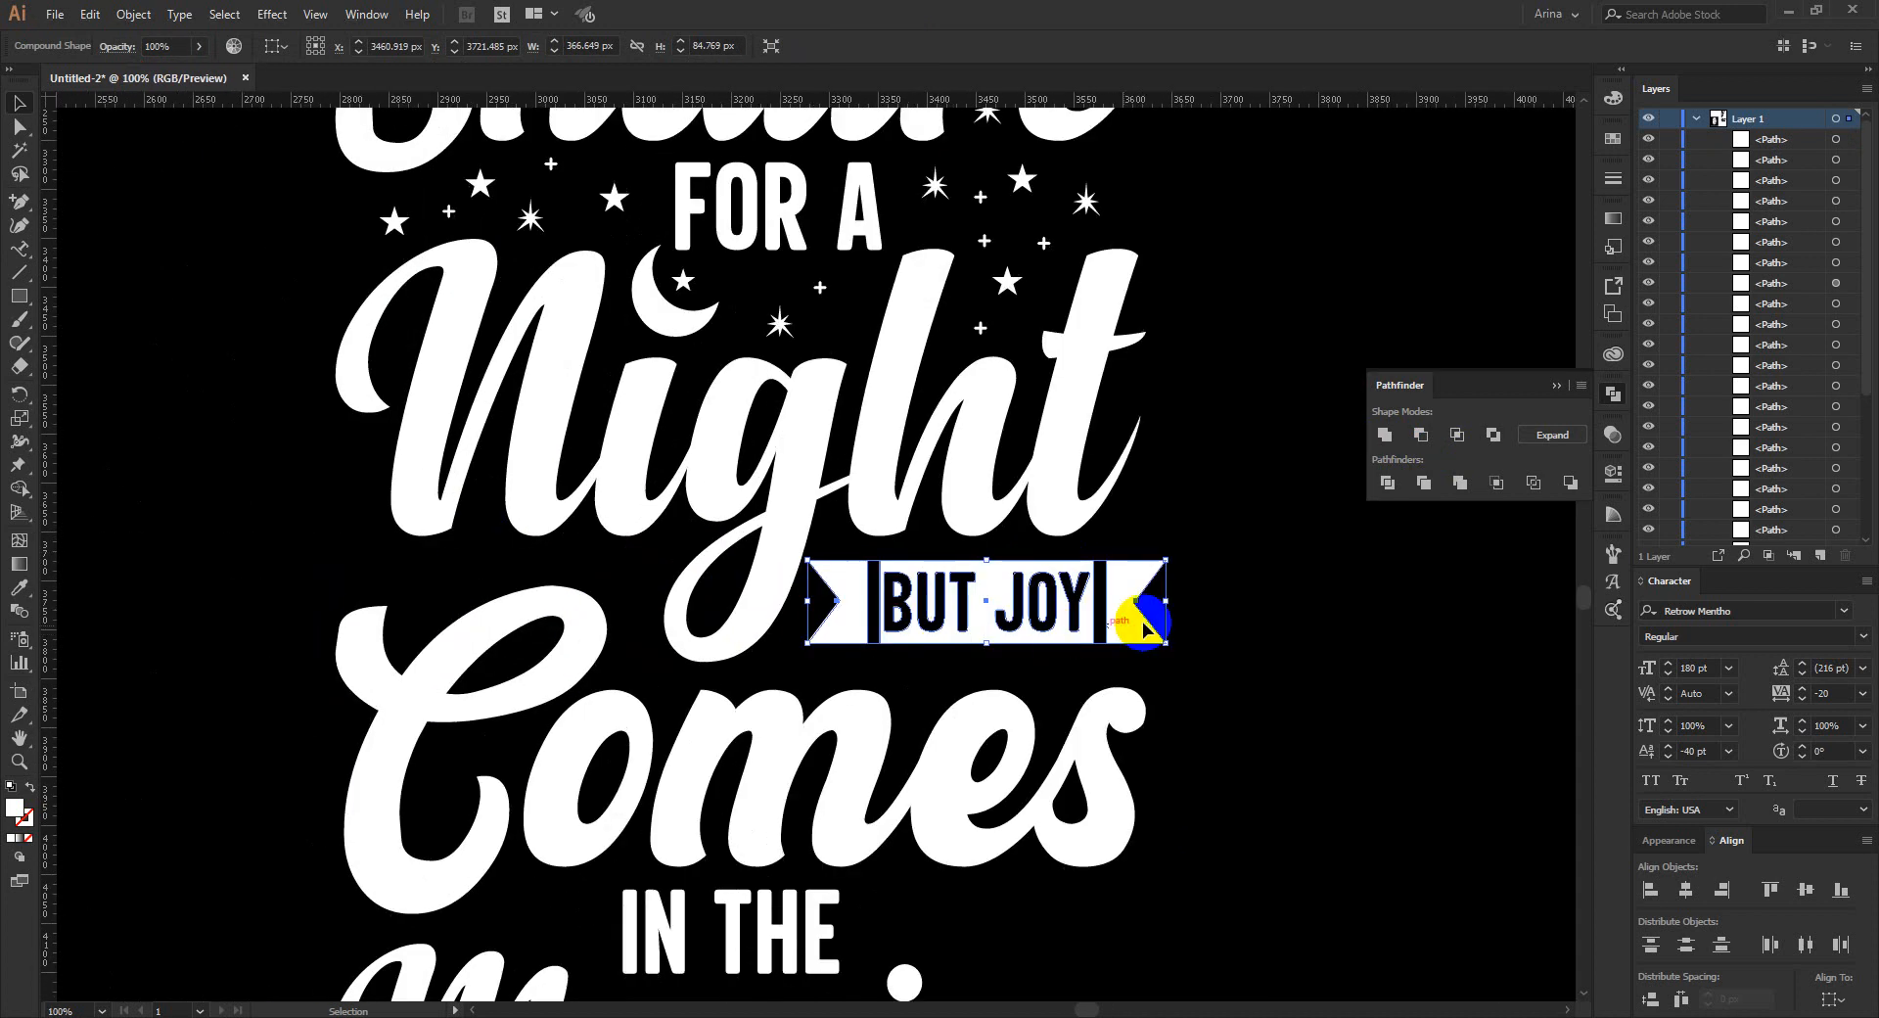
drag(1165, 602, 1147, 602)
Apply a horizontal Rise warp with a 70% bend to the "BUT JOY" banner.
scroll(997, 511, up, 1)
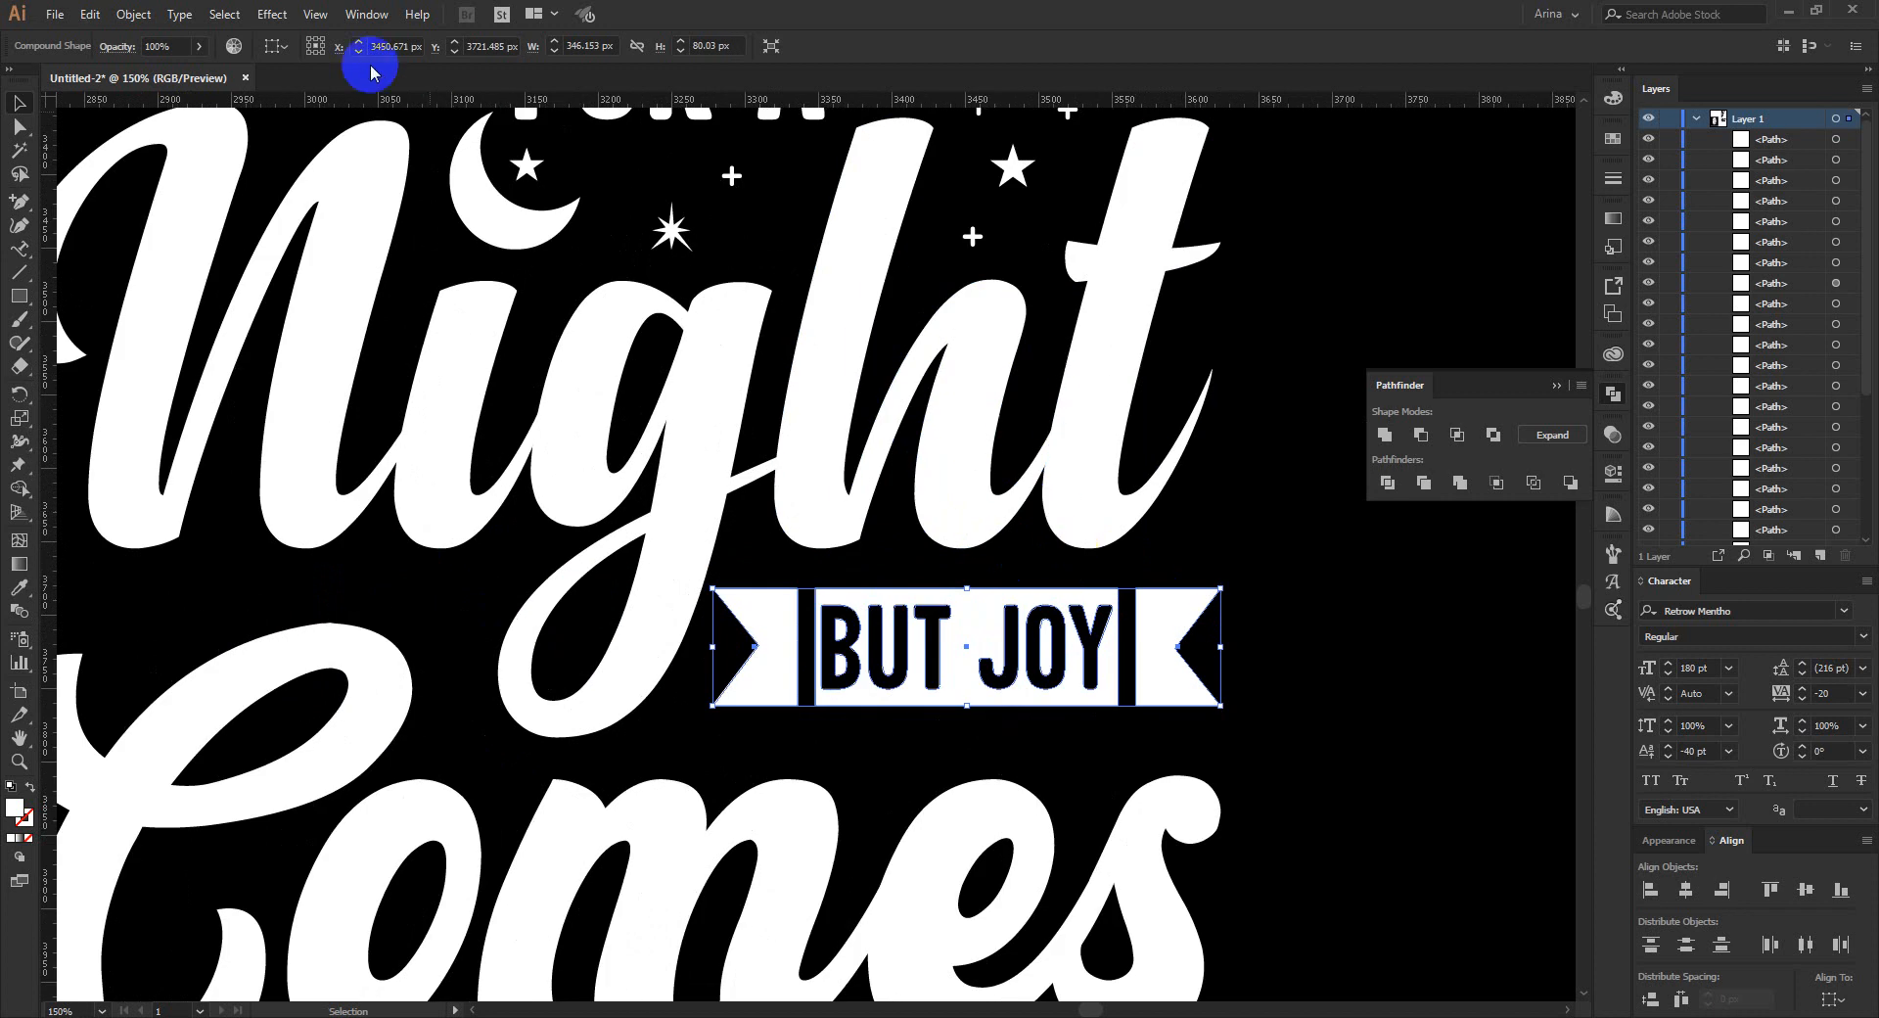
click(272, 13)
mouse_move(465, 266)
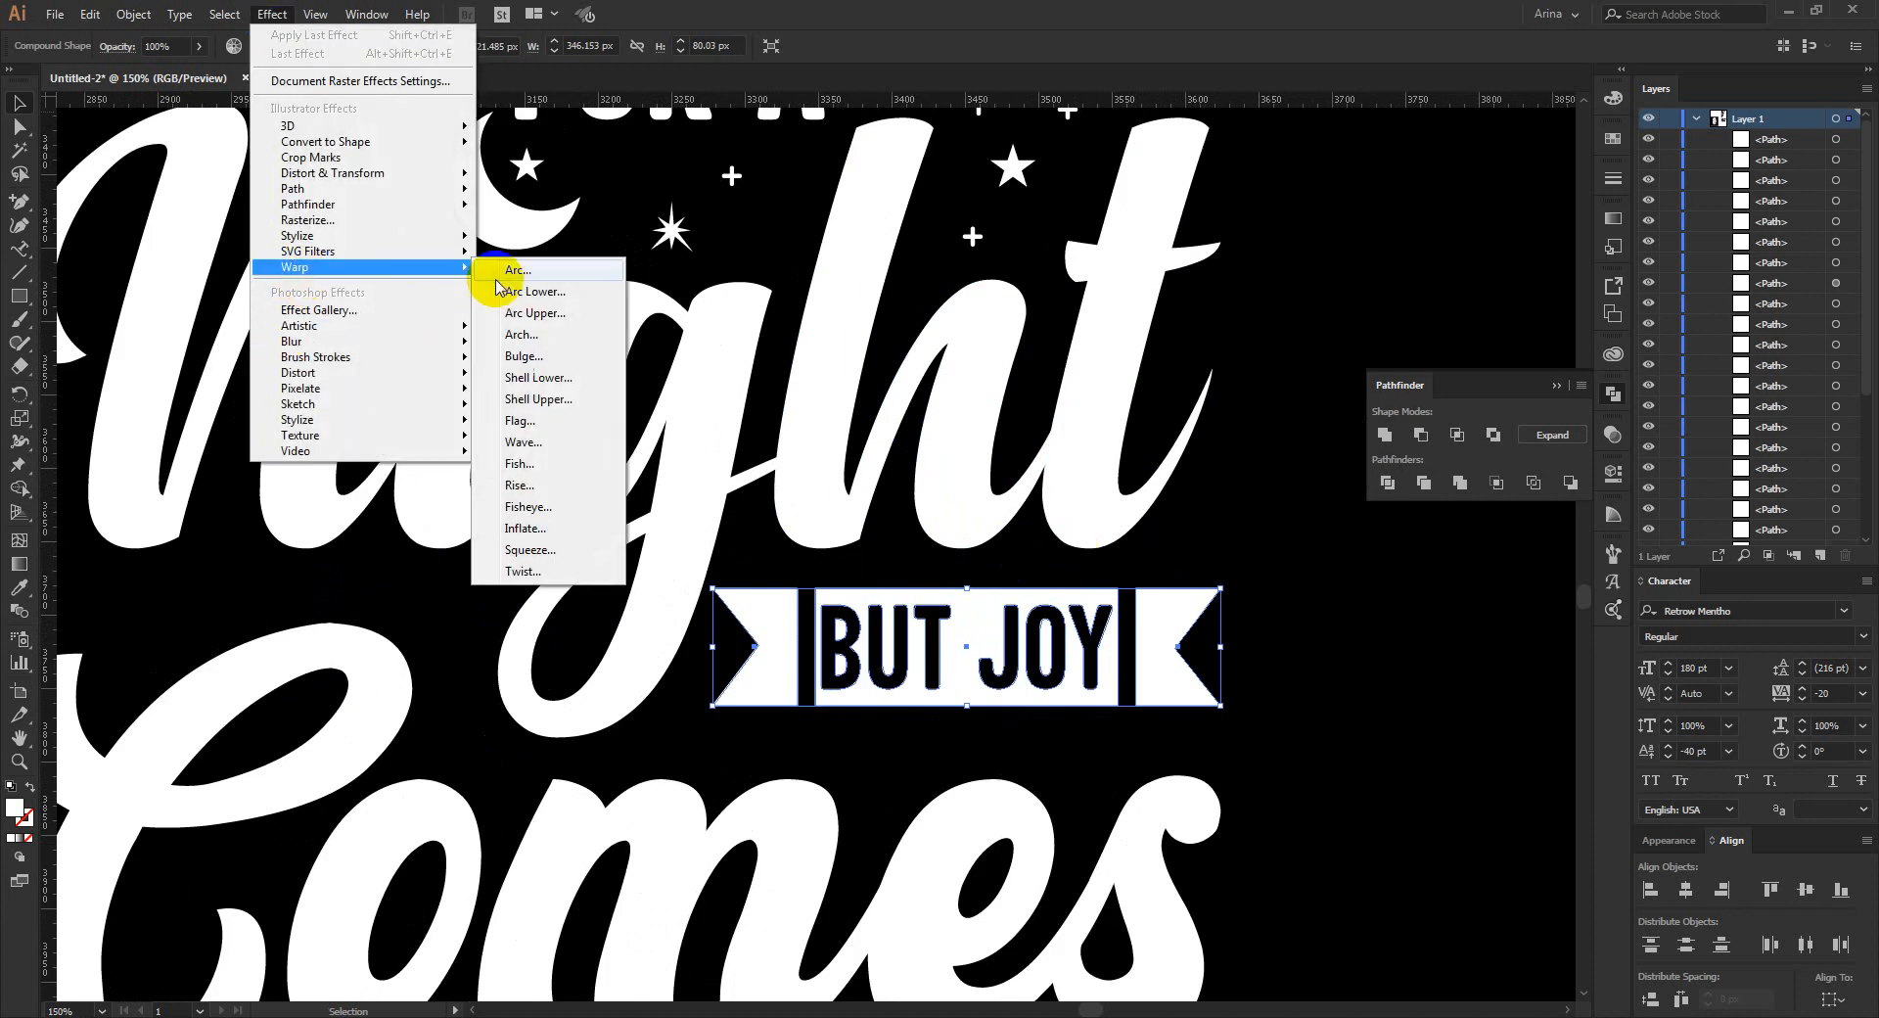
click(516, 485)
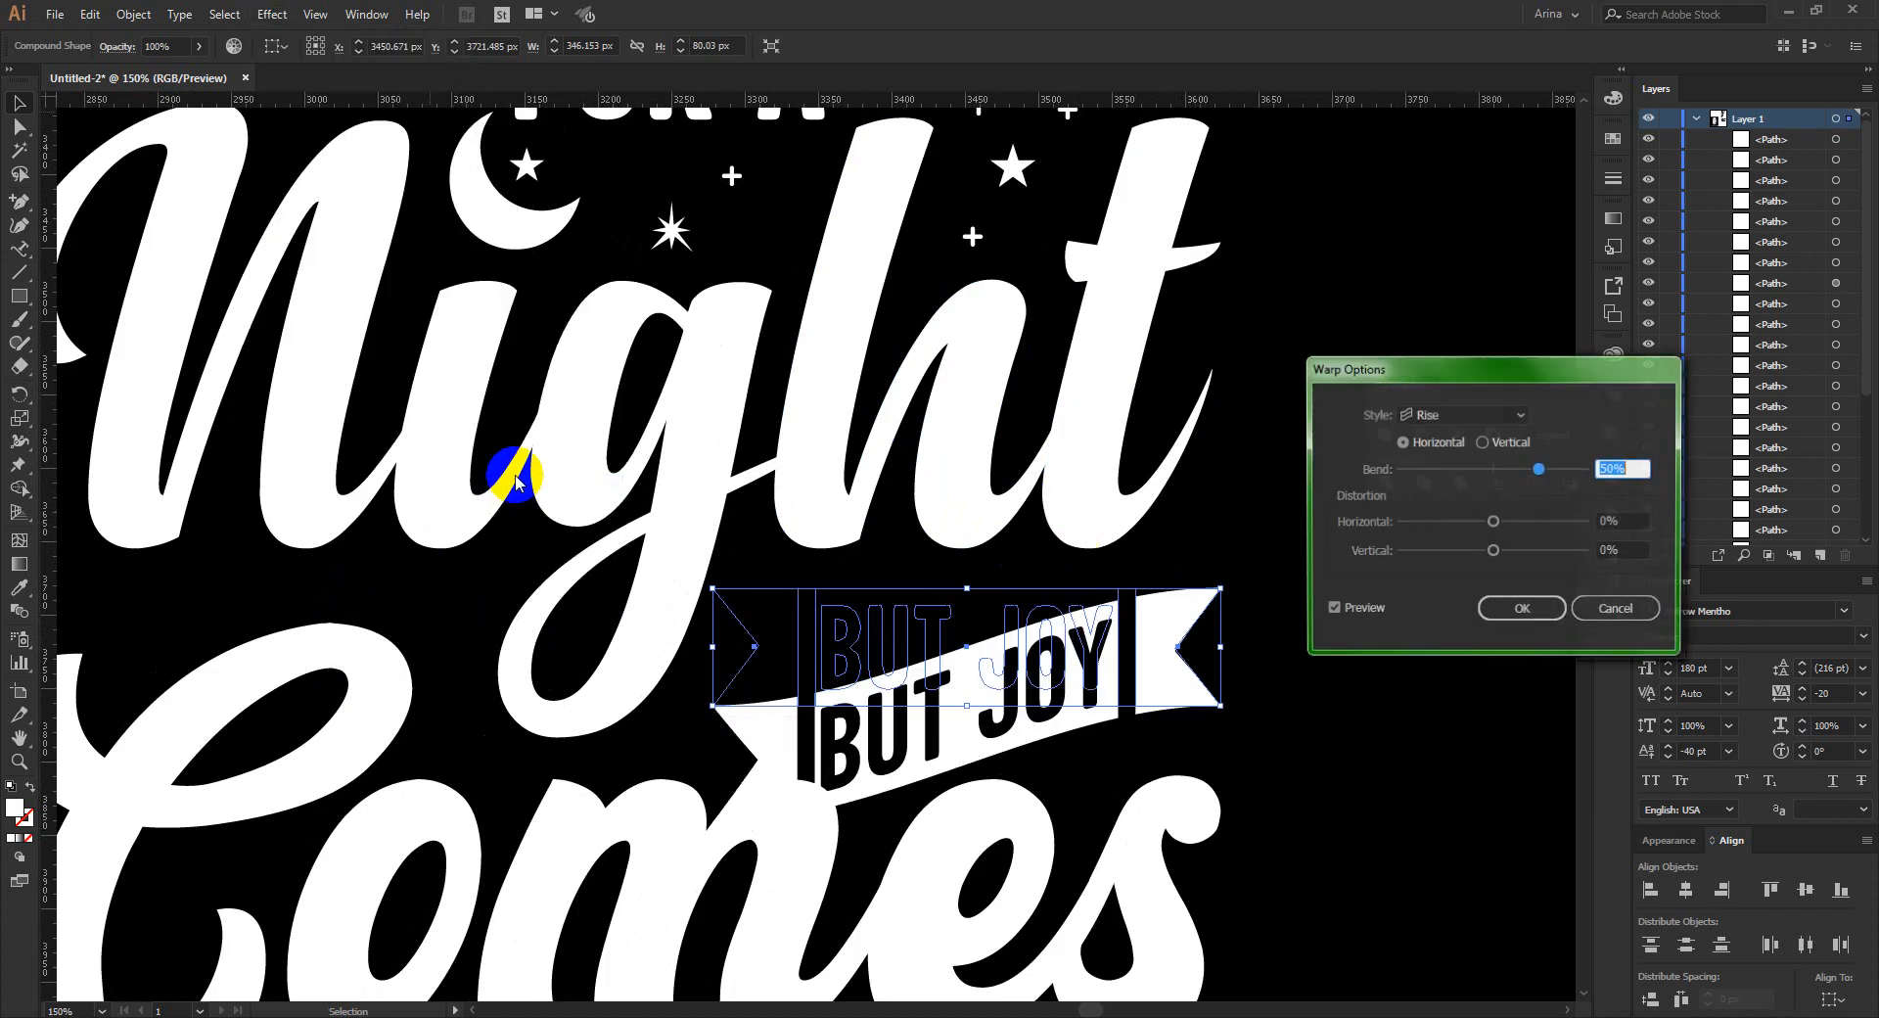
click(1625, 521)
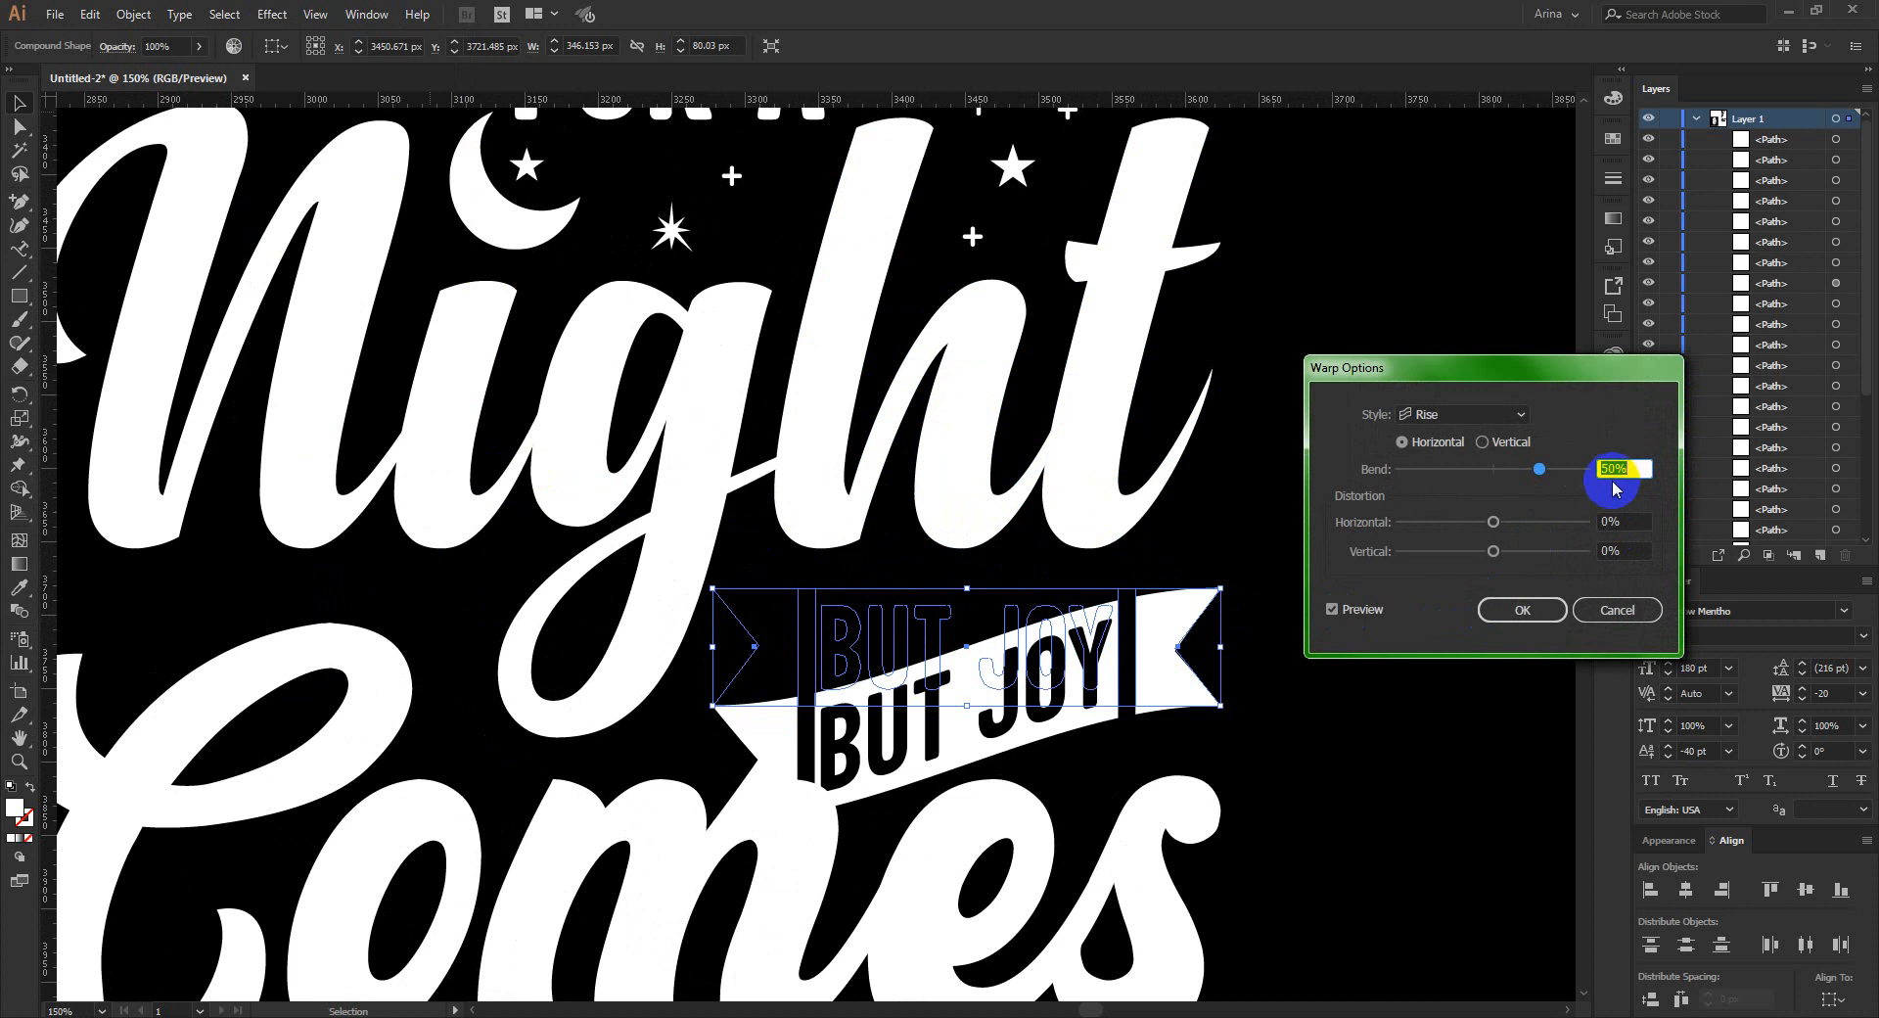
text(70)
click(1527, 611)
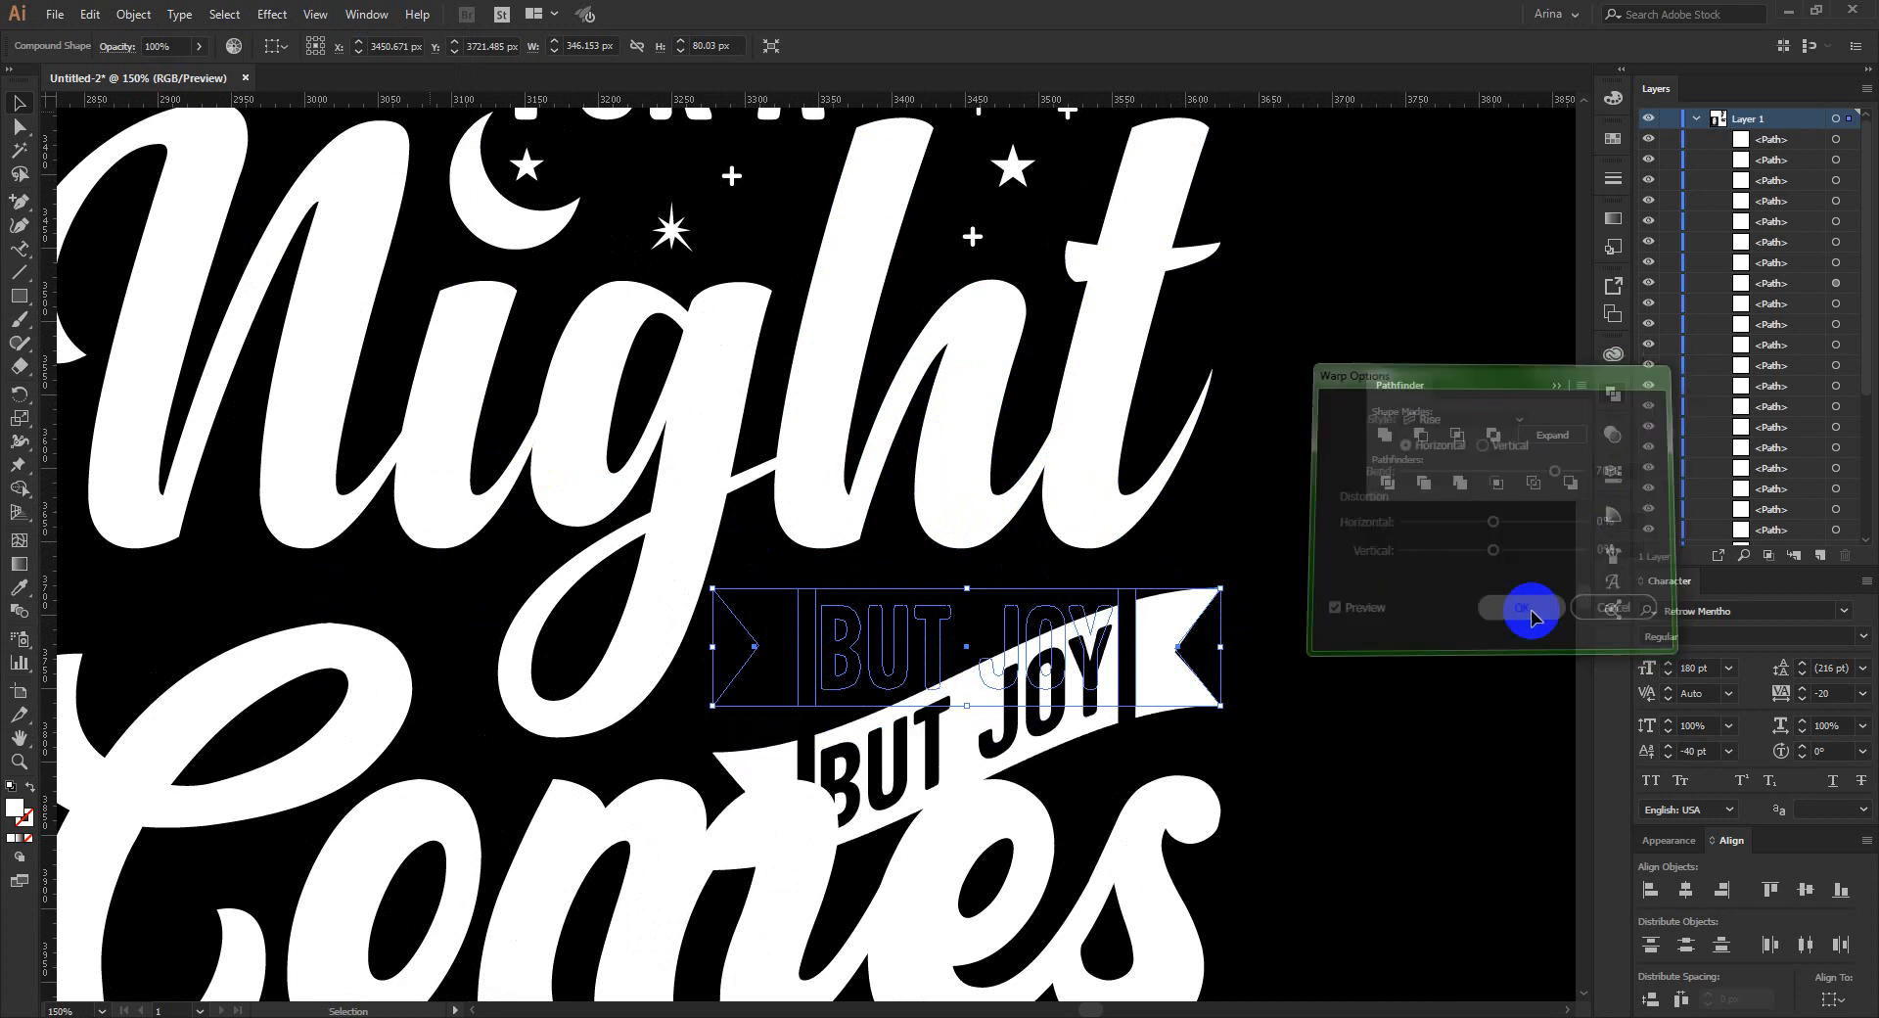
Nudge the warped banner up toward "Night" and expand its appearance into editable shapes.
key(Up)
key(Up)
key(Up)
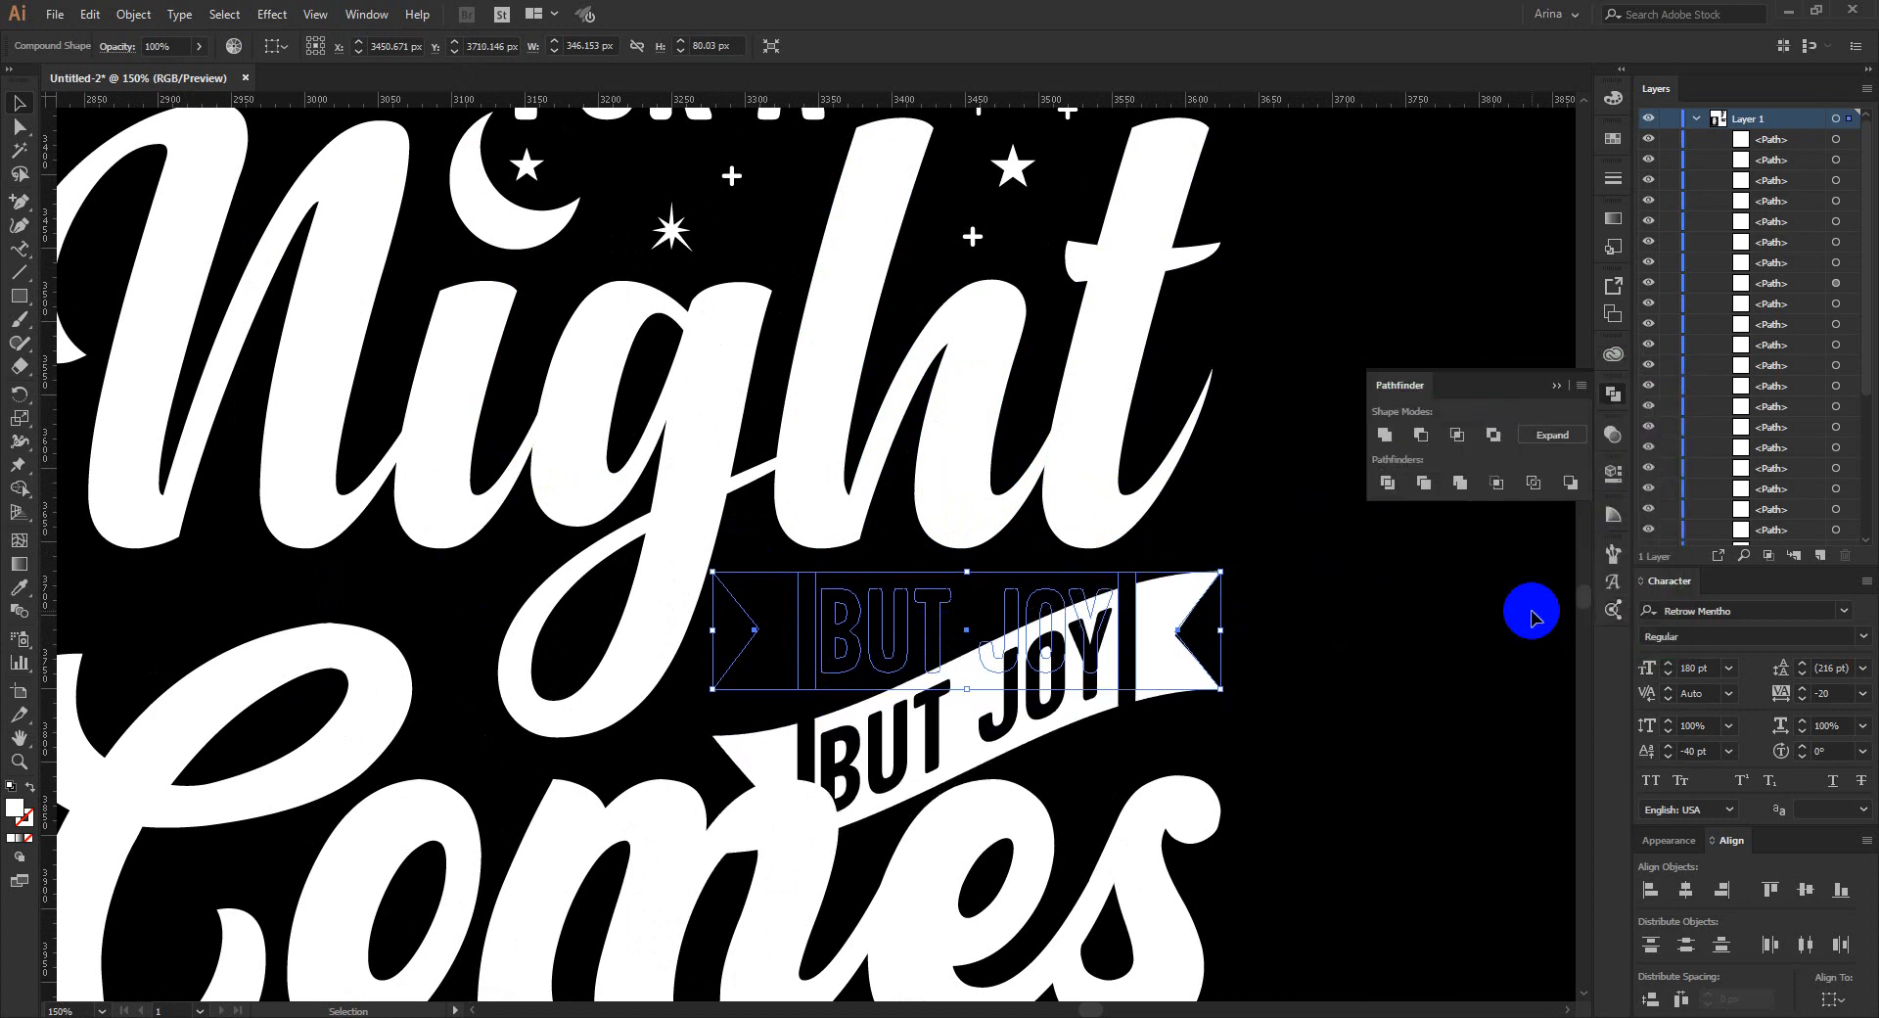
key(Up)
key(Up)
key(Up)
click(128, 13)
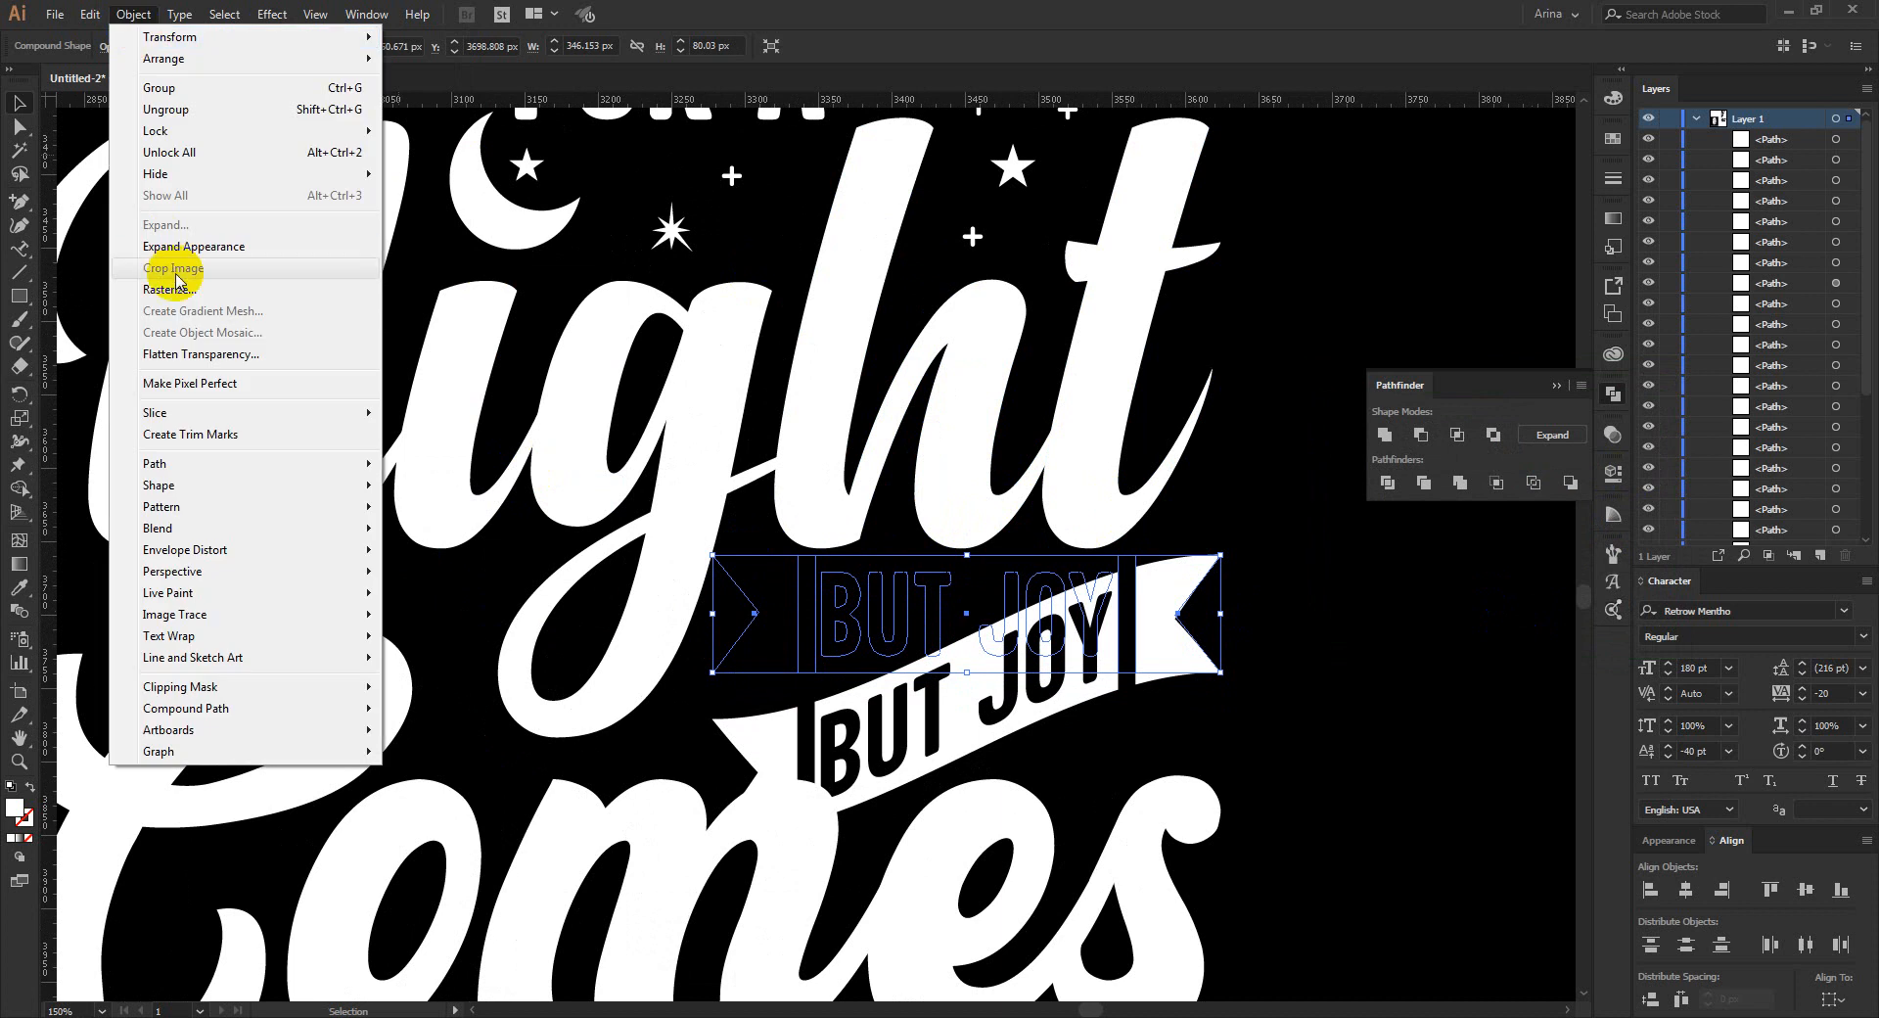
click(181, 257)
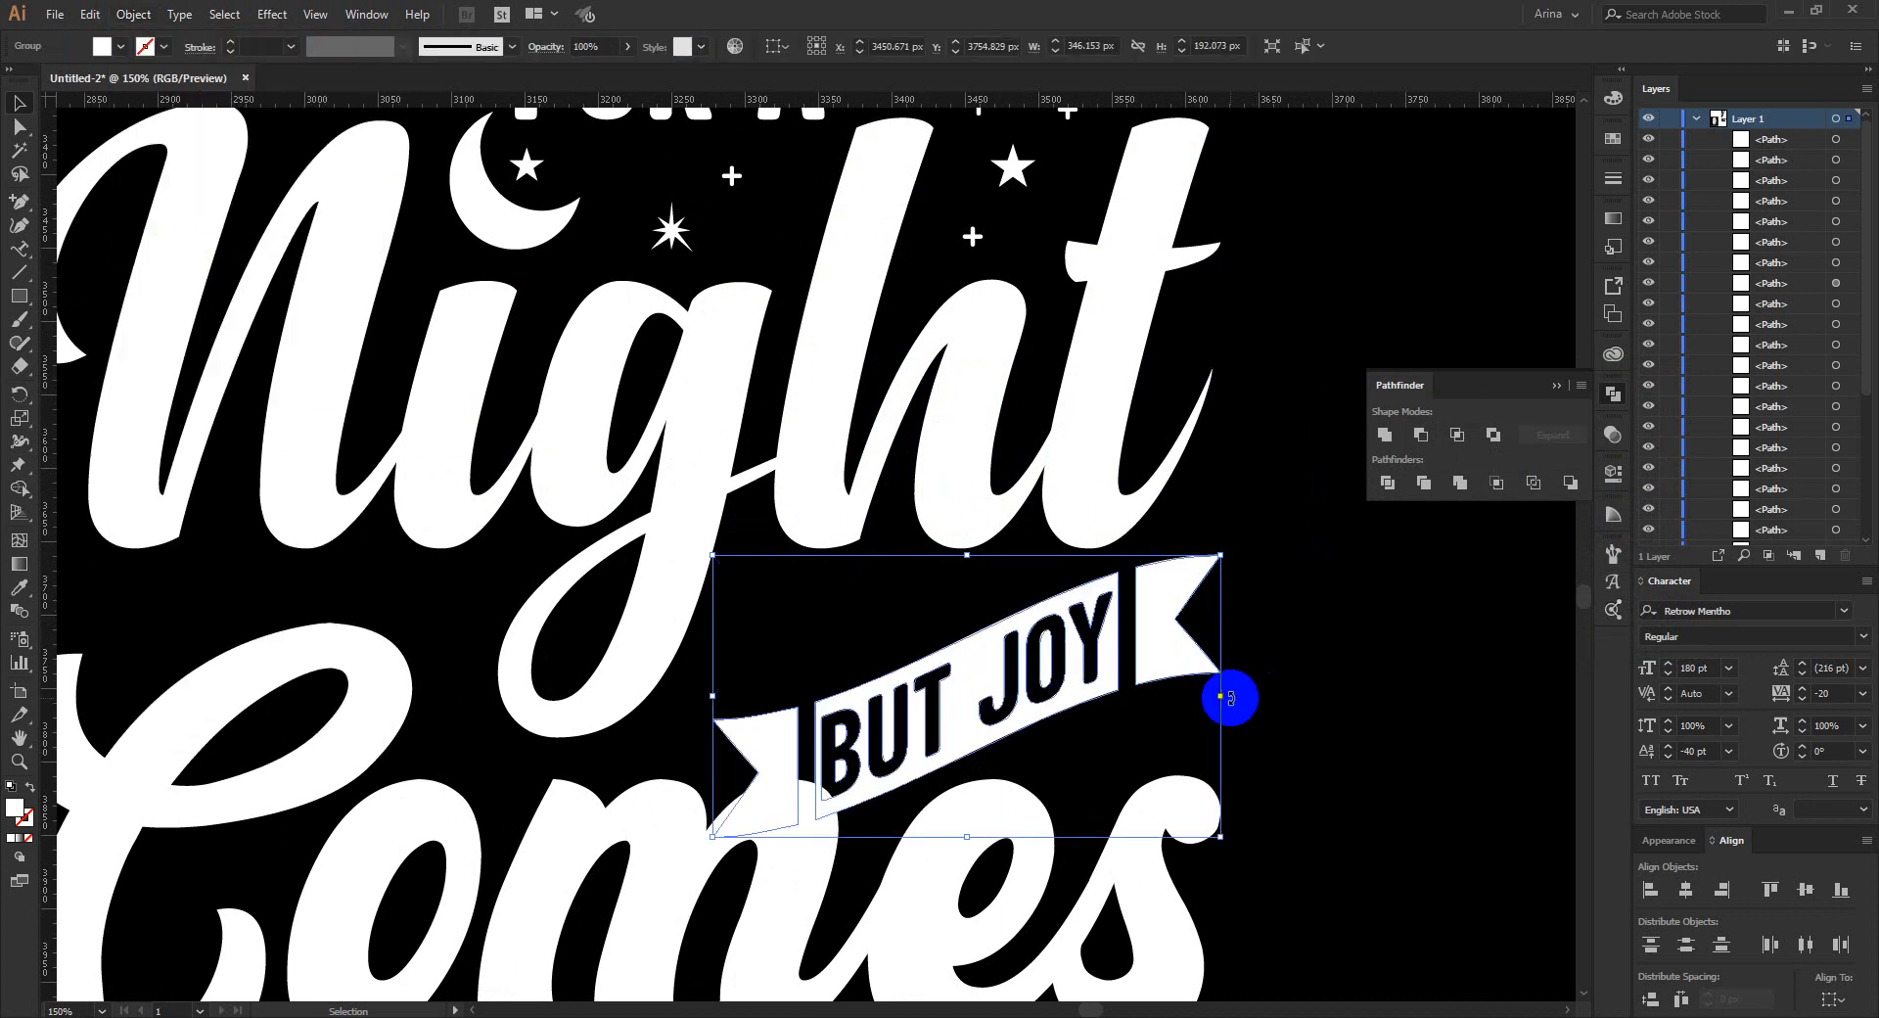
Rotate the expanded banner clockwise to flatten its slope and nudge it up clear of the word "Comes".
drag(1231, 697, 1243, 763)
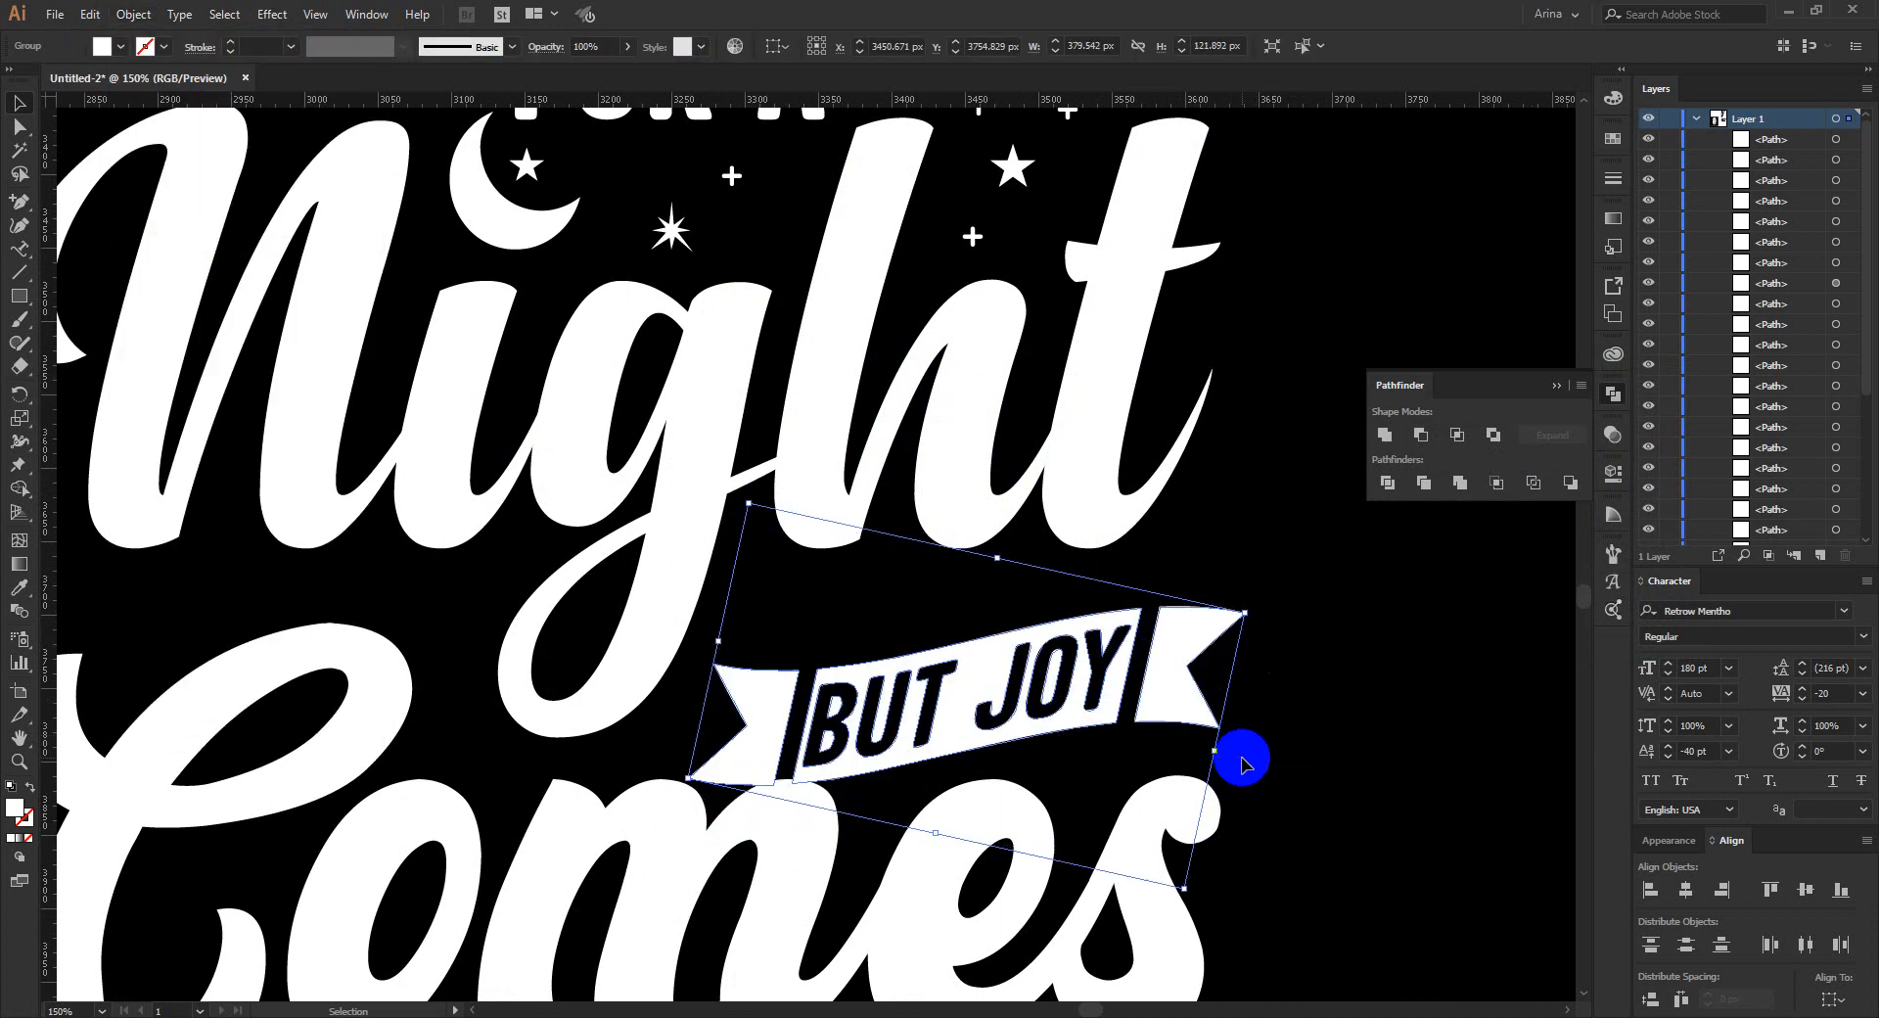
key(Up)
key(Up)
key(Up)
key(Up)
key(Up)
key(Up)
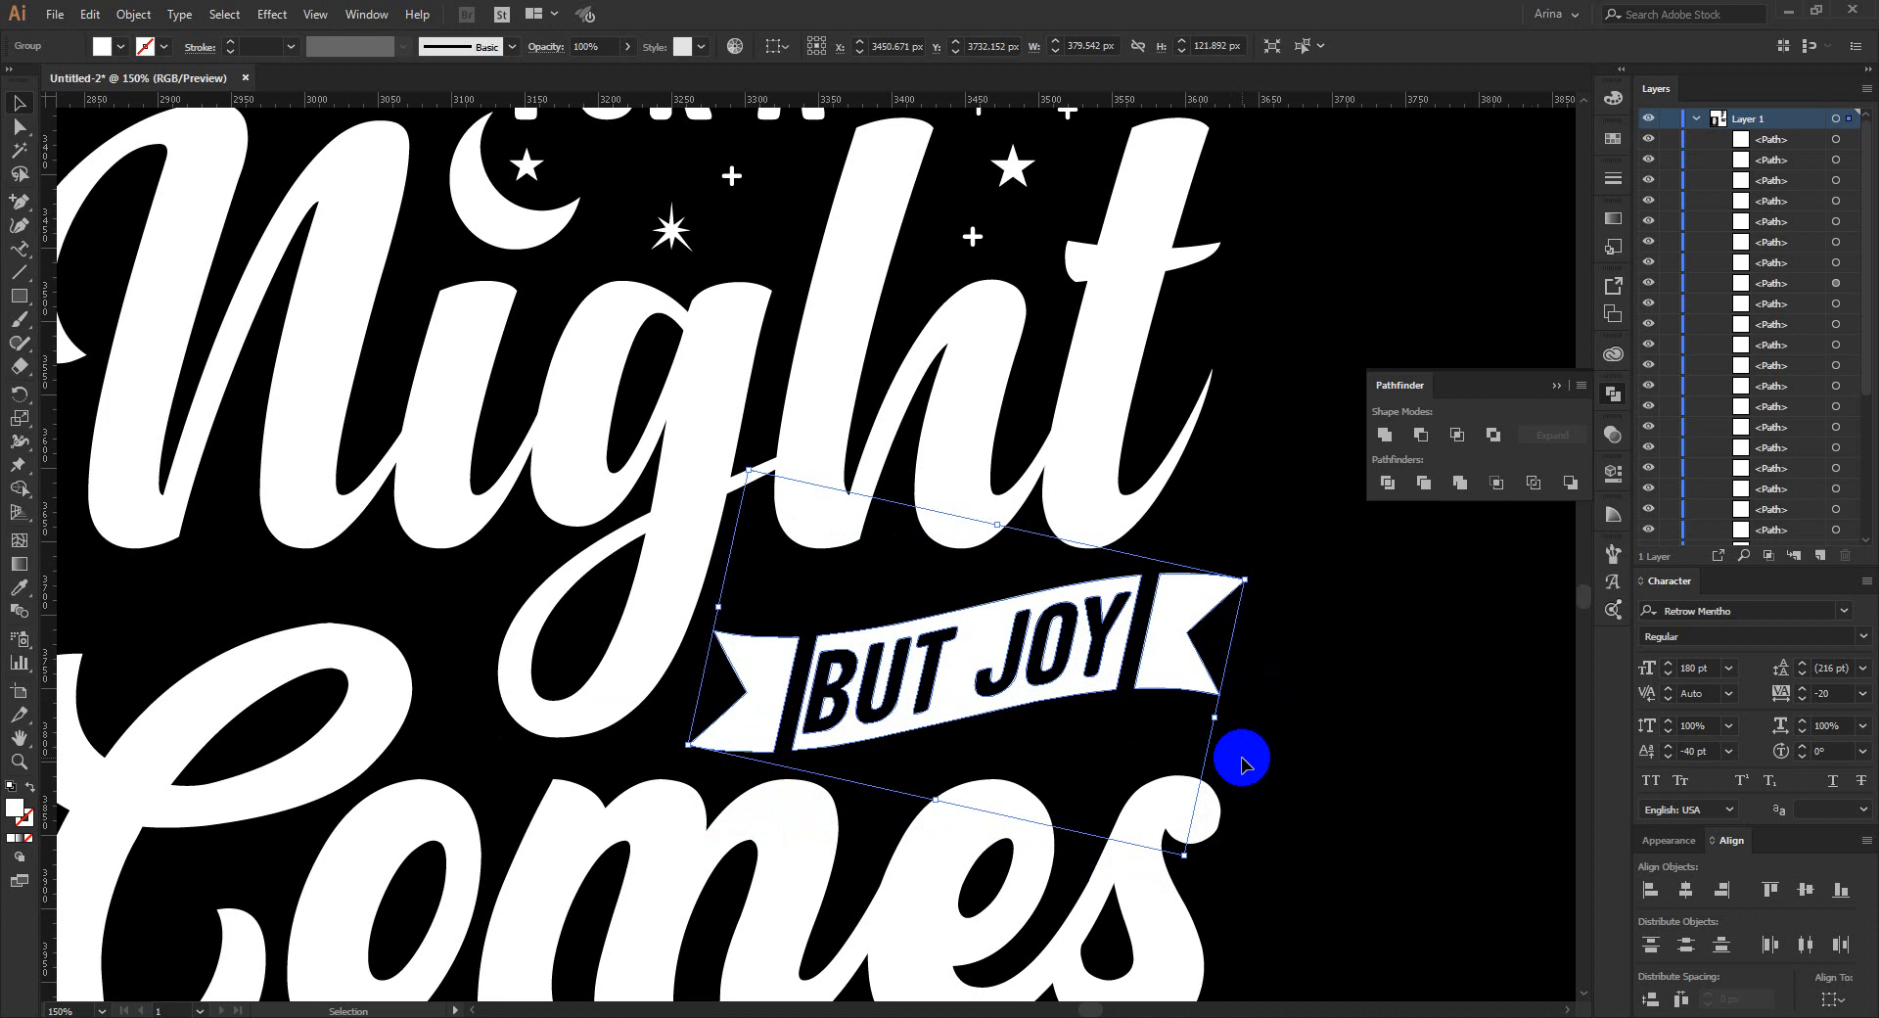
click(890, 581)
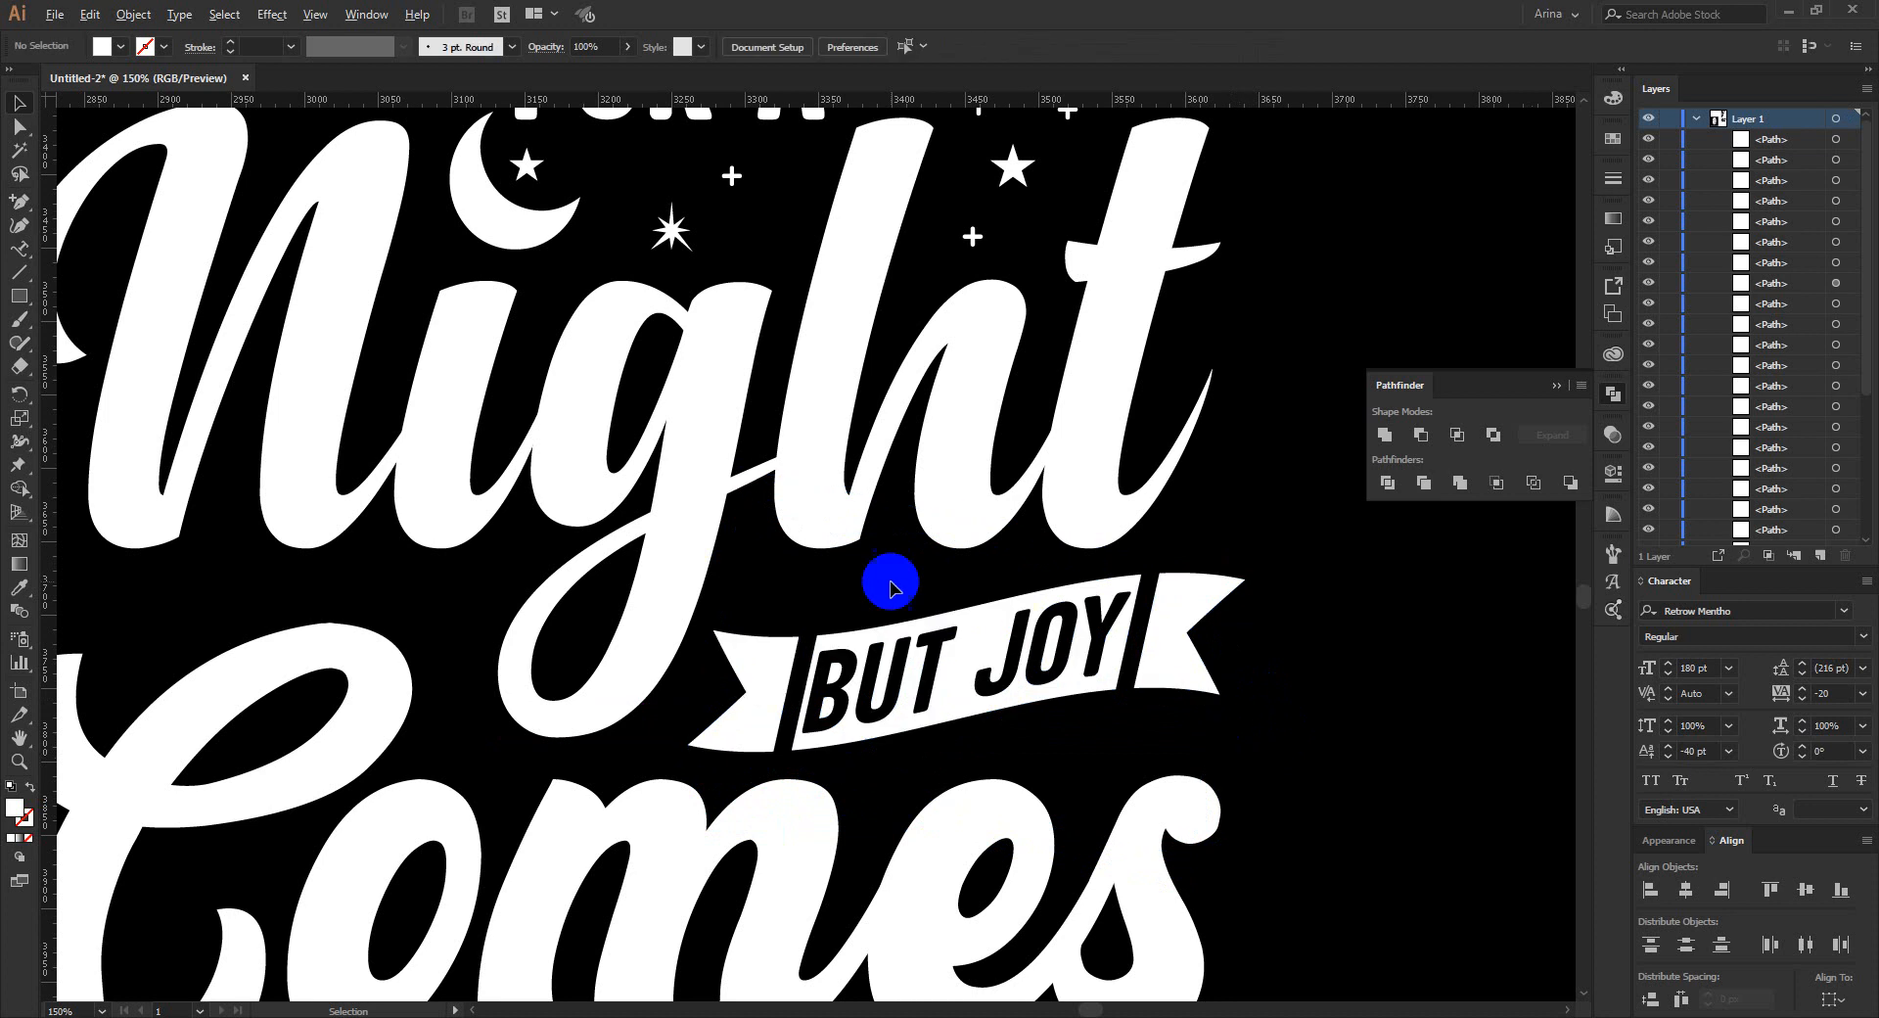
Shift the "BUT JOY" banner slightly upward and rotate it a little further clockwise to fit between the two script words.
scroll(889, 580, down, 1)
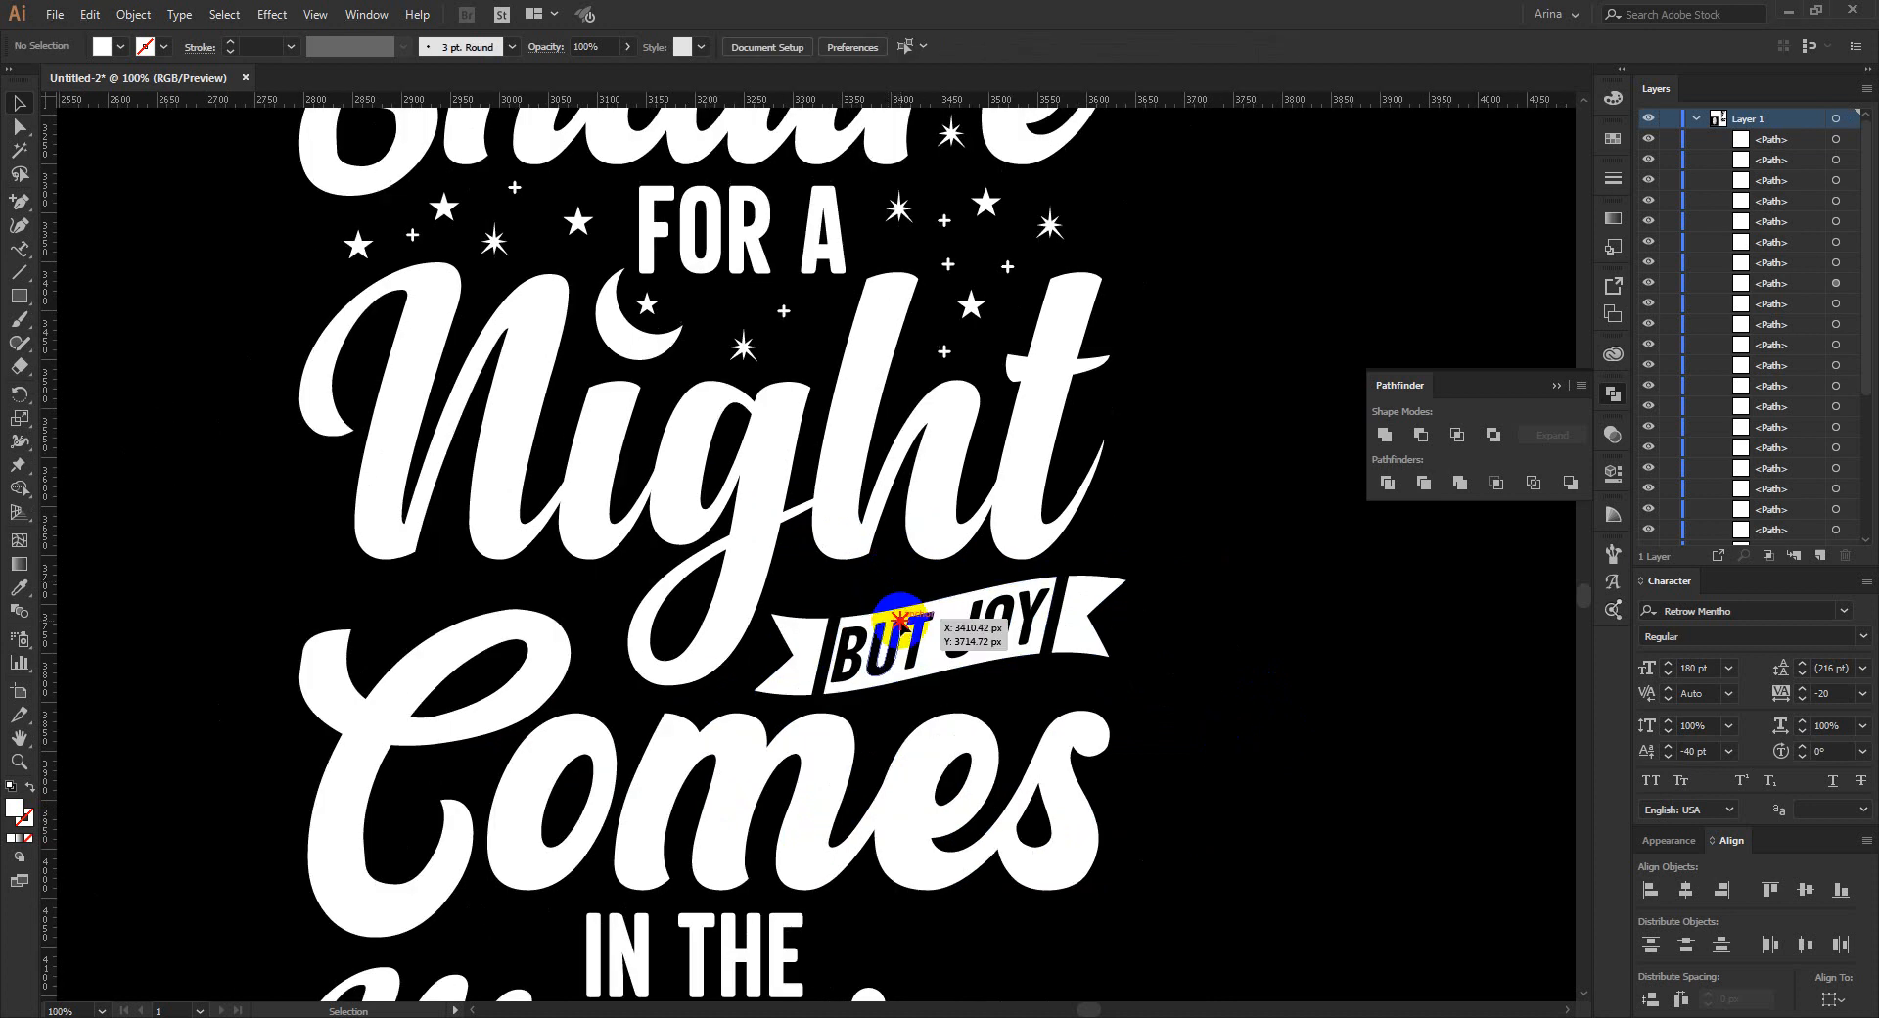
drag(897, 612, 905, 617)
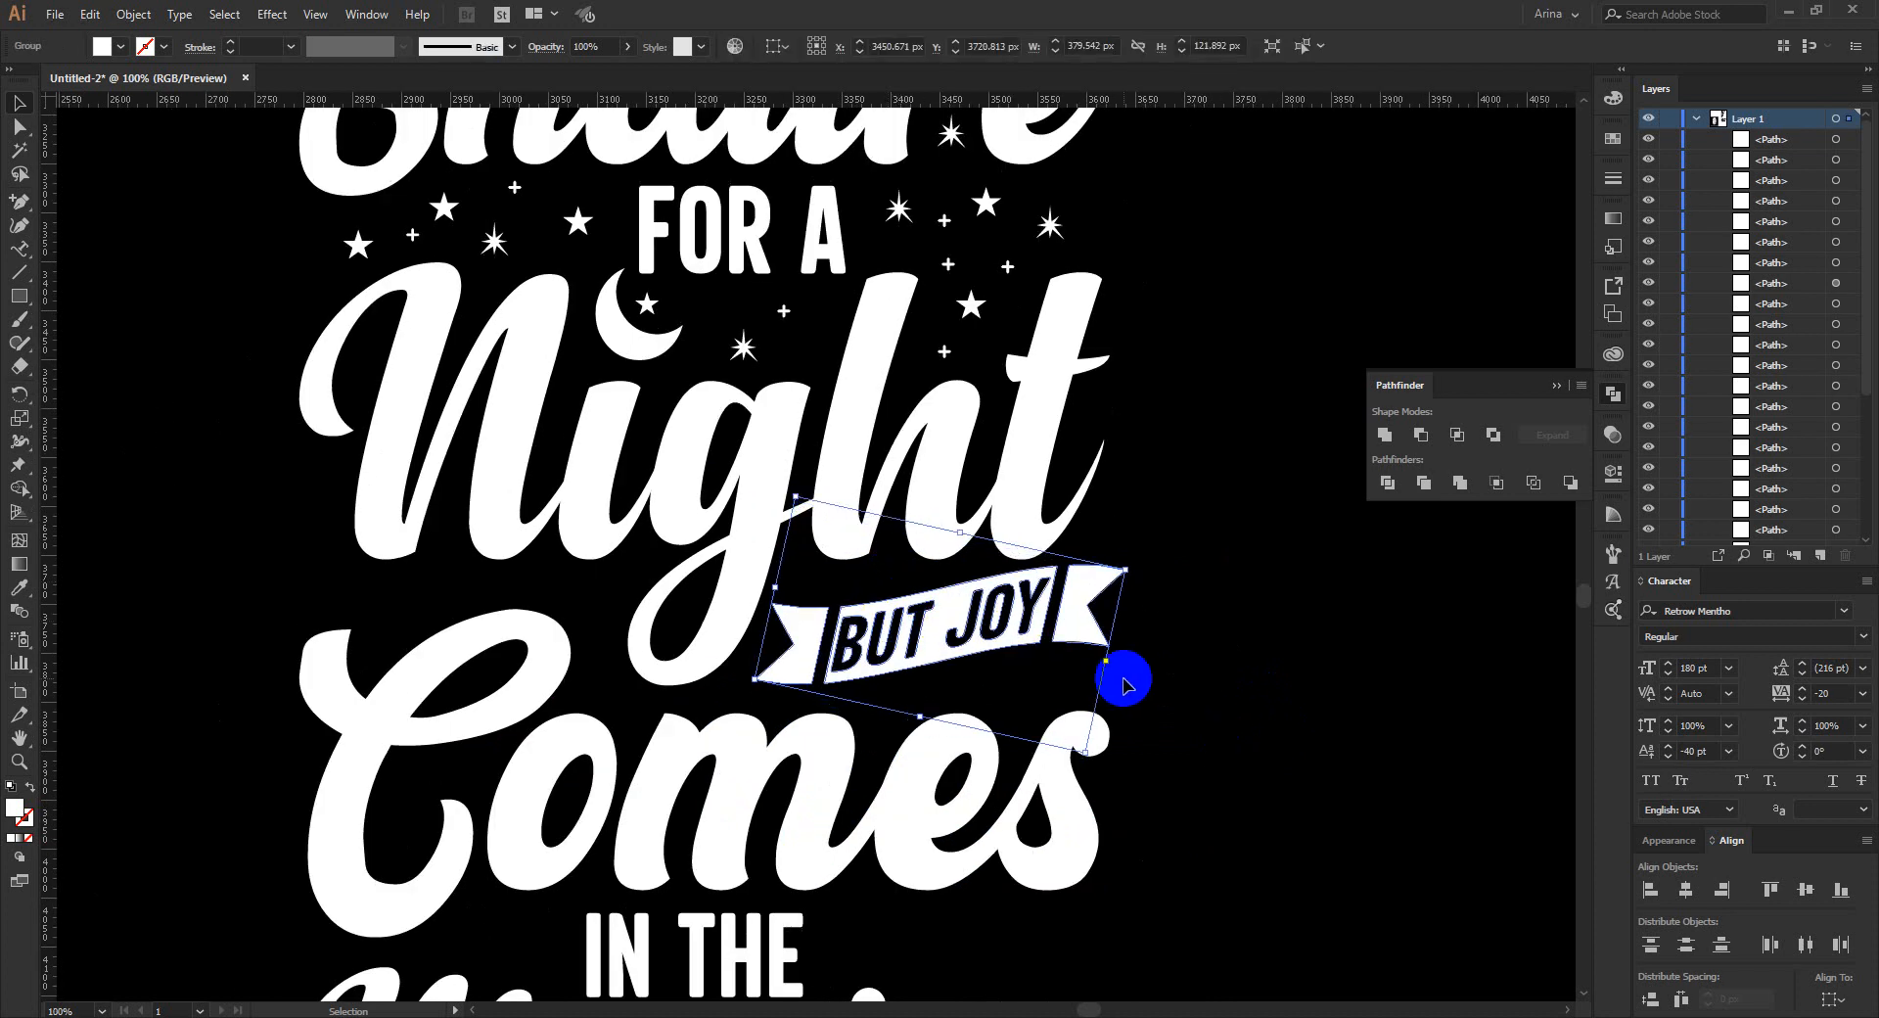
drag(1116, 664, 1114, 679)
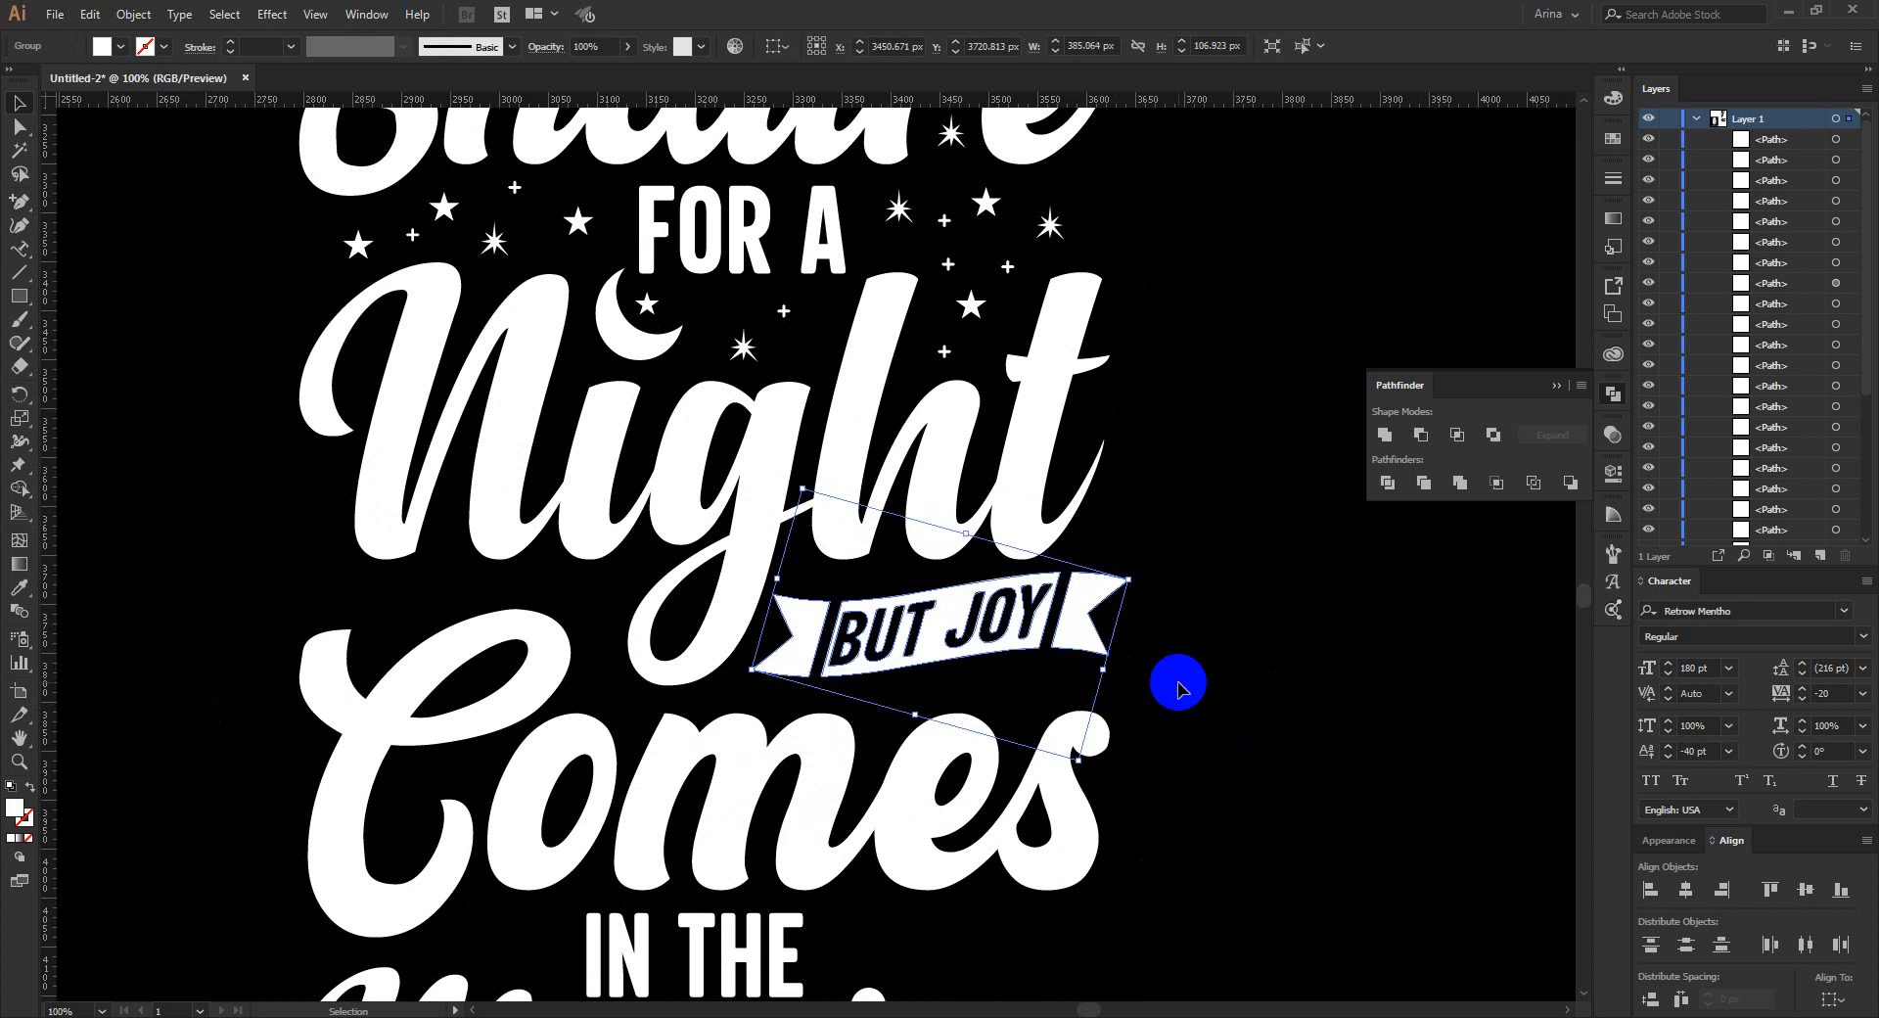
click(1181, 687)
scroll(890, 571, down, 1)
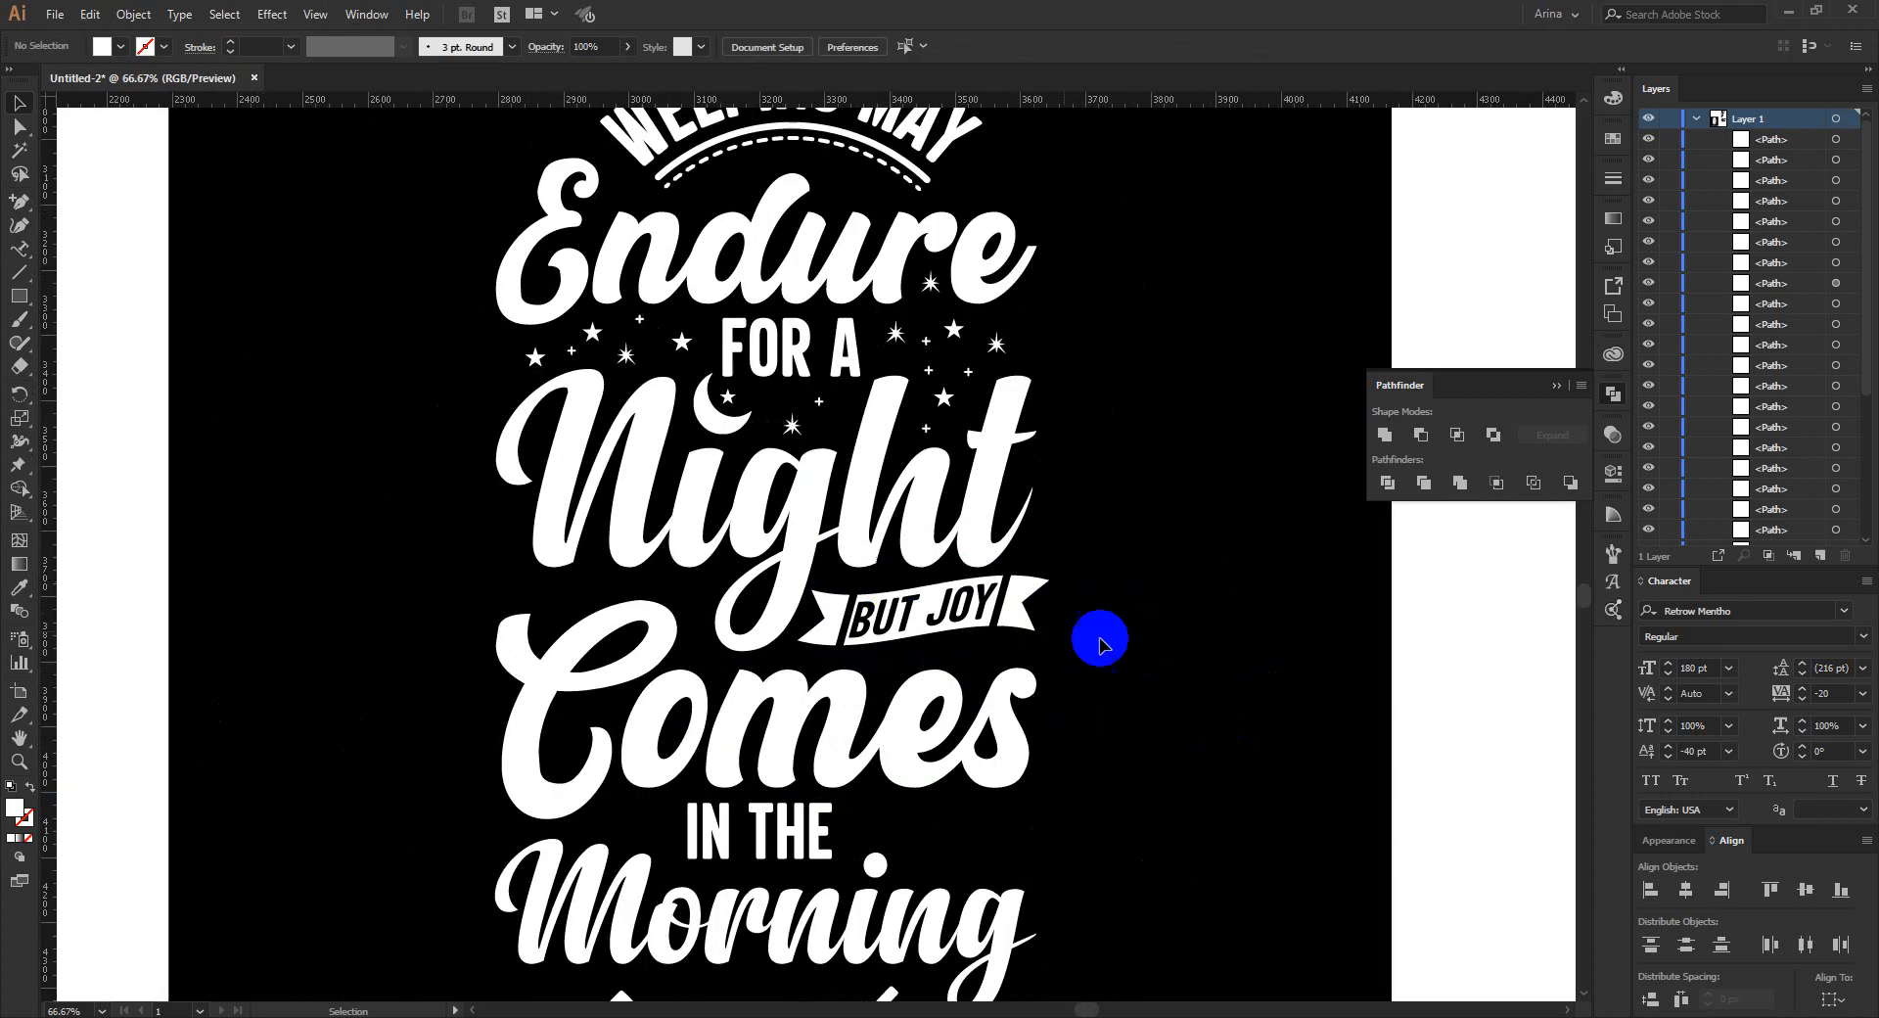
Examine the lettering layout around the banner and the spacing between "Morning" and the curved "PSALM 30:5" line.
click(791, 598)
scroll(754, 548, up, 1)
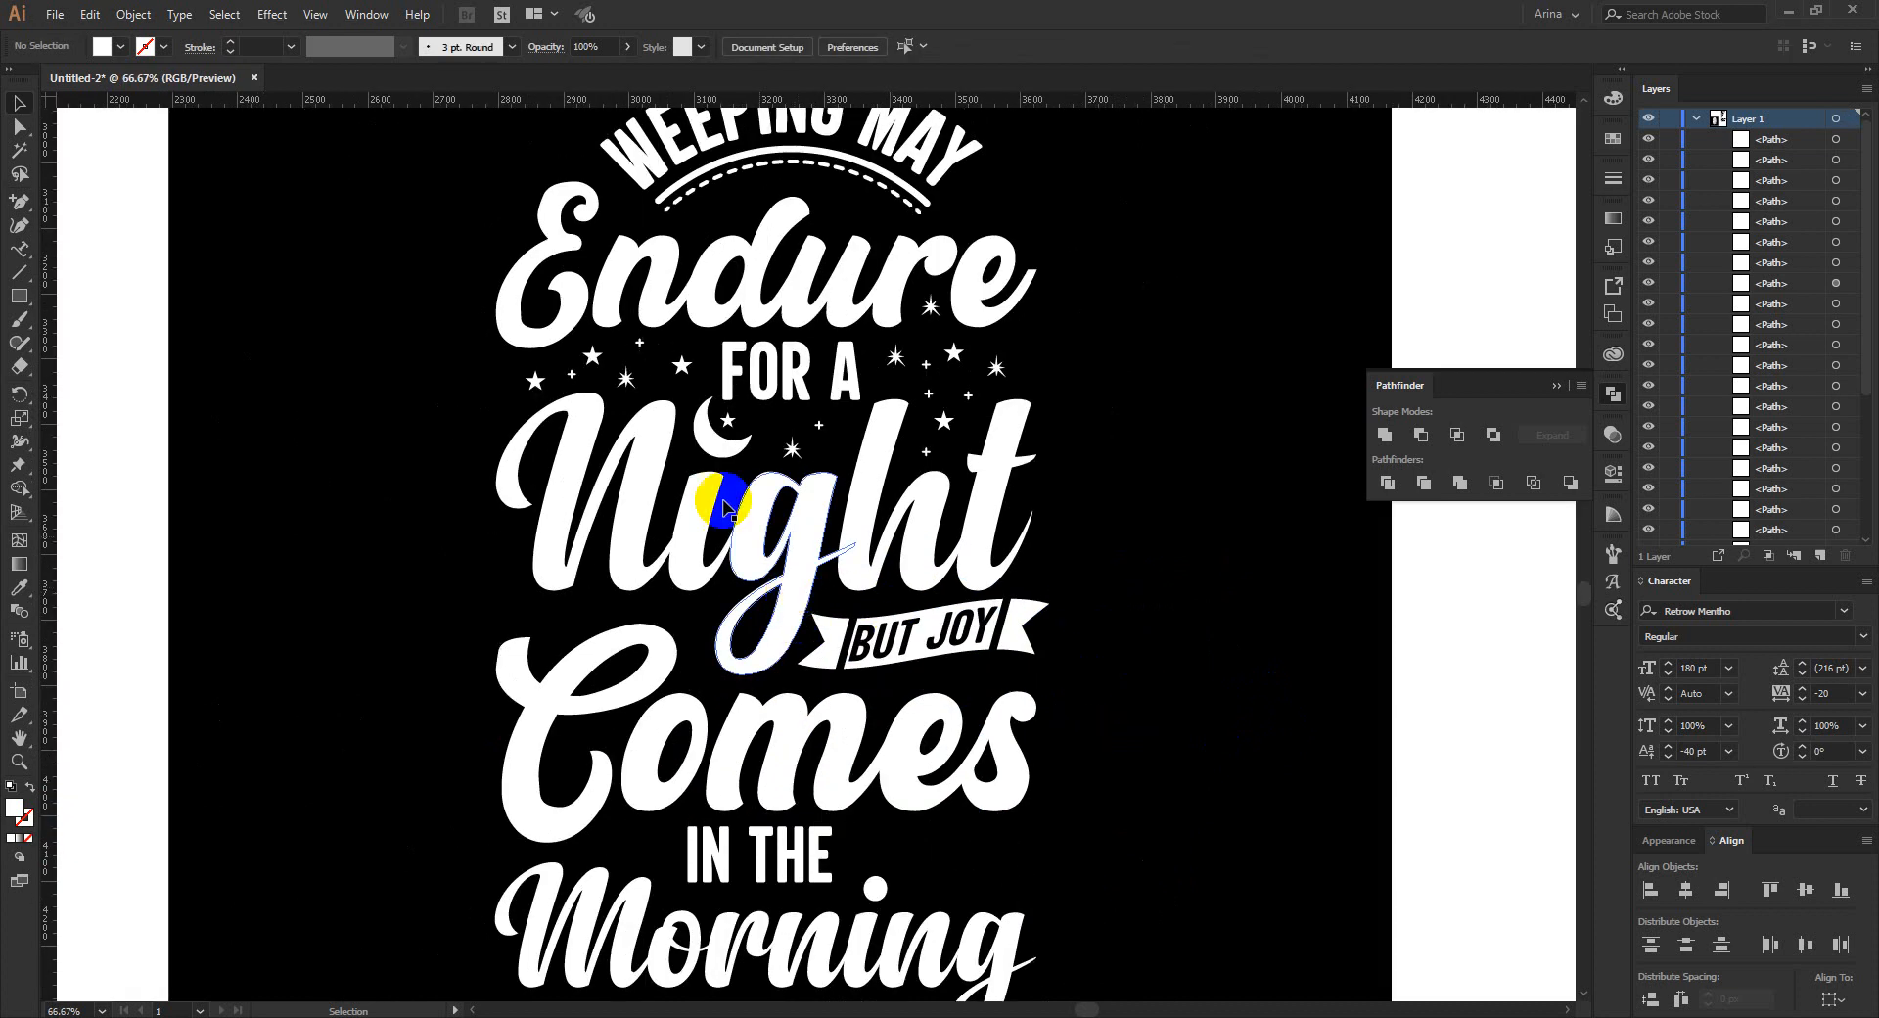
scroll(725, 504, down, 1)
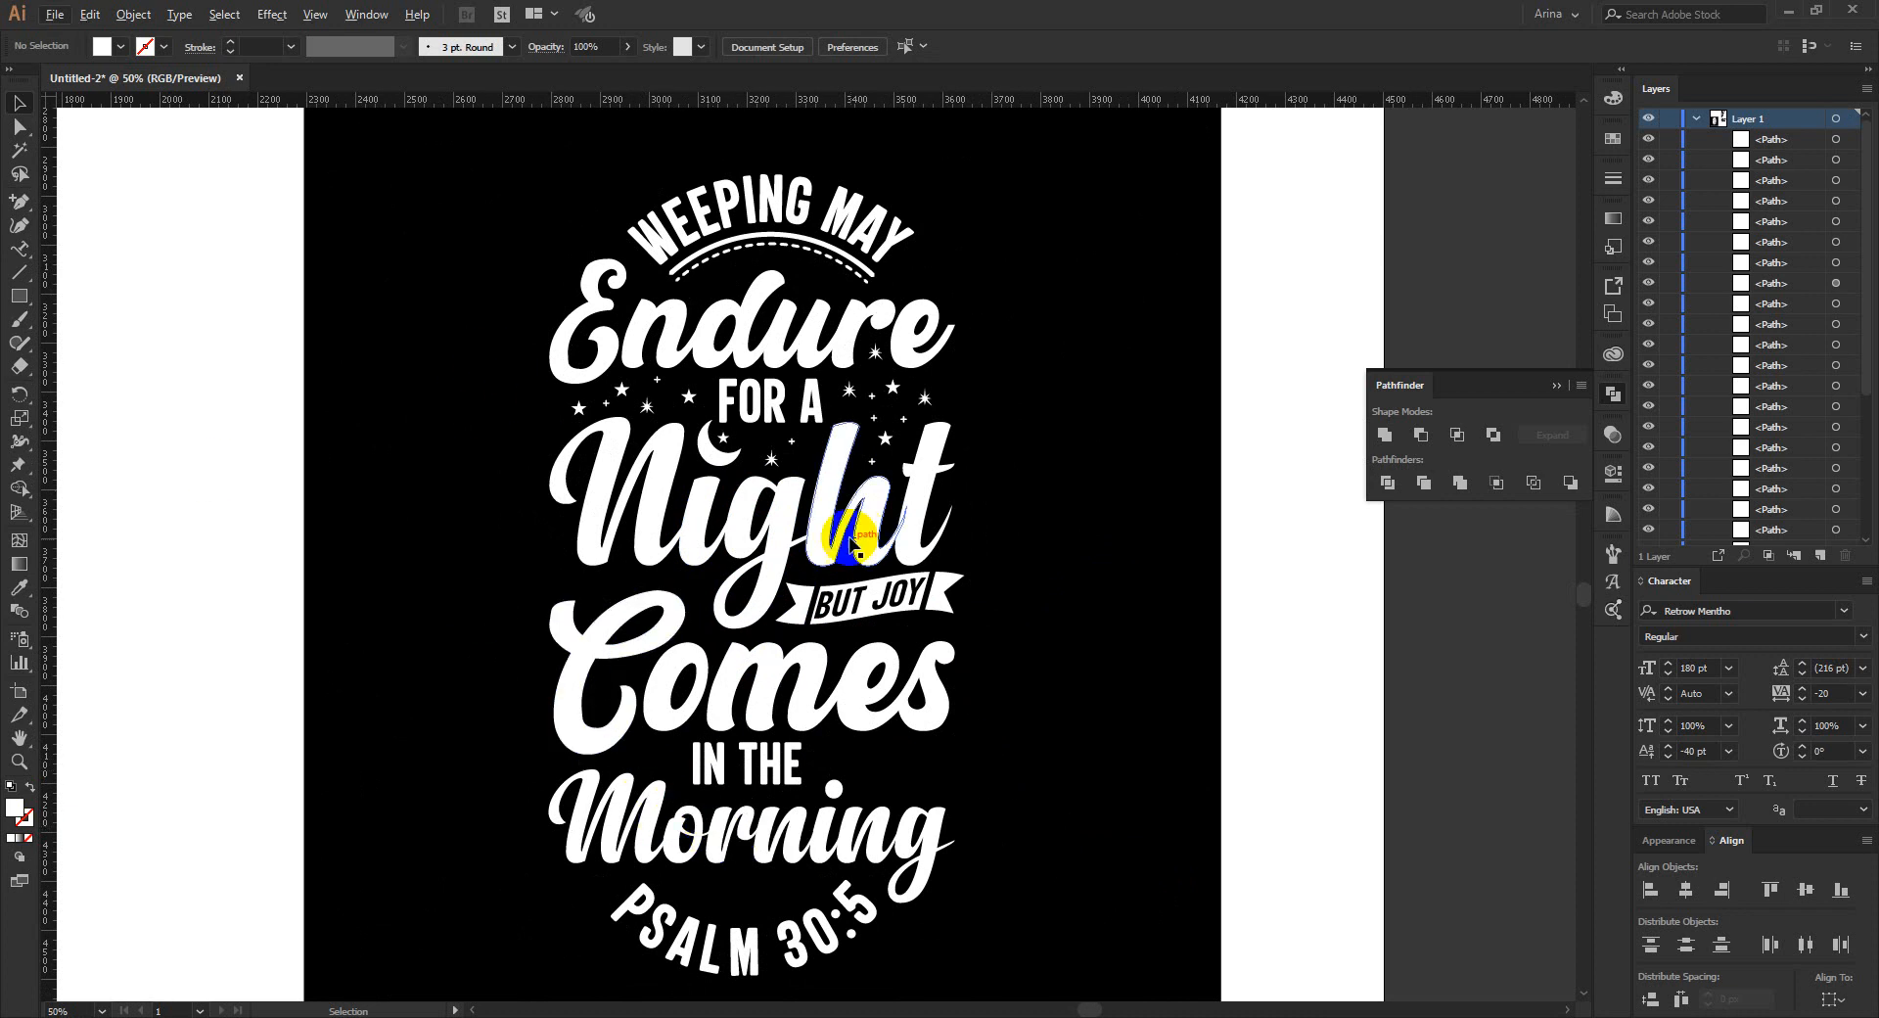
scroll(756, 901, up, 1)
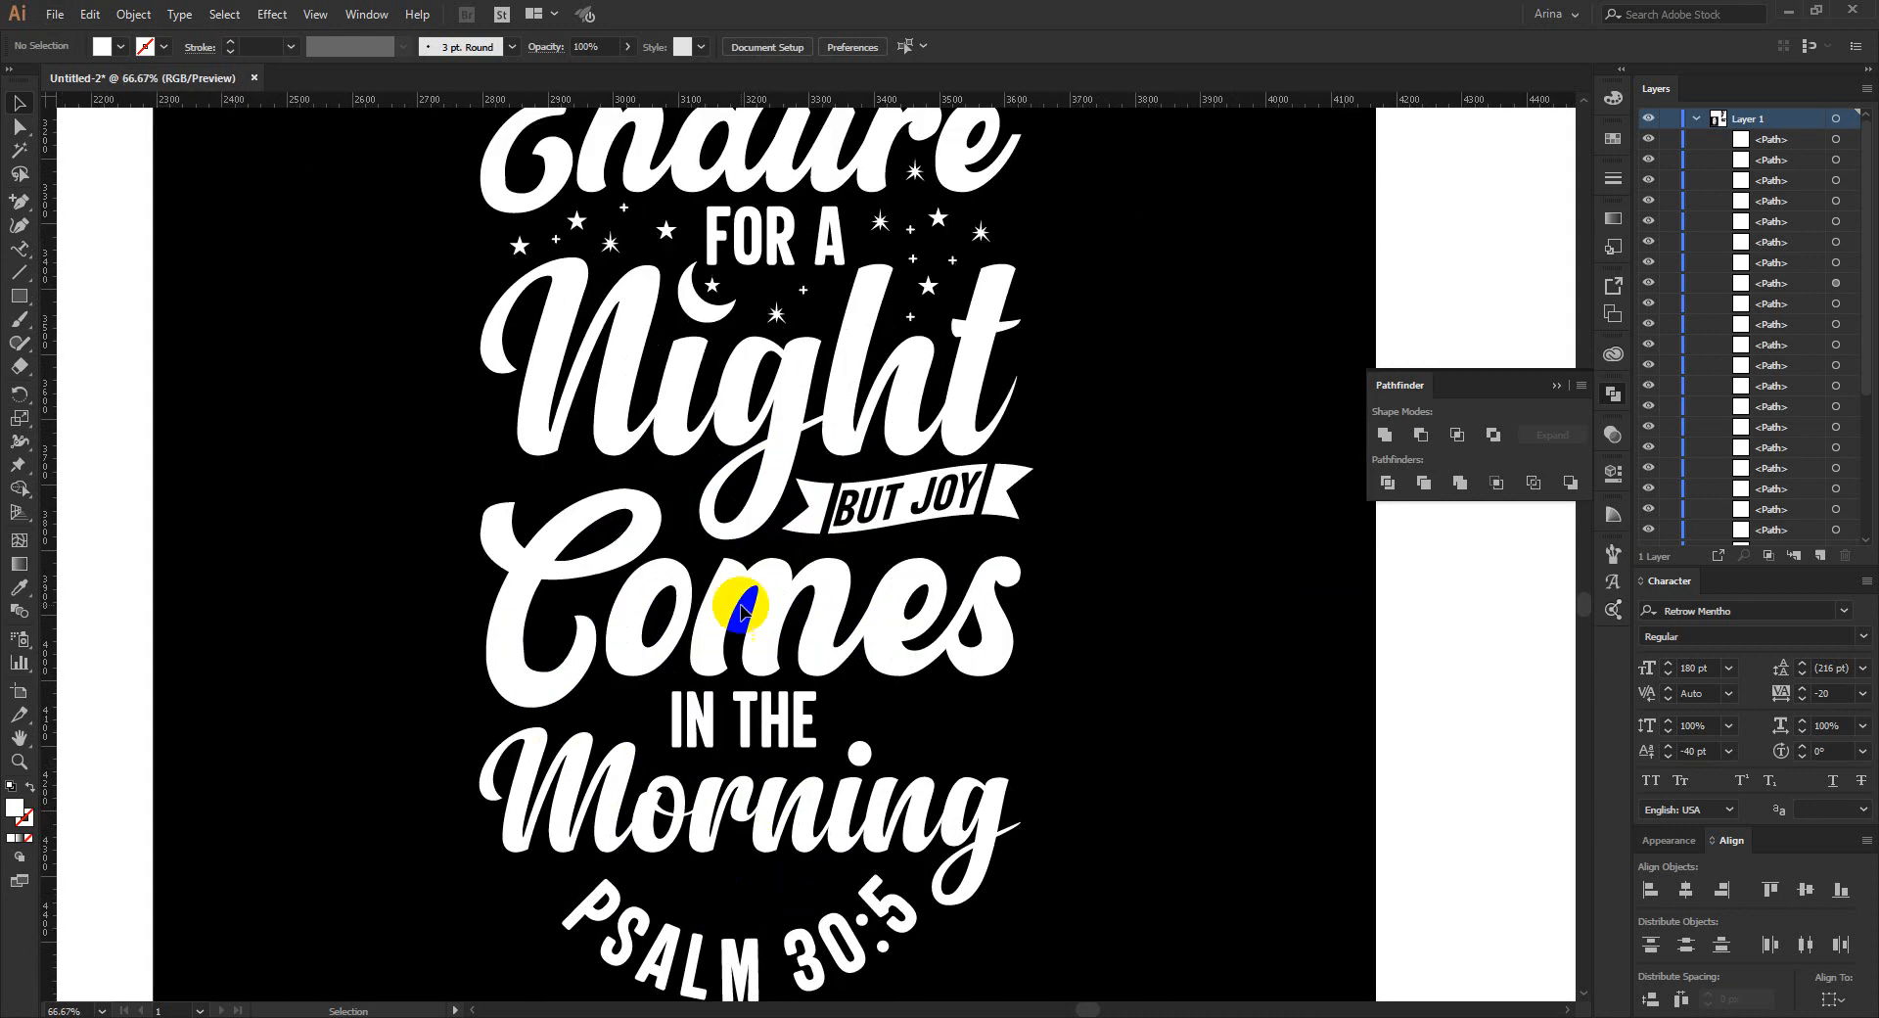
scroll(742, 600, down, 2)
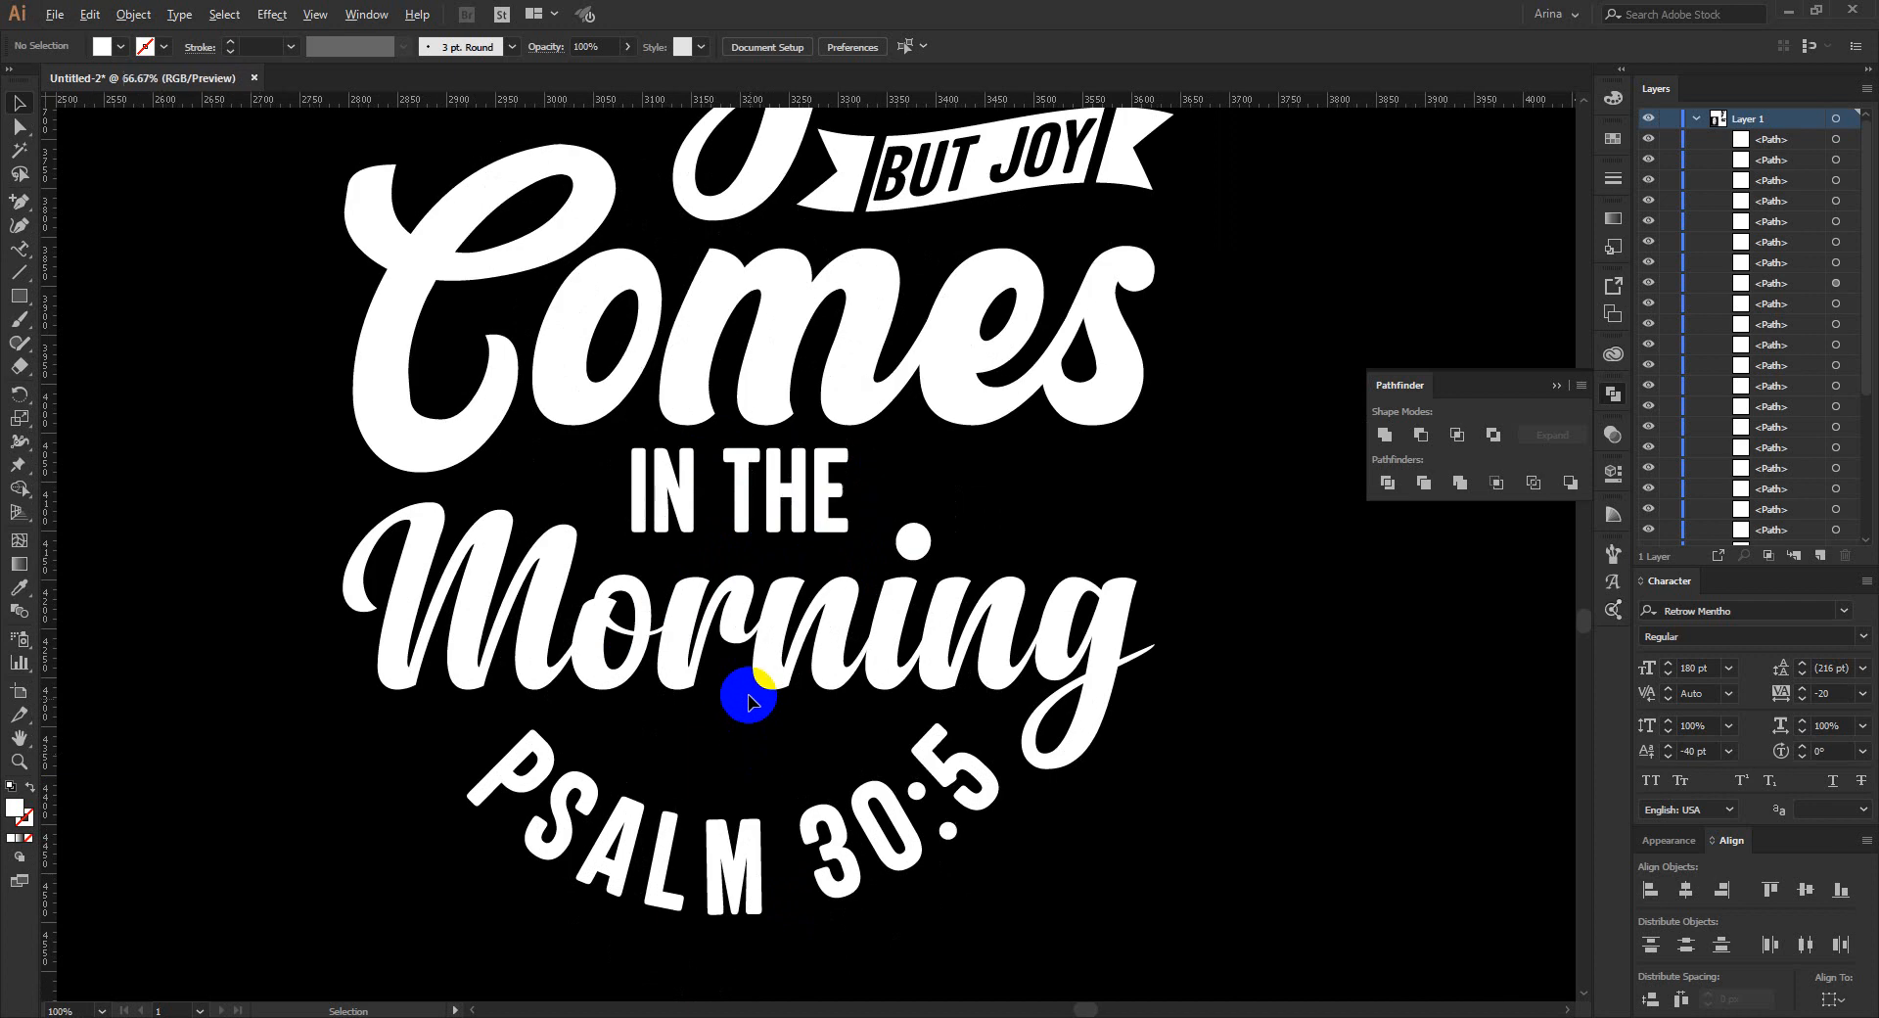
scroll(755, 692, down, 1)
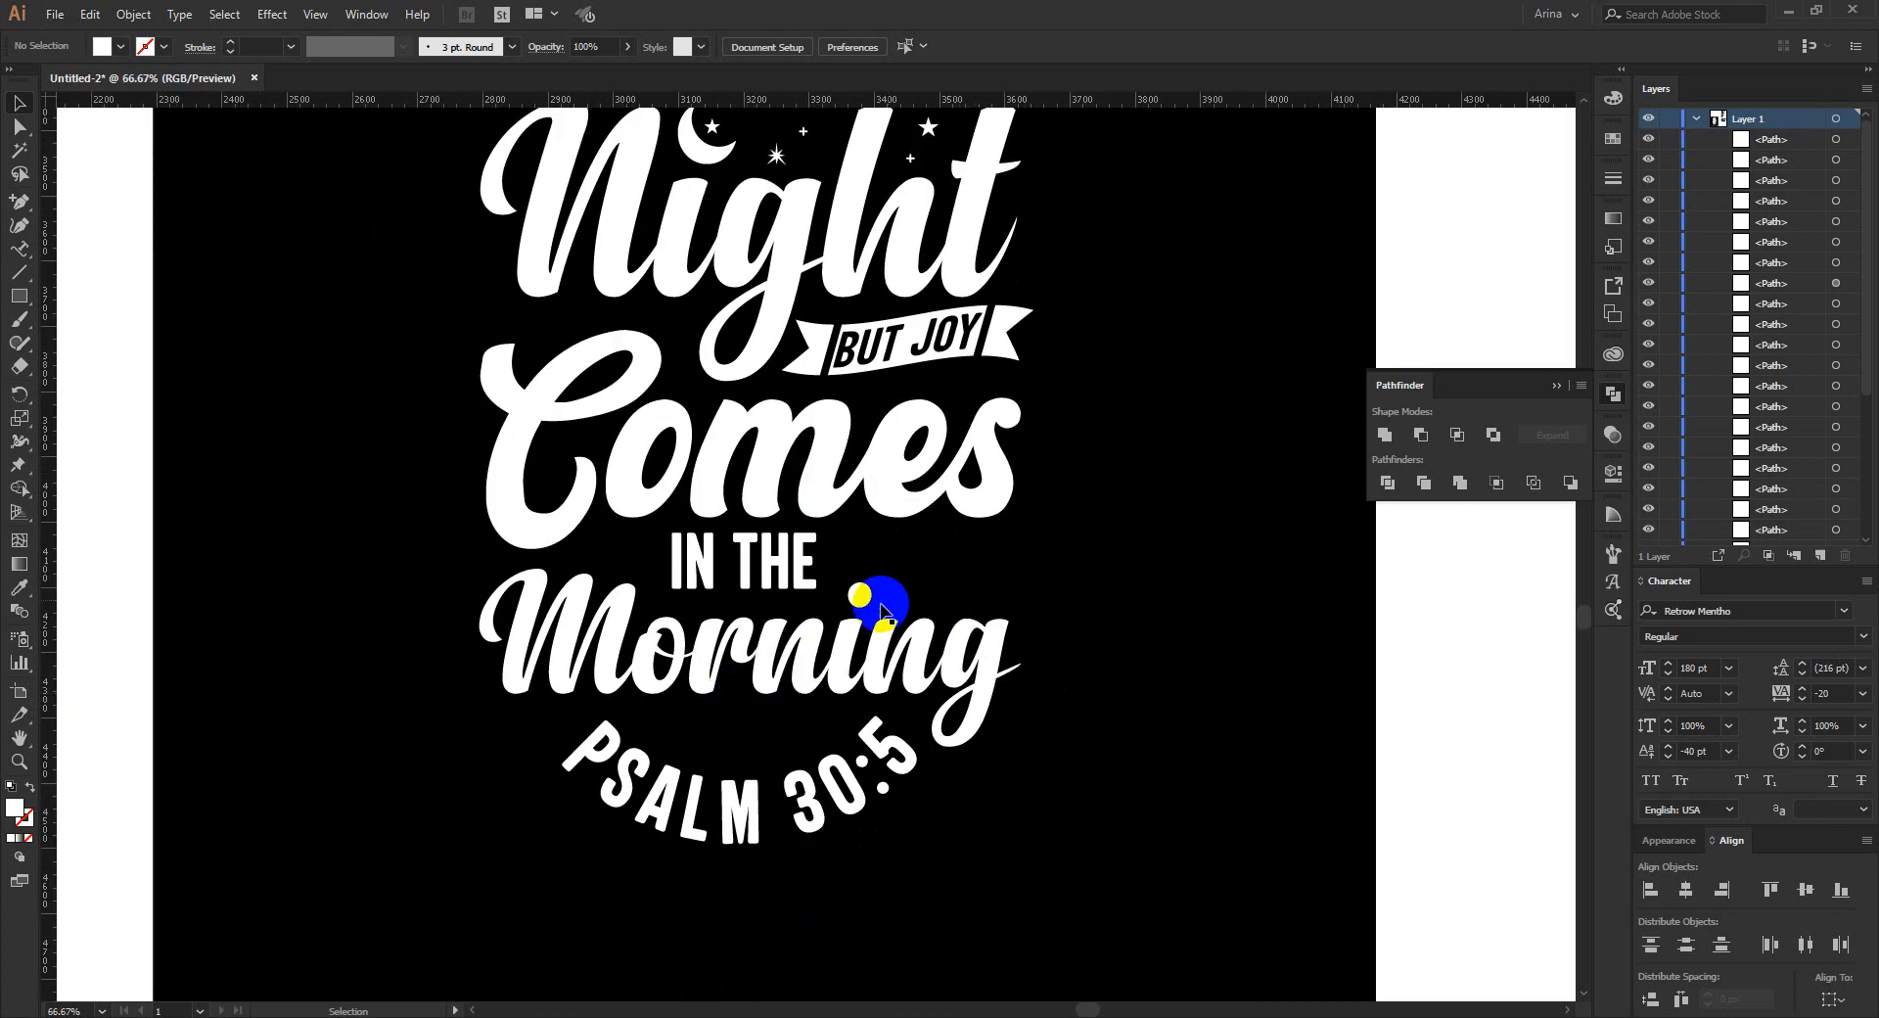
scroll(889, 592, up, 1)
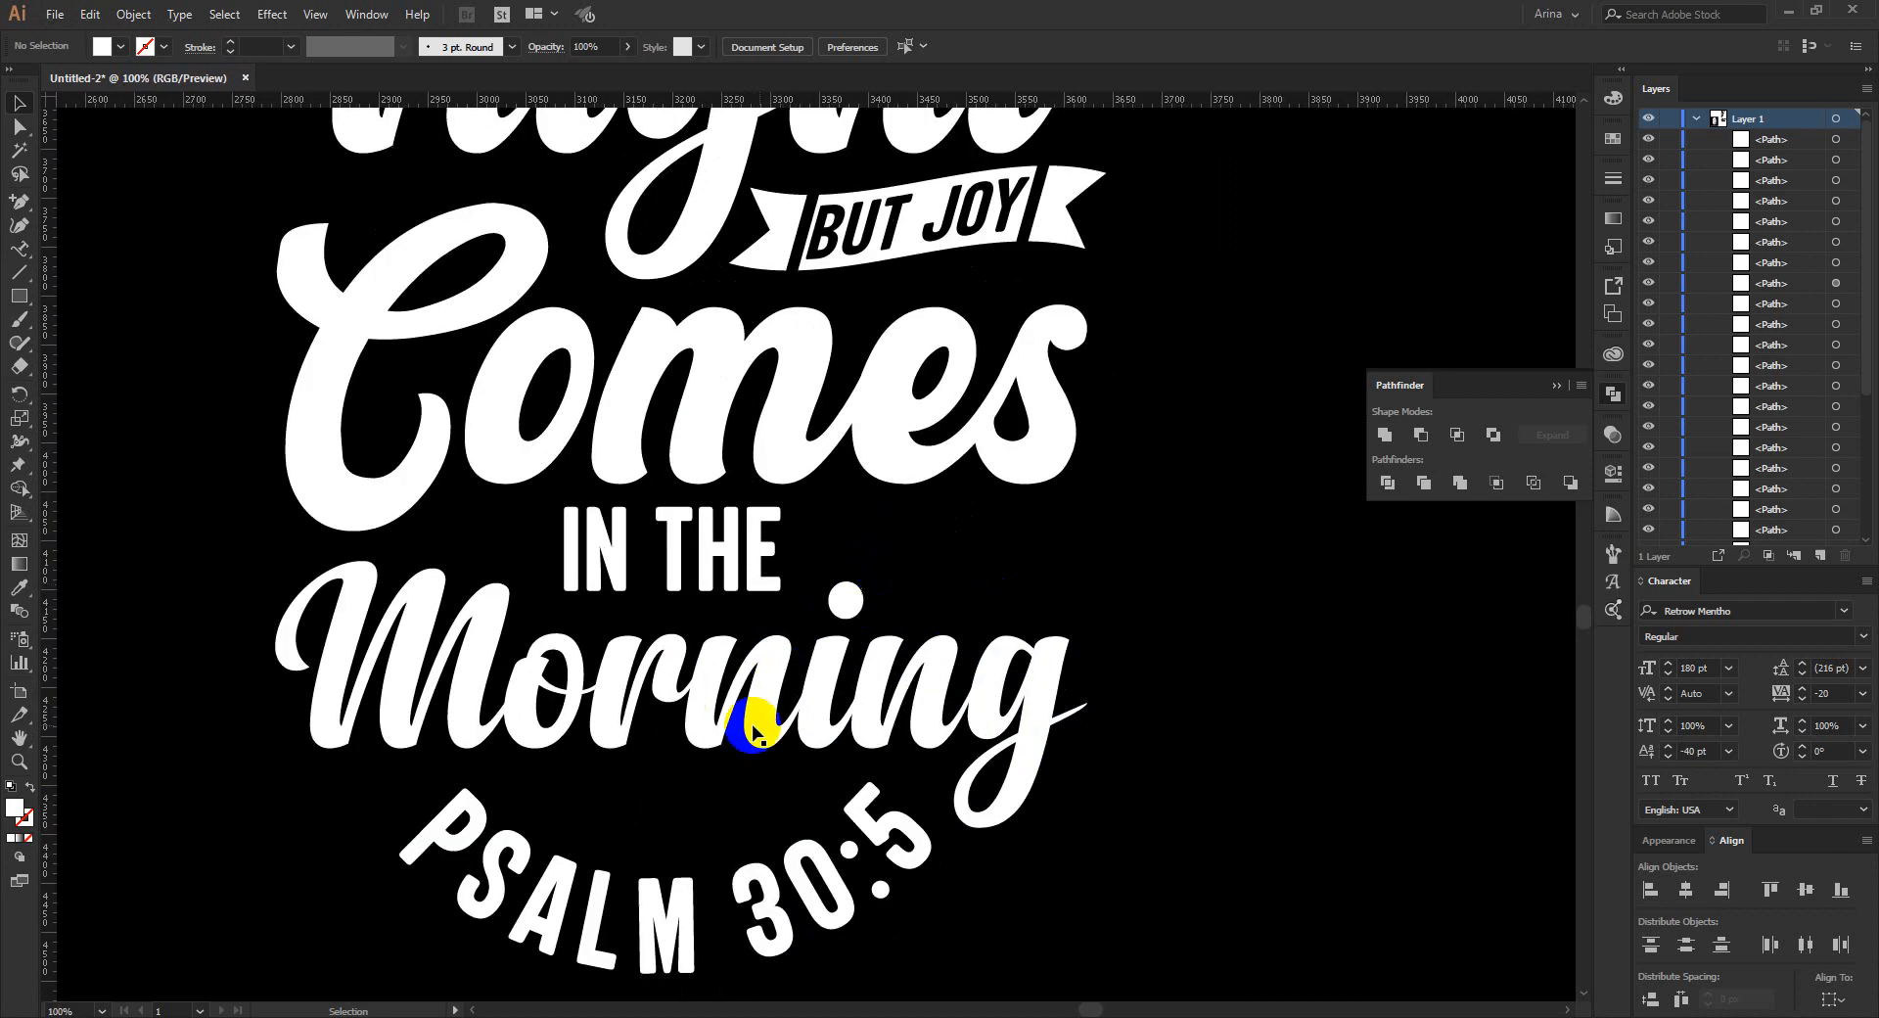
click(705, 742)
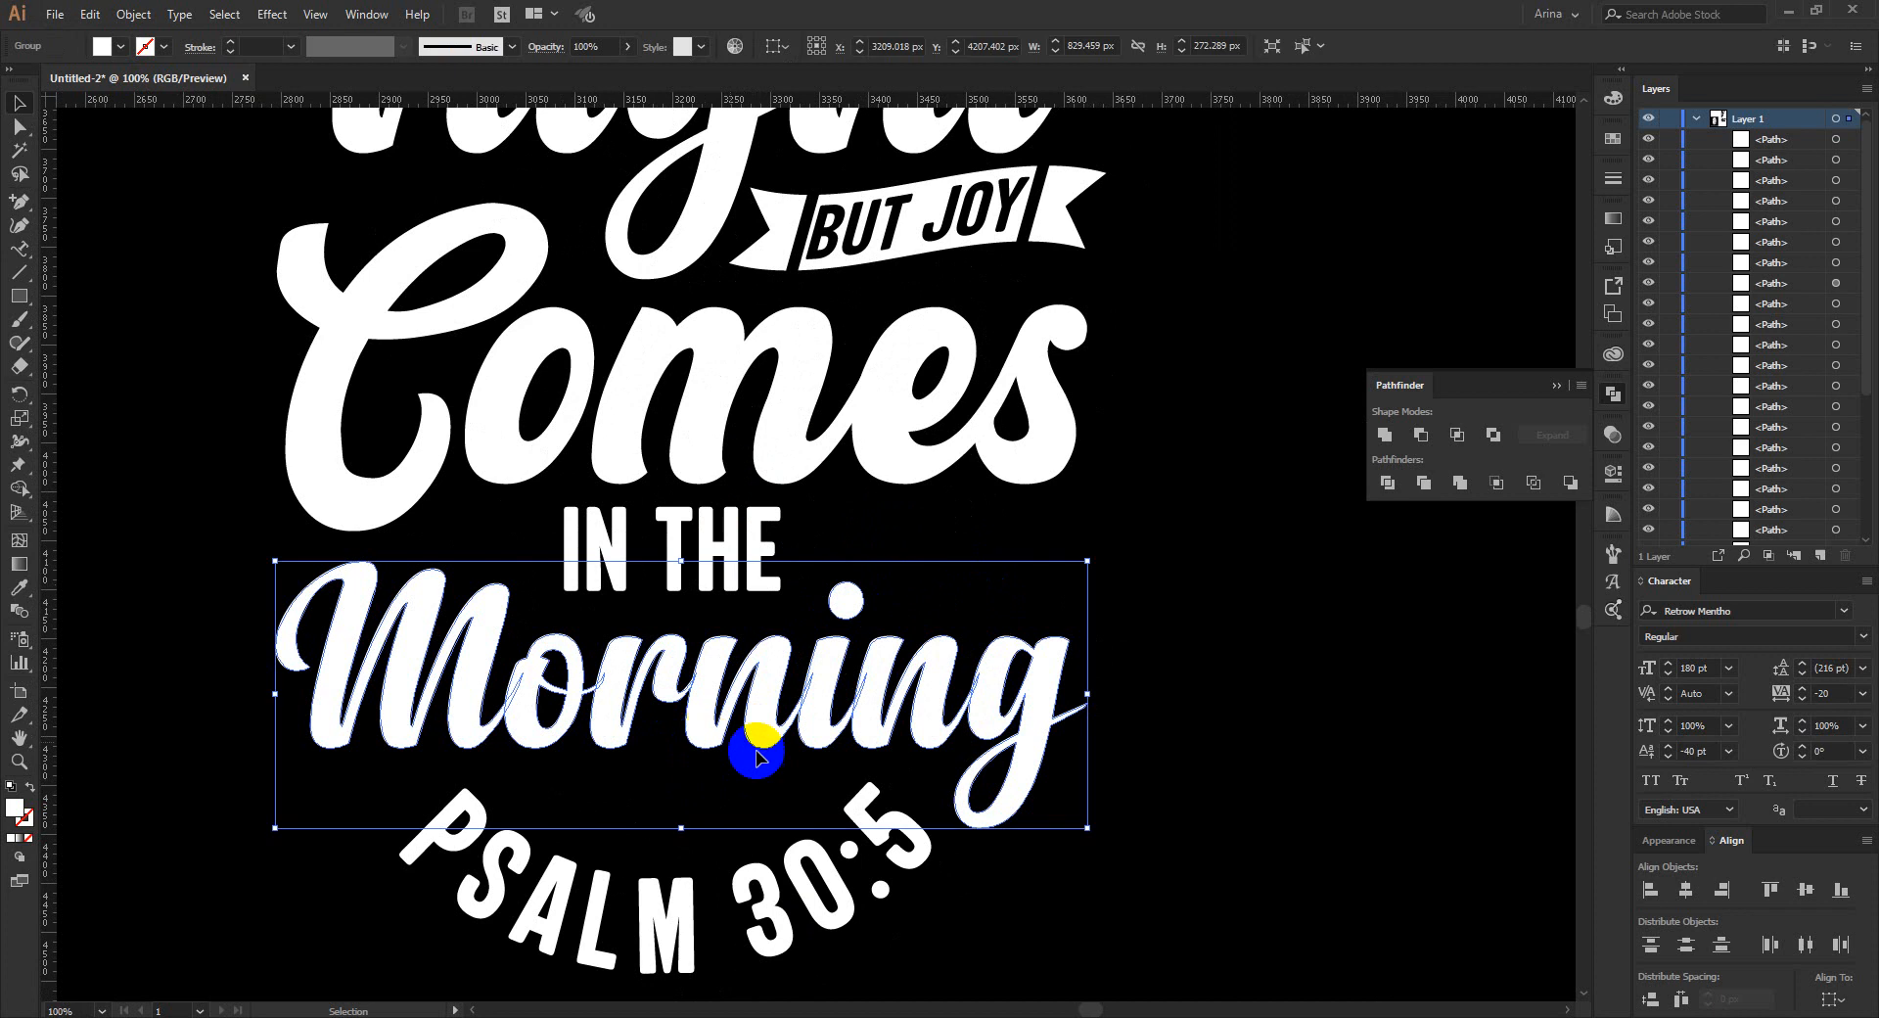
click(1262, 839)
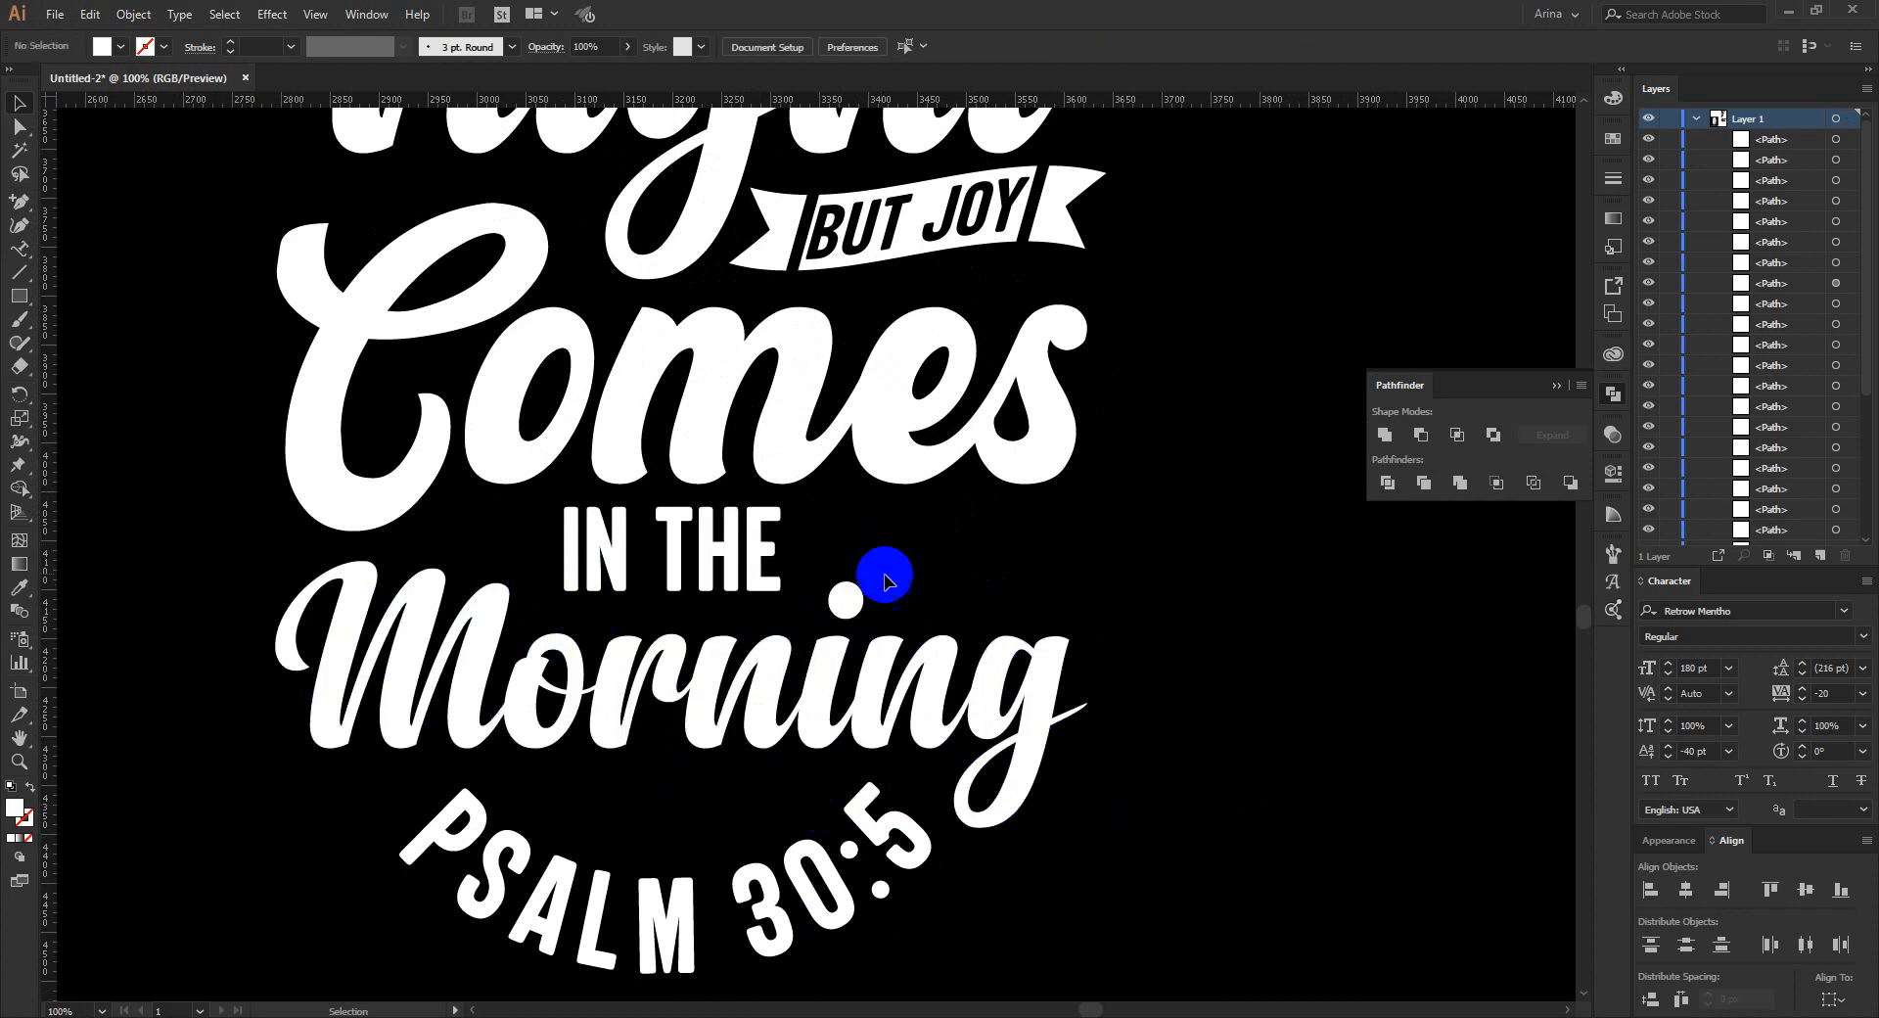
scroll(902, 641, down, 1)
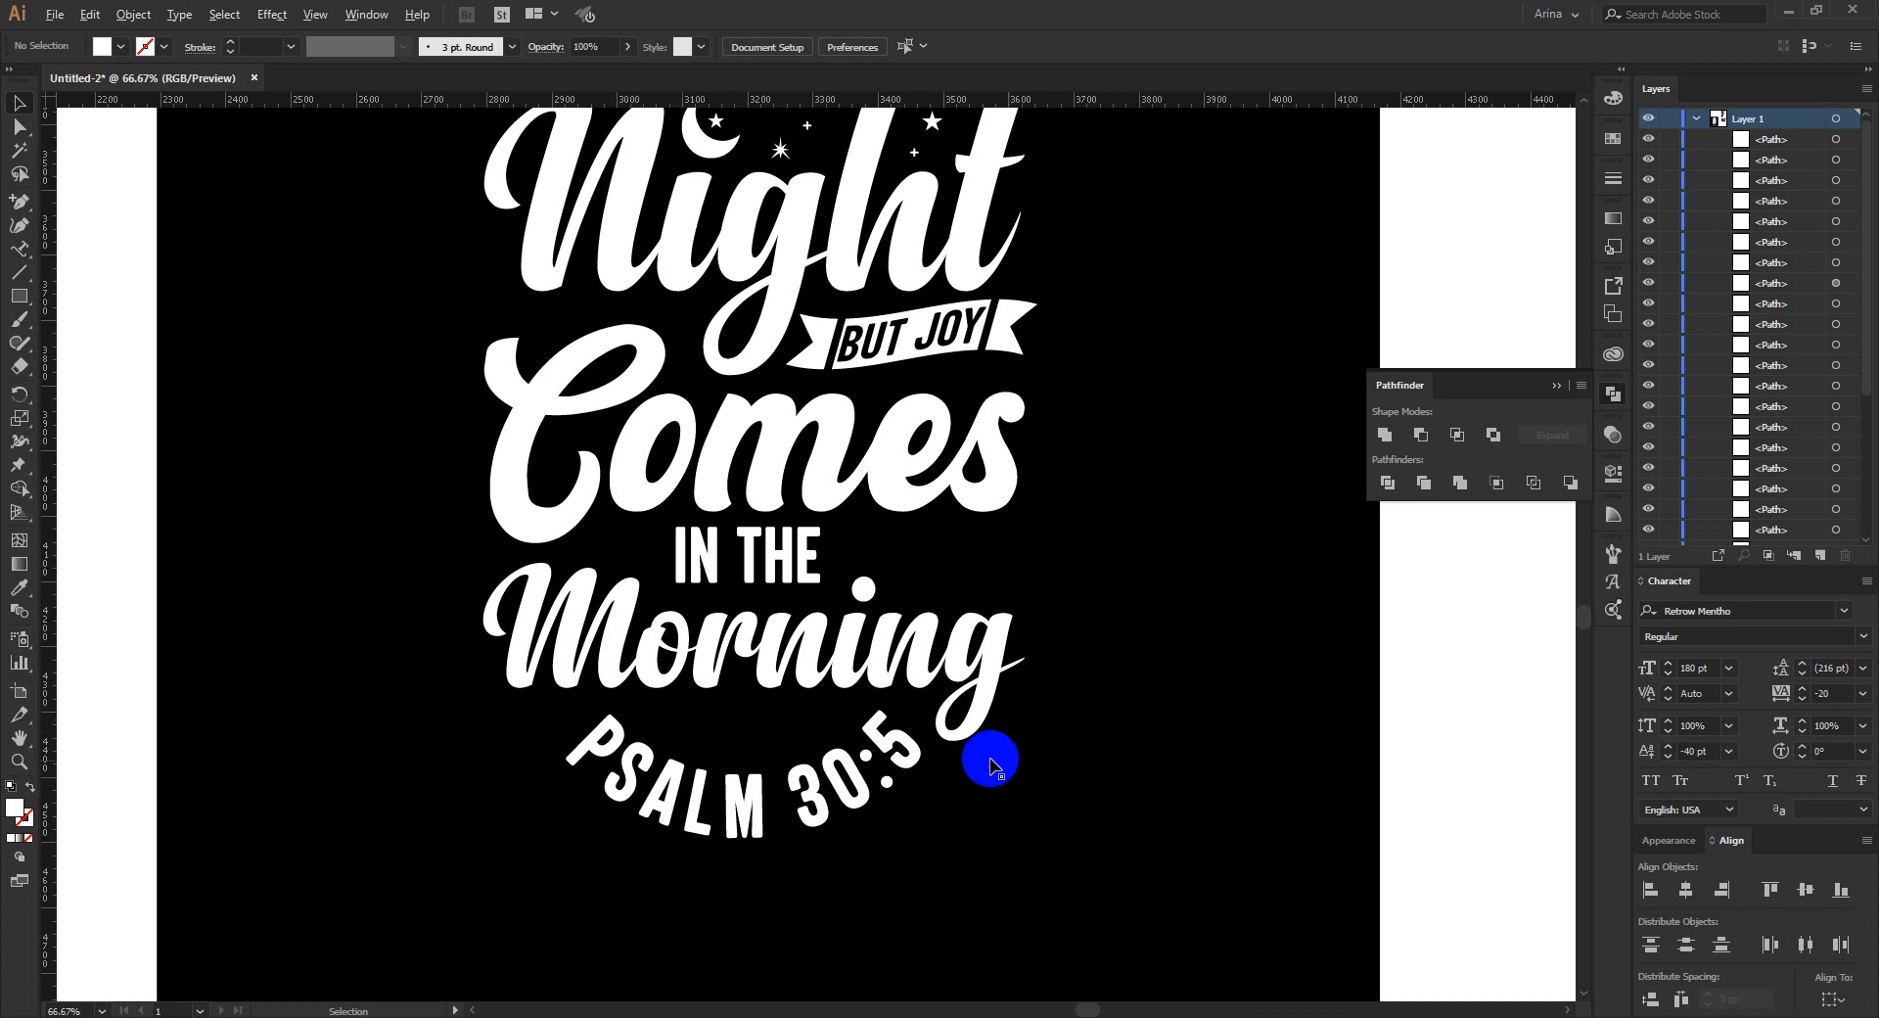
Draw a circle about 271 px in diameter over "Morning" and change it to a white outline without fill.
key(alt)
drag(21, 303, 76, 341)
drag(737, 675, 830, 685)
key(v)
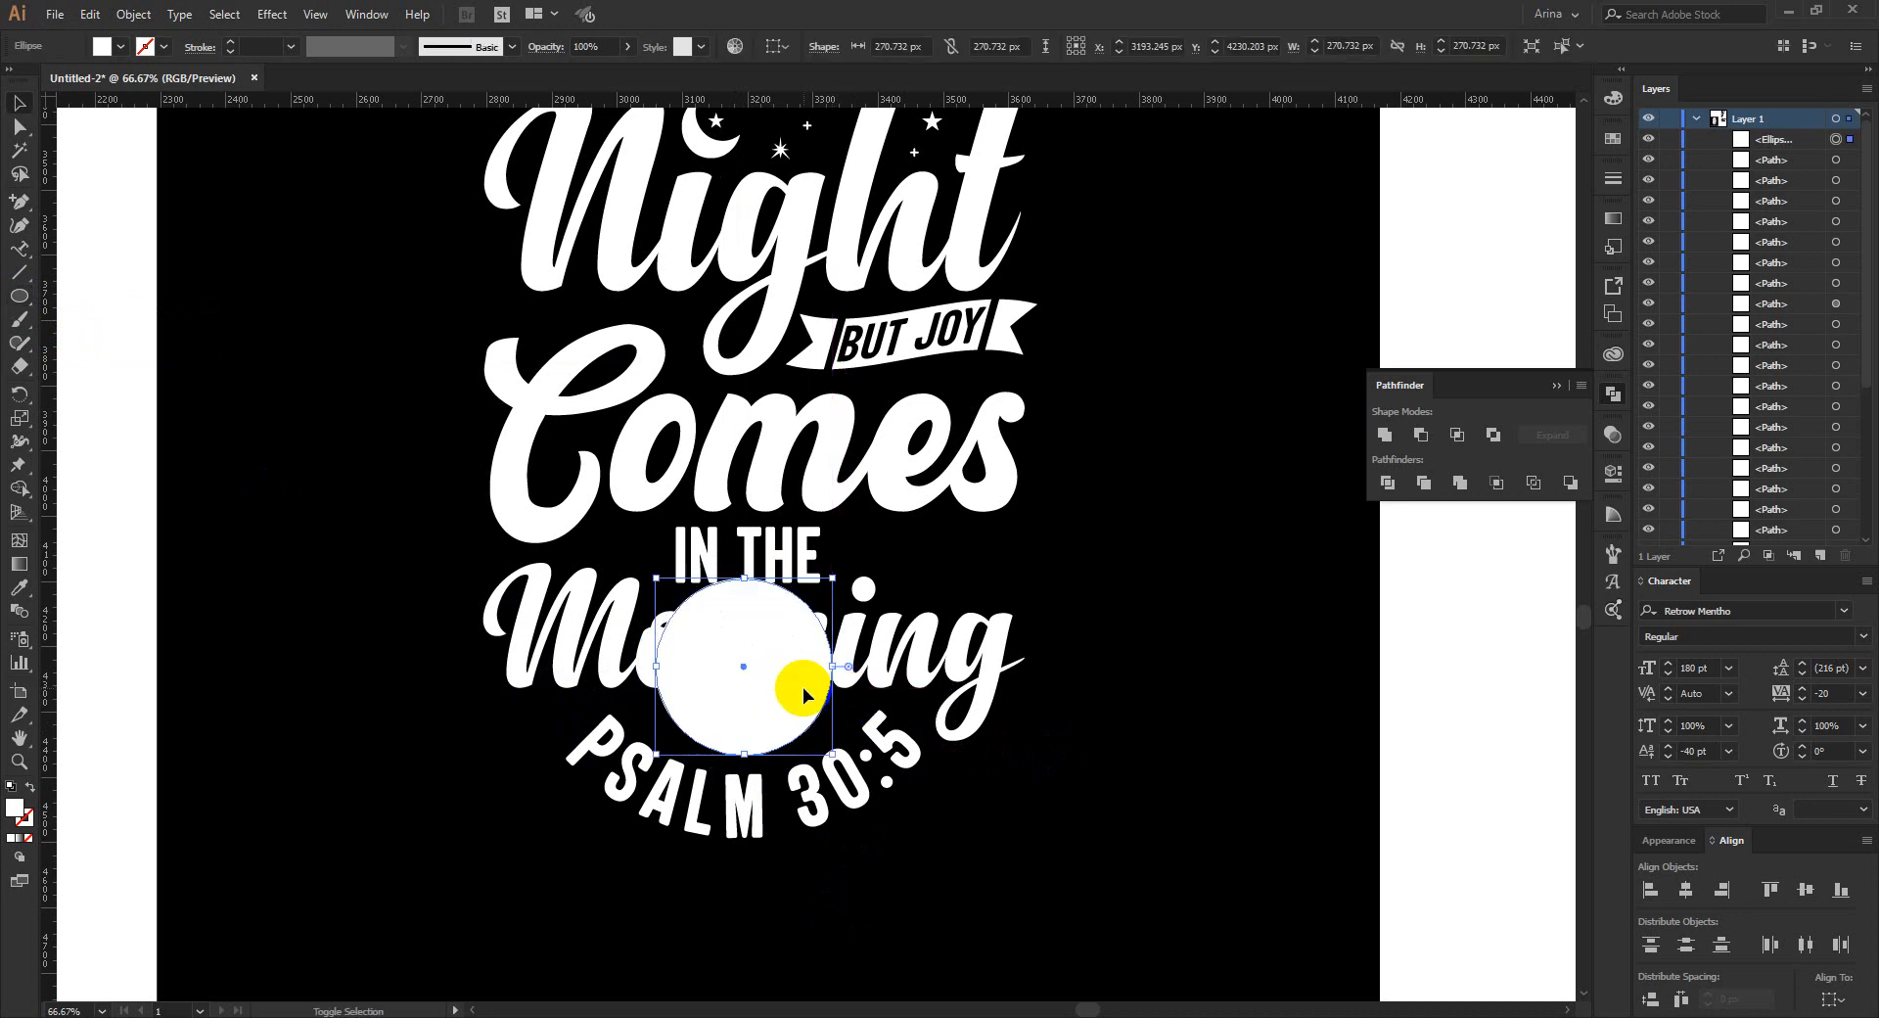
key(shift+x)
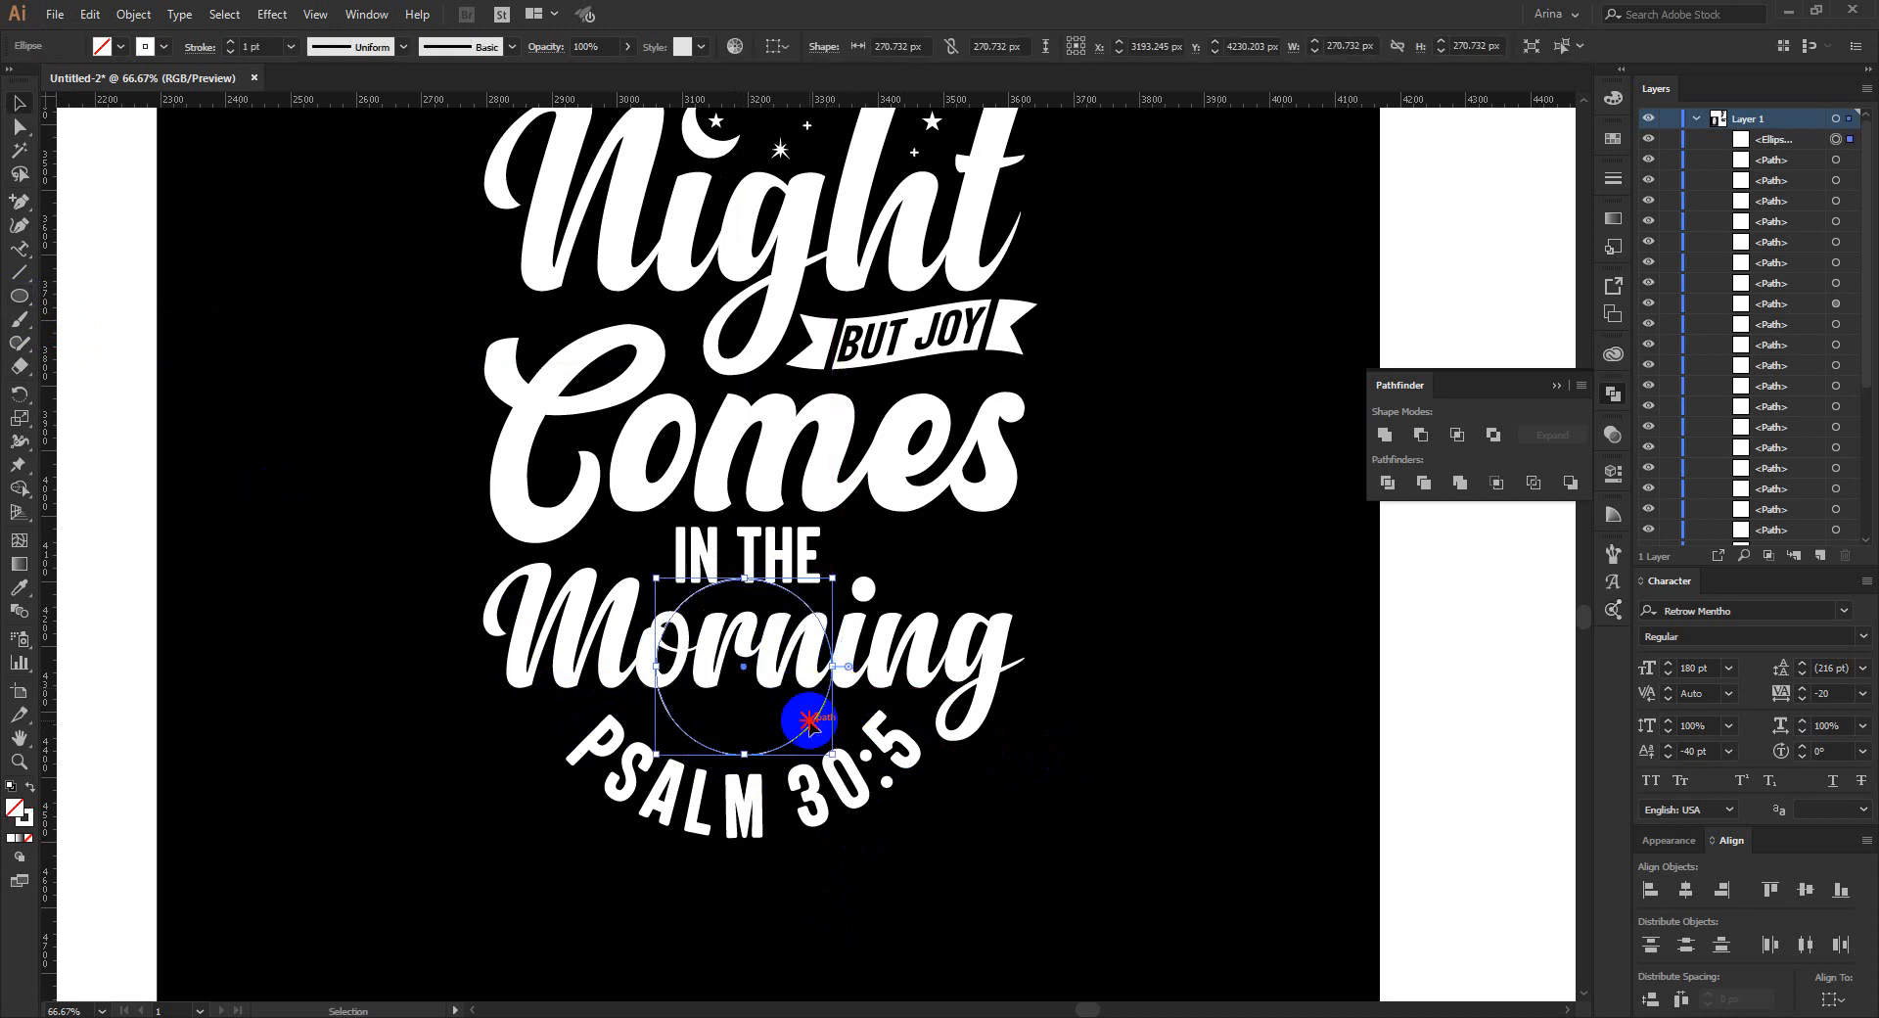
Reposition the outlined circle over the middle of "Morning", with its lower edge reaching just above "PSALM 30:5".
drag(809, 722, 1224, 855)
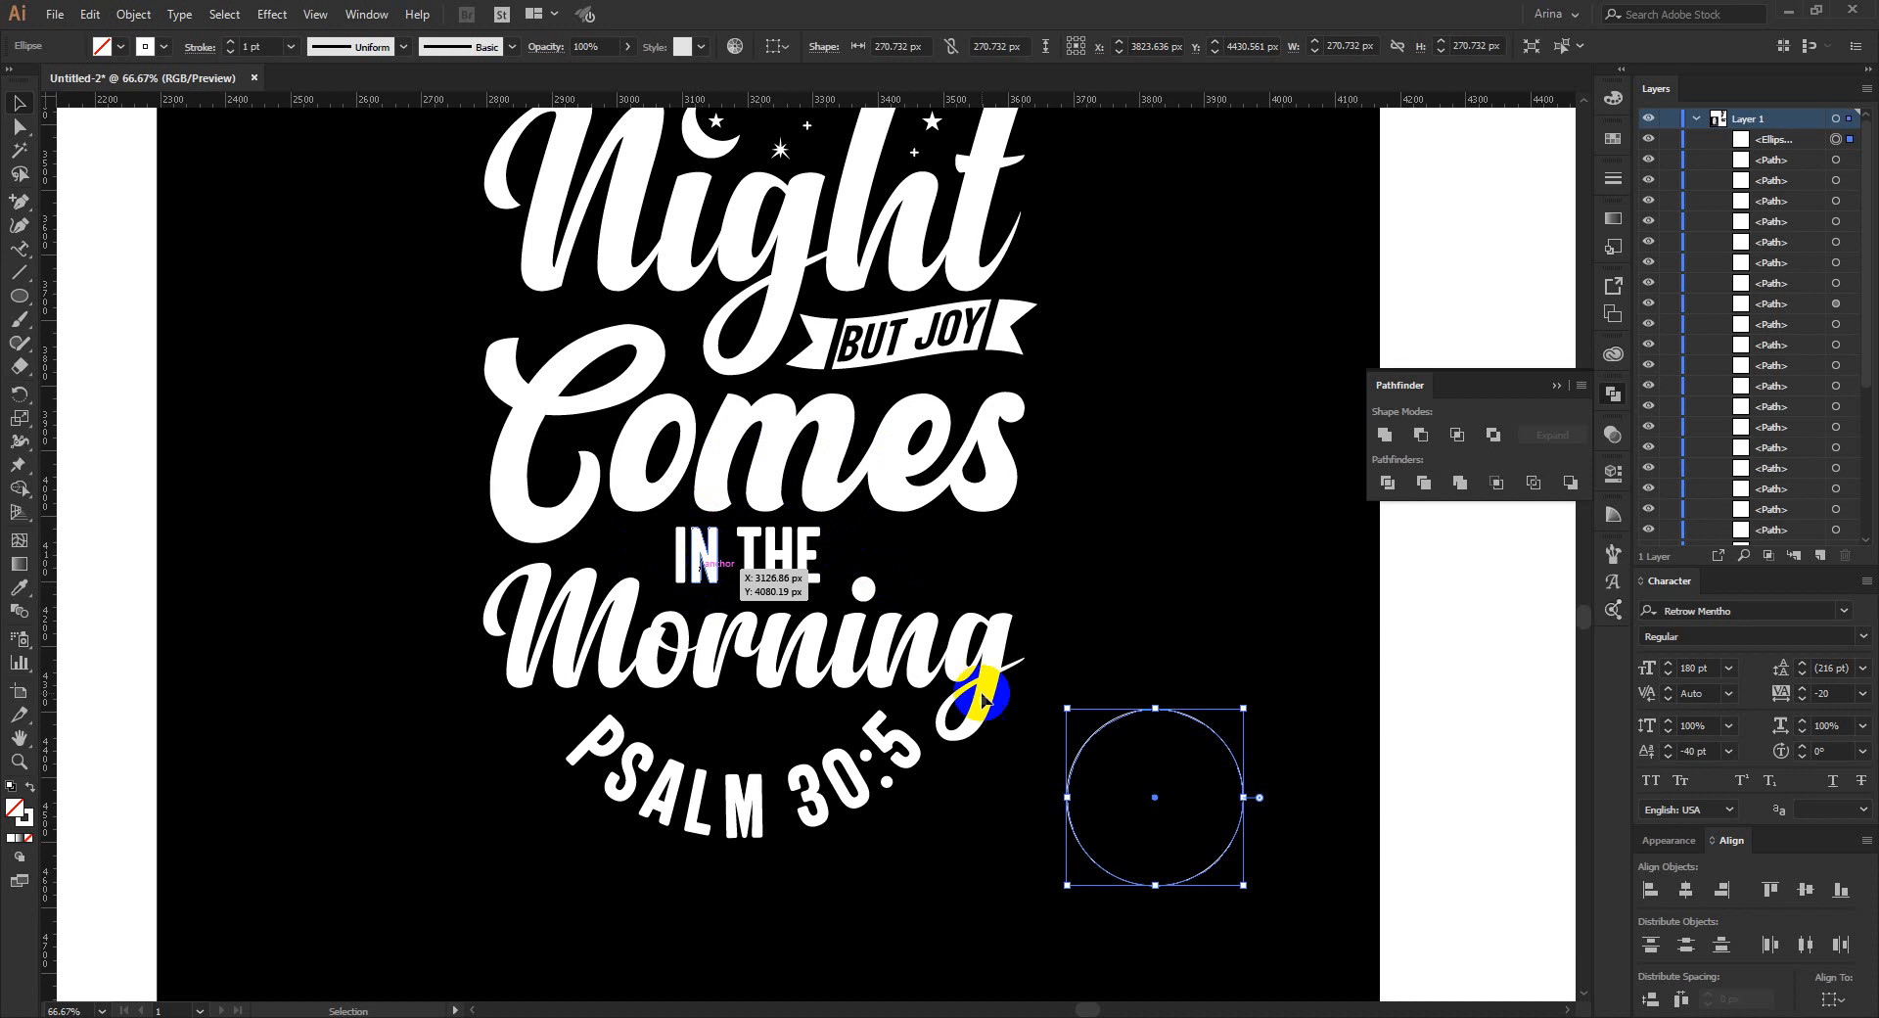
drag(1235, 844, 828, 685)
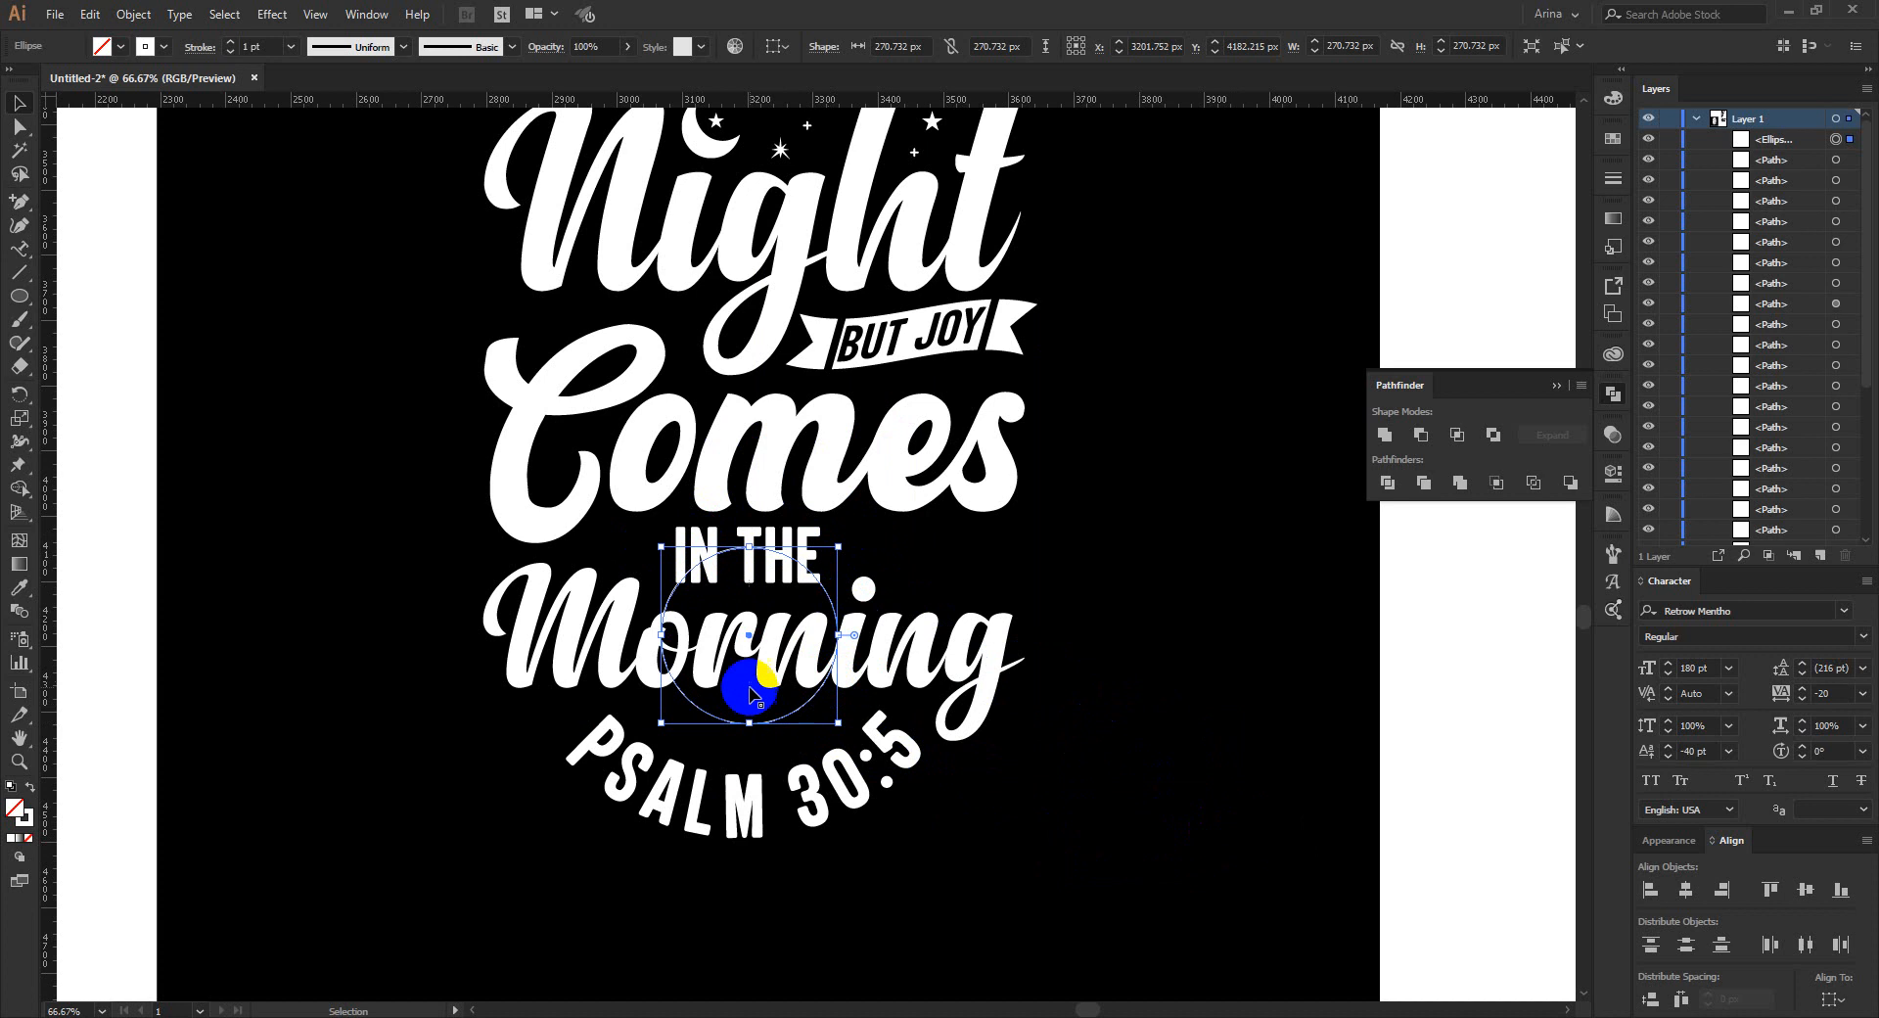
click(431, 695)
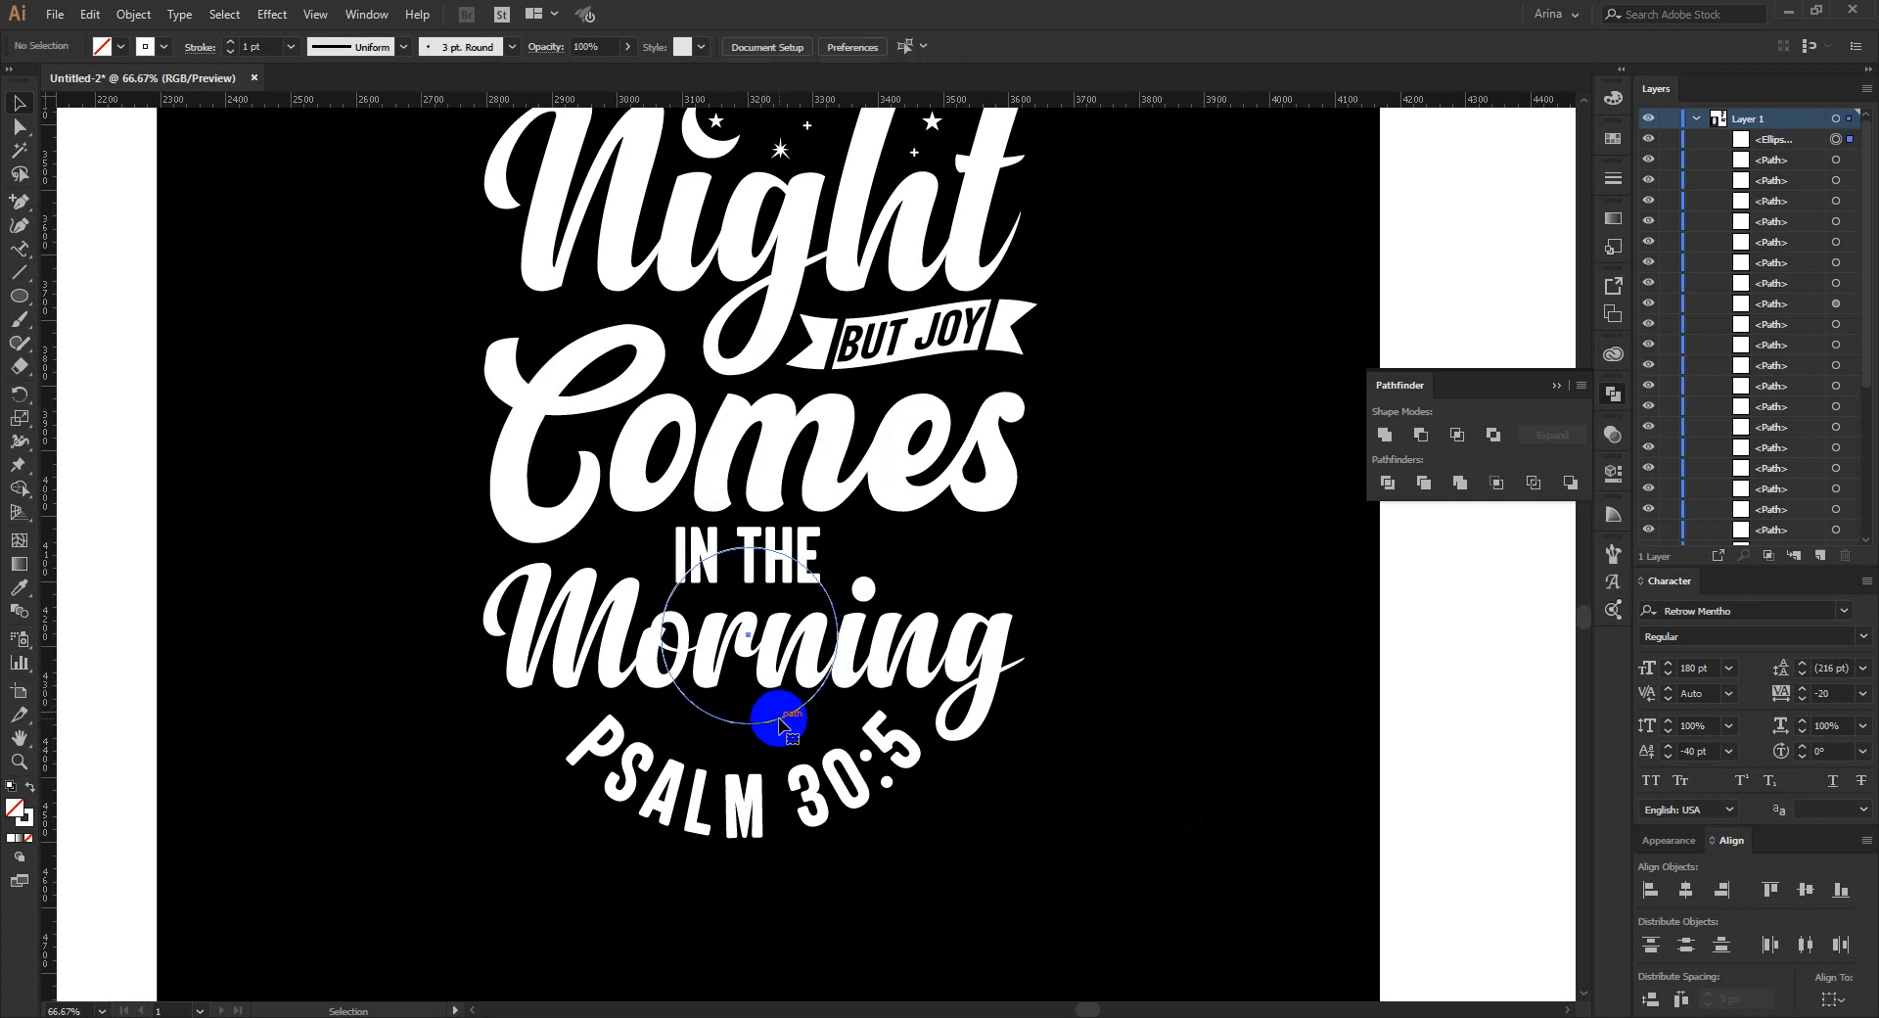
click(780, 723)
key(Down)
key(Down)
key(Down)
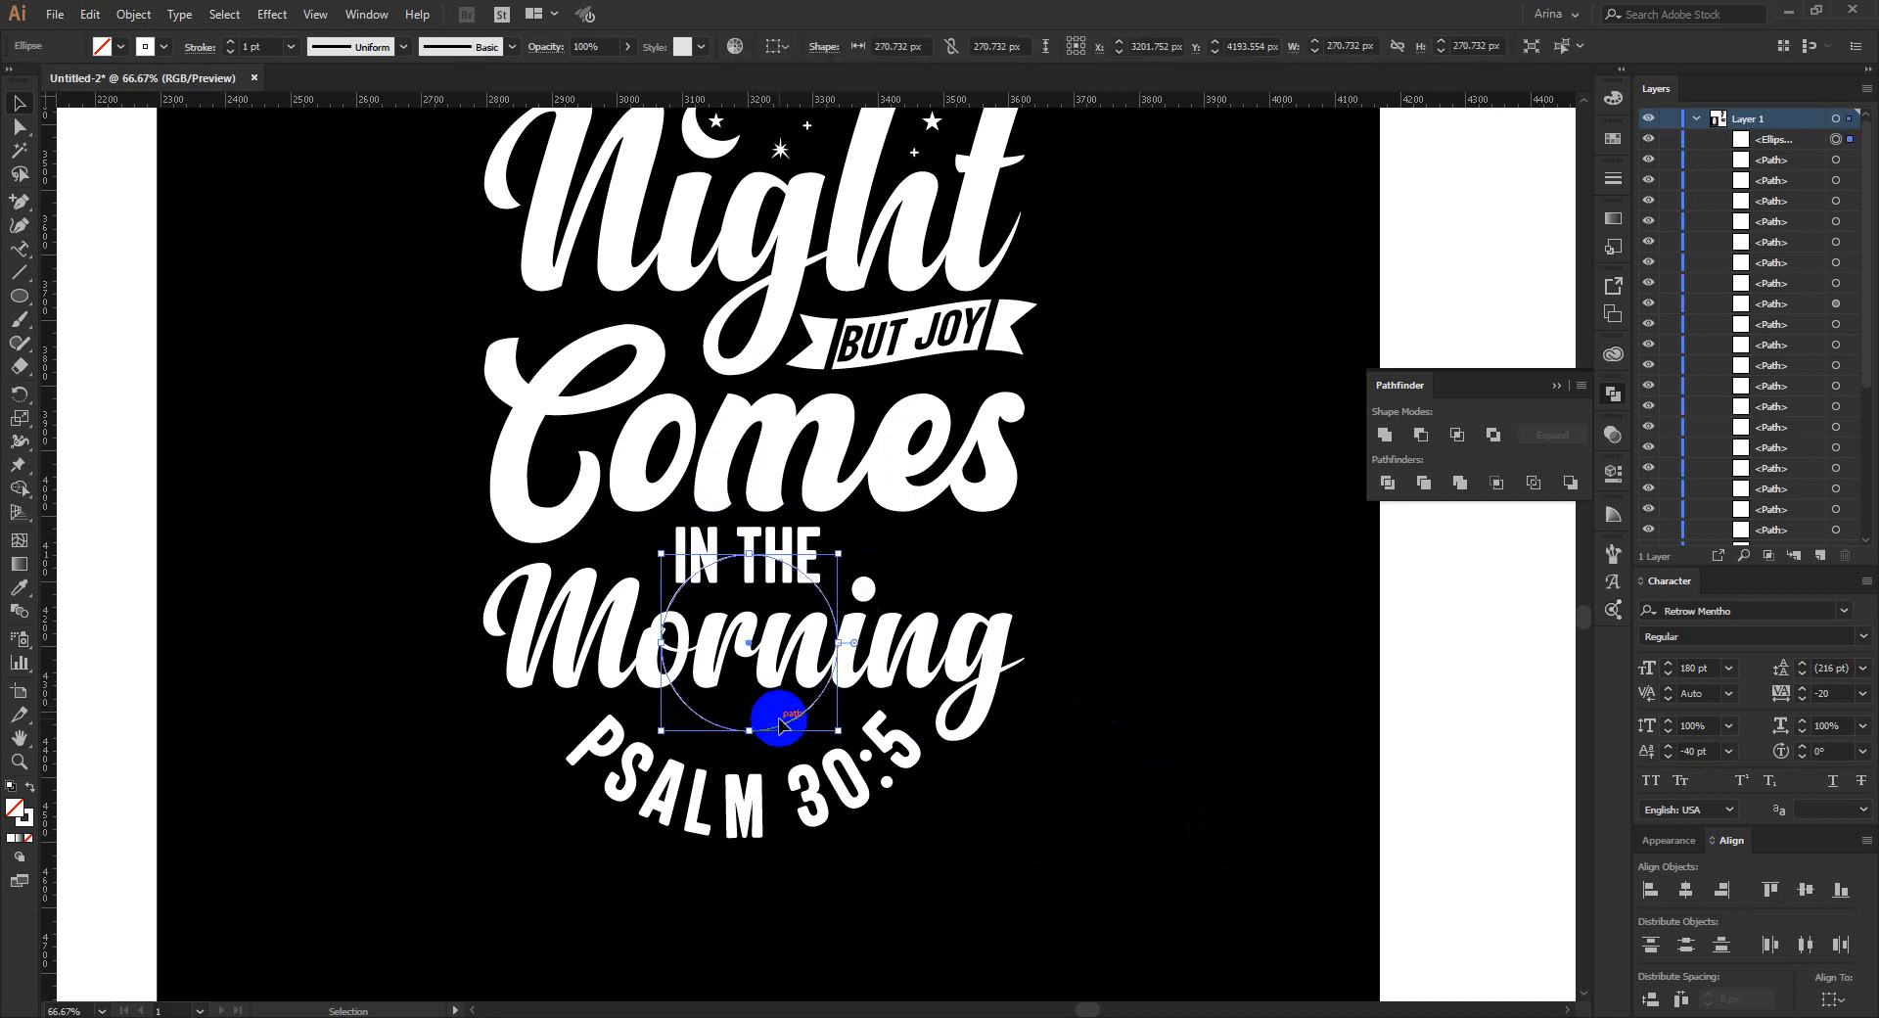
click(525, 741)
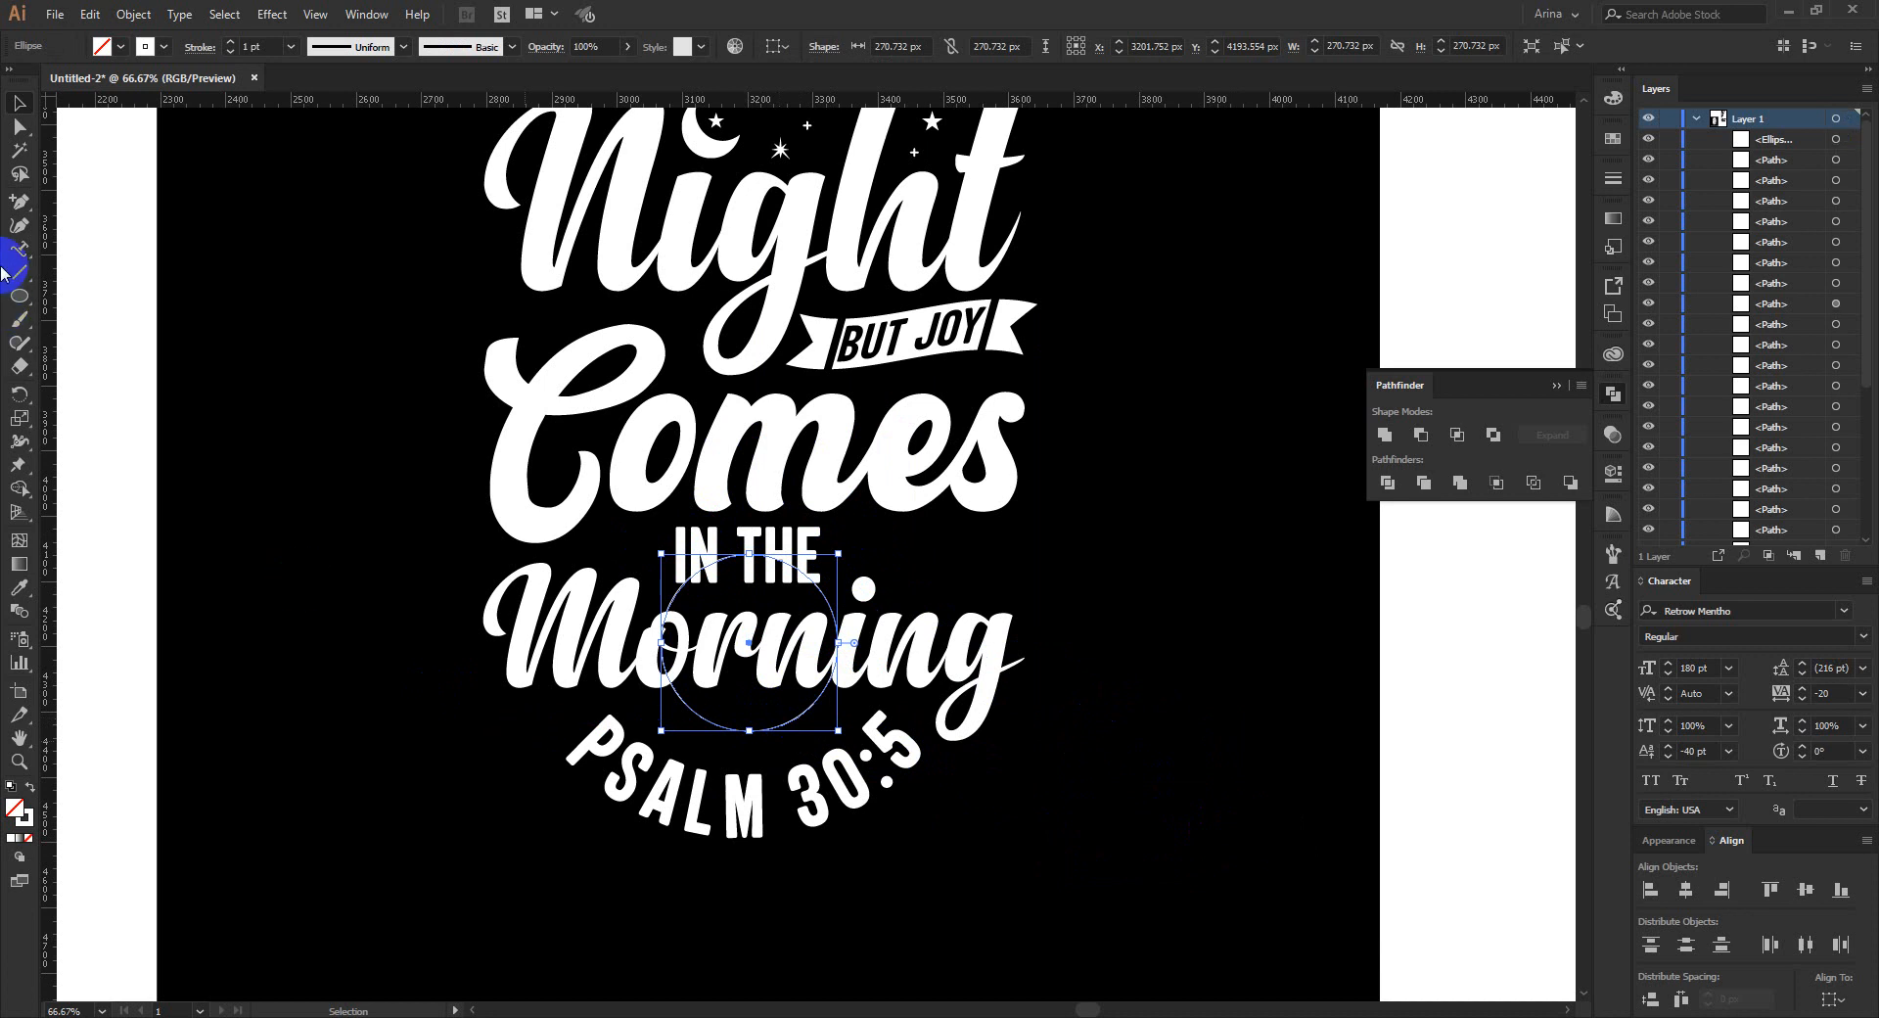
Draw a horizontal line about 249 px long below the lettering and give it a 5 pt stroke with round caps.
click(21, 203)
click(320, 836)
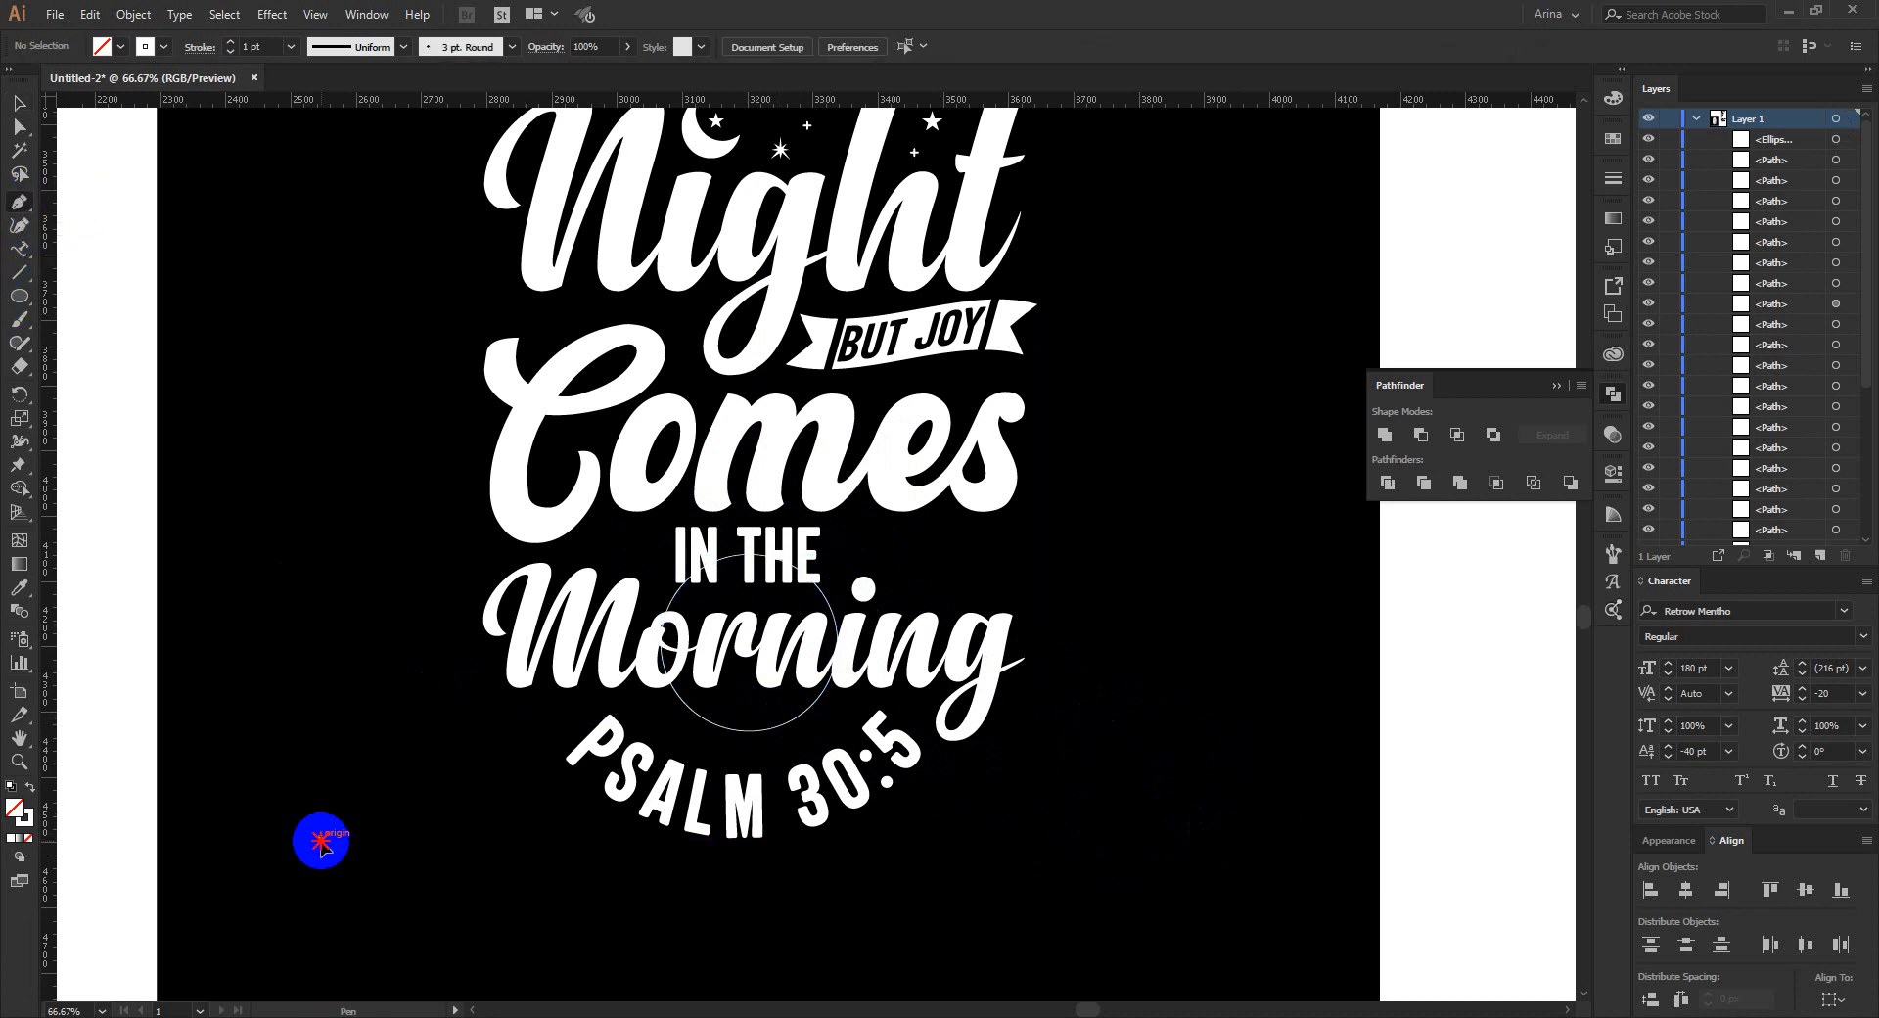
click(485, 837)
key(v)
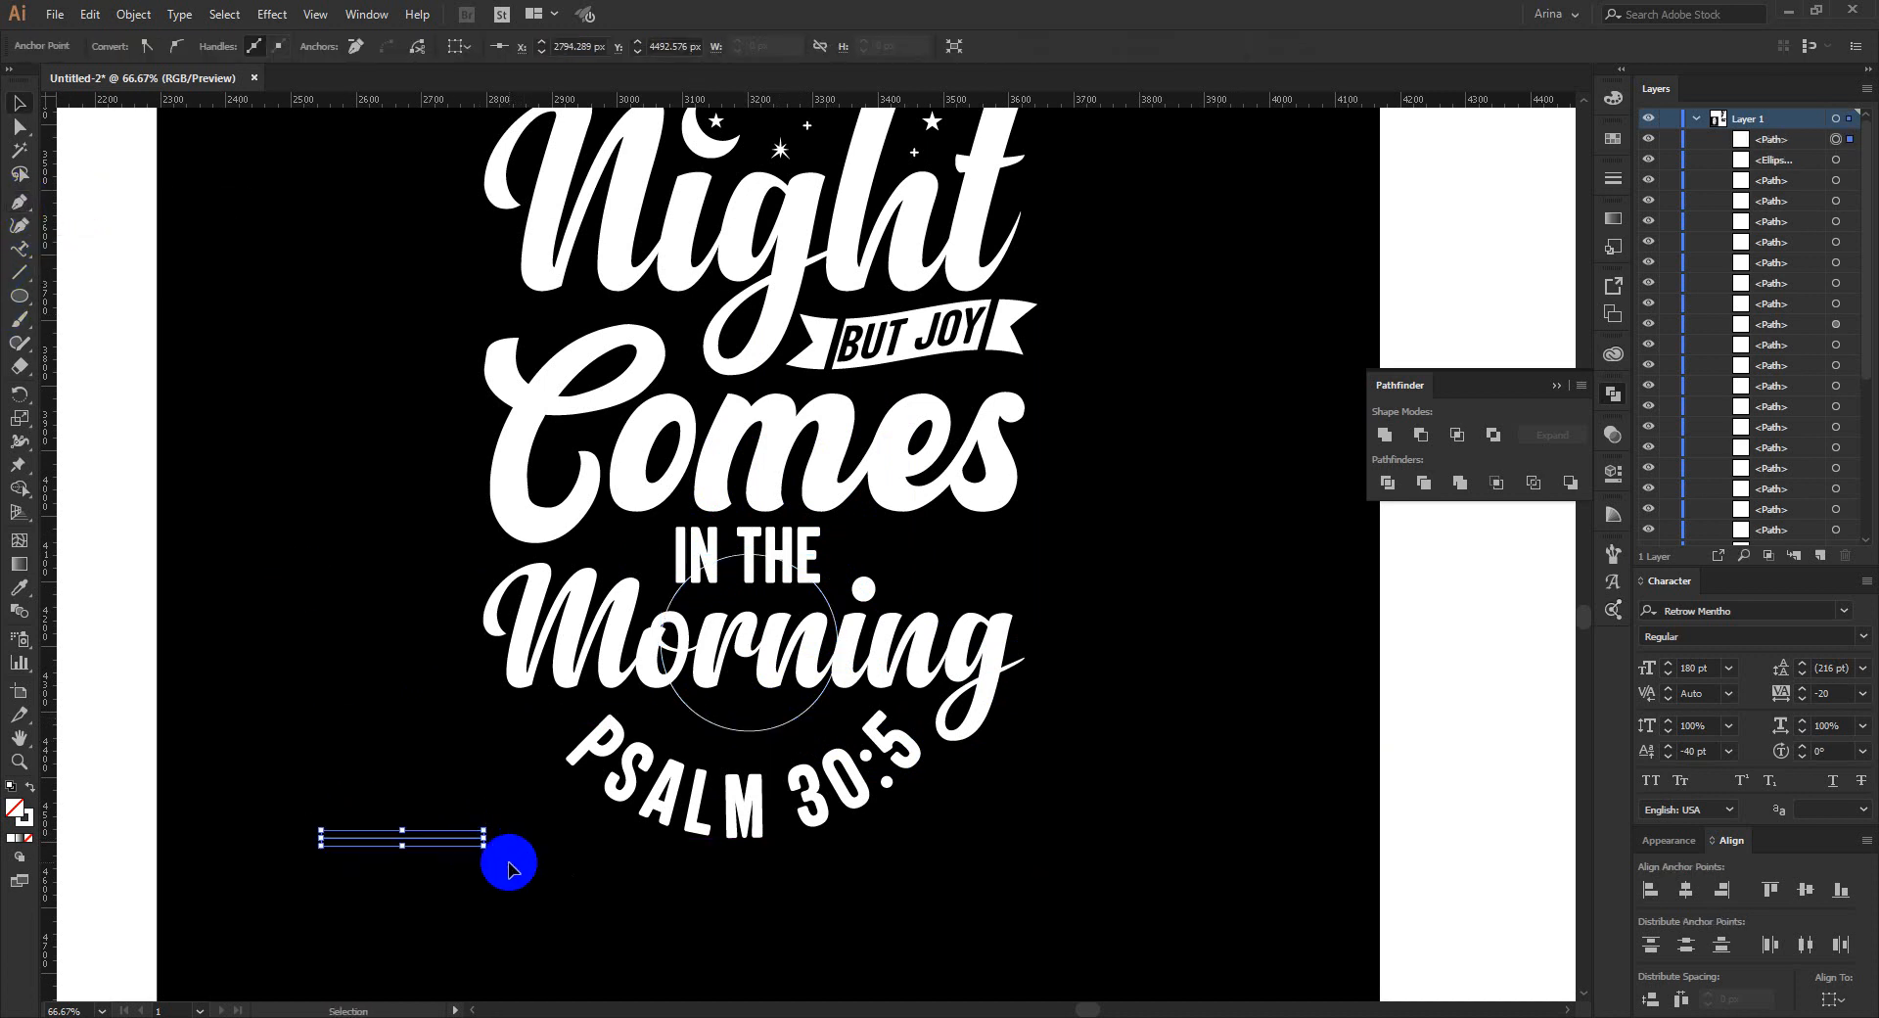
drag(343, 759, 407, 905)
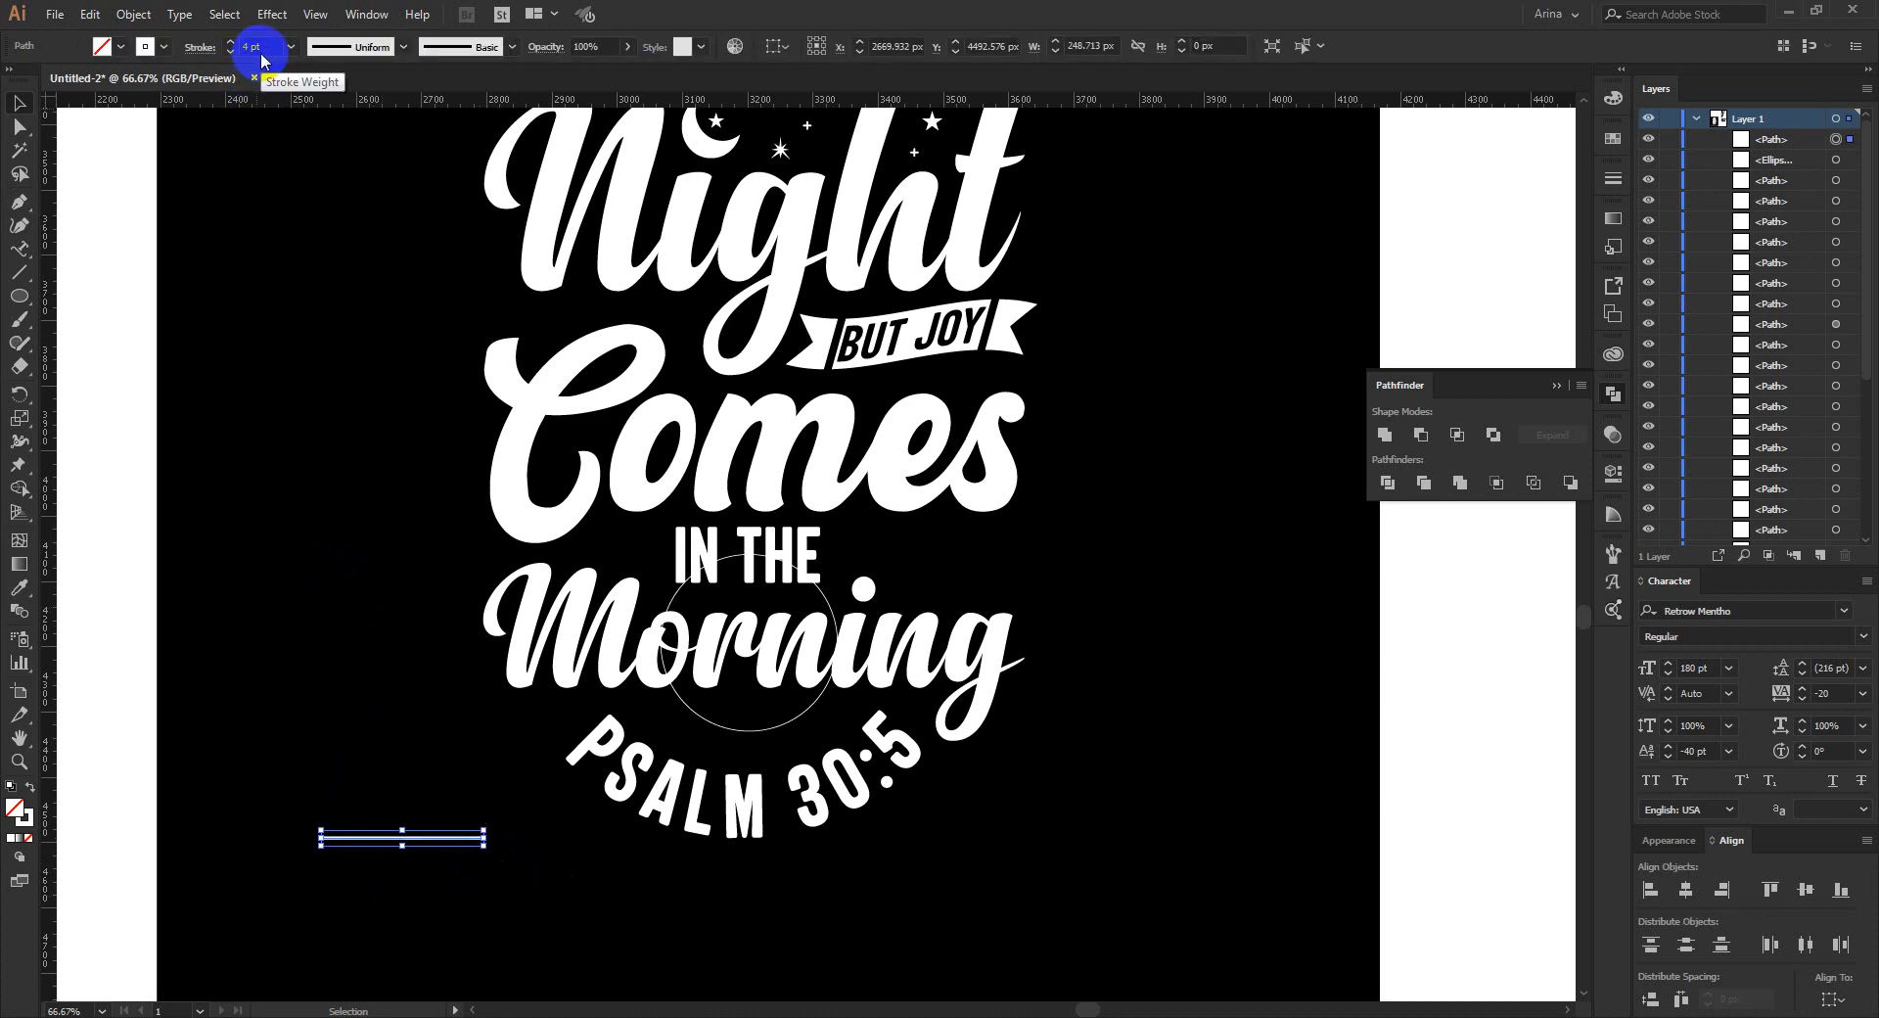
scroll(260, 52, up, 1)
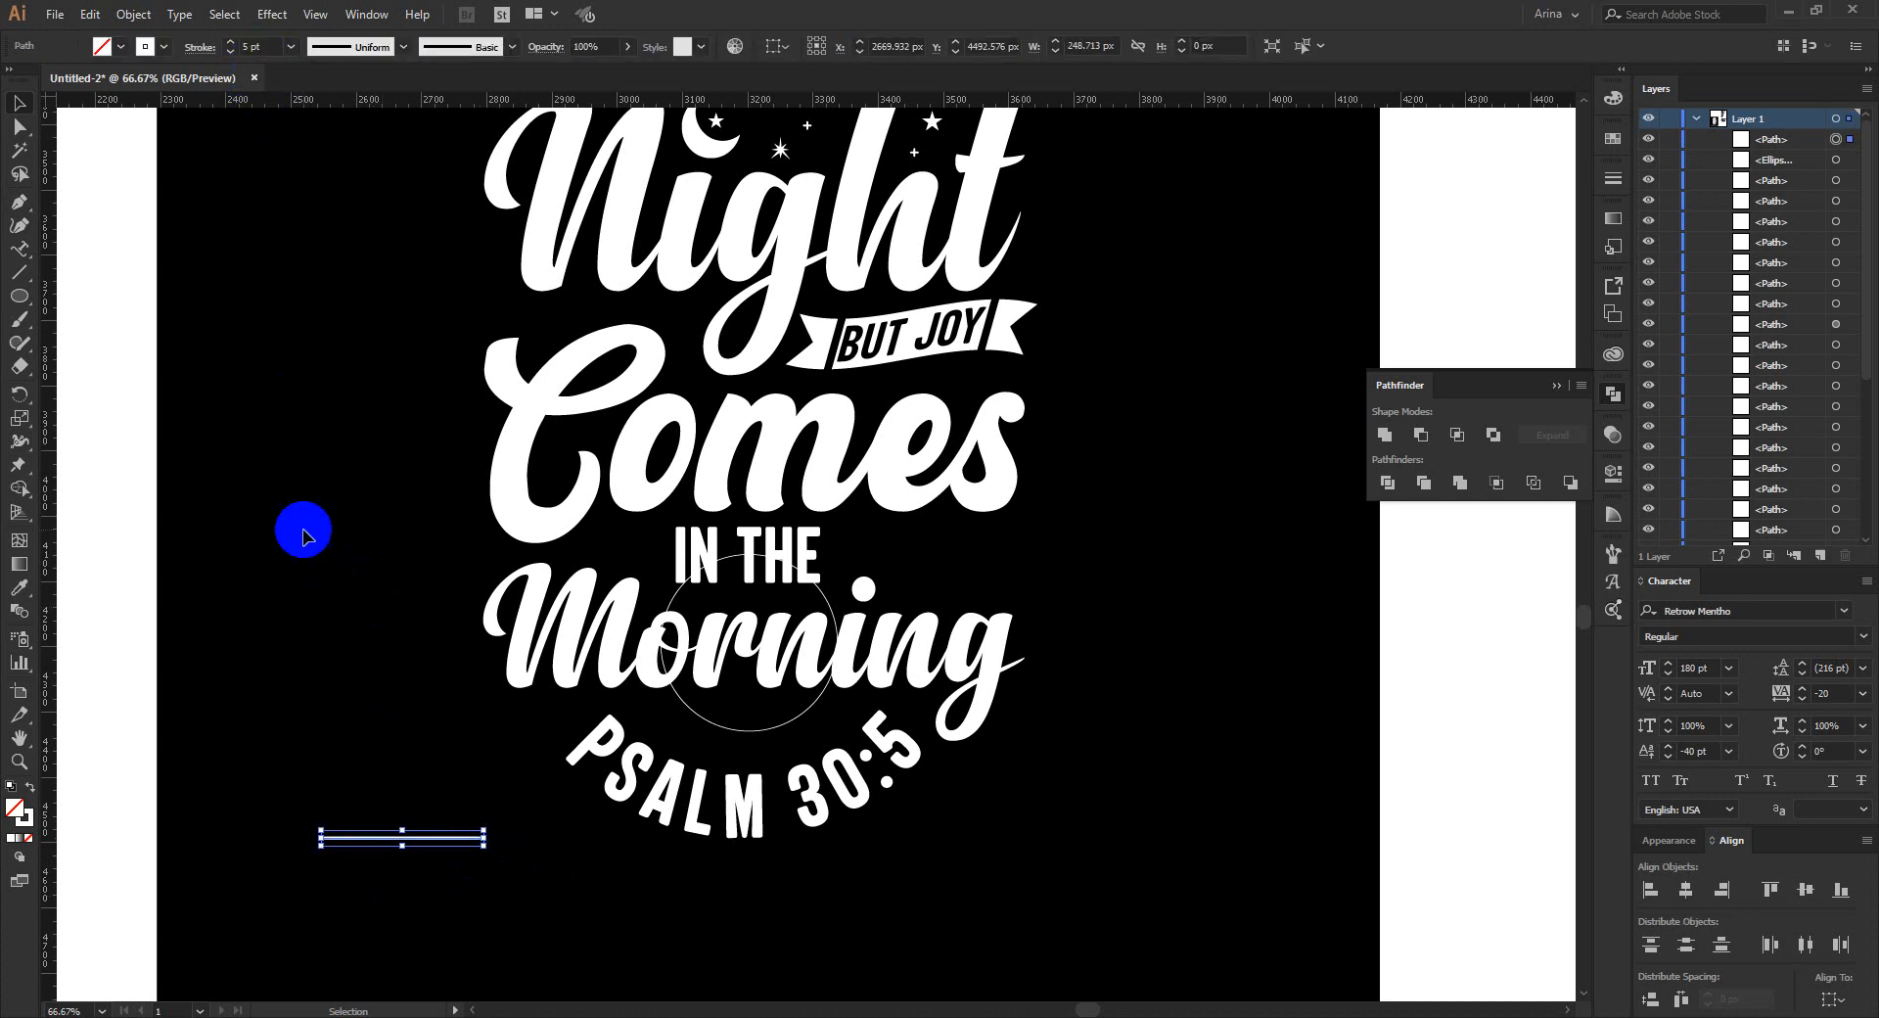
click(200, 48)
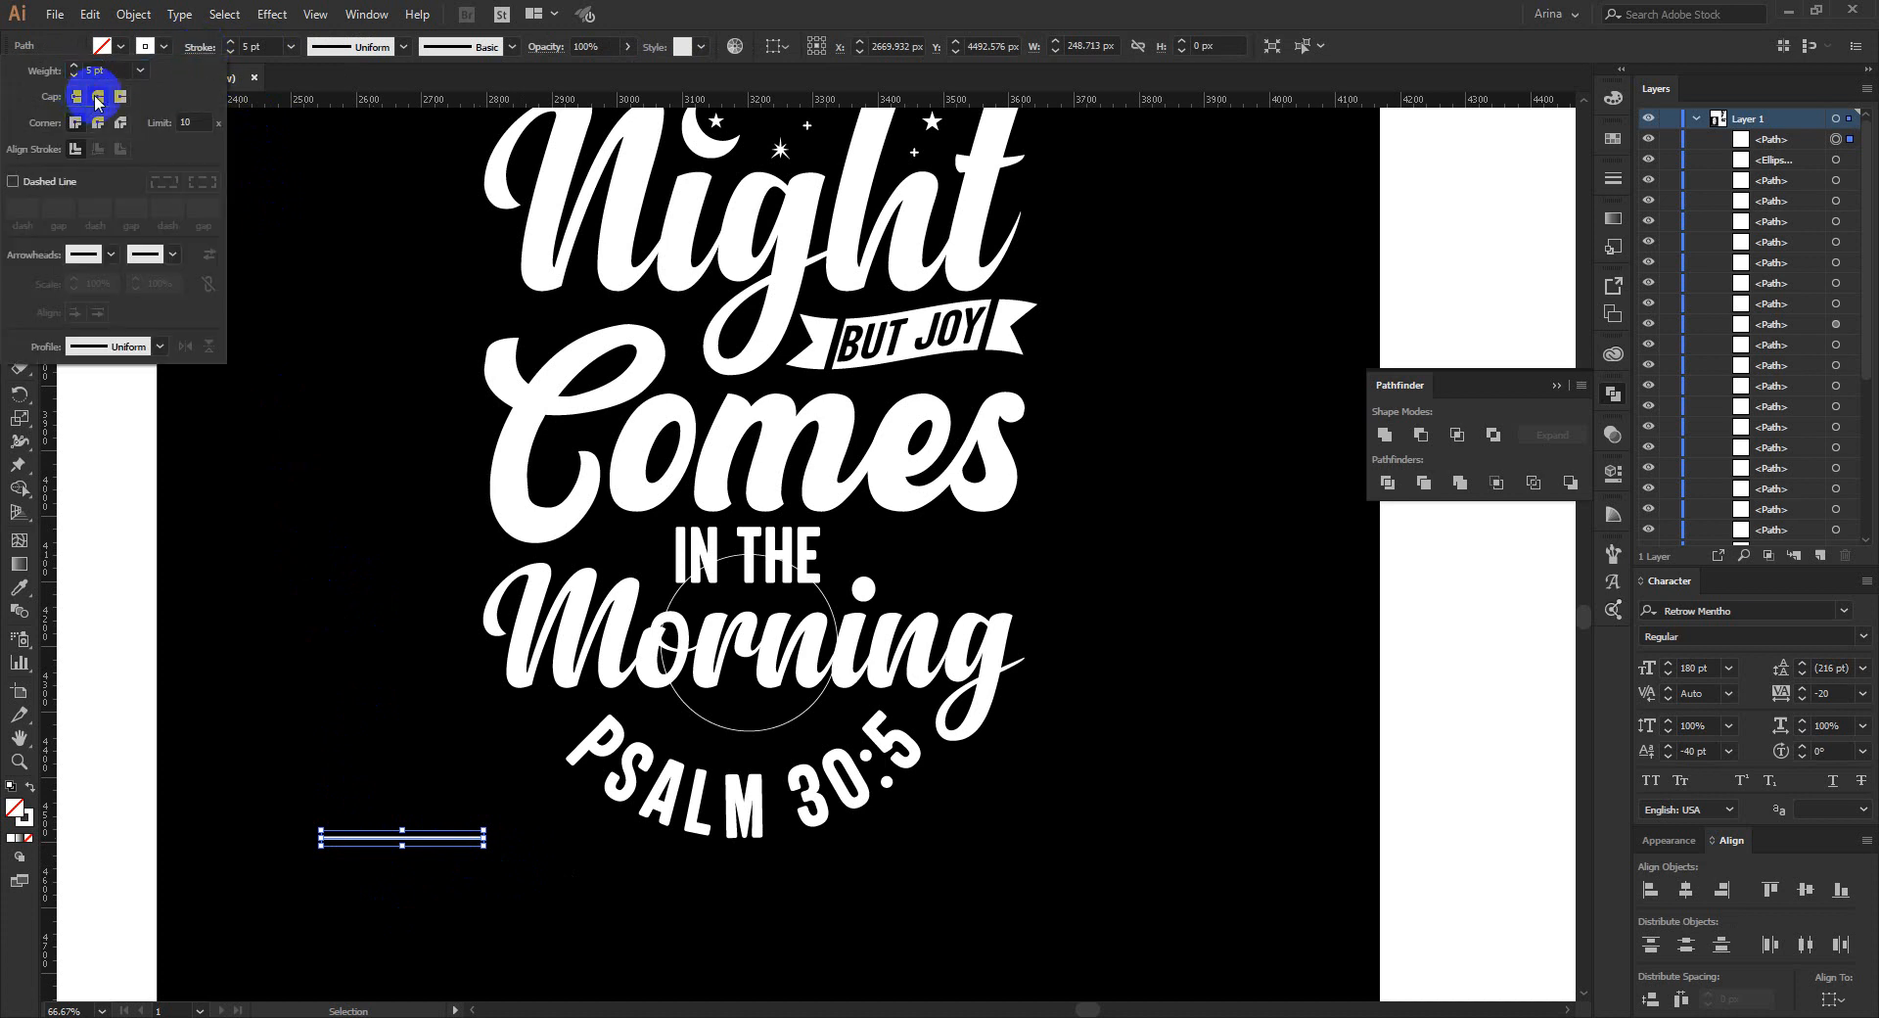
click(293, 702)
Move the line lower, duplicate it horizontally with a gap between the two, and group the pair about 729 px wide.
scroll(493, 919, down, 3)
click(448, 697)
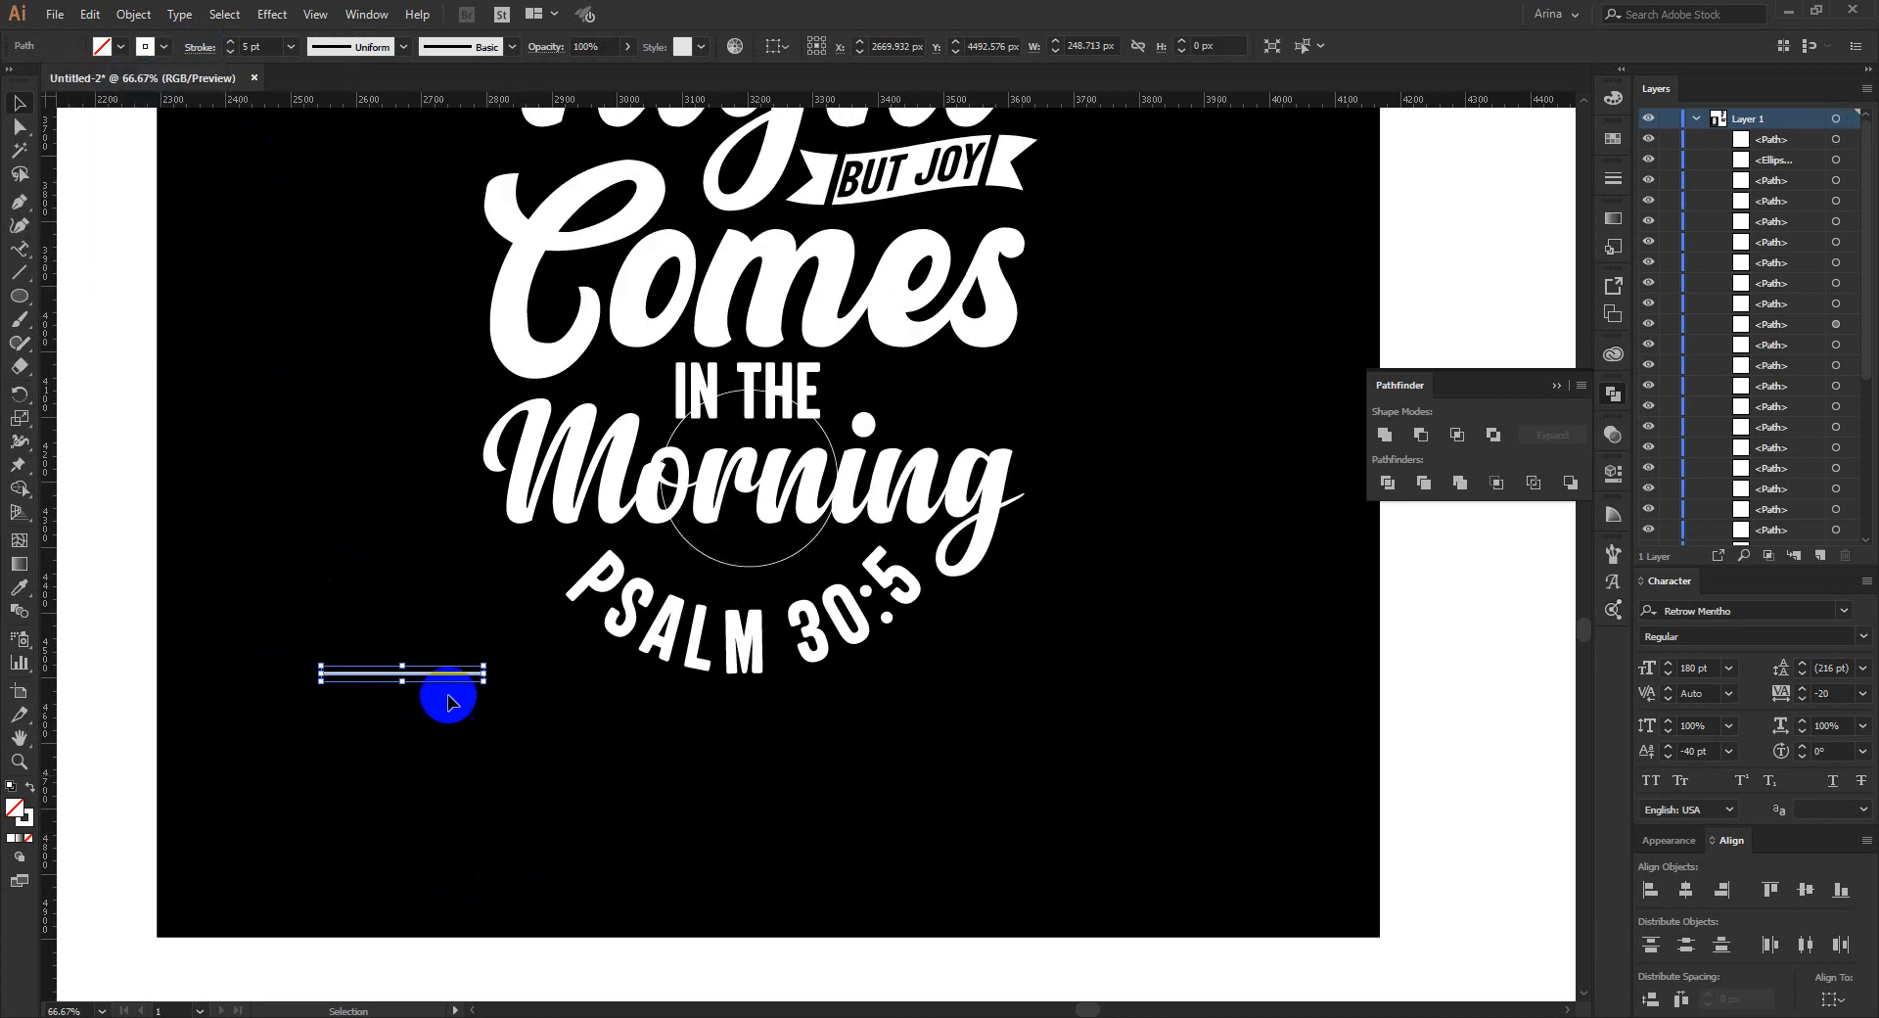
drag(439, 672, 315, 744)
key(a)
key(ctrl+g)
key(v)
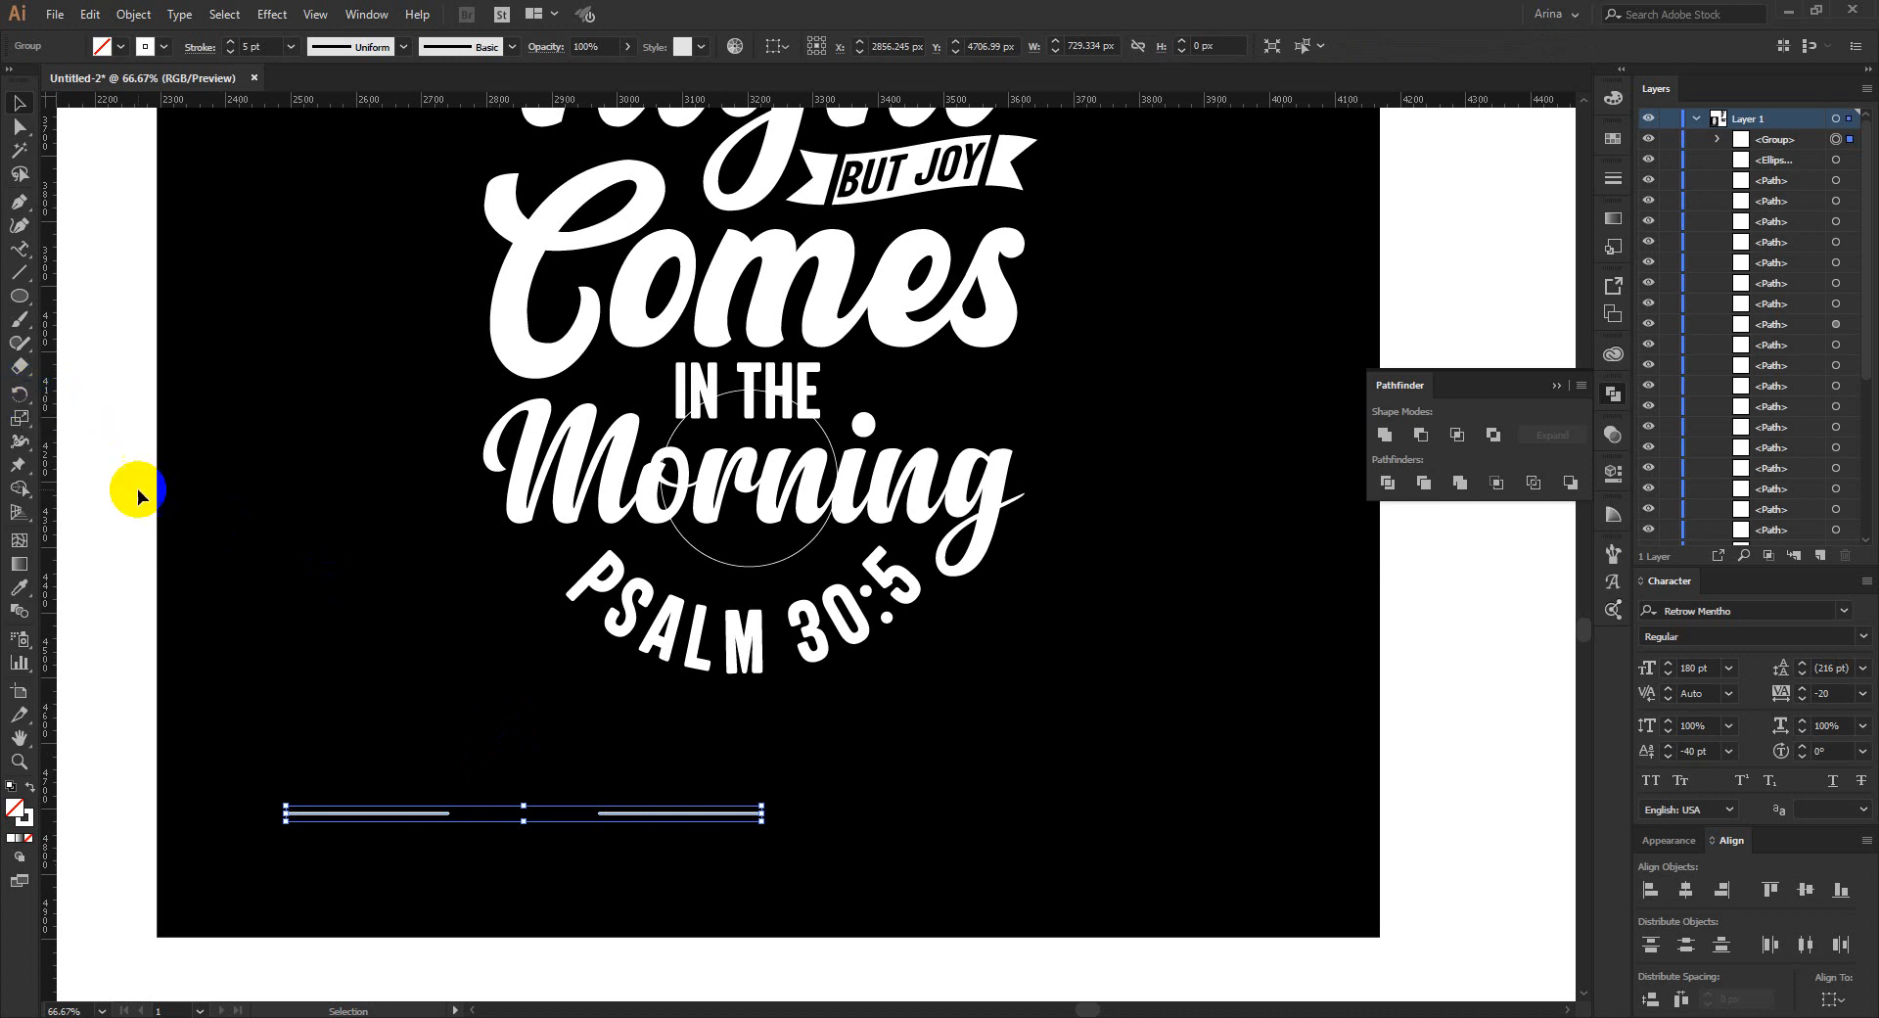
Create a copy of the line pair rotated 7° about the pair's centre.
click(19, 393)
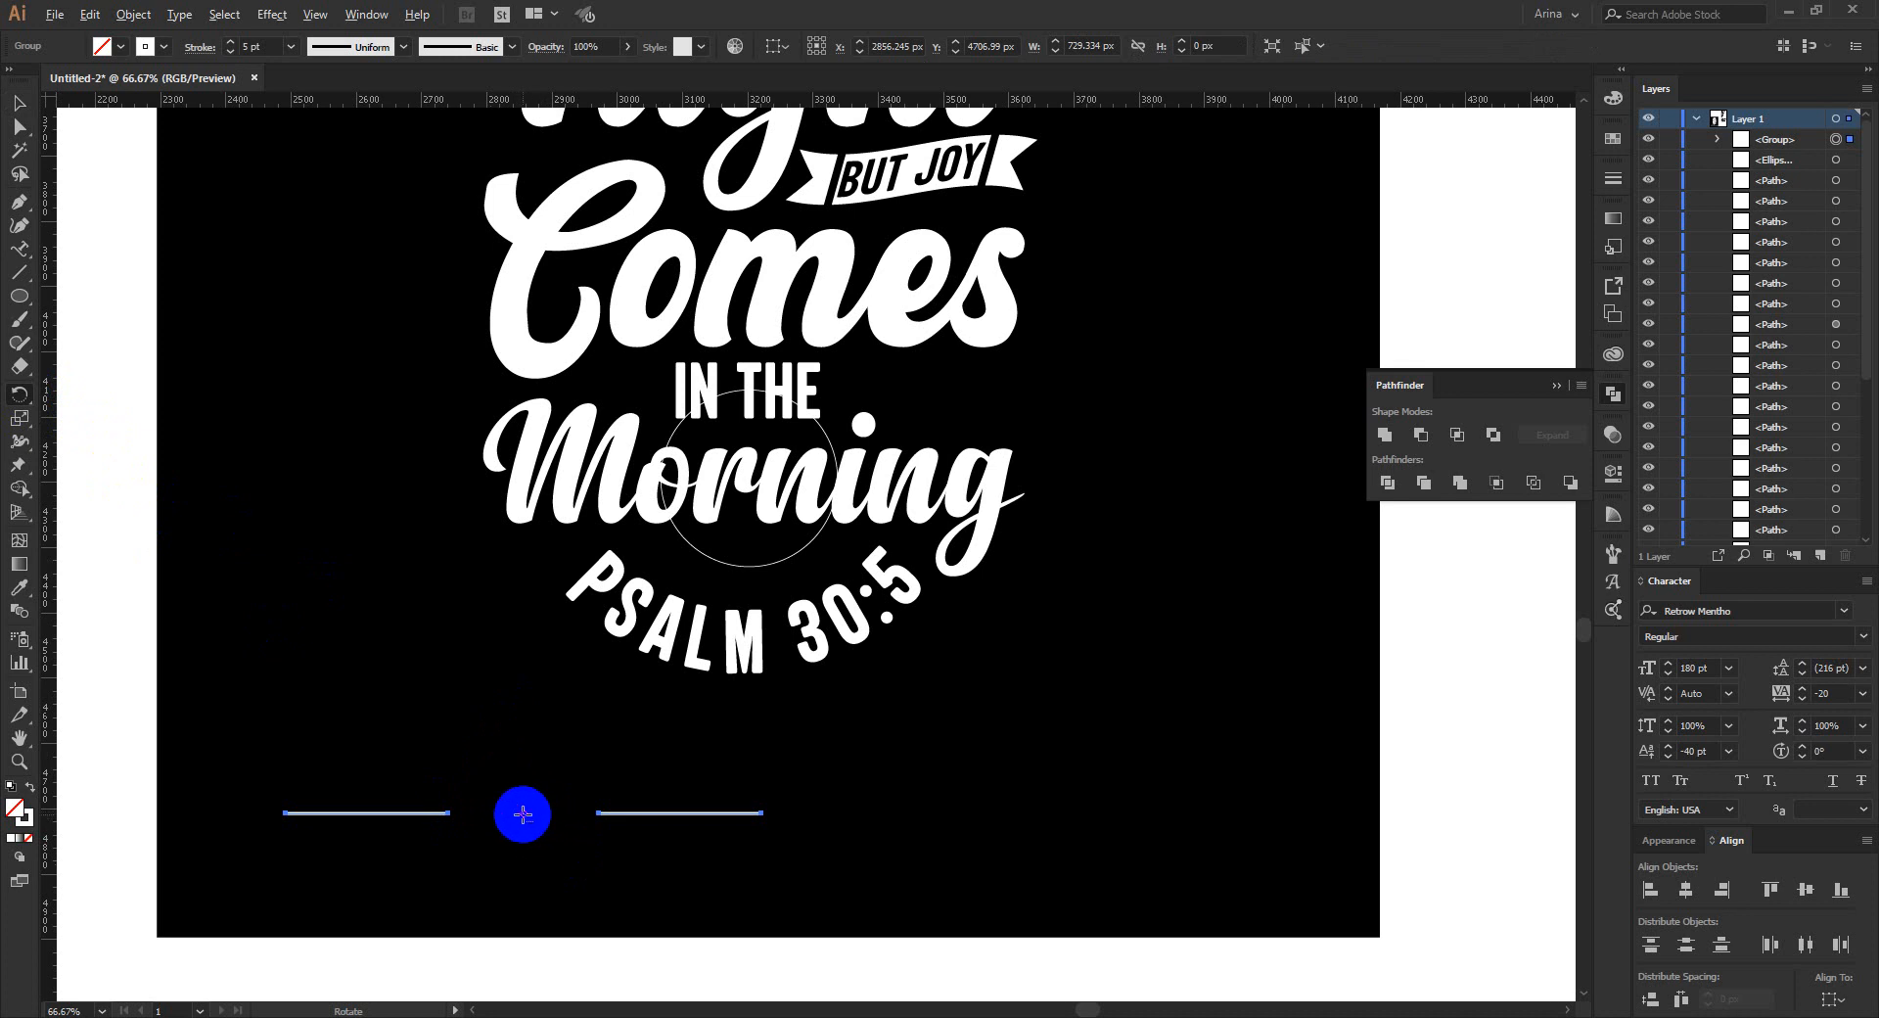
alt+click(523, 813)
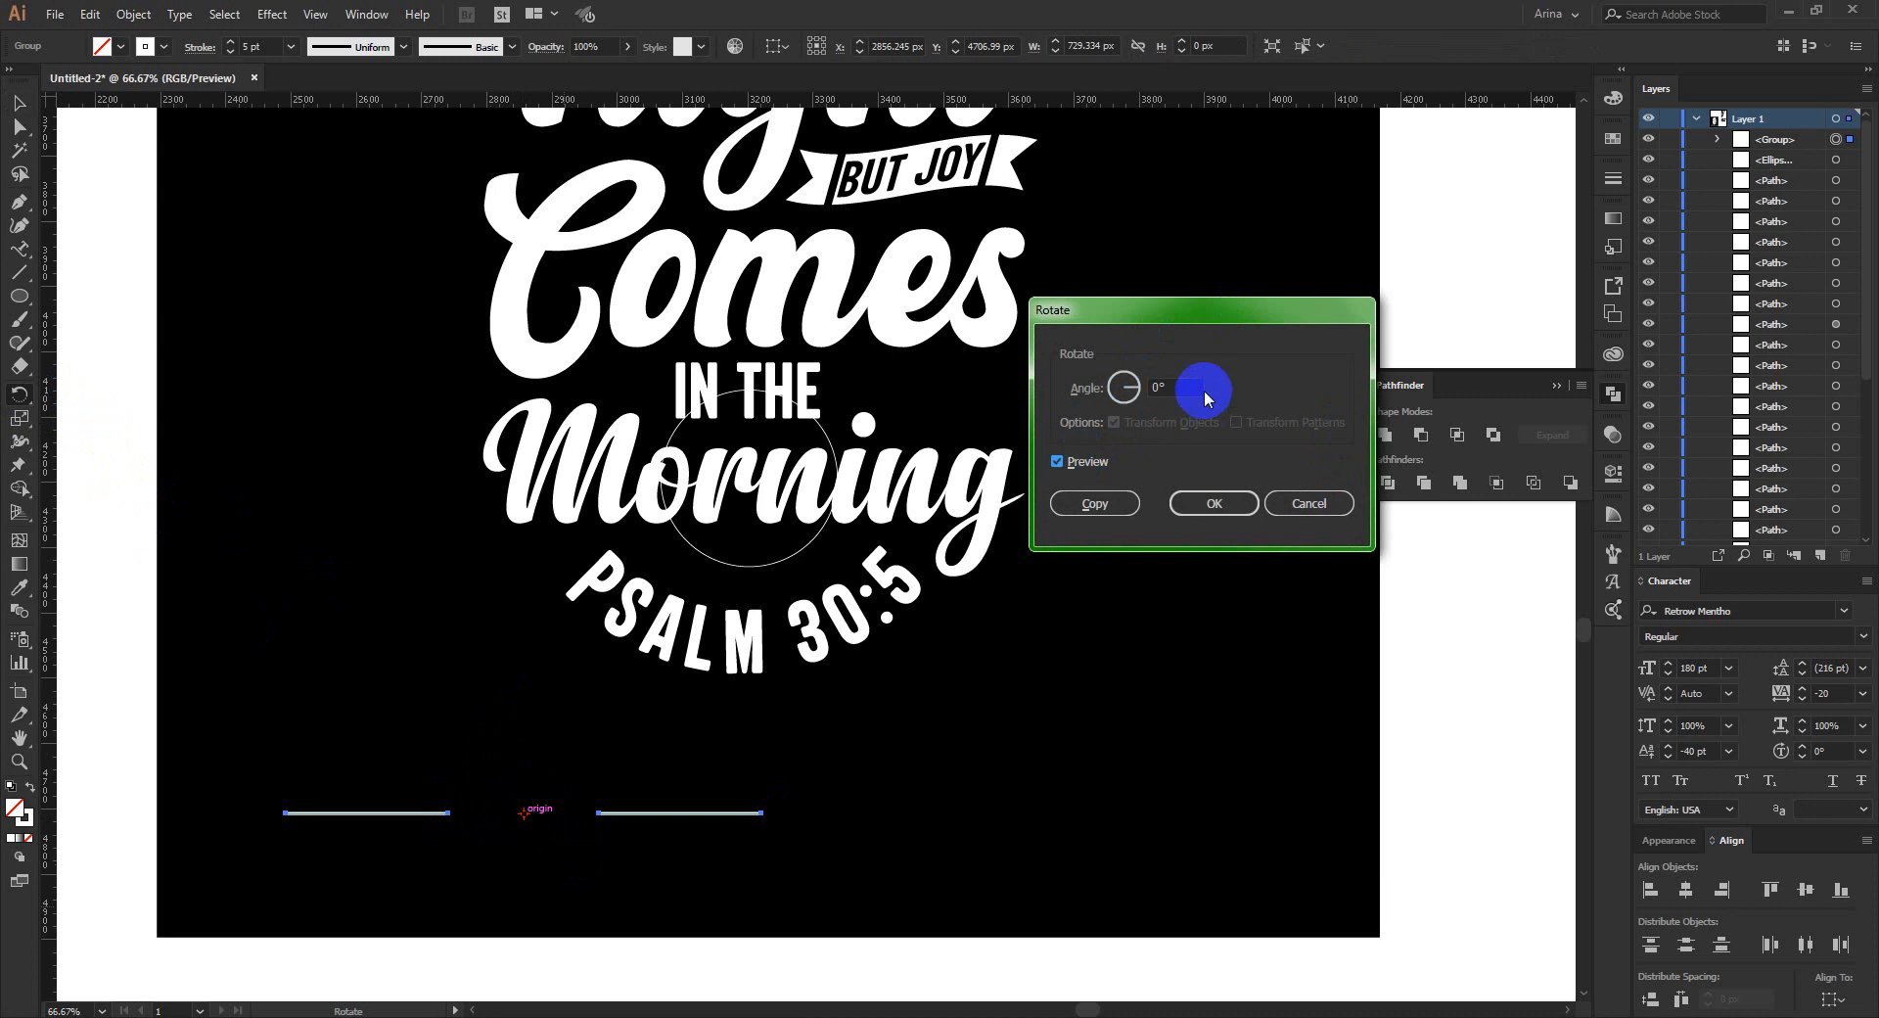
text(-10)
key(Tab)
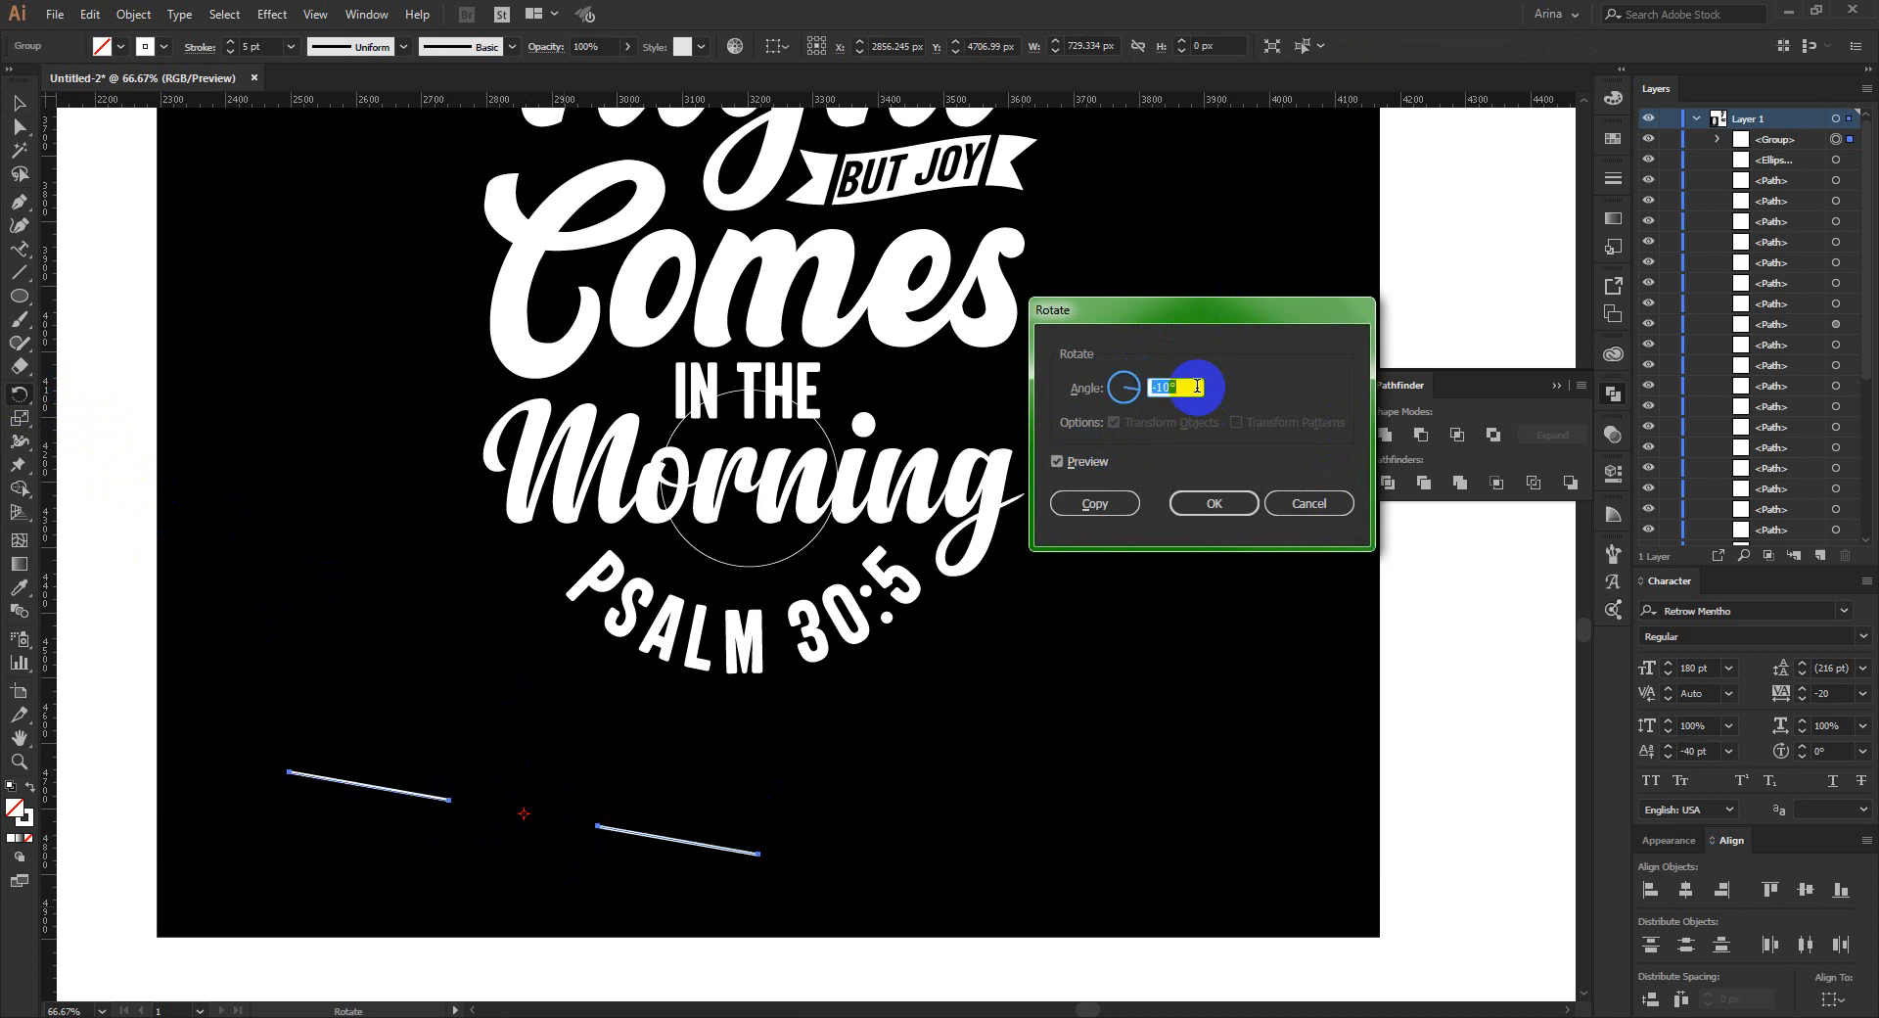
text(0)
key(Tab)
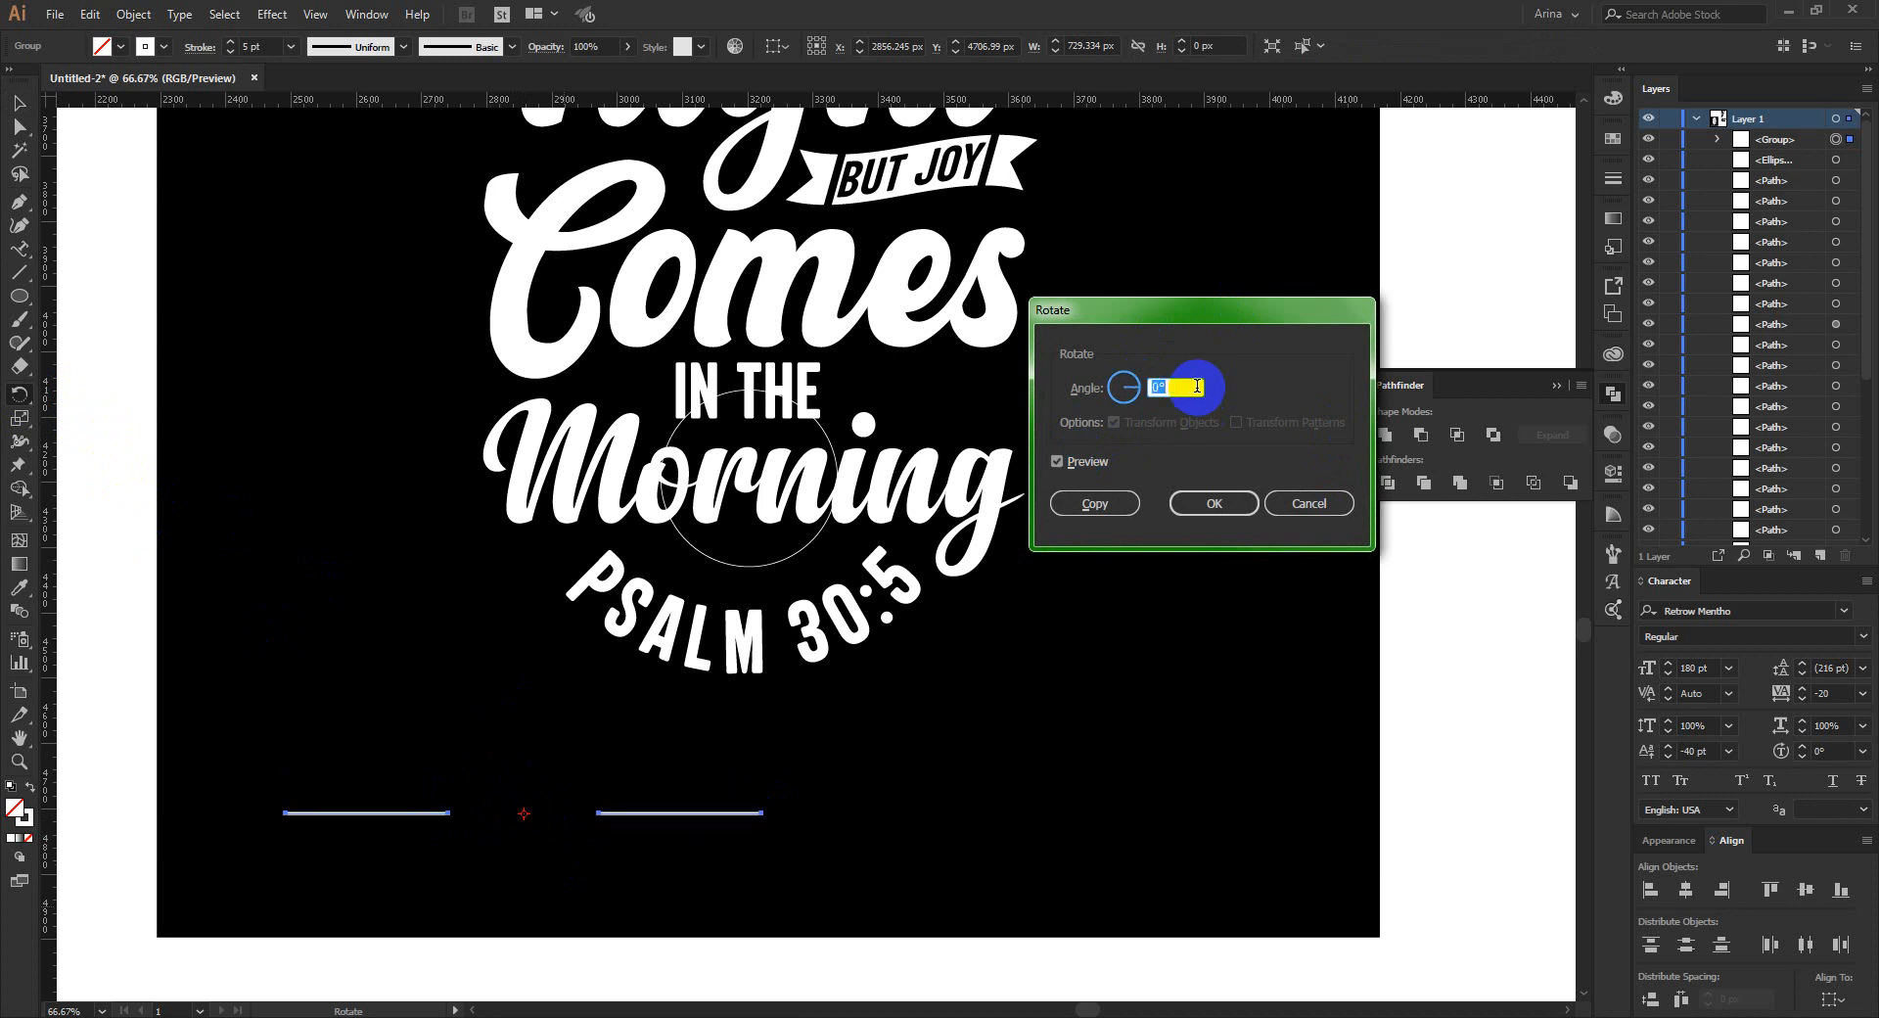
key(Up)
key(Up)
key(Up)
key(Up)
key(Up)
key(Up)
key(Up)
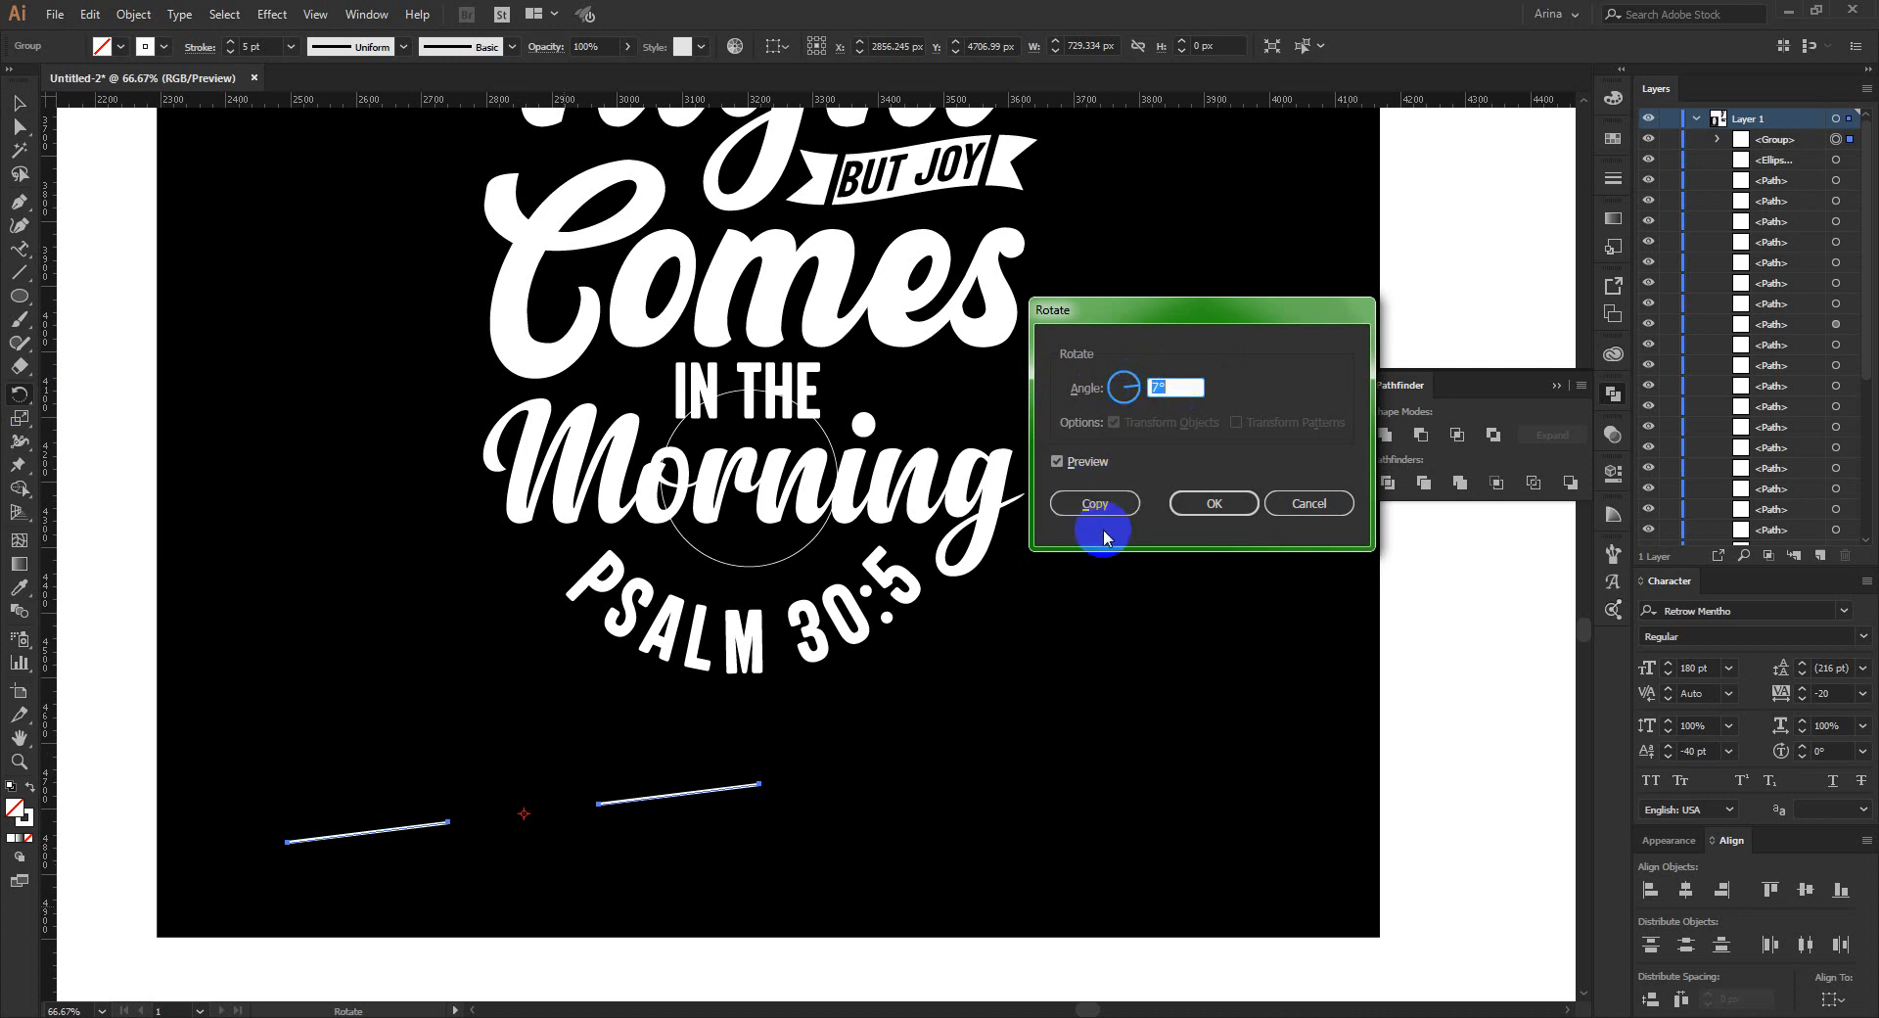
click(1094, 503)
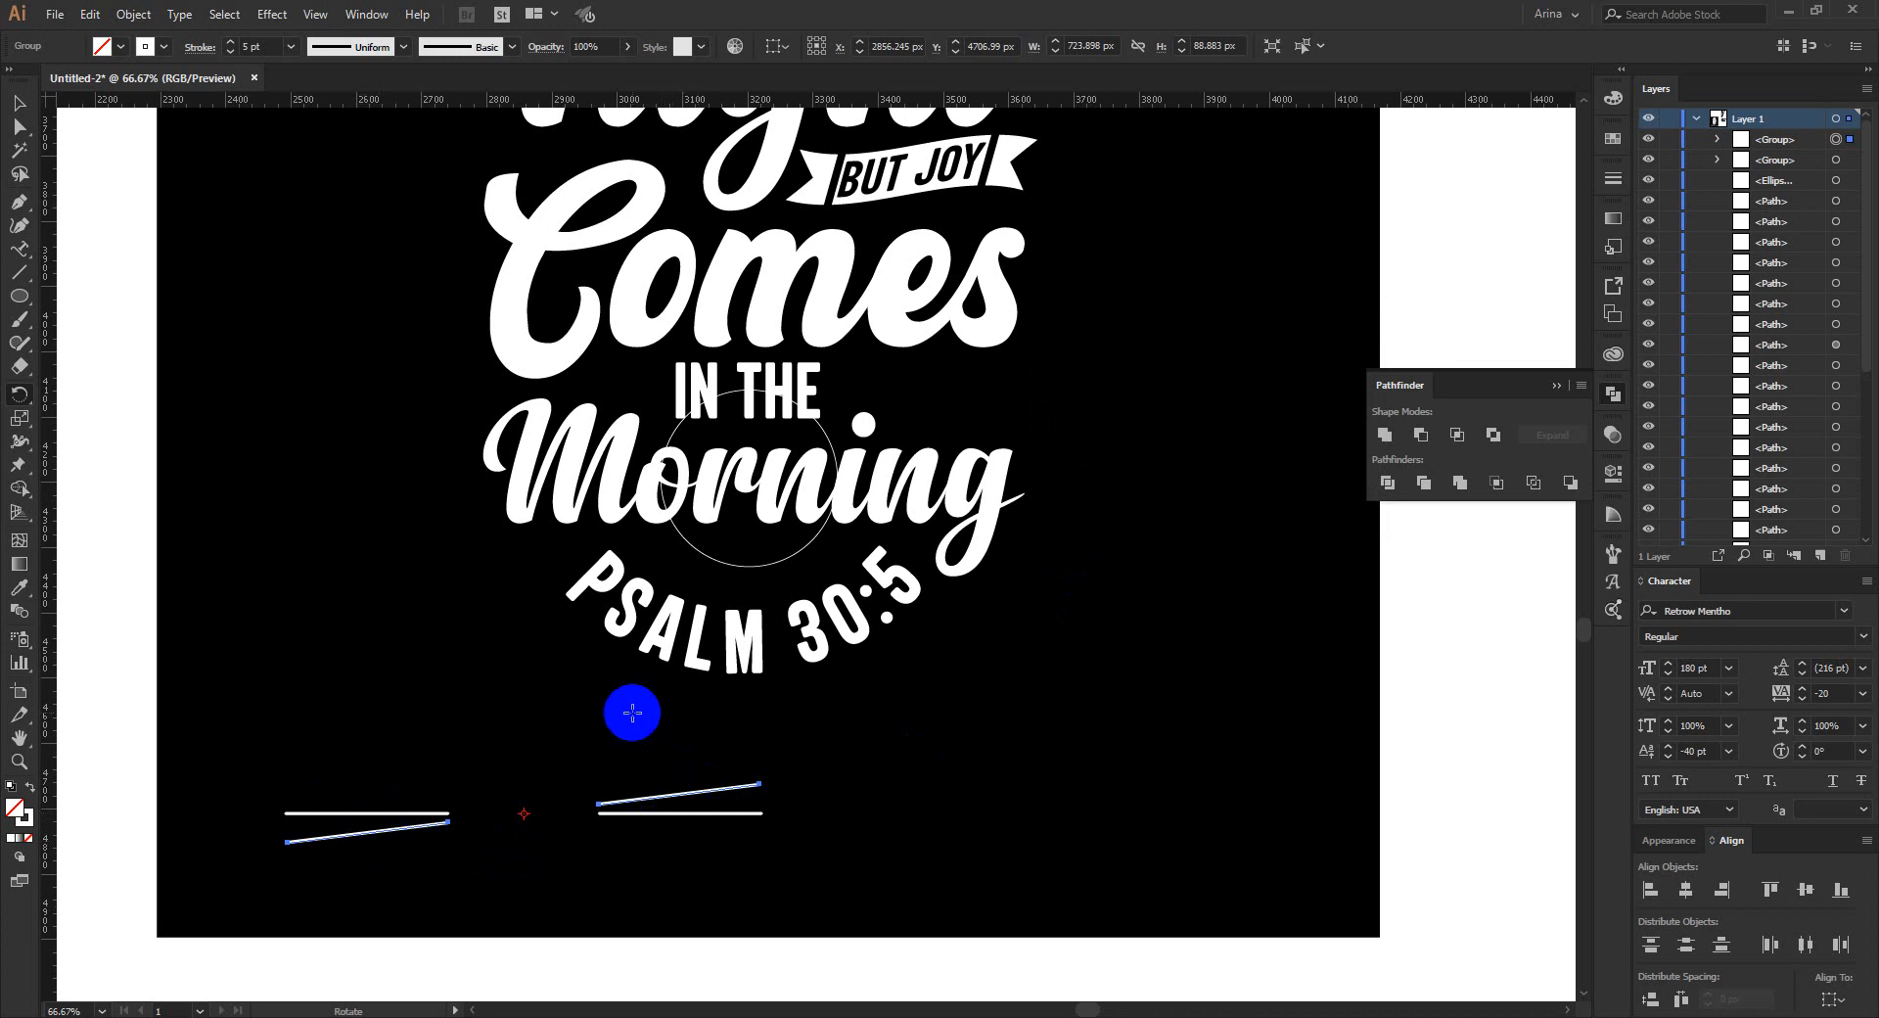
Repeat the rotated copy until the line pairs form a full circle of rays, without overlapping the first pair.
key(v)
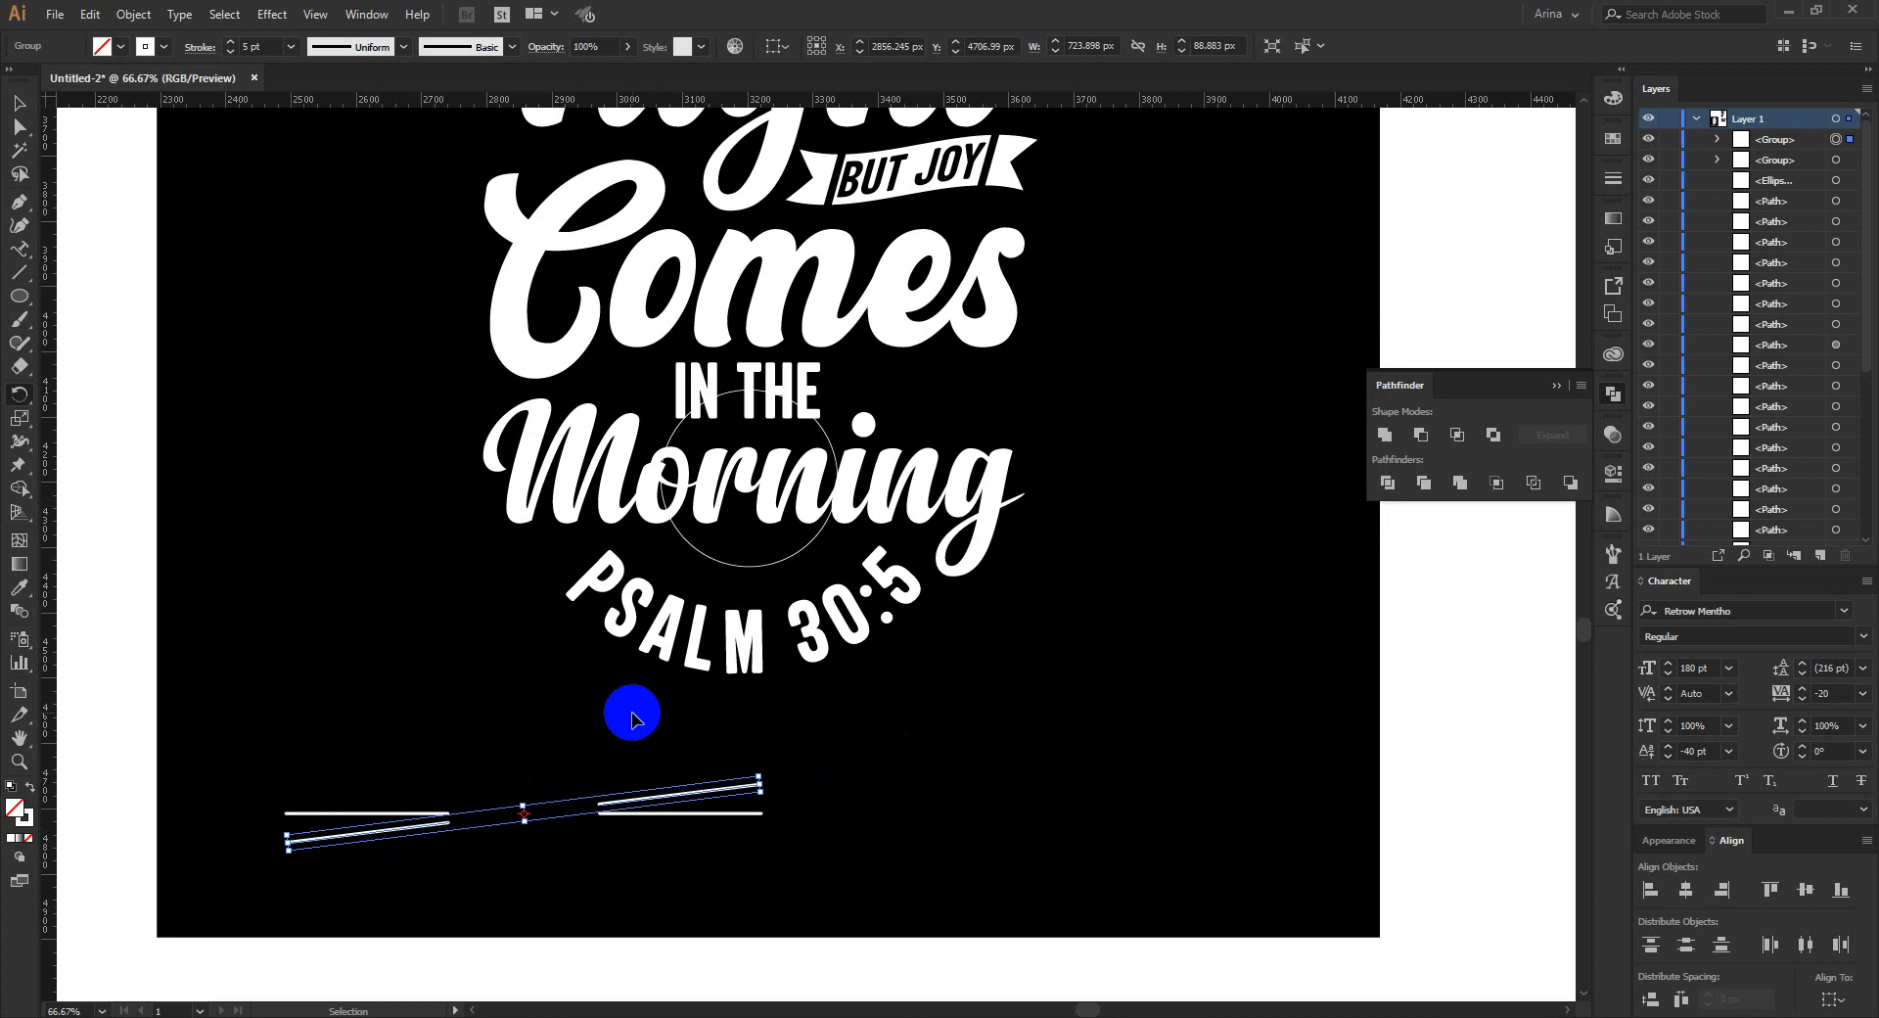
key(ctrl+d)
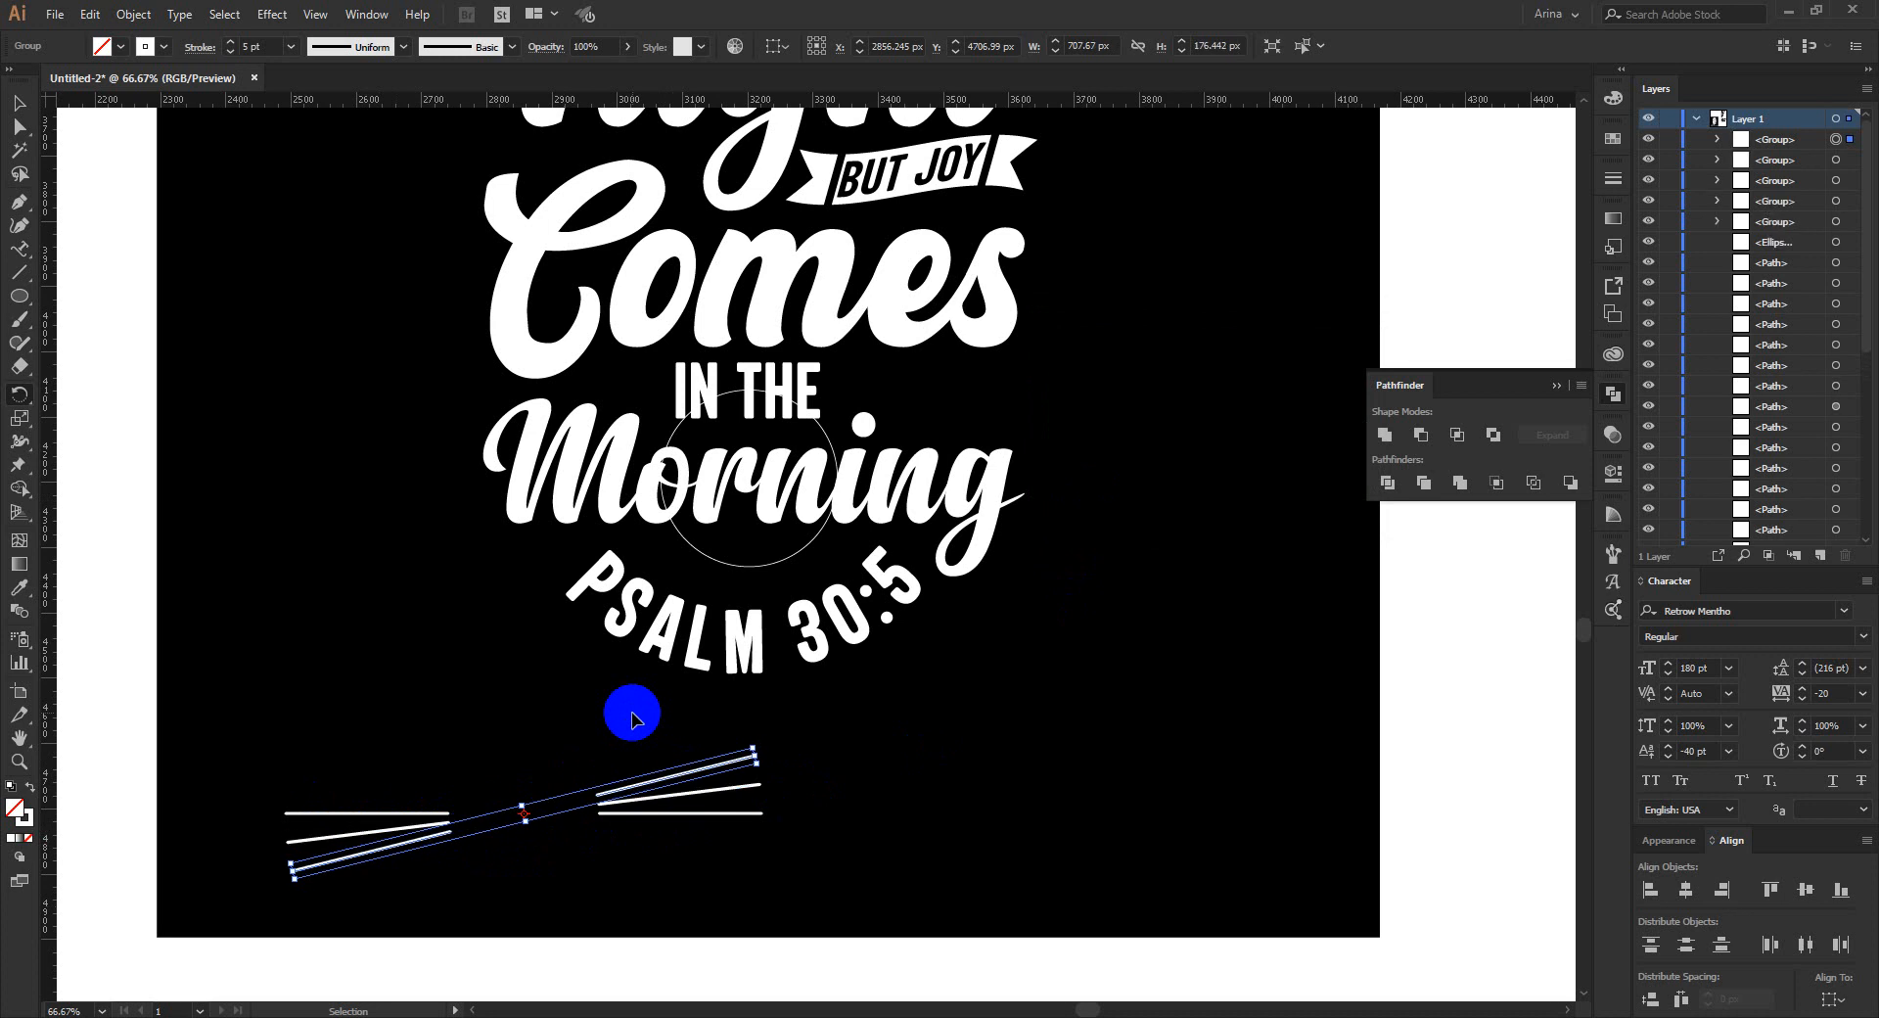
key(ctrl+d)
key(ctrl+d)
key(ctrl+d)
key(ctrl+d)
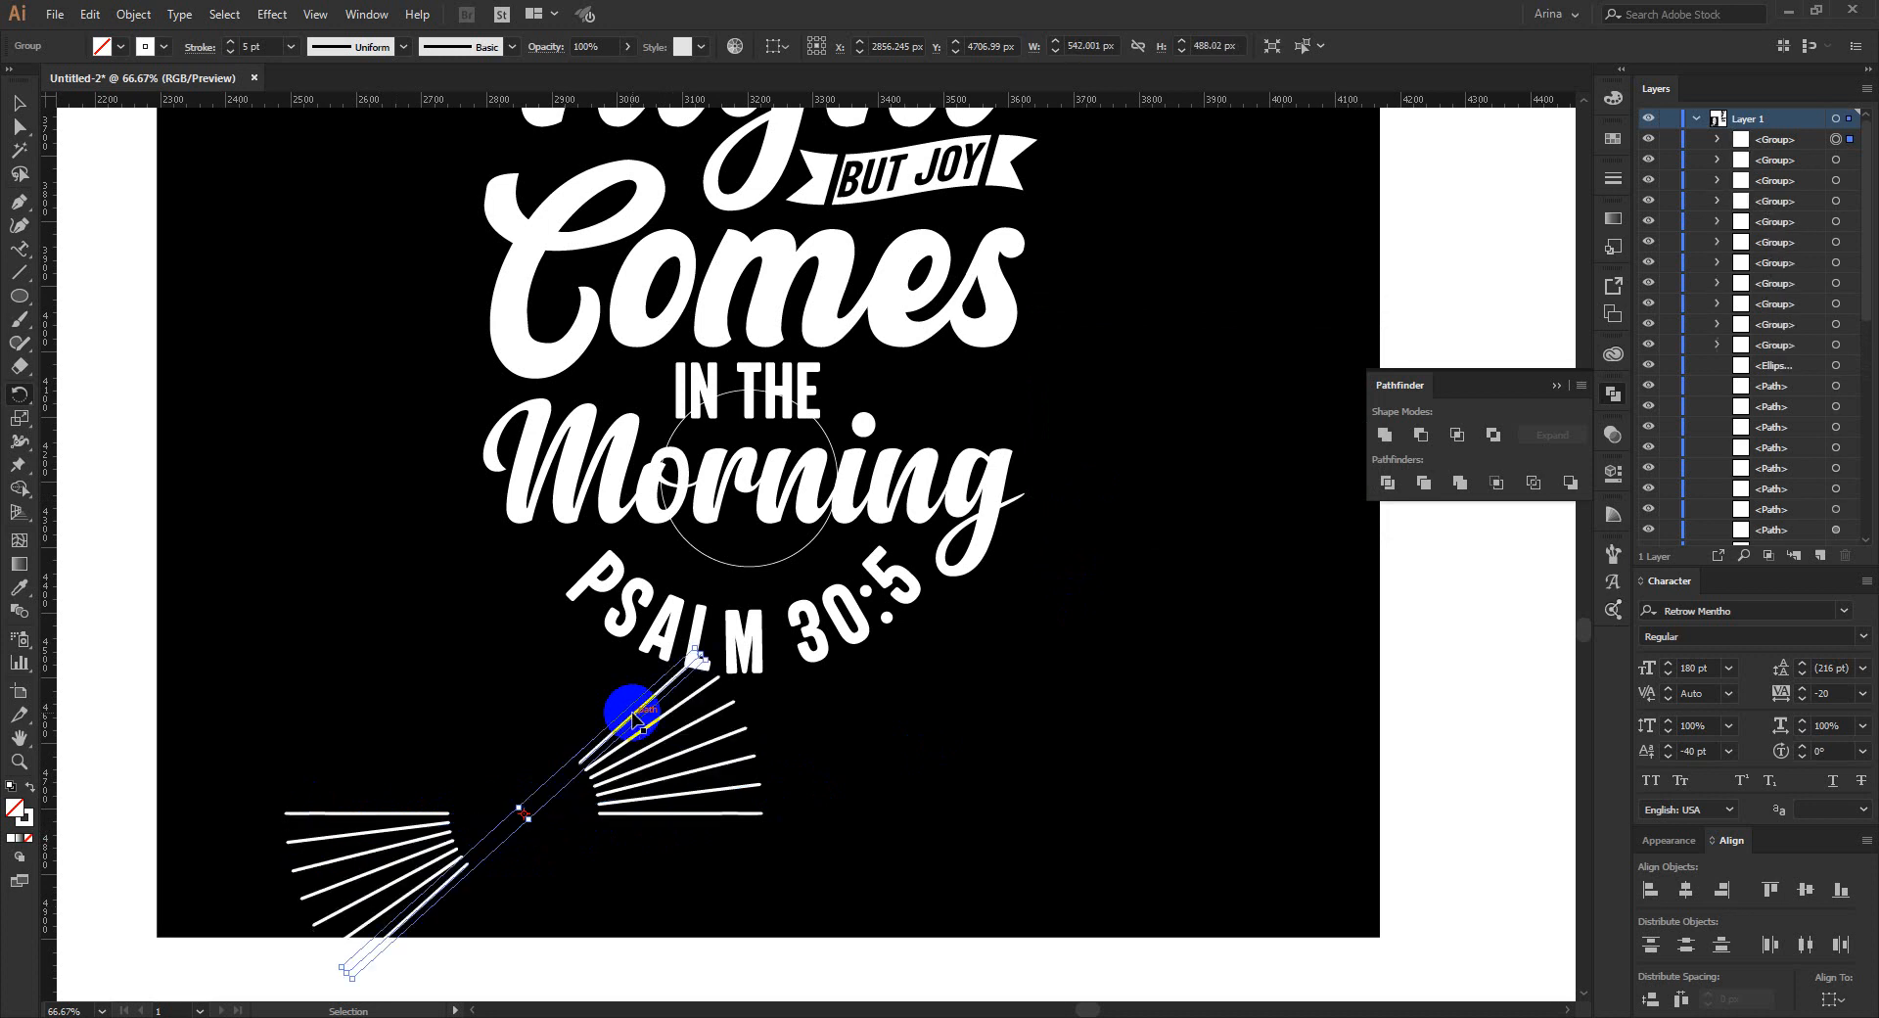
key(ctrl+d)
key(ctrl+d)
key(ctrl+d)
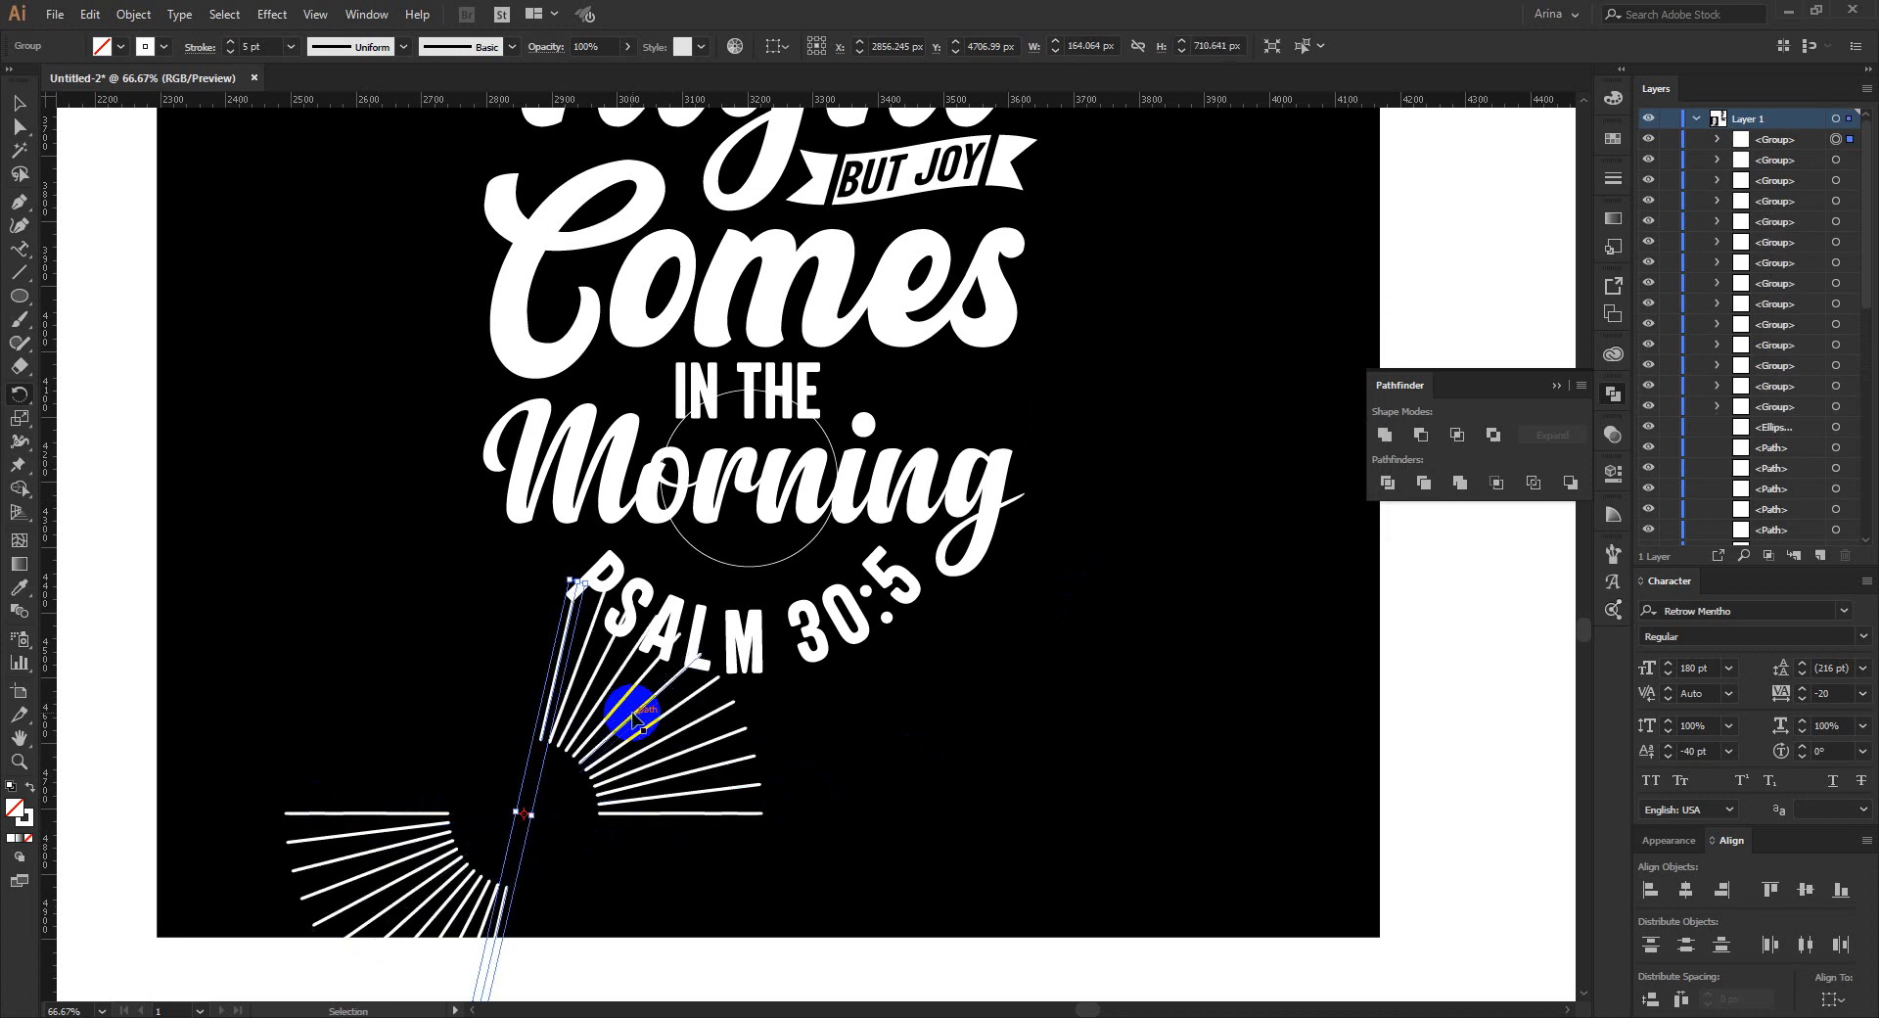
key(ctrl+d)
key(ctrl+d)
key(ctrl+d)
key(ctrl+d)
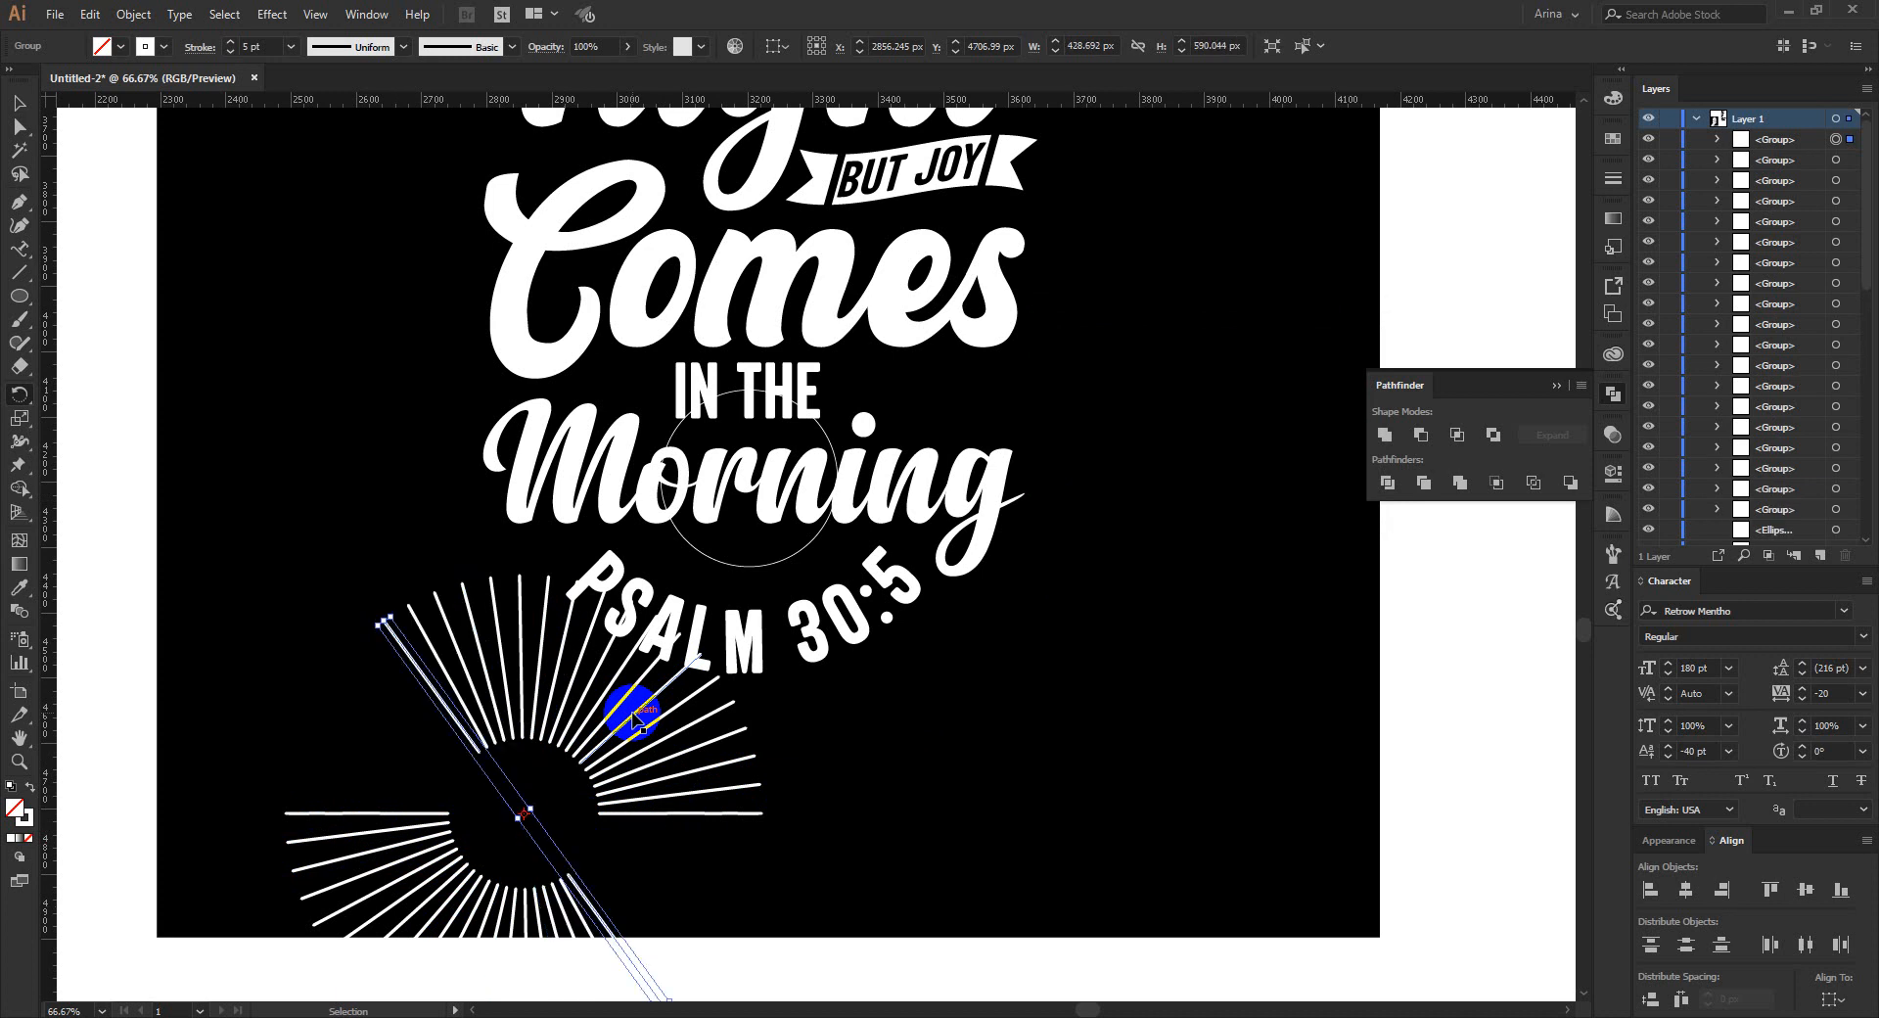
key(ctrl+d)
key(ctrl+d)
key(ctrl+d)
key(ctrl+d)
key(ctrl+d)
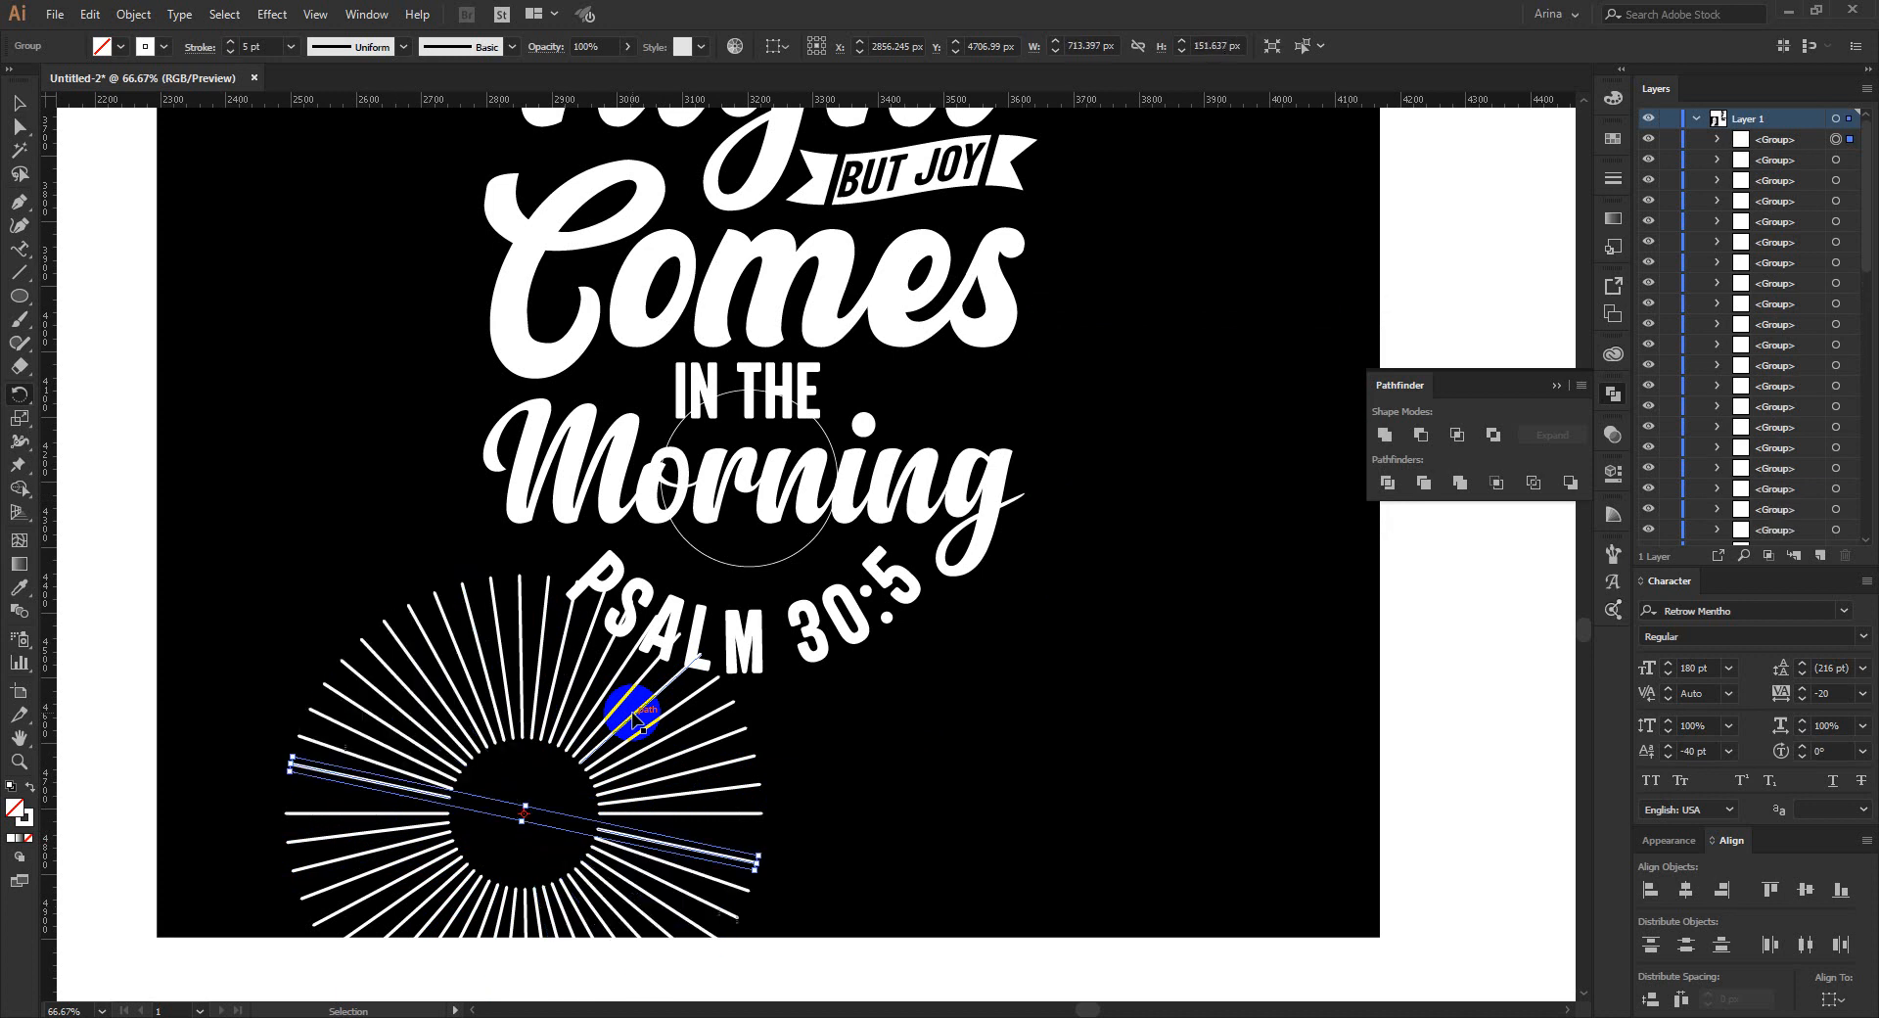
key(ctrl+z)
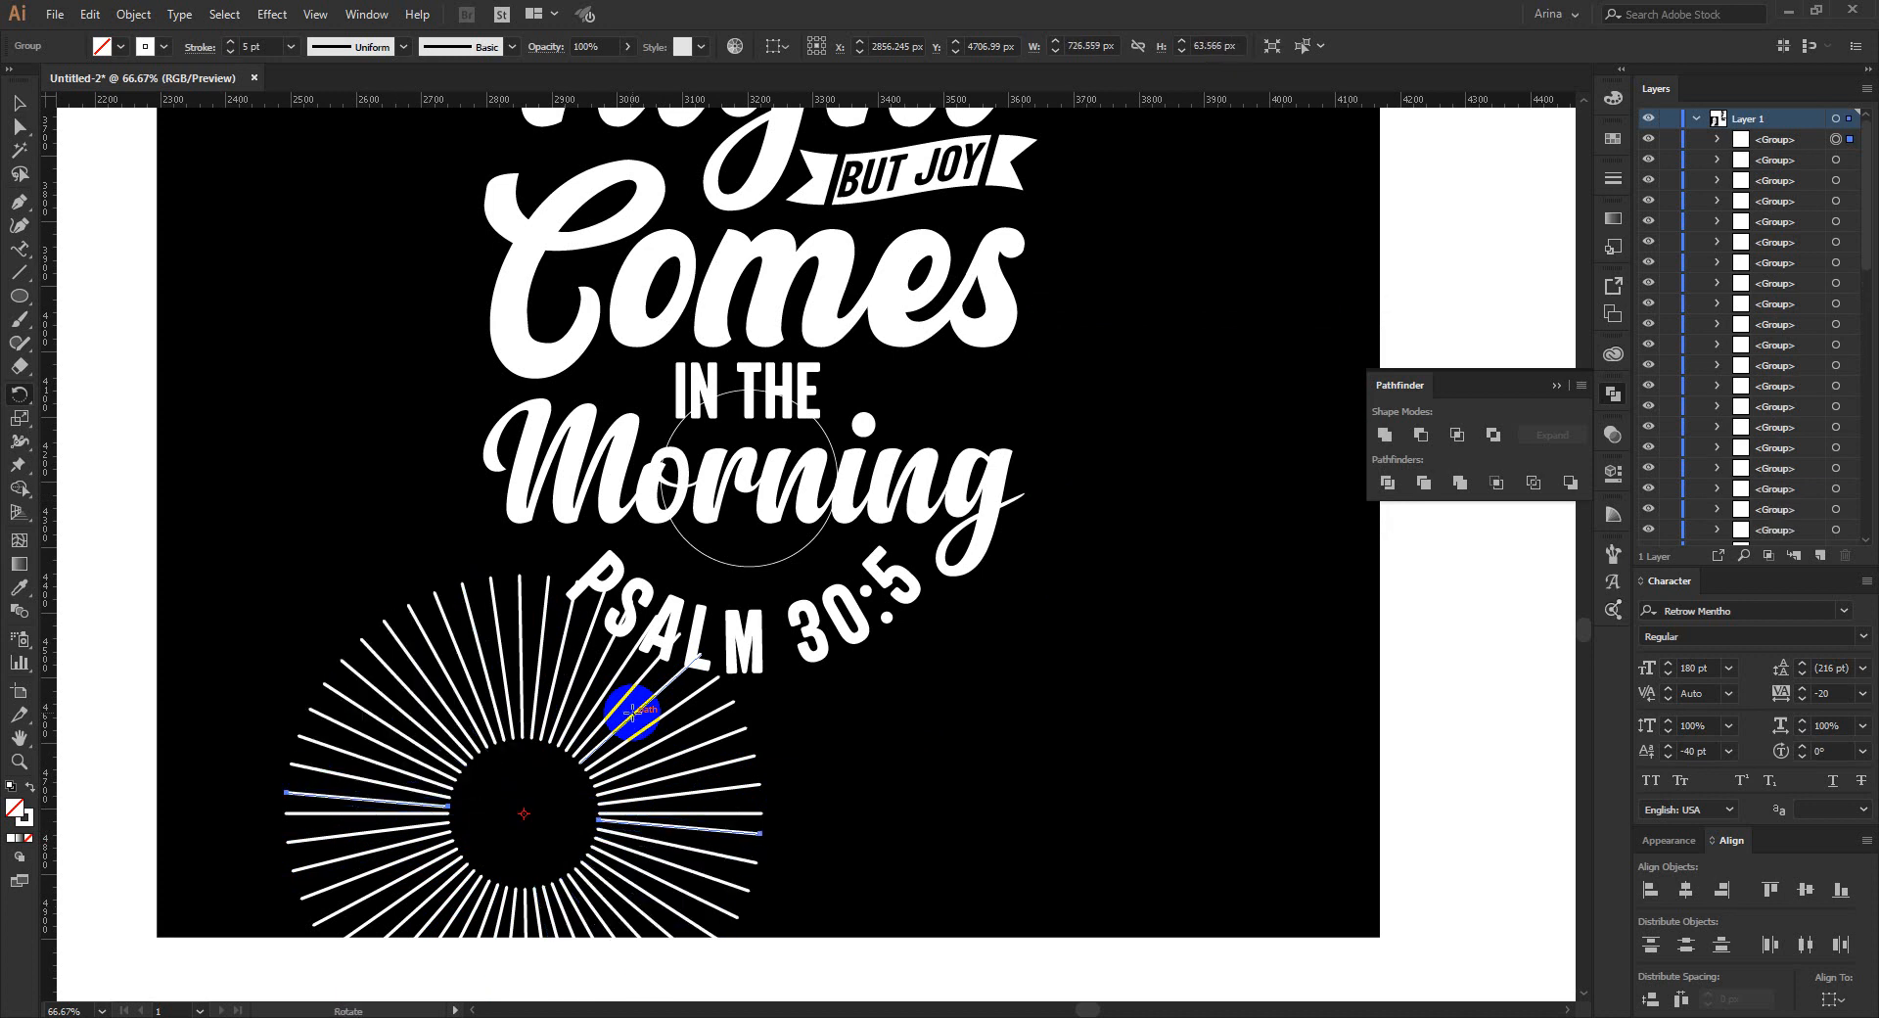
Select all the rays, leaving out the "PSALM 30:5" text, and group them into one sunburst.
key(v)
key(ctrl+shift+a)
scroll(893, 795, down, 2)
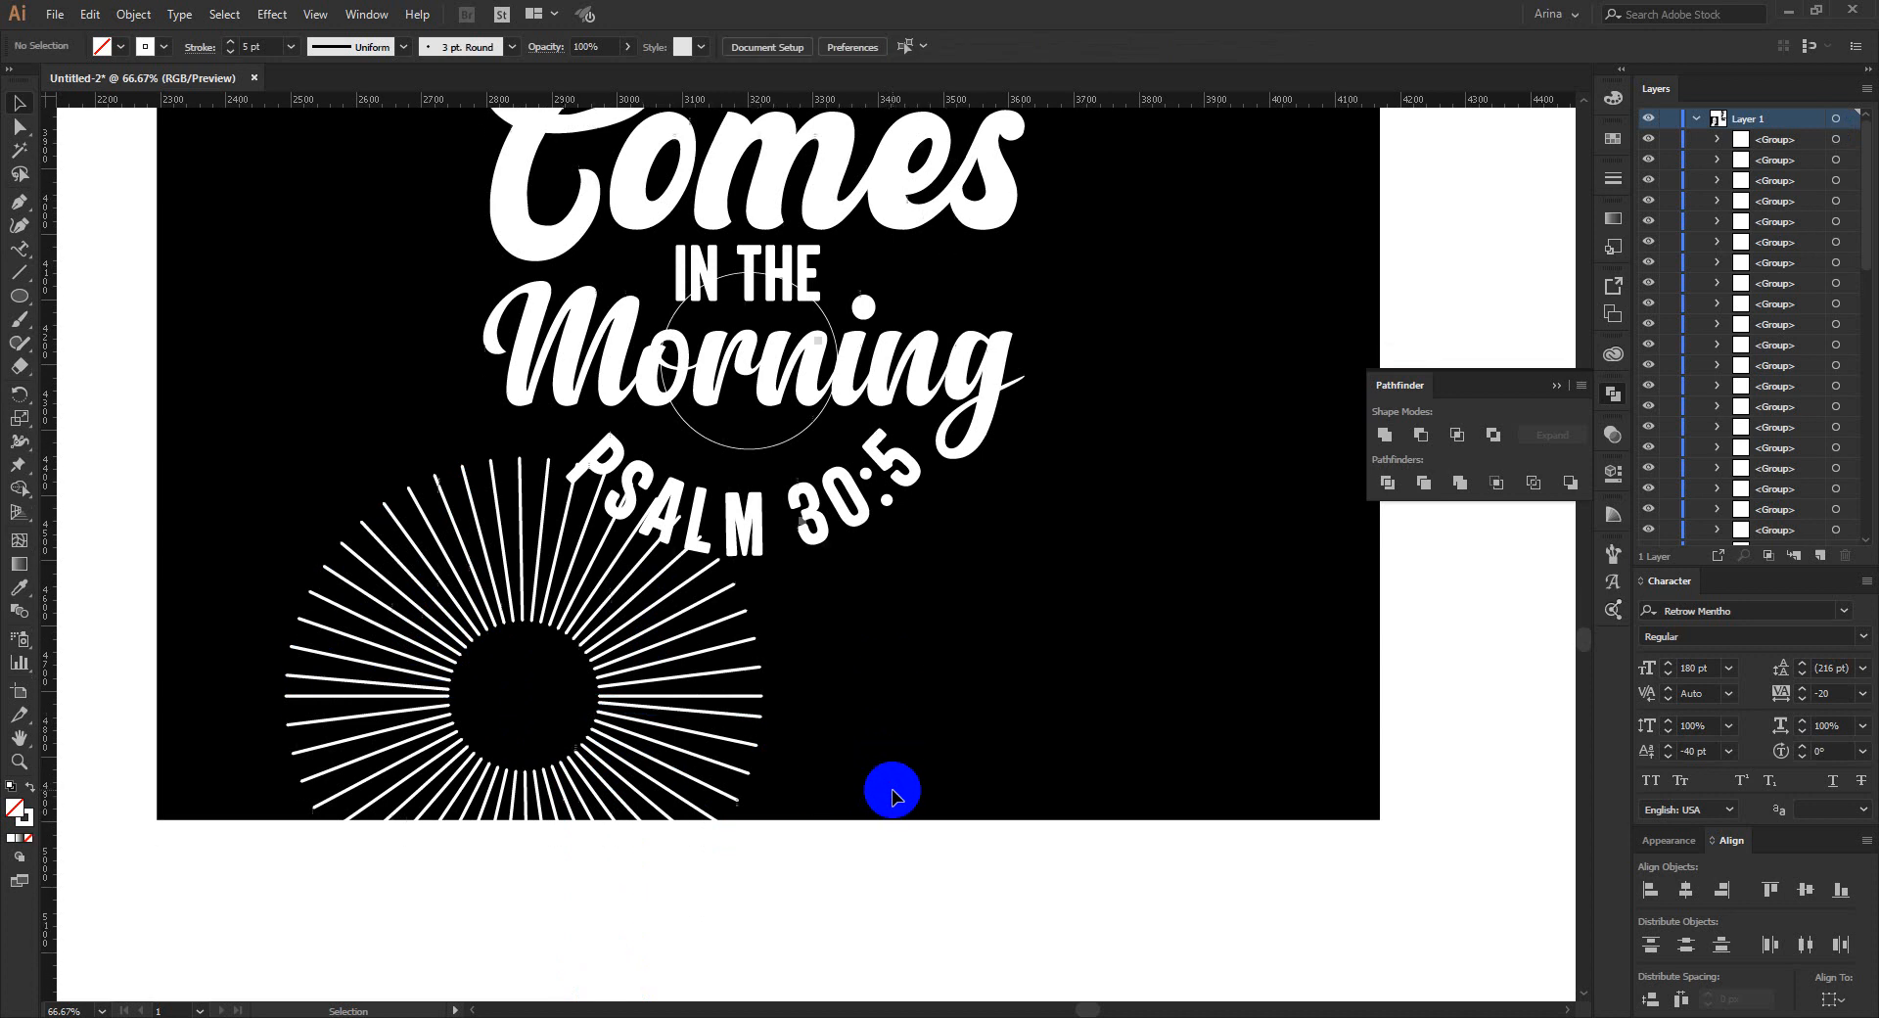
drag(843, 923, 189, 495)
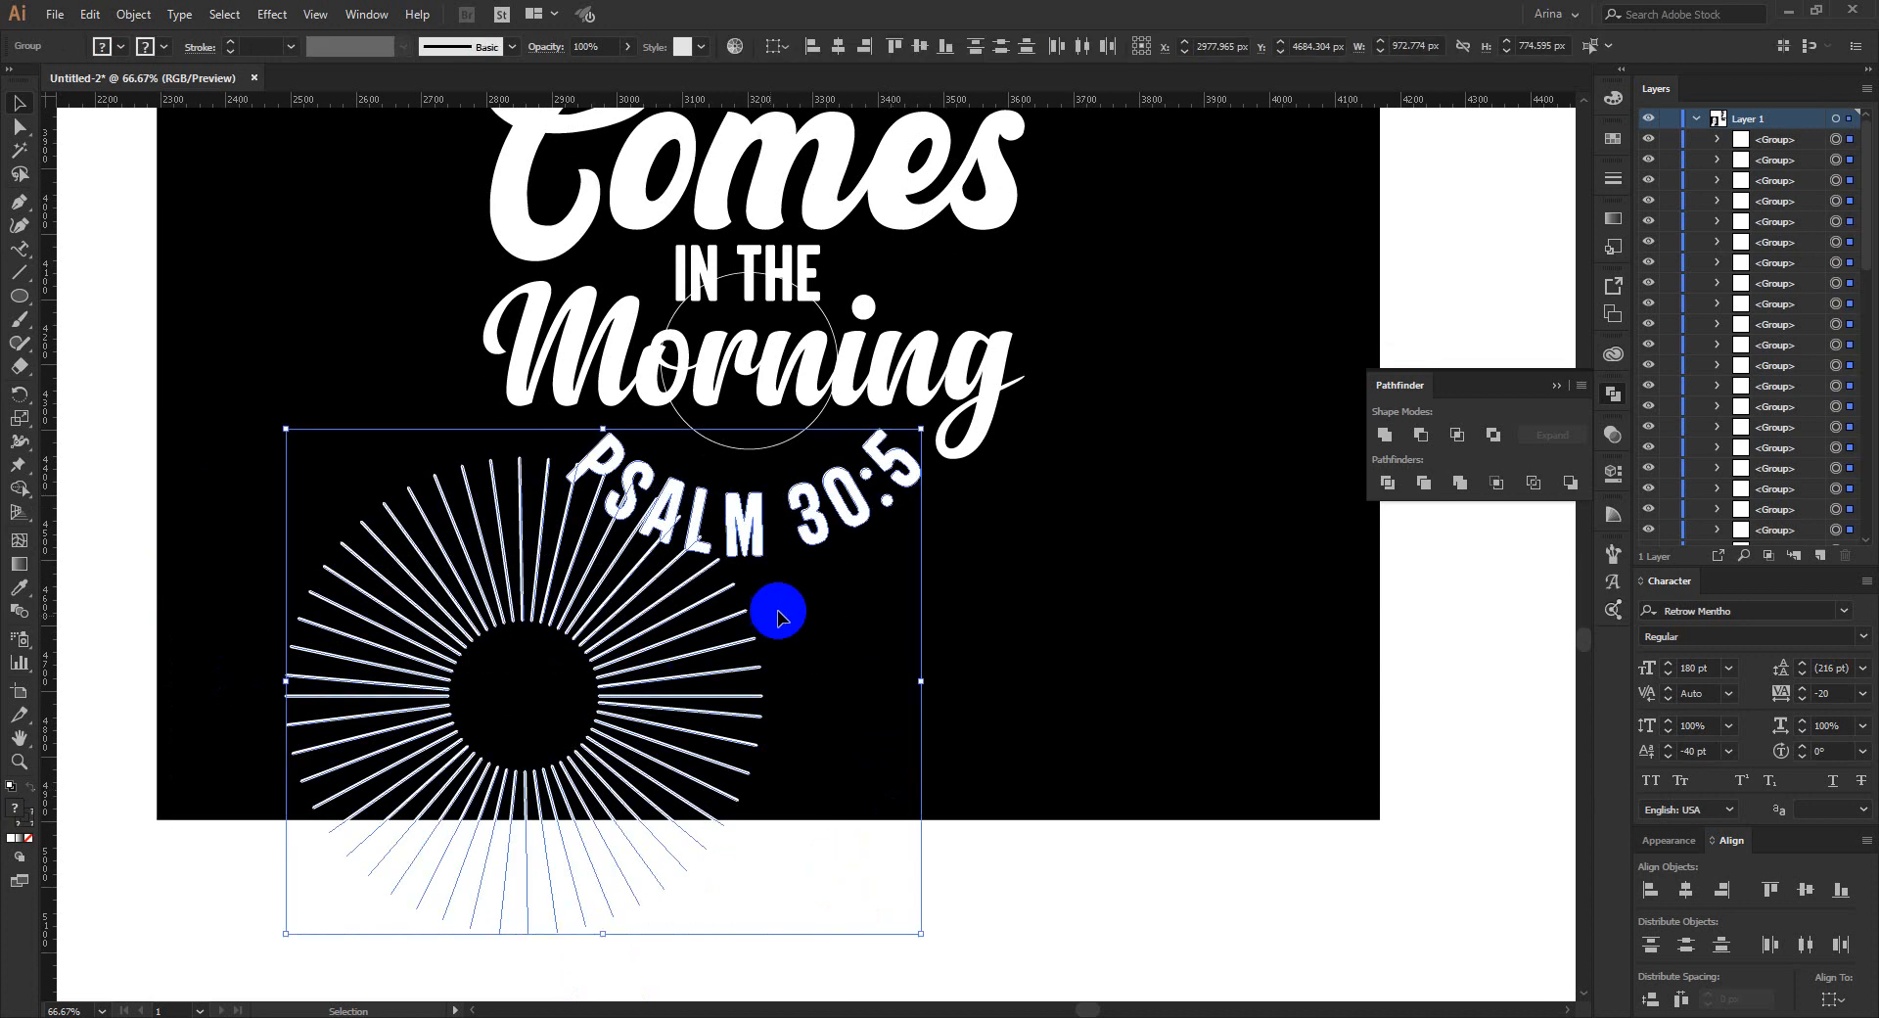
shift+click(754, 522)
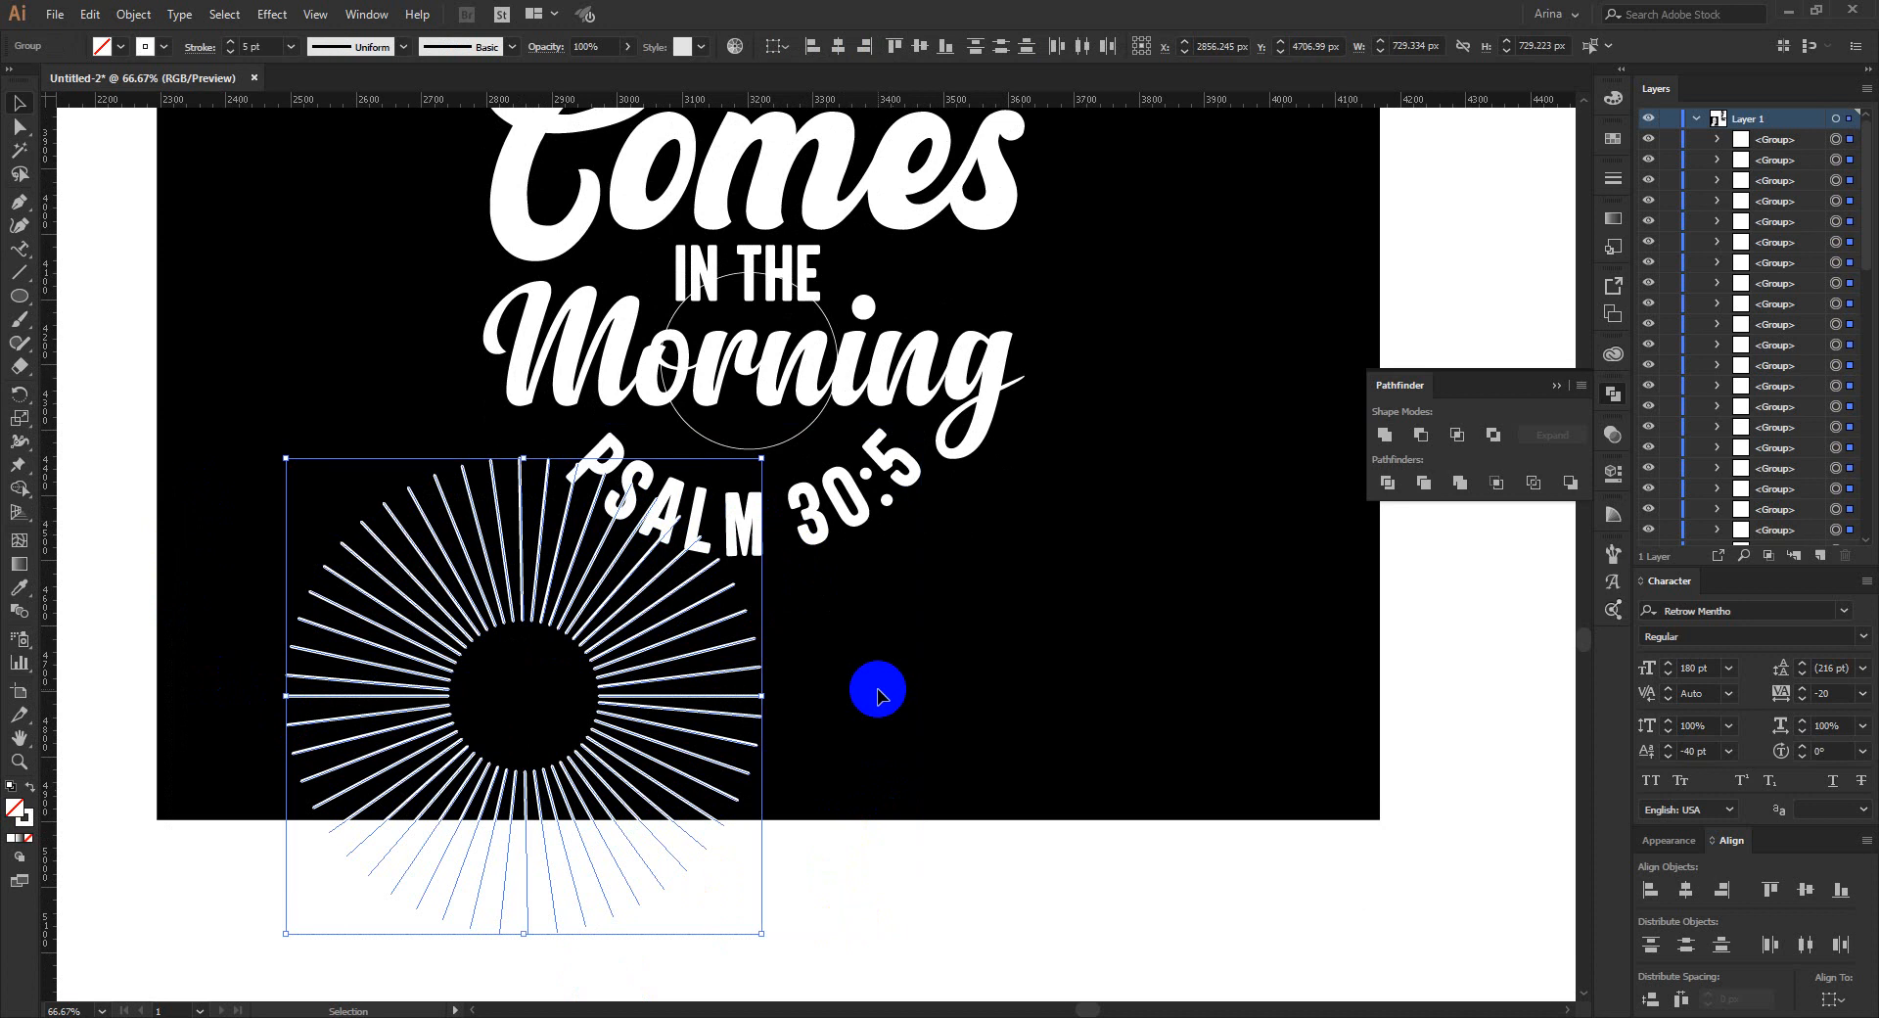
key(ctrl+g)
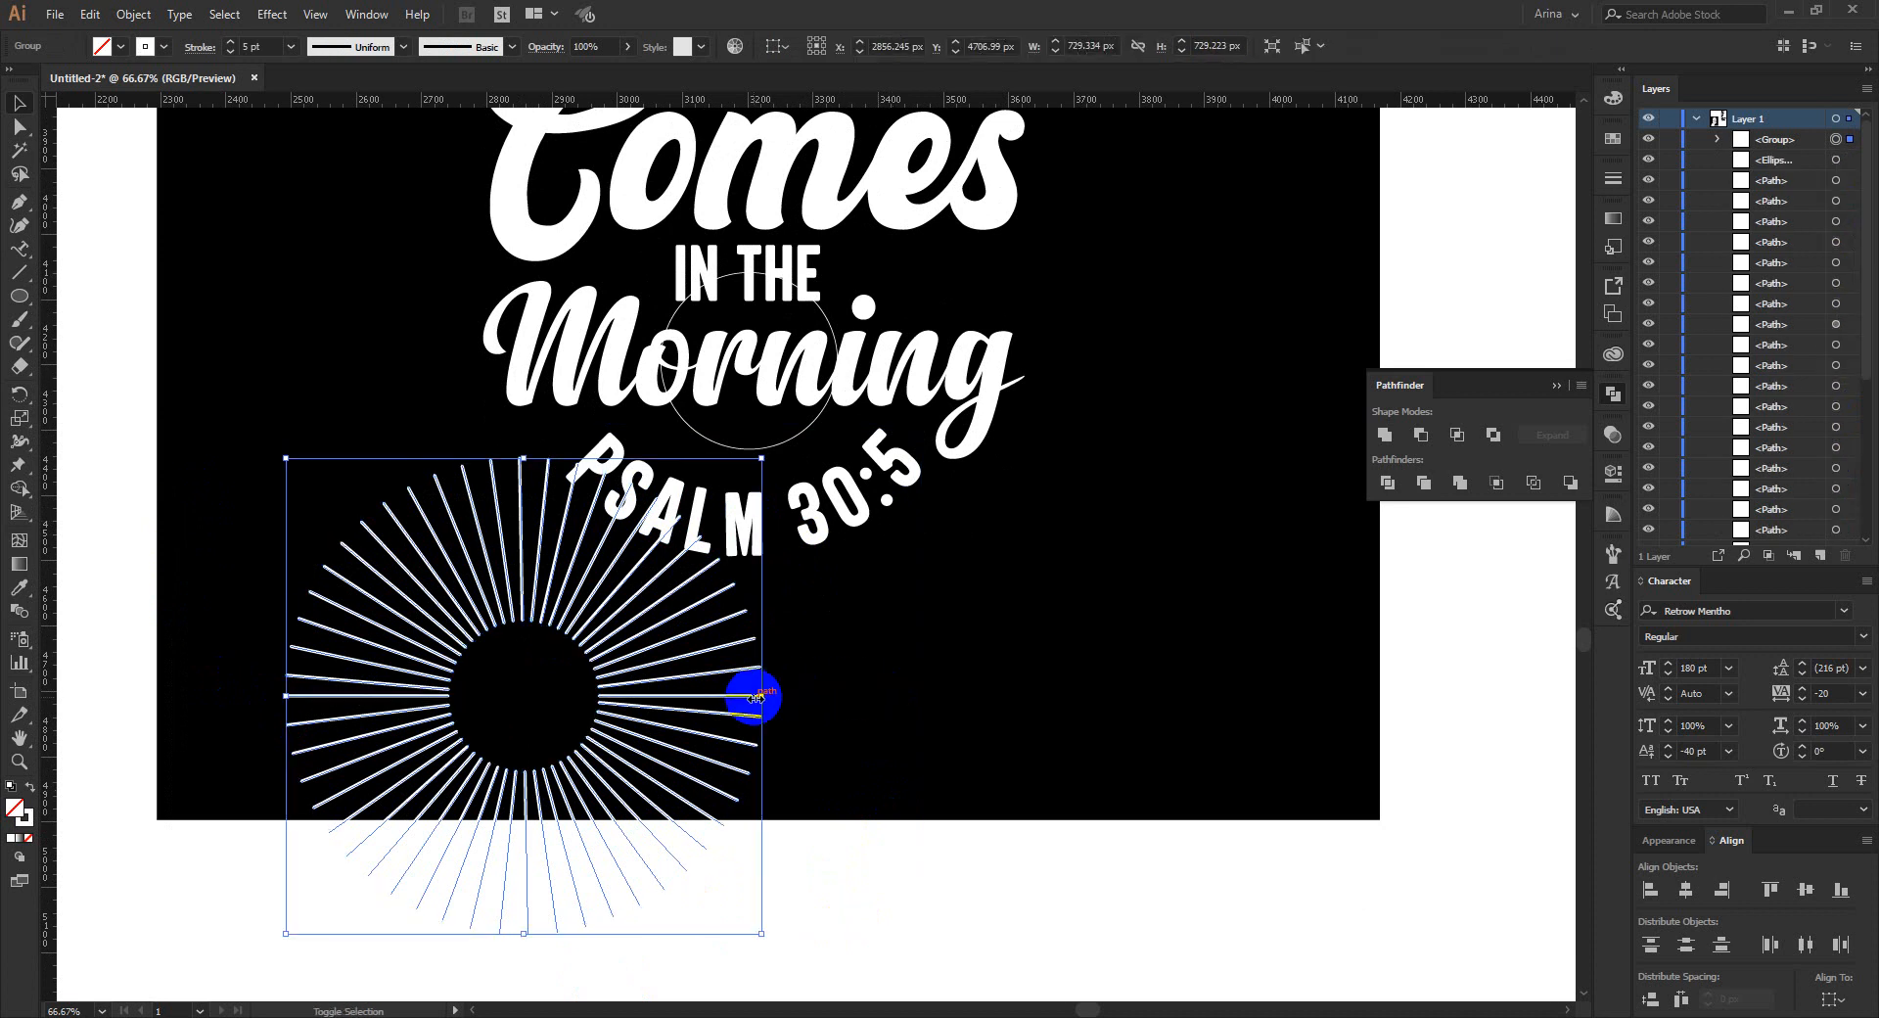
Scale the sunburst to about 592 px wide over "Morning" and align it with the outlined circle on both centre axes.
mouse_move(755, 697)
mouse_down()
mouse_move(574, 684)
mouse_move(541, 710)
mouse_move(819, 529)
mouse_move(859, 377)
mouse_move(746, 443)
mouse_move(746, 637)
mouse_move(743, 599)
mouse_up()
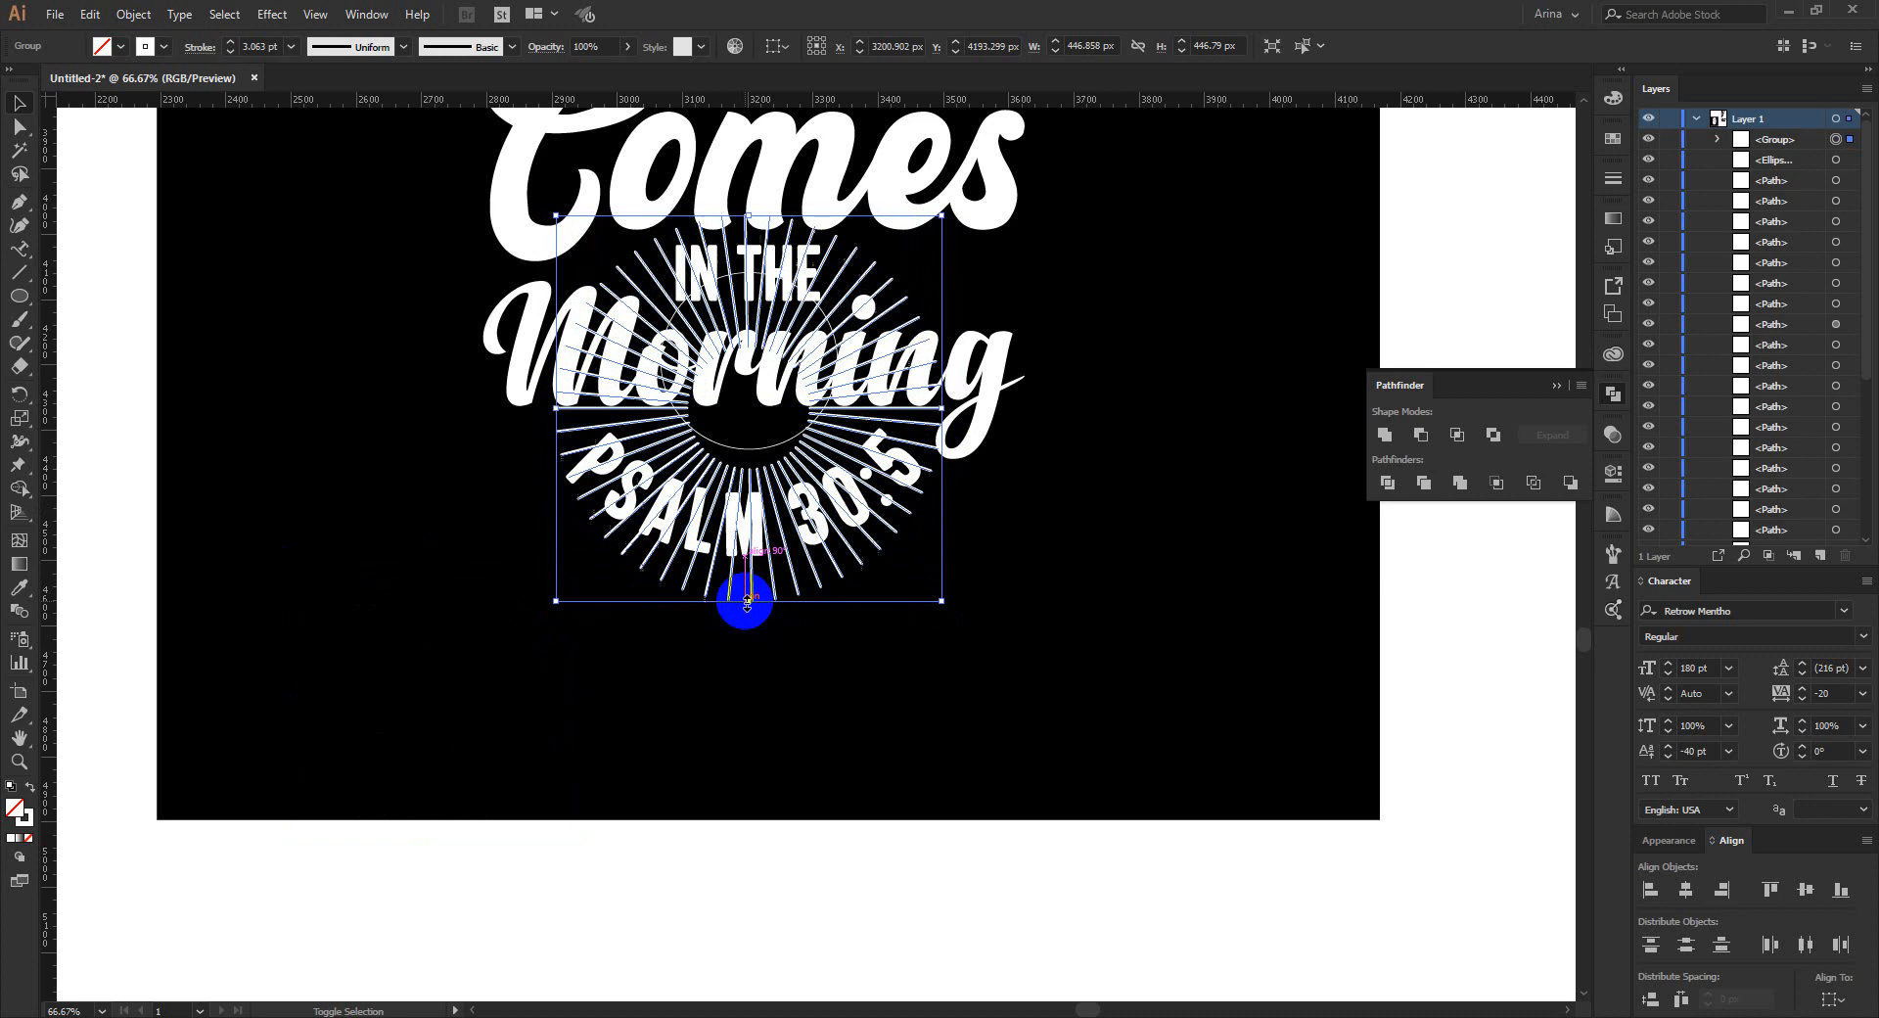
scroll(662, 391, up, 1)
shift+click(780, 488)
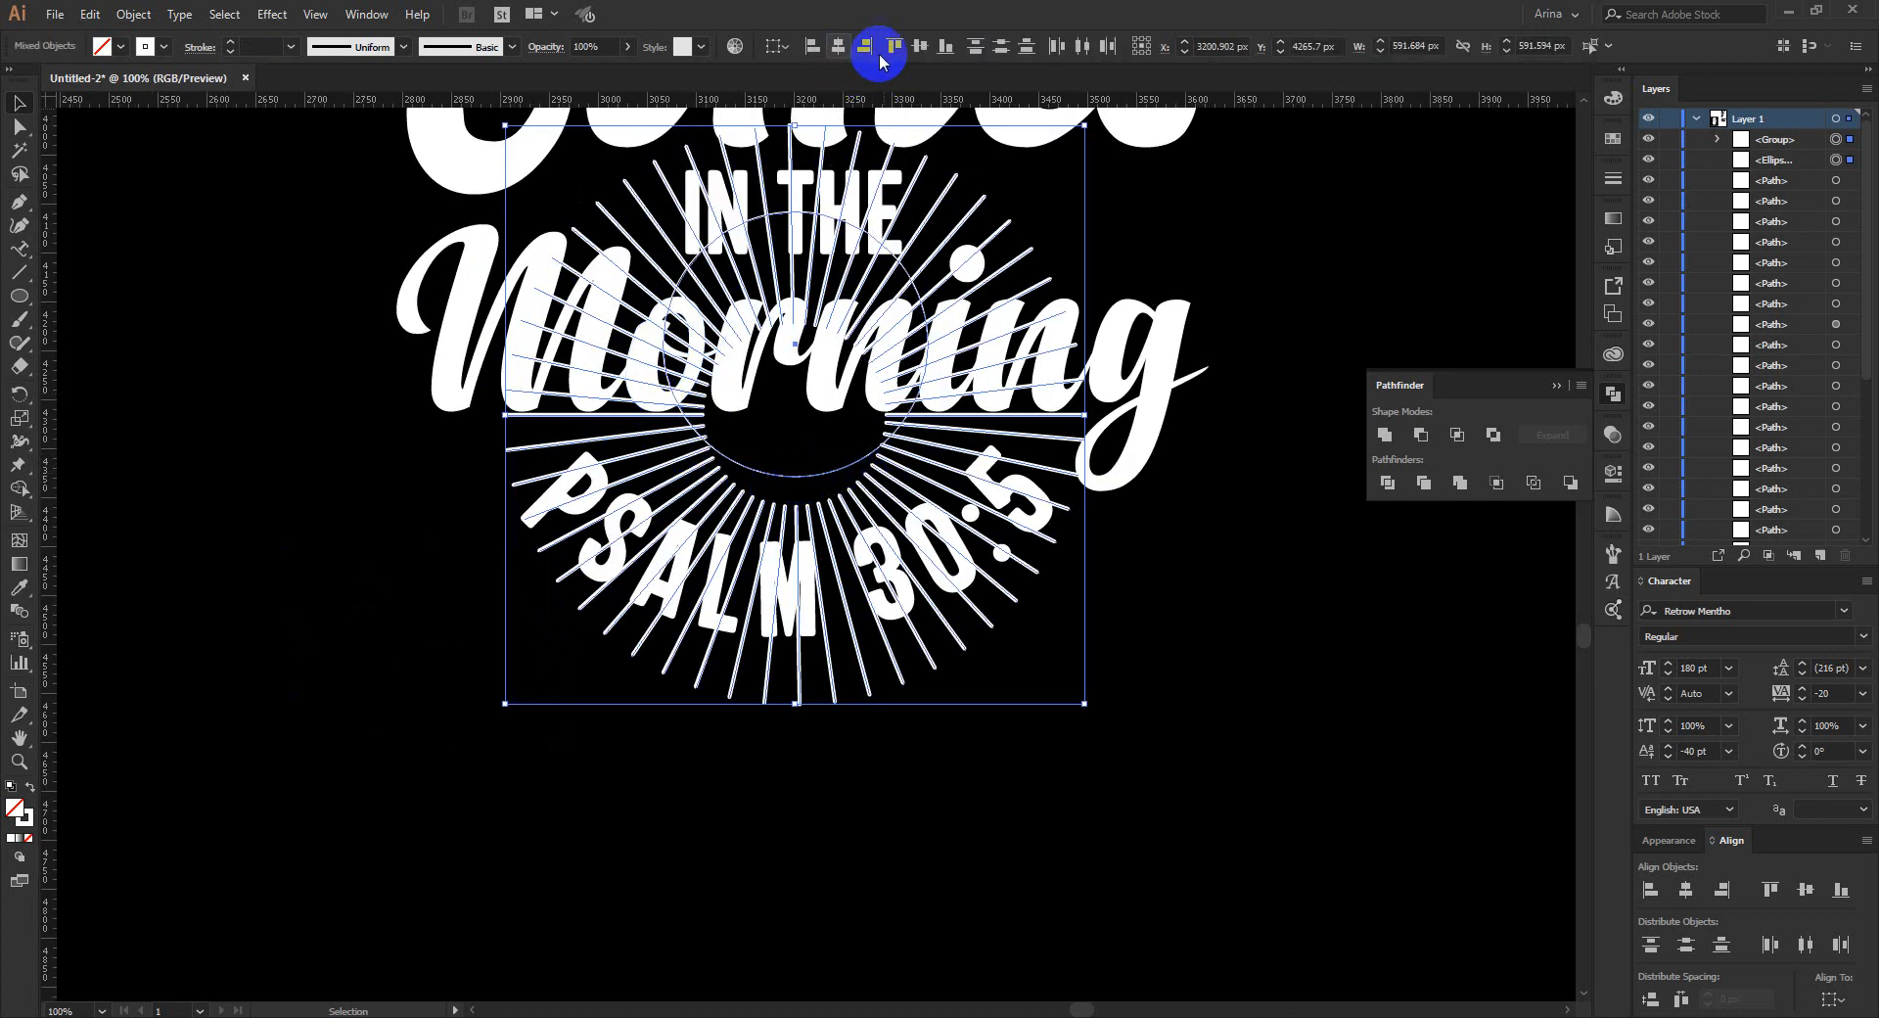
click(925, 49)
click(925, 47)
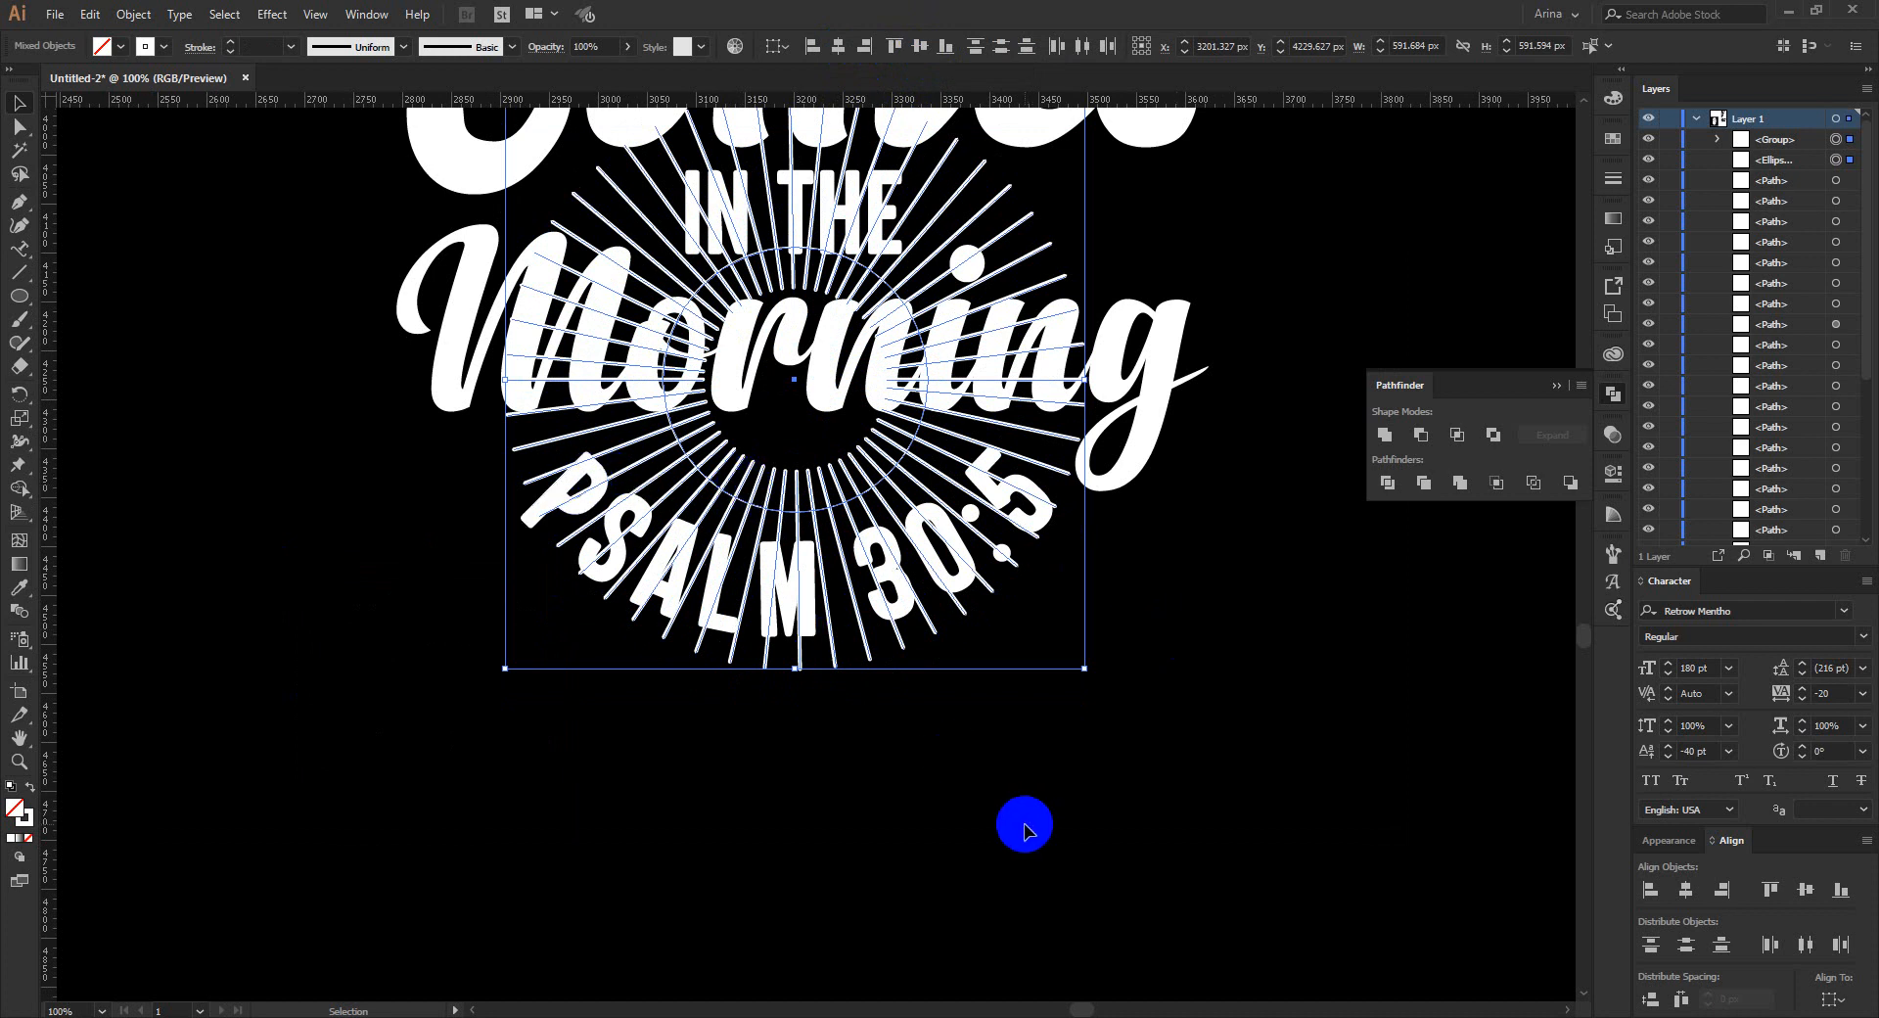
scroll(1025, 830, up, 2)
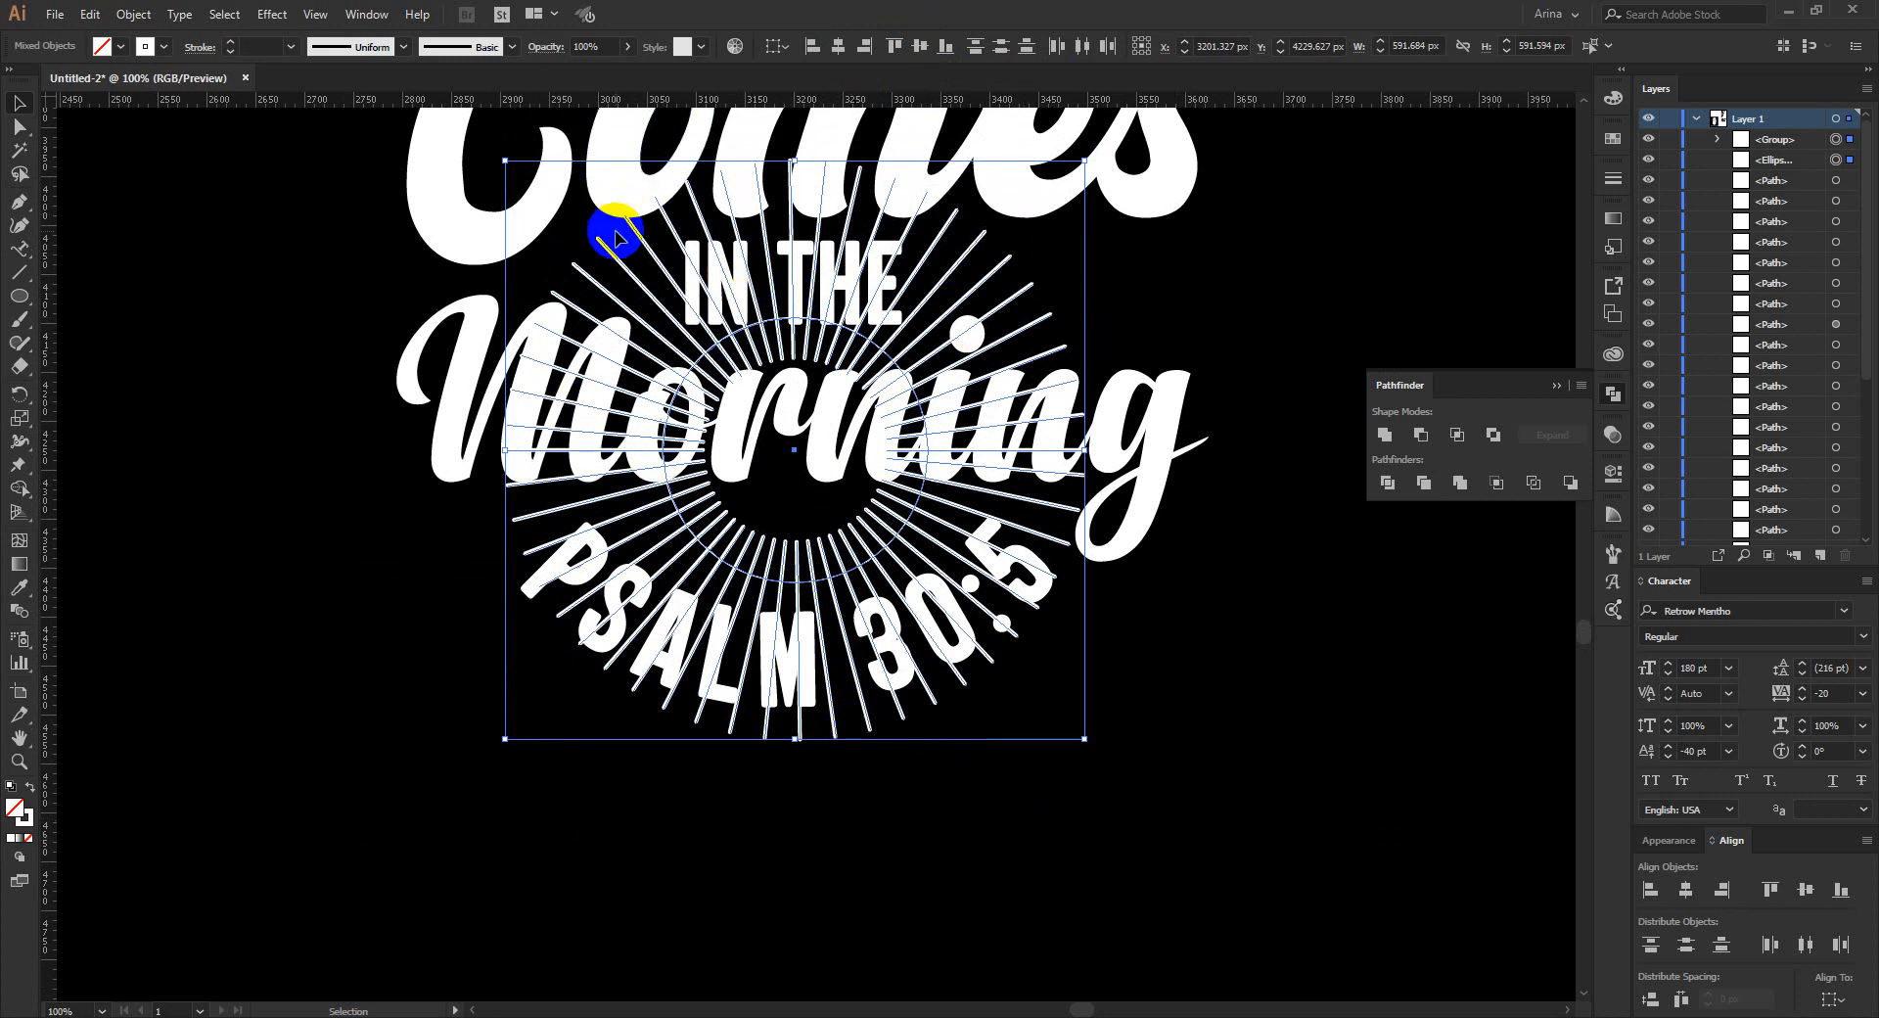
Open the sunburst group in isolation and select all of its rays.
scroll(754, 386, up, 3)
scroll(777, 275, up, 1)
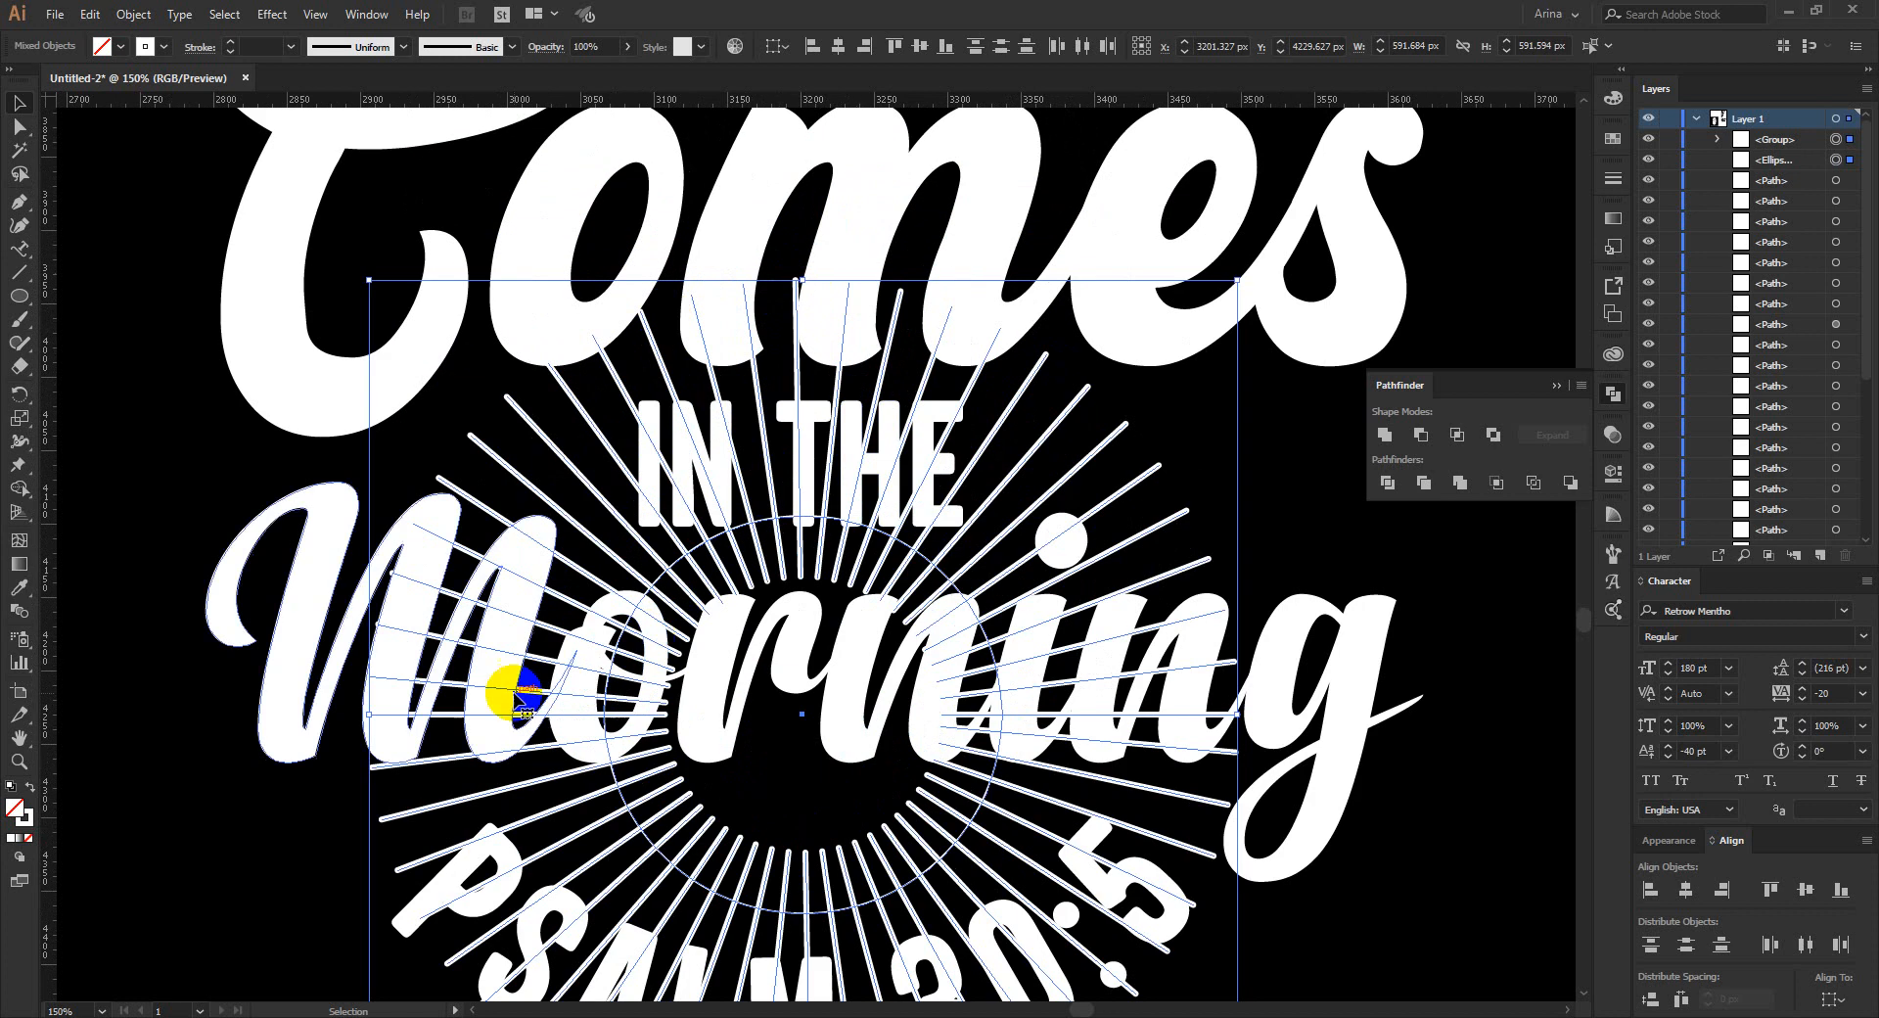
click(458, 763)
double_click(456, 756)
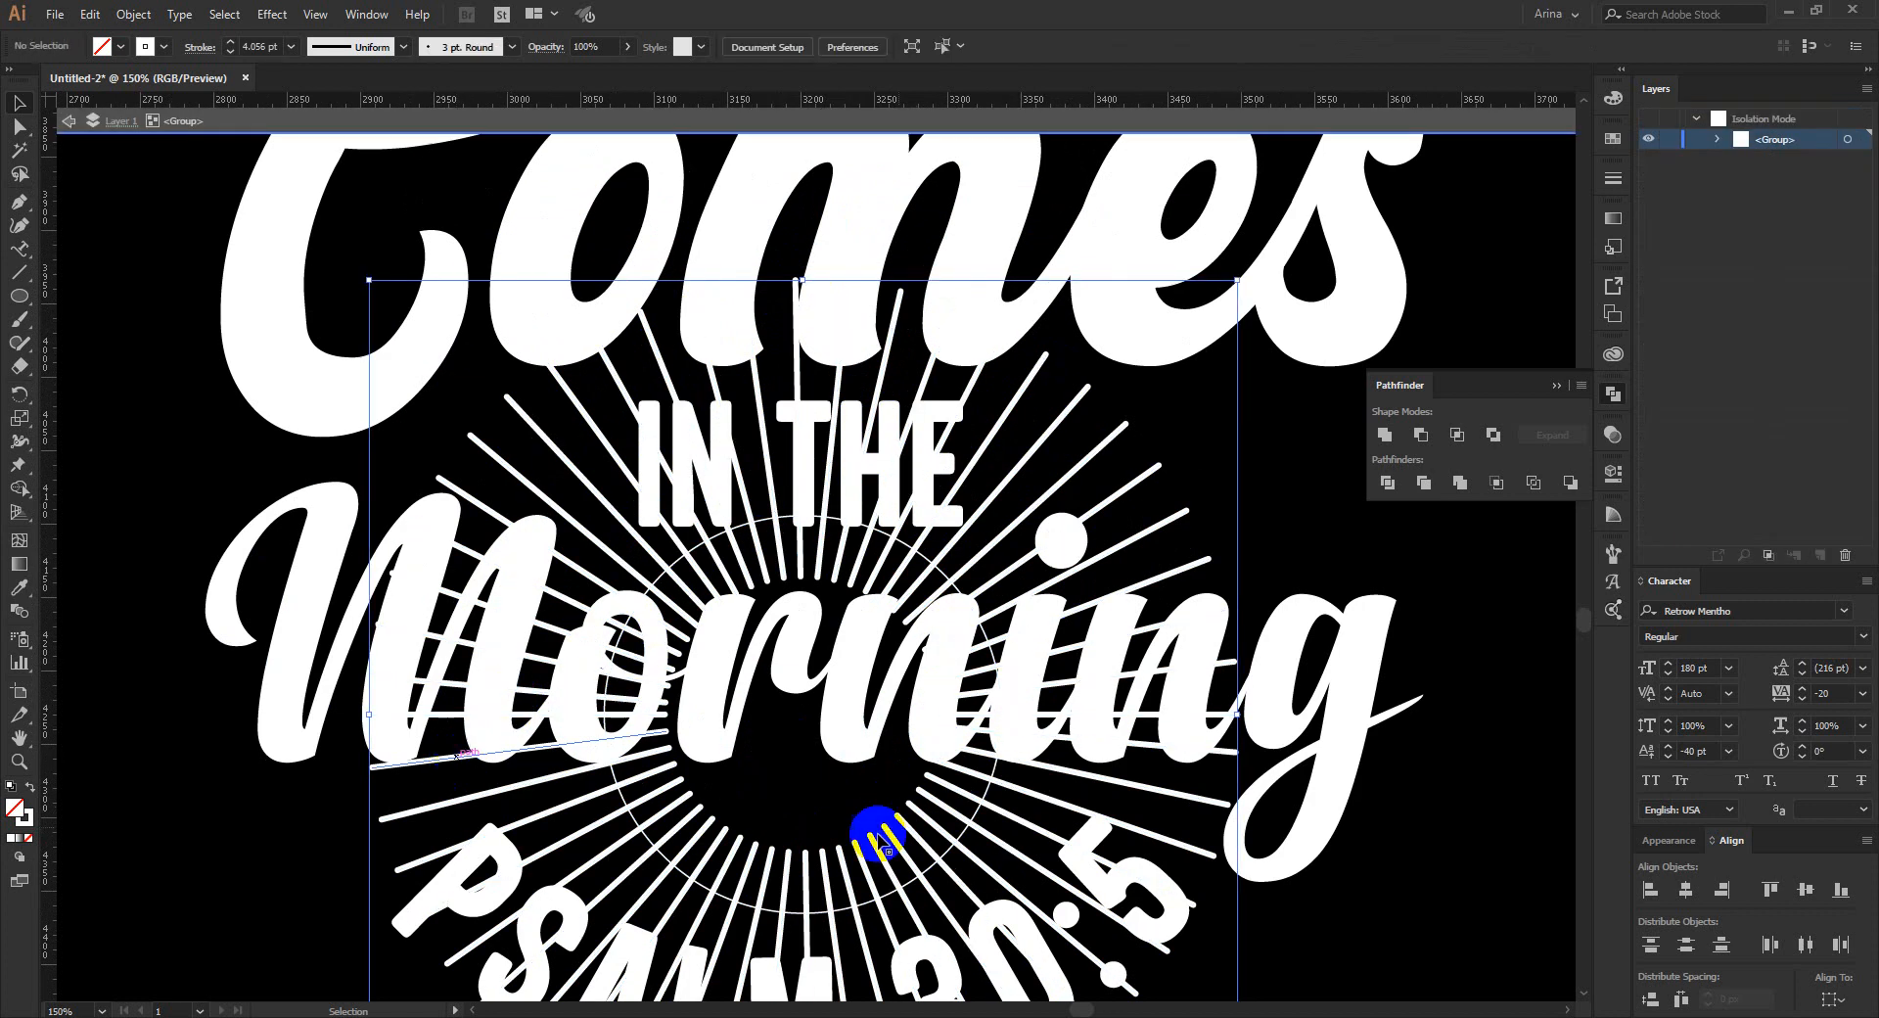
click(440, 742)
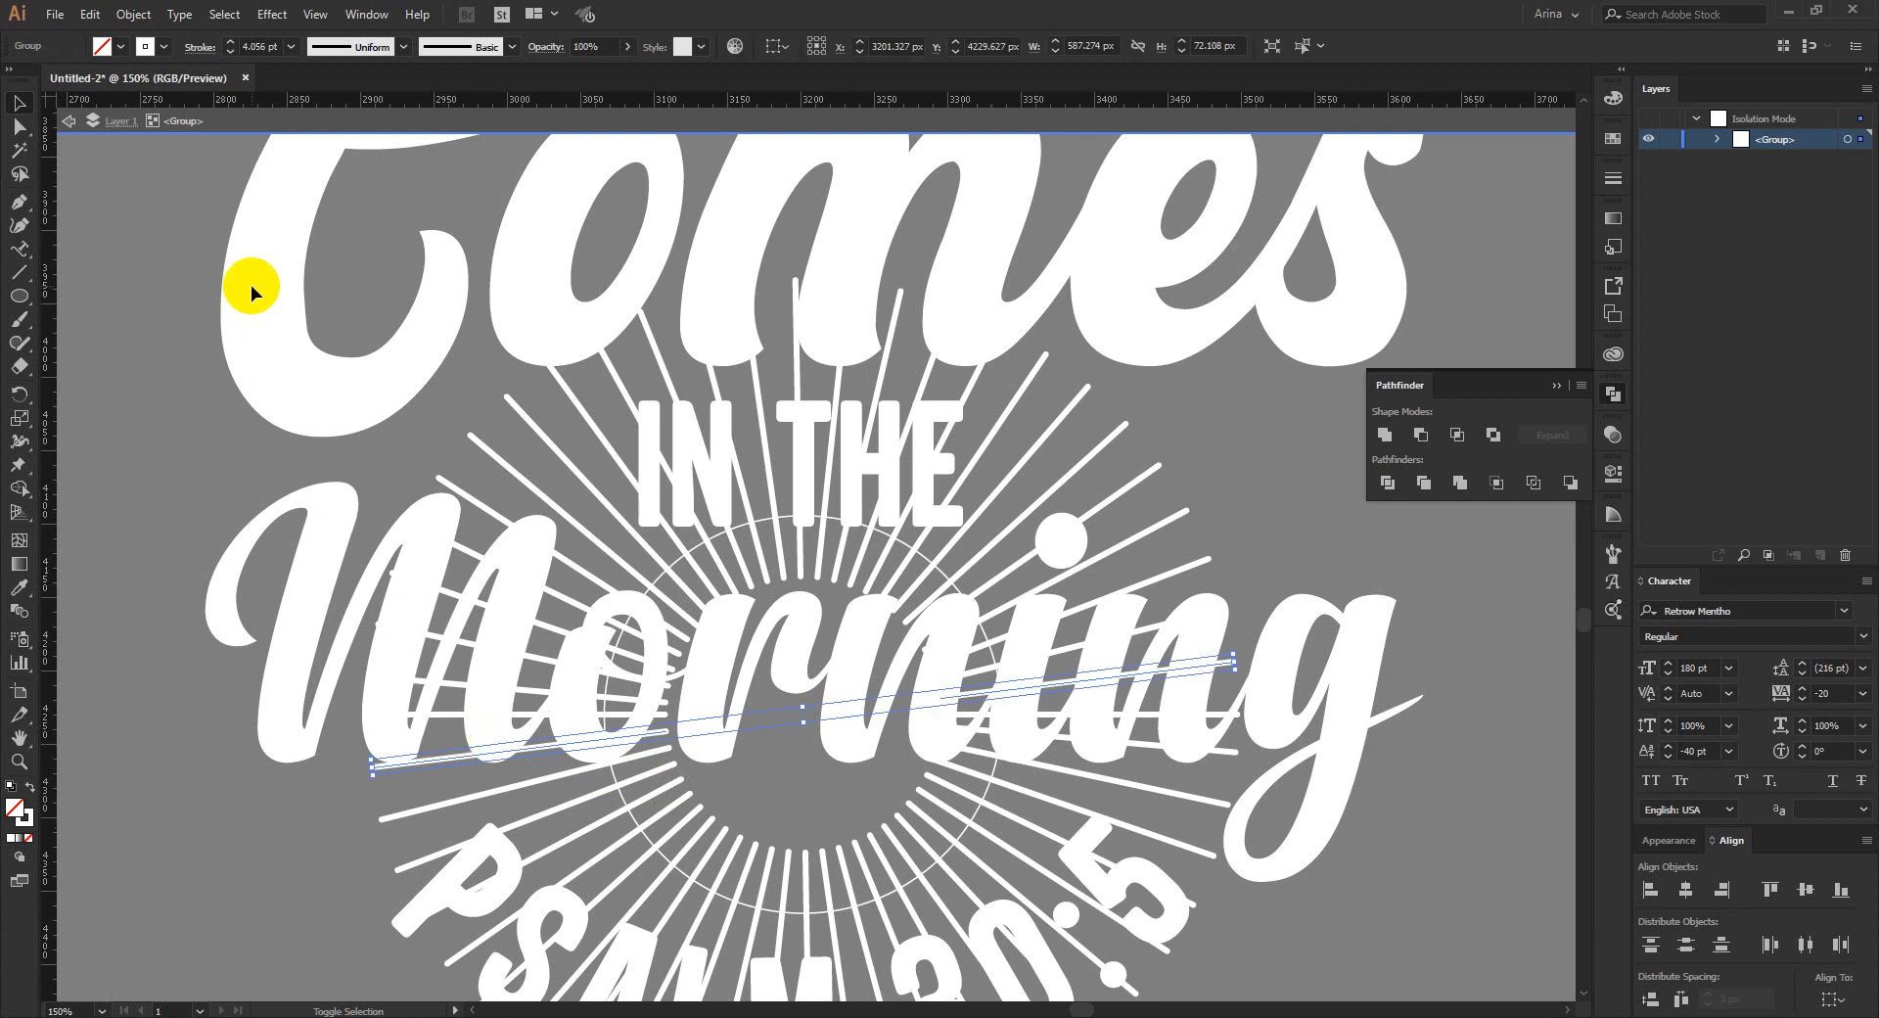
scroll(296, 270, down, 1)
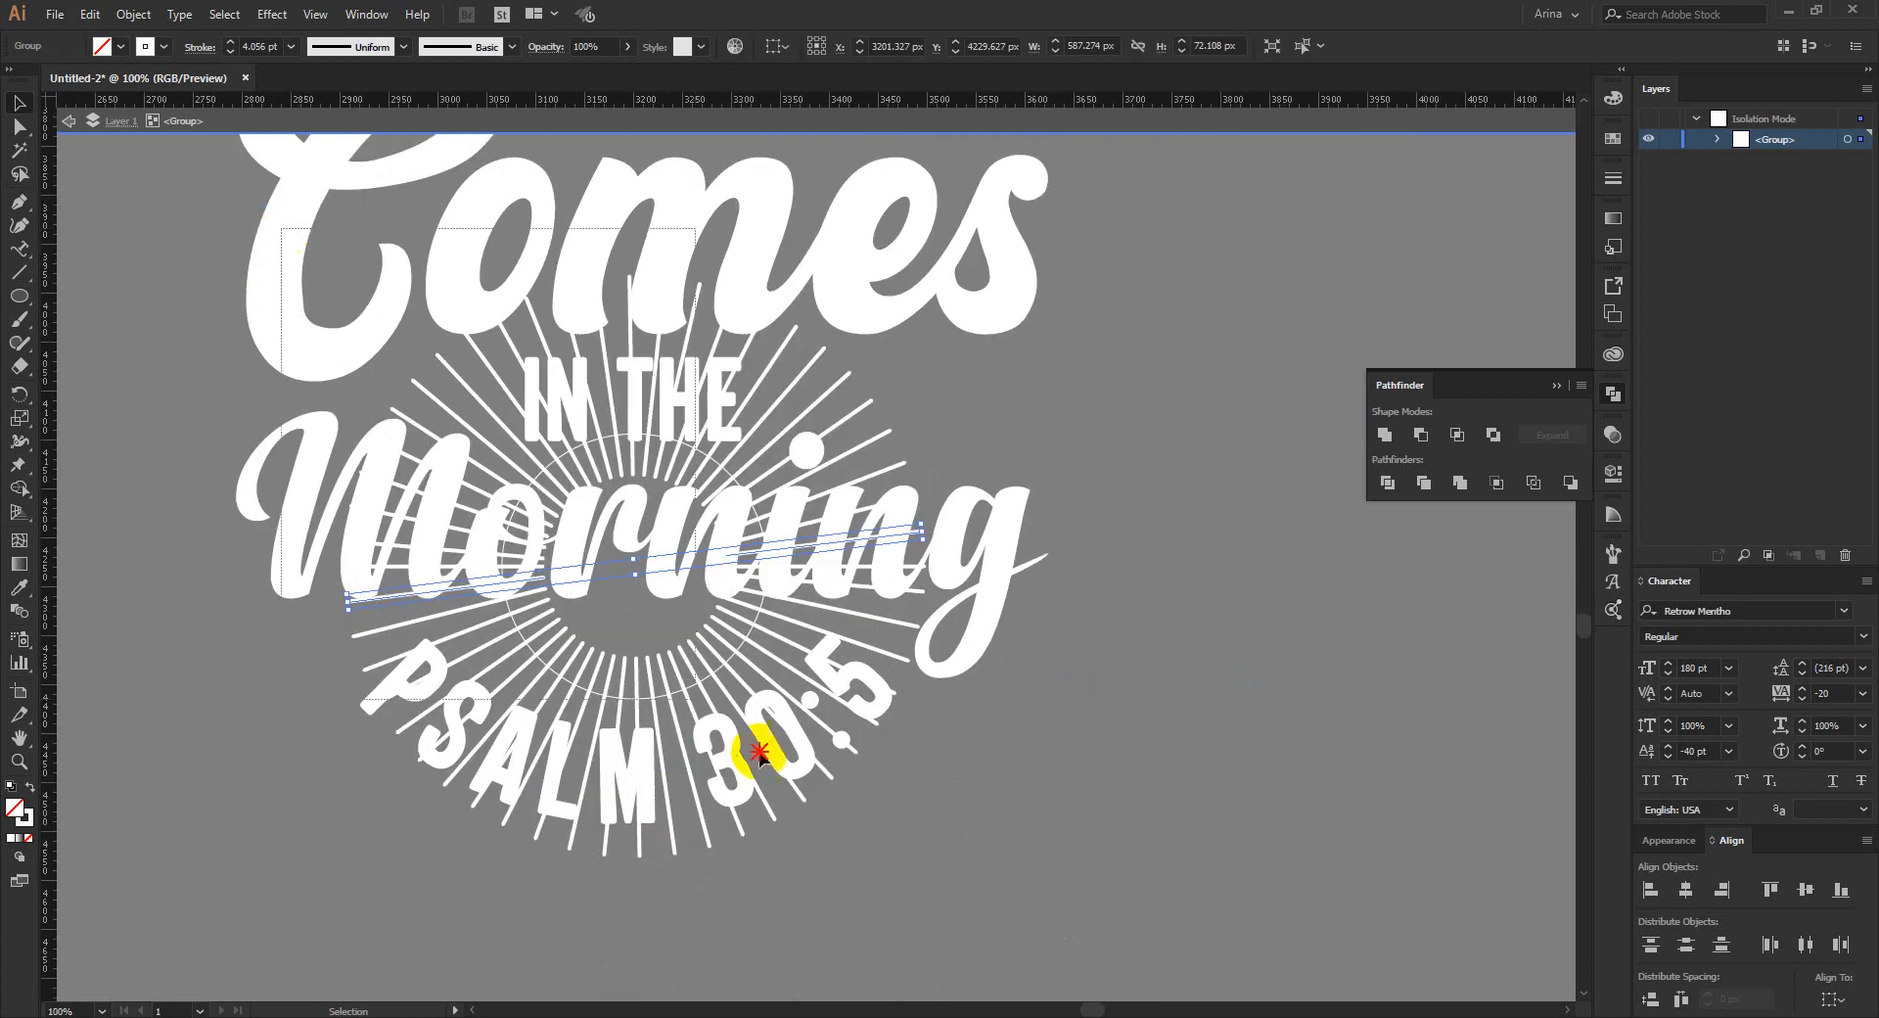
key(ctrl+a)
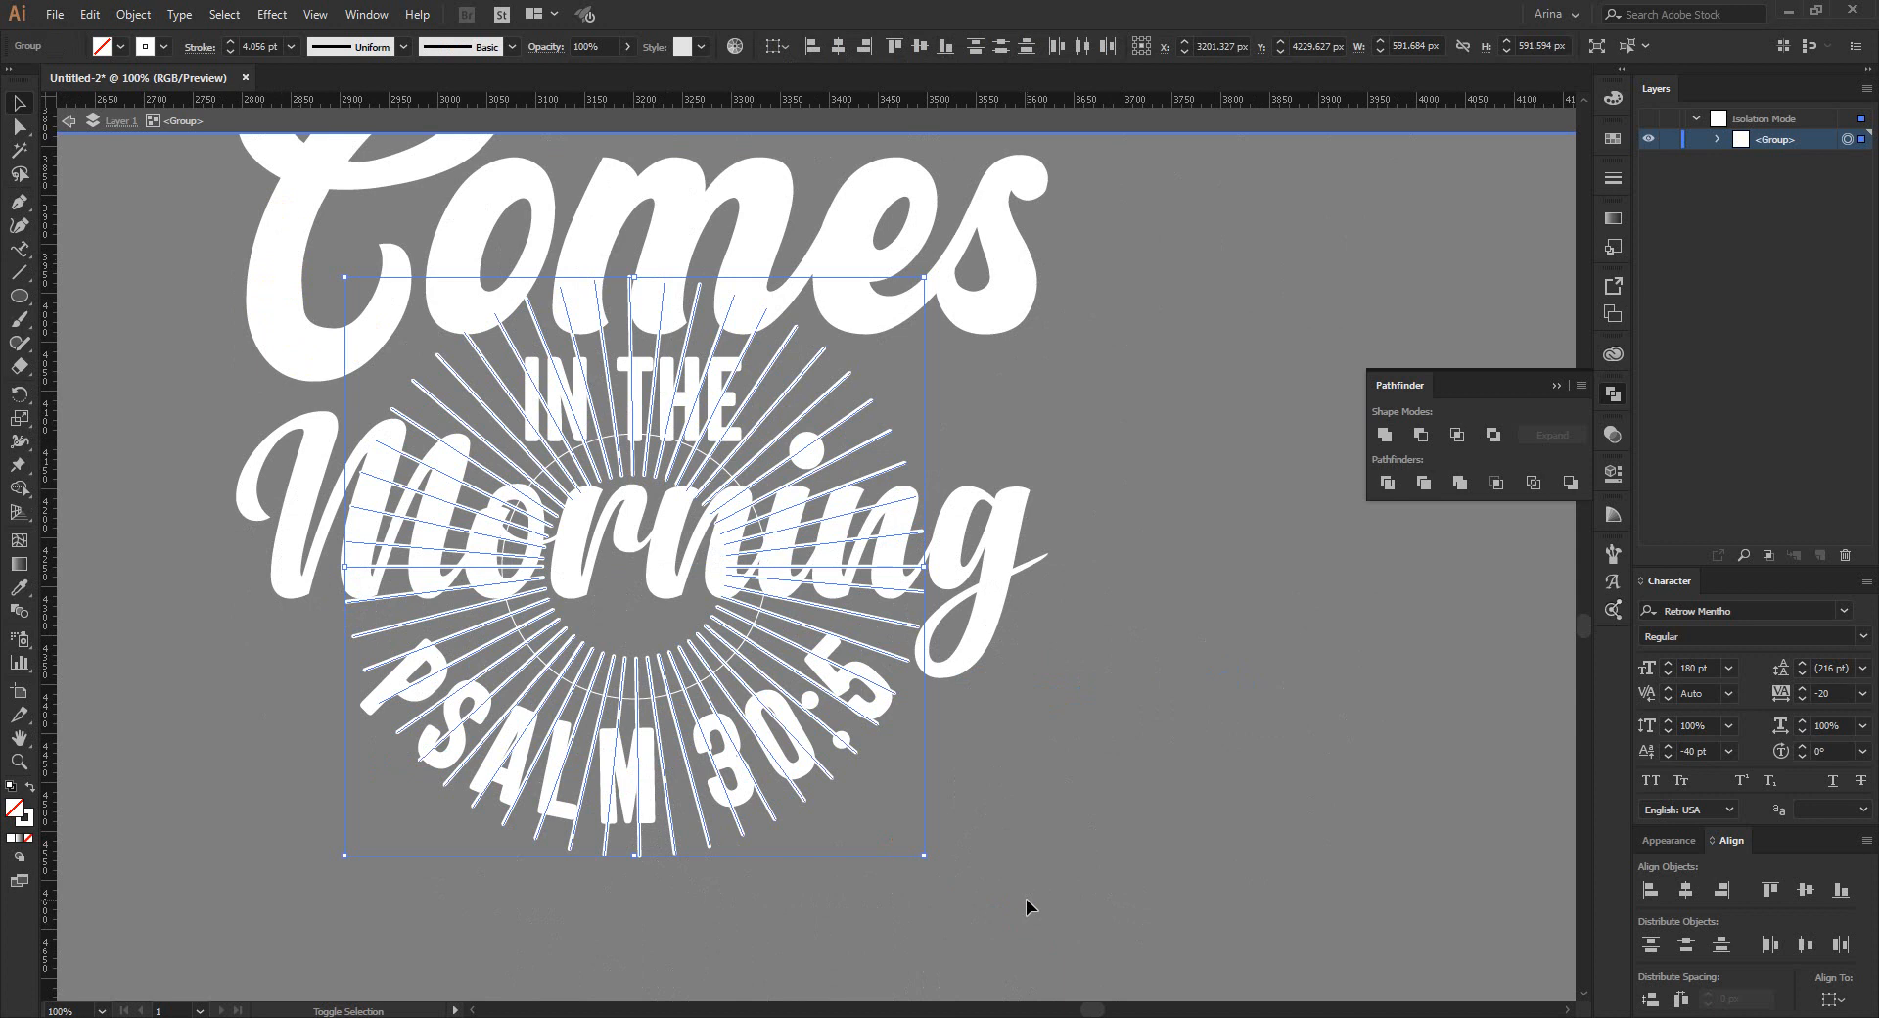
Erase the upper part of the sunburst down to the baseline of "Morning" and leave group isolation.
key(shift+e)
mouse_move(232, 205)
mouse_down()
mouse_move(763, 369)
mouse_move(1023, 489)
mouse_move(1106, 571)
mouse_up()
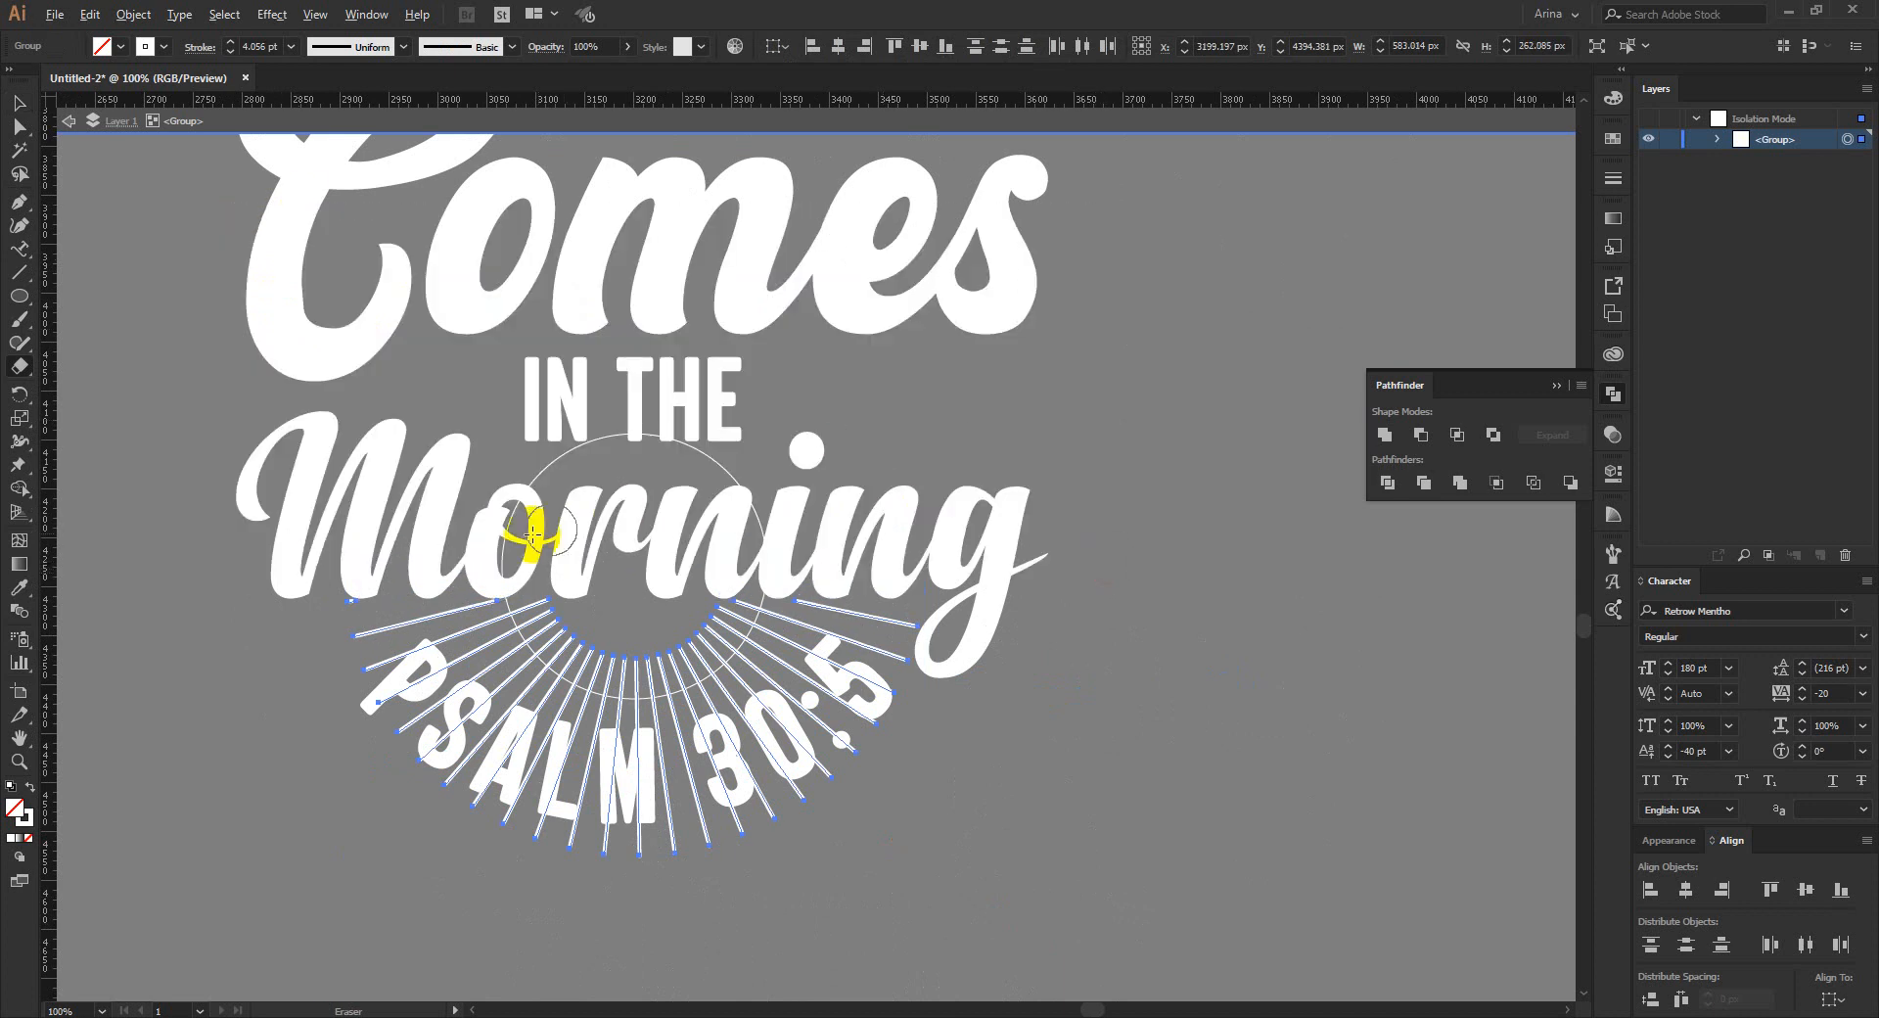
drag(533, 533, 479, 541)
scroll(479, 542, up, 1)
key(v)
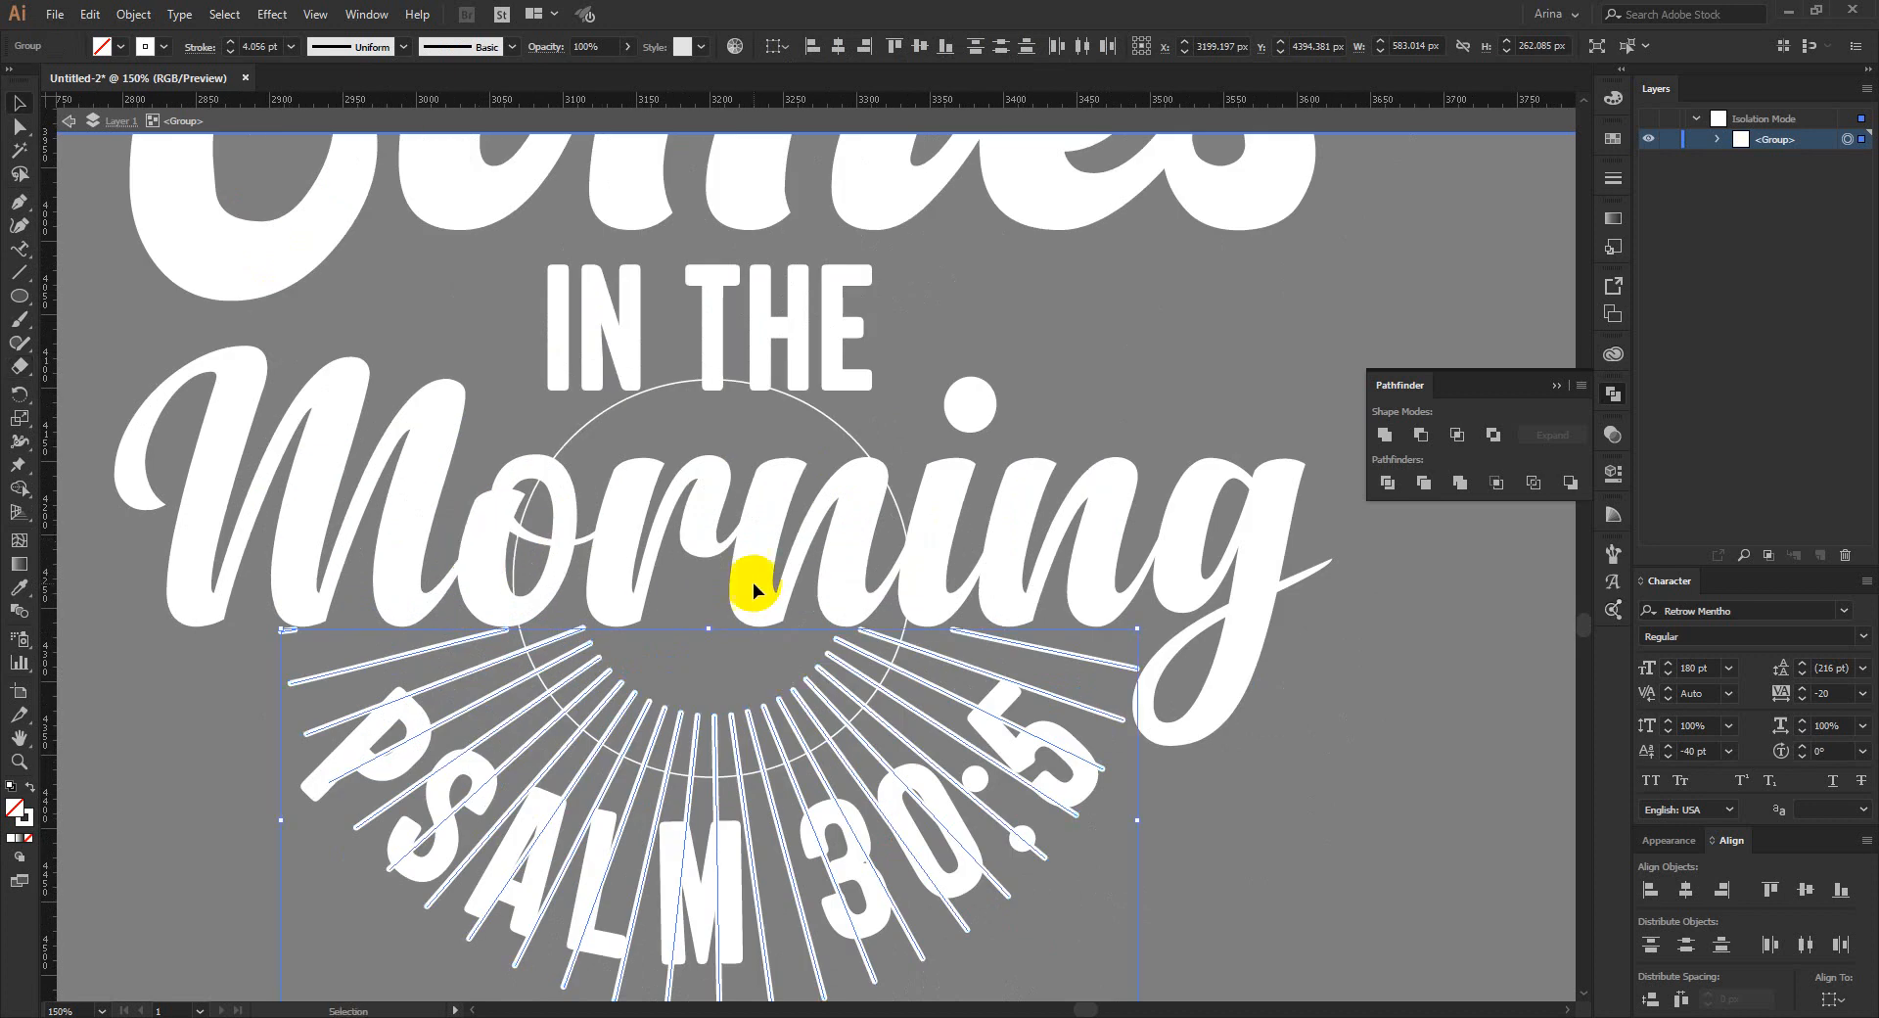
double_click(1029, 413)
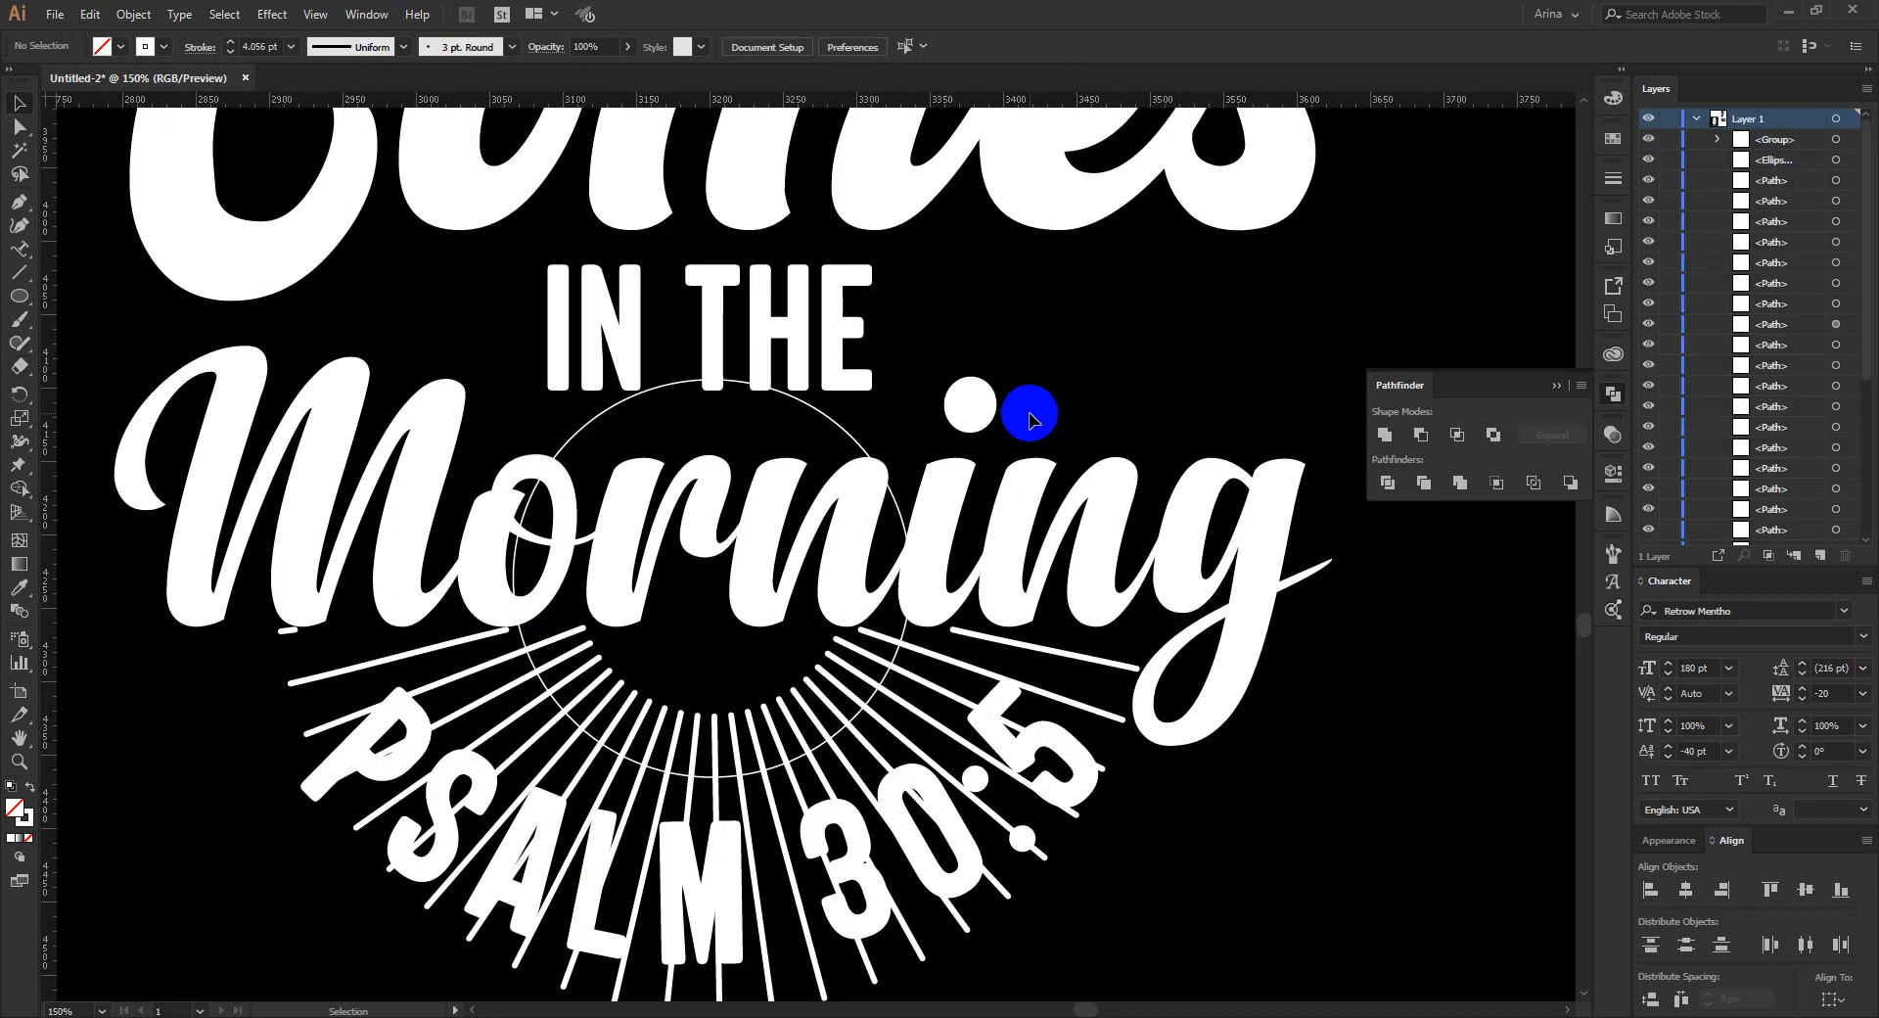
Offset the outlines of the "PSALM 30:5" lettering by 7 px with miter joins.
scroll(1029, 413, down, 1)
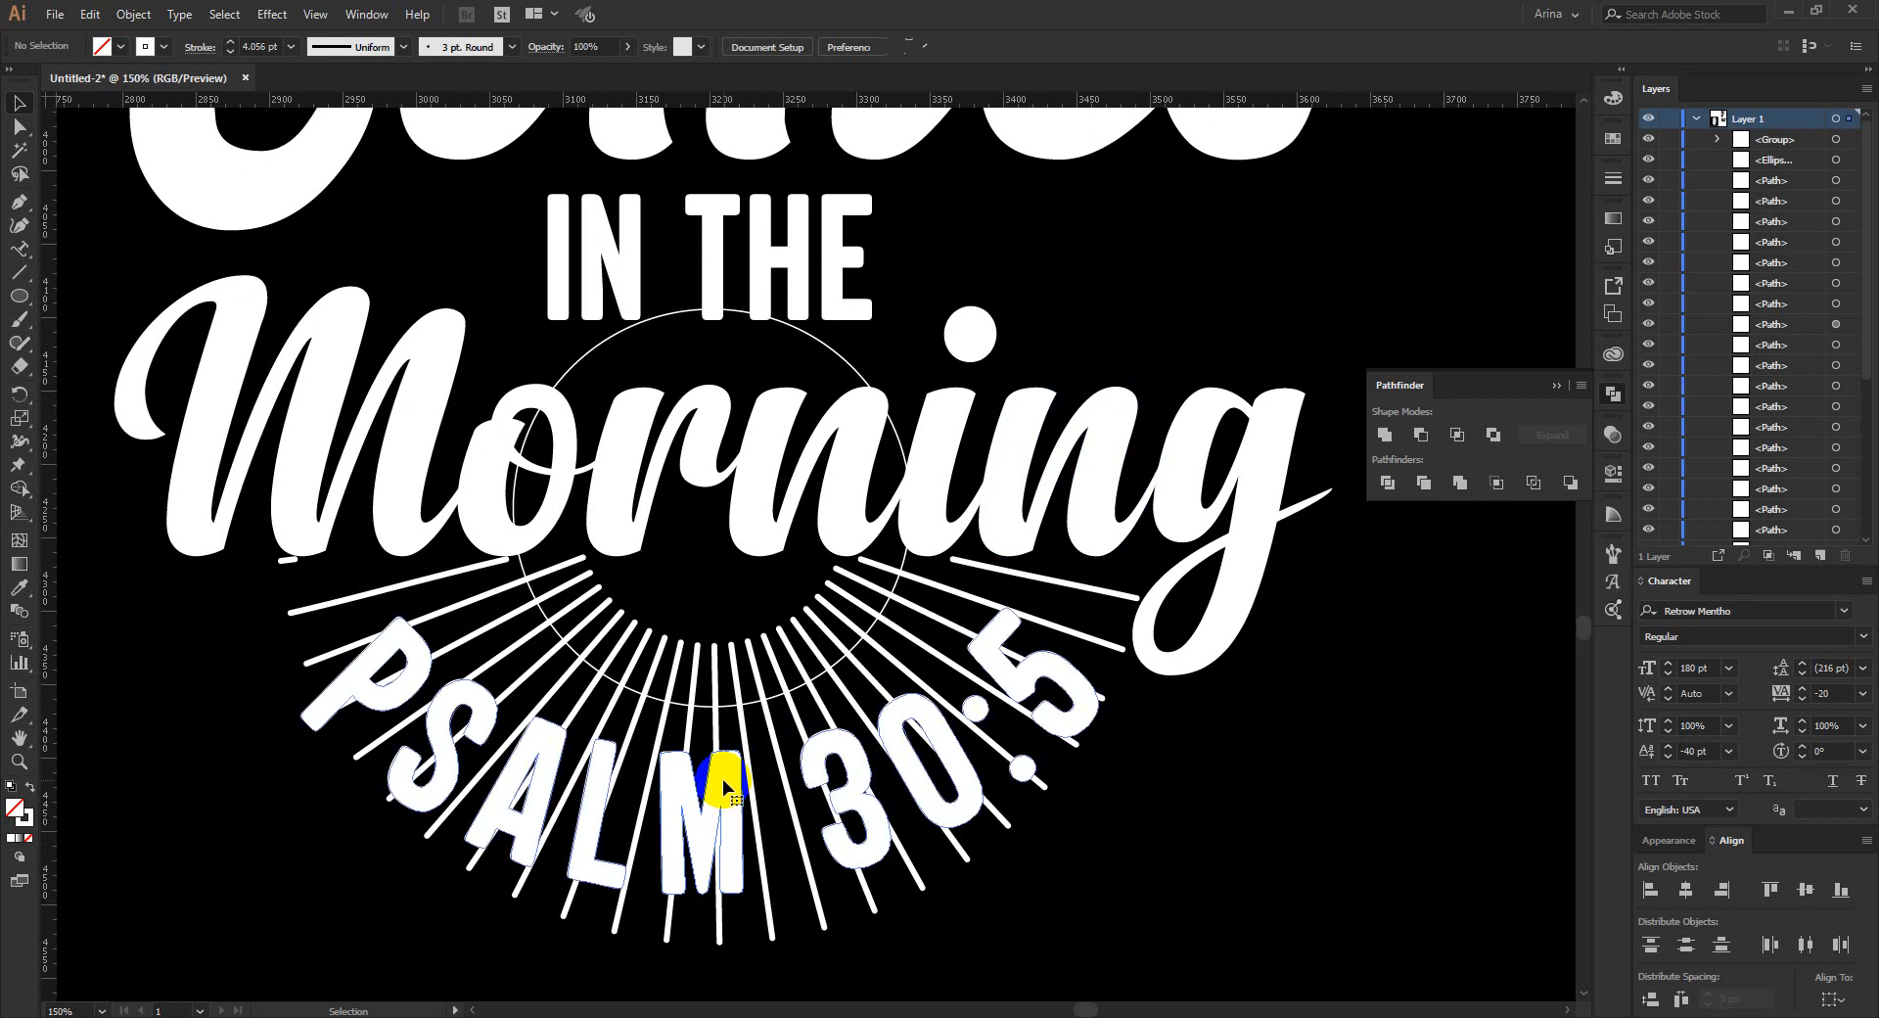
click(724, 786)
click(133, 14)
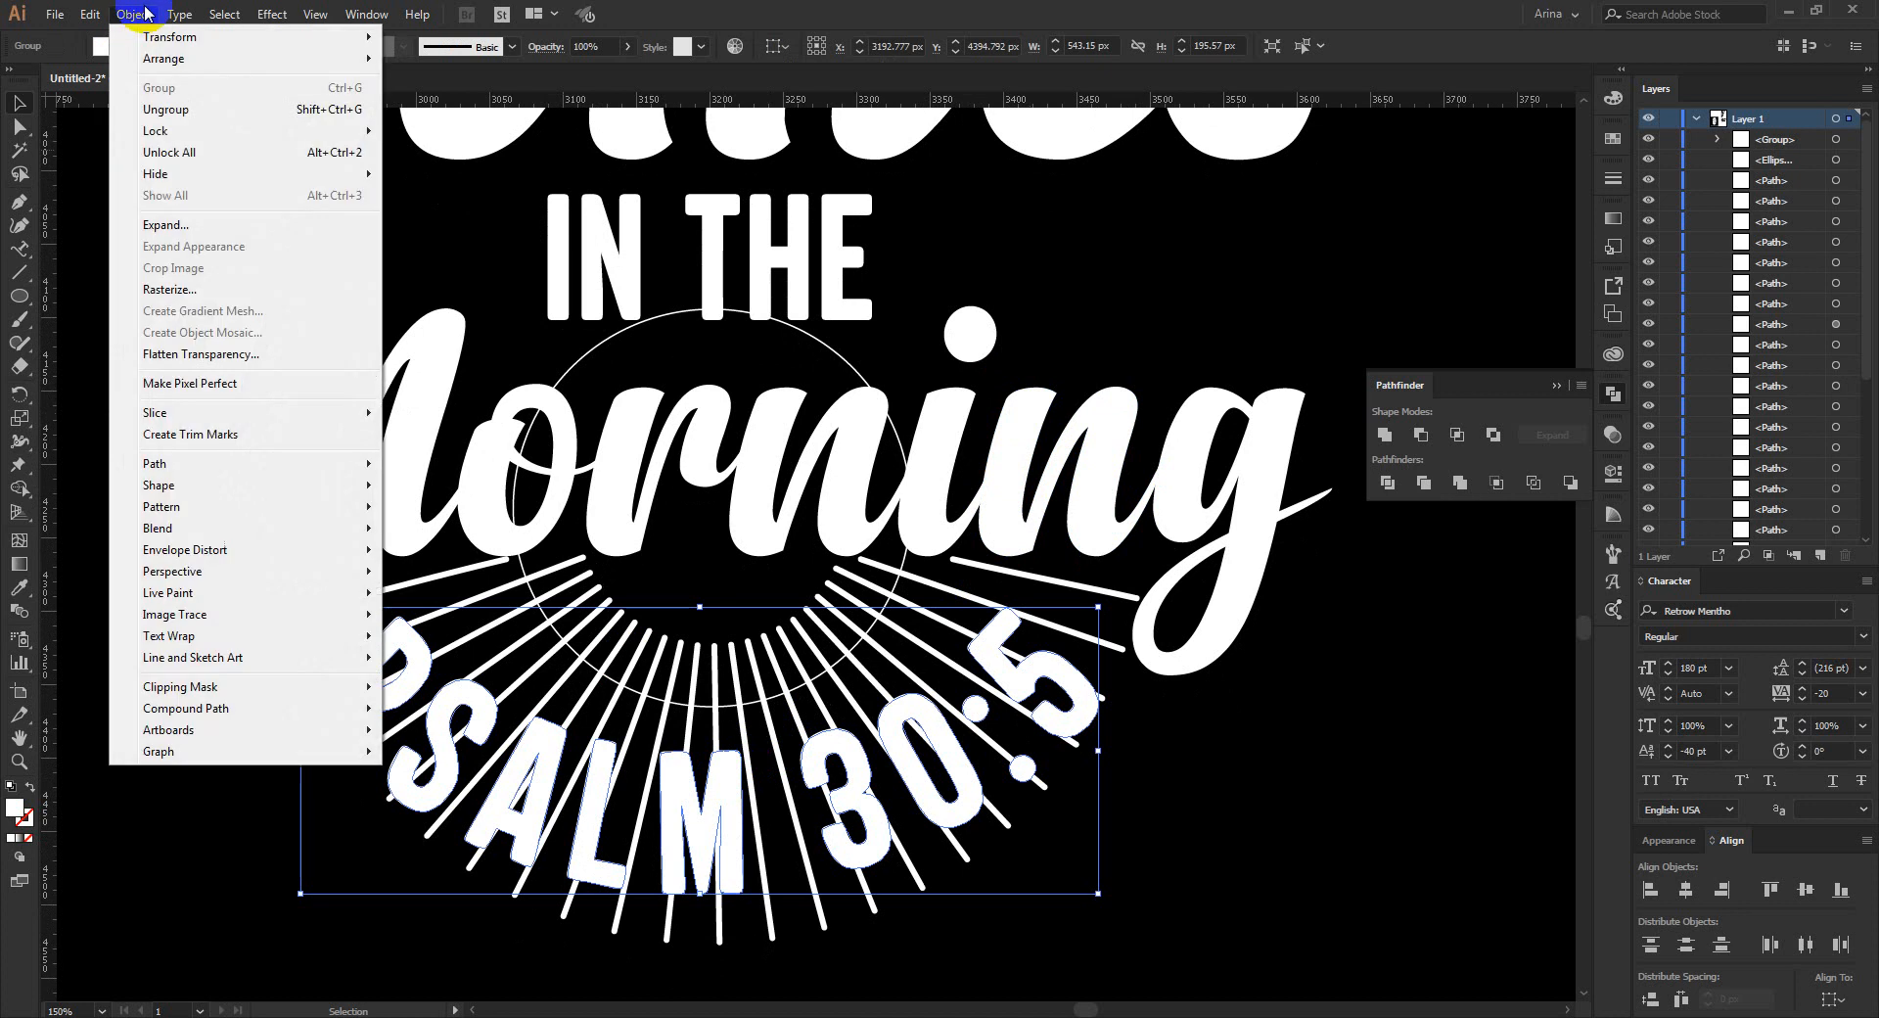
mouse_move(197, 474)
click(443, 536)
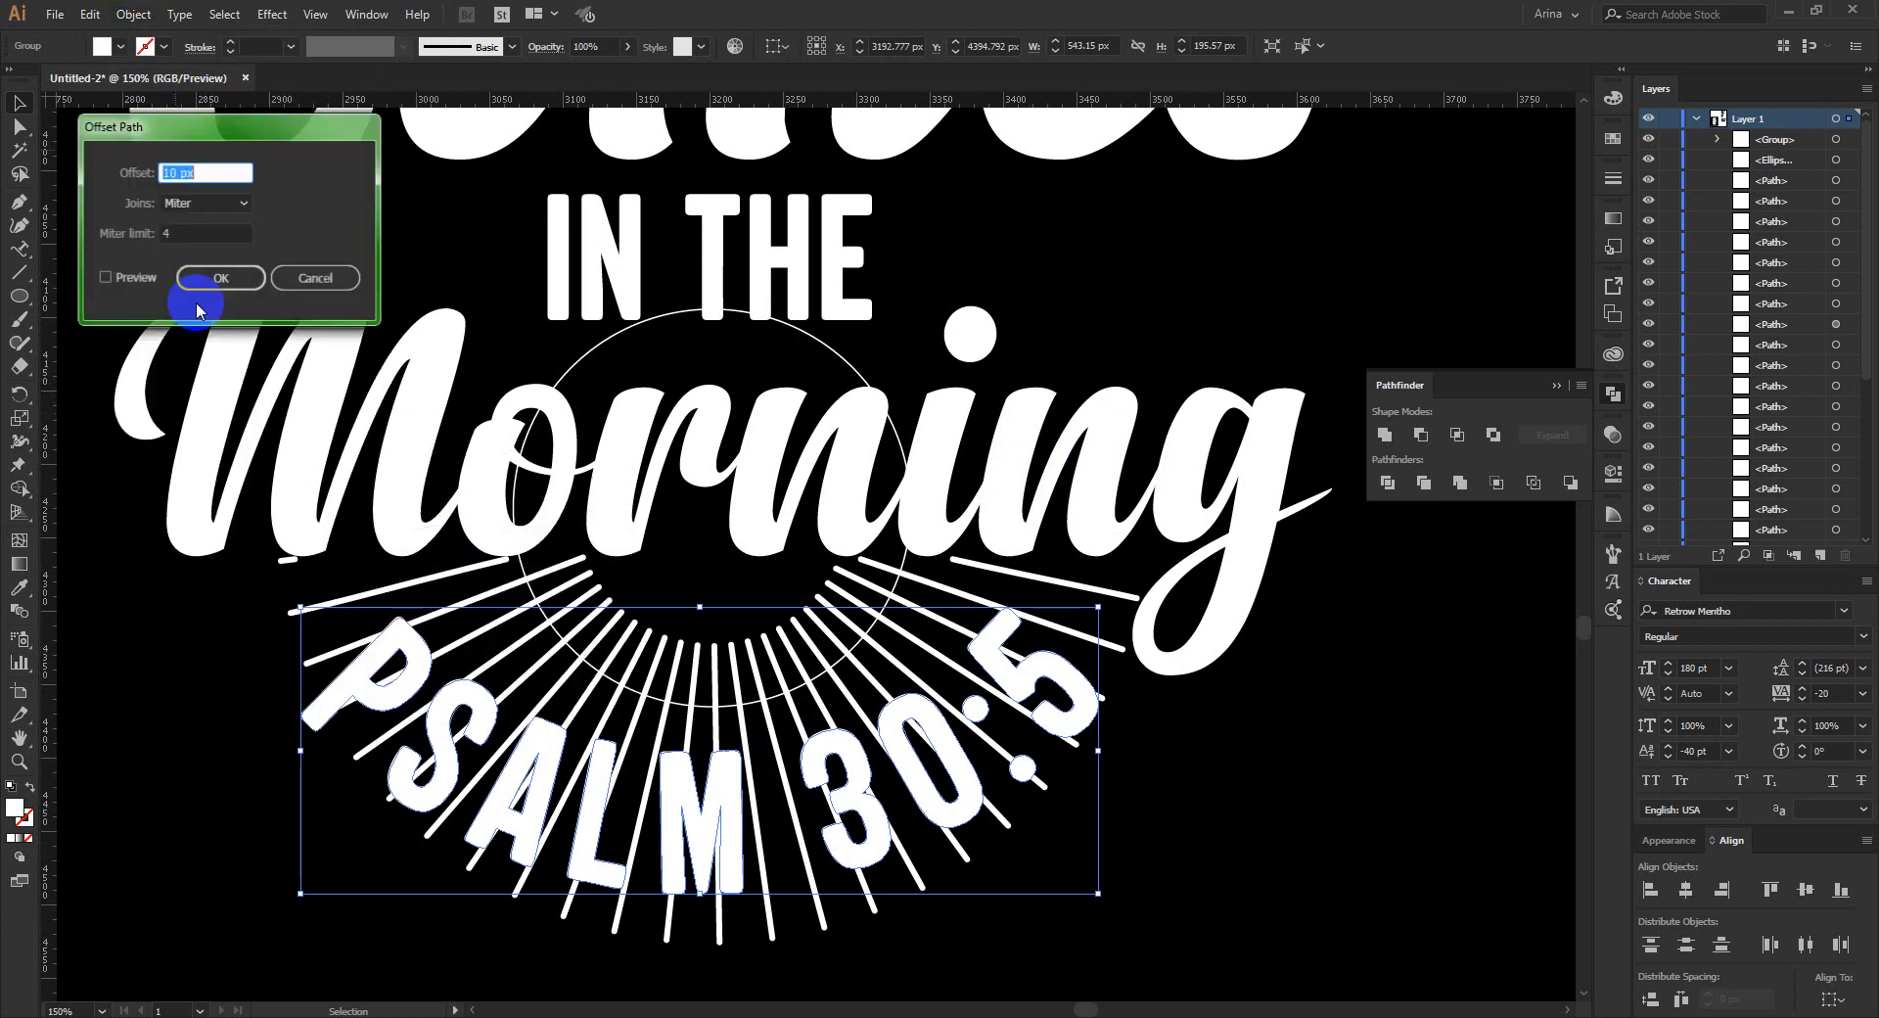
click(128, 277)
click(184, 172)
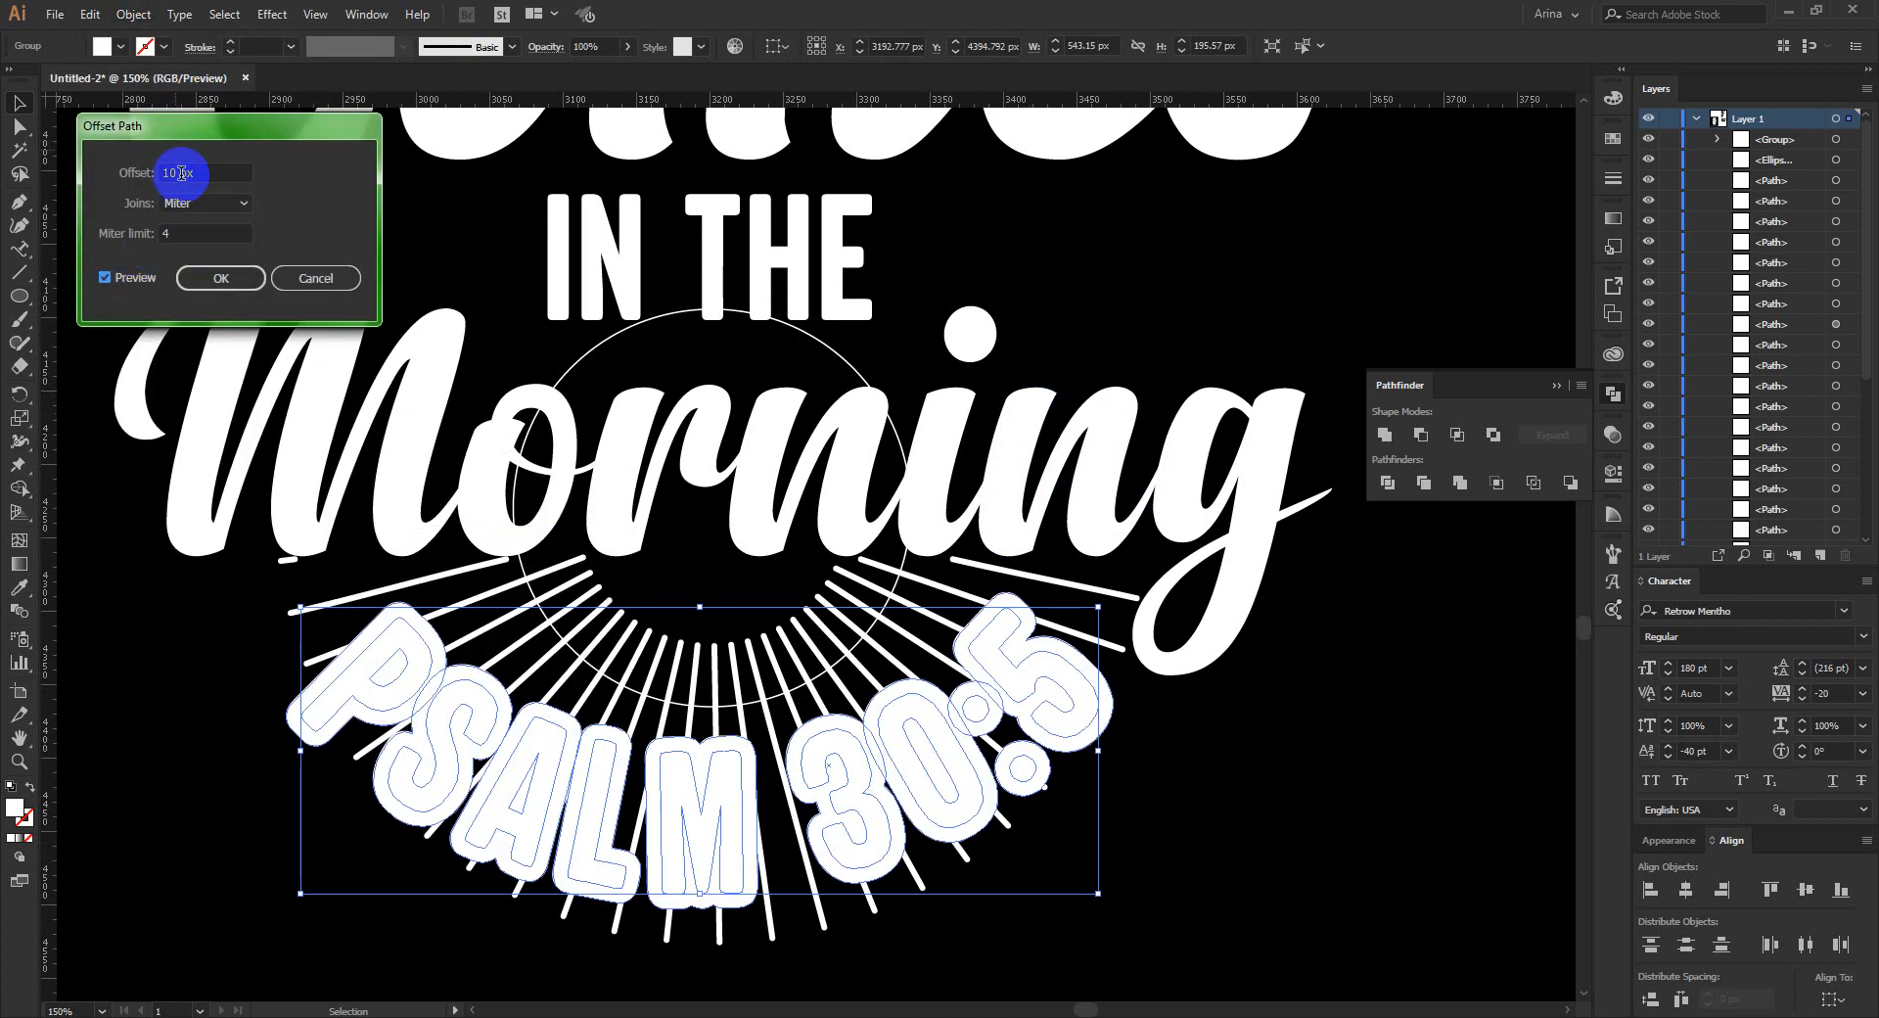
text(8)
key(Down)
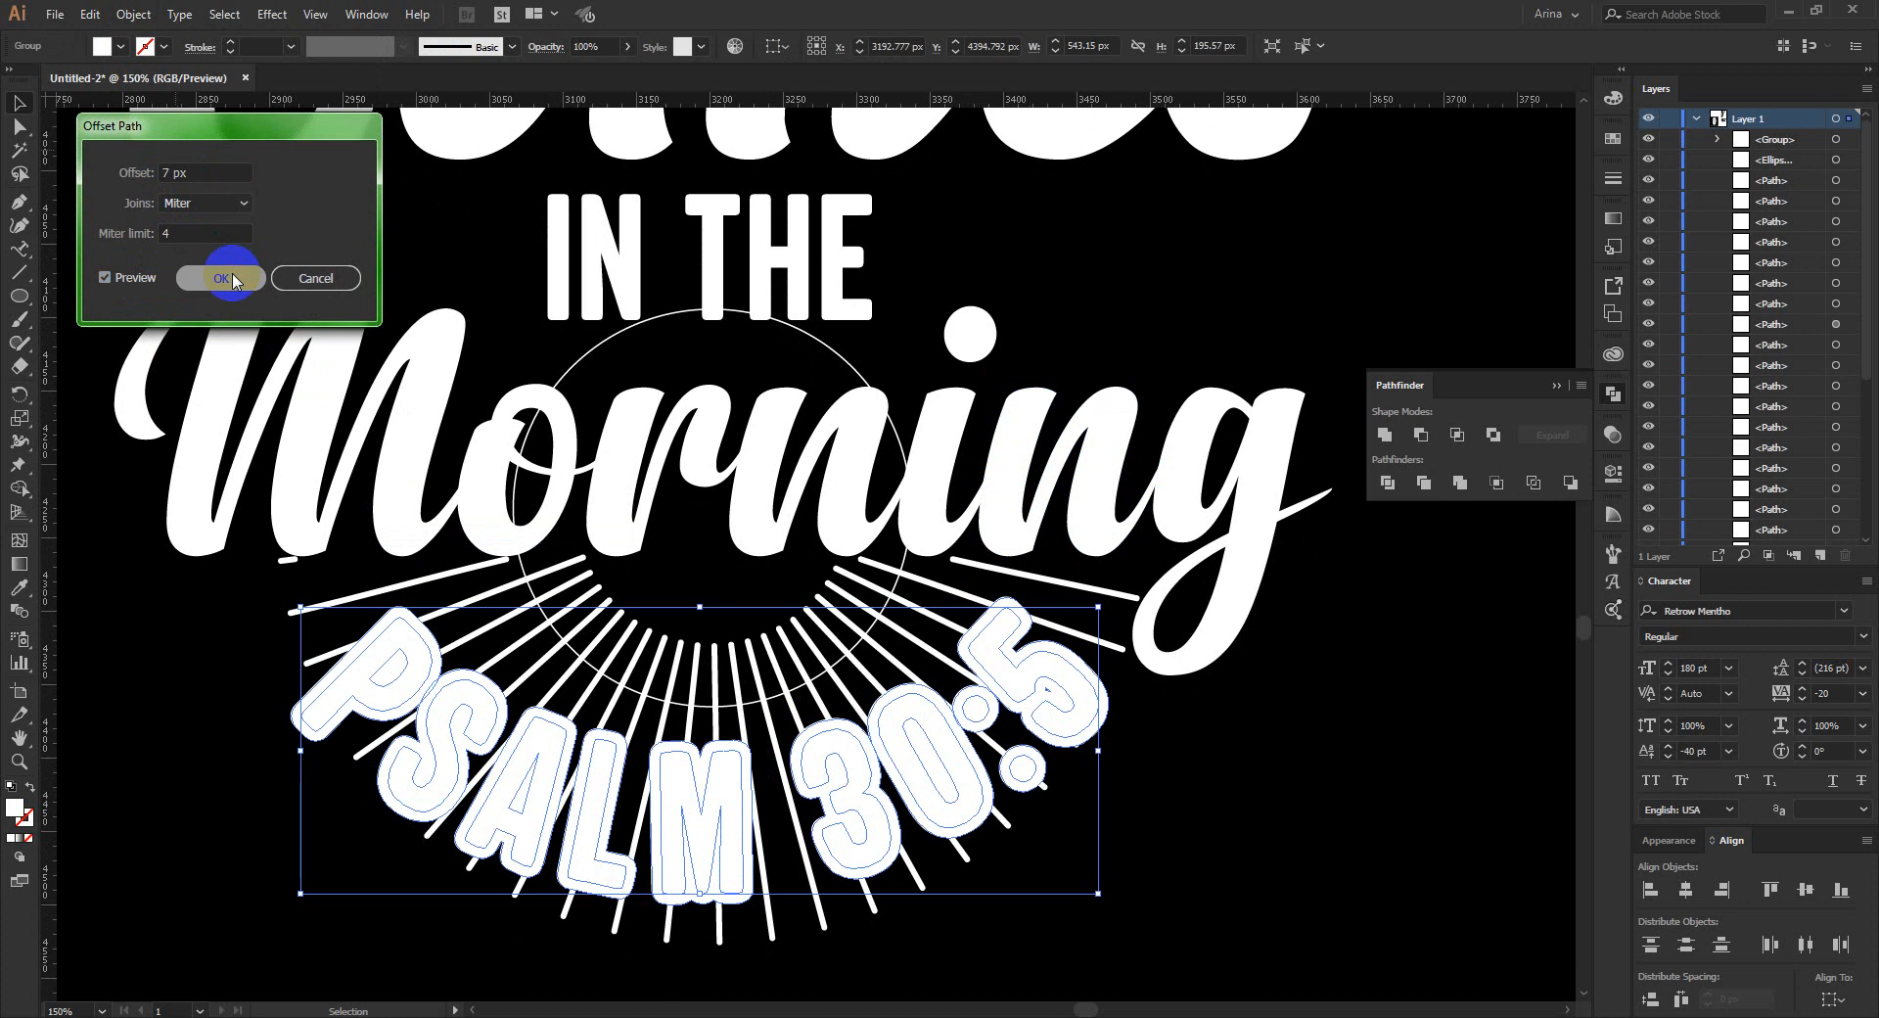
click(232, 280)
Cut the offset lettering and paste it in place into a new opacity mask on the ray group, with clipping off.
click(499, 455)
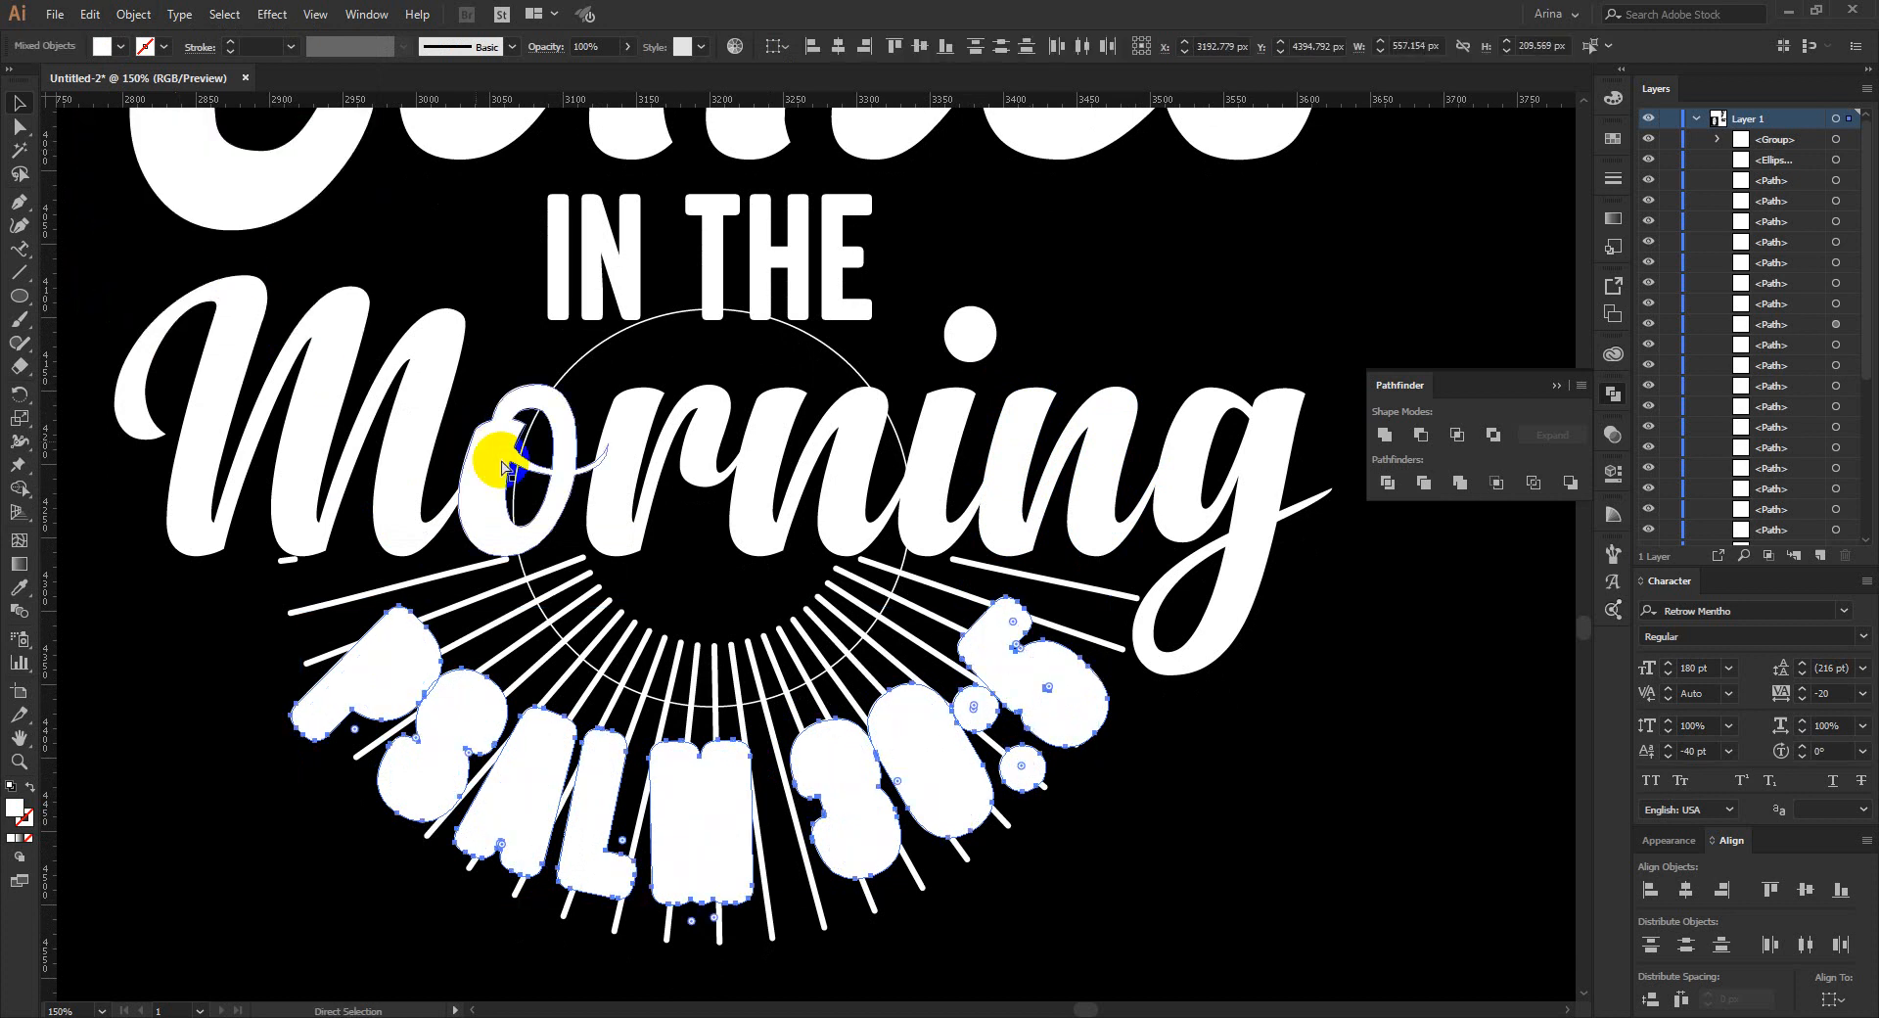
click(848, 691)
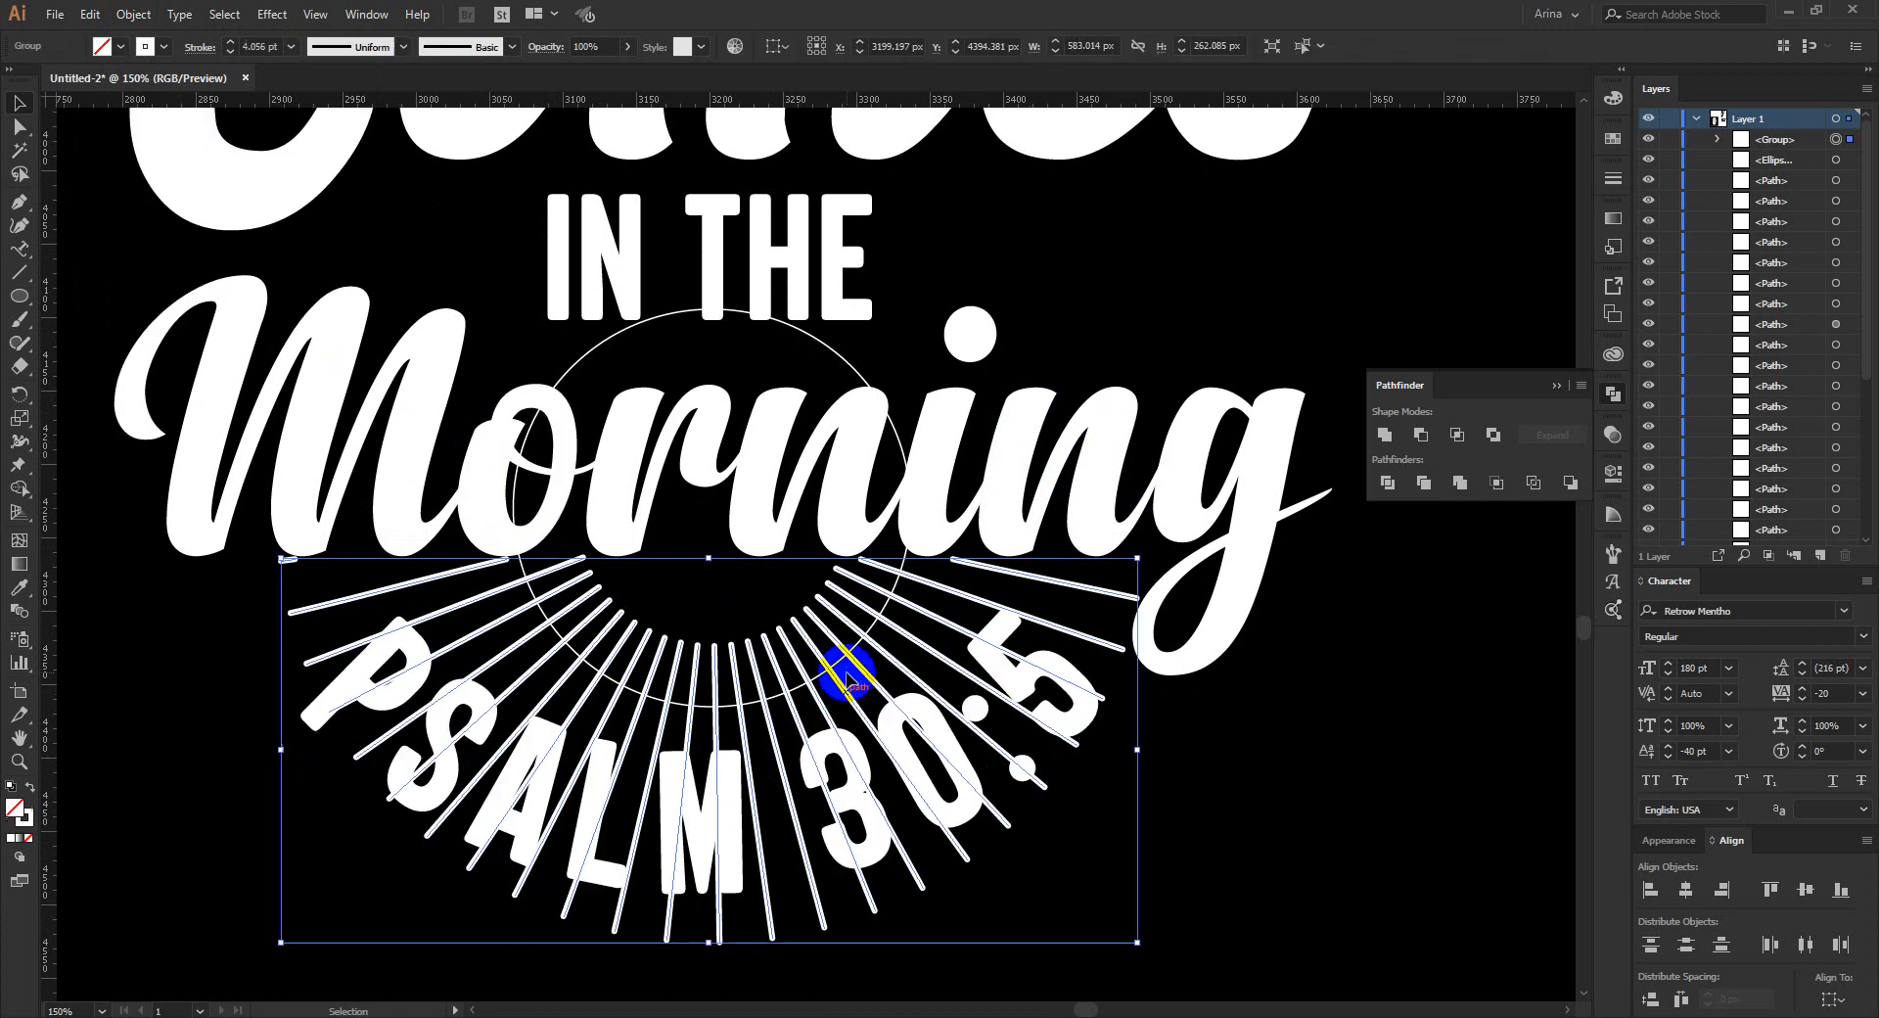
click(1612, 438)
click(1476, 514)
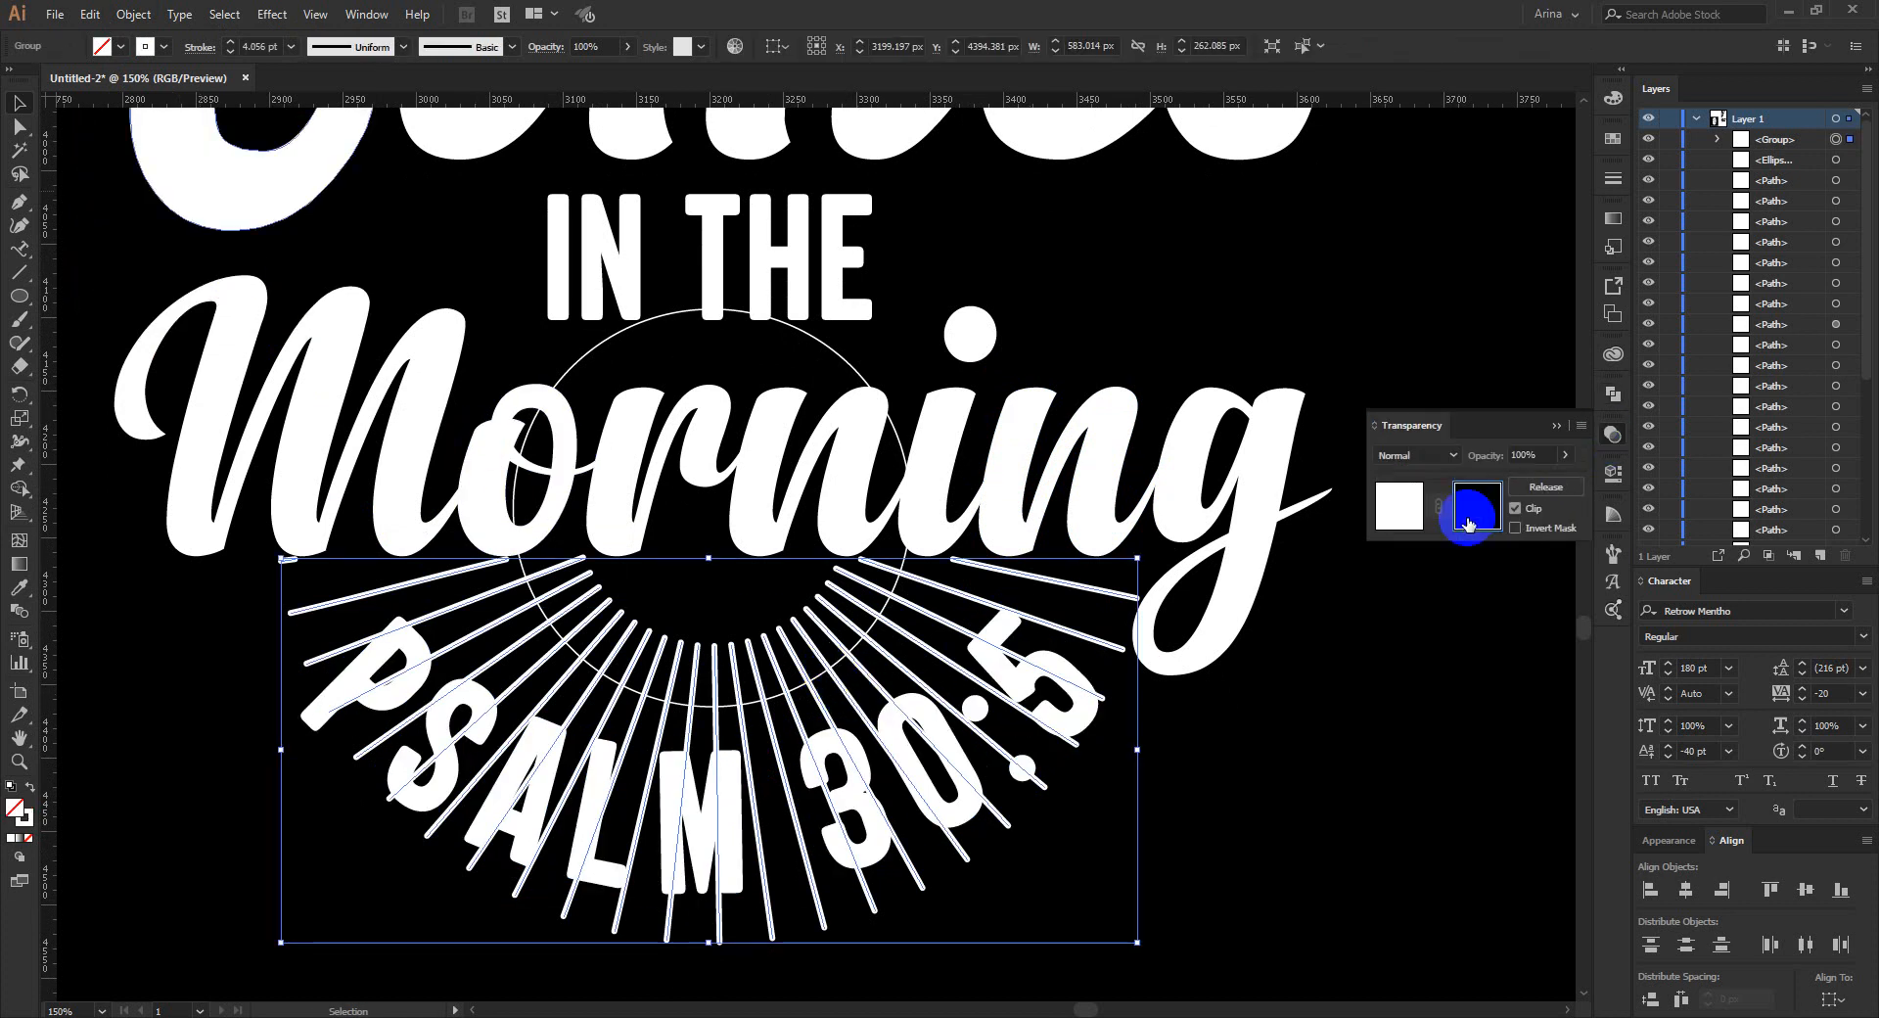
click(1516, 508)
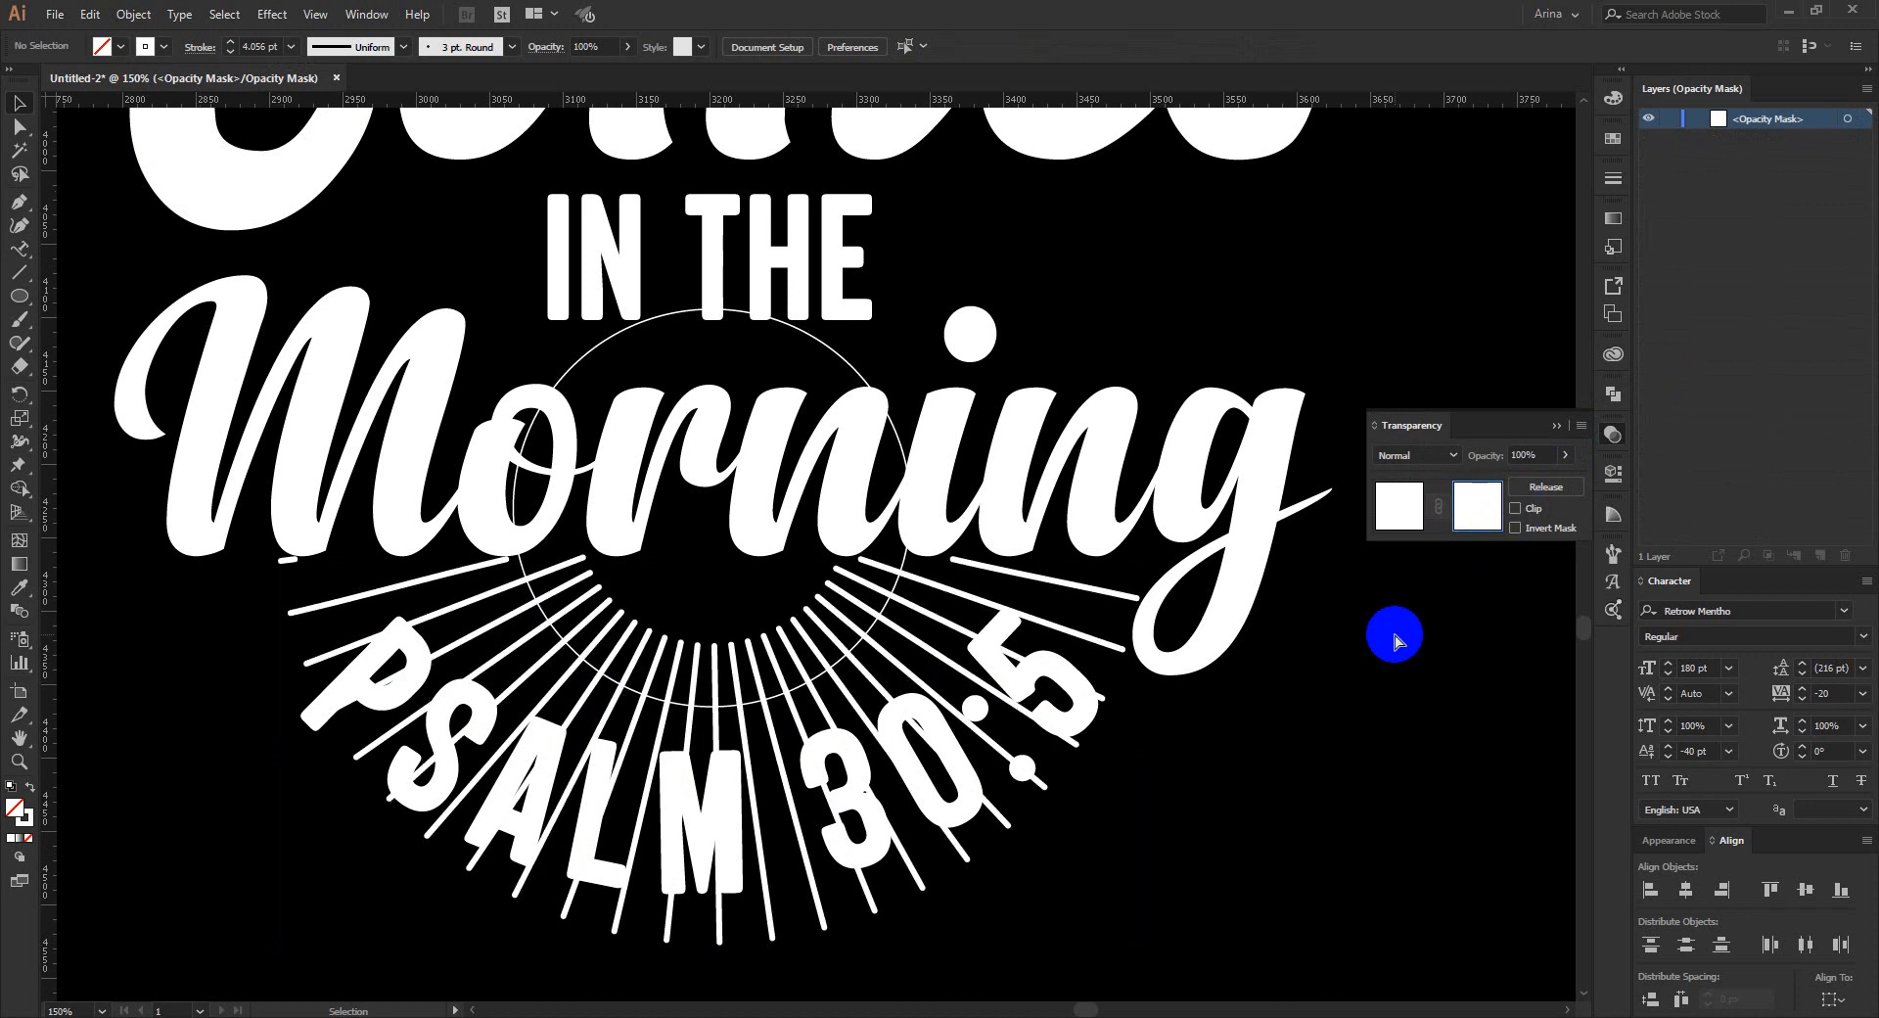
key(ctrl+f)
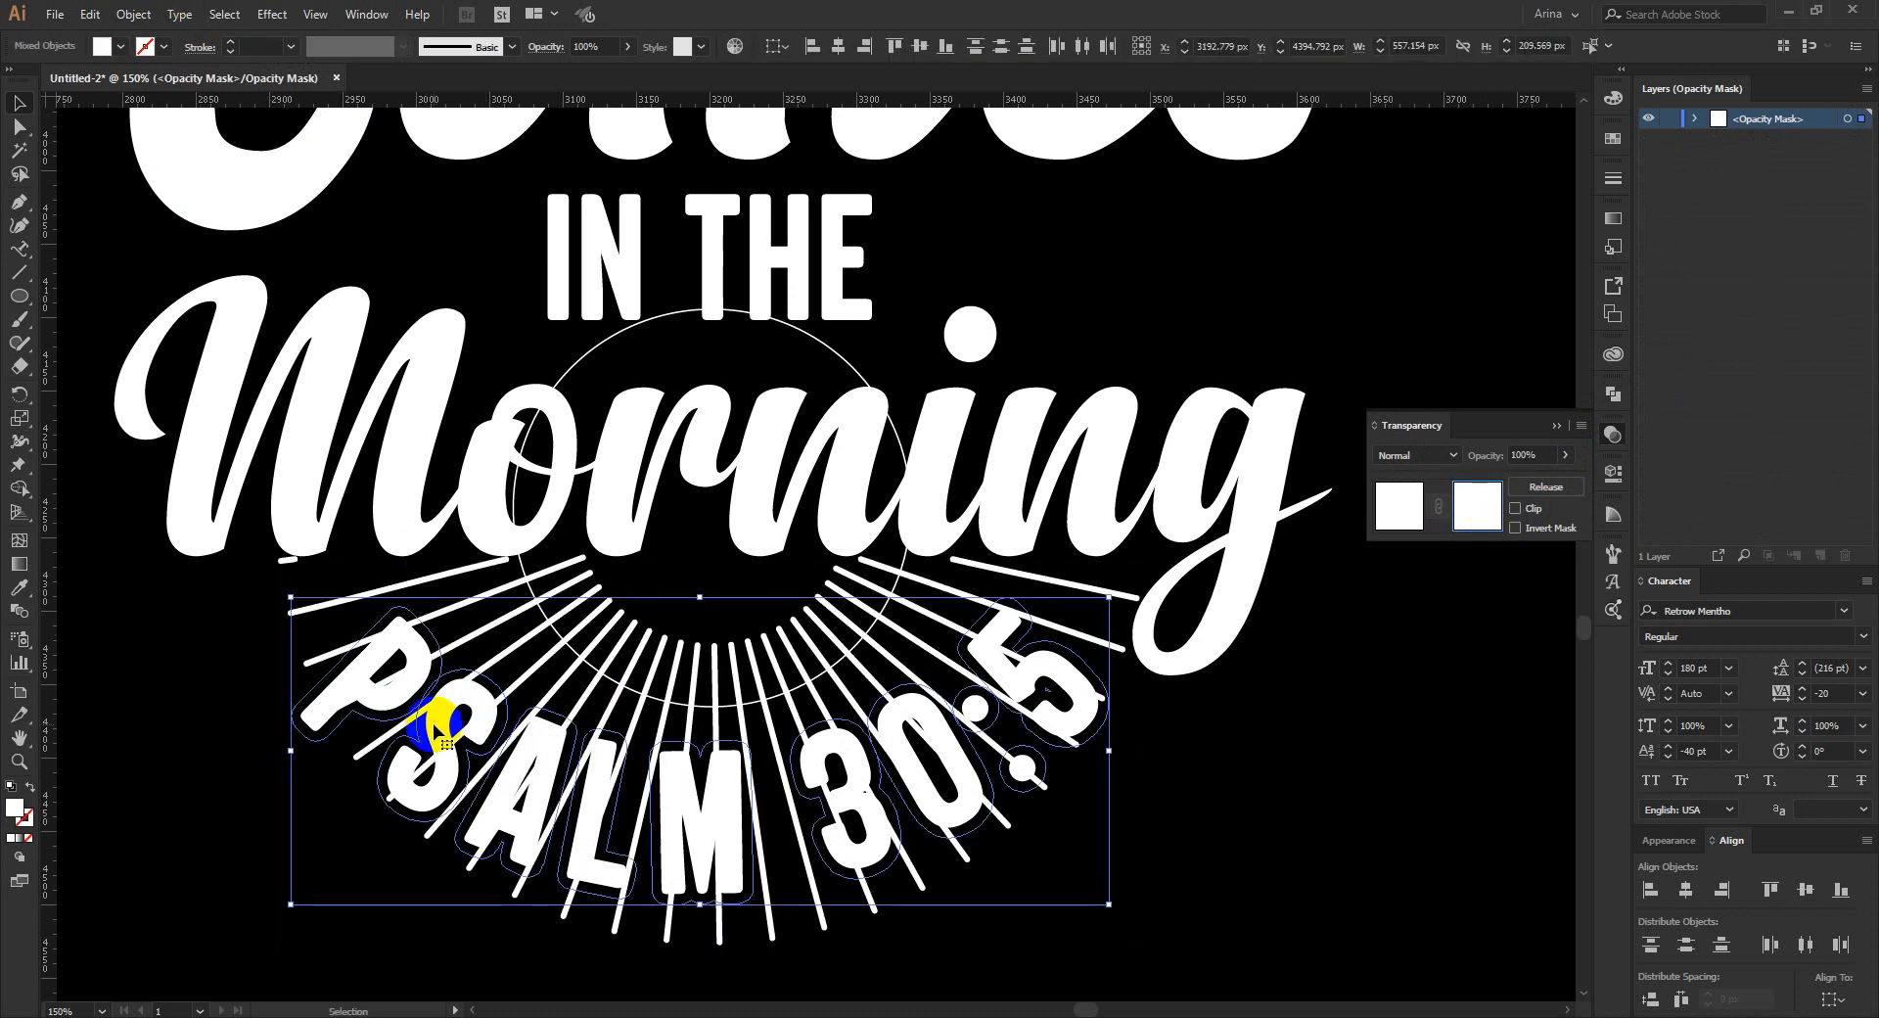
Fill the mask's offset lettering with black, return to the artwork and deselect the rays.
click(117, 49)
click(55, 81)
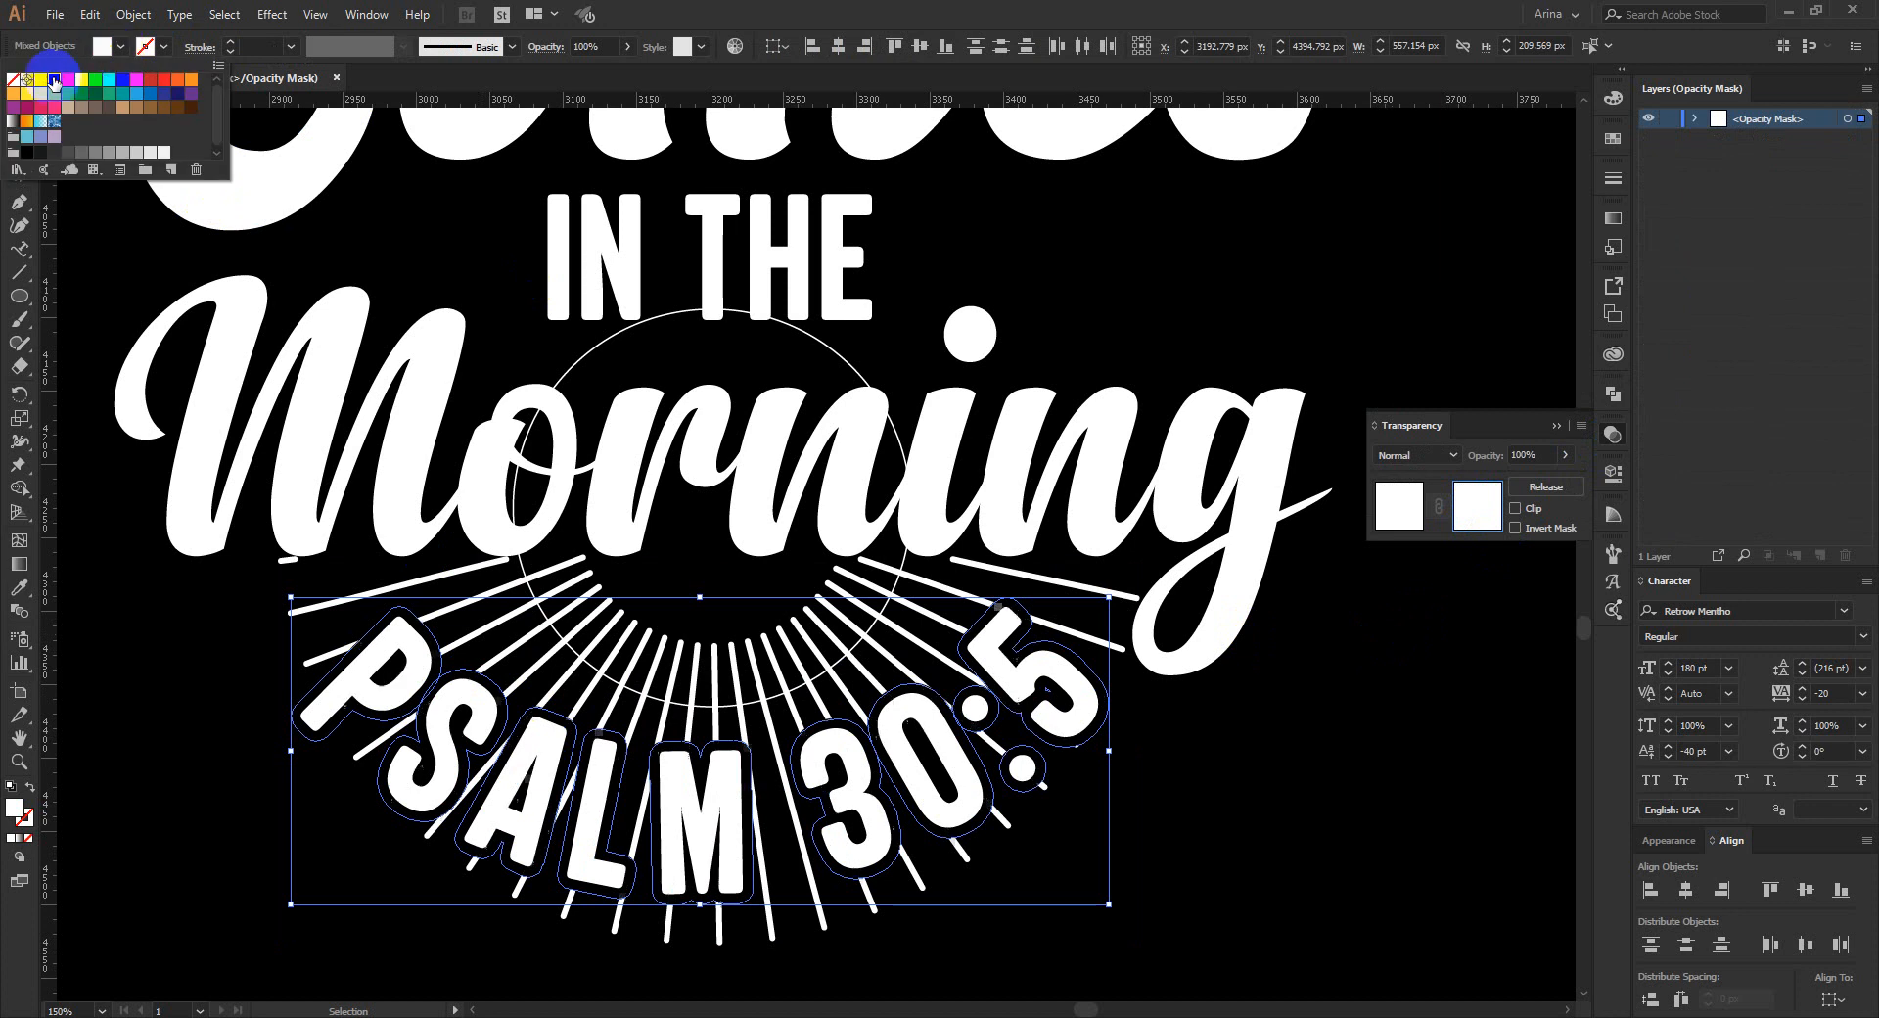
click(1292, 798)
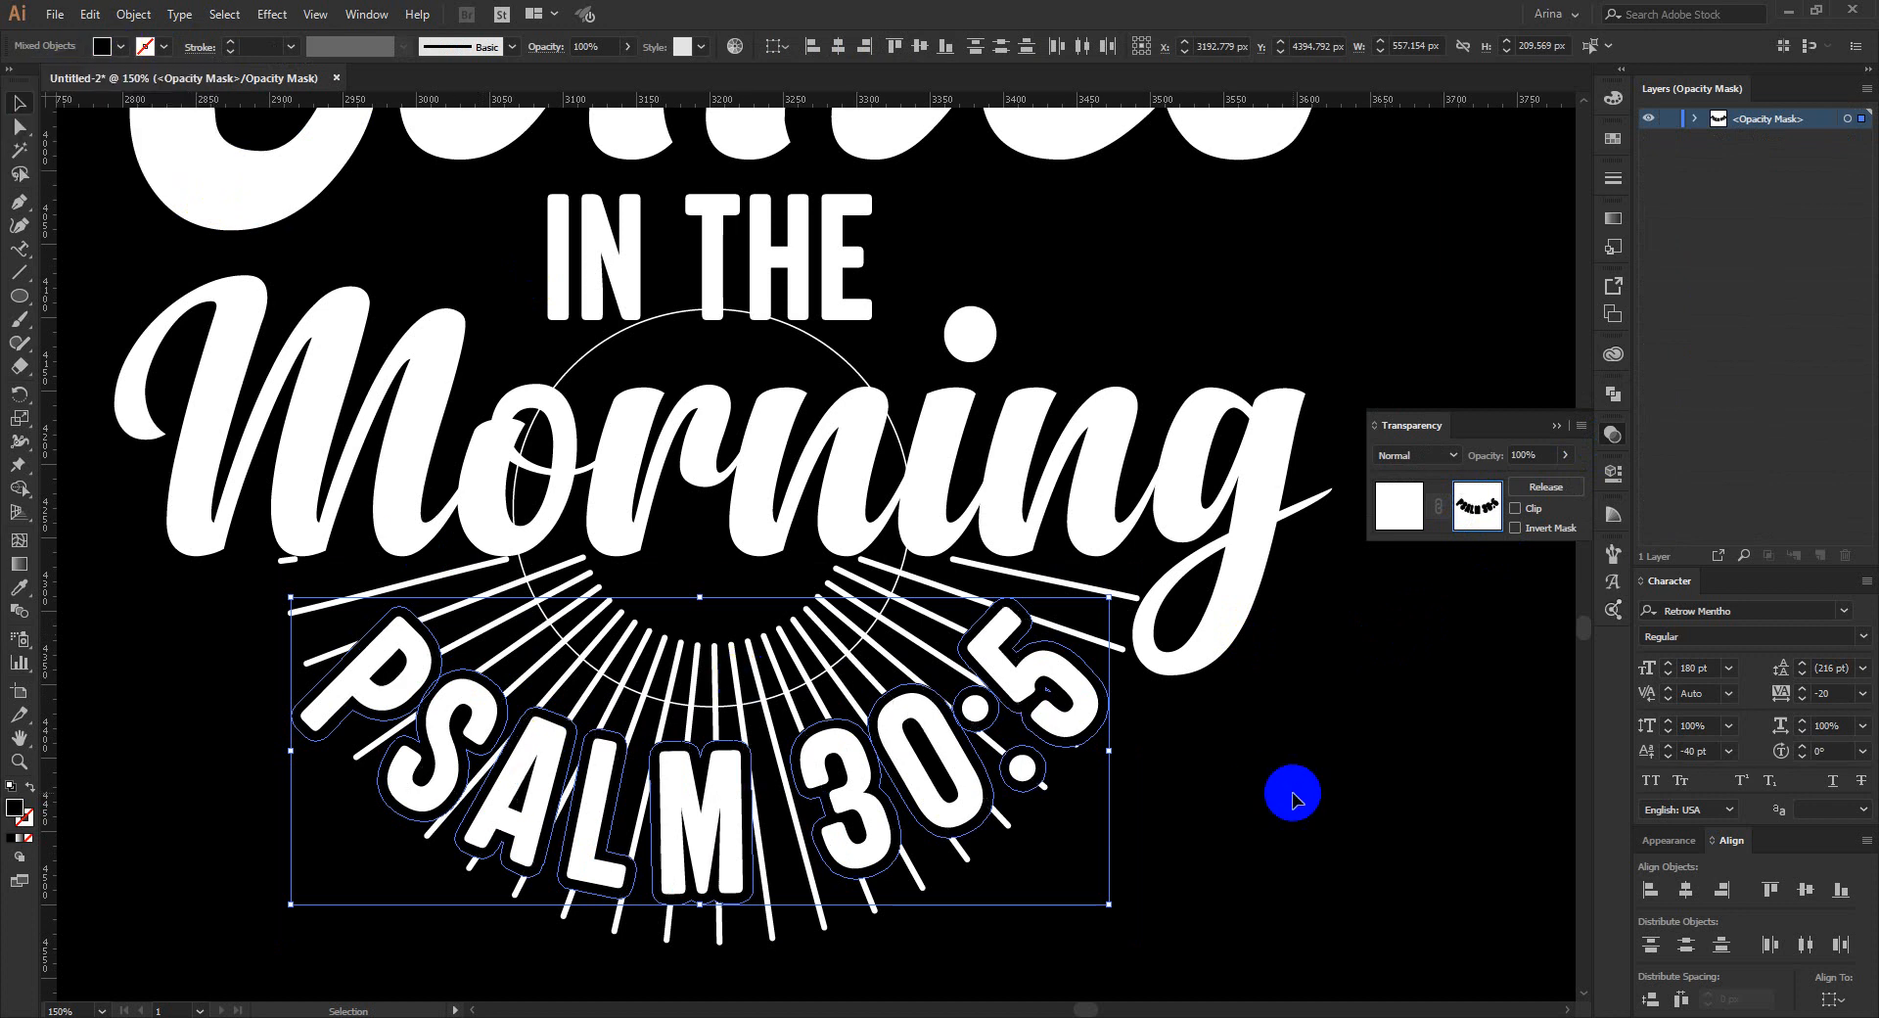
click(1399, 506)
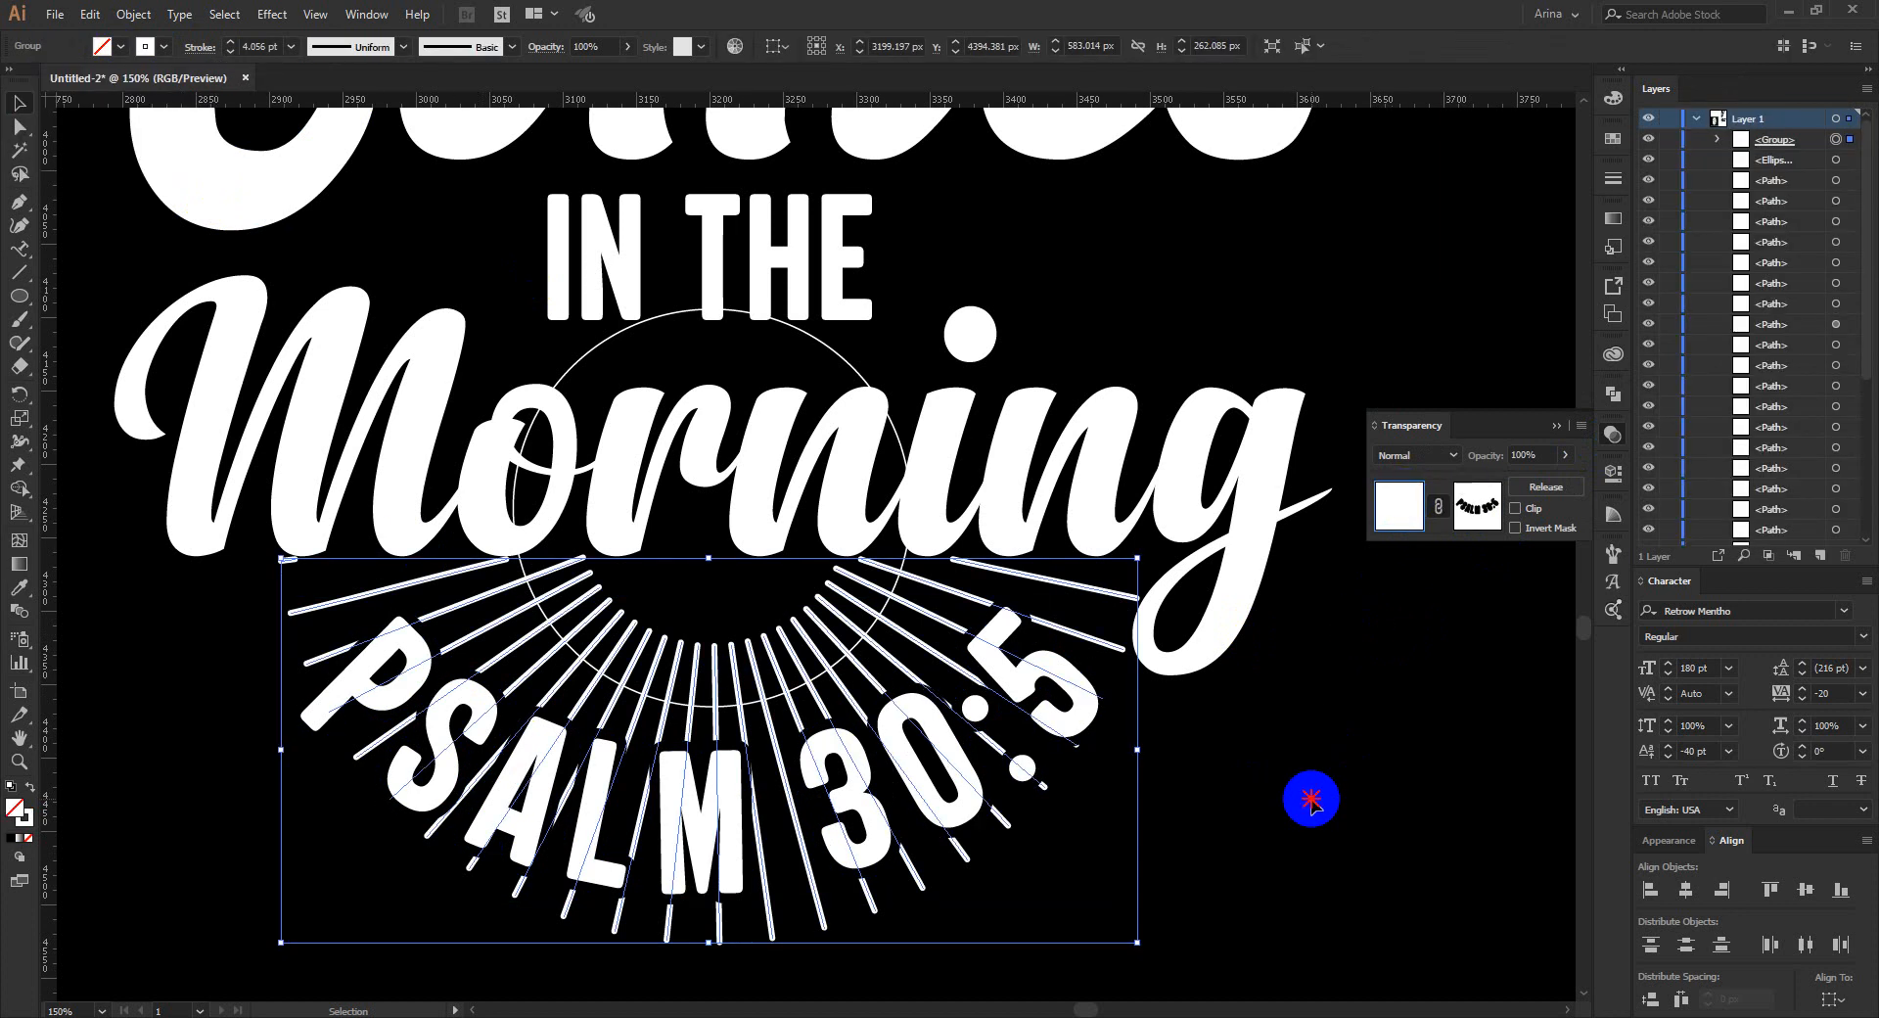
click(1312, 800)
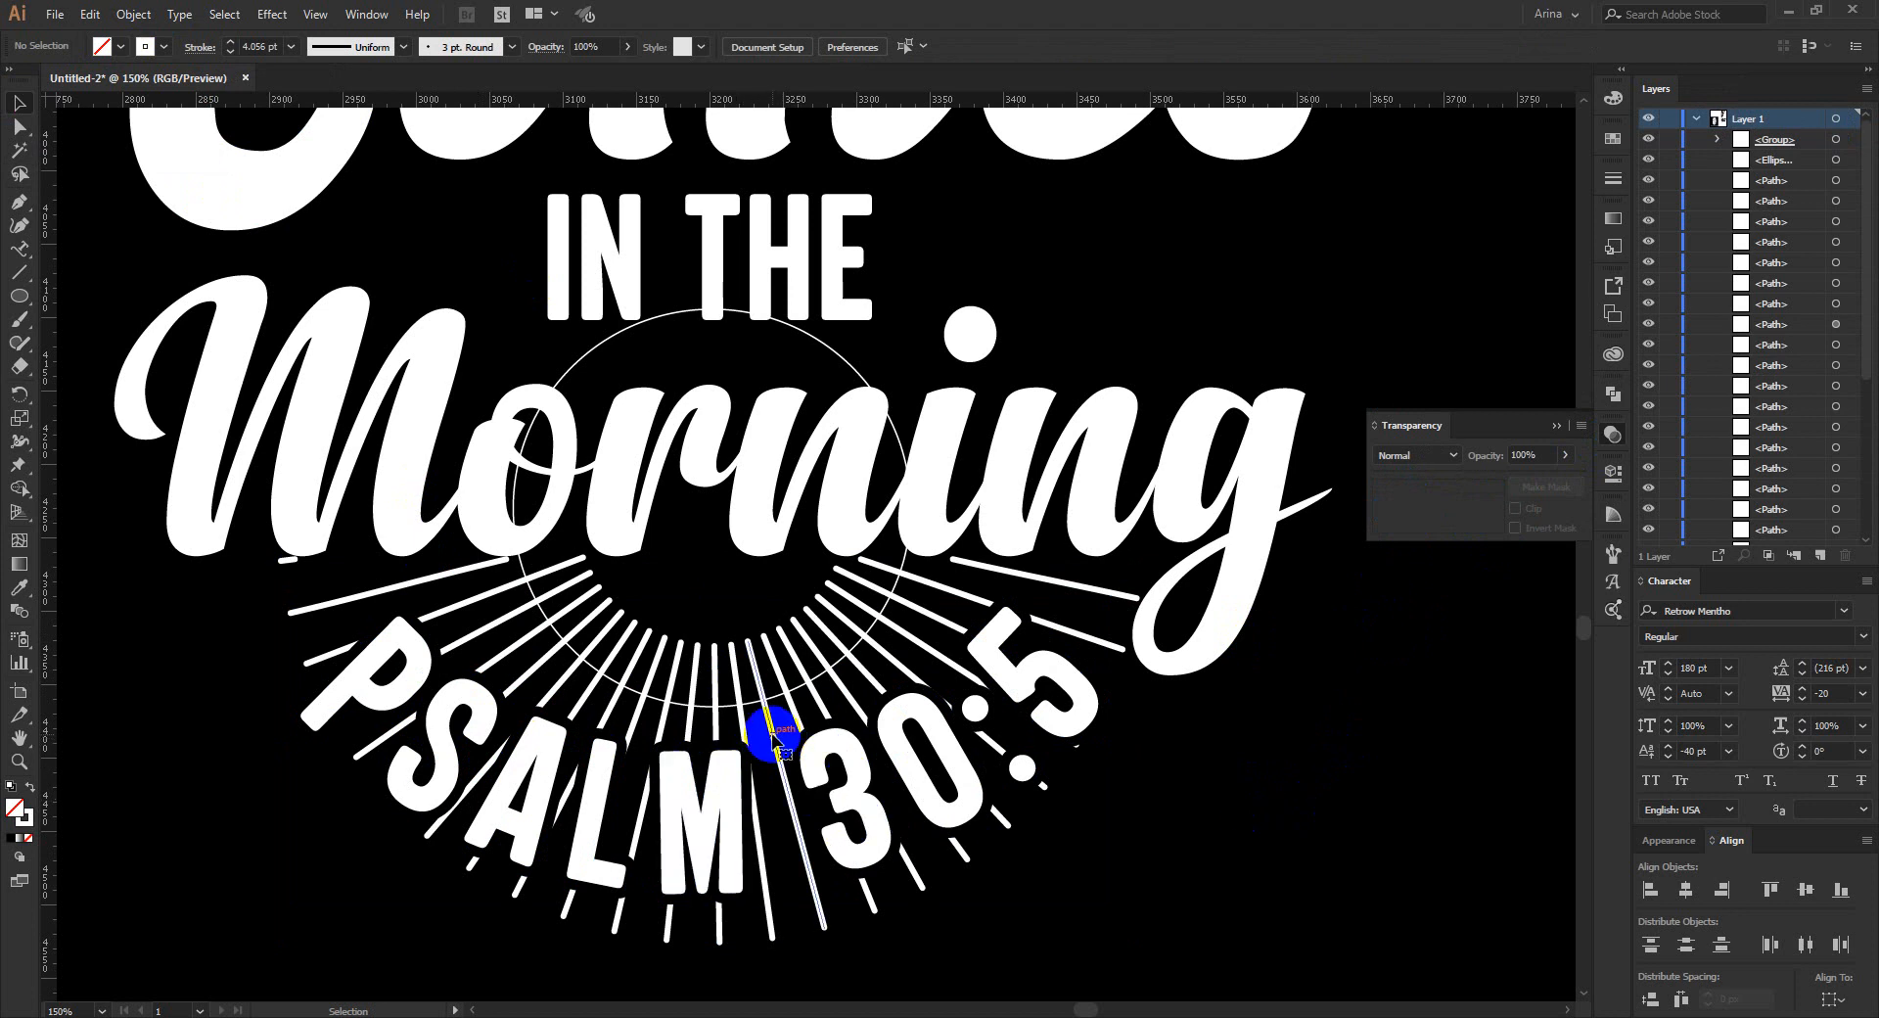
Erase gaps in the uppermost ray on each side with a smaller eraser, and remove the stray ray fragment under the "M" of "Morning".
click(778, 745)
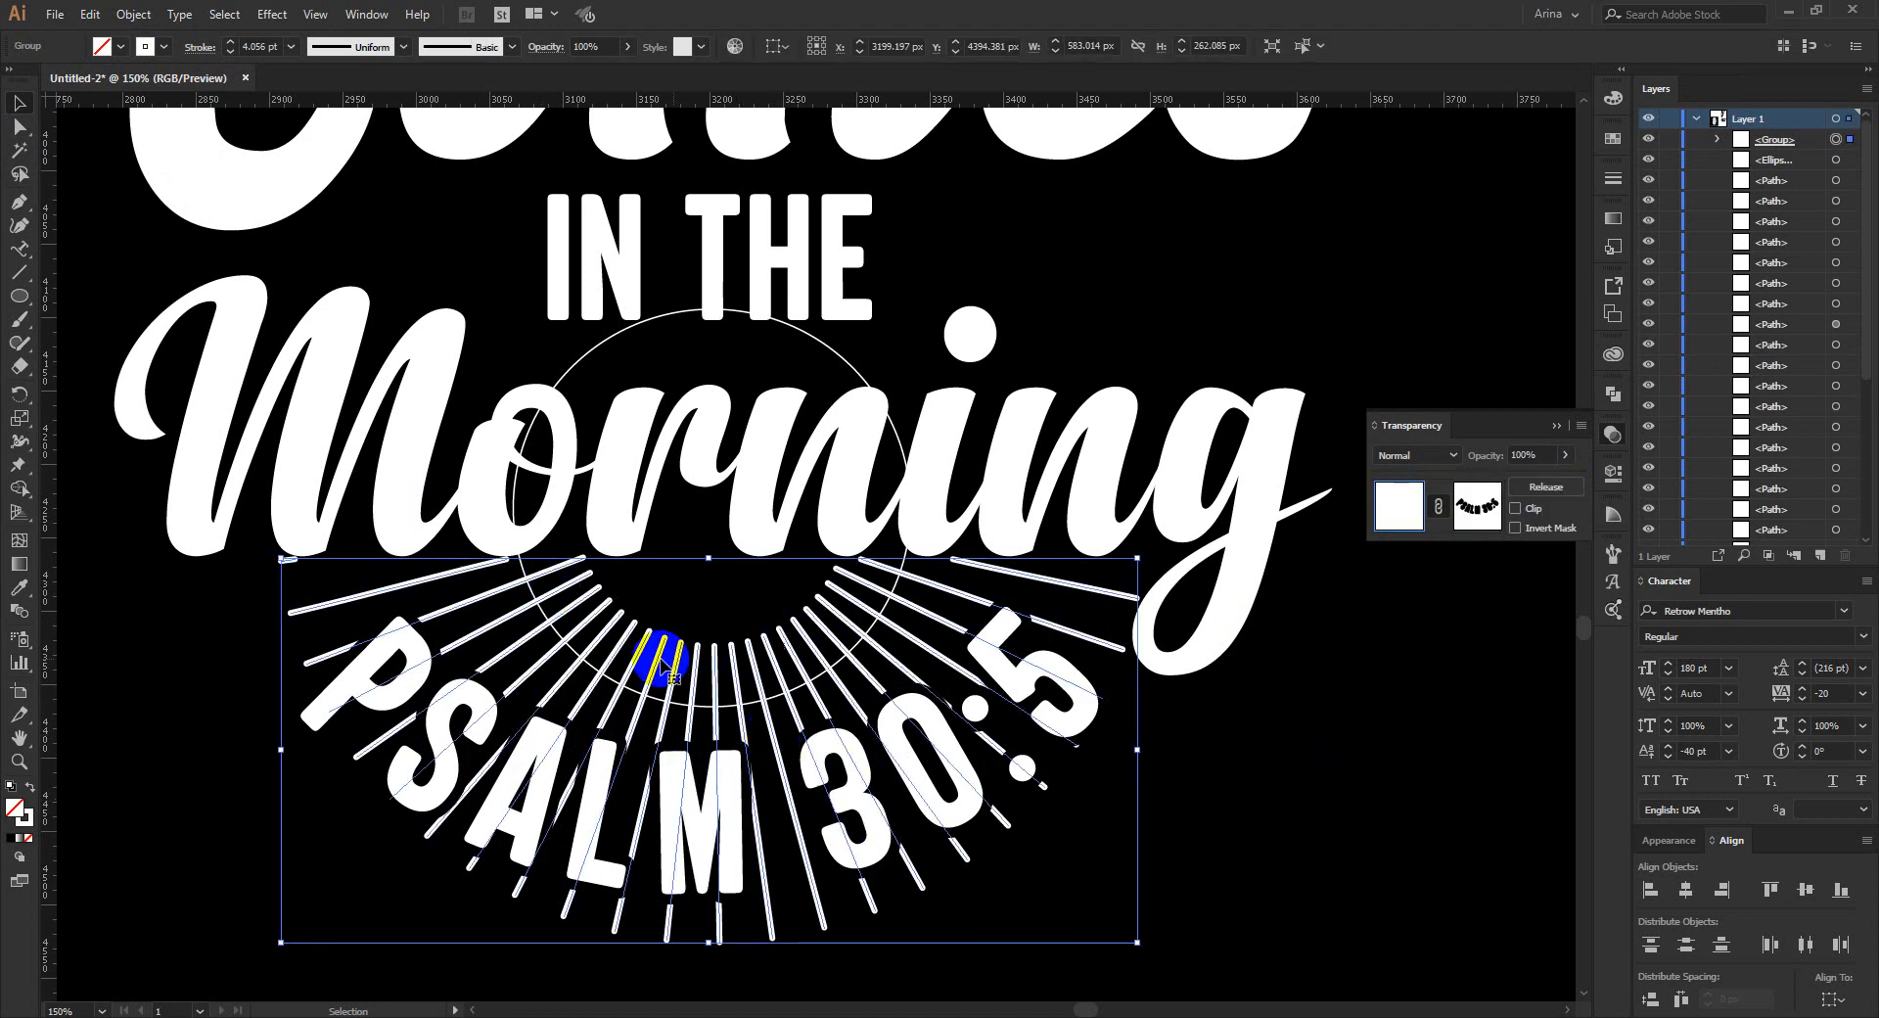
key(shift+e)
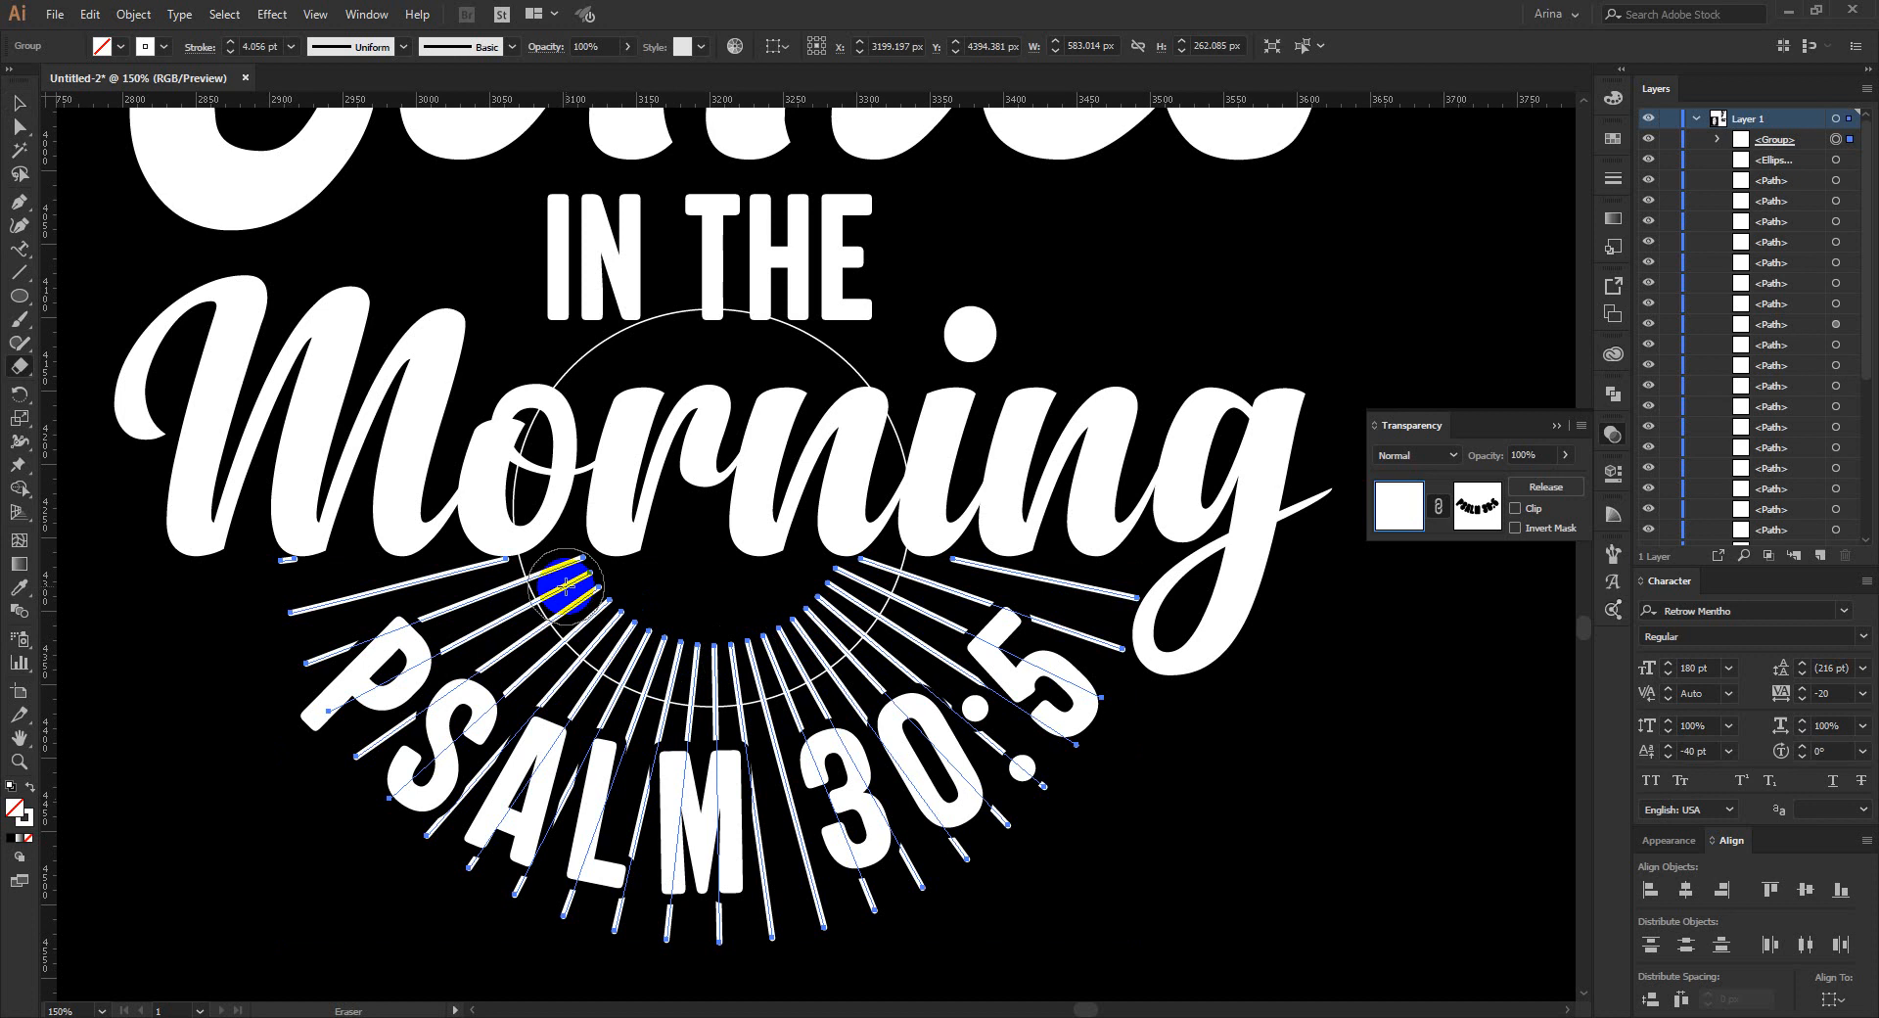
key(bracketleft)
key(bracketleft)
key(bracketleft)
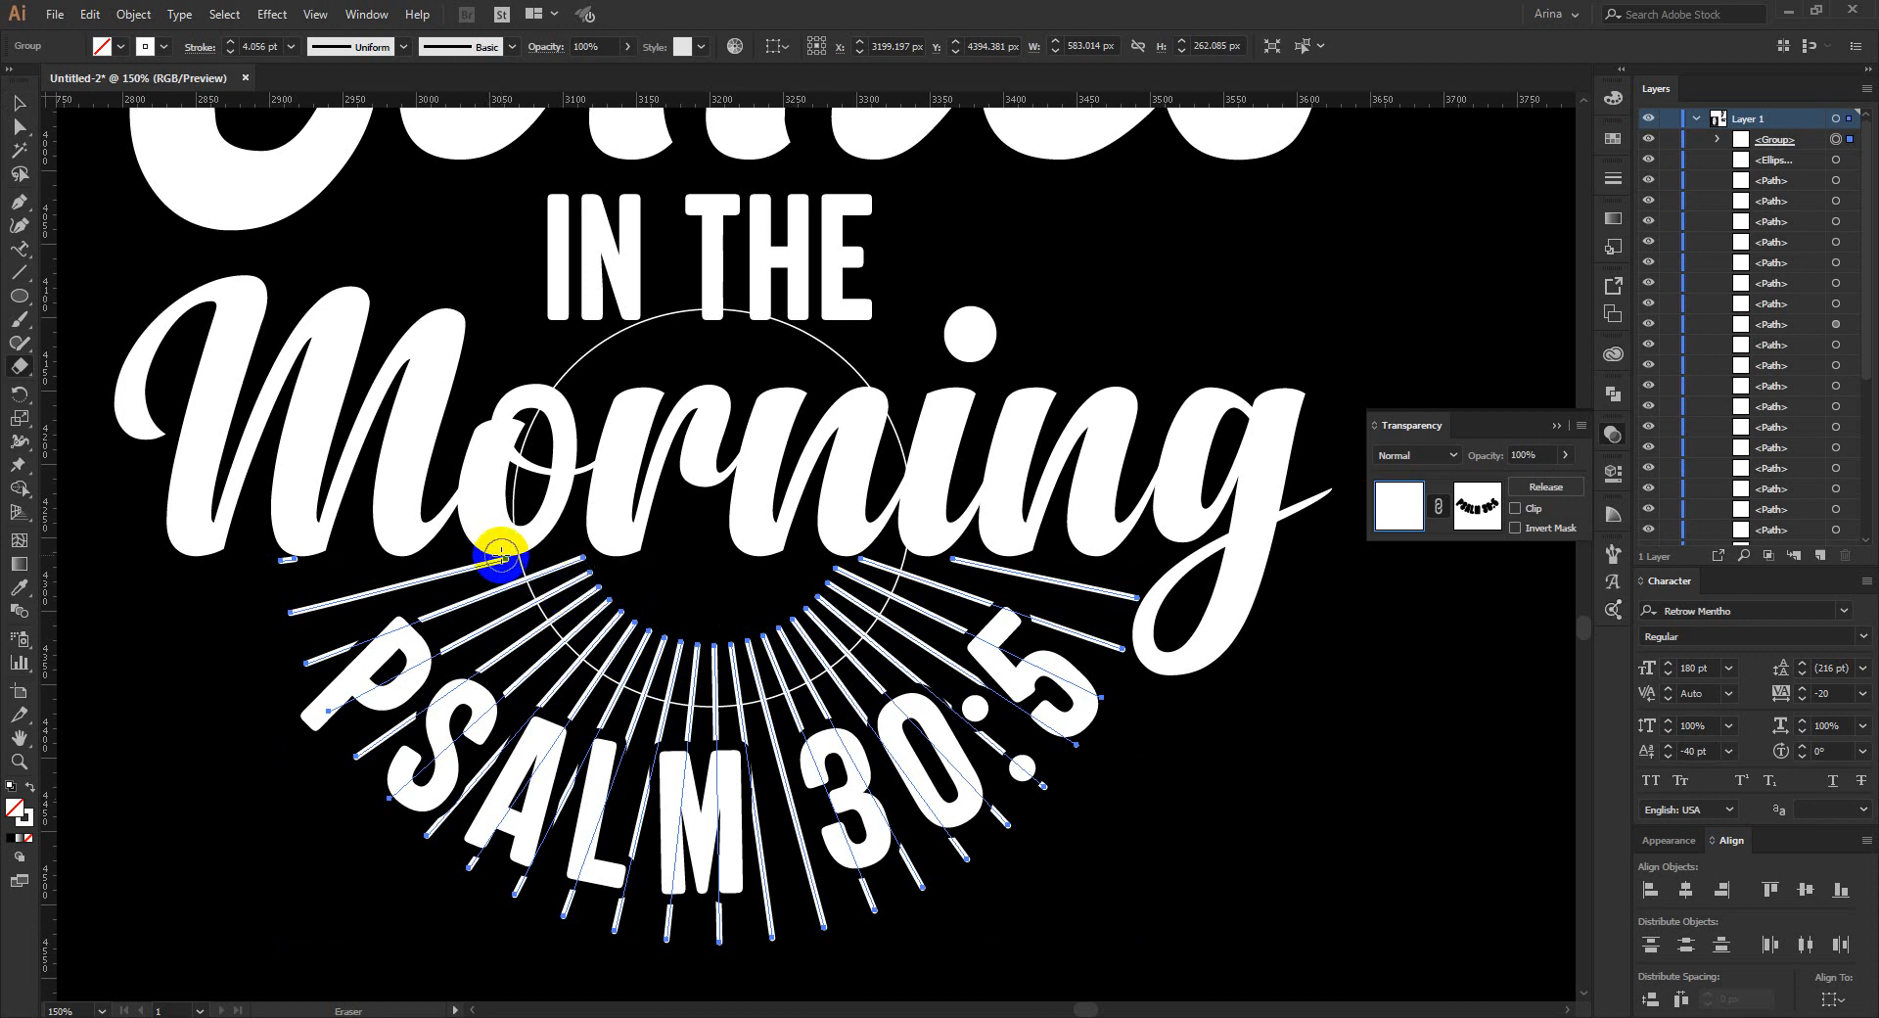
mouse_move(482, 557)
mouse_down()
mouse_move(402, 570)
mouse_move(365, 599)
mouse_move(492, 590)
mouse_up()
drag(318, 550, 247, 565)
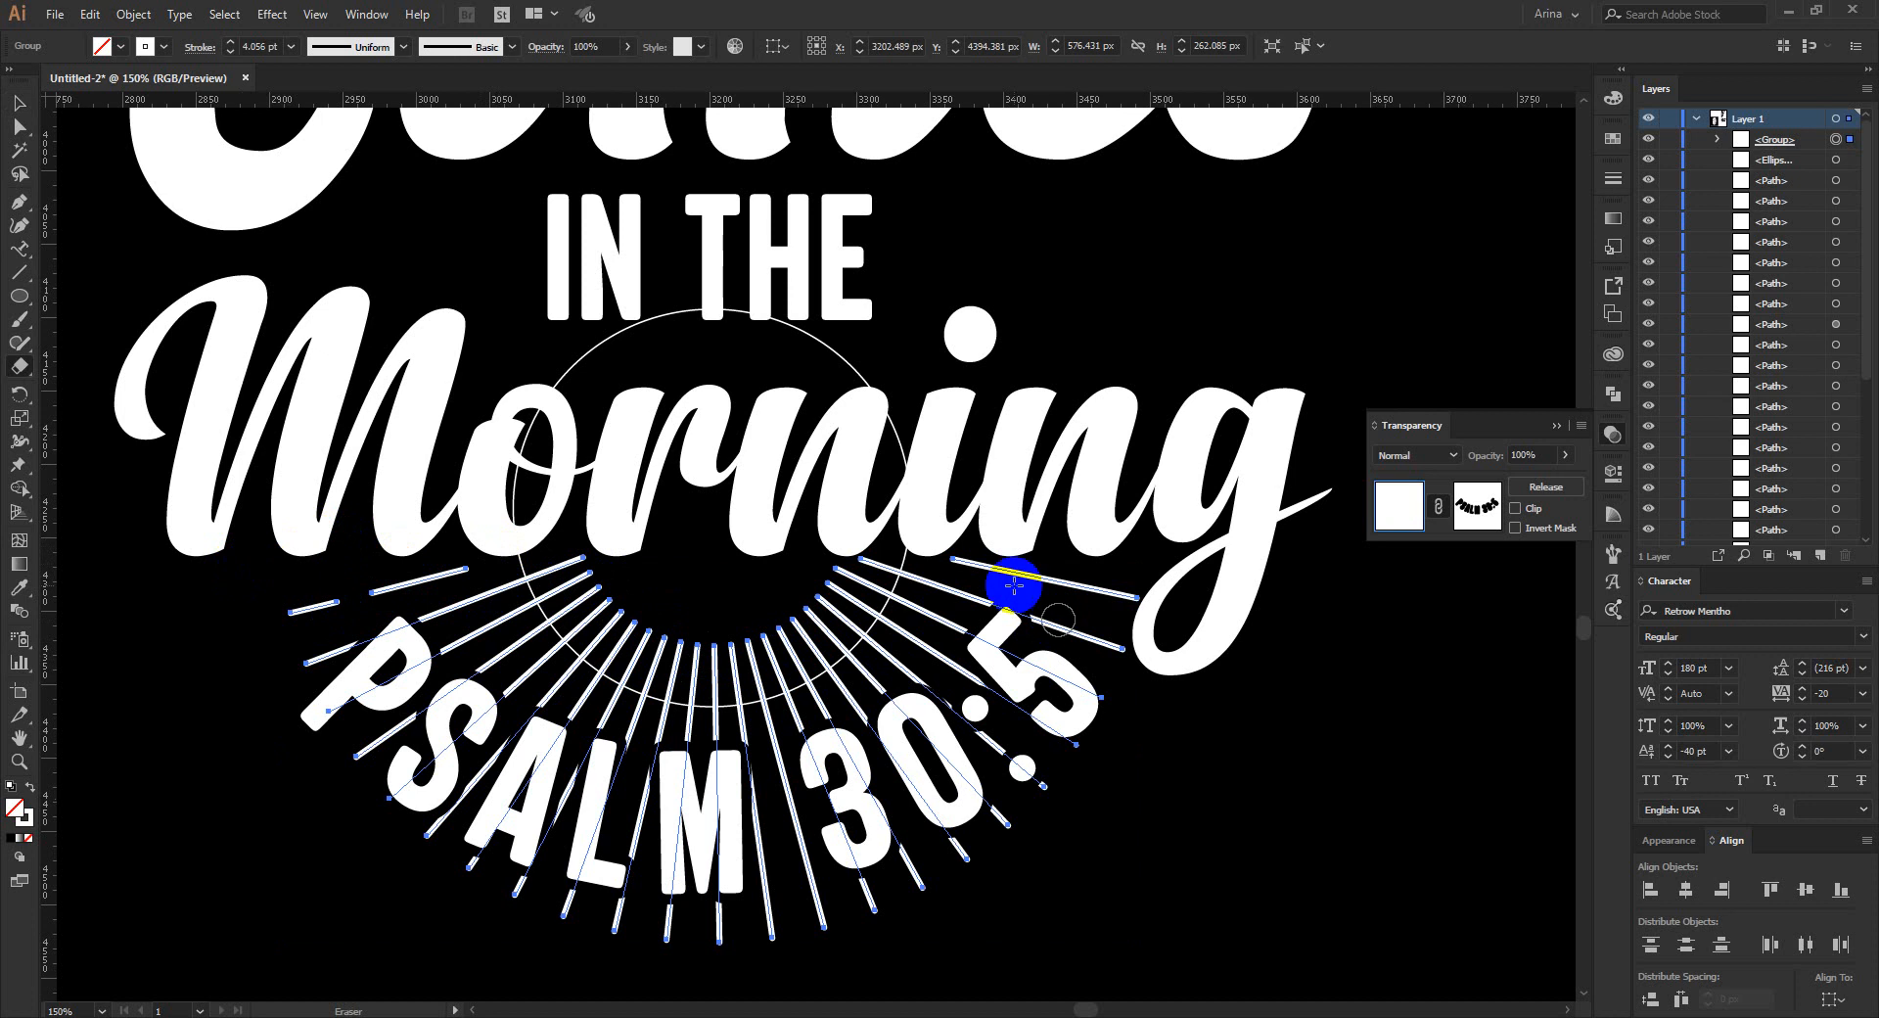
drag(958, 559, 1055, 578)
click(1057, 580)
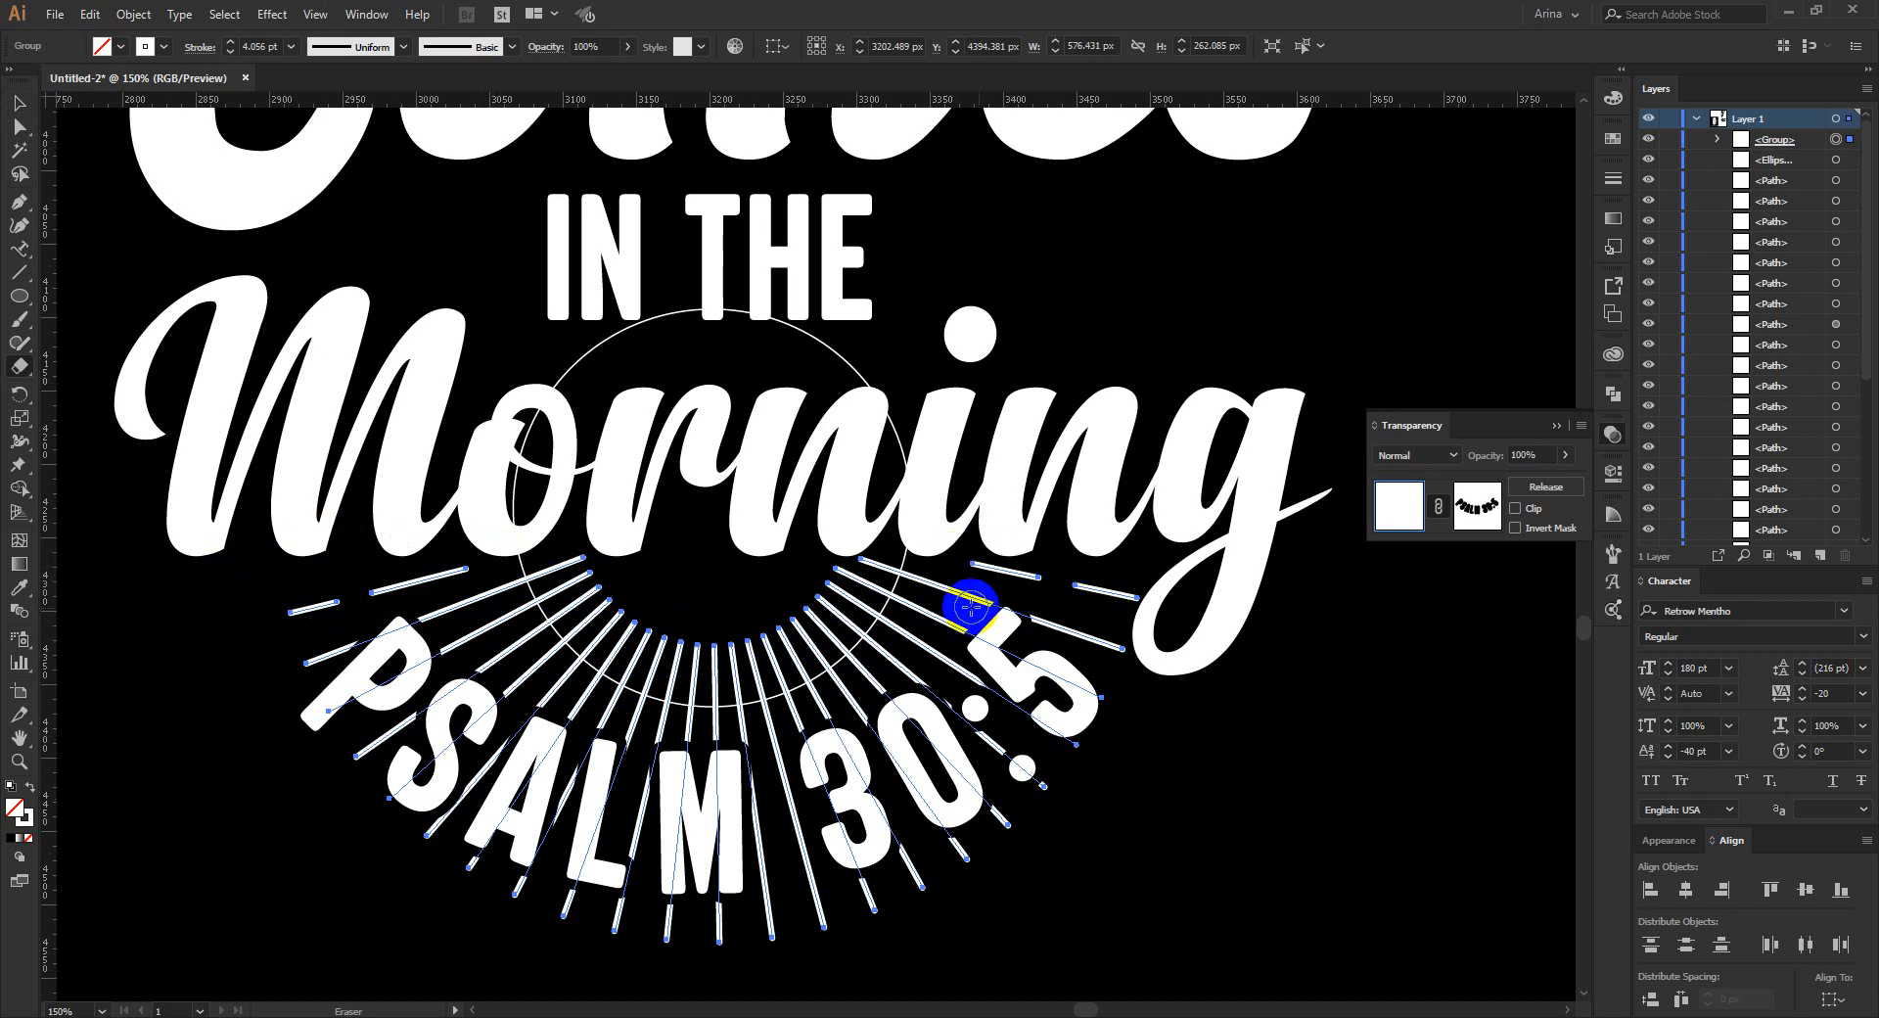
Erase gaps in the rays beside the "5" and remove the ray parts crossing the colon of "PSALM 30:5", then deselect the rays.
click(924, 580)
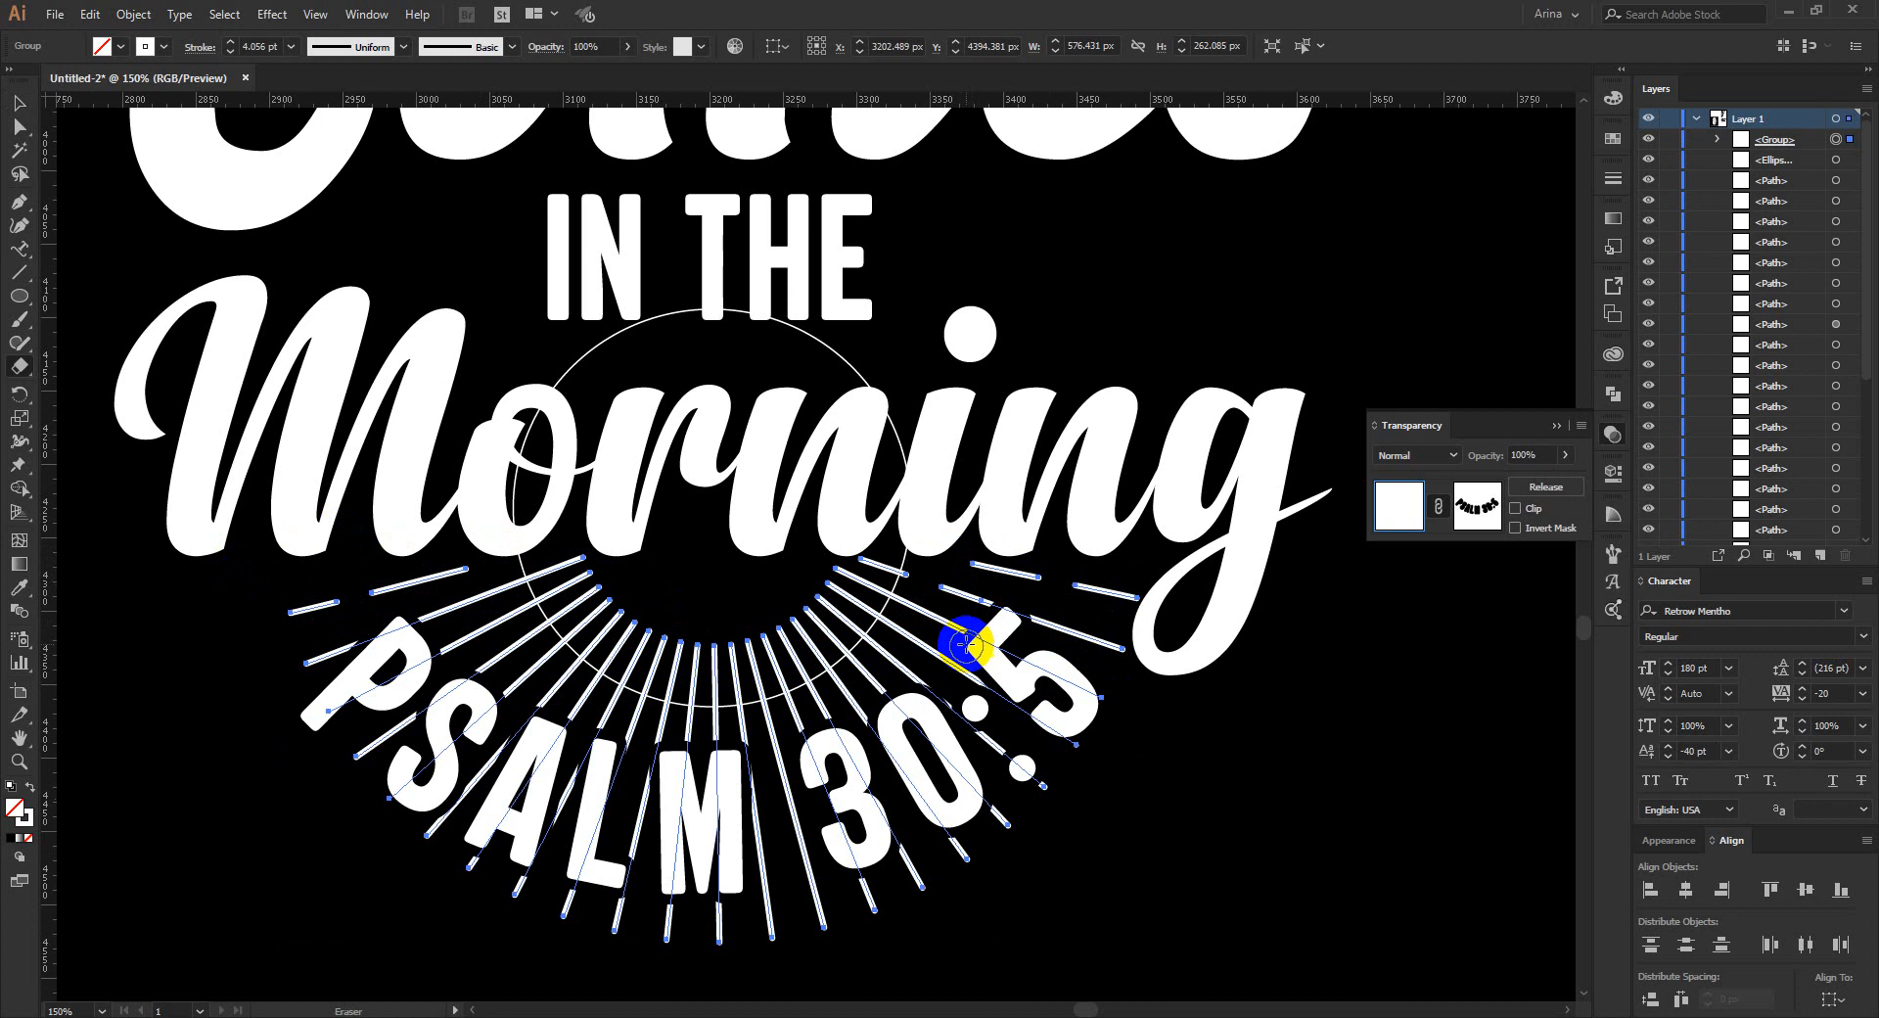
click(937, 656)
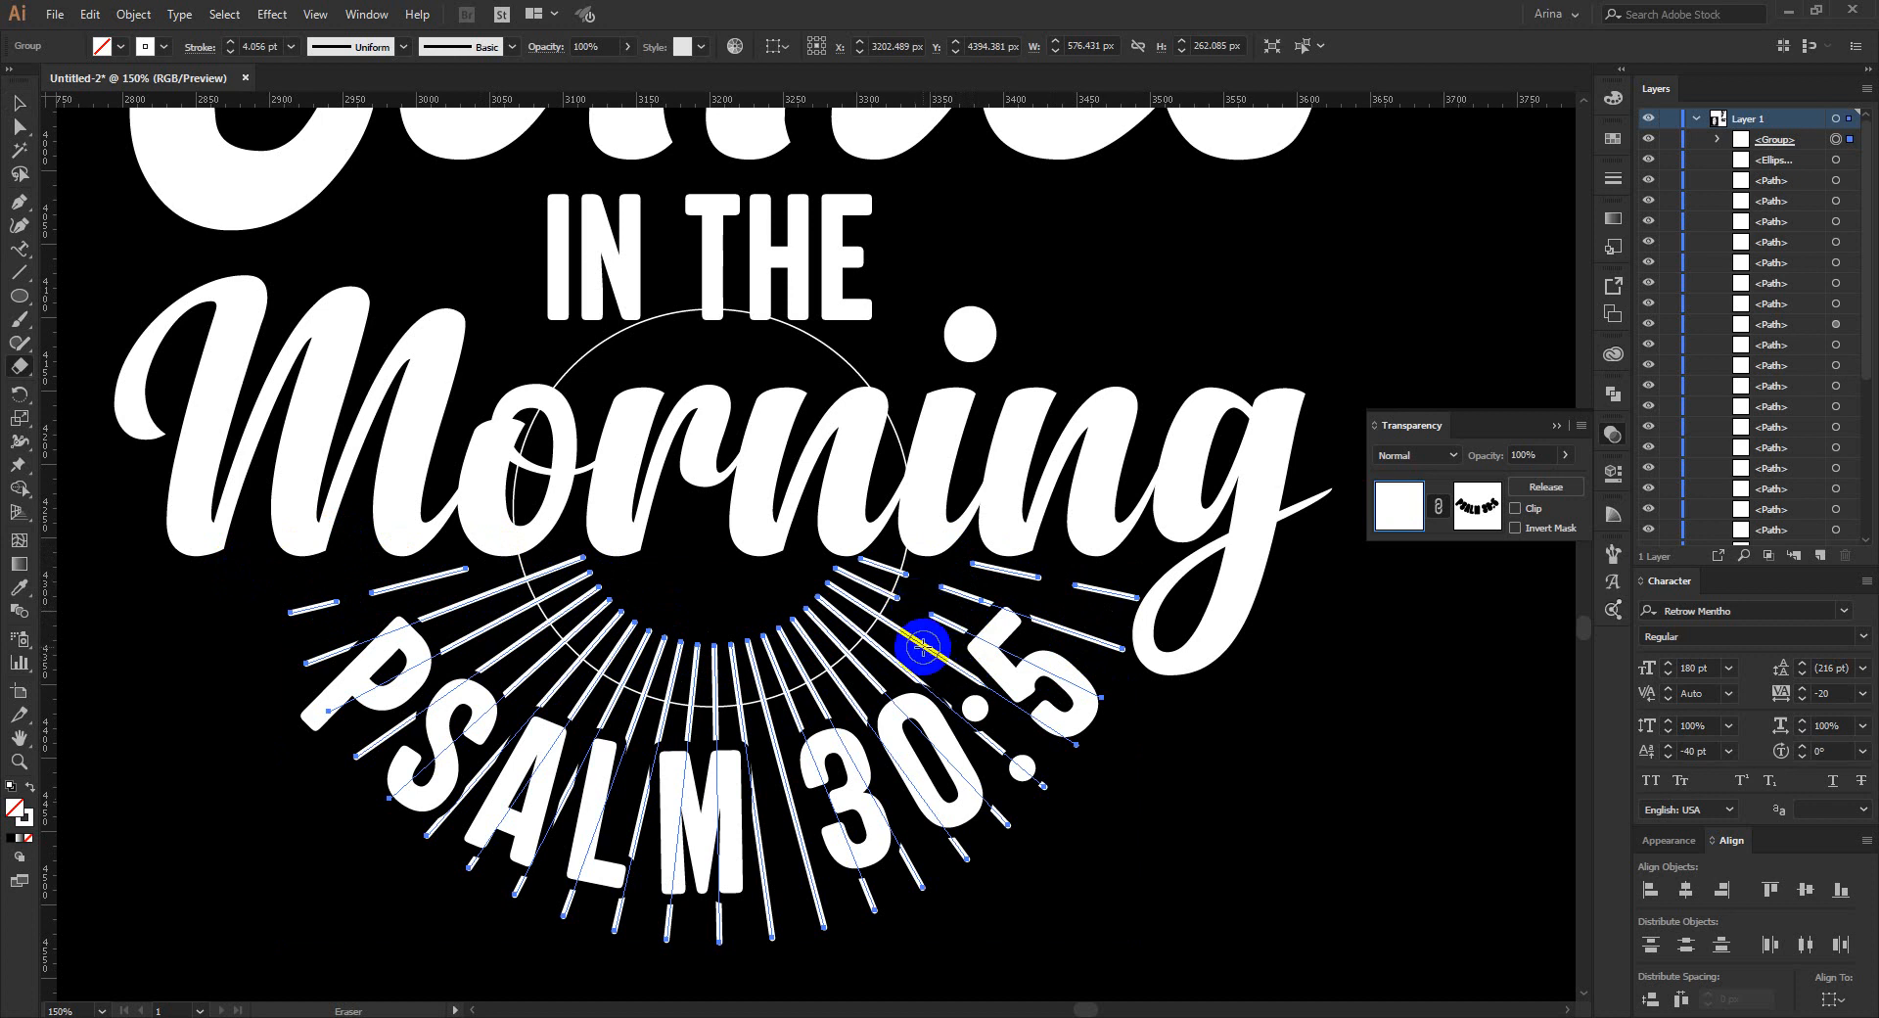
click(950, 703)
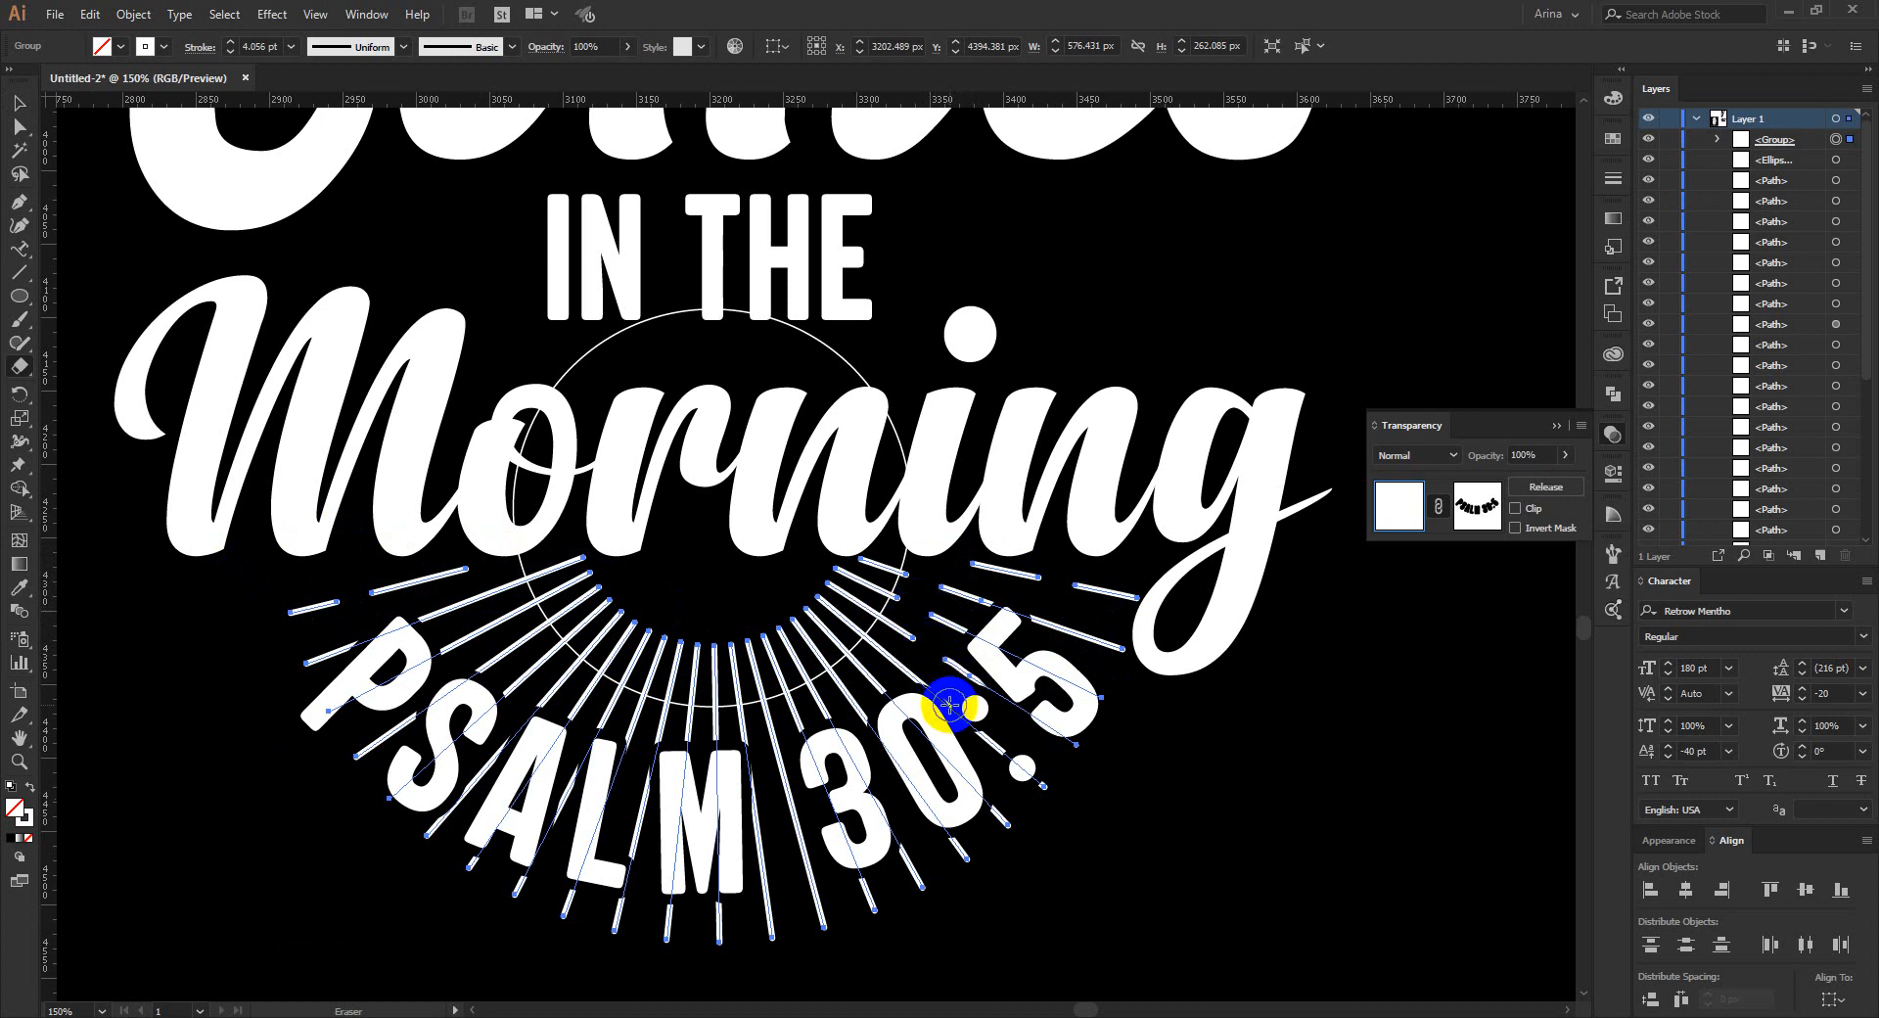
drag(950, 703, 1045, 773)
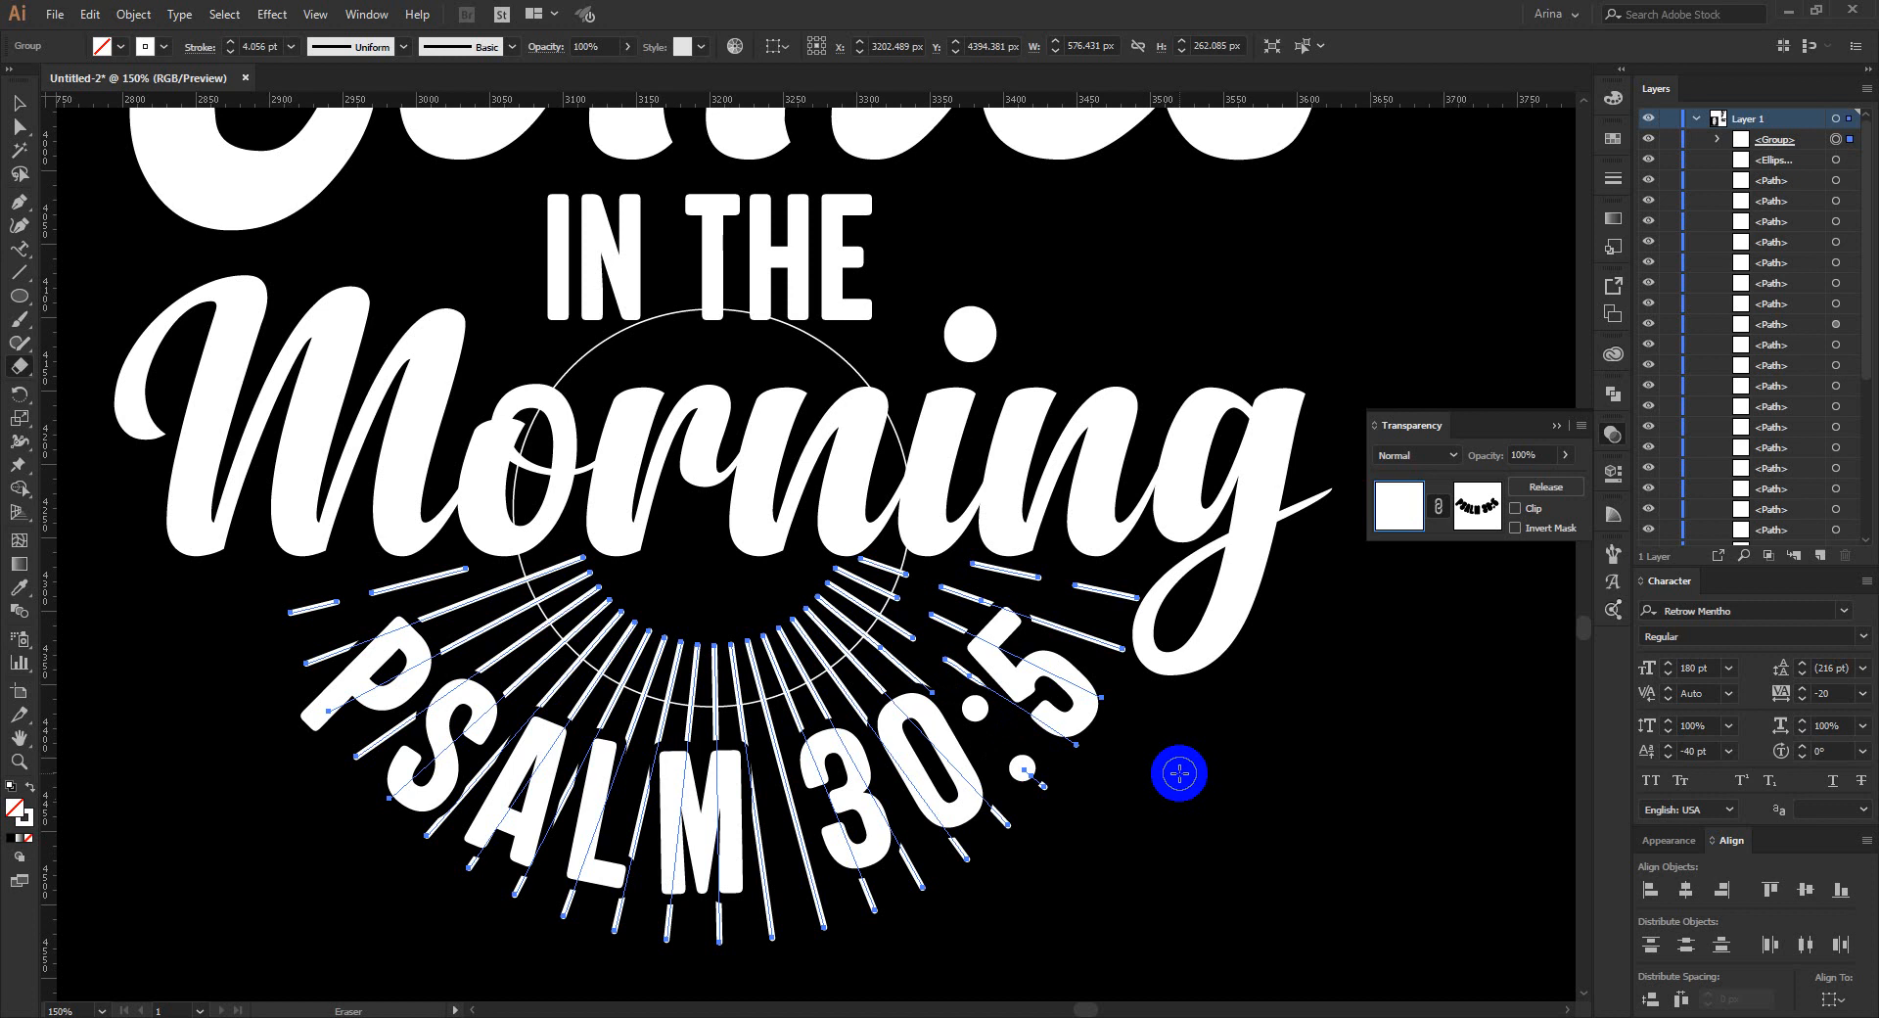
click(926, 725)
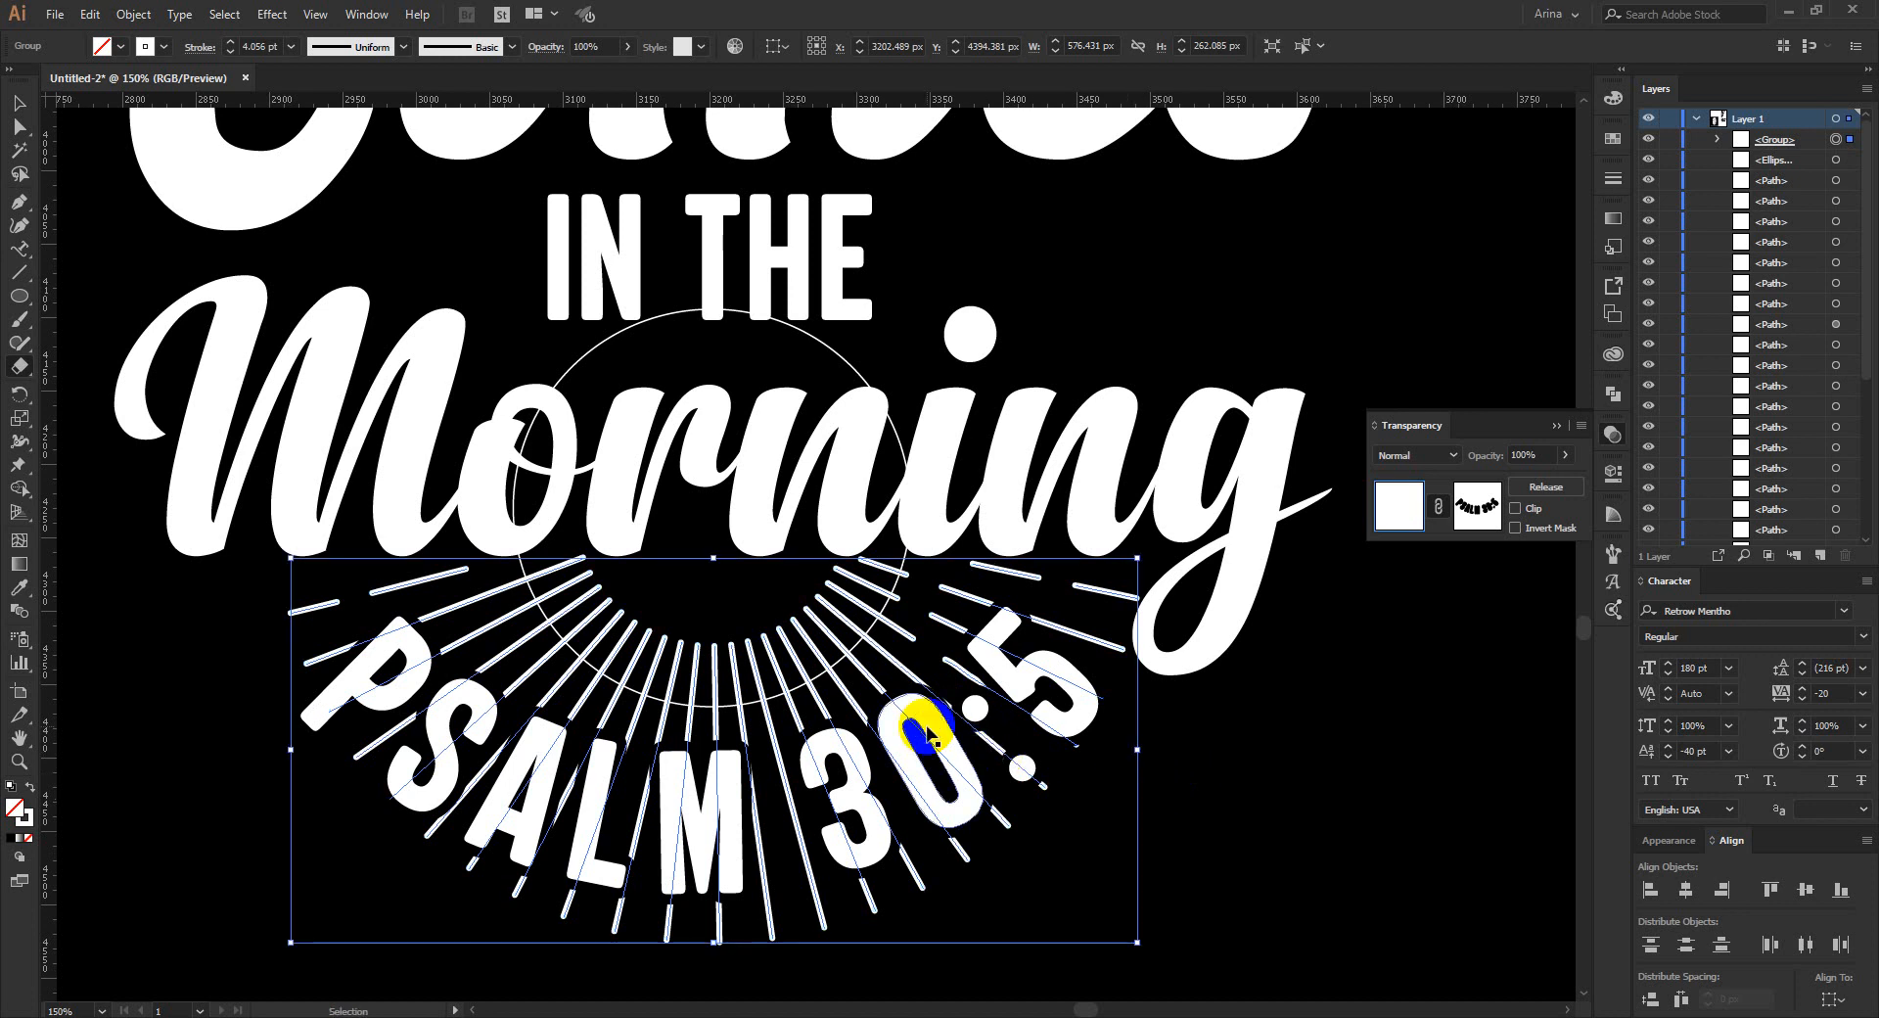
key(v)
click(1119, 928)
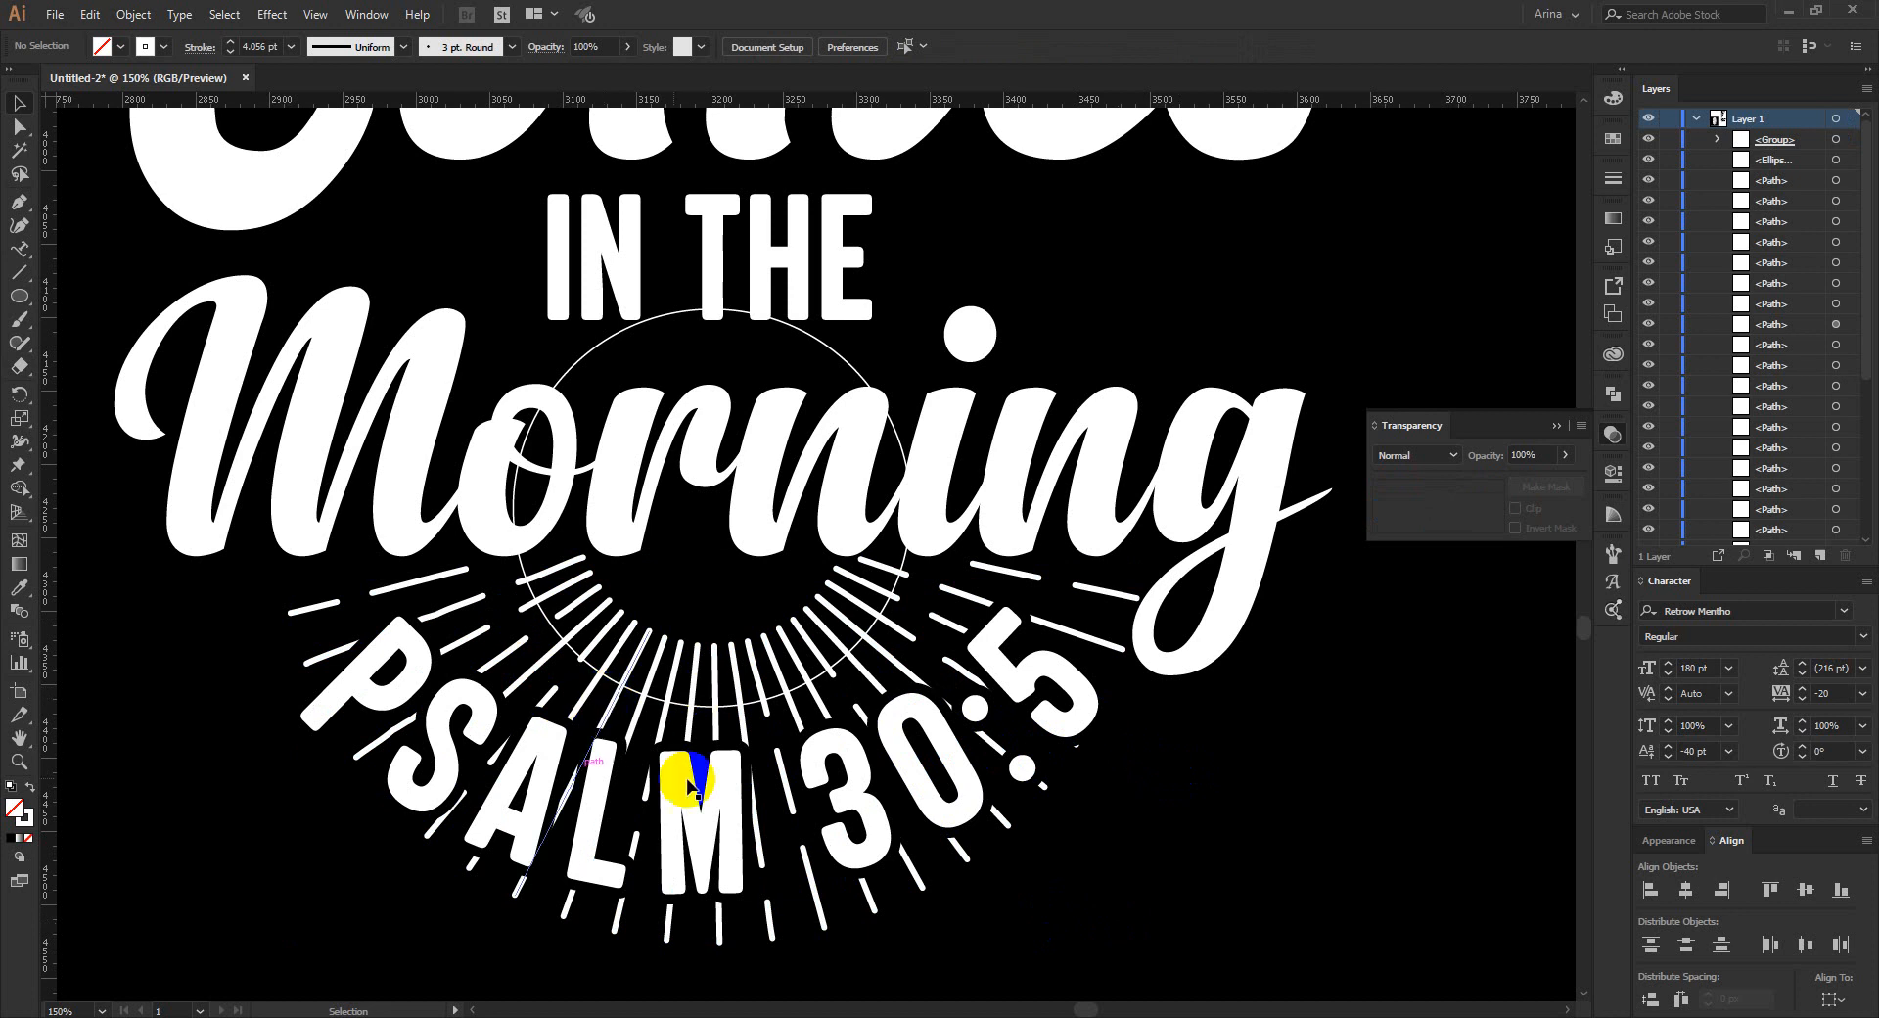
mouse_move(791, 651)
mouse_down()
mouse_move(666, 635)
mouse_move(772, 636)
mouse_up()
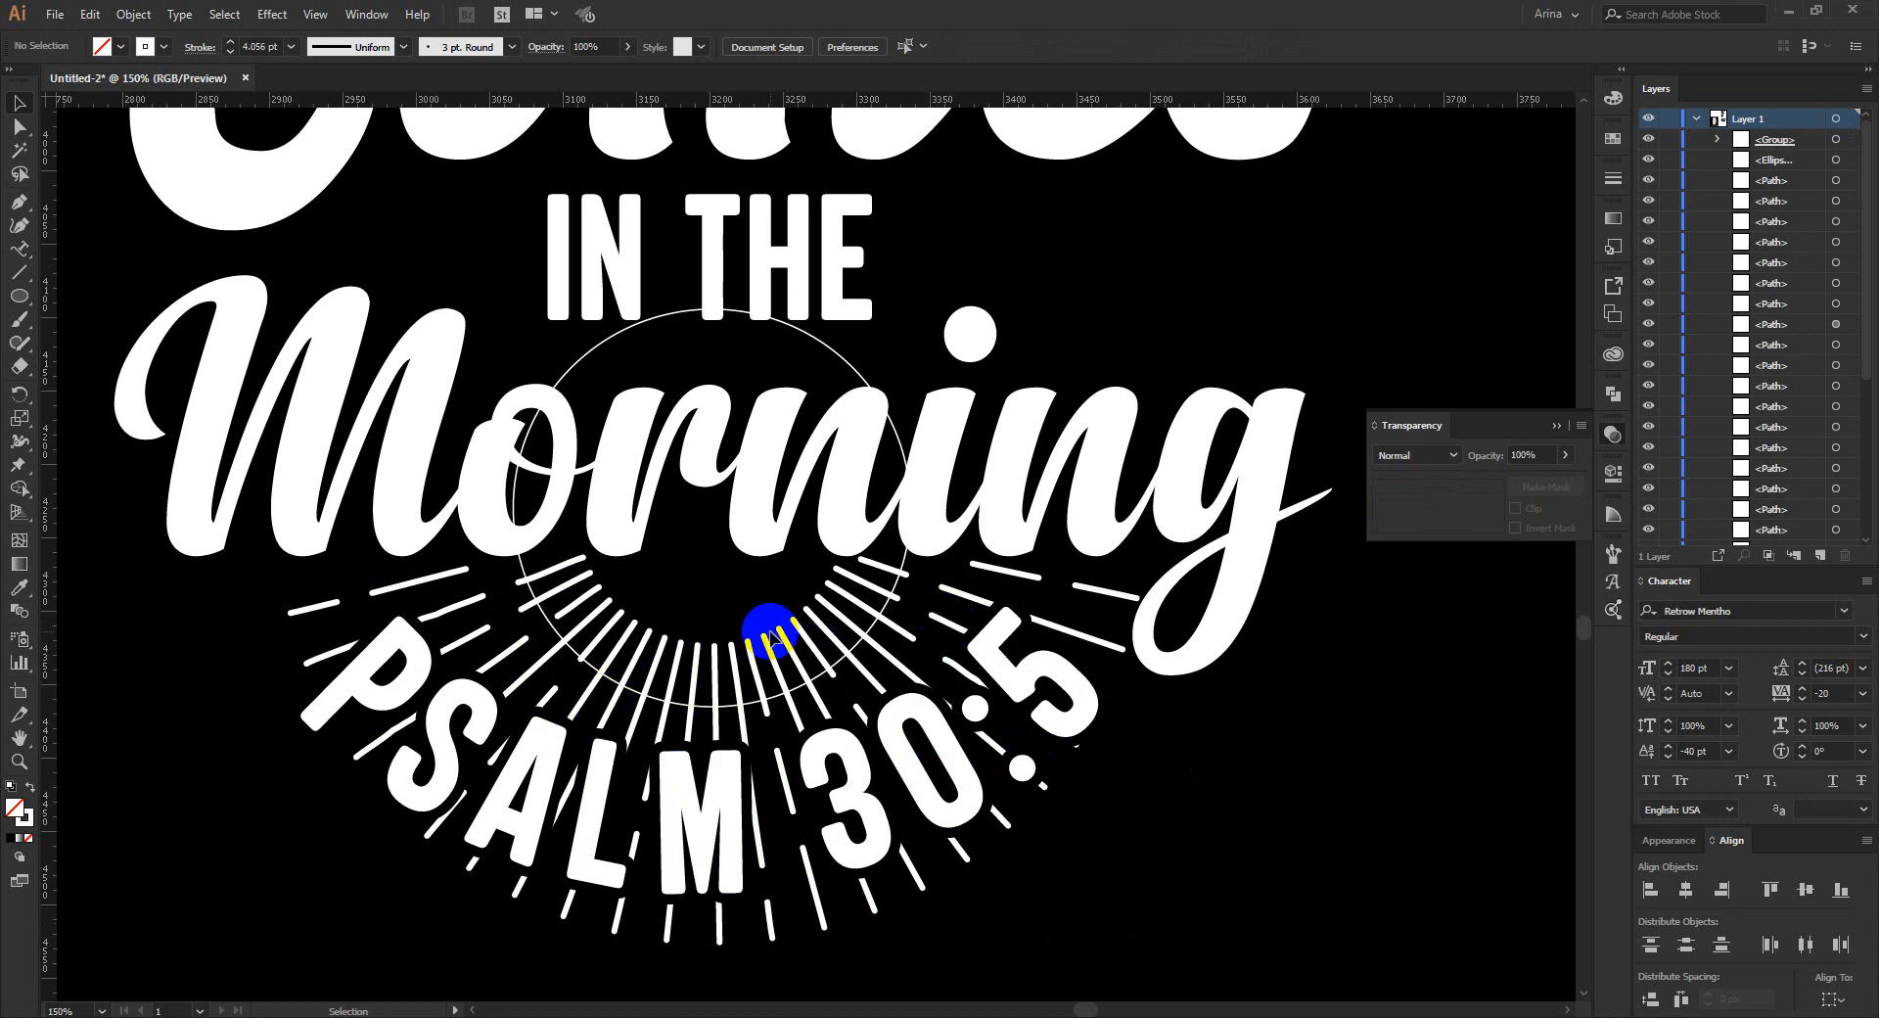
scroll(770, 637, down, 1)
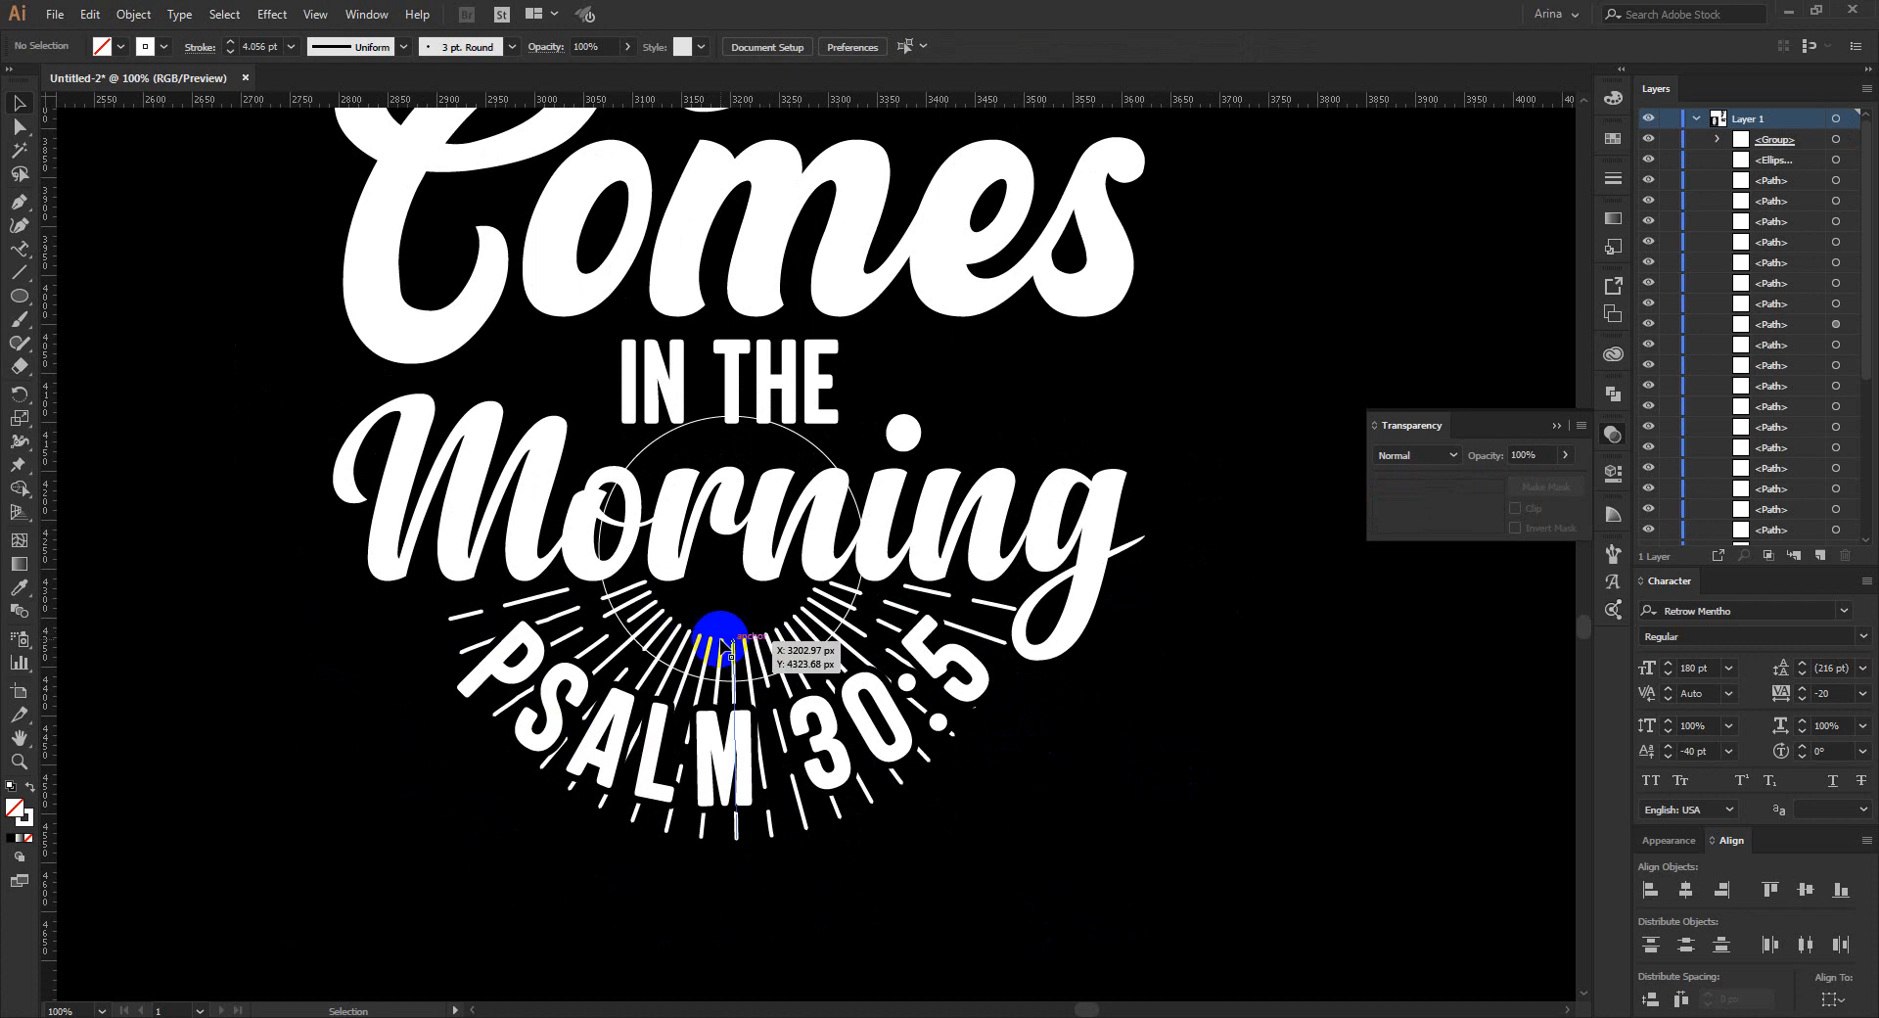
Delete the lettering from the ray group's opacity mask and return to editing the artwork.
drag(840, 663, 797, 658)
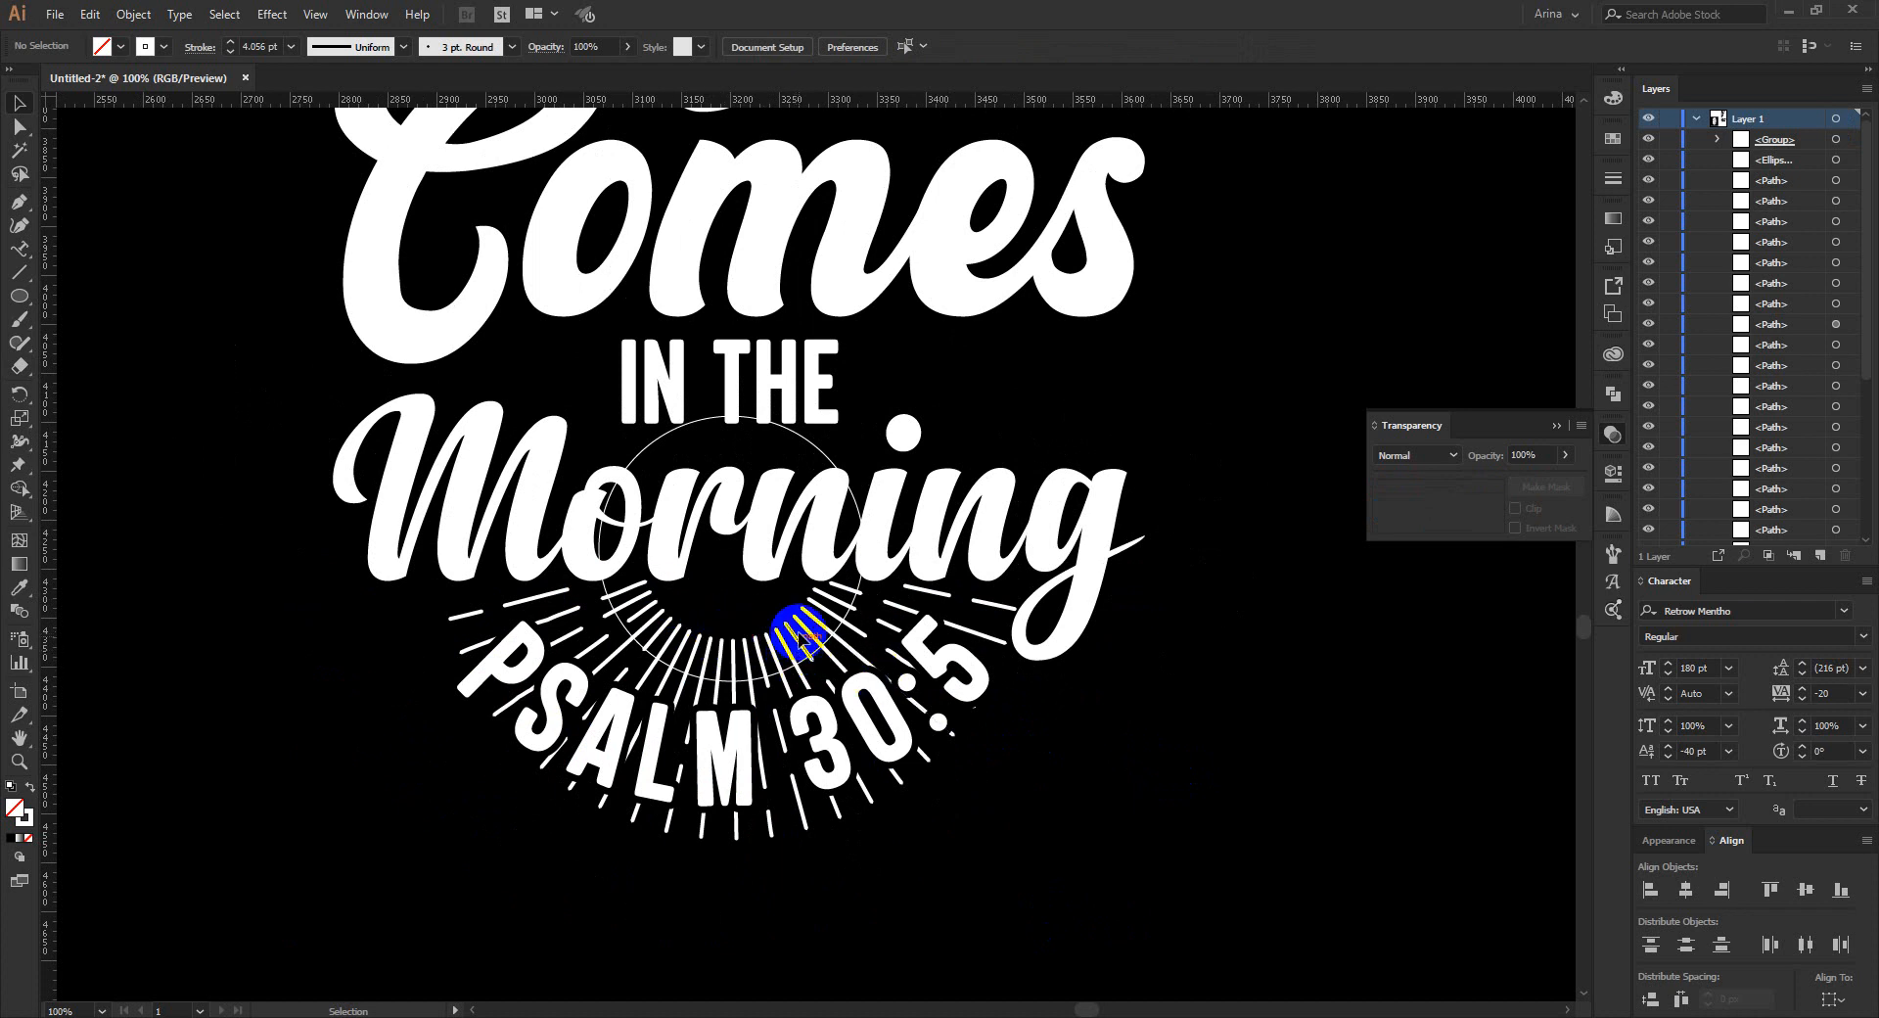
scroll(674, 529, up, 1)
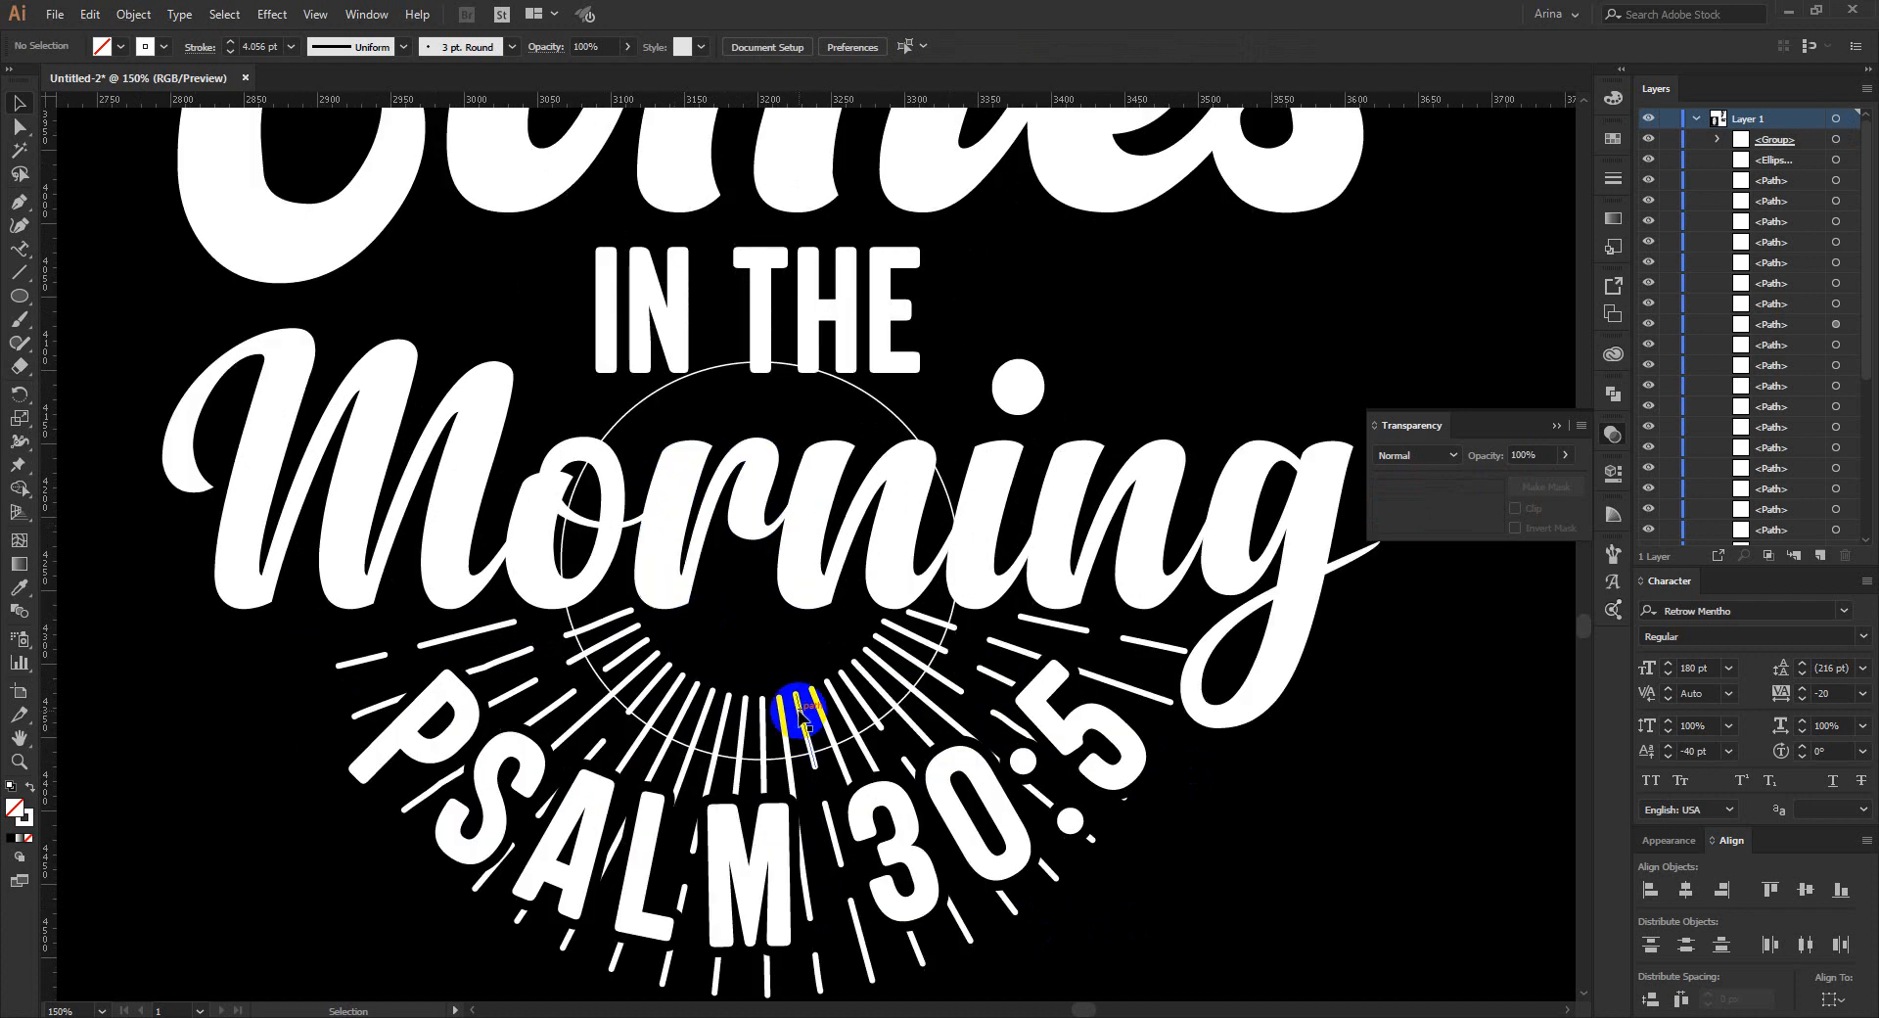
scroll(789, 670, down, 1)
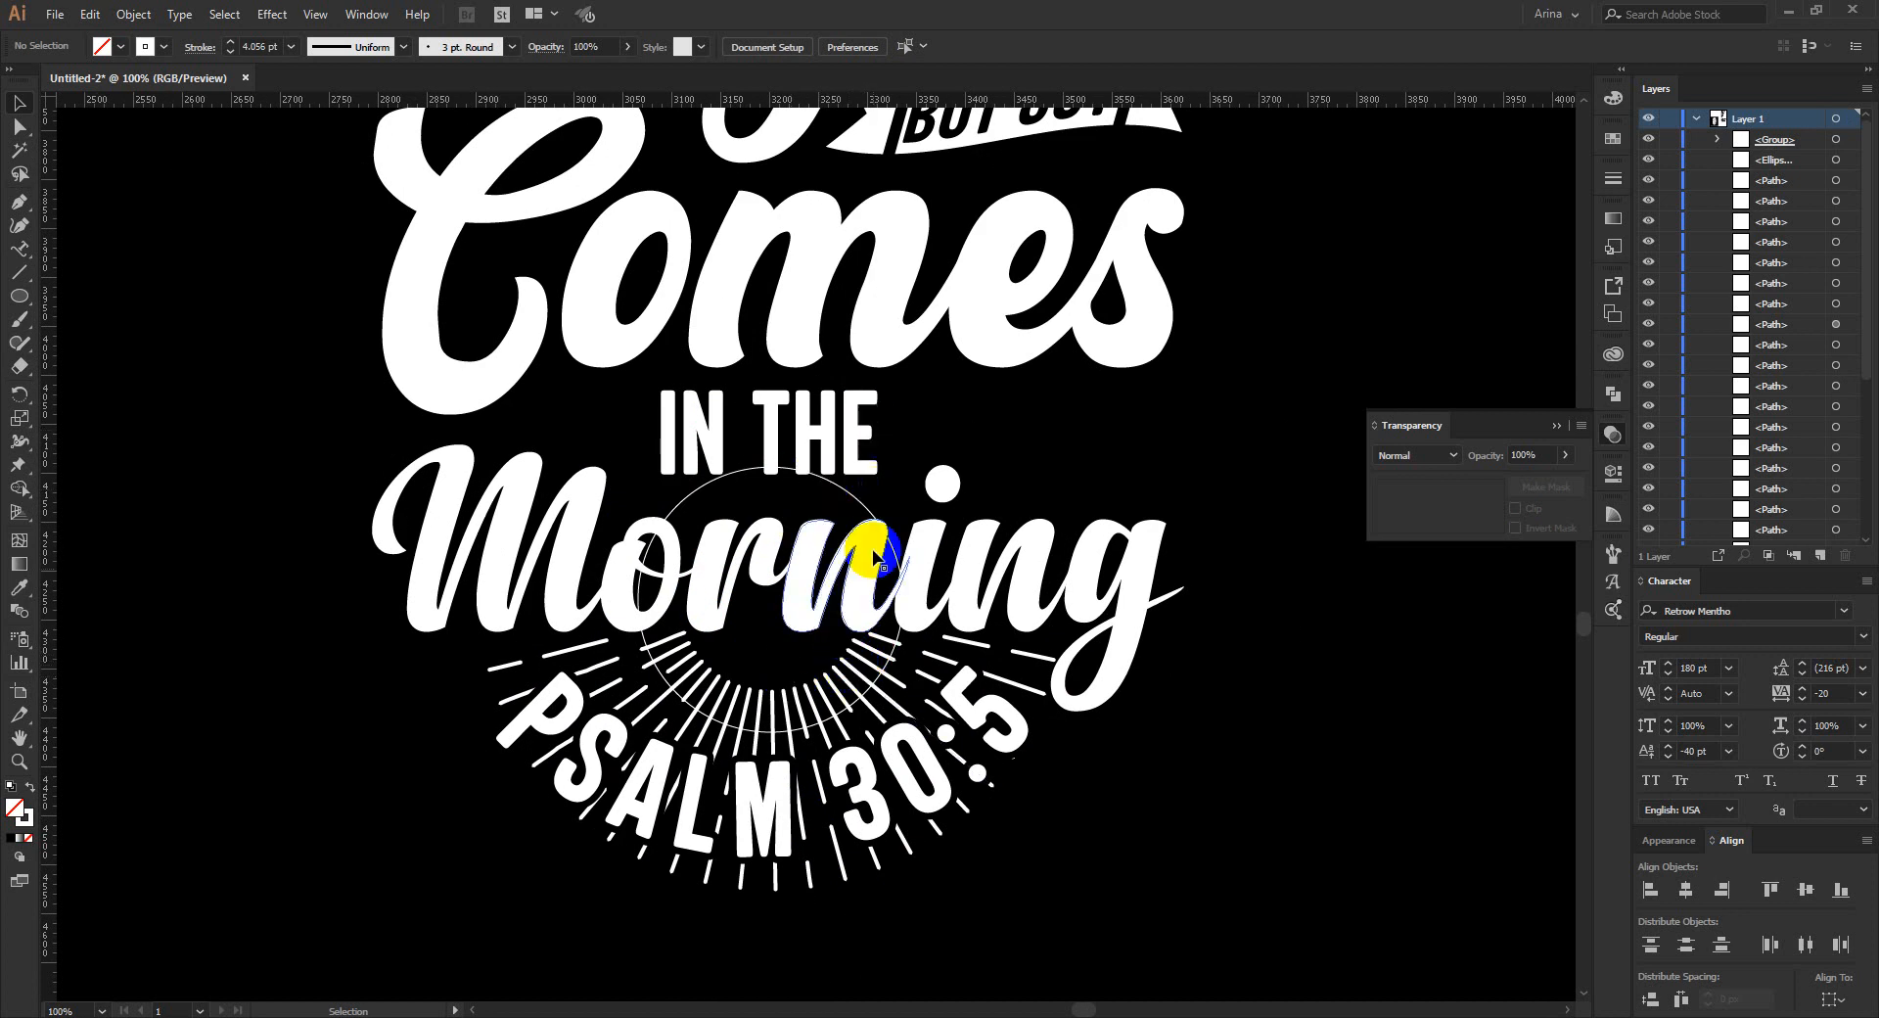
click(869, 678)
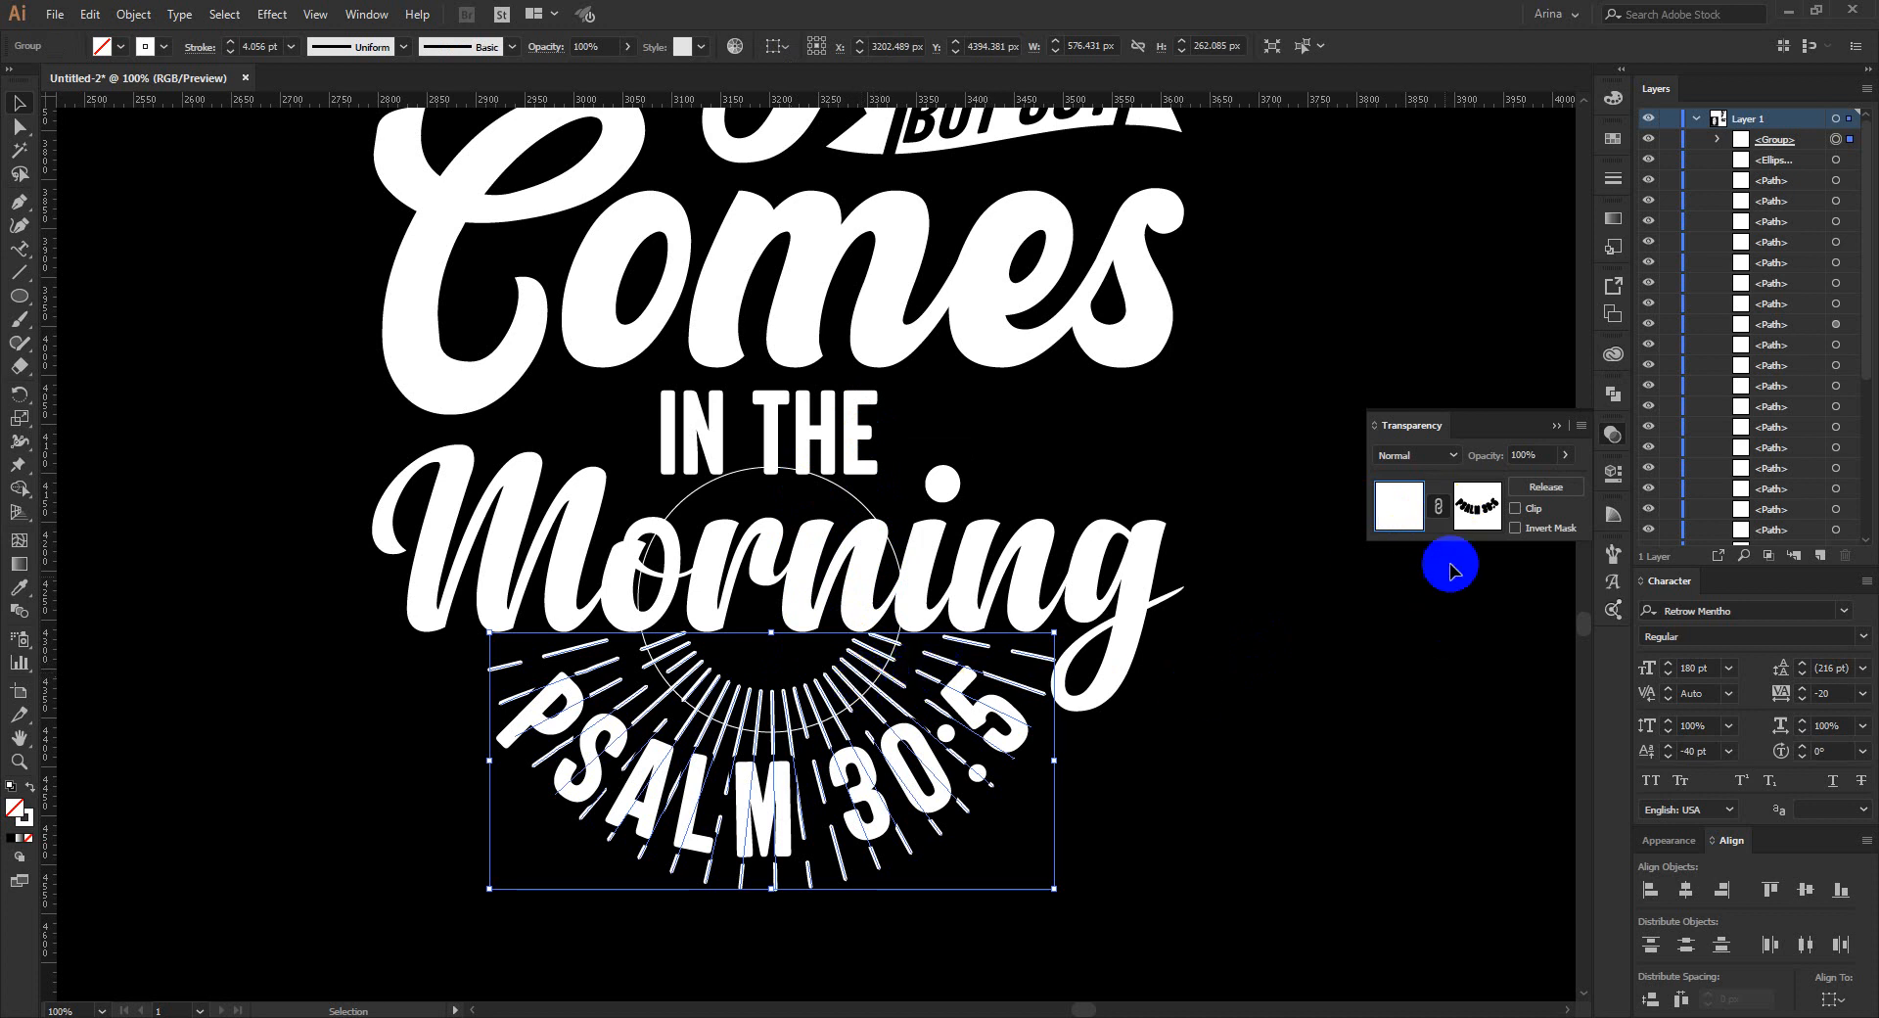
click(1477, 505)
click(1027, 770)
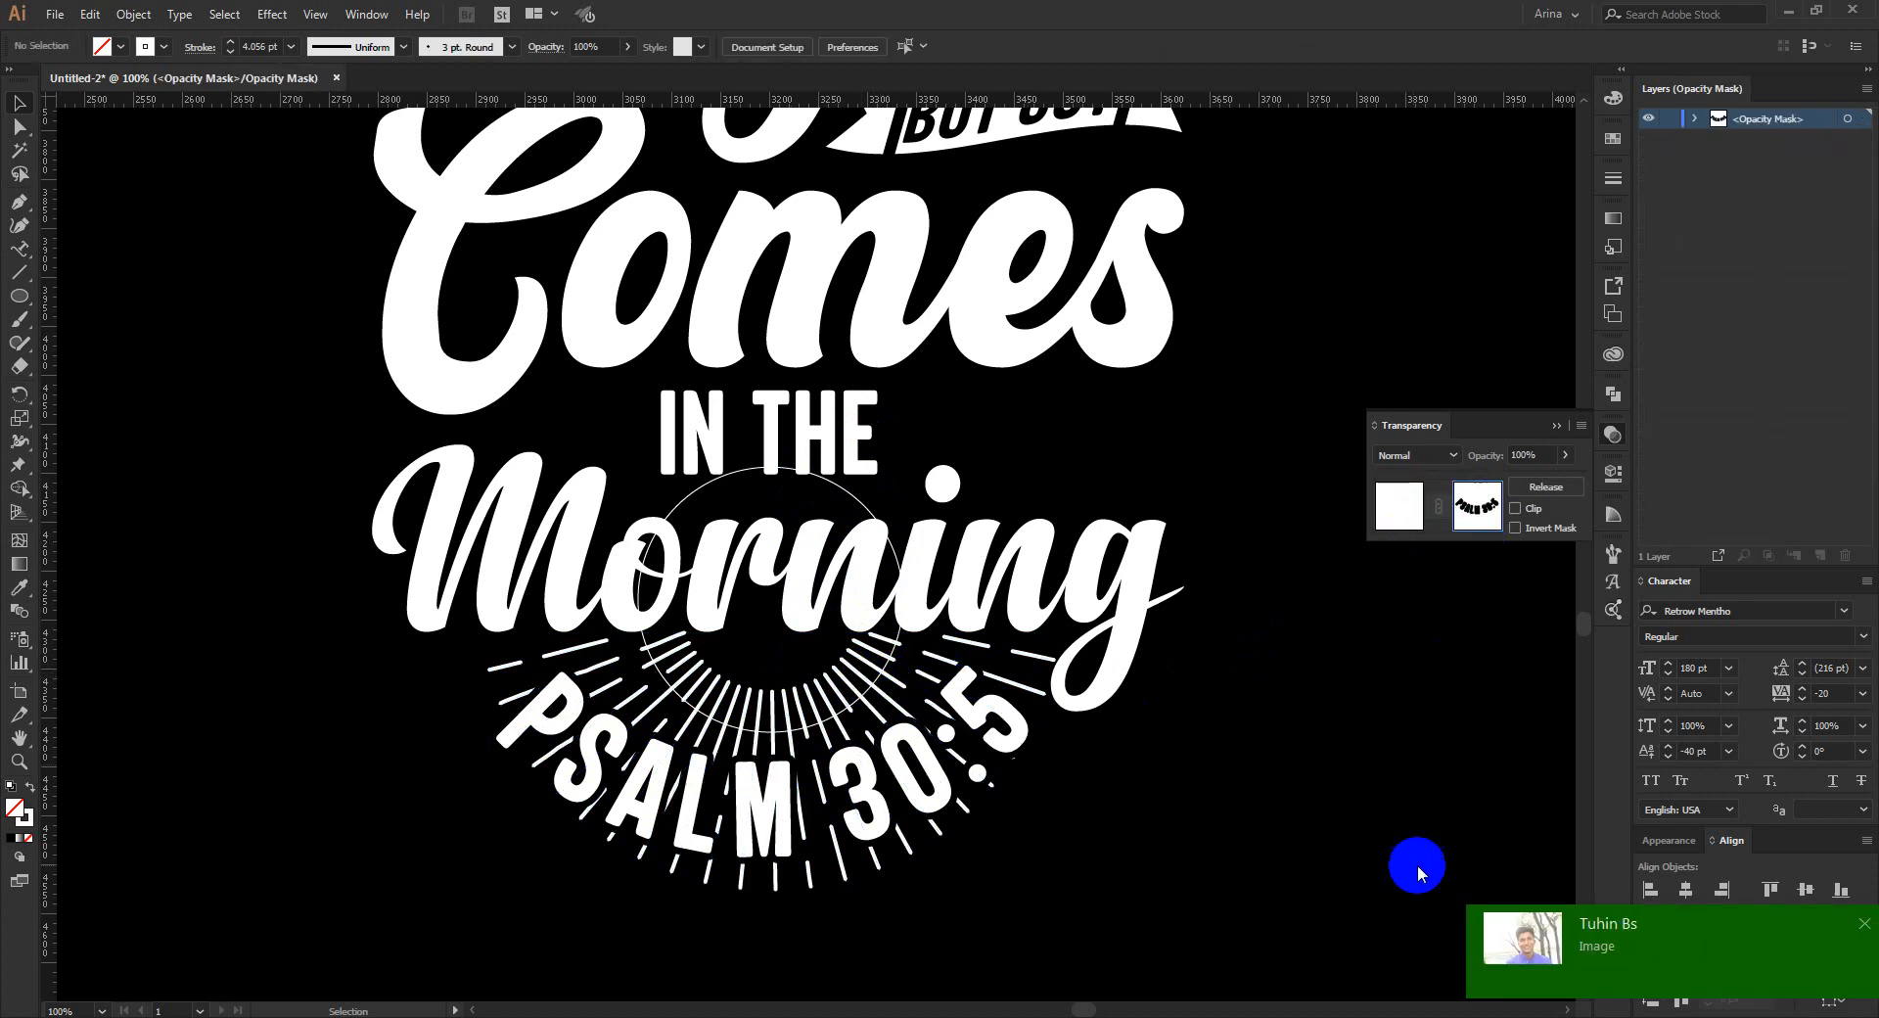
click(1864, 924)
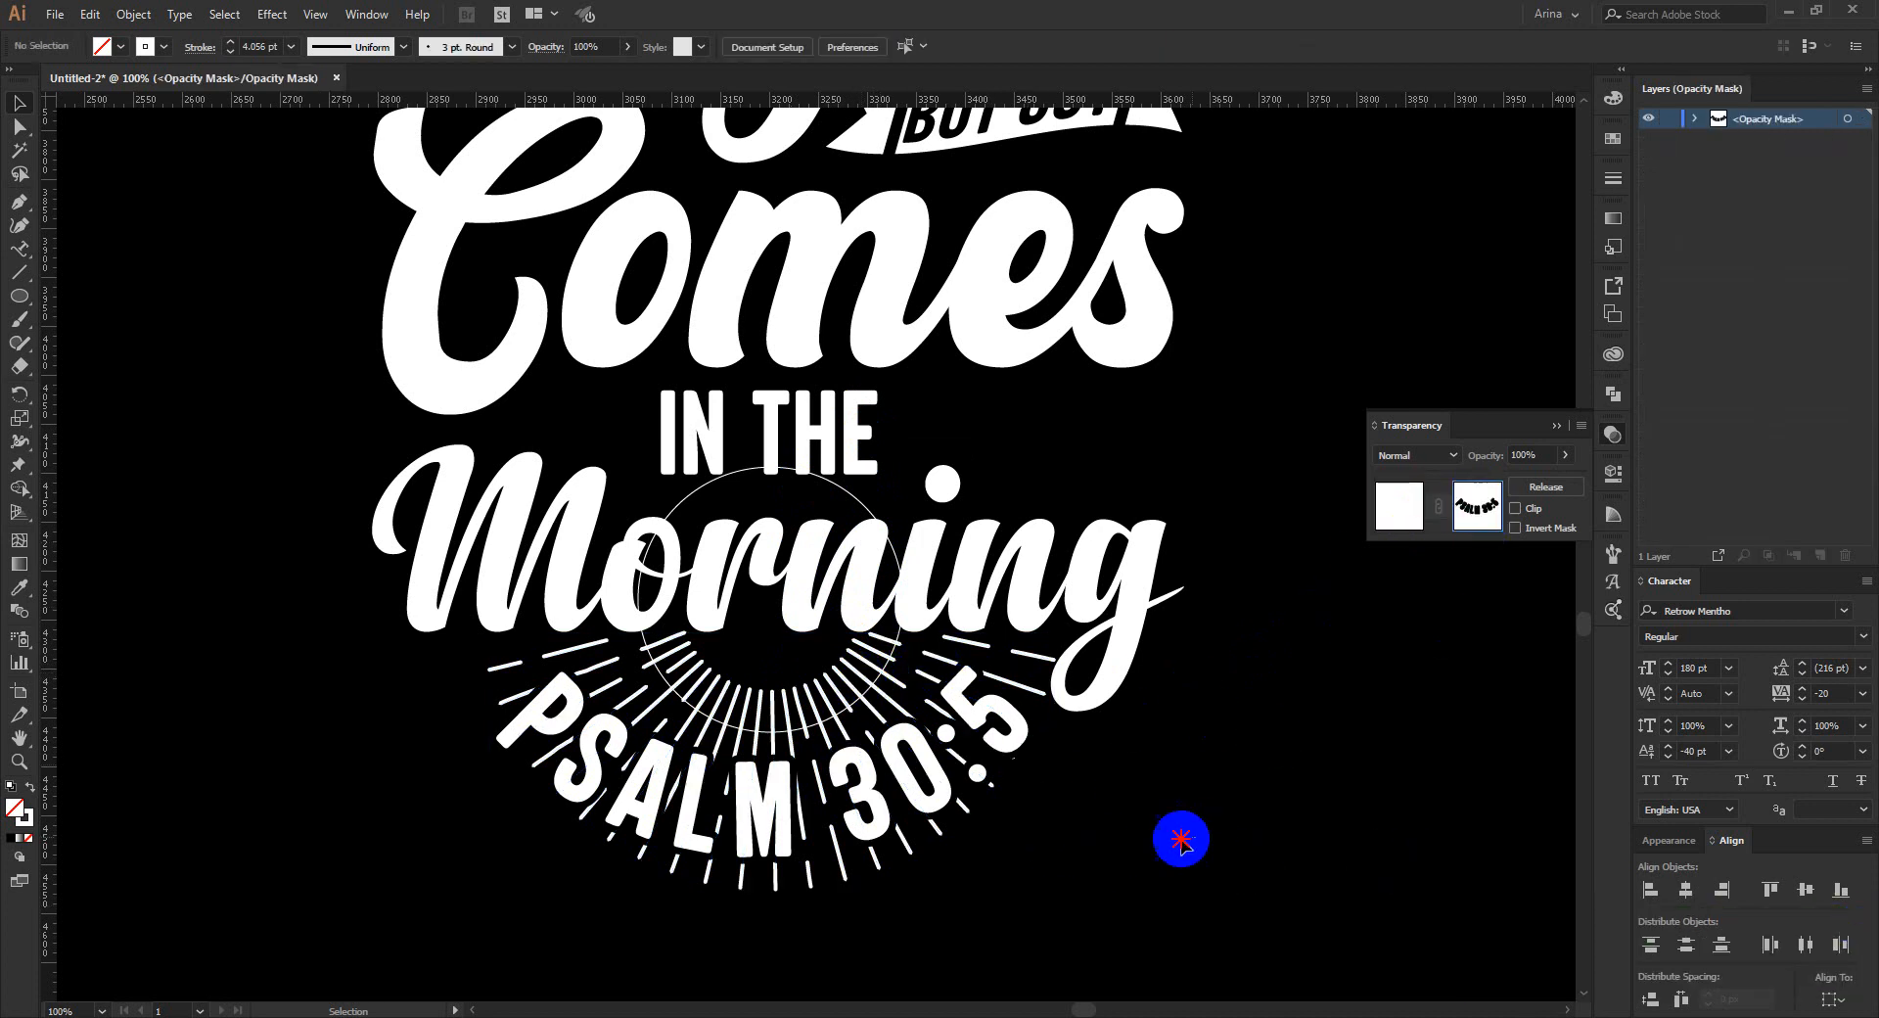
drag(1178, 835, 376, 638)
key(Delete)
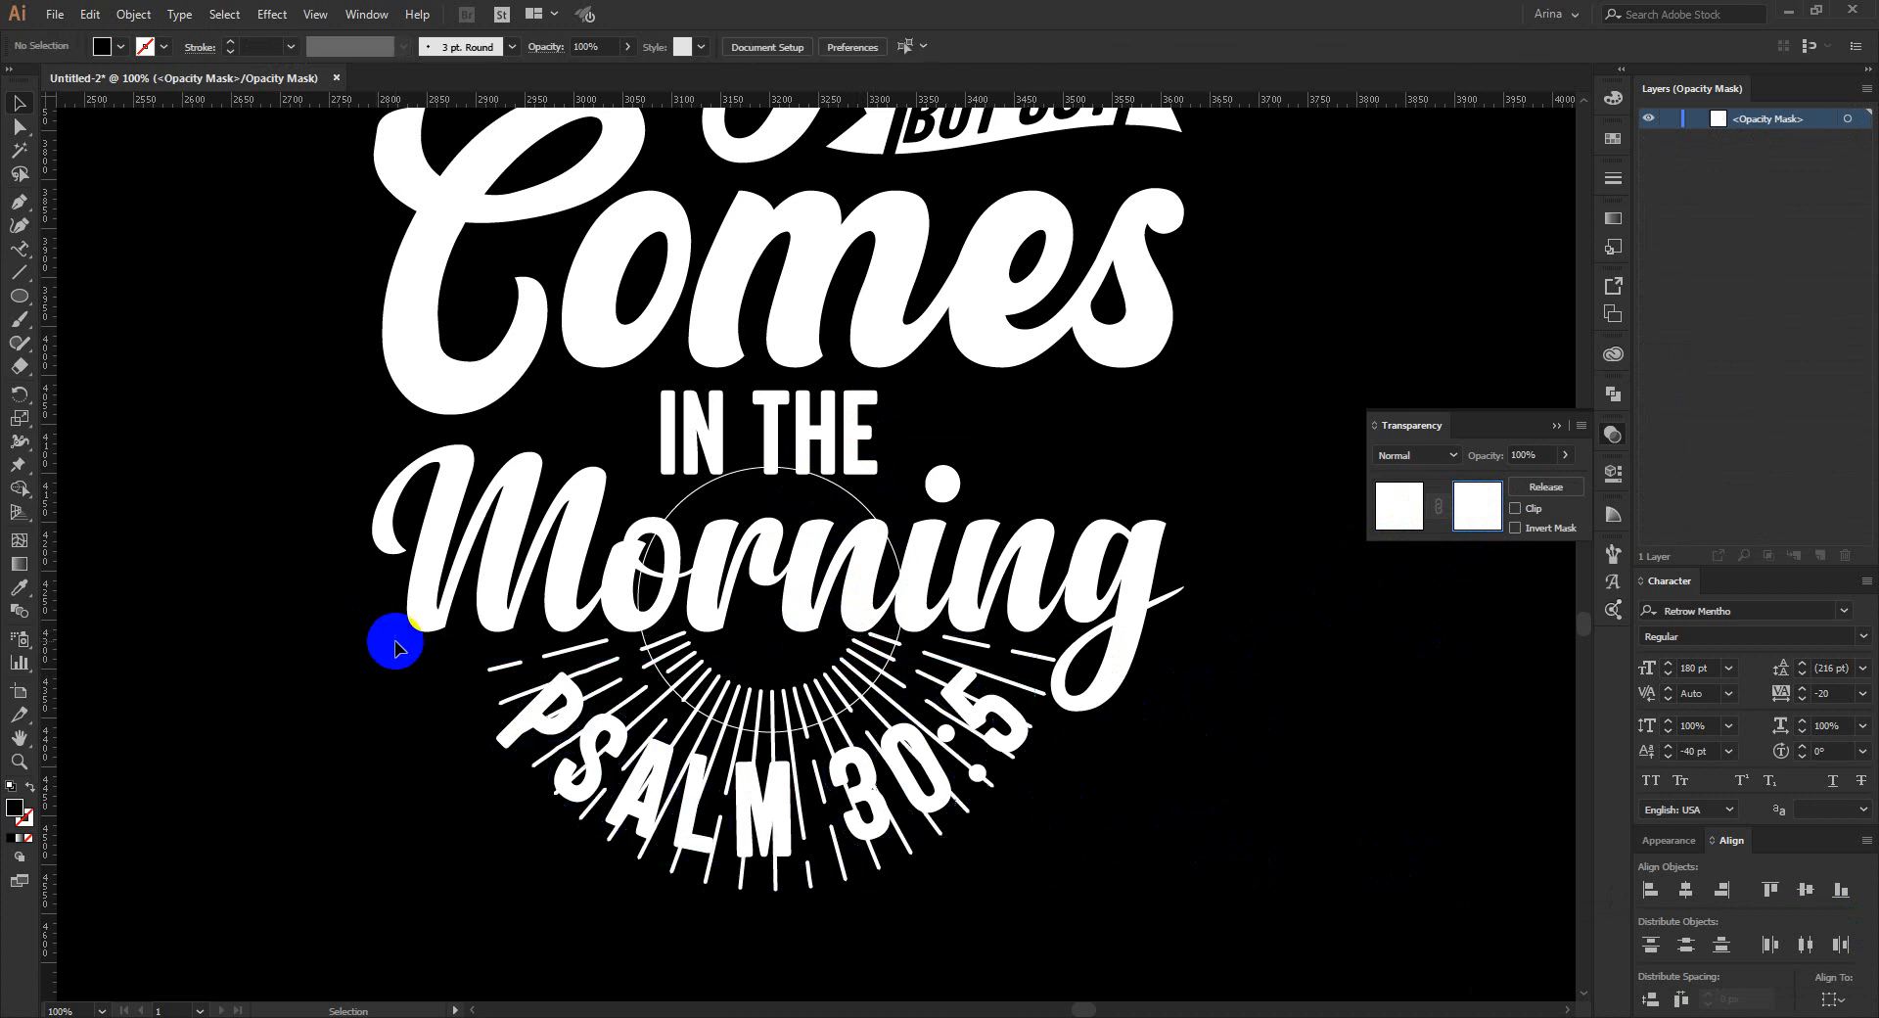
click(1413, 505)
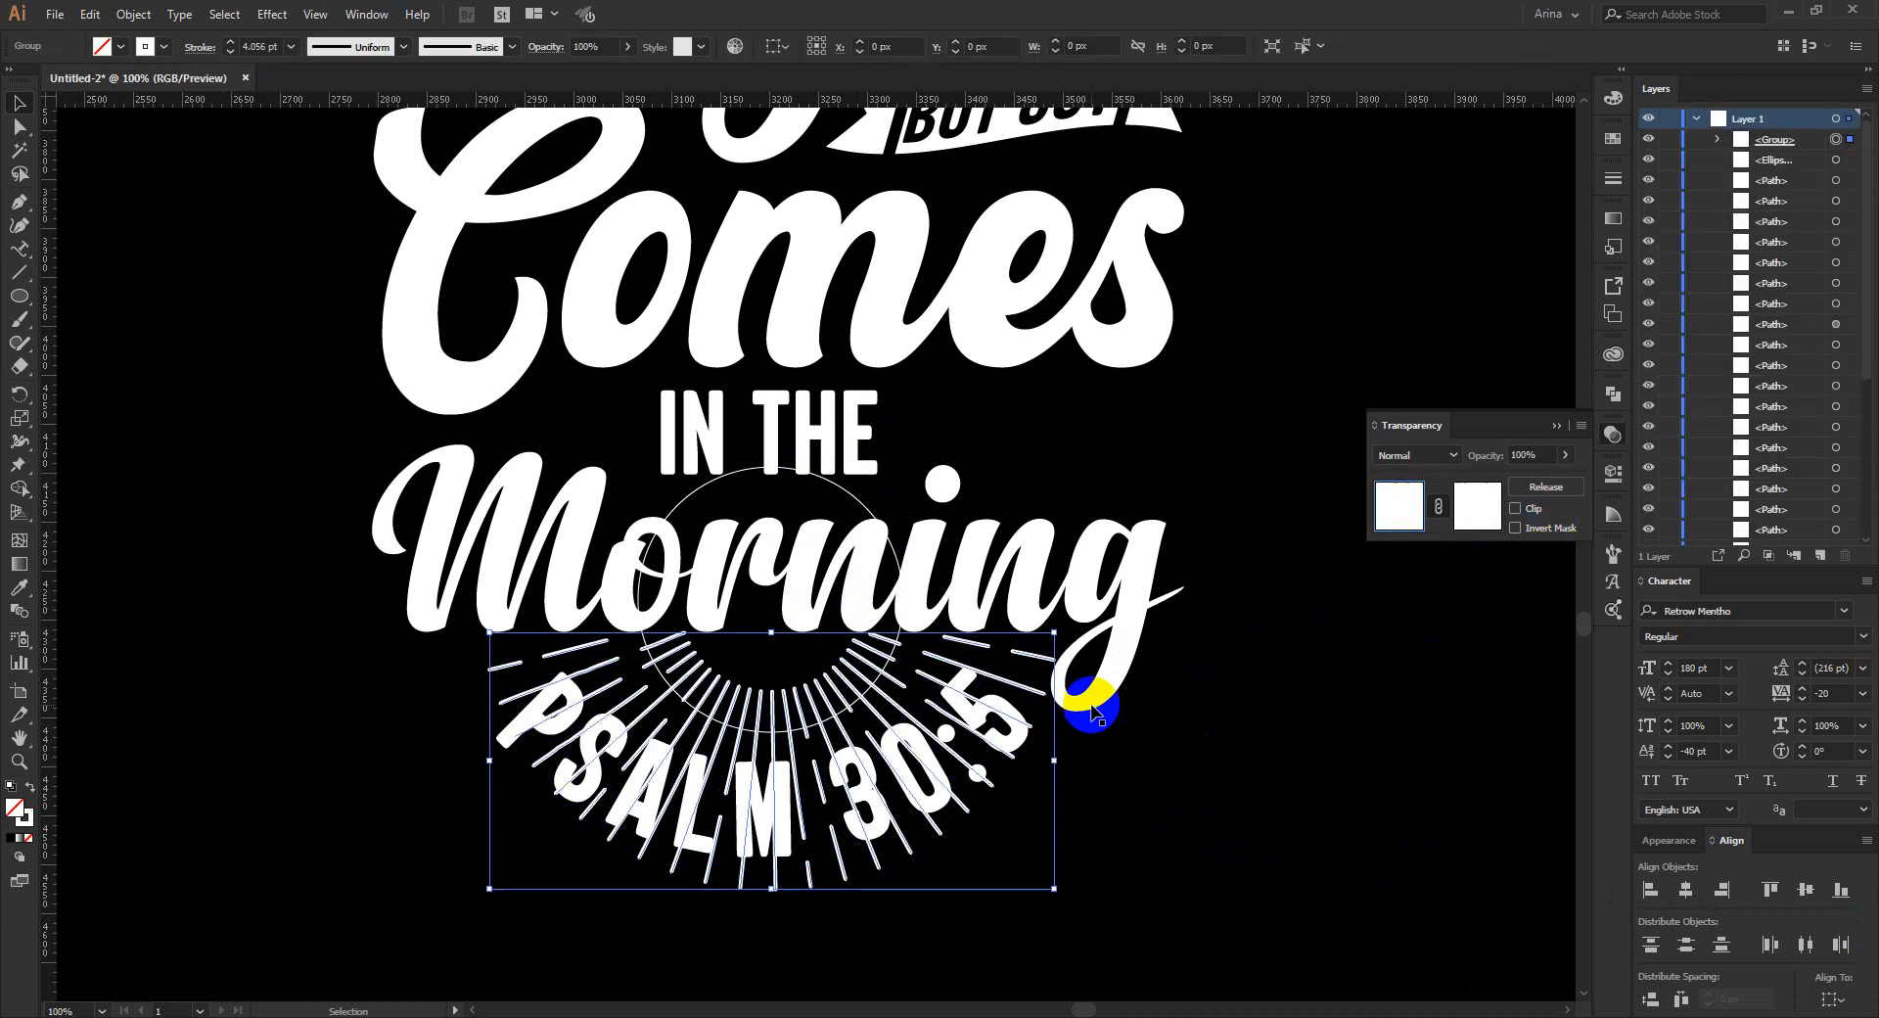
Flip the ray group together with the circle upside down so the rays point upward, and deselect them.
shift+click(896, 654)
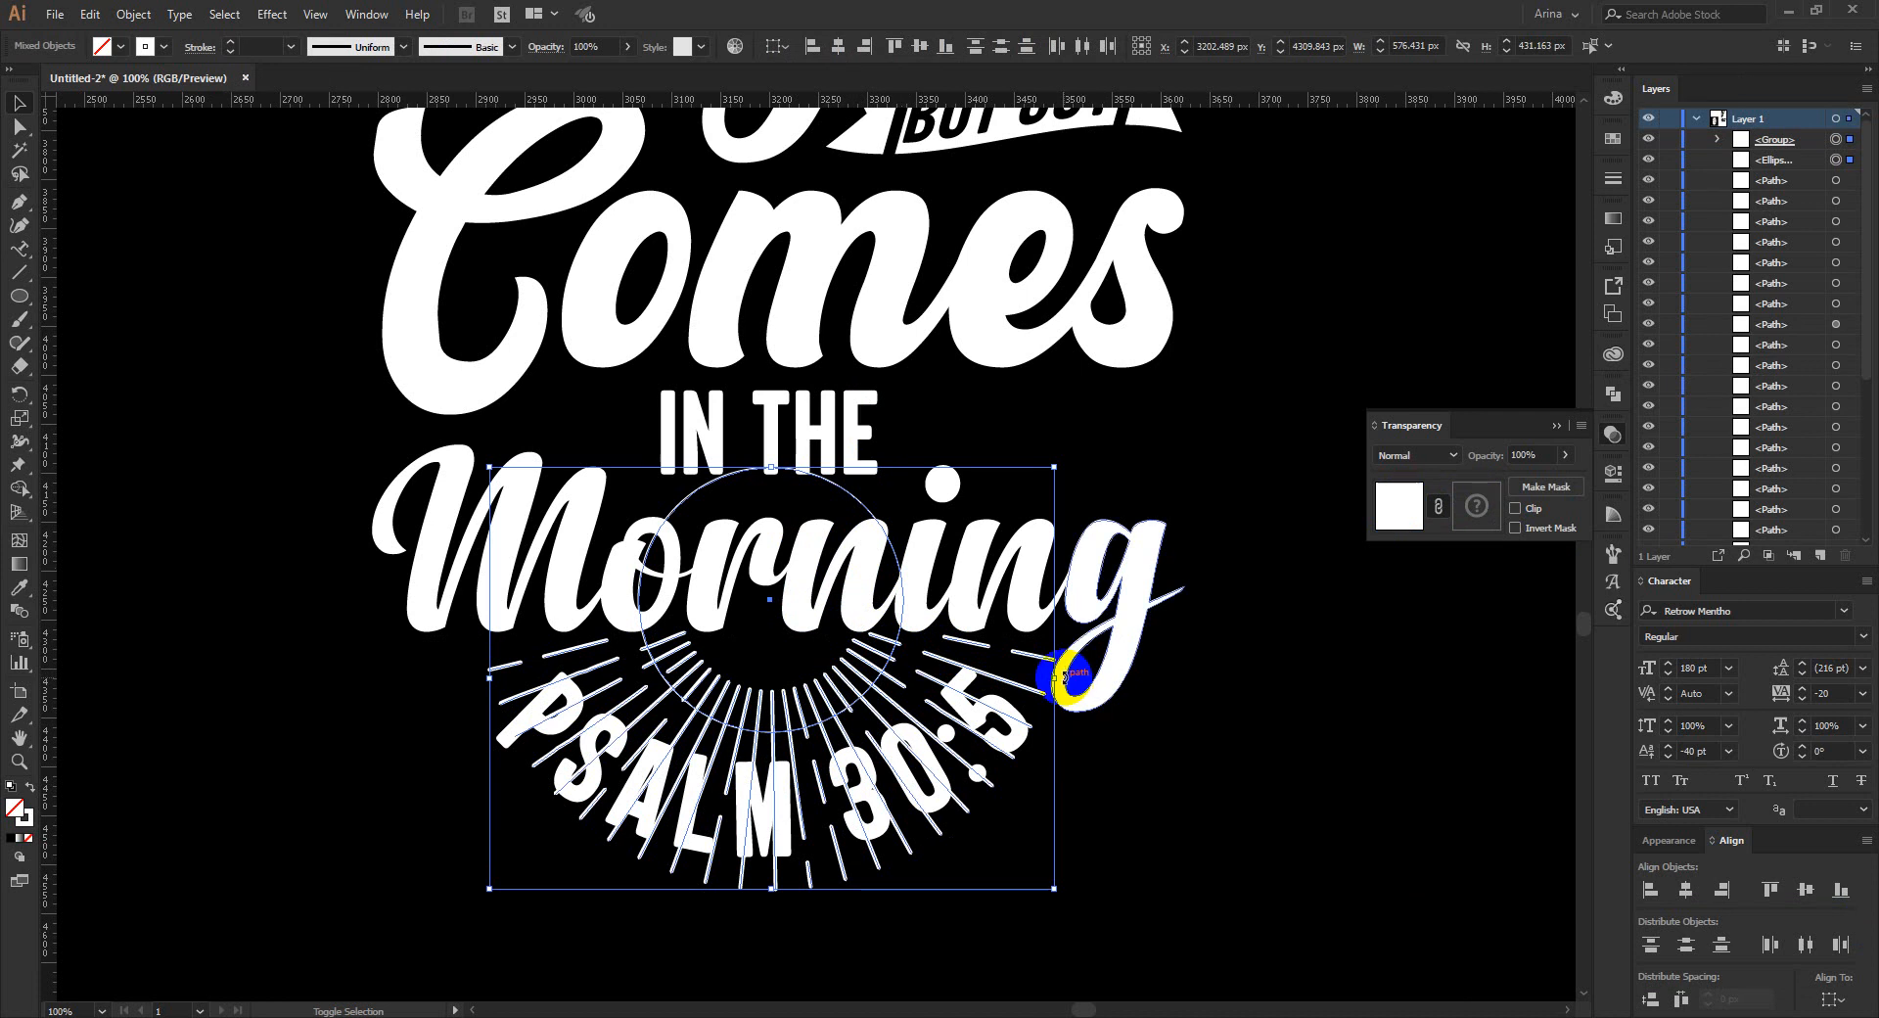
drag(1064, 677, 629, 670)
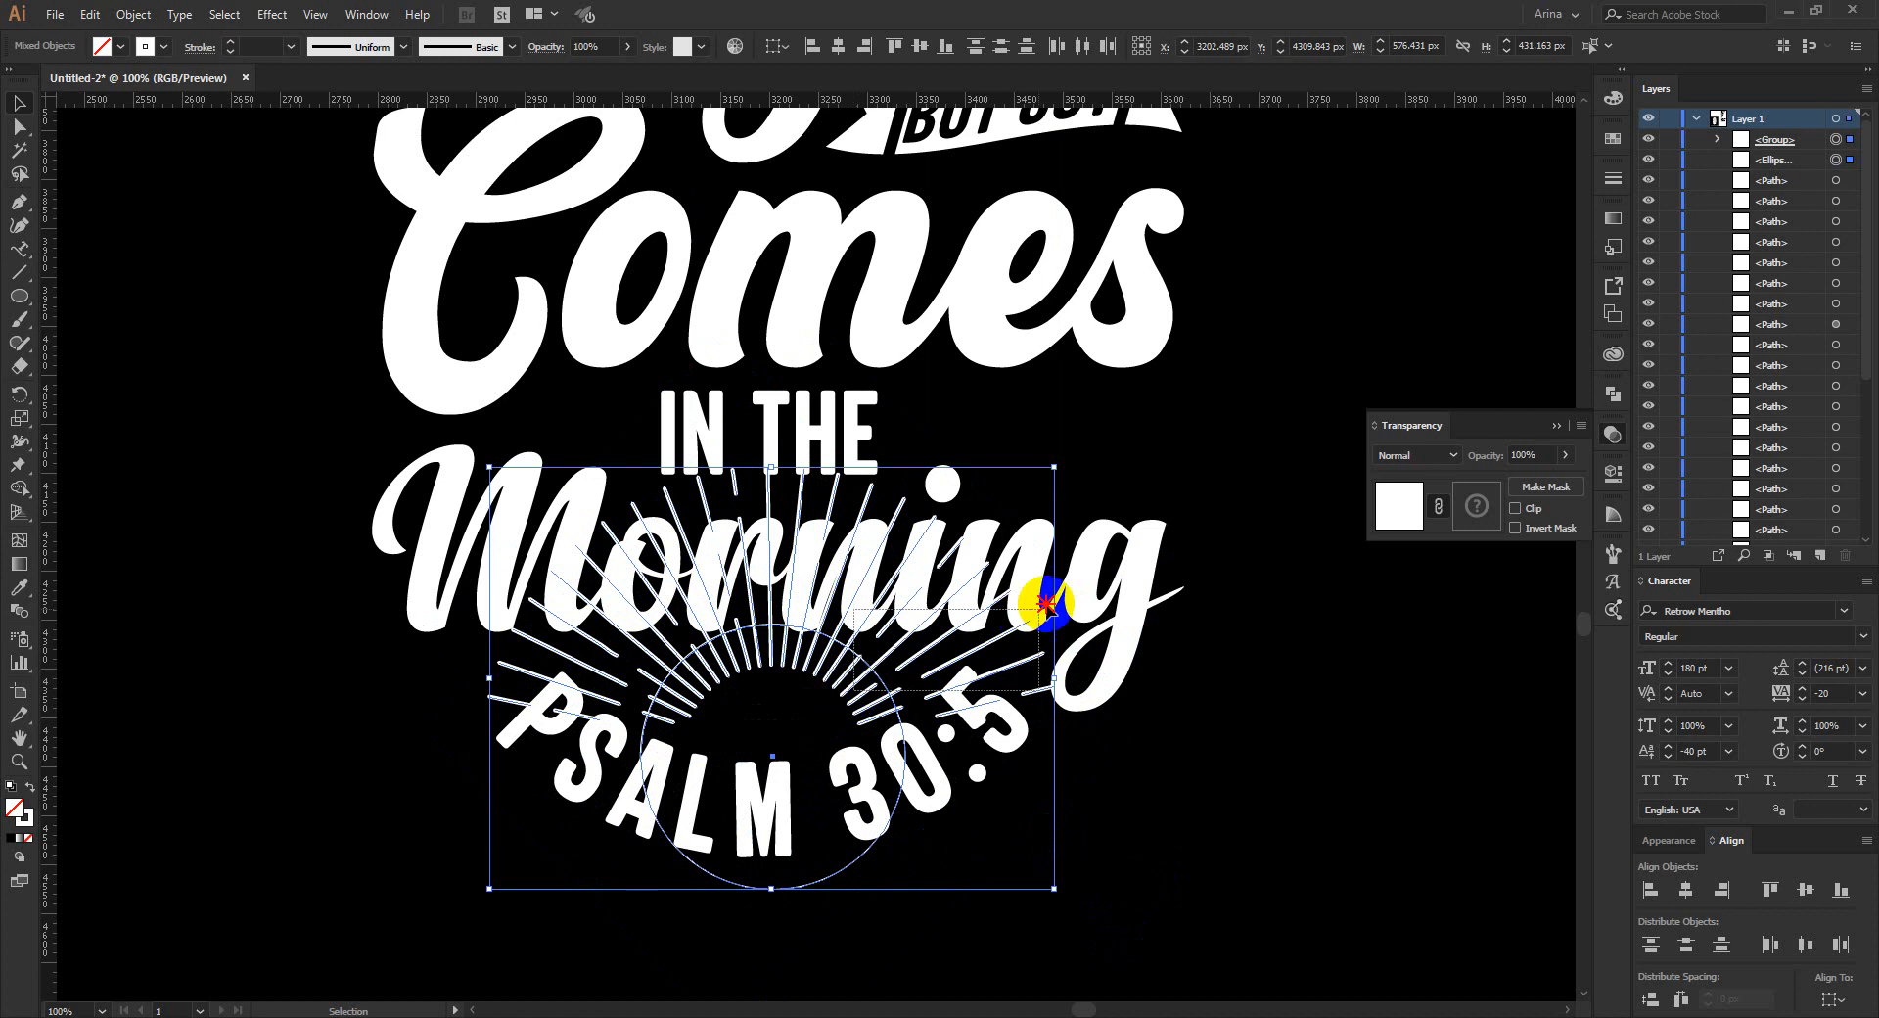
shift+click(1076, 597)
click(842, 711)
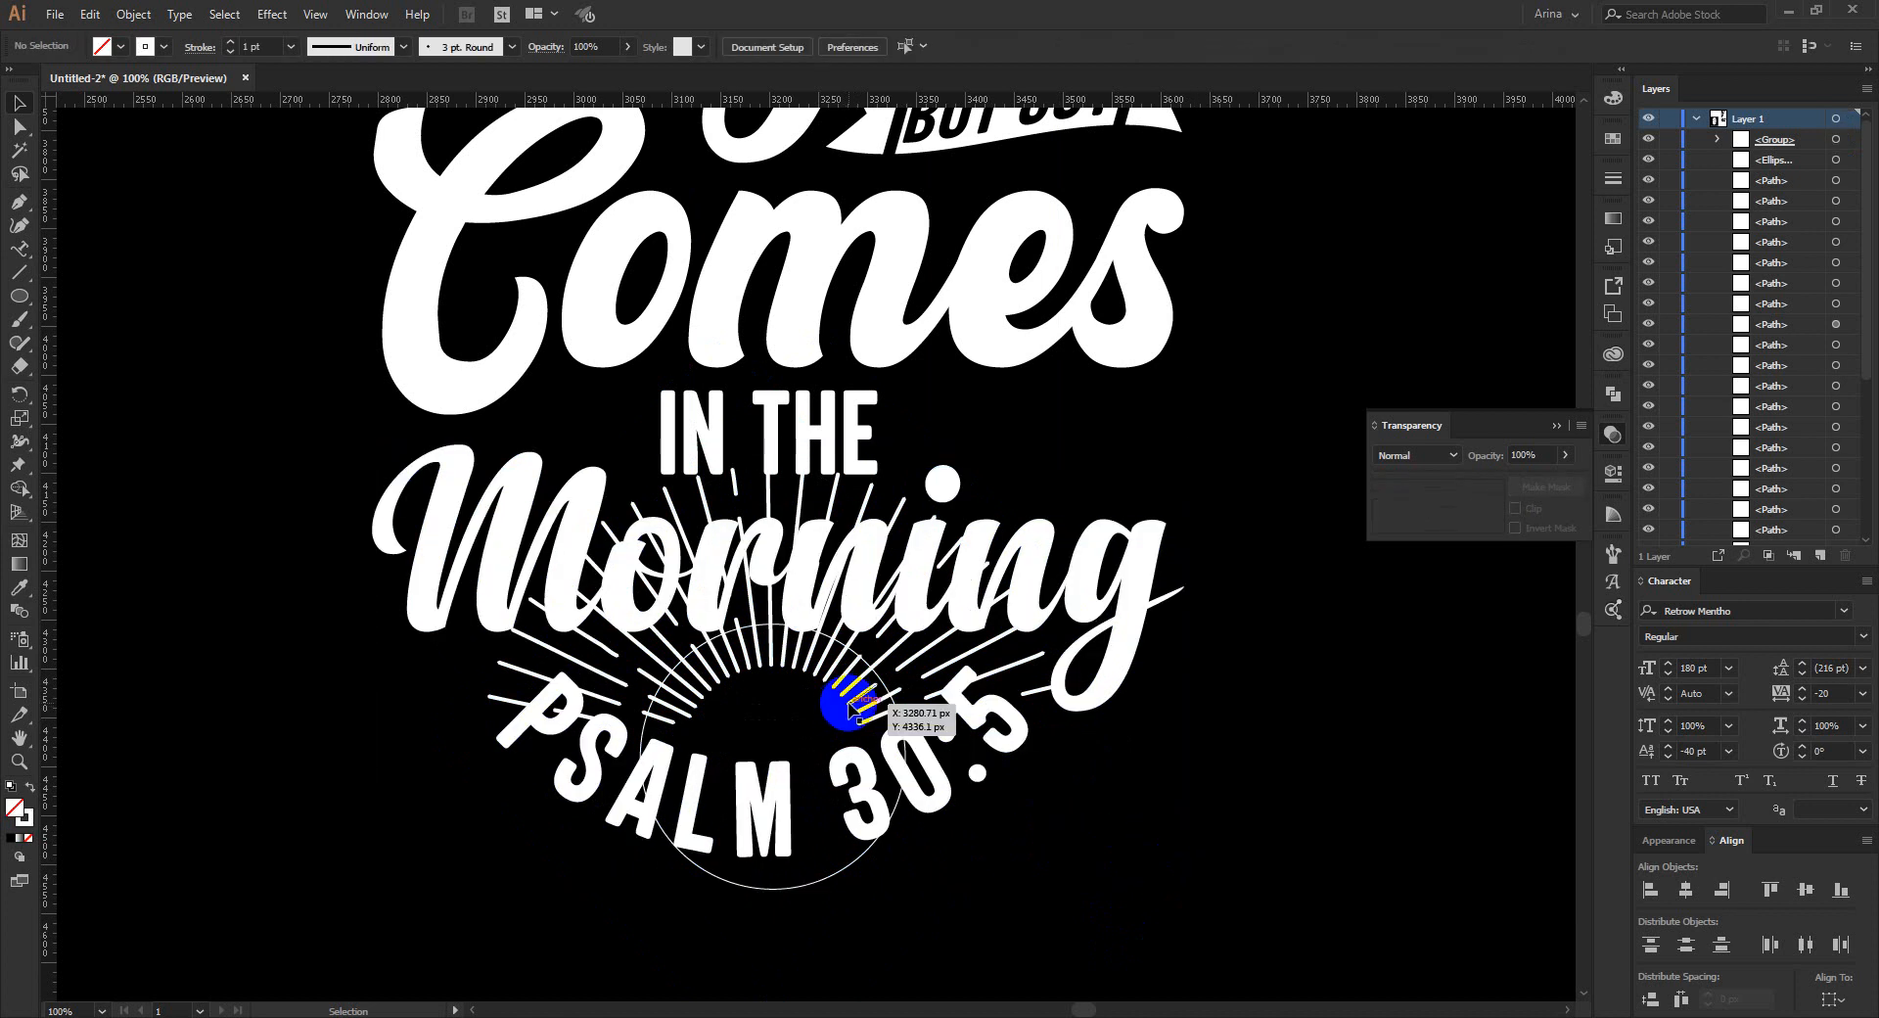
Scale the rays and circle down together to about 287 px wide and place them above the "ing" of "Morning".
click(879, 705)
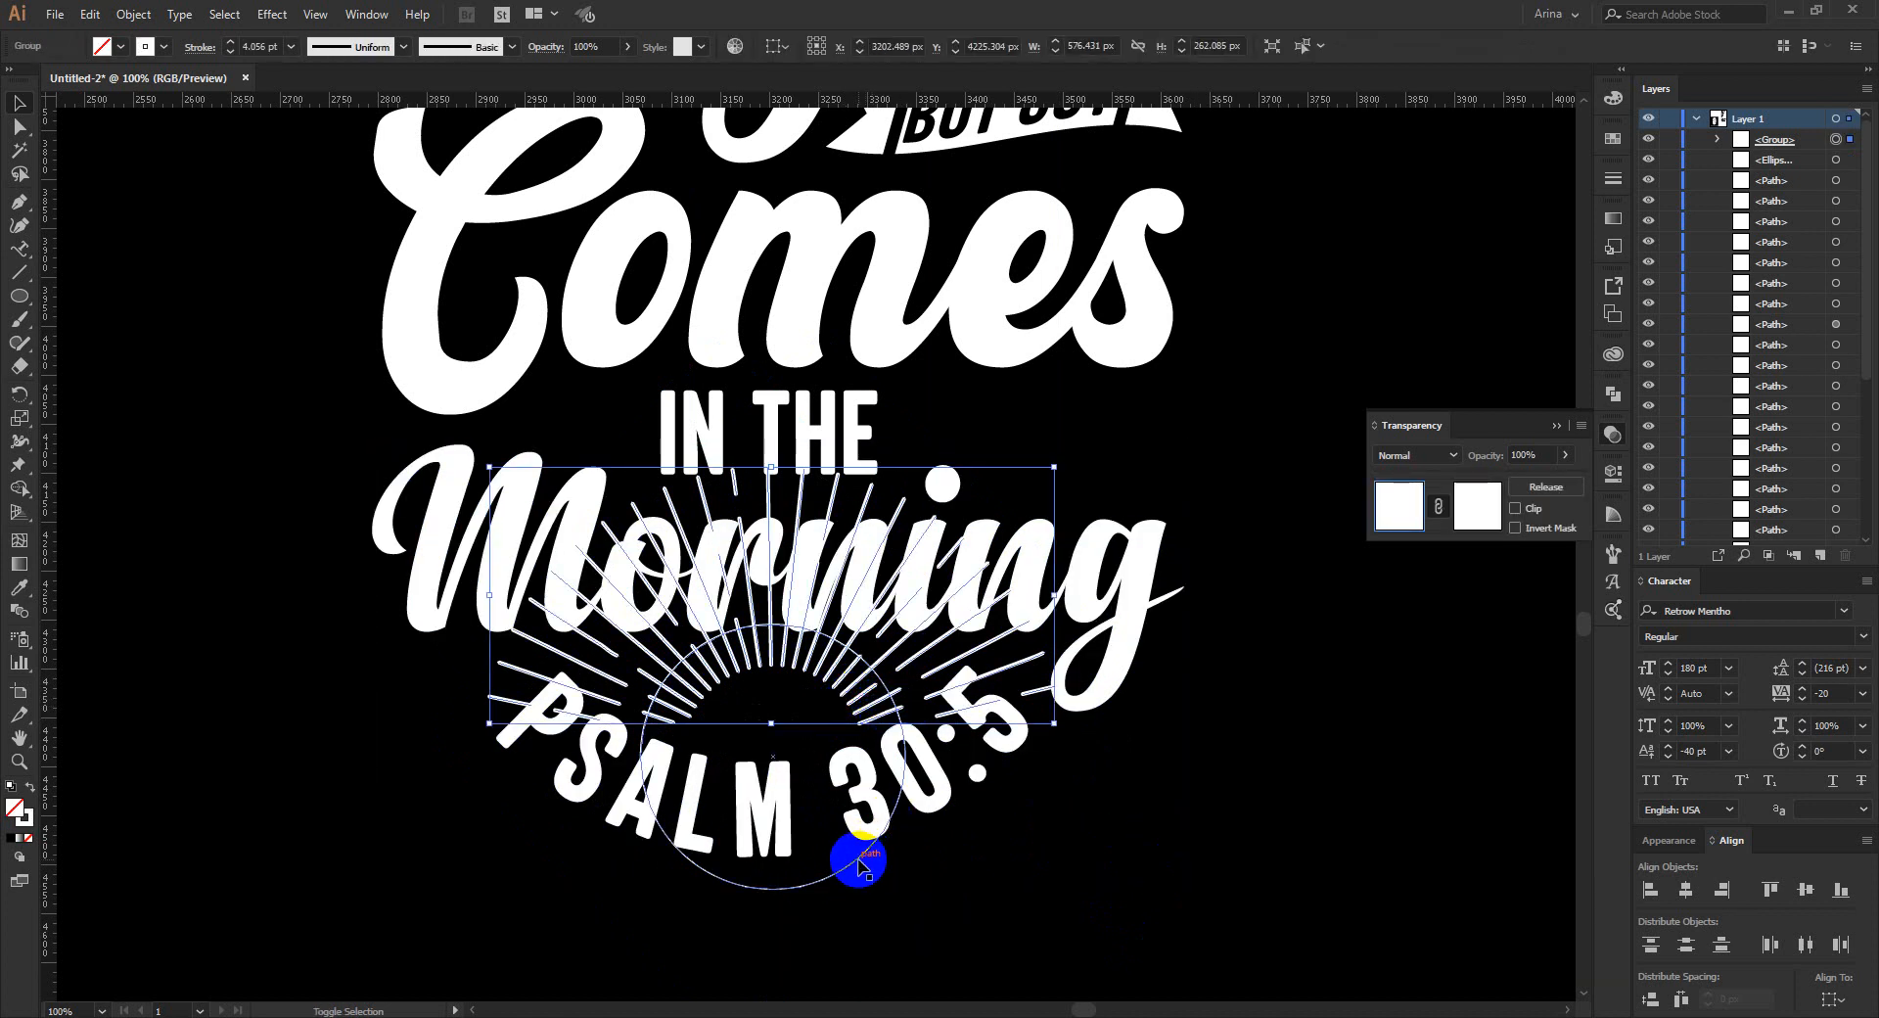
shift+click(858, 864)
drag(1053, 676, 865, 678)
drag(731, 685, 1112, 489)
drag(1059, 342, 1058, 413)
drag(1061, 499, 1057, 482)
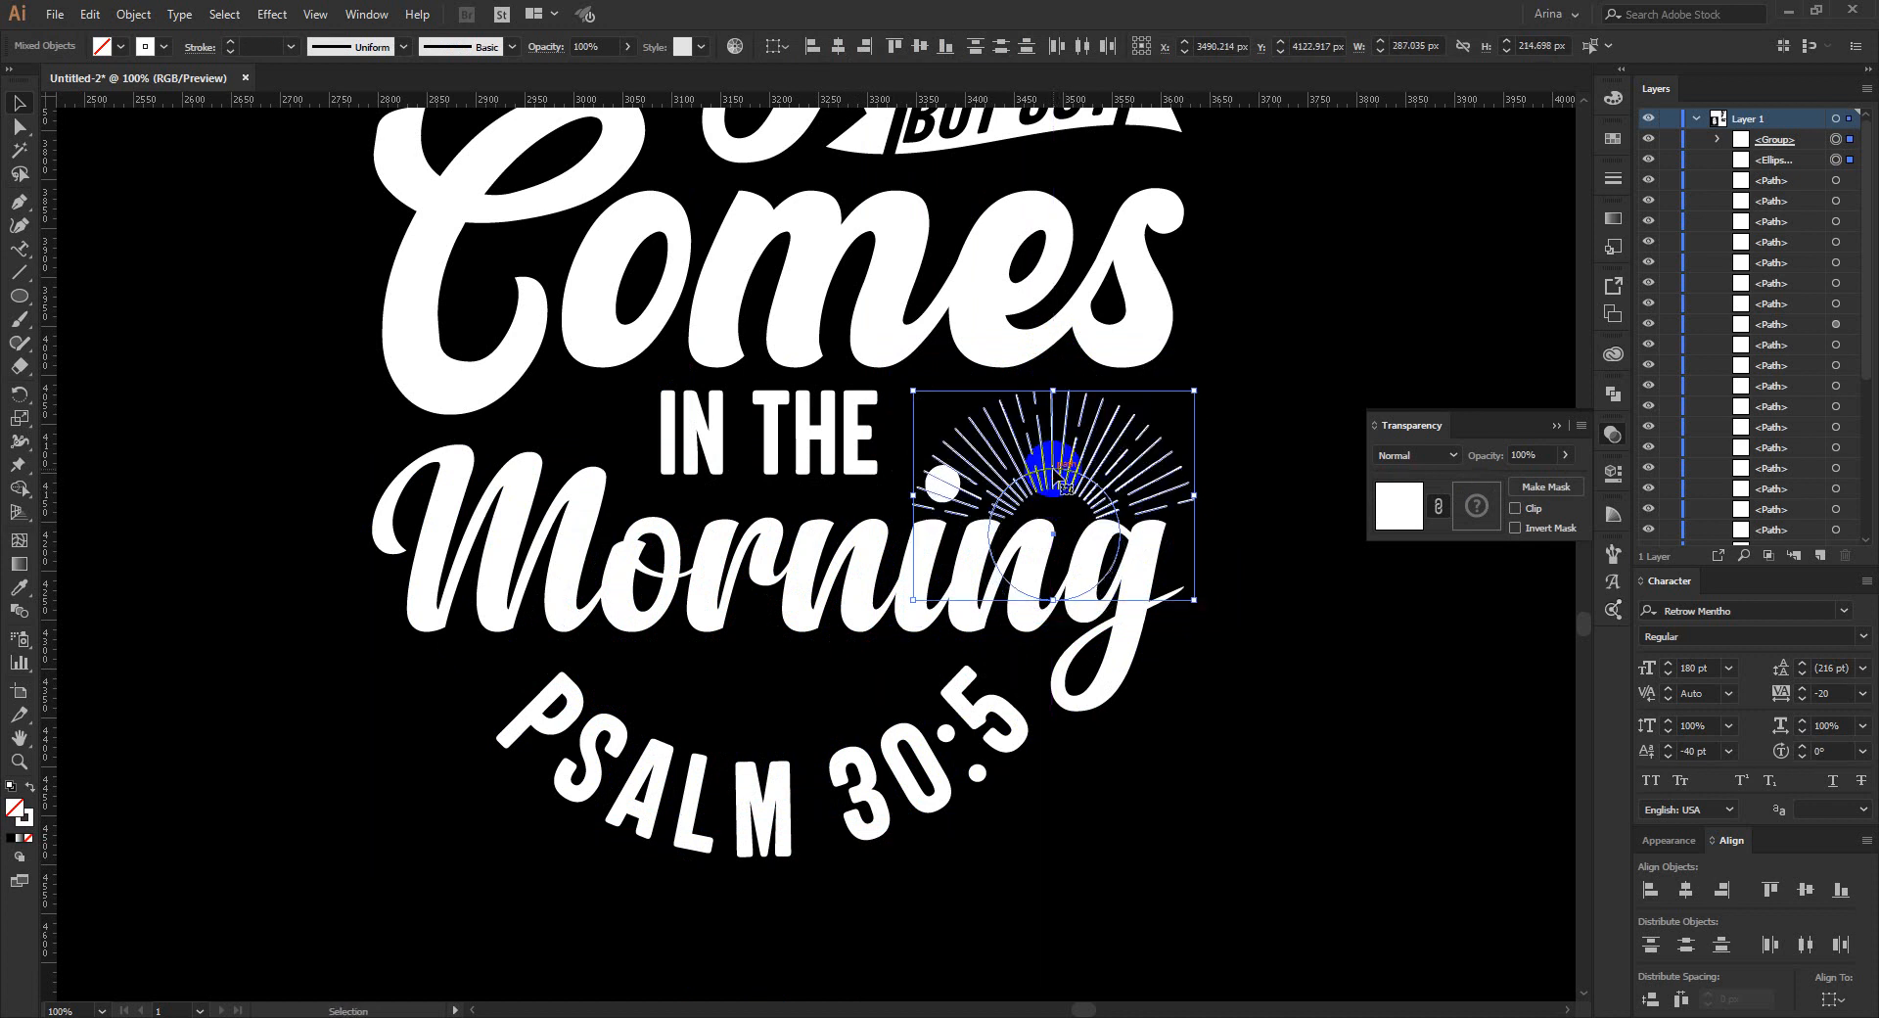
key(Up)
key(Up)
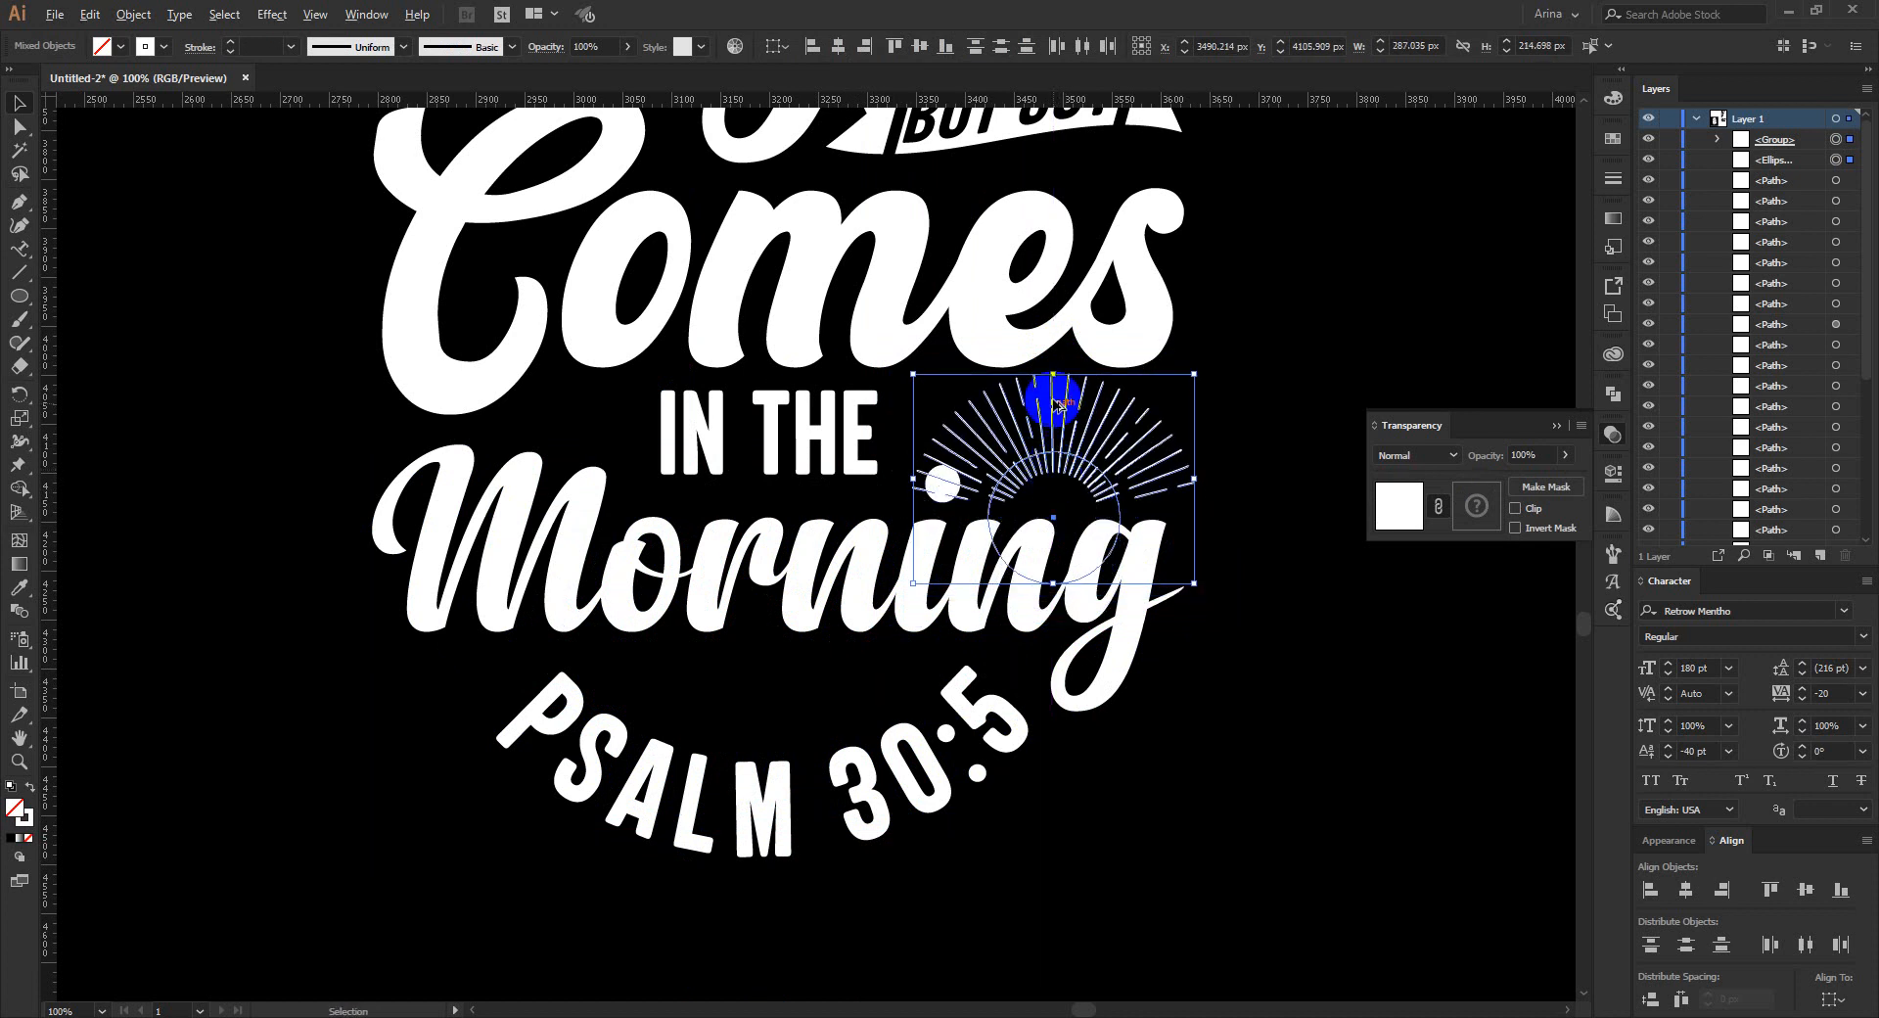
Set the stroke weight of the selected rays and circle to 4 pt.
scroll(1056, 389, up, 1)
scroll(1049, 390, up, 1)
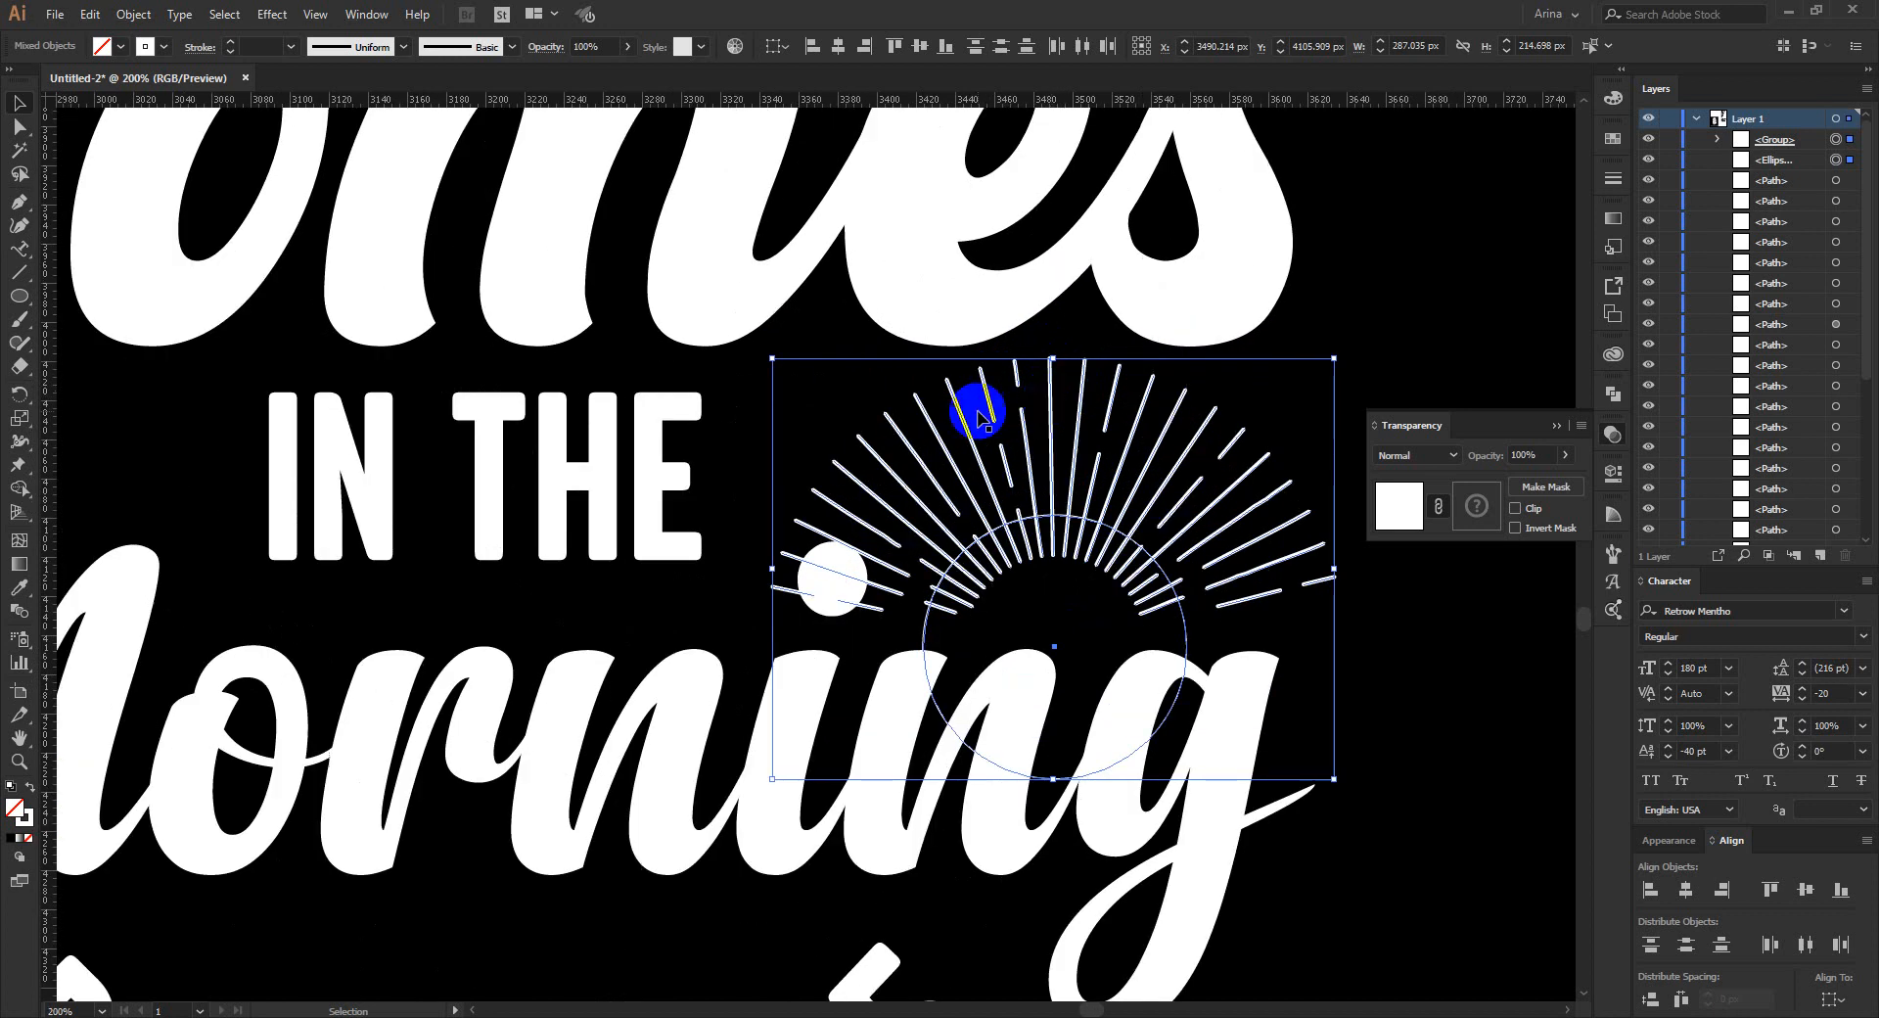
text(10)
key(Return)
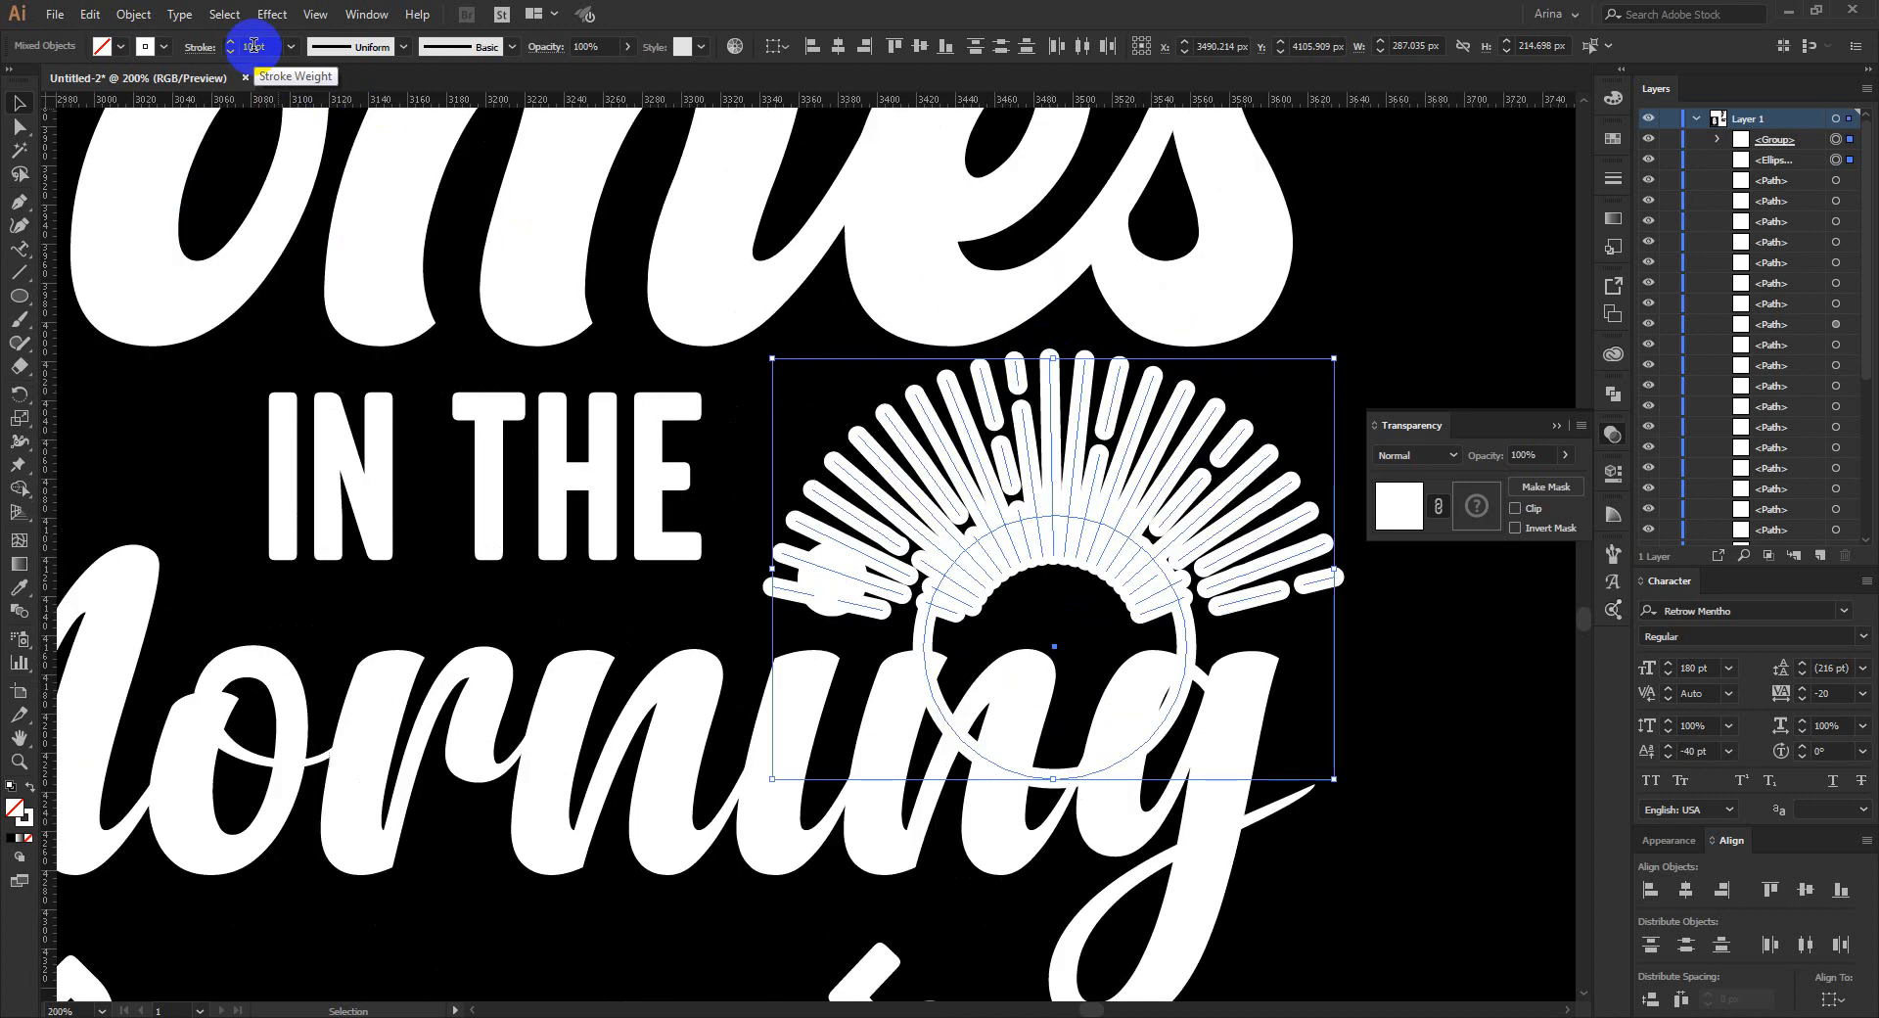
scroll(254, 45, down, 6)
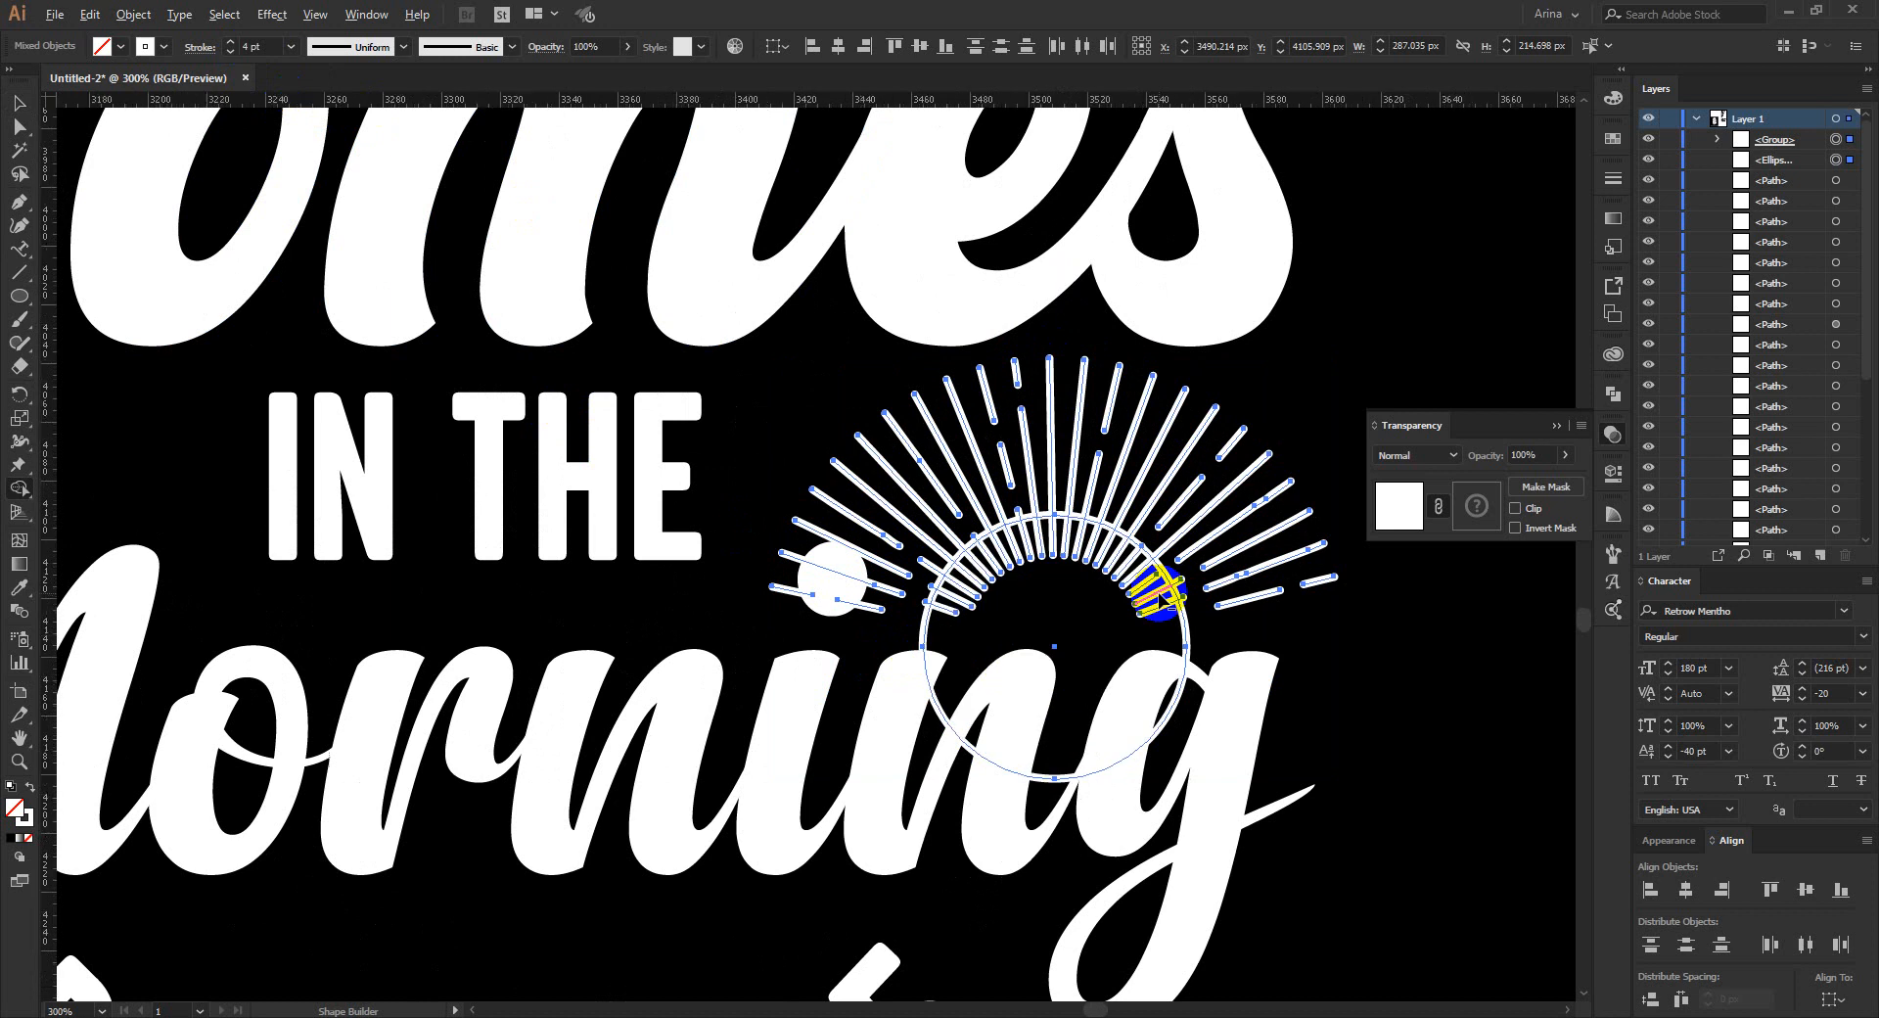
Try to trim the rays inside the circle with the Shape Builder tool, undo the result and deselect everything.
scroll(1163, 597, up, 1)
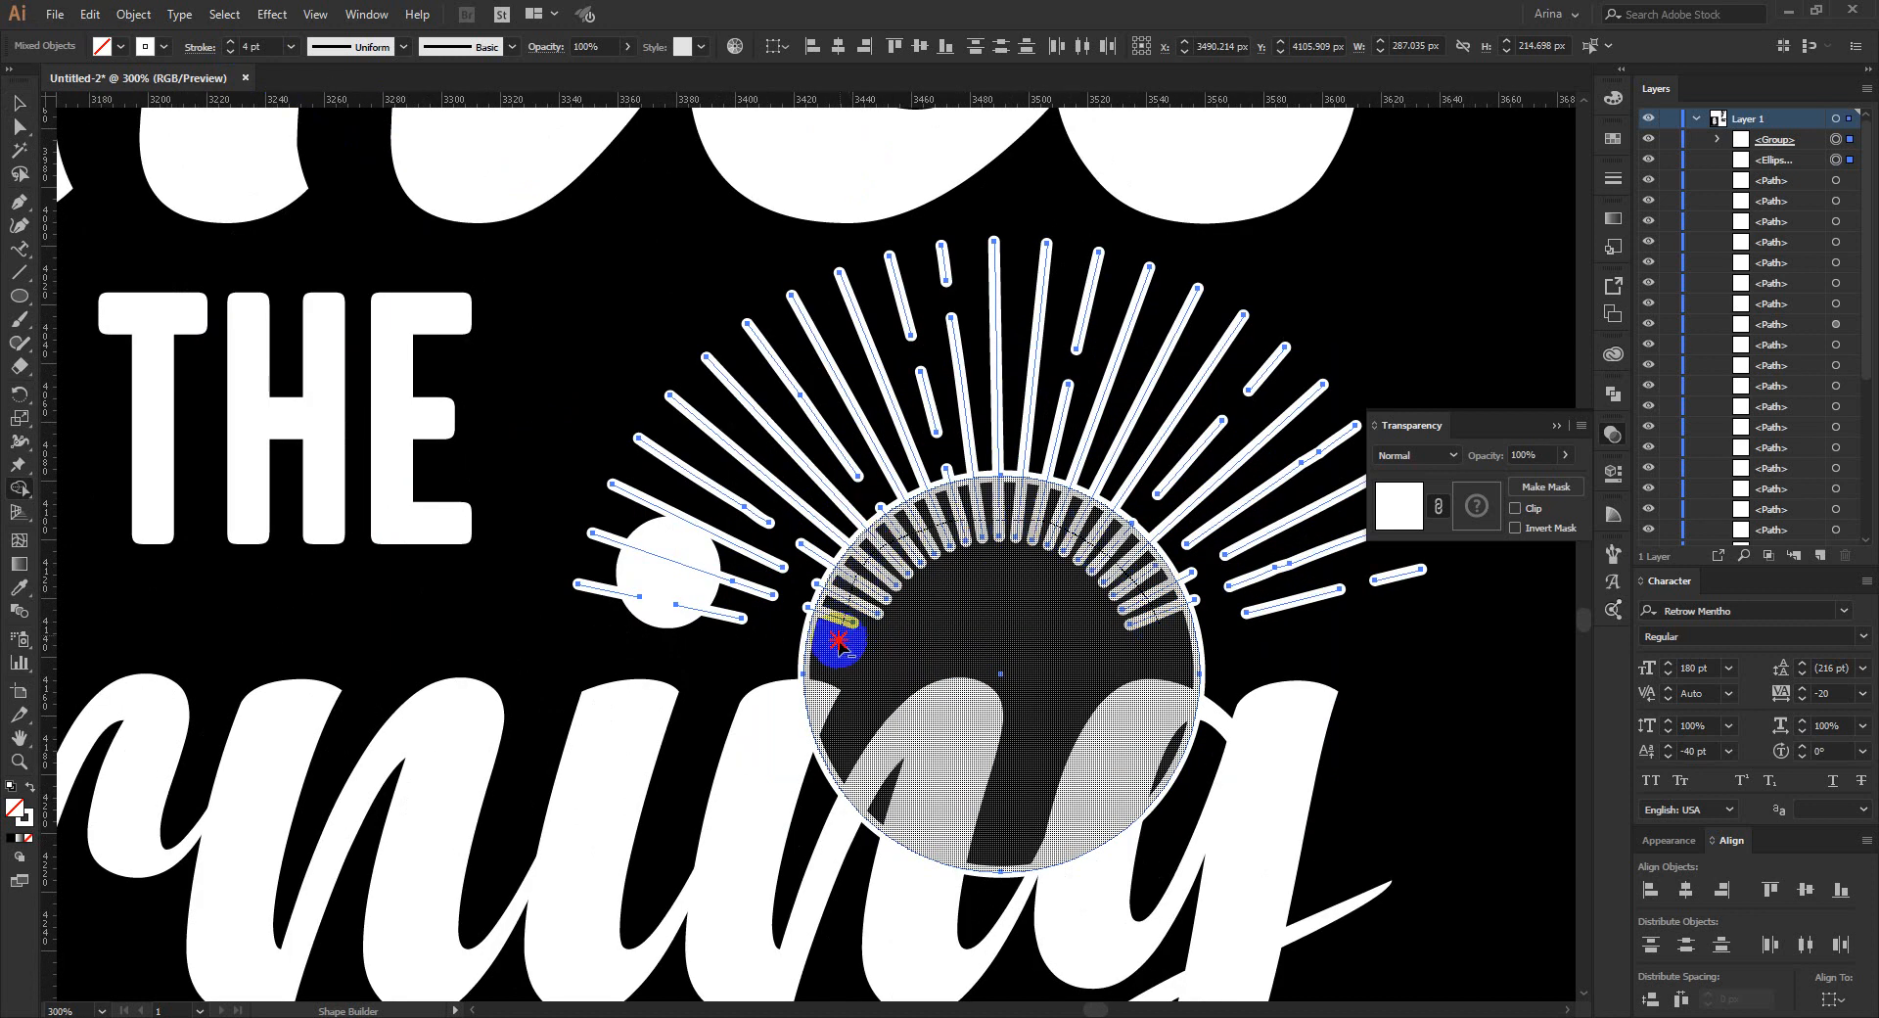
key(ctrl+z)
key(ctrl+shift+z)
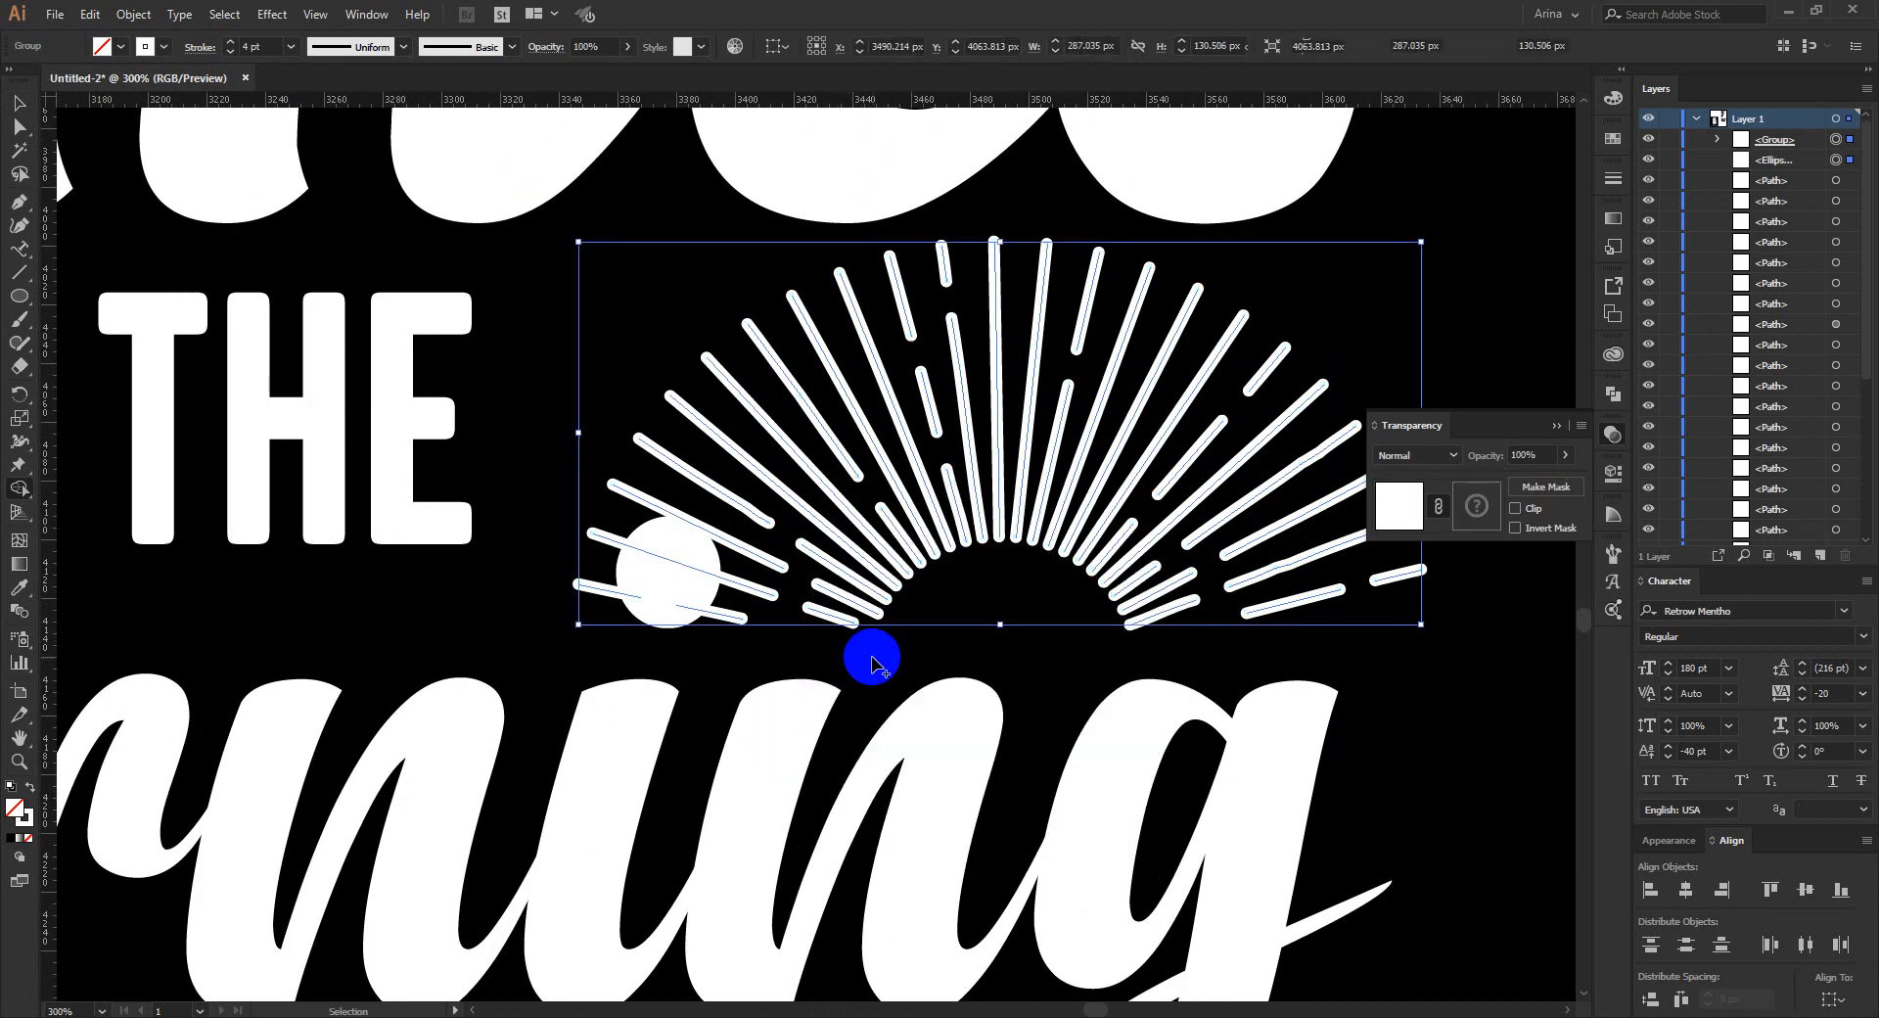
key(ctrl+shift+z)
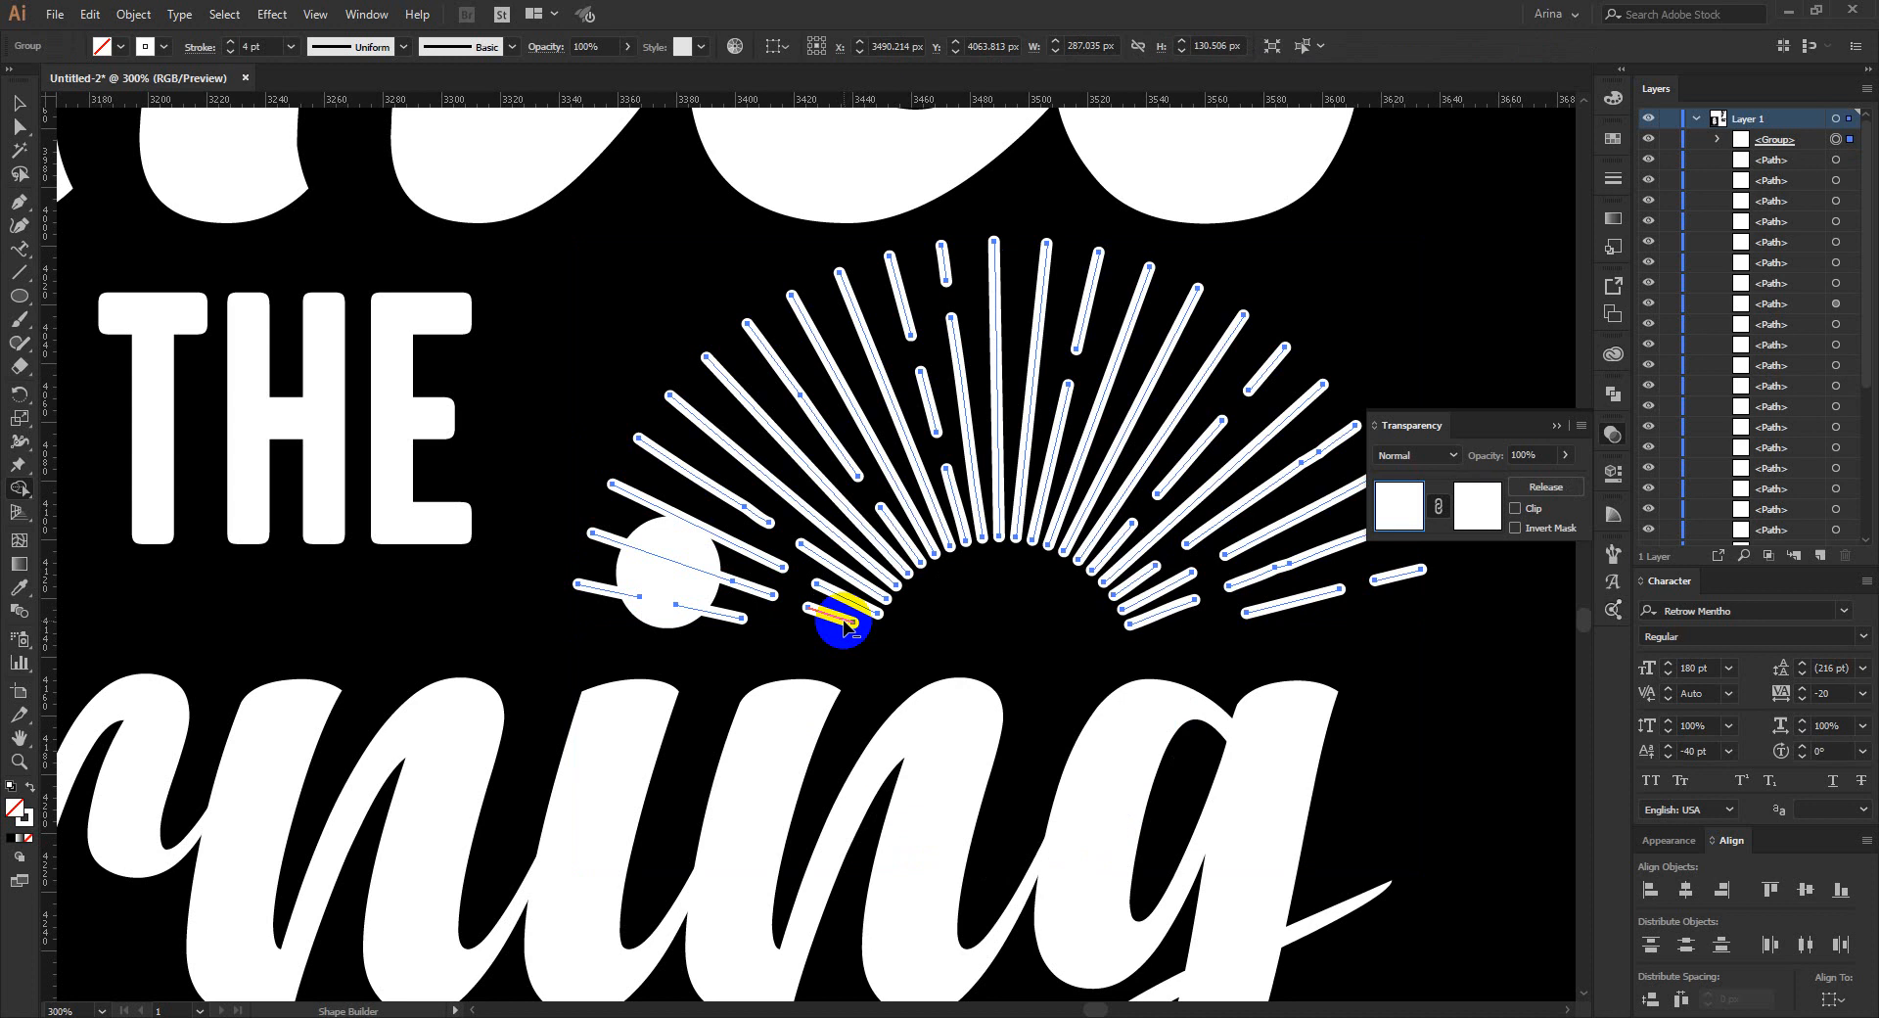
key(ctrl+z)
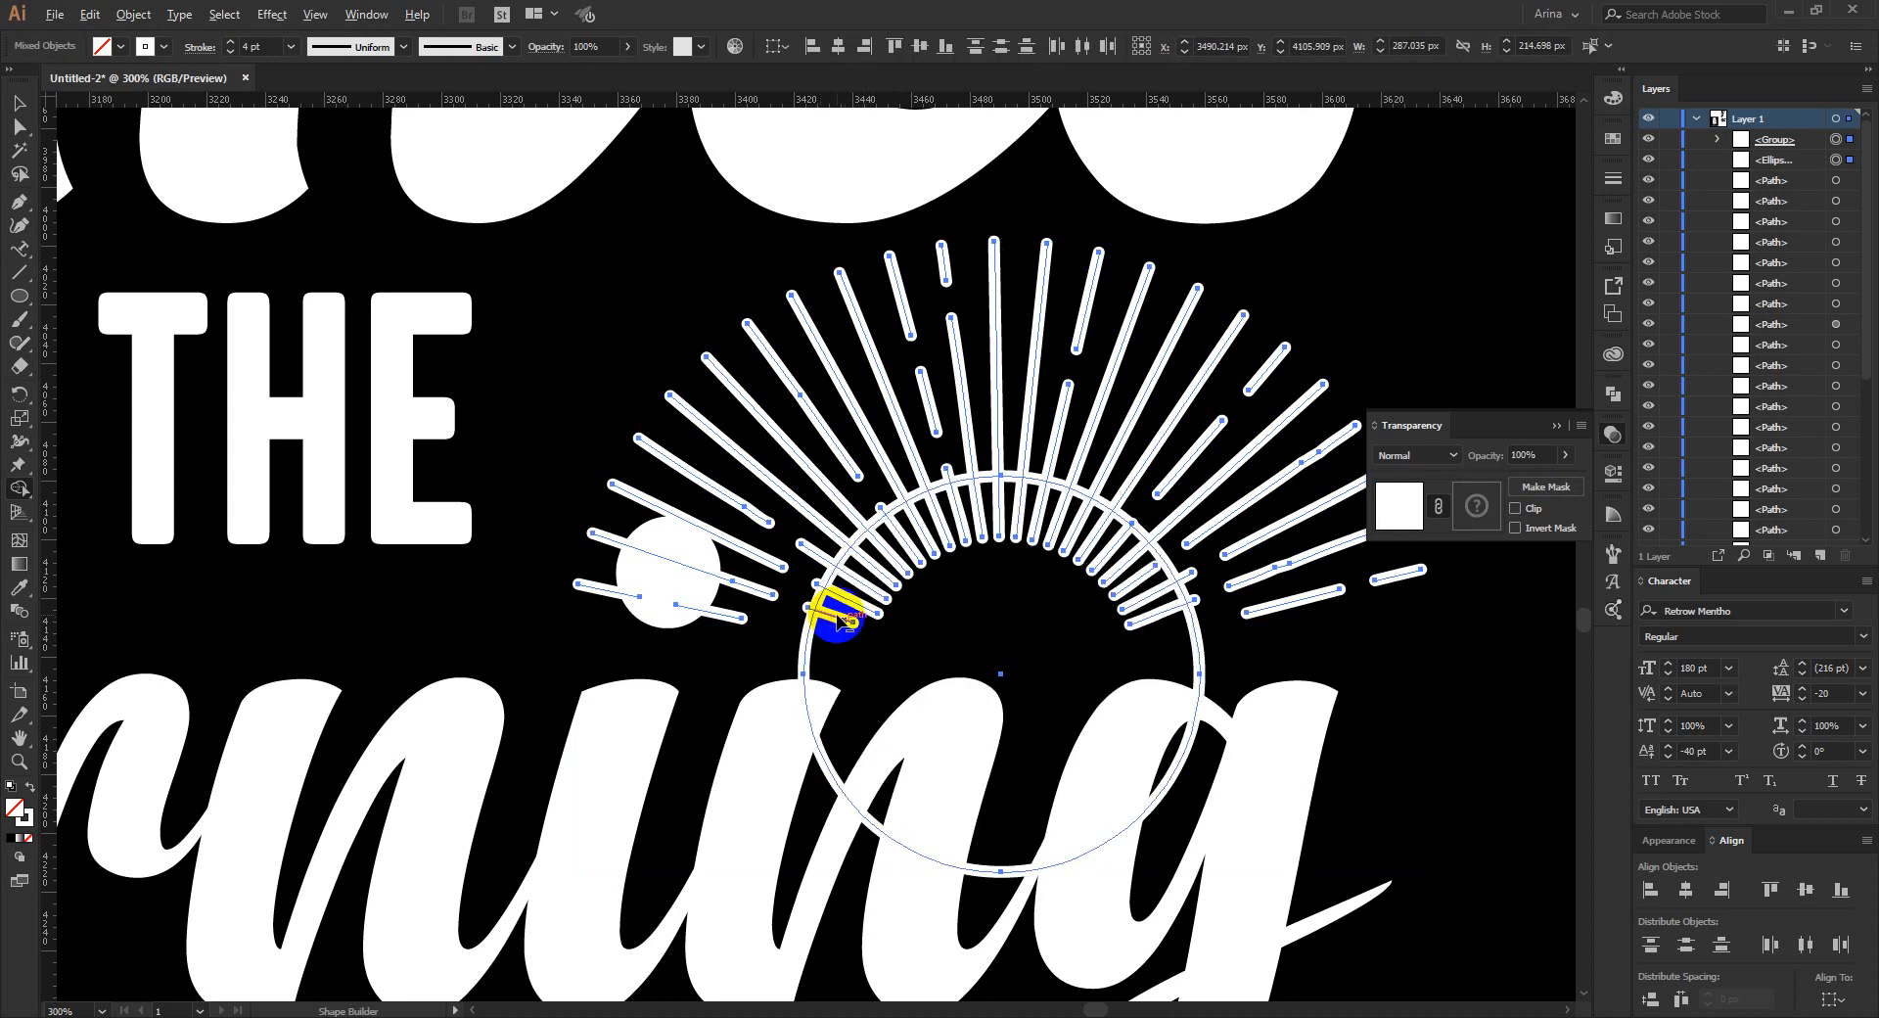
key(ctrl+shift+z)
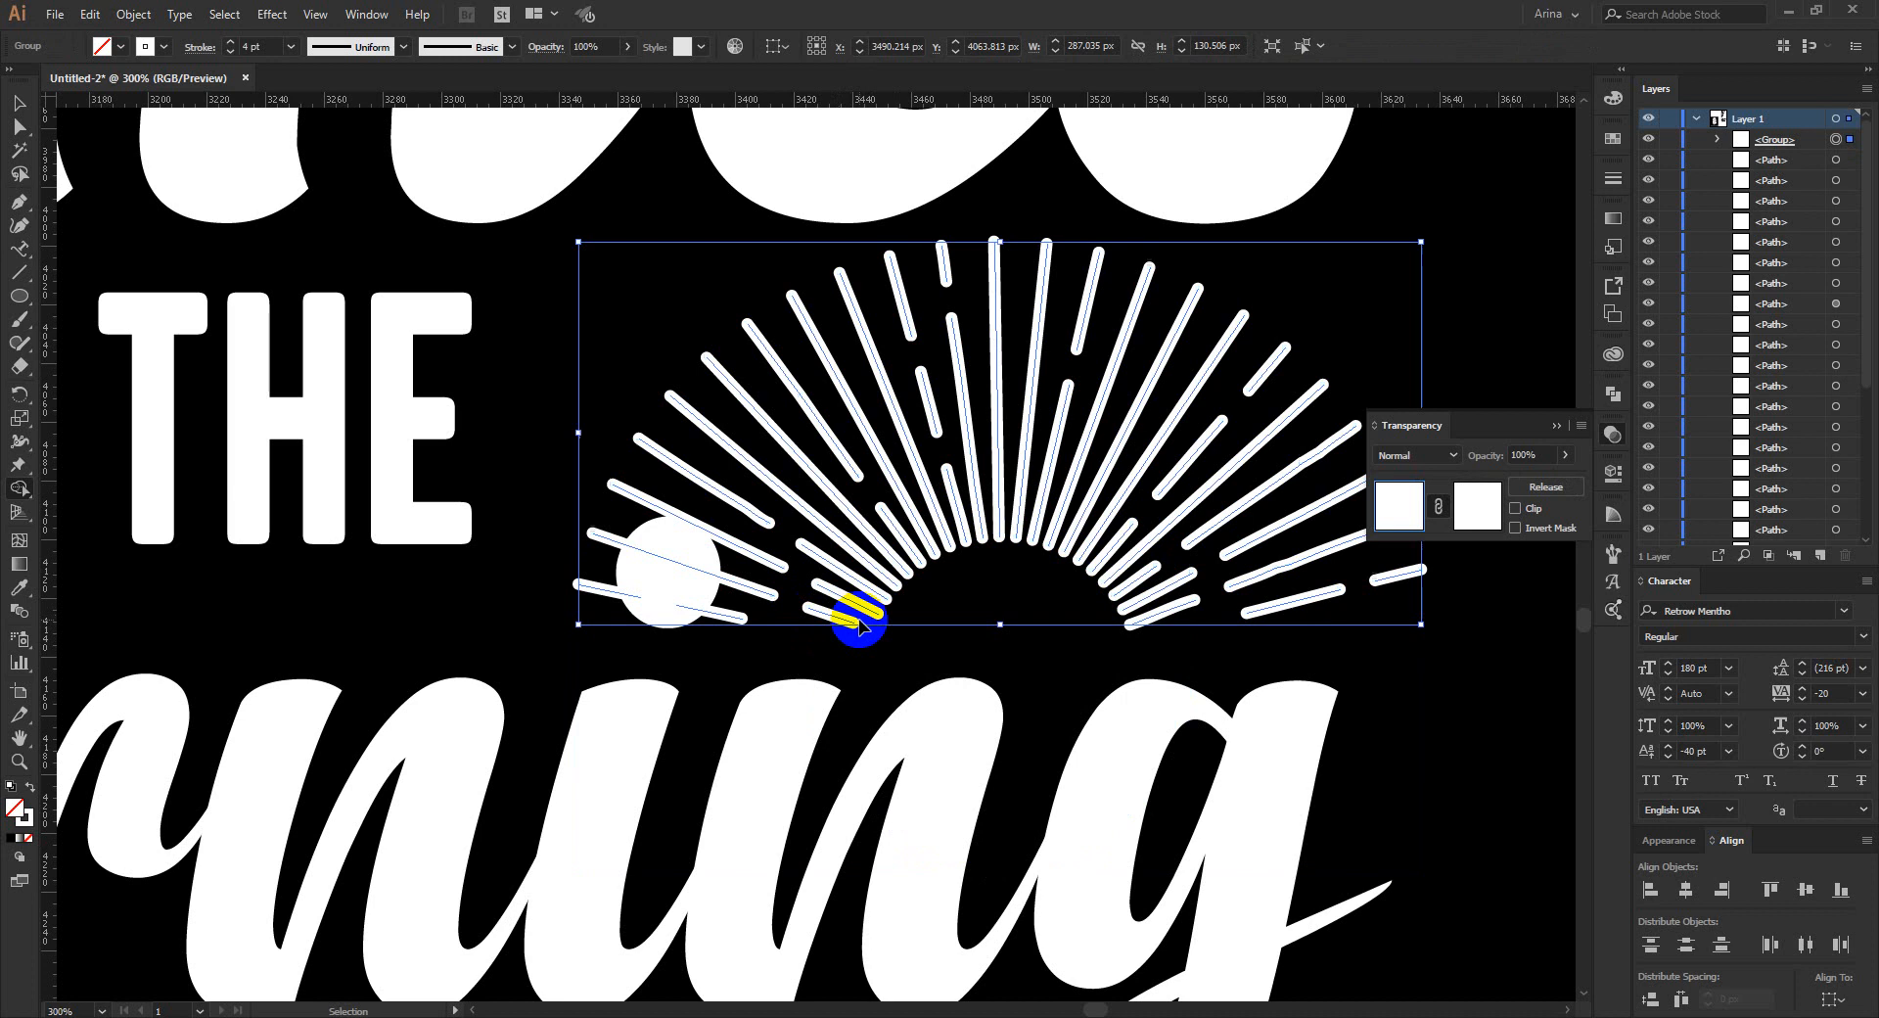
key(ctrl+z)
key(v)
click(827, 980)
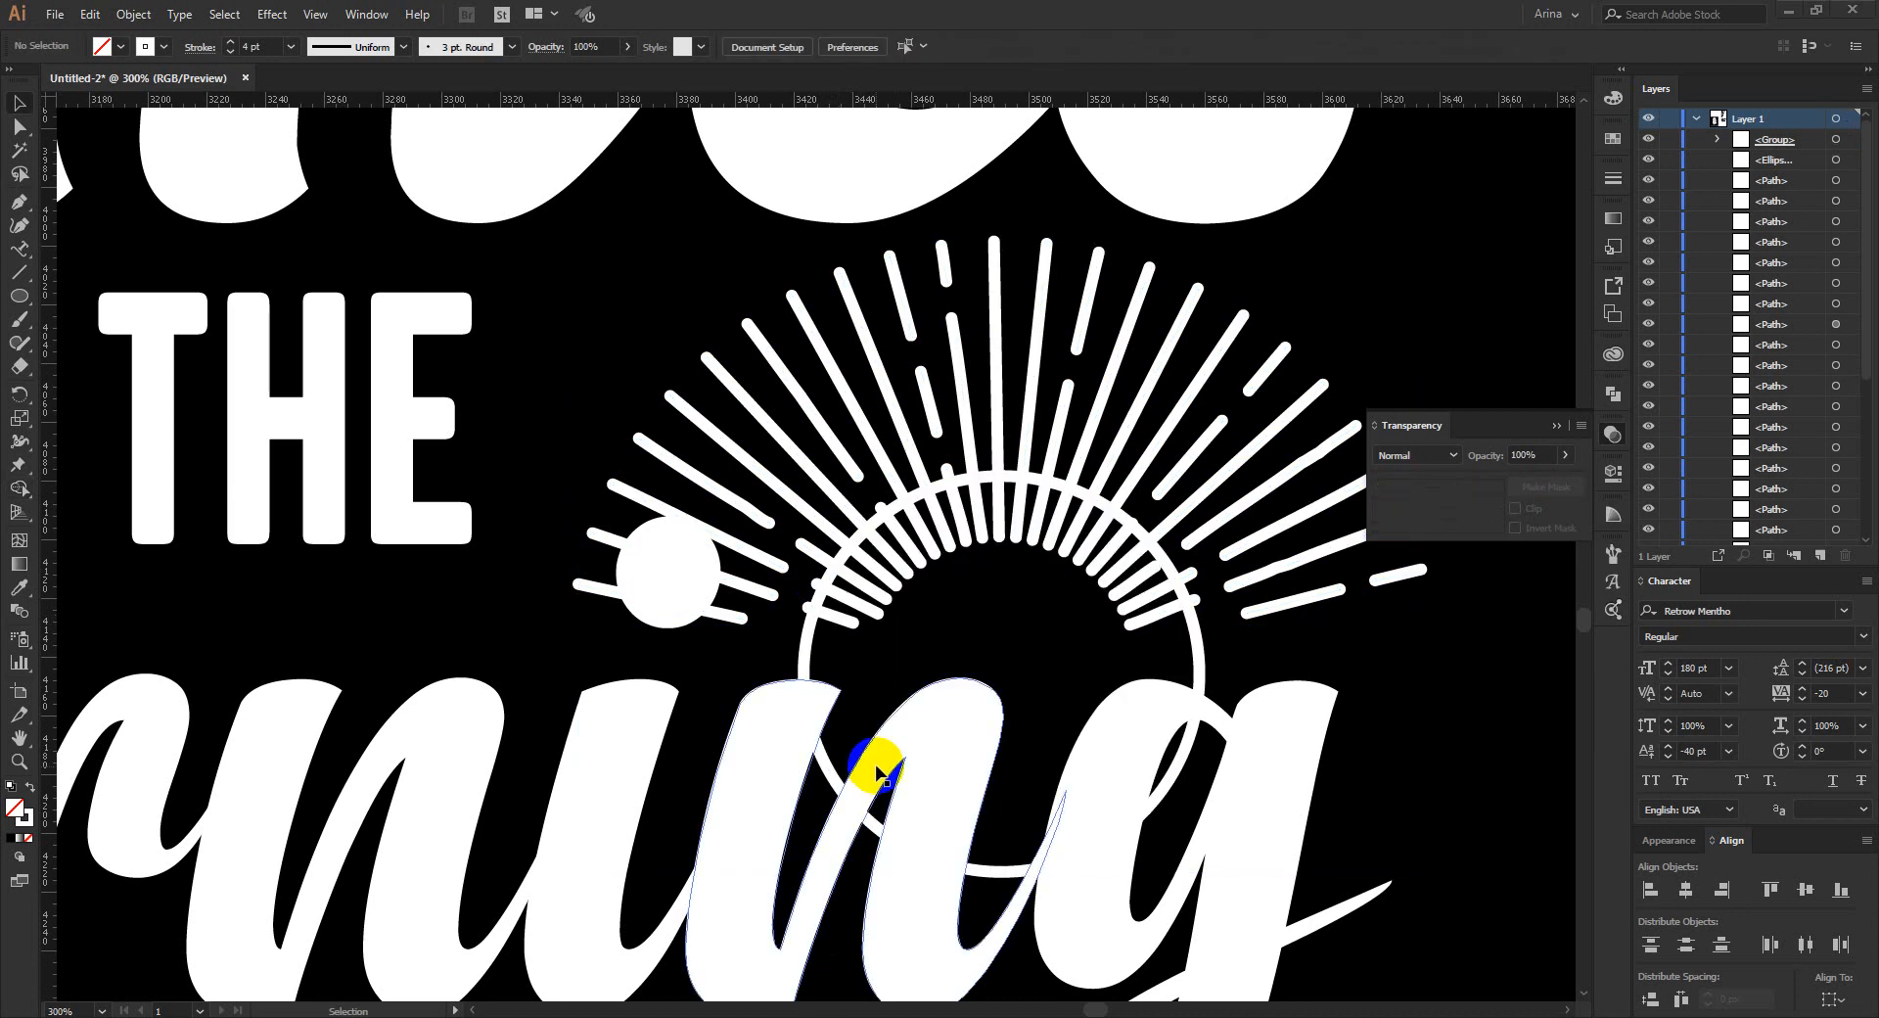
Nudge the circle up slightly within the rays and swap its white stroke for a solid white fill.
click(807, 651)
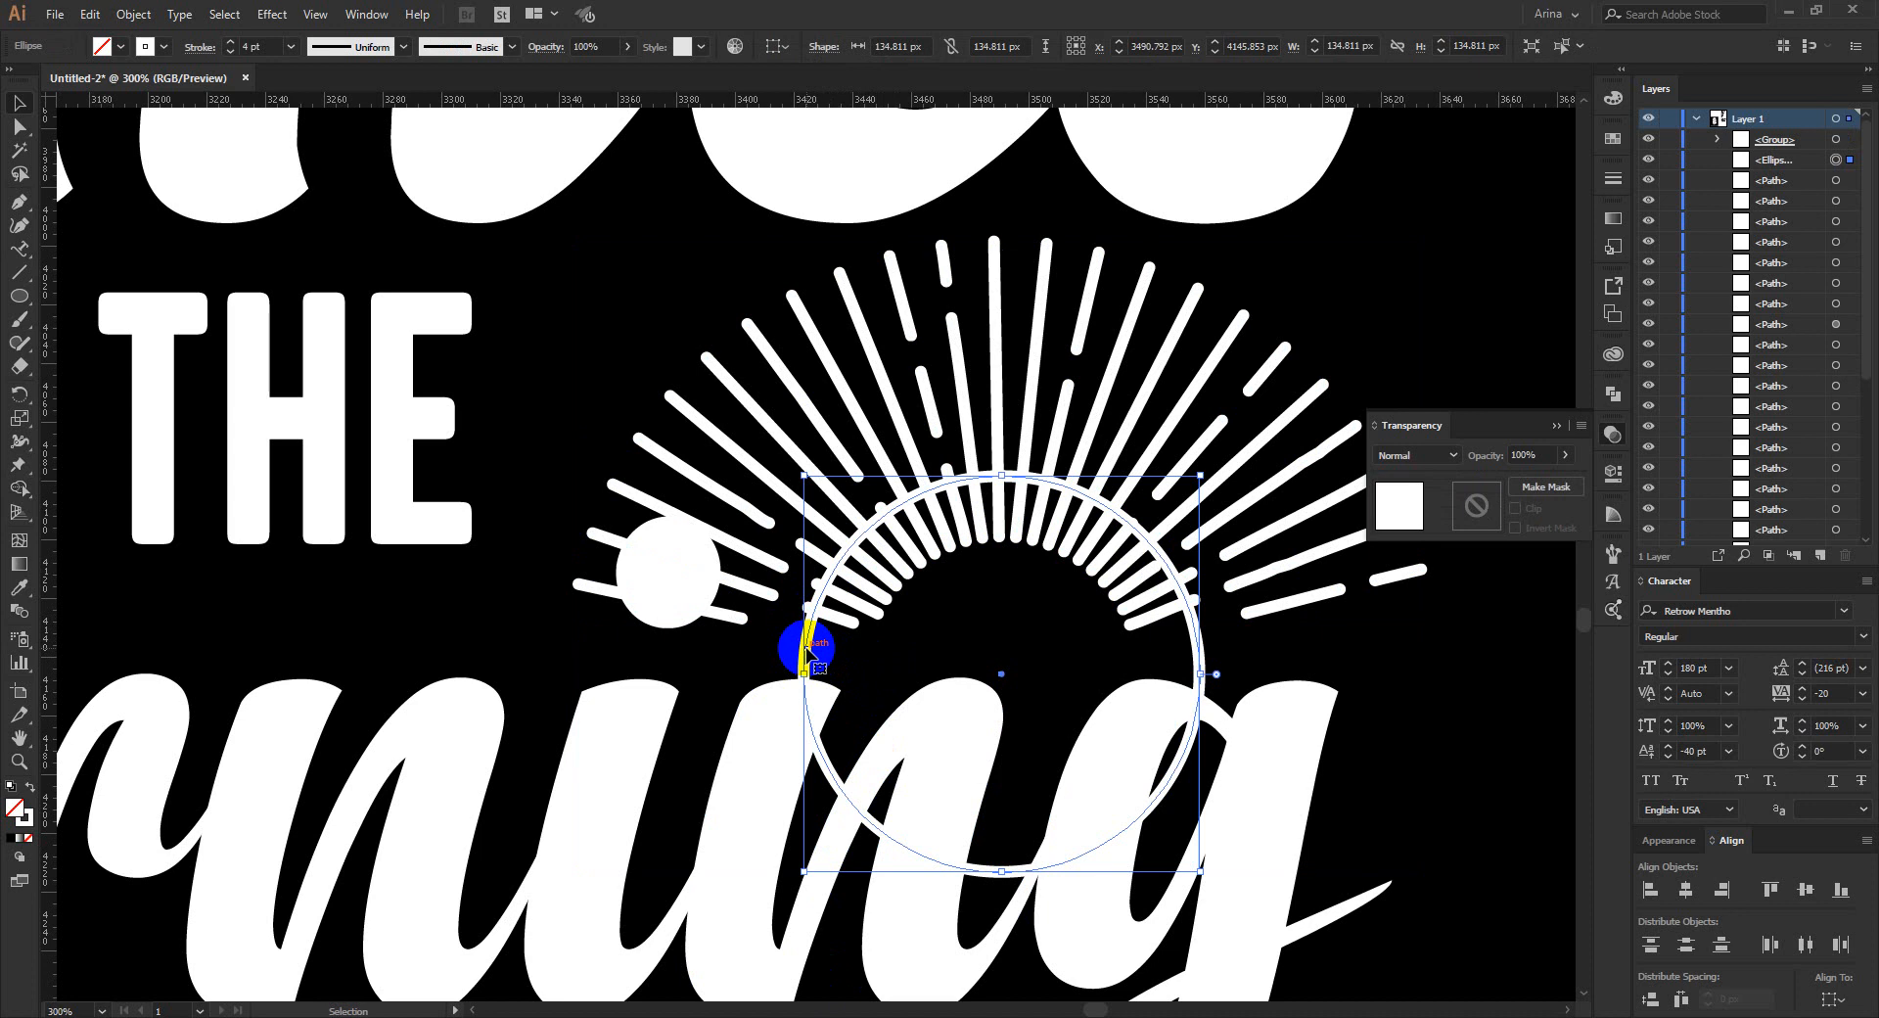
key(Up)
key(Up)
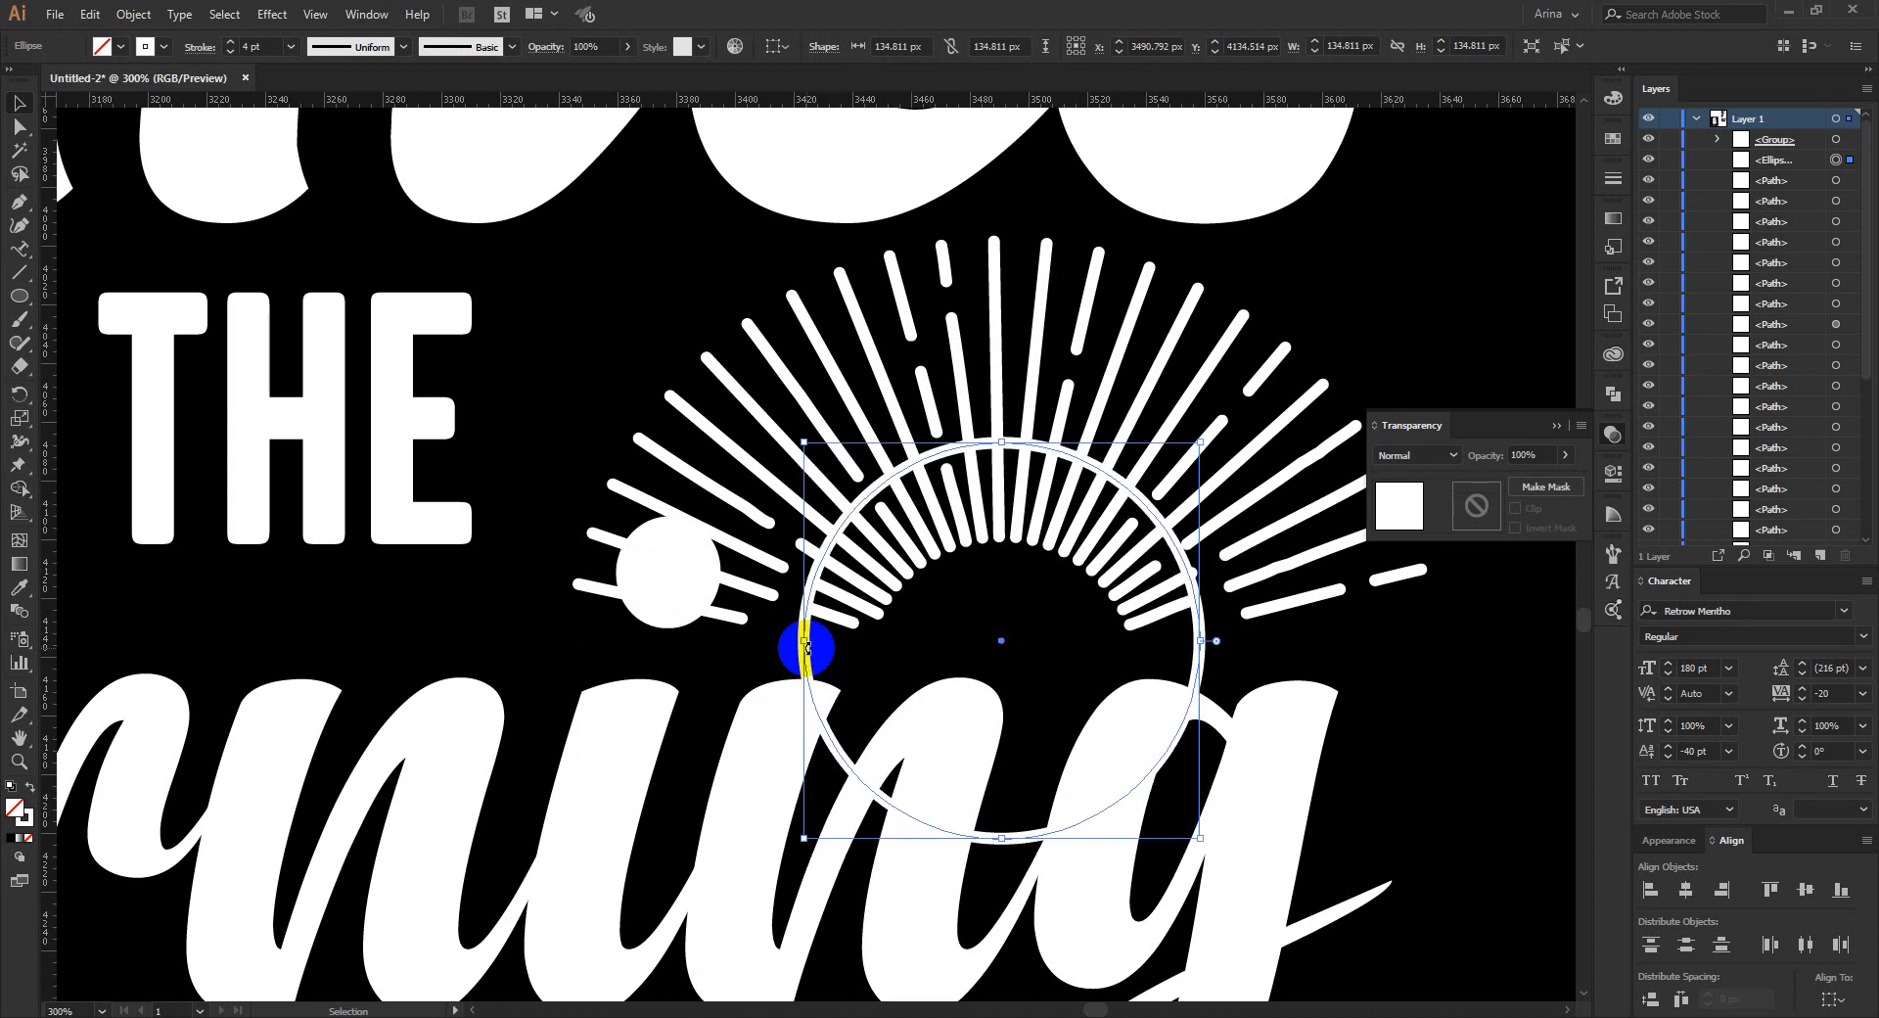
key(Down)
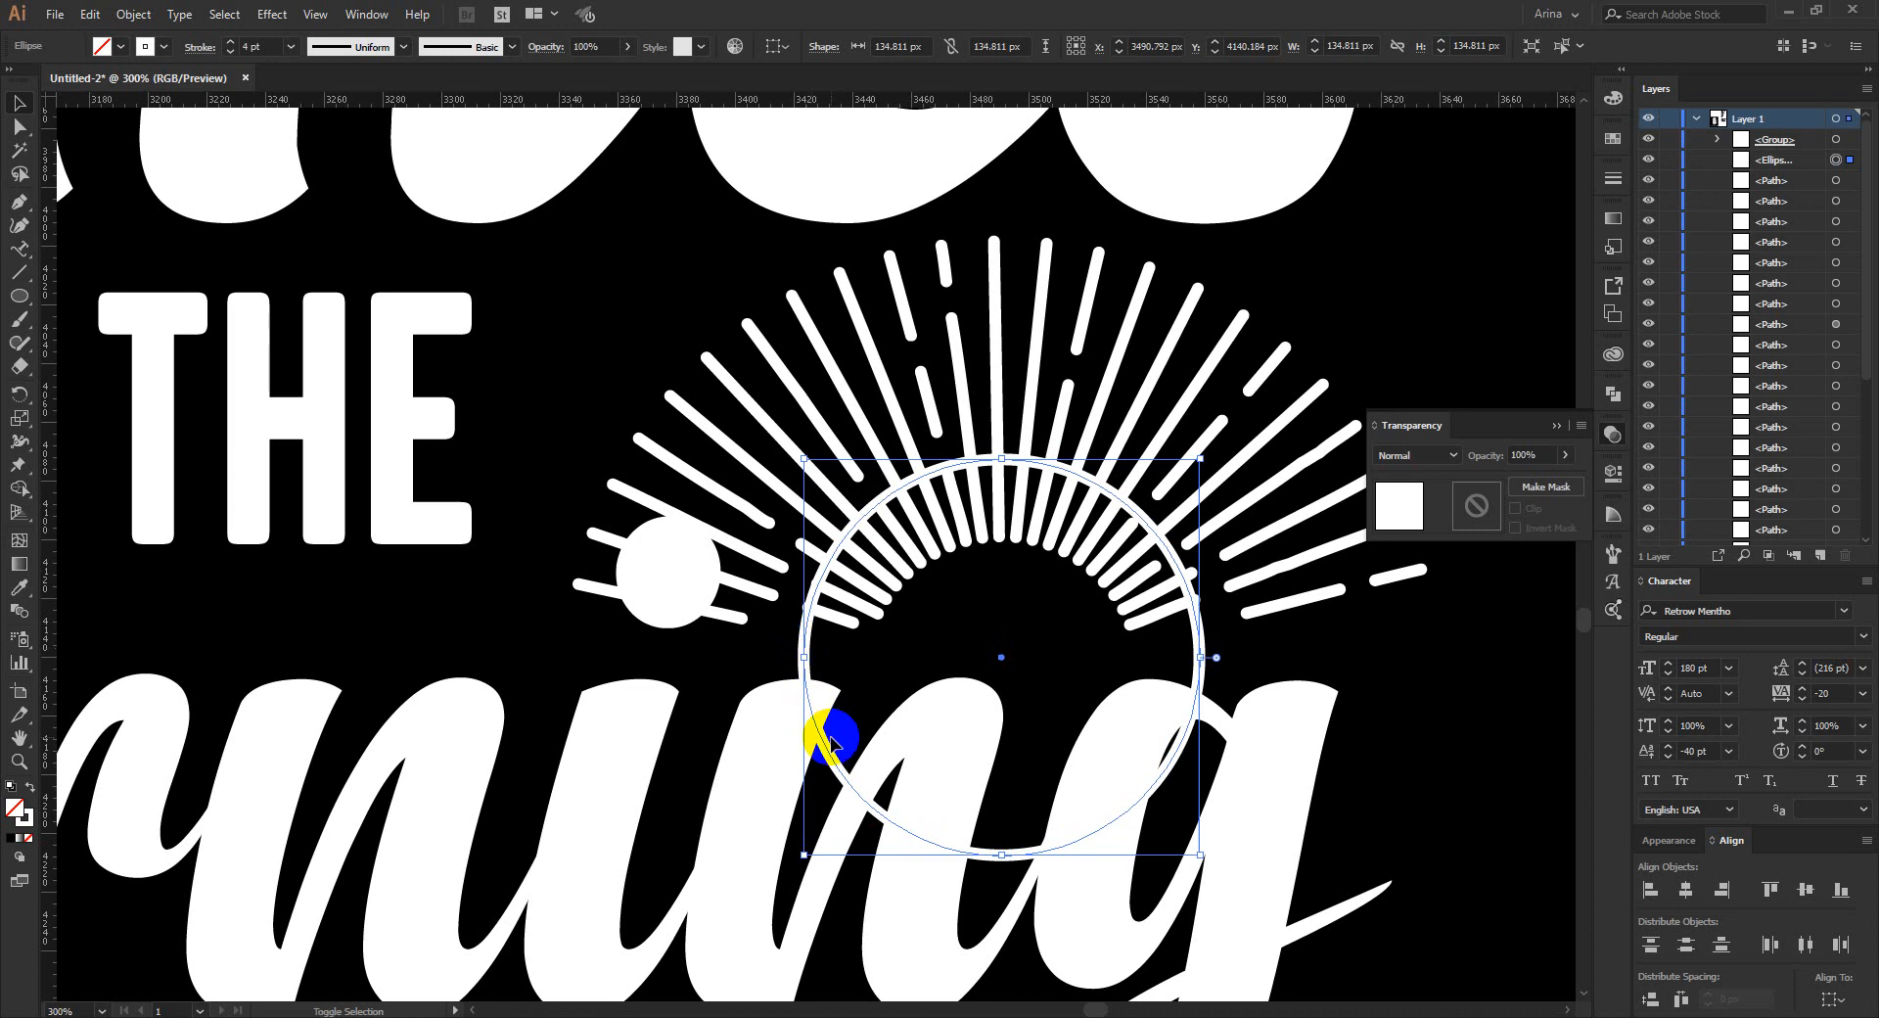
key(shift+x)
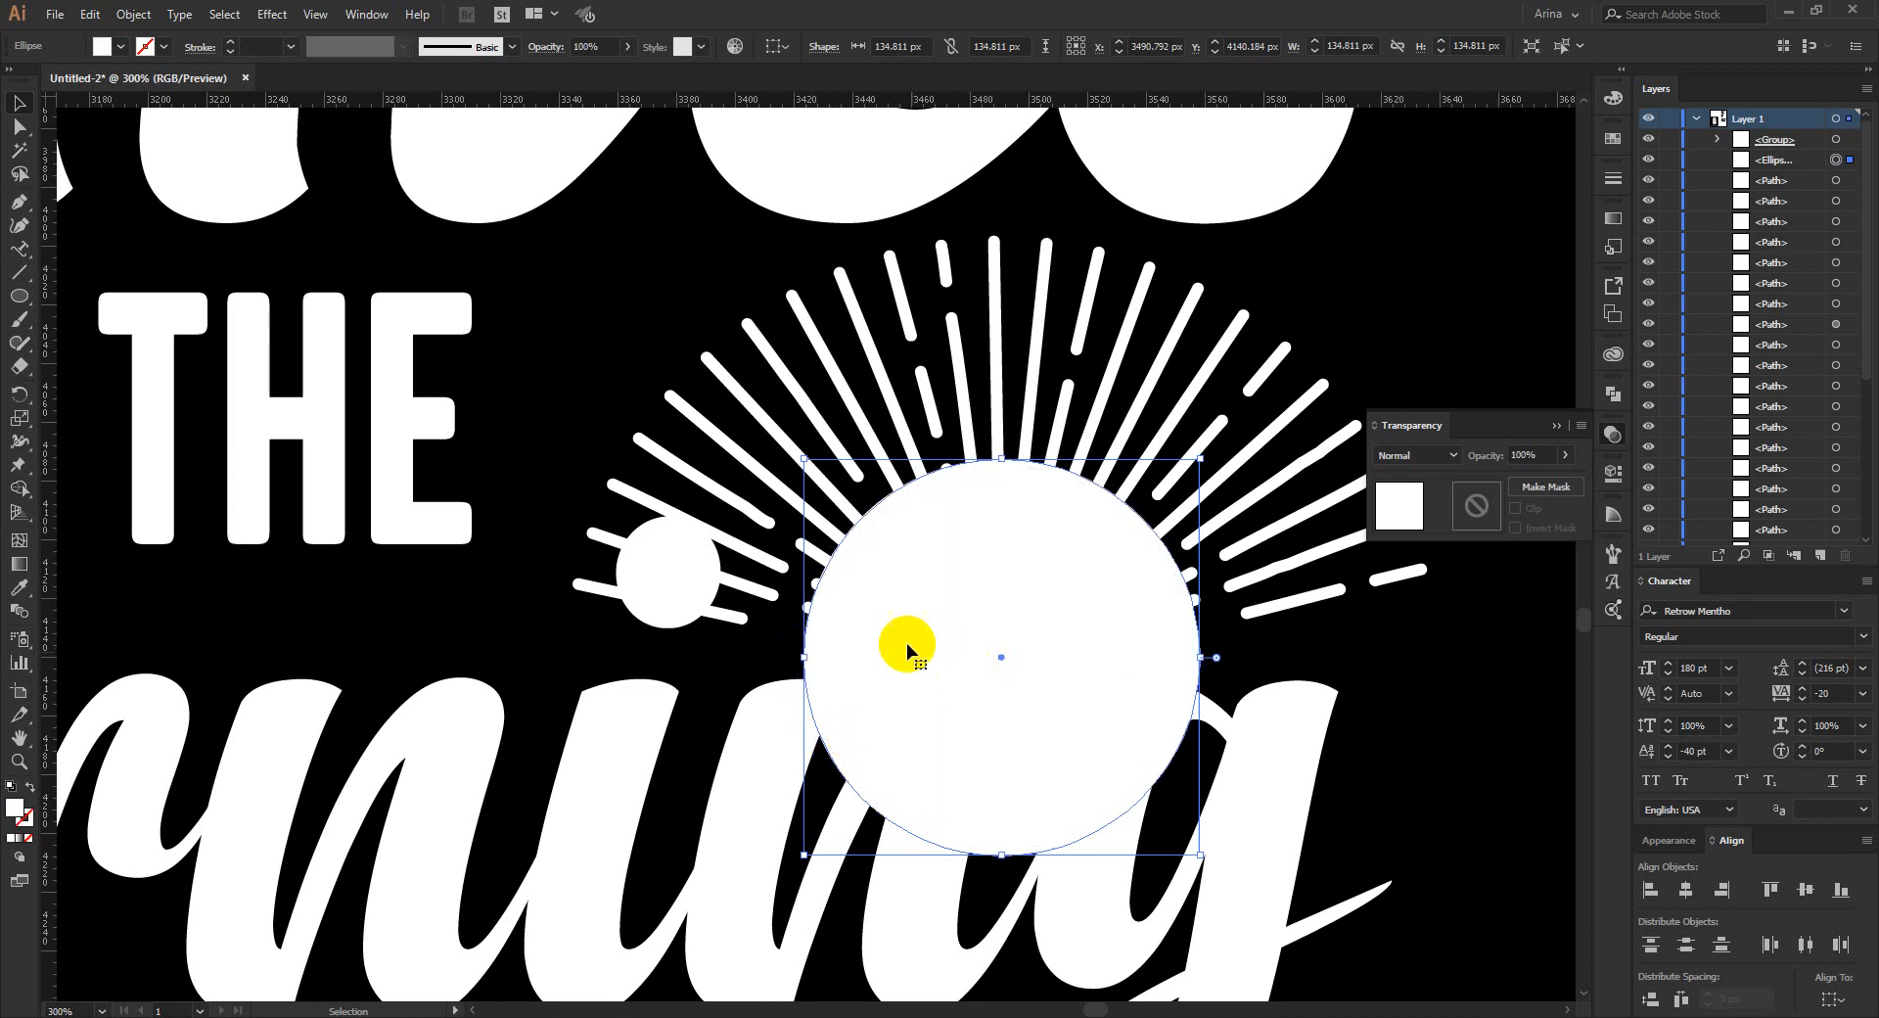
Offset the filled circle's path by 7 px with preview on, and cut the larger offset circle.
click(134, 15)
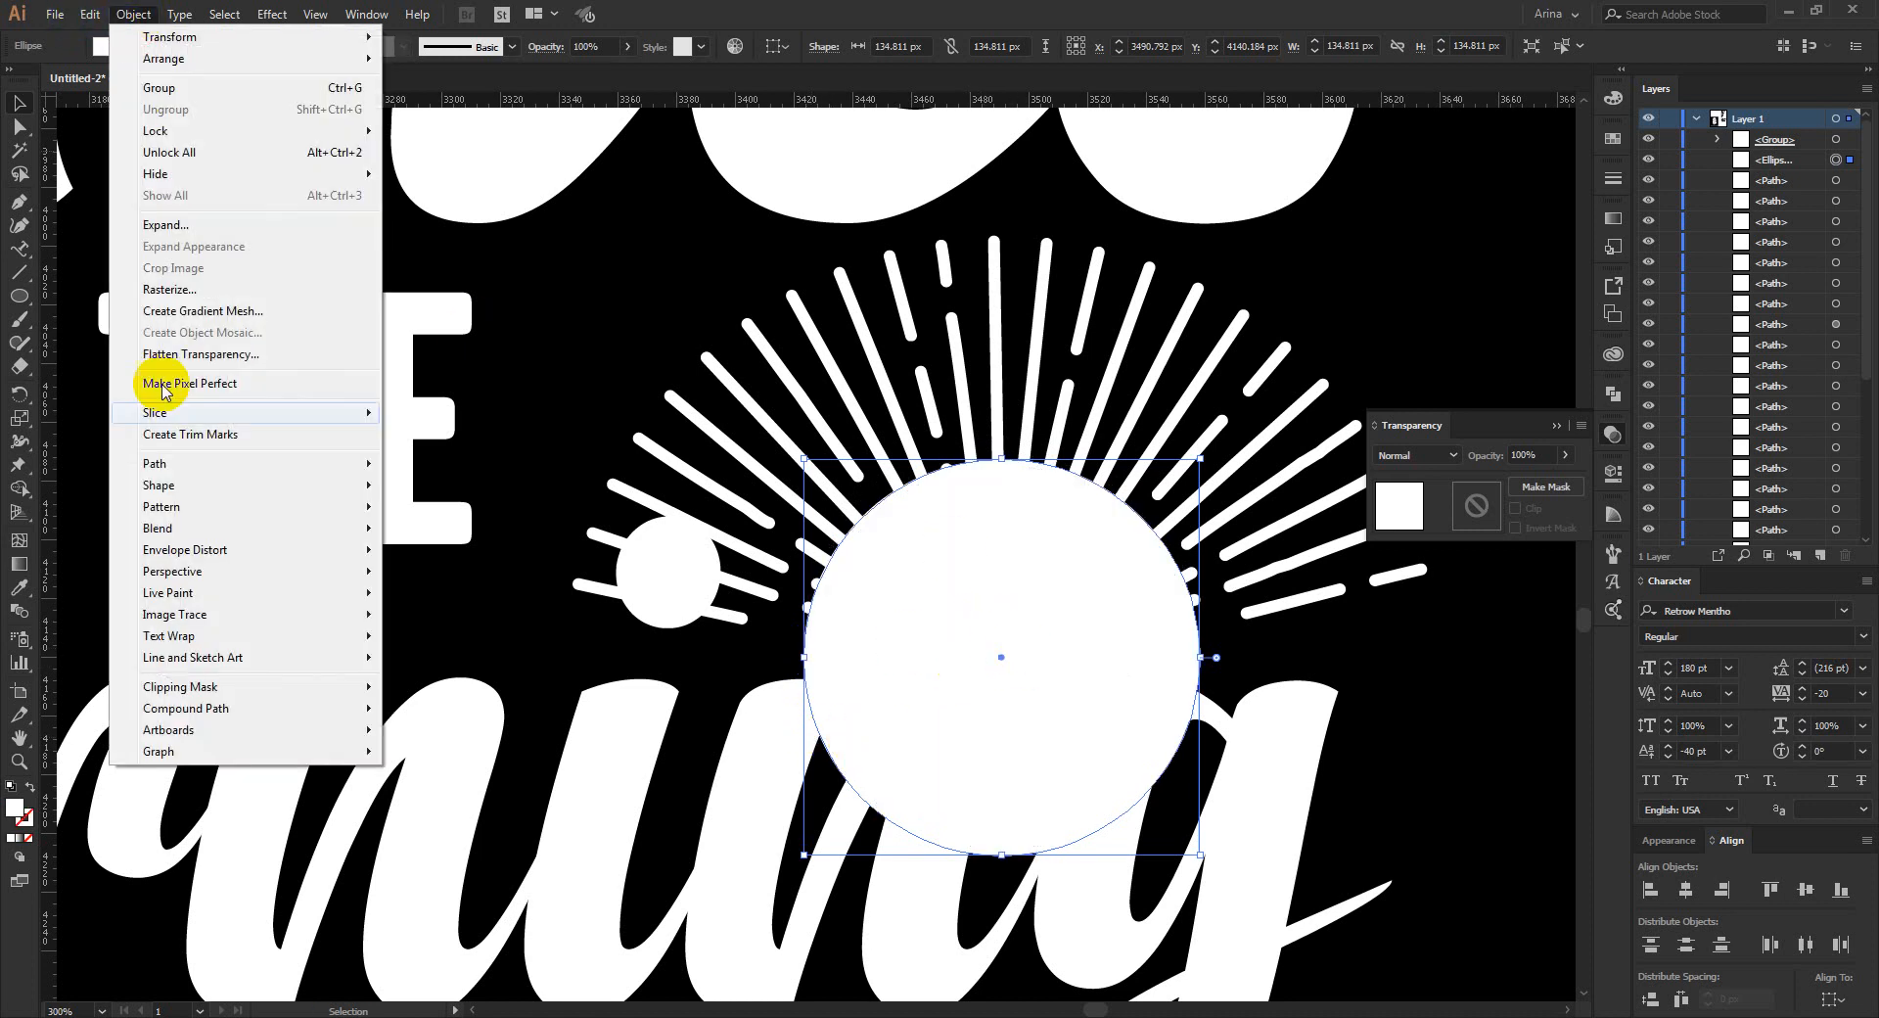
mouse_move(255, 478)
click(444, 535)
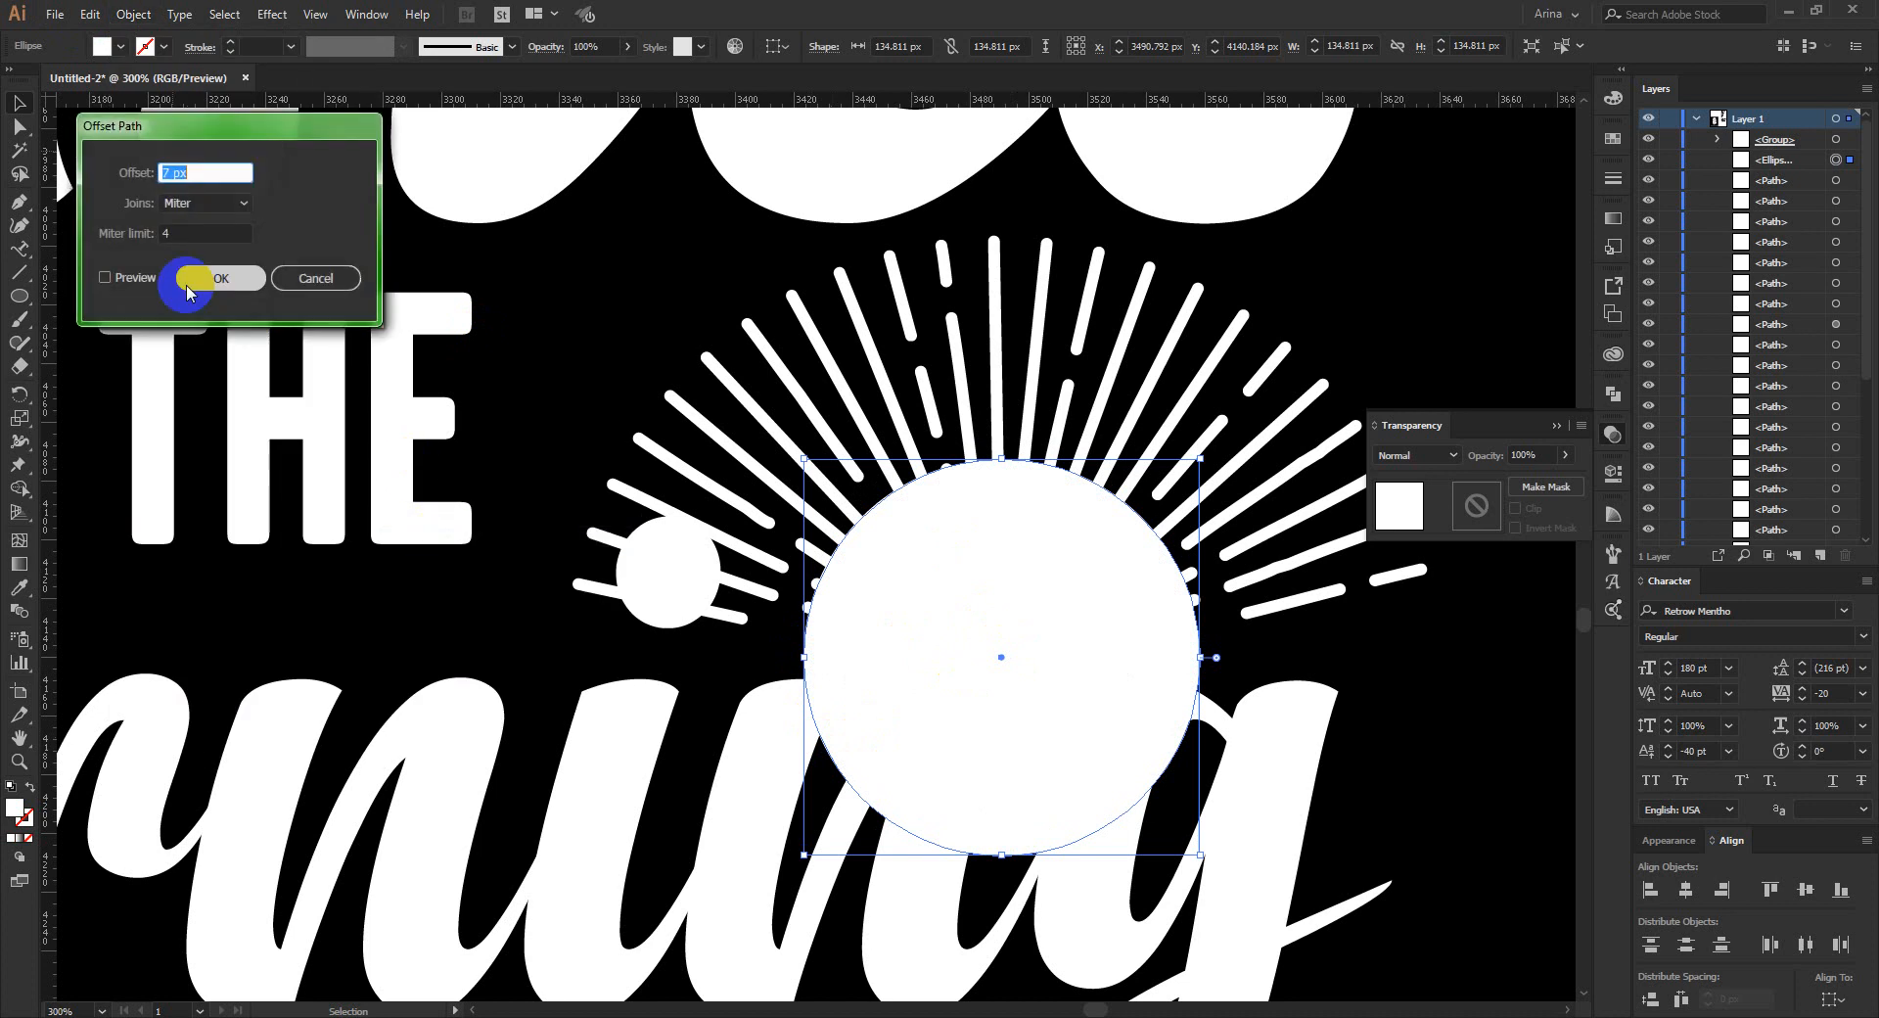
click(104, 277)
click(215, 281)
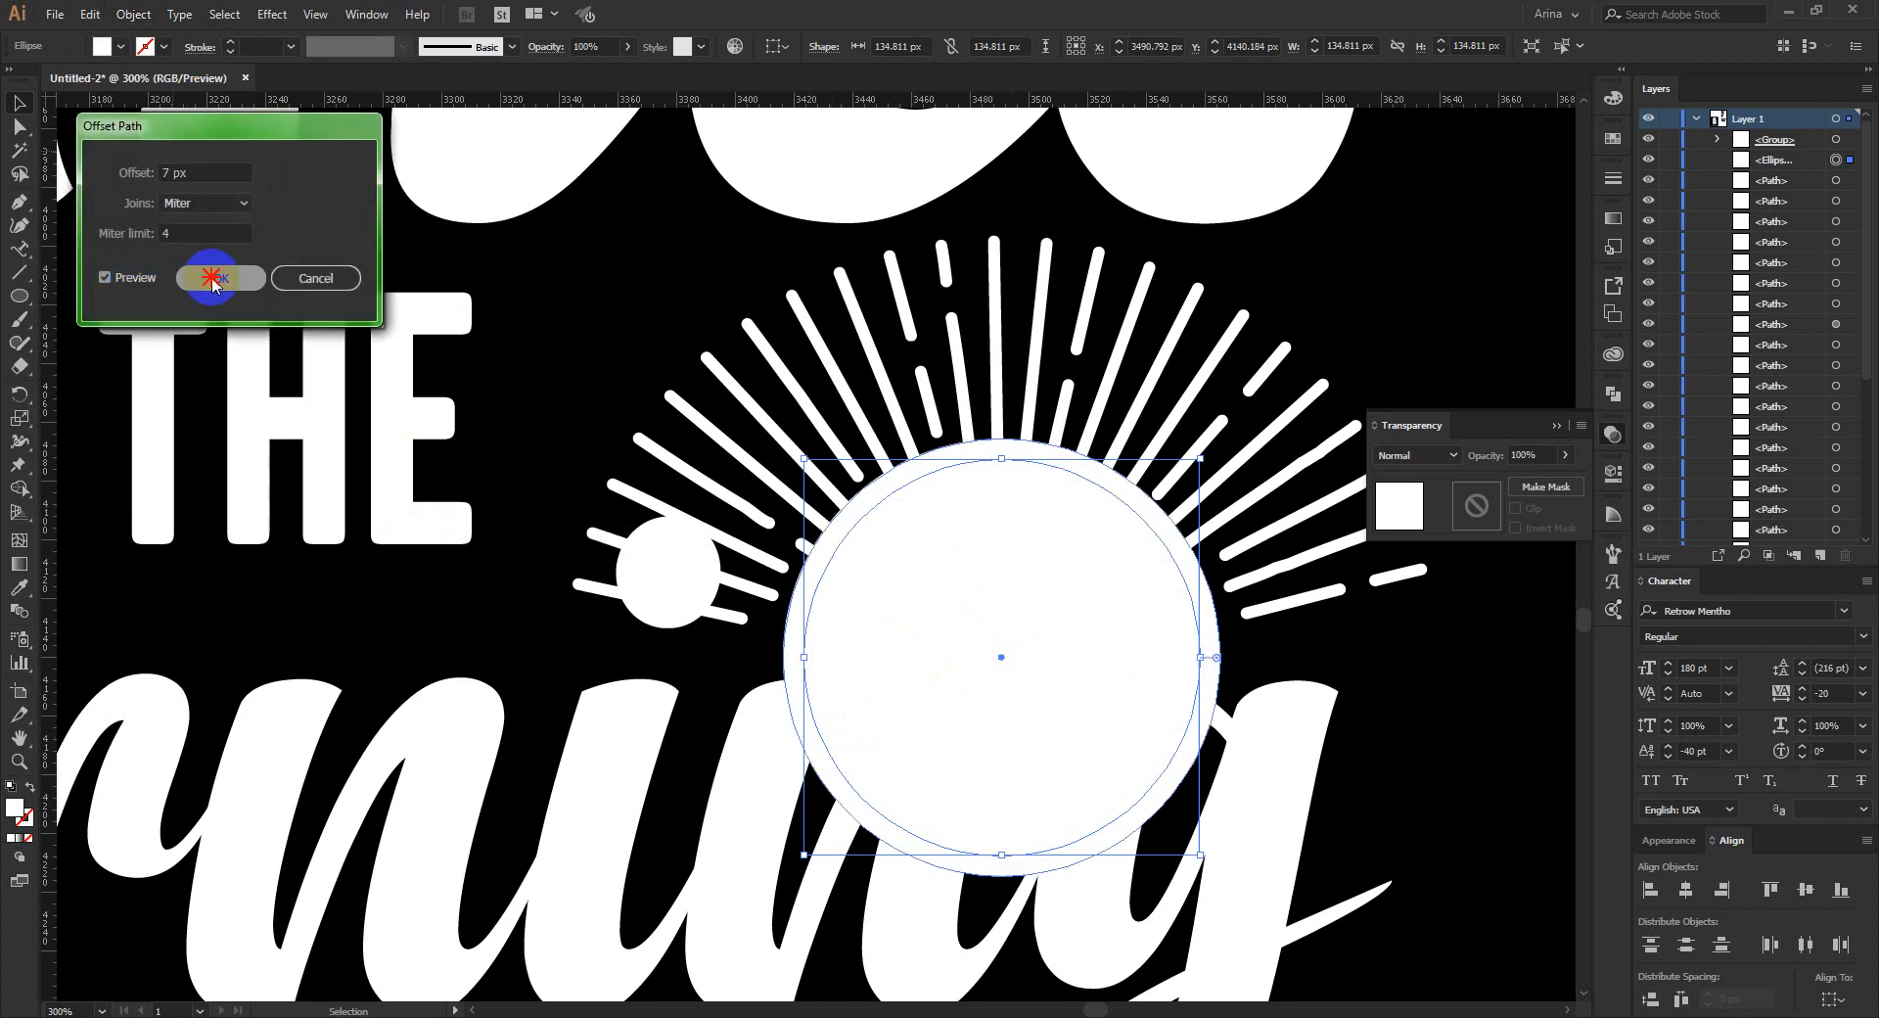
click(528, 579)
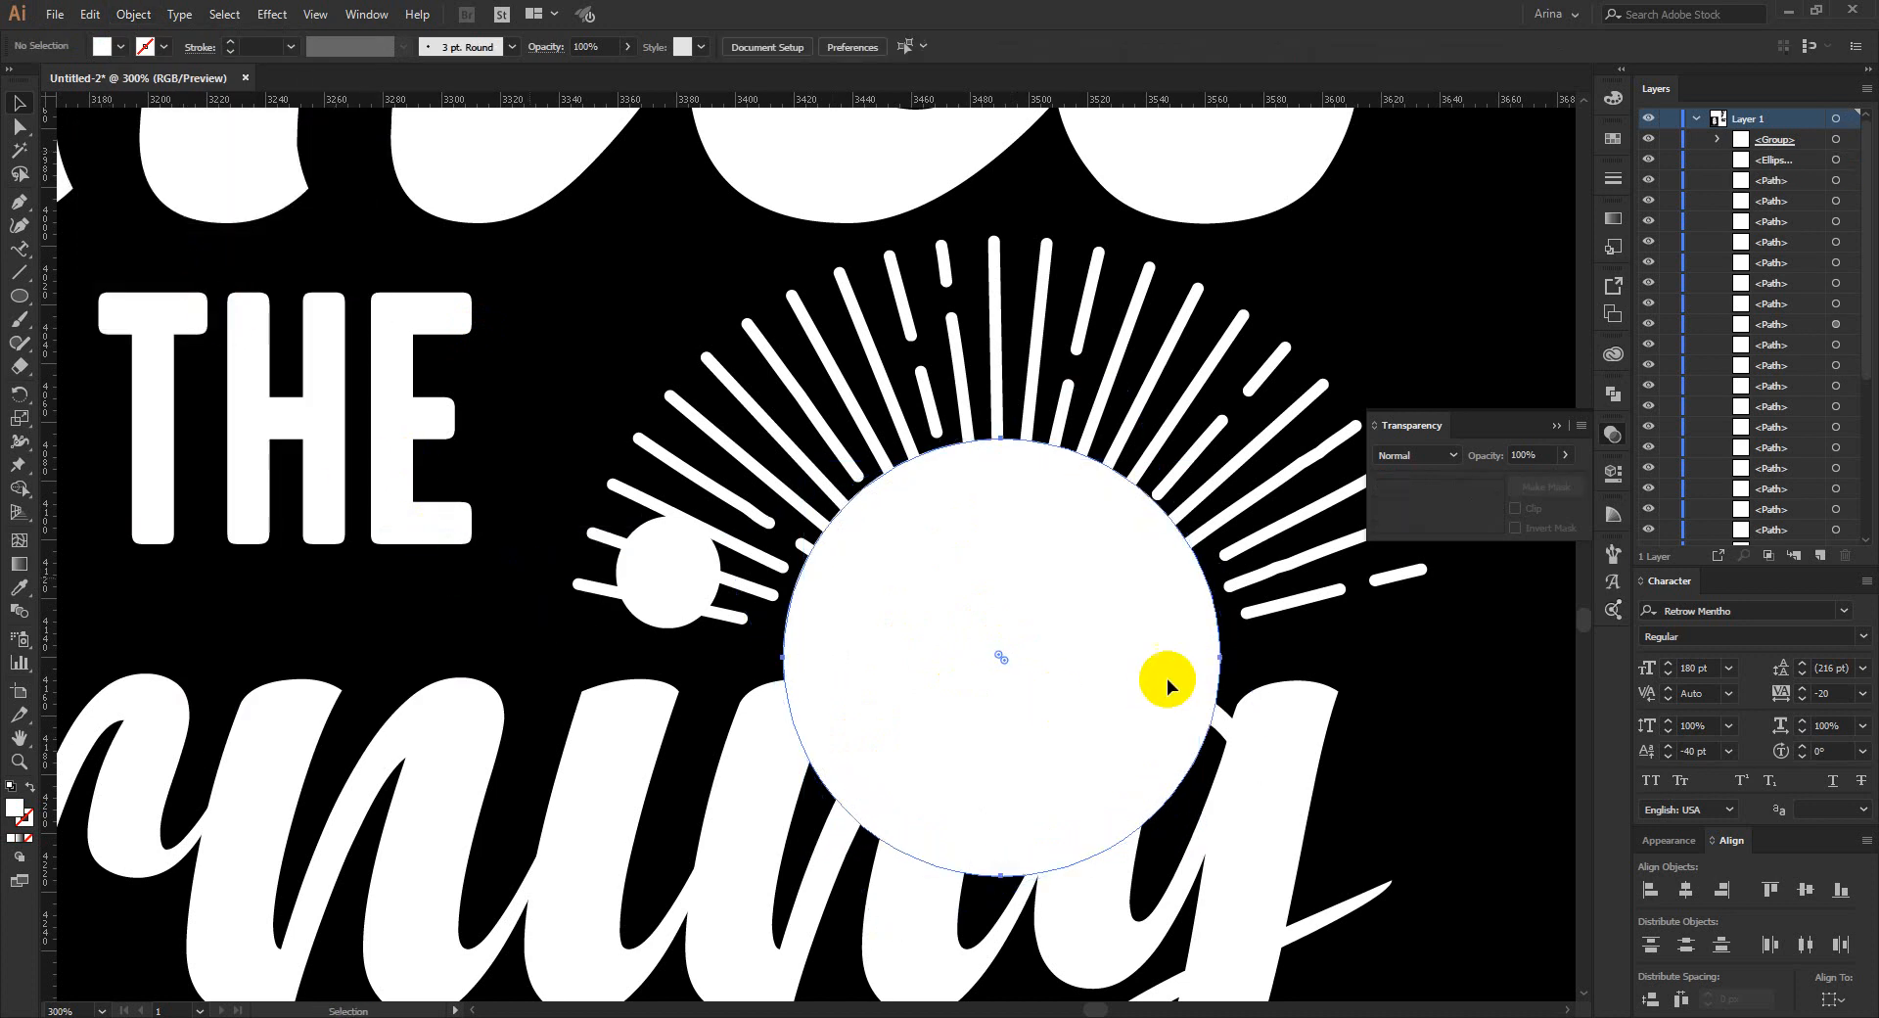
key(Delete)
Paste the offset circle in place into the ray group's opacity mask and fill it with black.
click(1238, 511)
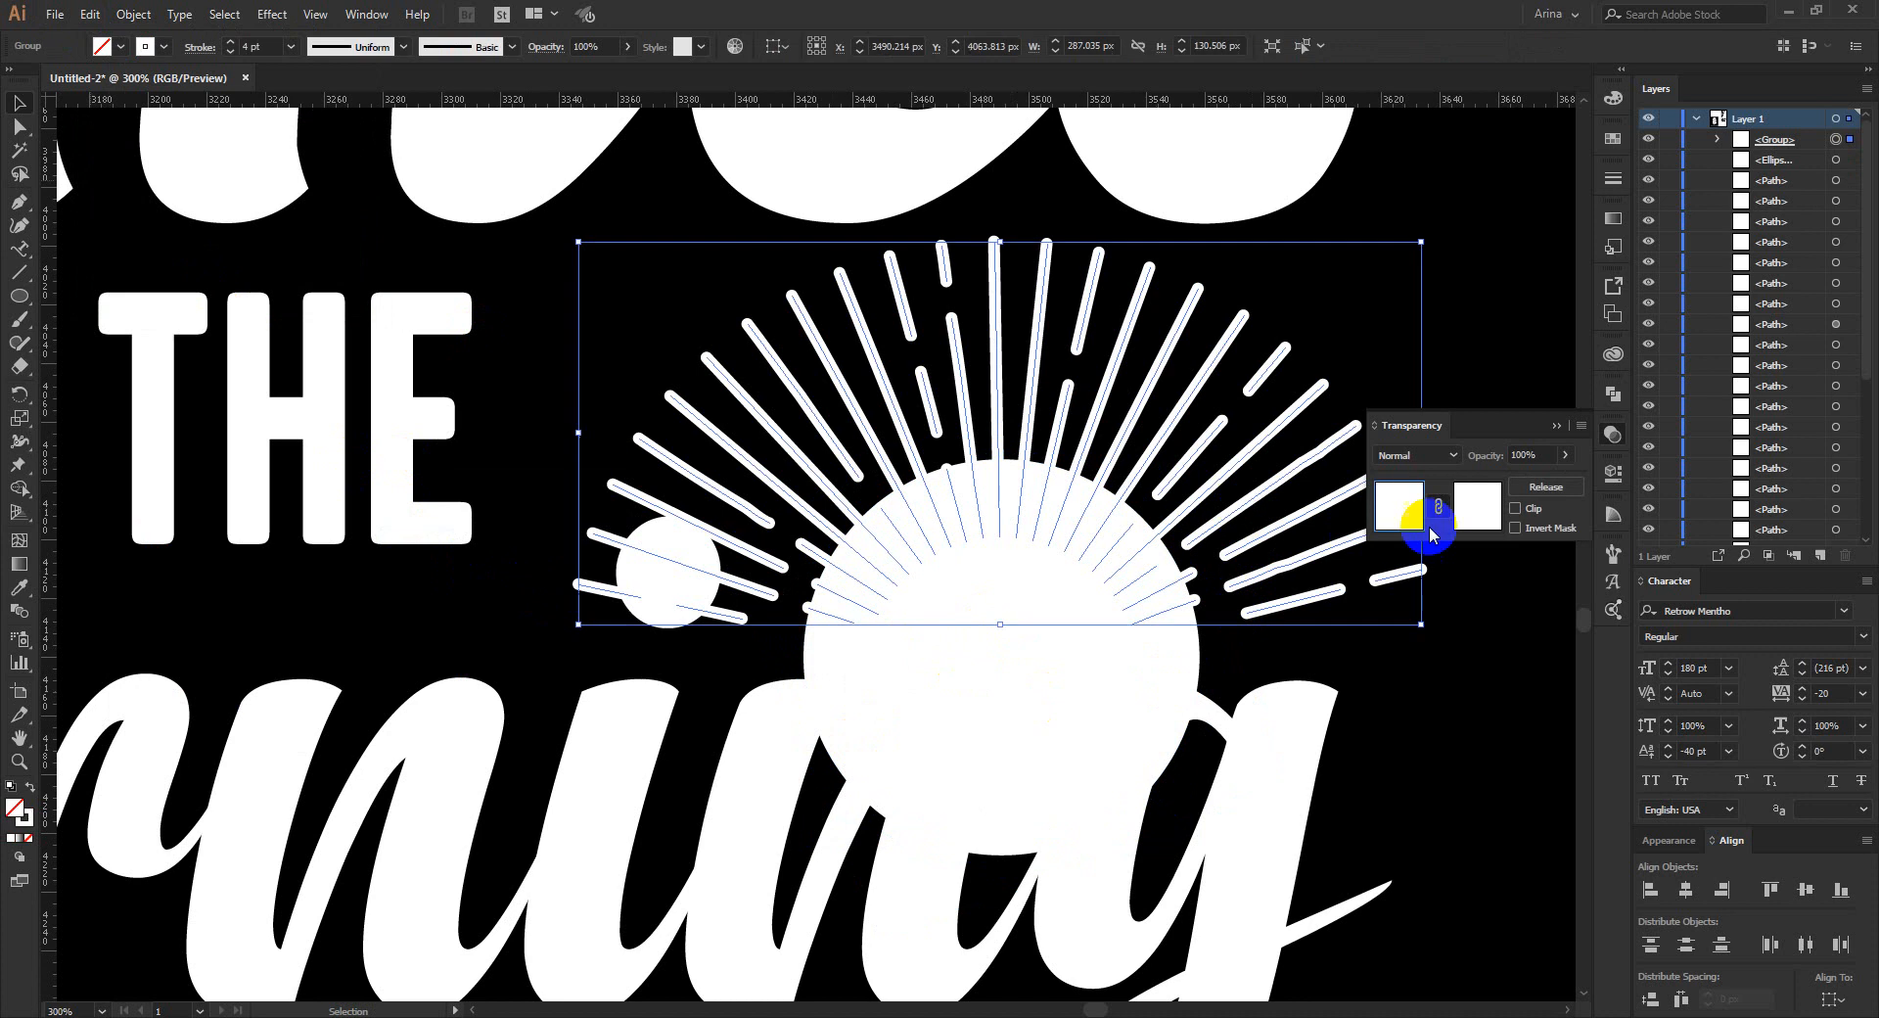
double_click(1477, 510)
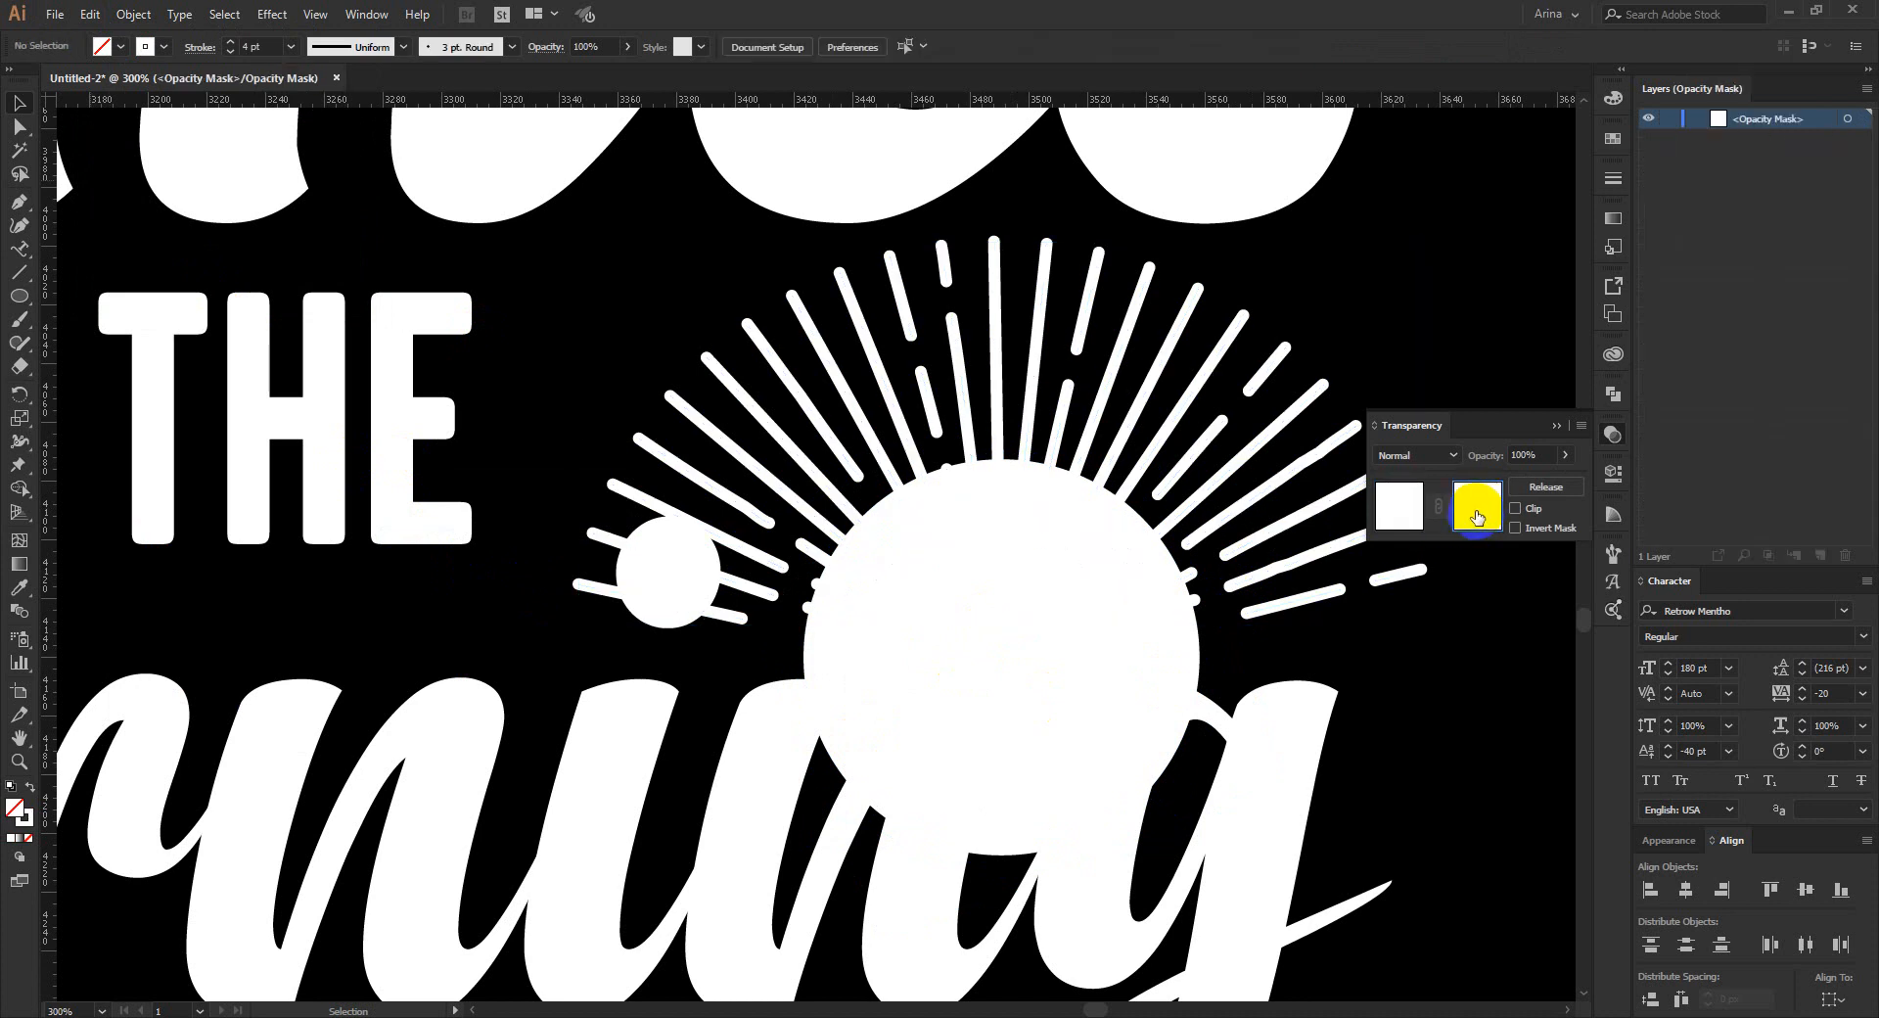
key(ctrl+f)
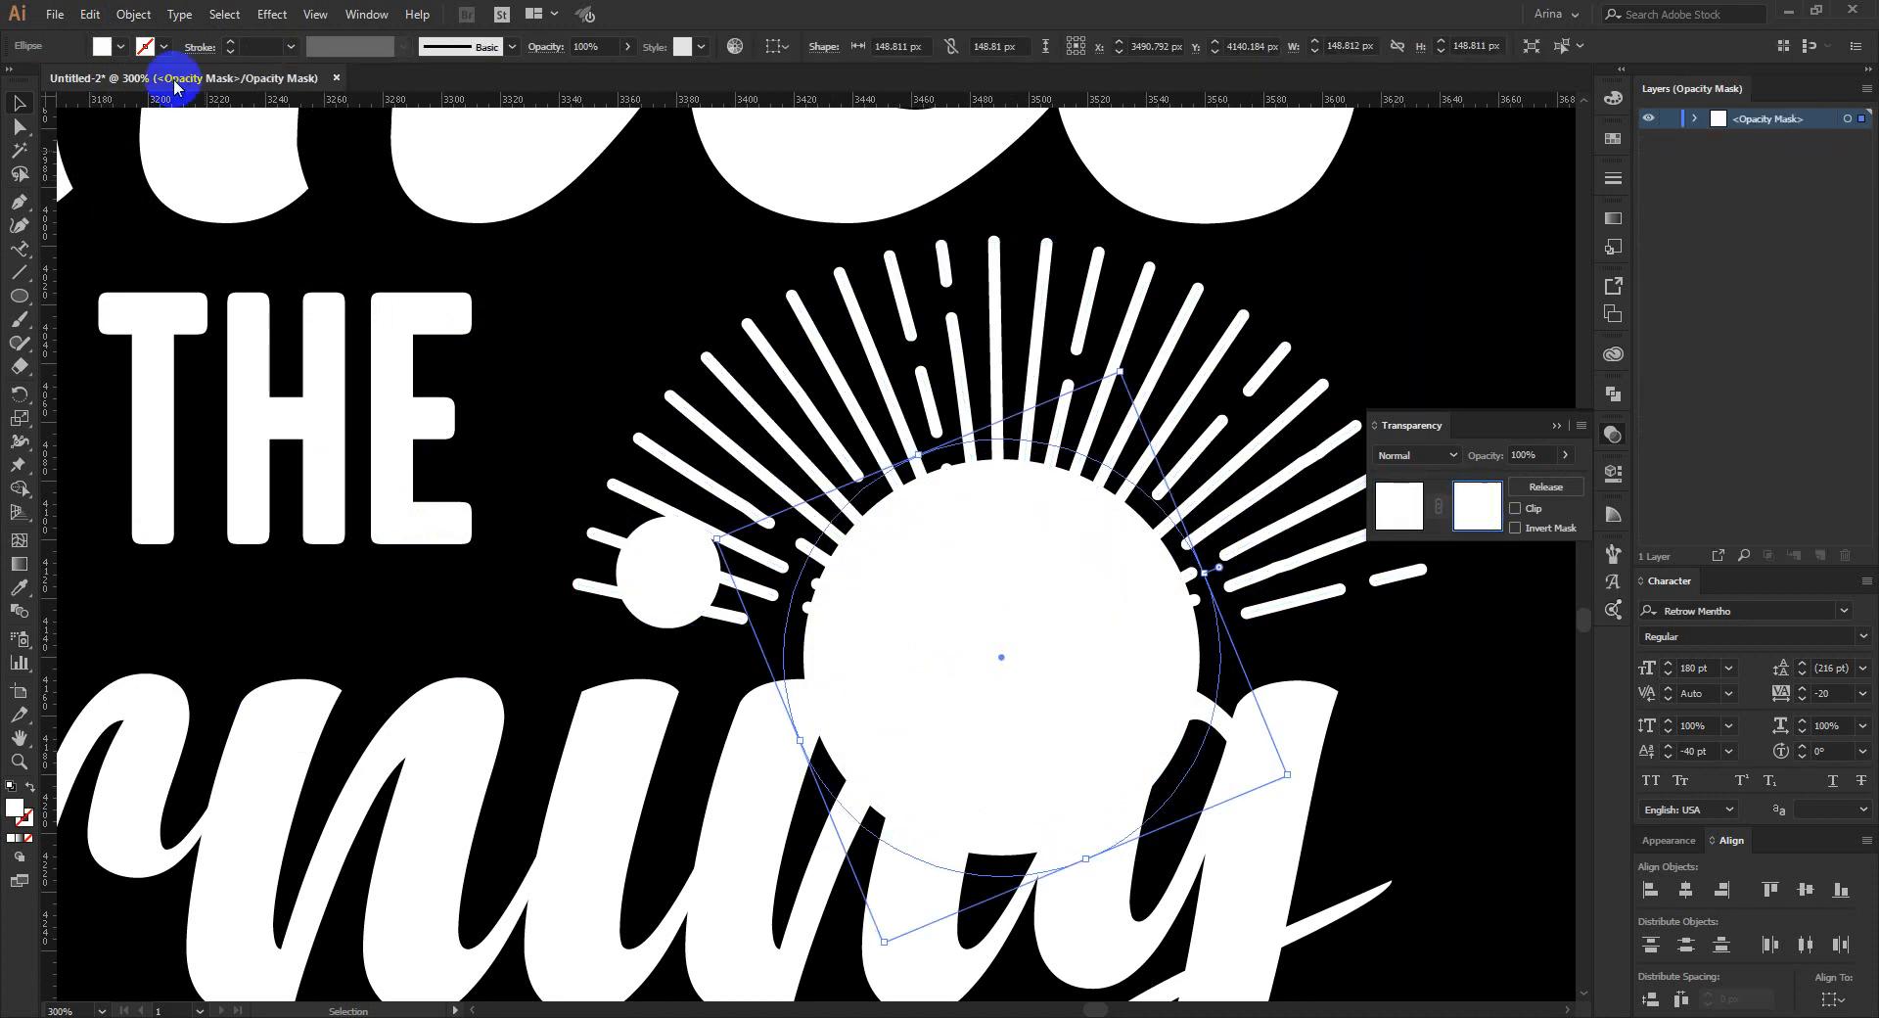
click(103, 46)
click(54, 82)
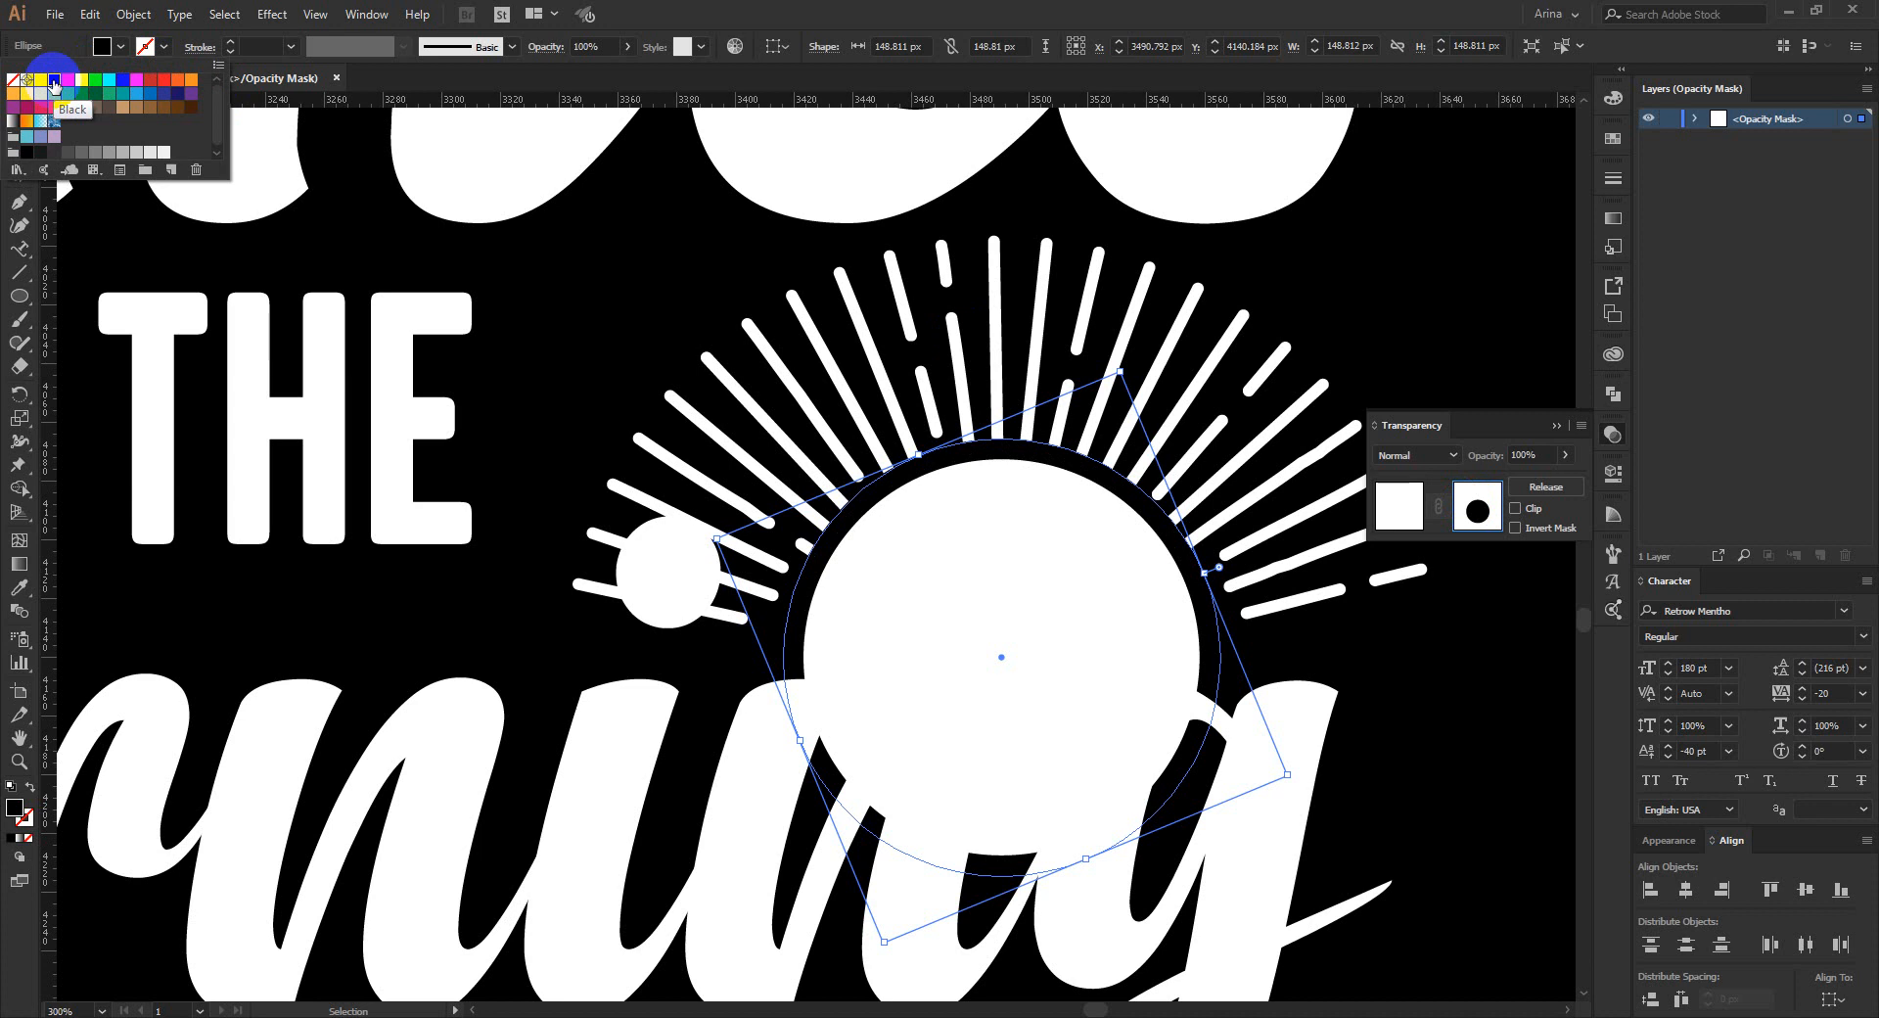
Leave the rays' opacity mask, return to editing the artwork and deselect everything.
click(1356, 629)
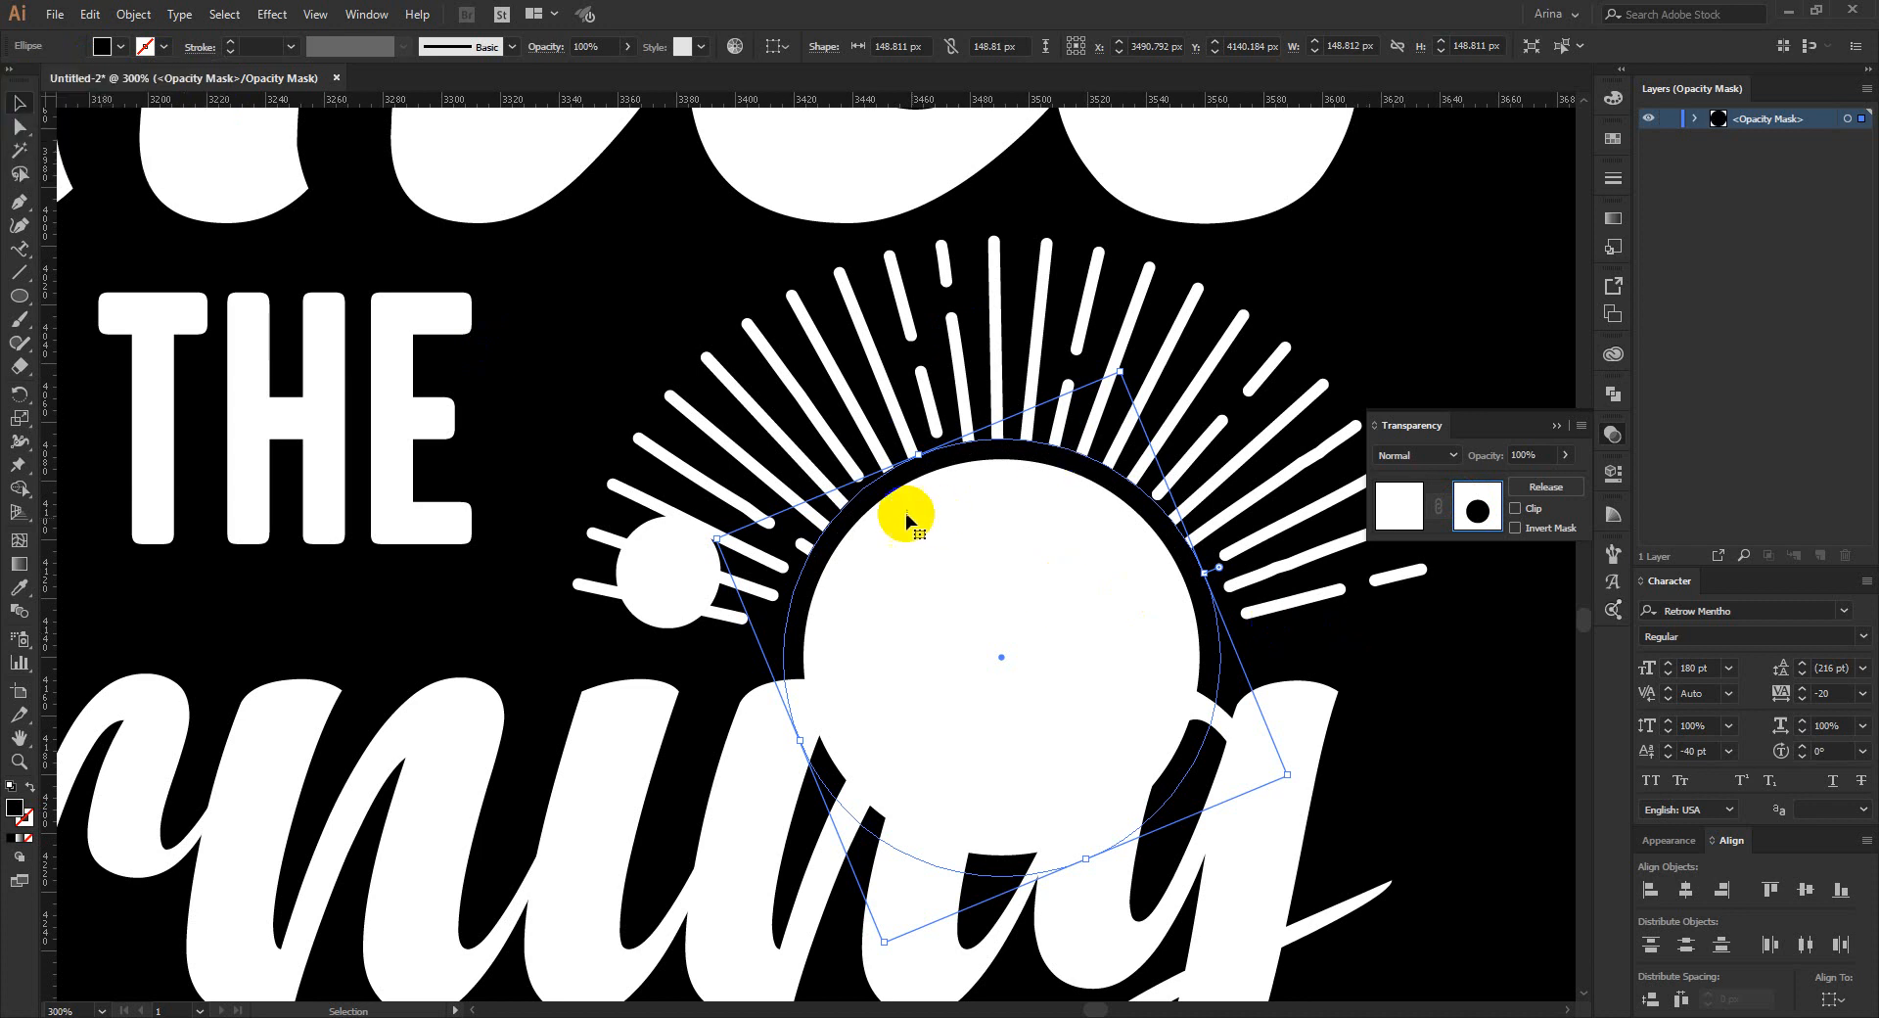
click(1402, 506)
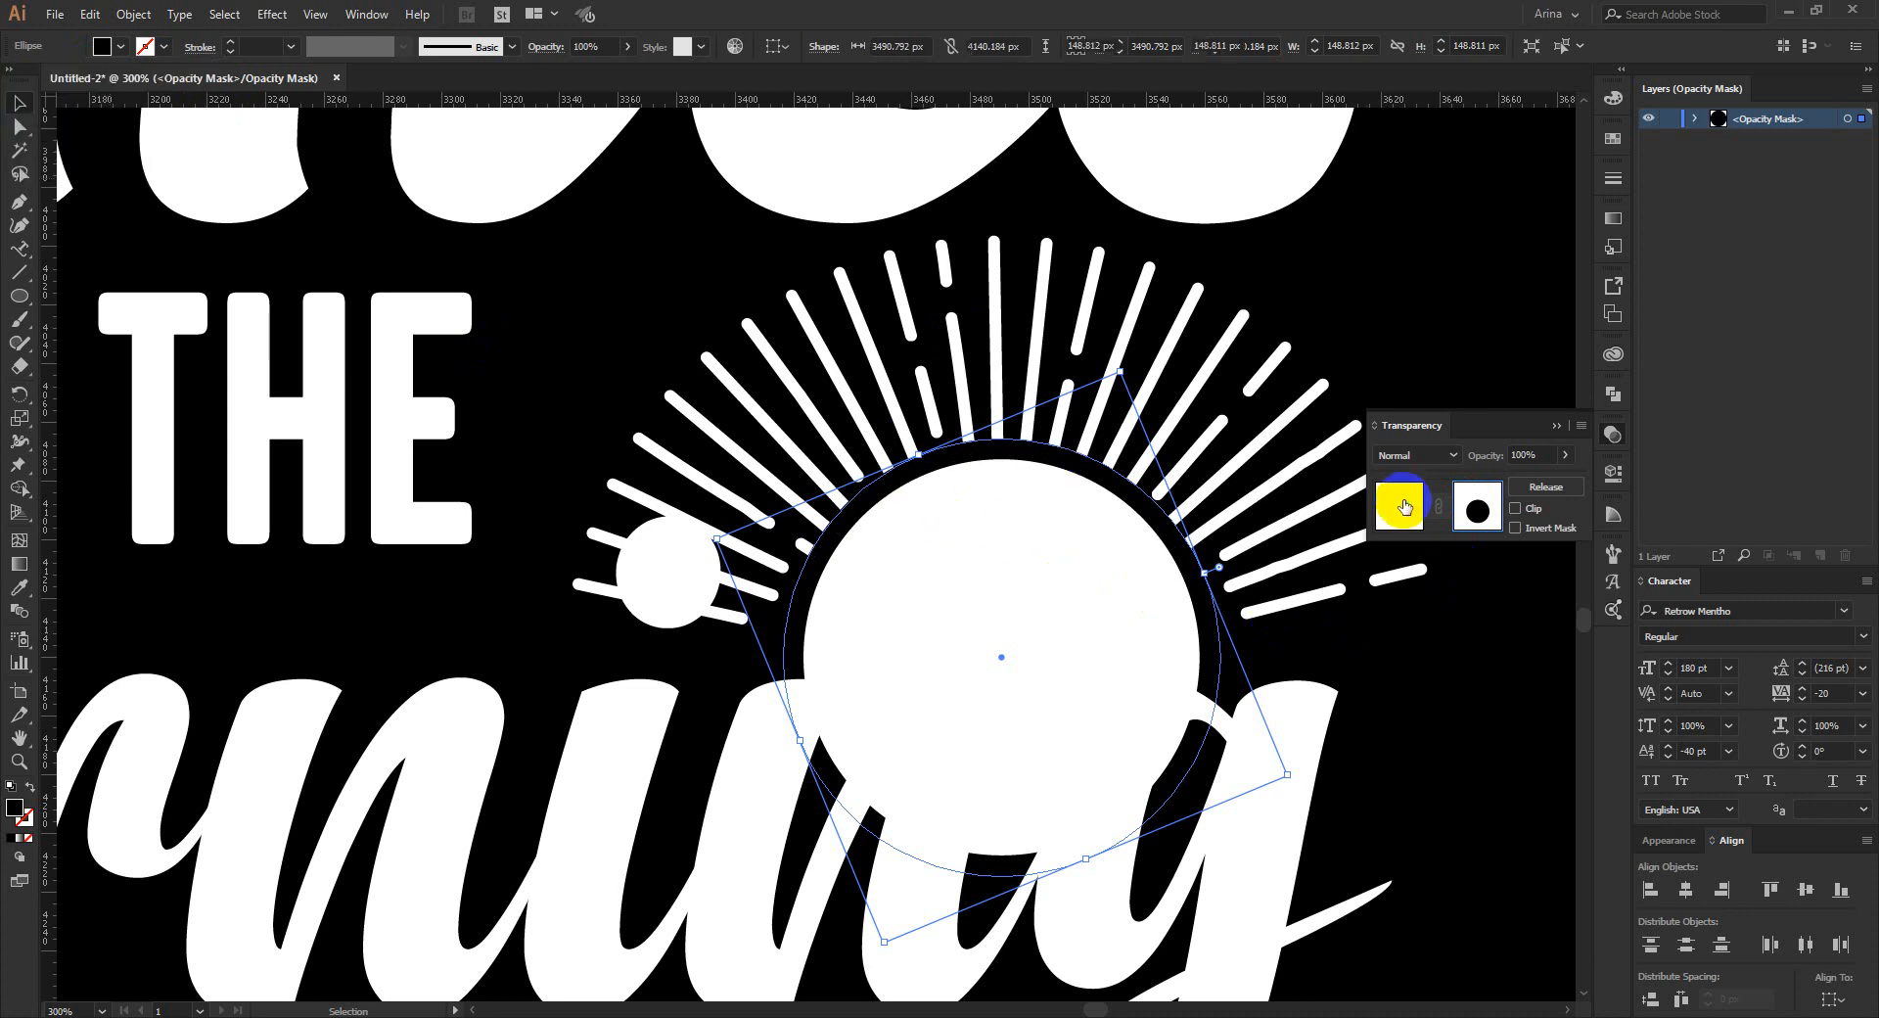
click(1419, 703)
click(1034, 677)
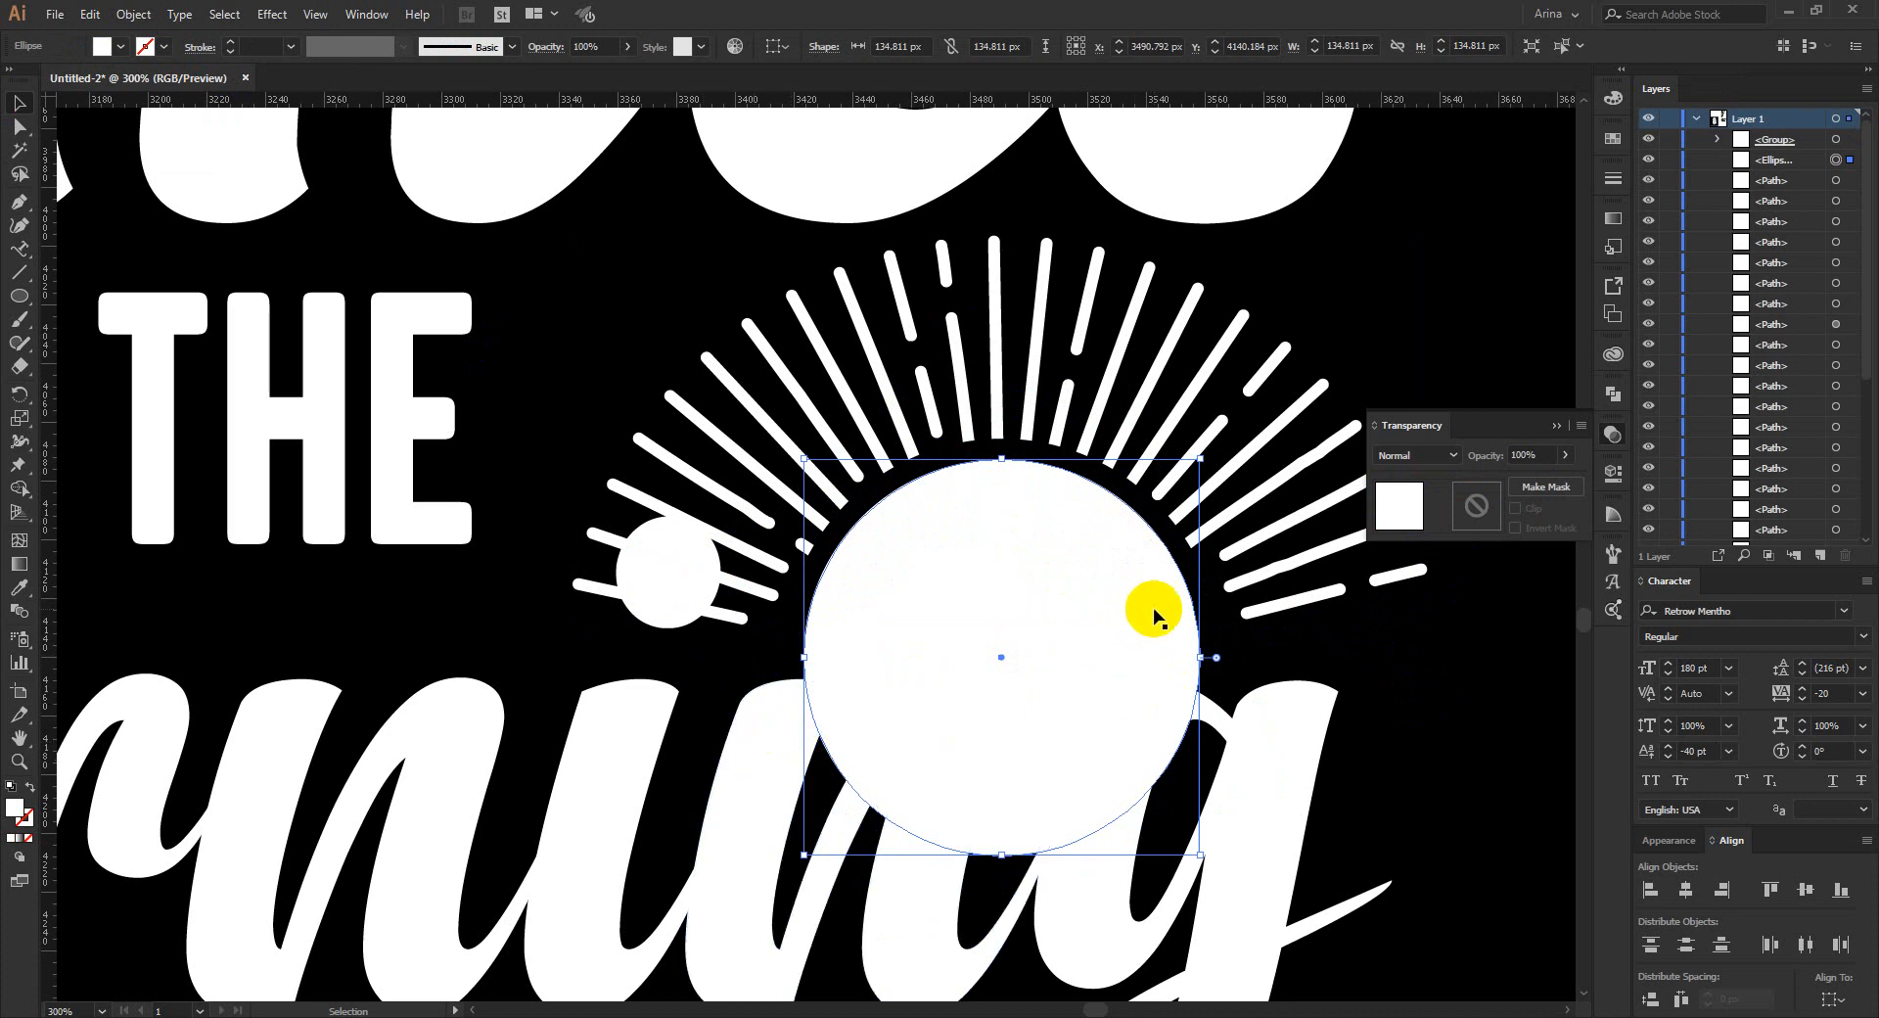
click(1288, 637)
Erase short gaps through the sun's ray group with the Eraser tool, breaking the rays into uneven dashes.
click(1035, 404)
click(1031, 399)
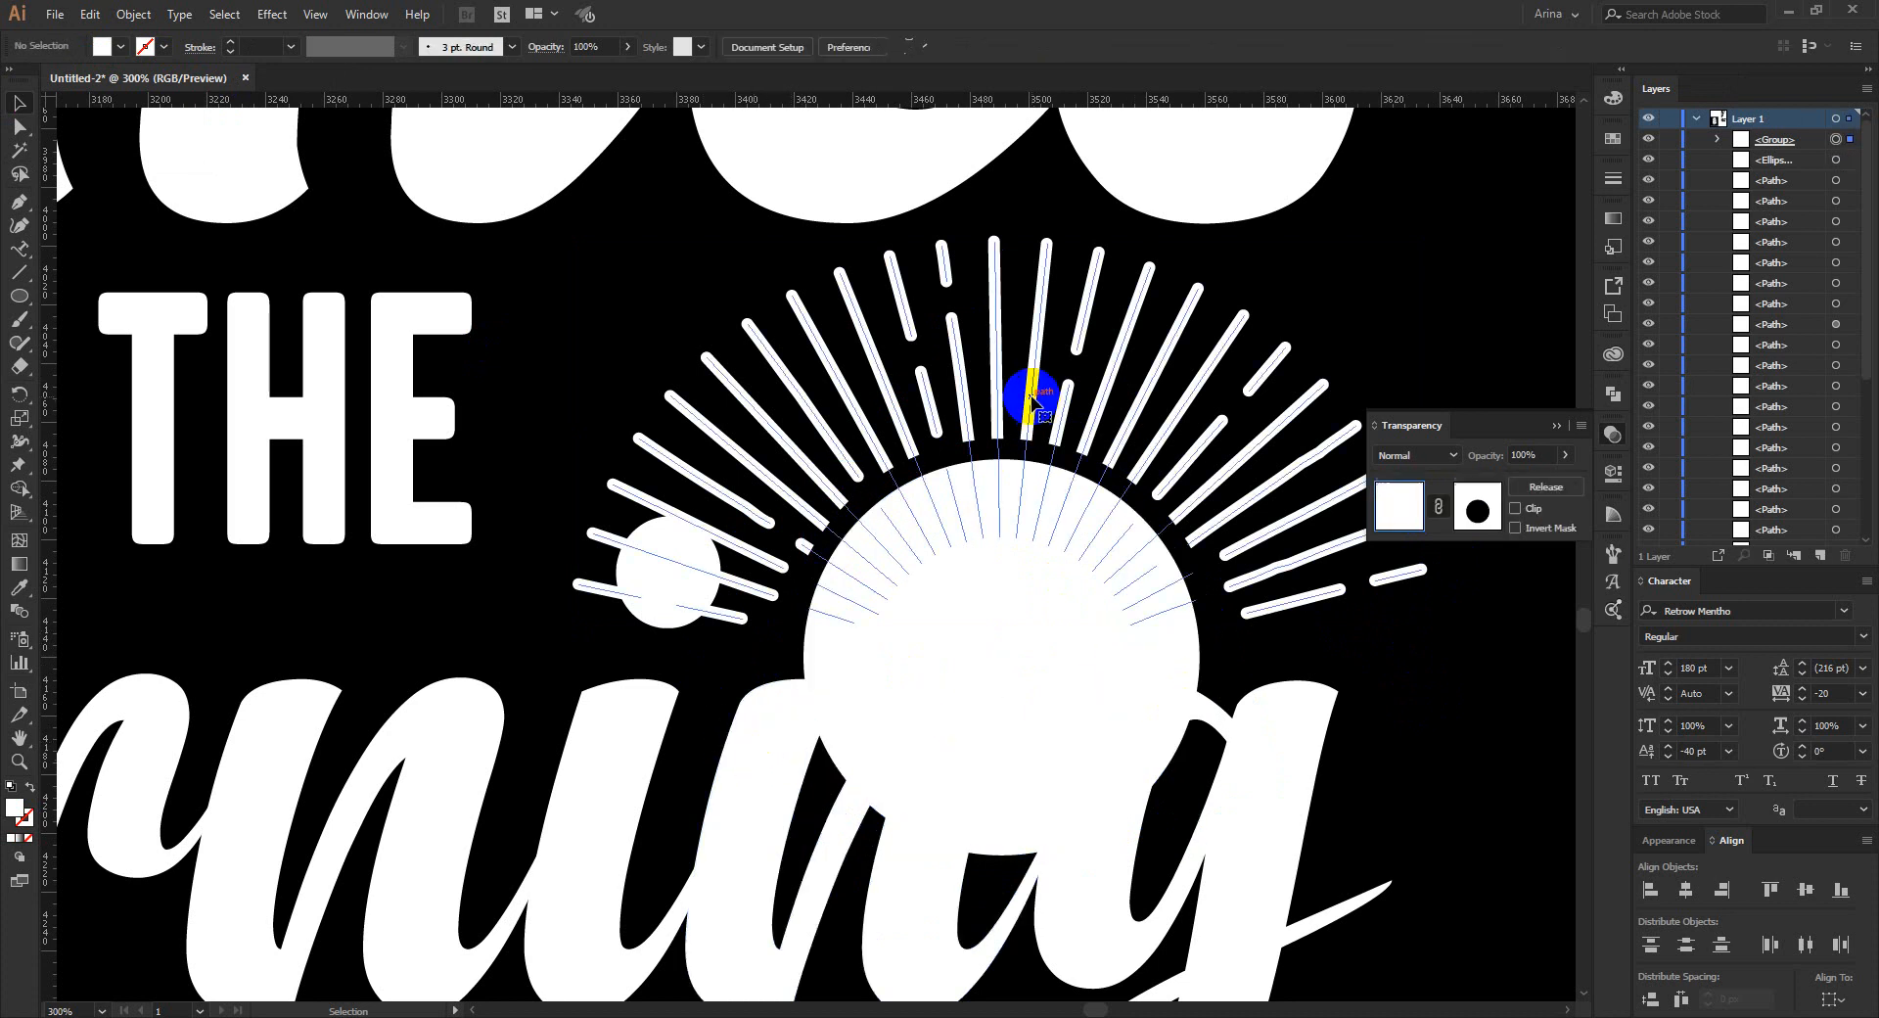
key(shift+e)
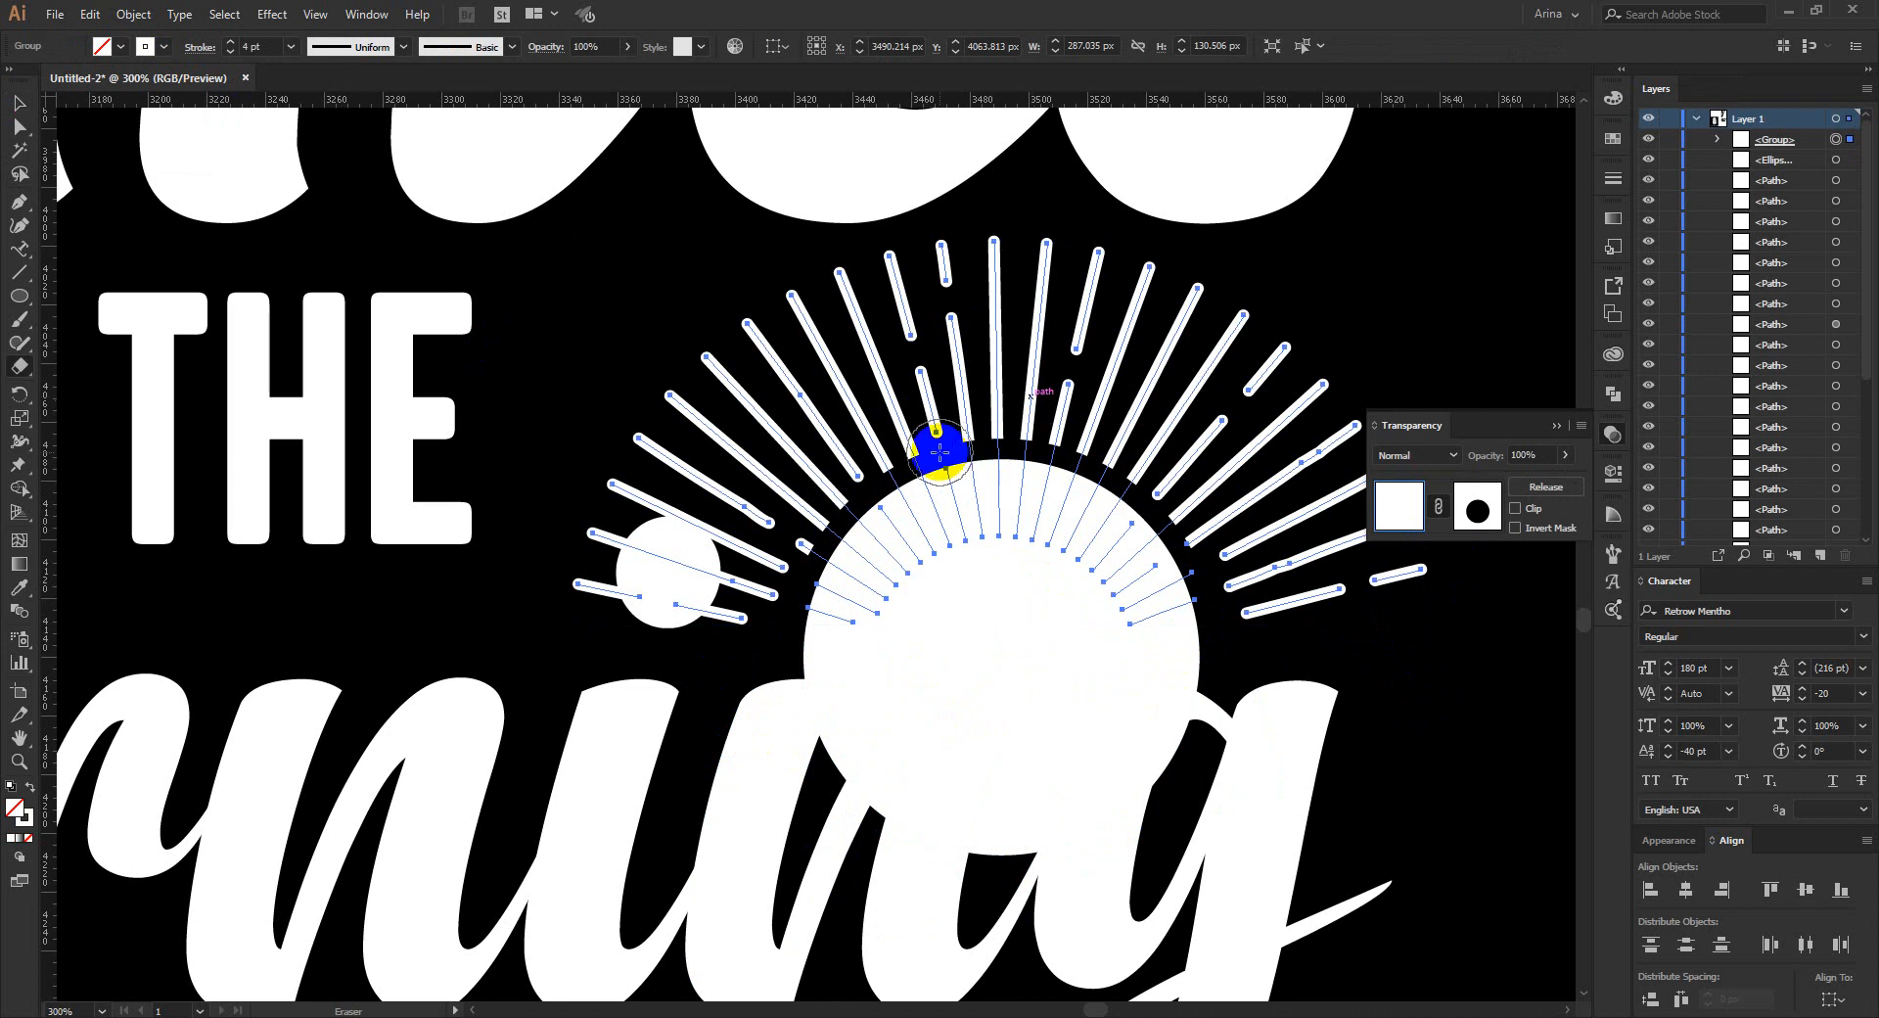
mouse_move(941, 441)
mouse_down()
mouse_move(1026, 432)
mouse_move(1046, 482)
mouse_move(1079, 452)
mouse_move(1053, 445)
mouse_move(1082, 447)
mouse_move(1162, 502)
mouse_move(1159, 553)
mouse_up()
mouse_move(964, 489)
mouse_down()
mouse_move(966, 443)
mouse_move(800, 545)
mouse_move(693, 529)
mouse_move(698, 480)
mouse_move(760, 394)
mouse_move(734, 385)
mouse_move(790, 401)
mouse_move(874, 342)
mouse_move(1016, 357)
mouse_move(1047, 323)
mouse_move(1195, 372)
mouse_move(1131, 345)
mouse_move(1133, 399)
mouse_move(1210, 347)
mouse_move(1233, 467)
mouse_move(1314, 455)
mouse_move(1282, 558)
mouse_move(1082, 545)
mouse_move(1147, 539)
mouse_up()
key(v)
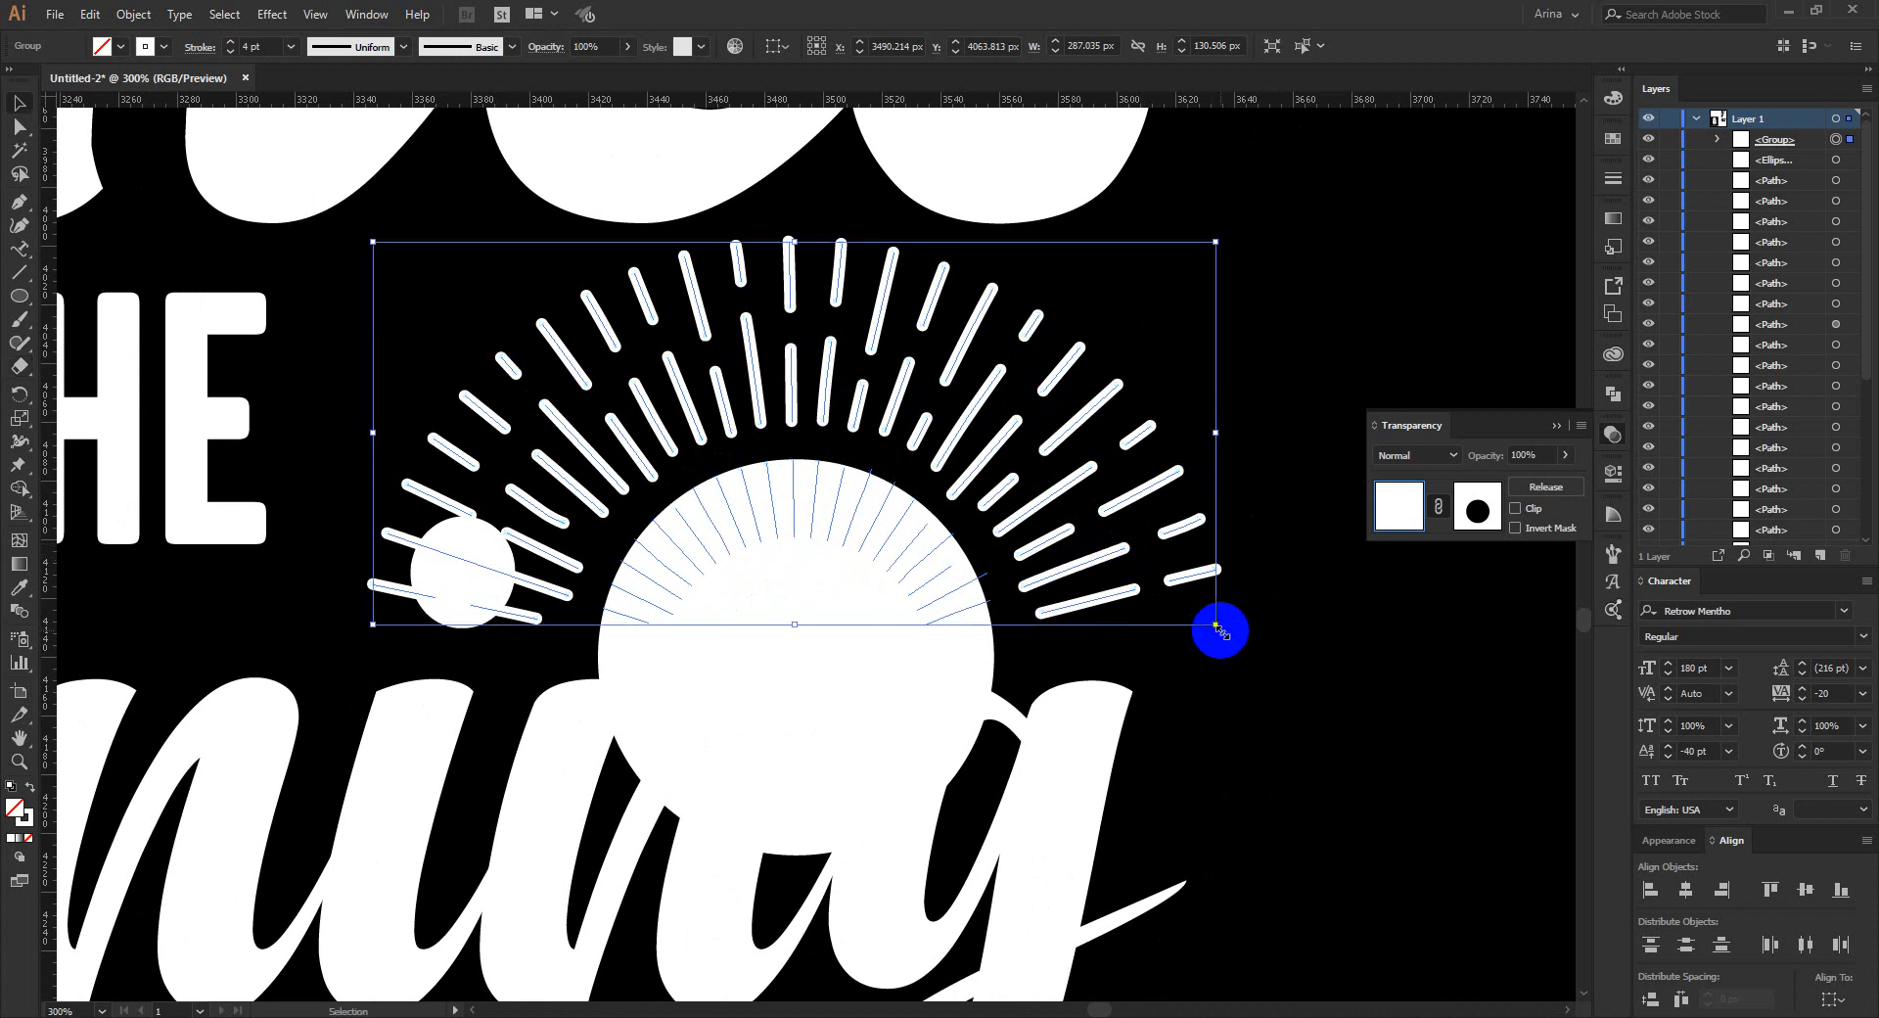
click(1251, 671)
Offset the path of the "Morning" lettering by 7 px with mitered joins and preview on, and cut the offset outline.
scroll(1251, 671, down, 1)
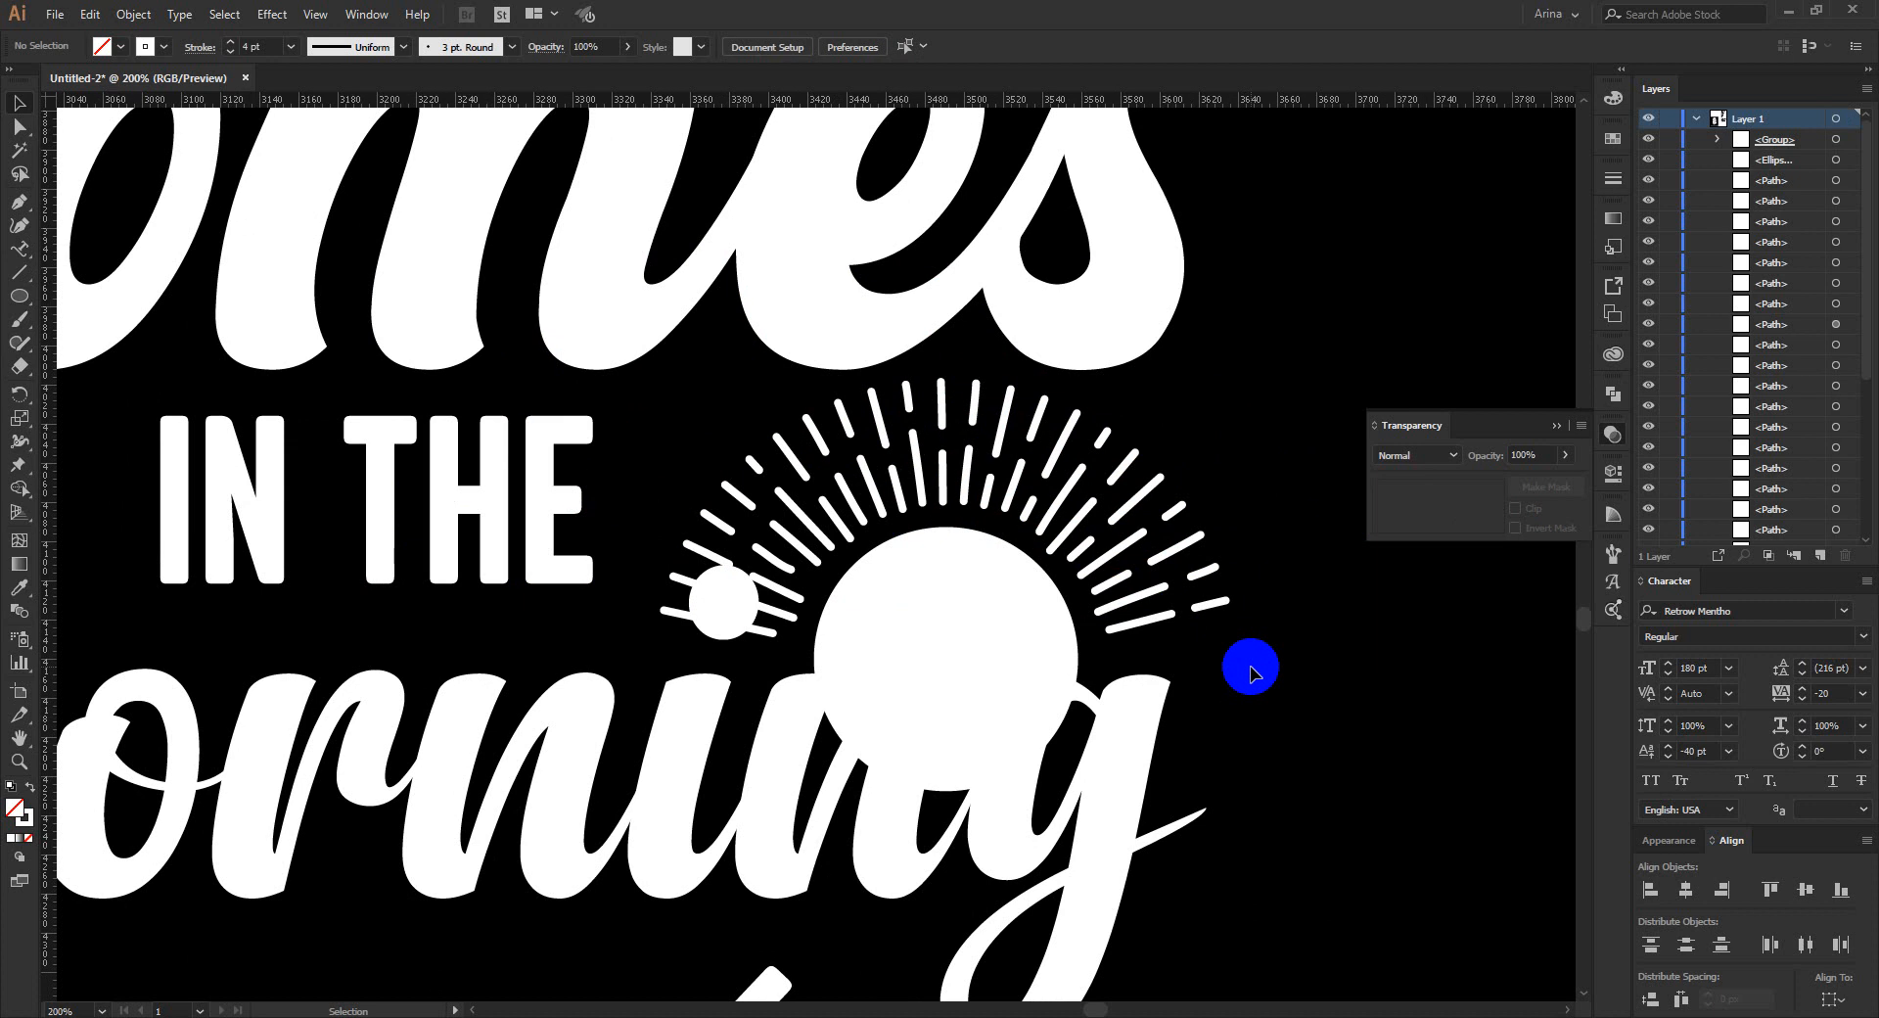
click(788, 736)
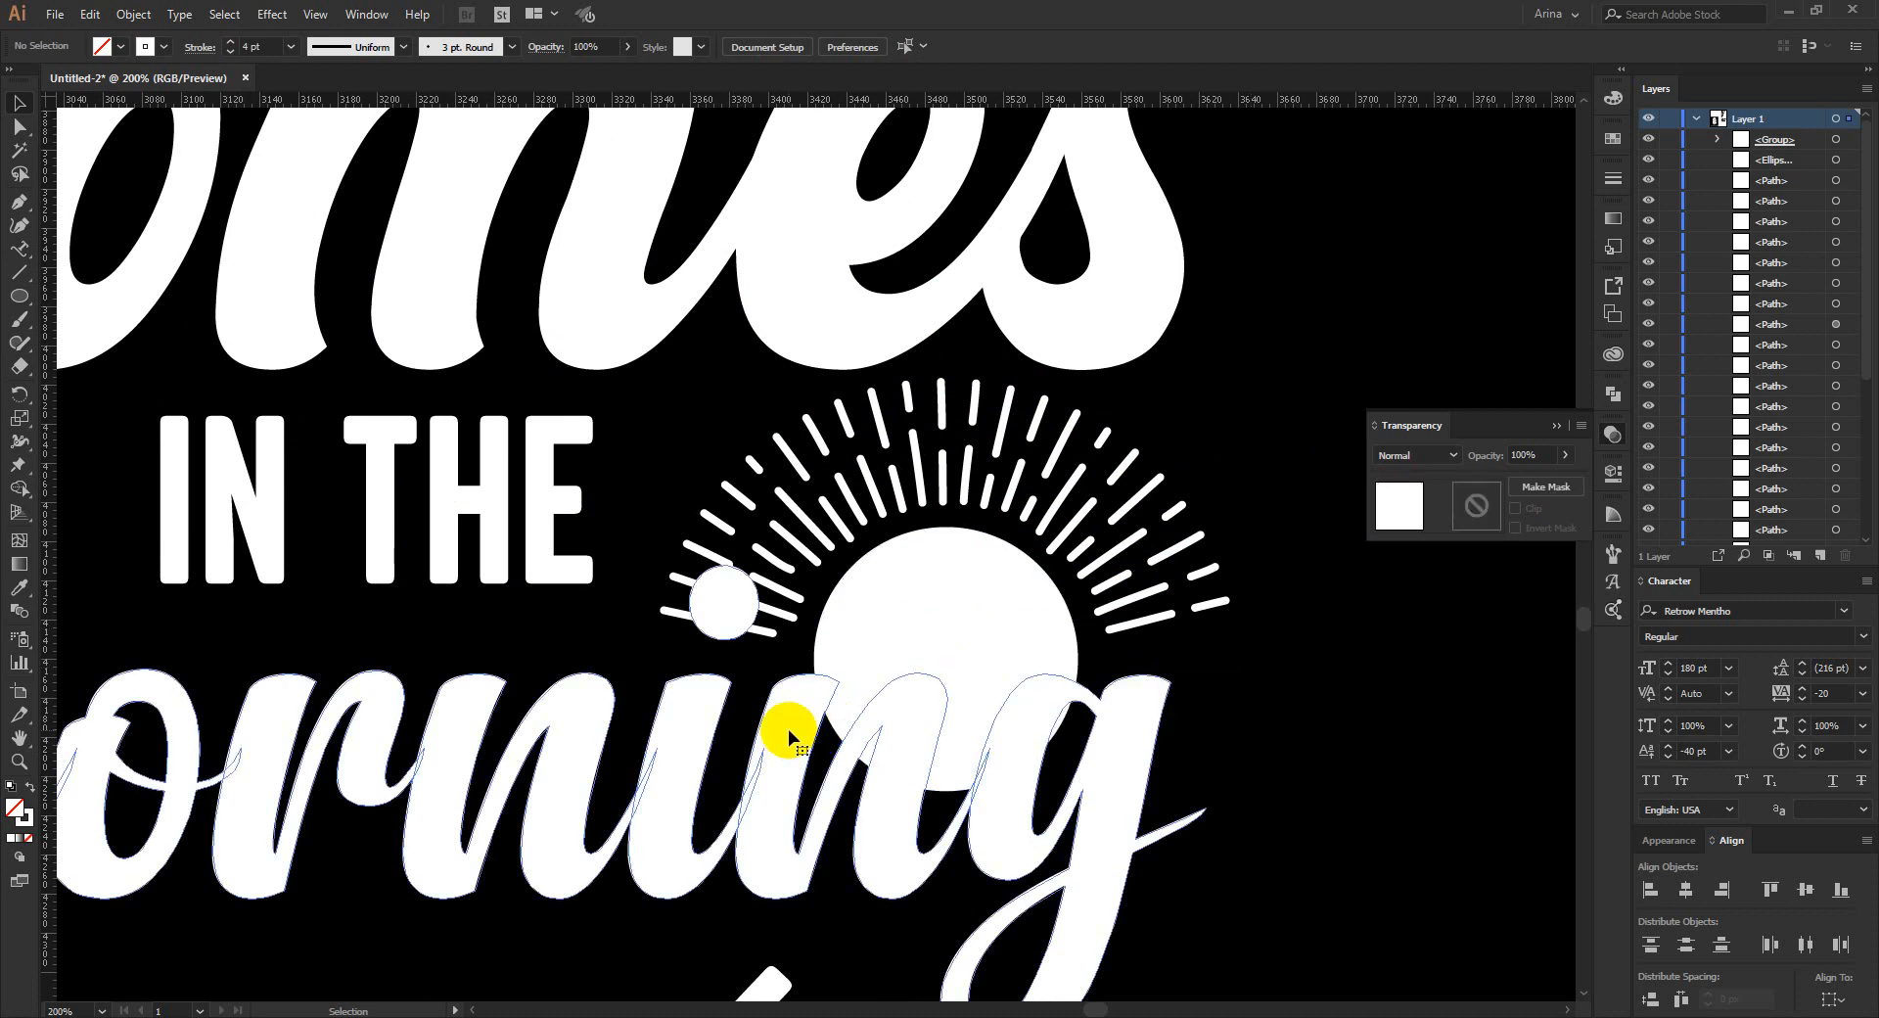
click(128, 15)
mouse_move(250, 466)
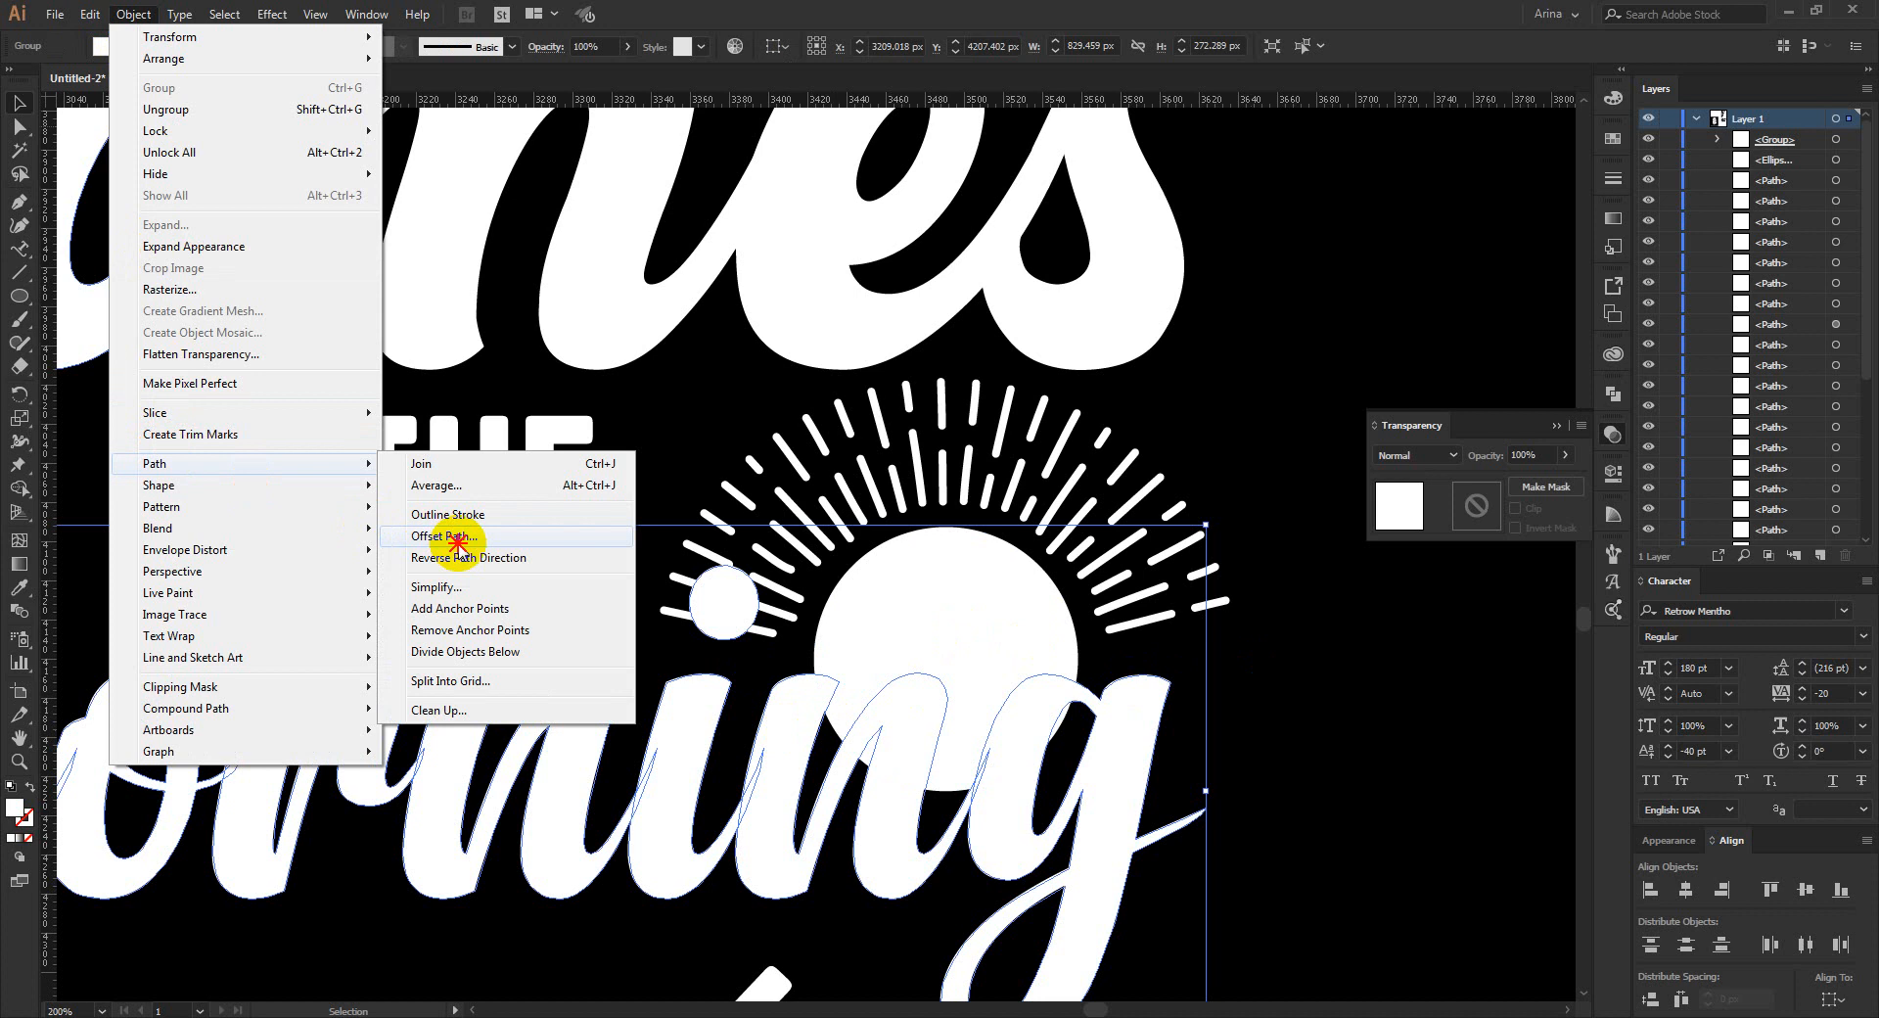
click(457, 544)
click(105, 278)
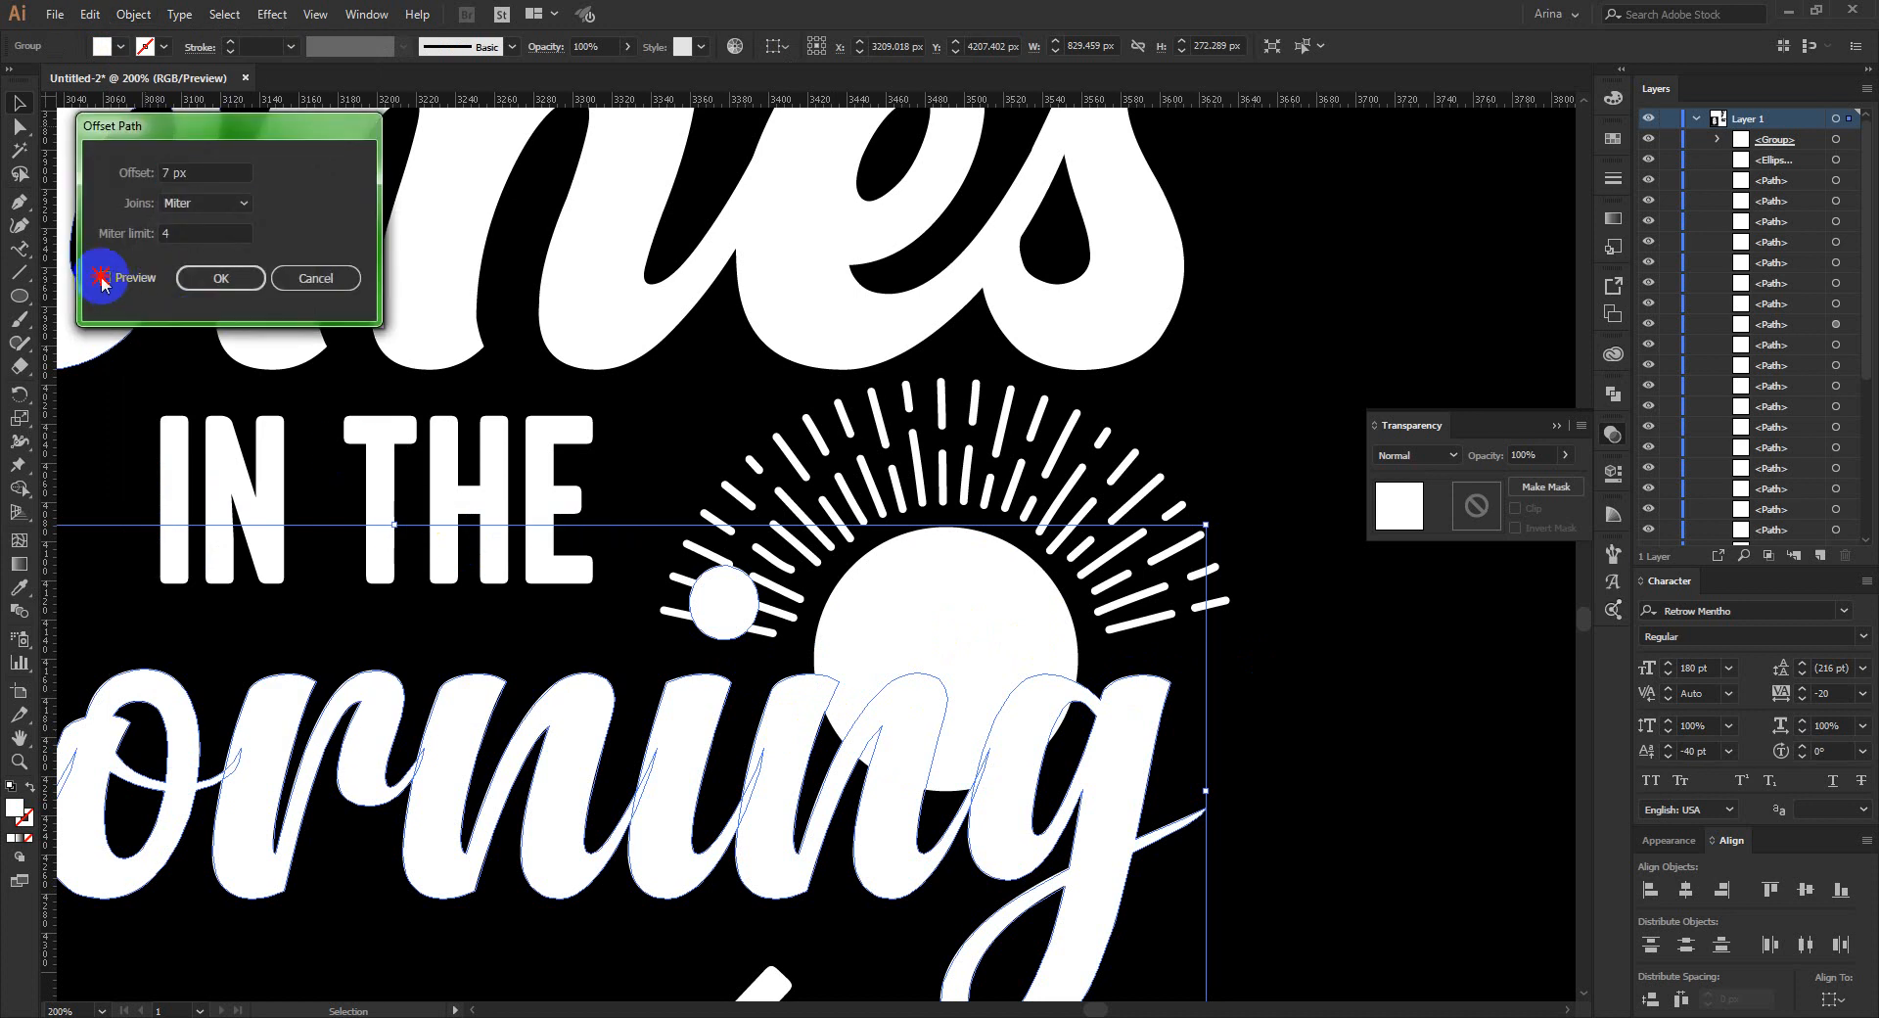
click(205, 281)
Paste the "Morning" outline in place into the ray group's opacity mask, fill it with black and return to the artwork.
click(969, 416)
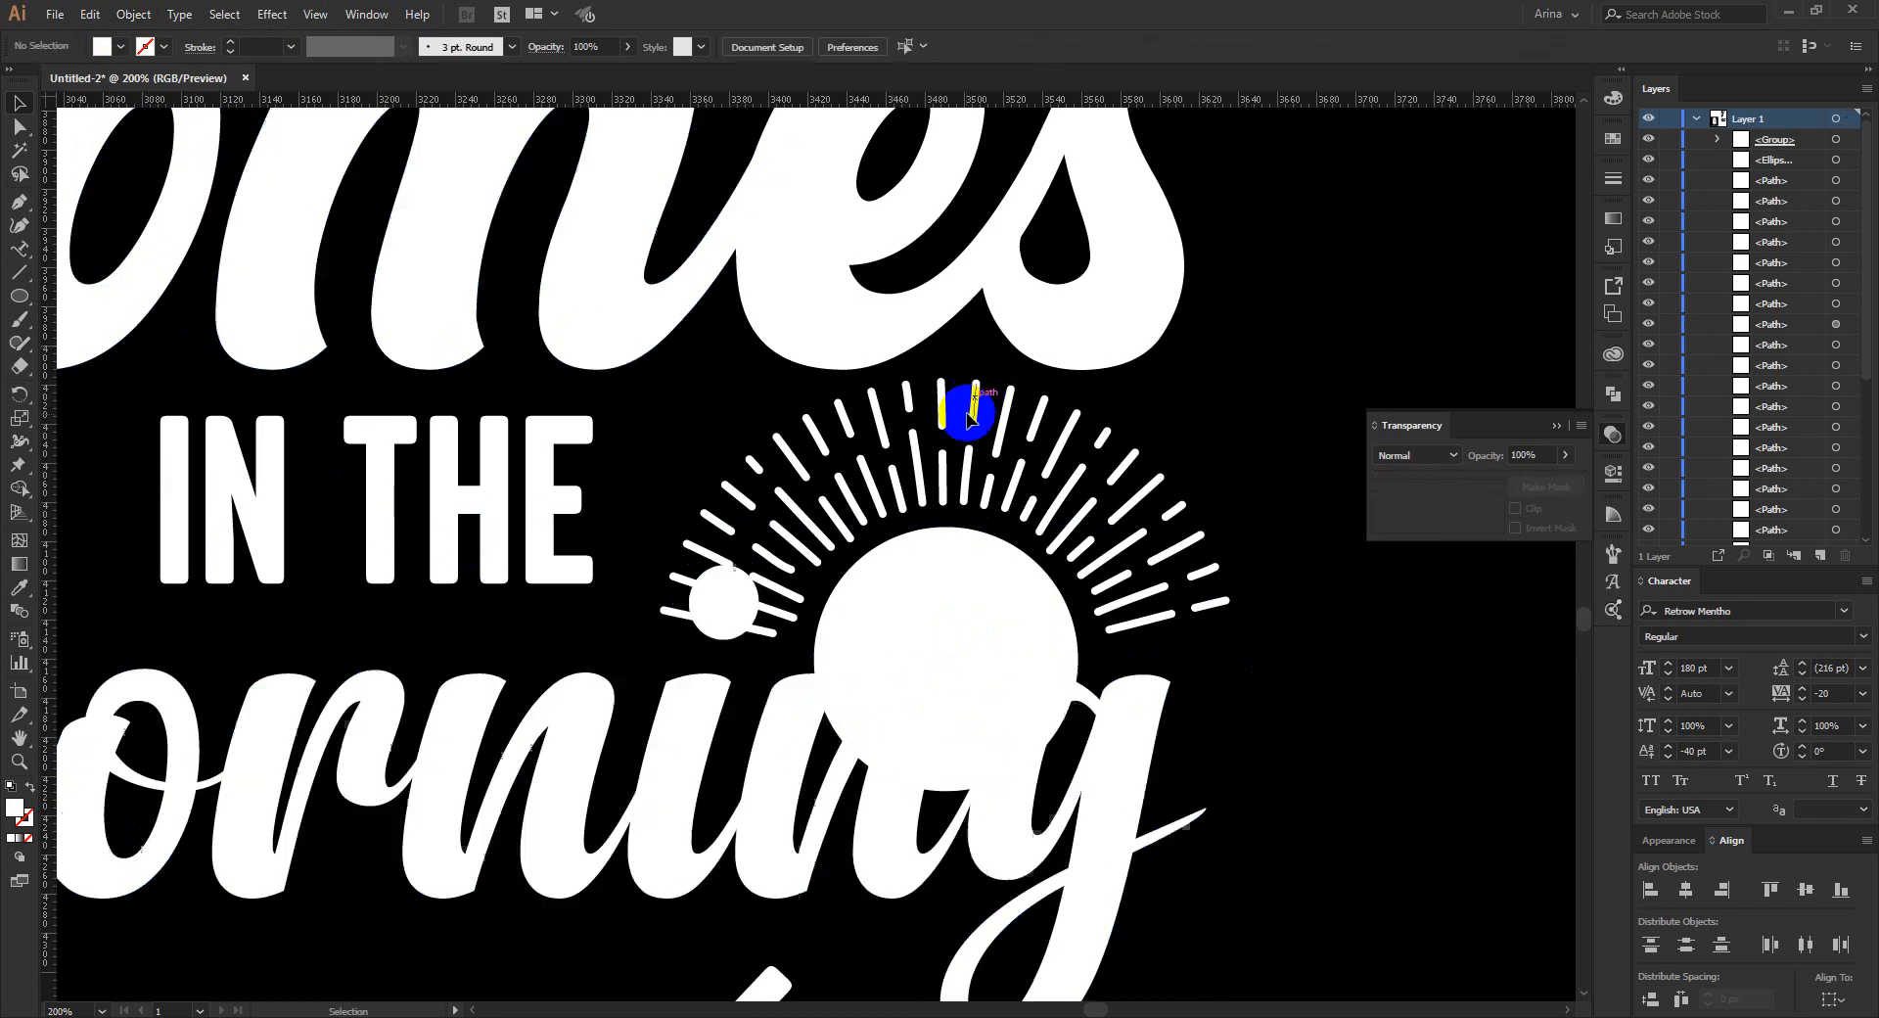
click(942, 402)
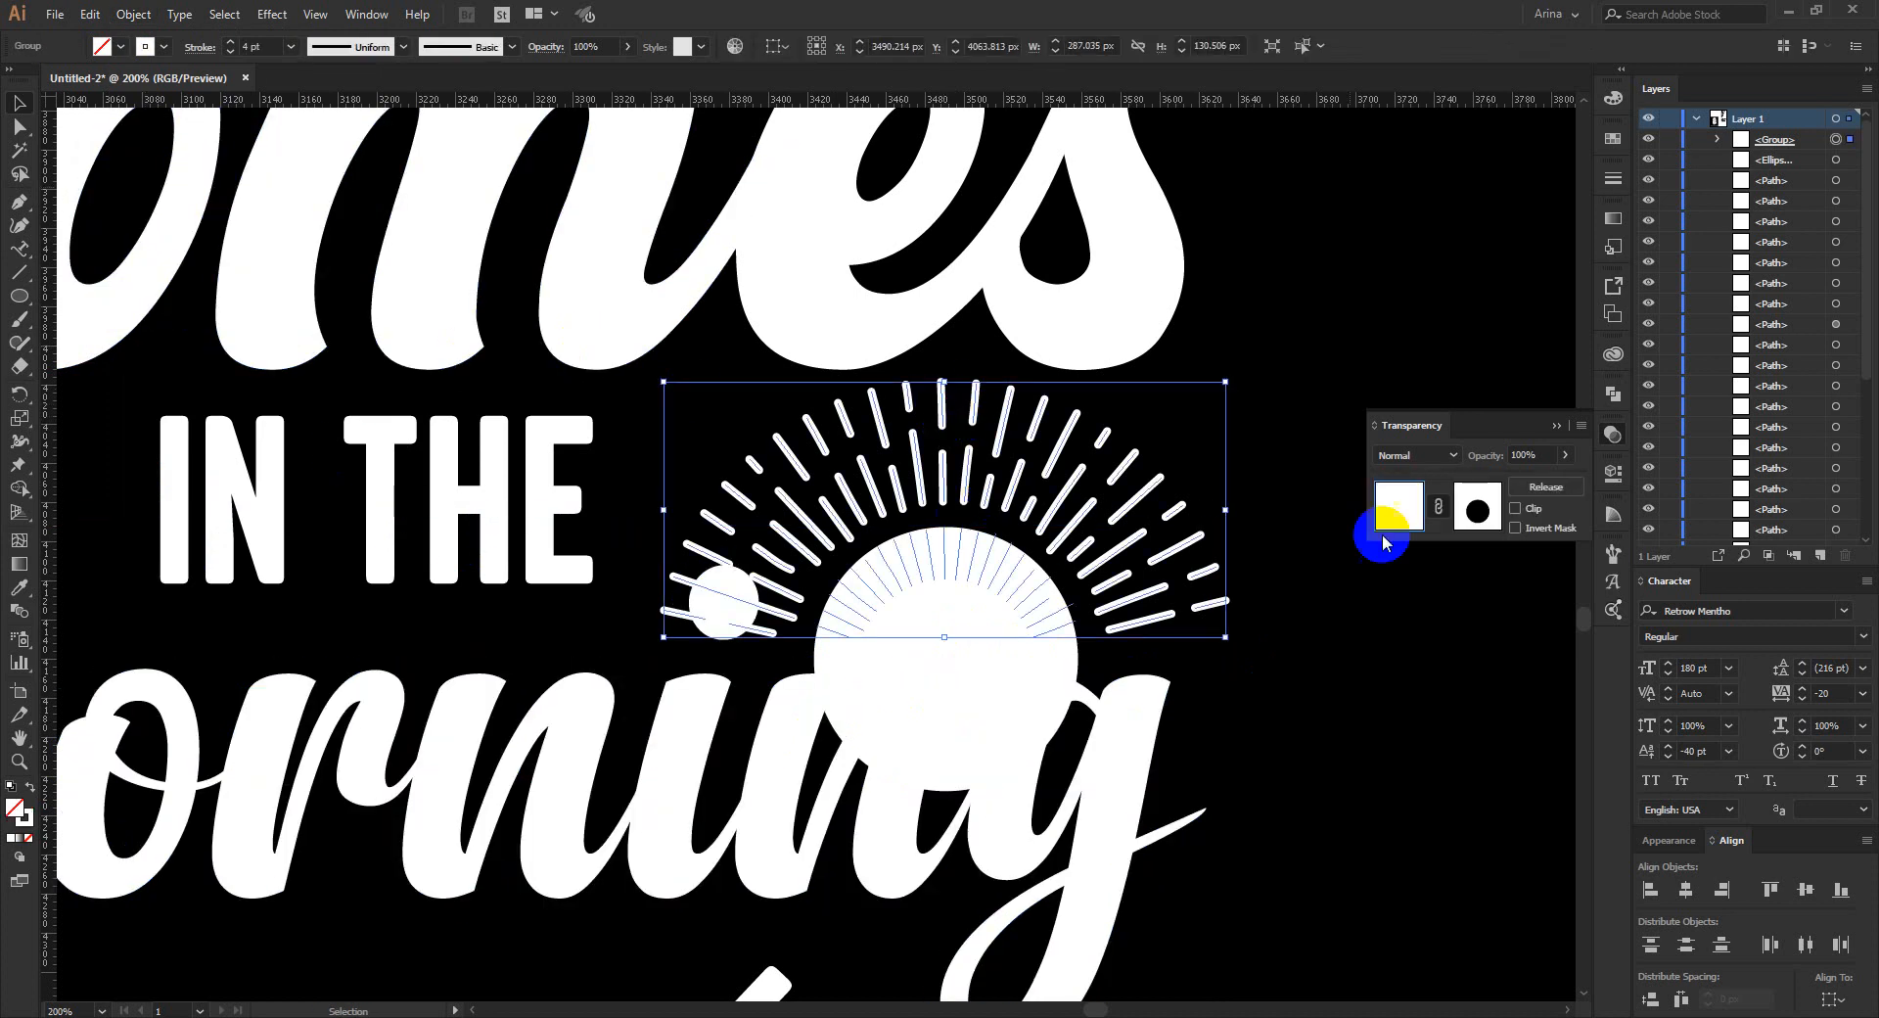
click(1479, 526)
key(ctrl+f)
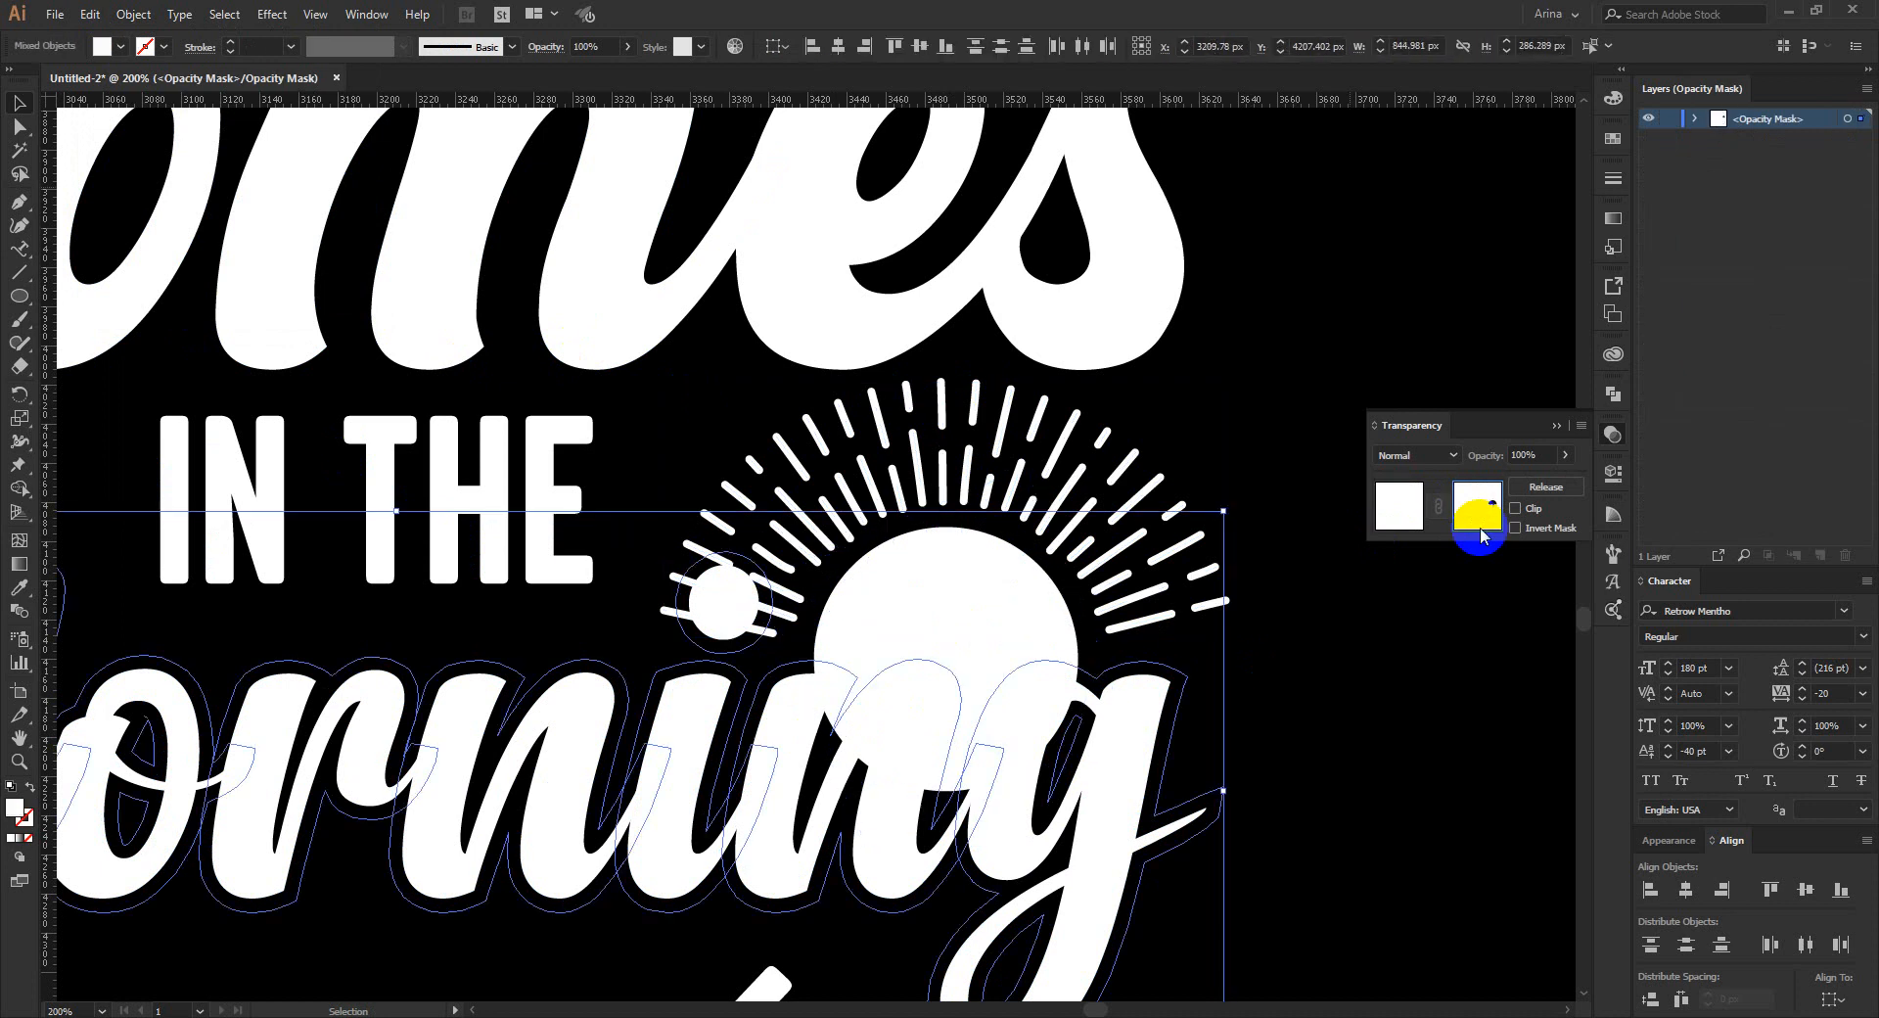
click(121, 47)
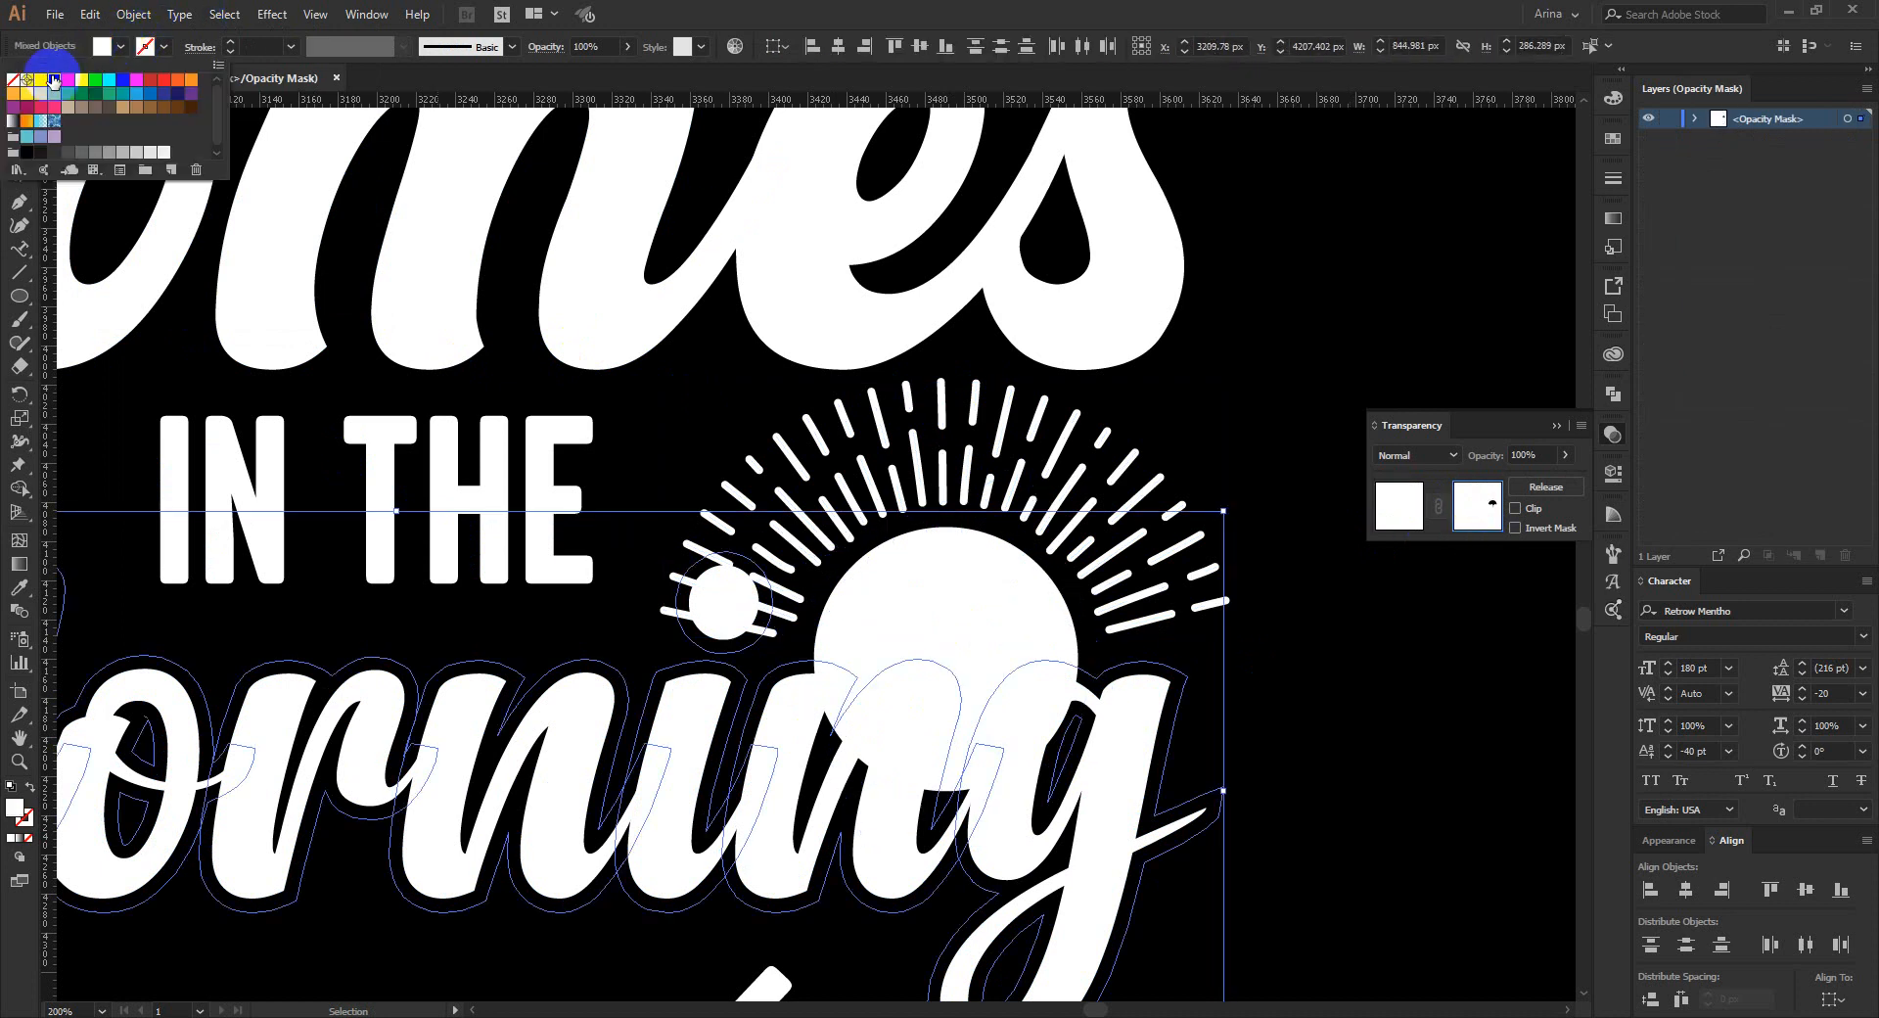
click(53, 80)
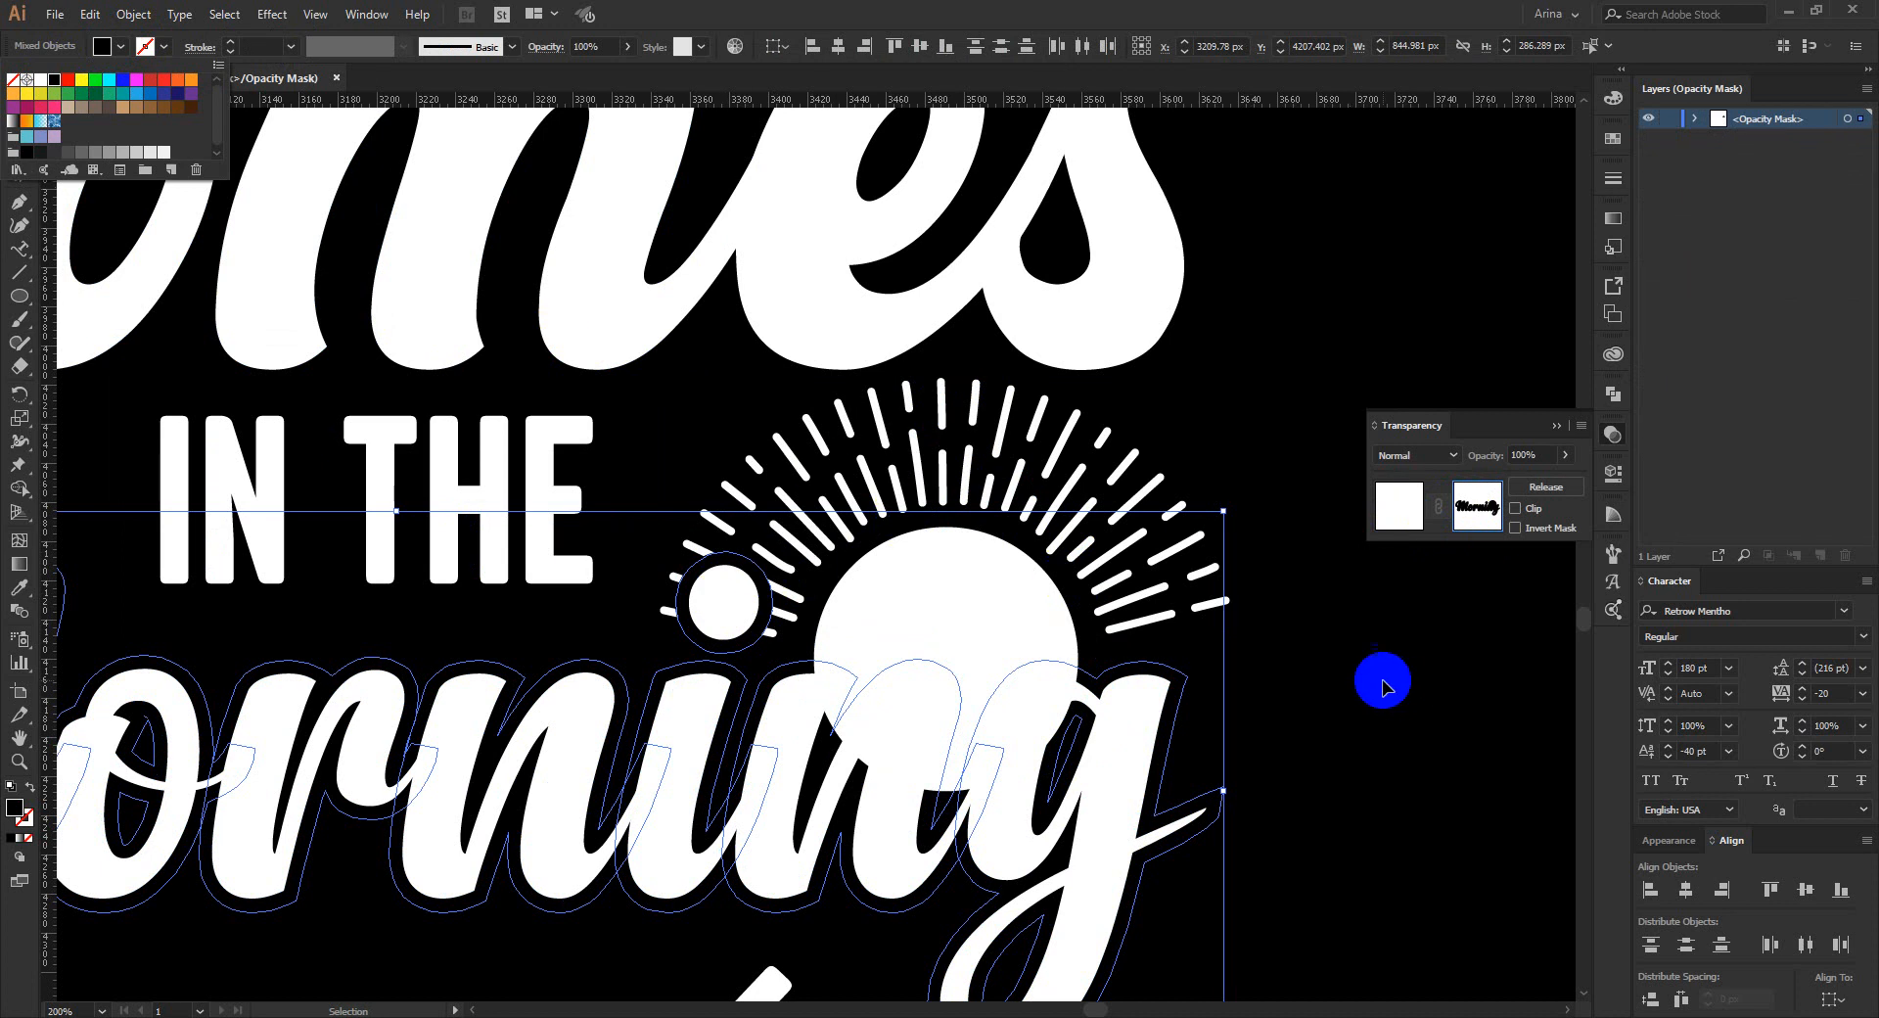
click(1400, 506)
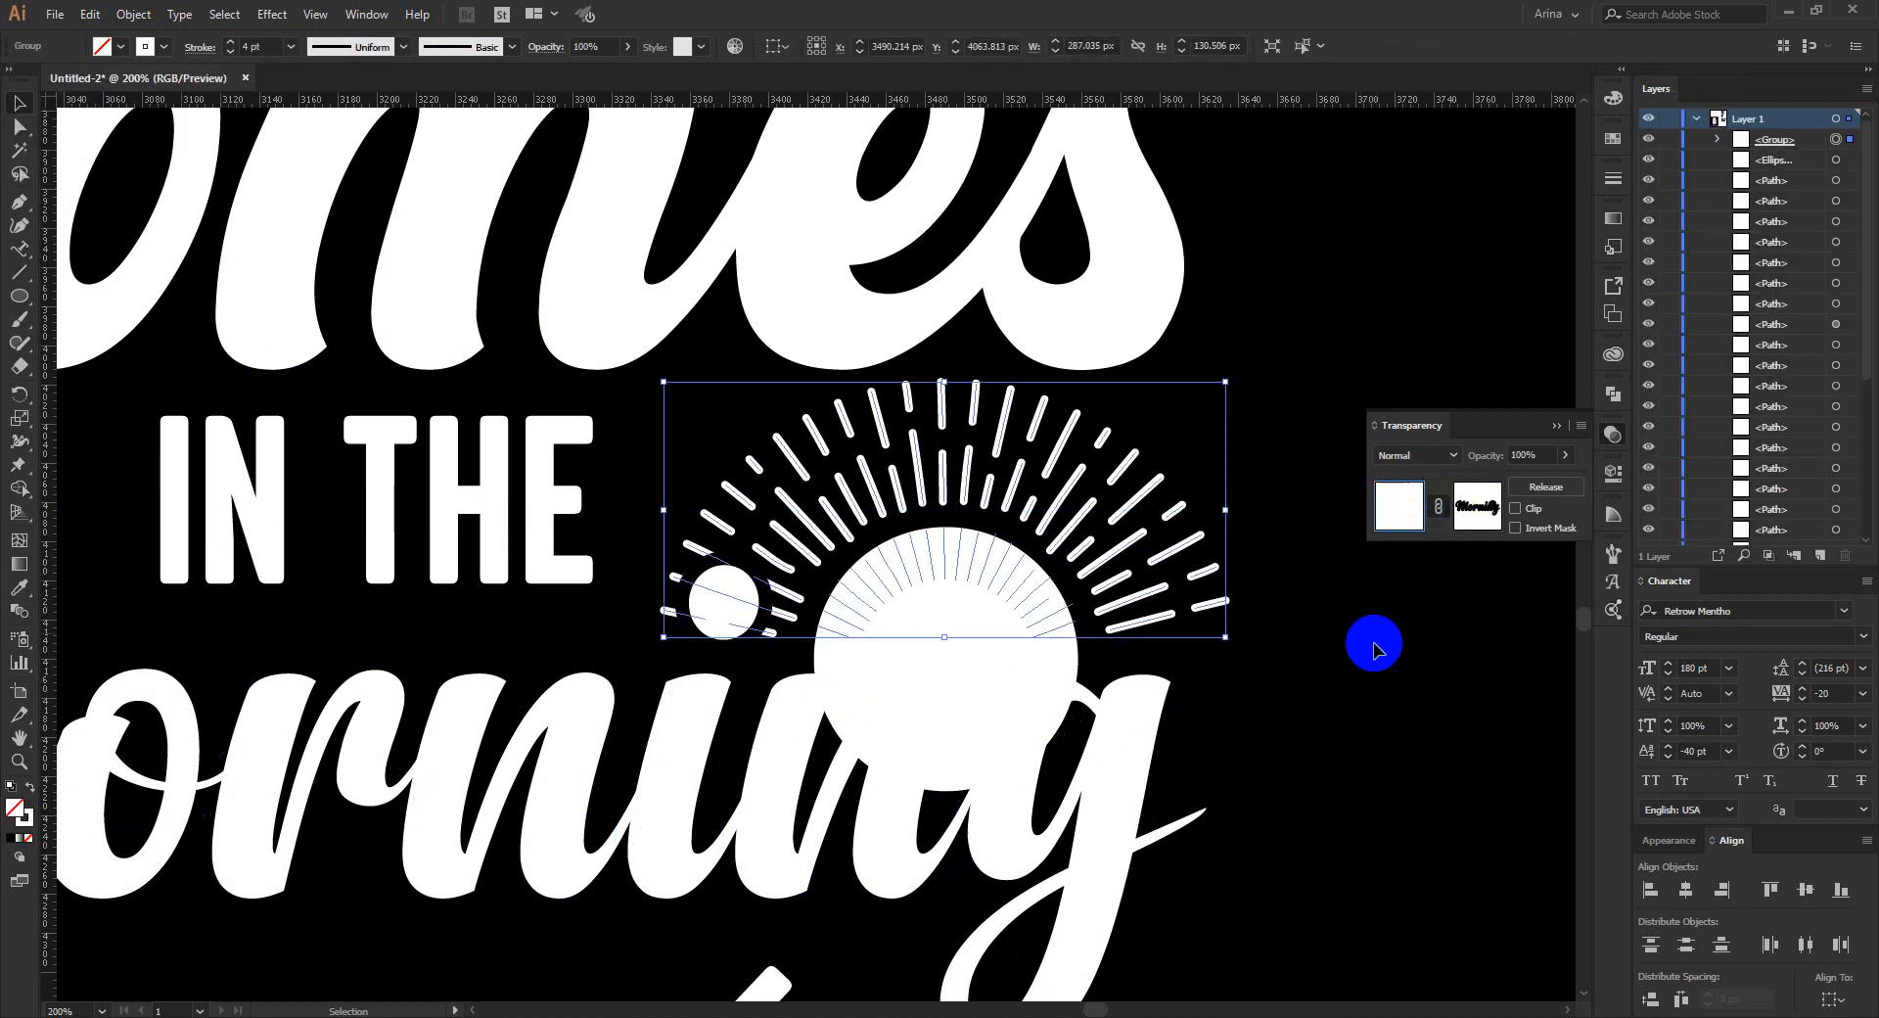
click(1374, 650)
Make an unclipped opacity mask for the sun circle, paste the "Morning" outline in place, fill it with black and exit the mask.
click(1008, 664)
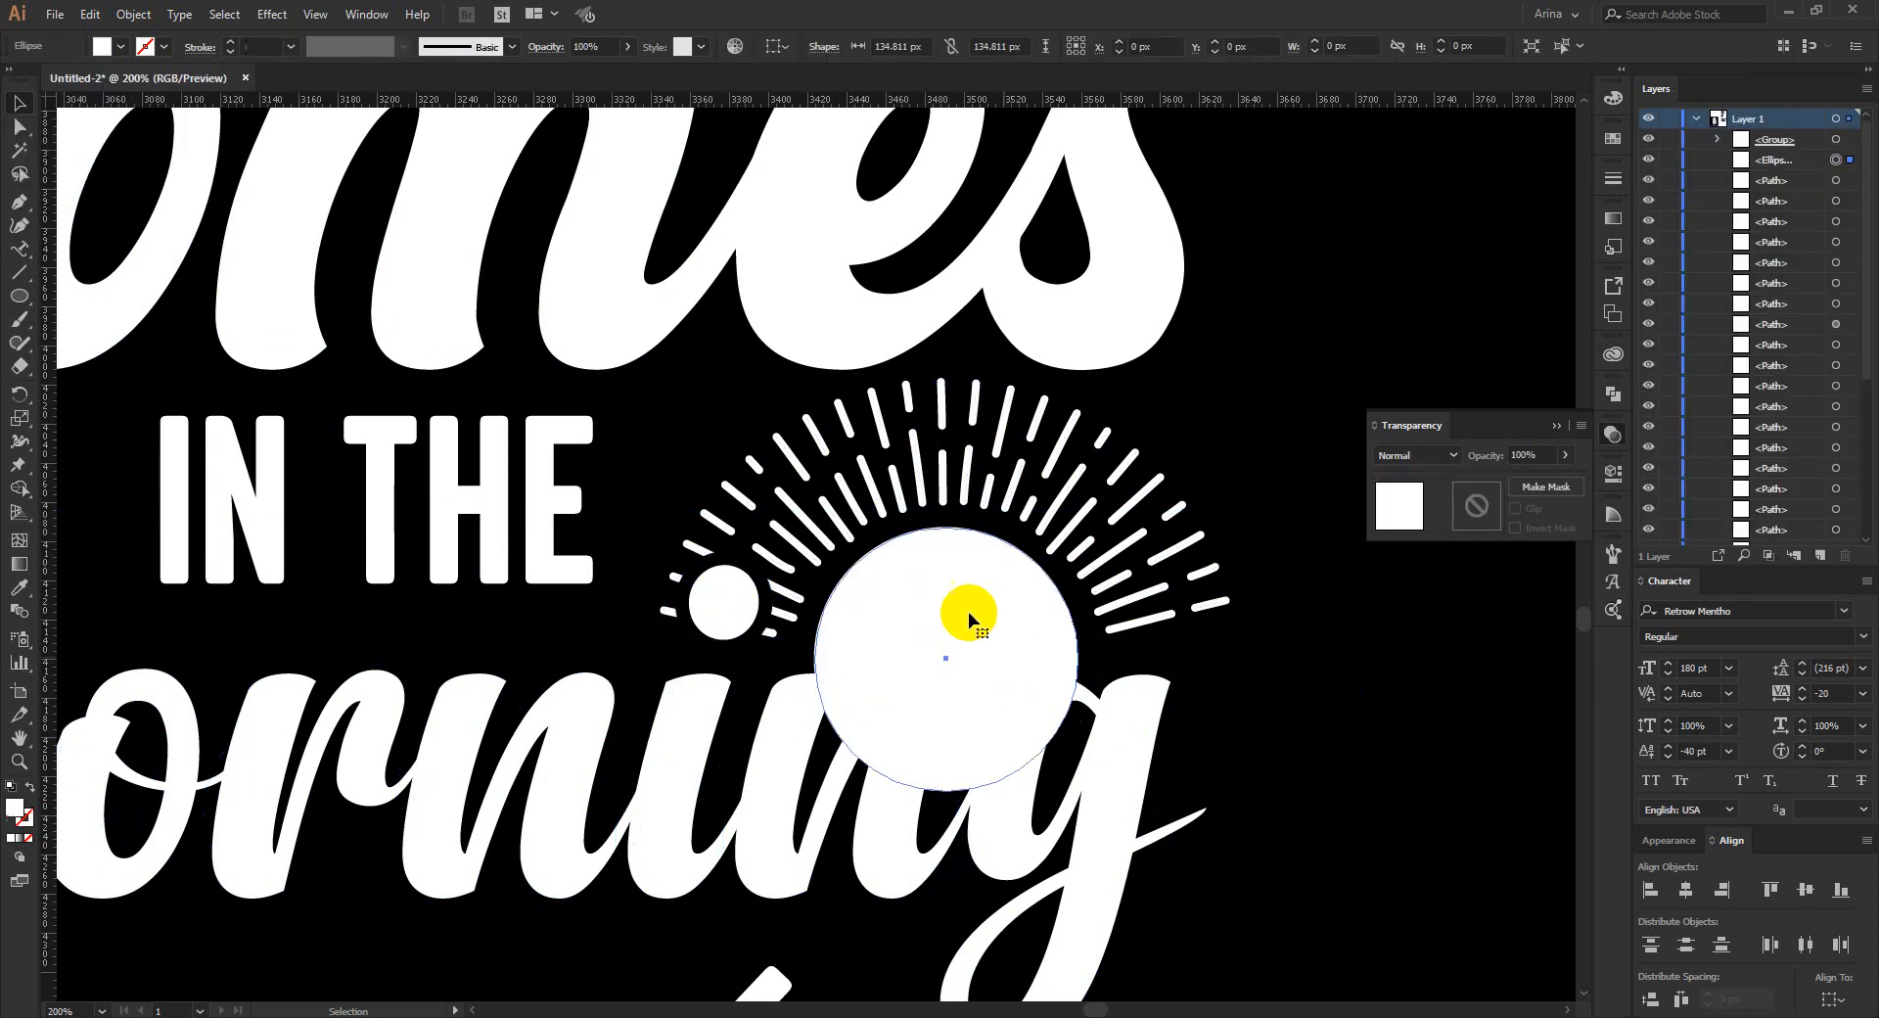
click(1510, 507)
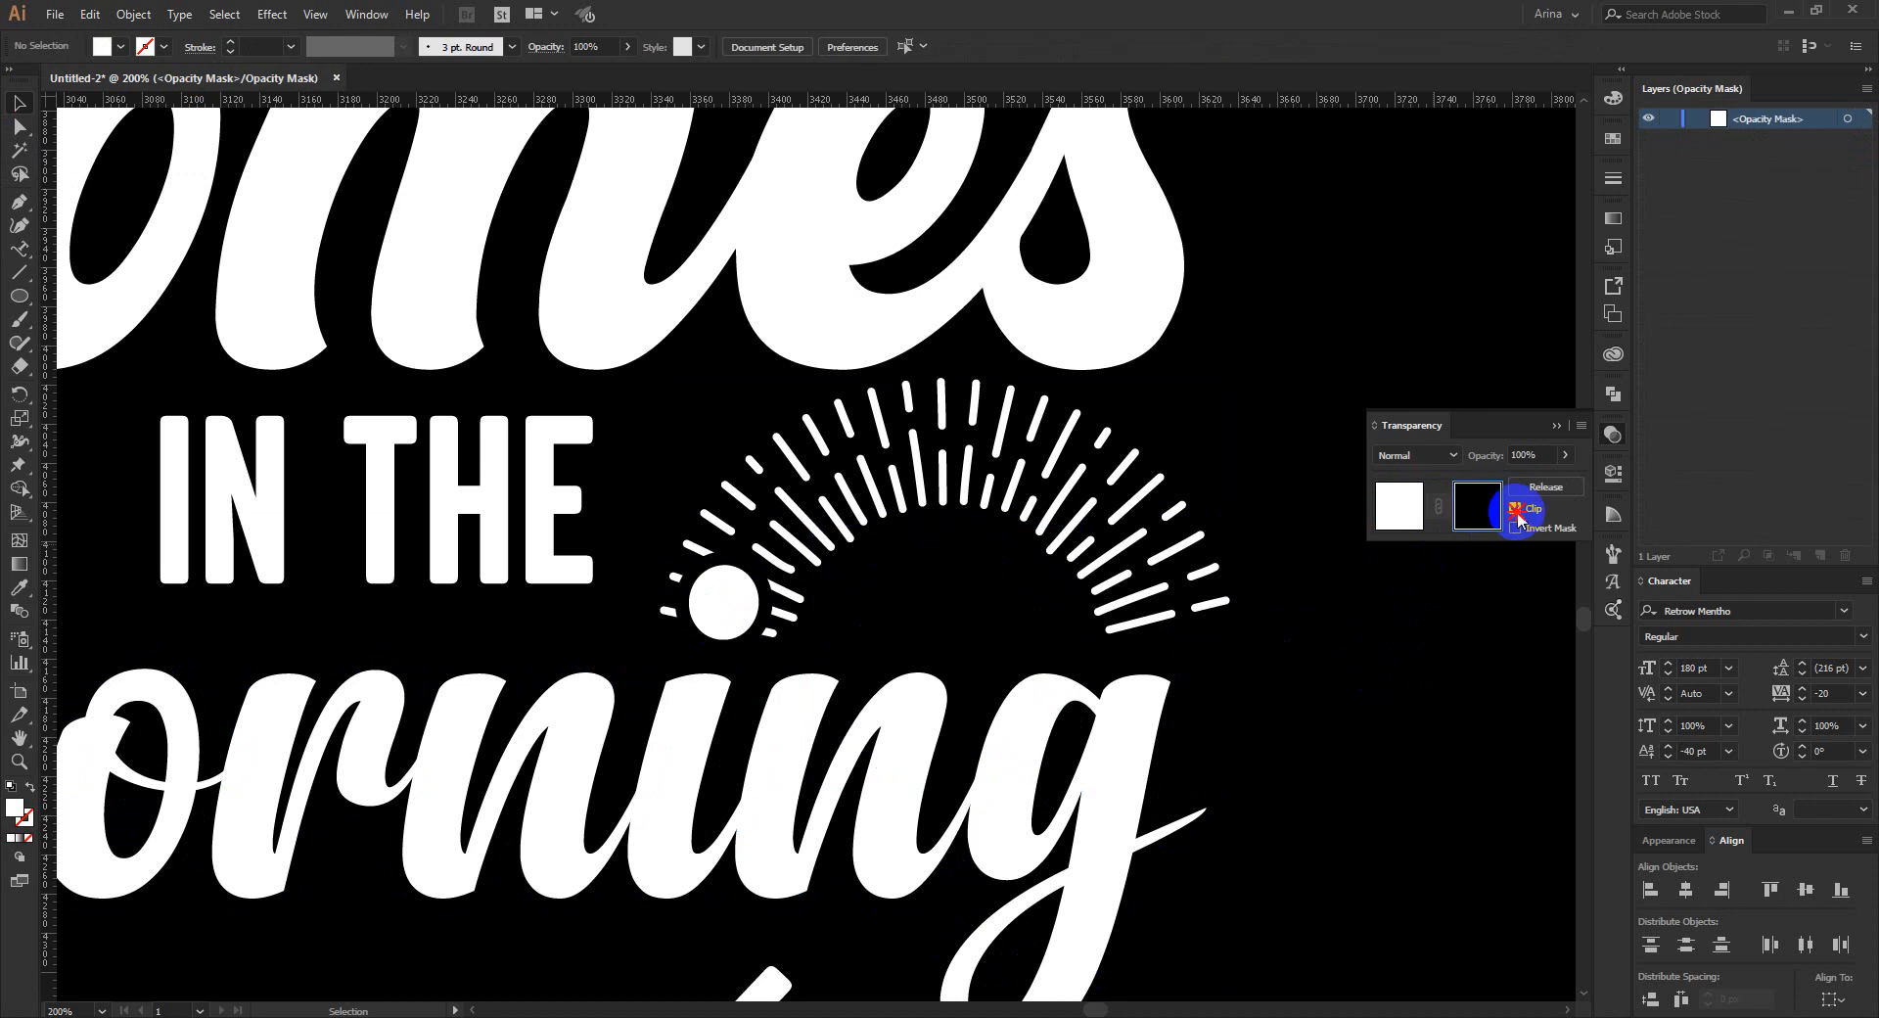
key(ctrl+f)
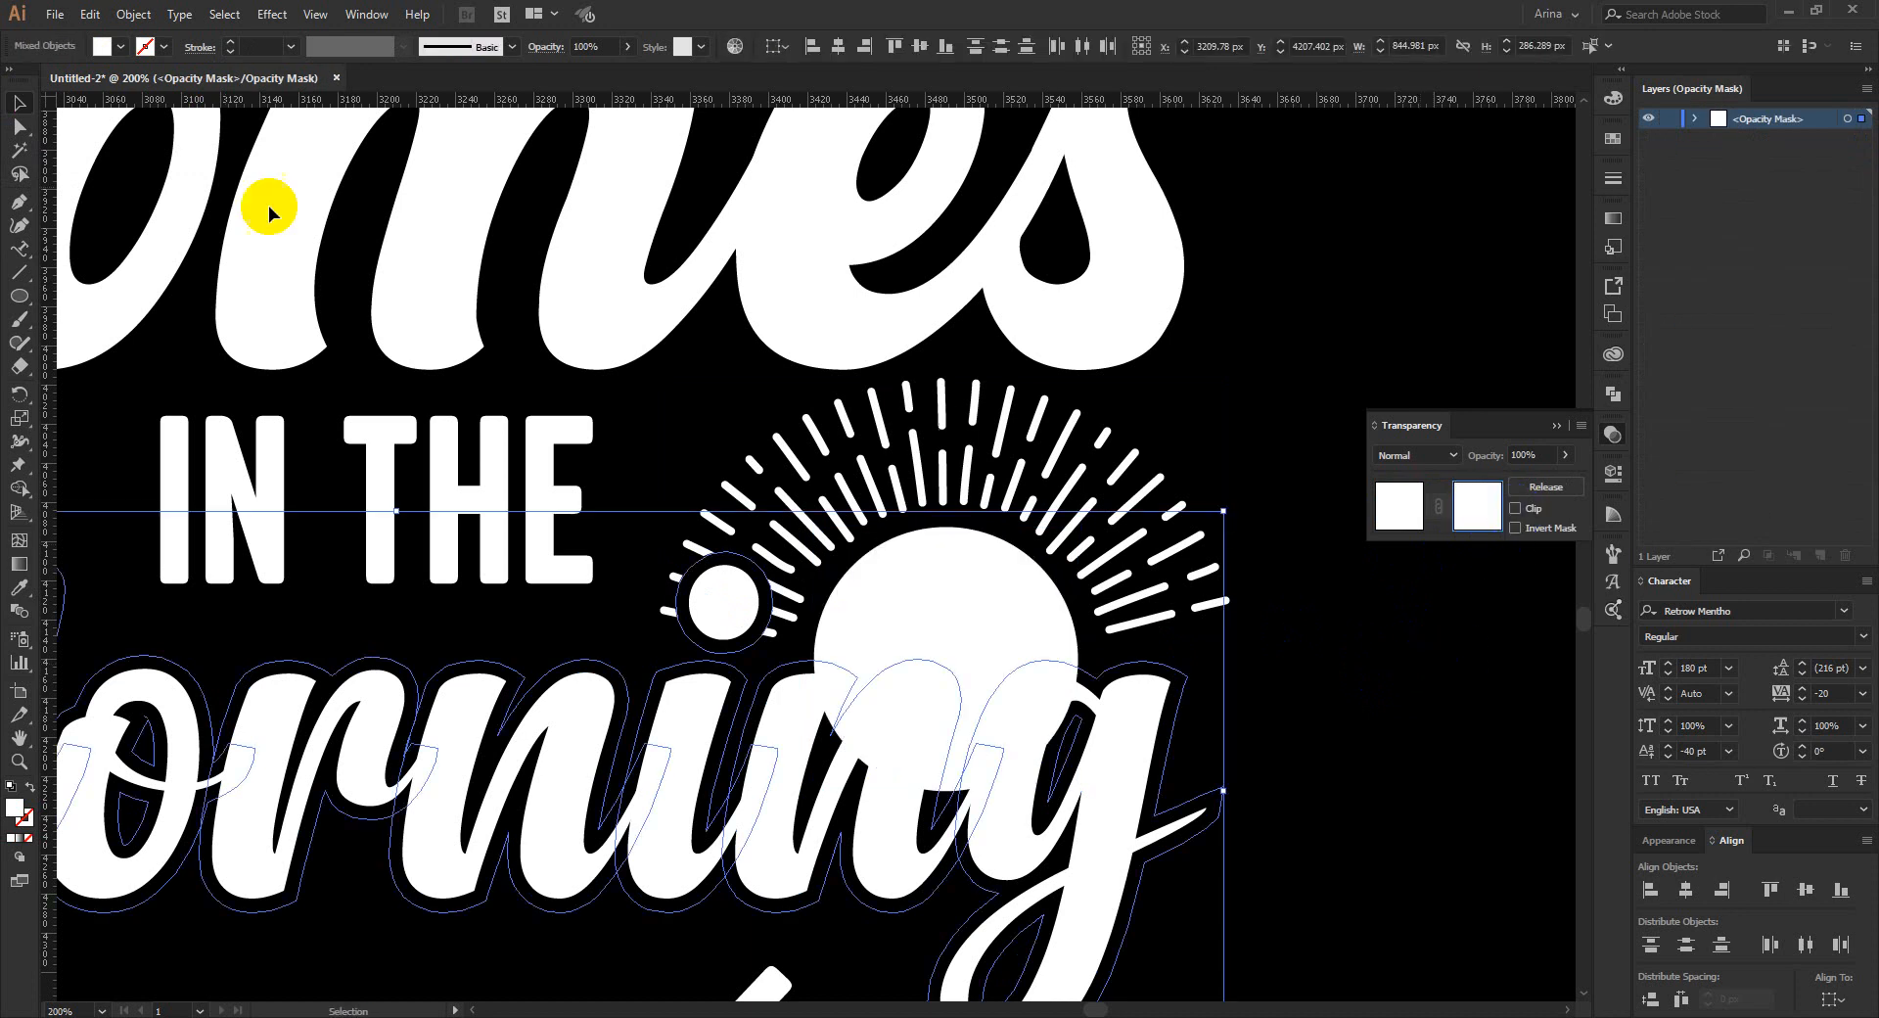
click(101, 47)
click(43, 80)
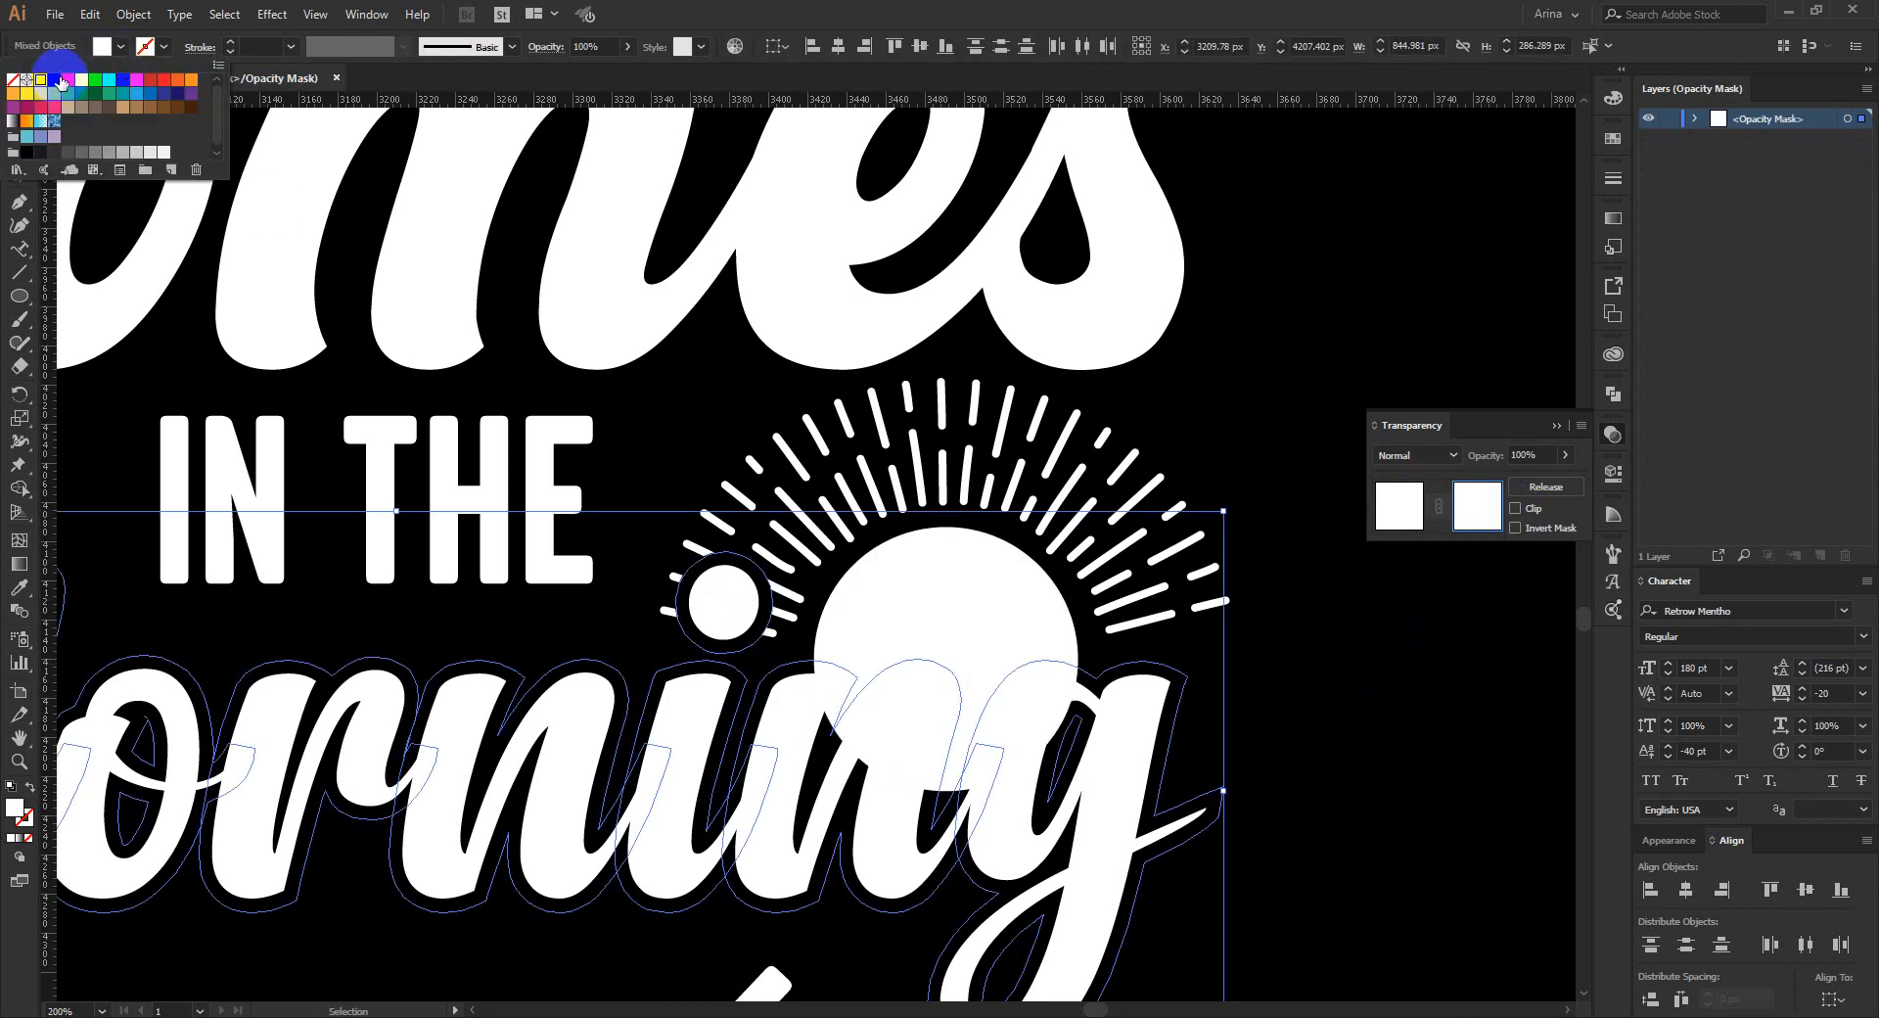
click(55, 82)
click(933, 652)
click(1392, 511)
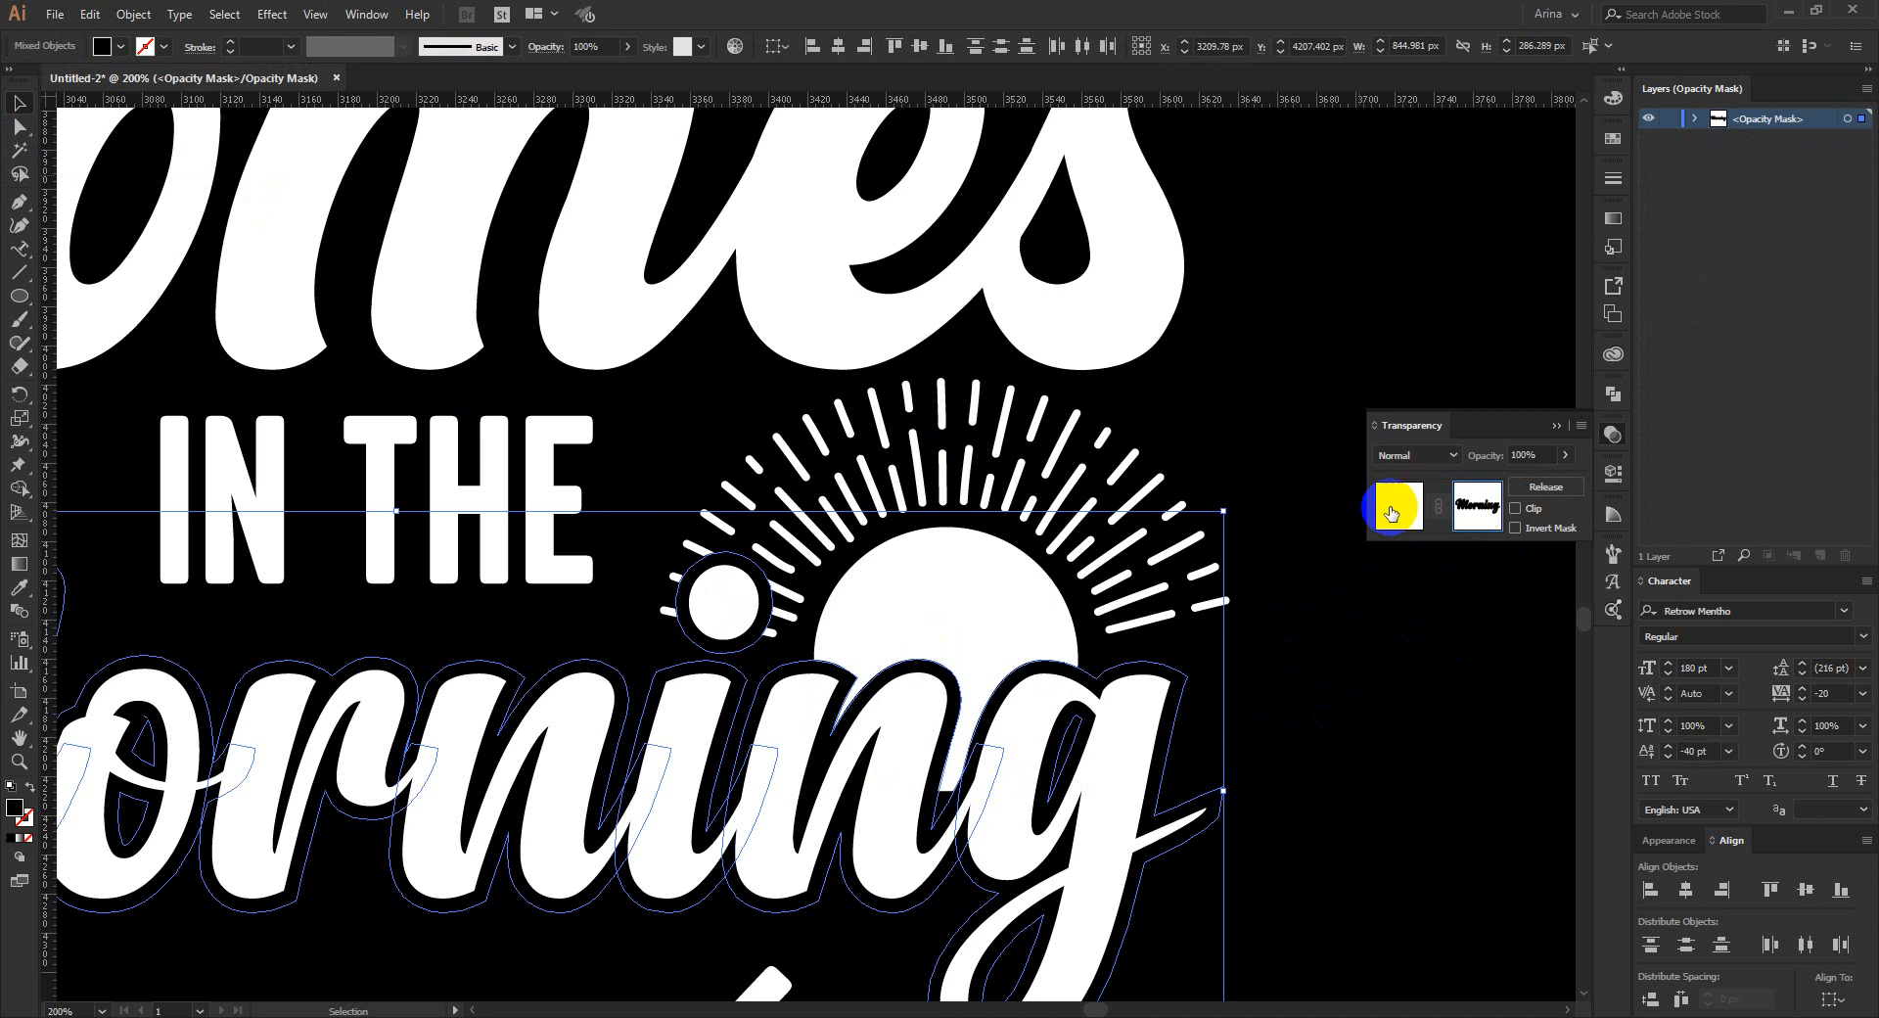
click(1366, 669)
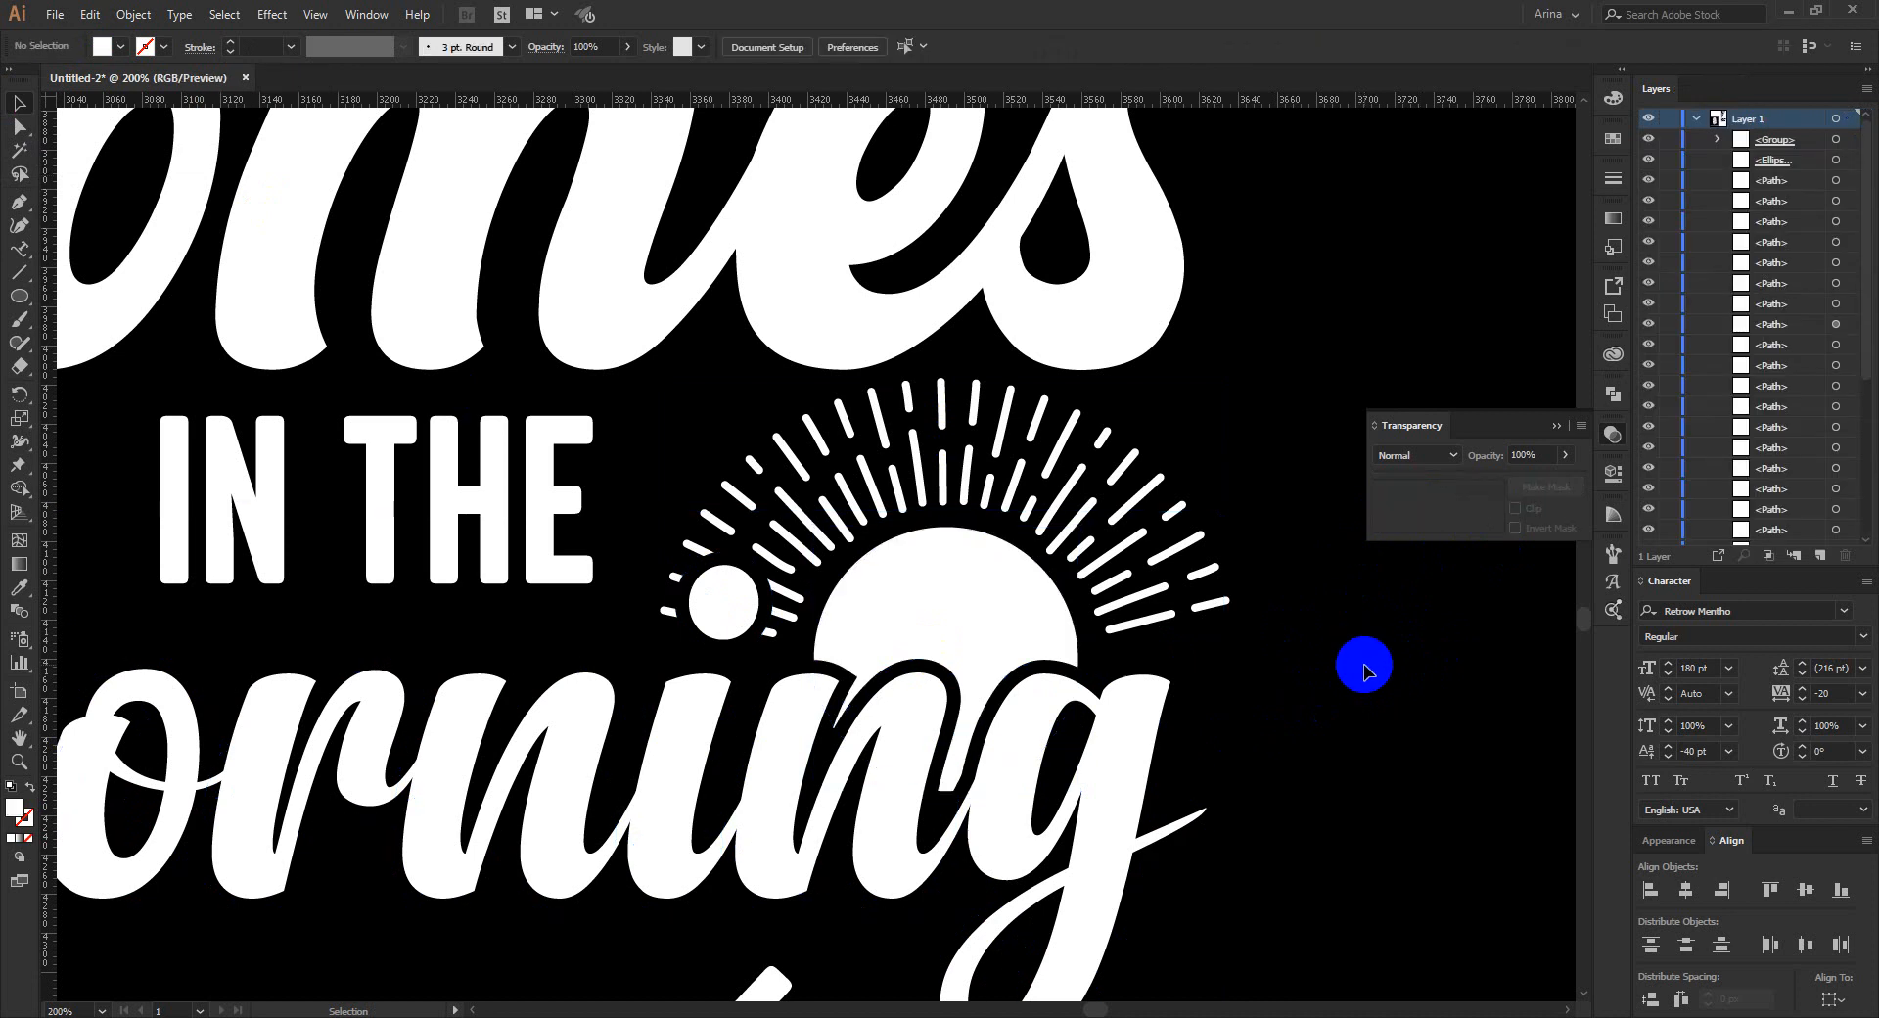
Enlarge the "IN THE" text to about 261 by 101 px and nudge it down slightly.
scroll(1279, 654, down, 1)
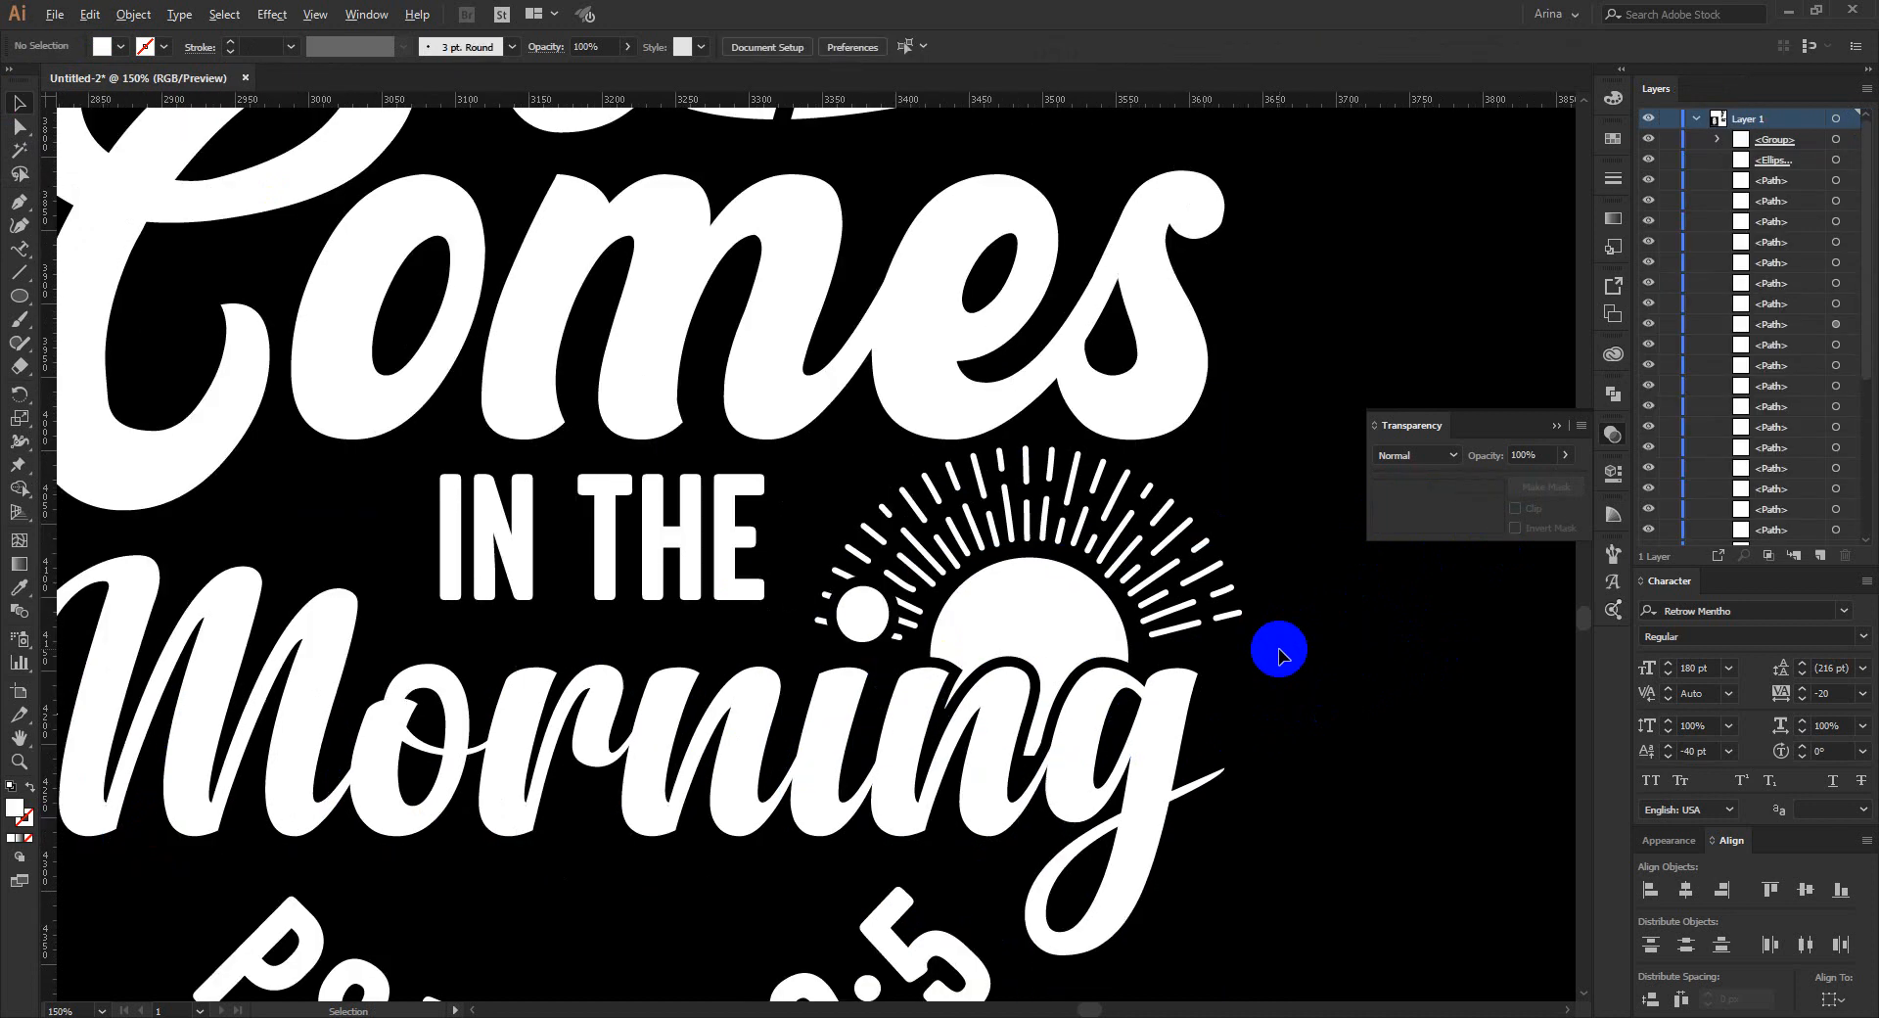
scroll(1279, 652, down, 1)
scroll(850, 620, up, 1)
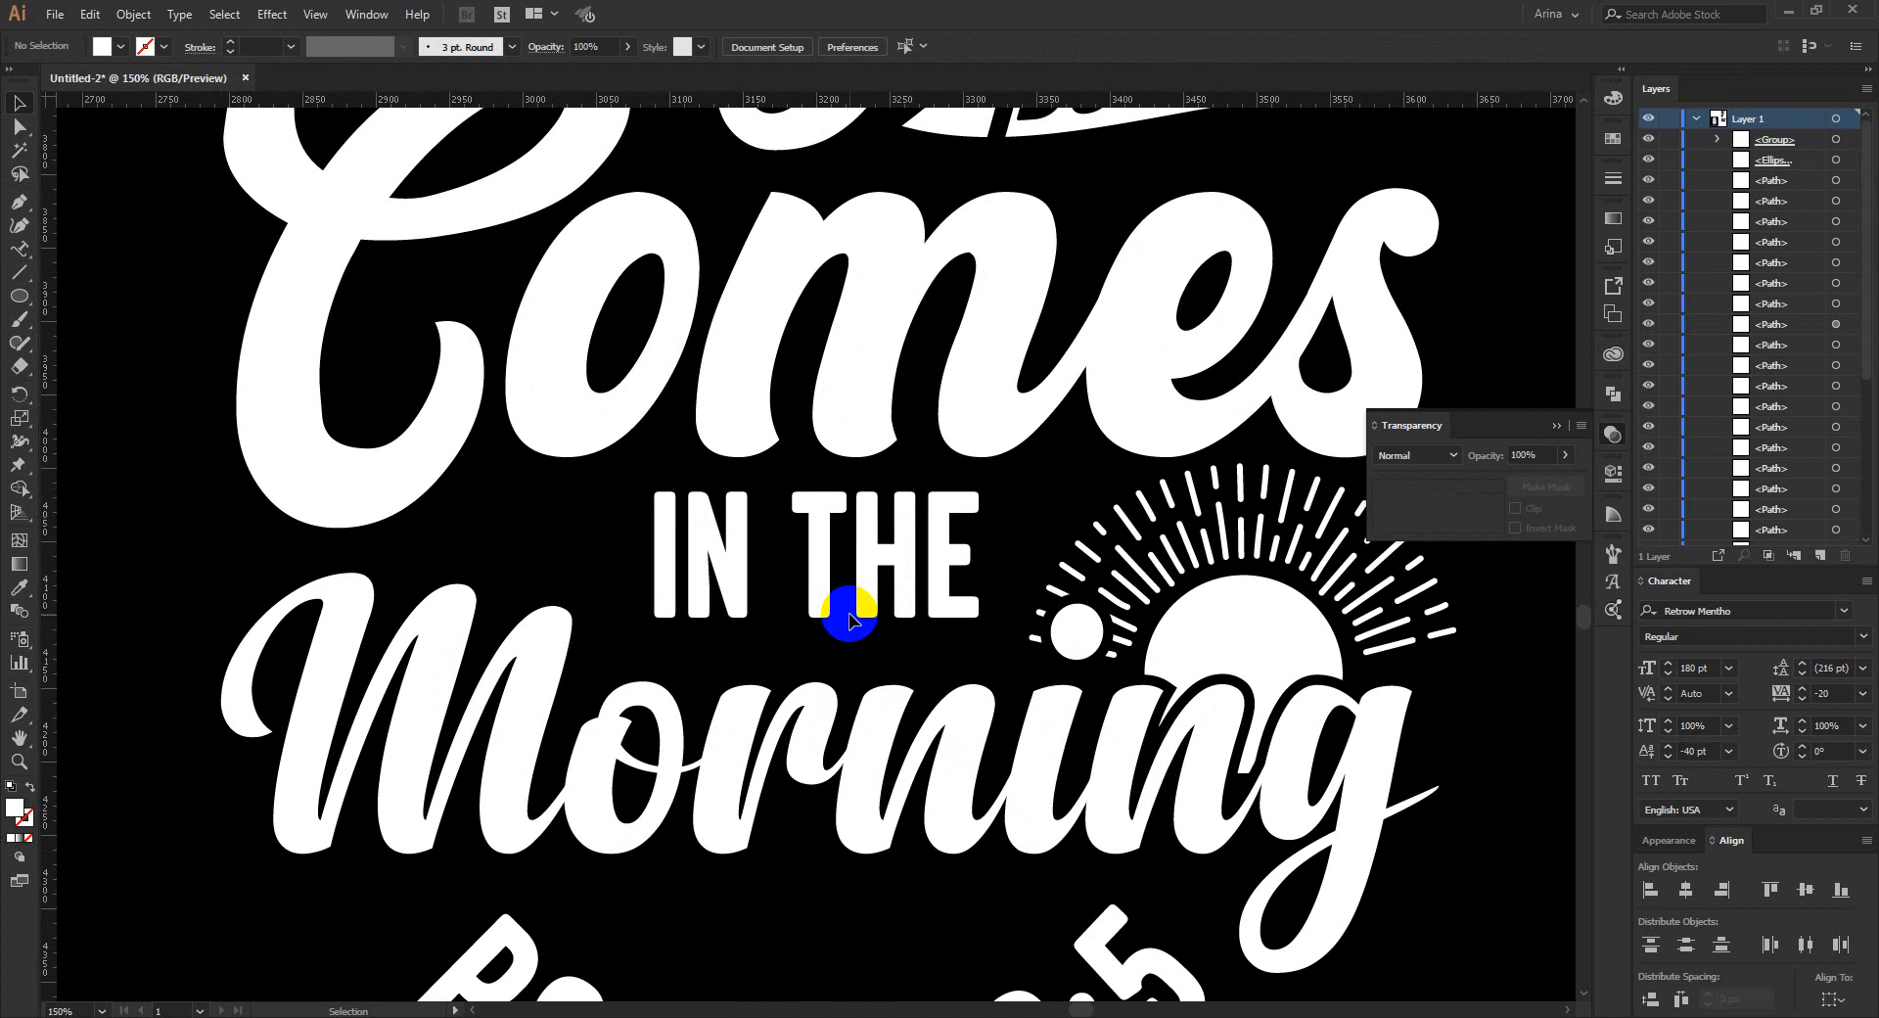
click(849, 620)
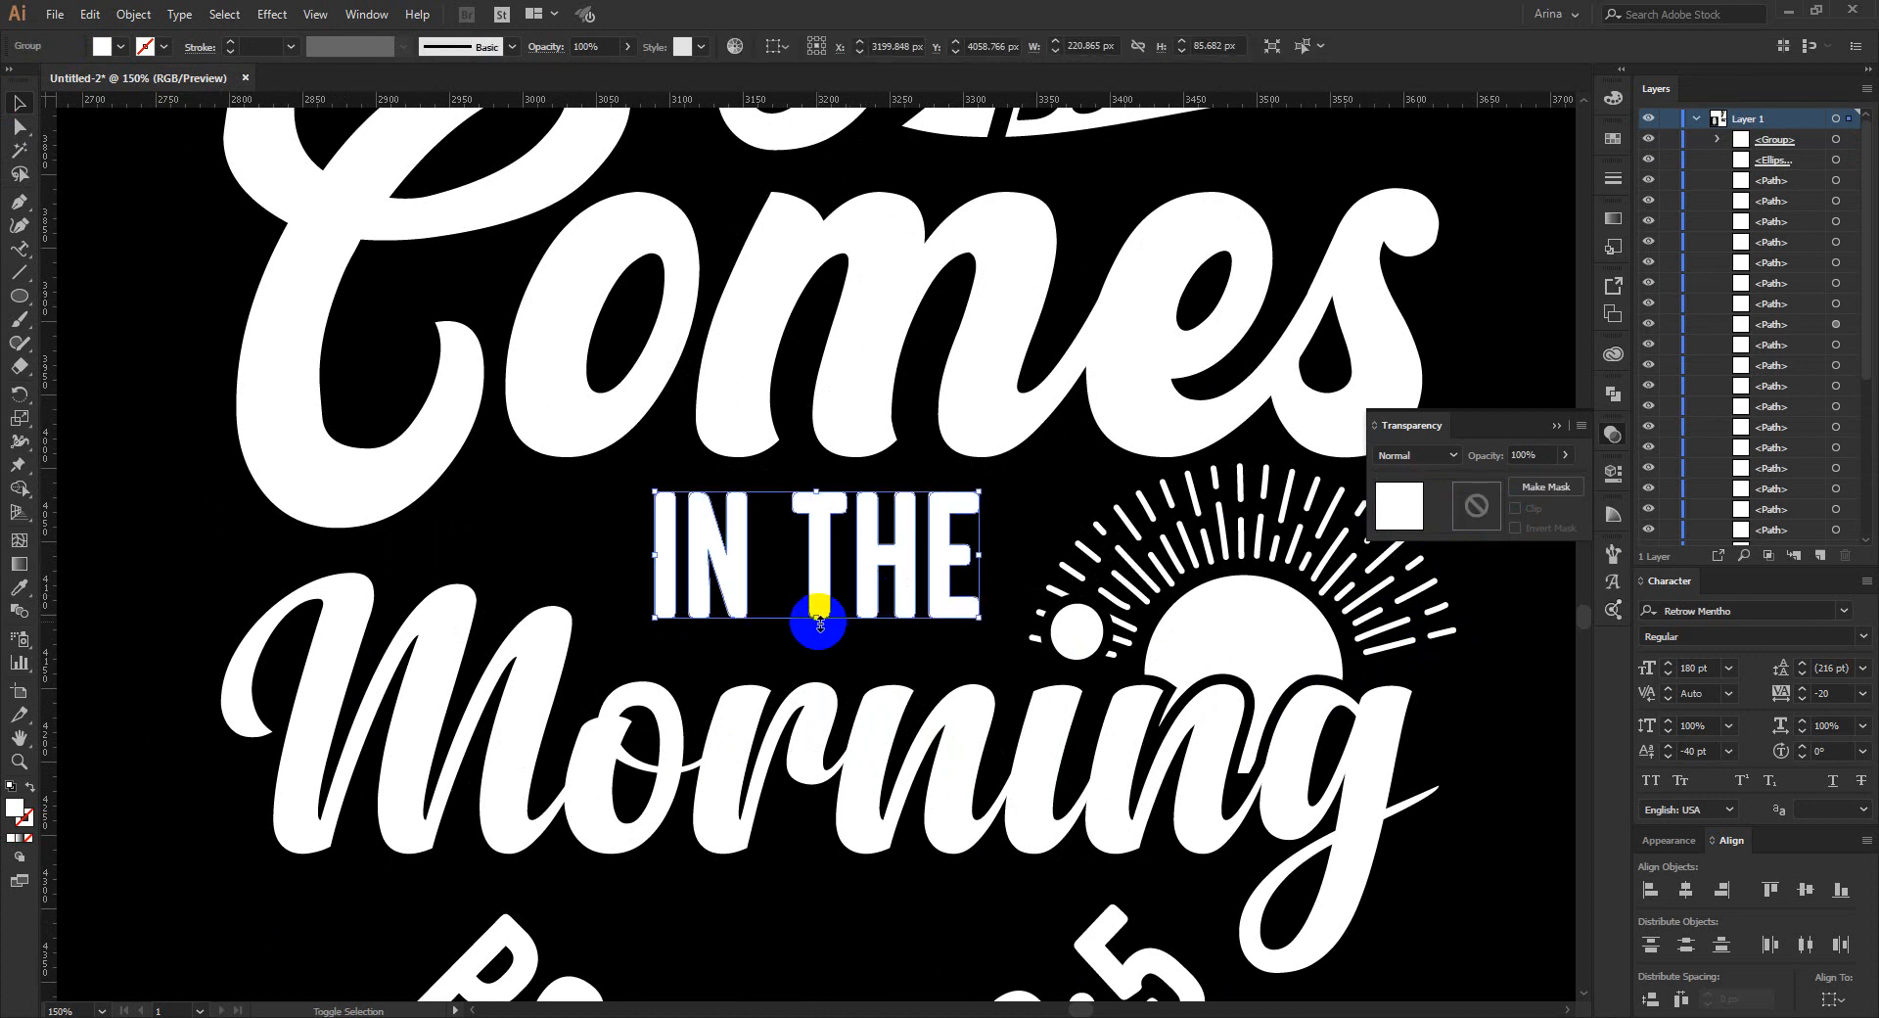
drag(820, 624, 810, 629)
key(Down)
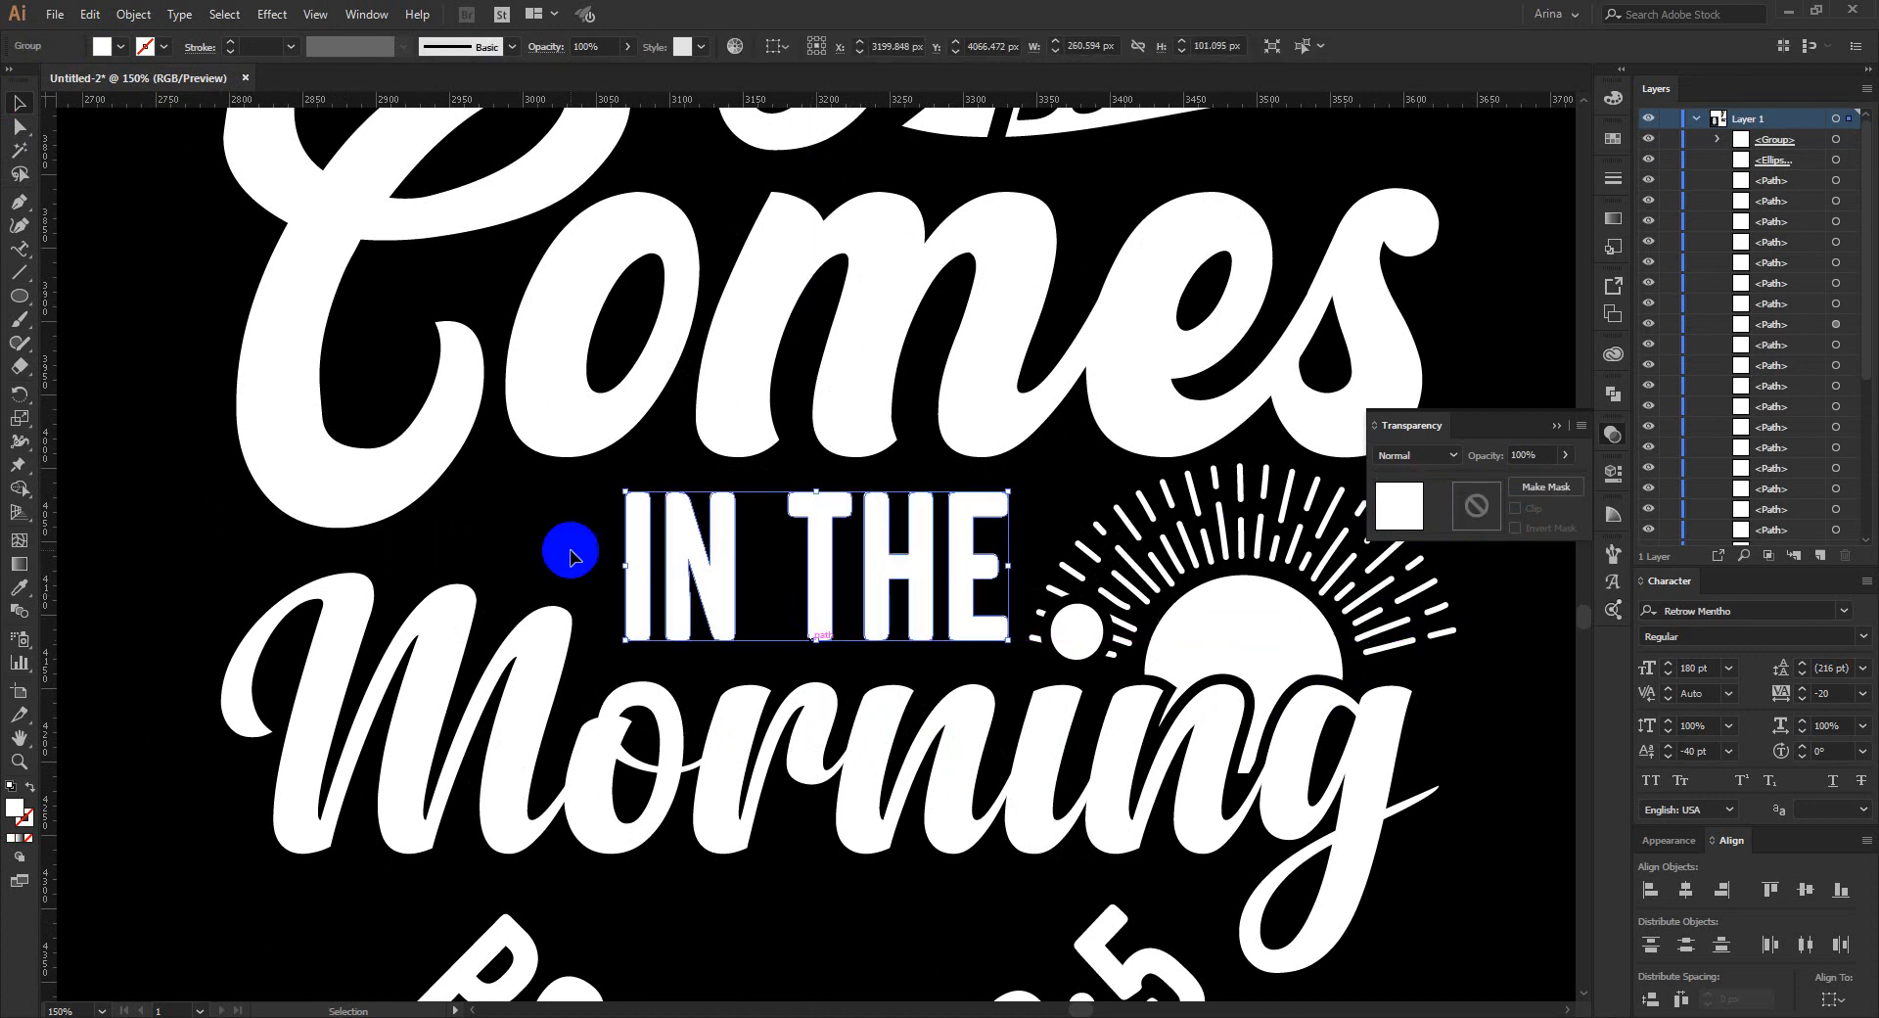
click(476, 489)
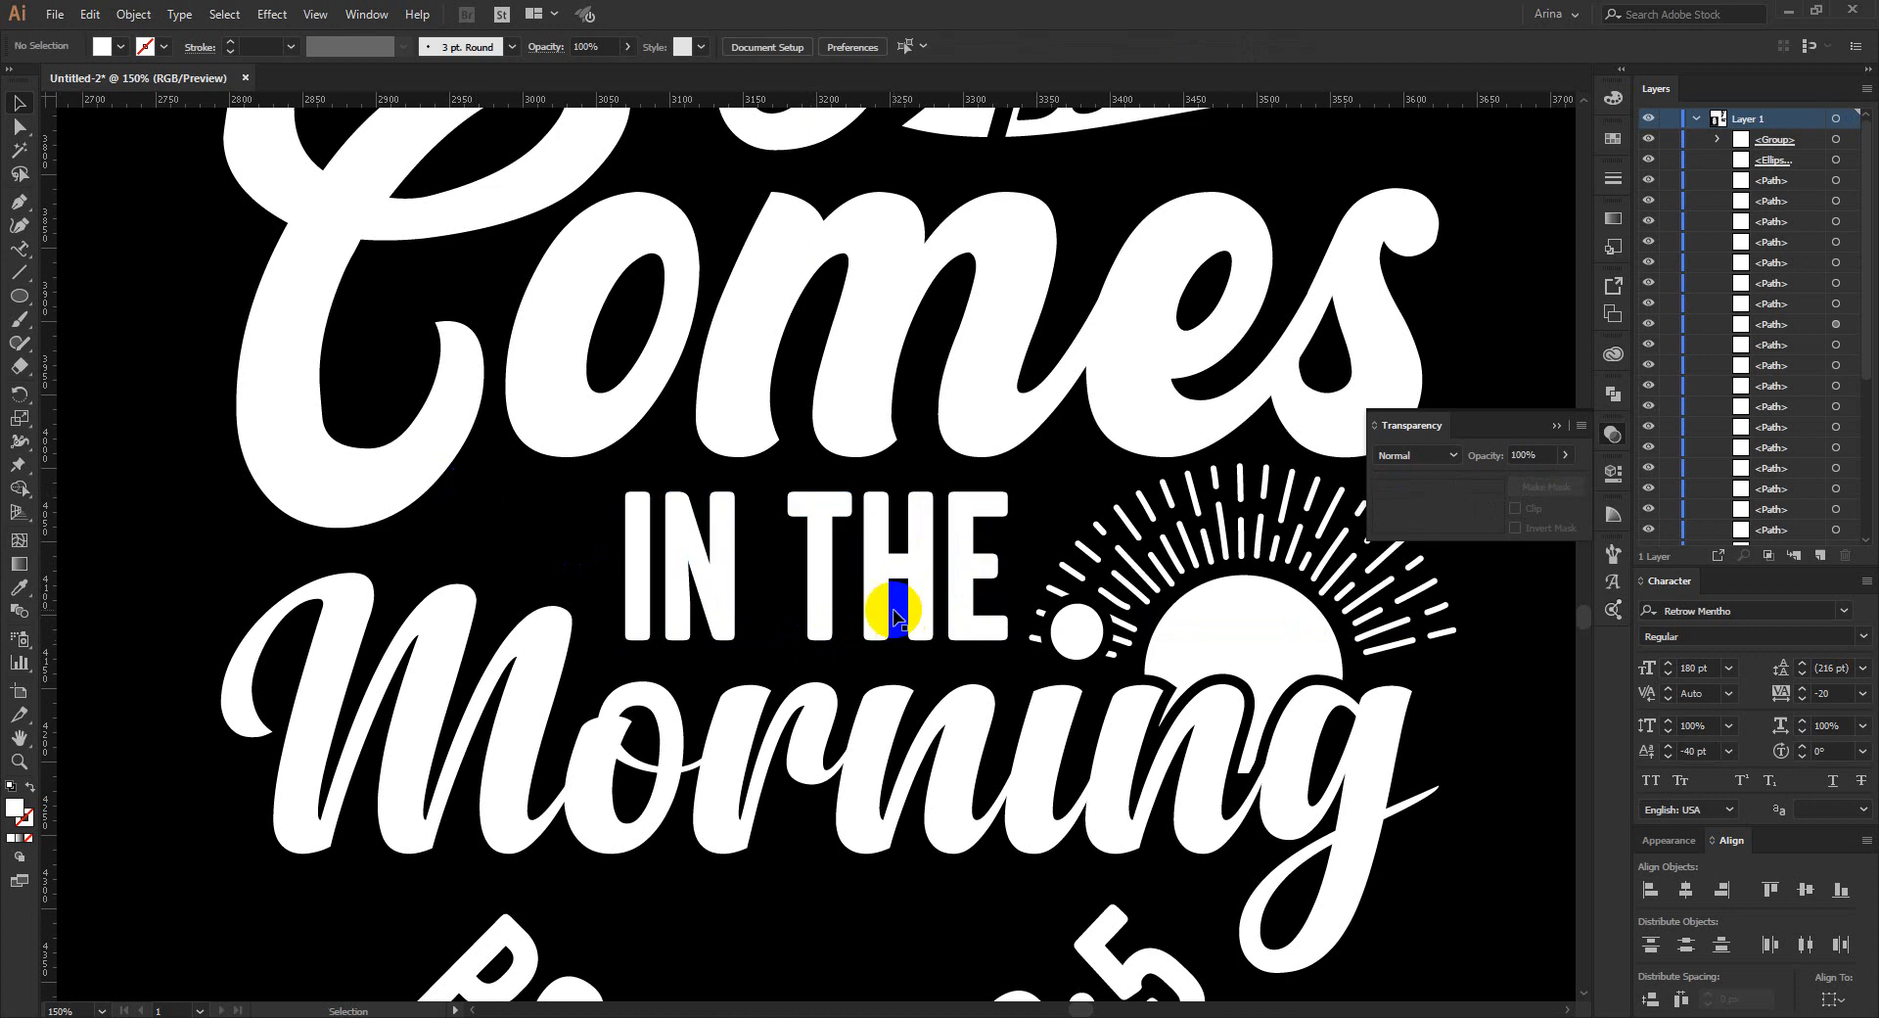
Draw a 45 px circle before "IN THE", add a horizontally shifted overlapping copy, and select both circles.
click(14, 299)
scroll(470, 528, up, 1)
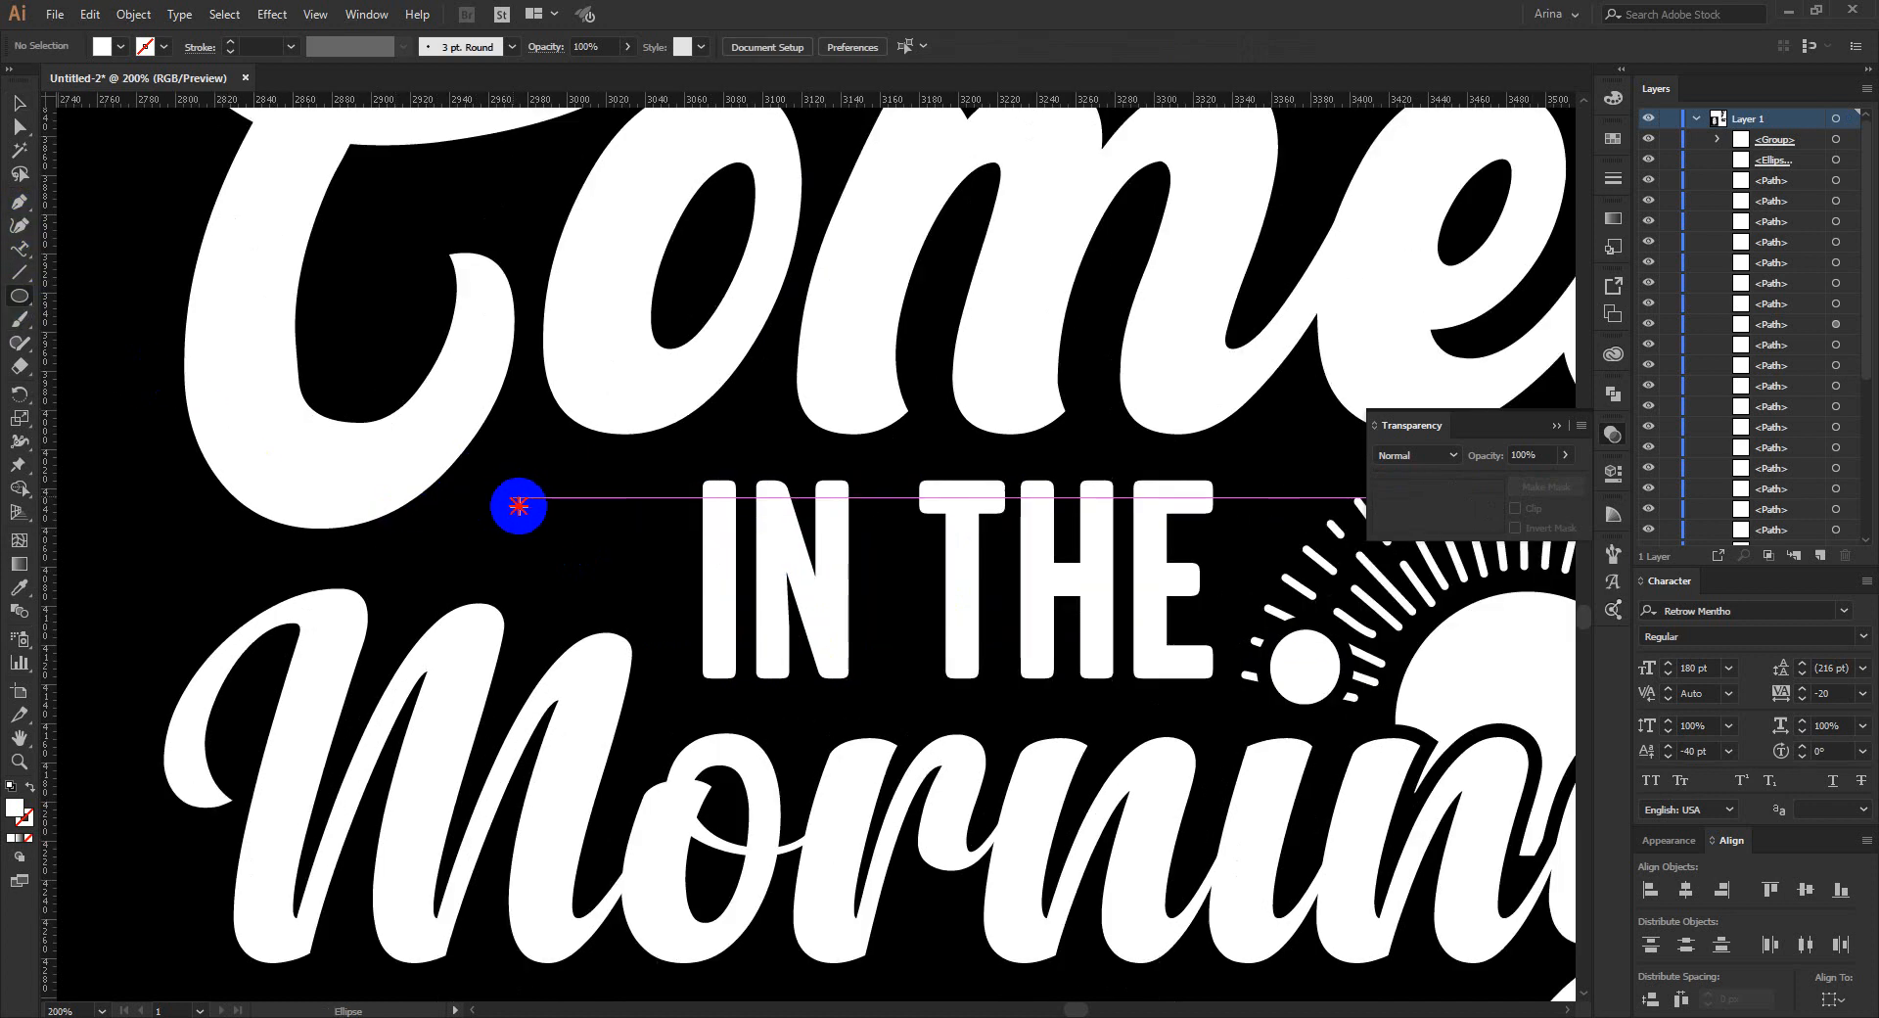
drag(514, 499, 604, 543)
scroll(474, 533, up, 2)
key(v)
shift+click(697, 578)
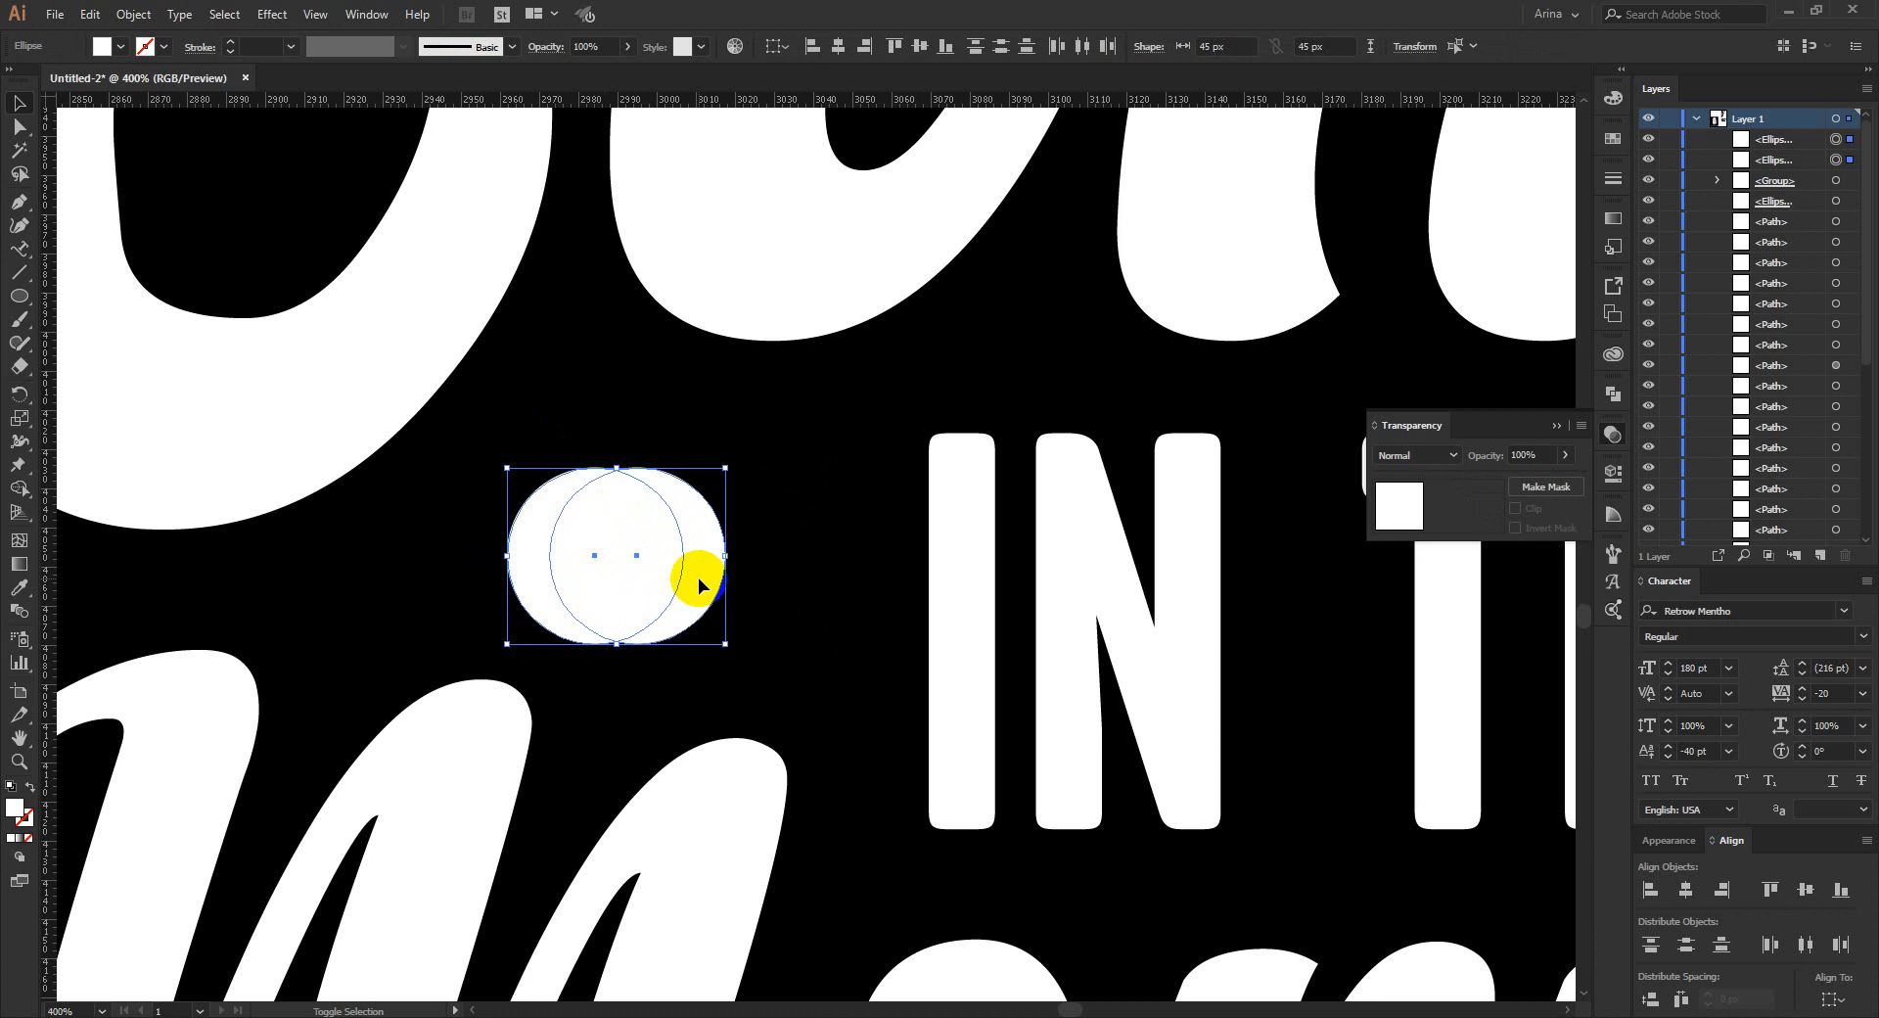
Remove one circle's area and the overlap with the Shape Builder tool, leaving a crescent, and select it.
key(shift+m)
drag(617, 569, 499, 564)
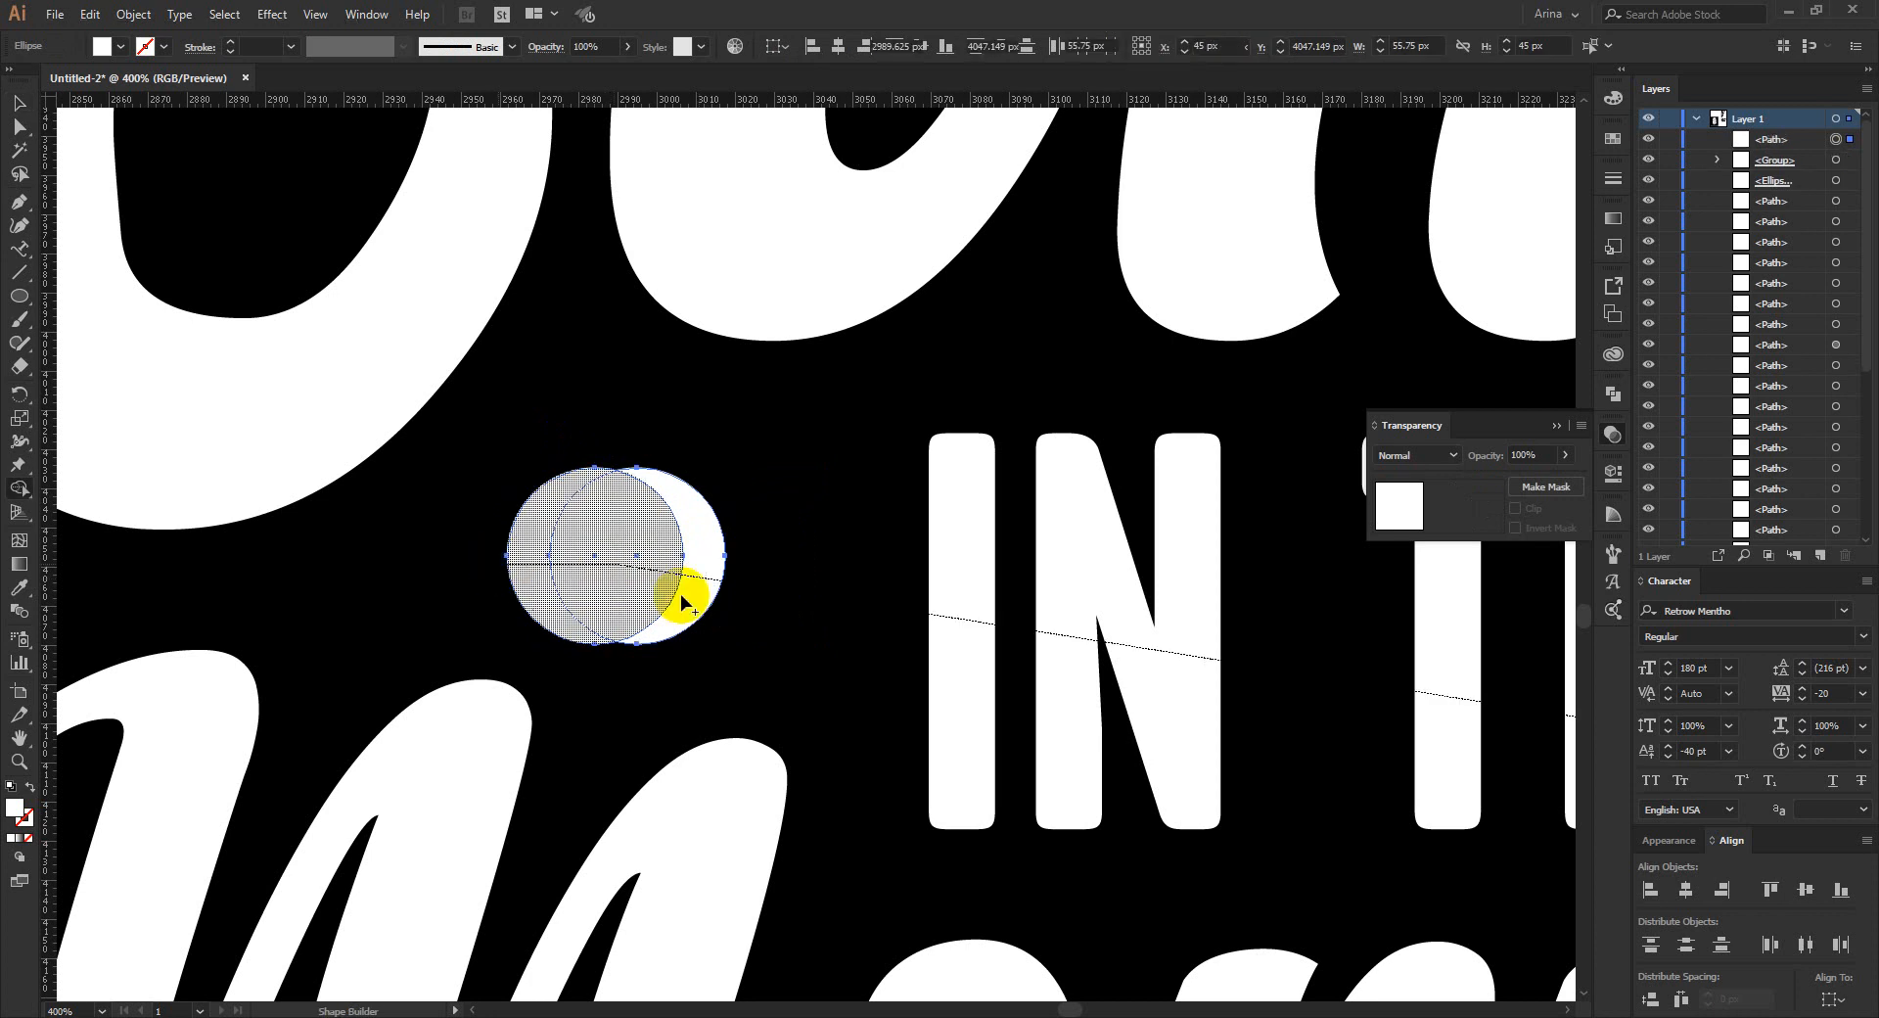
key(v)
click(705, 581)
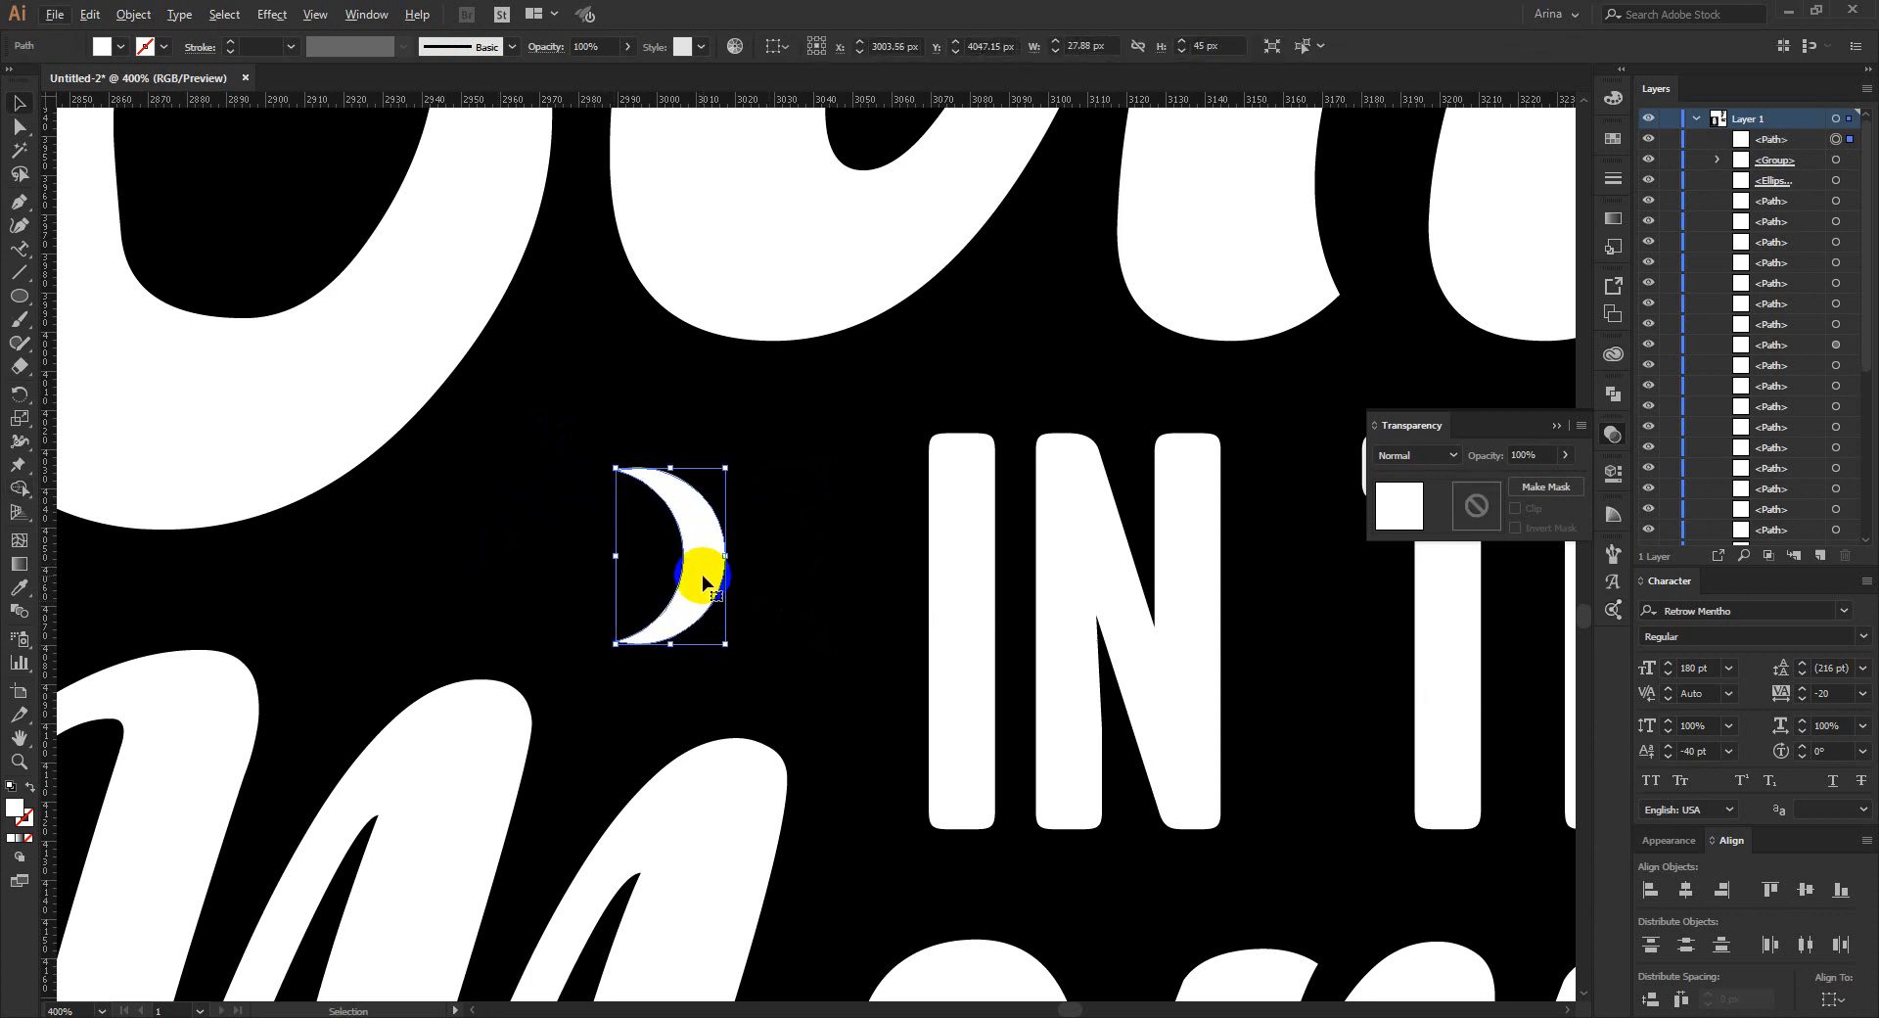
Create a copy of the crescent facing the opposite way.
right_click(703, 582)
mouse_move(809, 867)
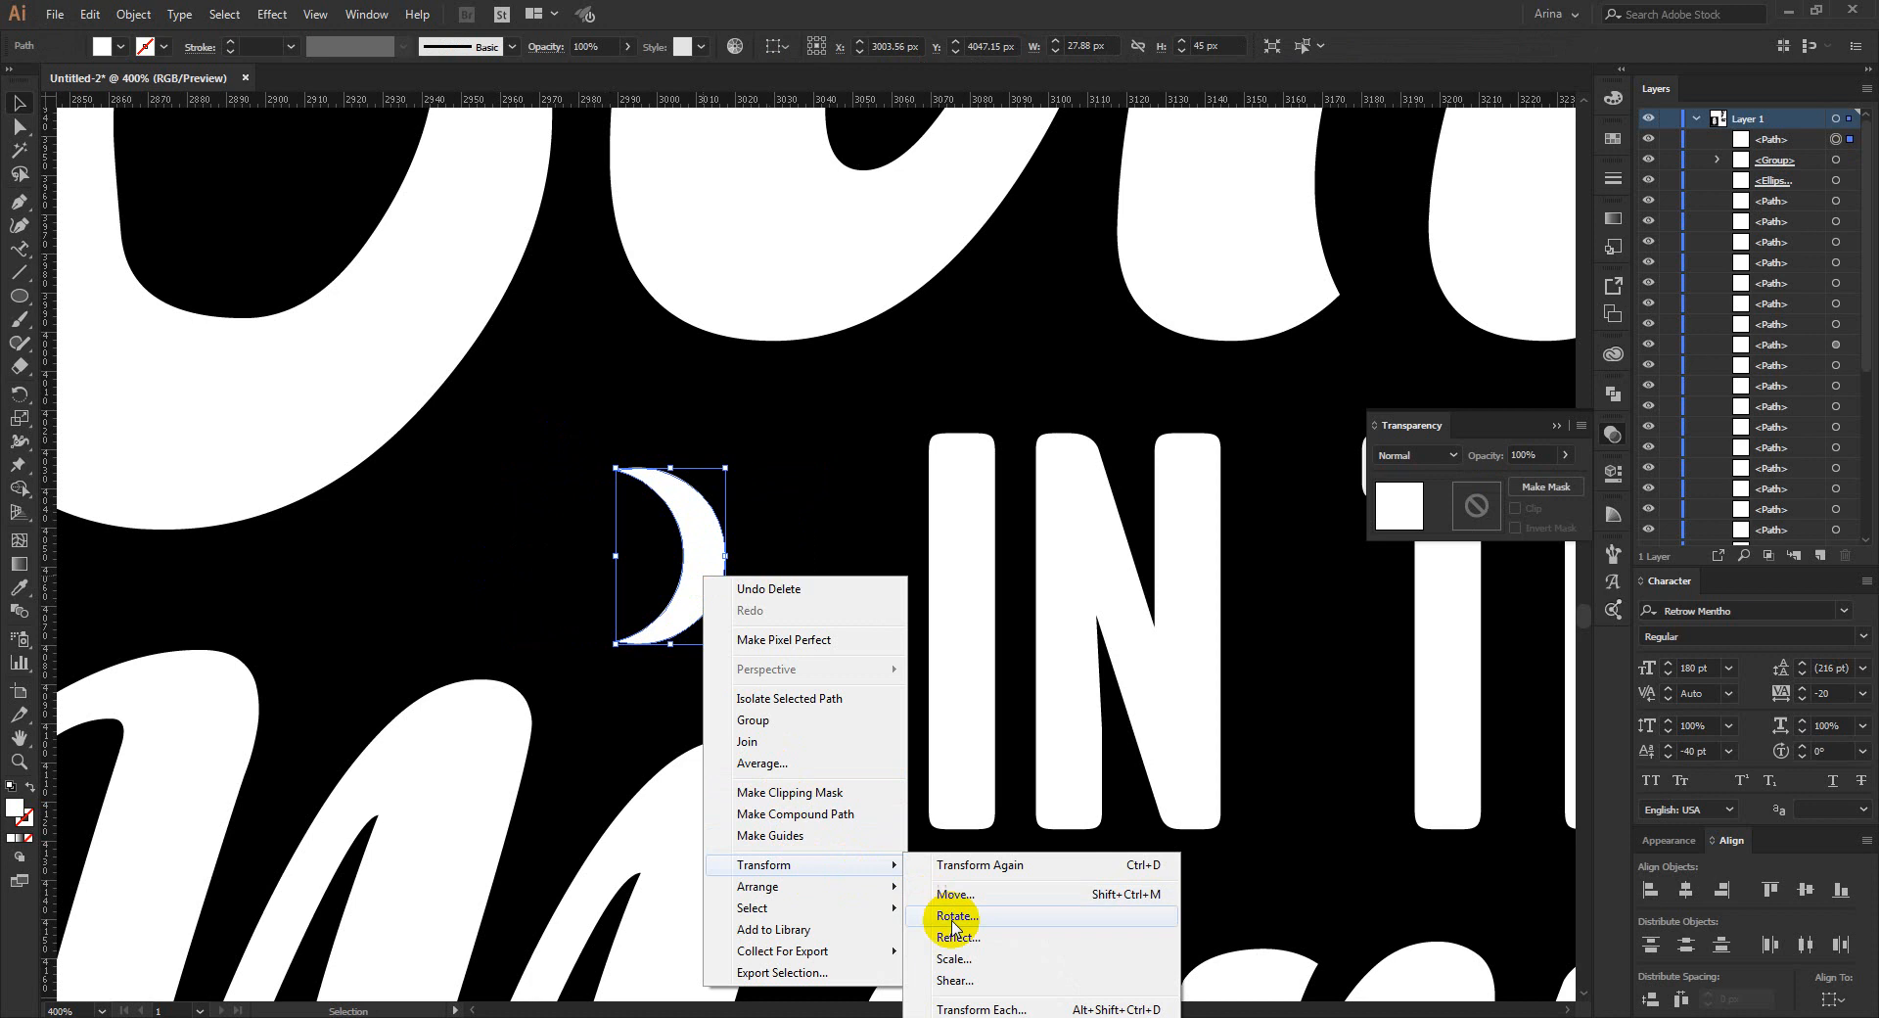
click(955, 917)
click(1141, 511)
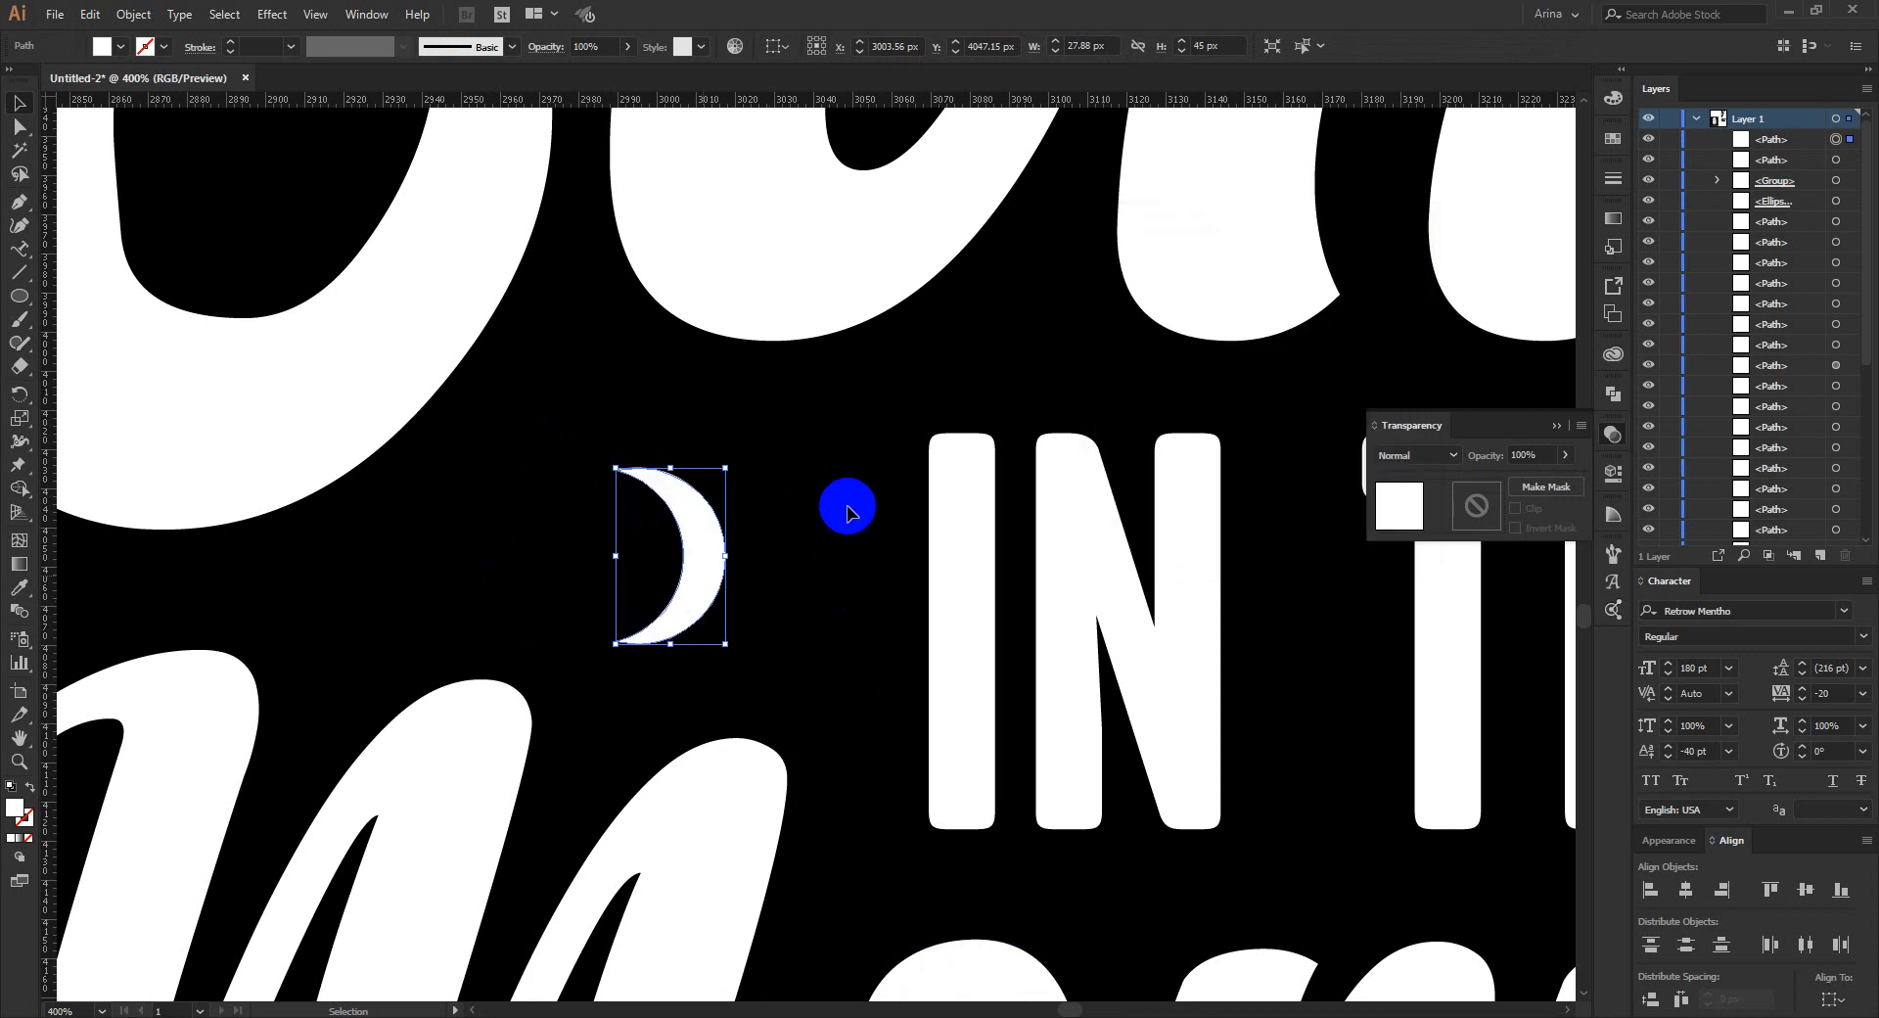
Shift the flipped crescent copy about 12 px to the right so the two crescents overlap back to back.
key(Right)
key(Right)
key(Right)
key(Right)
key(Right)
key(Right)
key(Right)
key(Right)
key(Right)
key(Right)
key(Right)
key(Right)
key(Right)
key(Right)
key(Right)
key(Right)
key(Right)
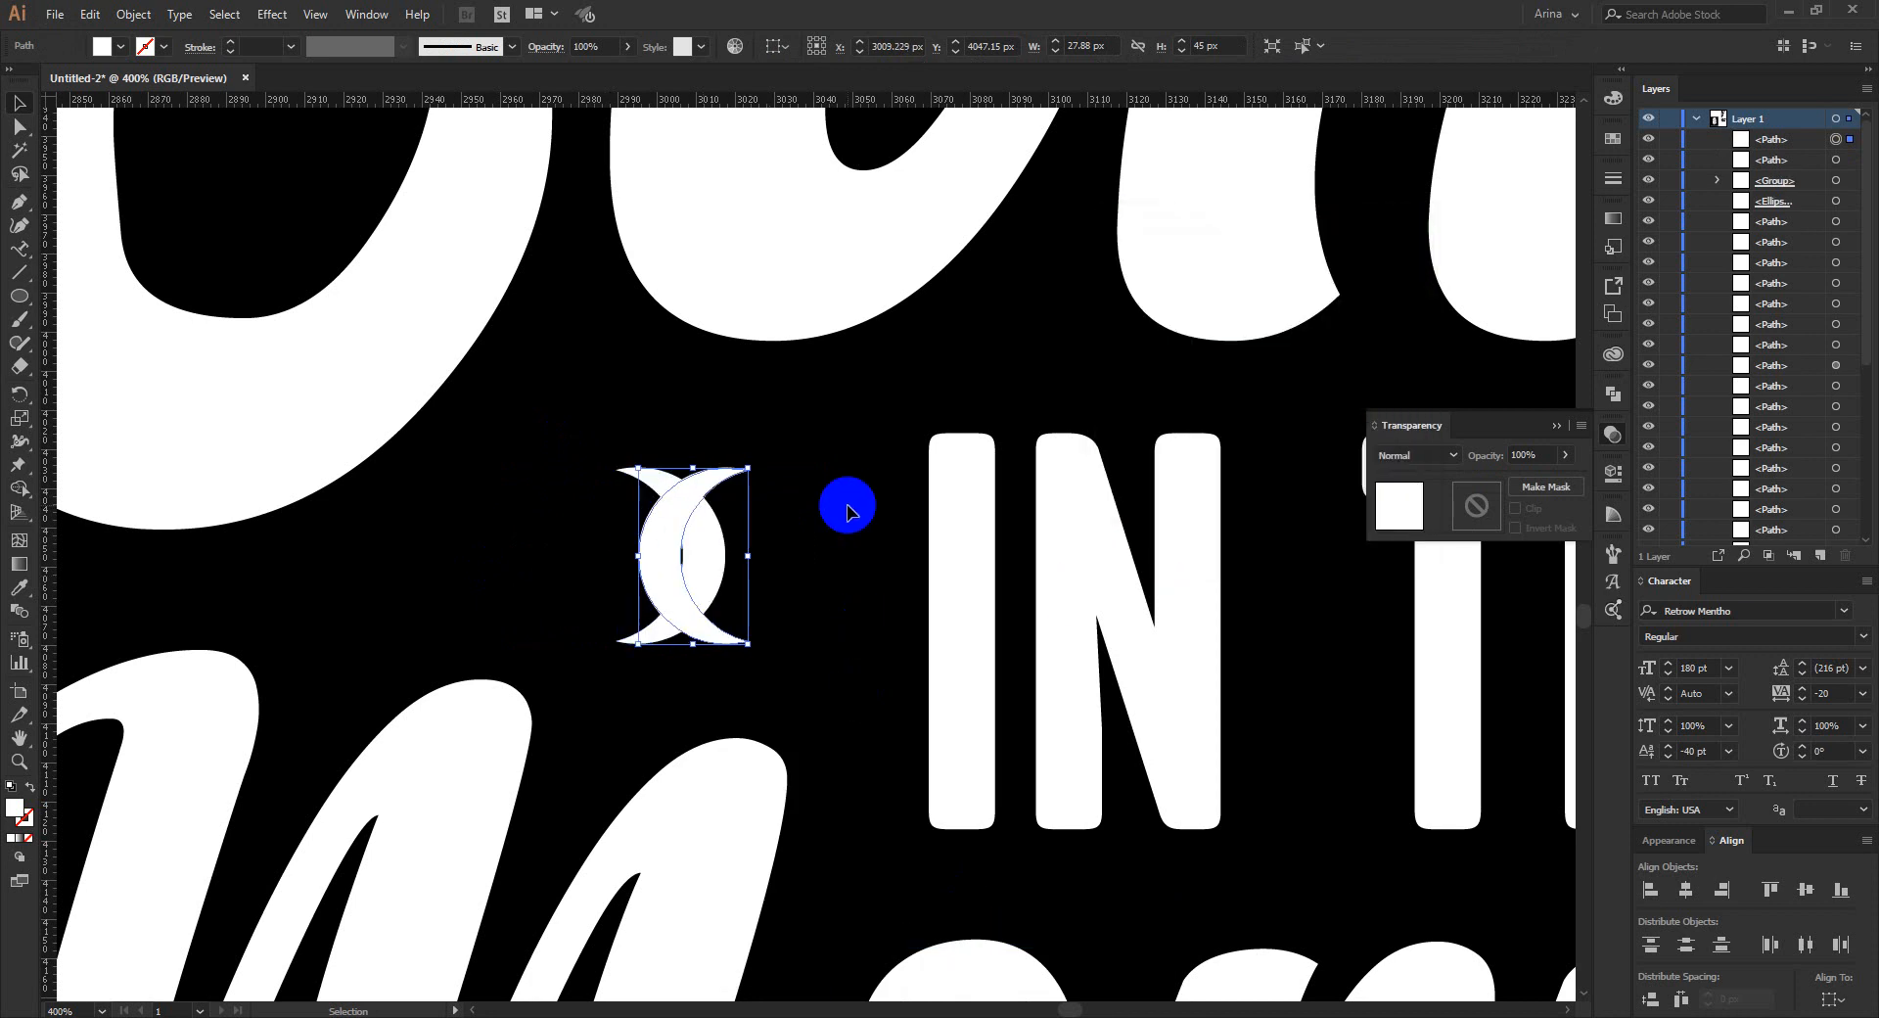
drag(722, 550, 704, 551)
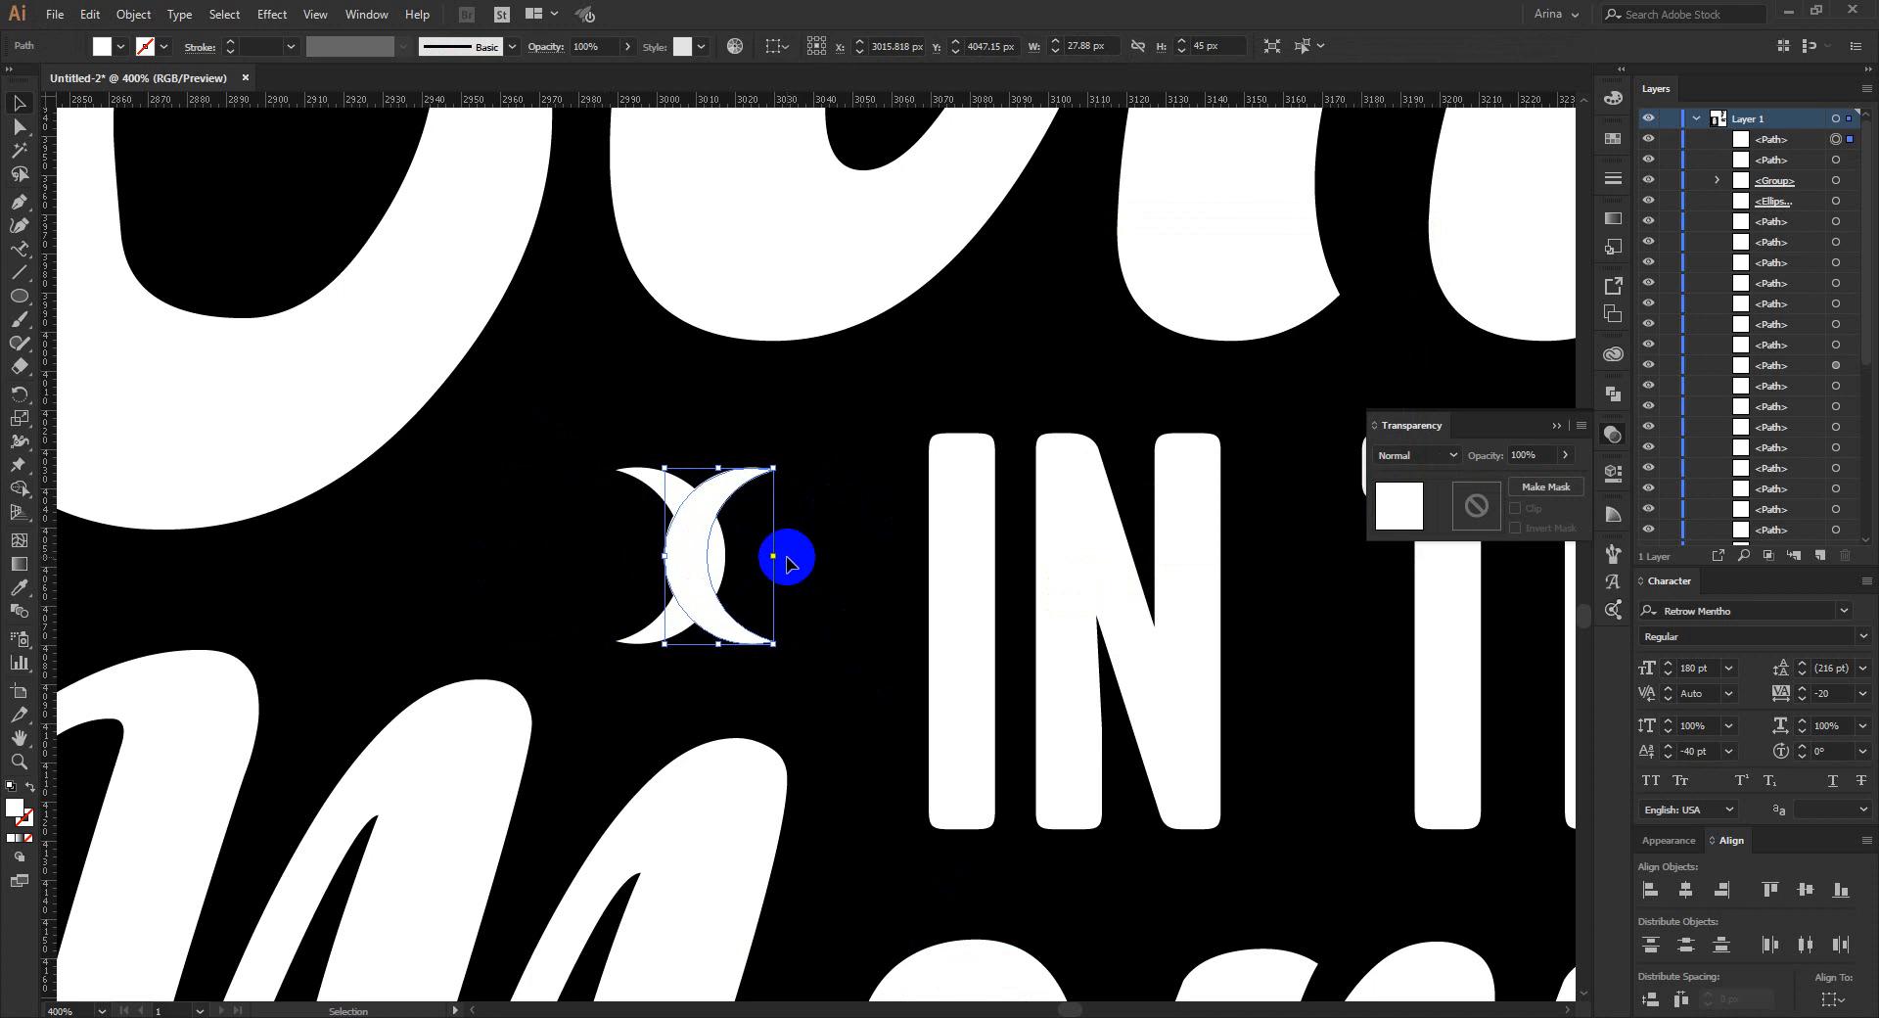
Rotate the two crescents so they cross like gull wings, then remove the parts below the crossing with the Shape Builder tool.
drag(786, 466, 565, 496)
drag(818, 614, 537, 436)
key(shift+m)
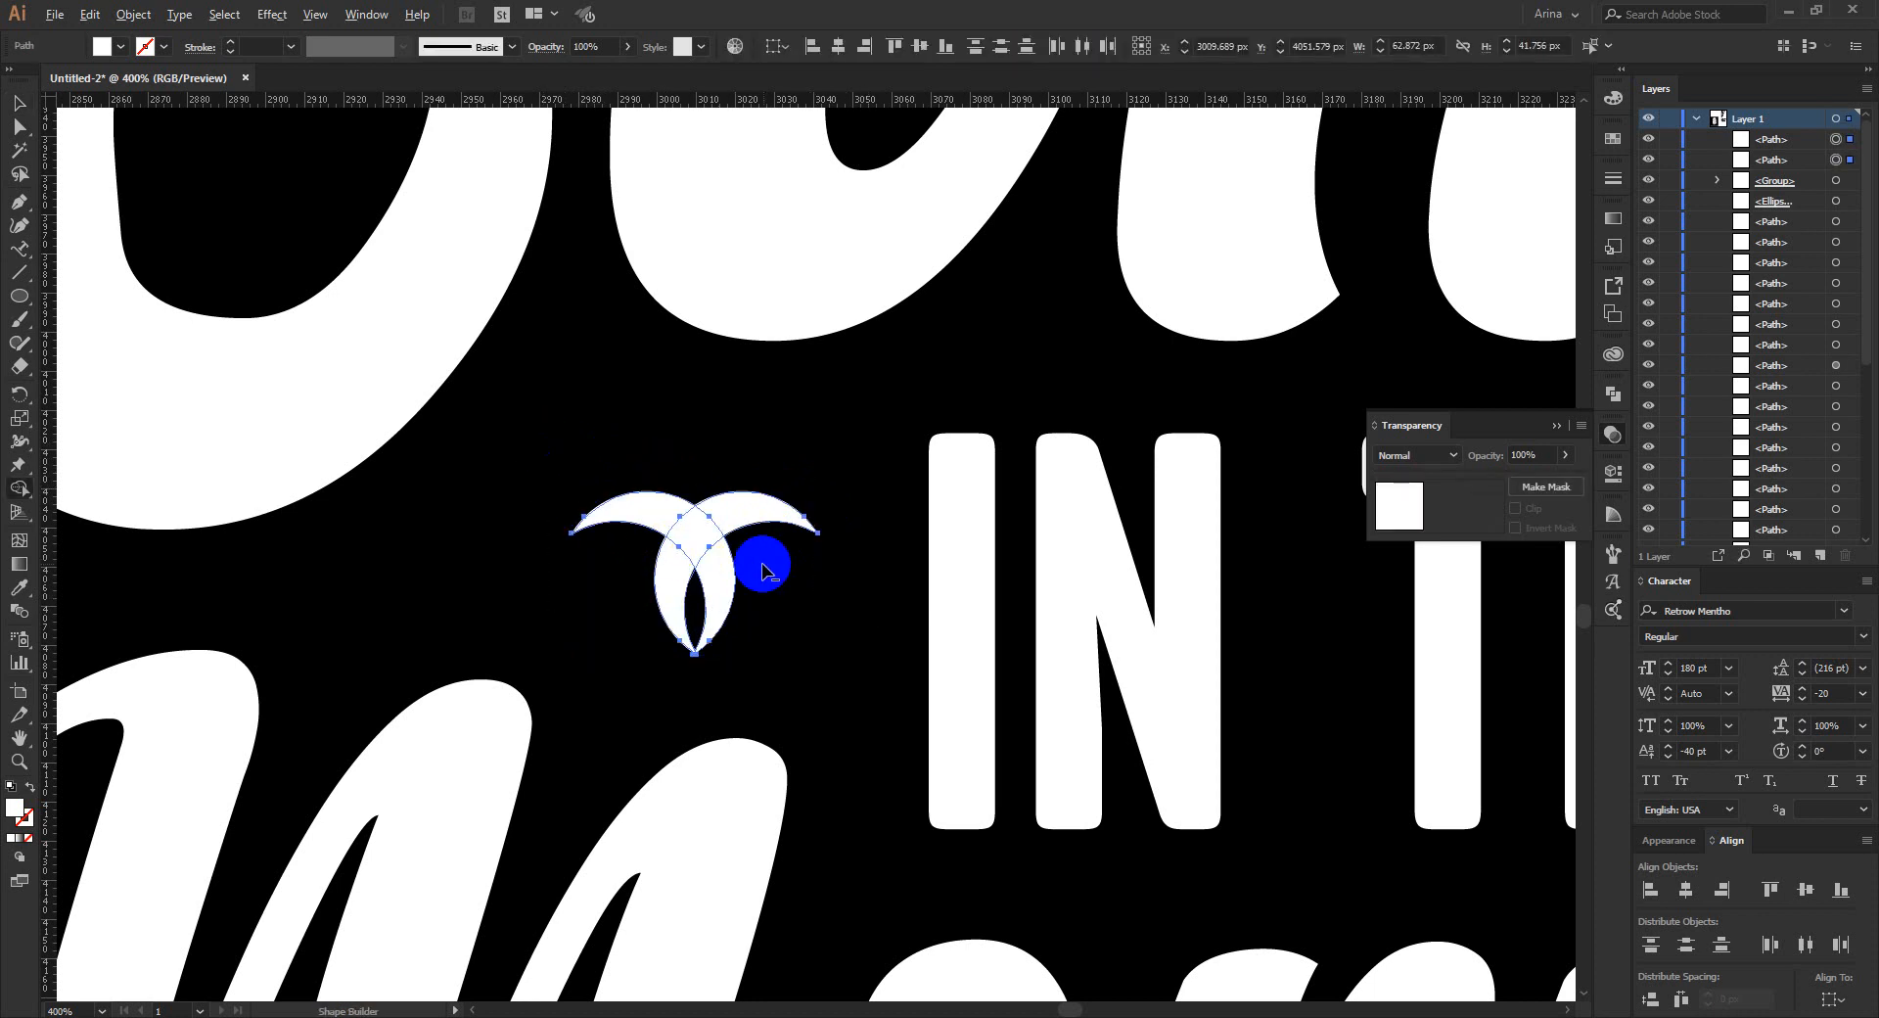
mouse_move(768, 558)
mouse_down()
mouse_move(661, 607)
mouse_move(766, 619)
mouse_up()
key(v)
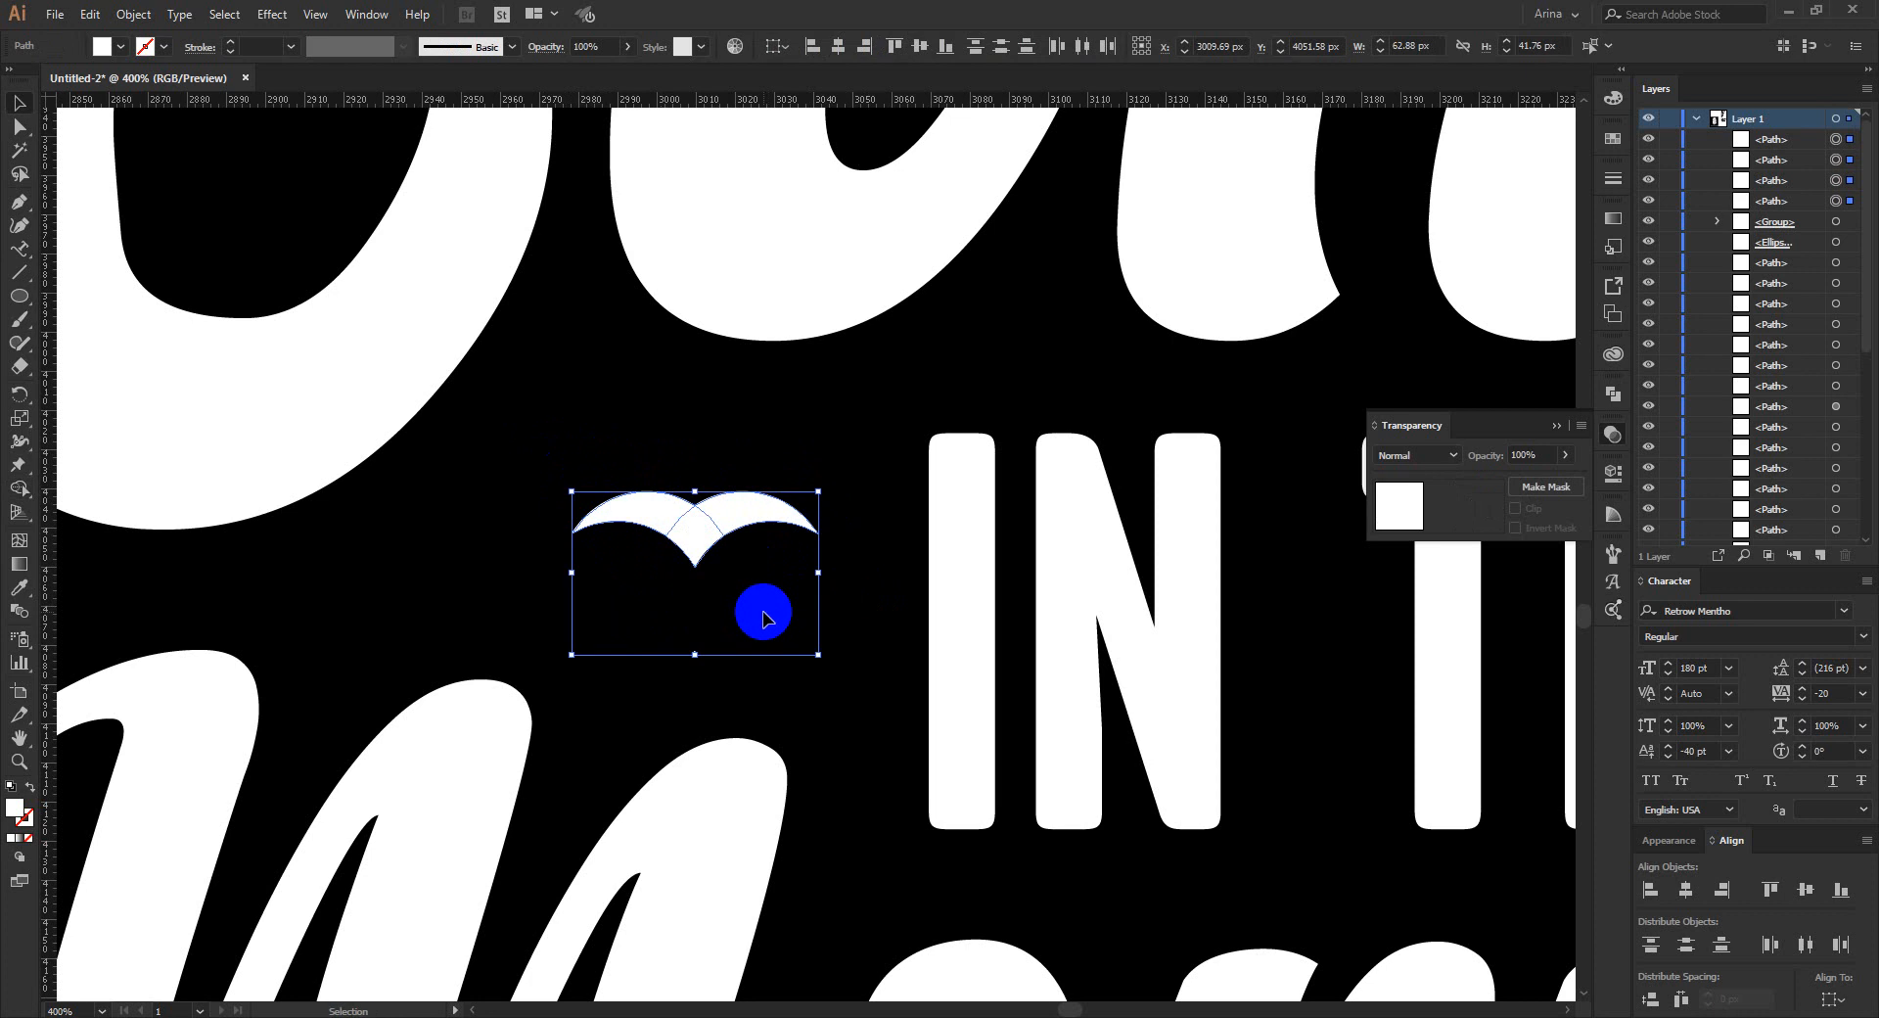
key(shift+m)
alt+click(698, 654)
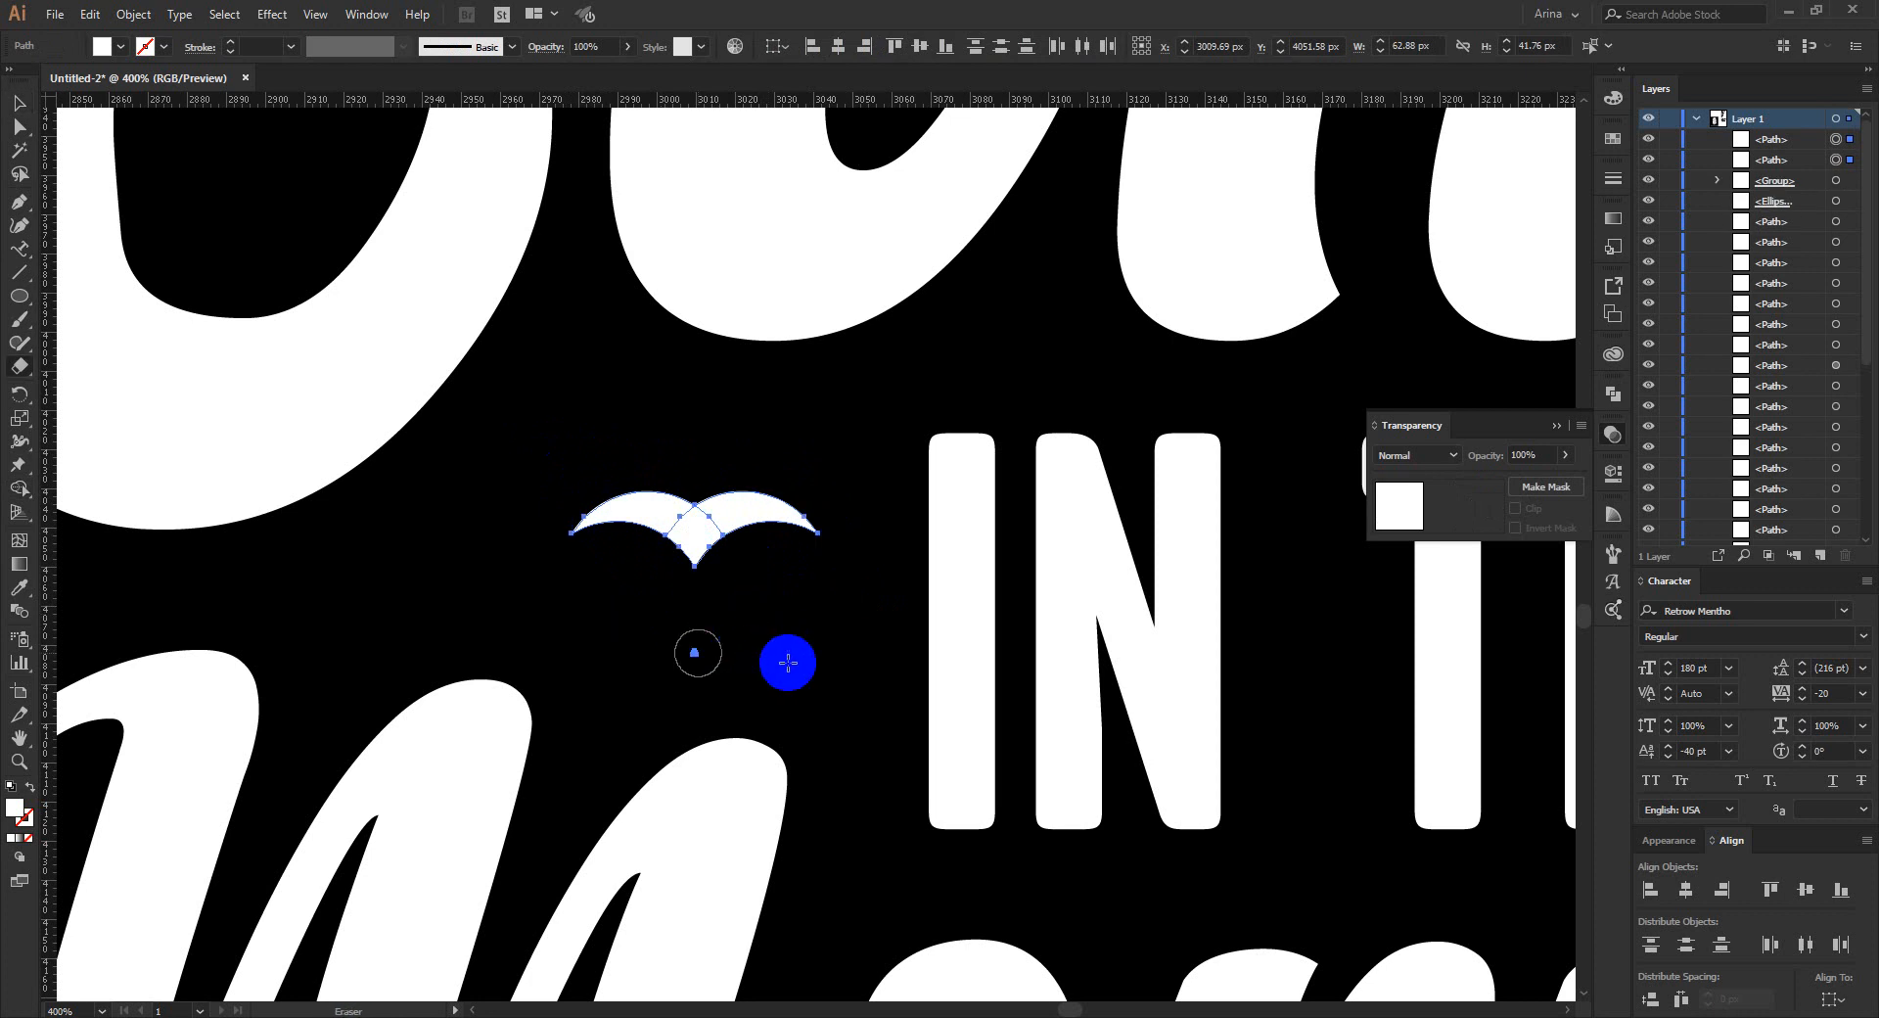
Select the two remaining wing shapes and unite them into a single bird silhouette.
key(v)
drag(766, 617, 554, 424)
click(1572, 431)
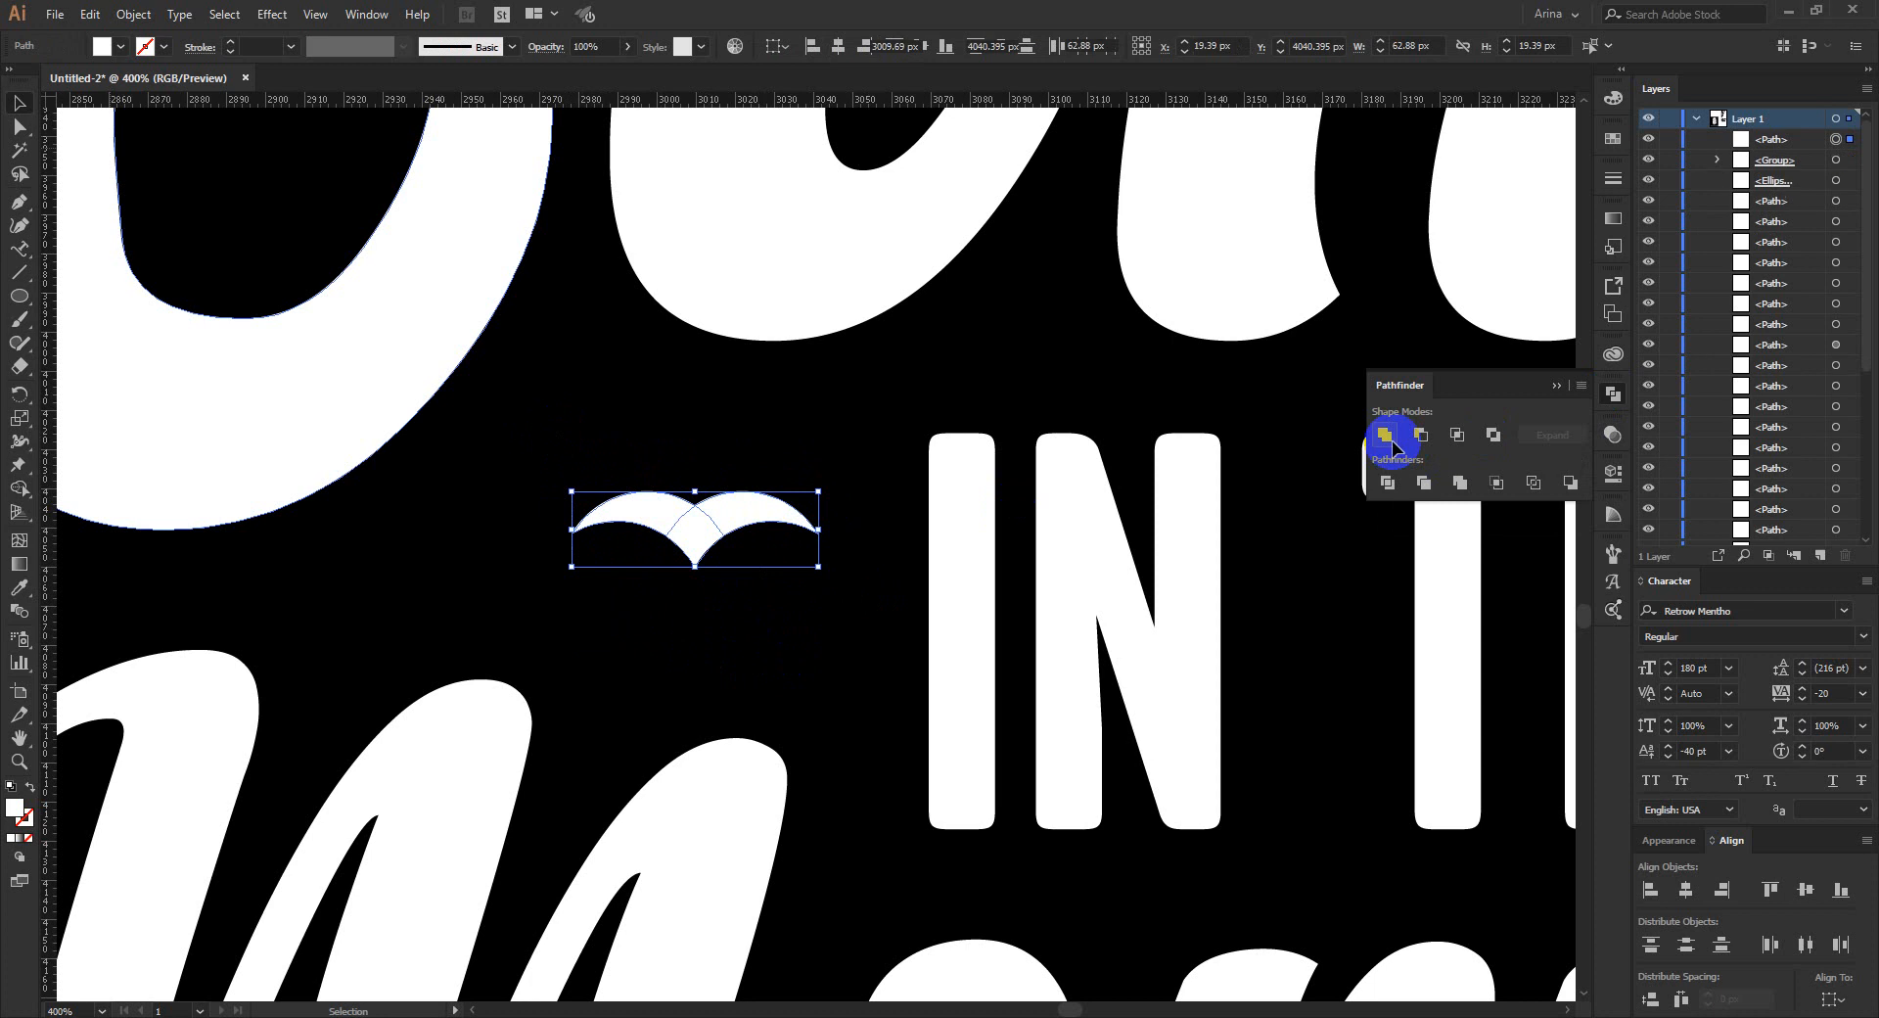
click(1391, 446)
Scale the bird down and duplicate it twice to form a staggered flock of three before "IN THE".
drag(819, 531, 565, 466)
drag(565, 466, 850, 546)
click(850, 545)
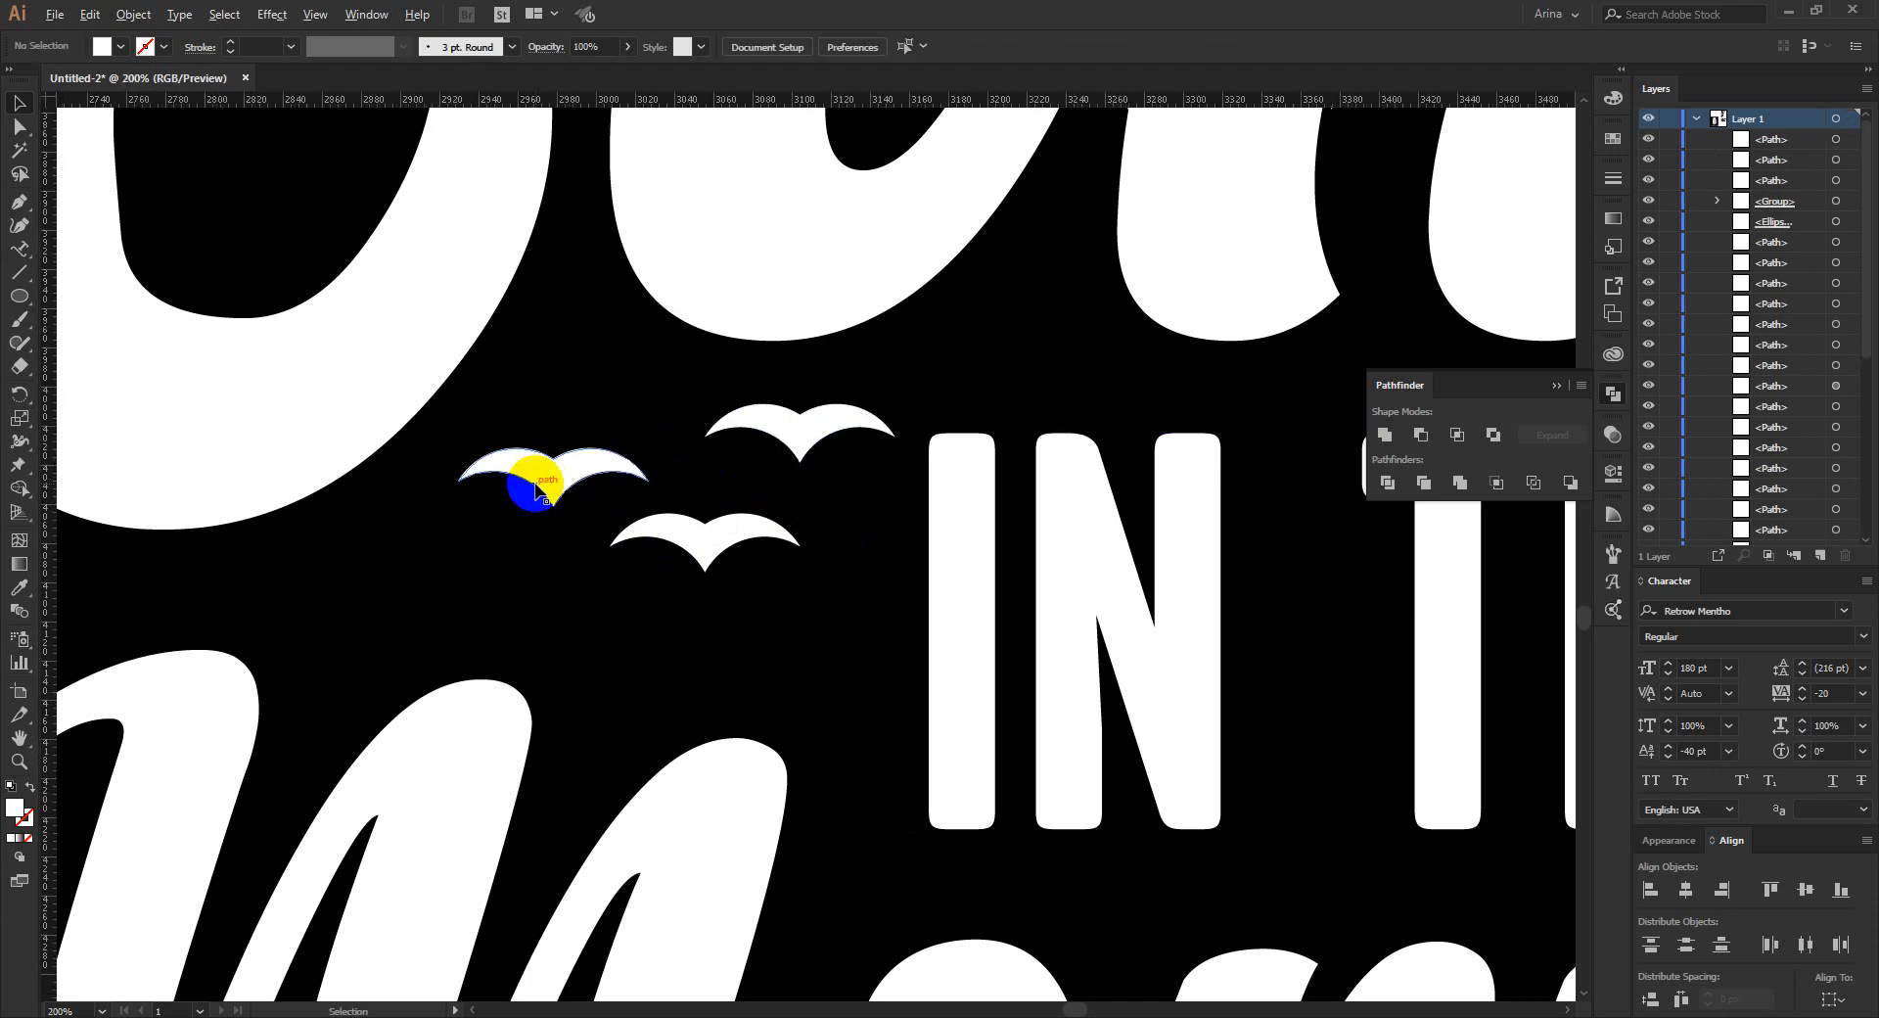
scroll(535, 483, down, 3)
scroll(851, 659, down, 1)
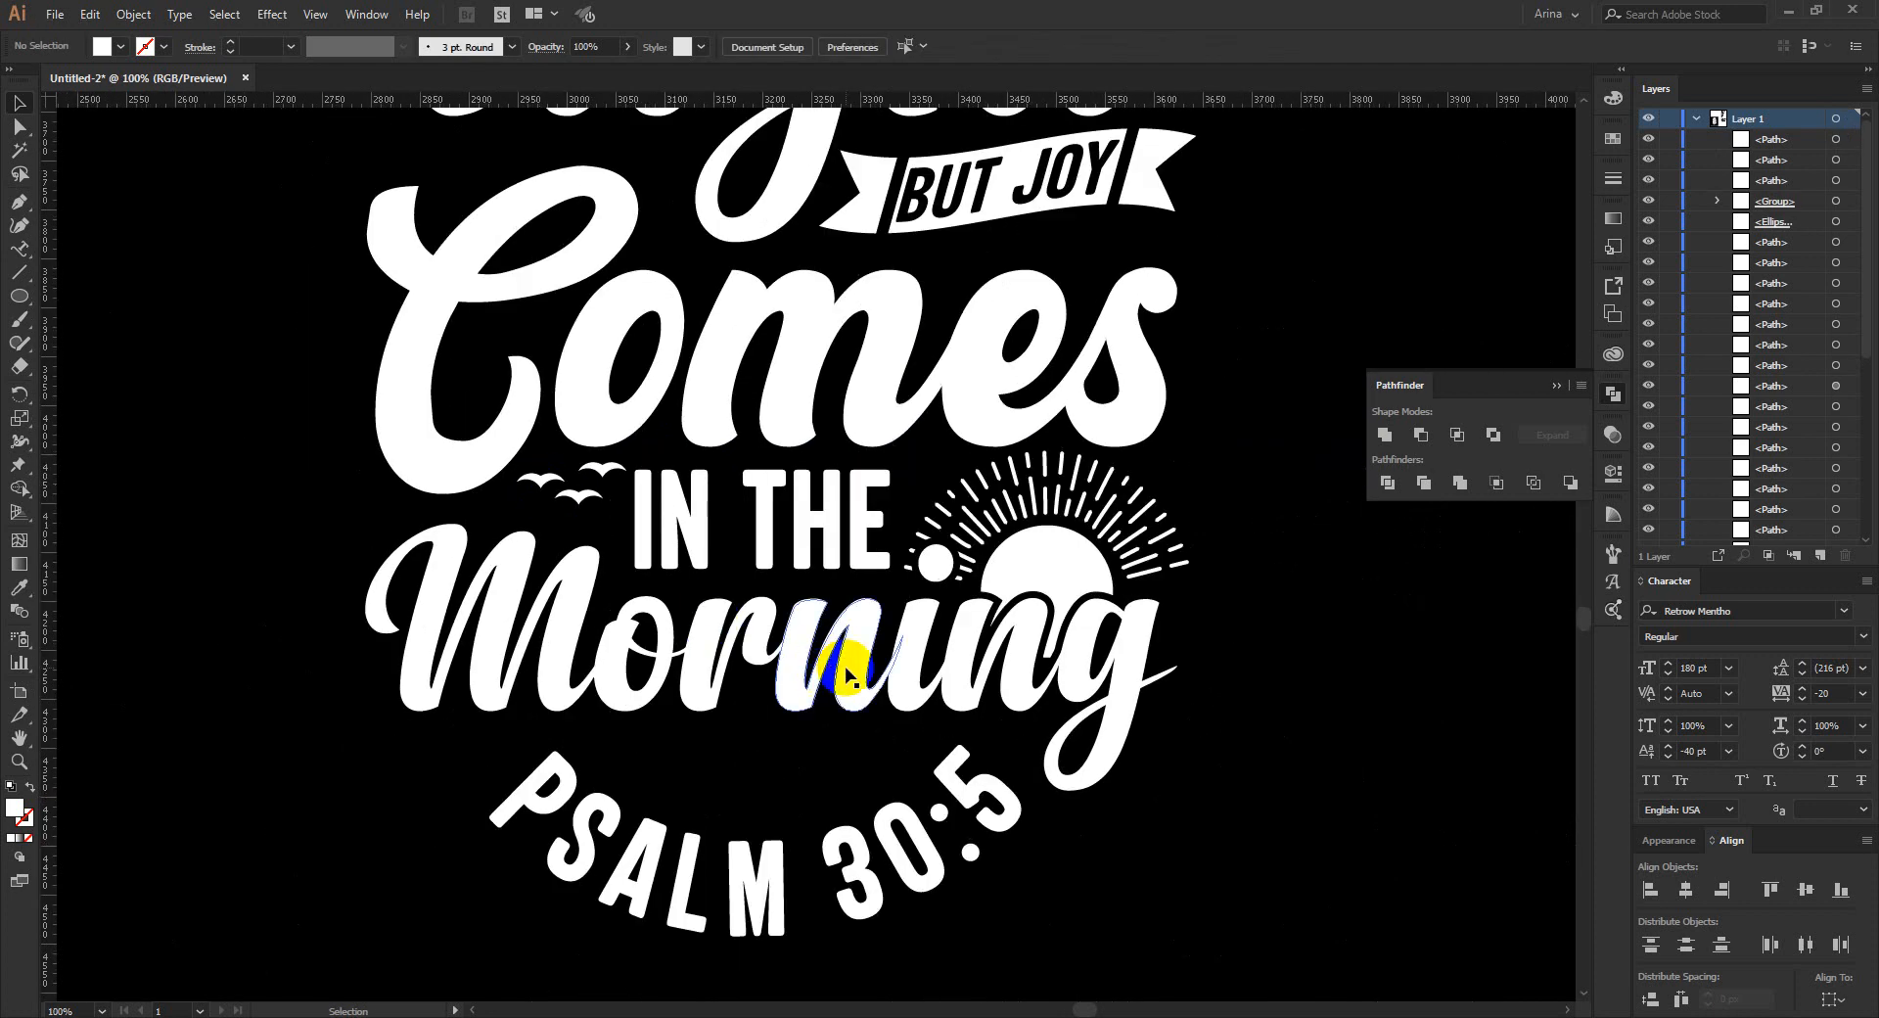
scroll(930, 629, down, 1)
scroll(1208, 752, up, 2)
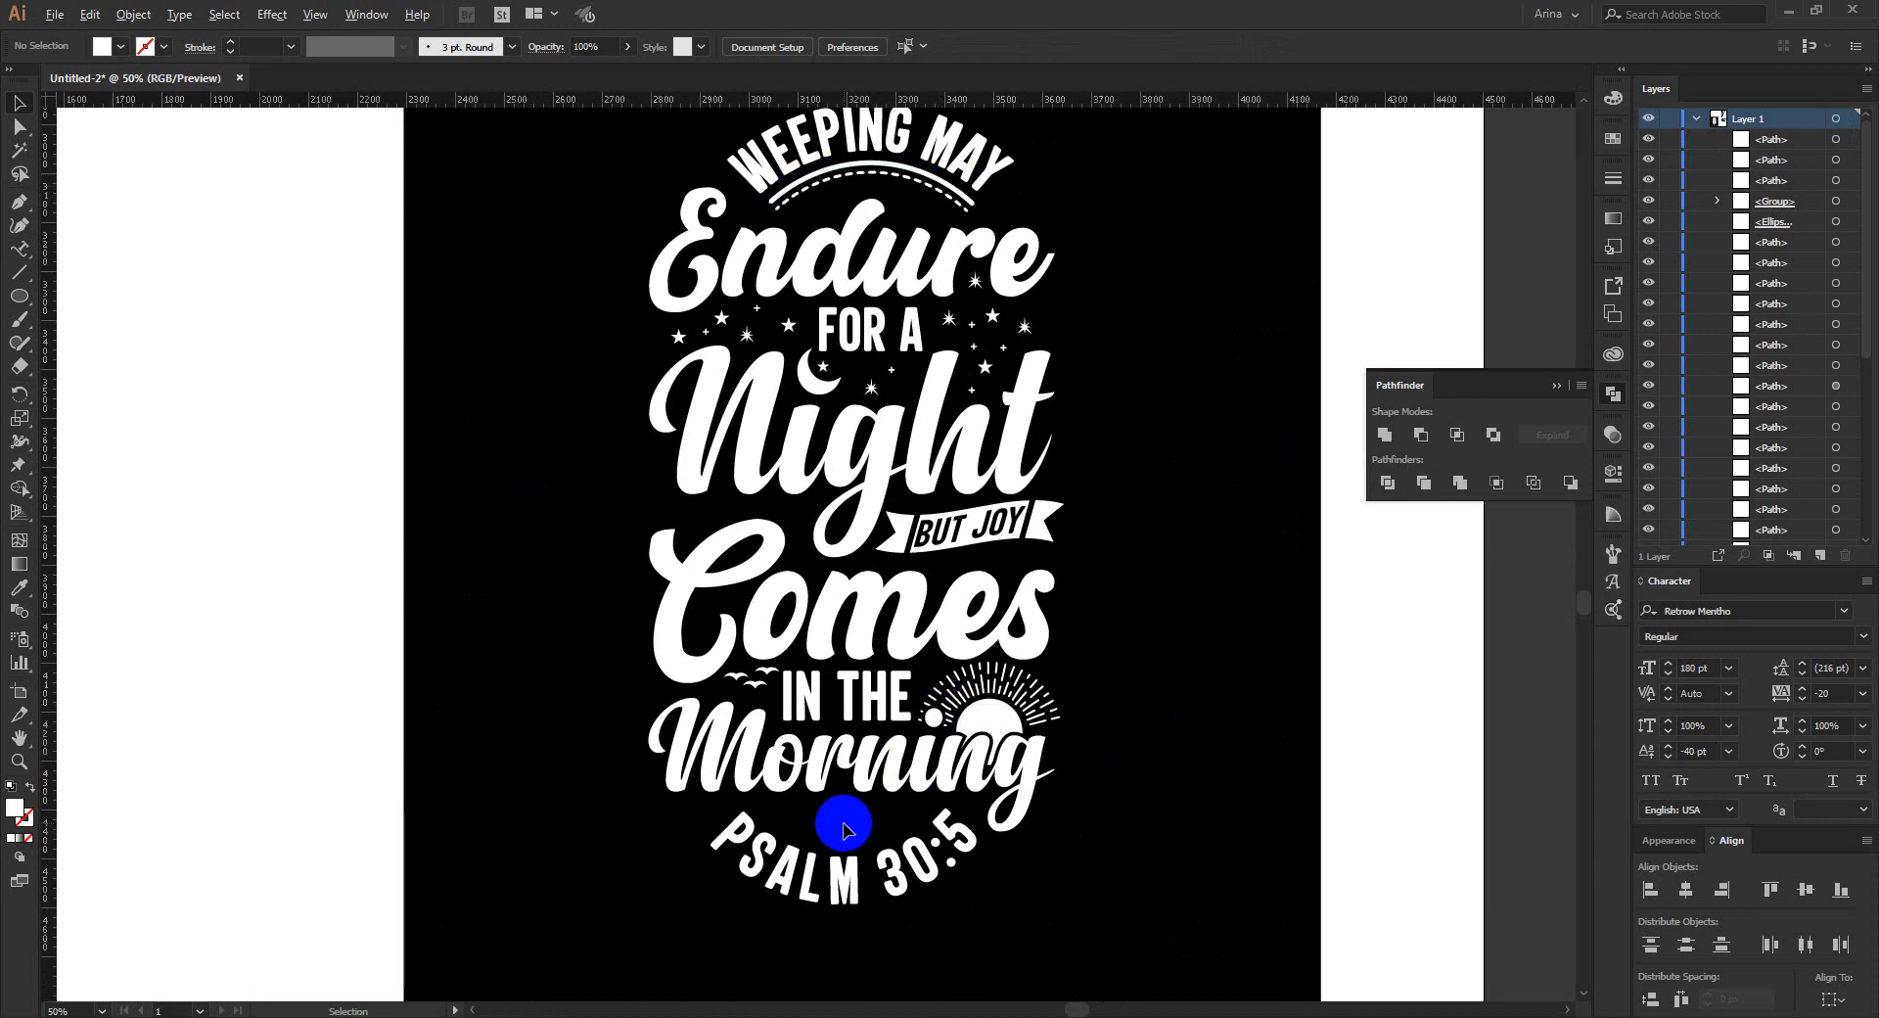
scroll(848, 857, up, 3)
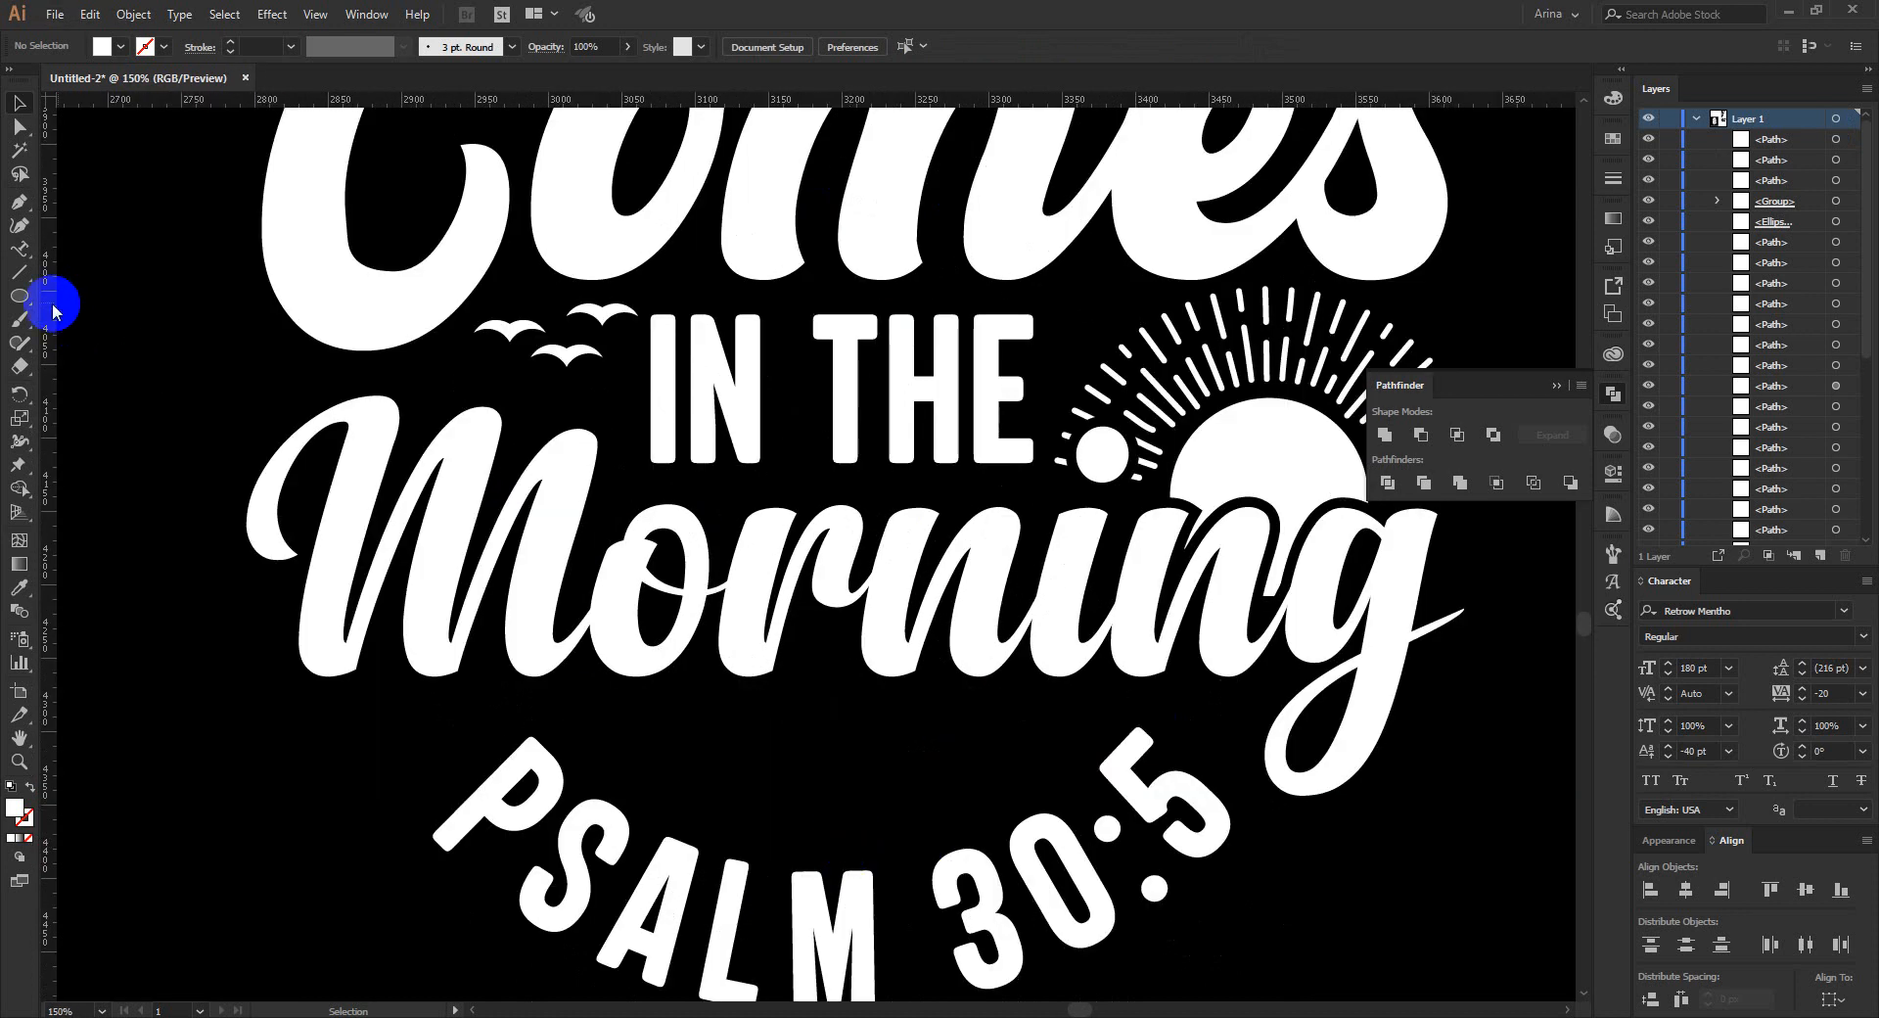
click(21, 299)
scroll(869, 591, down, 1)
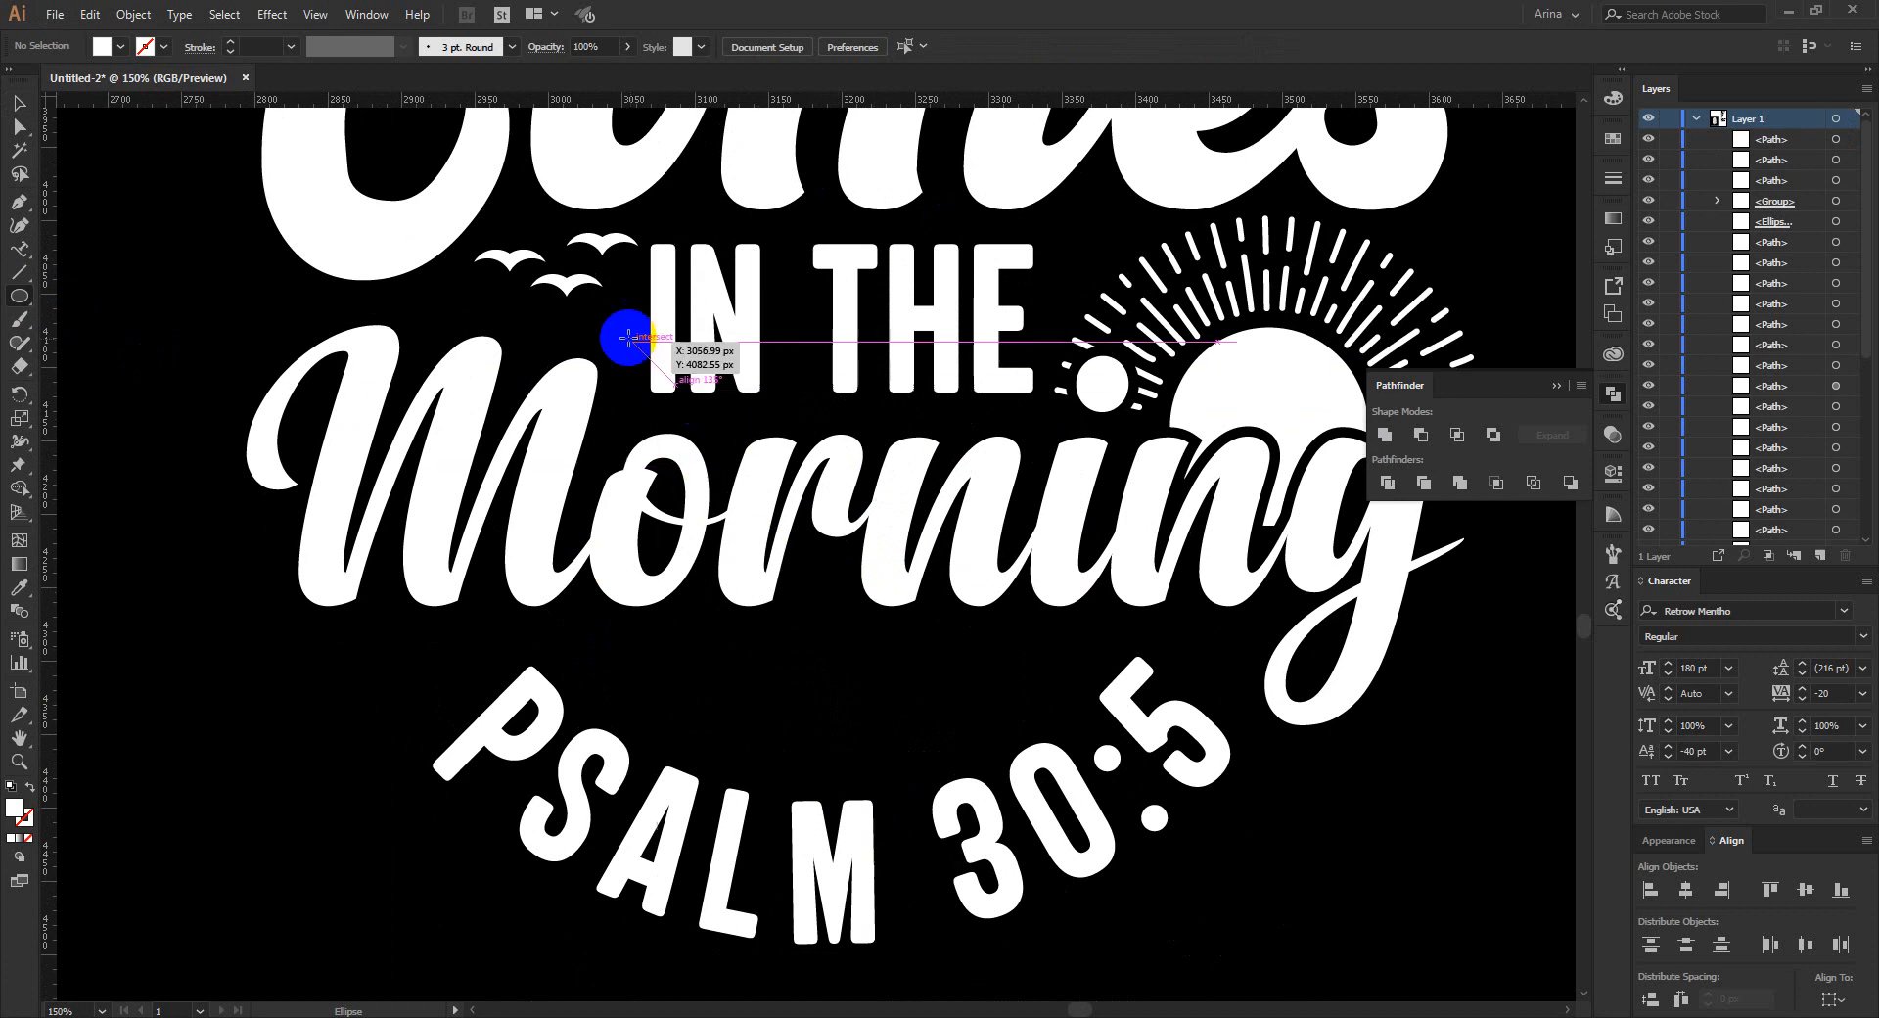
drag(630, 339, 1085, 612)
key(shift+x)
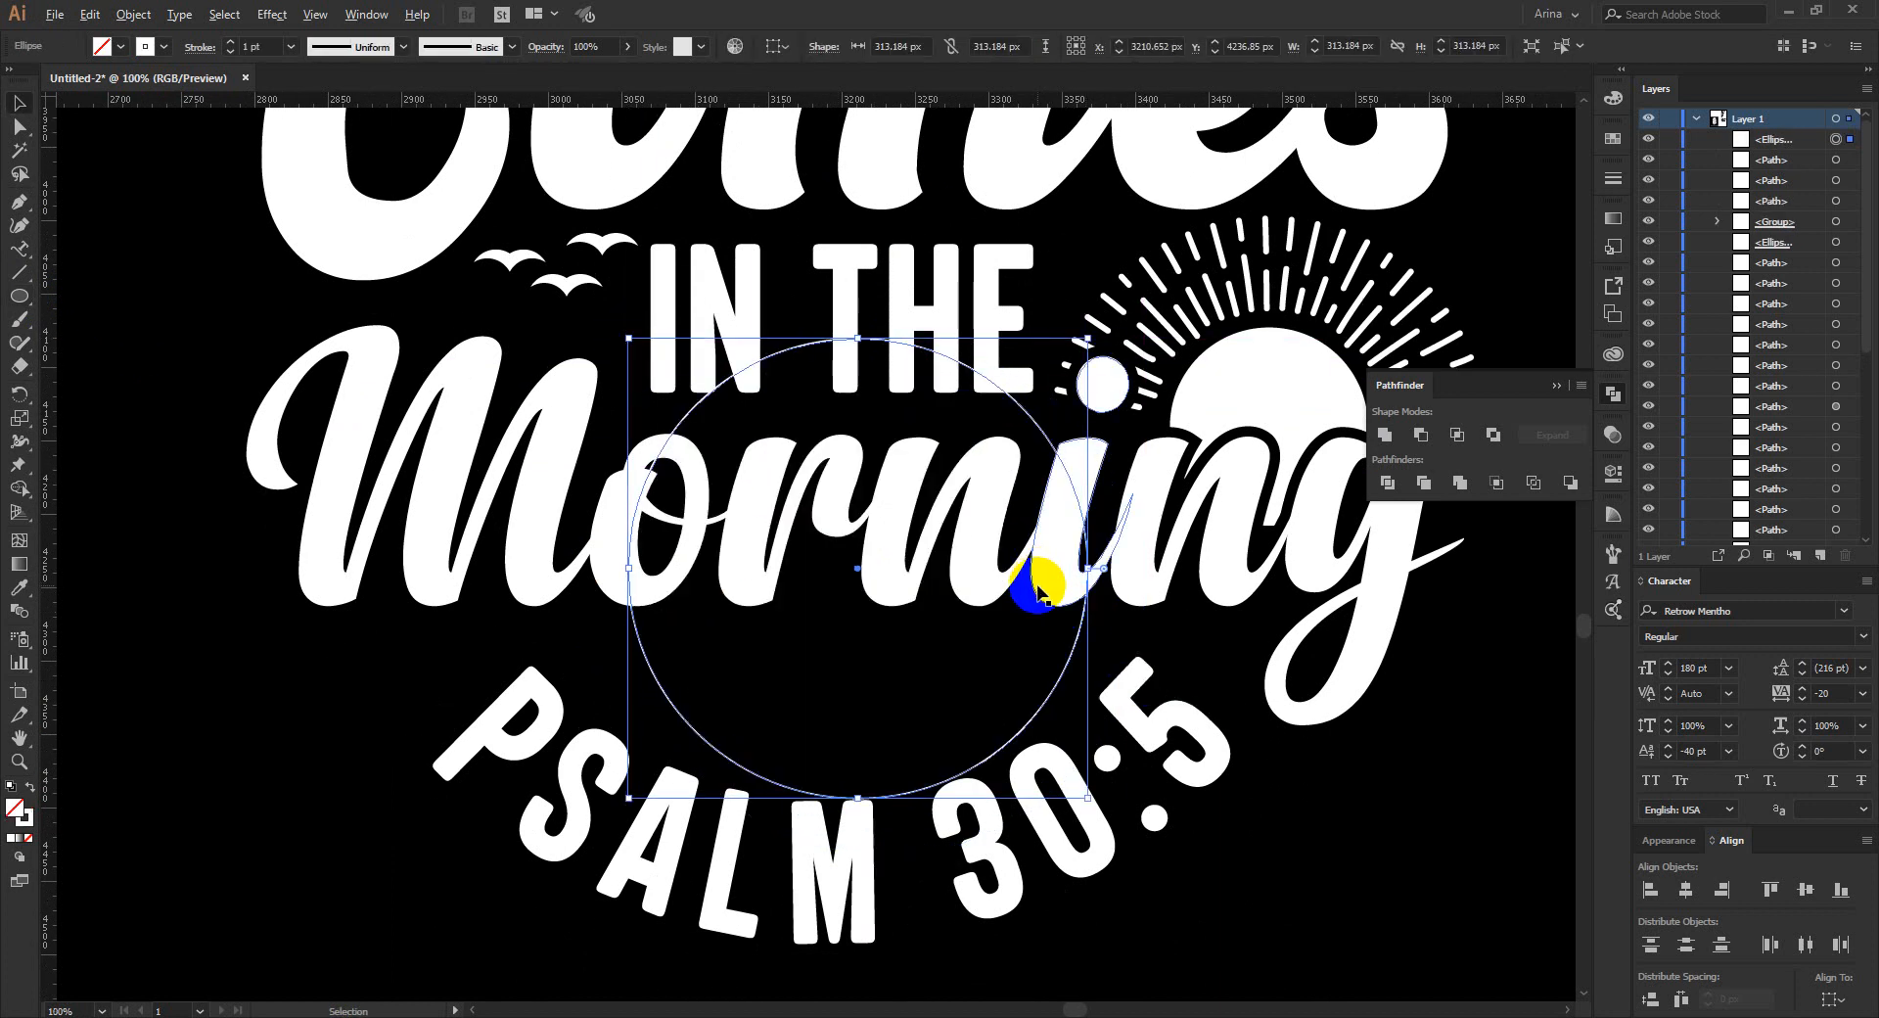
scroll(1038, 583, down, 1)
key(v)
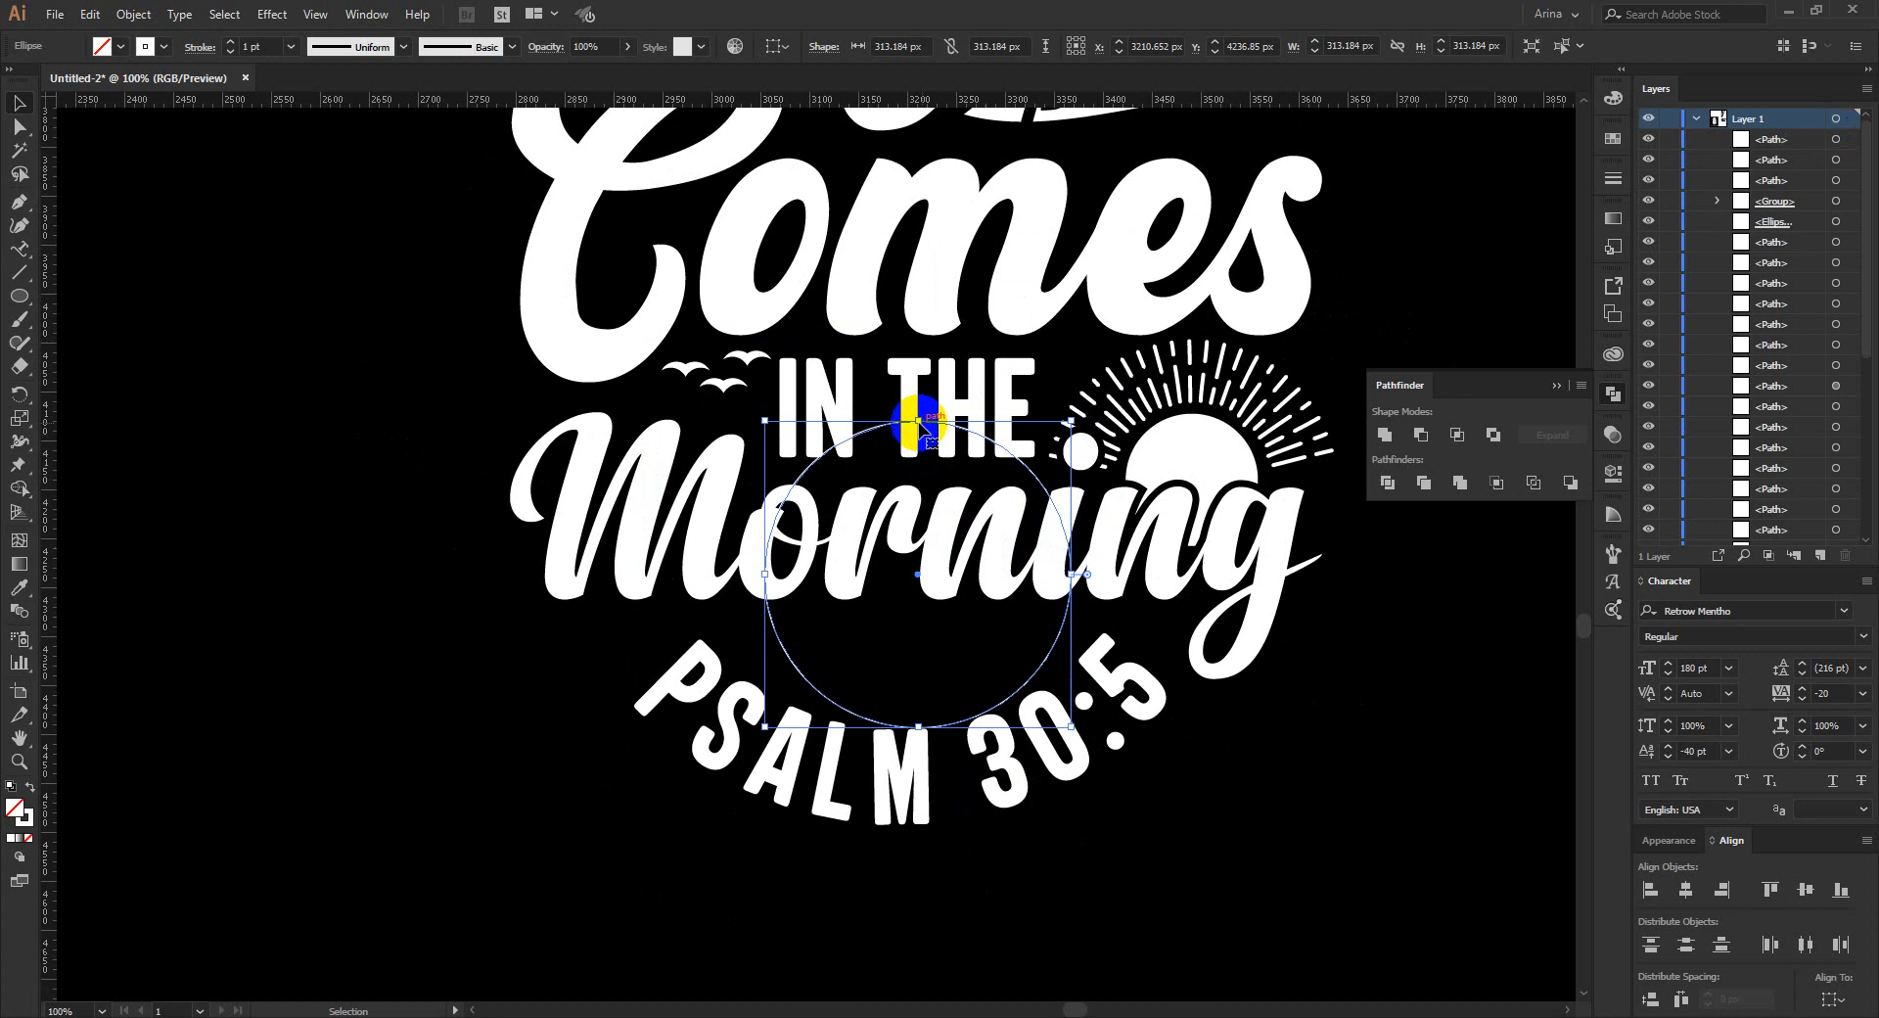
key(Delete)
Draw a downward-bowed arc about 370 px wide and 88 px high above "PSALM 30:5" using the Curvature tool, with a 10 pt white stroke.
scroll(980, 626, up, 1)
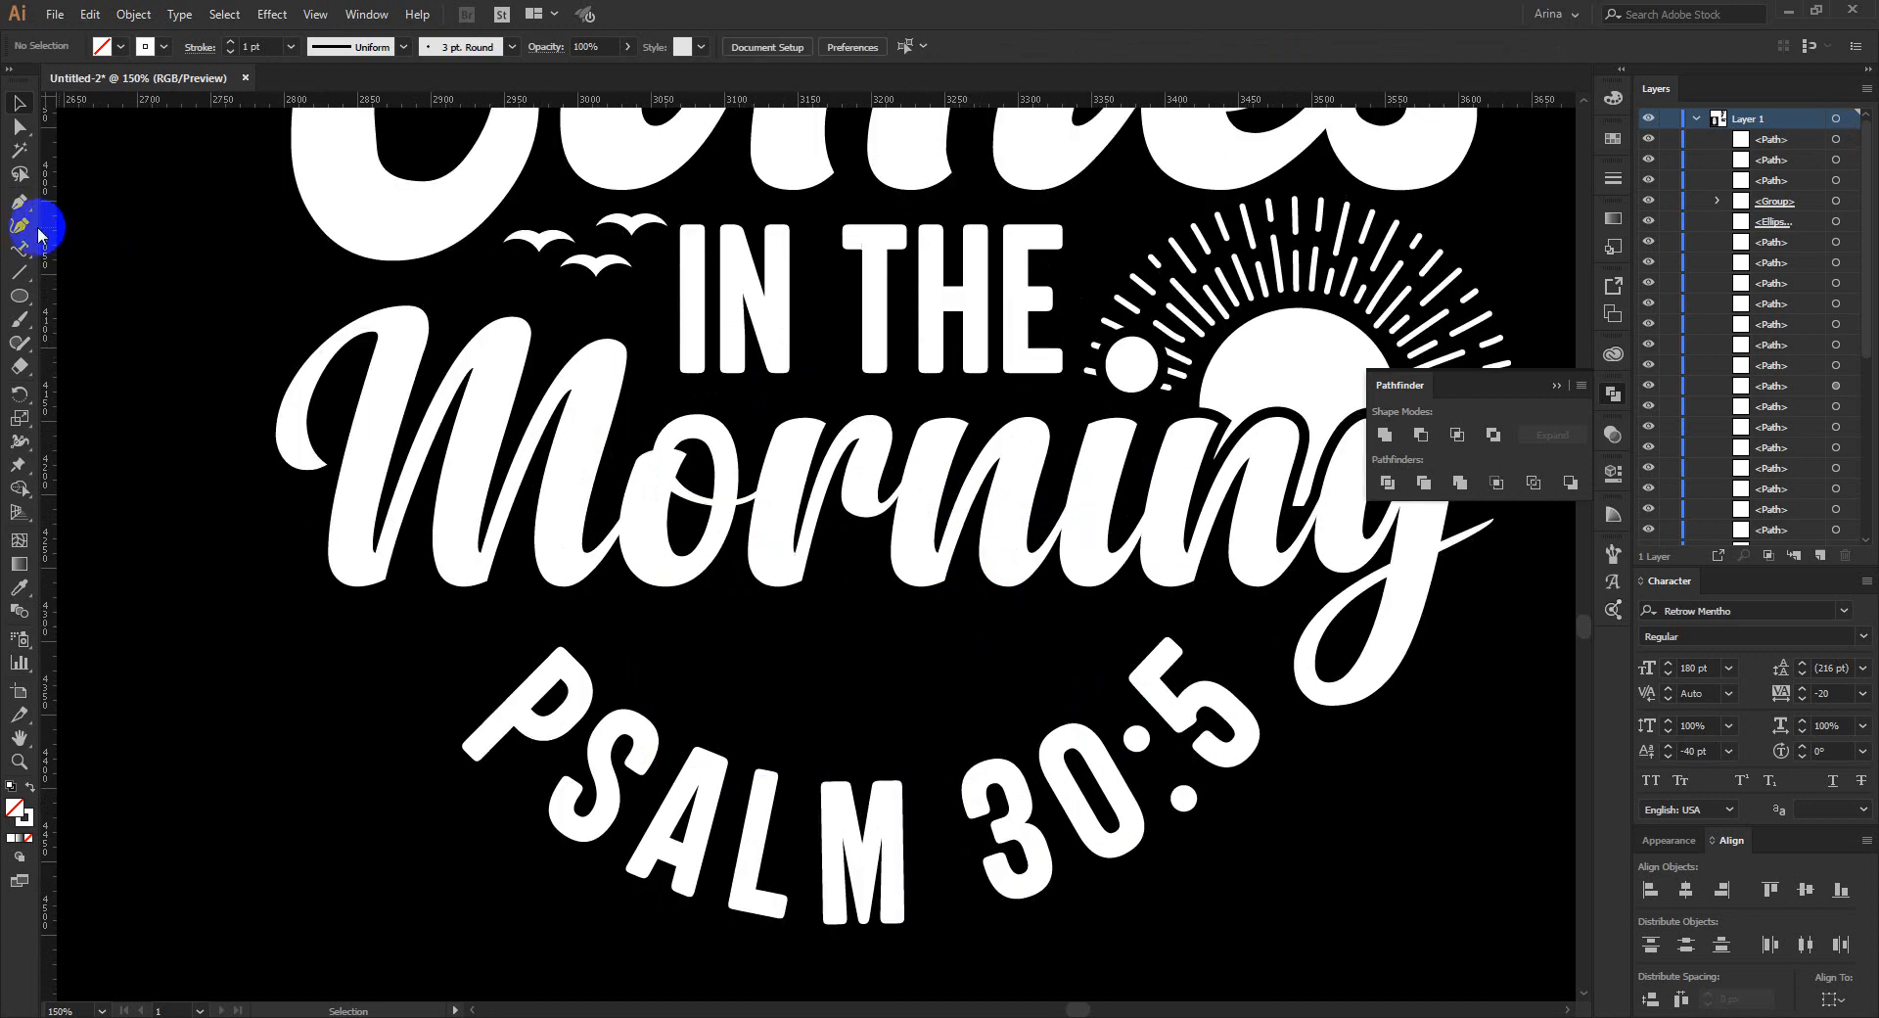
click(579, 620)
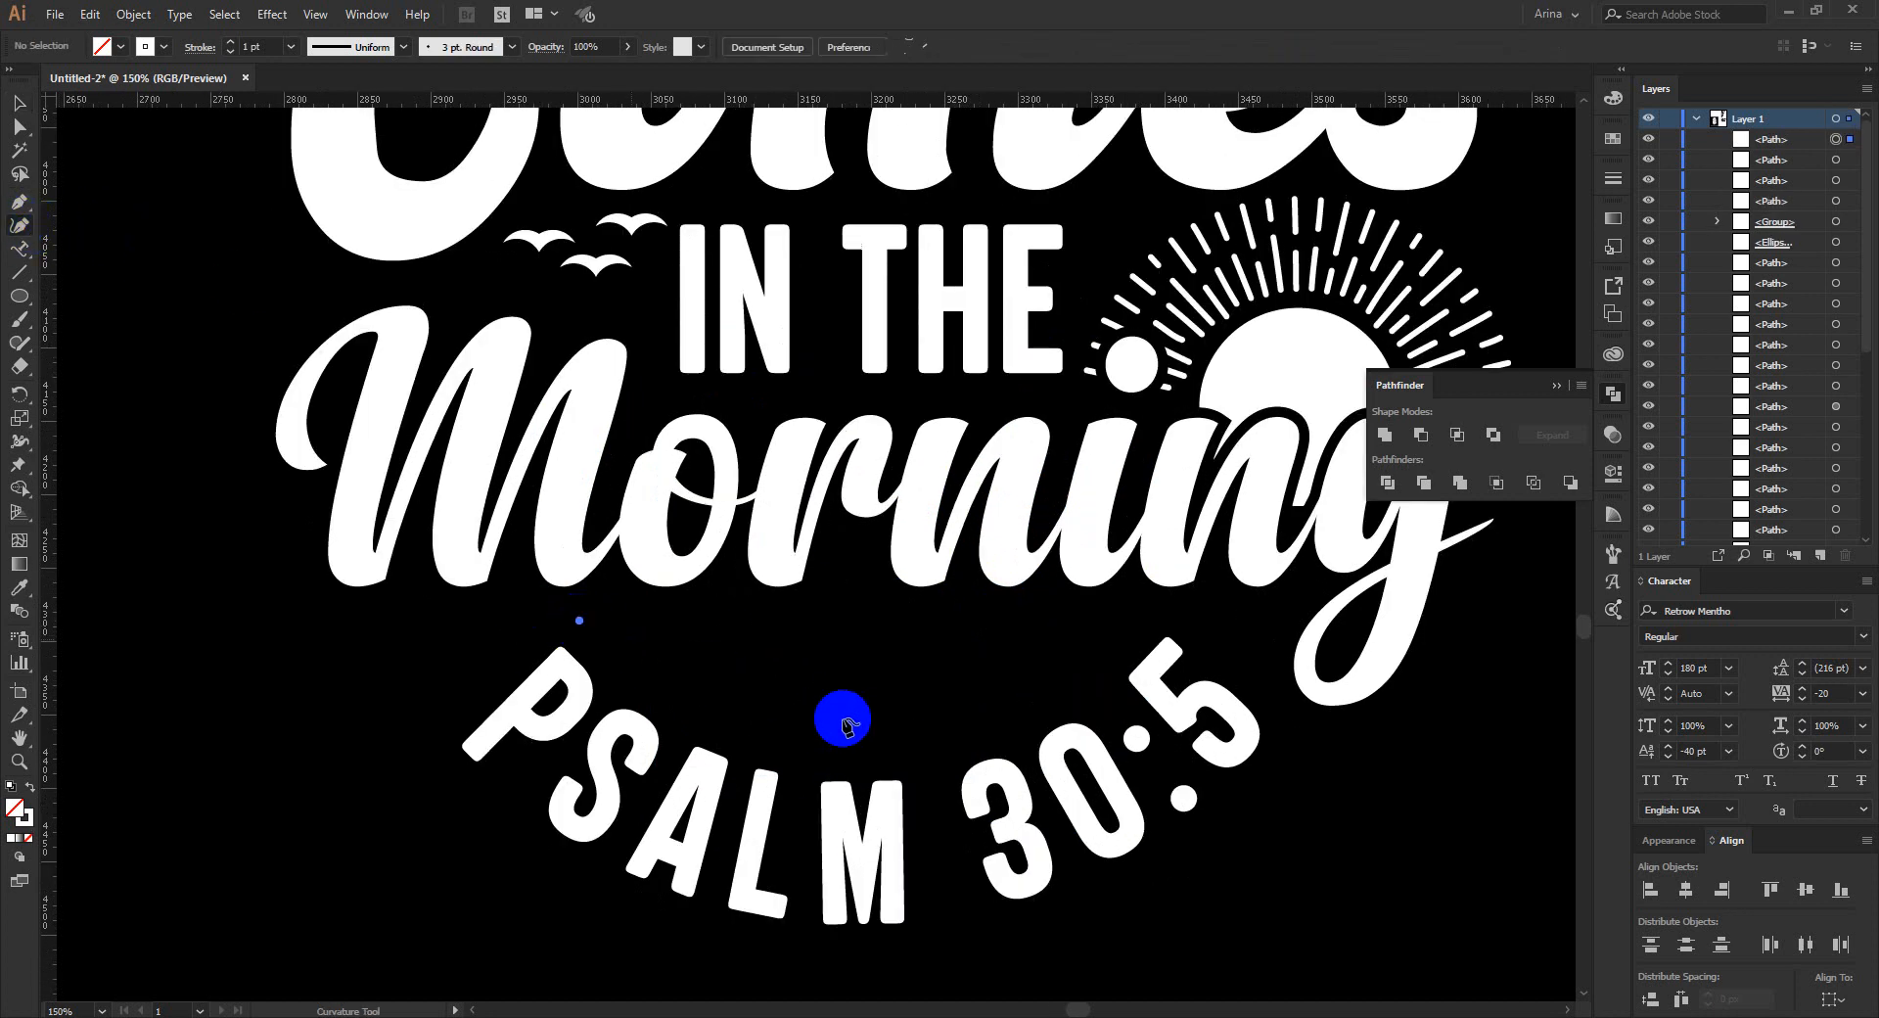
click(852, 738)
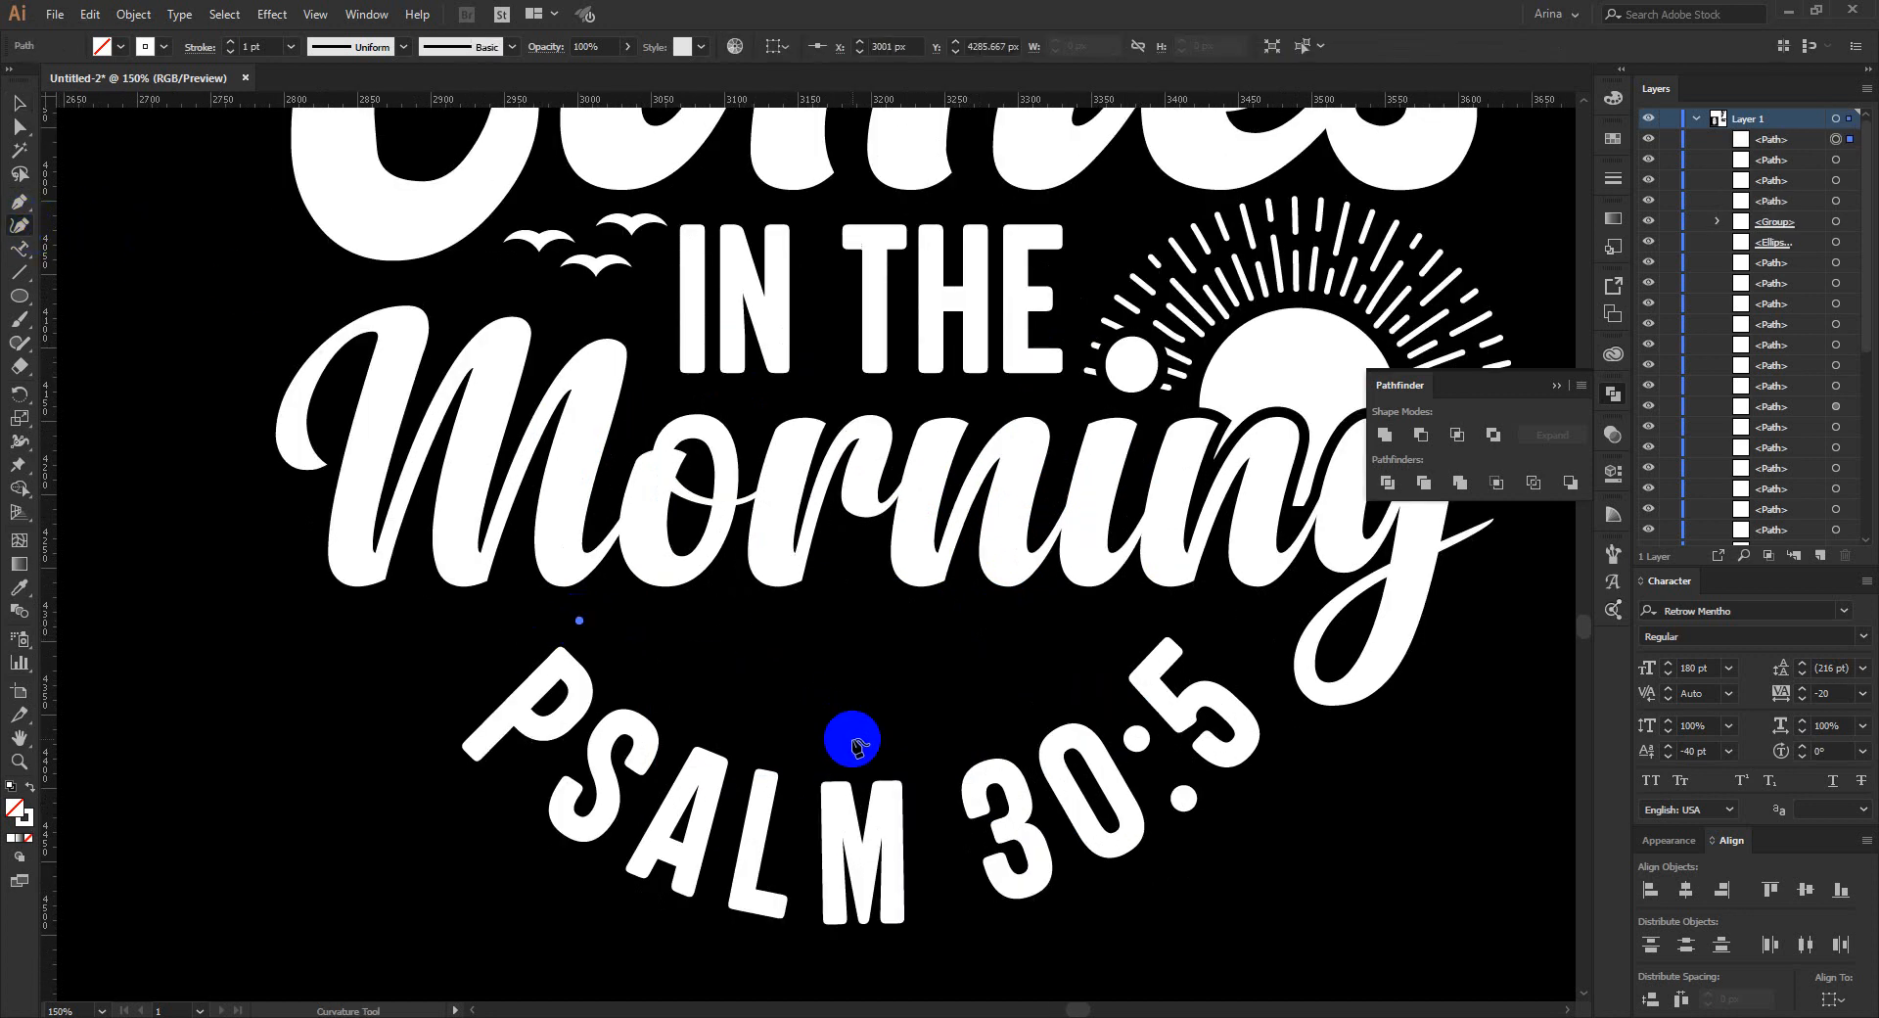
click(1123, 612)
key(v)
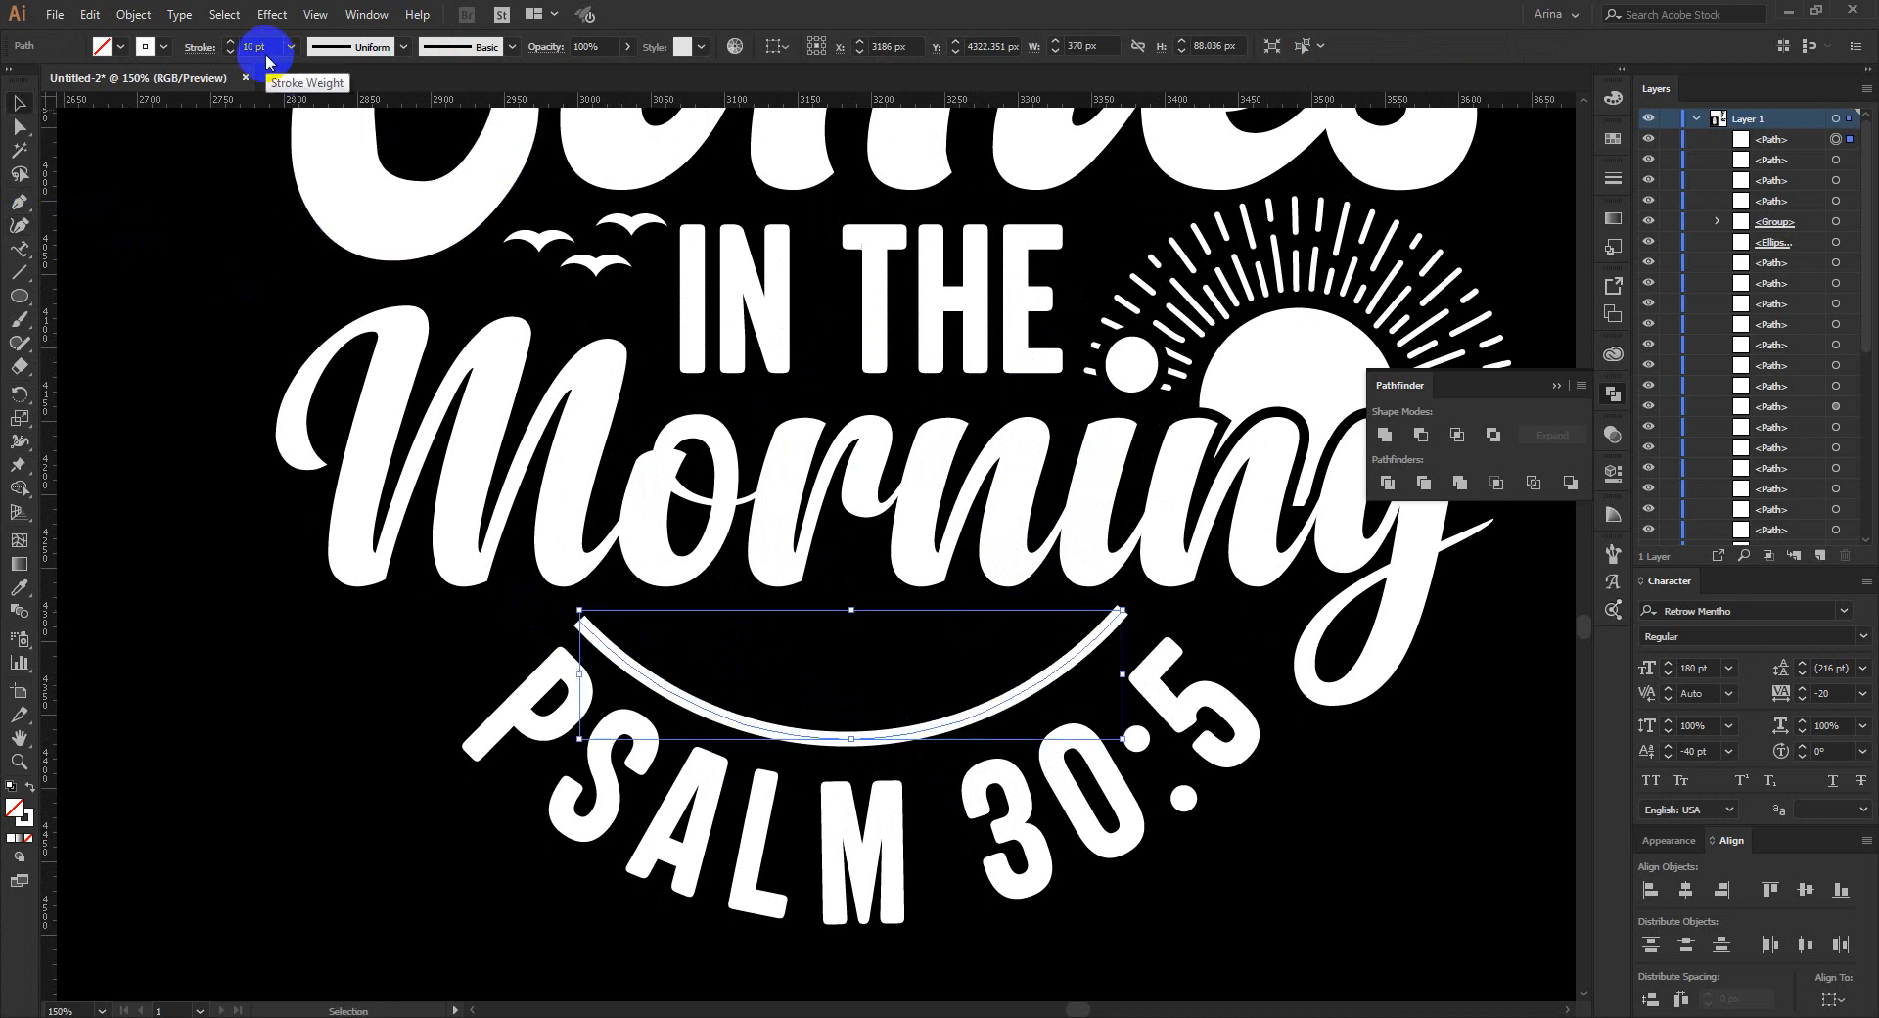
Give the arc's stroke round end caps and shift the arc about 6 px to the right.
click(199, 47)
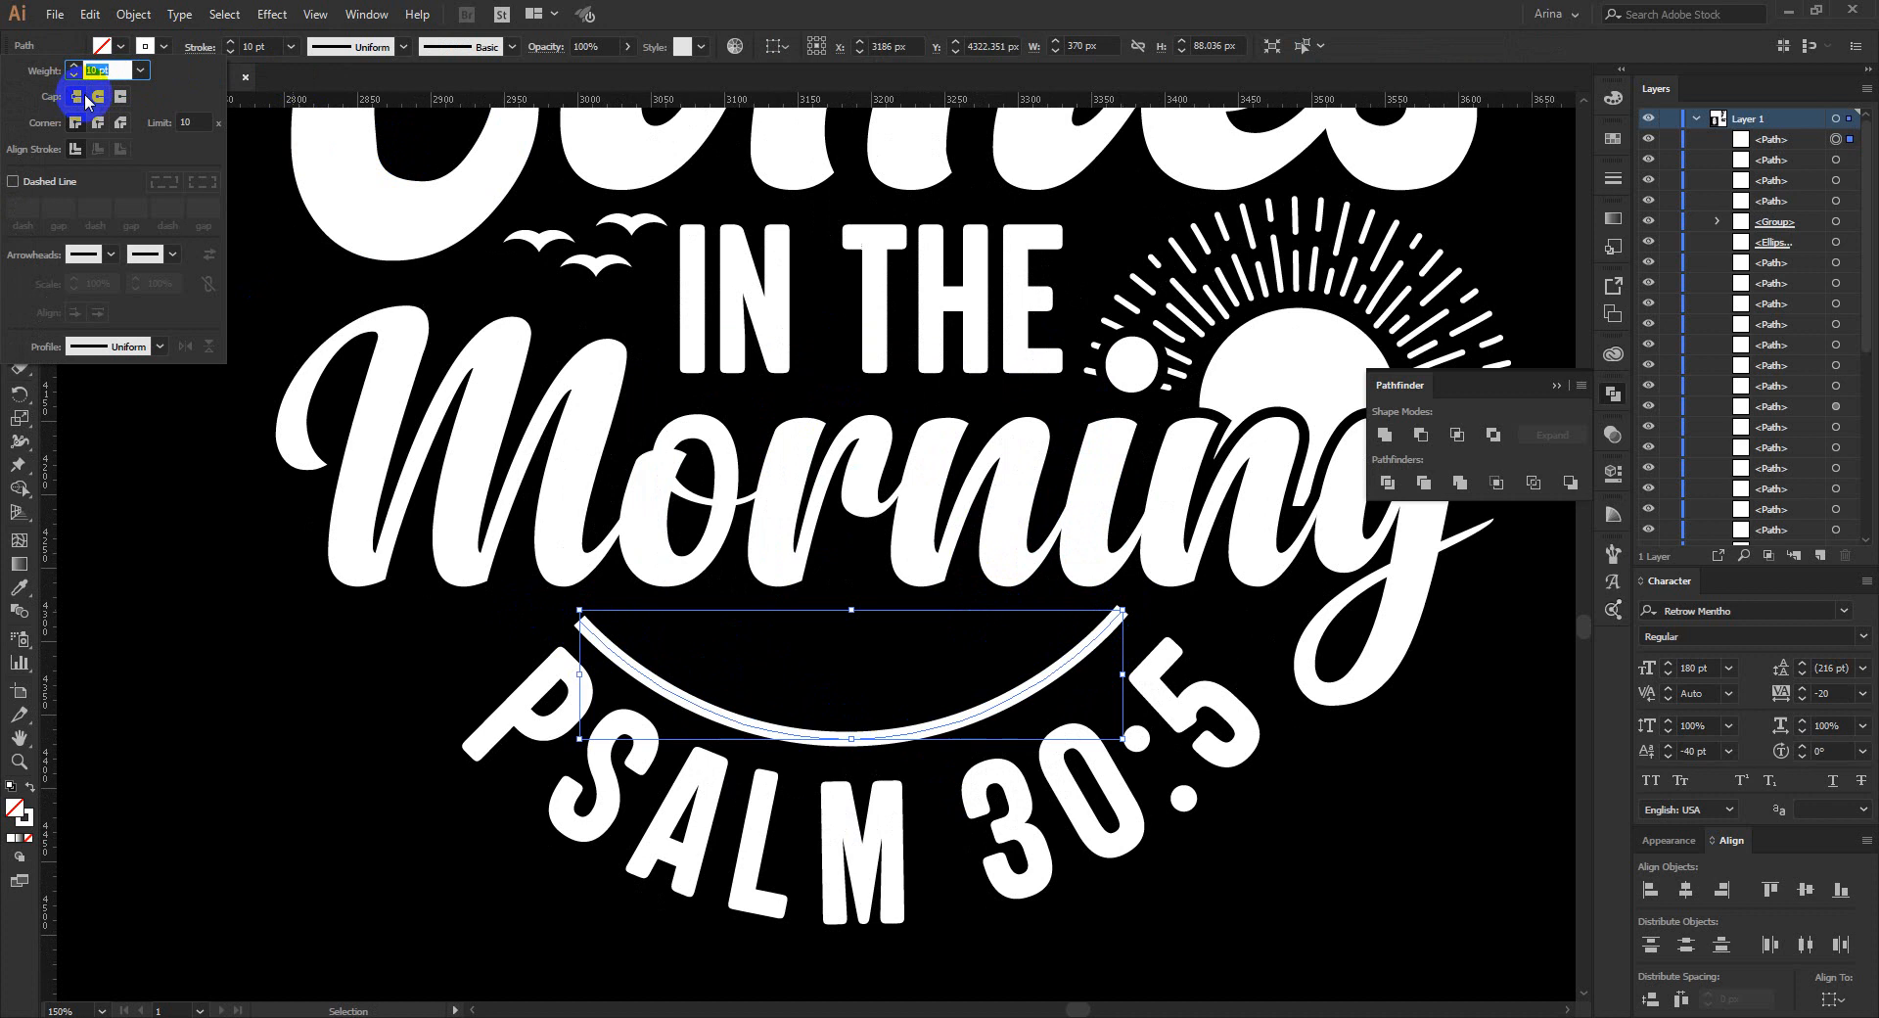
click(284, 550)
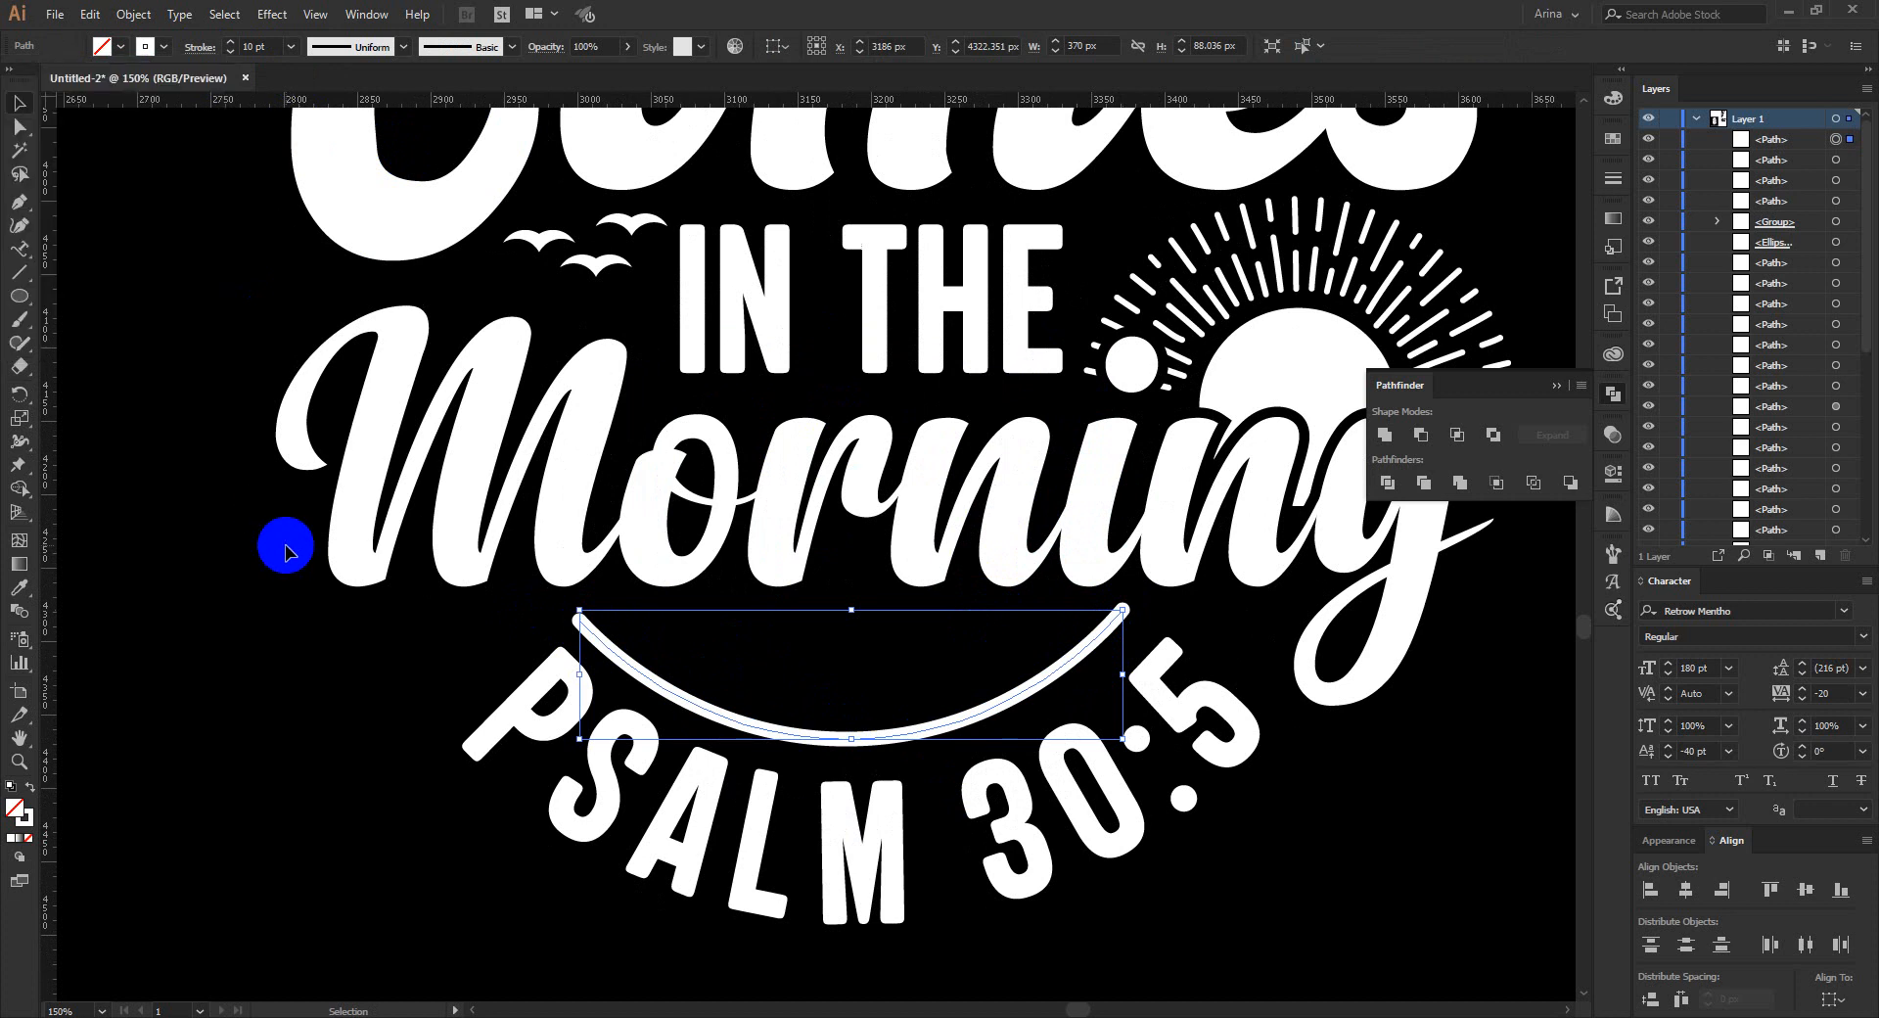
key(Right)
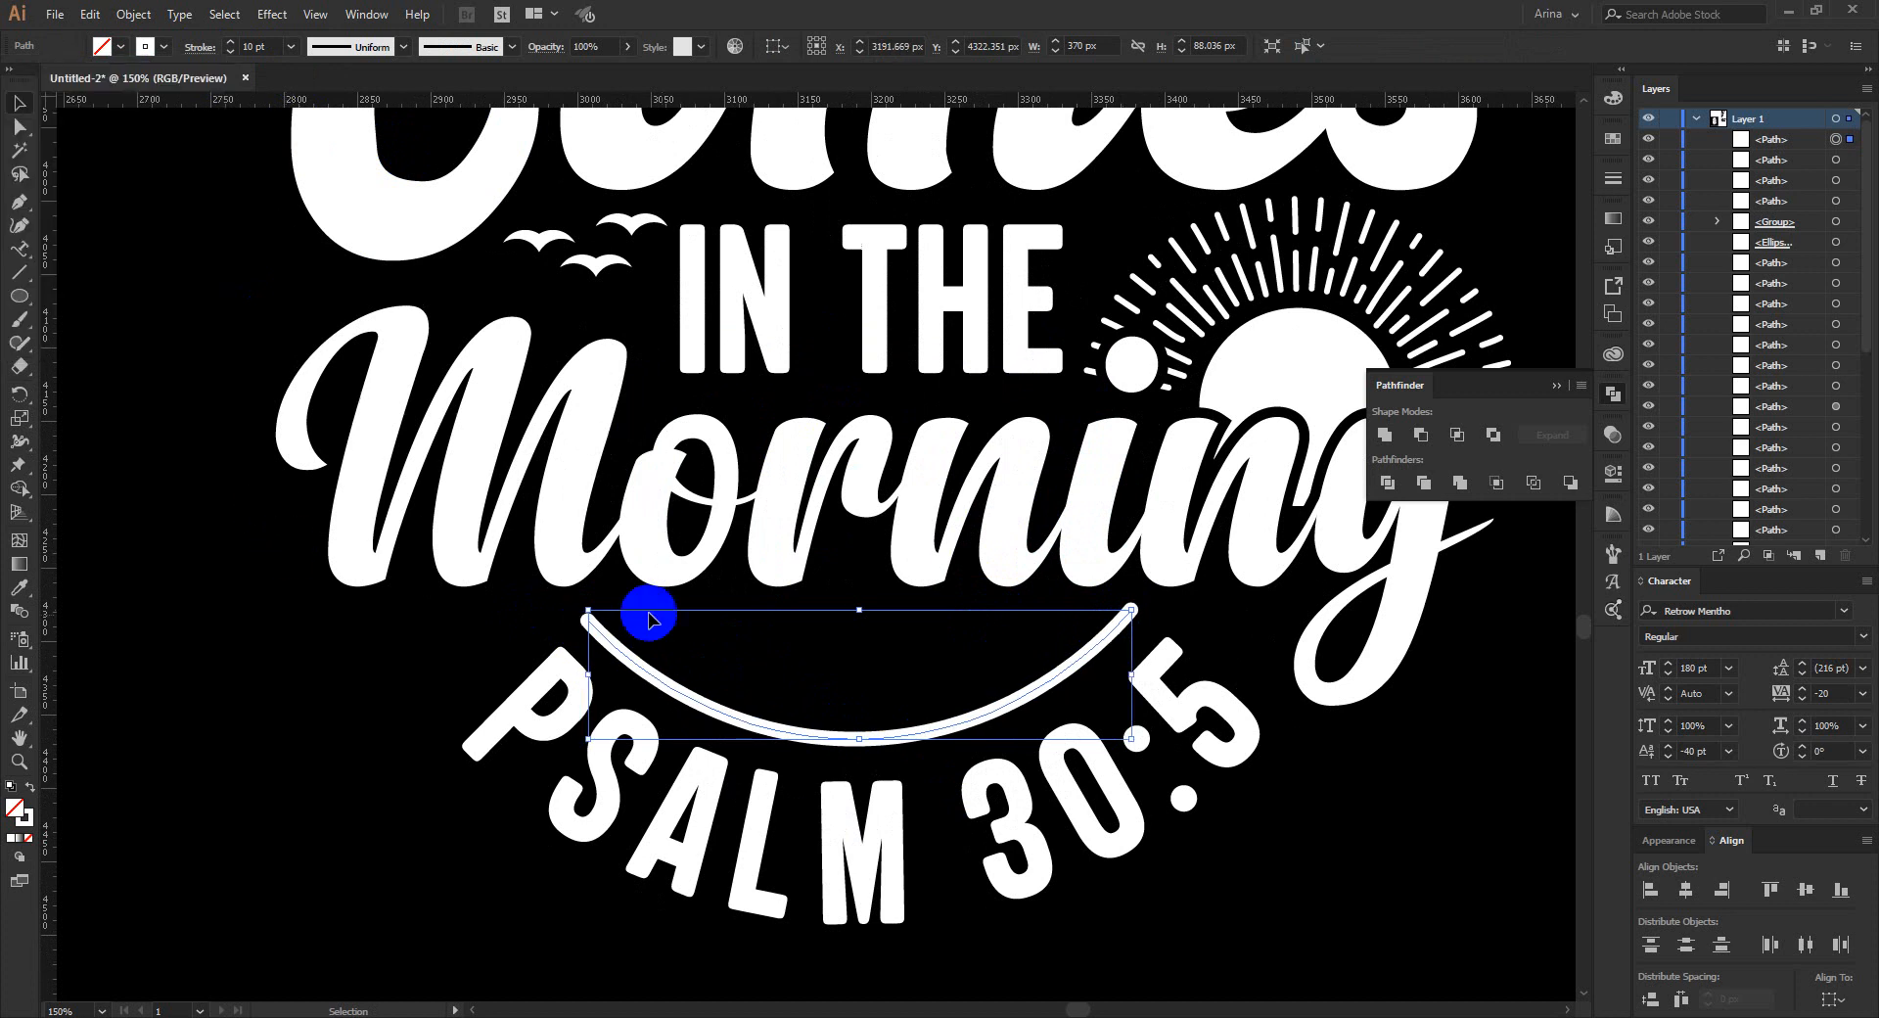
key(ctrl+c)
key(ctrl+f)
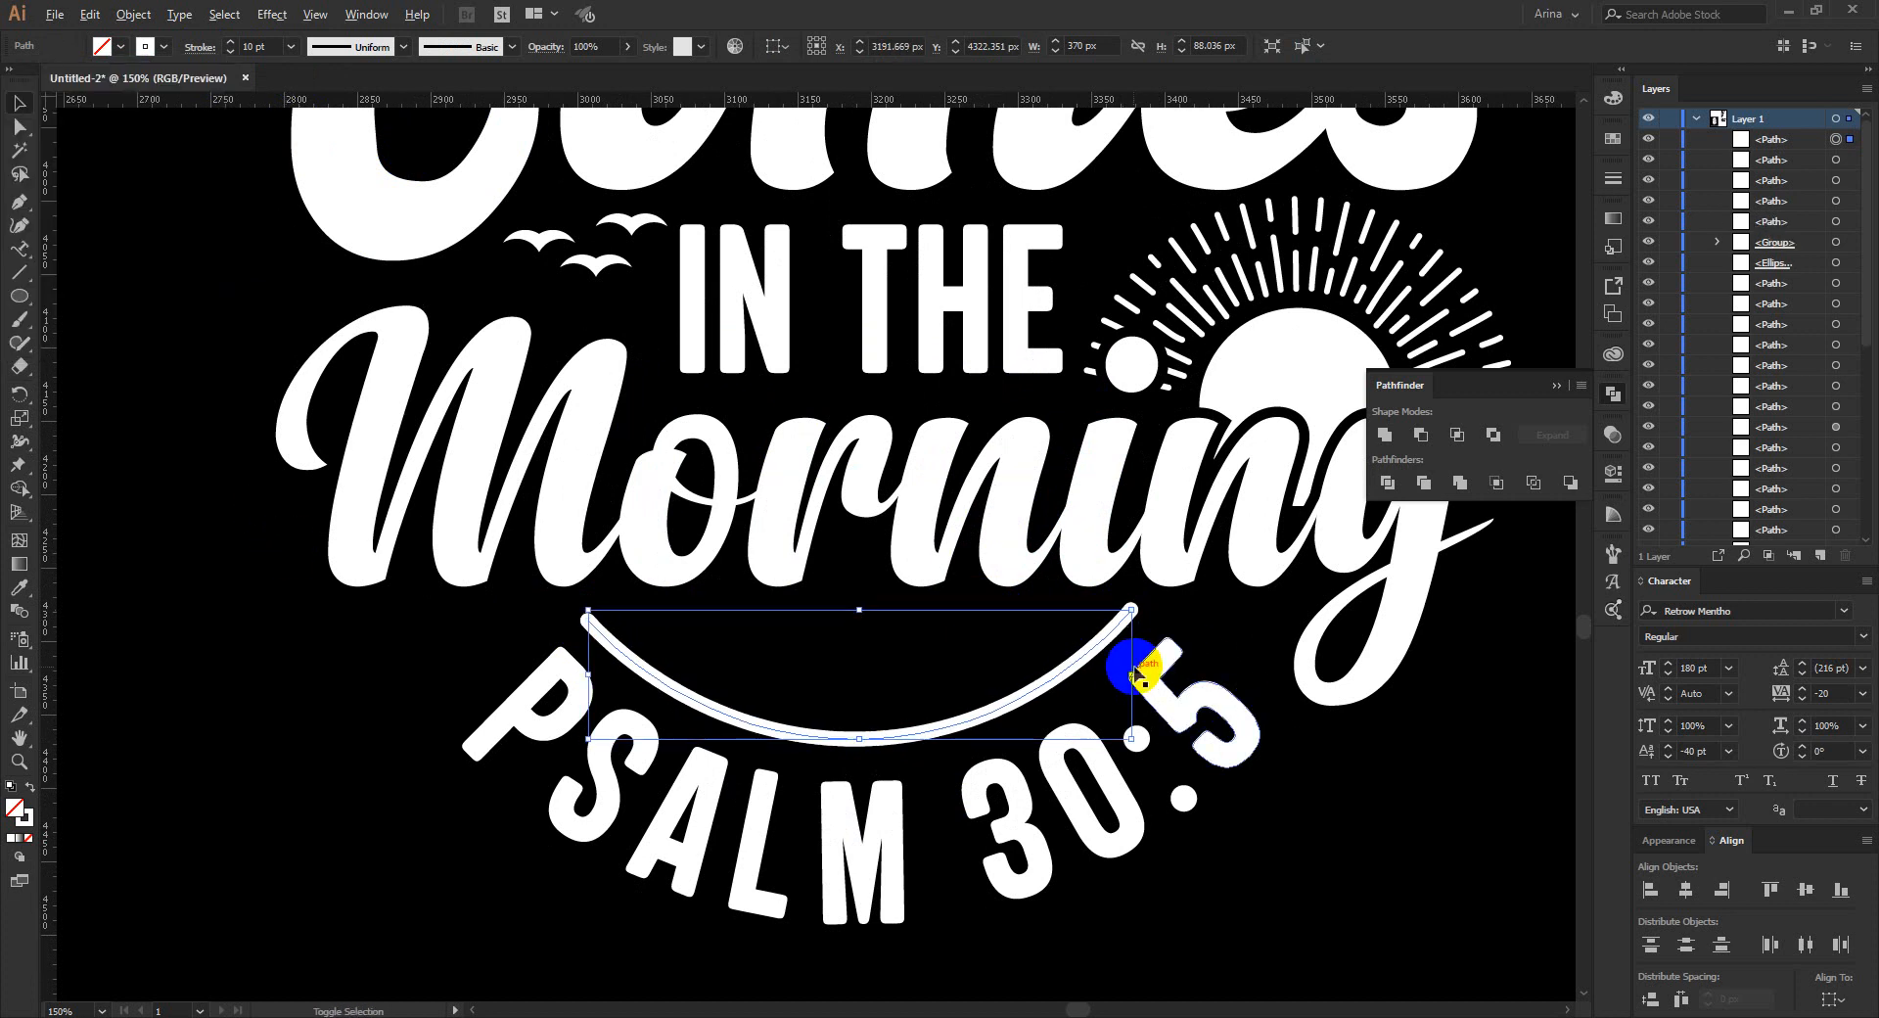
drag(1135, 671, 1080, 665)
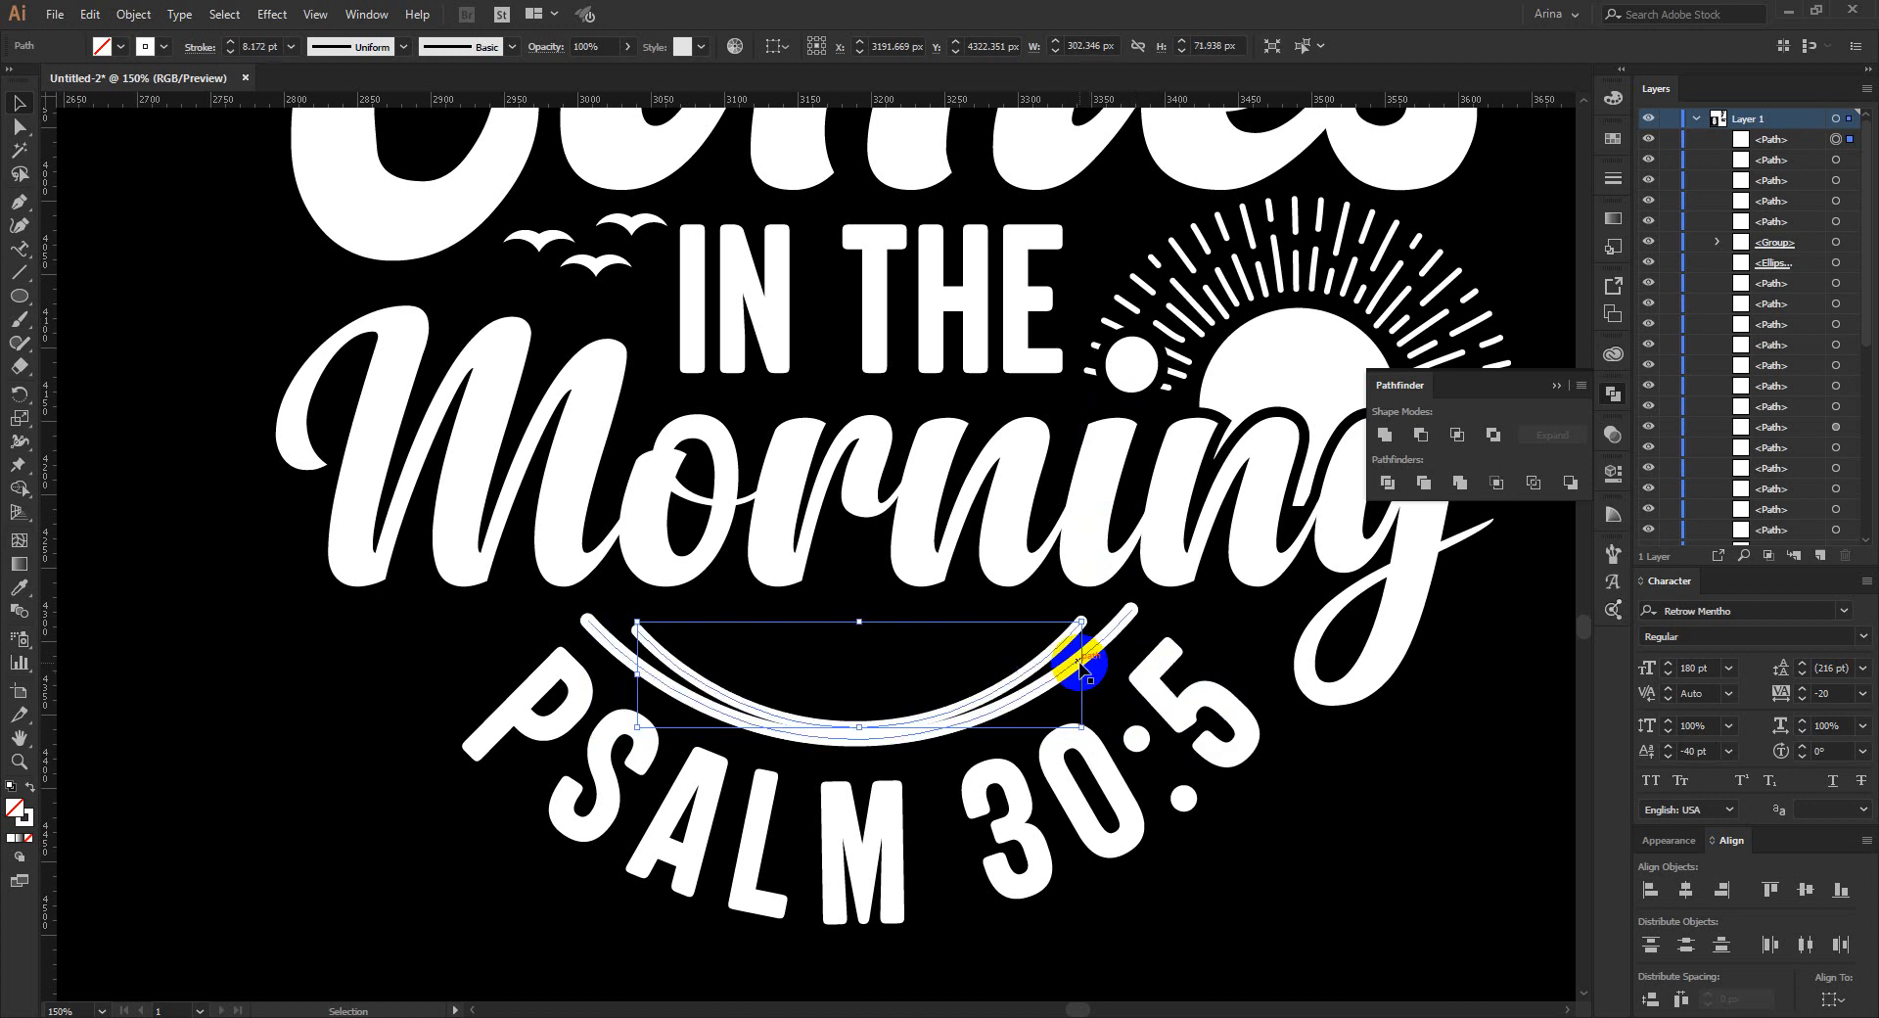
key(Up)
key(Up)
key(Up)
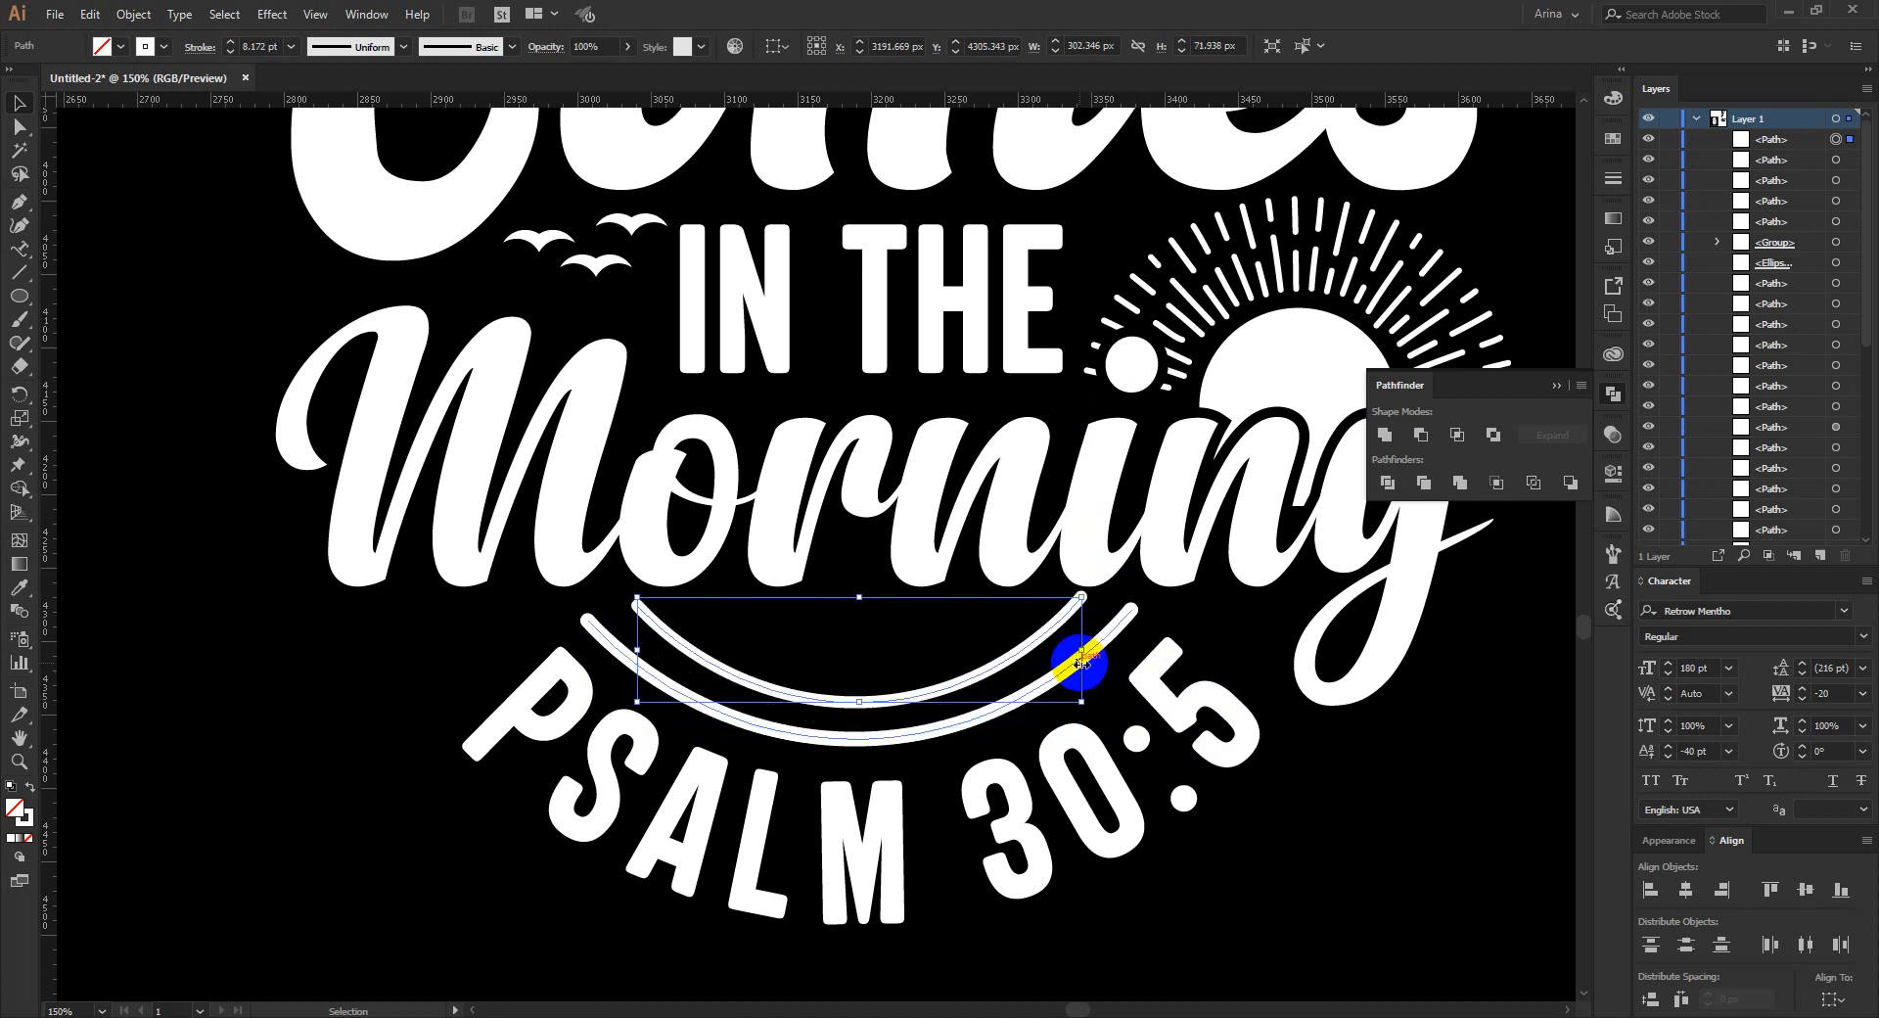
key(Delete)
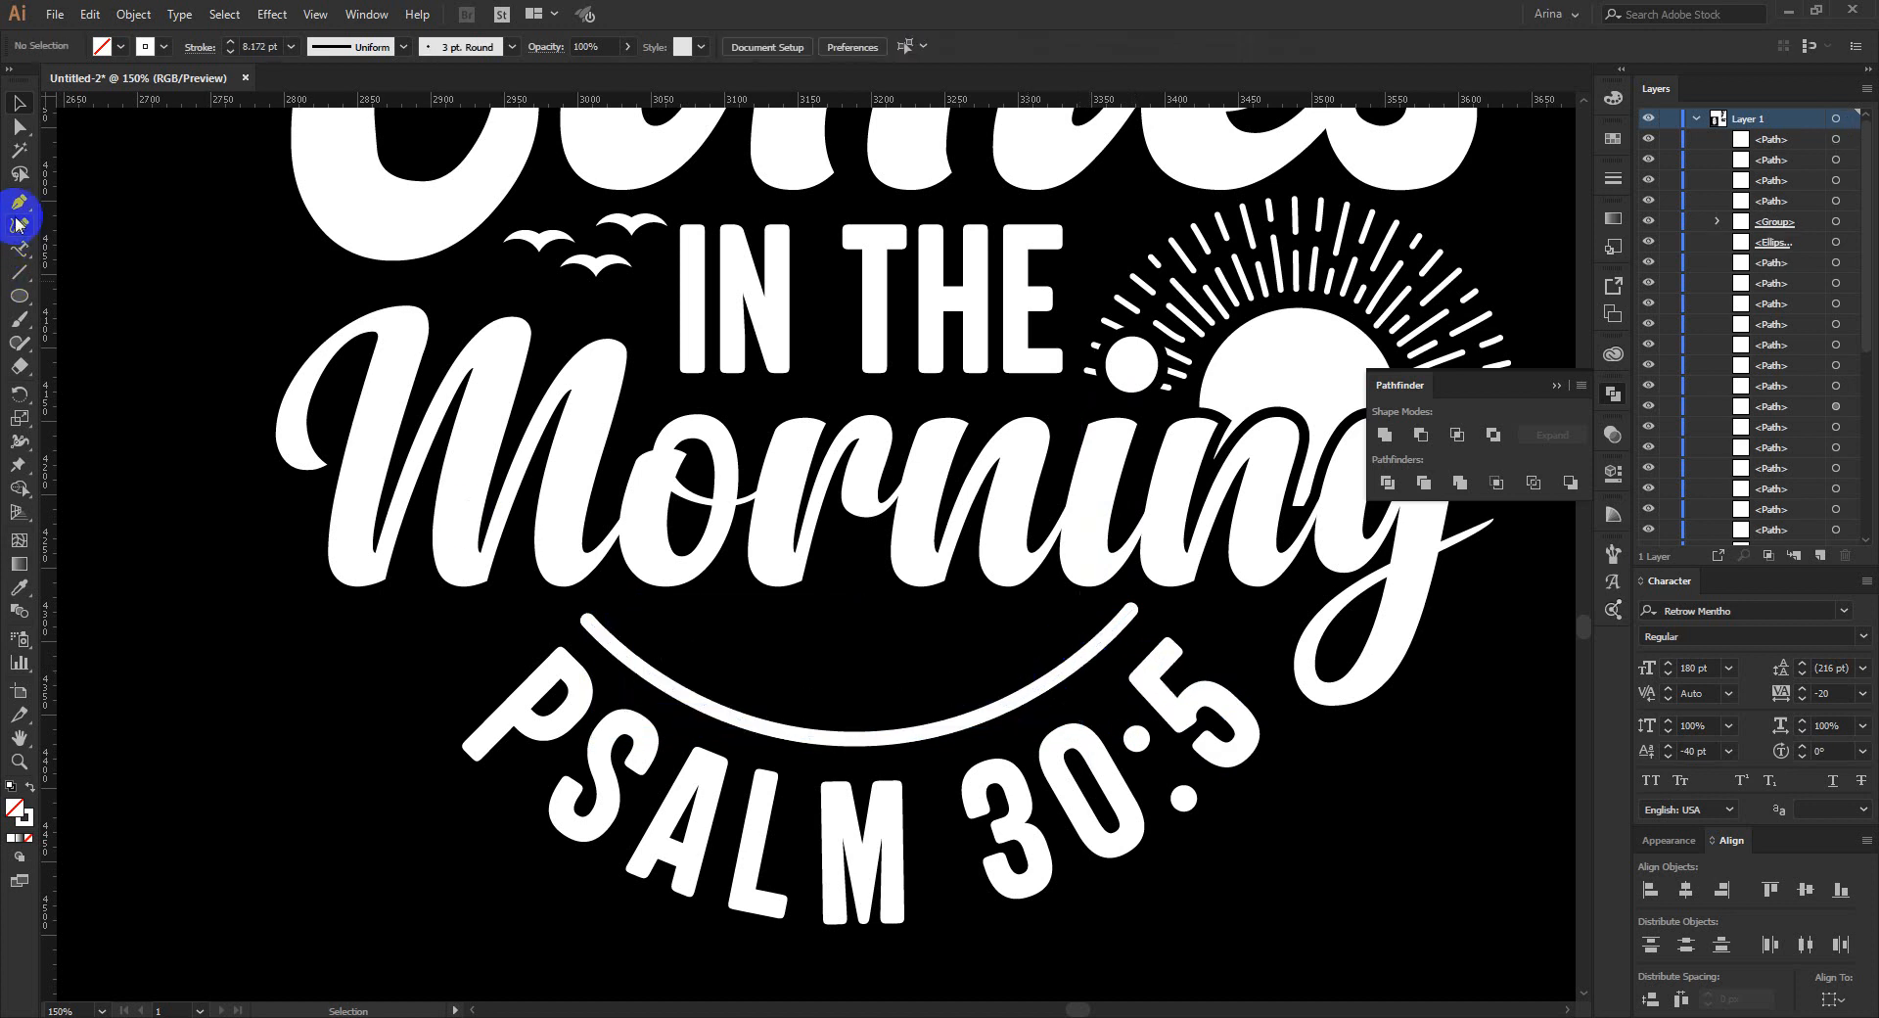
Draw a second arc about 330 px wide and 72 px high inside the first one, below "Morning", with the Curvature tool.
click(19, 224)
click(612, 606)
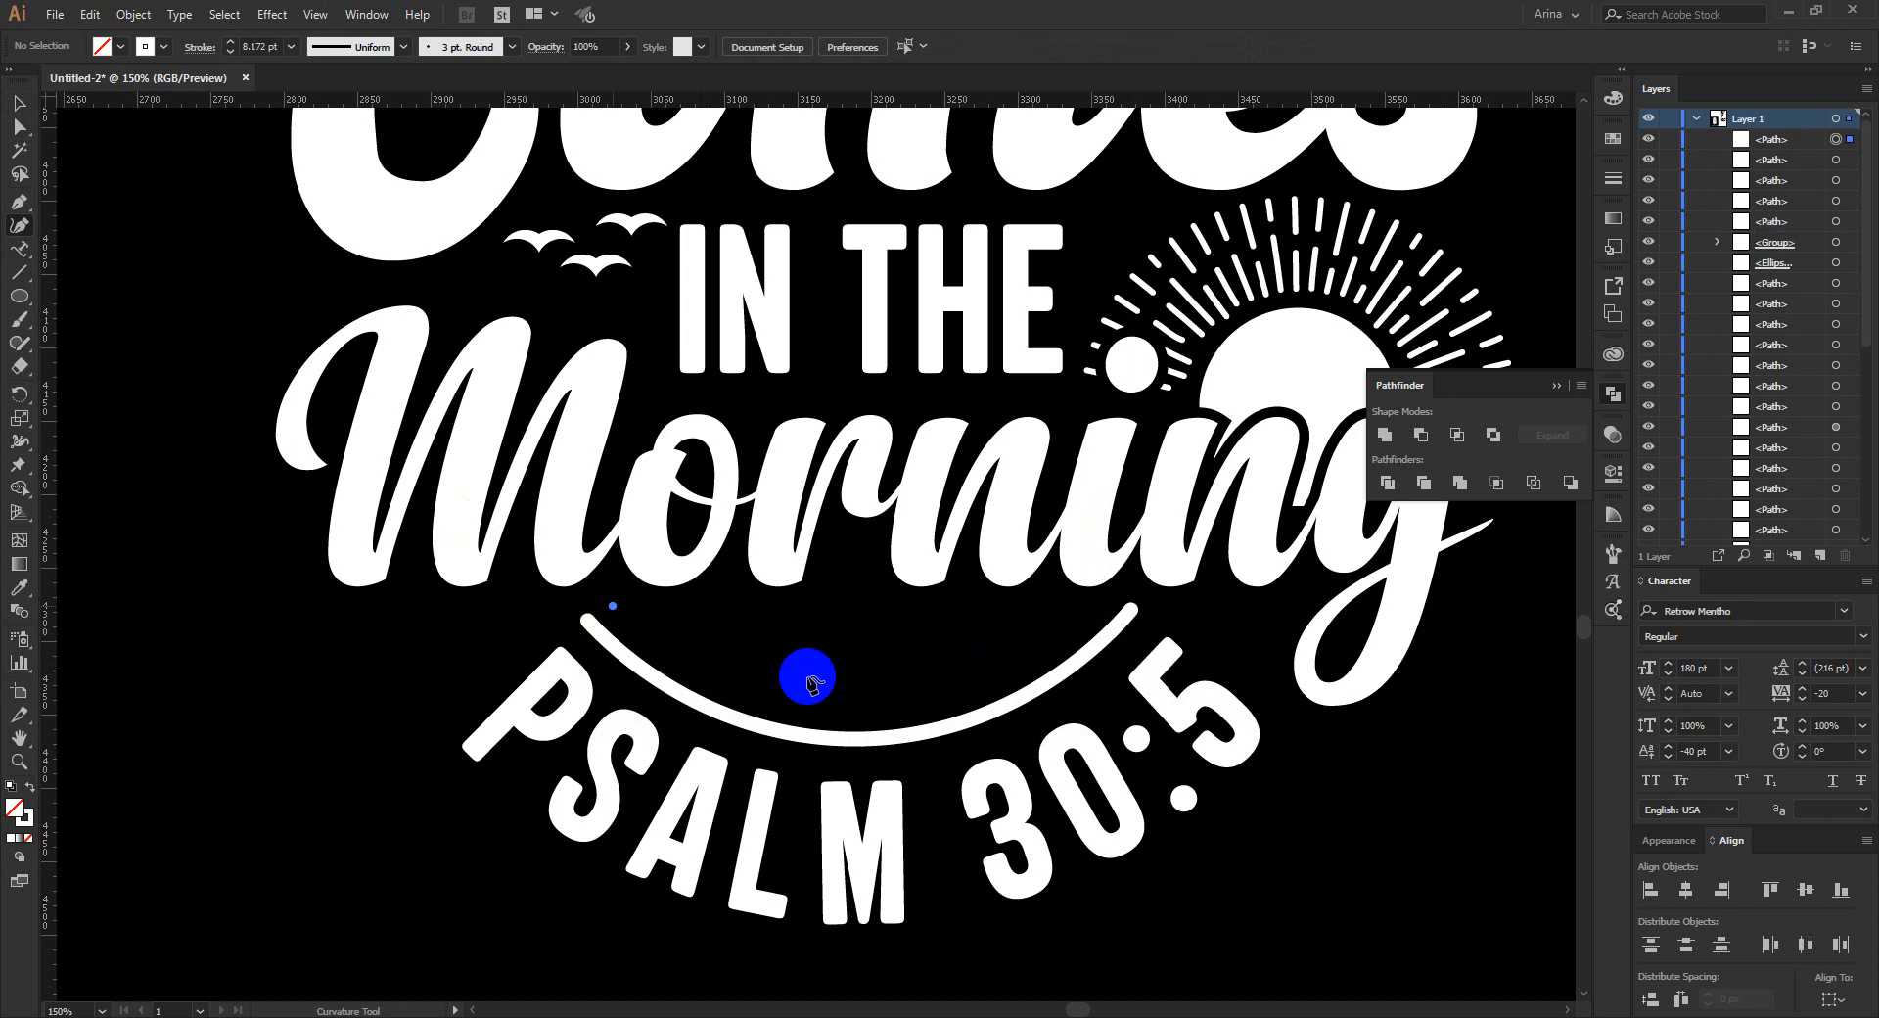
click(838, 703)
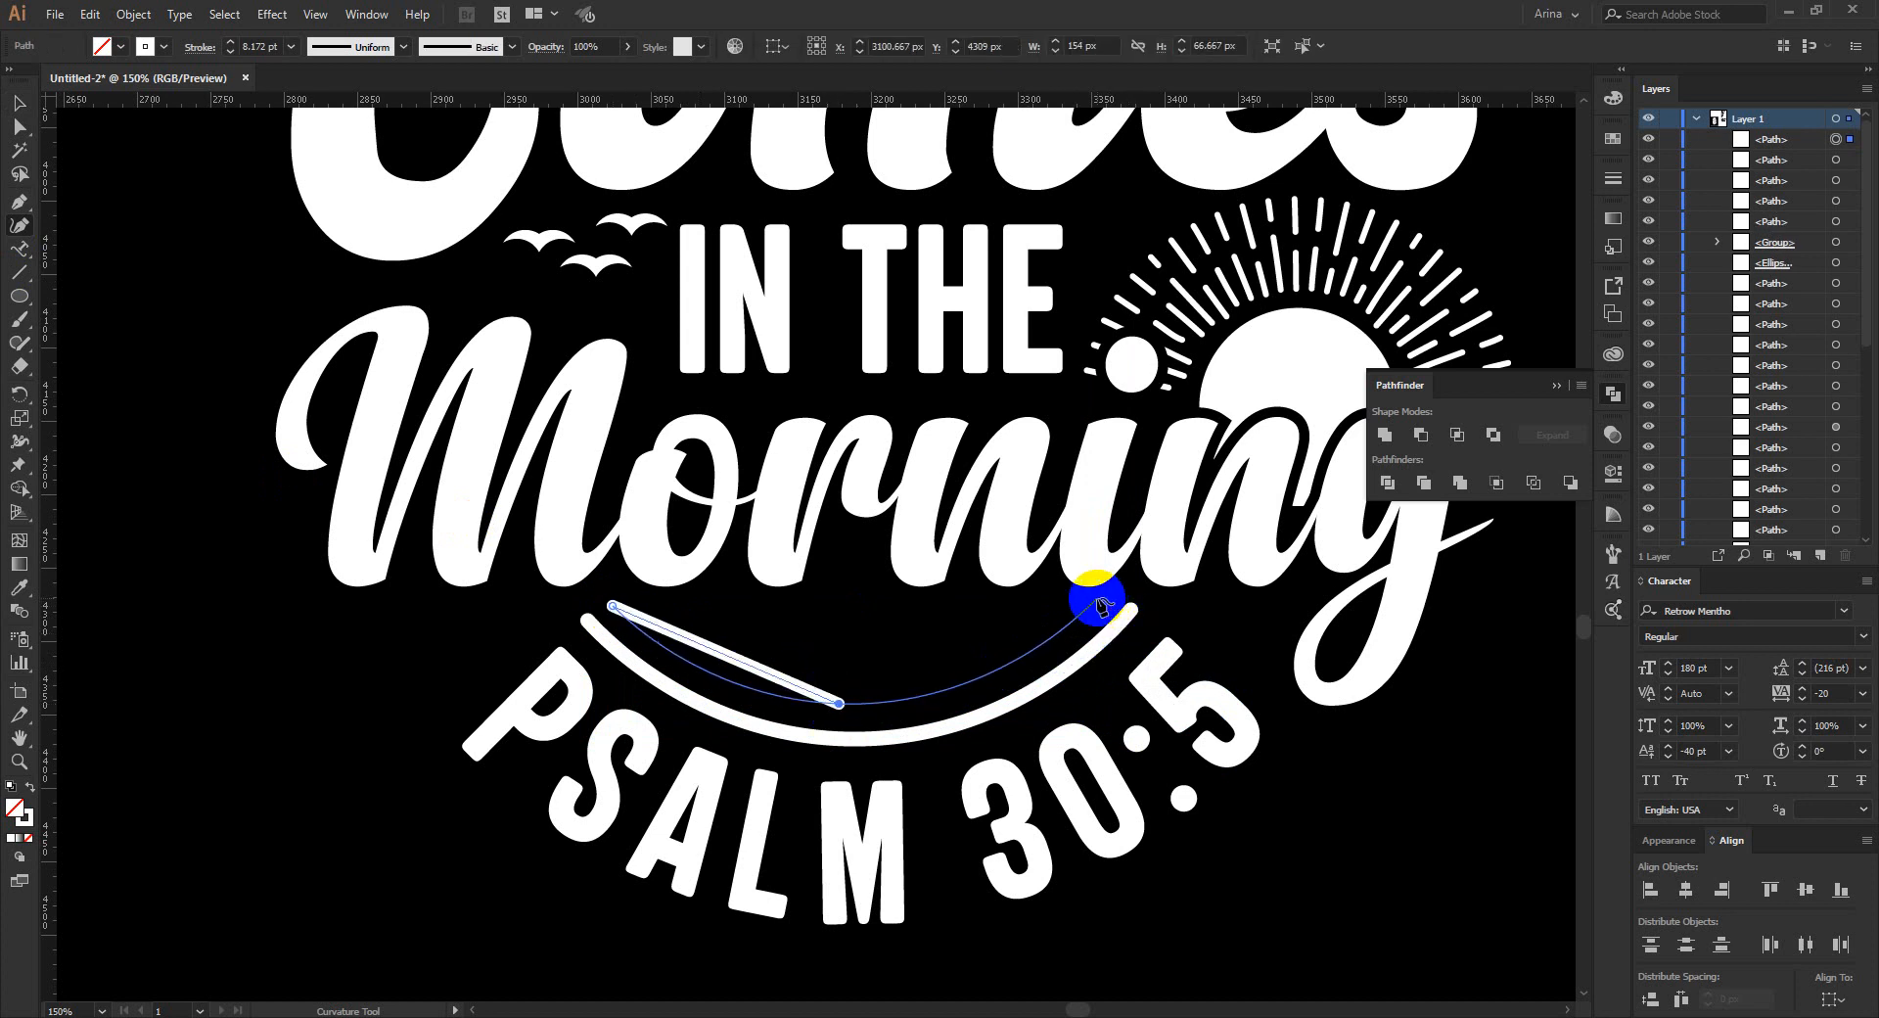
click(1097, 599)
key(v)
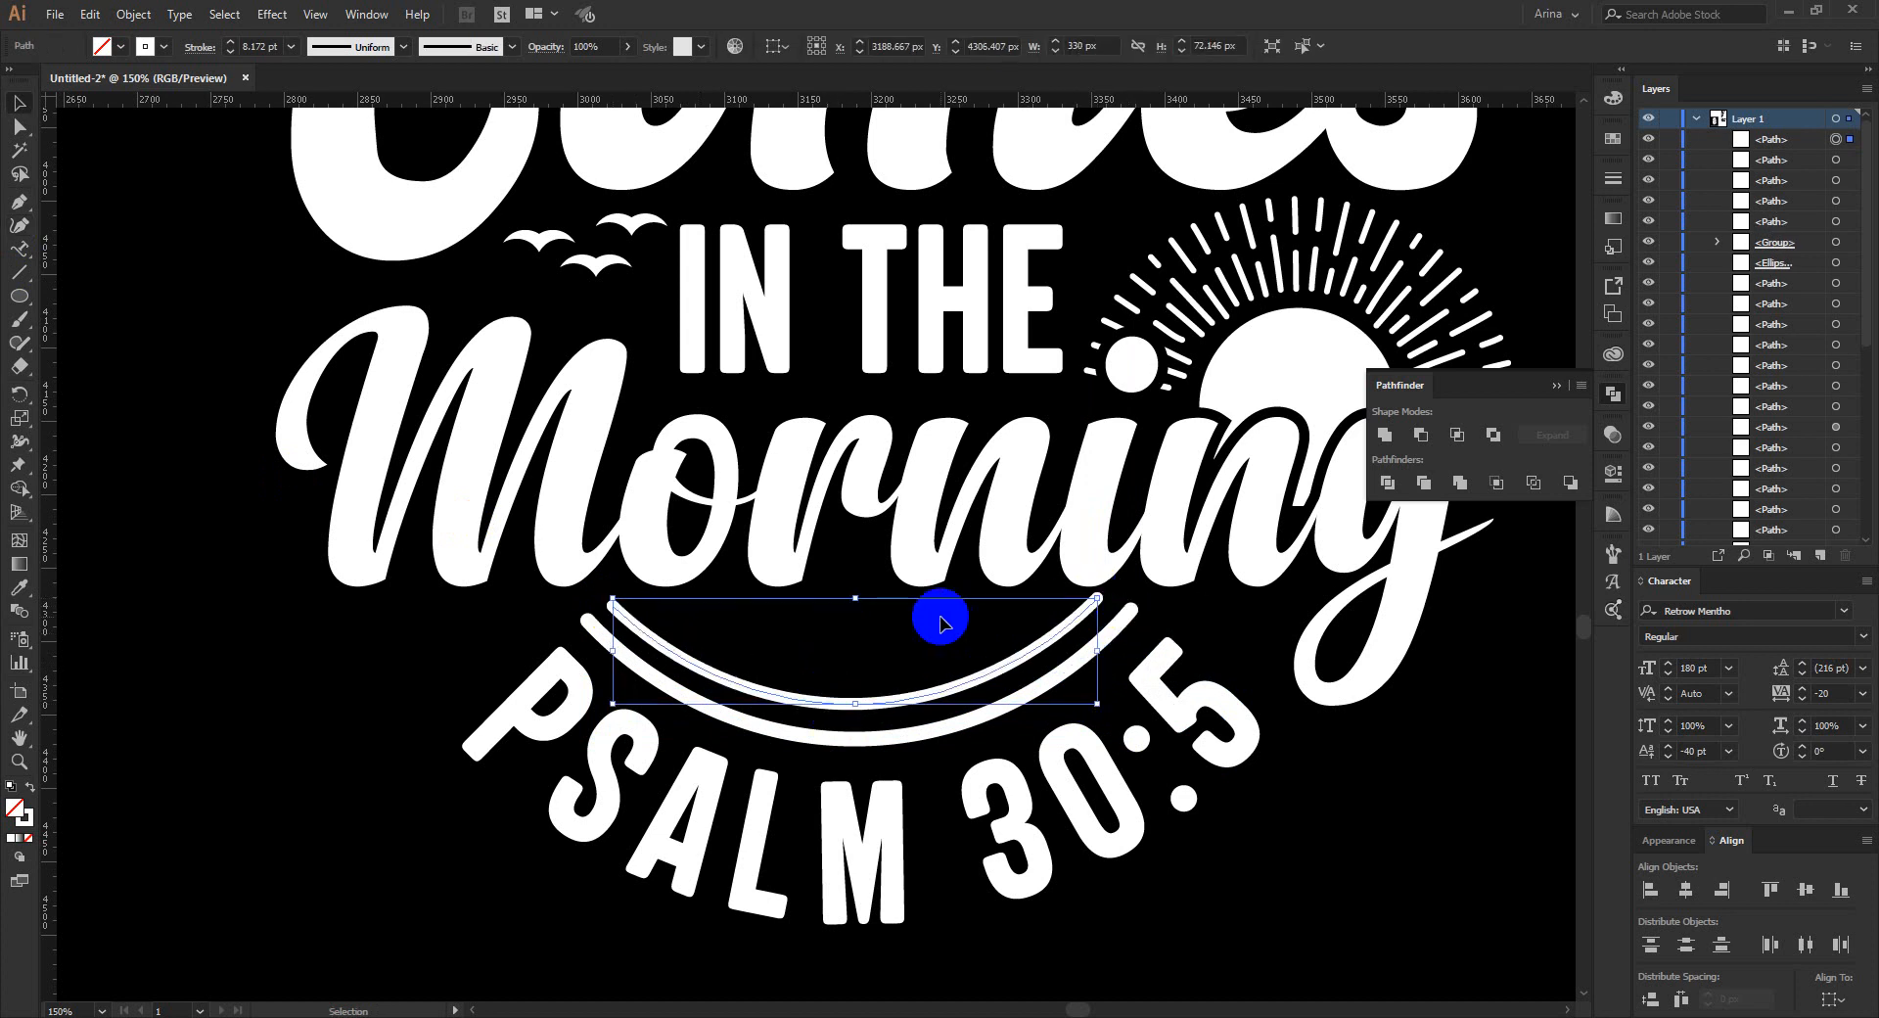
Set the inner arc's stroke weight to 6 pt and turn it into a dashed line.
click(763, 690)
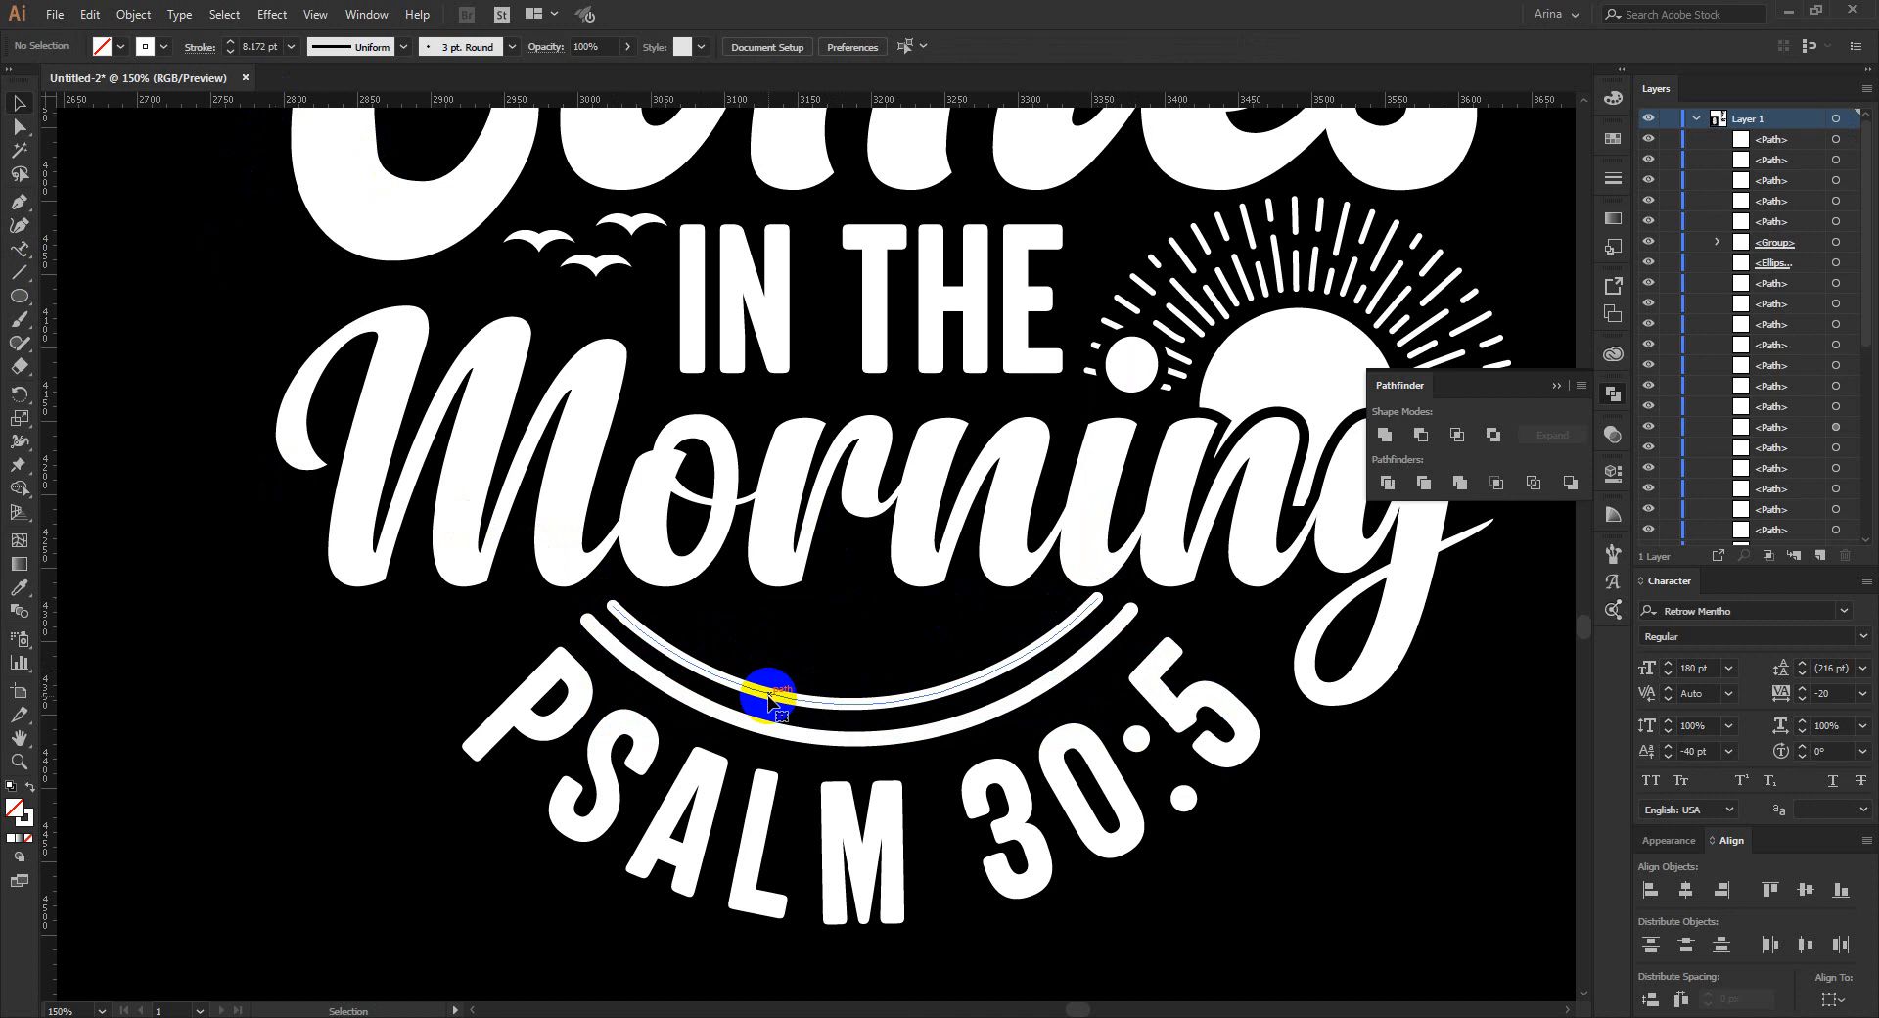
click(769, 697)
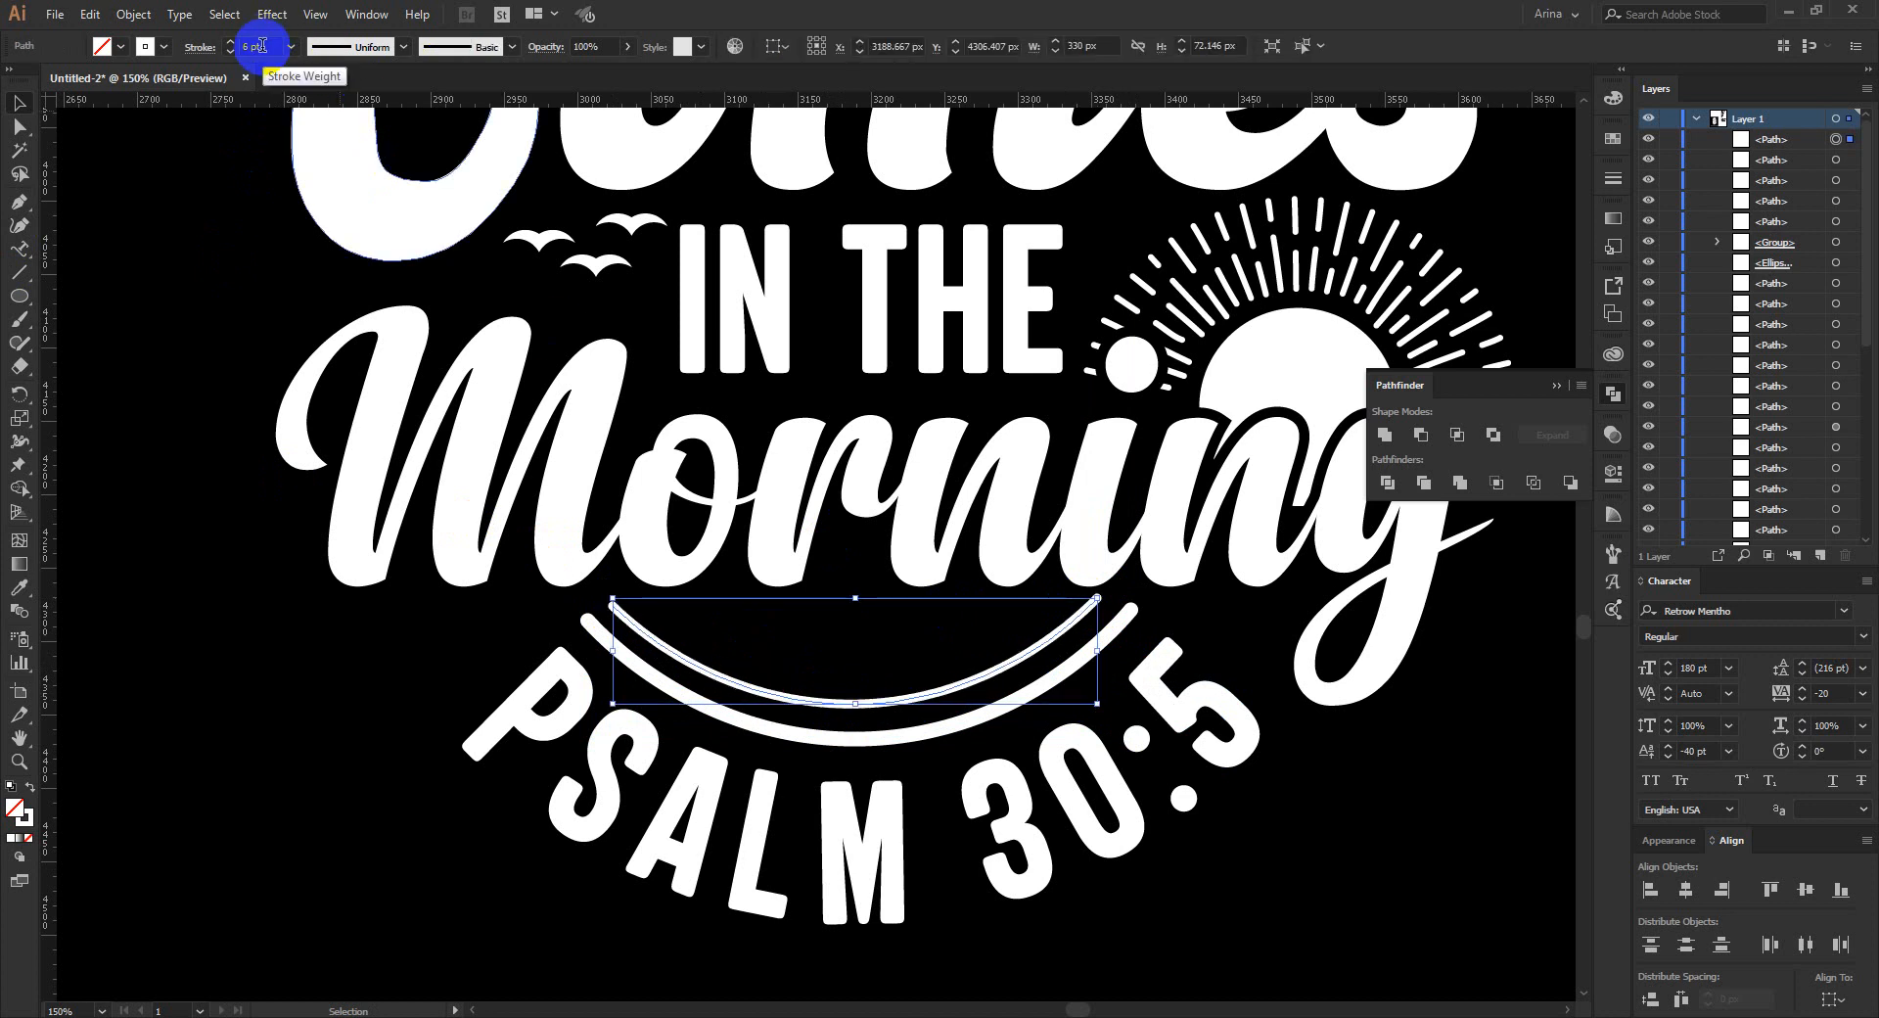
click(191, 56)
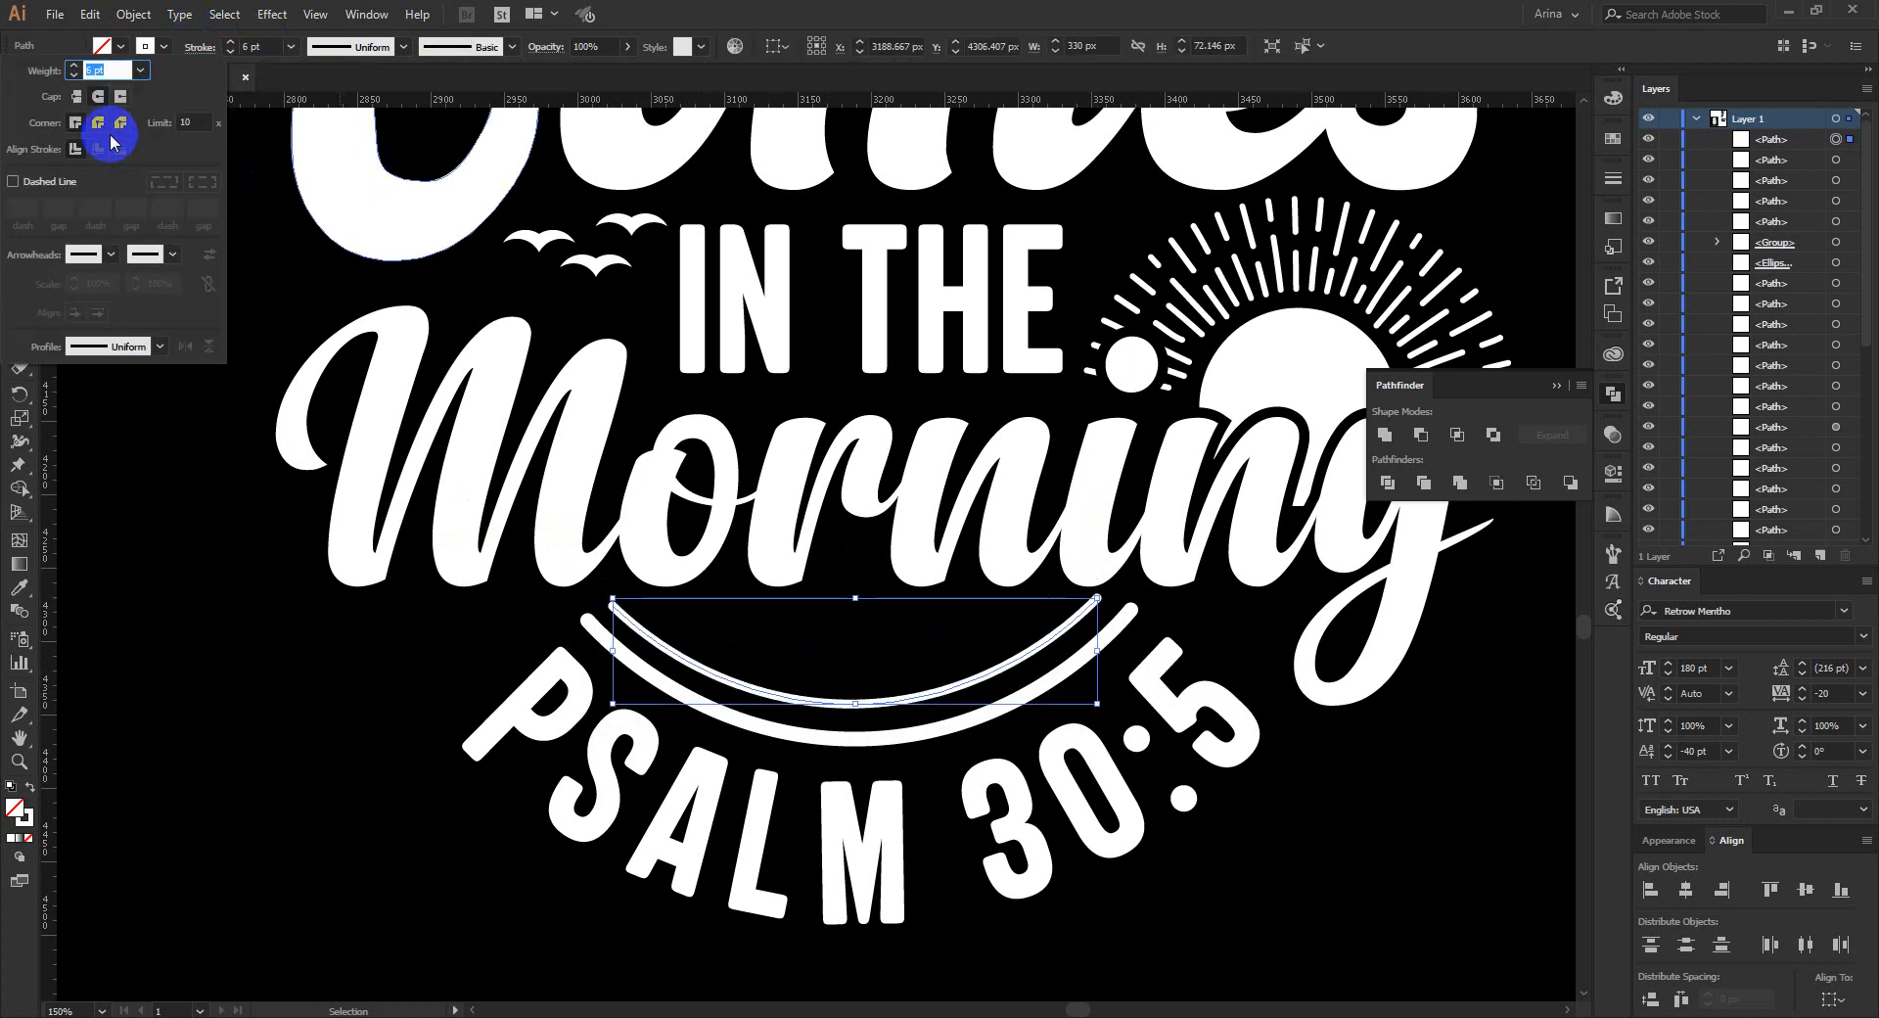
click(44, 180)
click(233, 649)
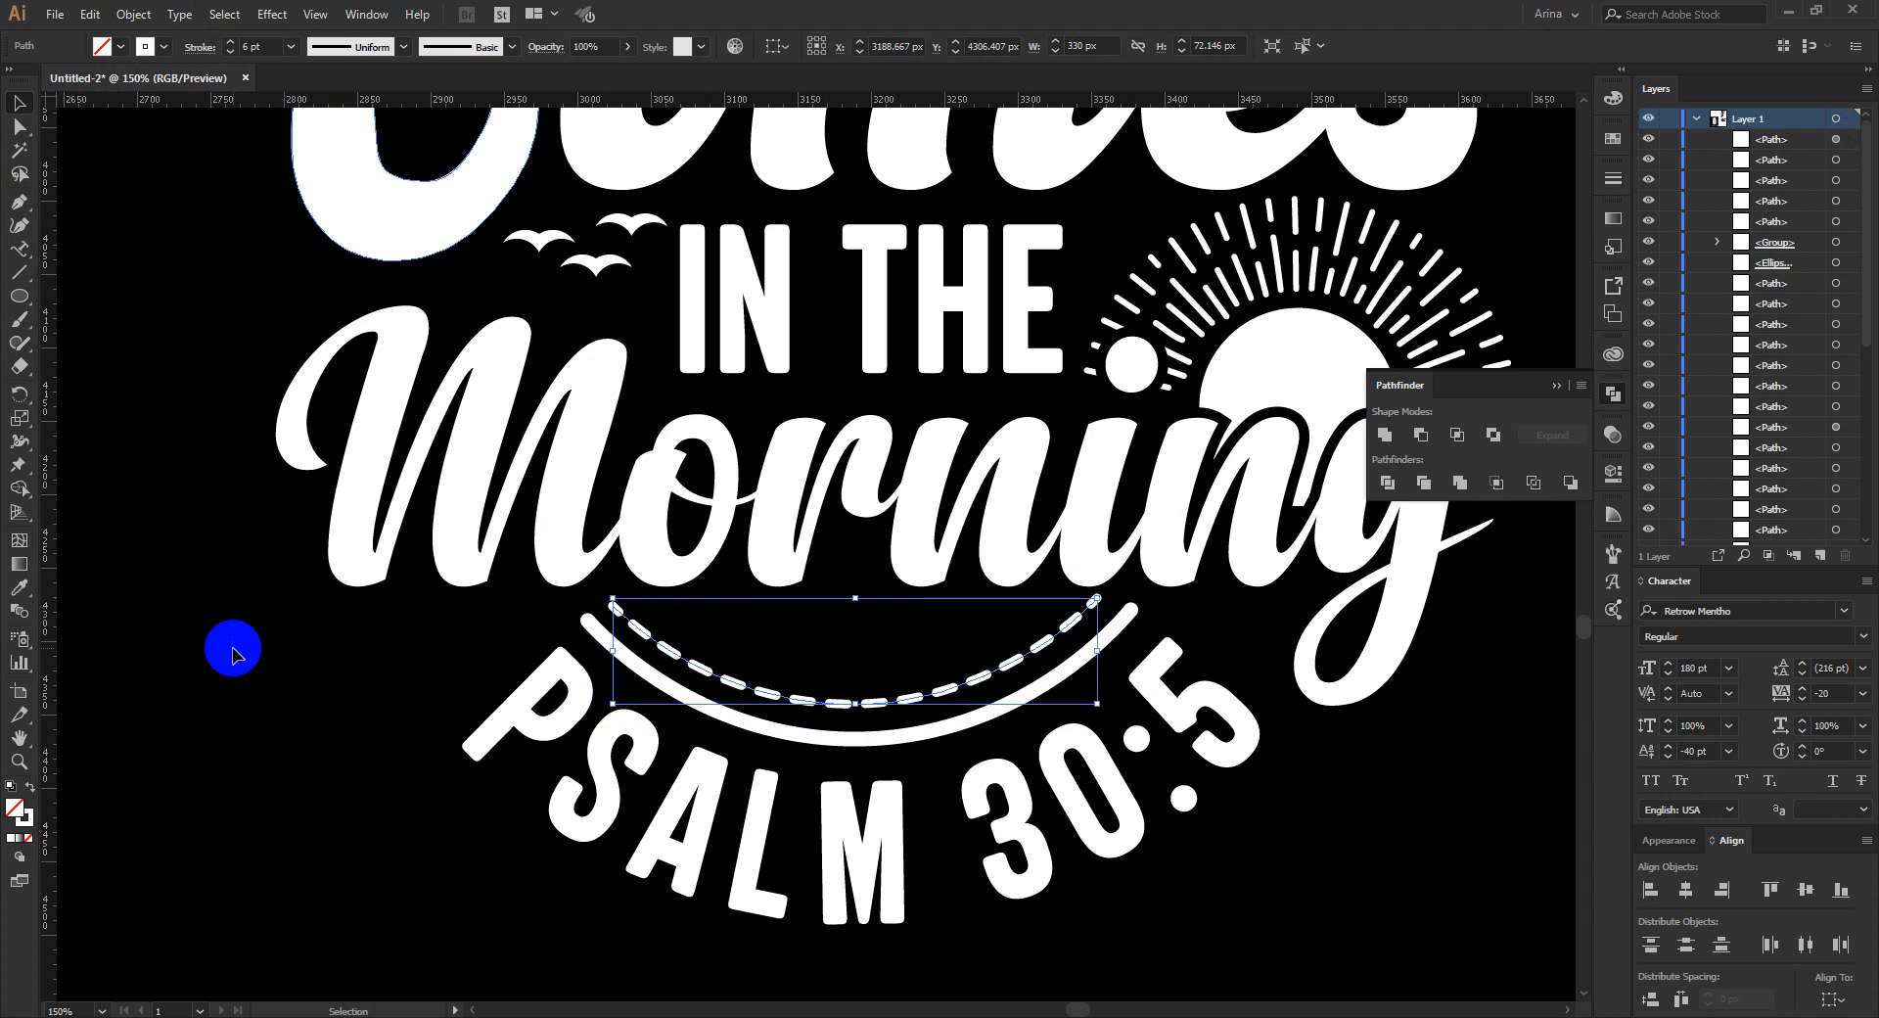
Select the whole lettering design and enlarge it proportionally to about 1044 px wide and 2014 px high on the black background.
scroll(954, 638, down, 1)
scroll(937, 638, down, 1)
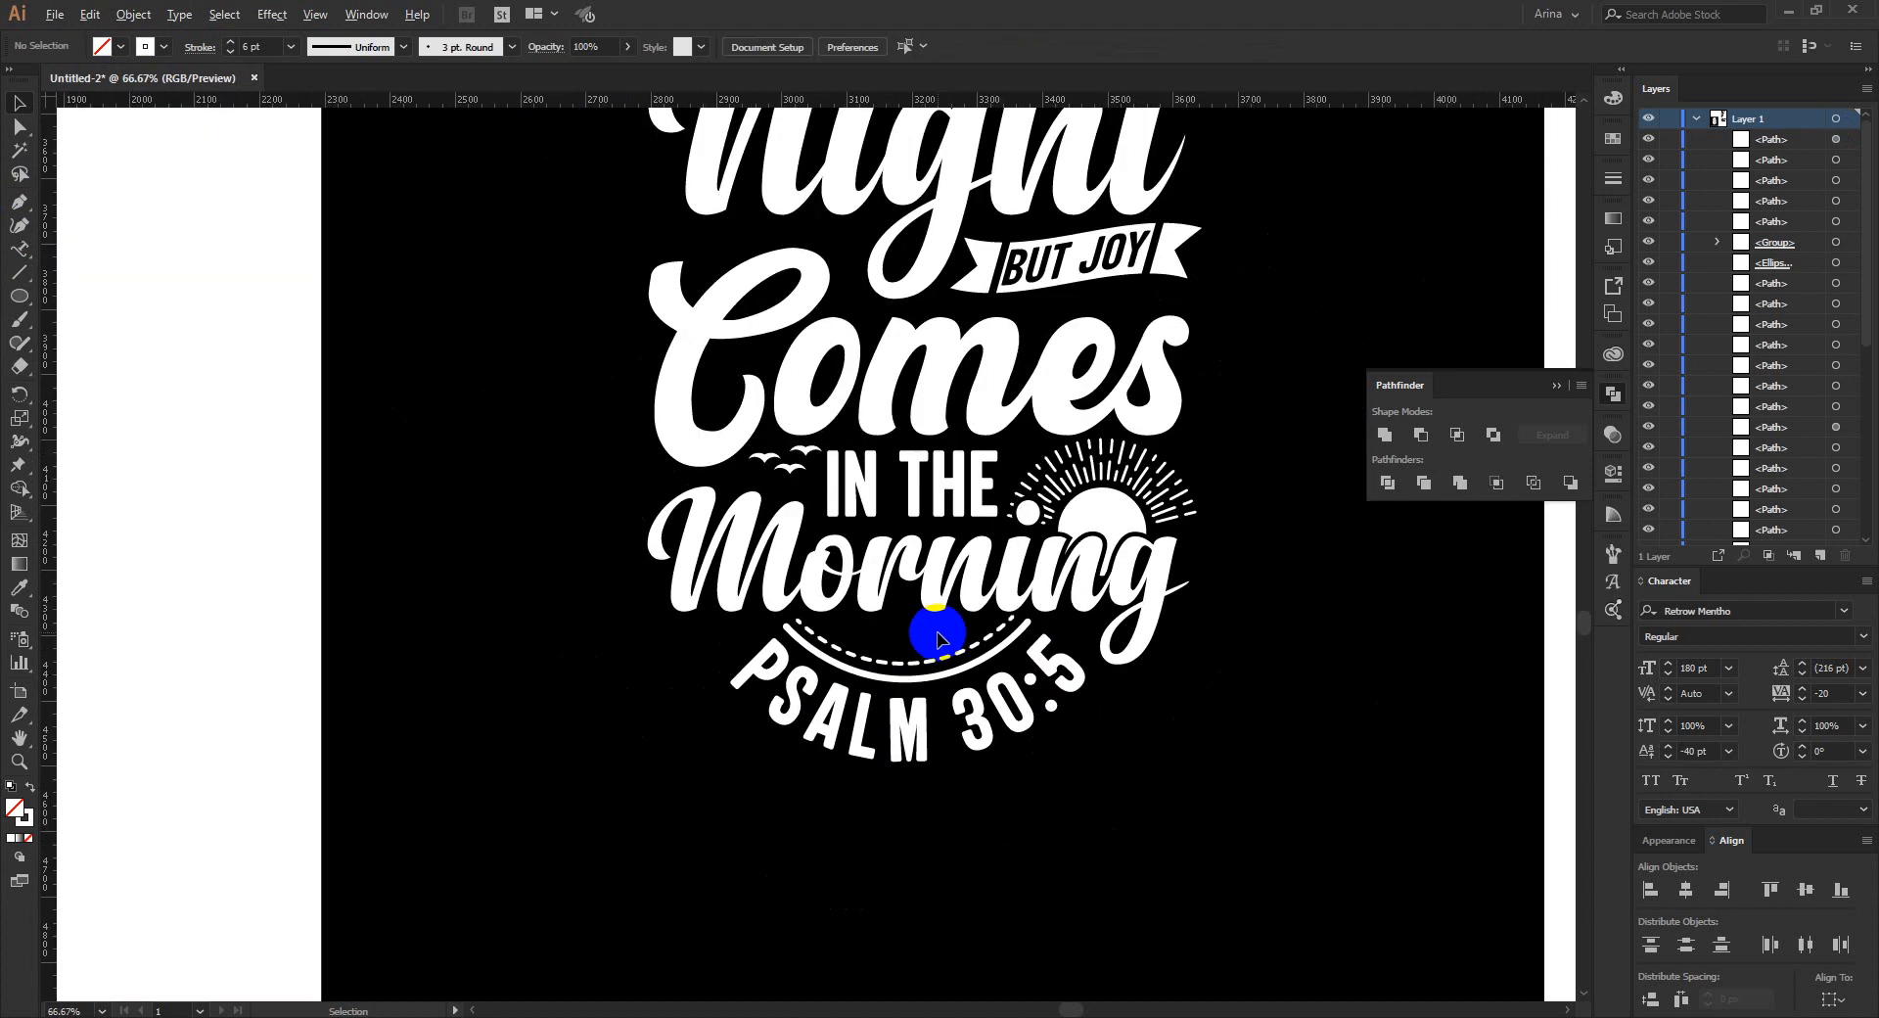
scroll(1107, 747, up, 3)
scroll(1111, 742, up, 1)
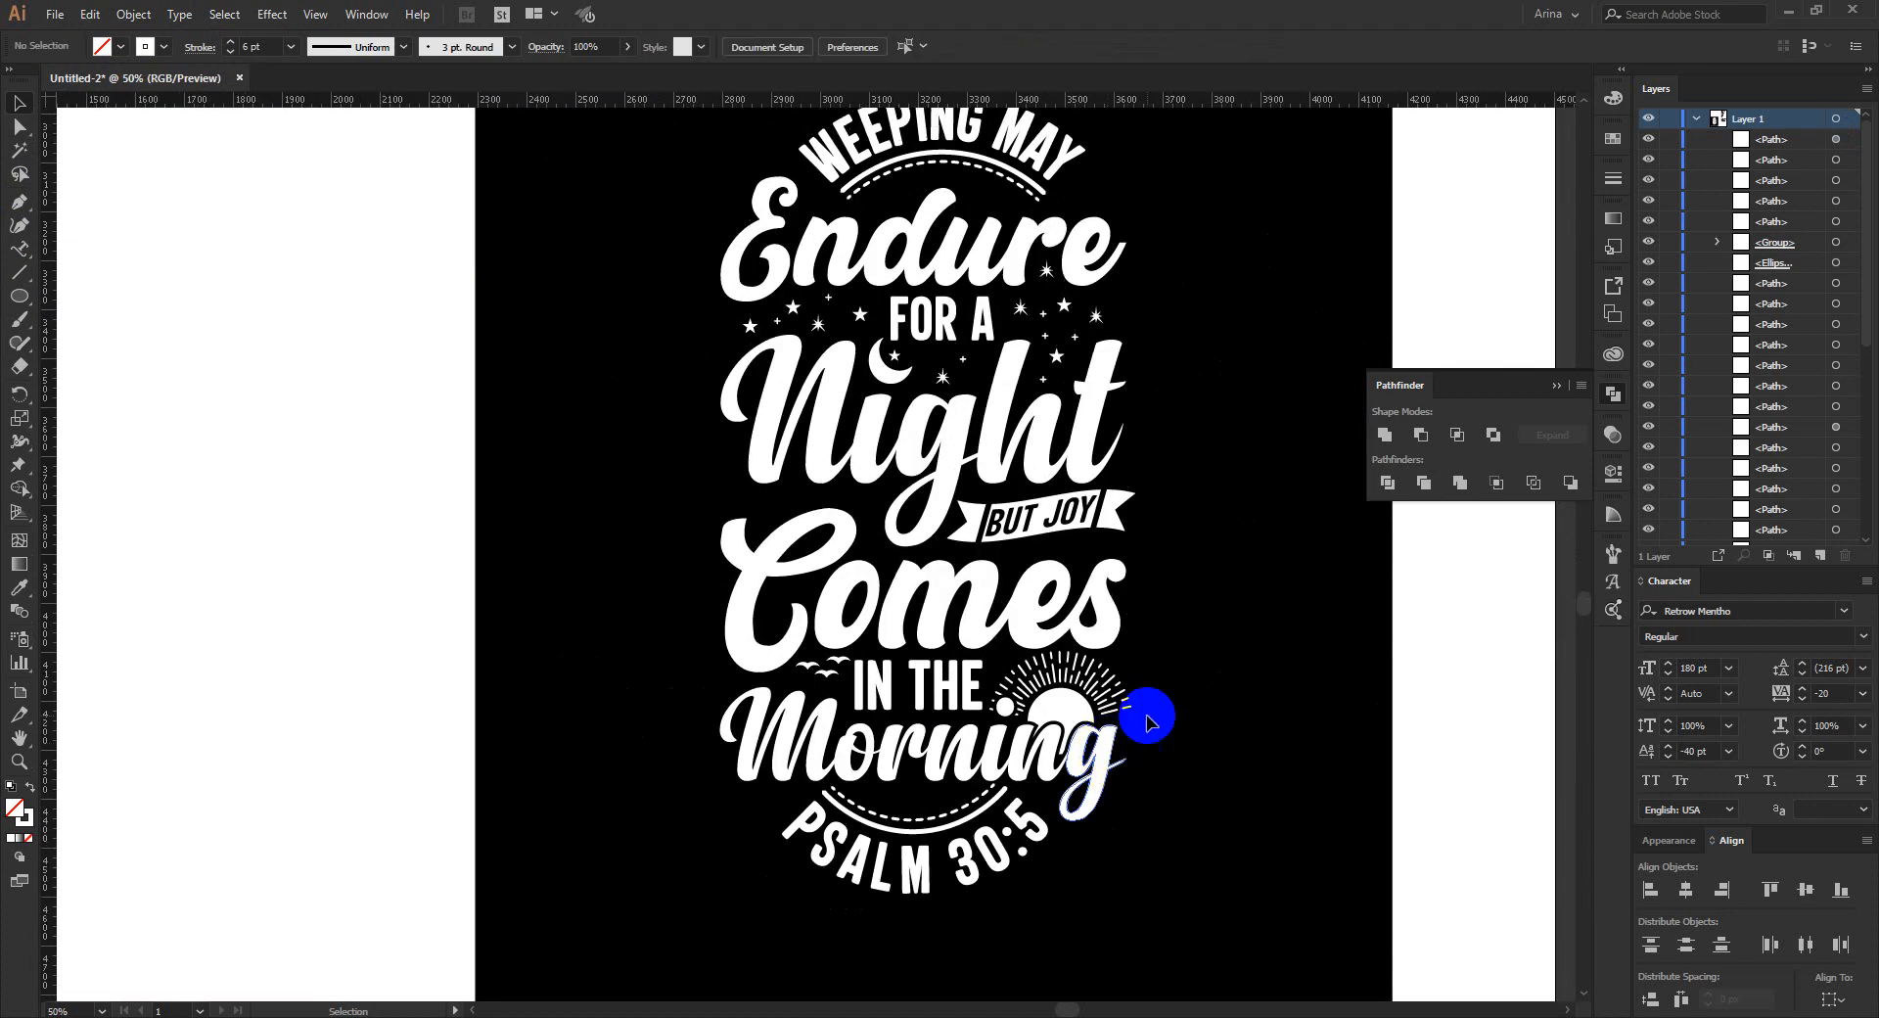
scroll(1210, 671, up, 1)
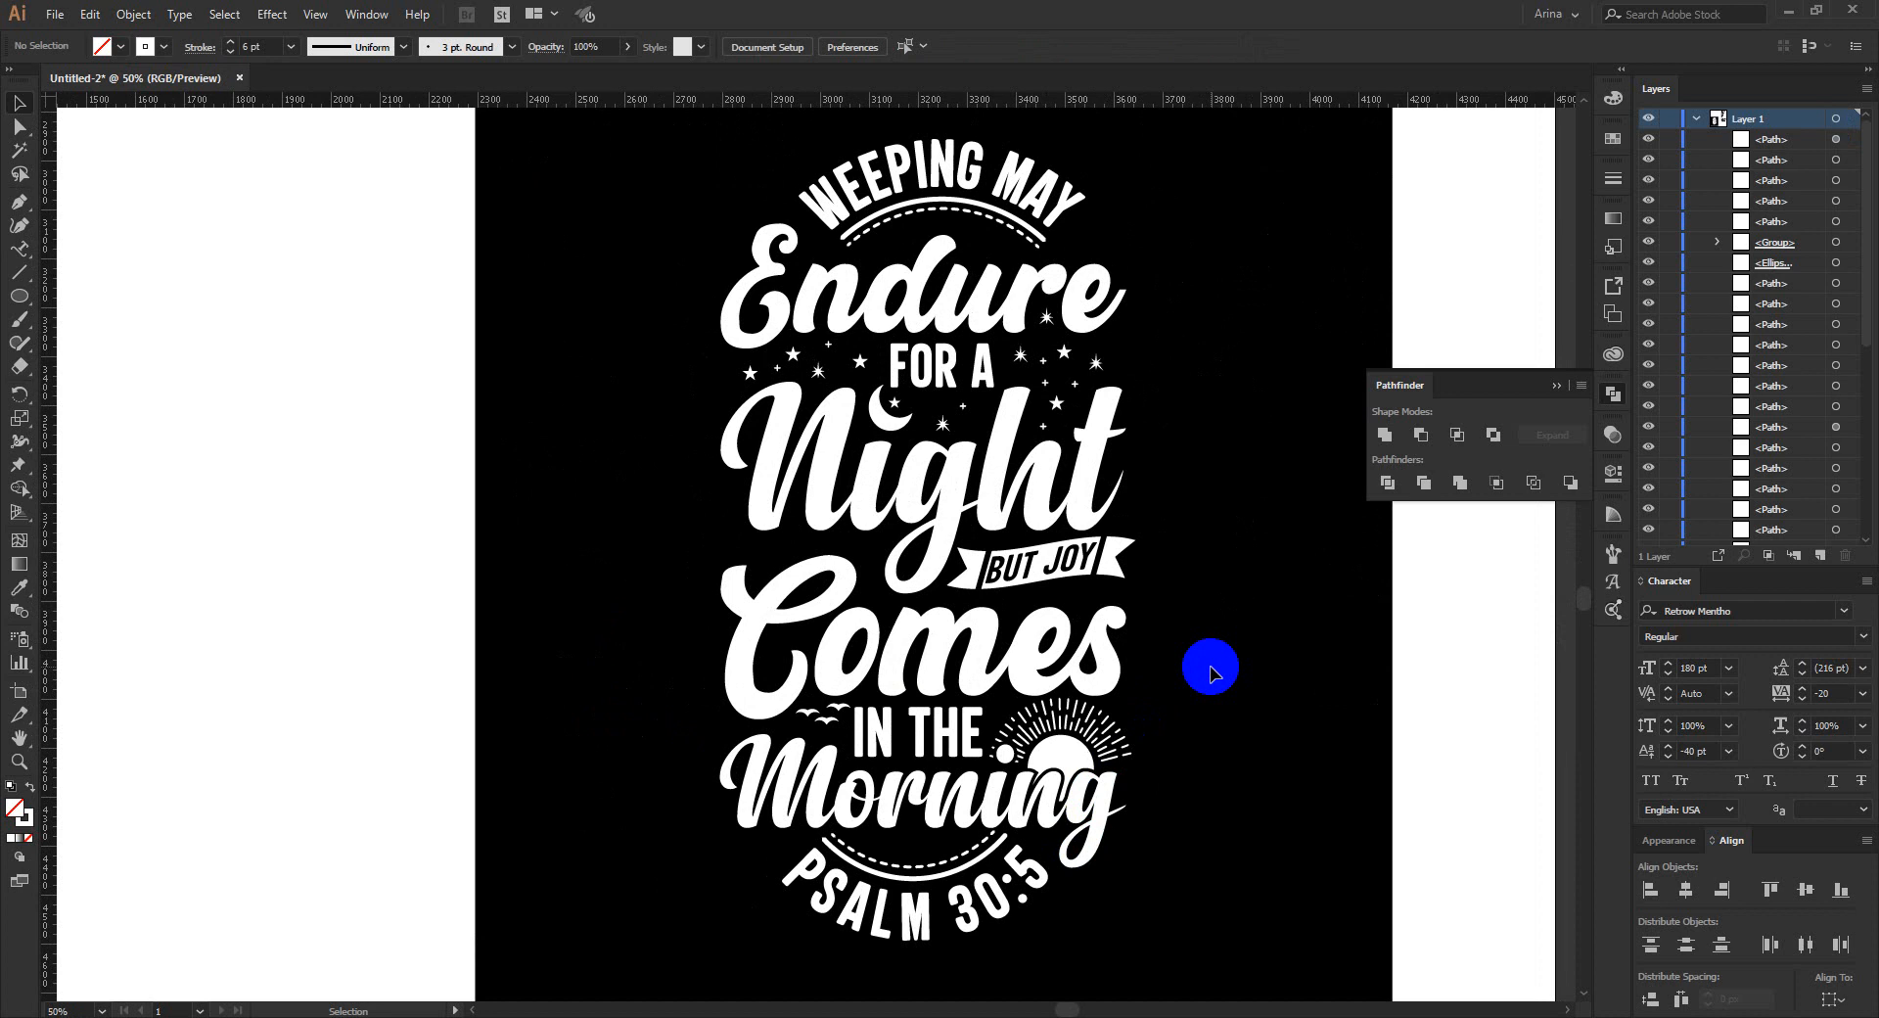
click(559, 644)
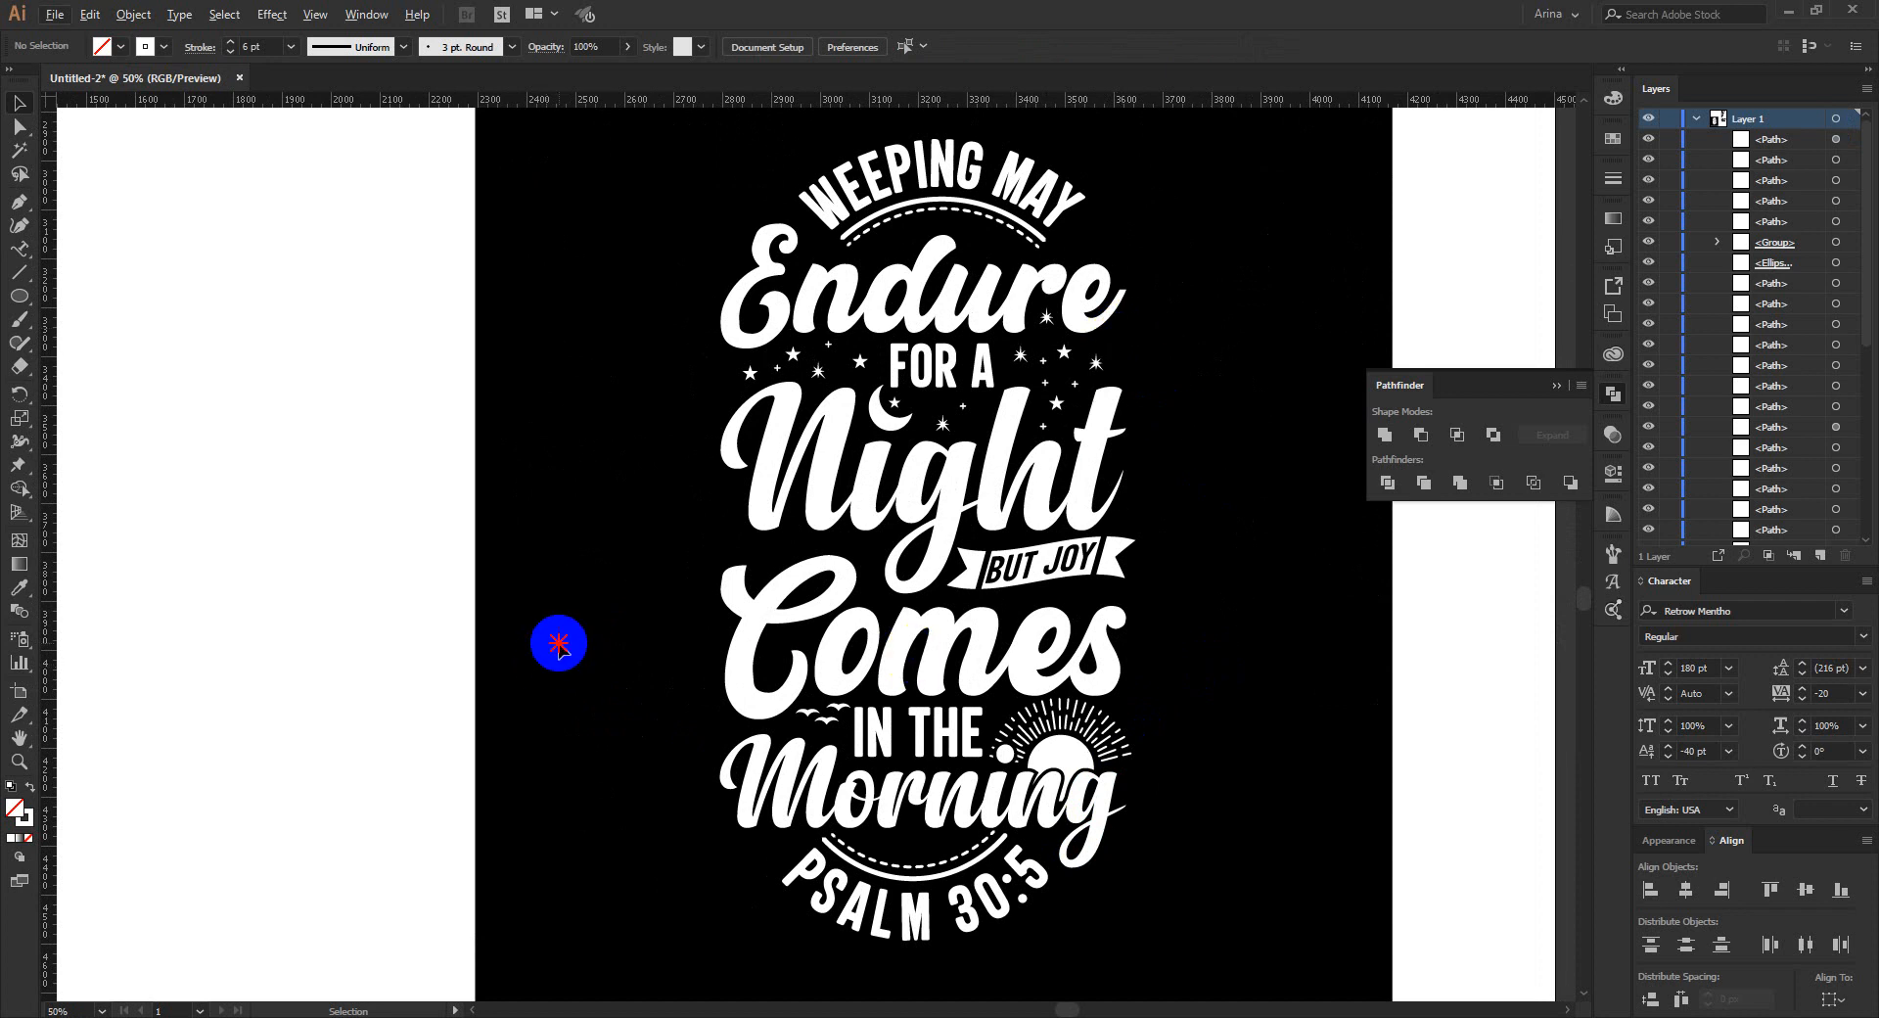
scroll(559, 644, down, 1)
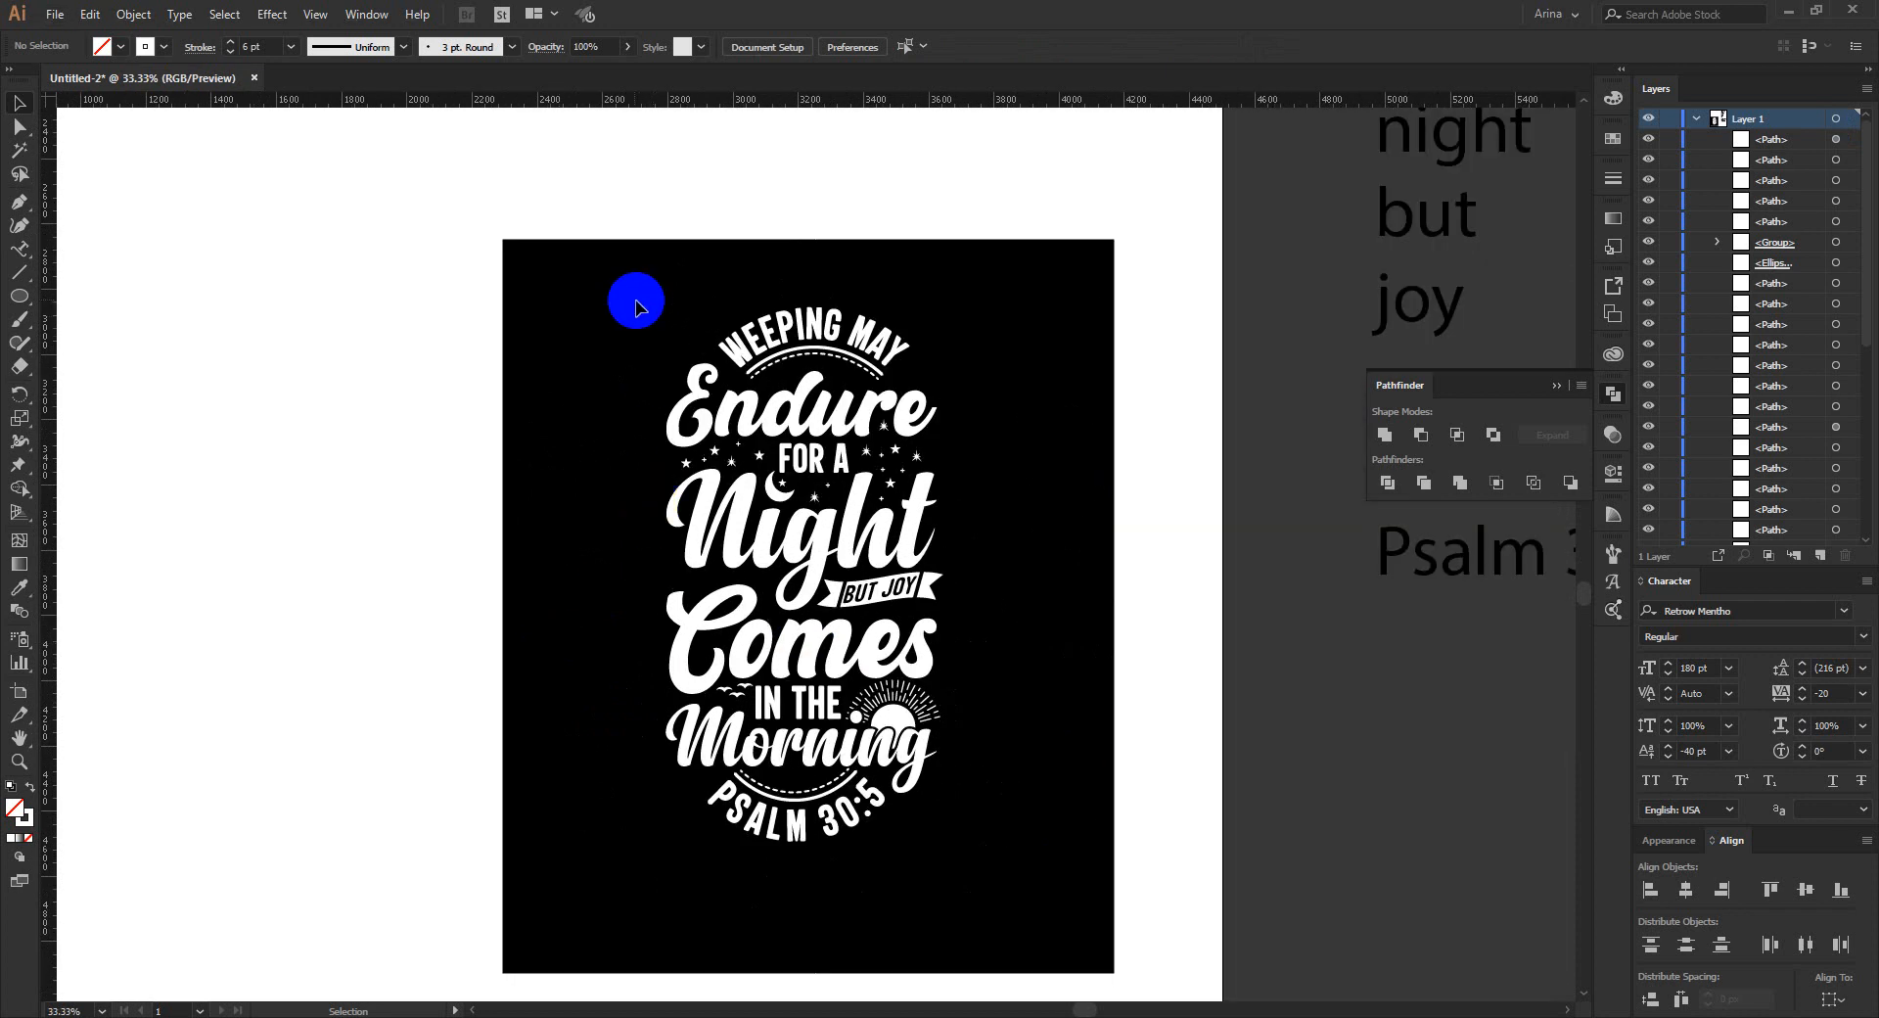
drag(622, 270, 1066, 872)
drag(801, 844, 803, 964)
click(800, 537)
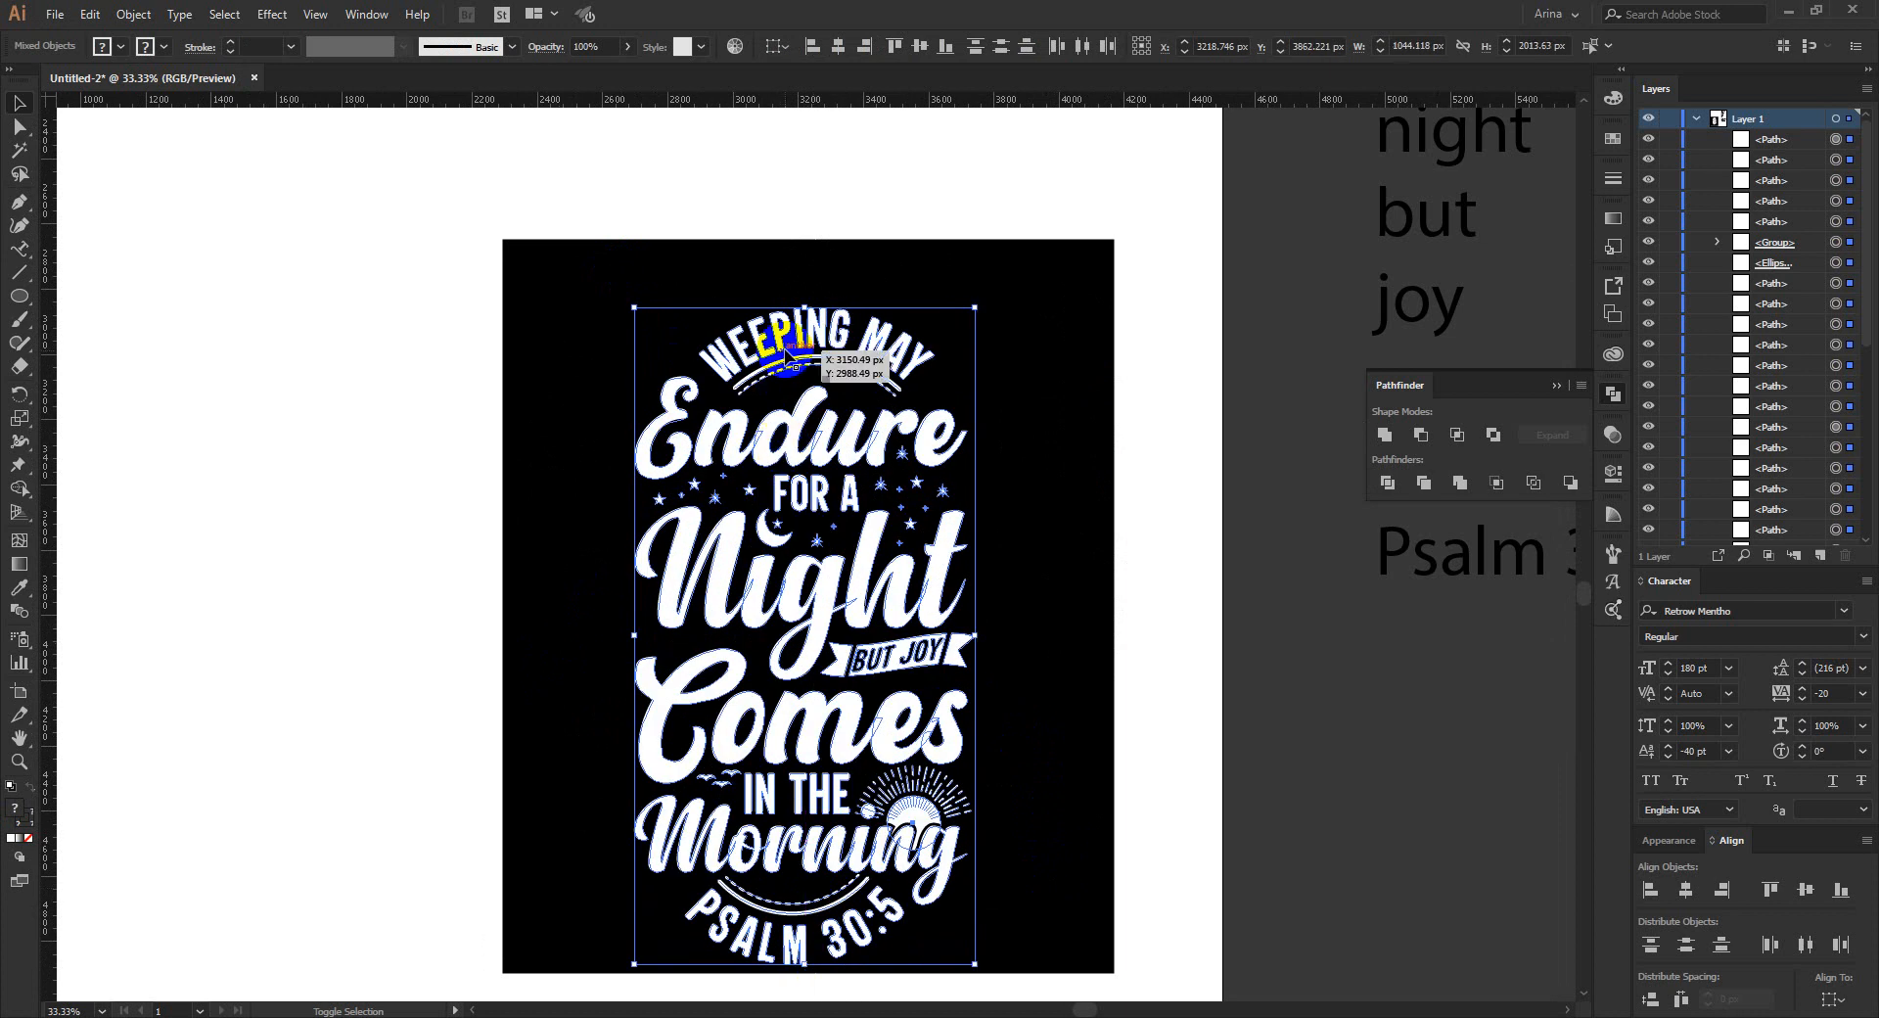
Enlarge the whole lettering design proportionally to about 1136 px wide and 2190 px high, keeping its lower edge in place.
drag(805, 306, 820, 250)
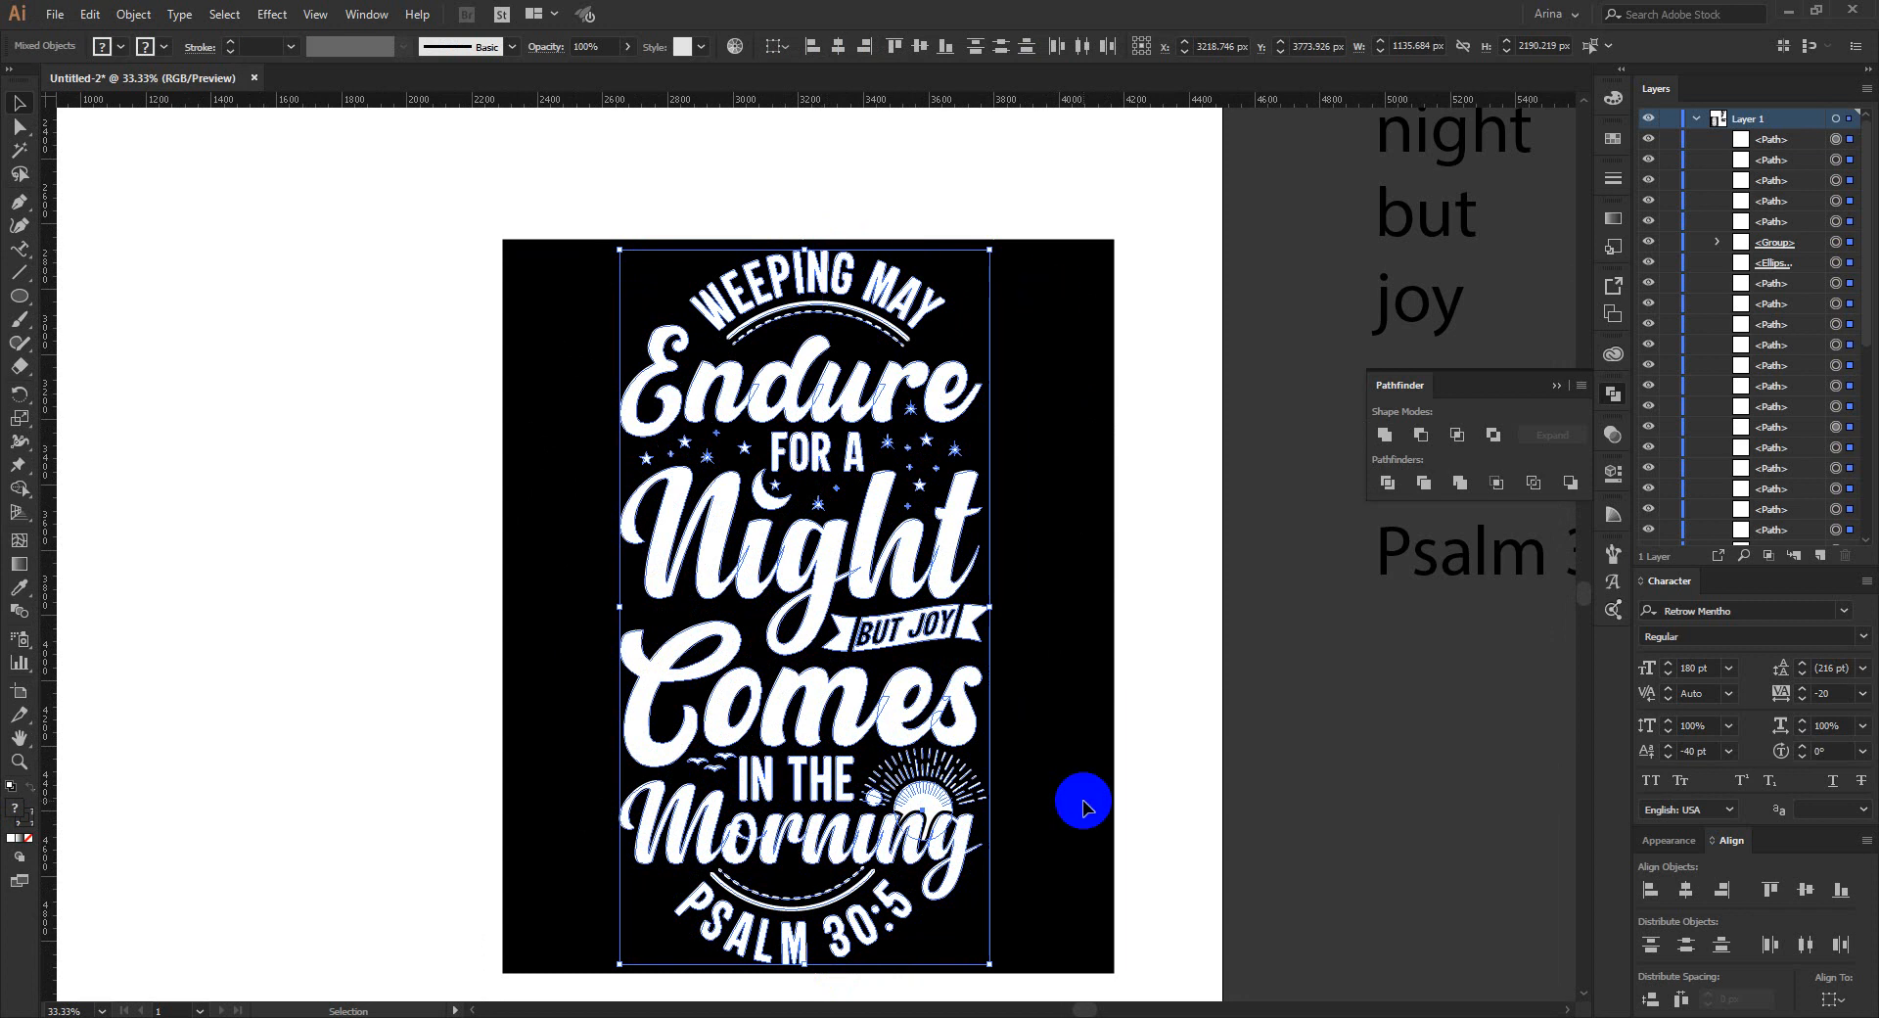
click(565, 519)
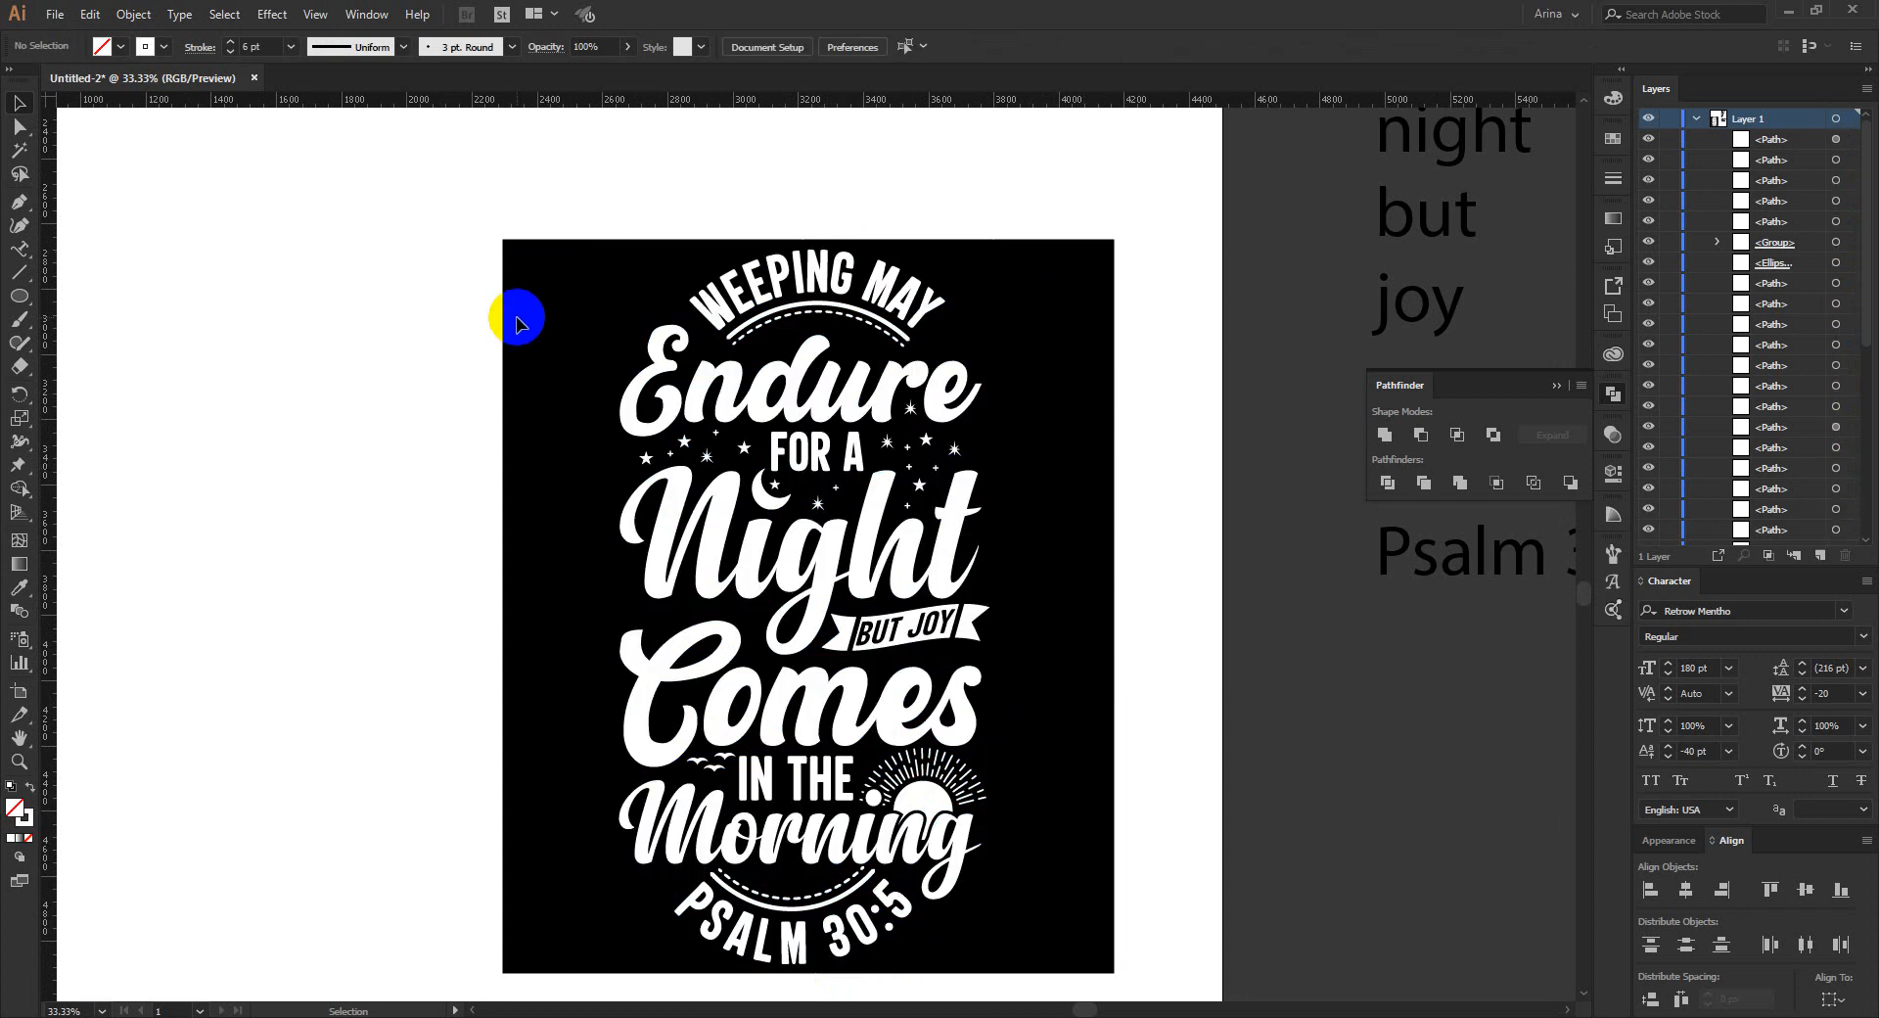
click(829, 665)
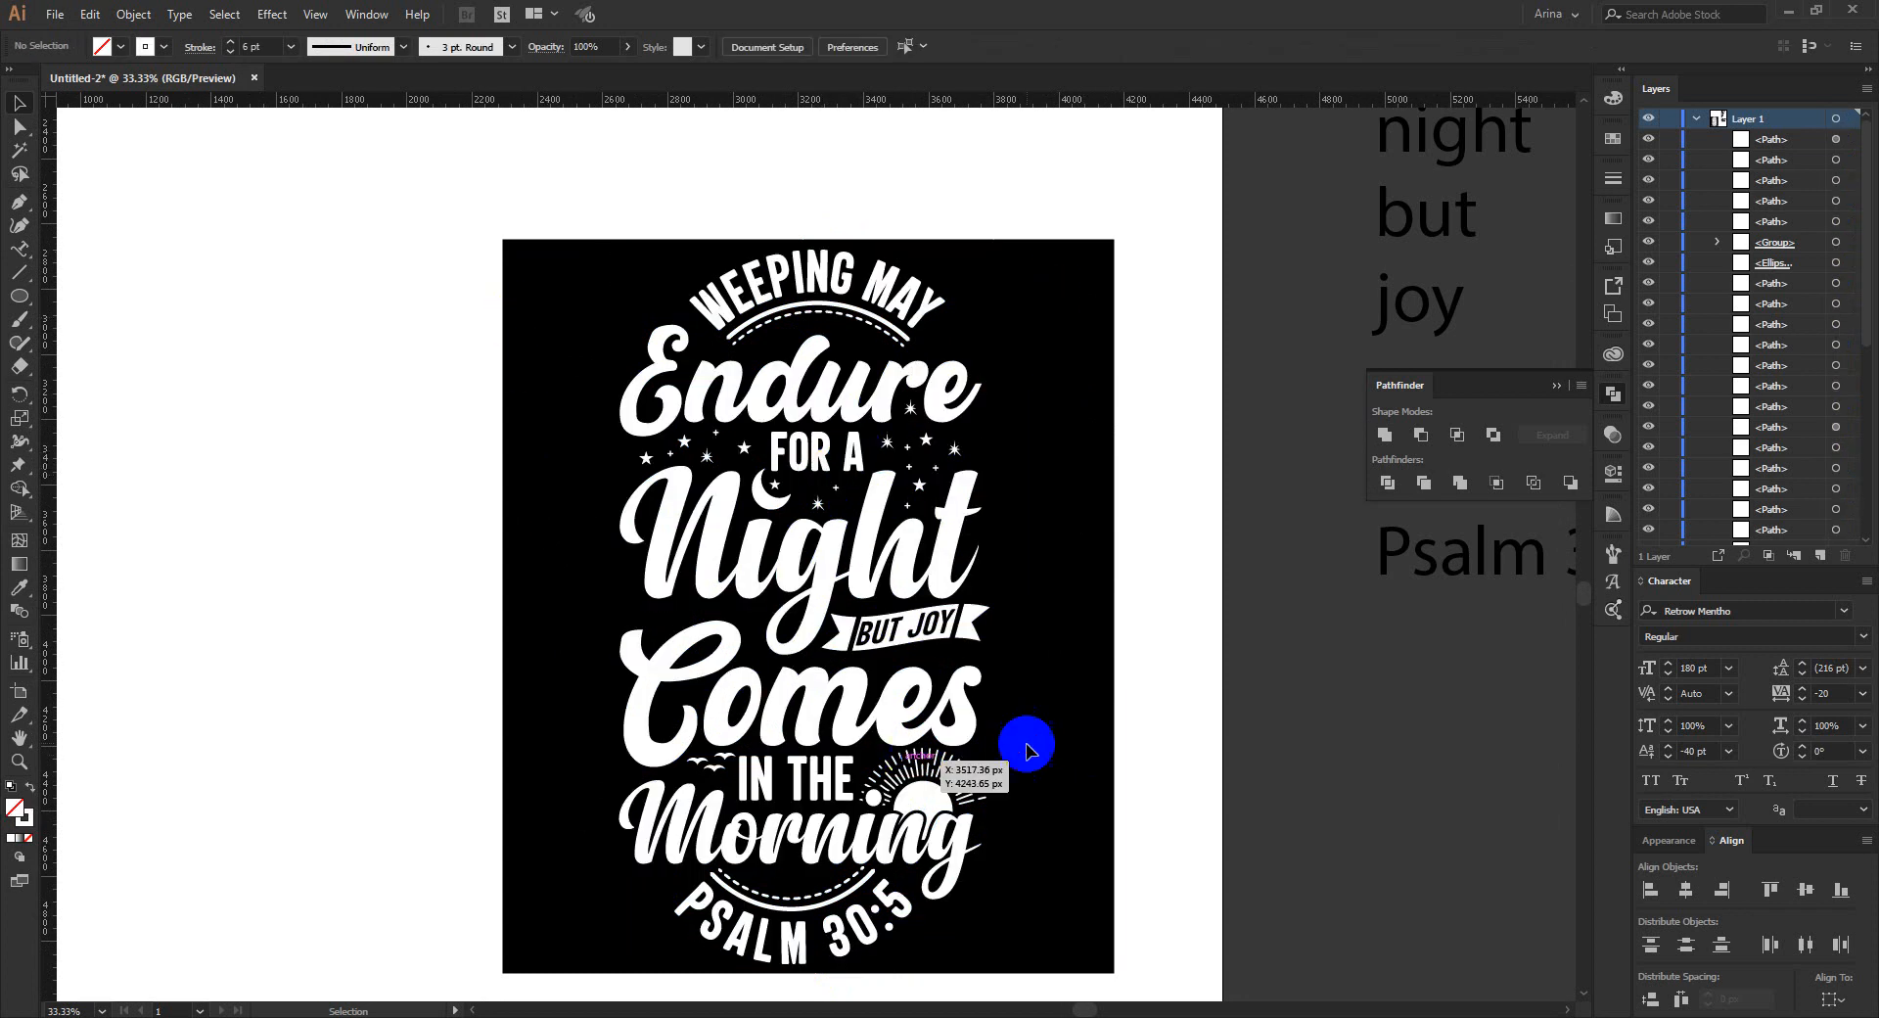
Draw a horizontal straight line about 60 px long on the black area to the left of "Endure" with the Pen tool.
scroll(811, 391, up, 1)
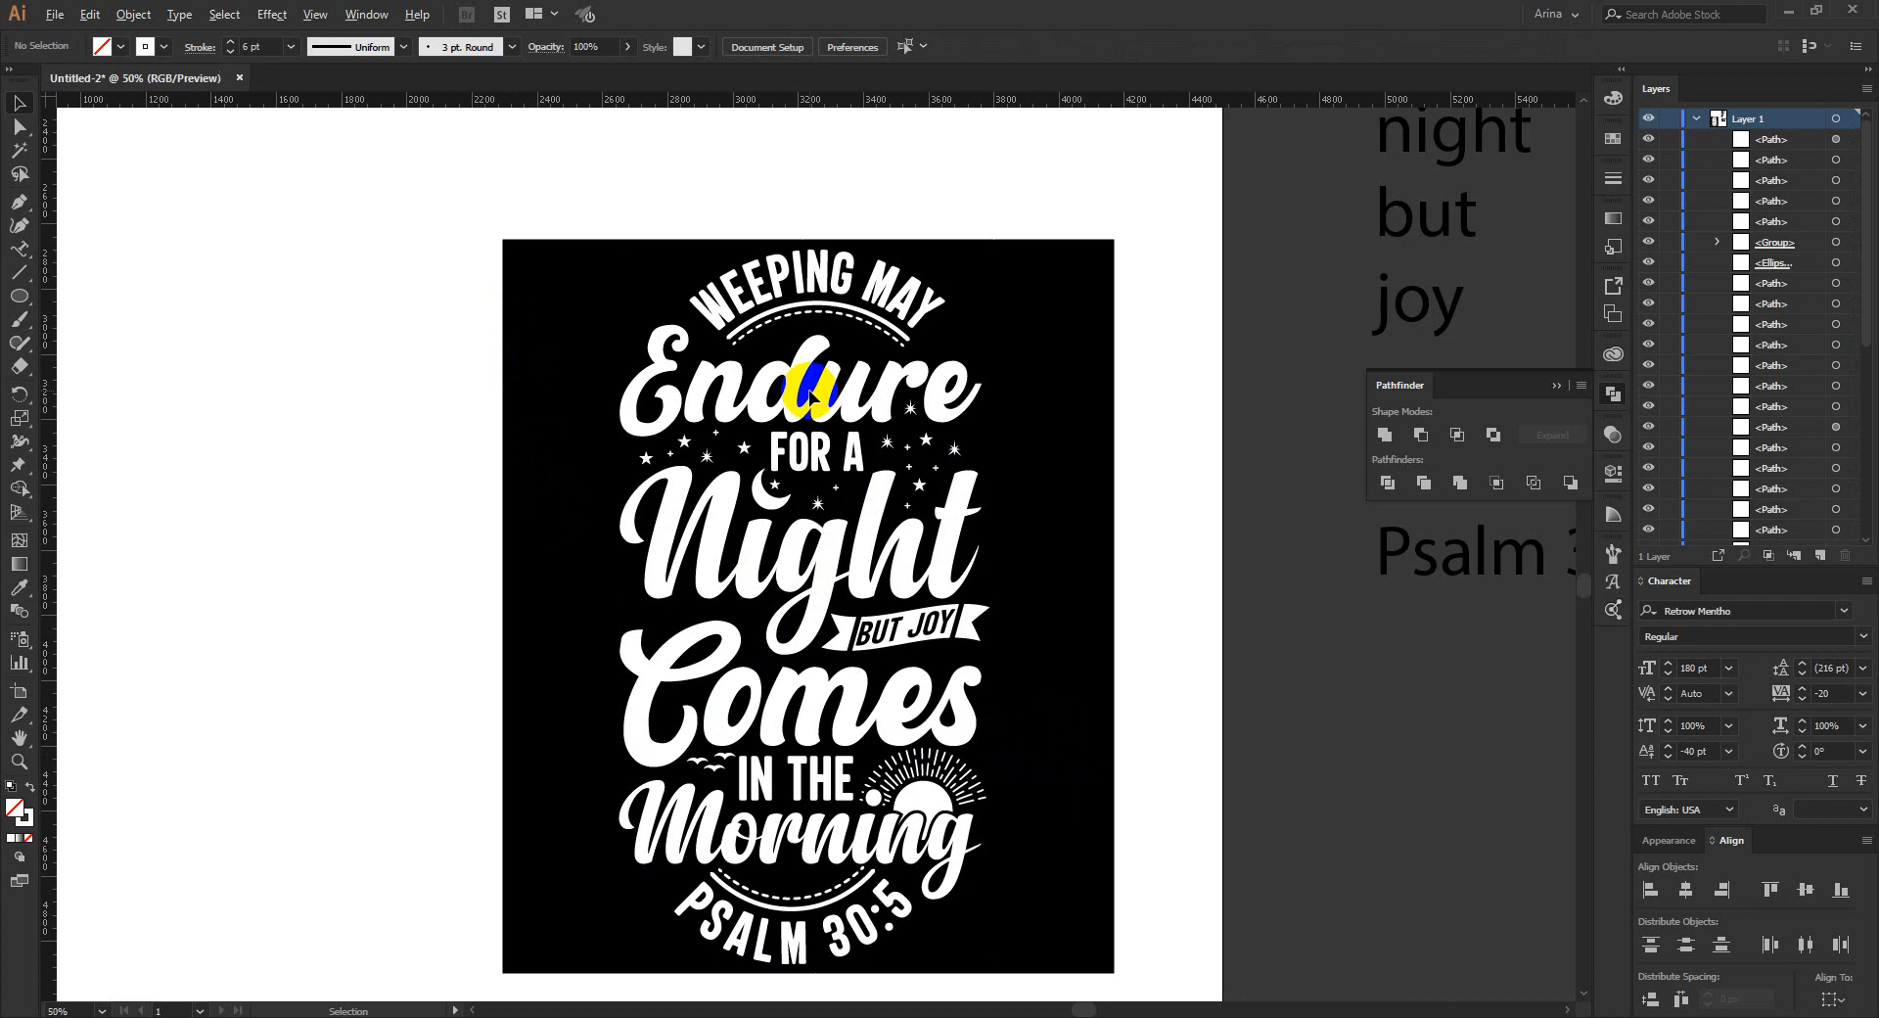
scroll(437, 415, up, 1)
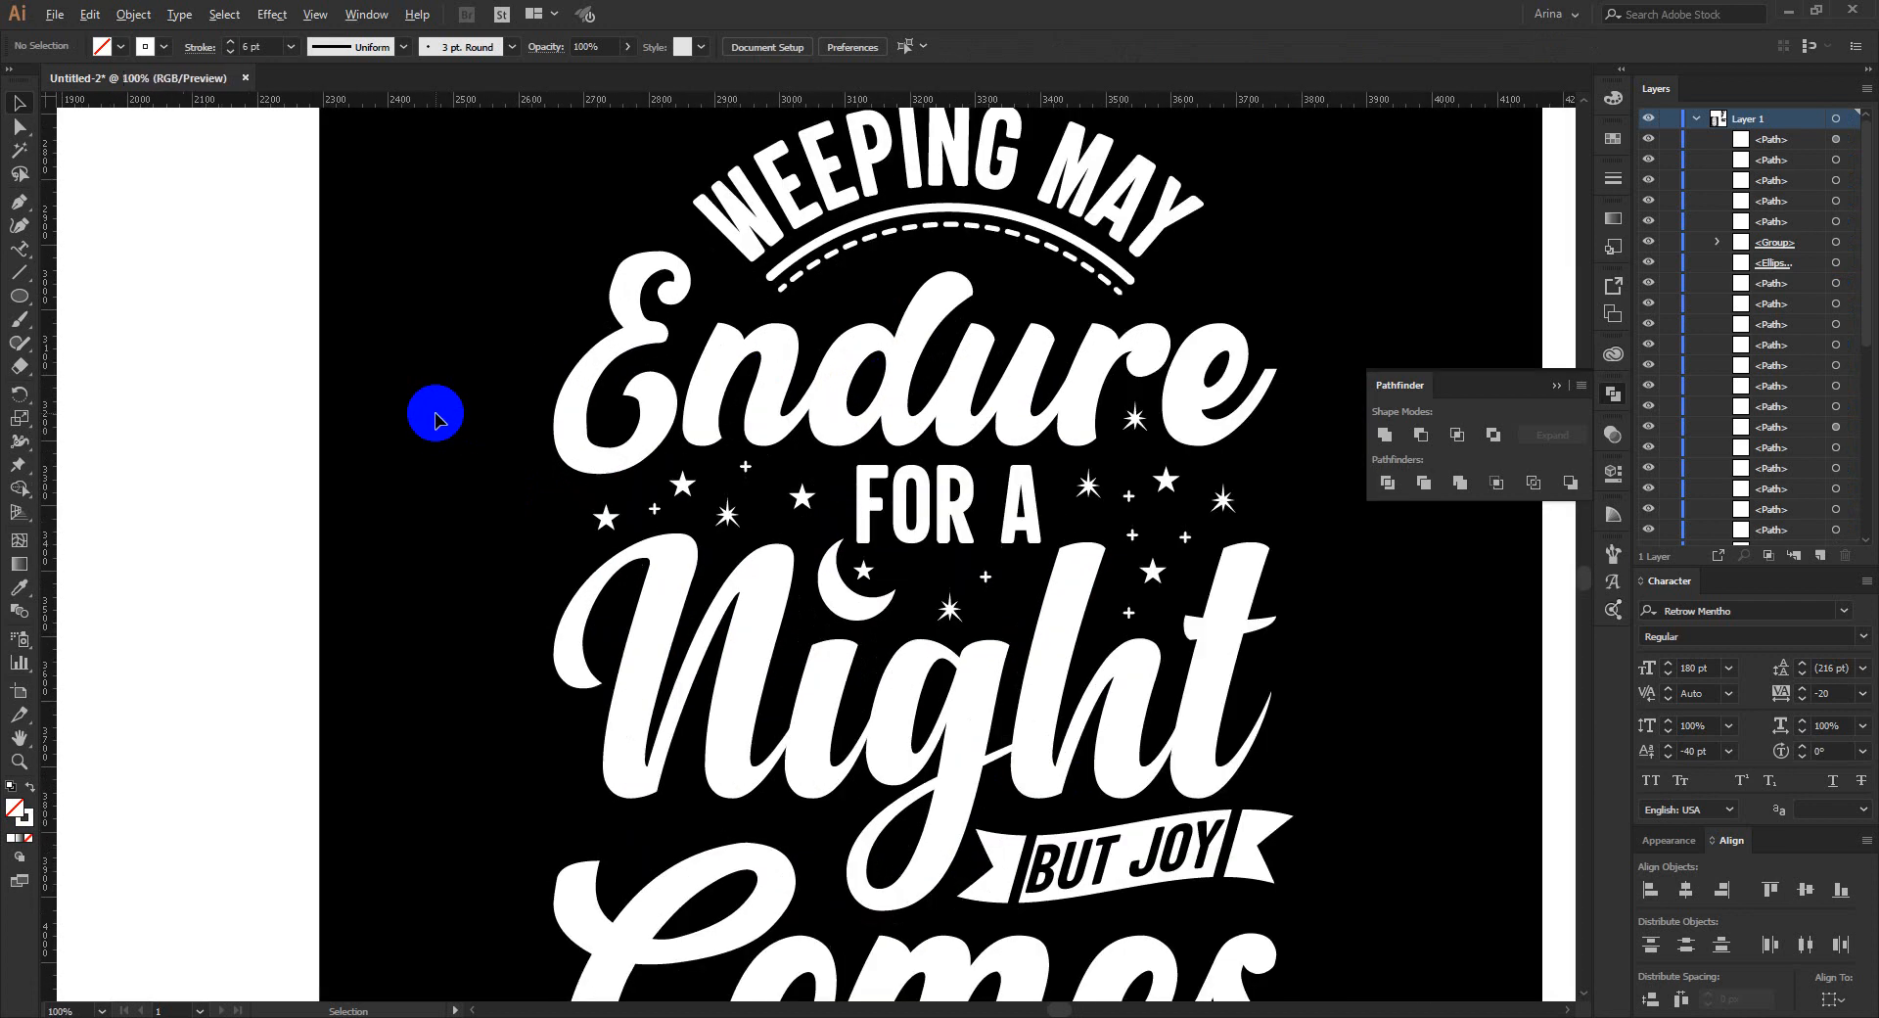
scroll(469, 413, up, 2)
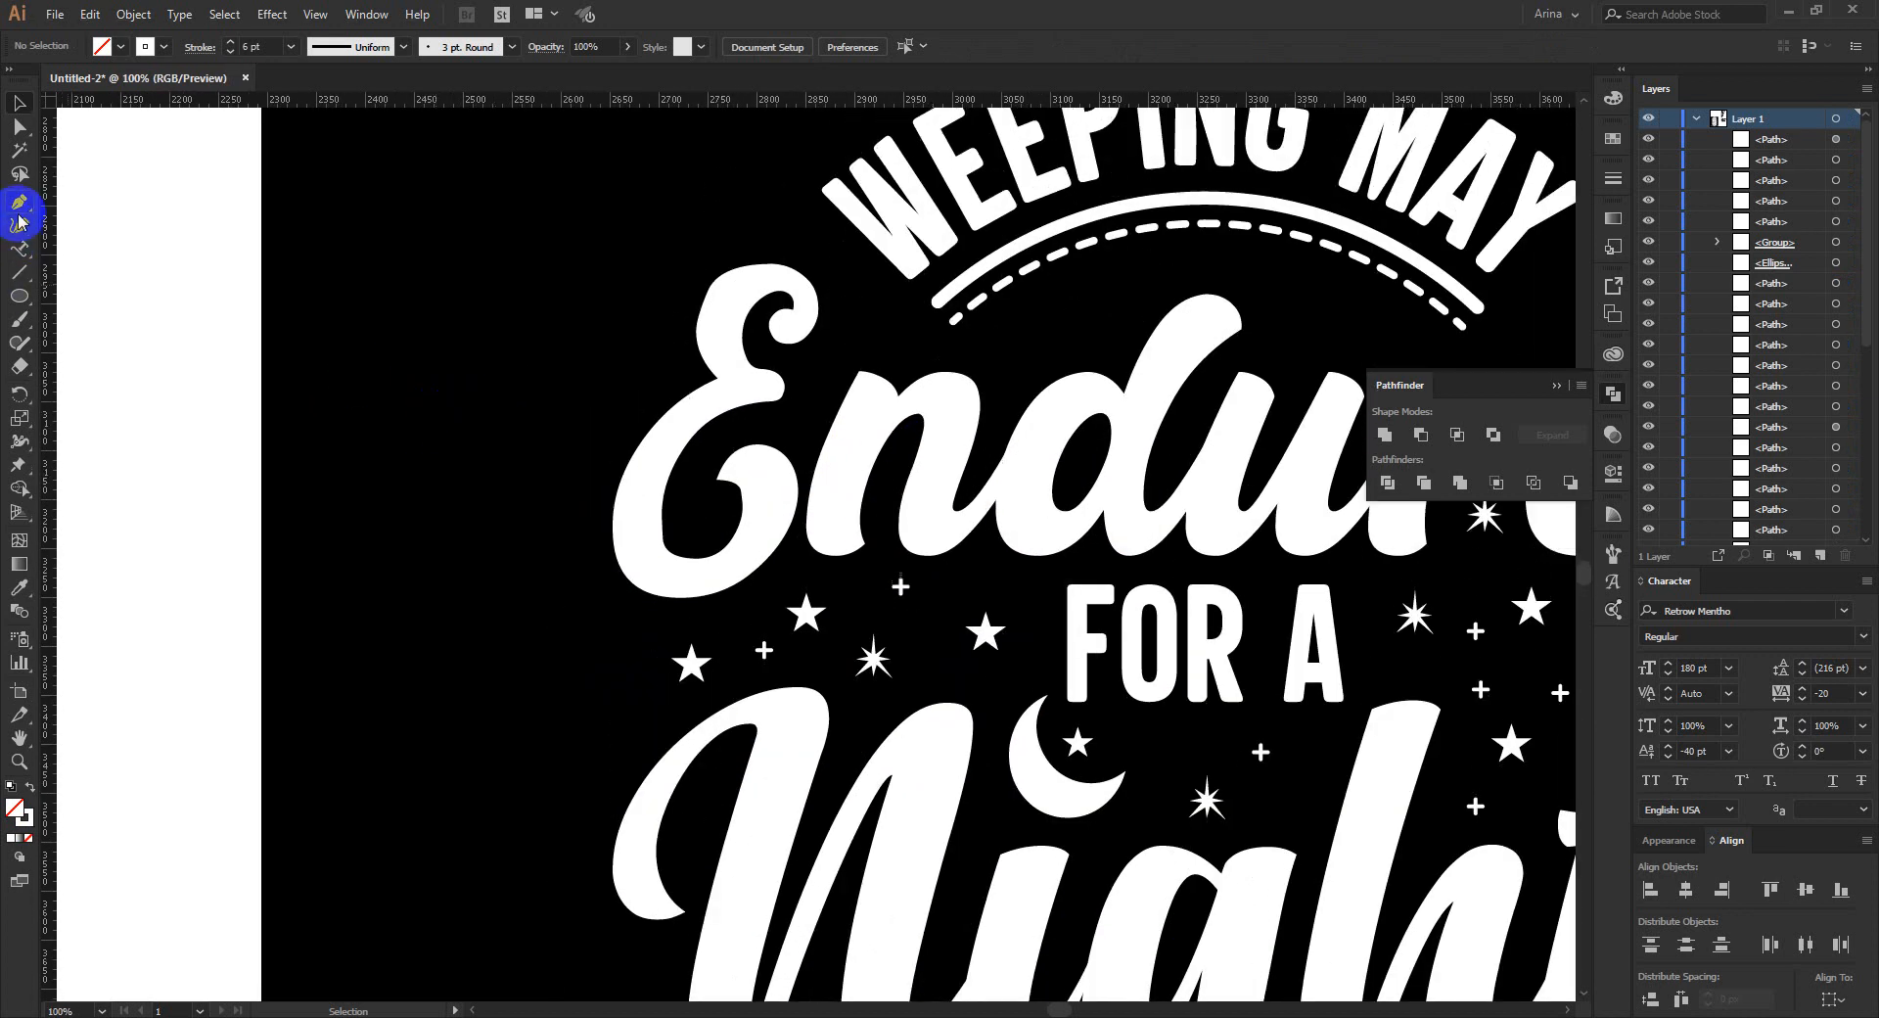
scroll(402, 544, up, 1)
click(330, 549)
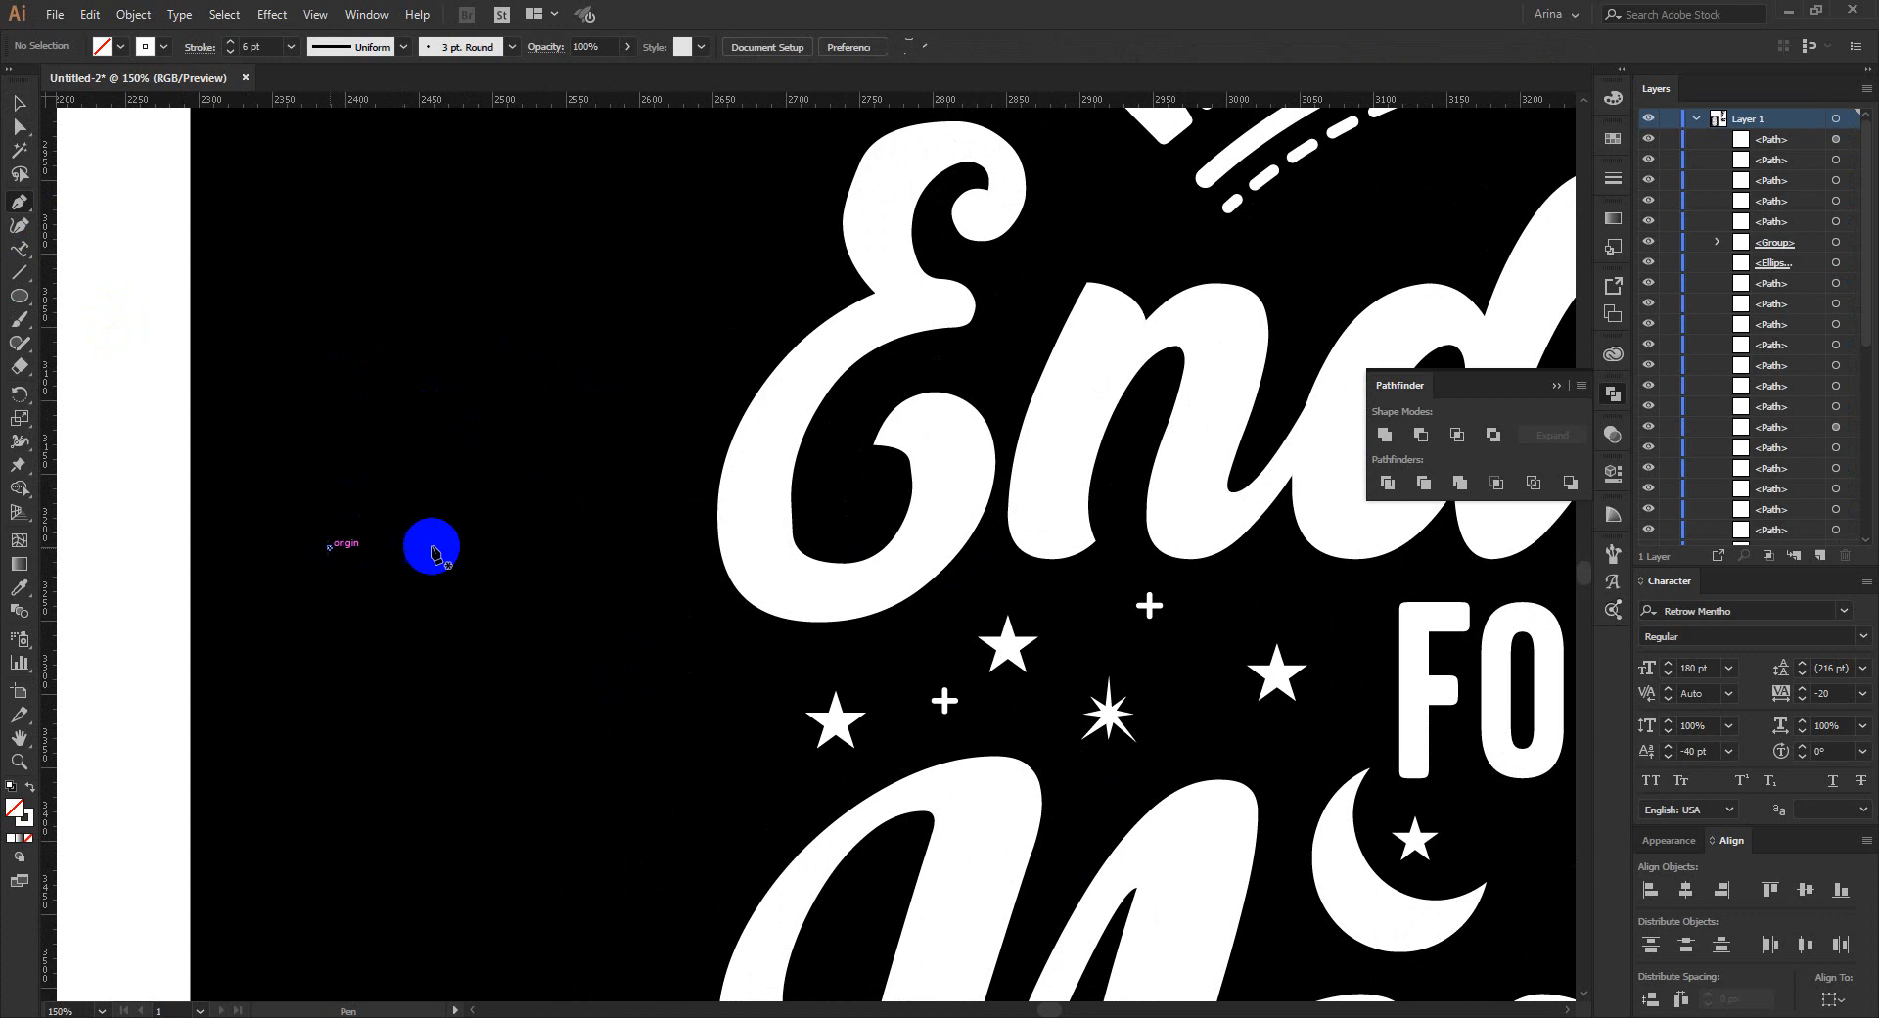
click(418, 548)
key(v)
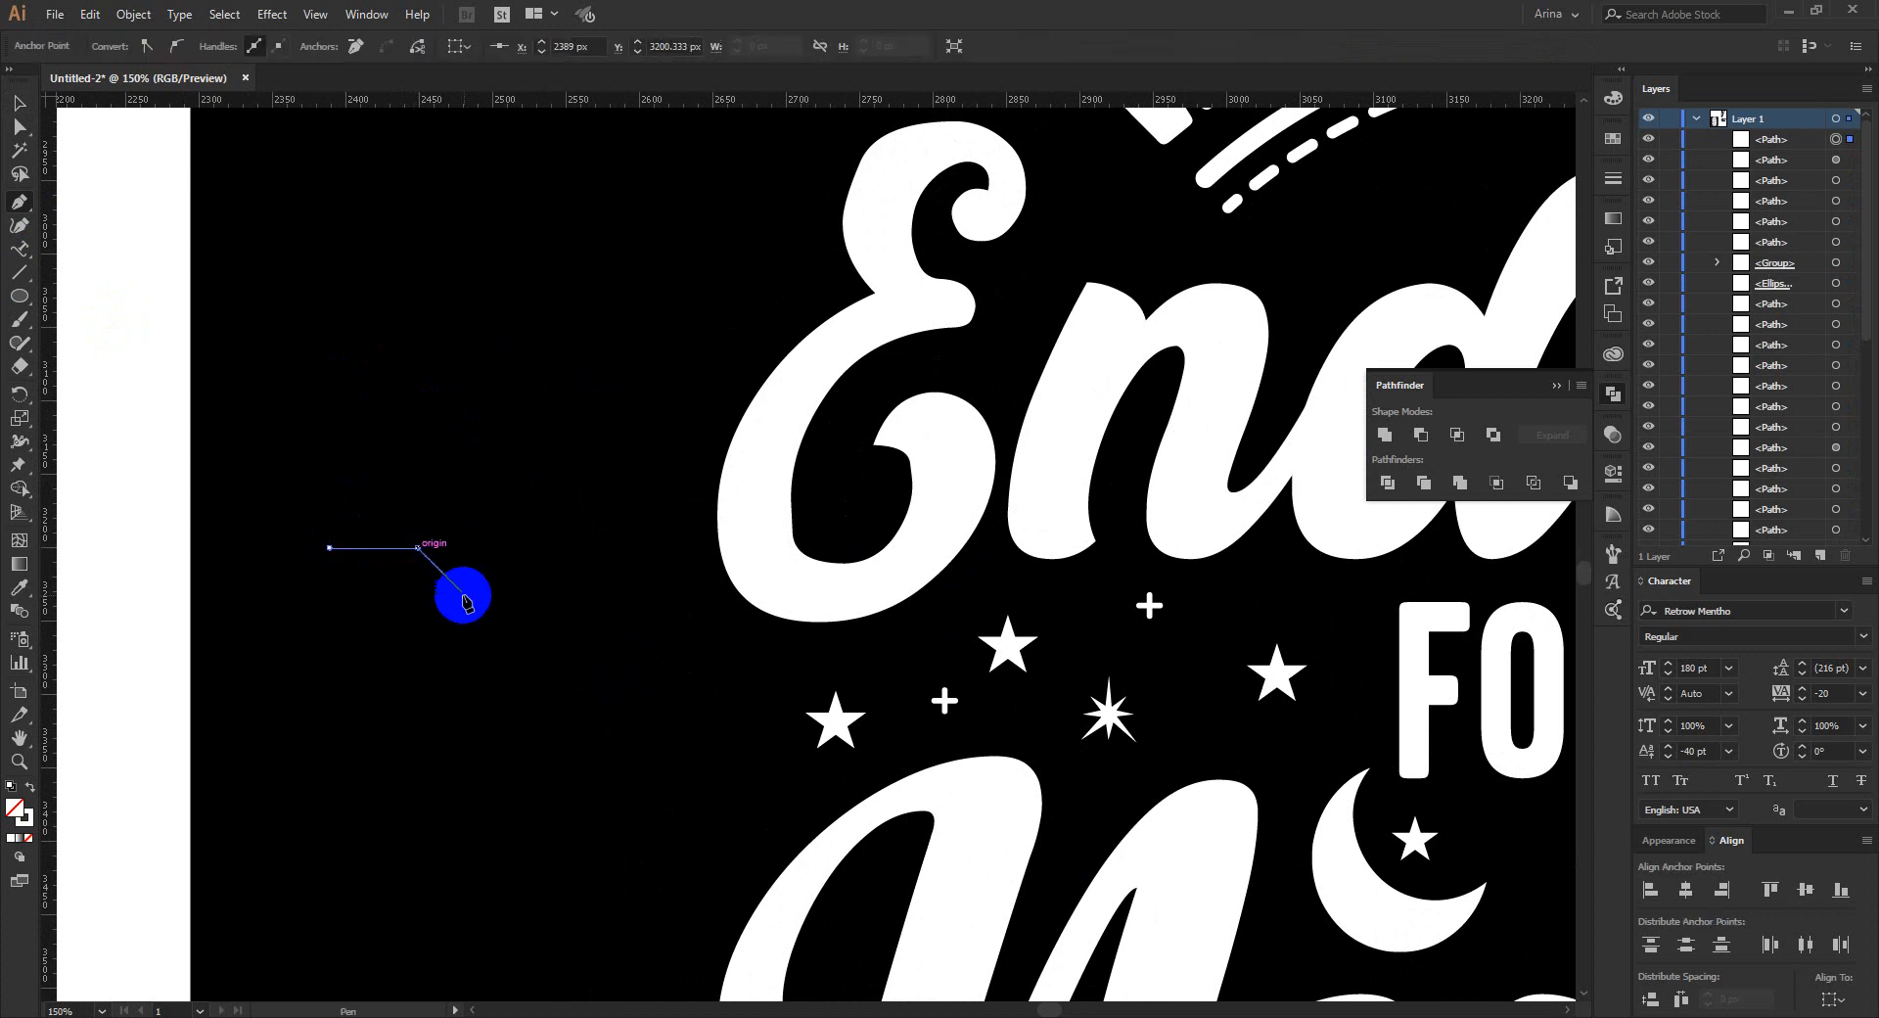
Turn off the dashed line option for the short line so its stroke is solid.
drag(434, 617, 323, 430)
click(204, 49)
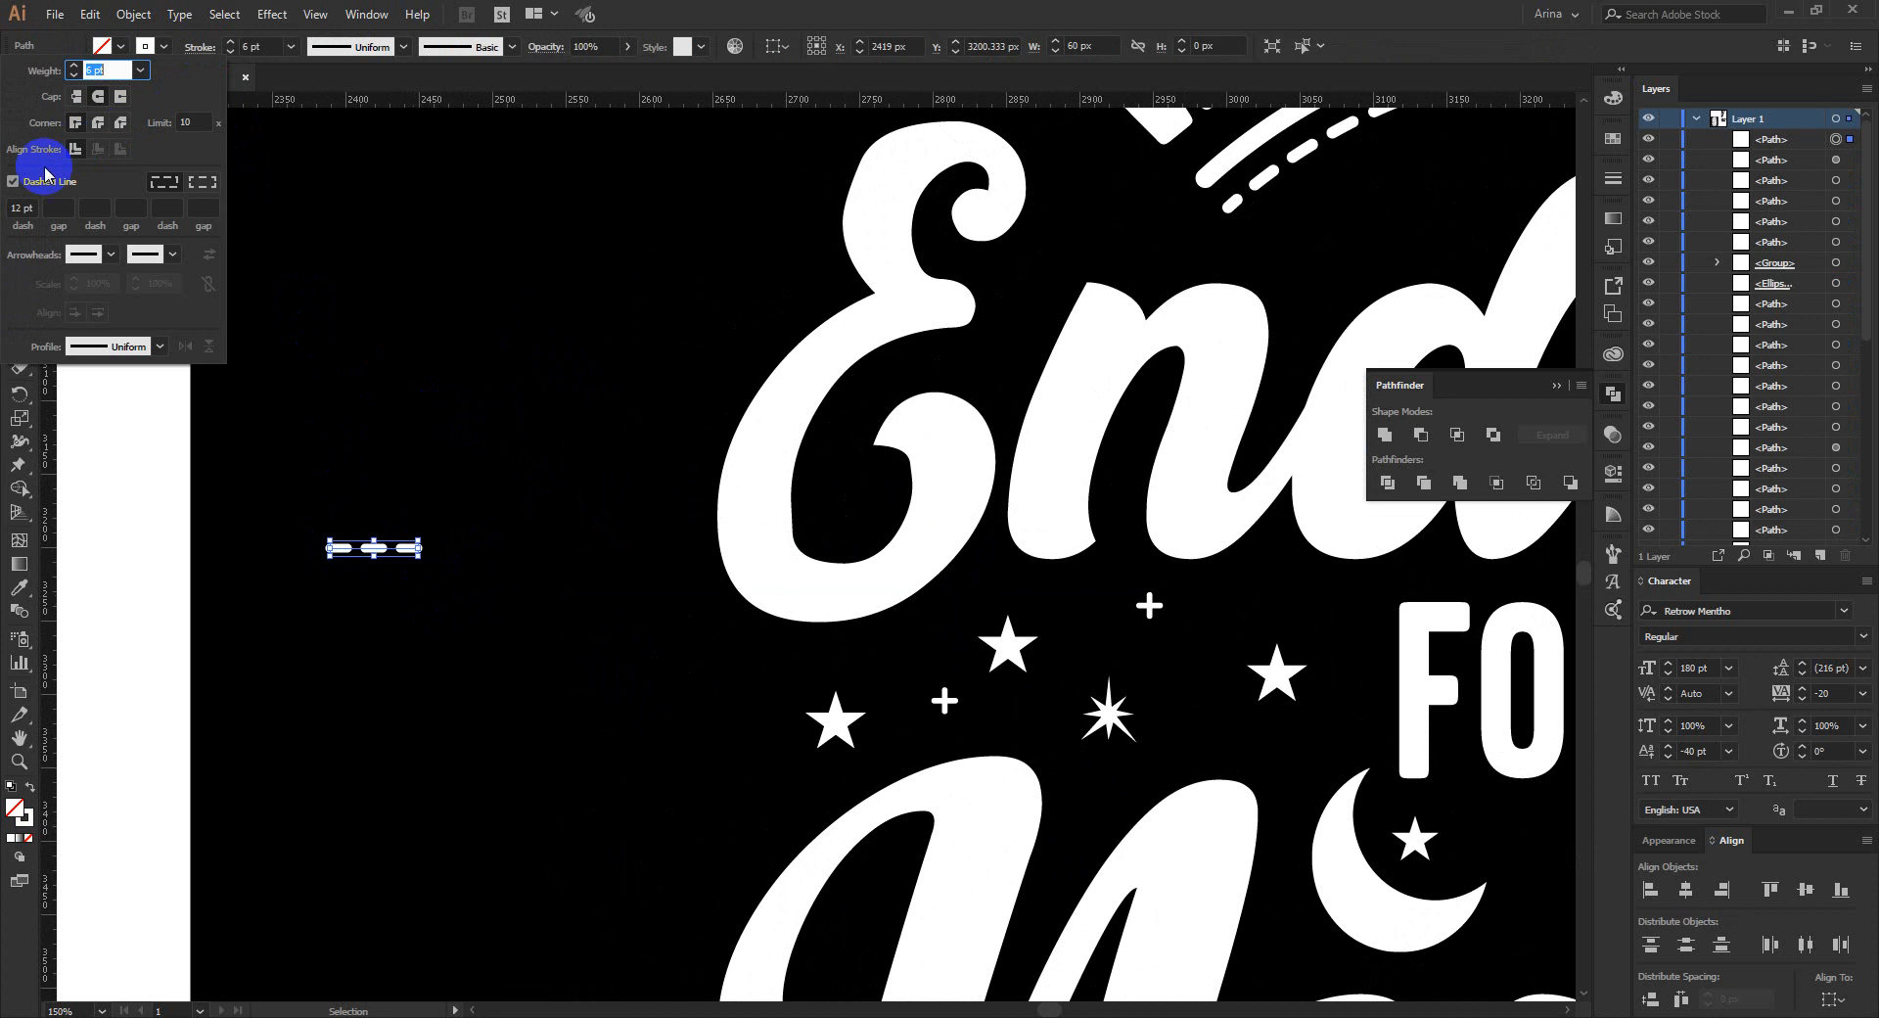
click(39, 186)
Widen the right end of the short line to about 24 pt with the Width tool, forming a tapered teardrop.
drag(264, 500, 553, 687)
scroll(206, 520, up, 1)
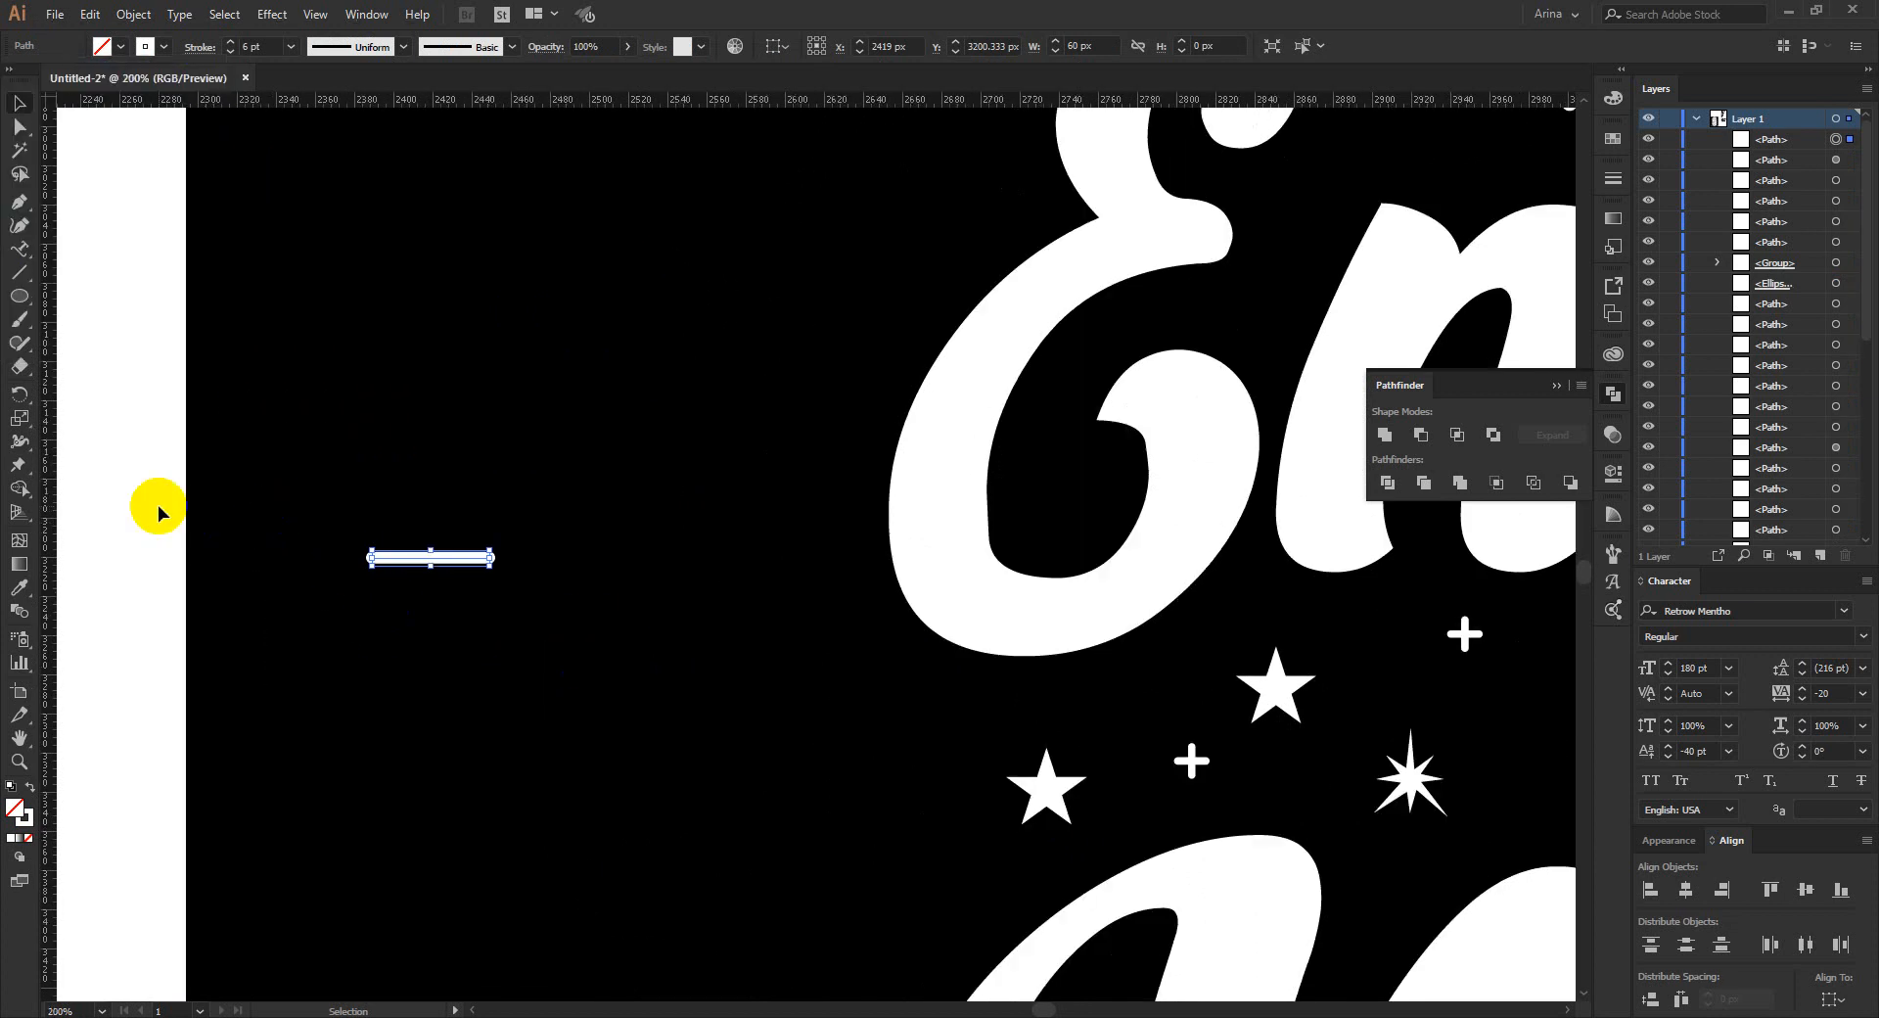
click(33, 446)
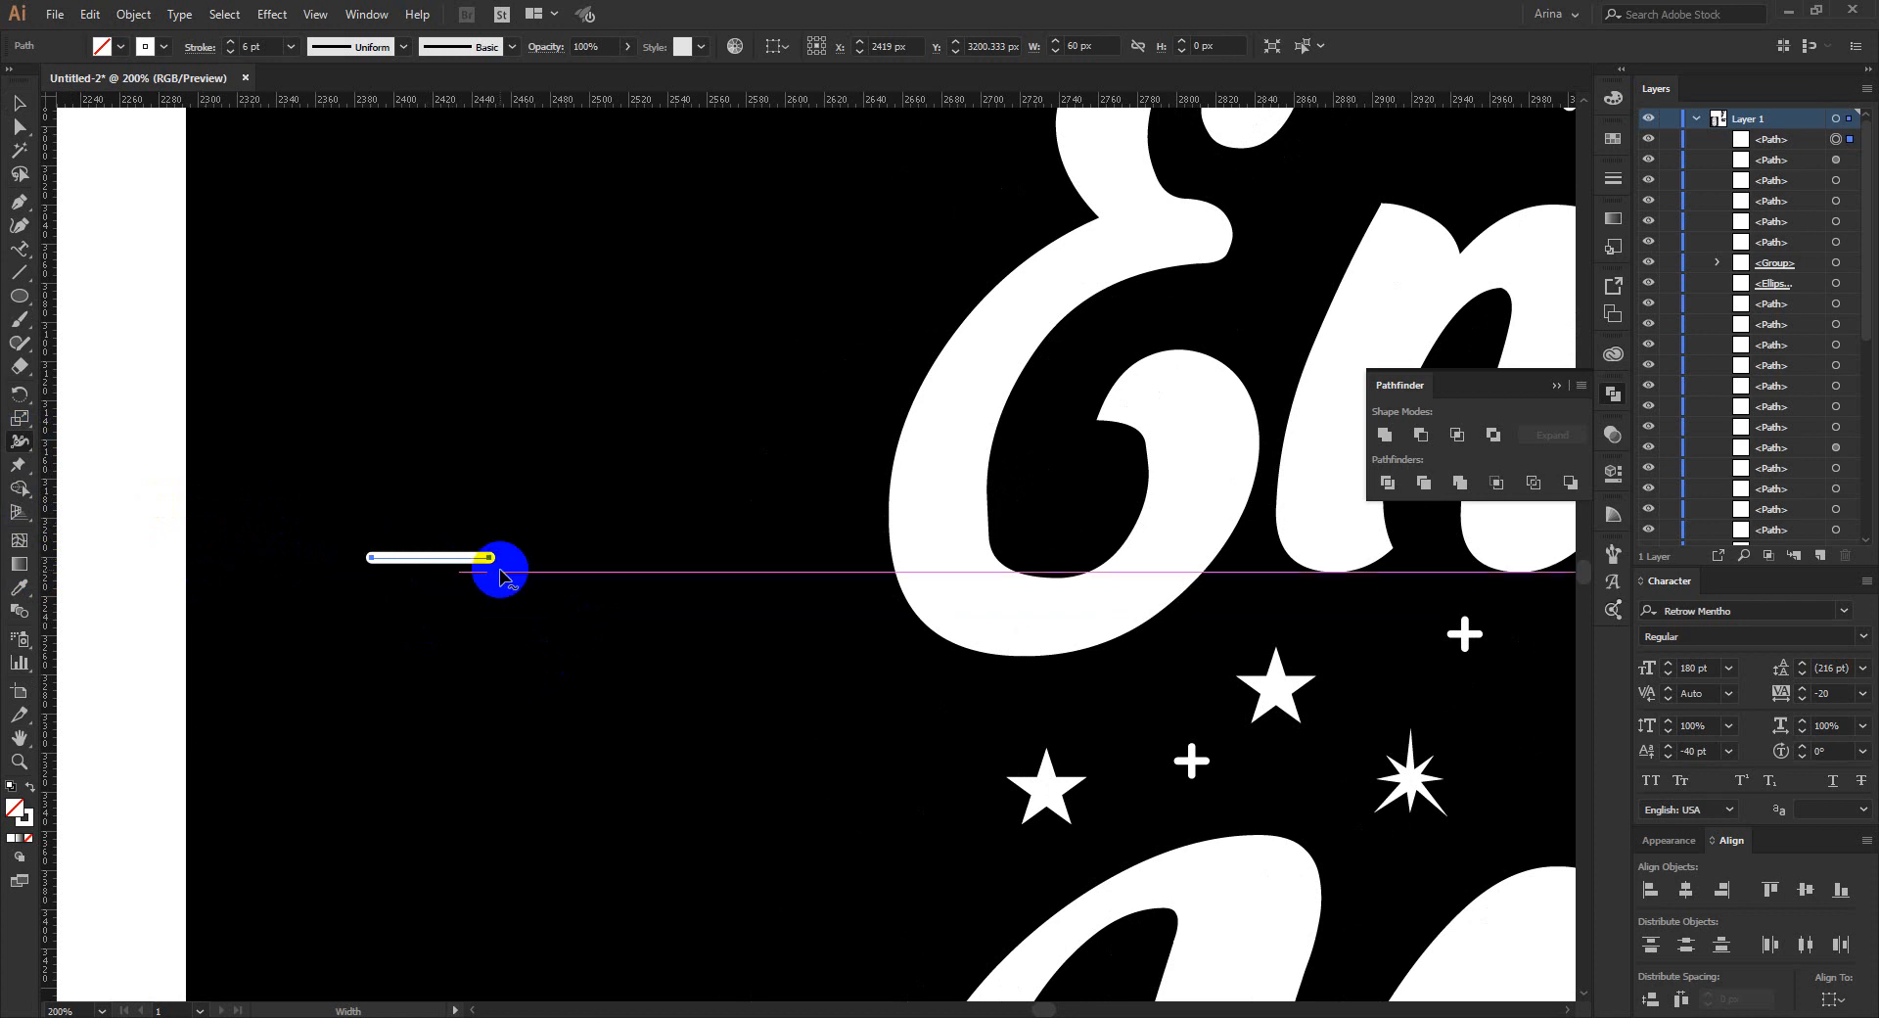
drag(490, 558, 496, 582)
key(v)
click(515, 629)
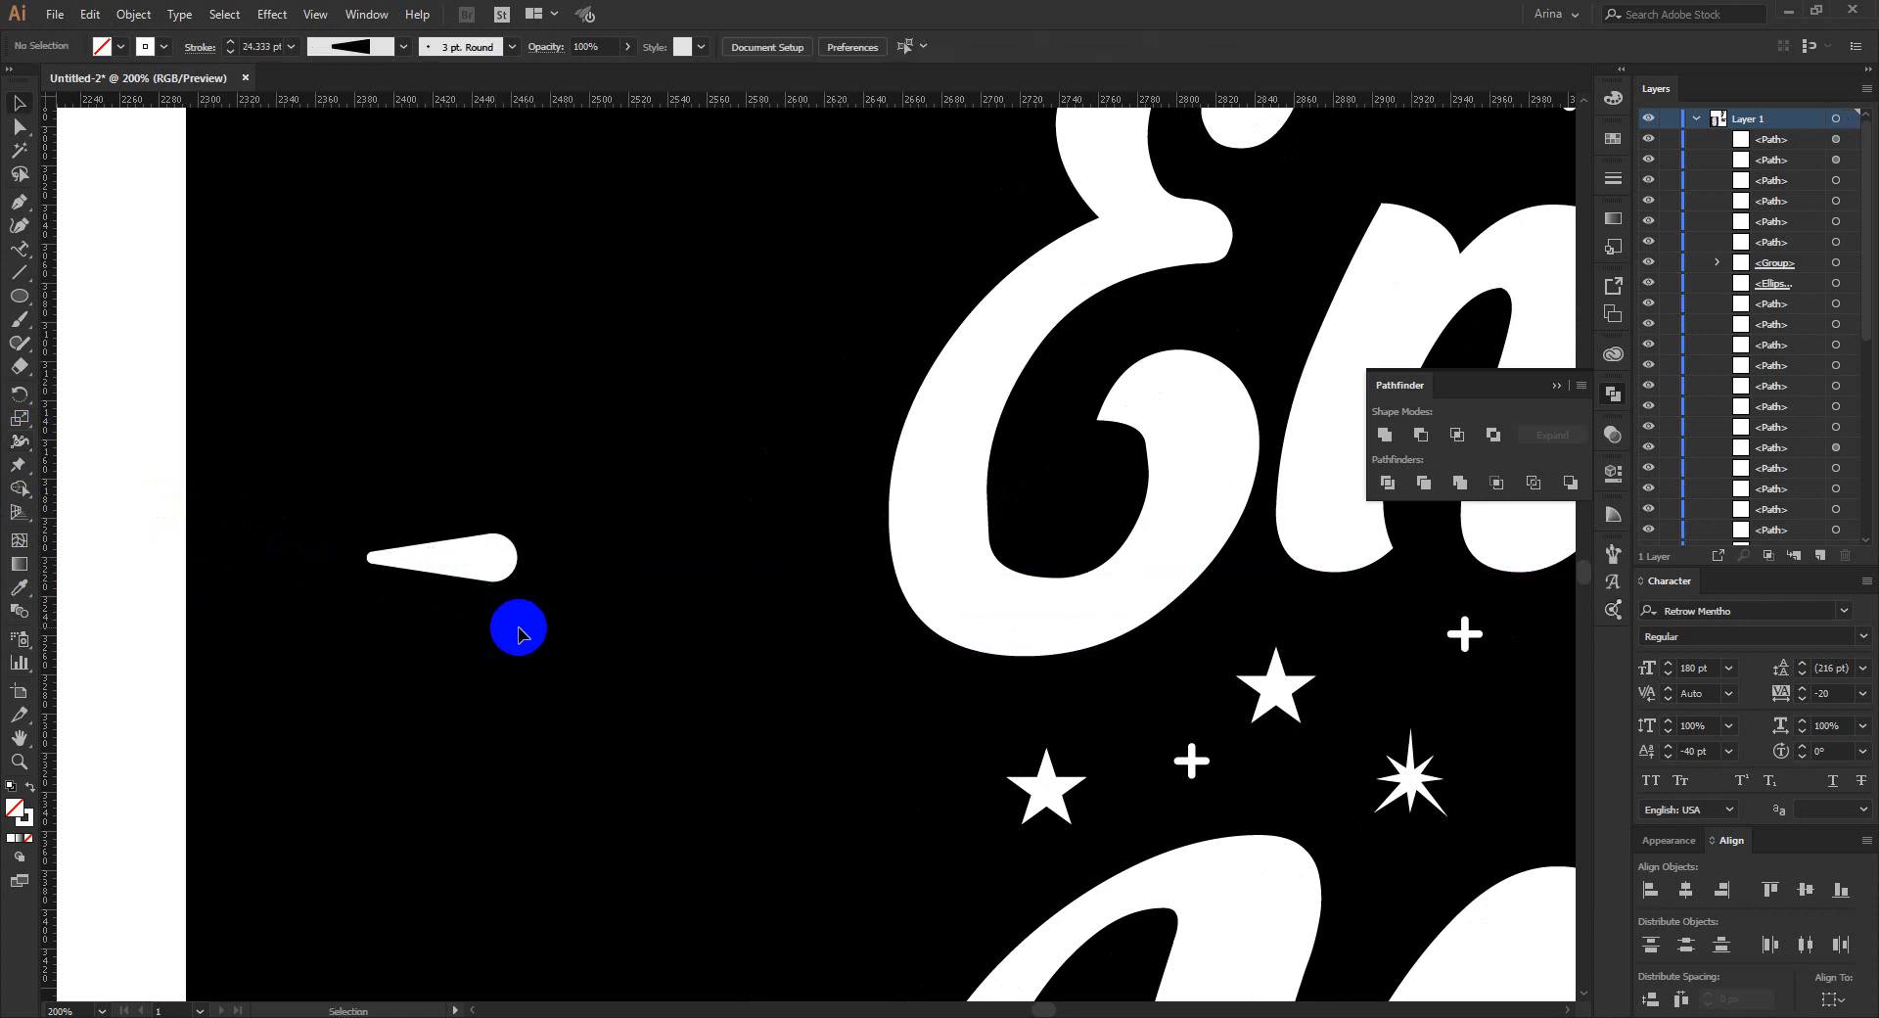
Expand the tapered line's appearance into a filled shape and place a horizontally mirrored copy to its right.
drag(575, 640, 279, 401)
click(133, 13)
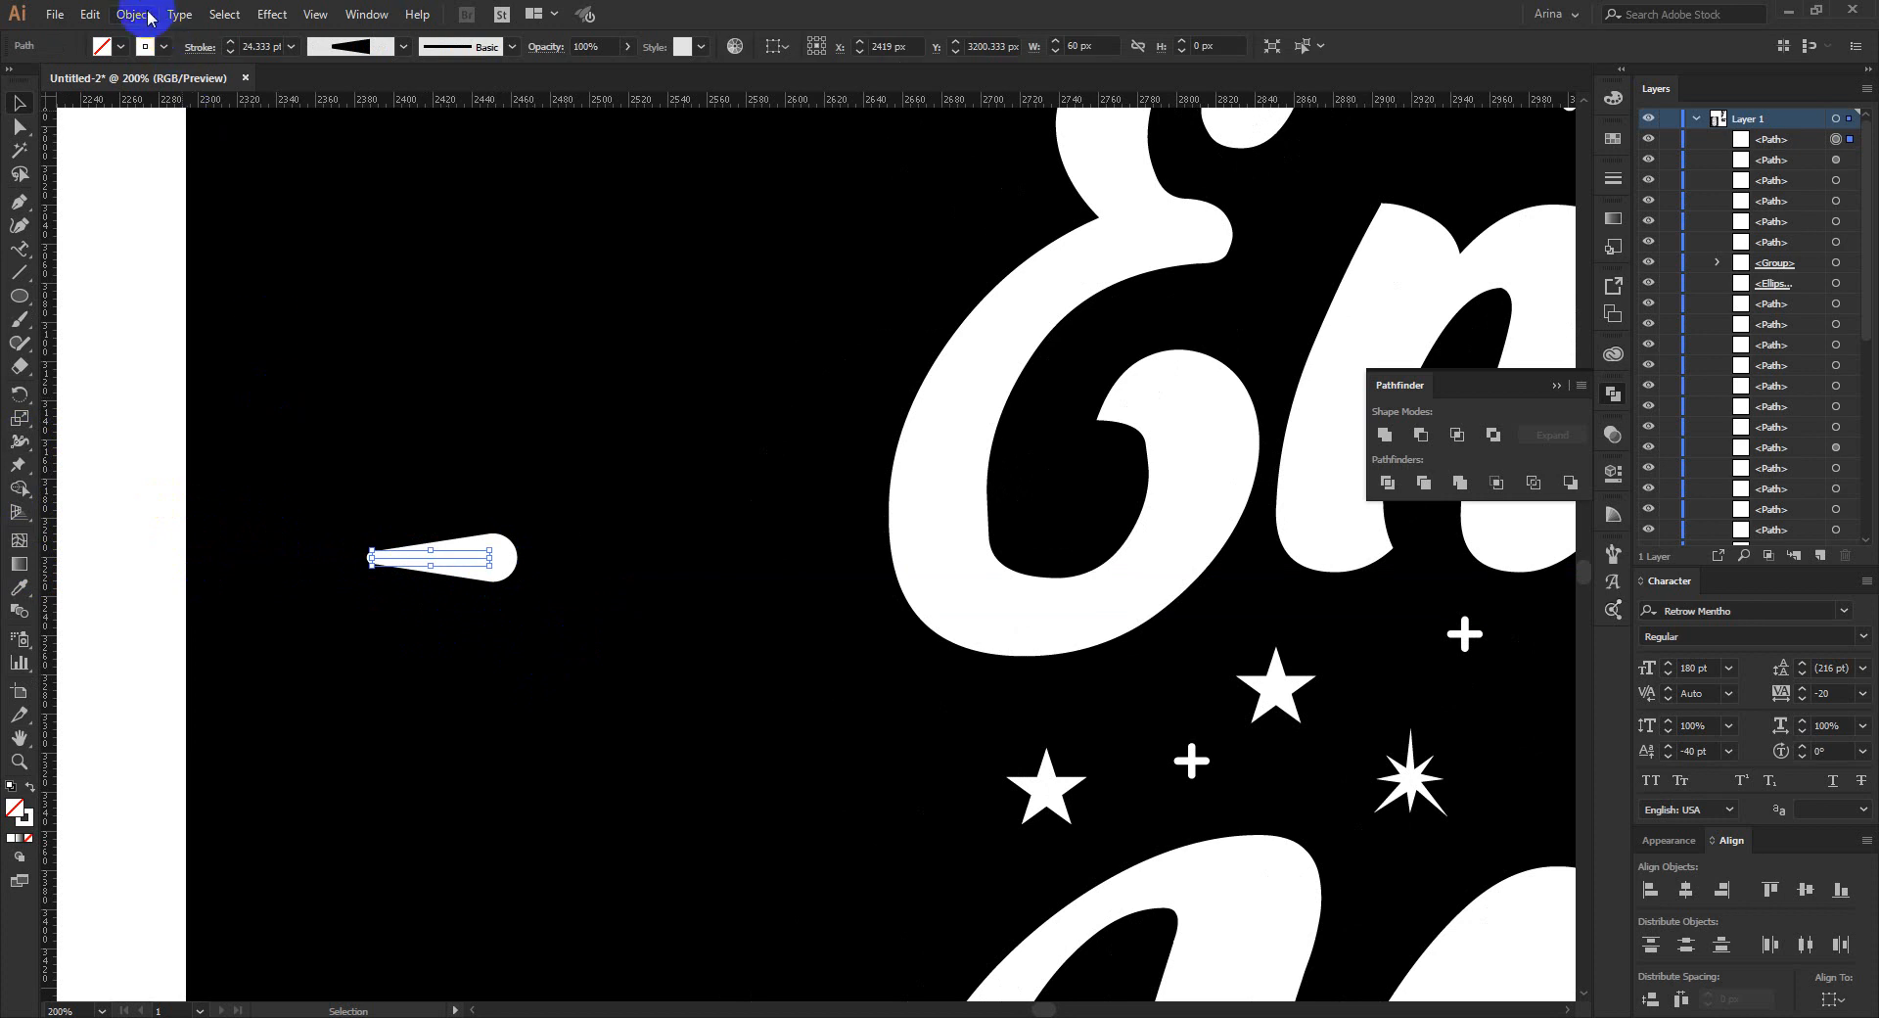
click(177, 247)
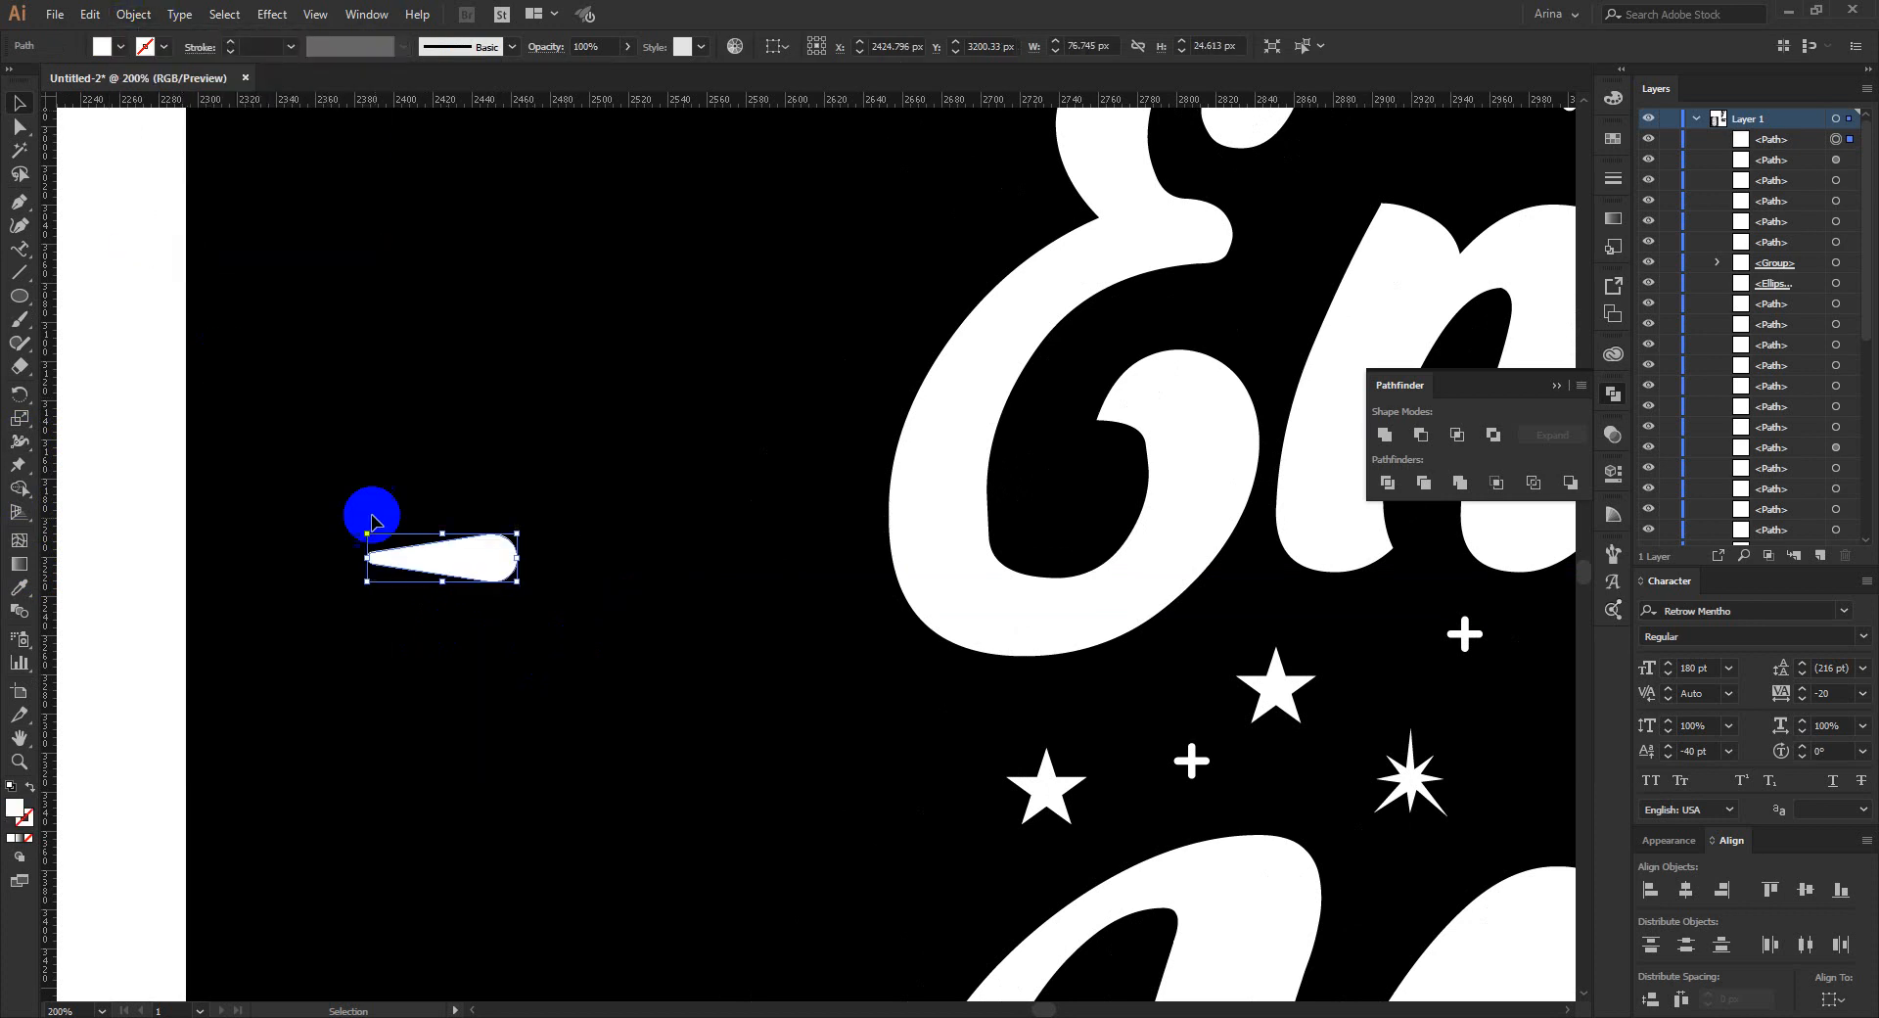
drag(453, 561, 558, 551)
Create a new art brush with the default options from the original teardrop, whose thick end faces right.
click(443, 568)
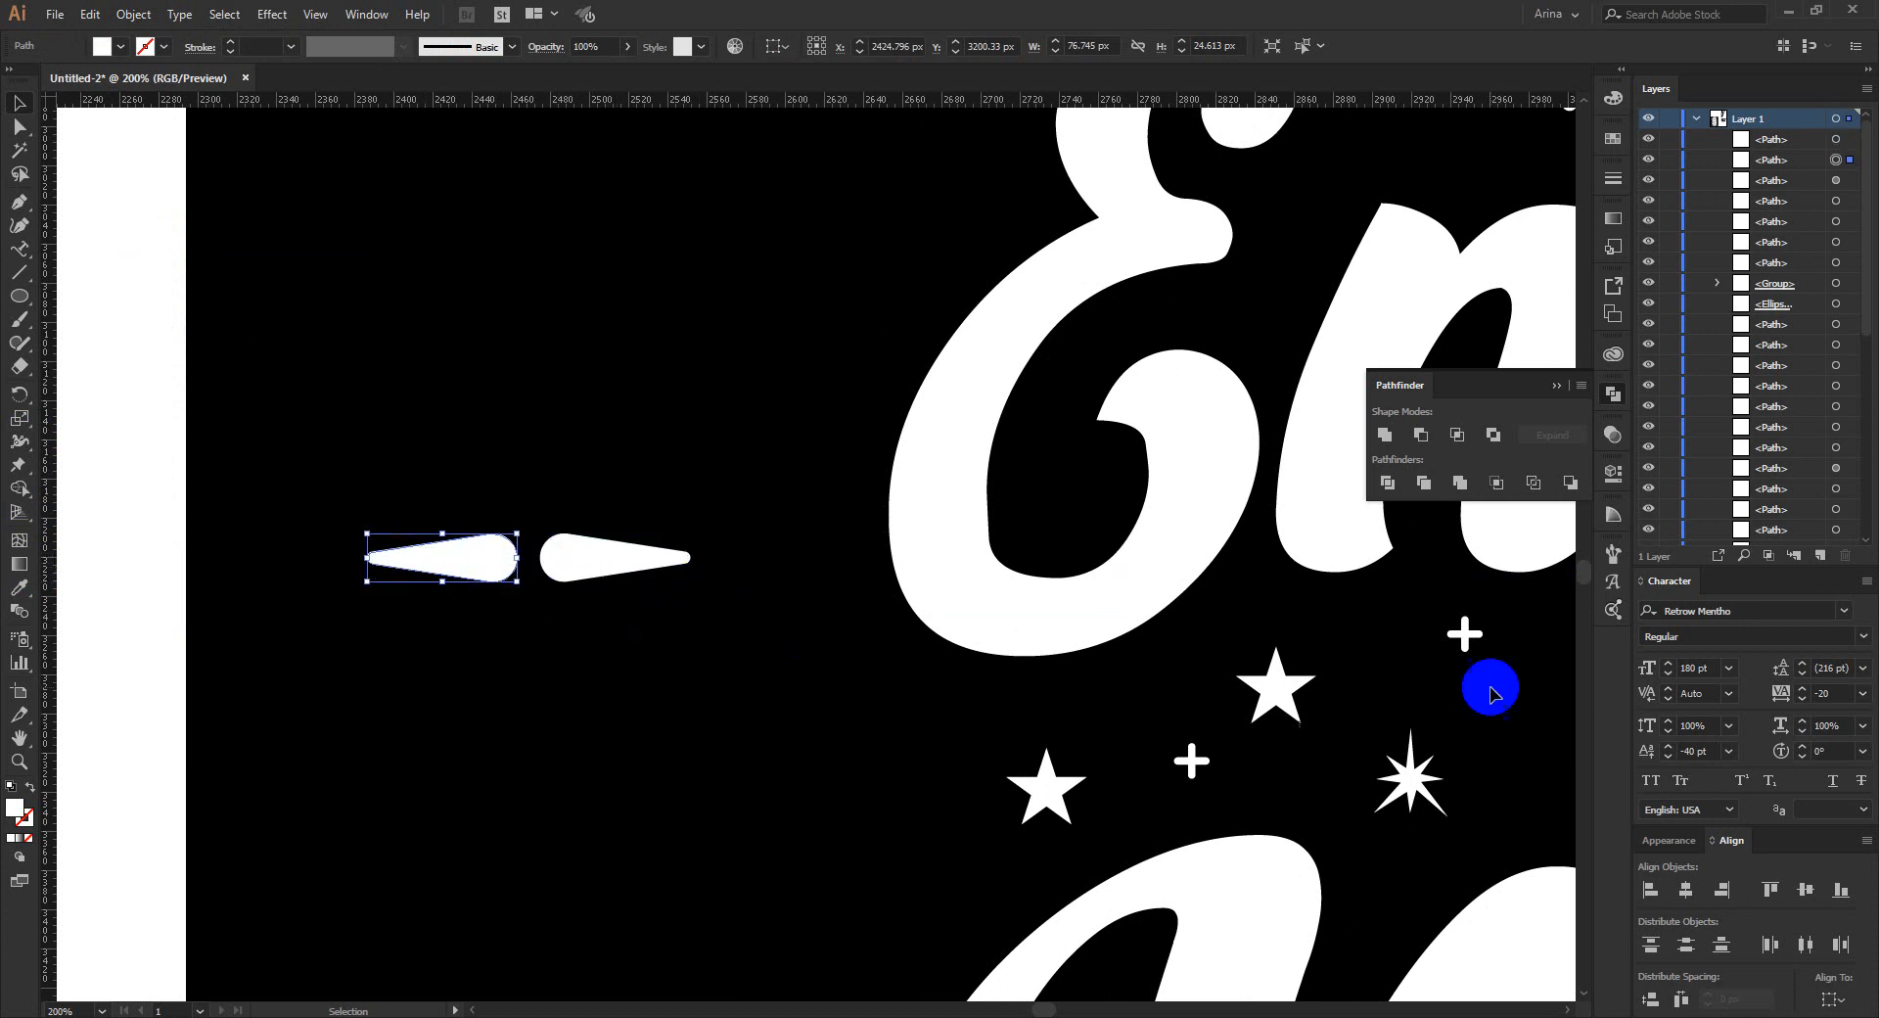
click(1613, 553)
click(1533, 991)
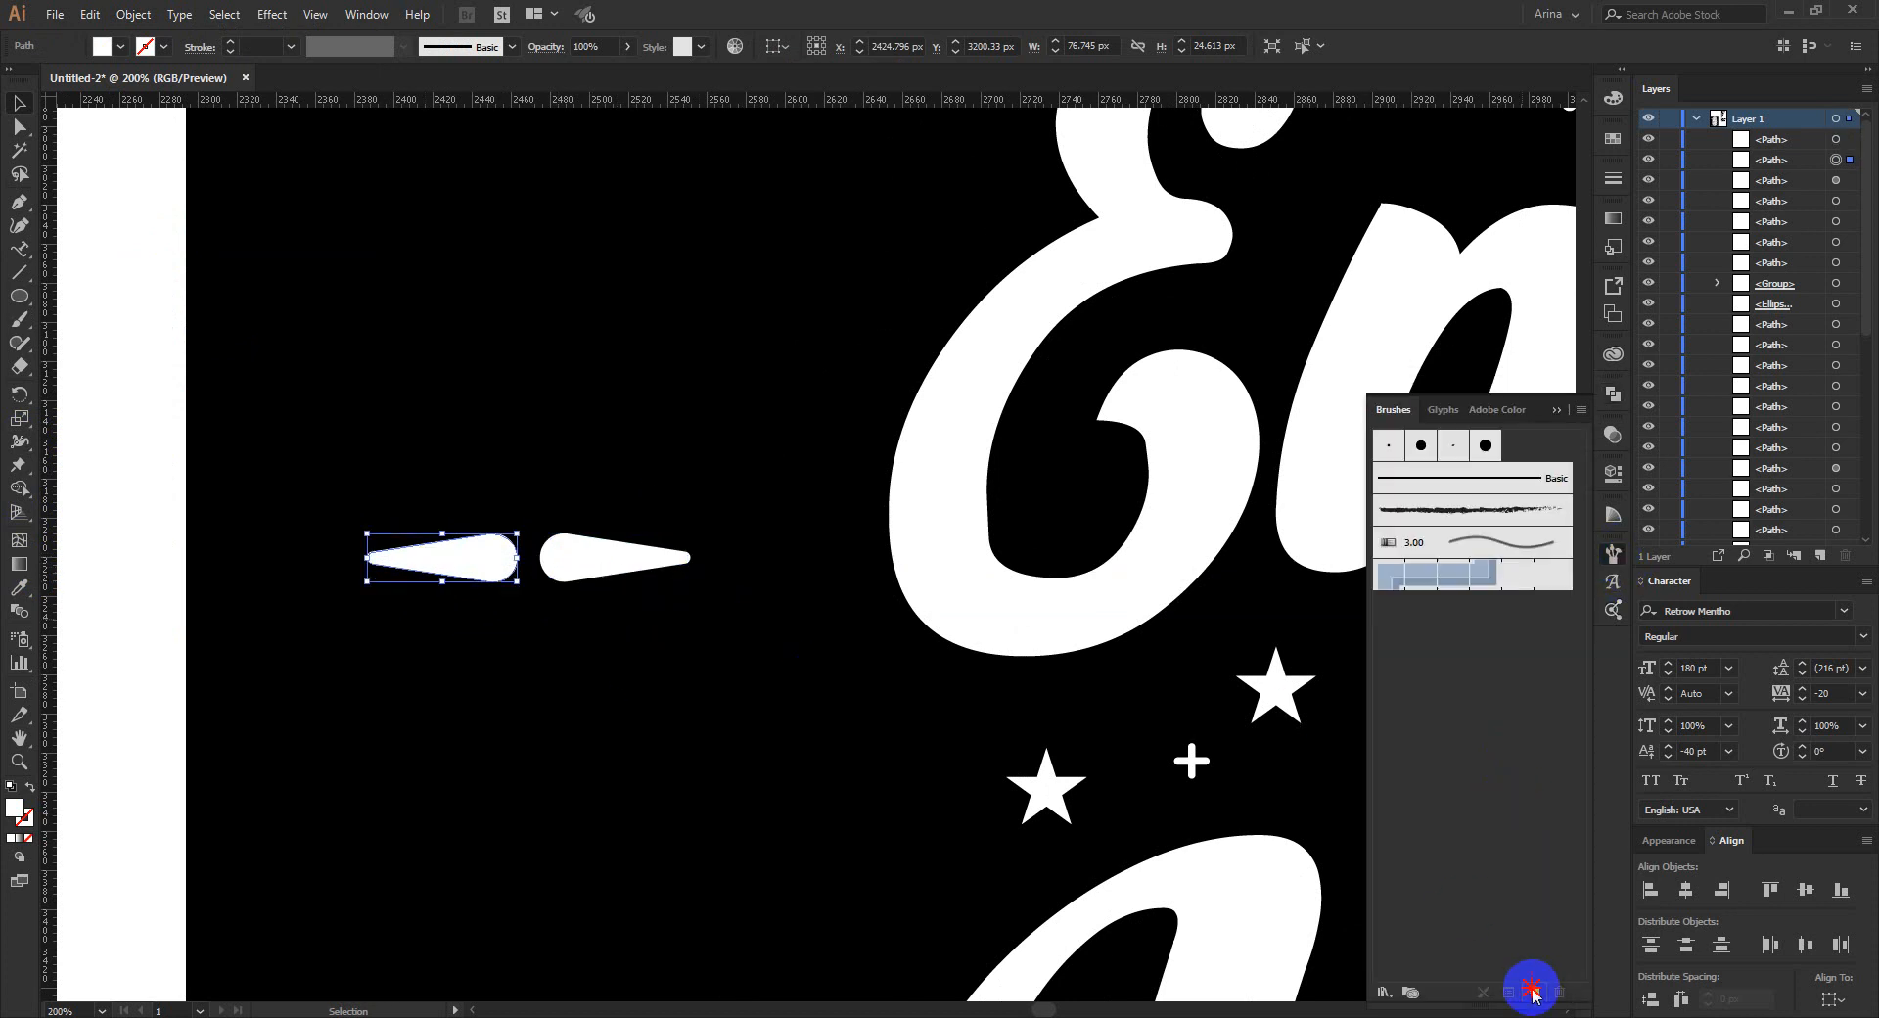
click(863, 564)
click(890, 656)
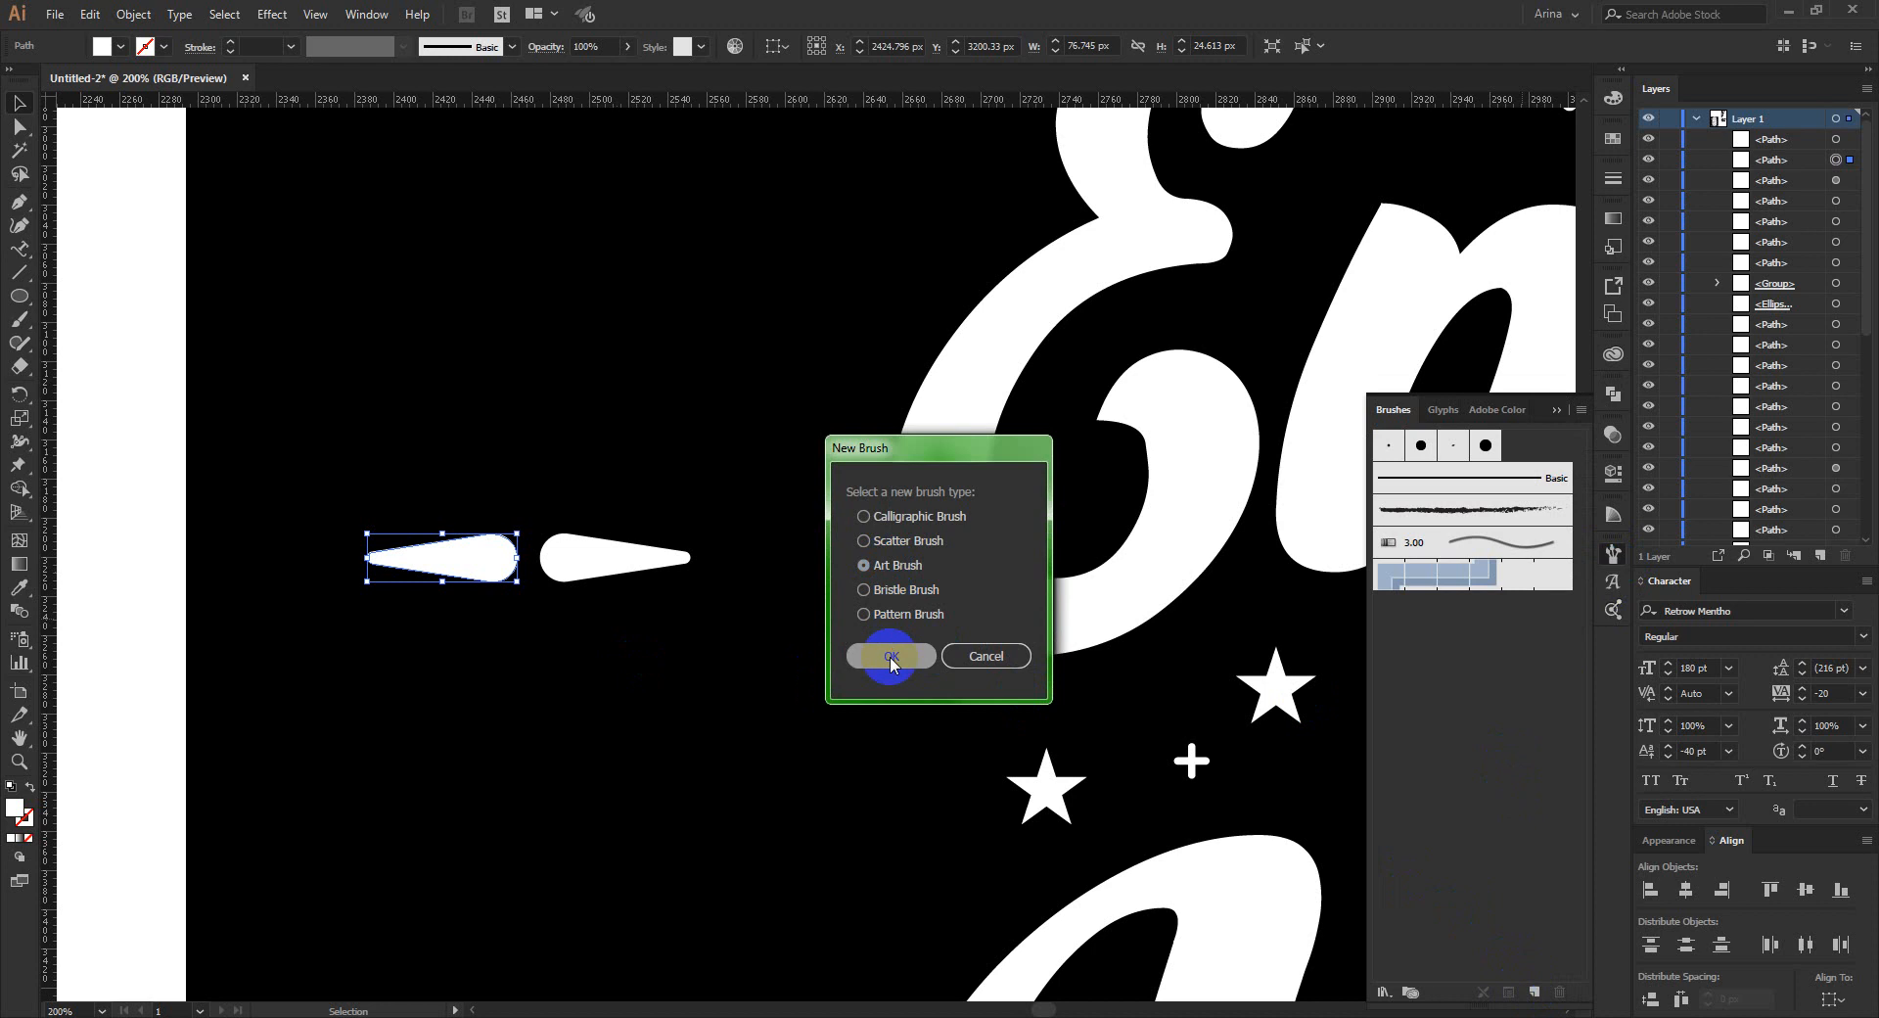
click(1094, 780)
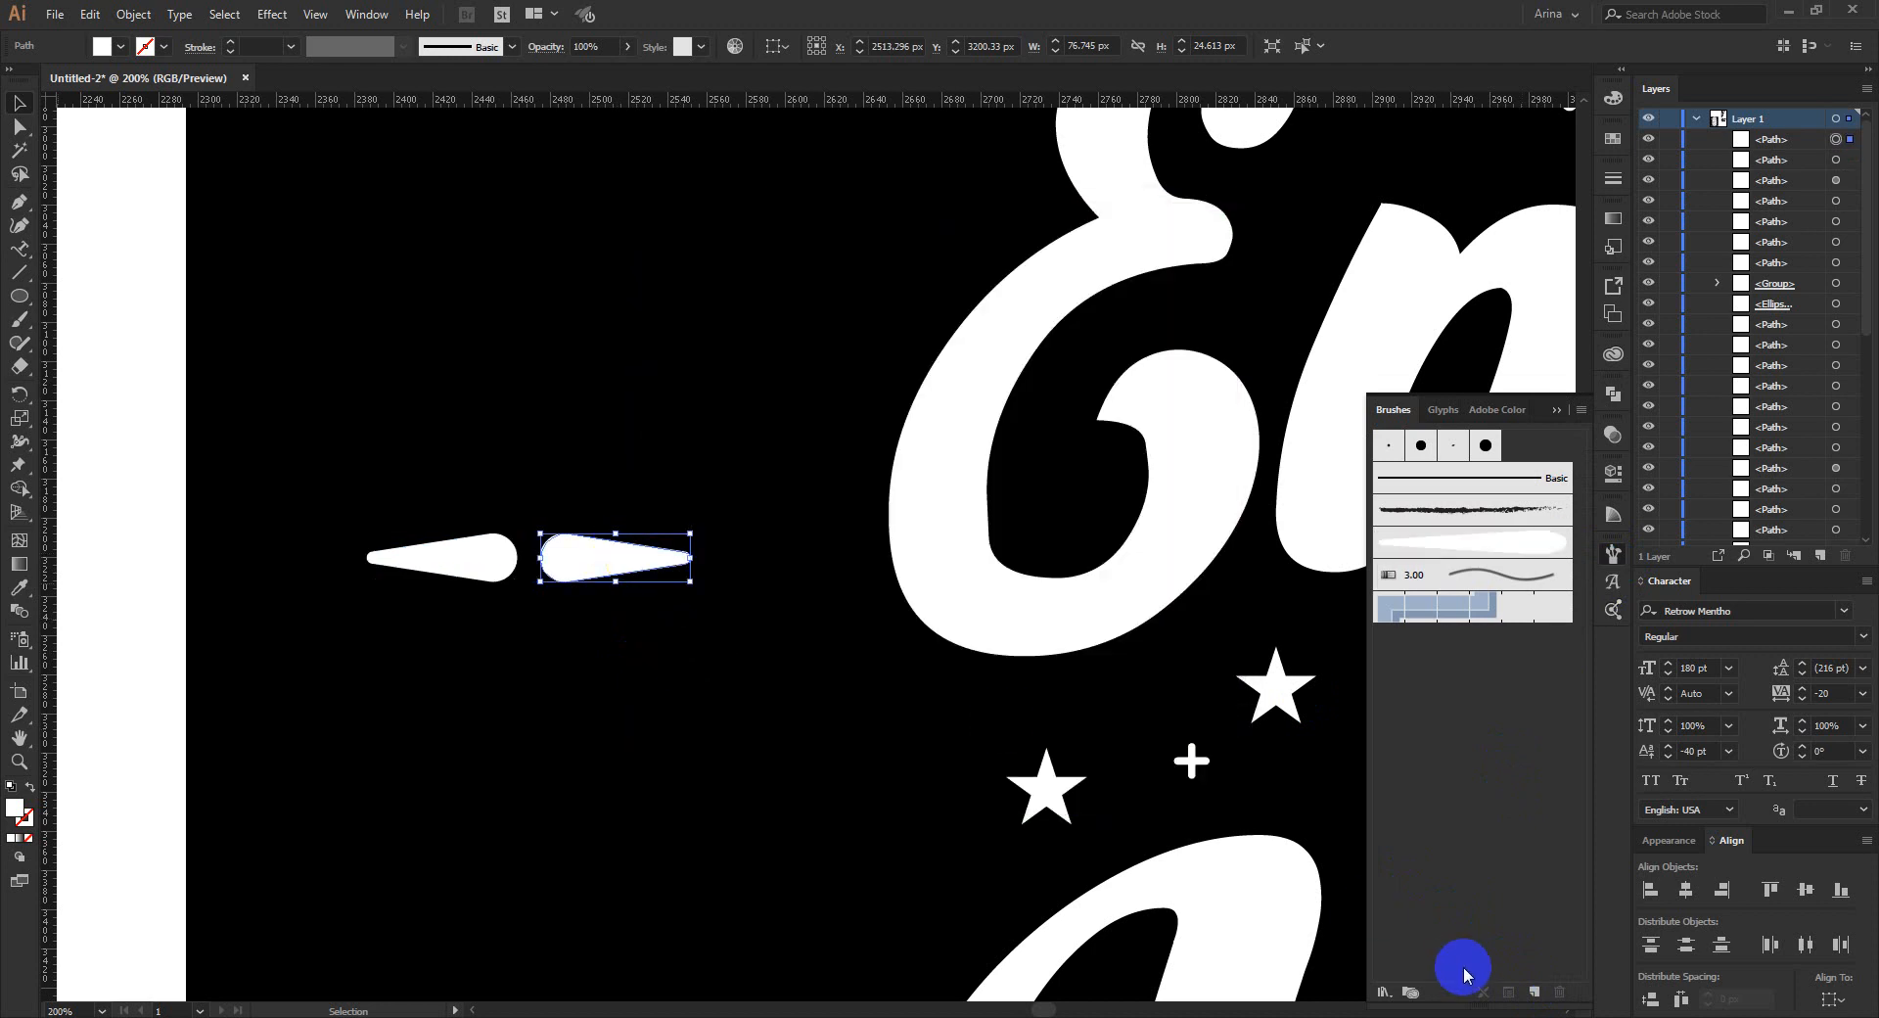
Create a second art brush with fixed 100% width, stretched to fit stroke length, from the mirrored teardrop.
click(1533, 995)
click(851, 474)
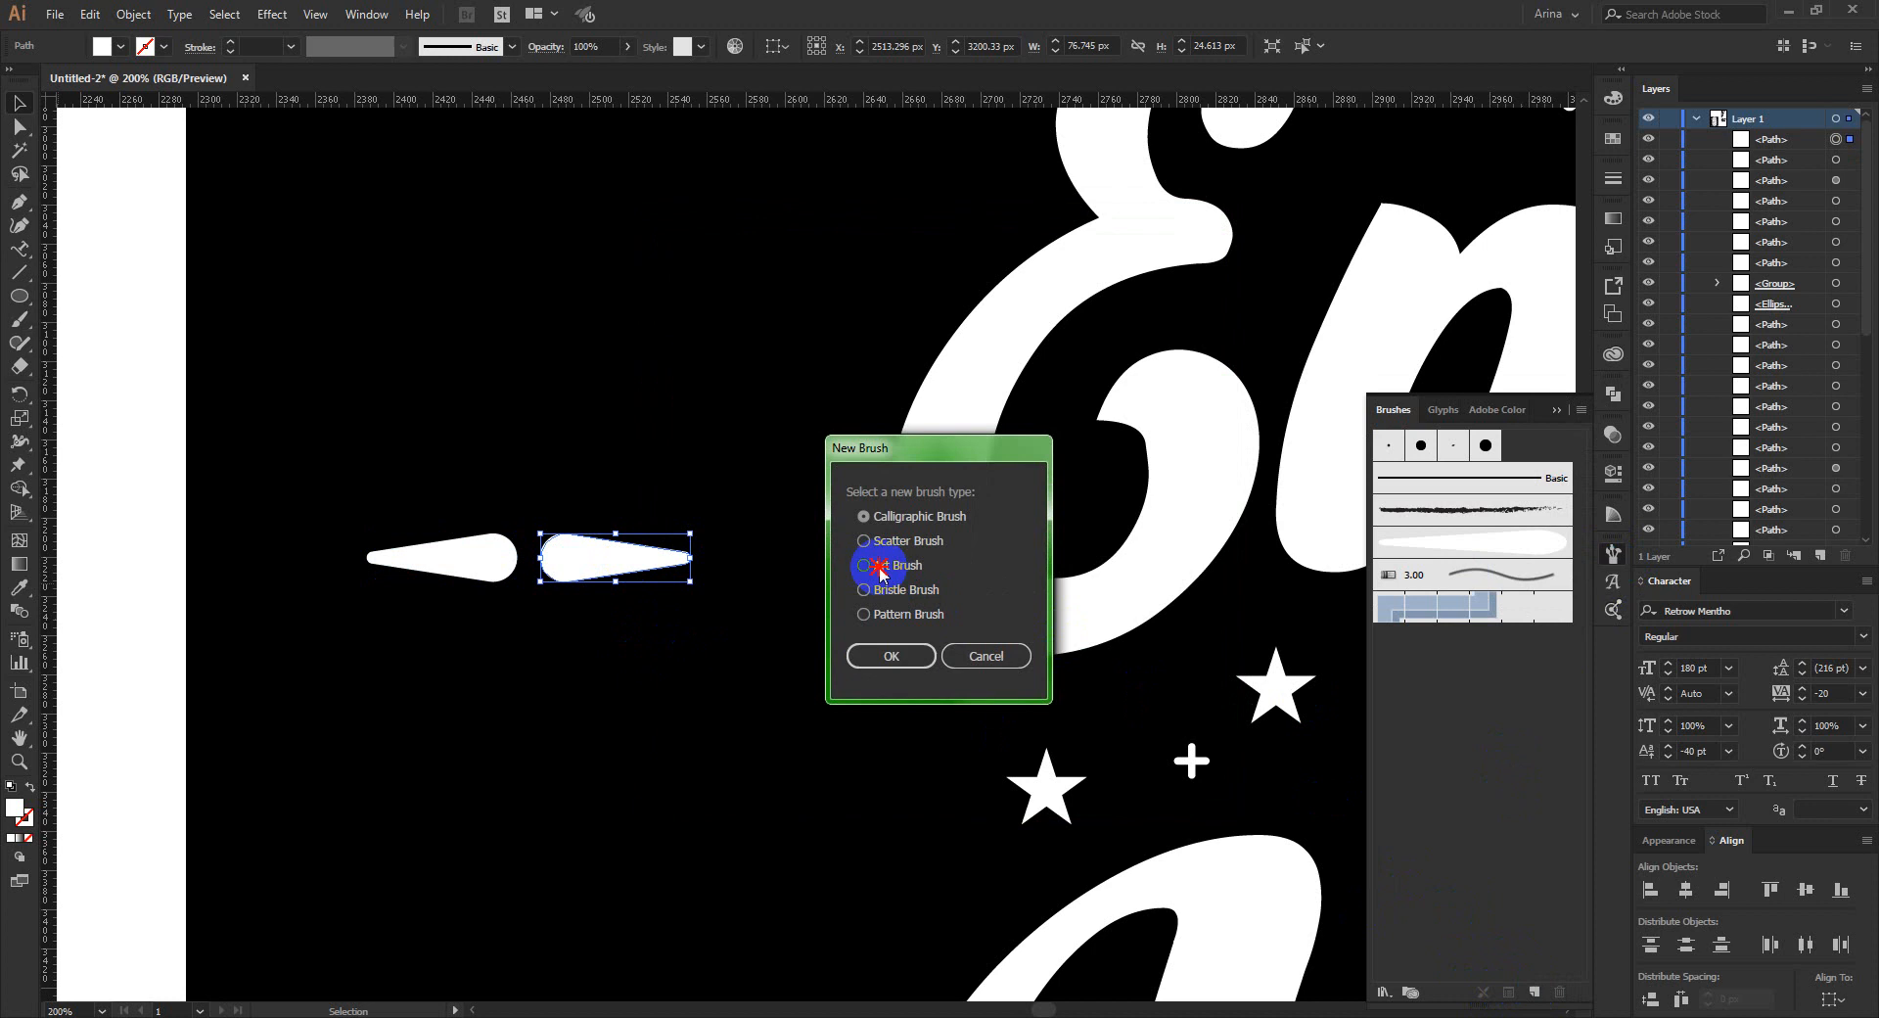
click(881, 652)
click(1086, 774)
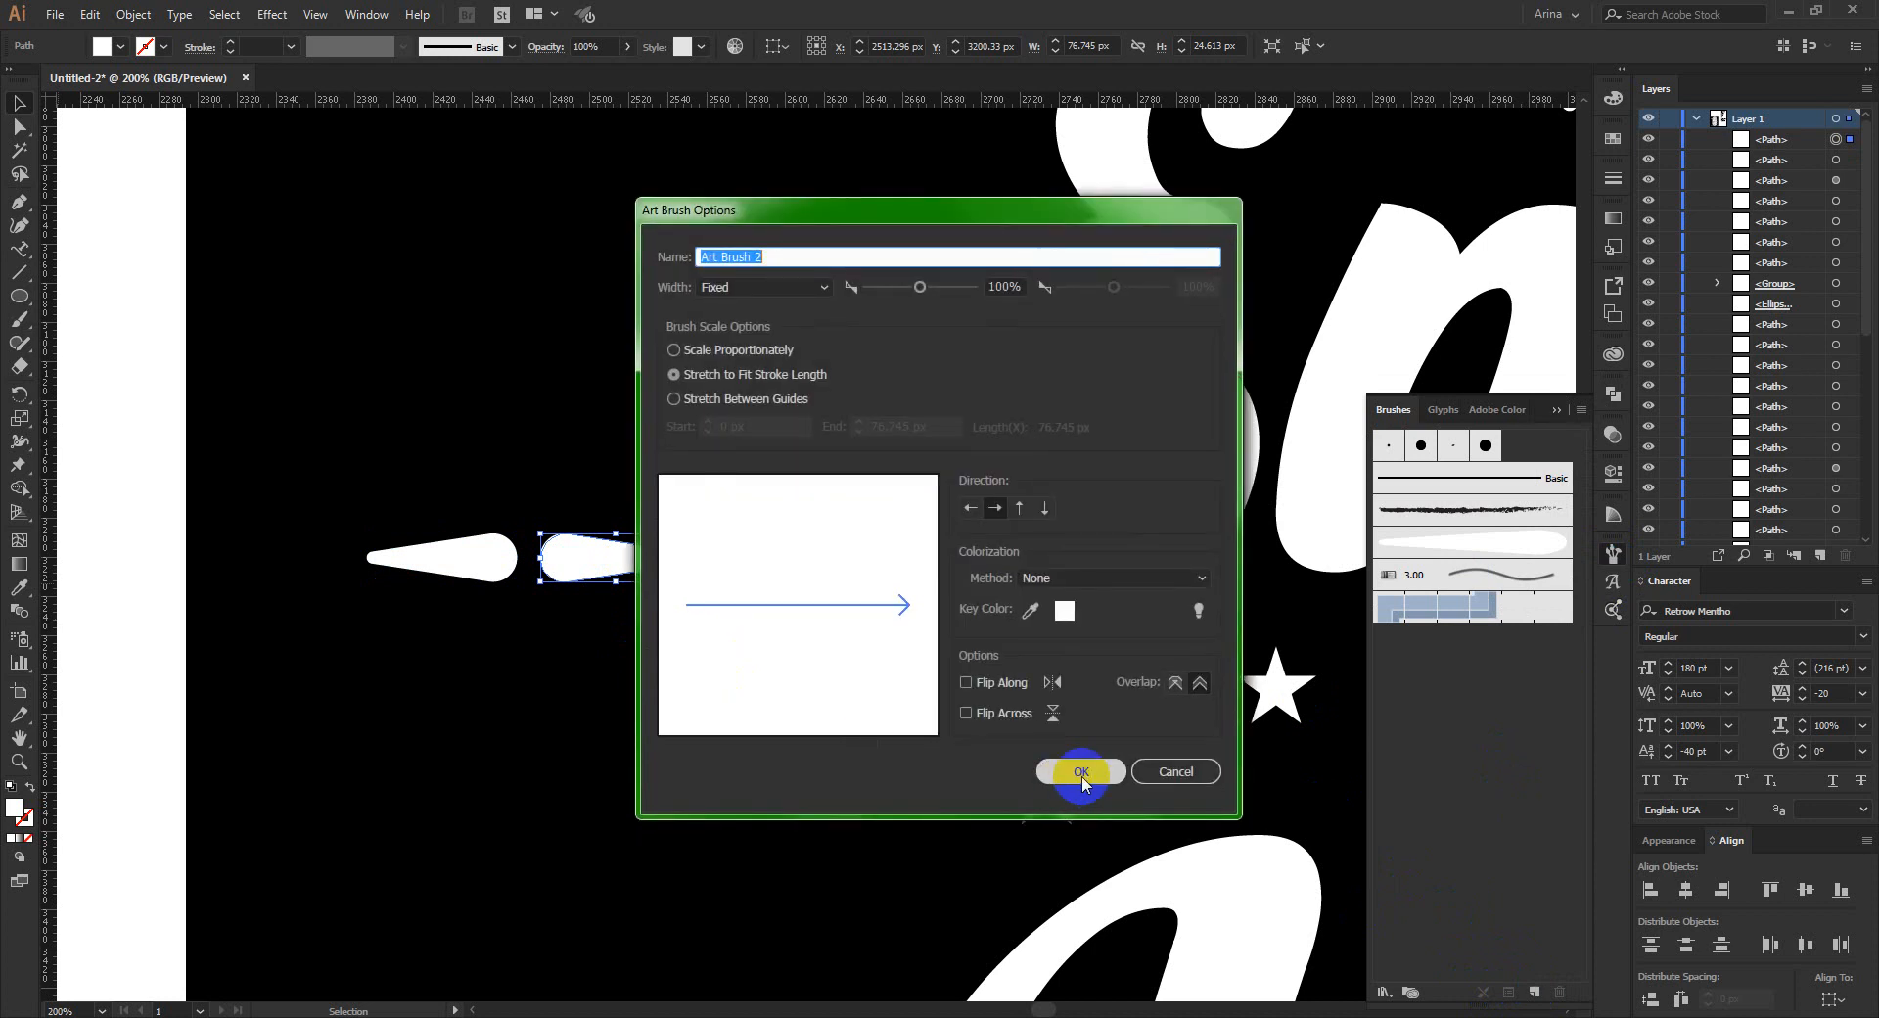
click(679, 717)
Draw an arc about 110 px wide and 79 px high around the upper right of the final "e" in "Endure" with the Curvature tool.
scroll(680, 717, down, 3)
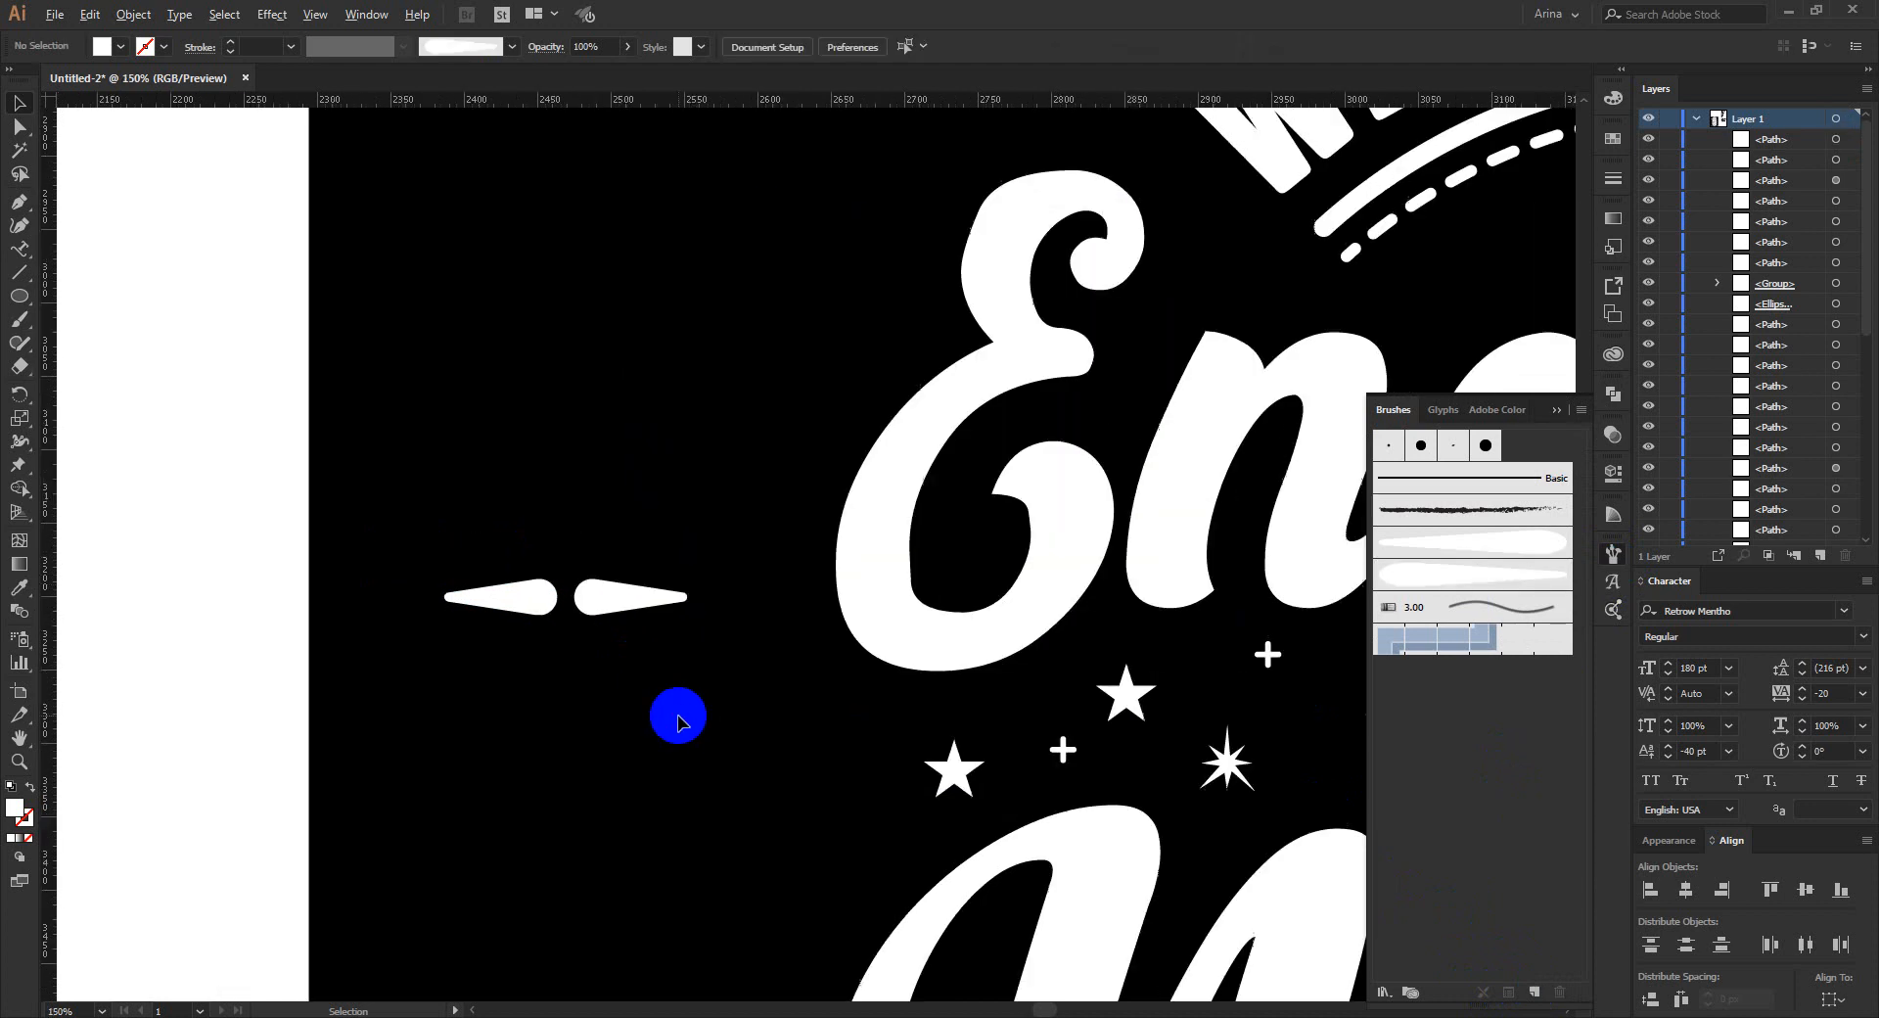
scroll(655, 713, down, 1)
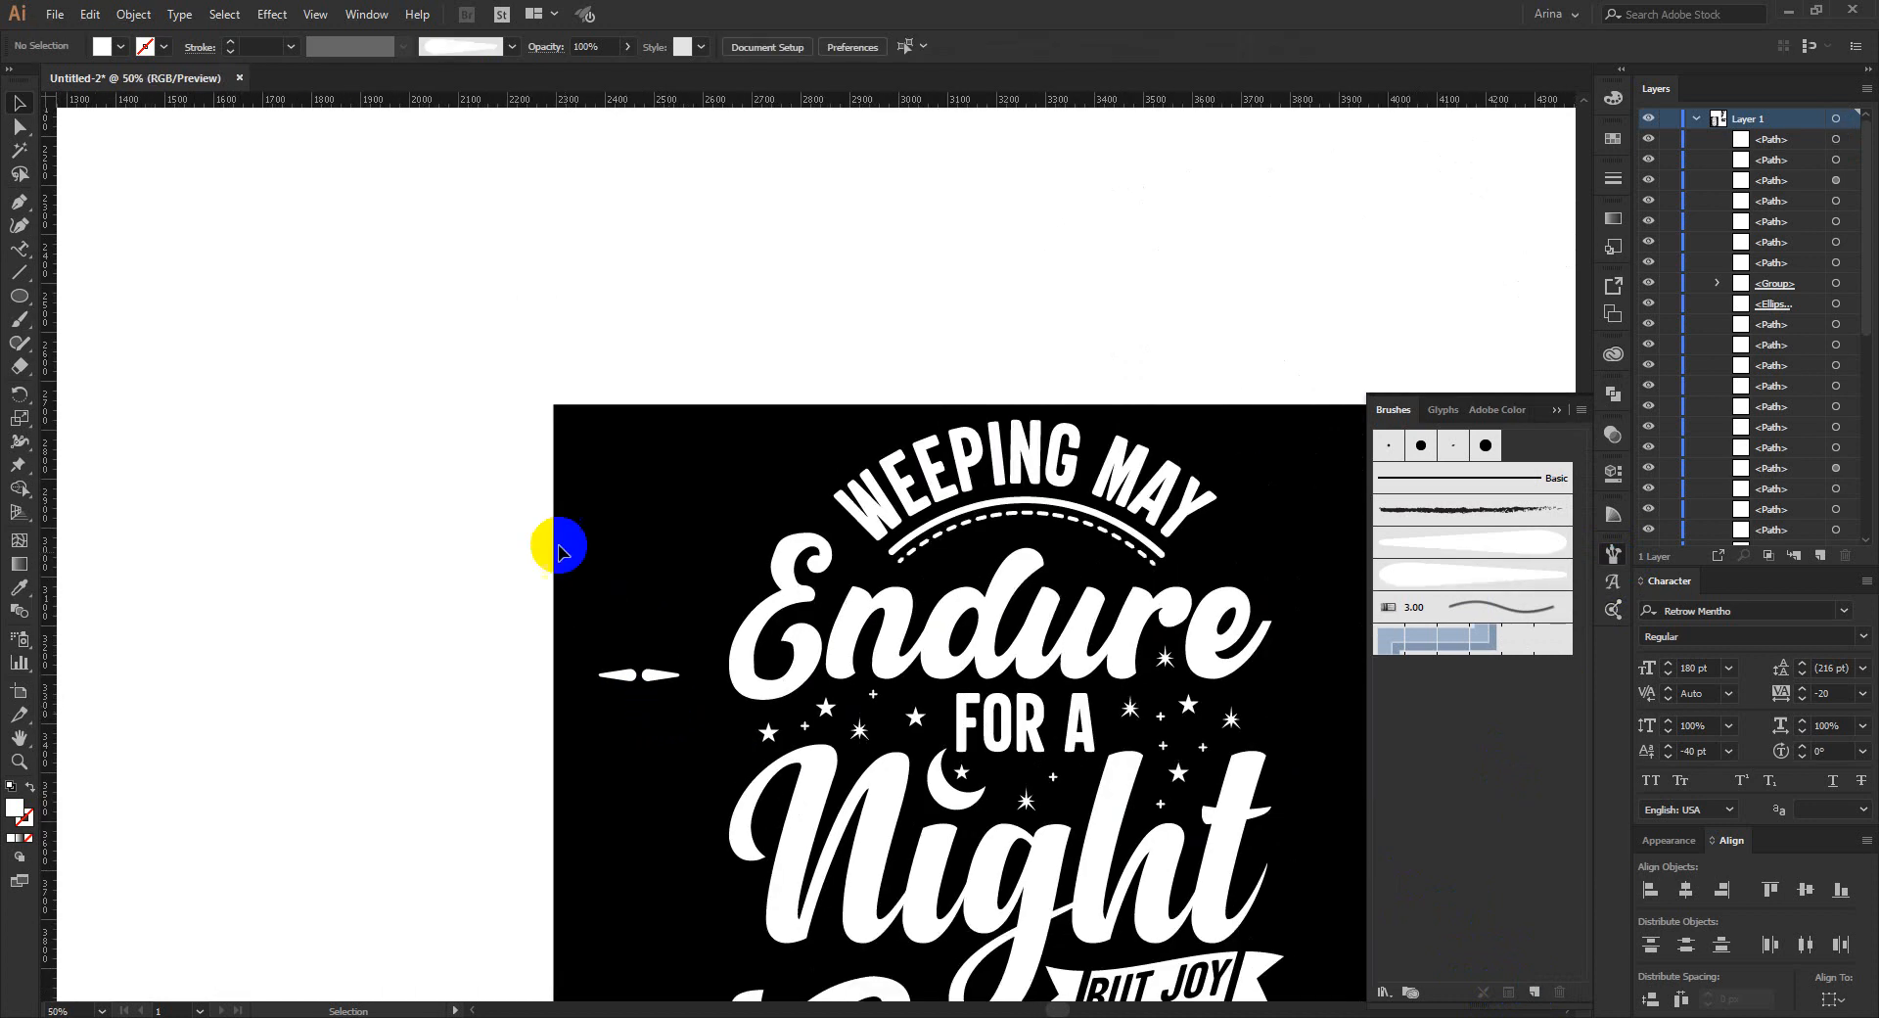
scroll(724, 597, down, 3)
scroll(1325, 411, up, 1)
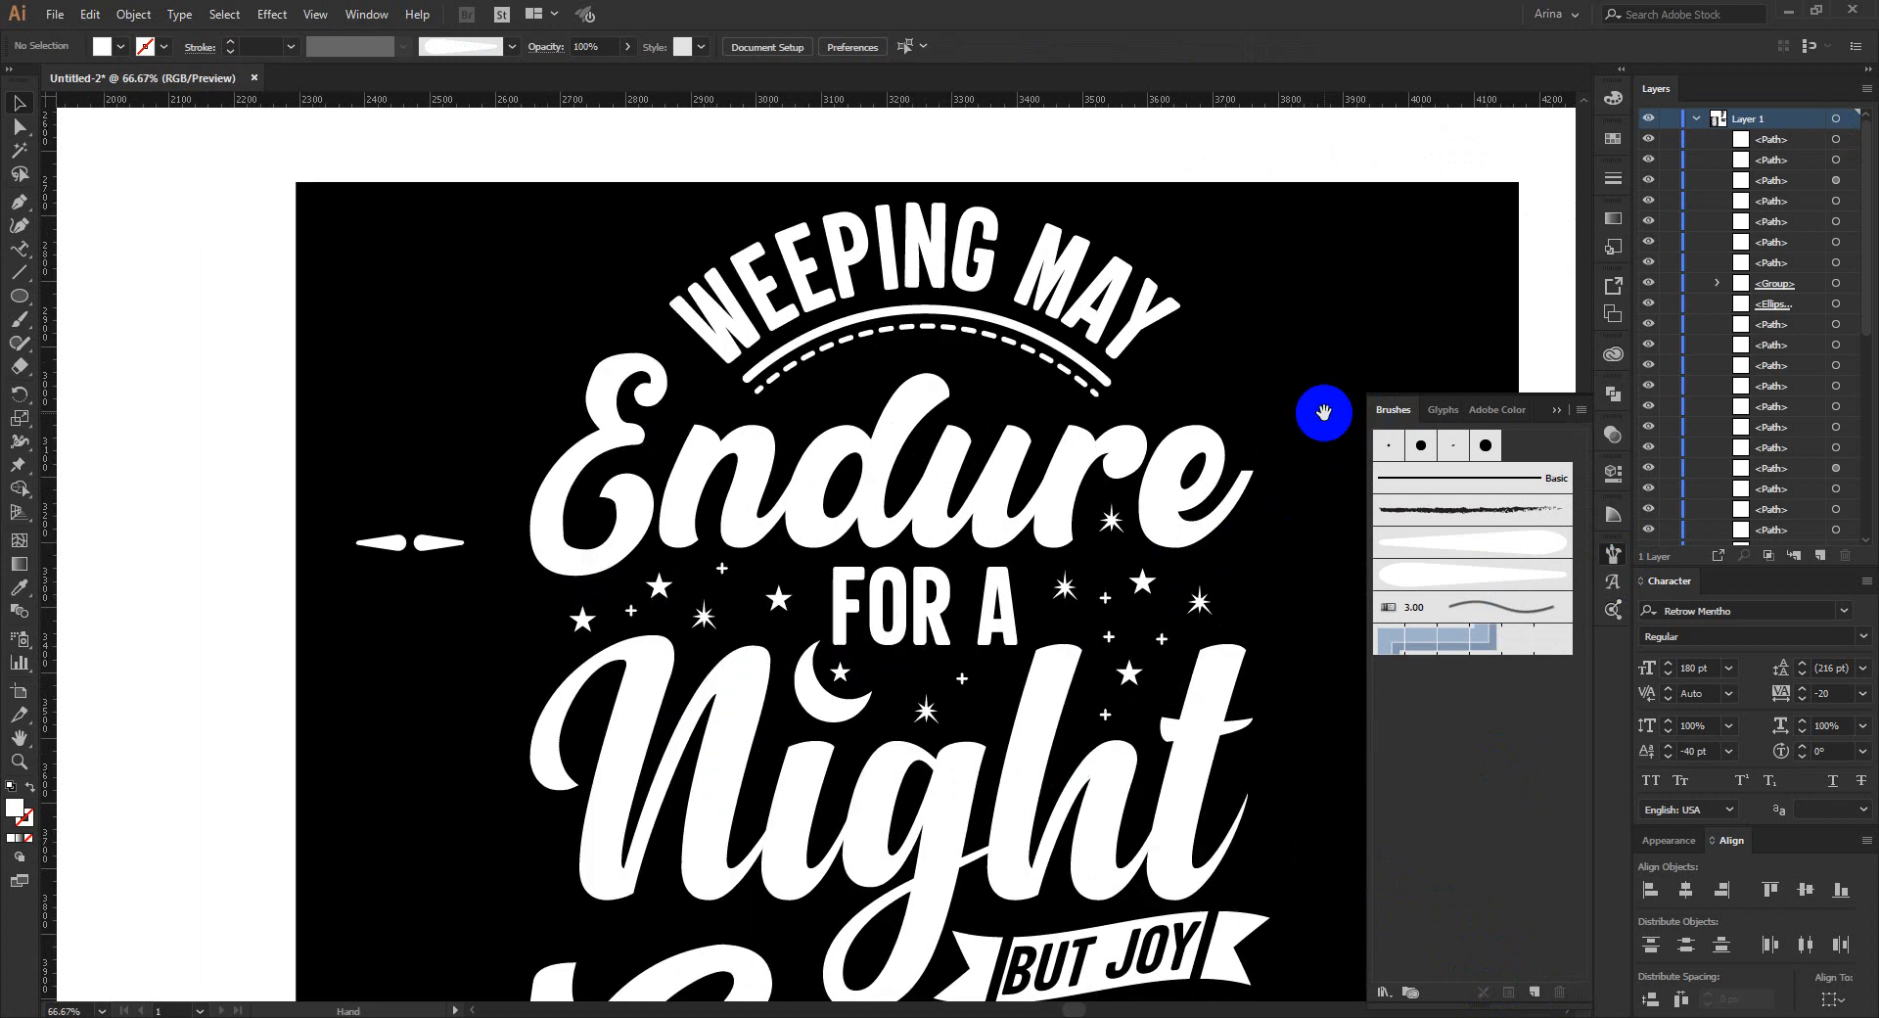
scroll(1028, 428, right, 3)
scroll(973, 410, up, 1)
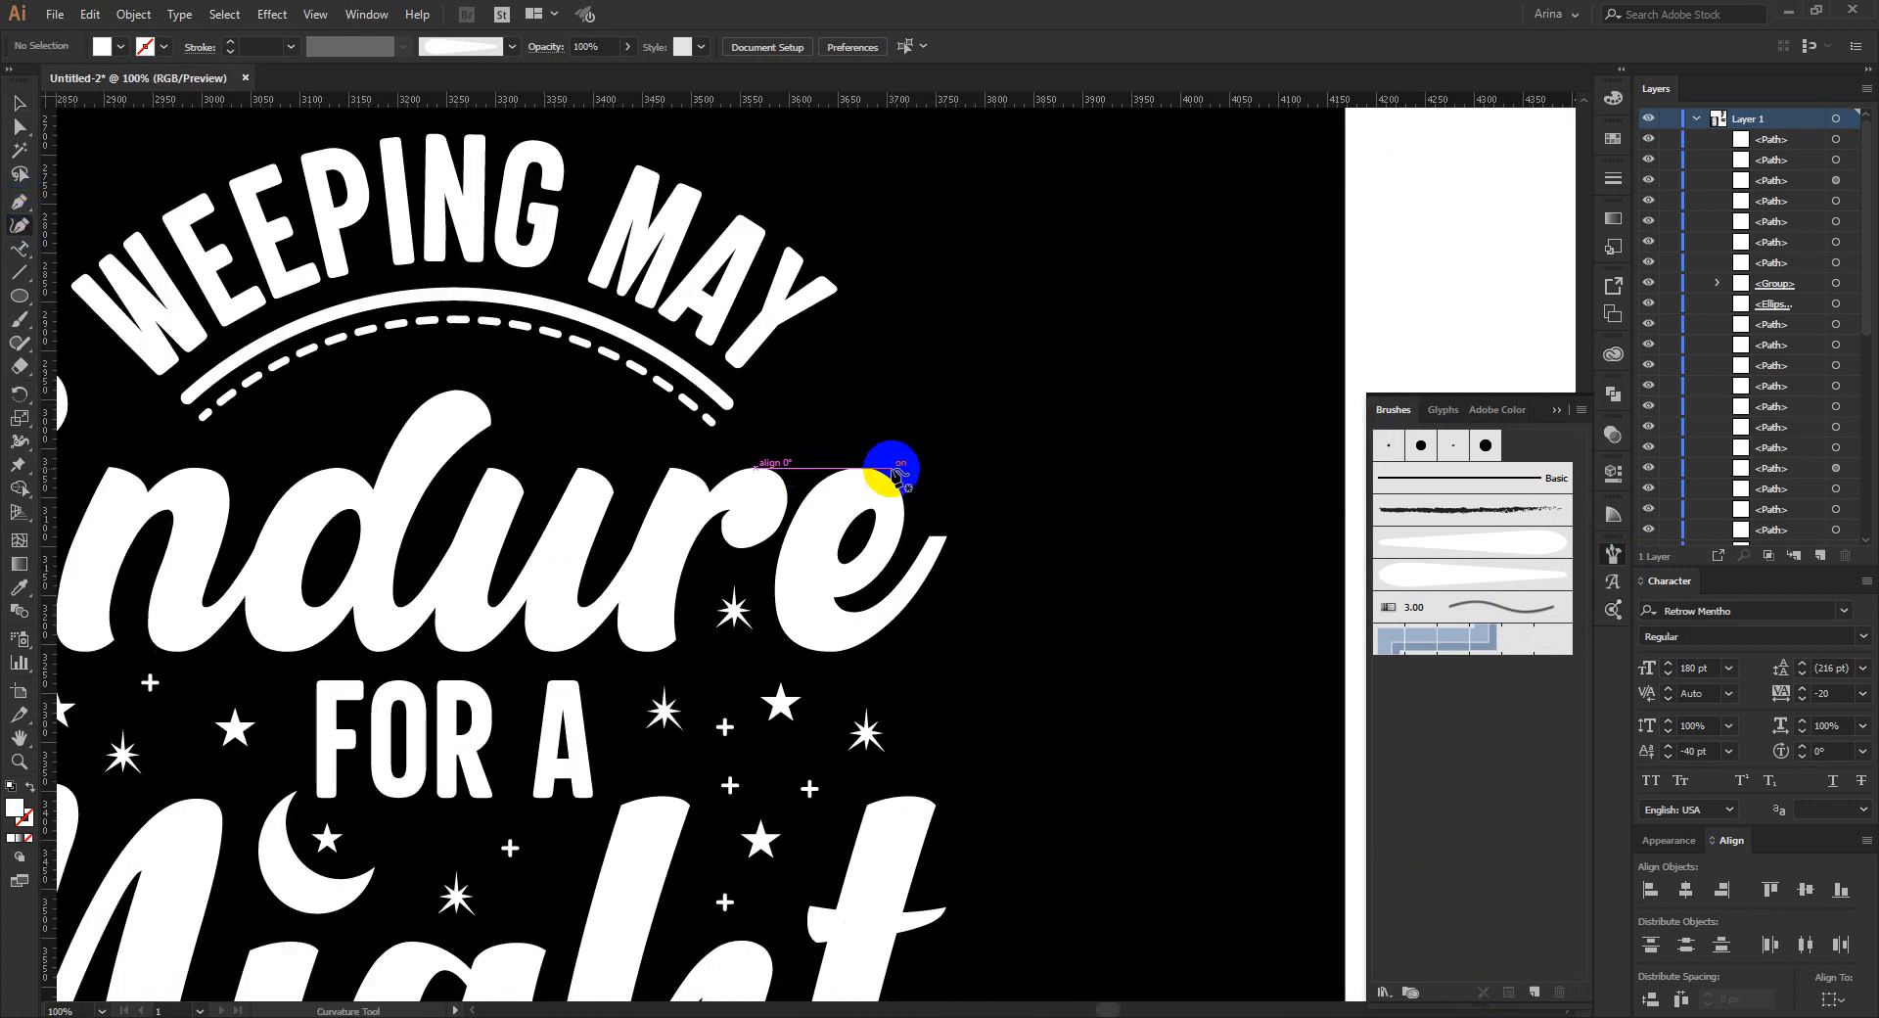
click(818, 428)
click(898, 439)
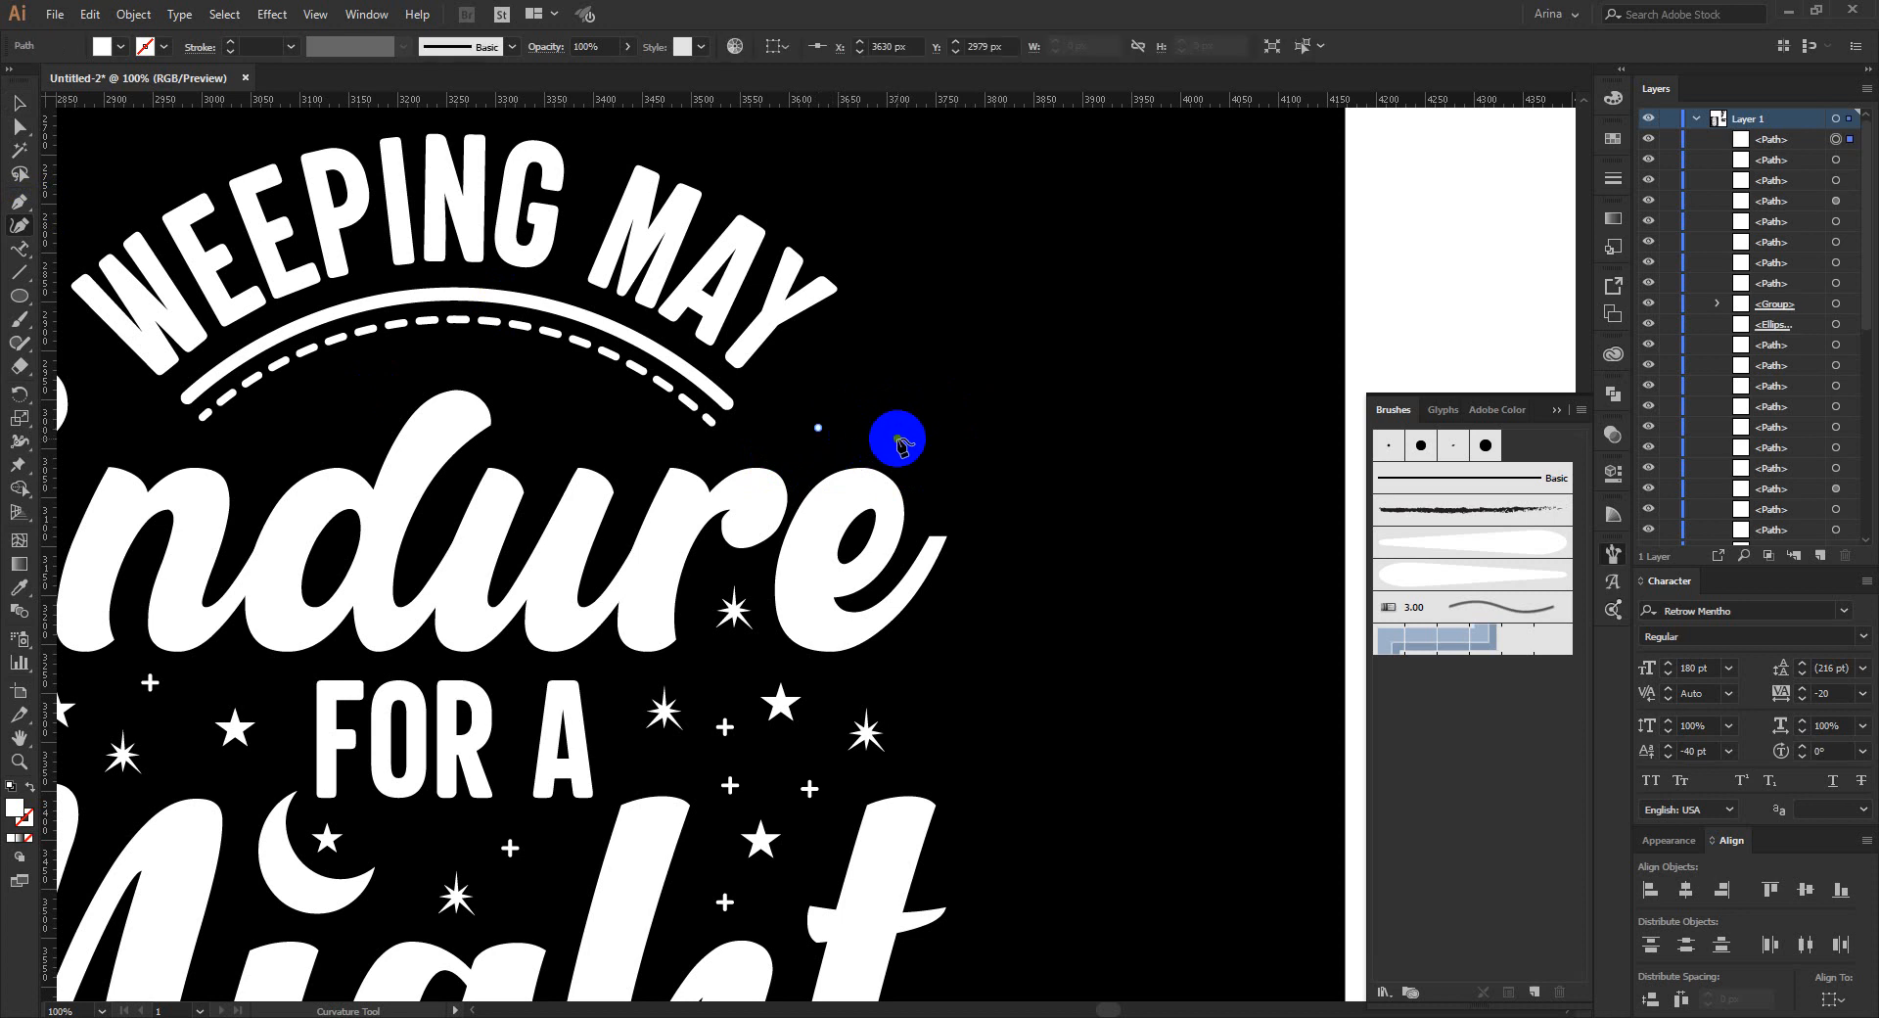
click(926, 500)
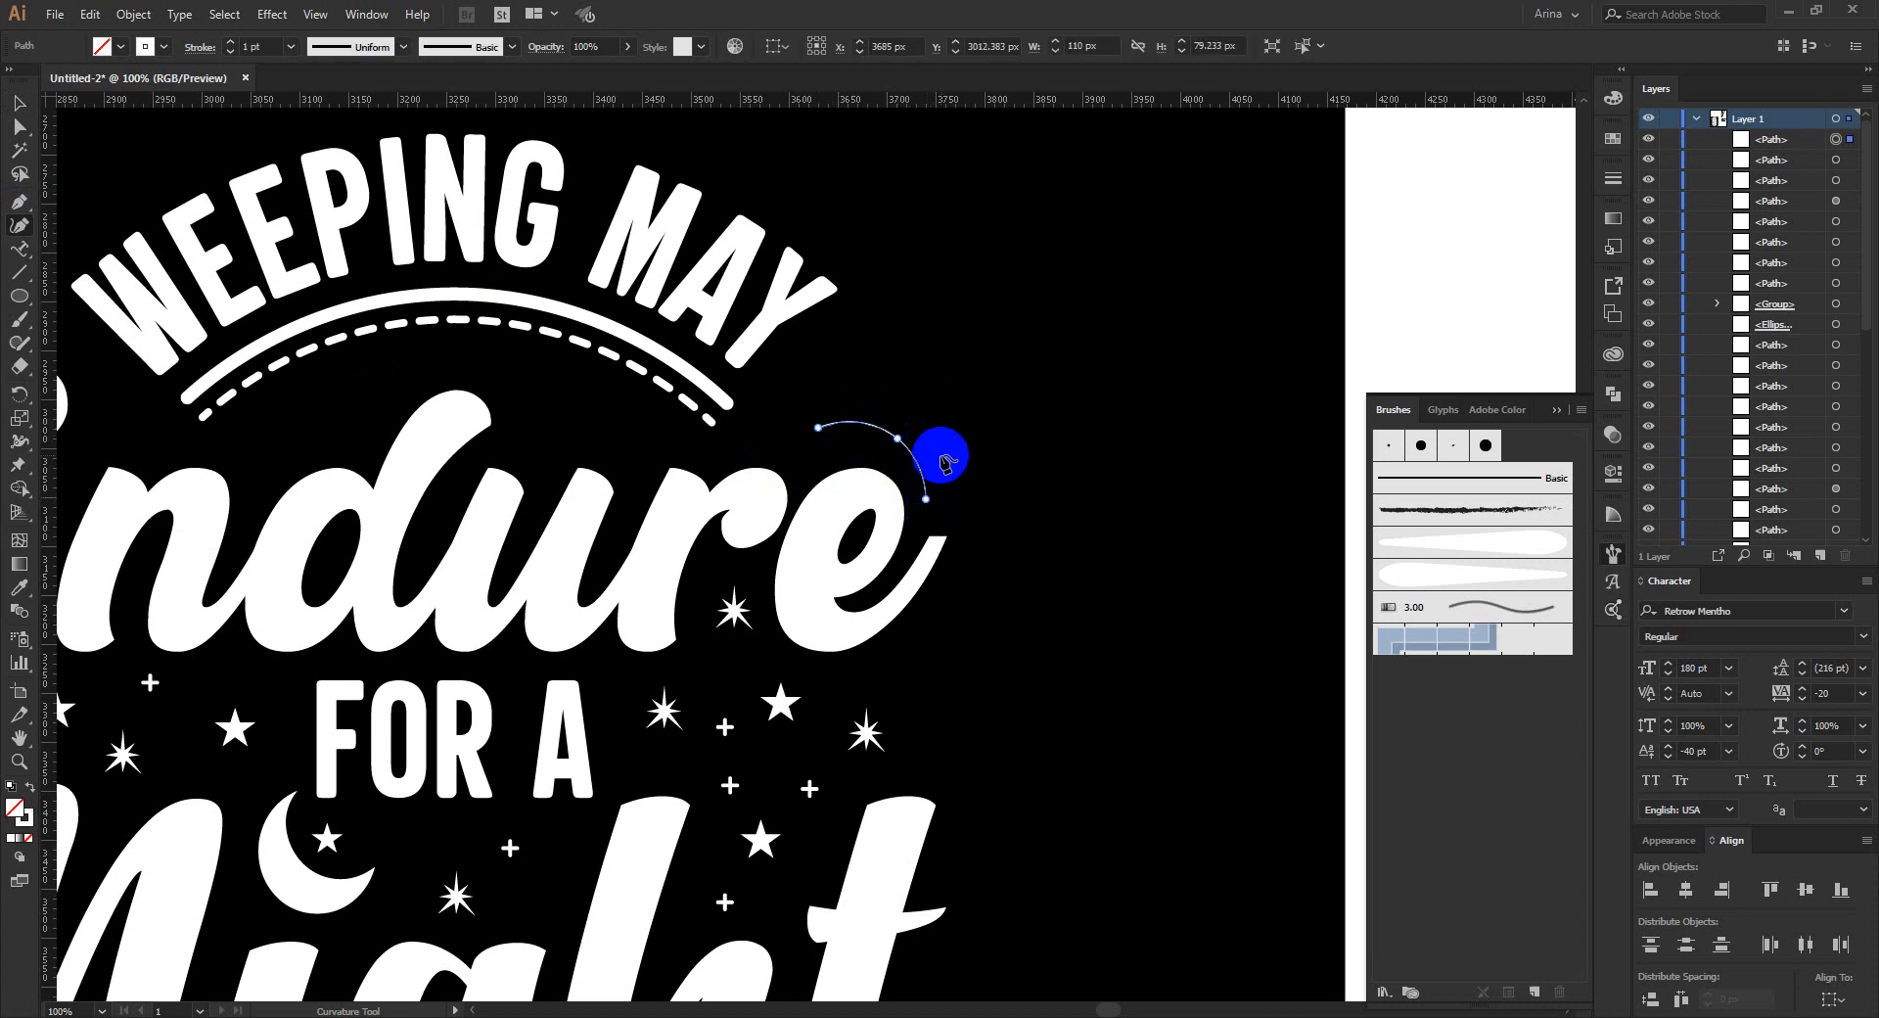
Draw a smaller arc about 67 px wide and 37 px high to the right of the first arc with the Curvature tool.
click(941, 456)
click(957, 429)
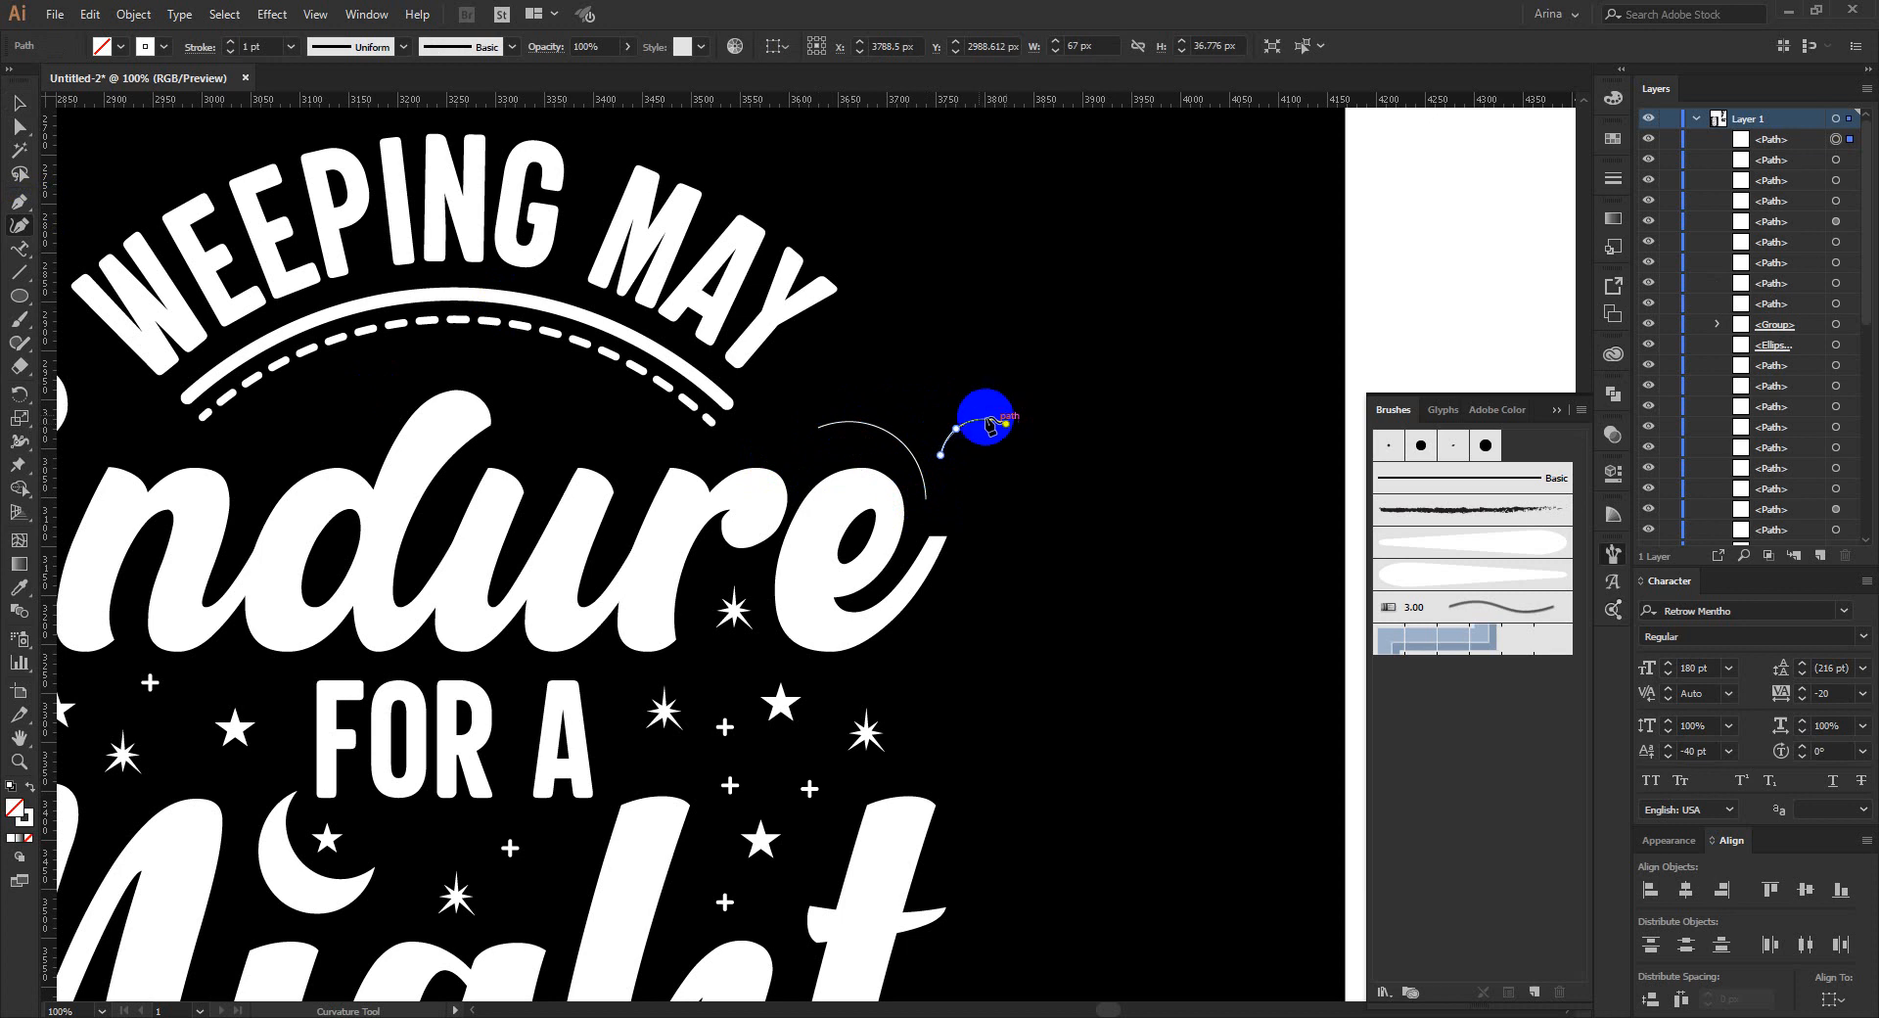
click(1005, 423)
Add an arc about 24 px wide and 78 px high beside "MAY" and a slanted straight line about 45 by 70 px next to it.
click(859, 396)
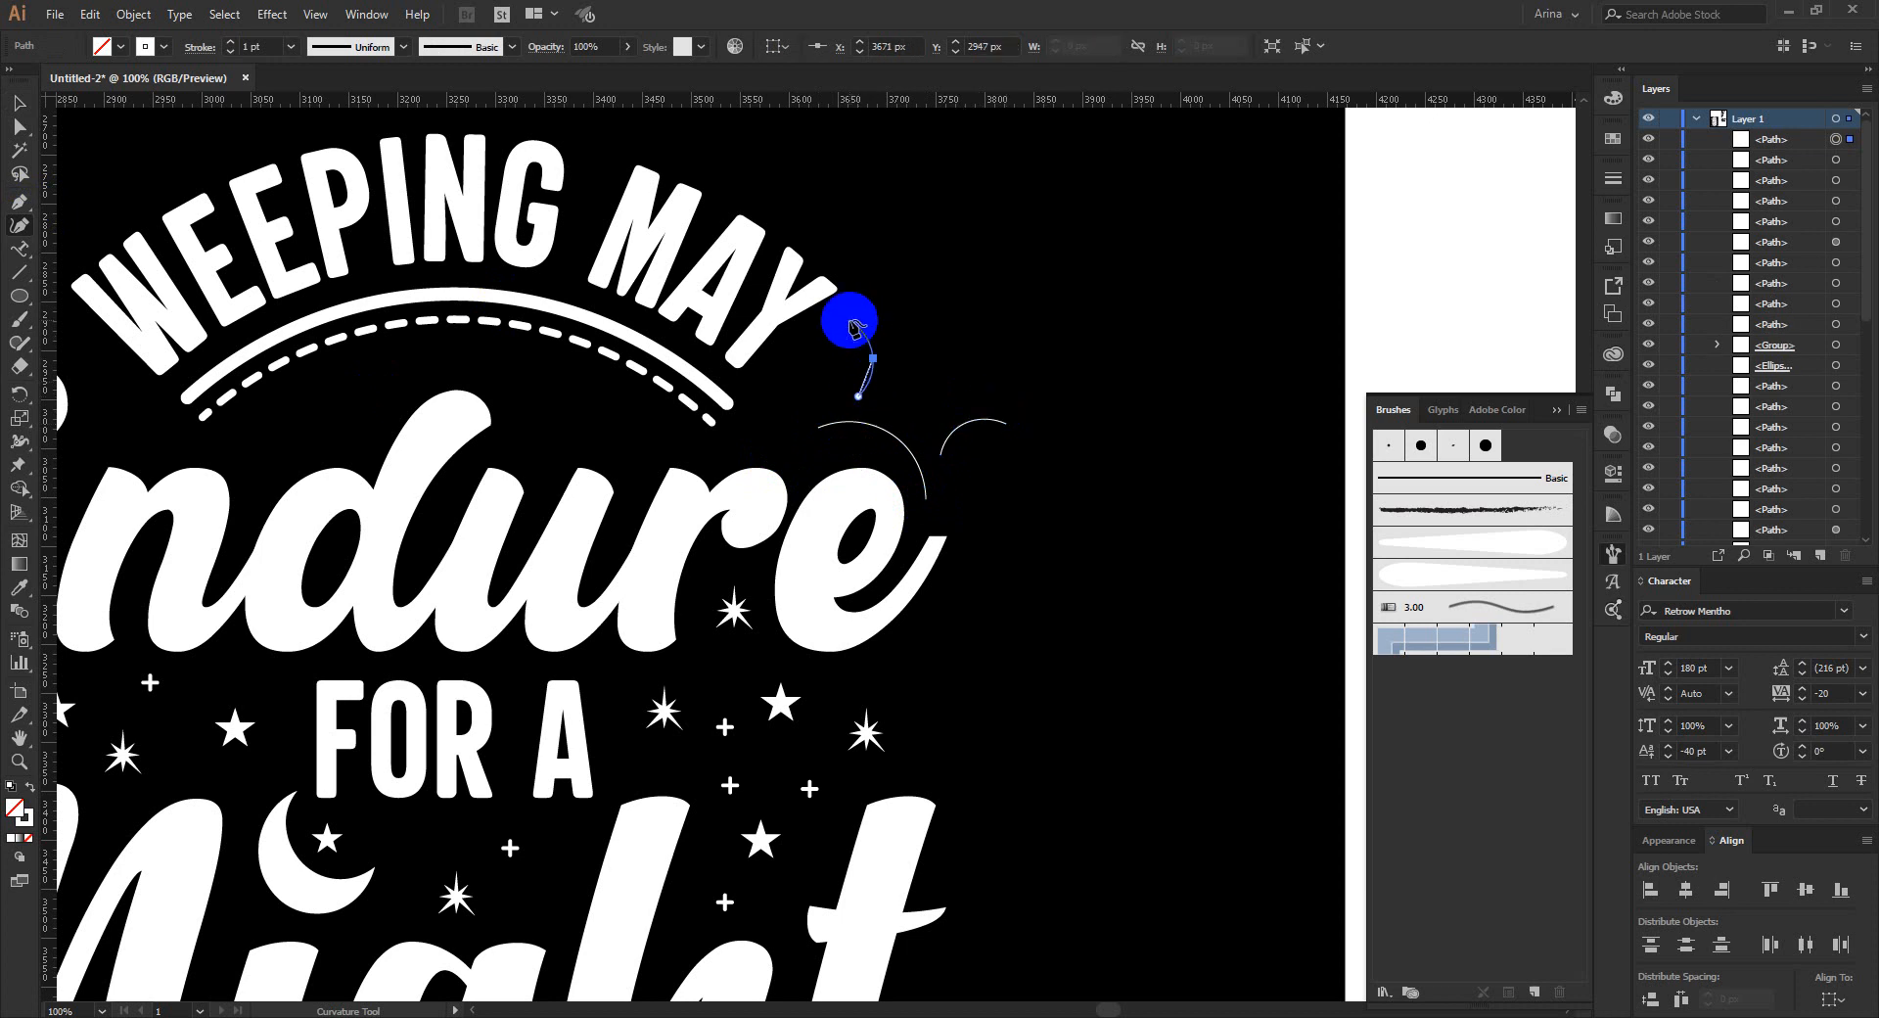
click(849, 320)
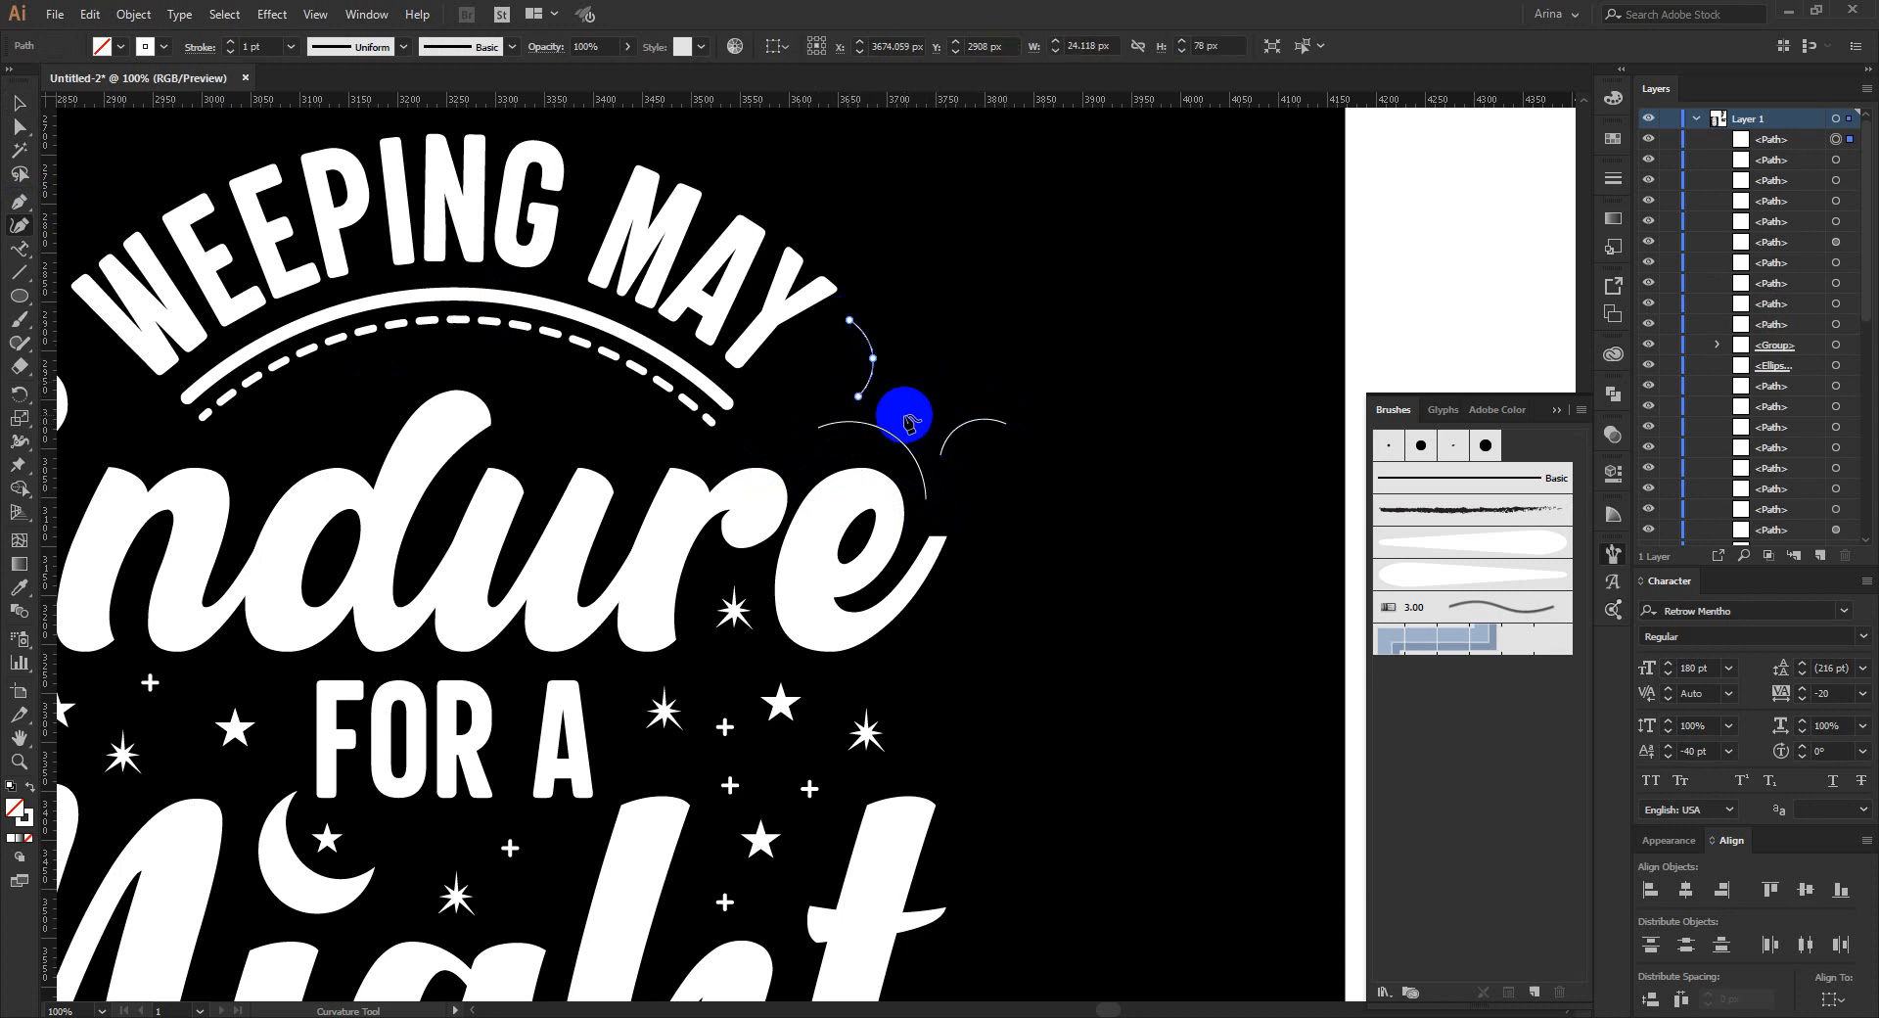
click(905, 415)
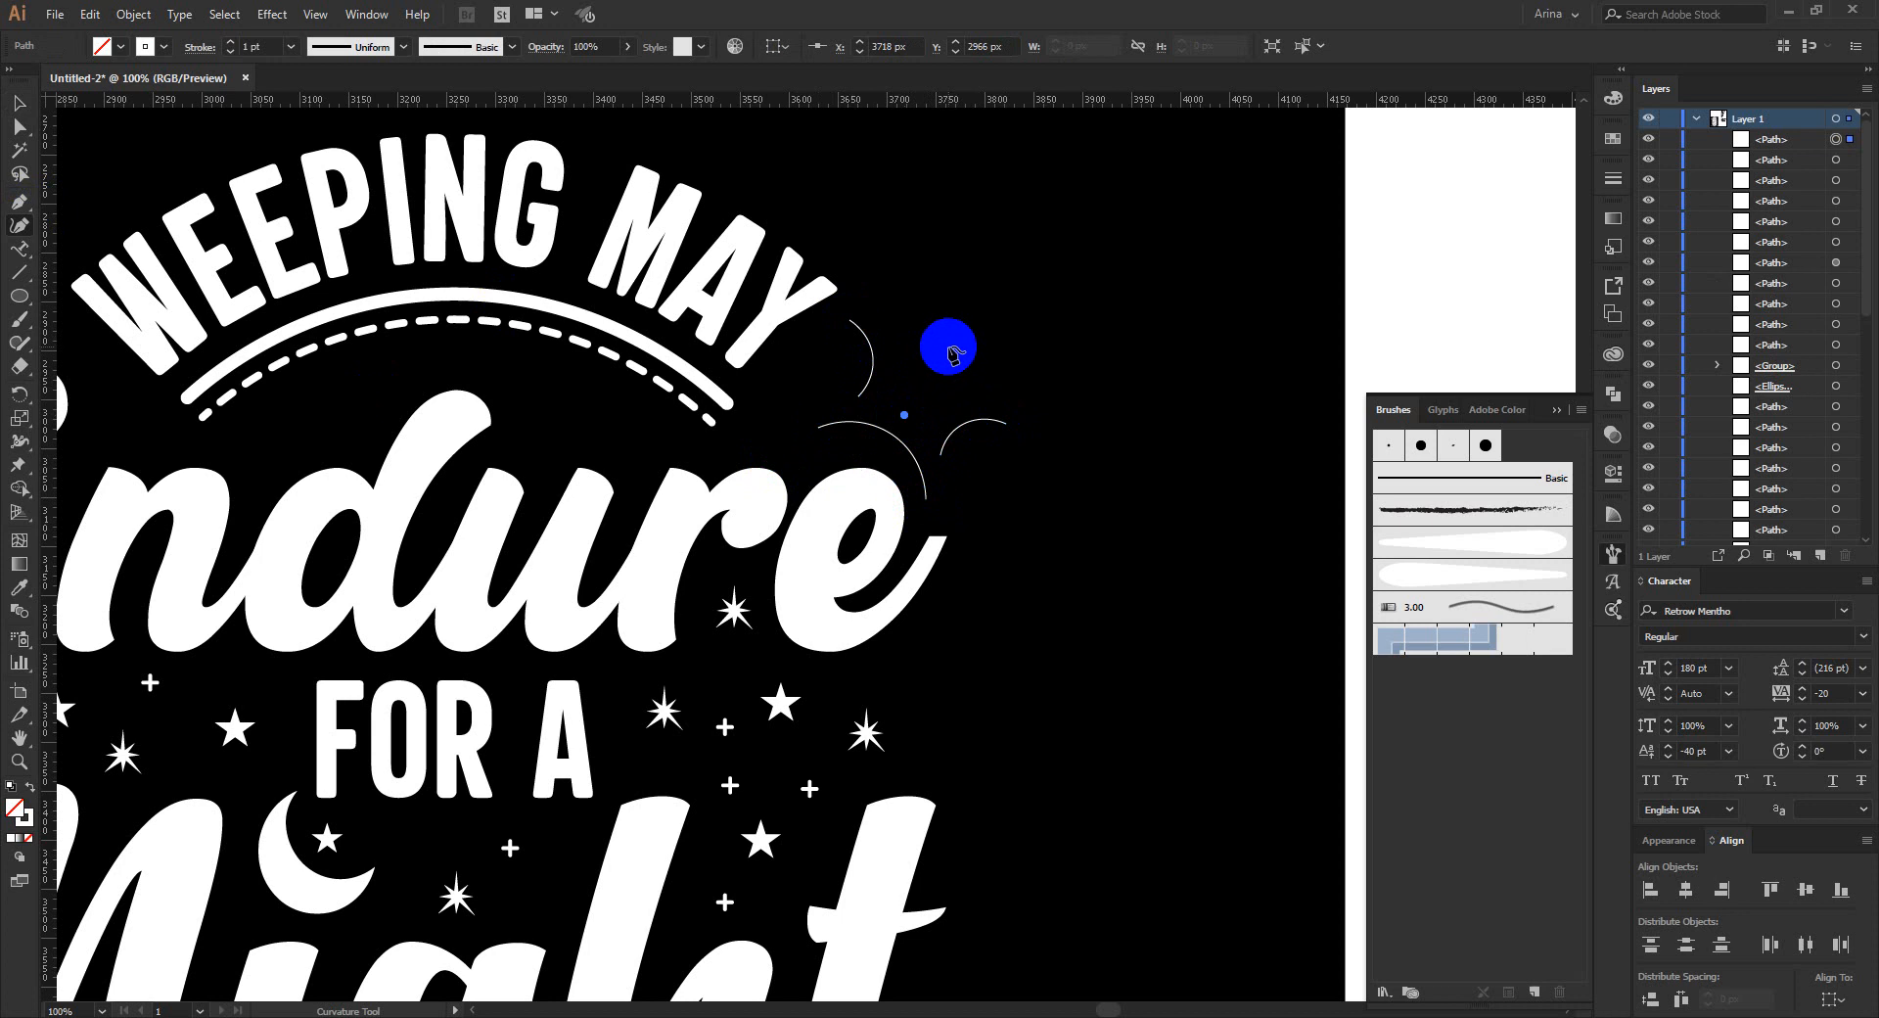
click(947, 346)
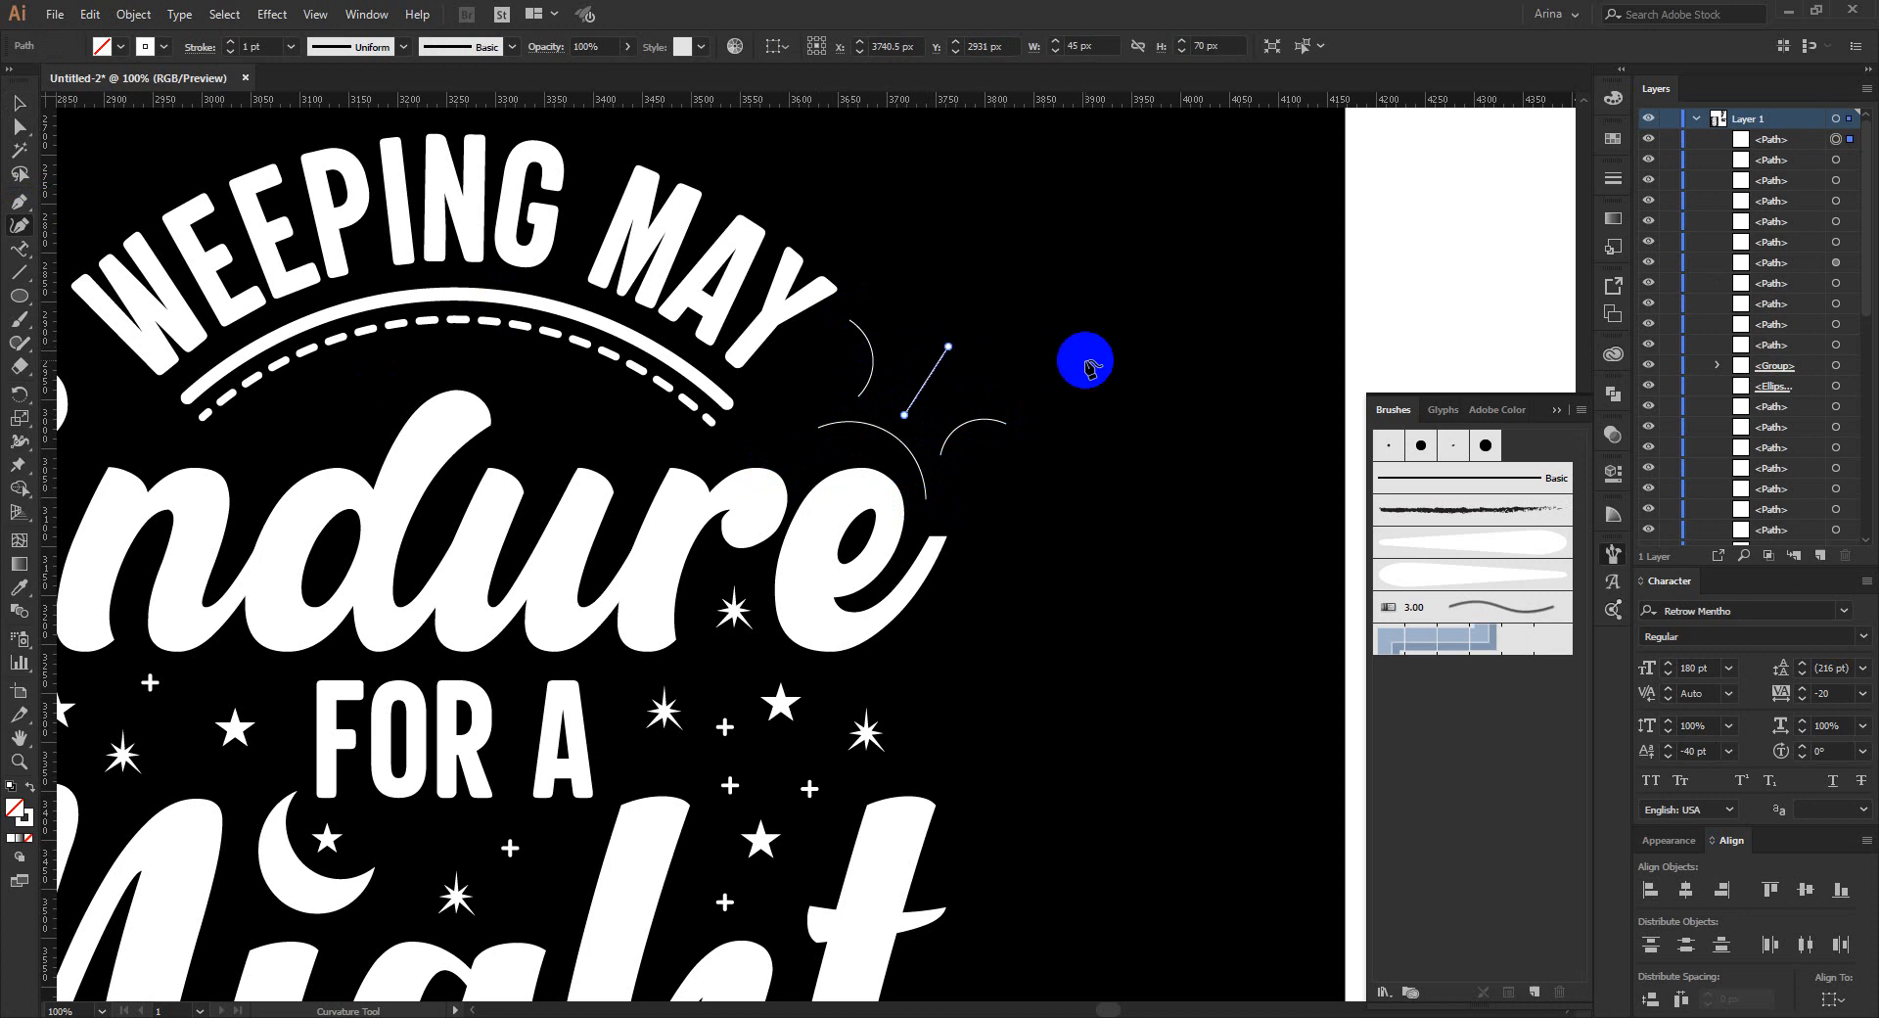
Apply the first teardrop art brush to the rightmost small arc and to the arc beside "MAY".
click(993, 419)
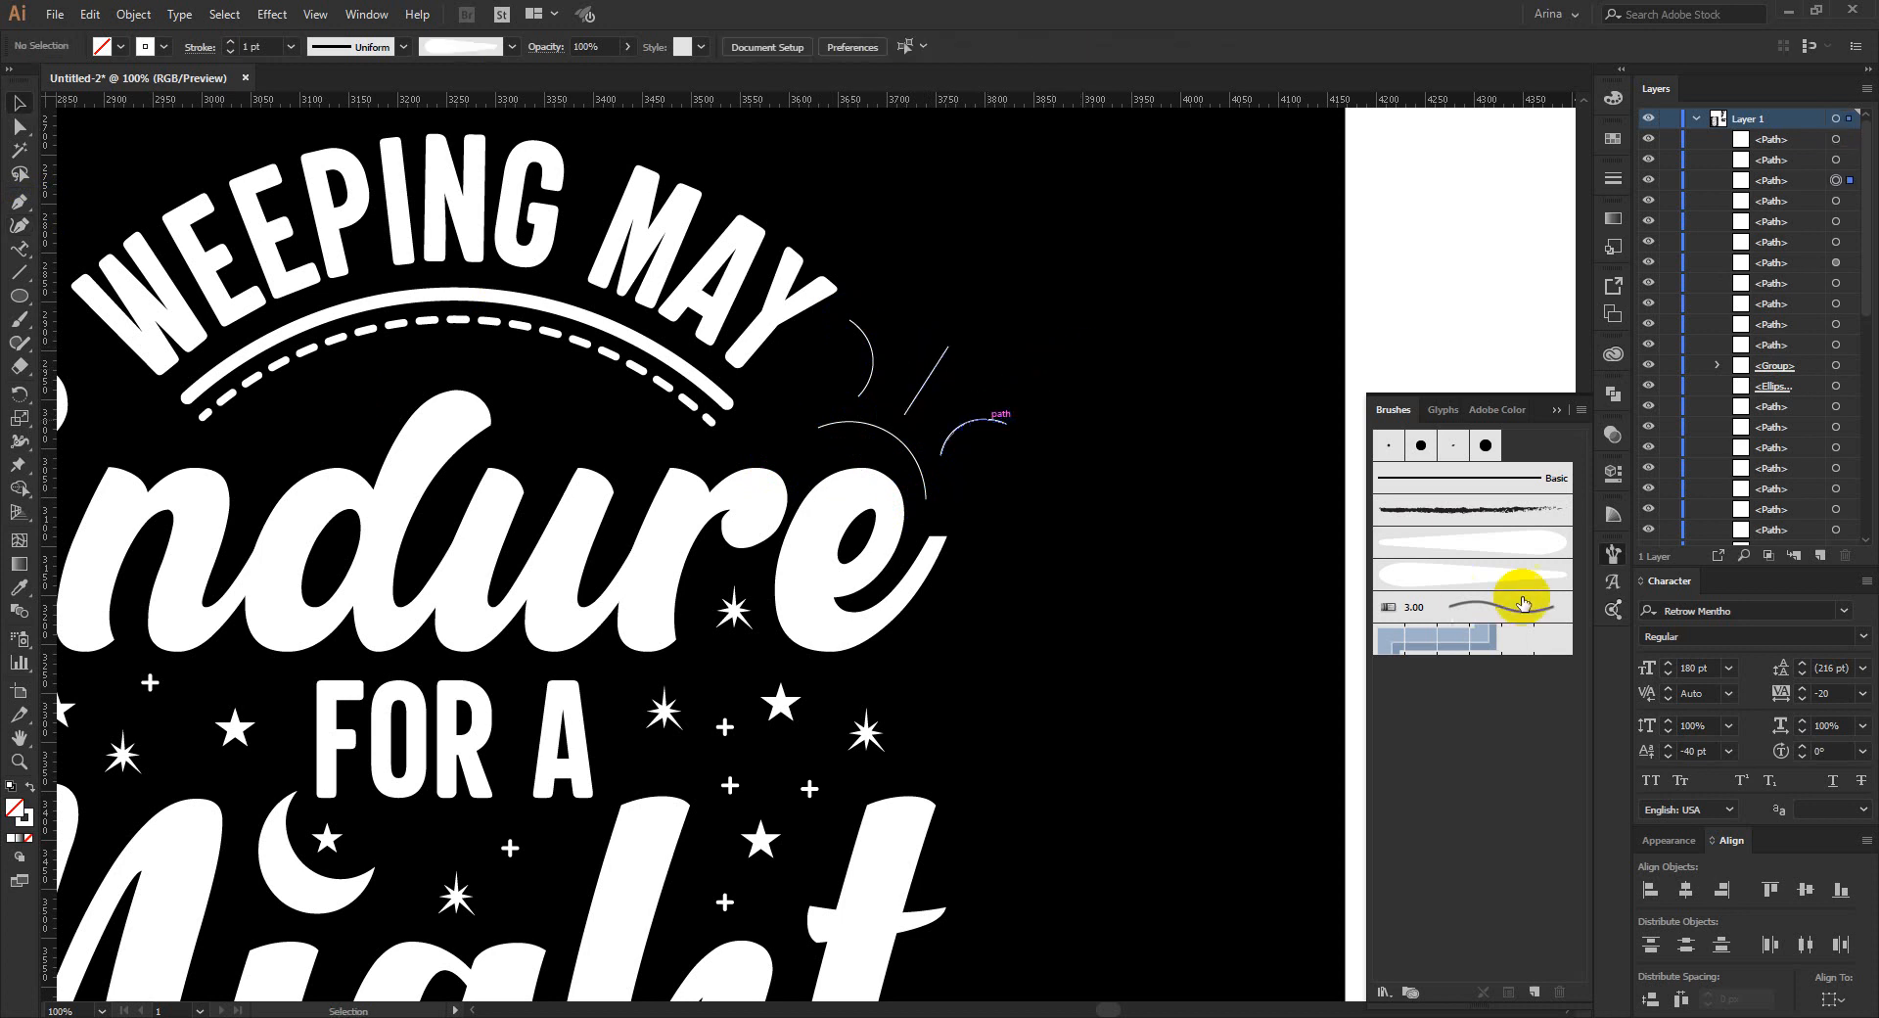
click(1494, 573)
click(1399, 542)
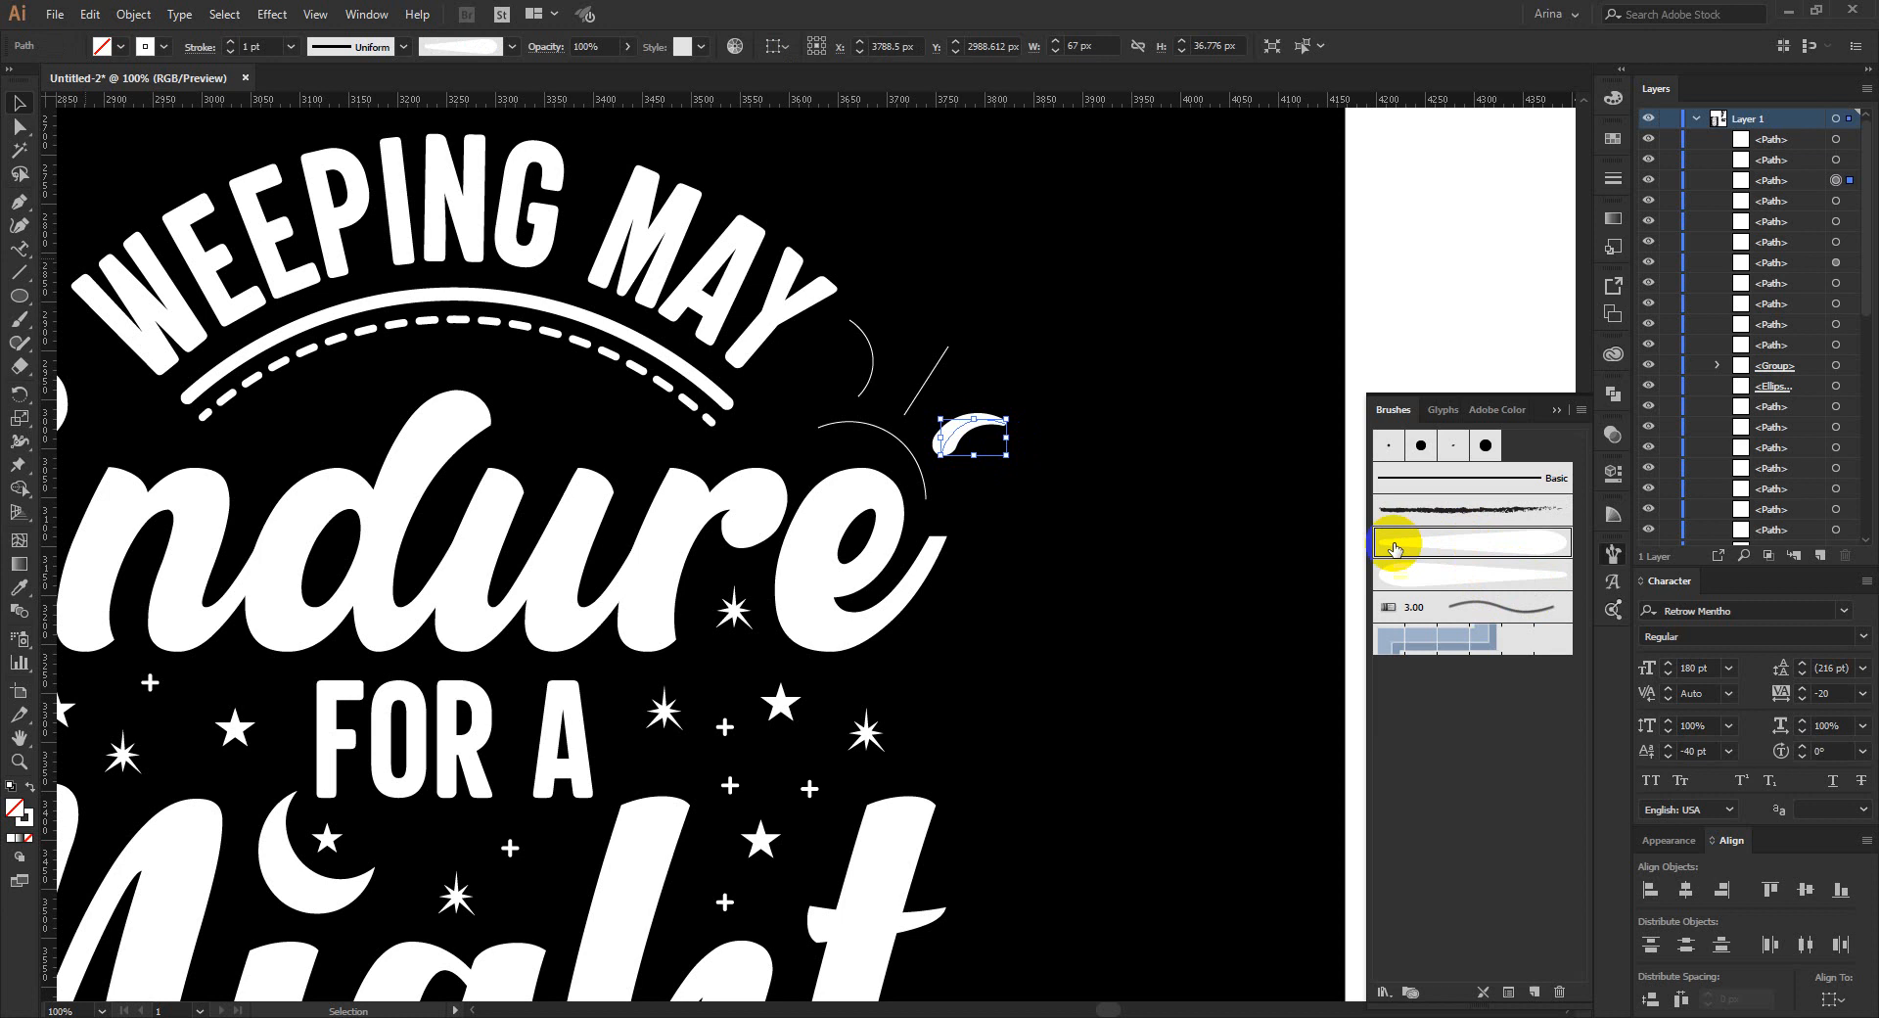
click(879, 381)
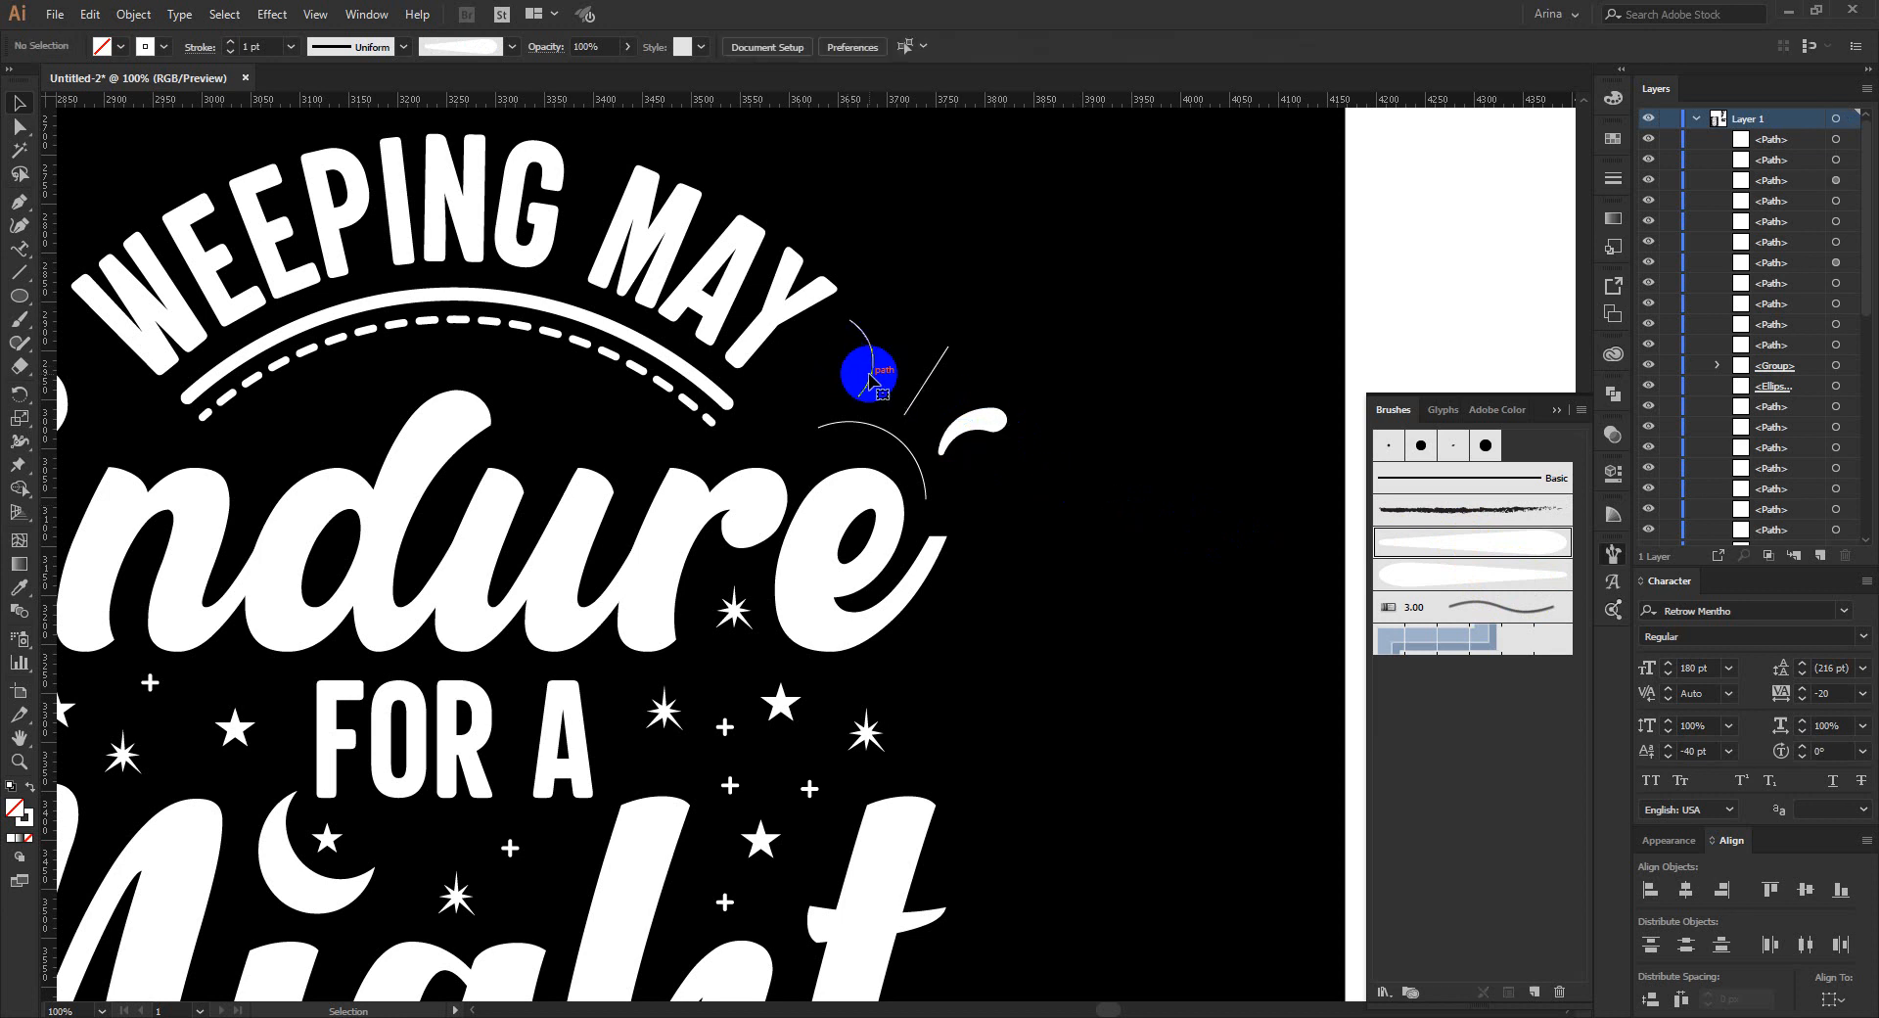
click(869, 377)
click(1435, 544)
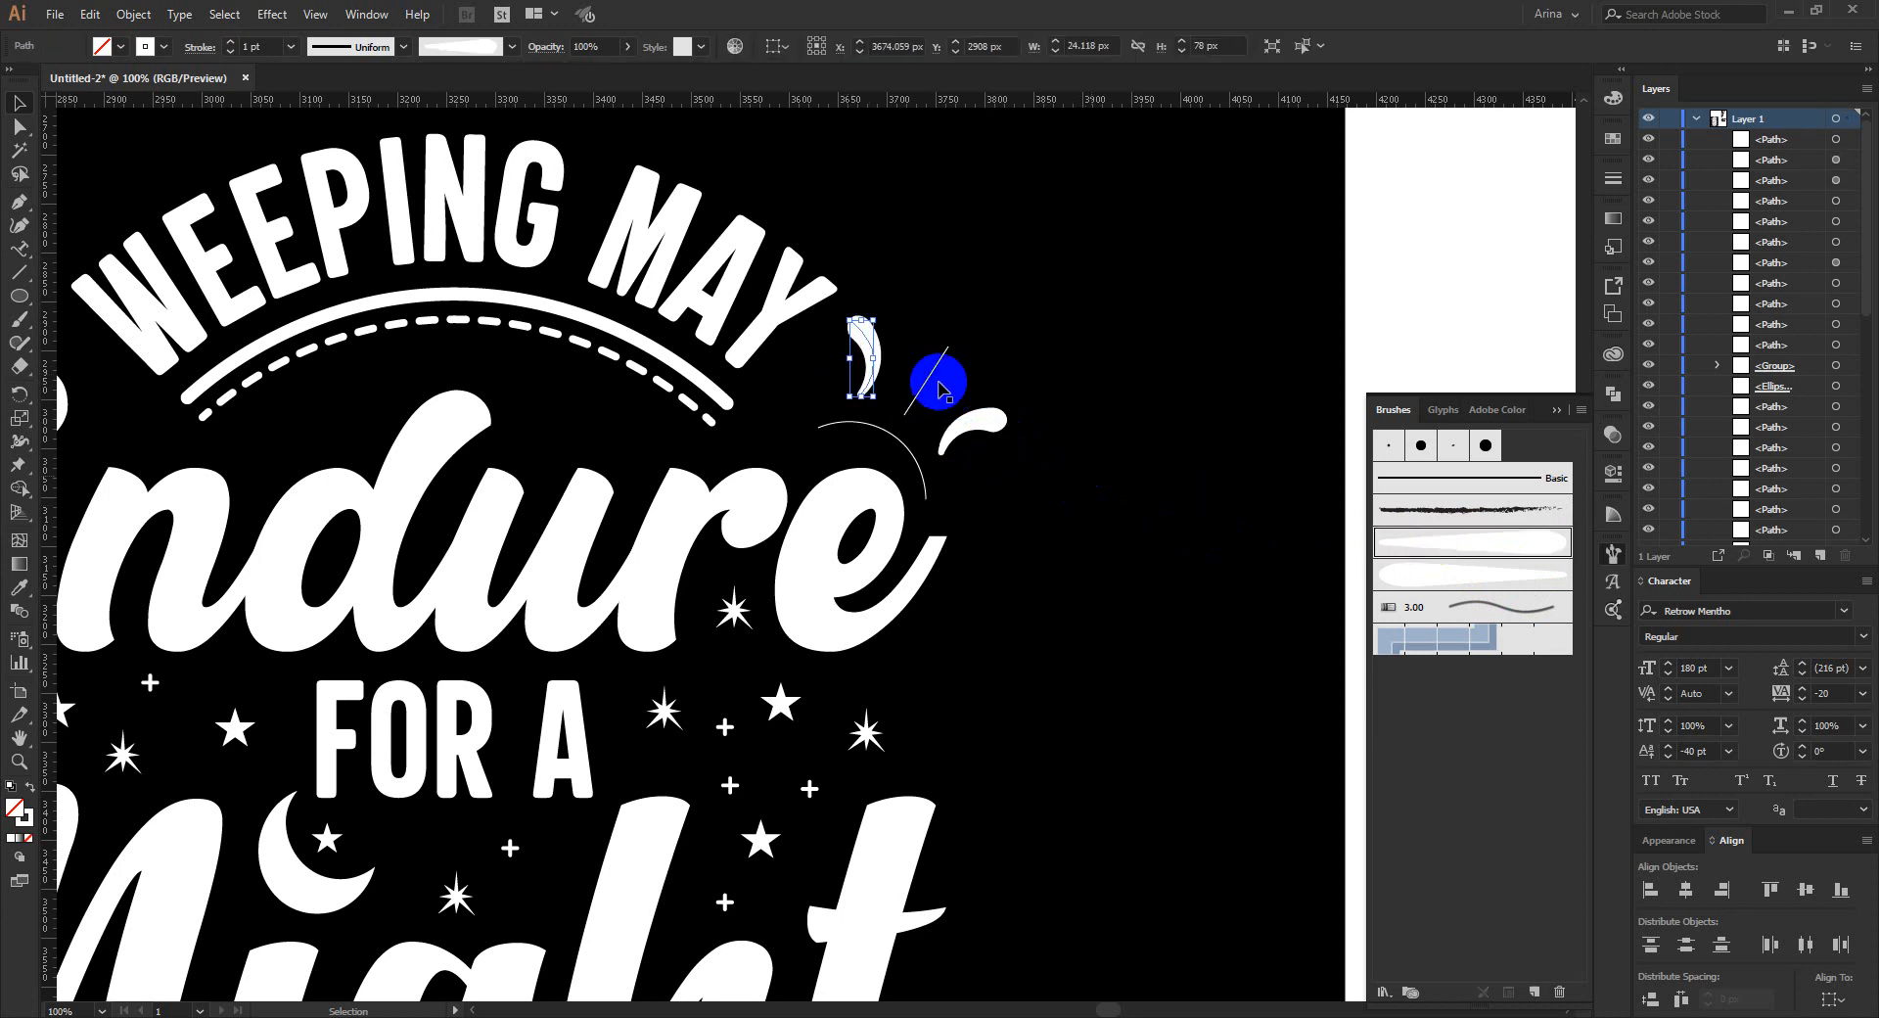
Apply the first teardrop art brush to the slanted line beside "MAY" and to the large arc around the final "e" in "Endure".
click(938, 383)
click(1440, 546)
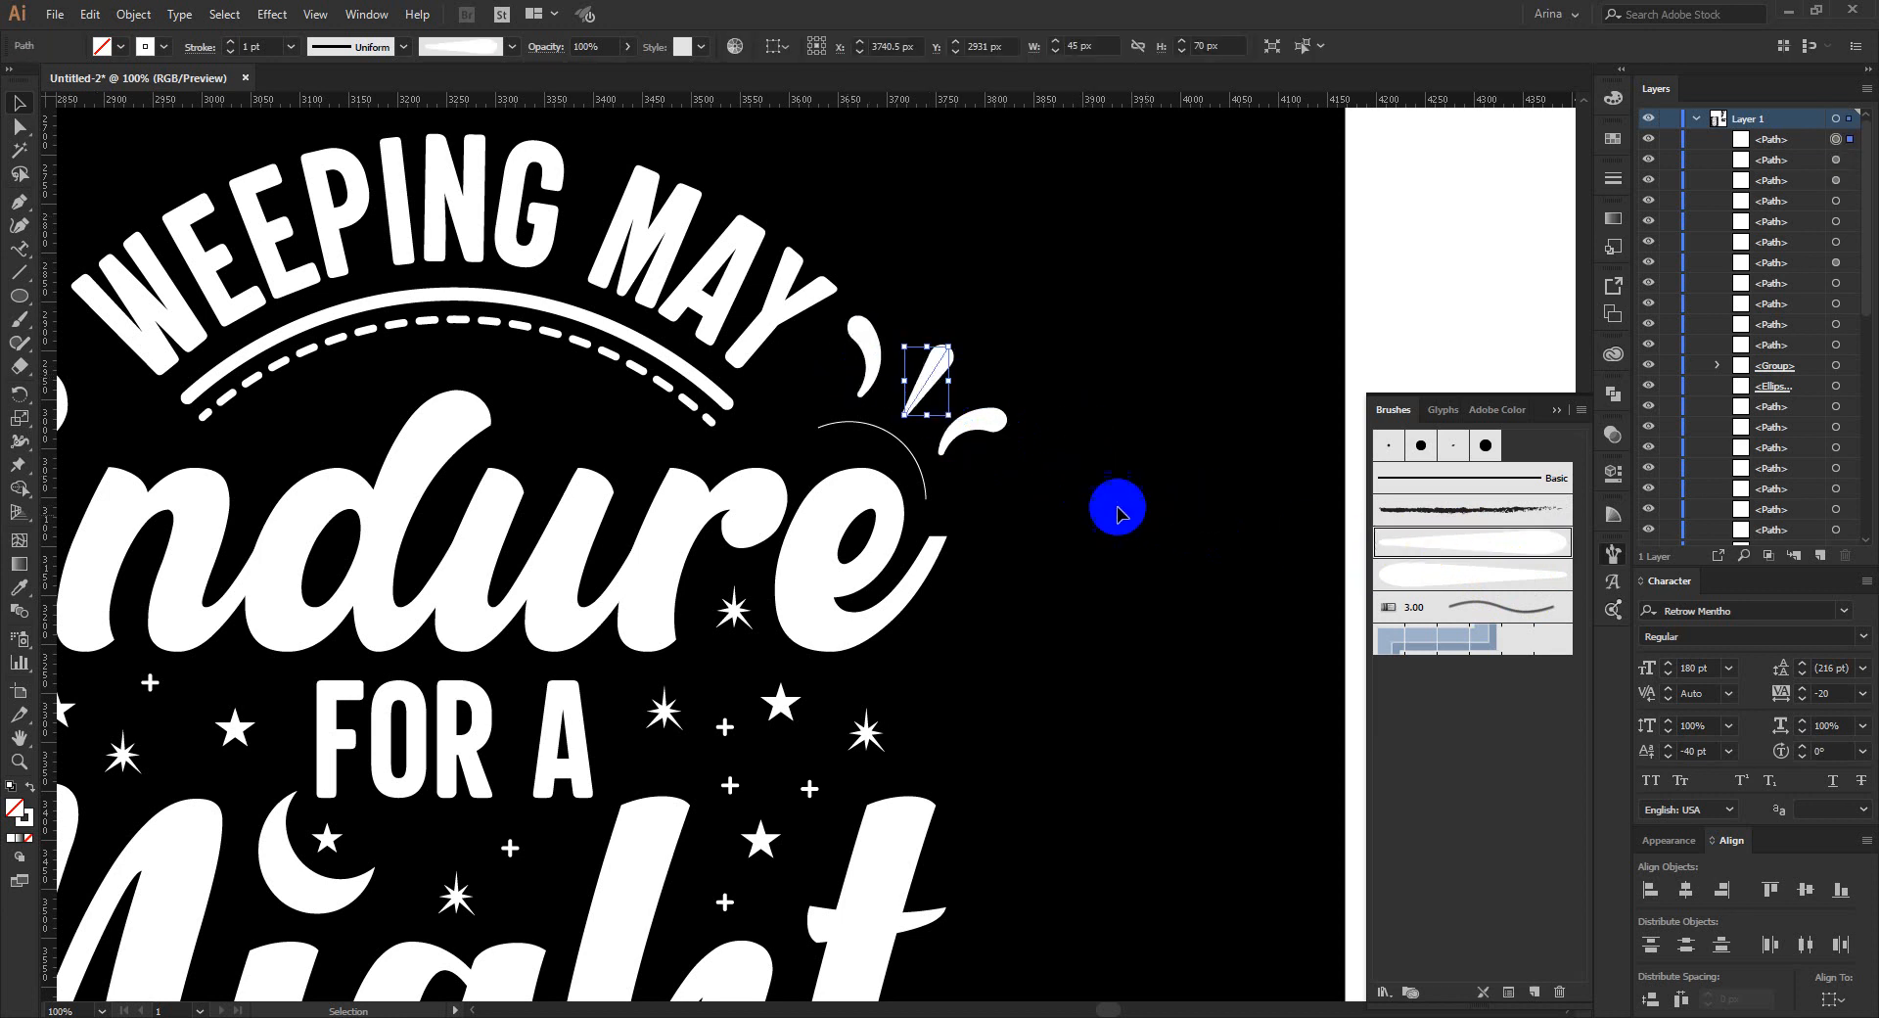
click(894, 445)
click(1429, 576)
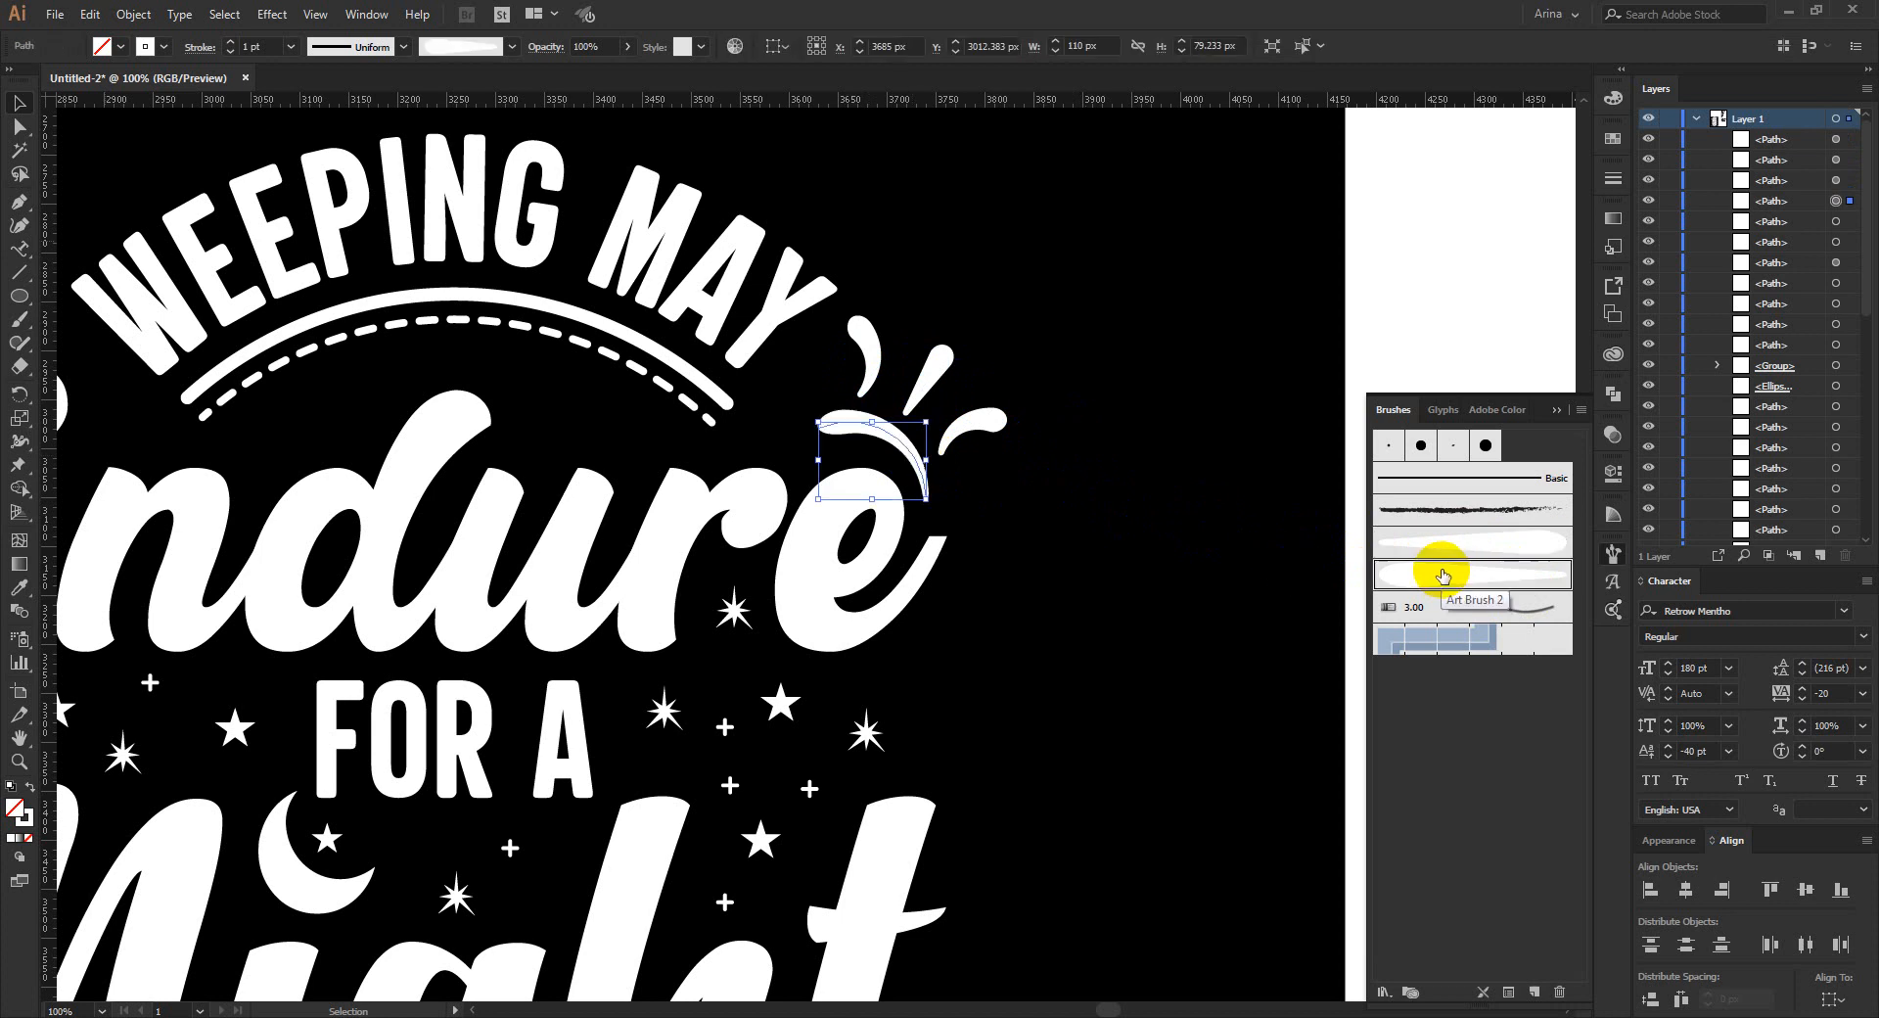
click(1439, 539)
click(1158, 565)
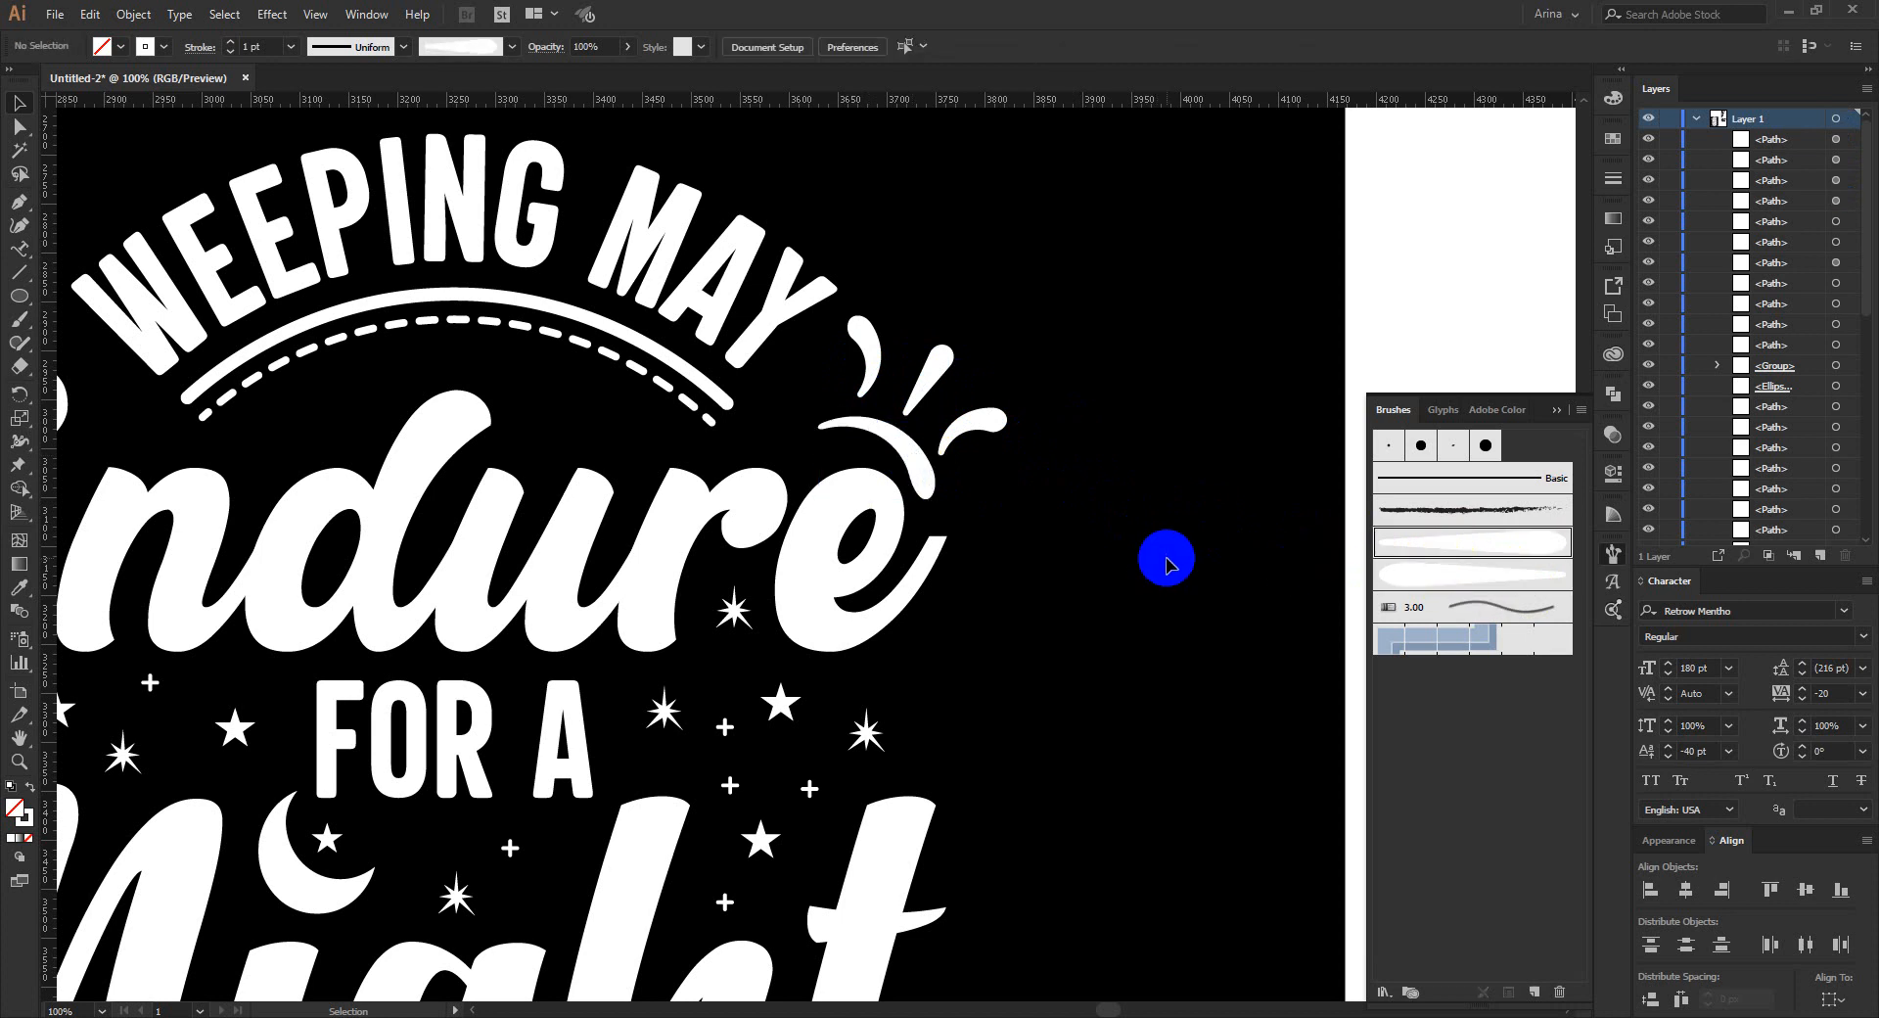
Nudge the lower end anchor of the large arc above the final "e" in "Endure" slightly outward, away from the letter.
scroll(1161, 548, down, 1)
scroll(1143, 538, down, 2)
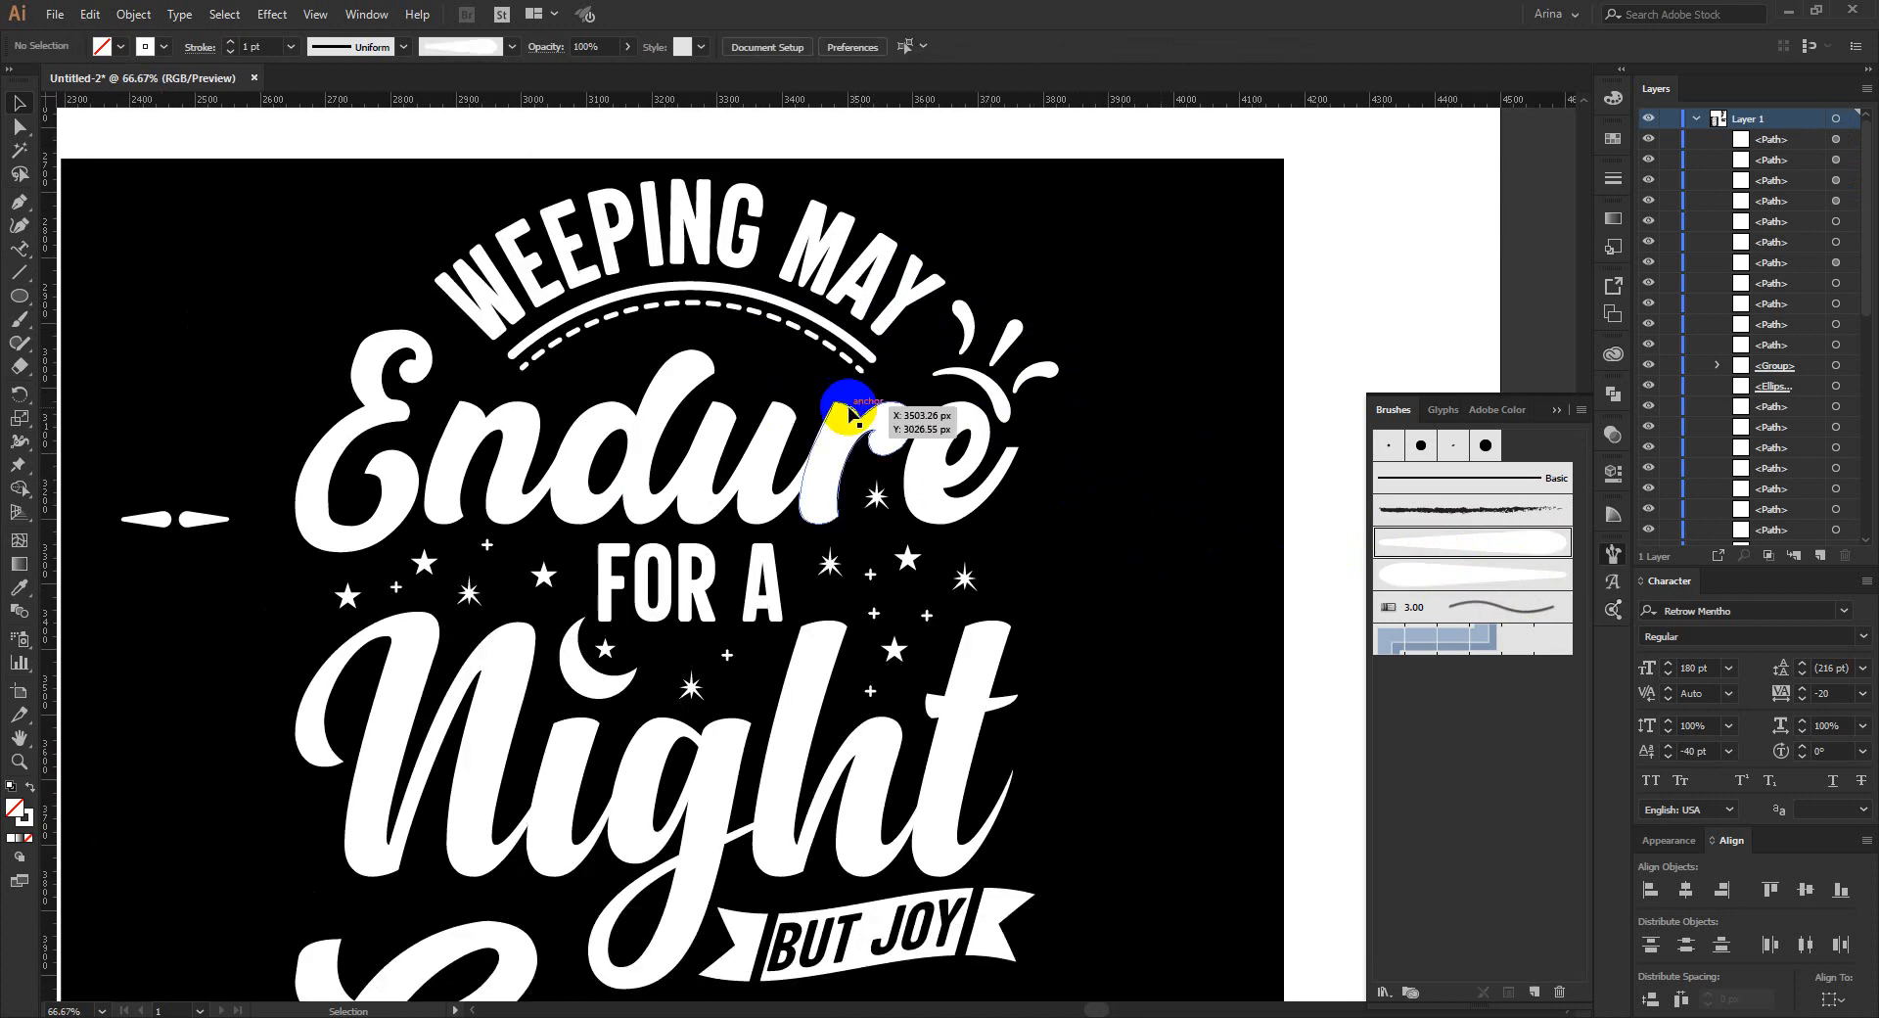
scroll(1027, 428, up, 1)
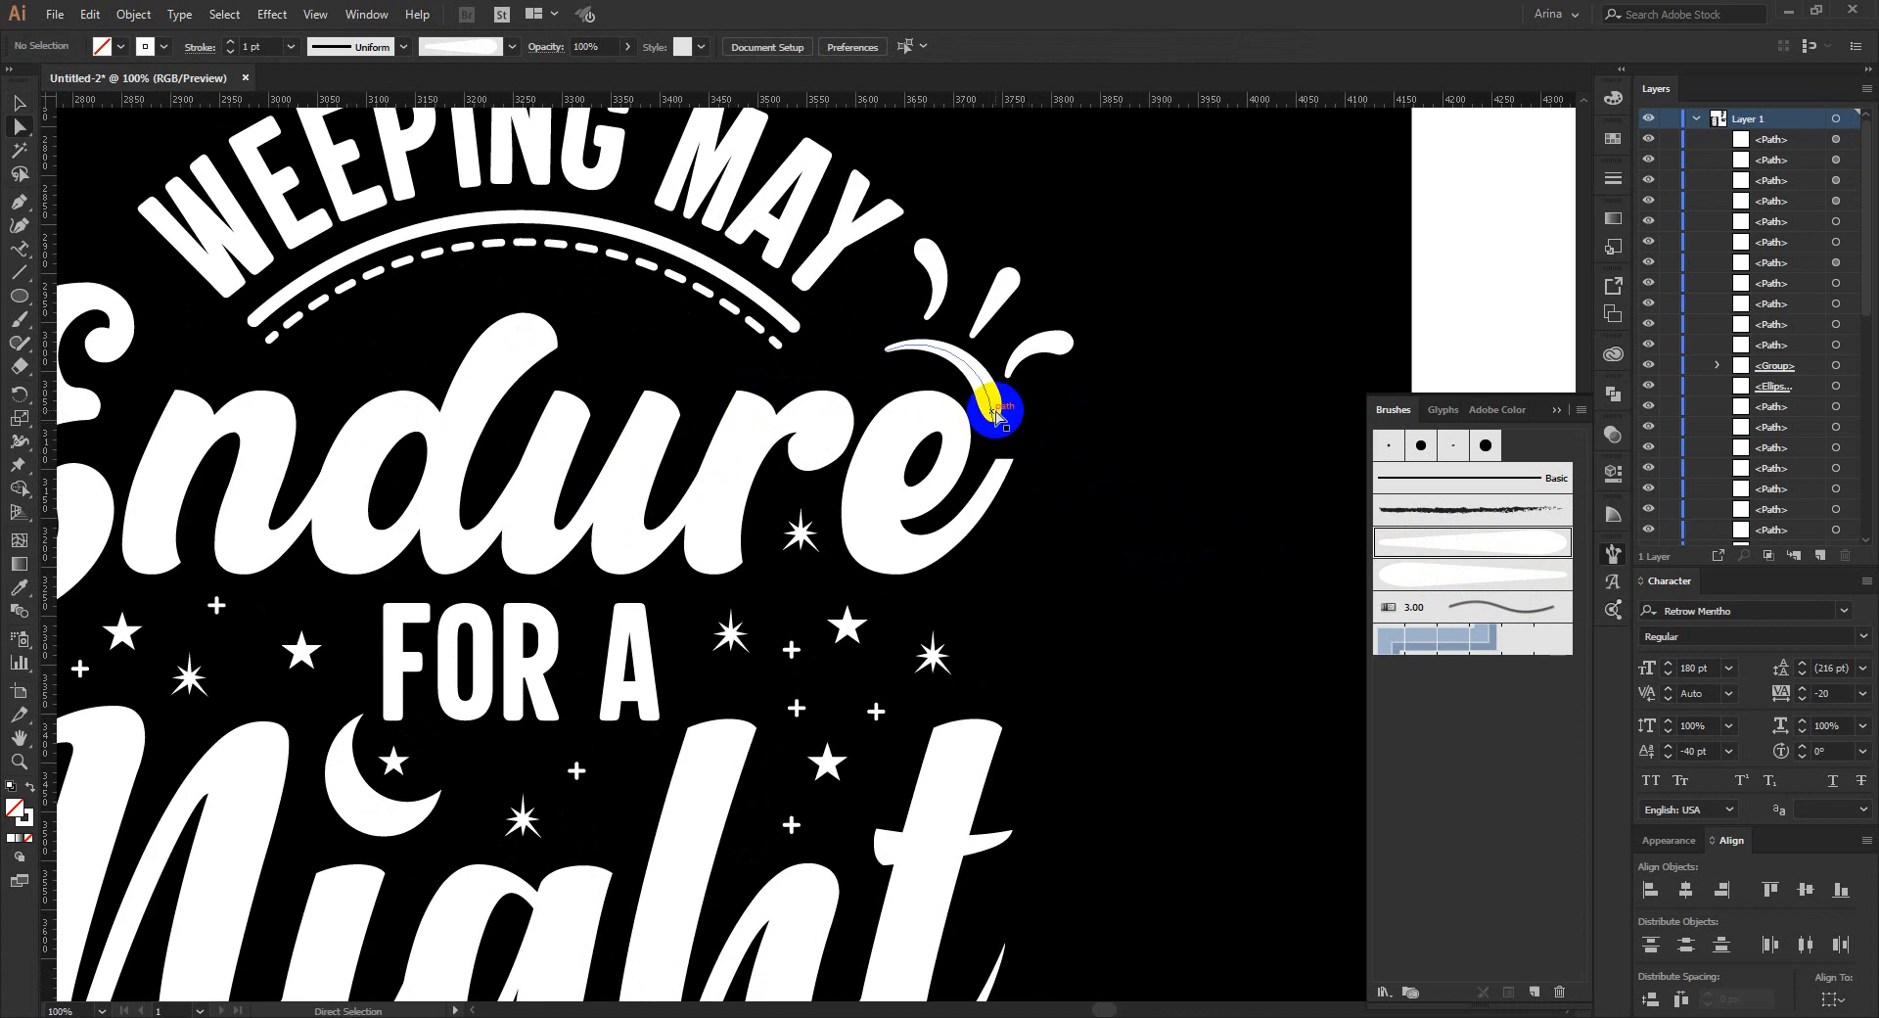
click(995, 427)
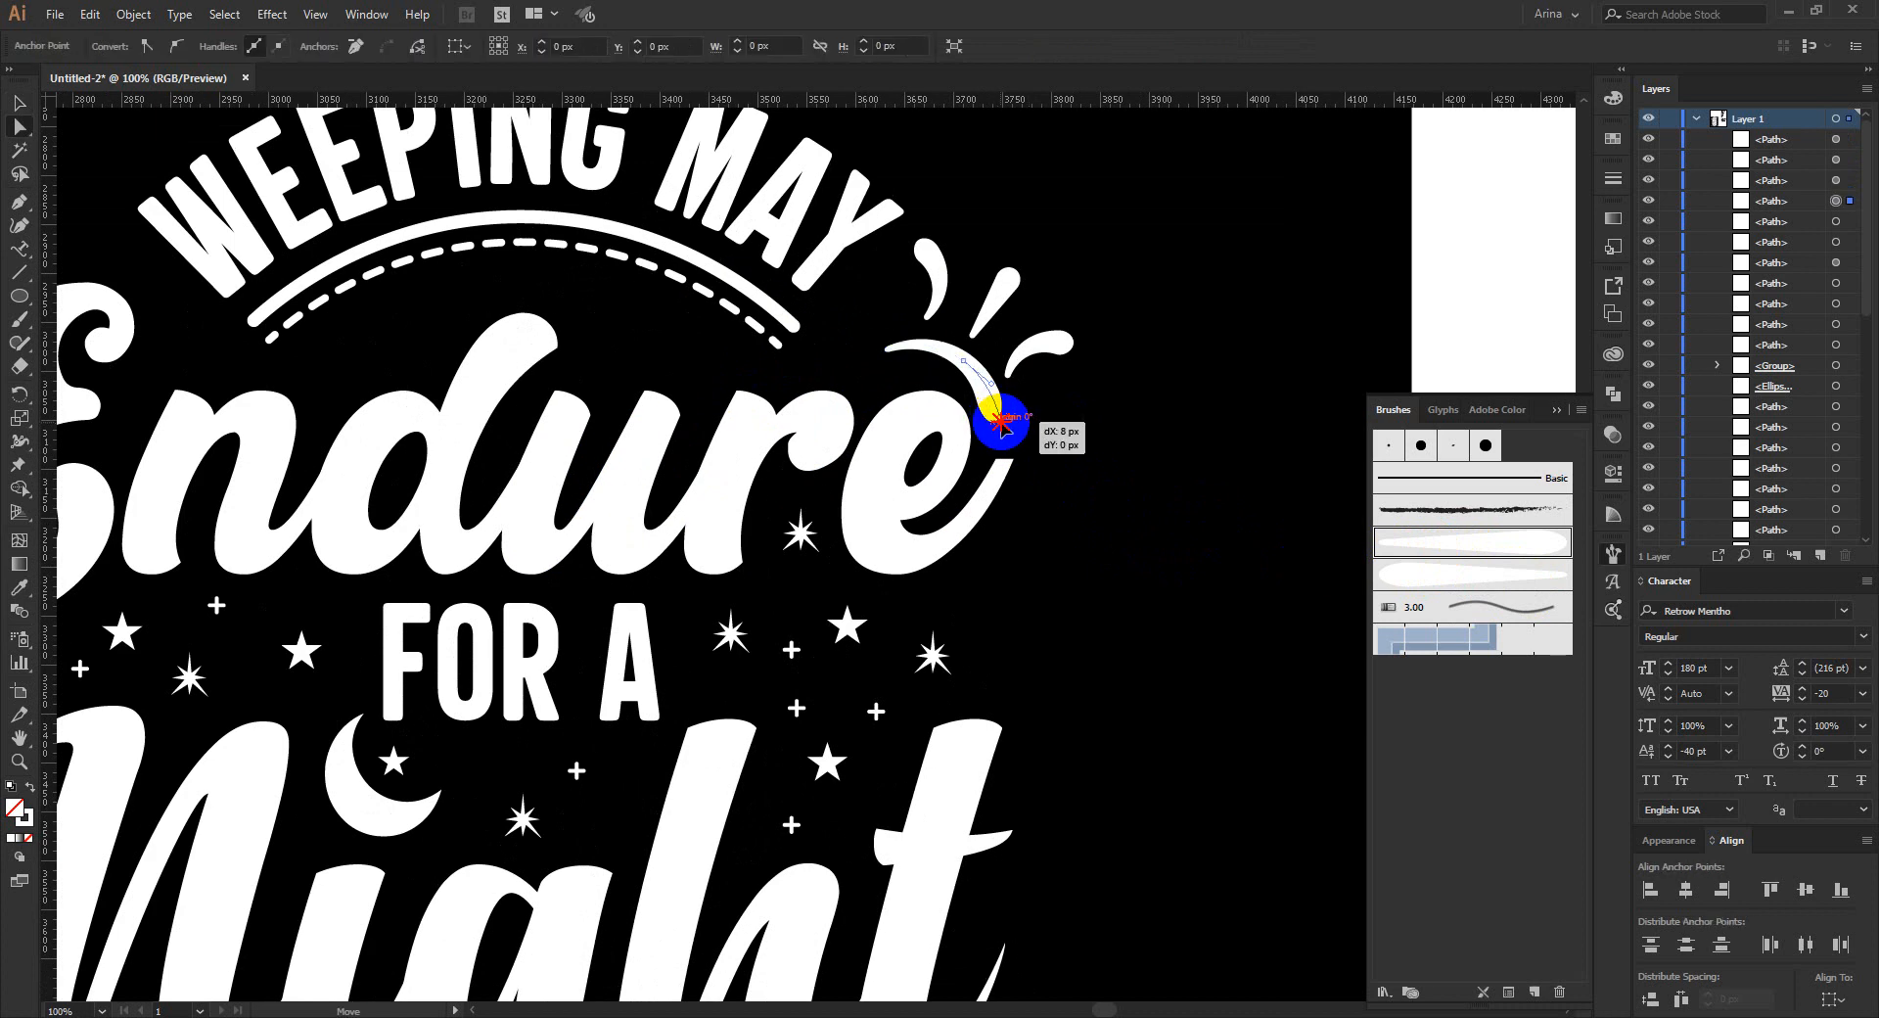
drag(1000, 423, 1002, 416)
click(1061, 419)
scroll(1054, 422, down, 1)
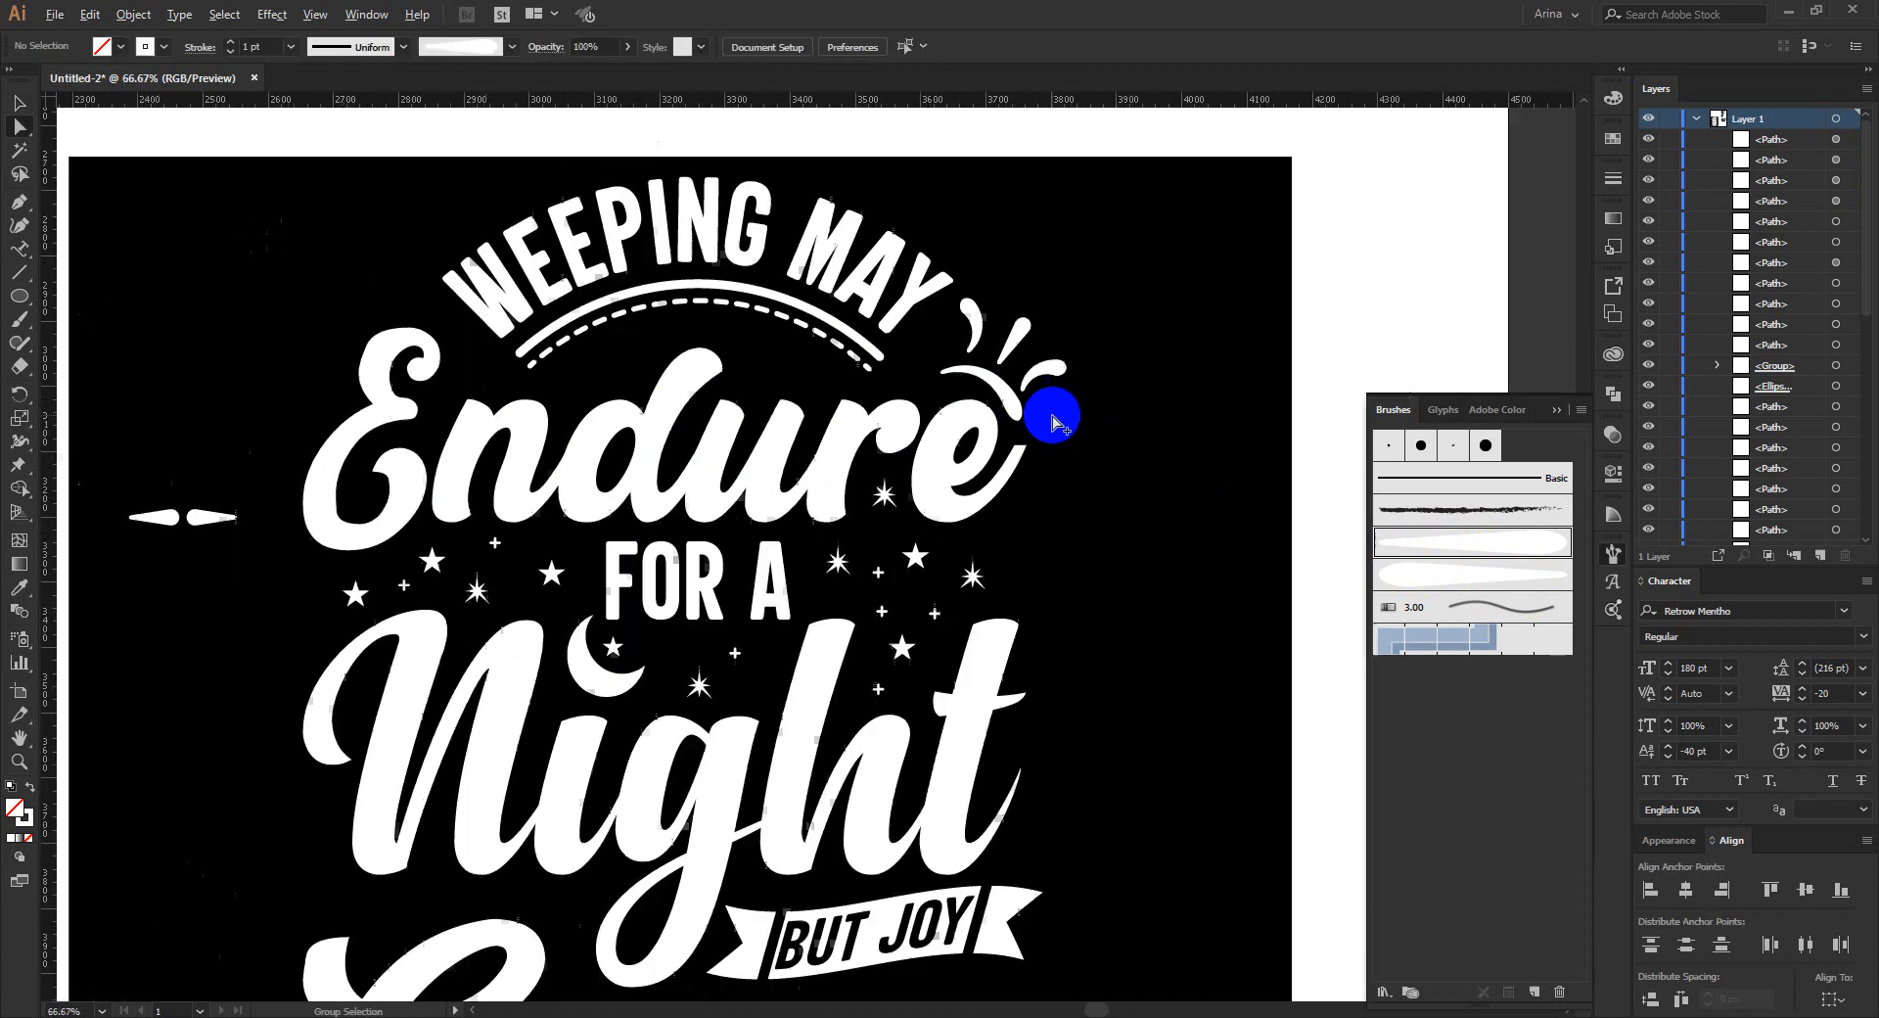
Examine the accent strokes around all lettering, from "Weeping May" down to "Psalm 30:5", and the overall composition.
scroll(1054, 423, down, 2)
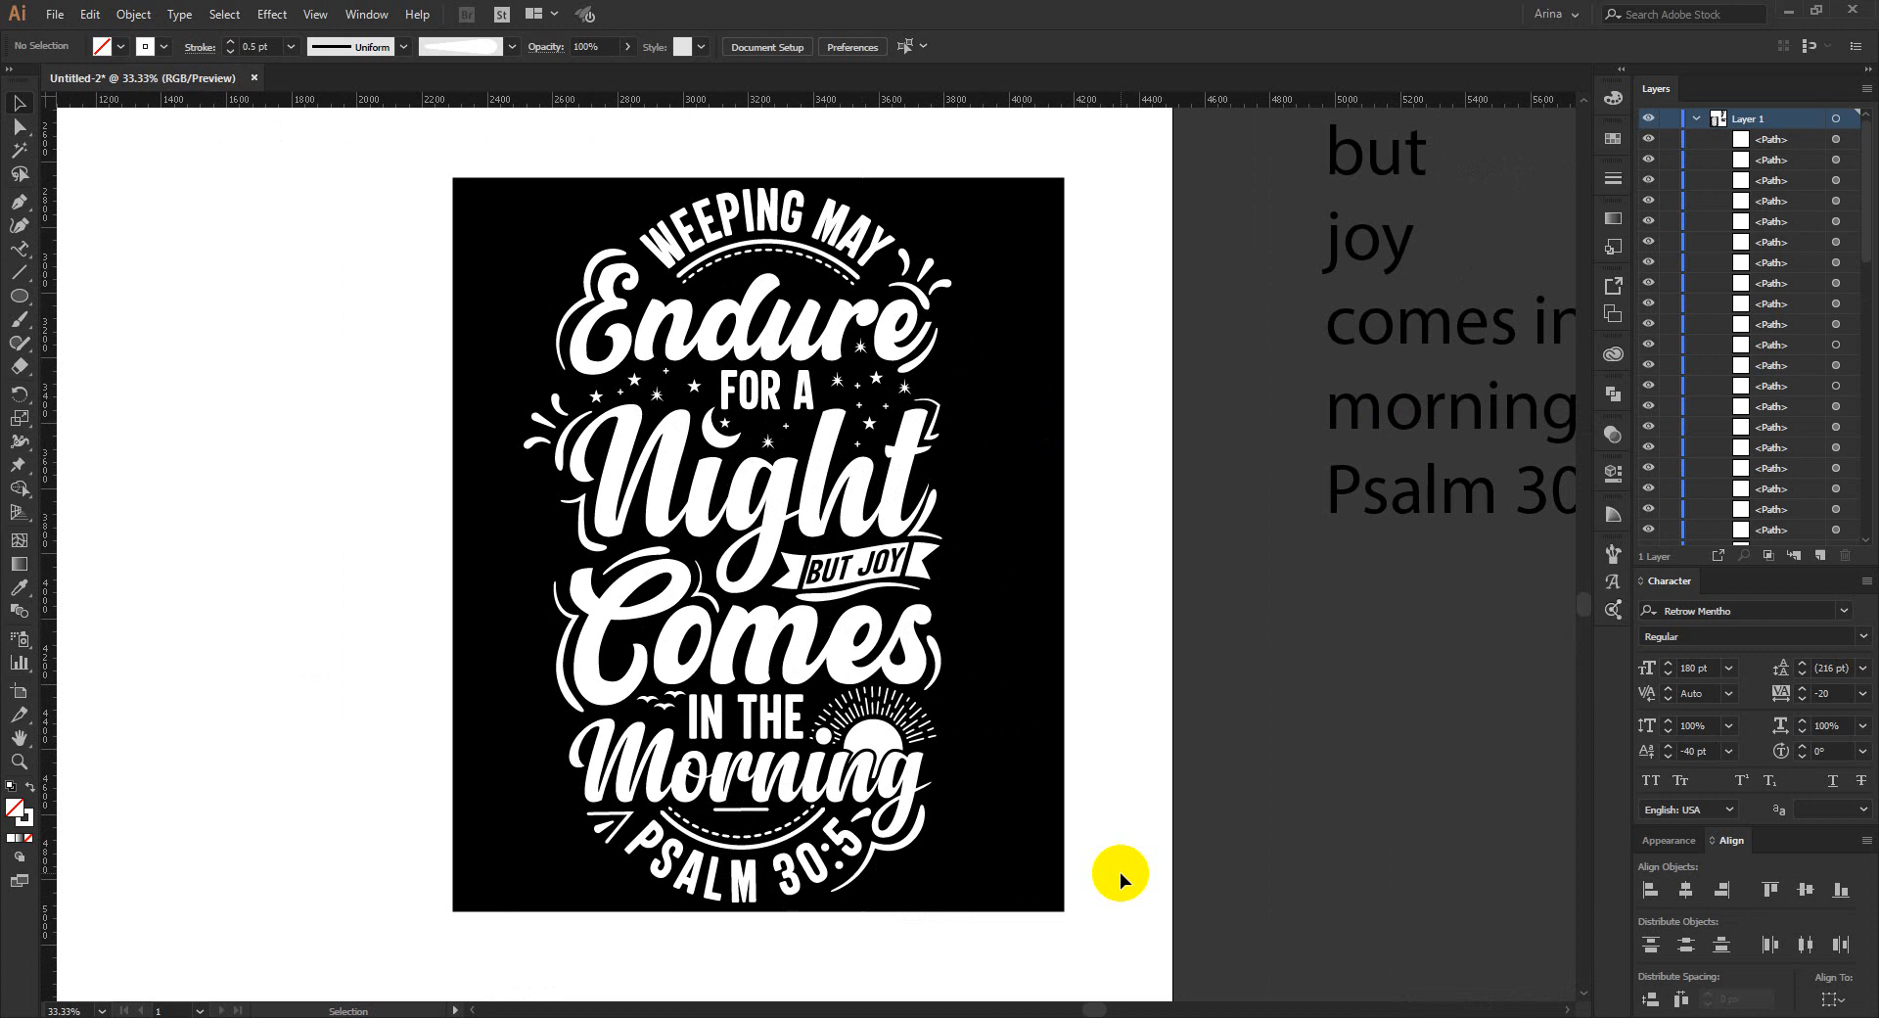
scroll(511, 525, up, 1)
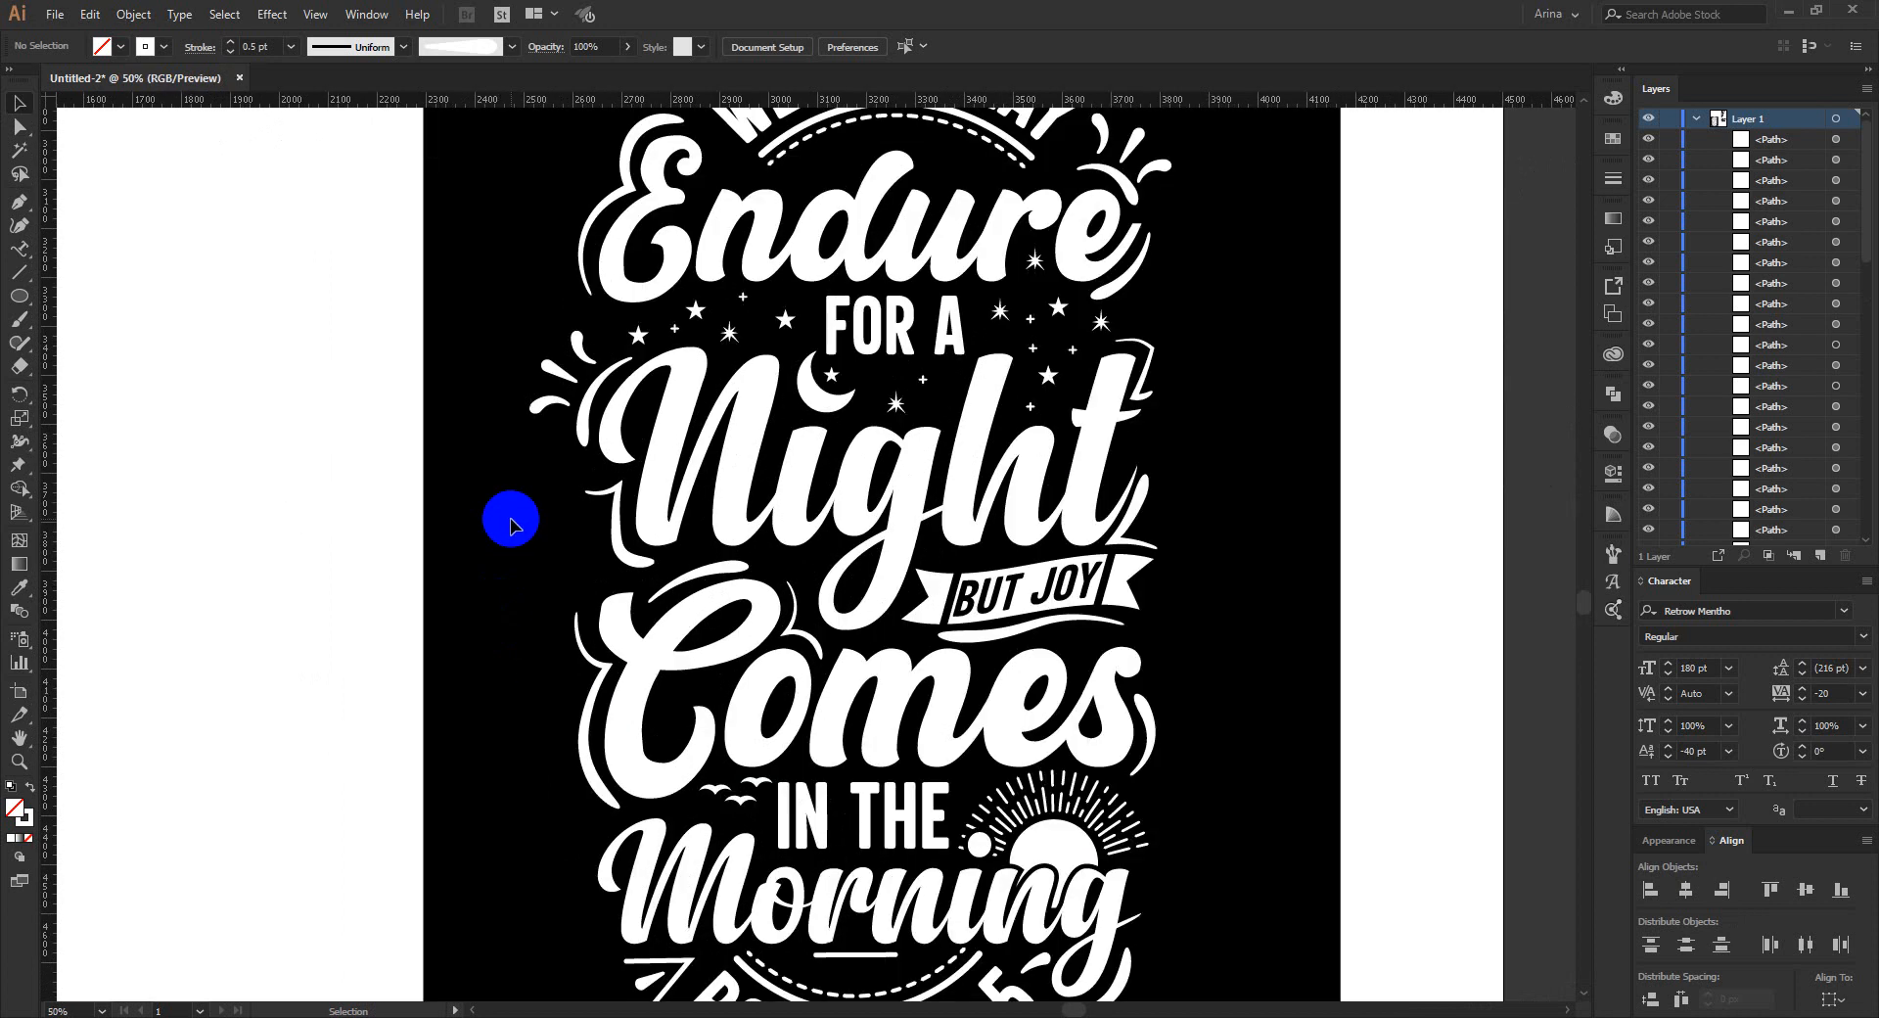
scroll(514, 524, down, 1)
scroll(656, 174, up, 2)
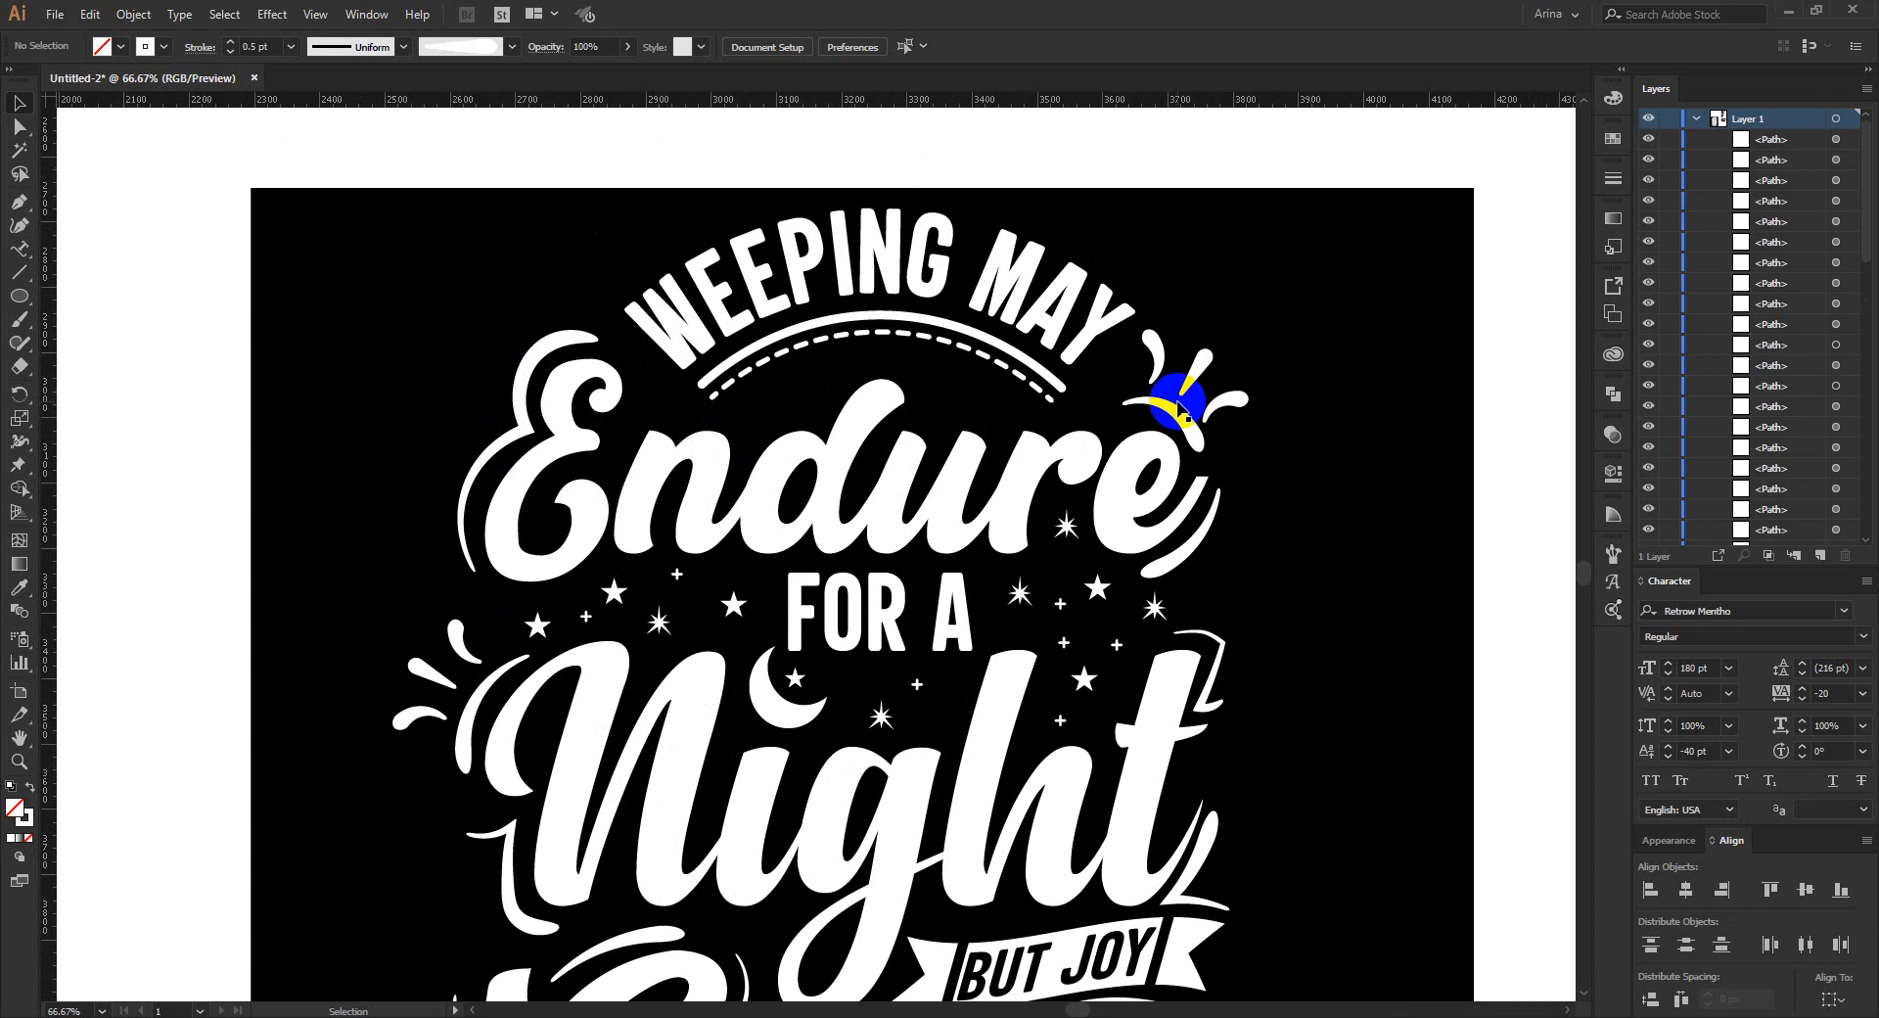
scroll(453, 710, down, 2)
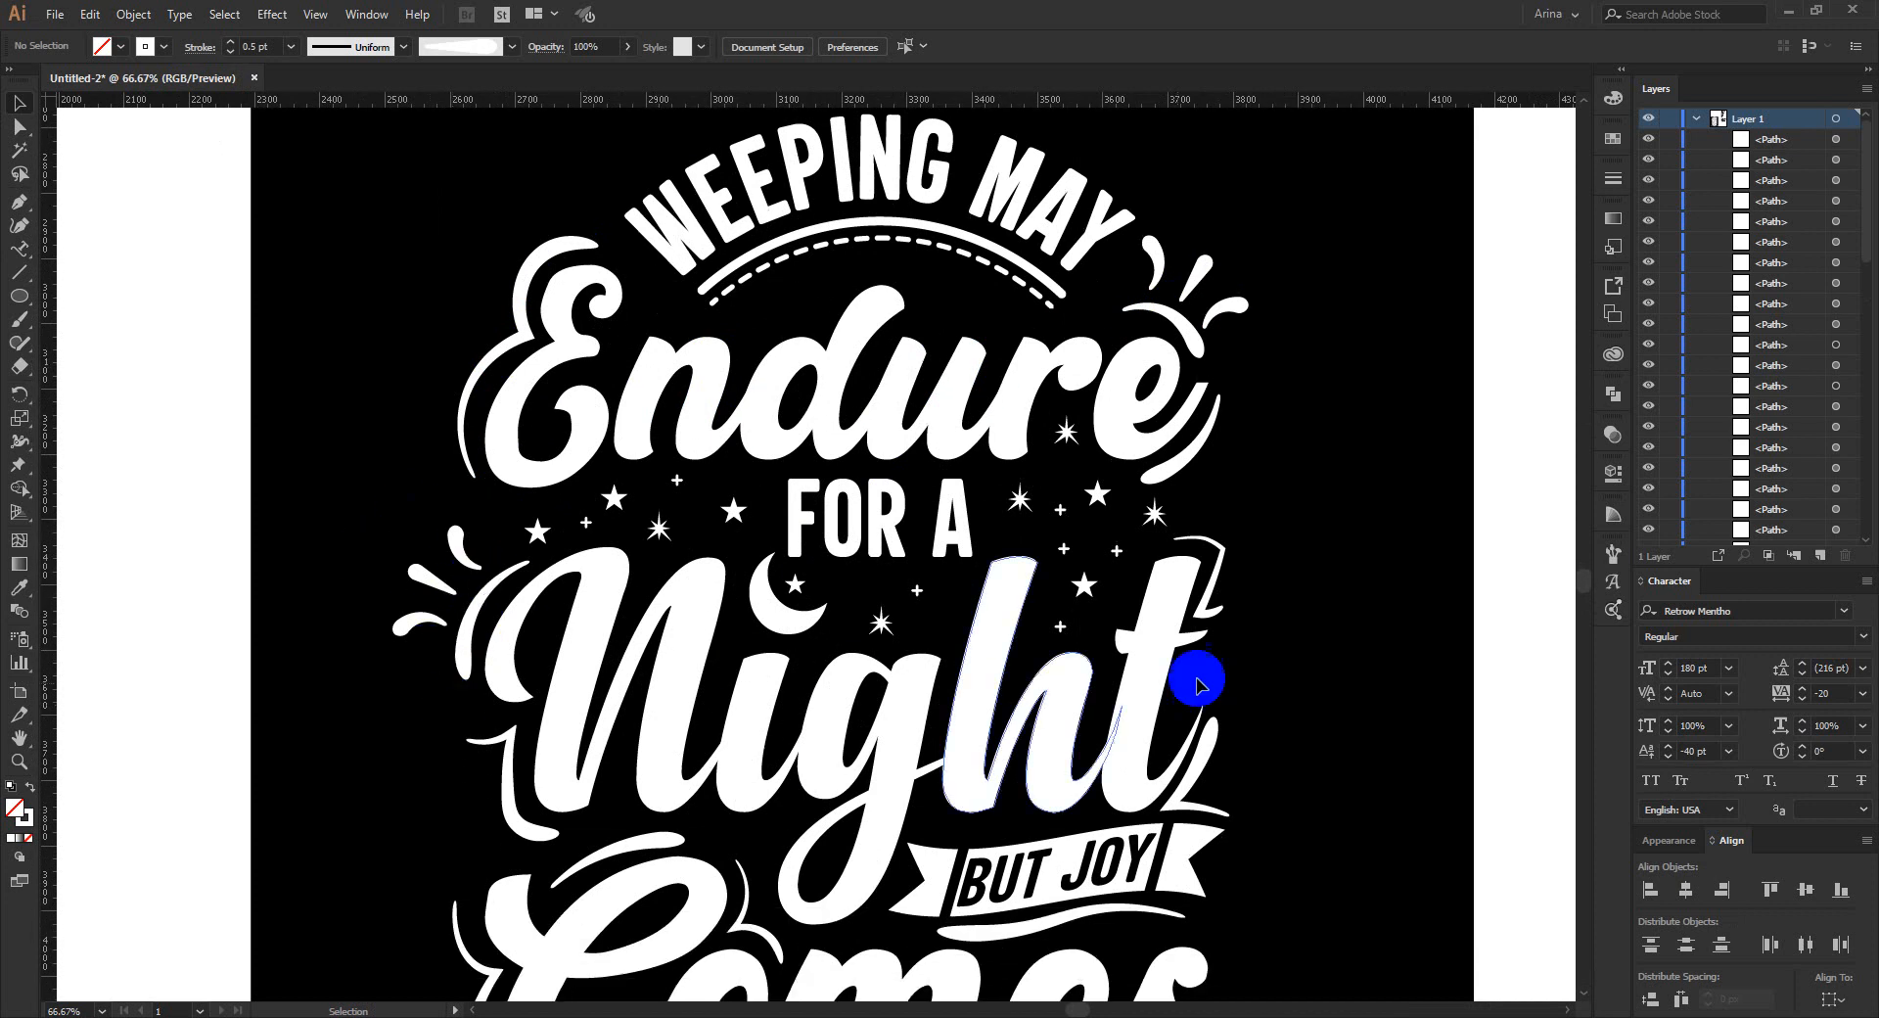
scroll(1223, 513, down, 3)
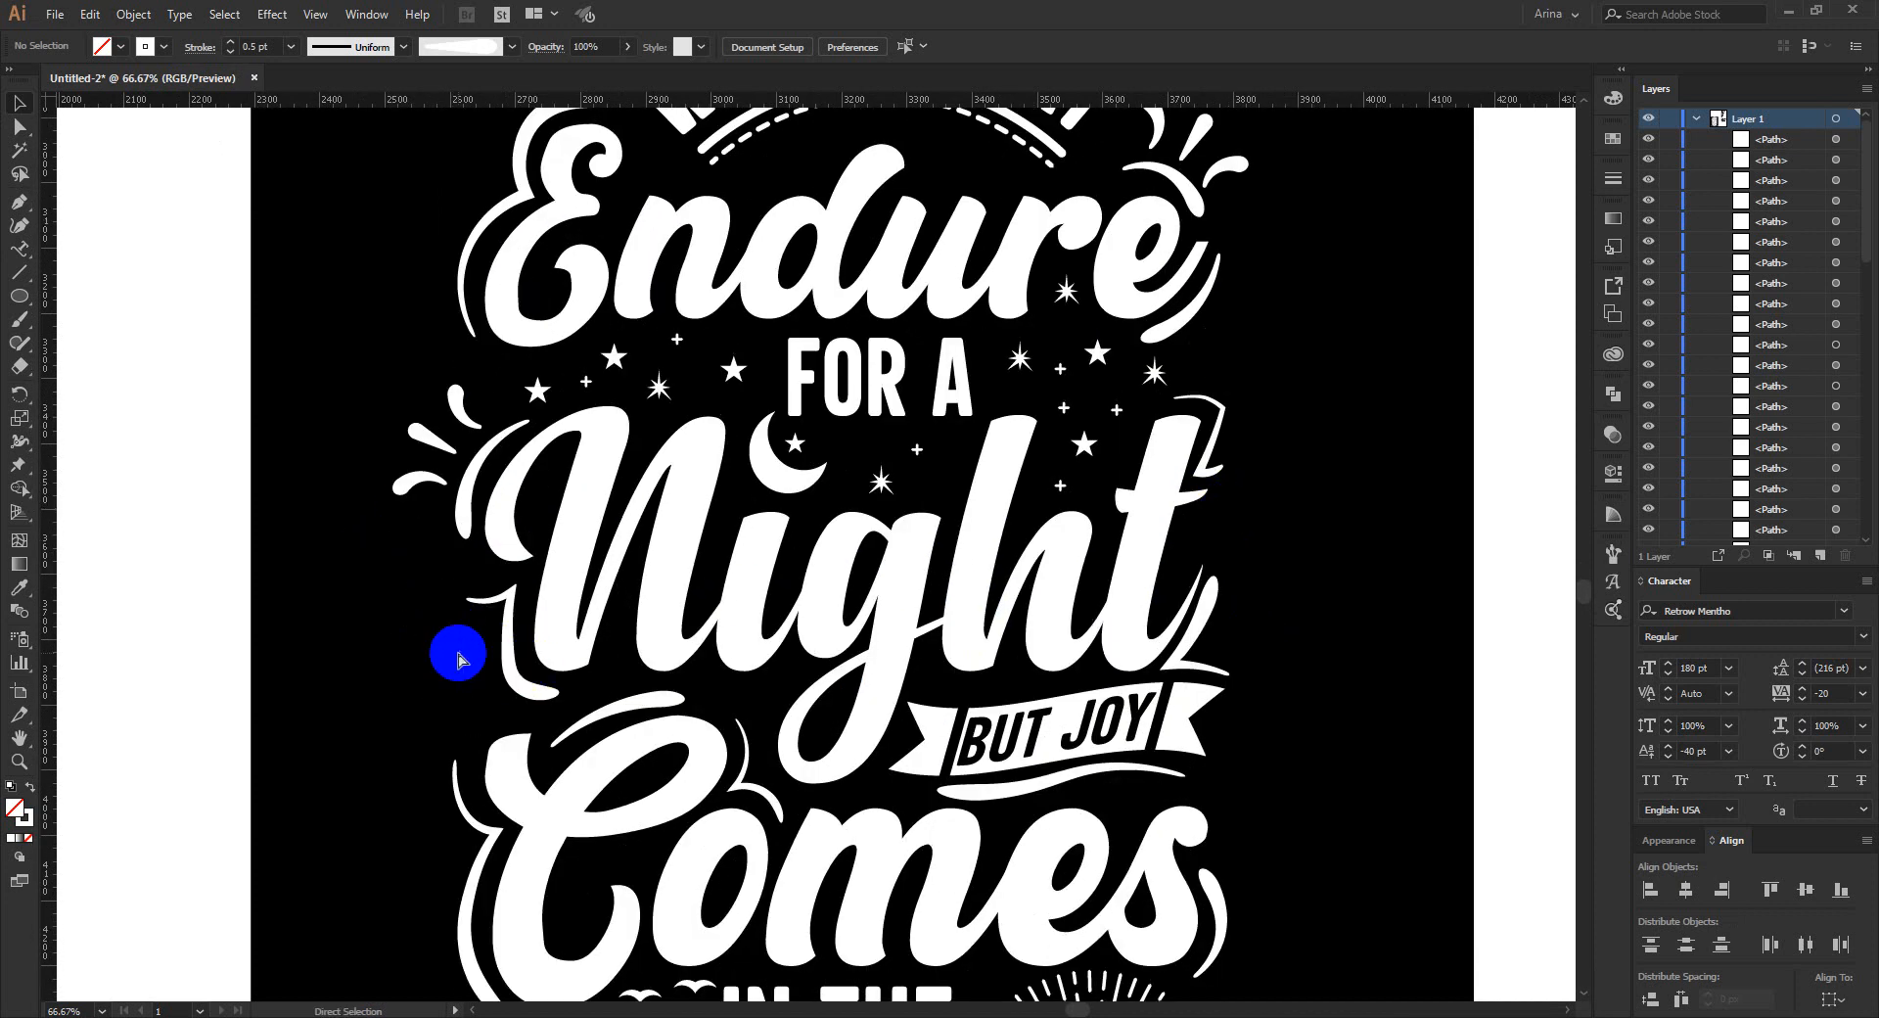
click(364, 636)
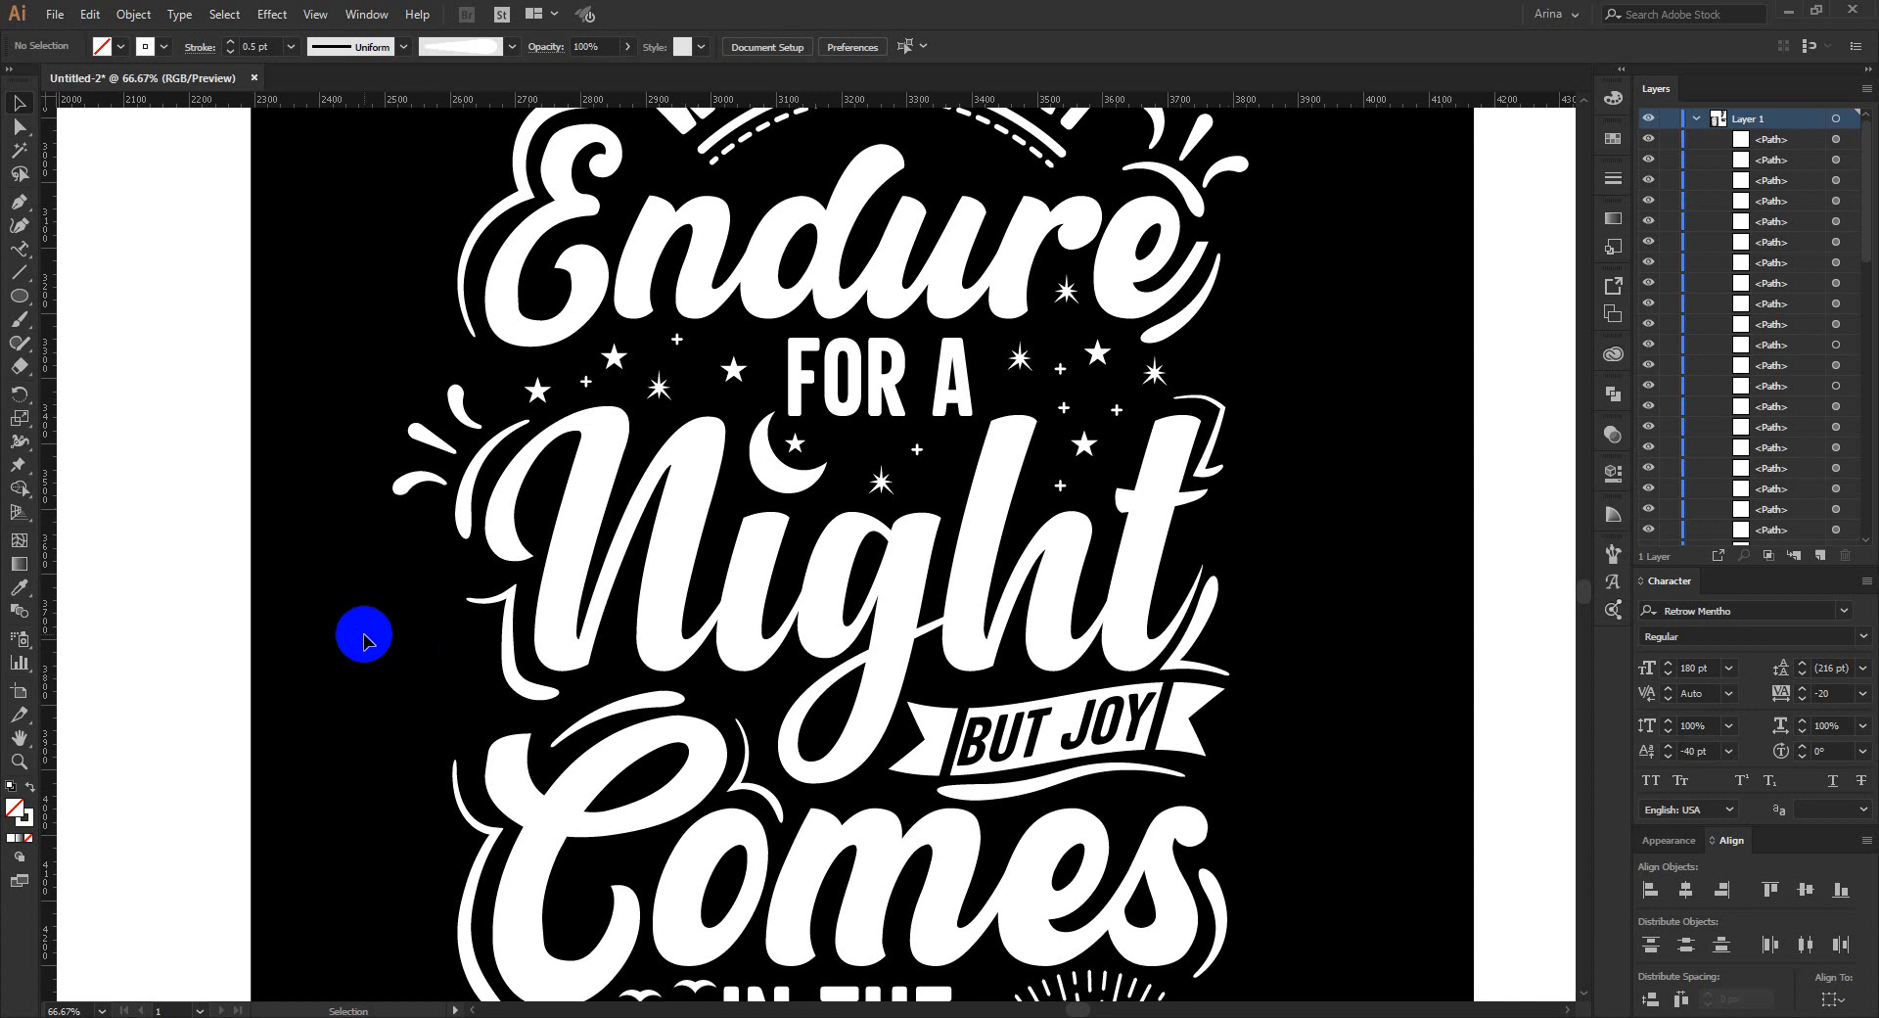
scroll(364, 641, down, 2)
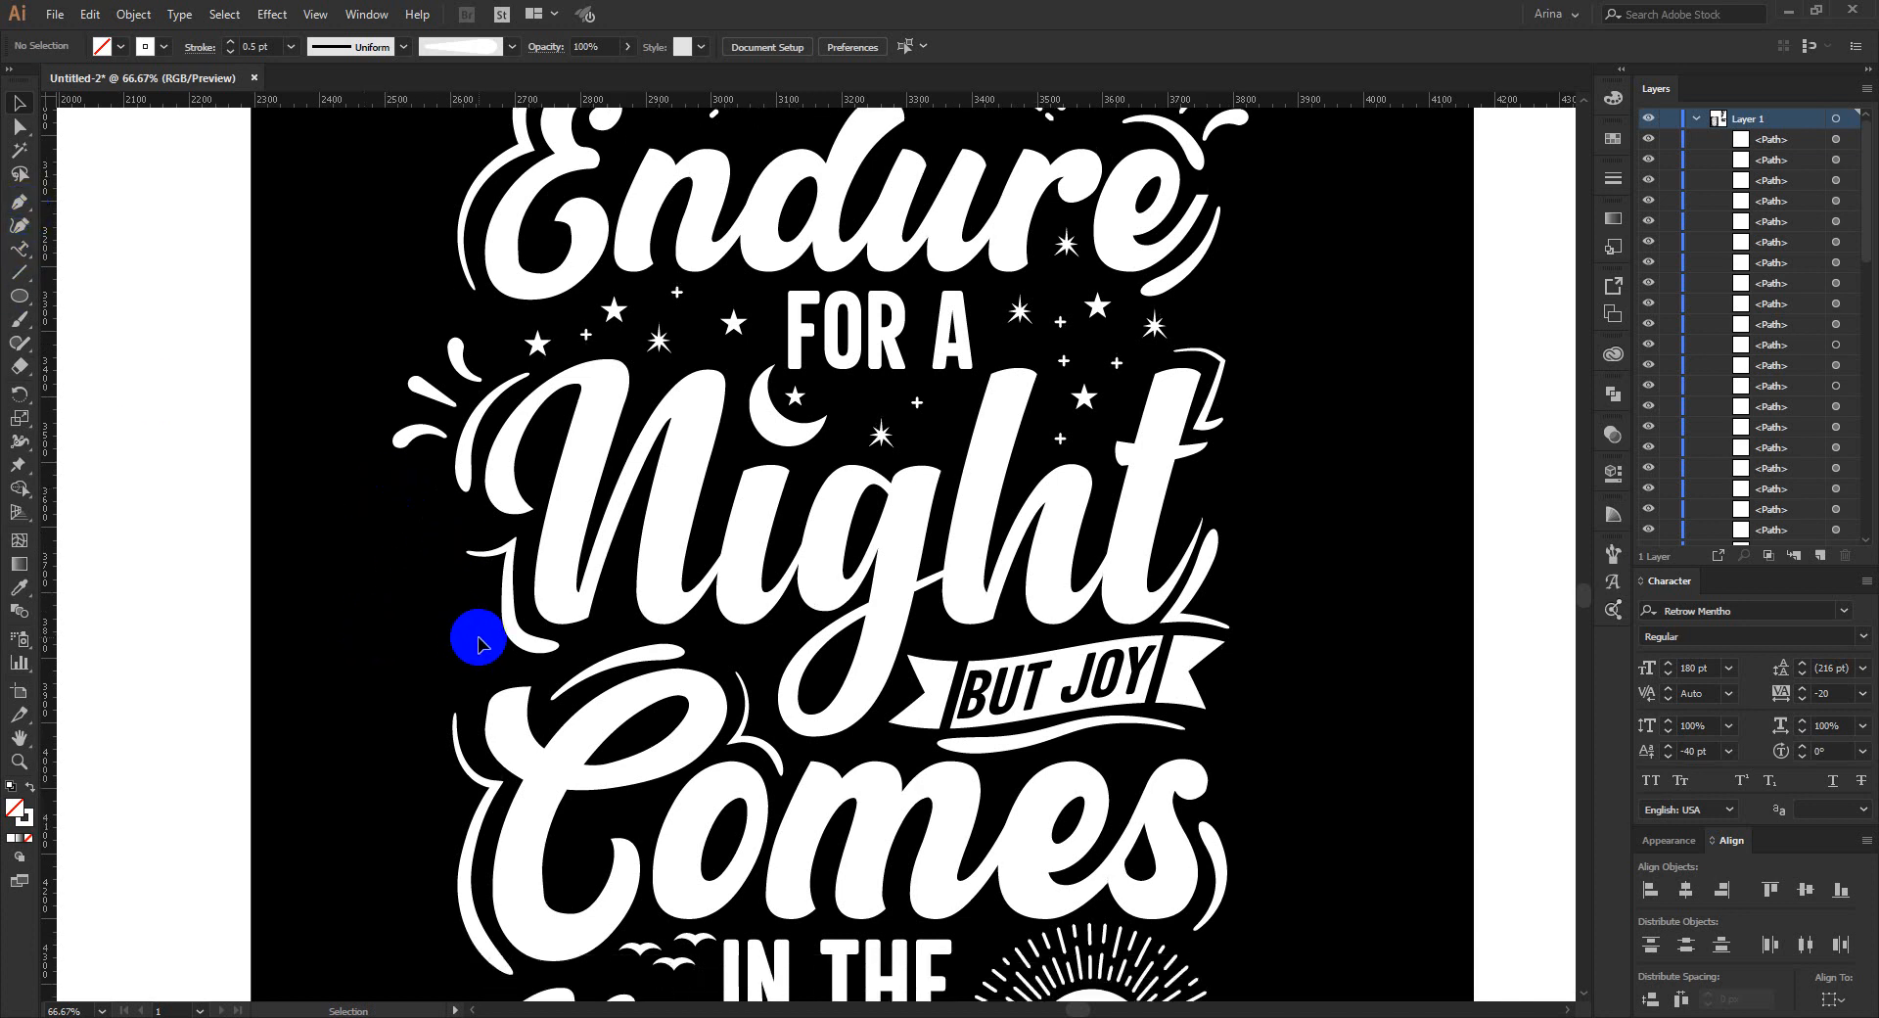
scroll(465, 641, down, 3)
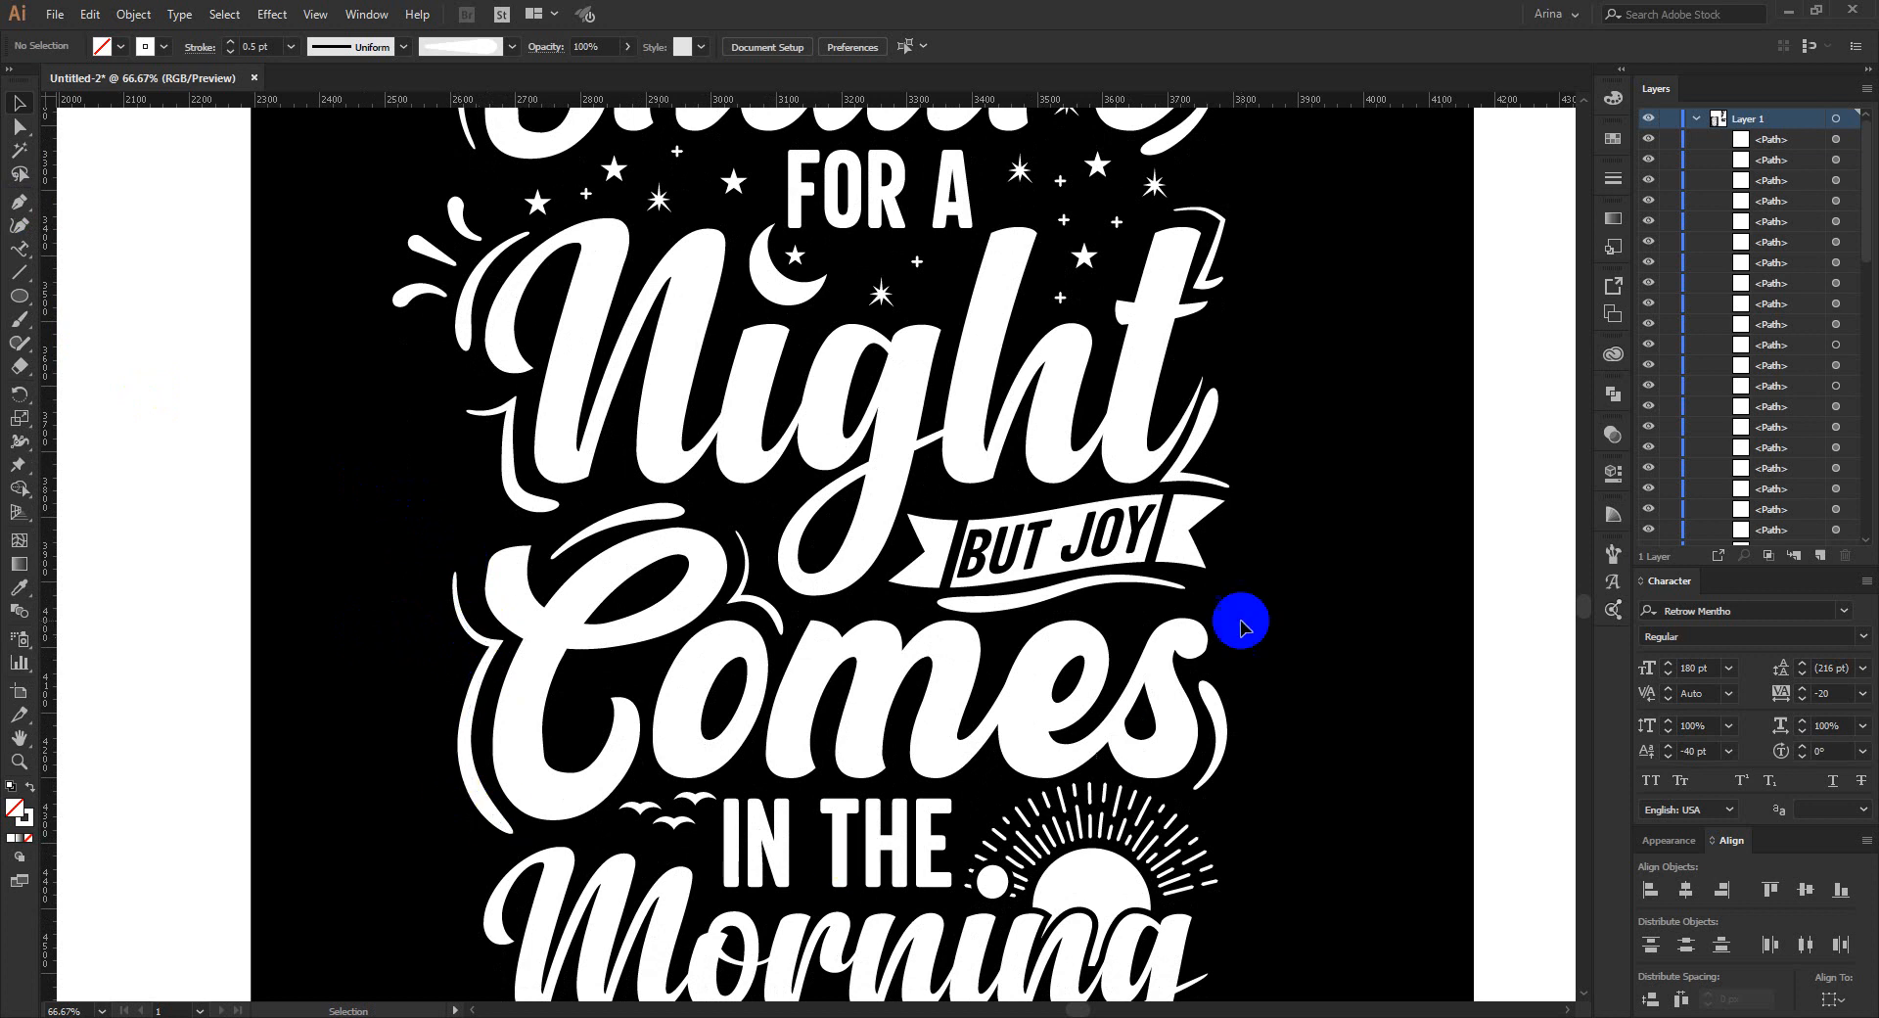
scroll(1175, 519, down, 1)
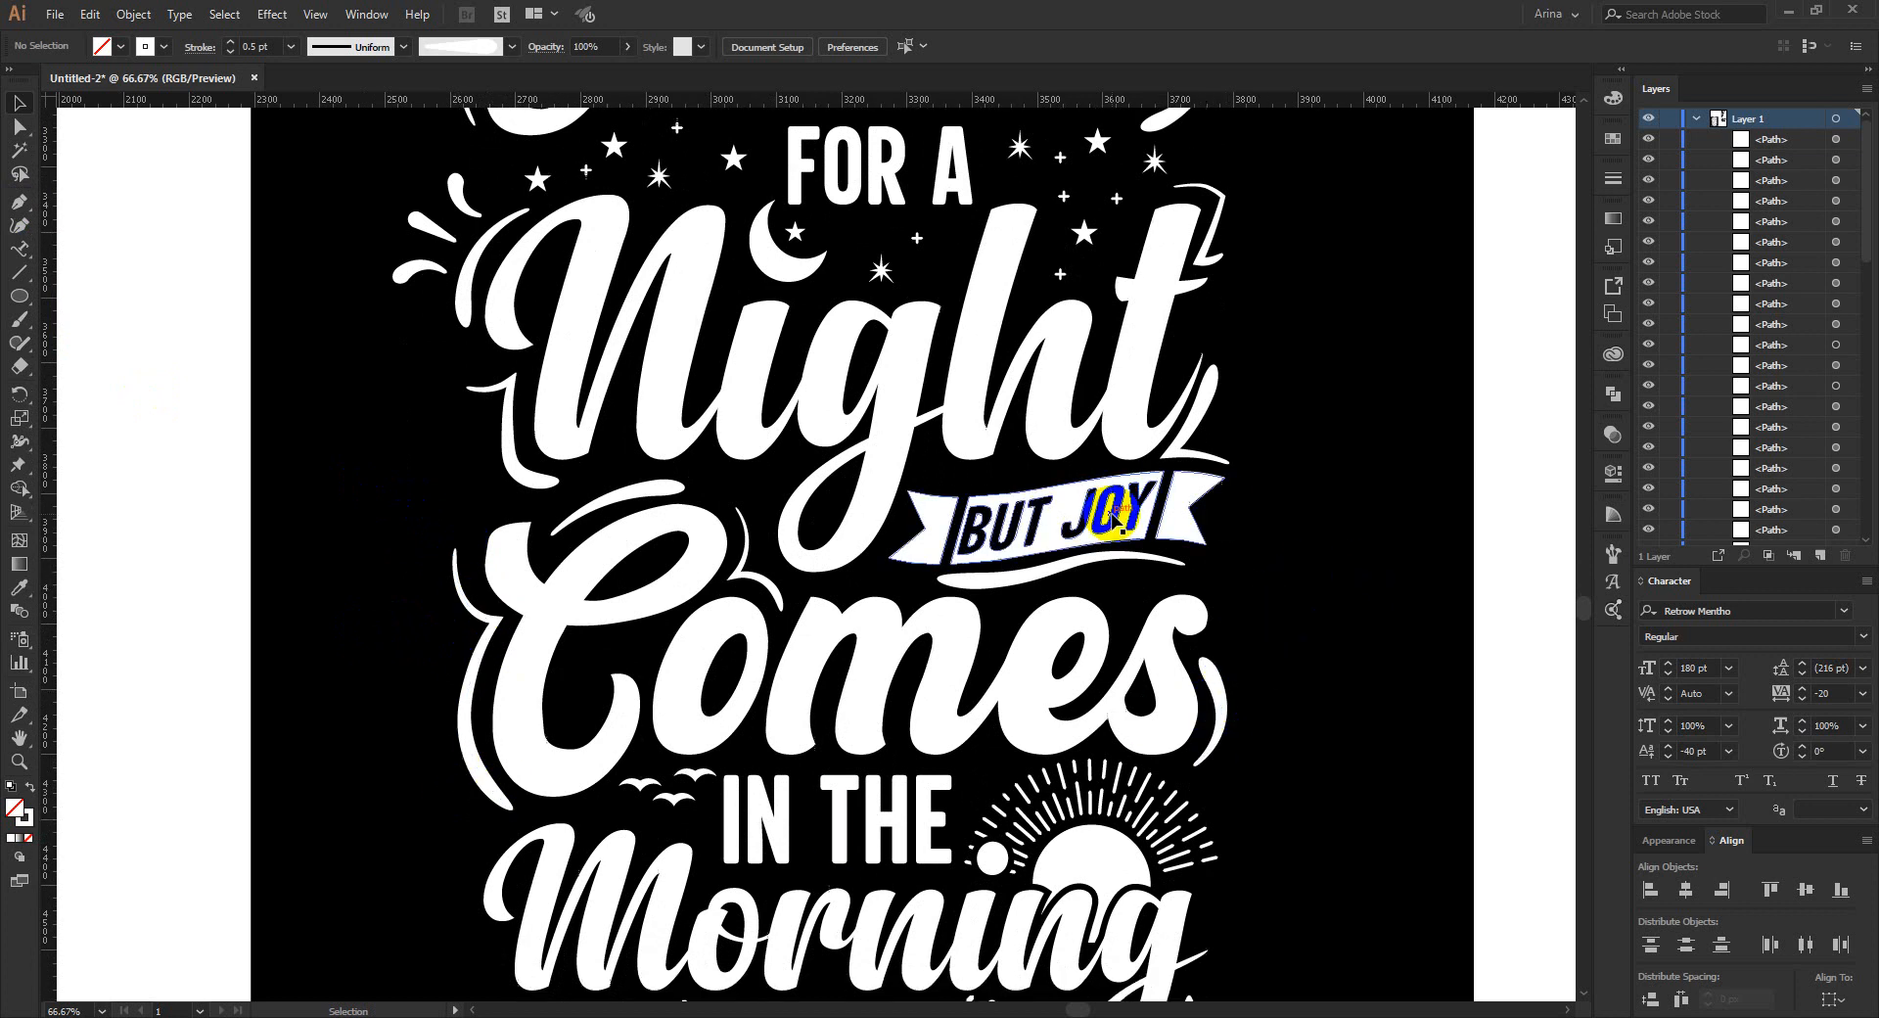
scroll(842, 460, down, 3)
scroll(848, 504, down, 3)
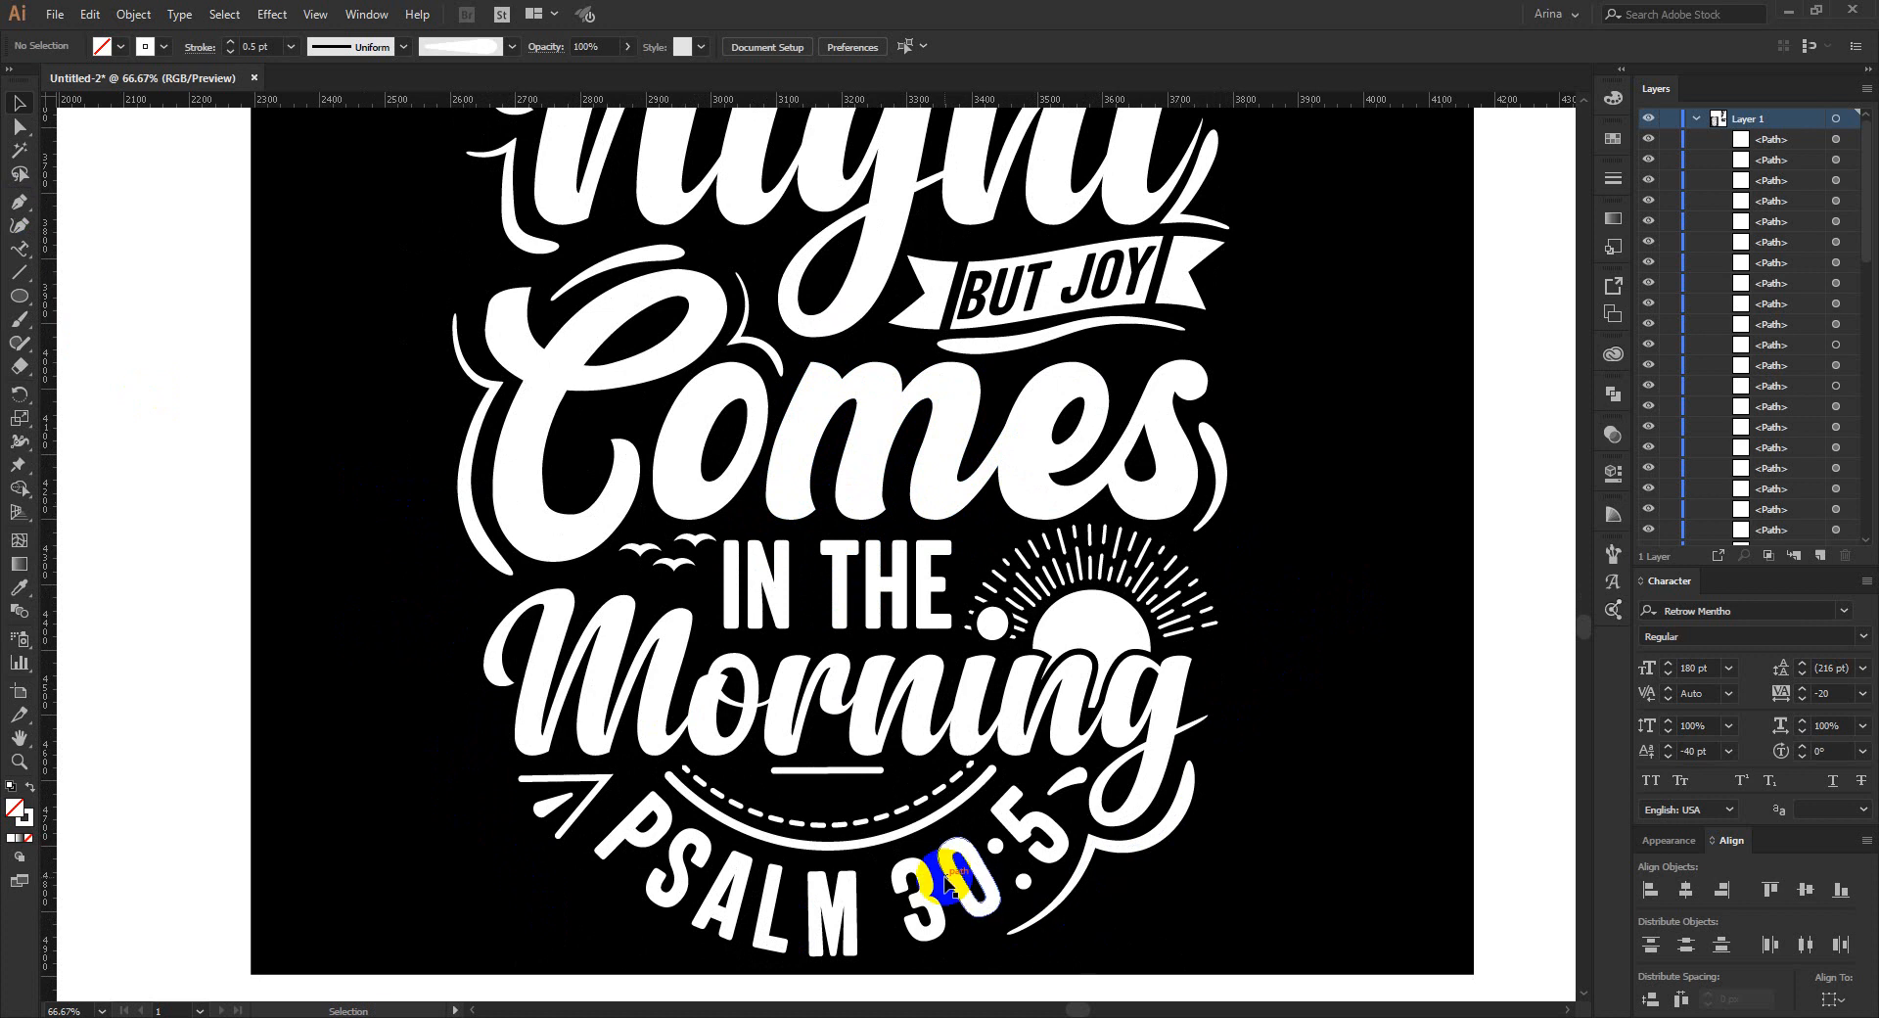
scroll(954, 891, down, 2)
scroll(954, 891, up, 1)
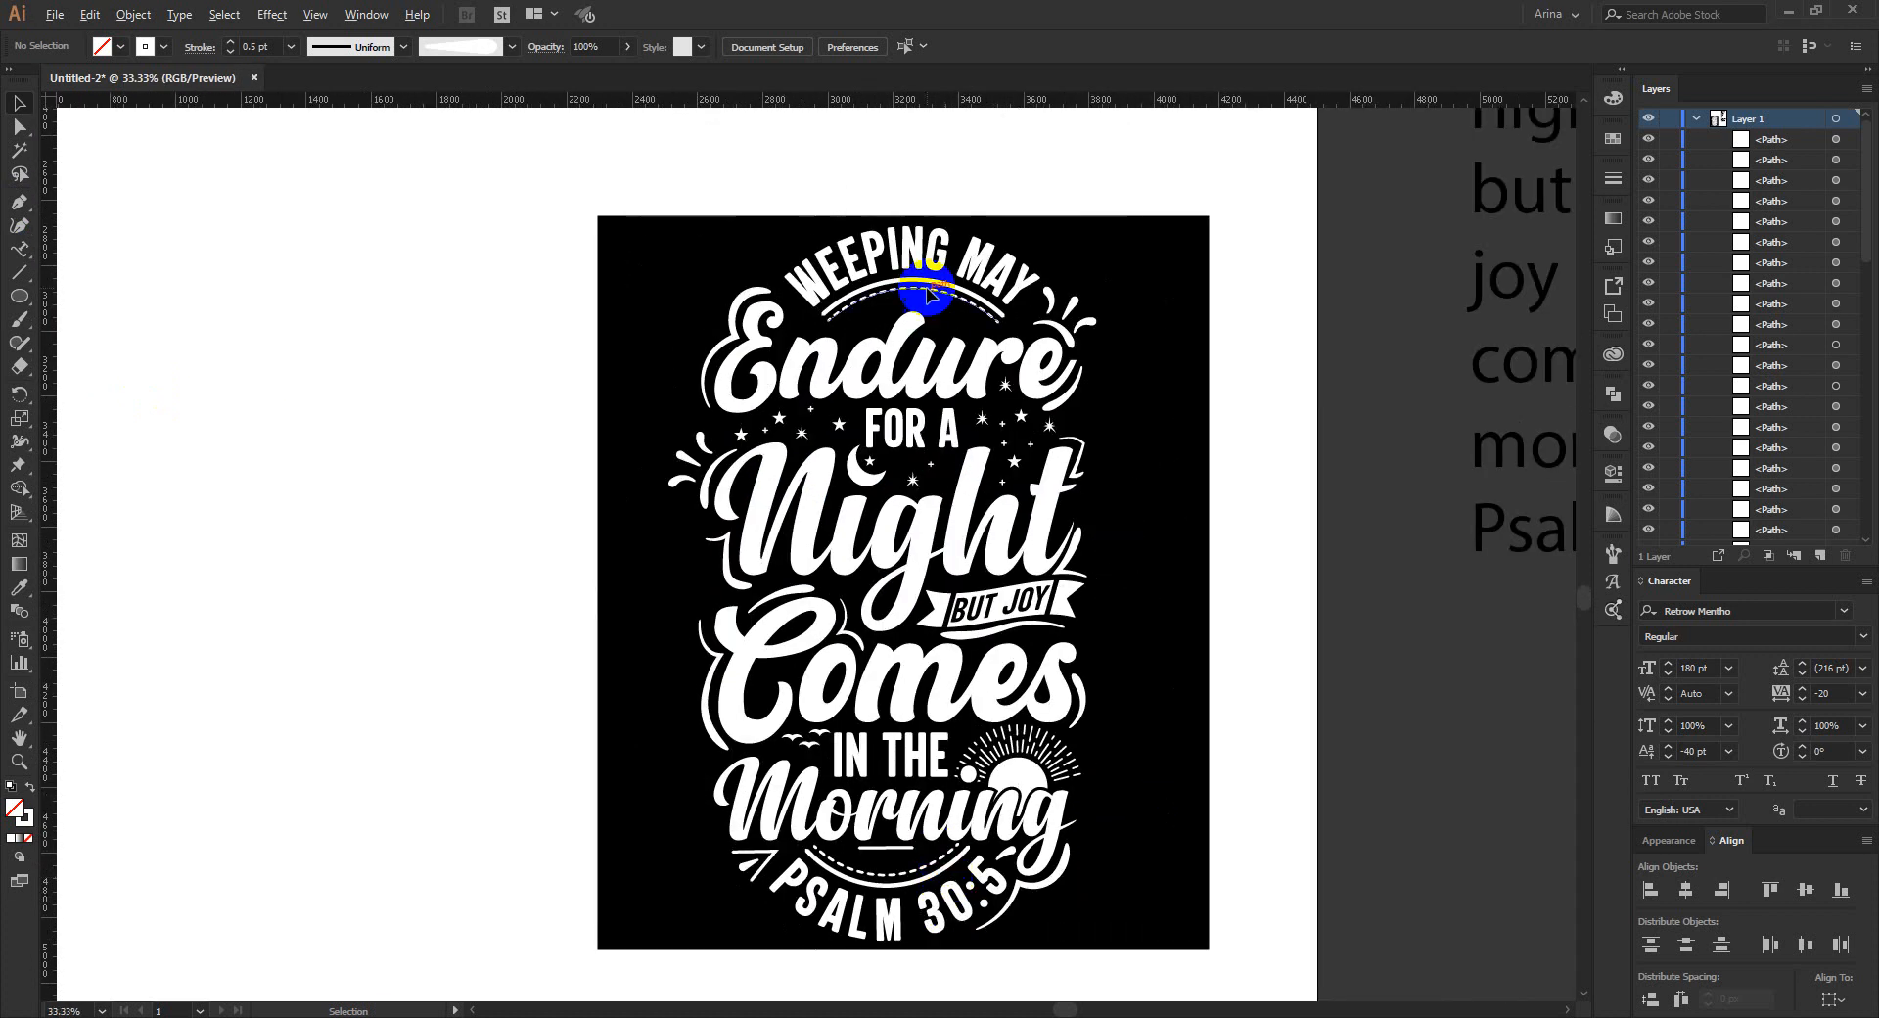
scroll(925, 291, up, 2)
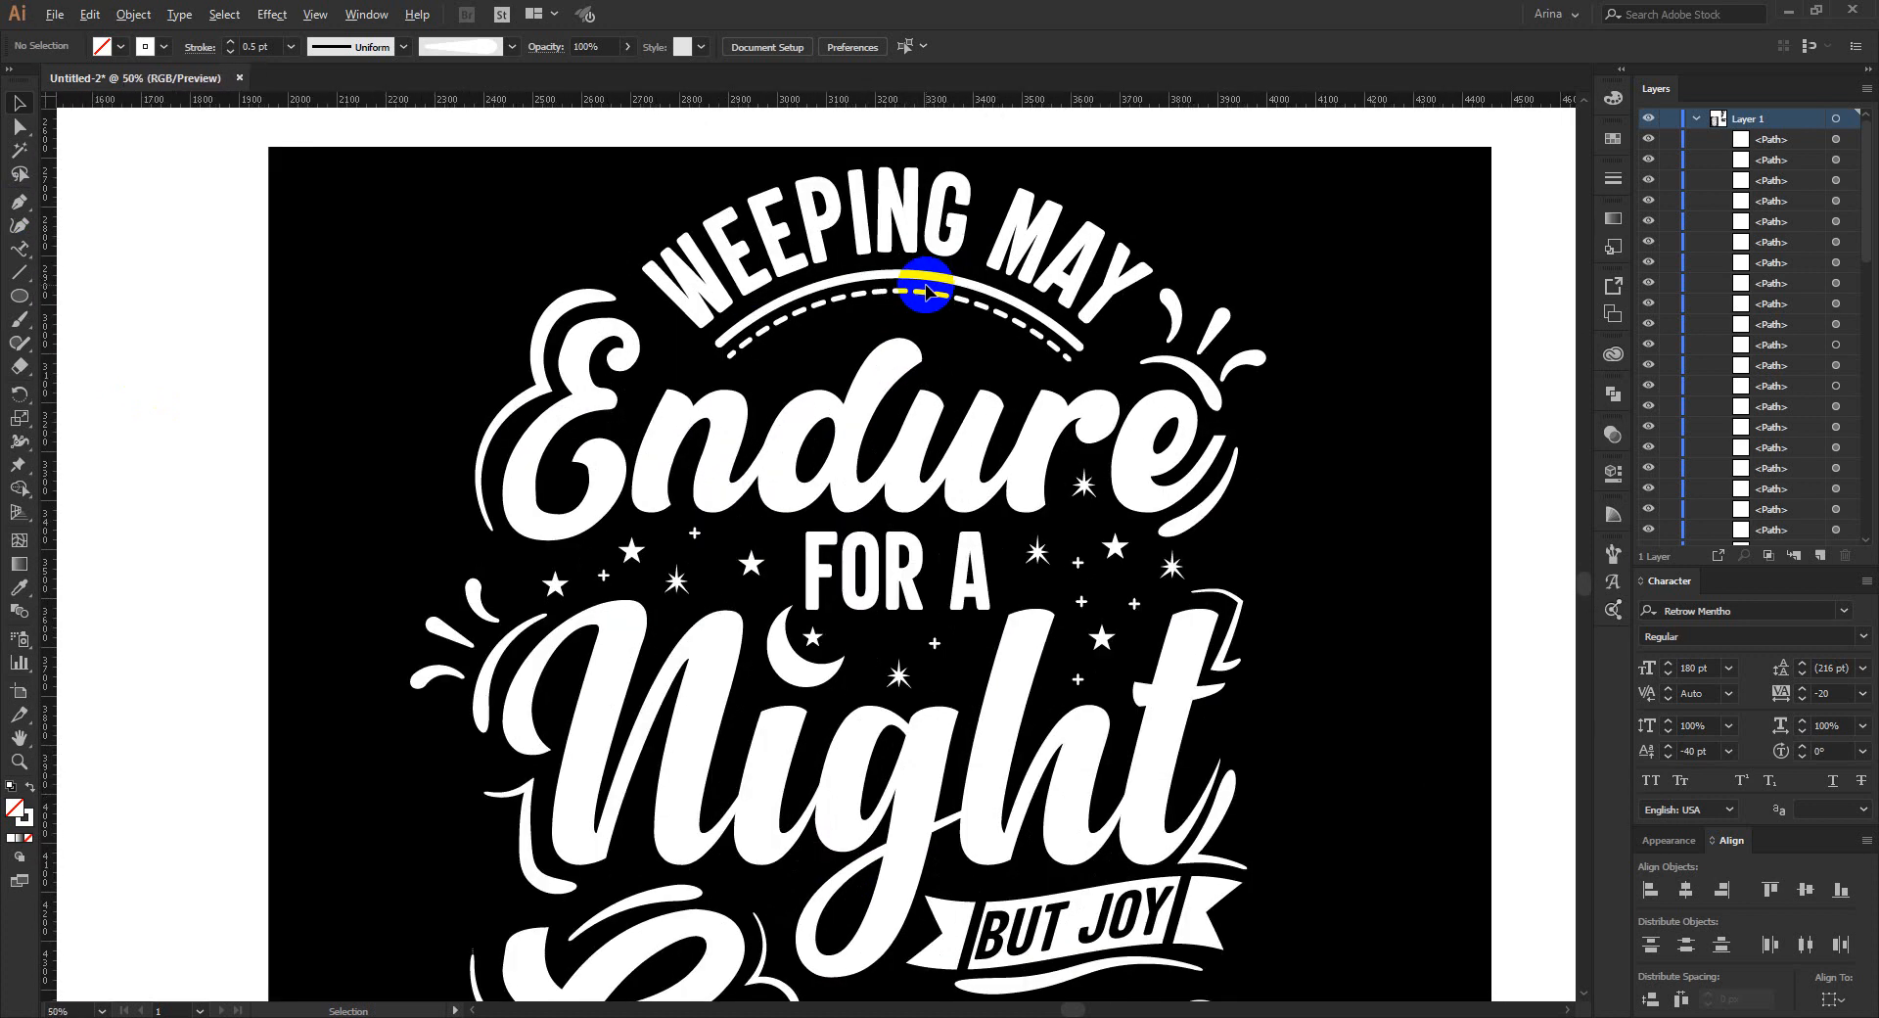
scroll(925, 291, down, 2)
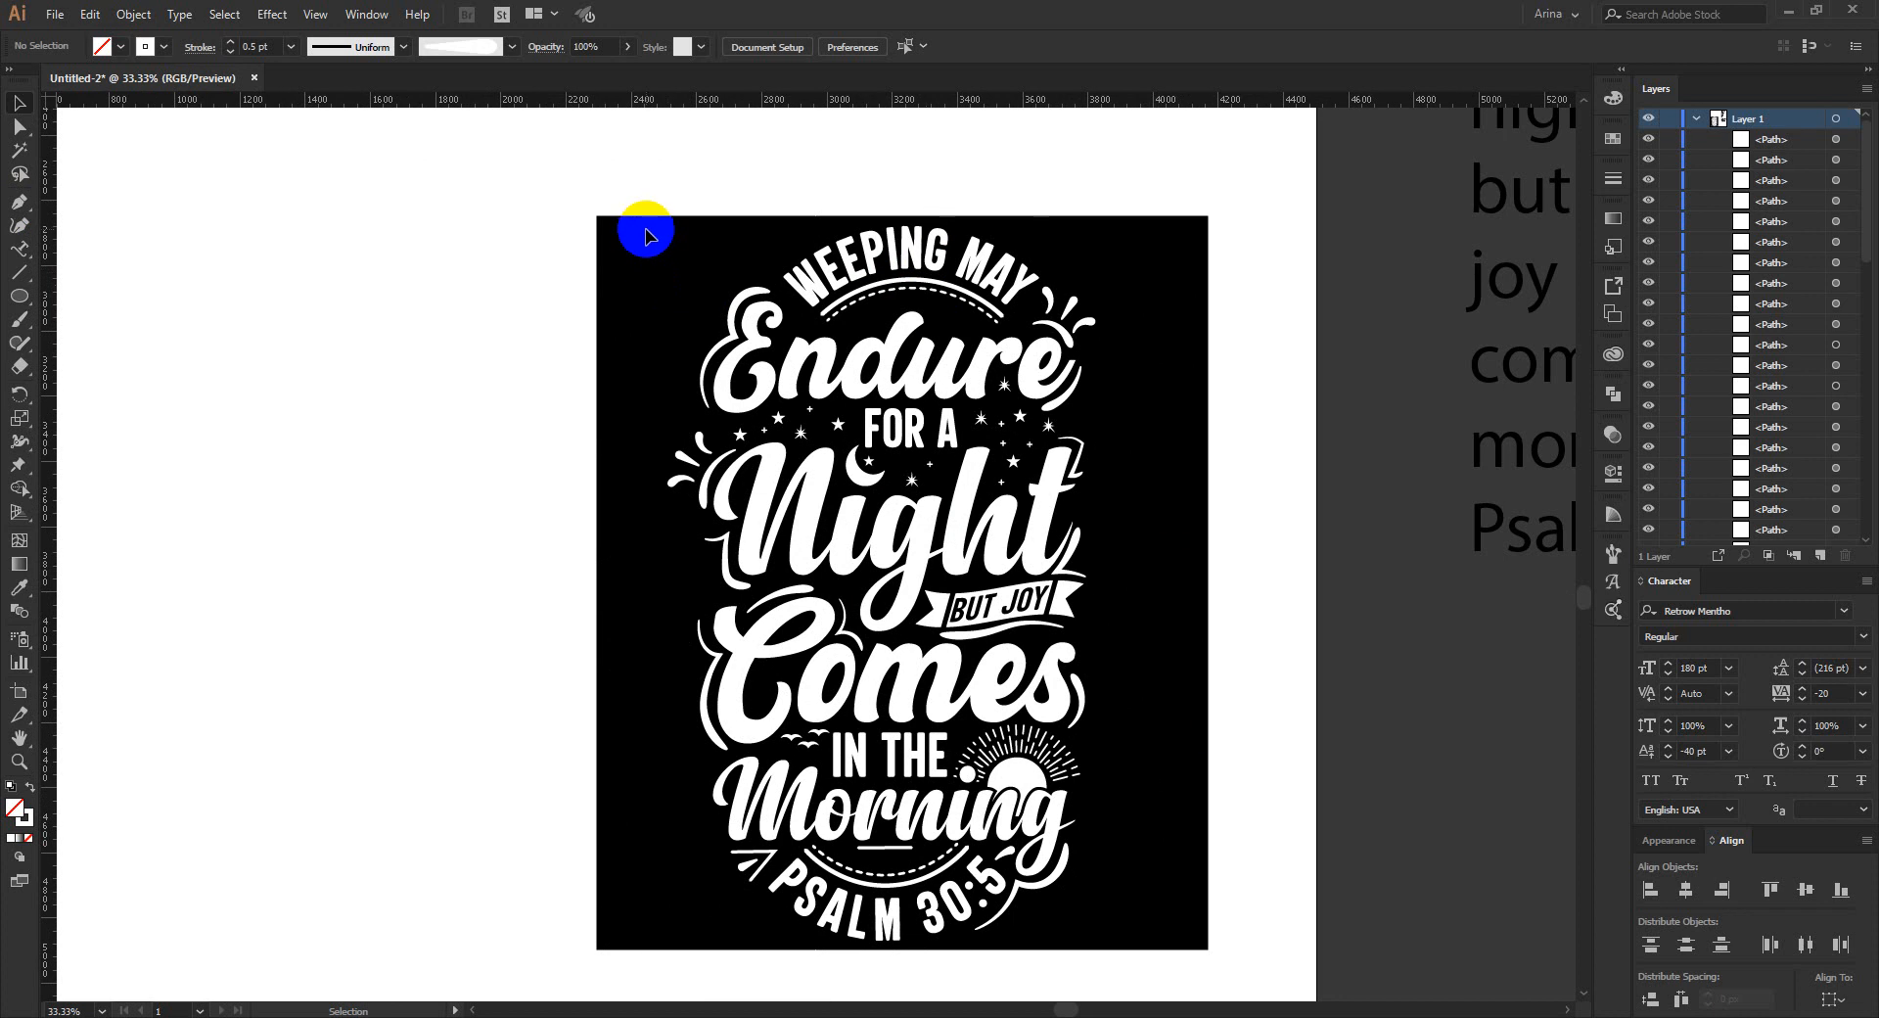
Expand the appearance of the whole lettering design, then expand its fills and strokes into shapes.
drag(644, 222, 1163, 962)
click(128, 13)
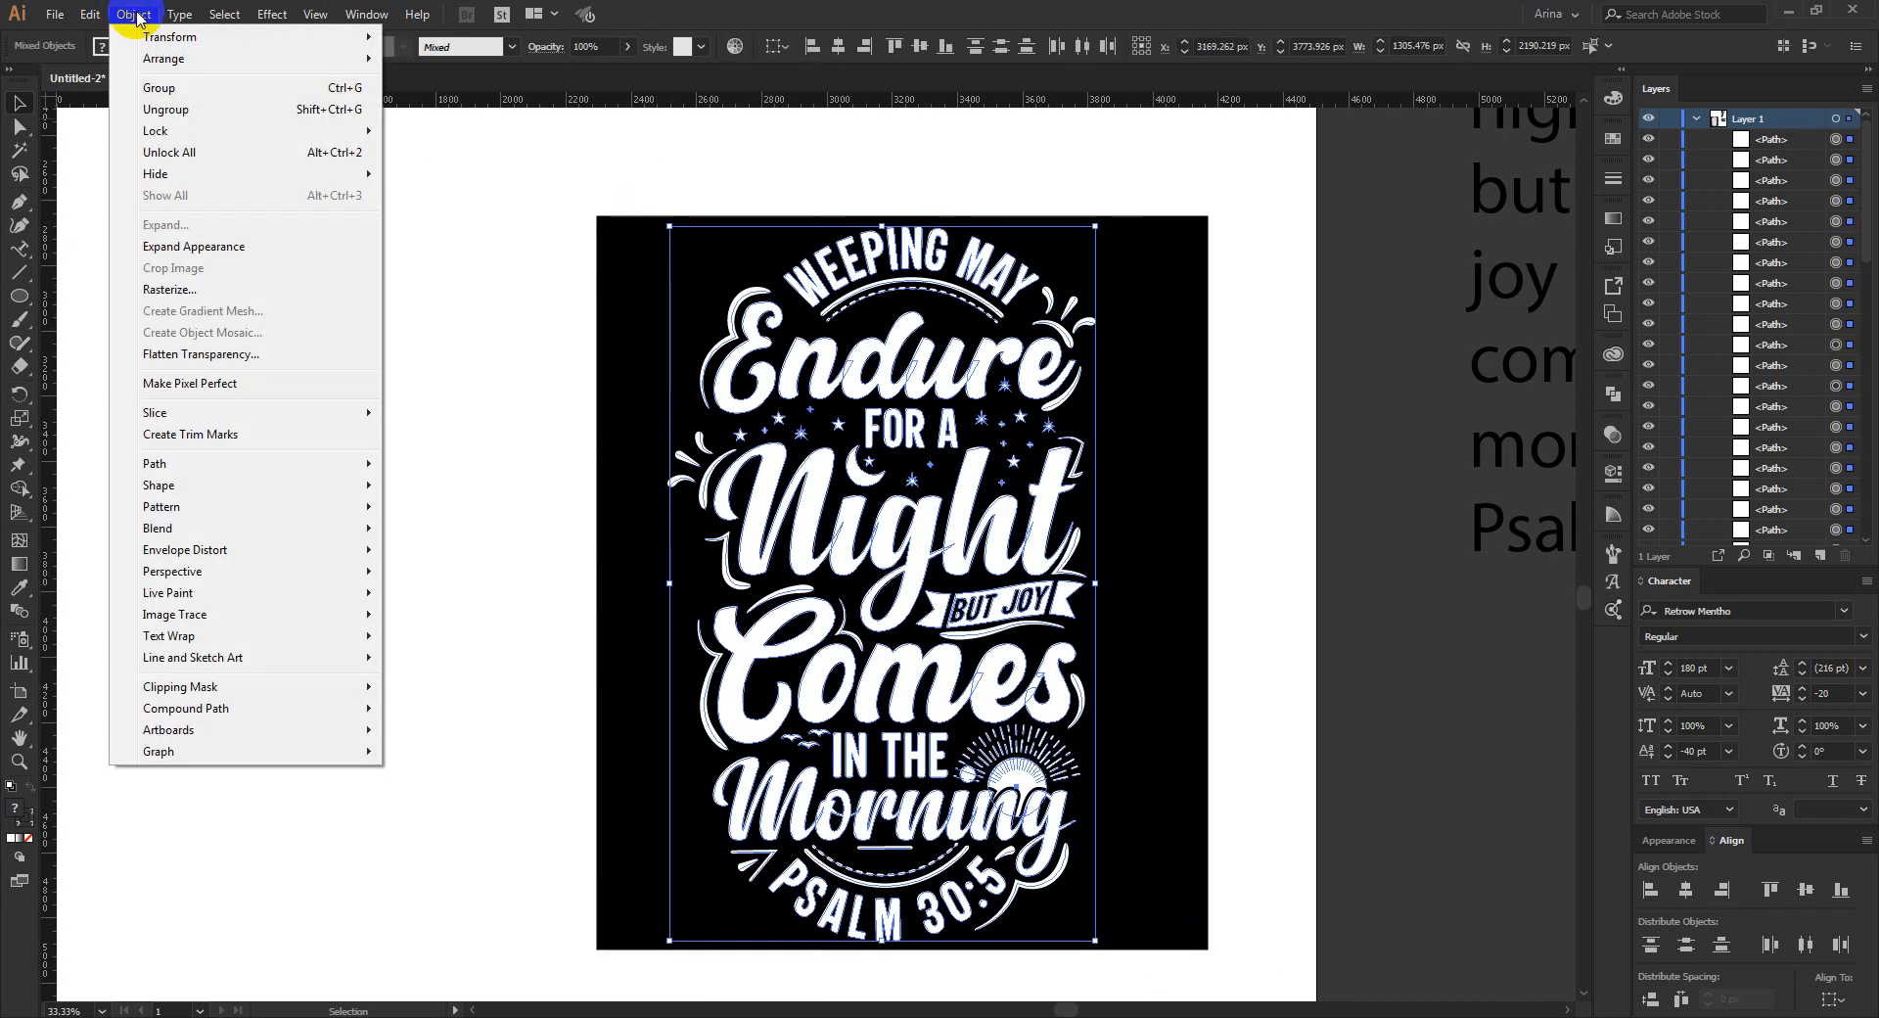
click(171, 241)
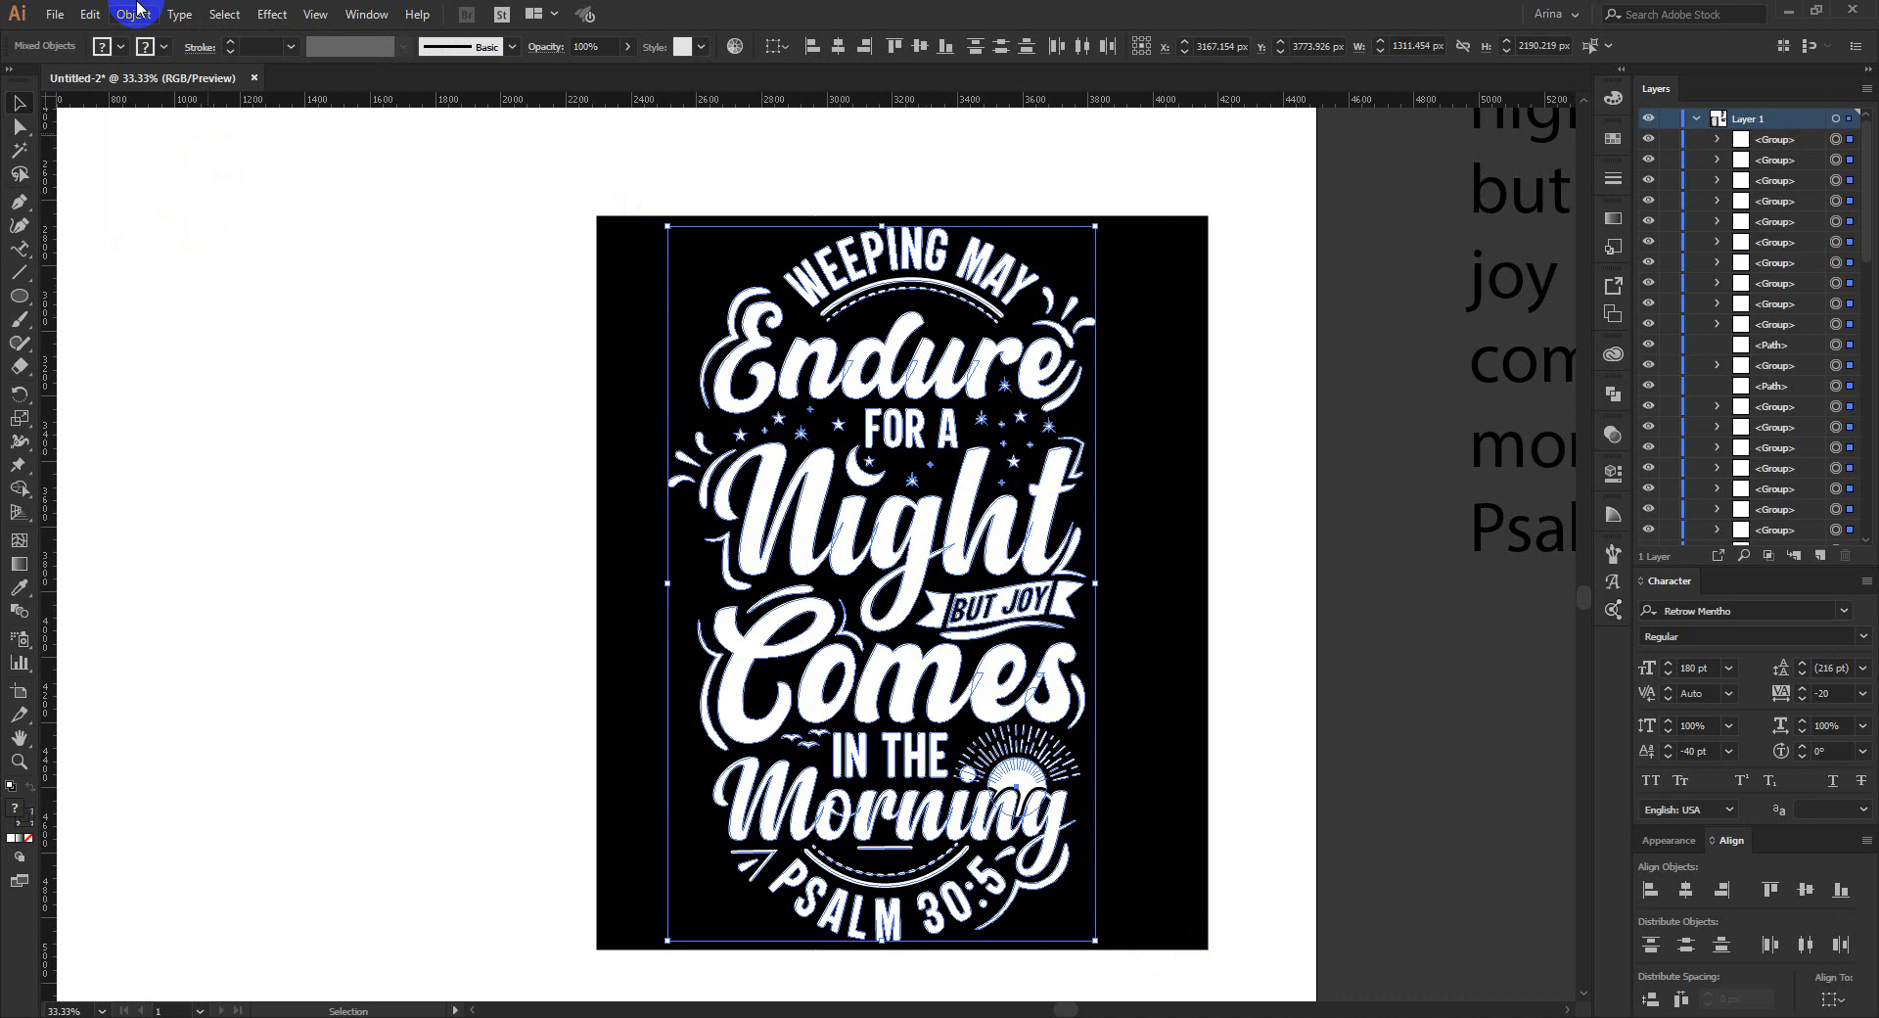
click(131, 13)
click(176, 227)
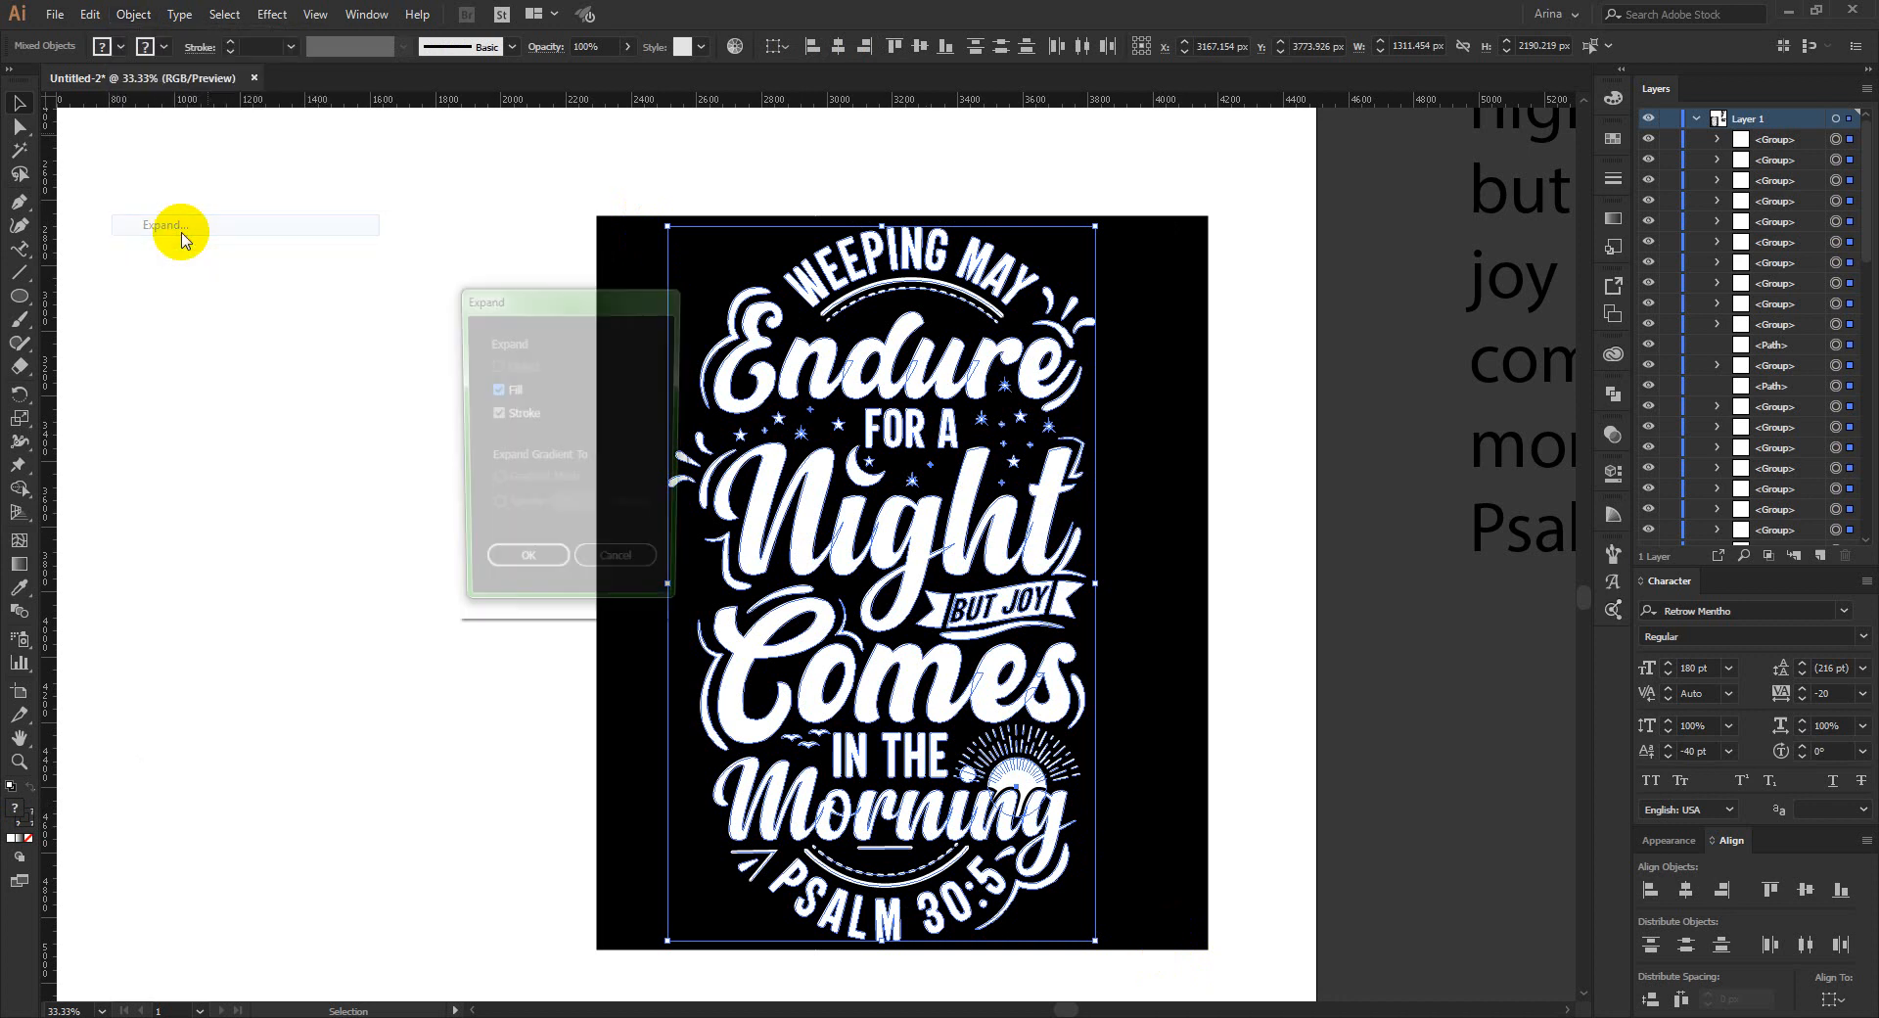
click(530, 556)
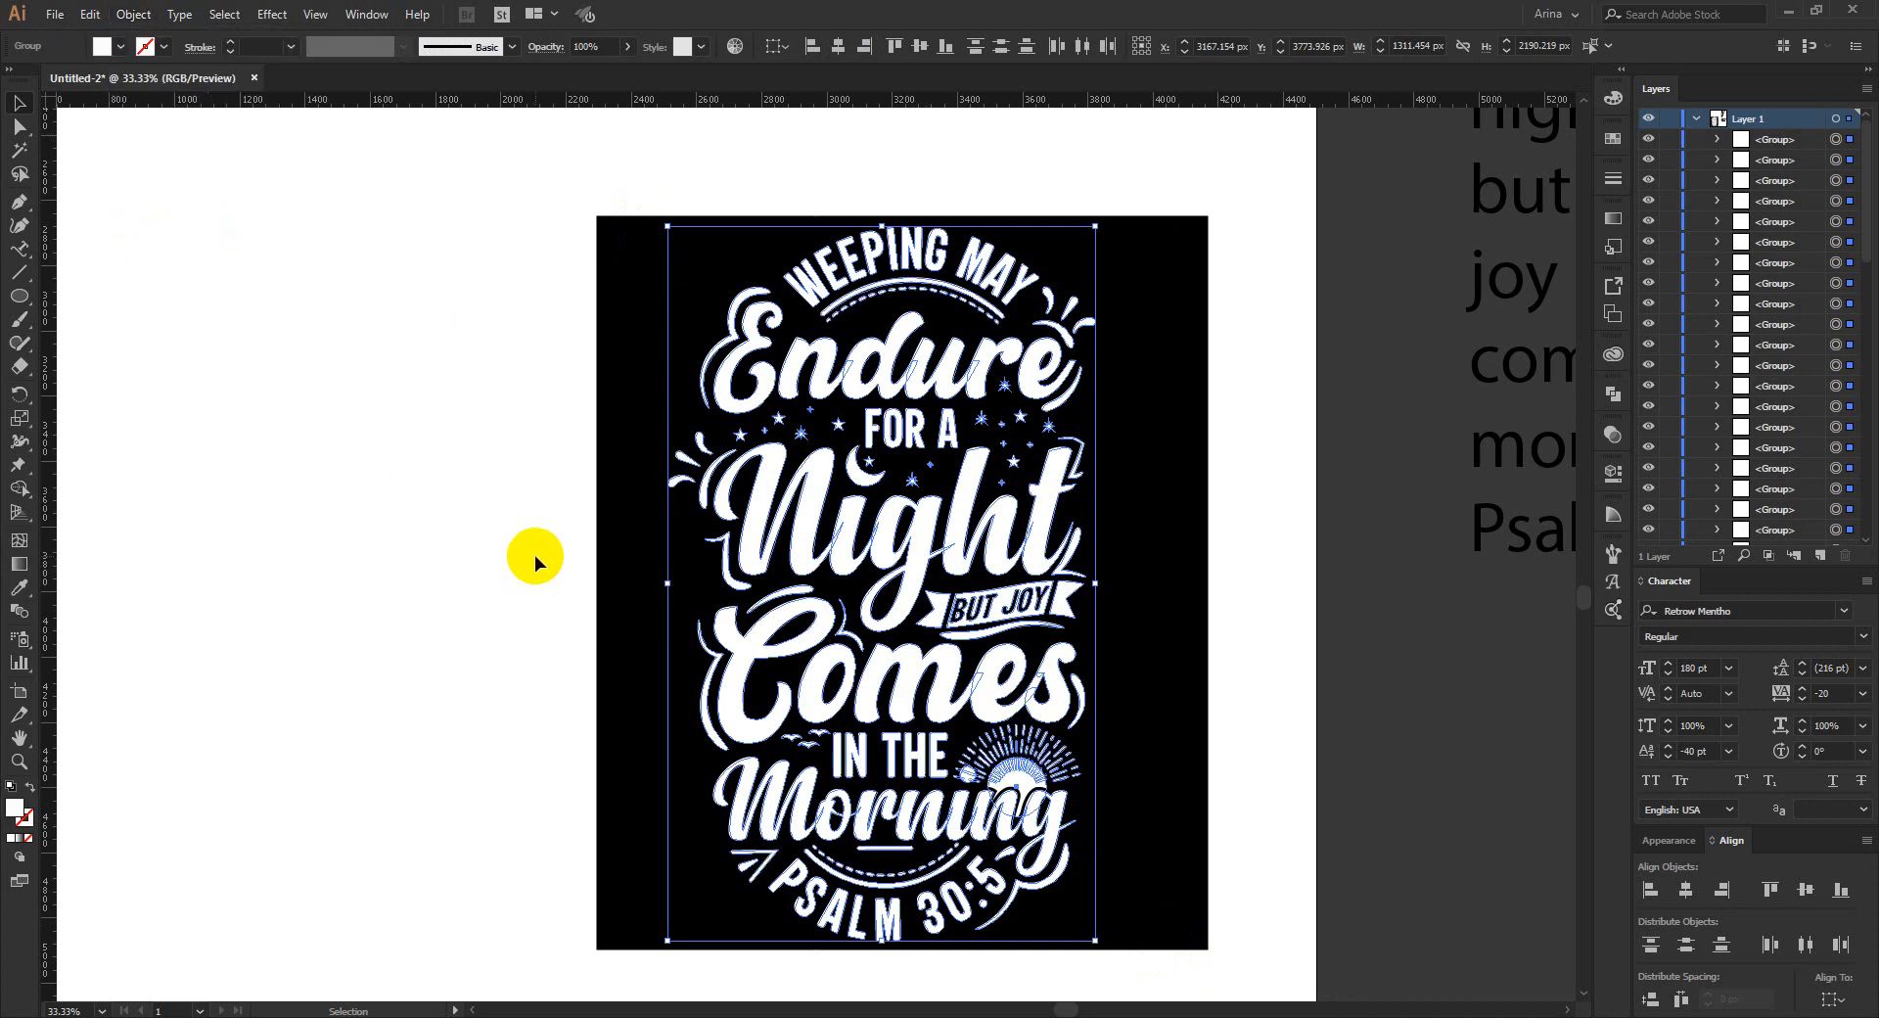
Fill the entire expanded design, including lettering, stars, sun and accent strokes, with the light orange swatch.
click(656, 318)
drag(604, 201, 1158, 973)
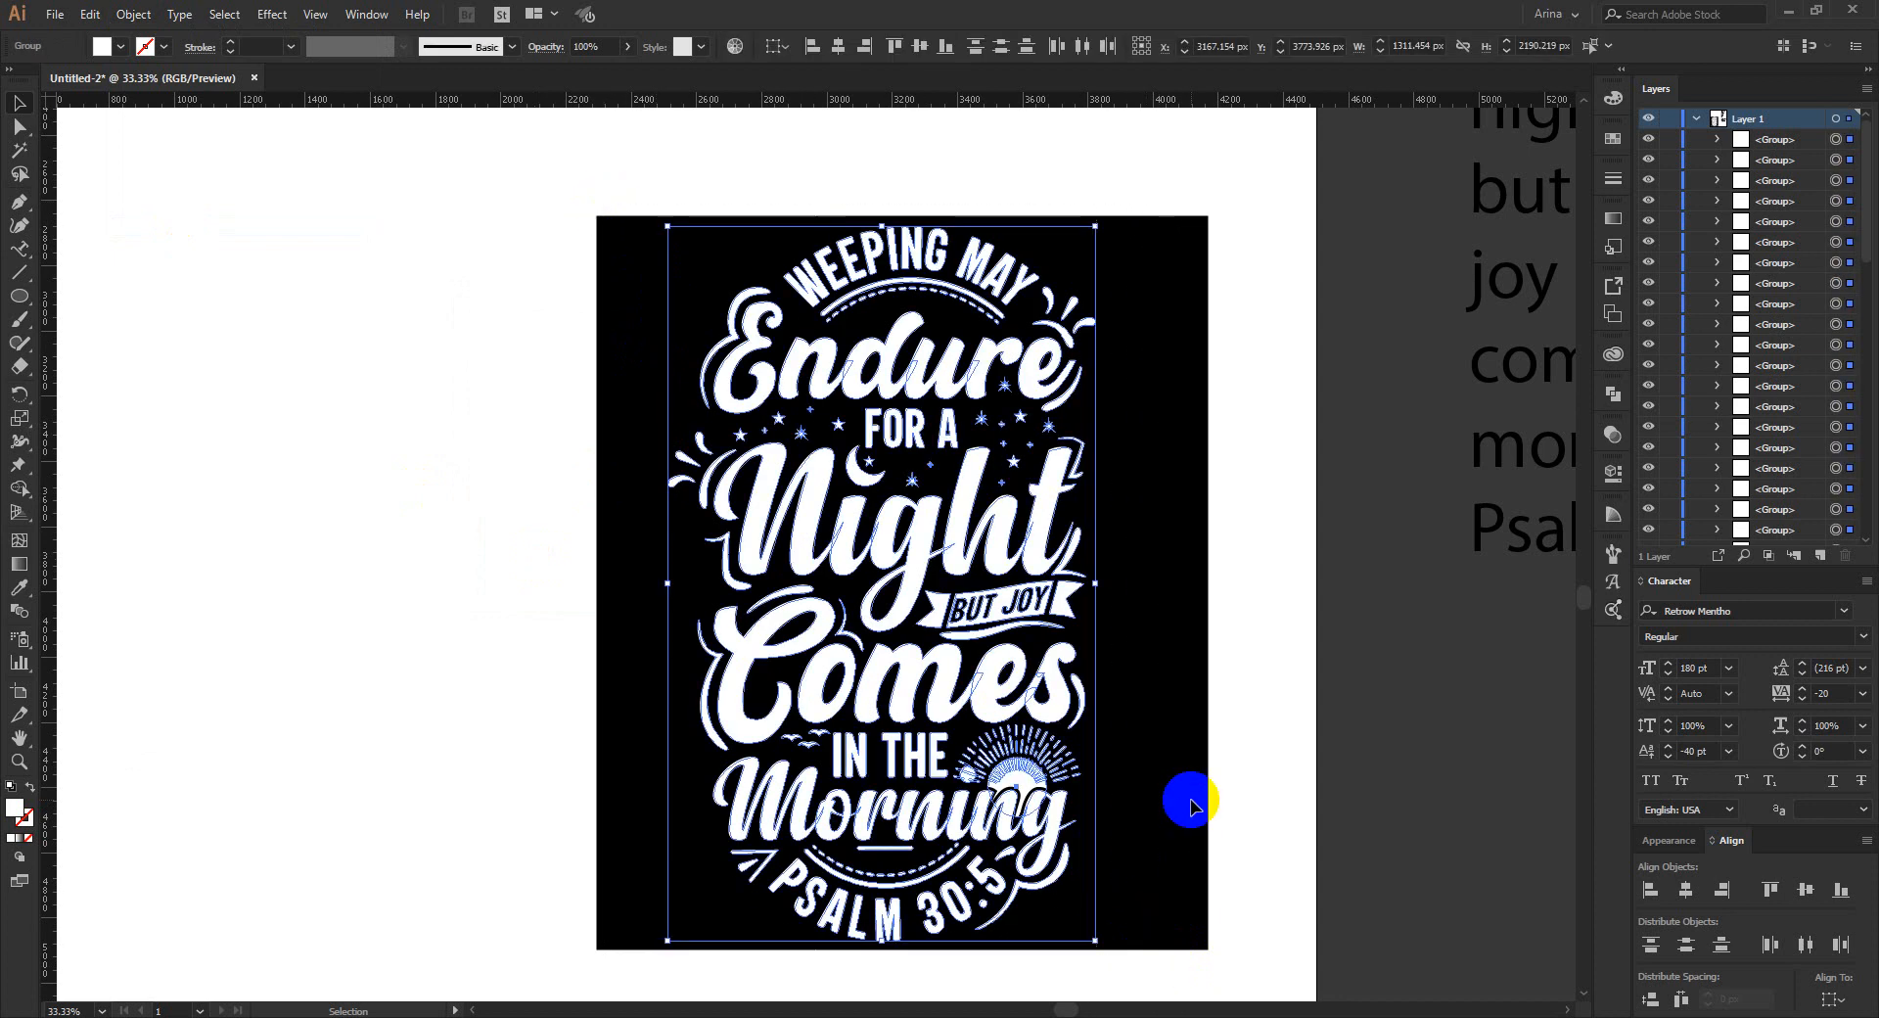
drag(620, 183, 1173, 962)
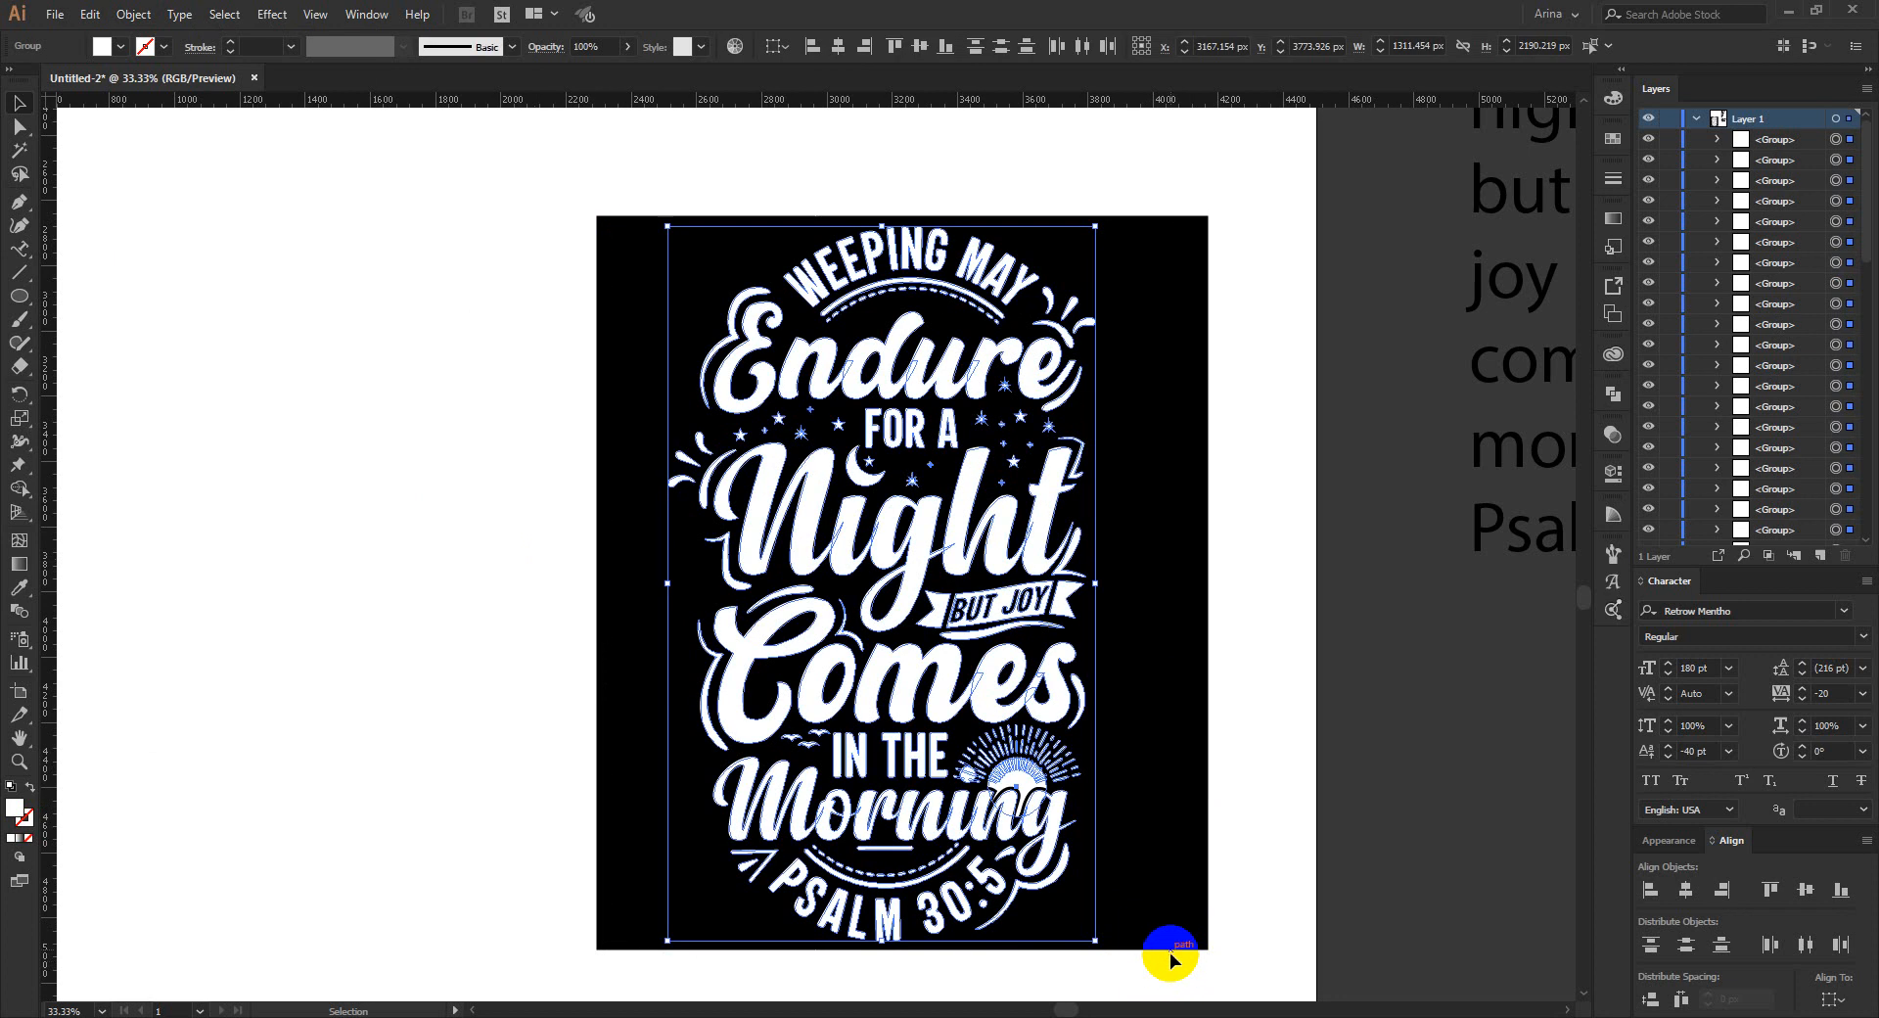
click(146, 48)
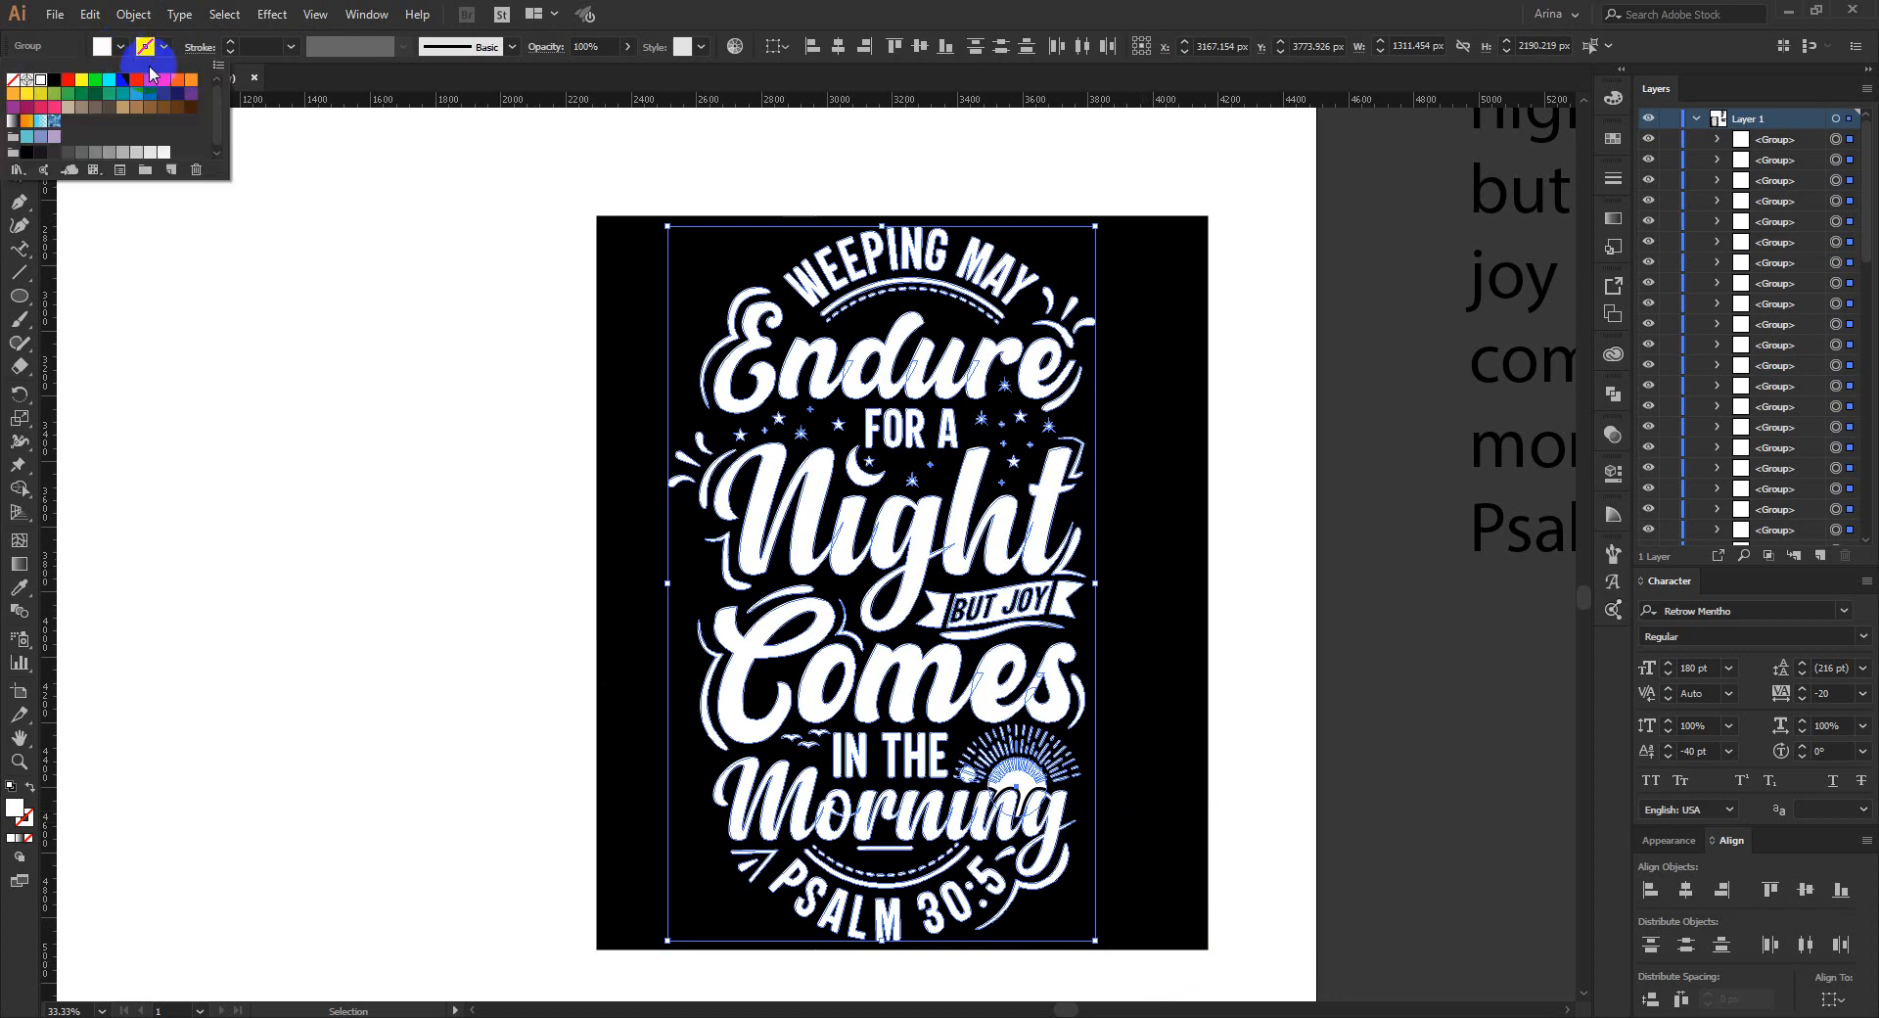
click(13, 93)
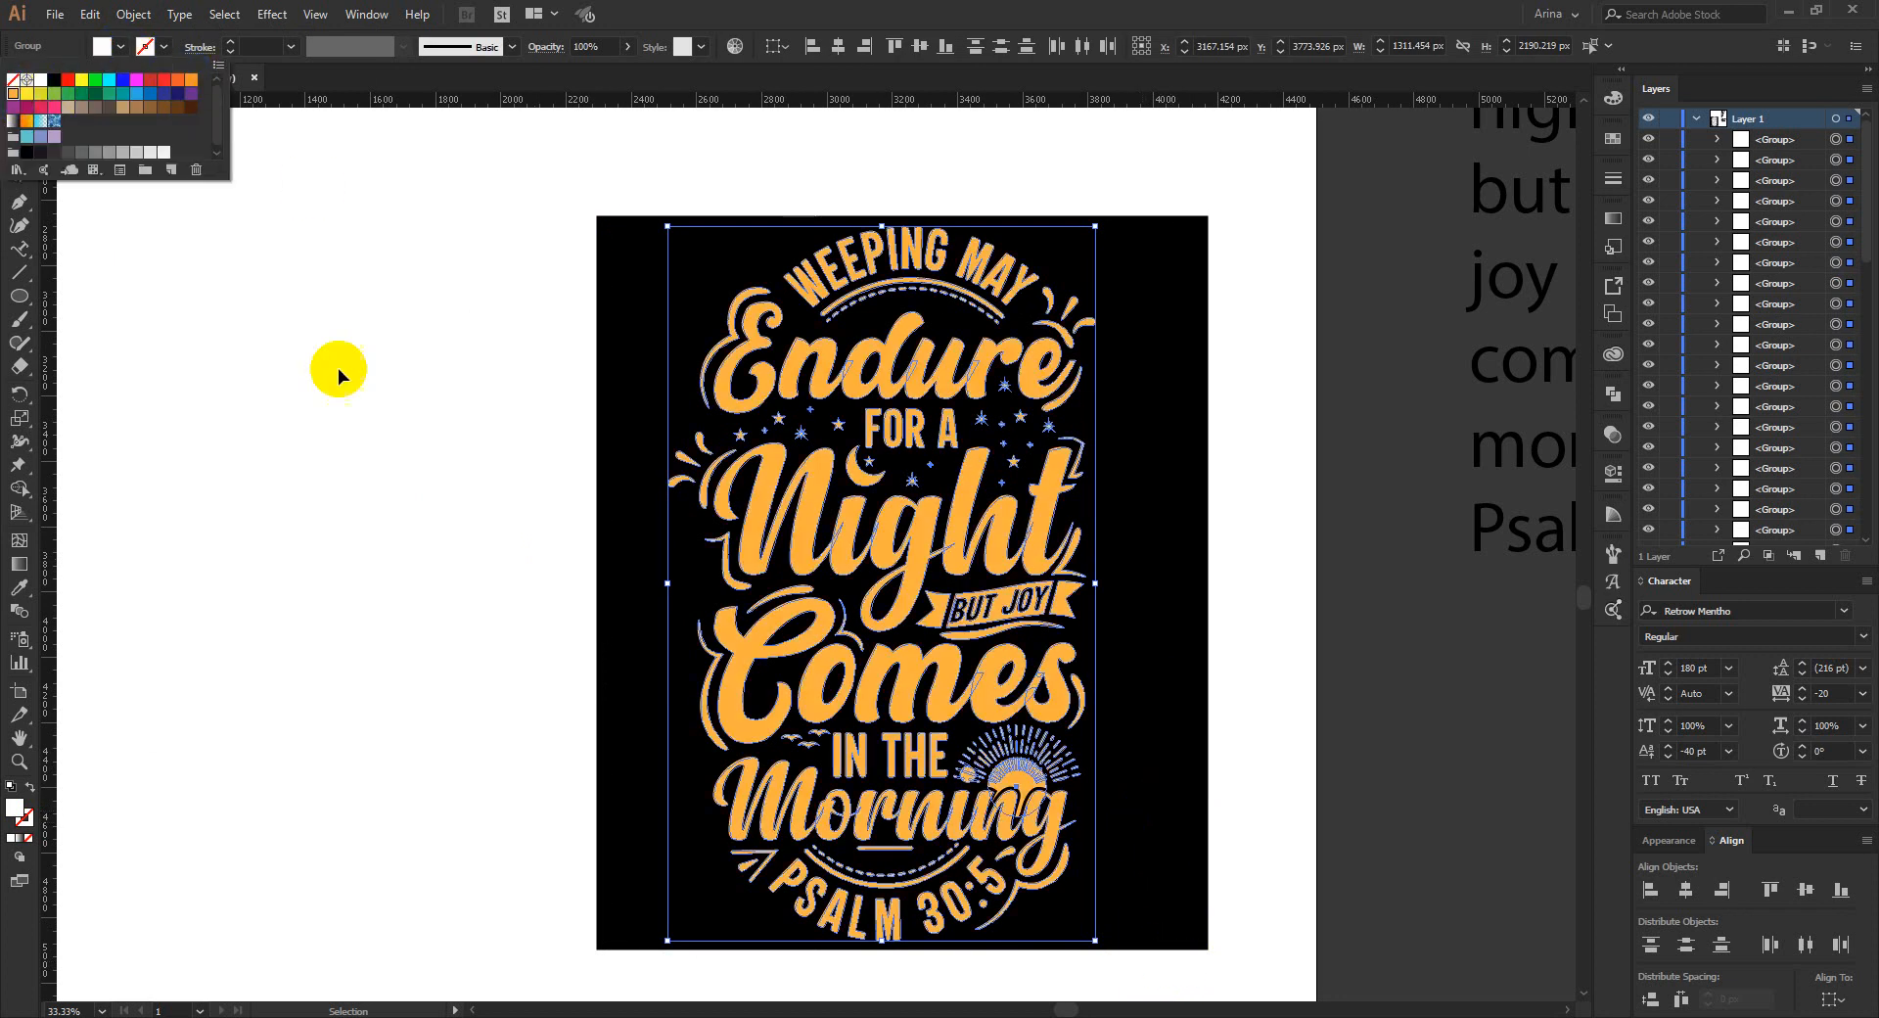
click(376, 395)
click(376, 395)
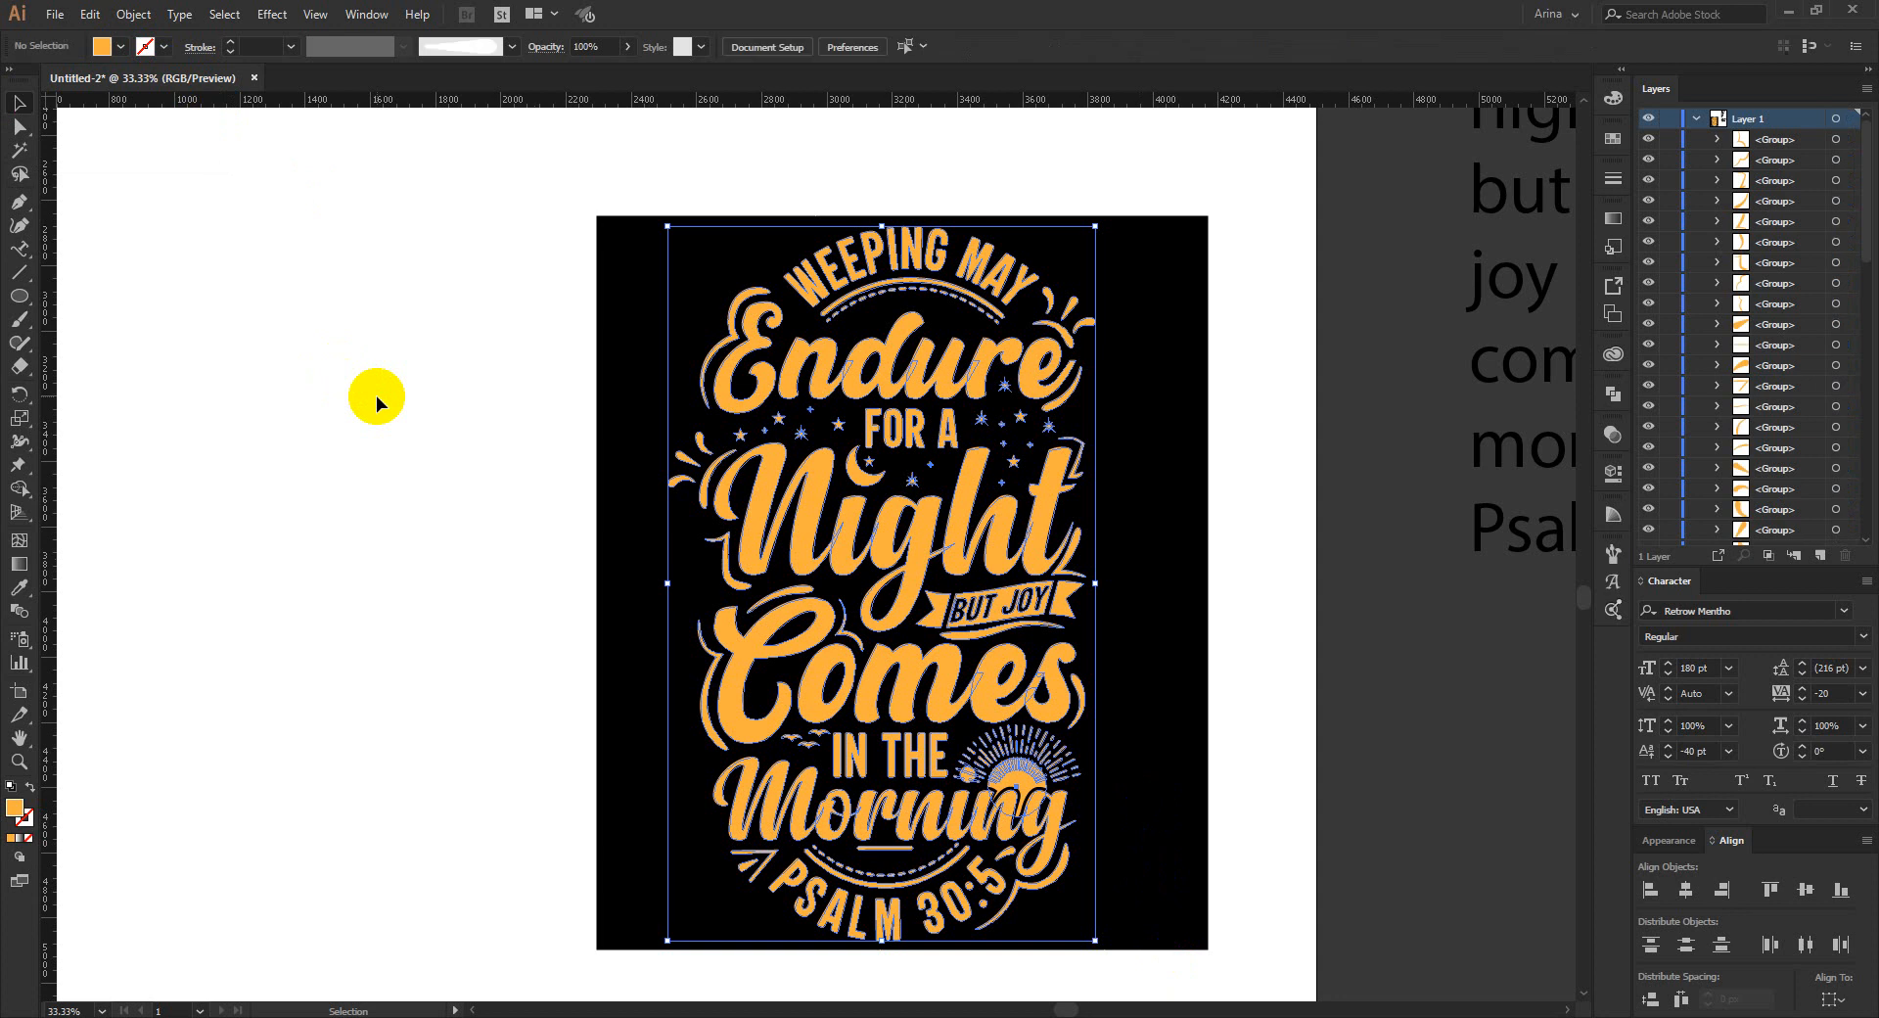
Examine the recoloured design closely and frame the whole composition in view with the Zoom tool.
scroll(681, 559, up, 1)
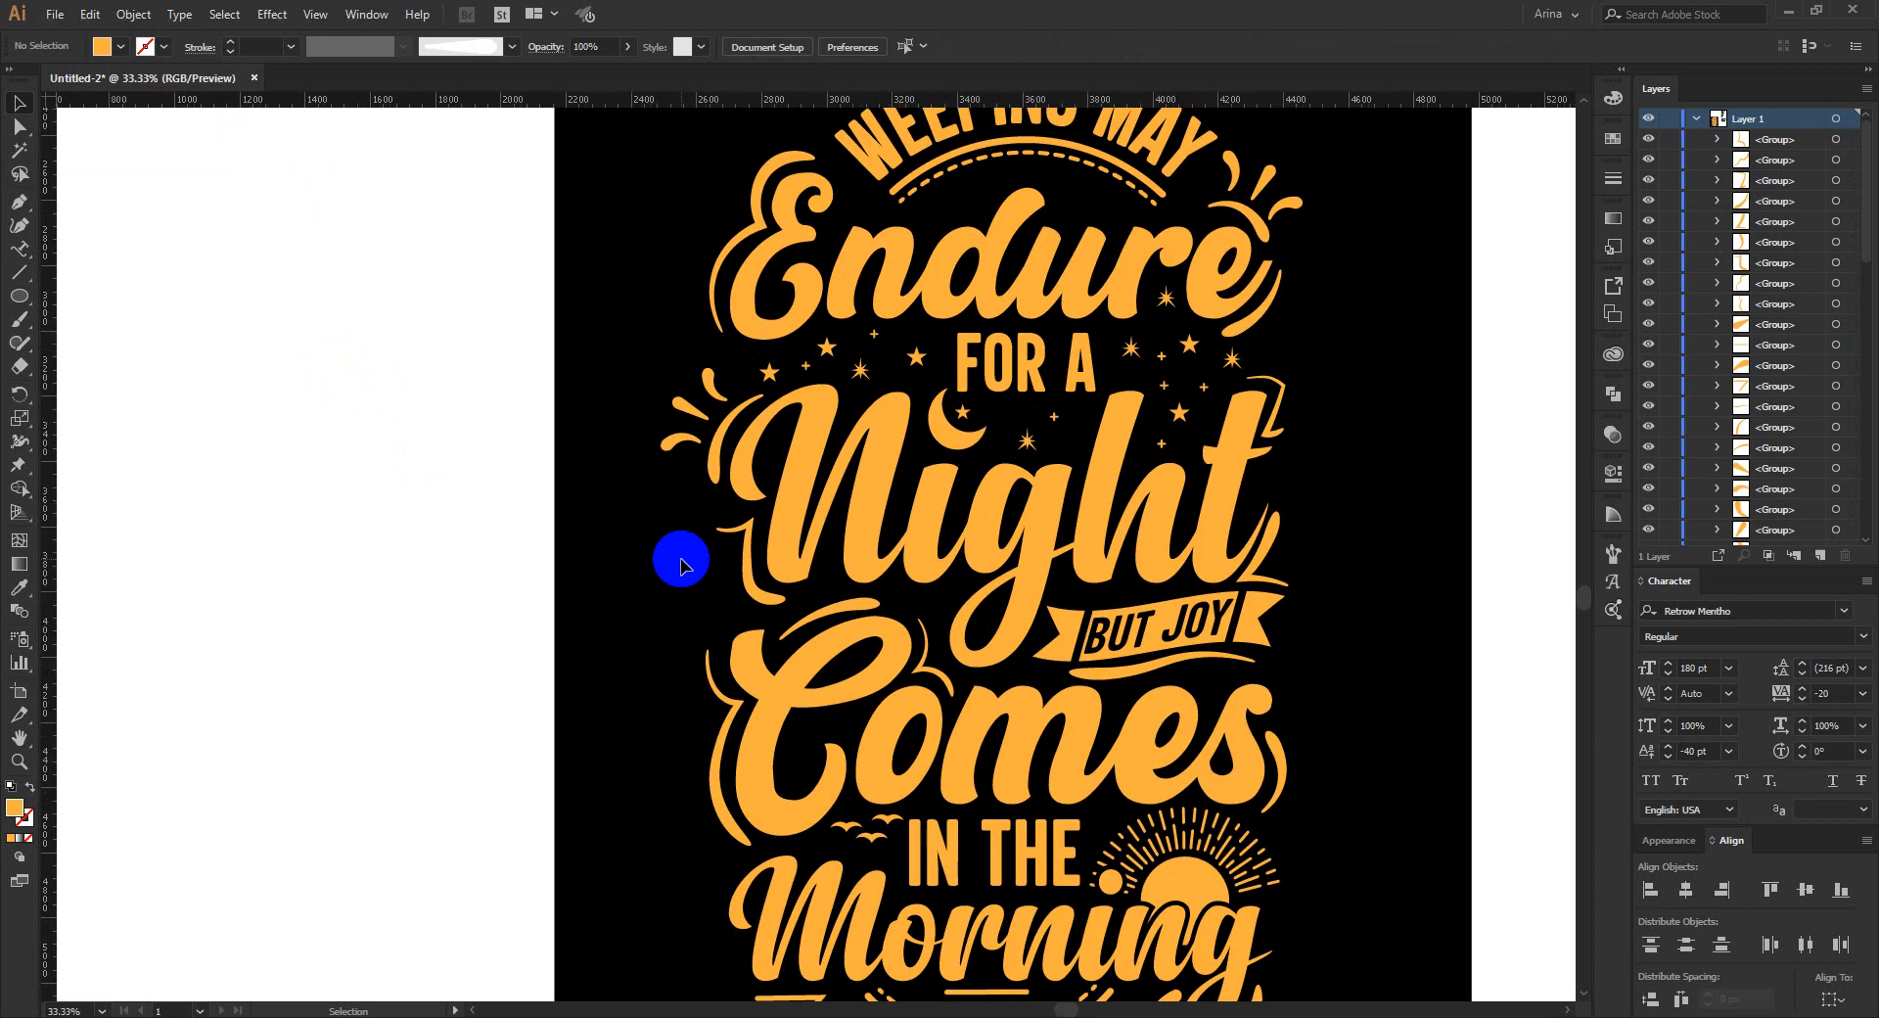
scroll(682, 559, down, 1)
click(19, 761)
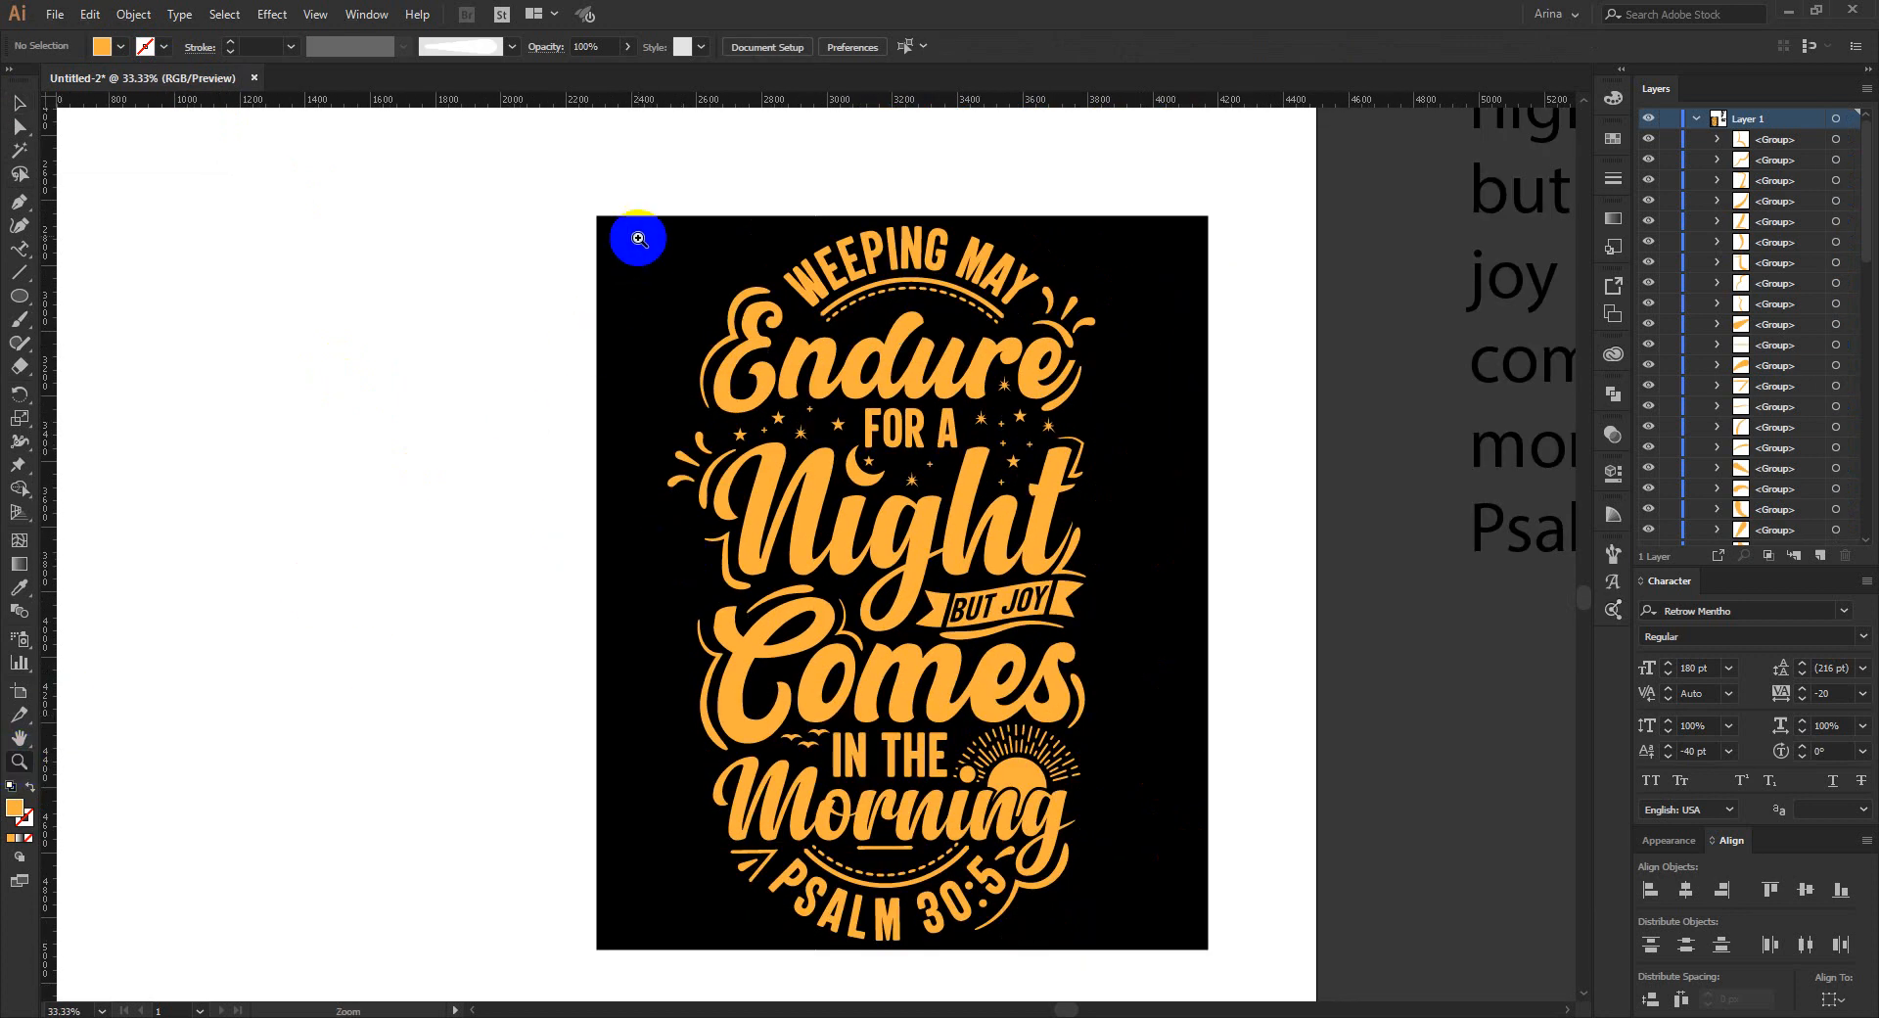
drag(632, 228, 1163, 948)
drag(973, 776, 1285, 780)
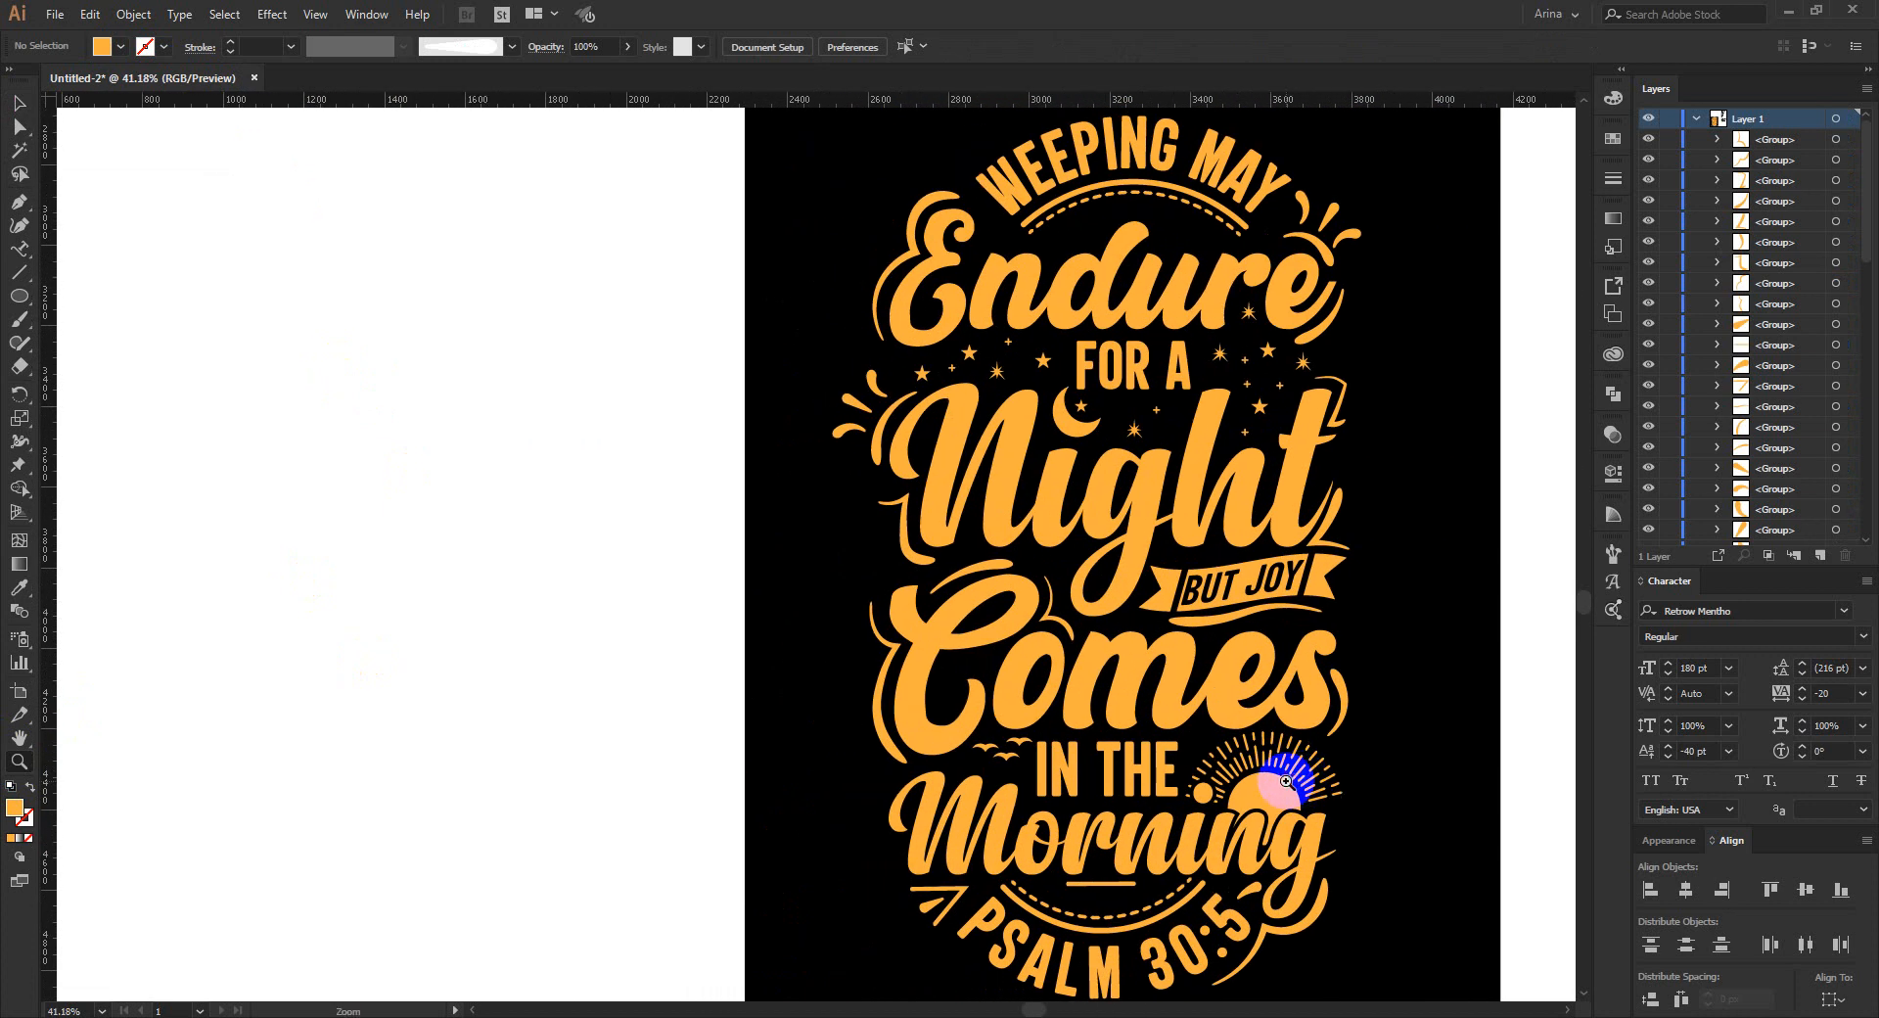
click(19, 103)
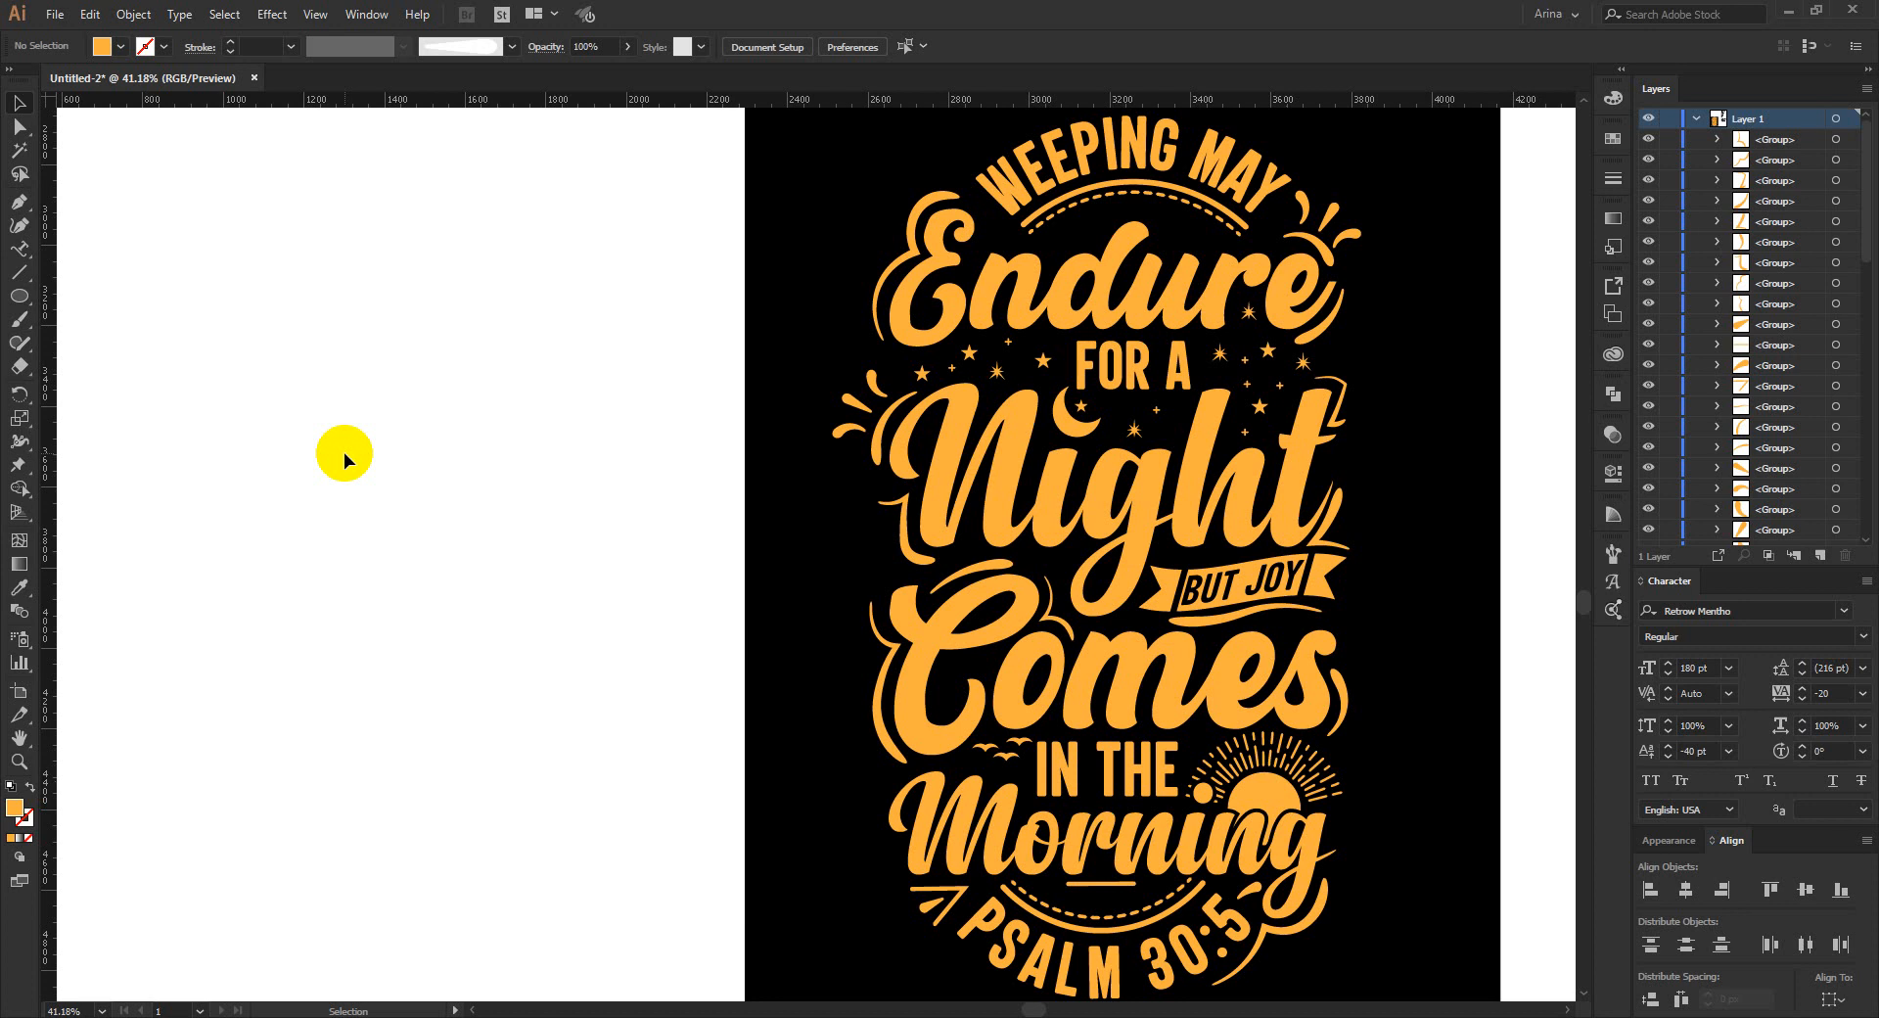
key(a)
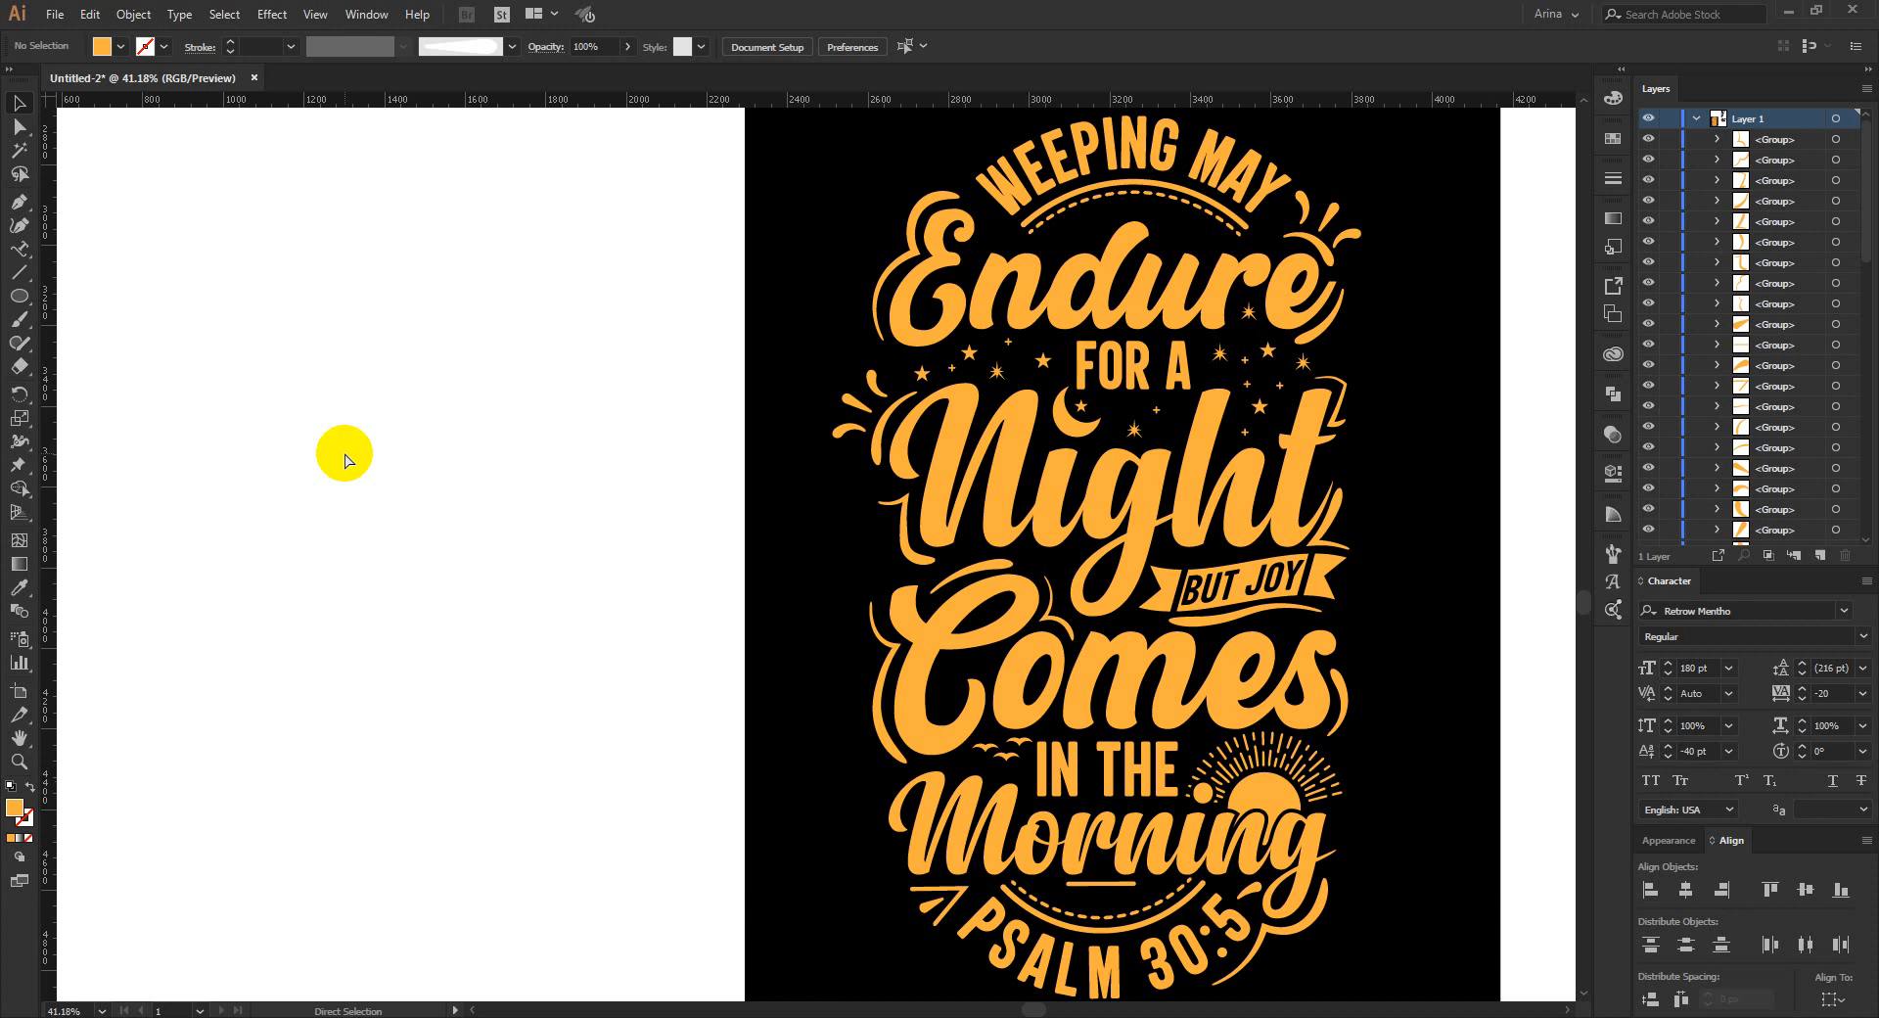